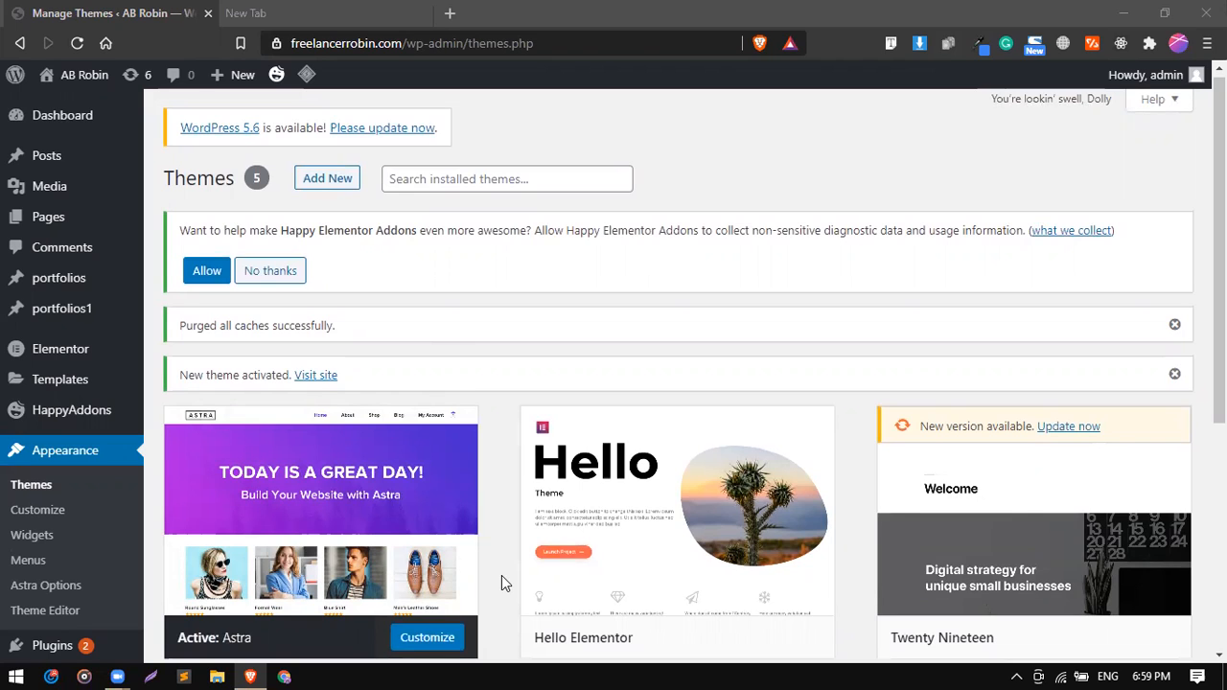
# Open the page for adding new plugins and search the plugin directory for "happy addons".
pyautogui.moveTo(573, 496)
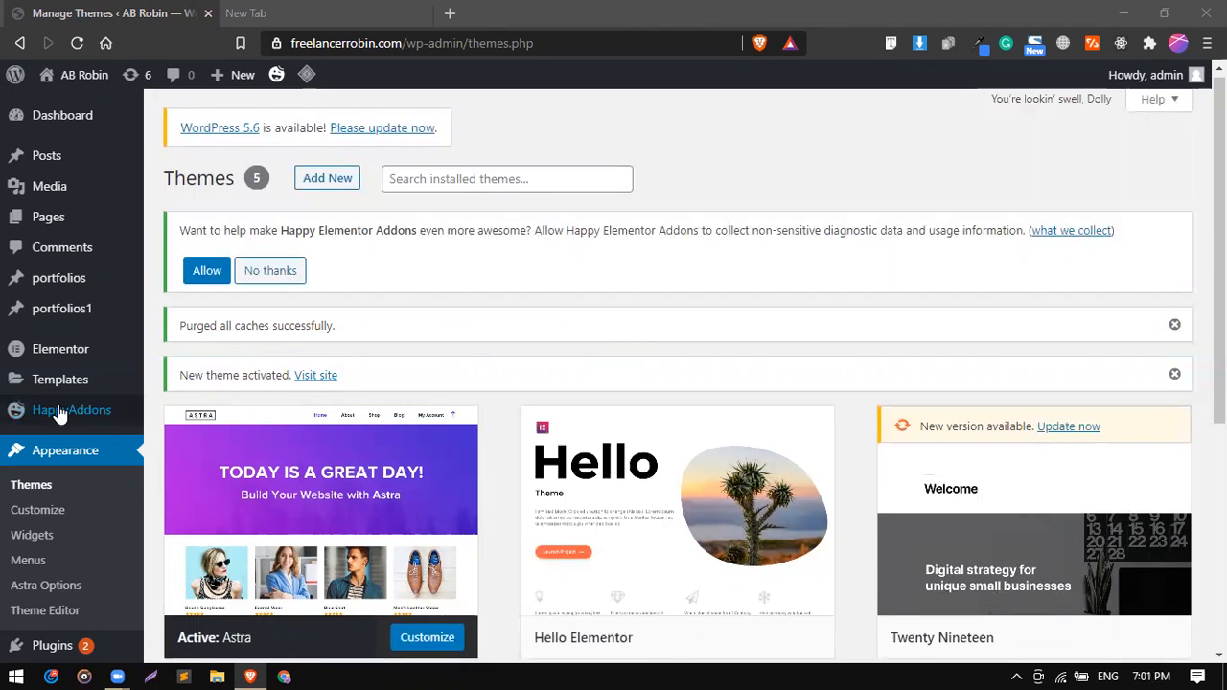
pyautogui.moveTo(59, 412)
pyautogui.scroll(-2, 59, 412)
pyautogui.moveTo(82, 486)
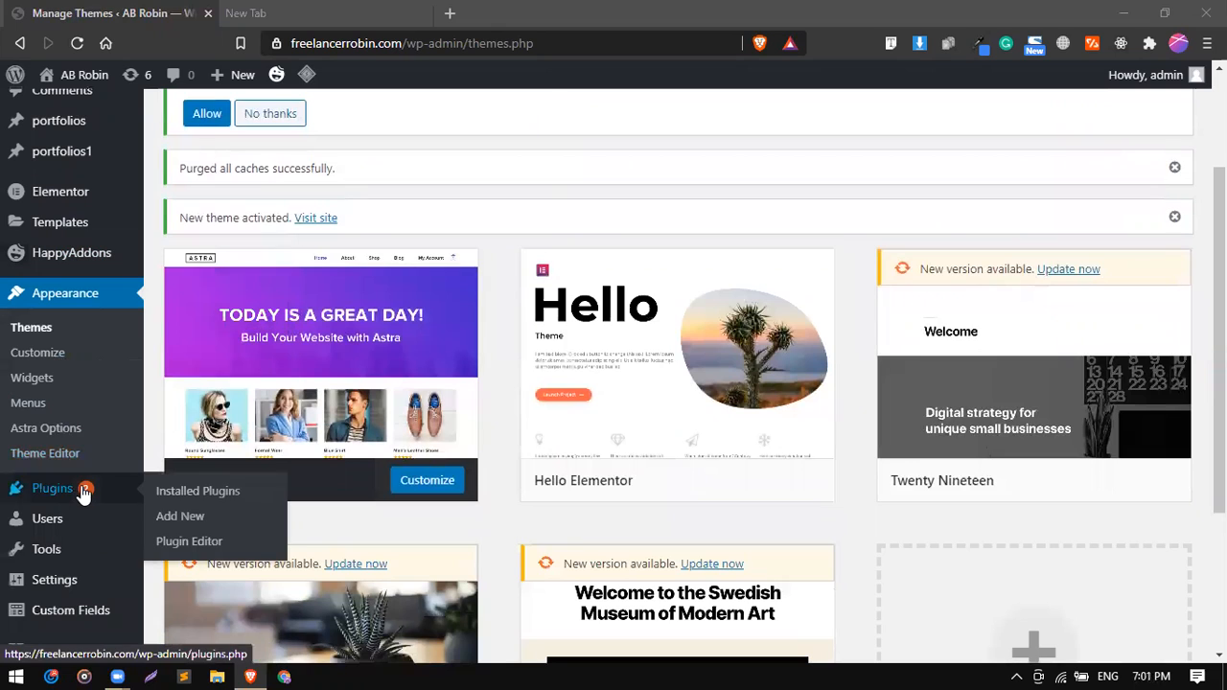
pyautogui.click(178, 518)
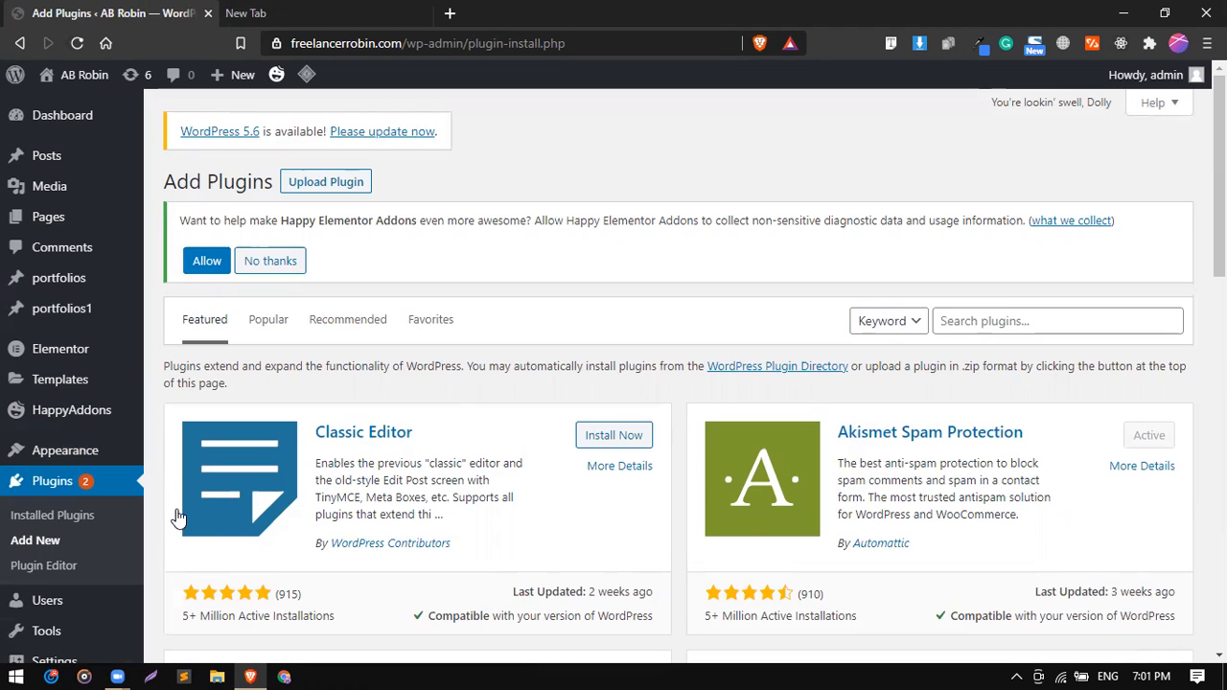
pyautogui.click(1016, 320)
pyautogui.write('happy')
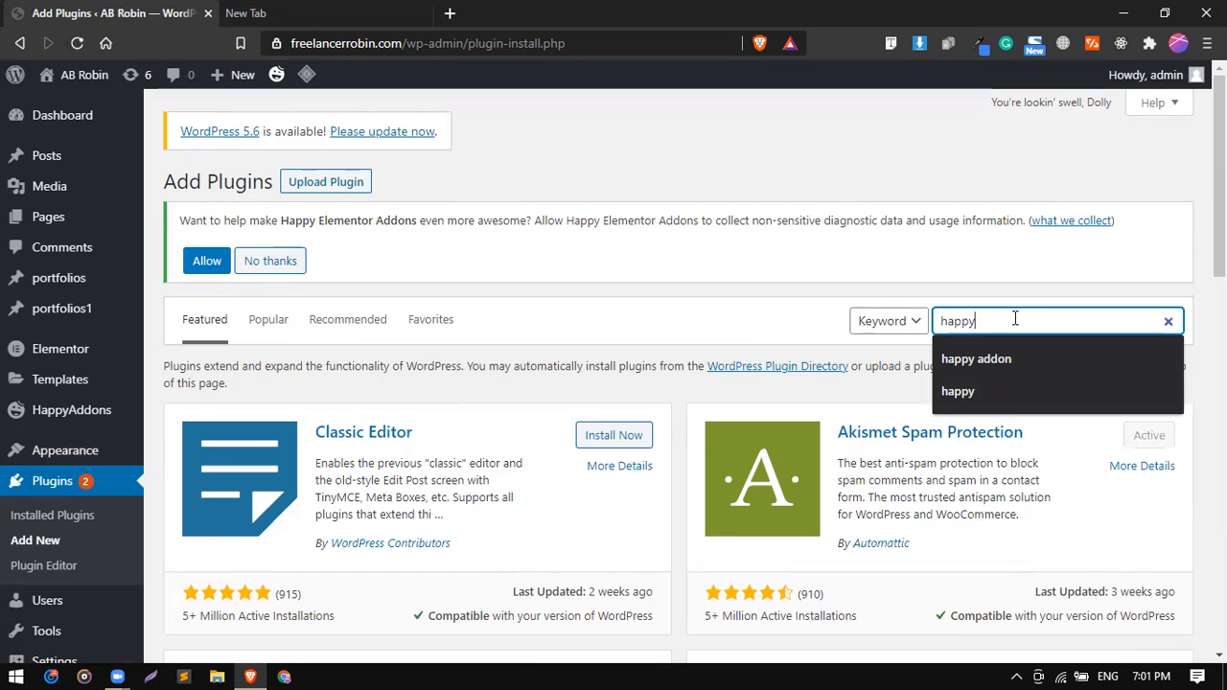
pyautogui.write(' addons')
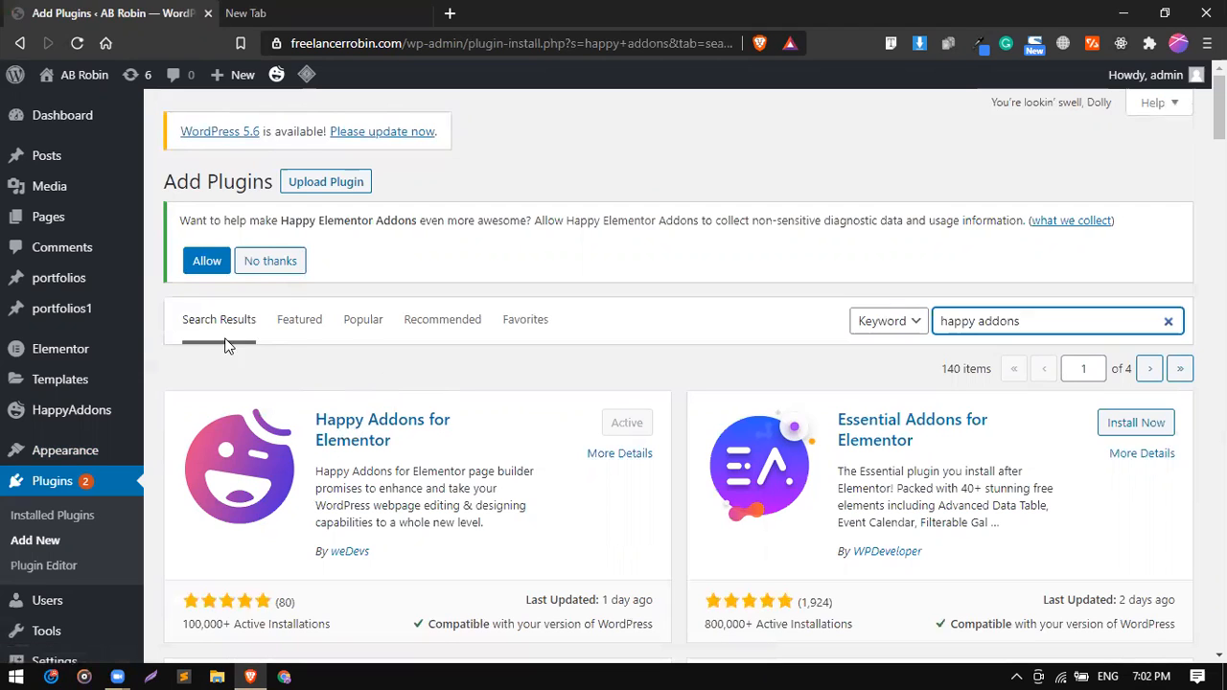
# Create a new page titled "Home" and publish it.
pyautogui.moveTo(134, 321)
pyautogui.moveTo(76, 222)
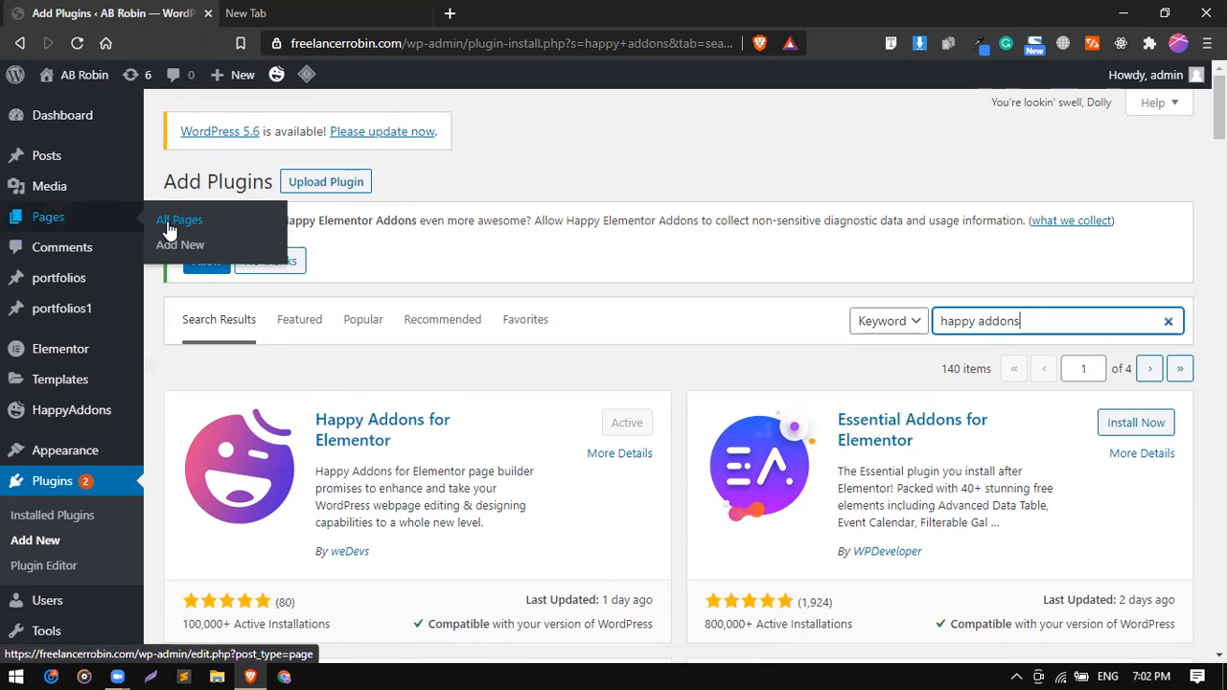
pyautogui.scroll(-2, 60, 494)
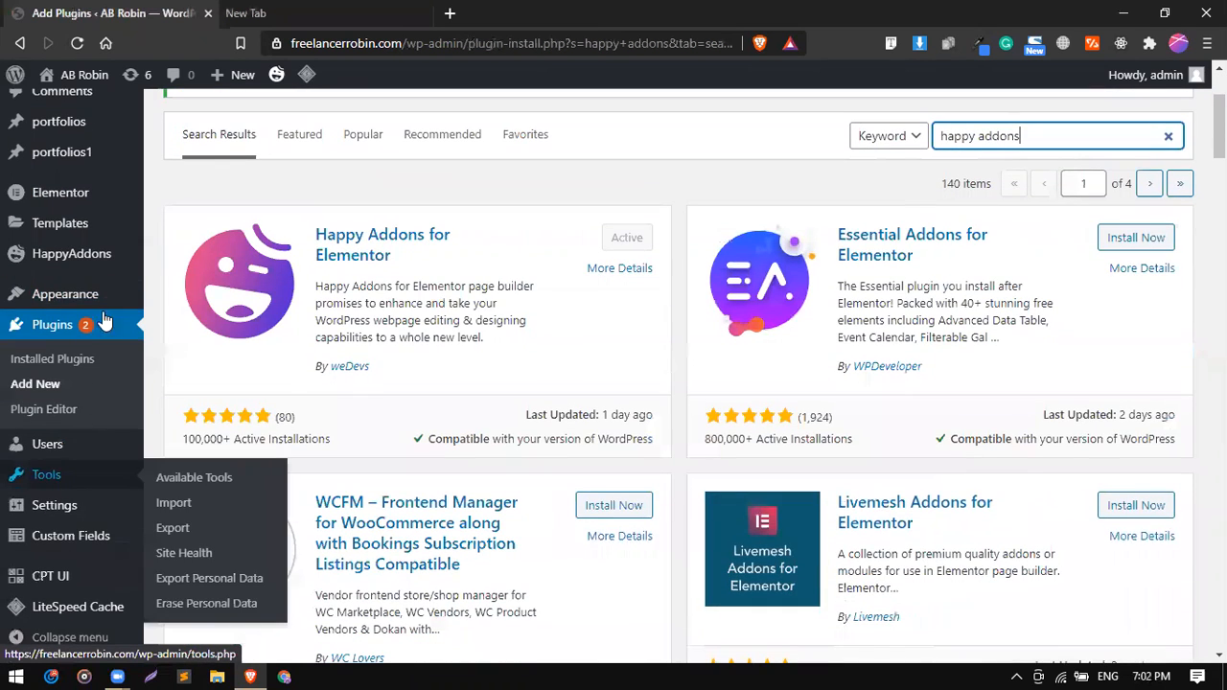
pyautogui.moveTo(103, 305)
pyautogui.scroll(2, 62, 230)
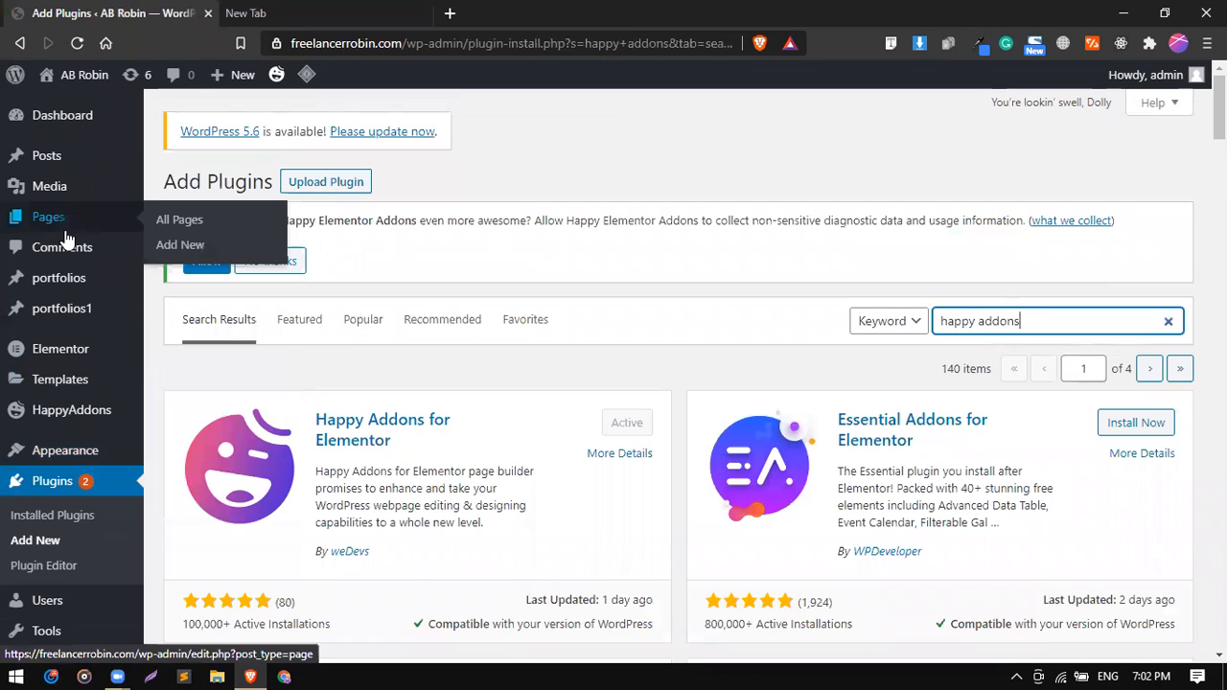
pyautogui.click(179, 248)
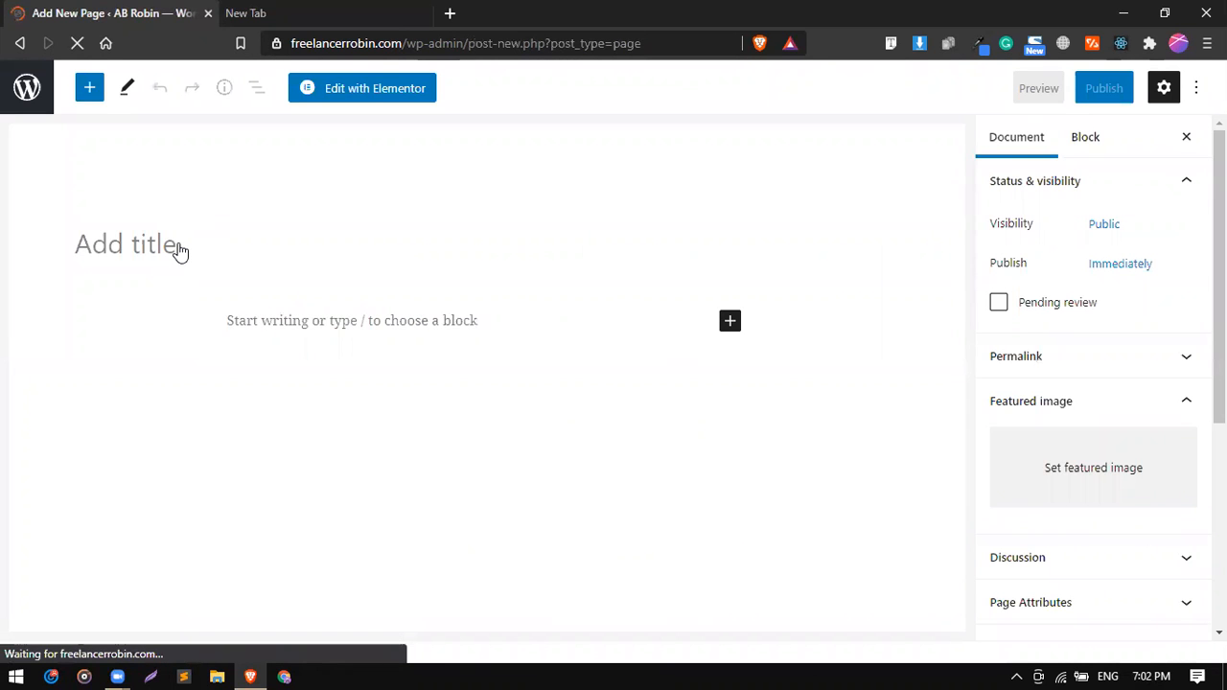
pyautogui.click(150, 246)
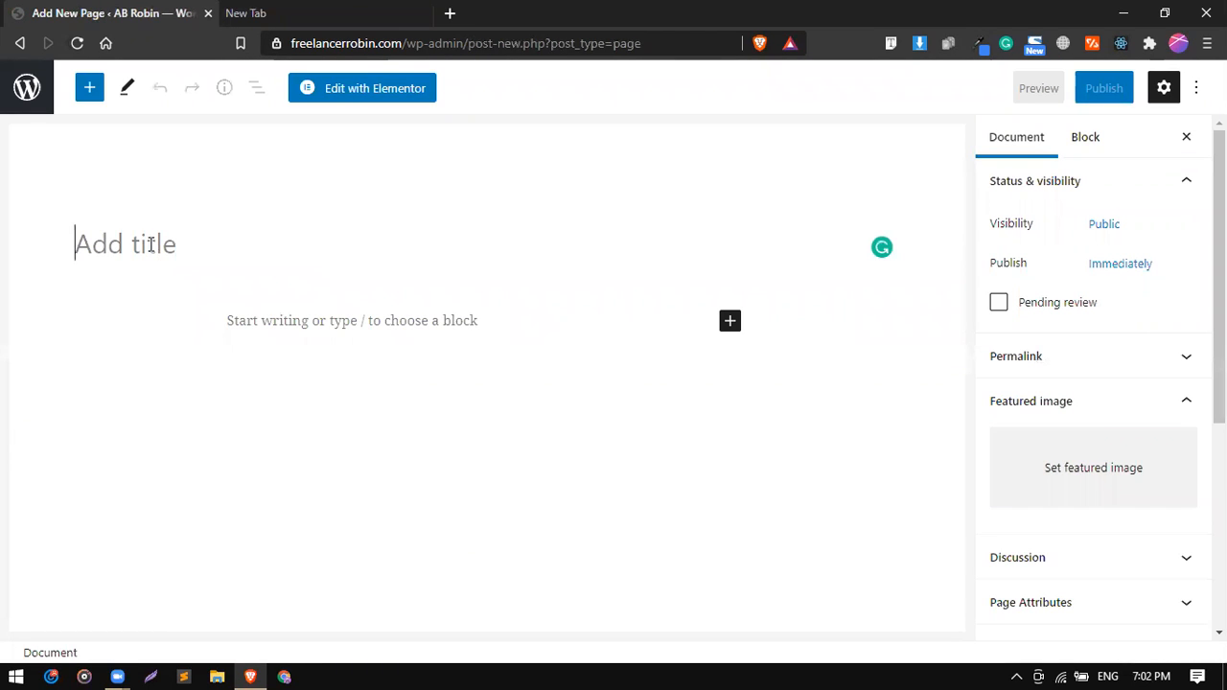
pyautogui.write('Home')
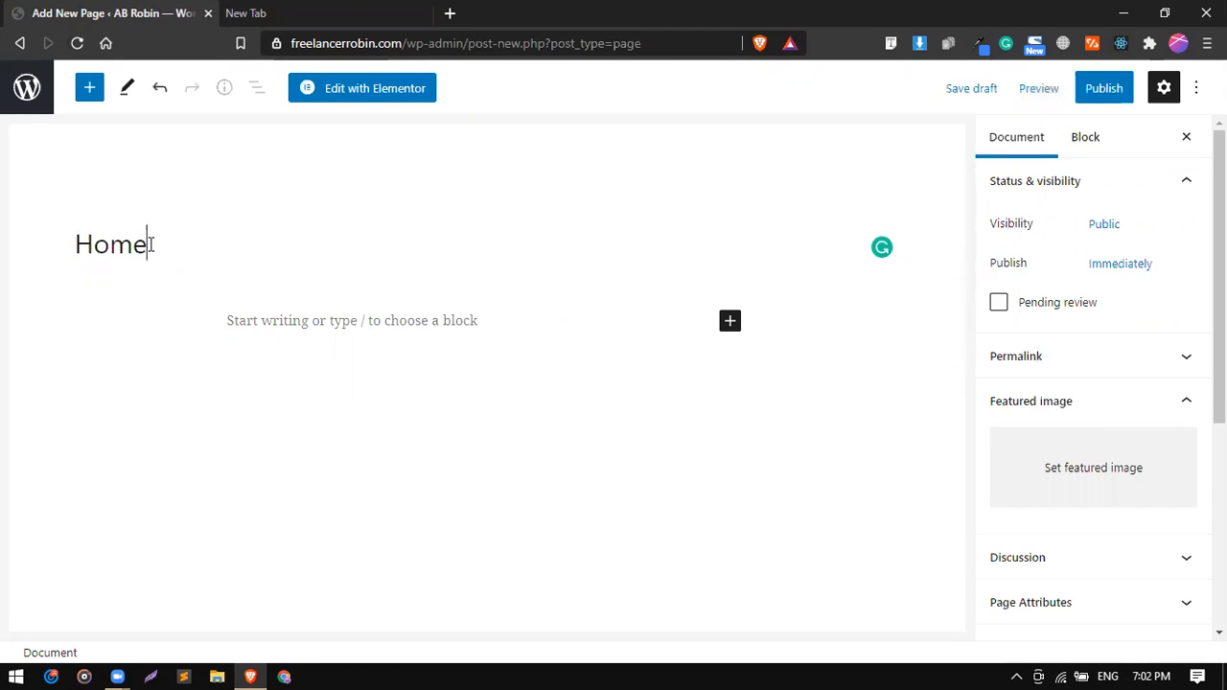
pyautogui.click(1102, 88)
pyautogui.click(1071, 89)
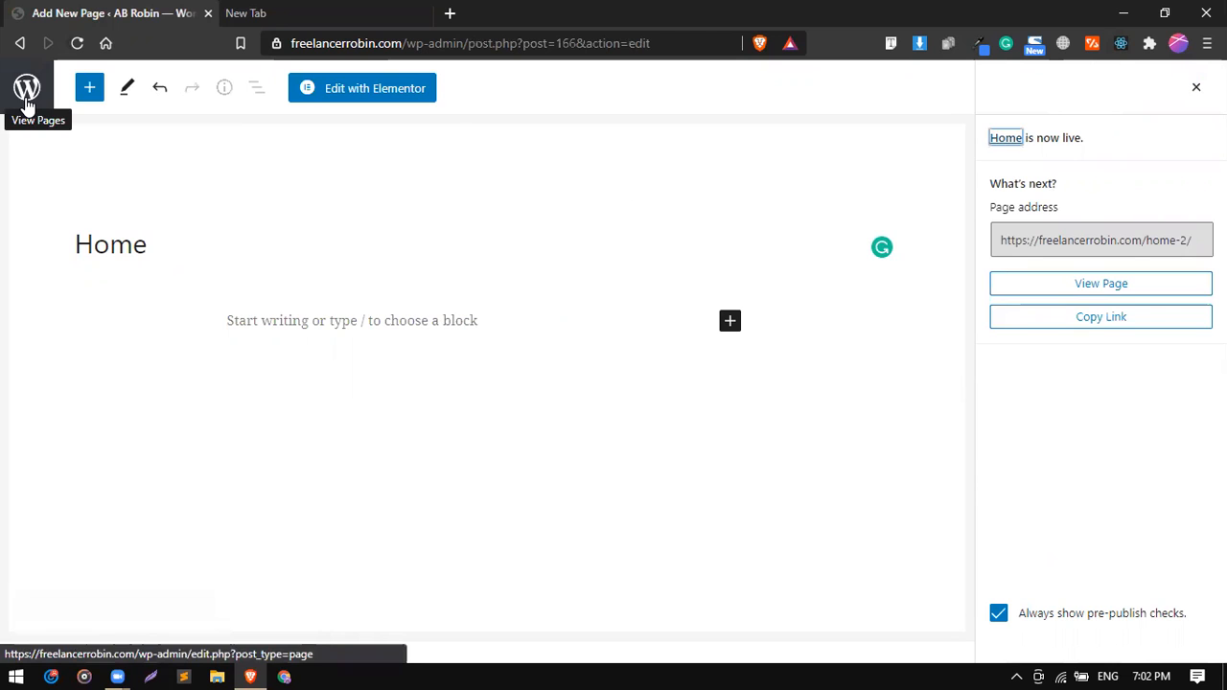
# Leave the page editor and open the site's navigation menu management screen.
pyautogui.click(27, 96)
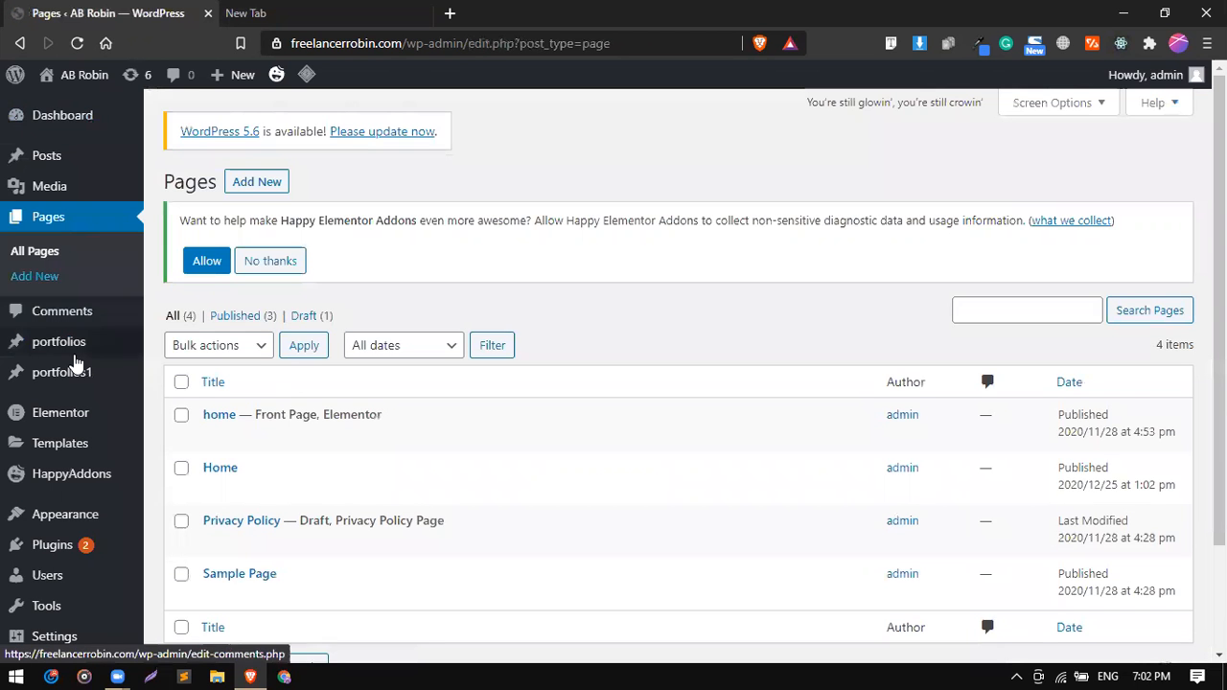
pyautogui.moveTo(77, 362)
pyautogui.scroll(-1, 90, 438)
pyautogui.moveTo(93, 446)
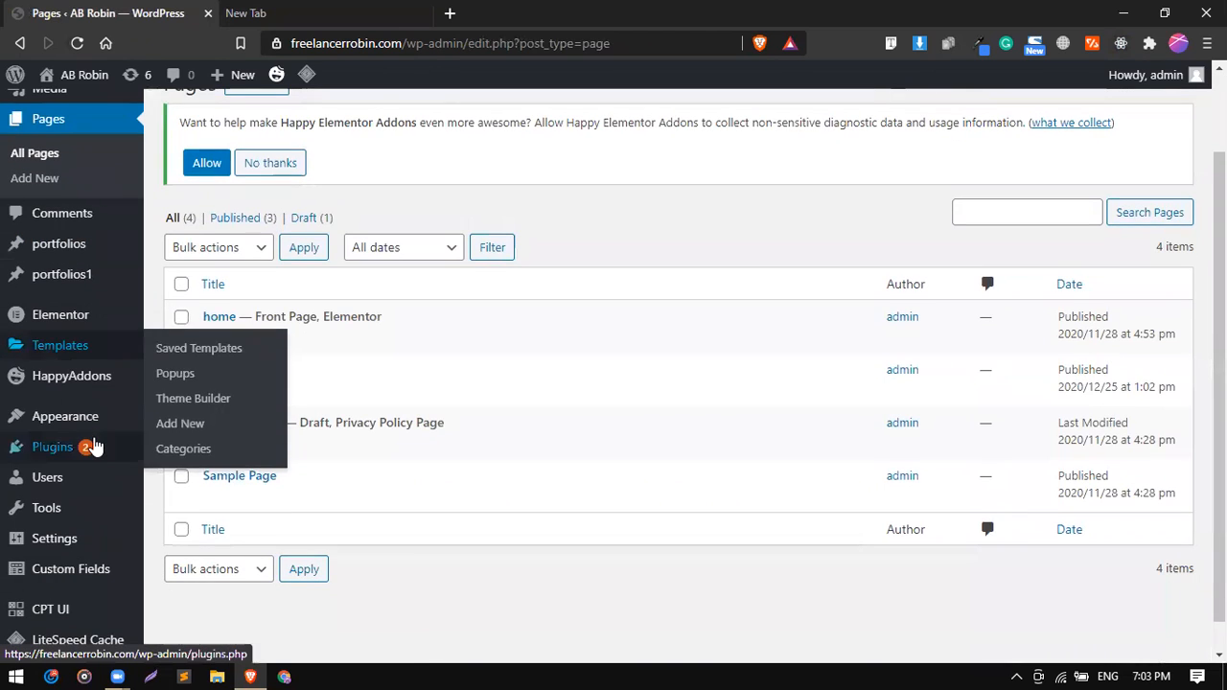
pyautogui.moveTo(99, 416)
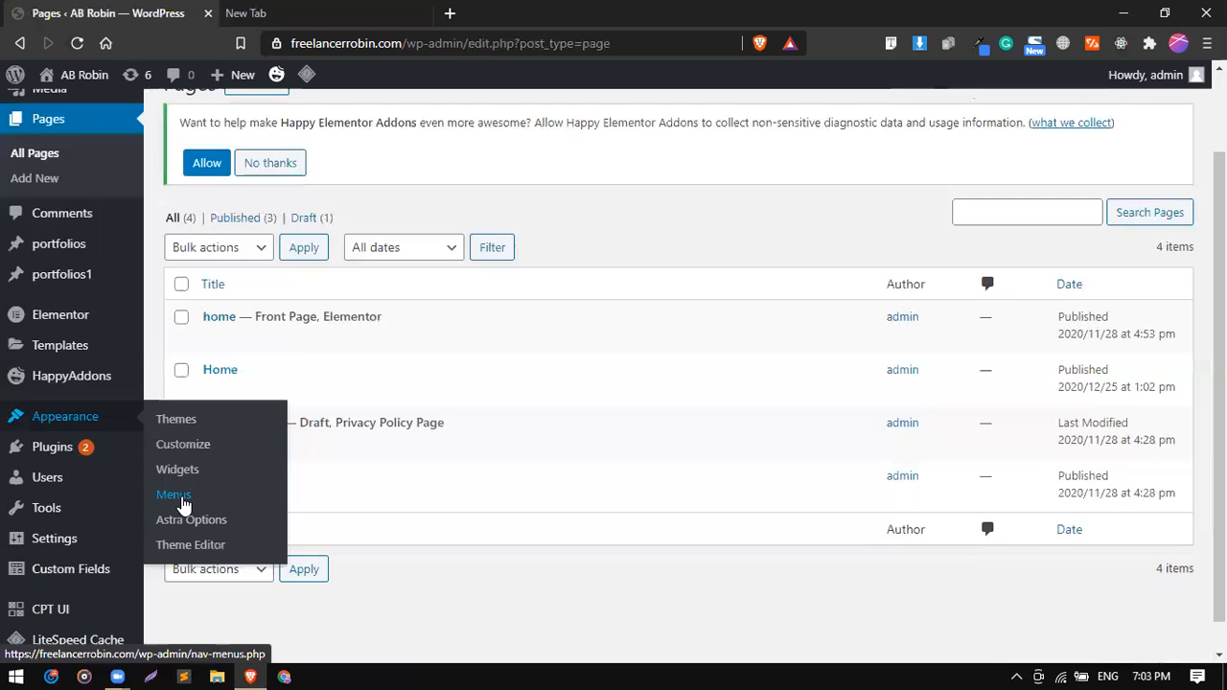
pyautogui.click(184, 504)
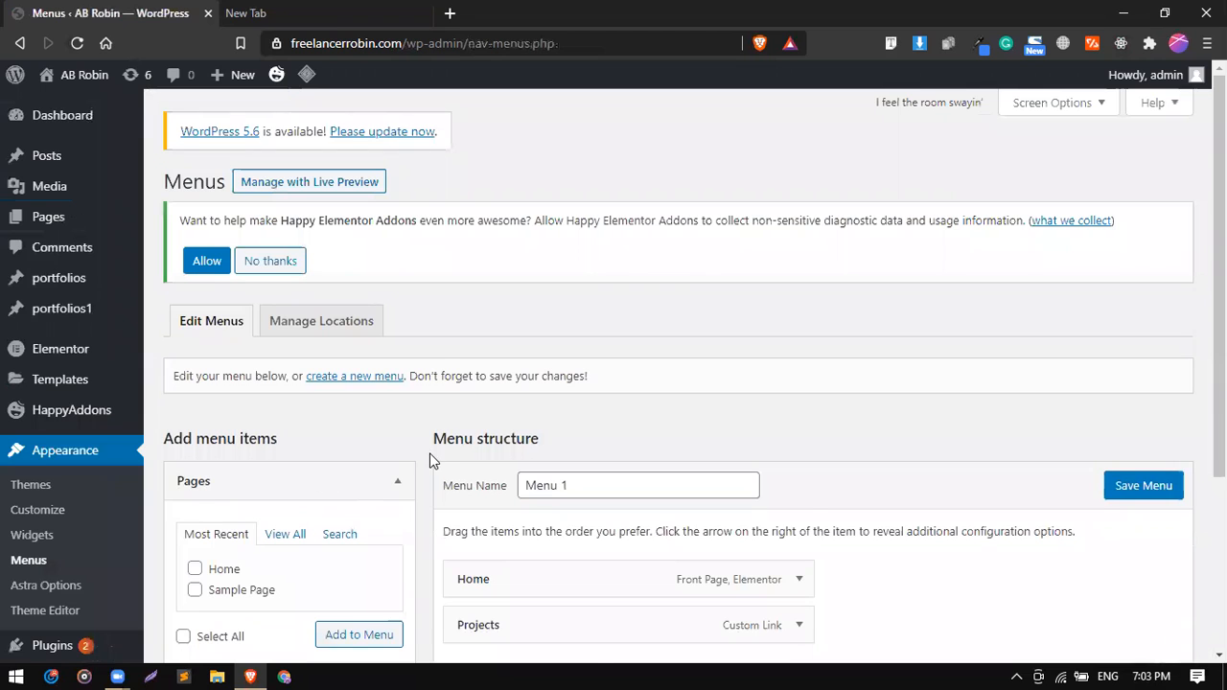
# Create a new navigation menu named "Main Menu" without assigning a display location.
pyautogui.scroll(-1, 429, 459)
pyautogui.scroll(-1, 421, 320)
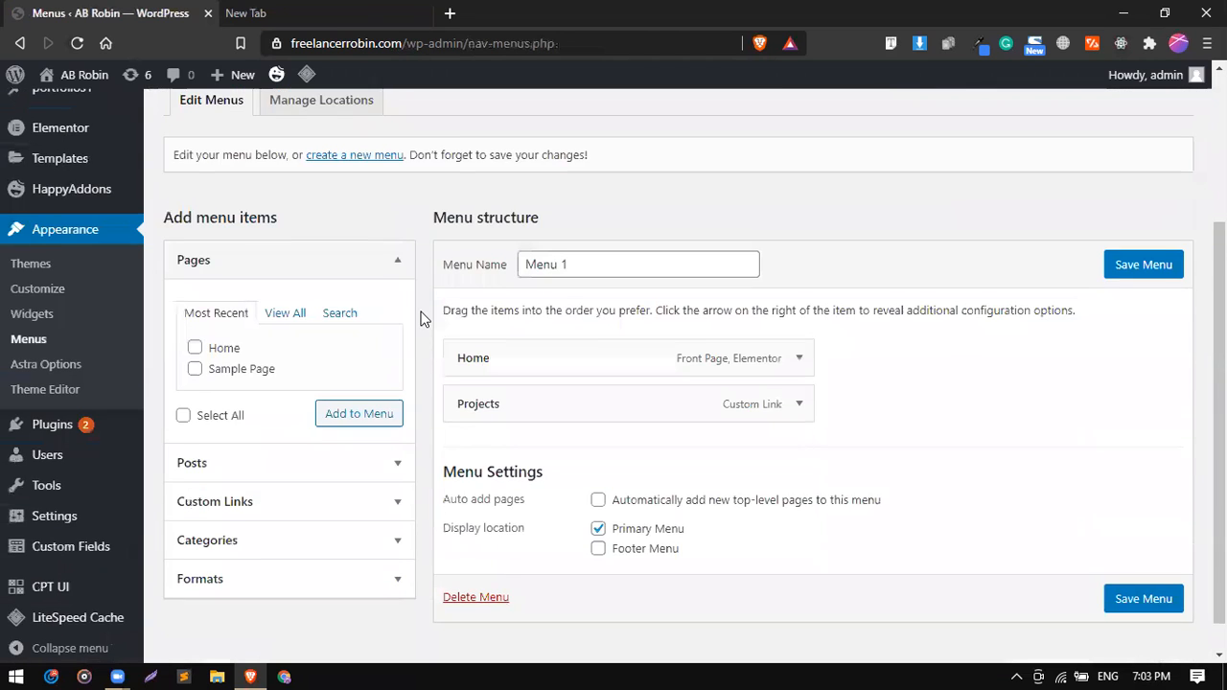
pyautogui.scroll(2, 422, 321)
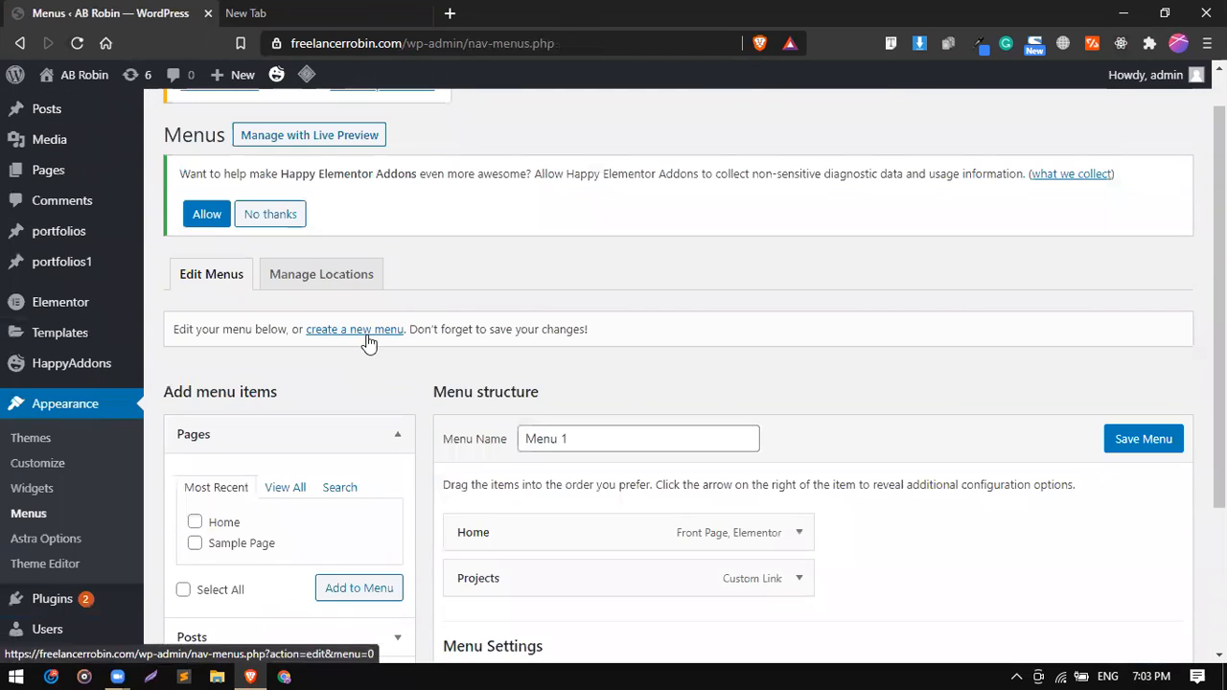
pyautogui.click(369, 343)
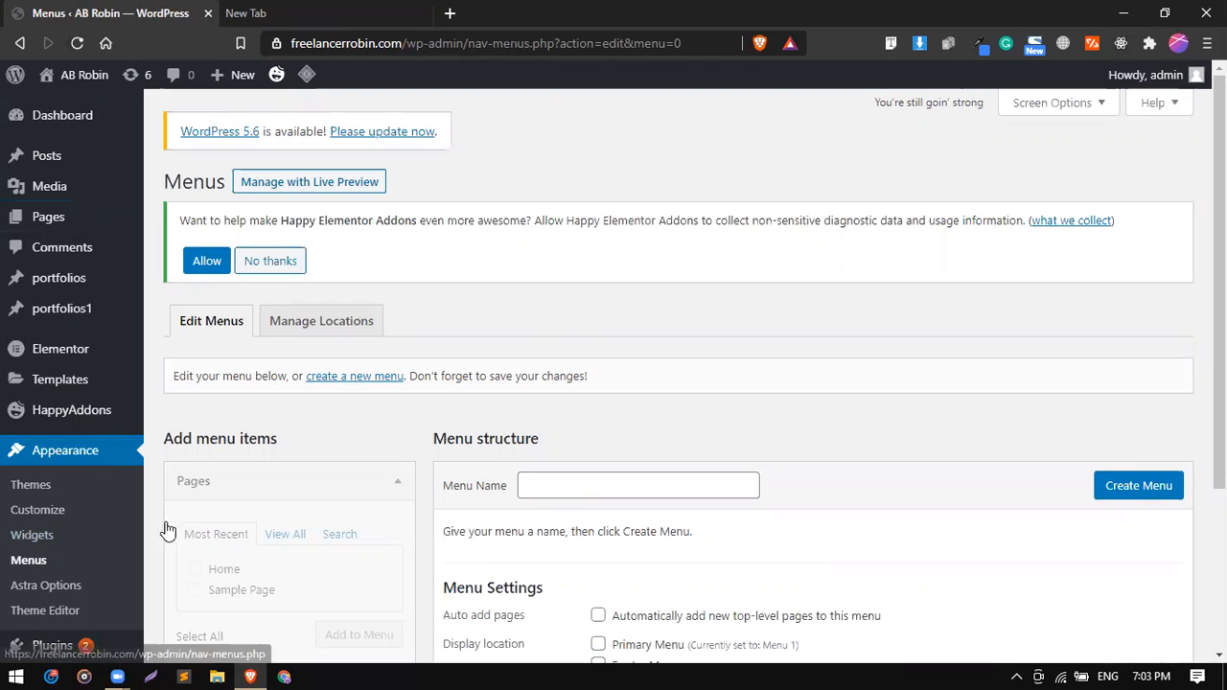
pyautogui.scroll(-1, 528, 394)
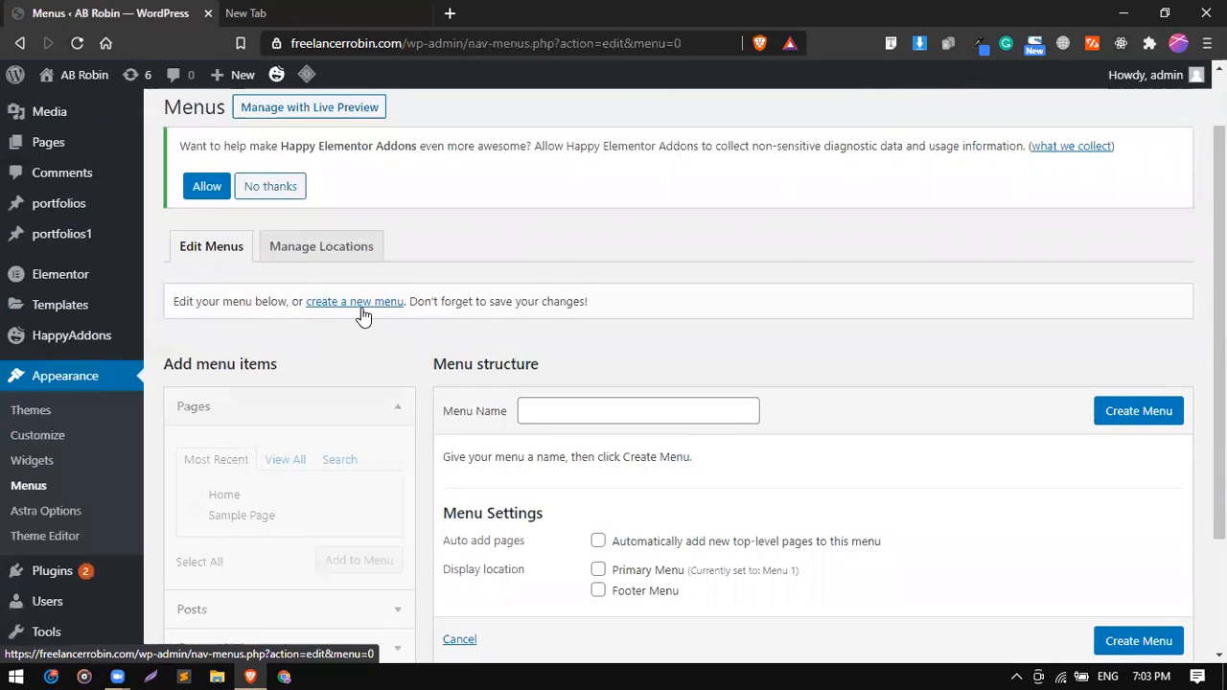
pyautogui.scroll(3, 363, 314)
pyautogui.scroll(2, 363, 316)
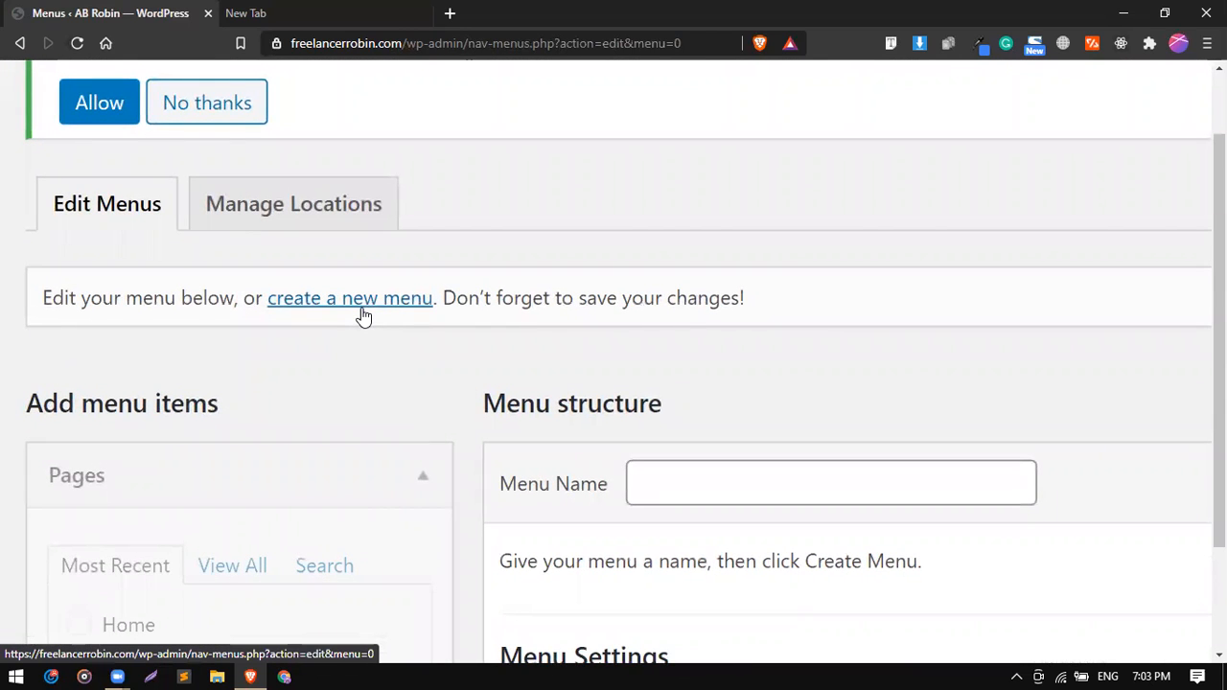
pyautogui.scroll(-4, 363, 316)
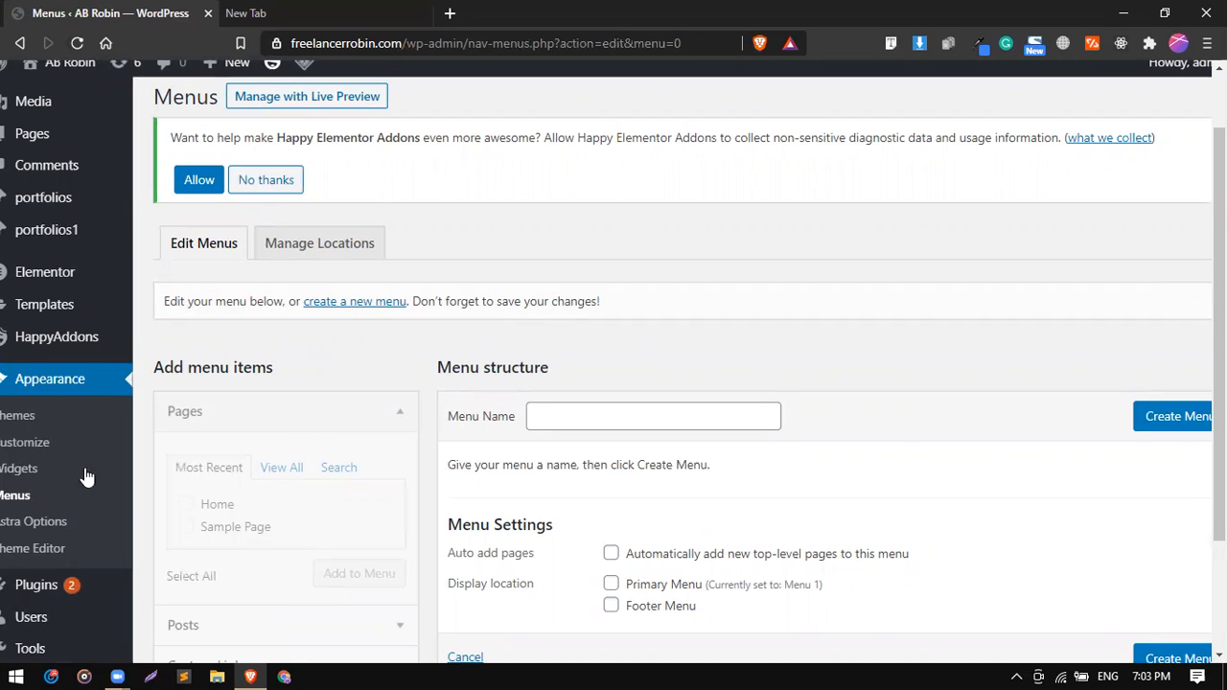
pyautogui.hscroll(-1, 295, 425)
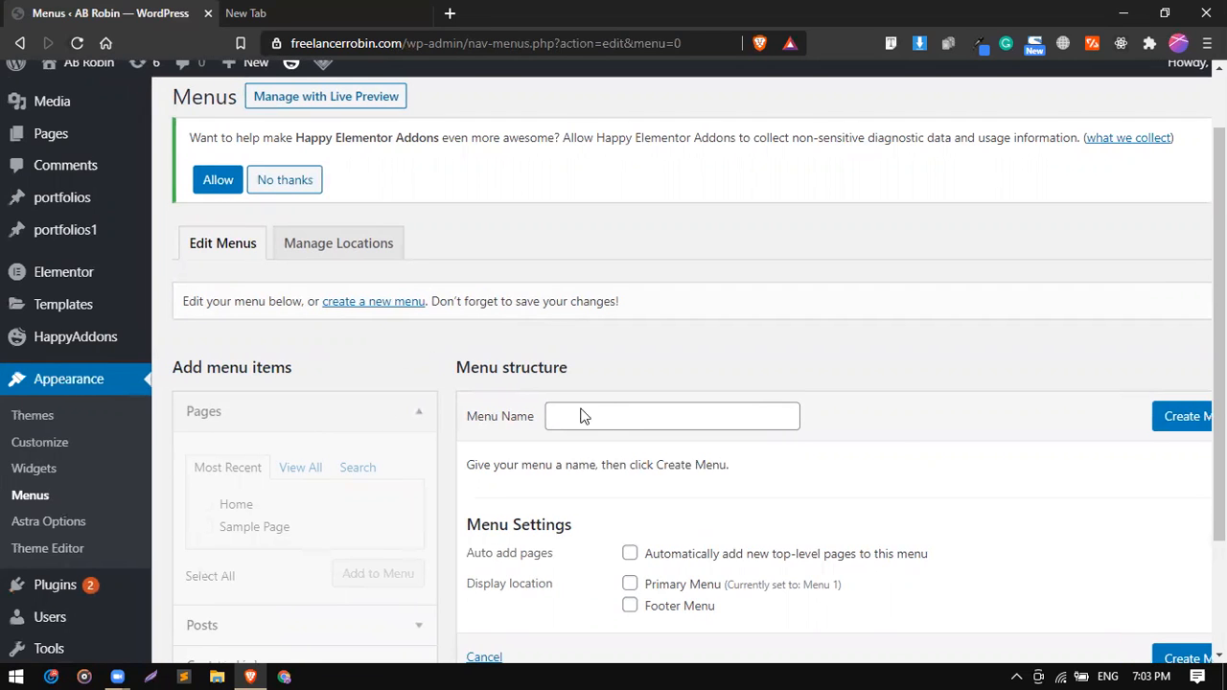
pyautogui.click(610, 419)
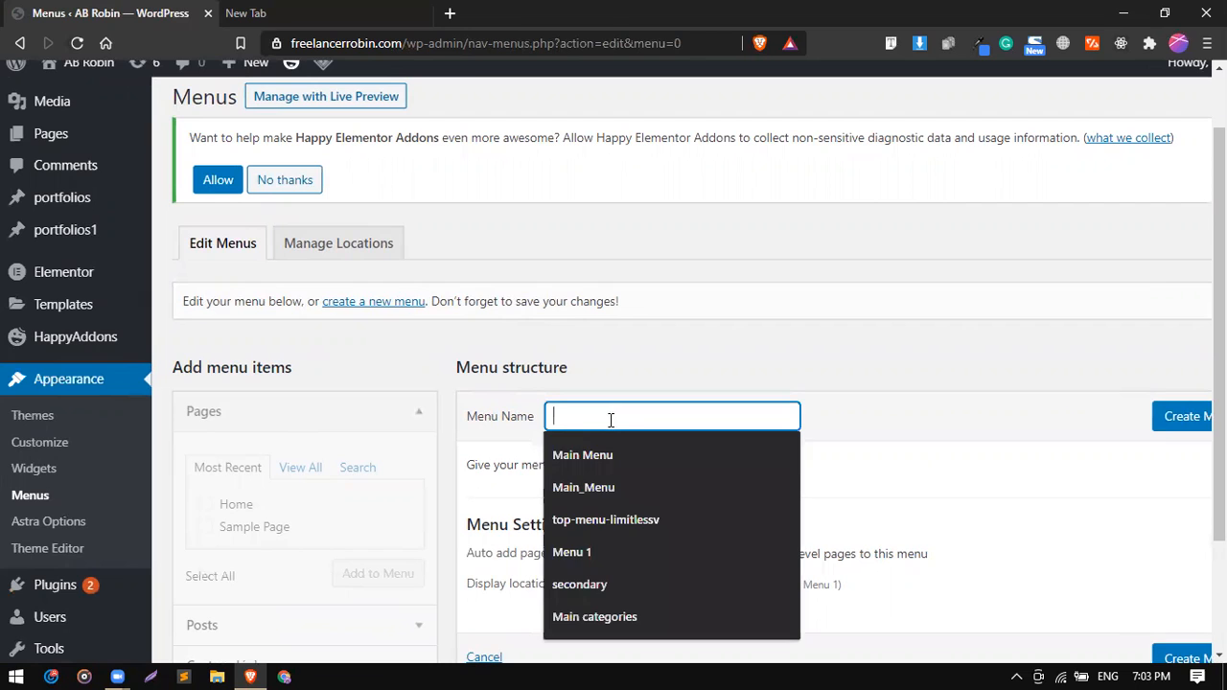
pyautogui.click(602, 442)
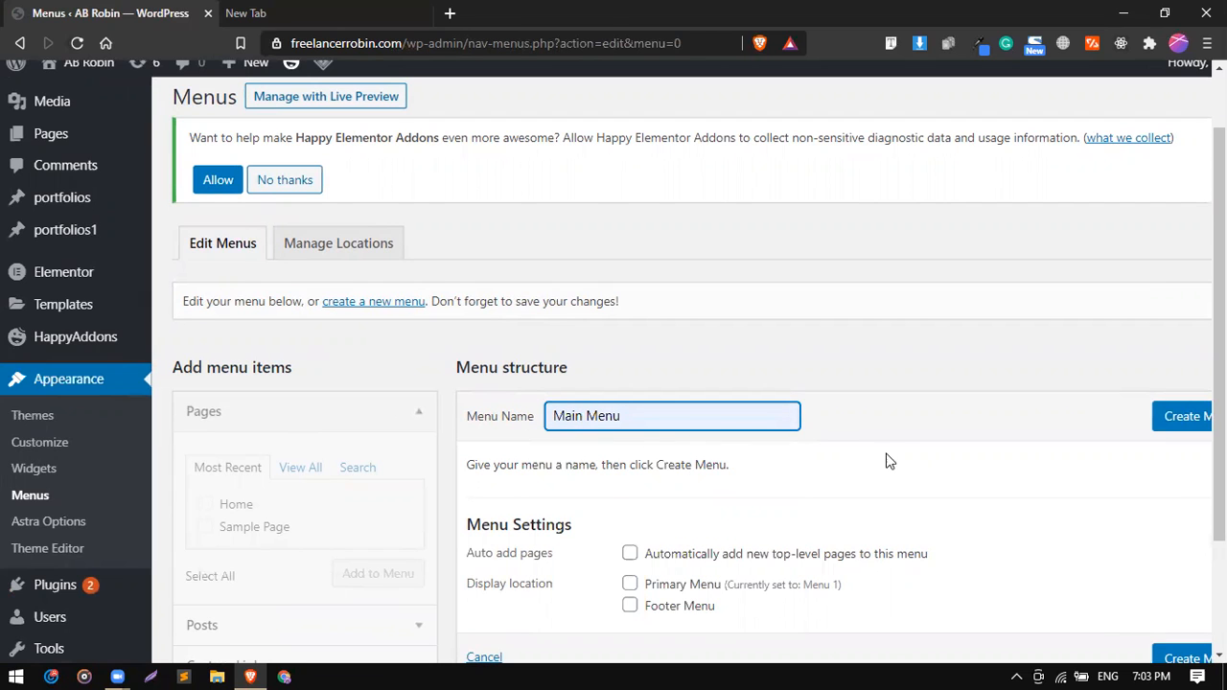
pyautogui.scroll(-1, 895, 454)
pyautogui.scroll(-2, 895, 461)
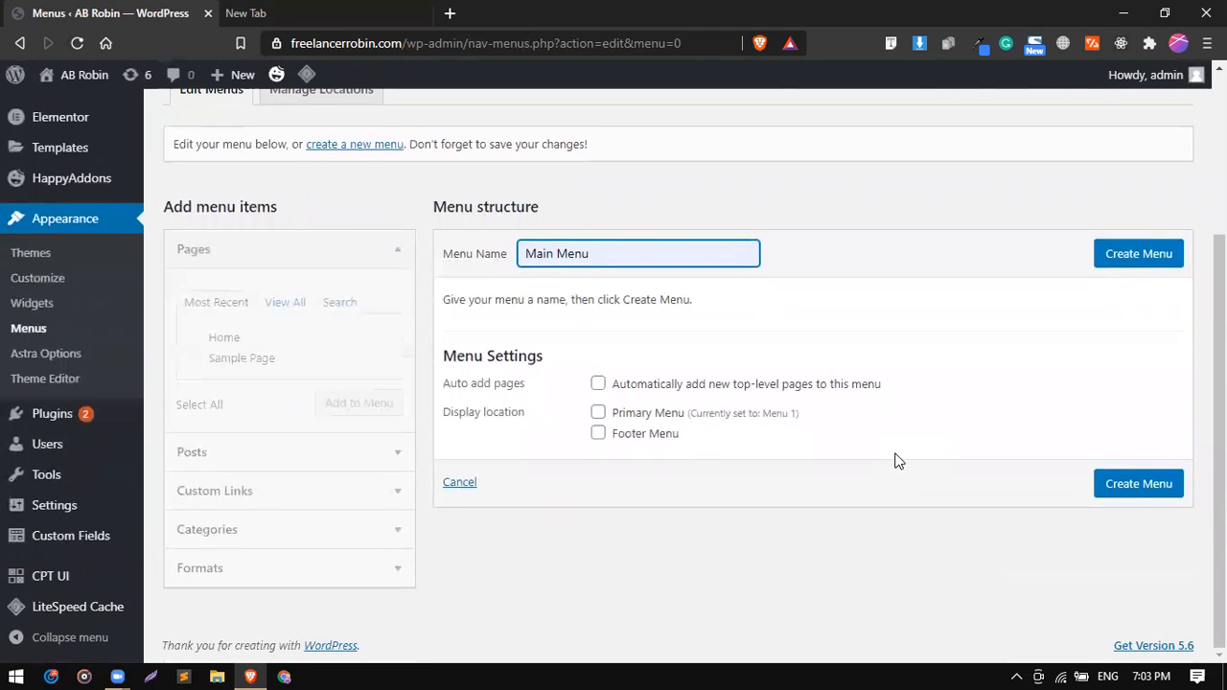
pyautogui.scroll(1, 895, 461)
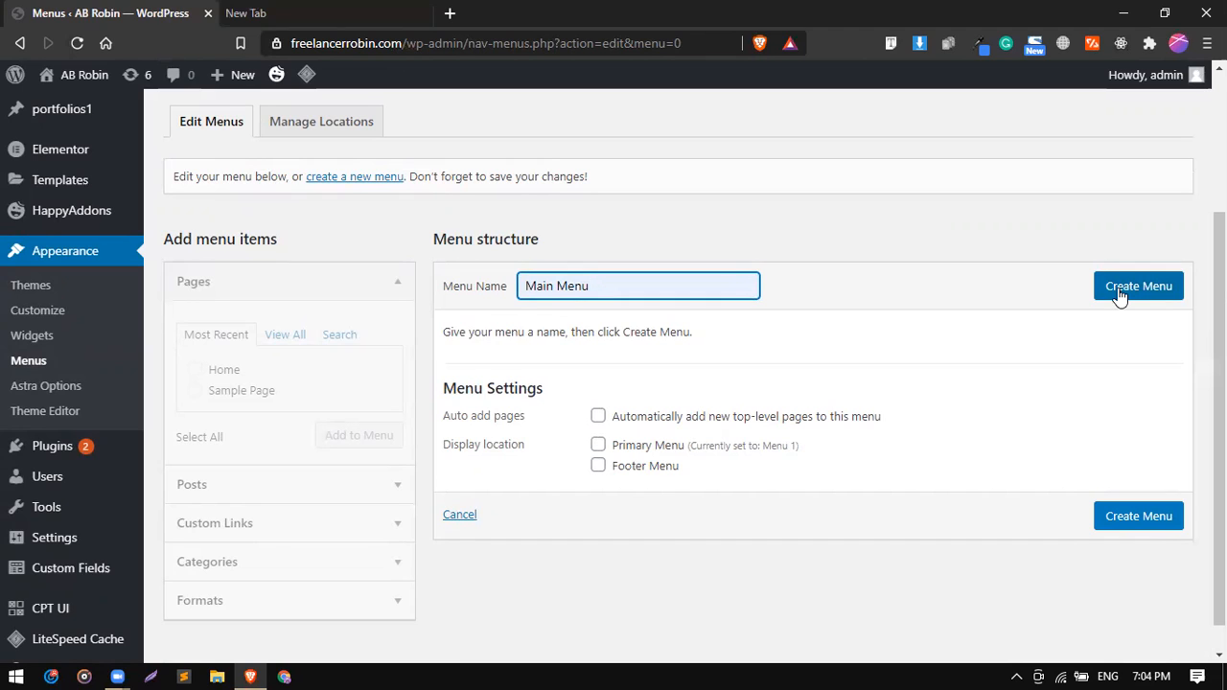
pyautogui.click(1119, 296)
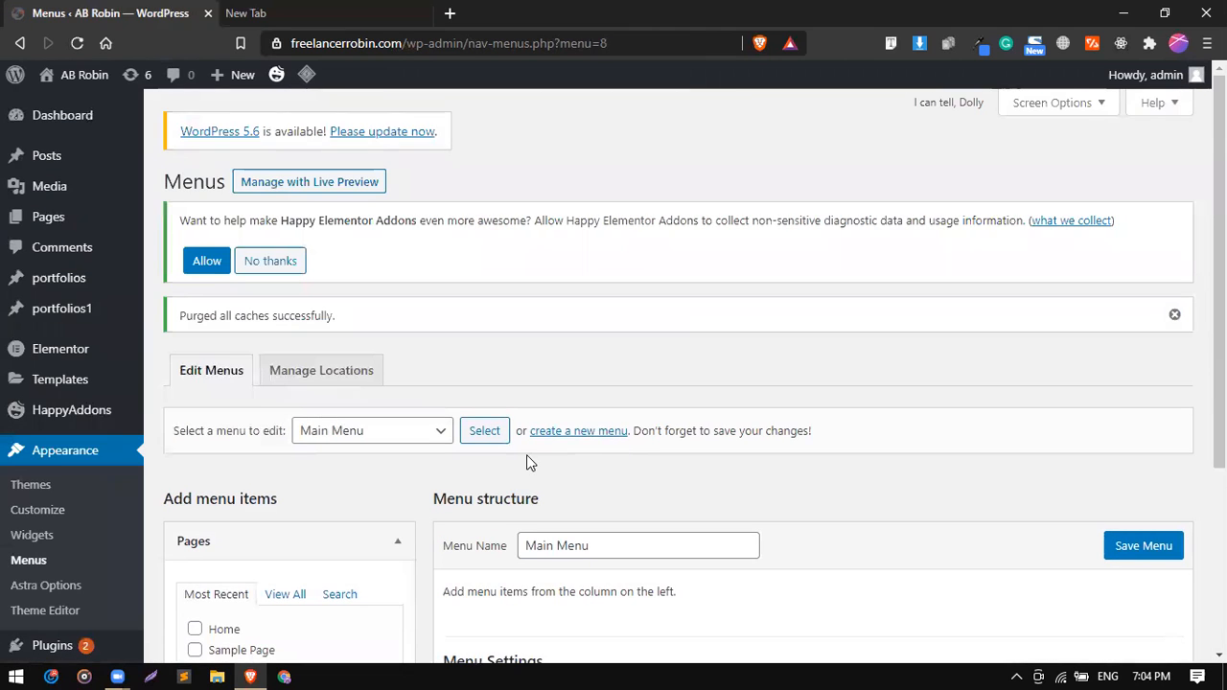
# Add the newly published Home page, not the existing front page, to Main Menu from the full page list.
pyautogui.scroll(-2, 527, 455)
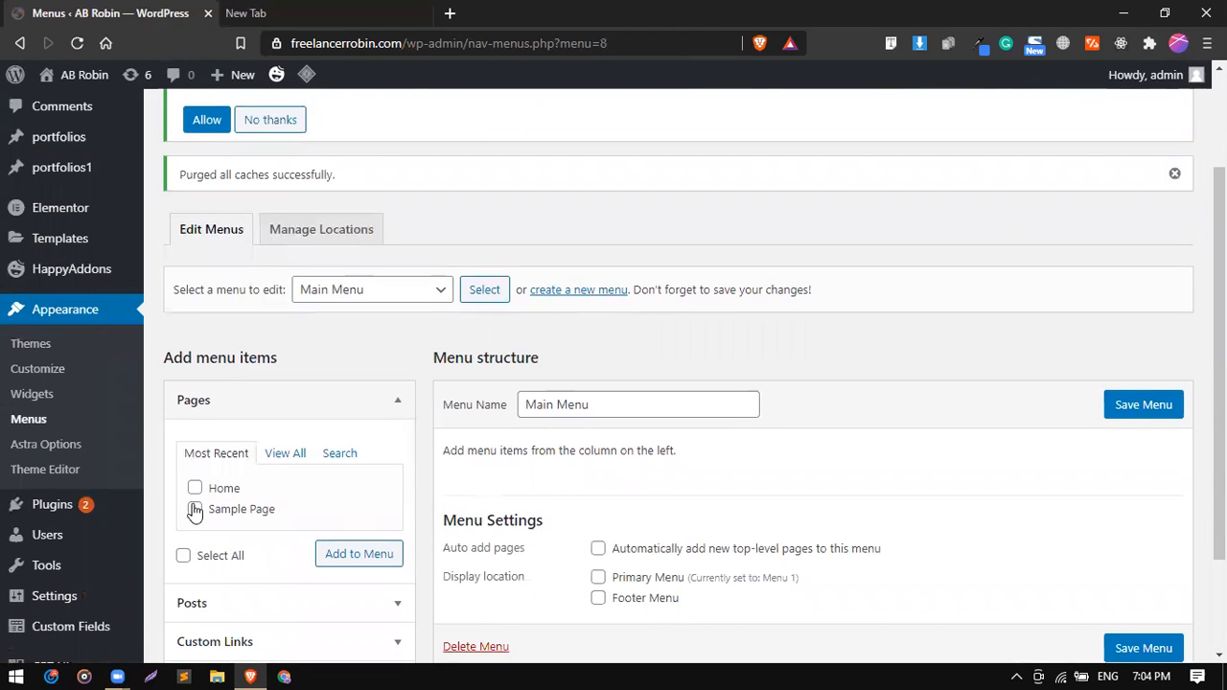
pyautogui.click(283, 456)
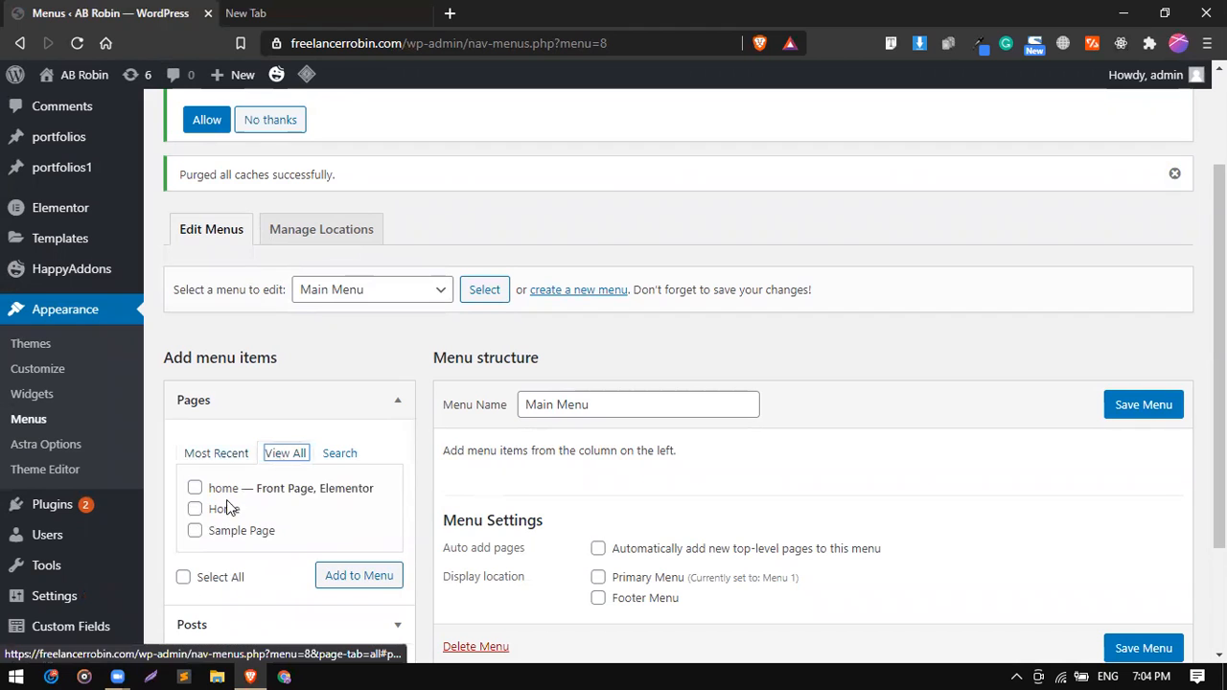
pyautogui.click(194, 510)
pyautogui.scroll(-1, 268, 527)
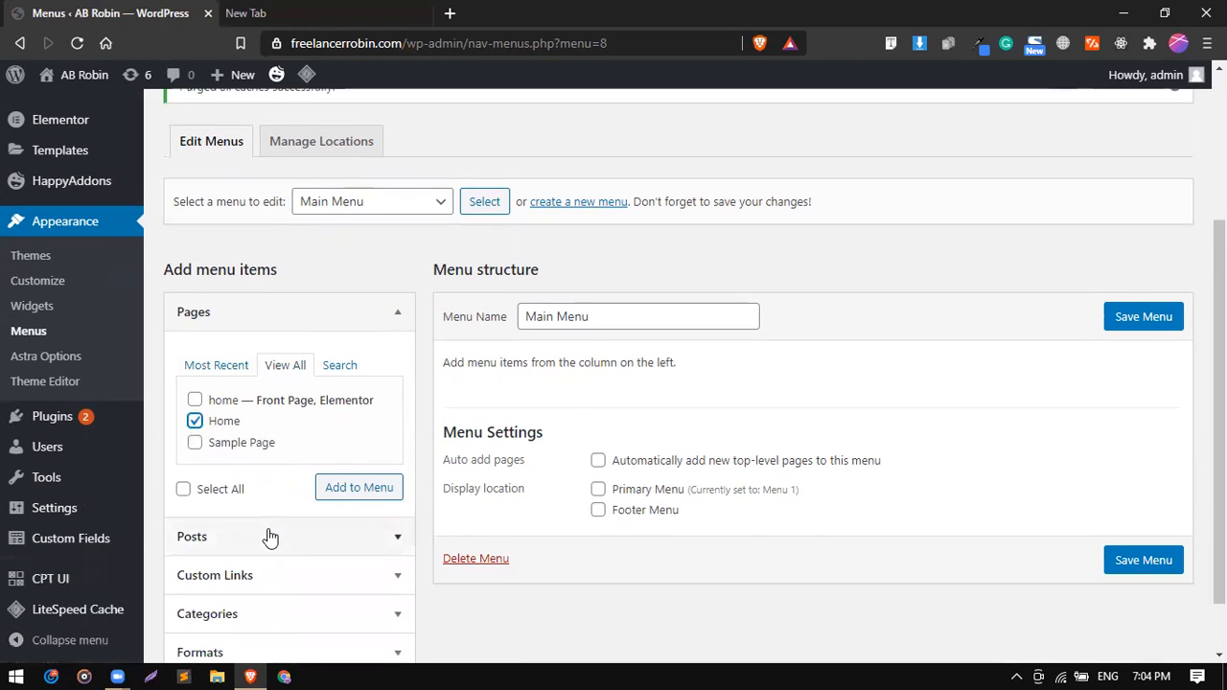
pyautogui.click(357, 488)
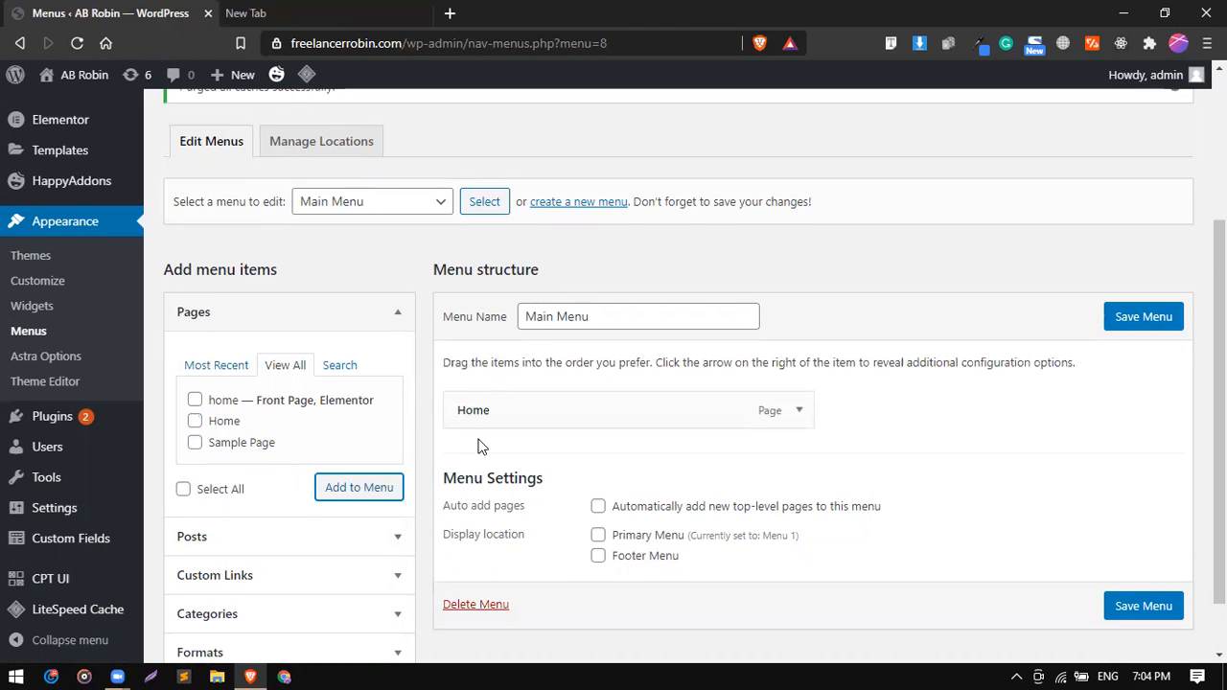
# Add a custom link named "Projects" with the URL # to Main Menu.
pyautogui.scroll(-1, 477, 441)
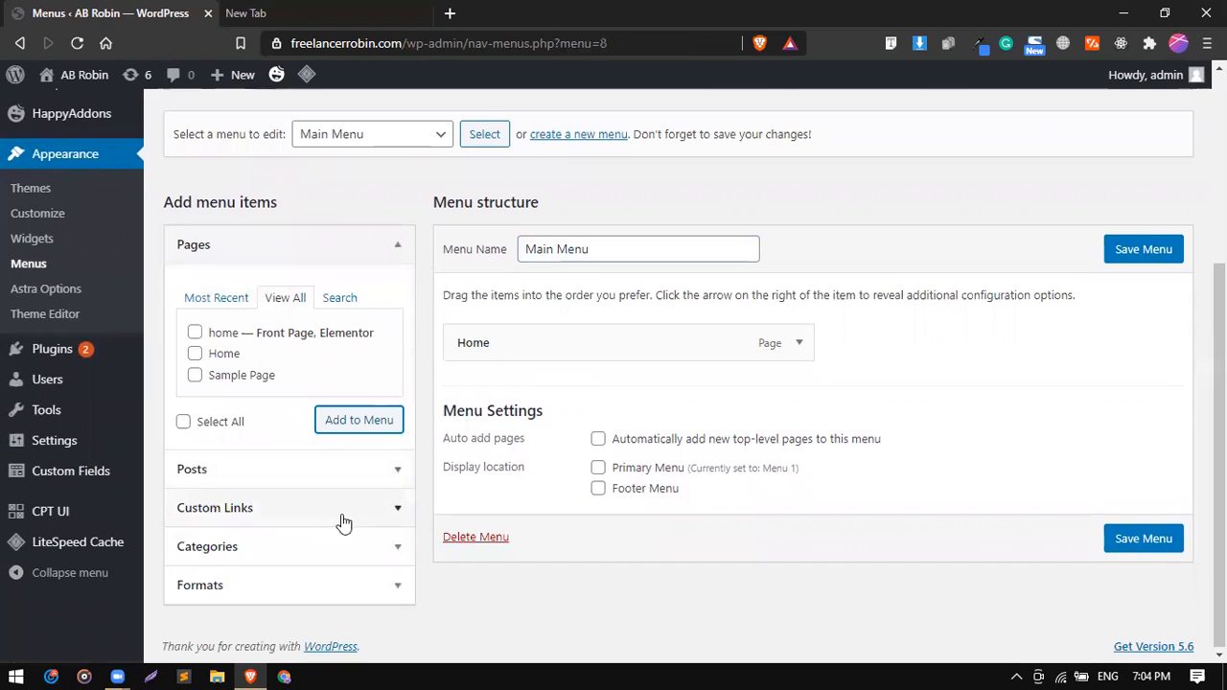
pyautogui.click(401, 511)
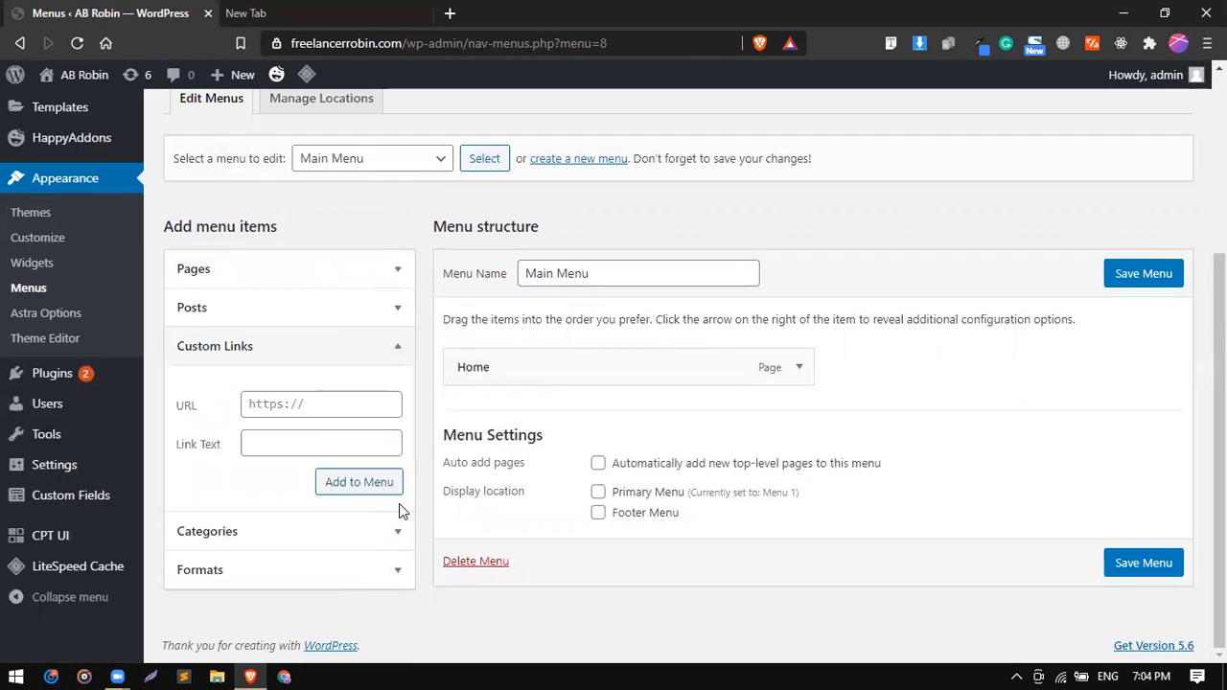
pyautogui.click(278, 406)
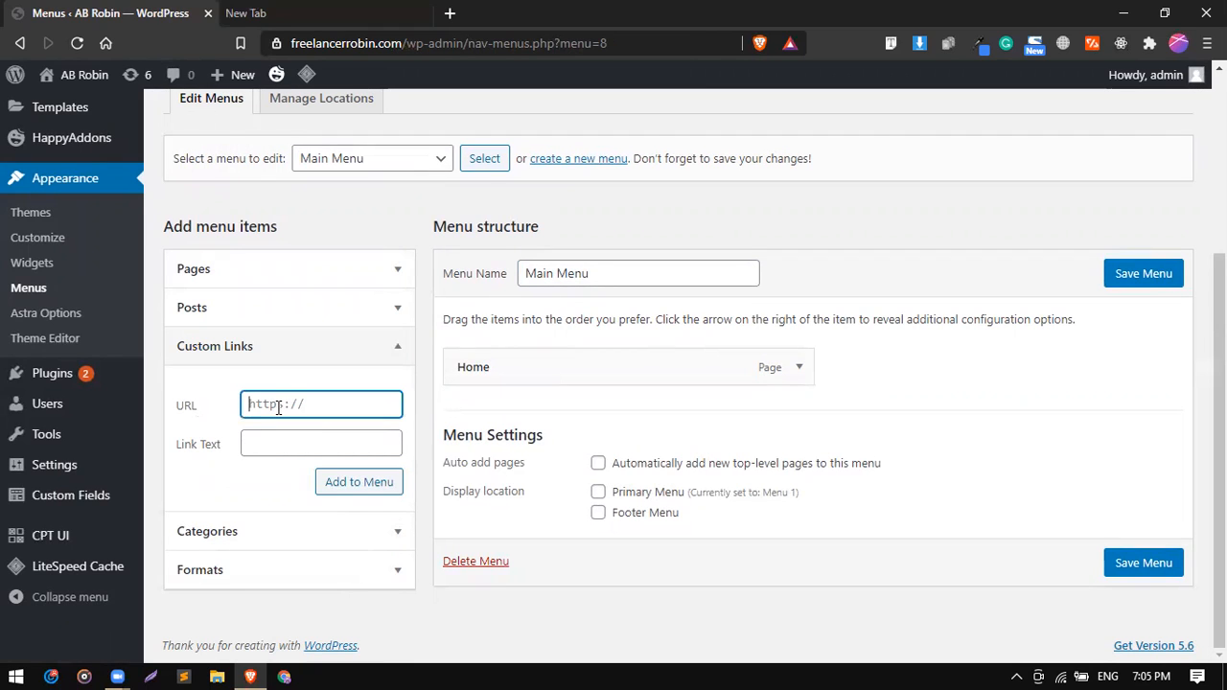
pyautogui.write('#')
pyautogui.click(271, 436)
pyautogui.write('Projects')
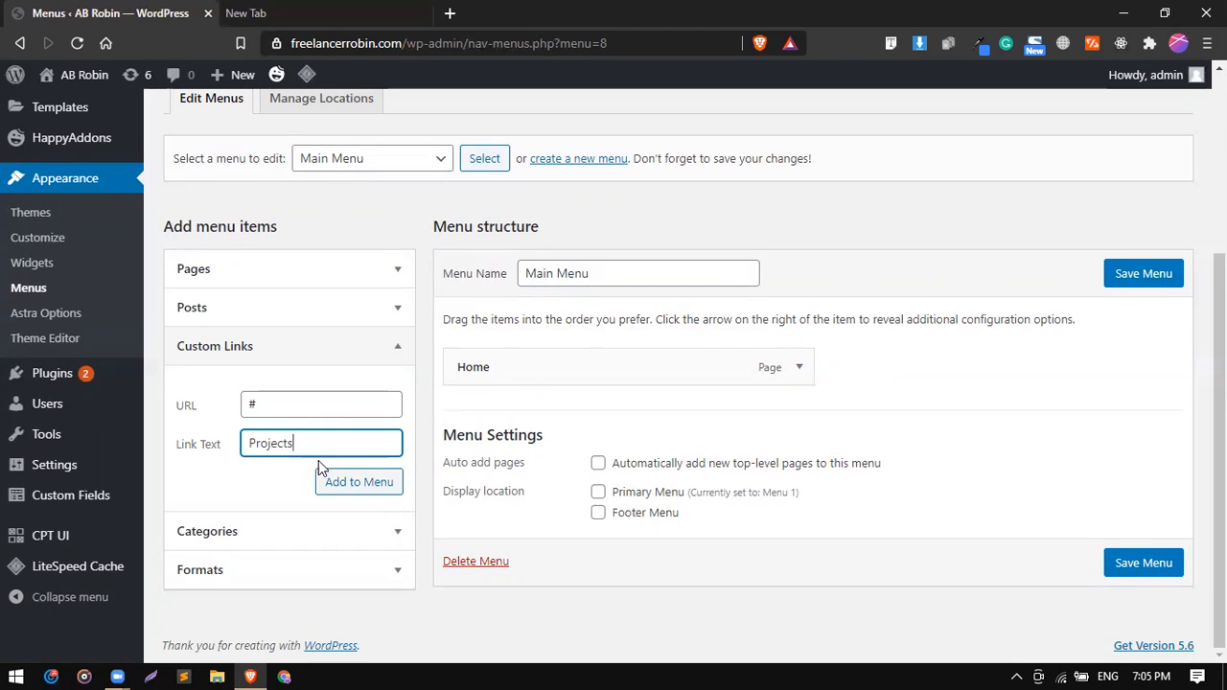
pyautogui.click(361, 489)
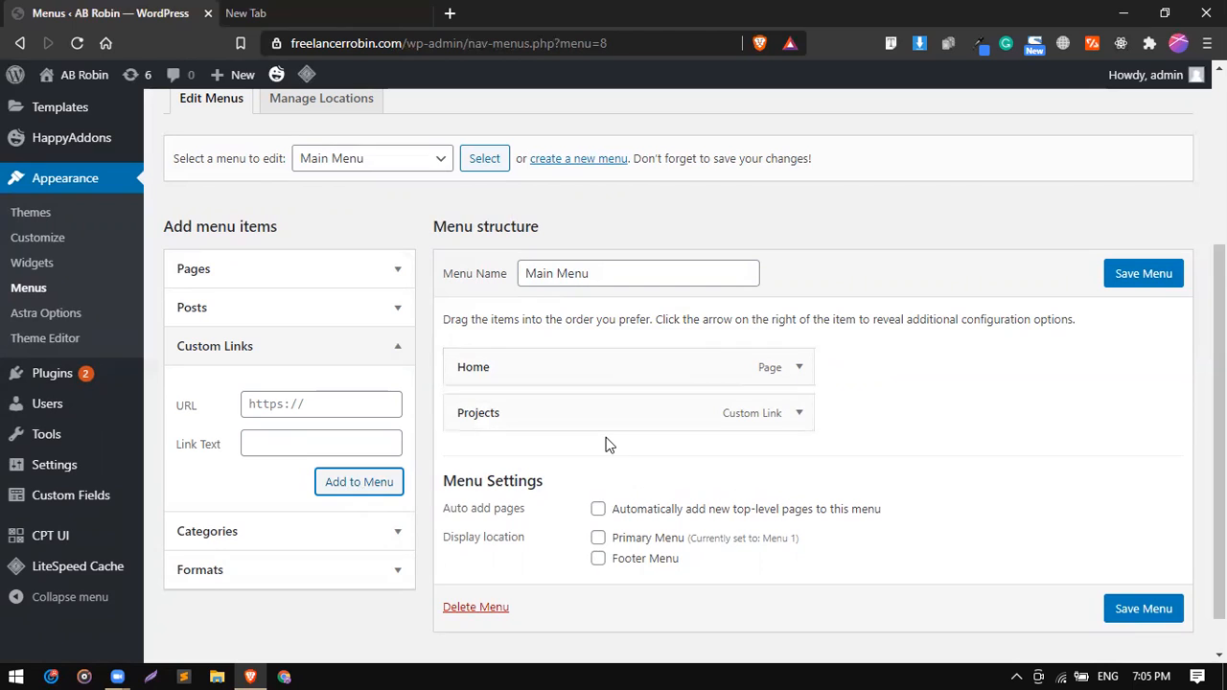
# Assign Main Menu to the Primary Menu display location and save the menu.
pyautogui.click(598, 539)
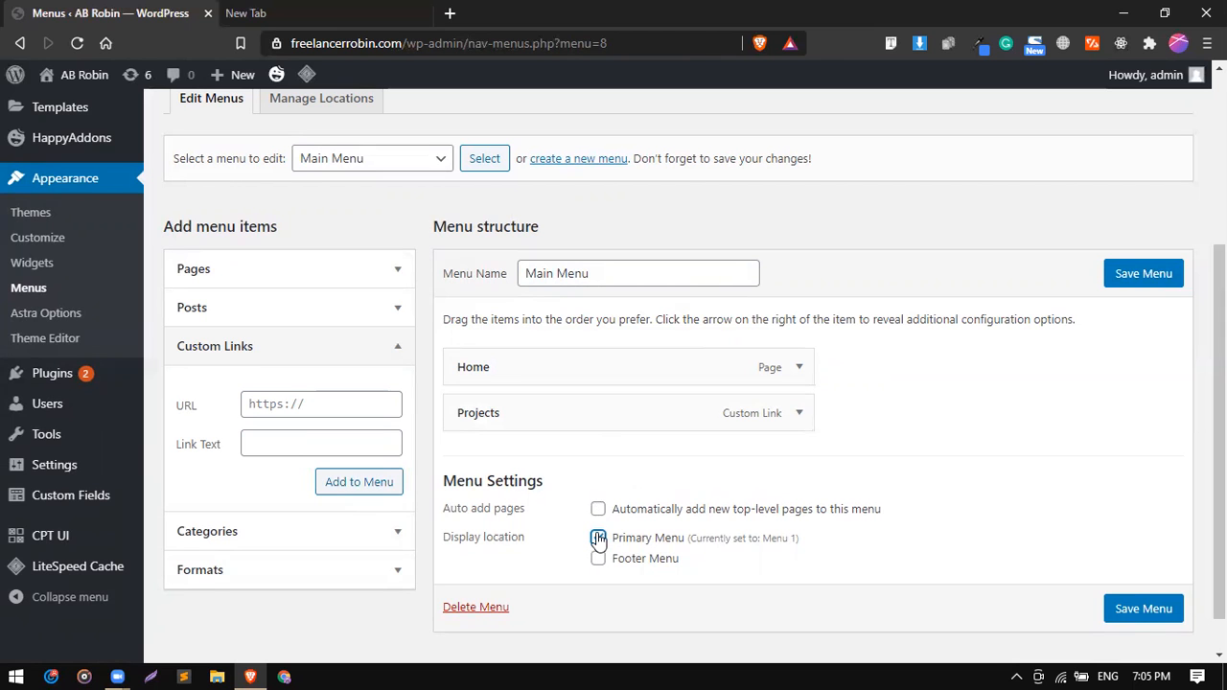
pyautogui.scroll(5, 598, 540)
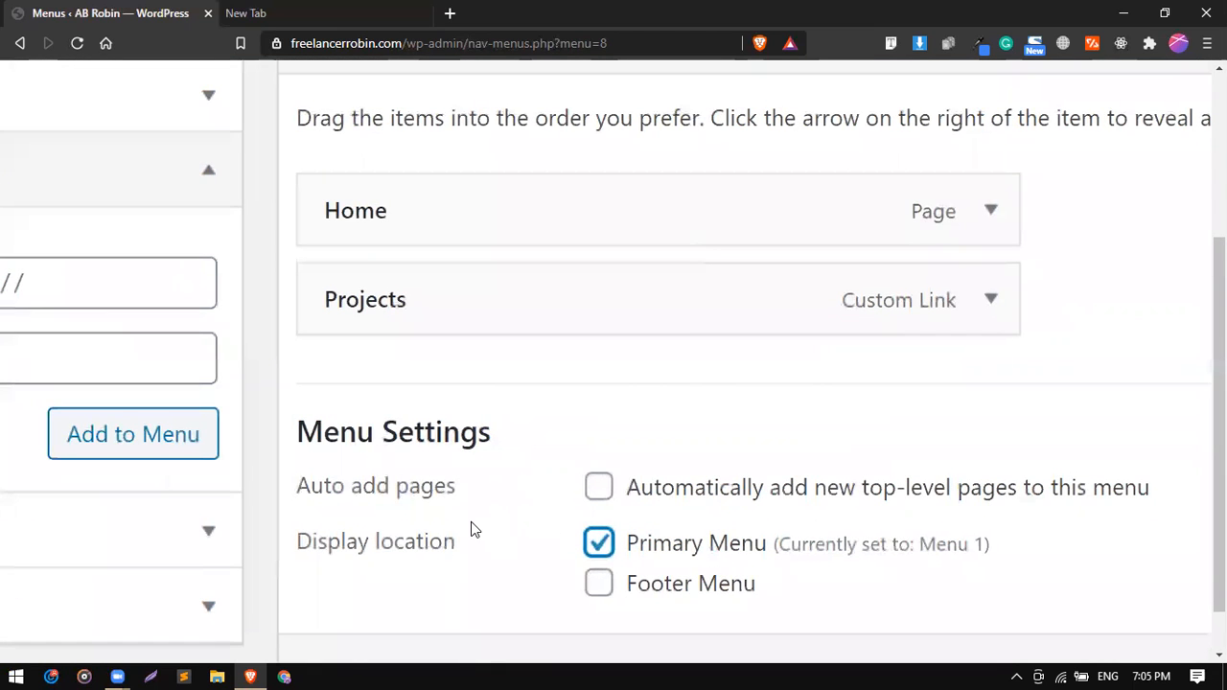
pyautogui.scroll(-1, 471, 529)
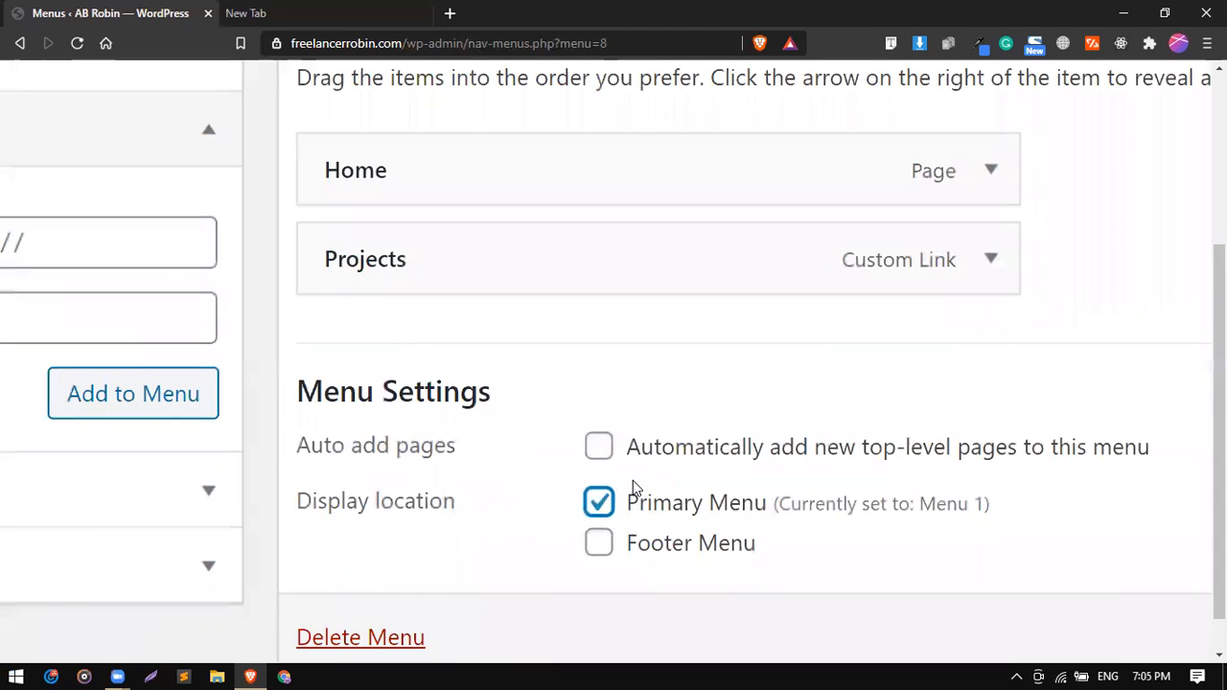
pyautogui.scroll(-5, 540, 485)
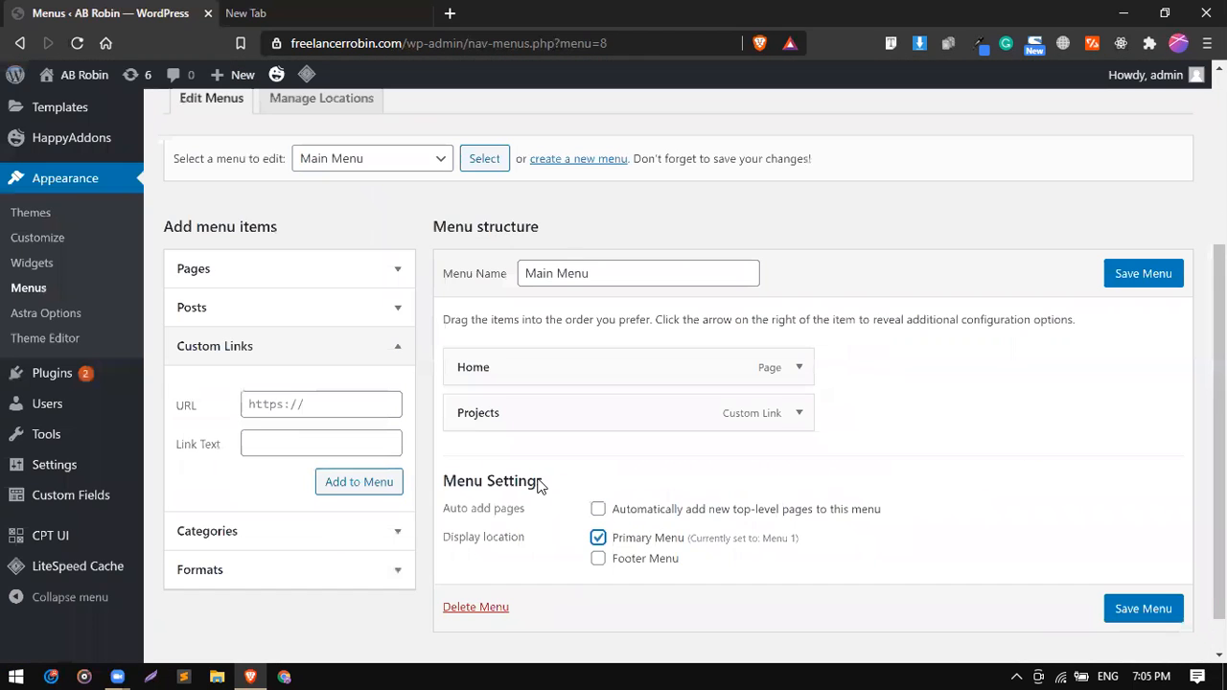
pyautogui.click(1128, 614)
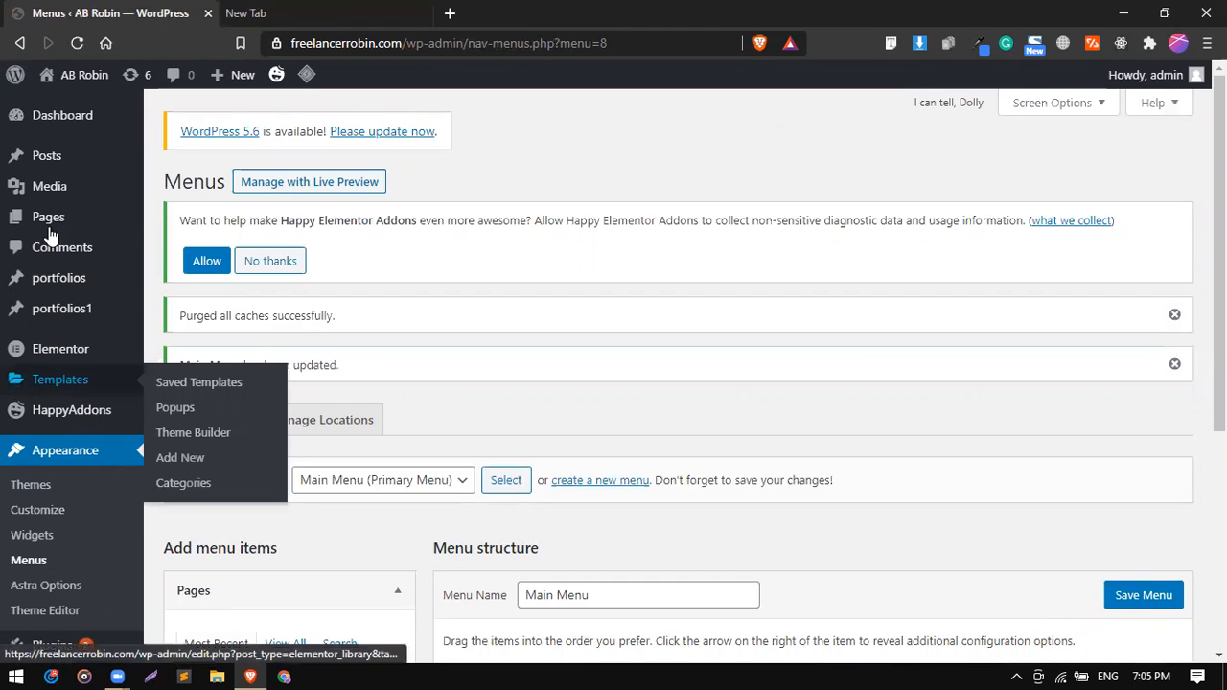
# Open the new Home page, not the existing front page, for editing with Elementor.
pyautogui.moveTo(57, 226)
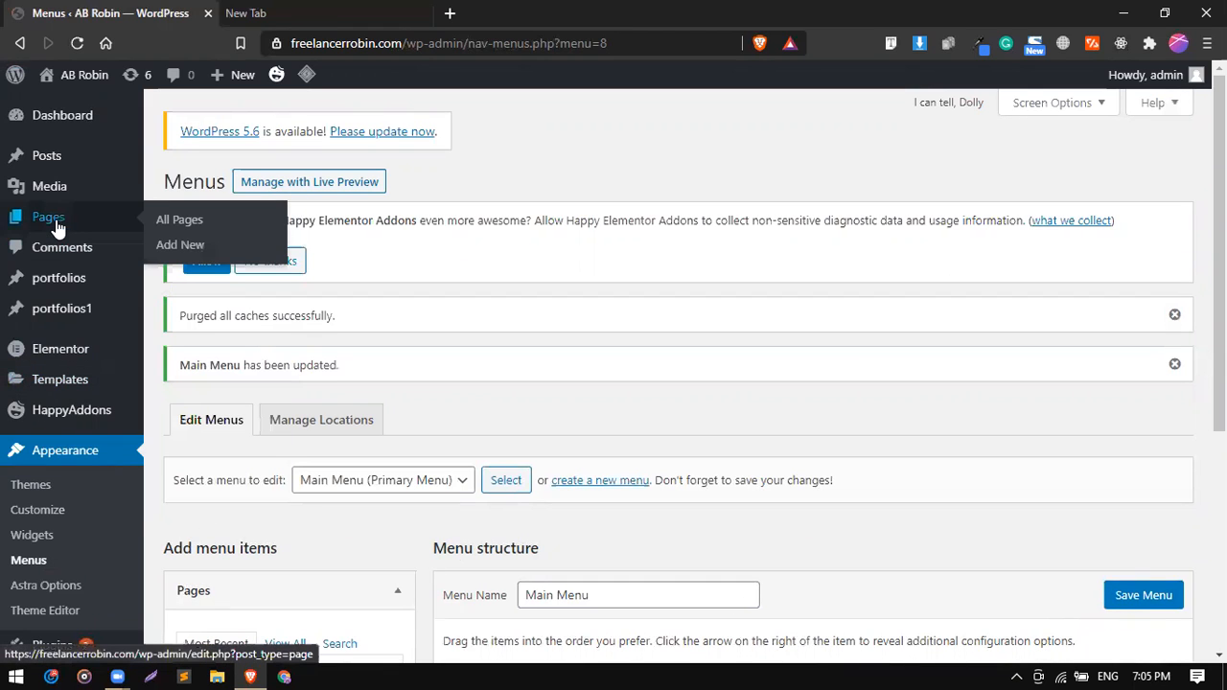
pyautogui.click(169, 226)
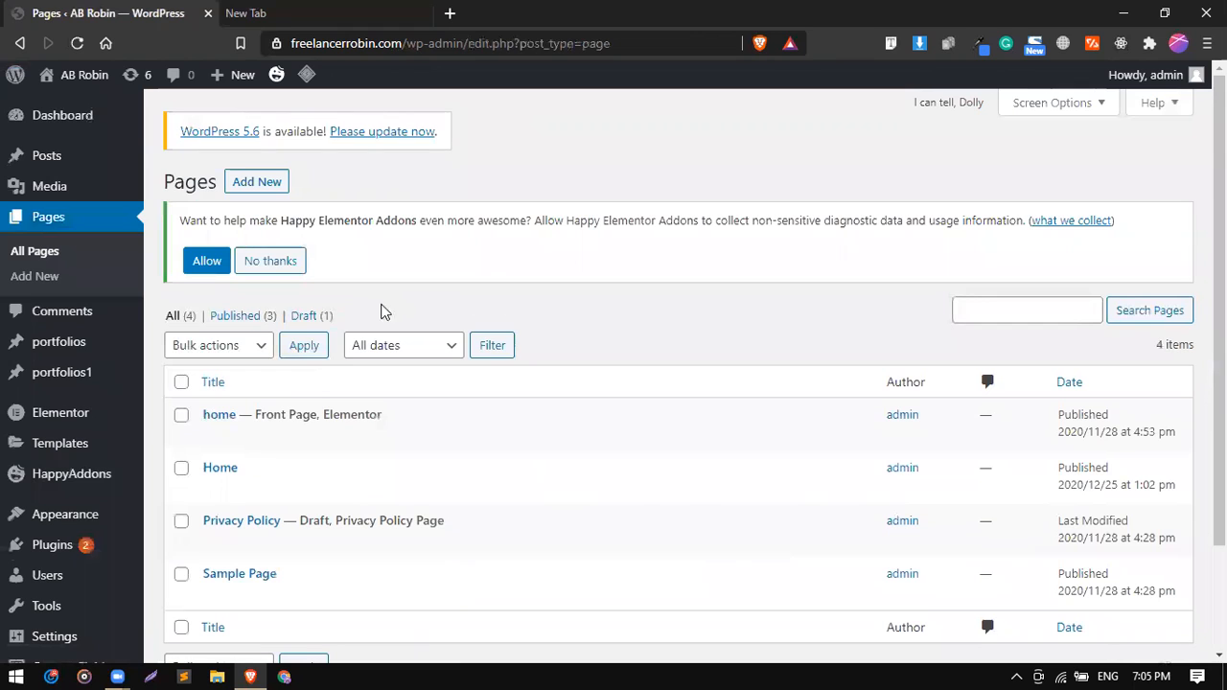
pyautogui.moveTo(269, 468)
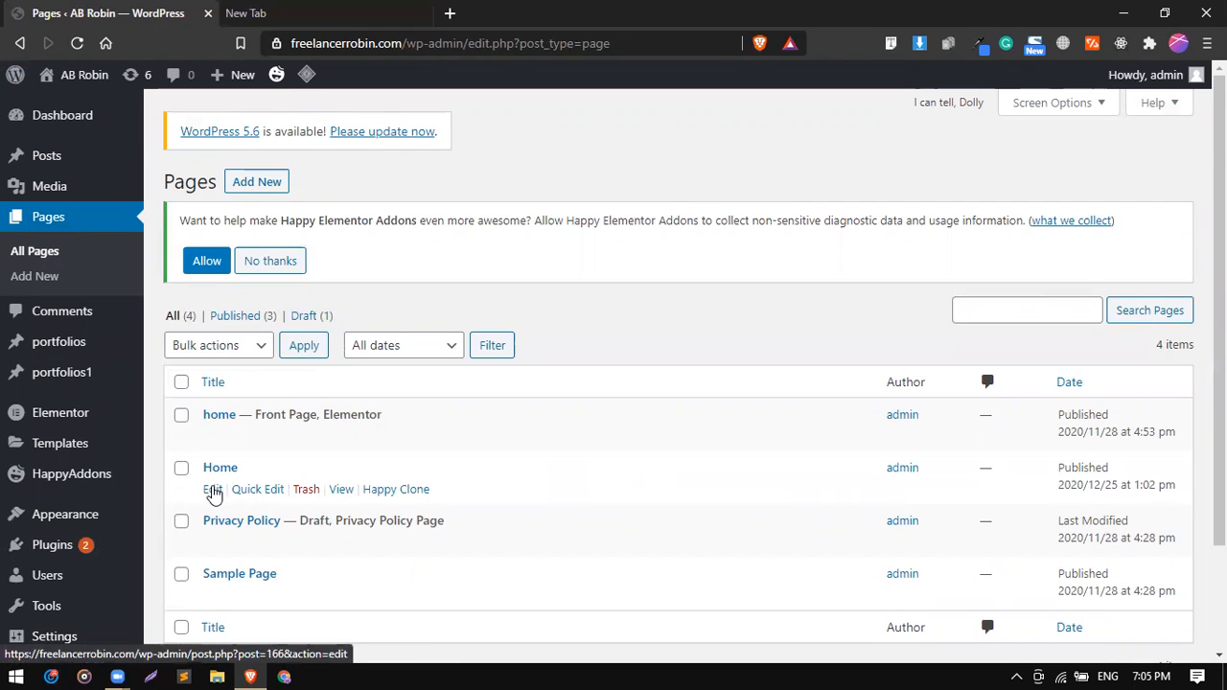
pyautogui.click(212, 491)
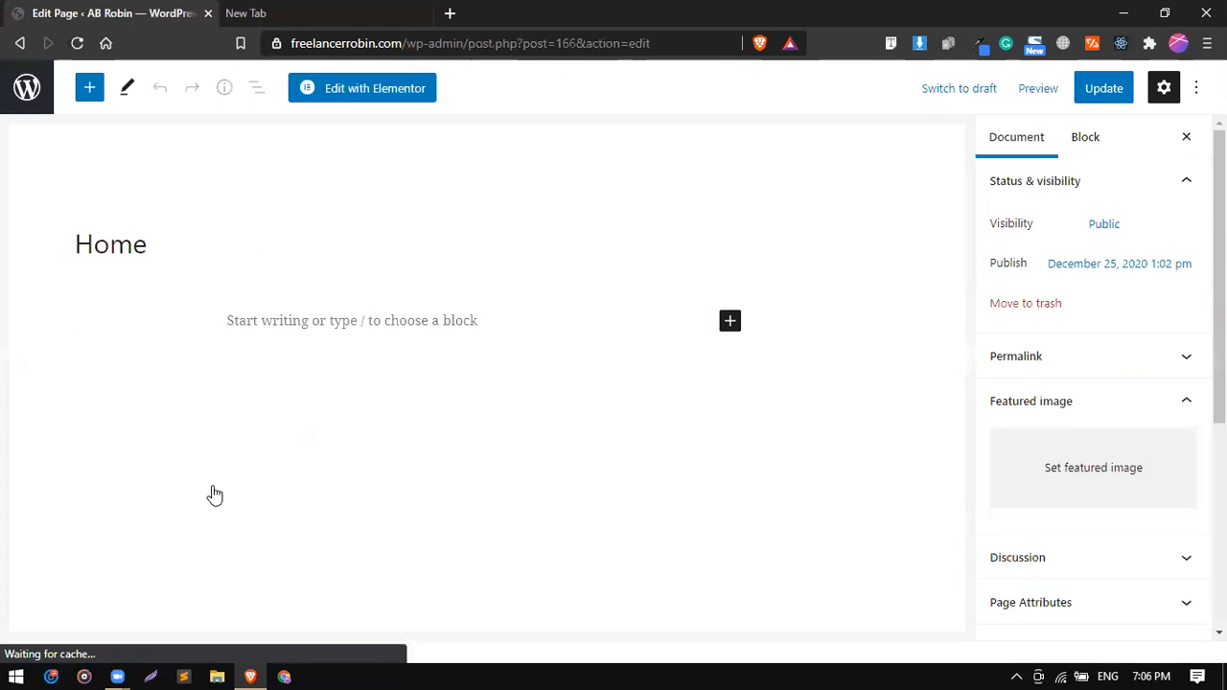
pyautogui.click(369, 93)
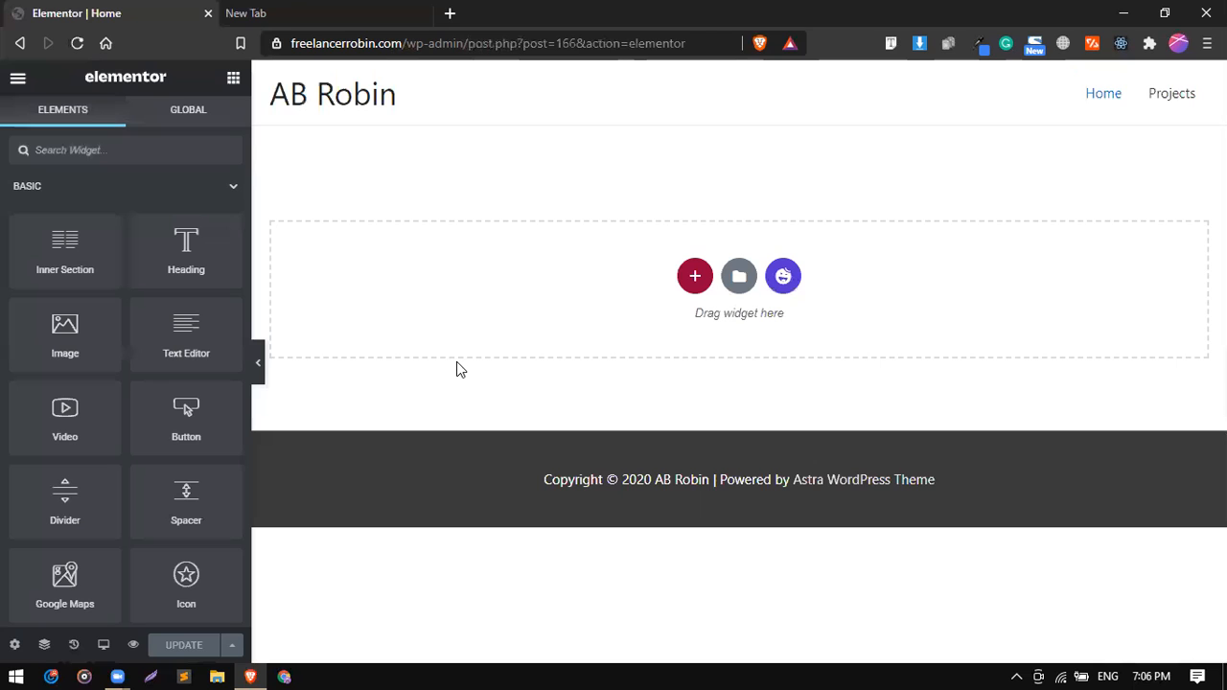
# Open freelancerrobin.com in the second browser tab and examine the hero section's greeting, headline, description and signature.
pyautogui.click(368, 12)
pyautogui.click(431, 42)
pyautogui.press('Return')
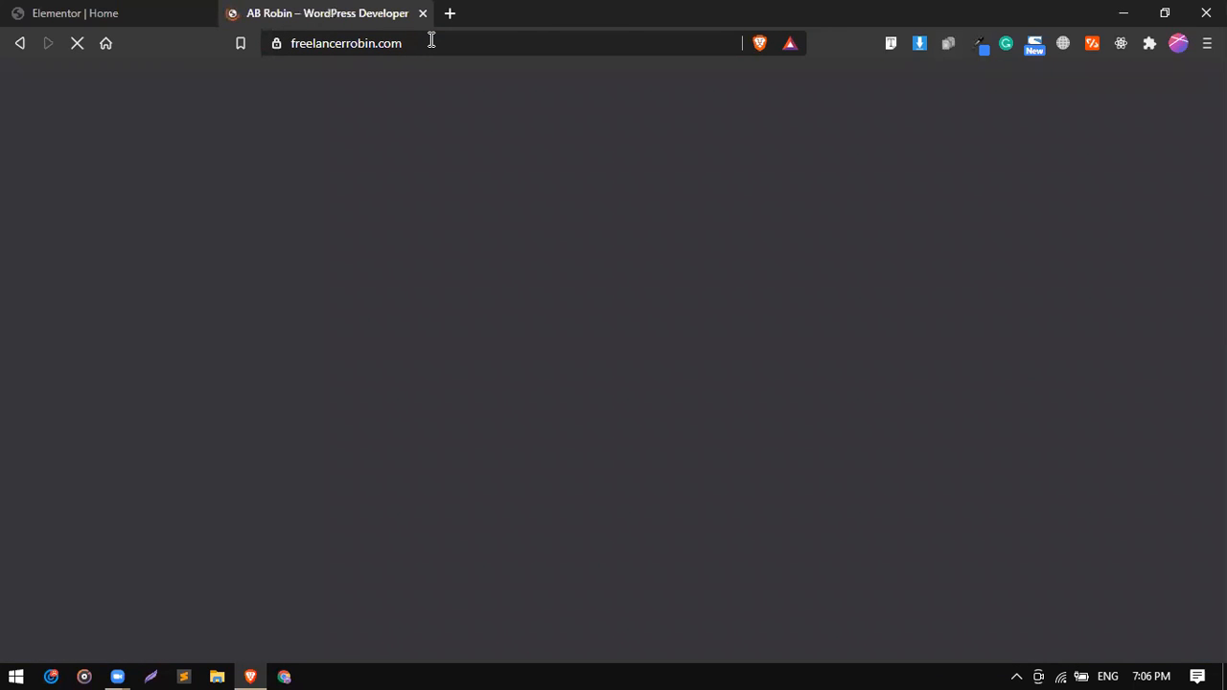
pyautogui.click(54, 9)
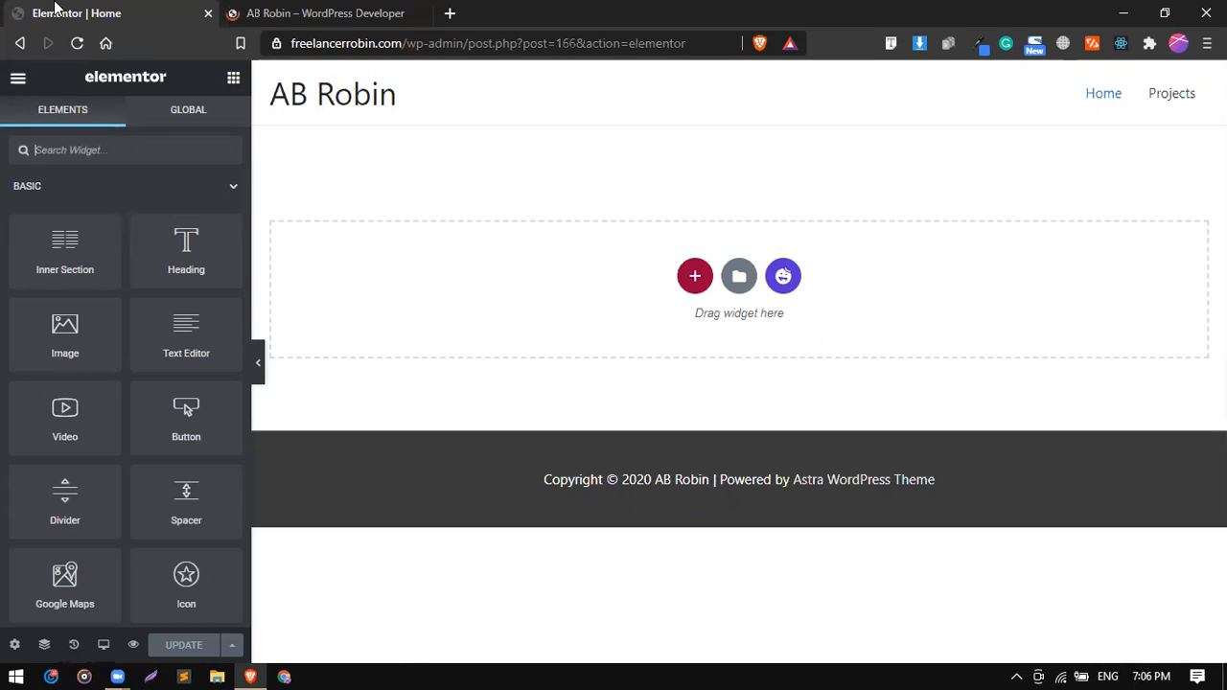
pyautogui.click(301, 11)
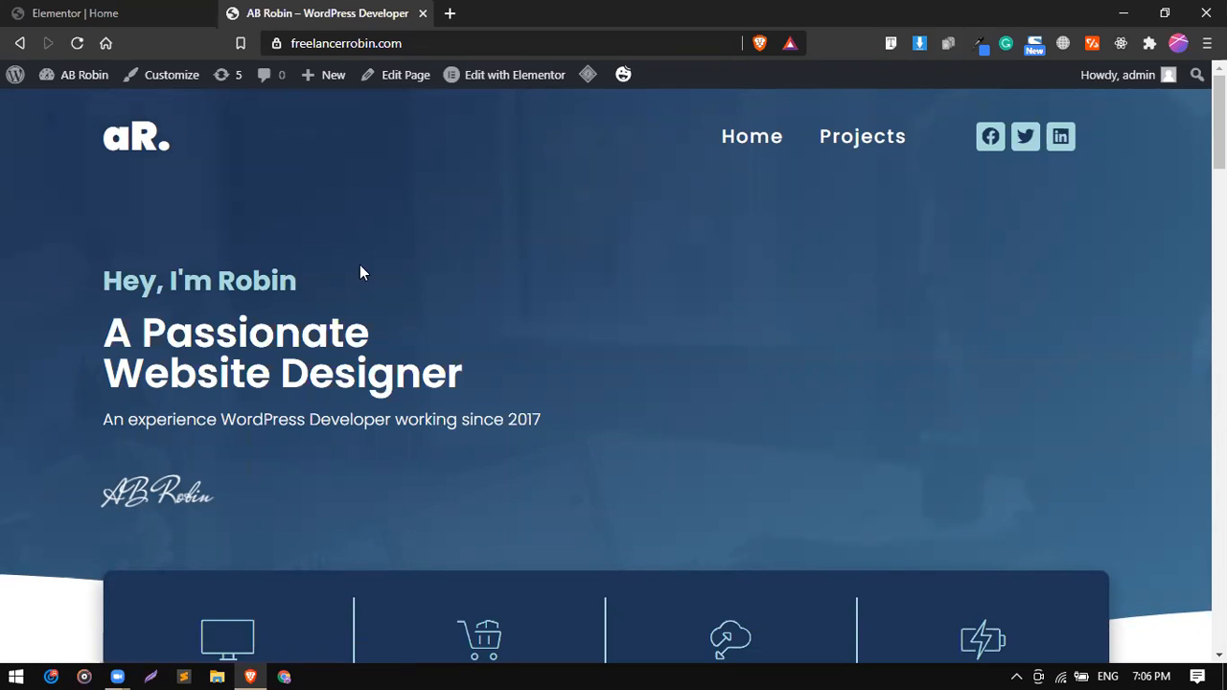
pyautogui.moveTo(113, 275); pyautogui.dragTo(272, 294)
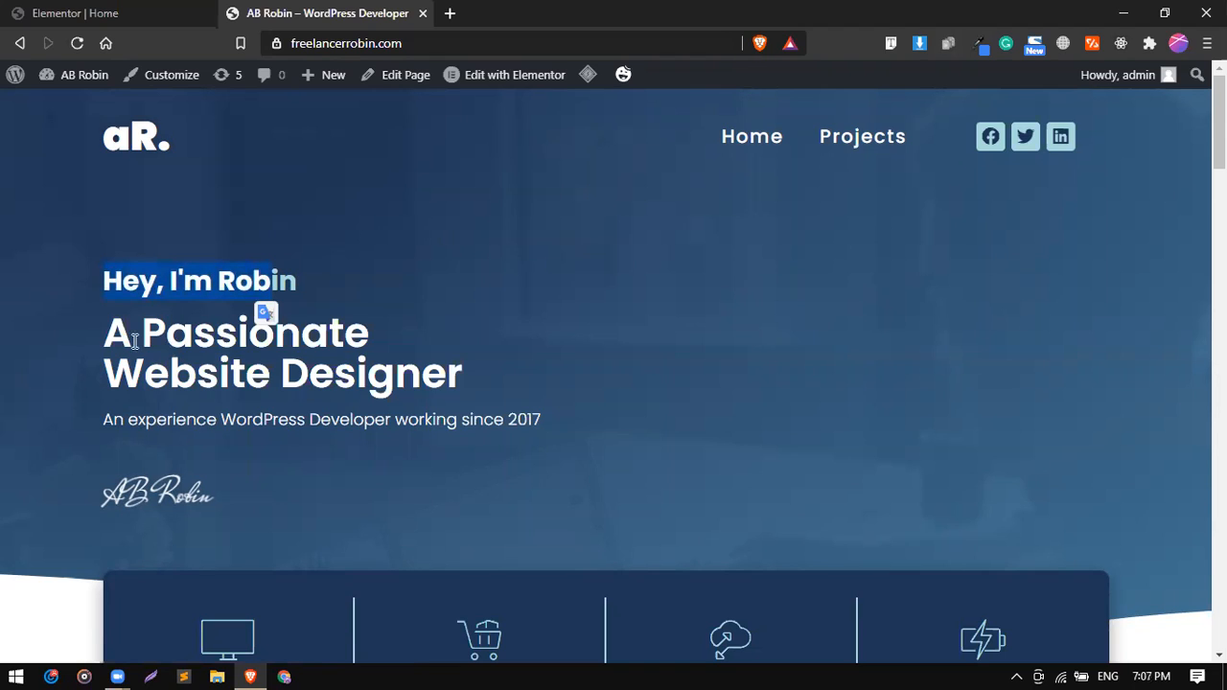
pyautogui.moveTo(112, 333); pyautogui.dragTo(449, 374)
pyautogui.tripleClick(290, 420)
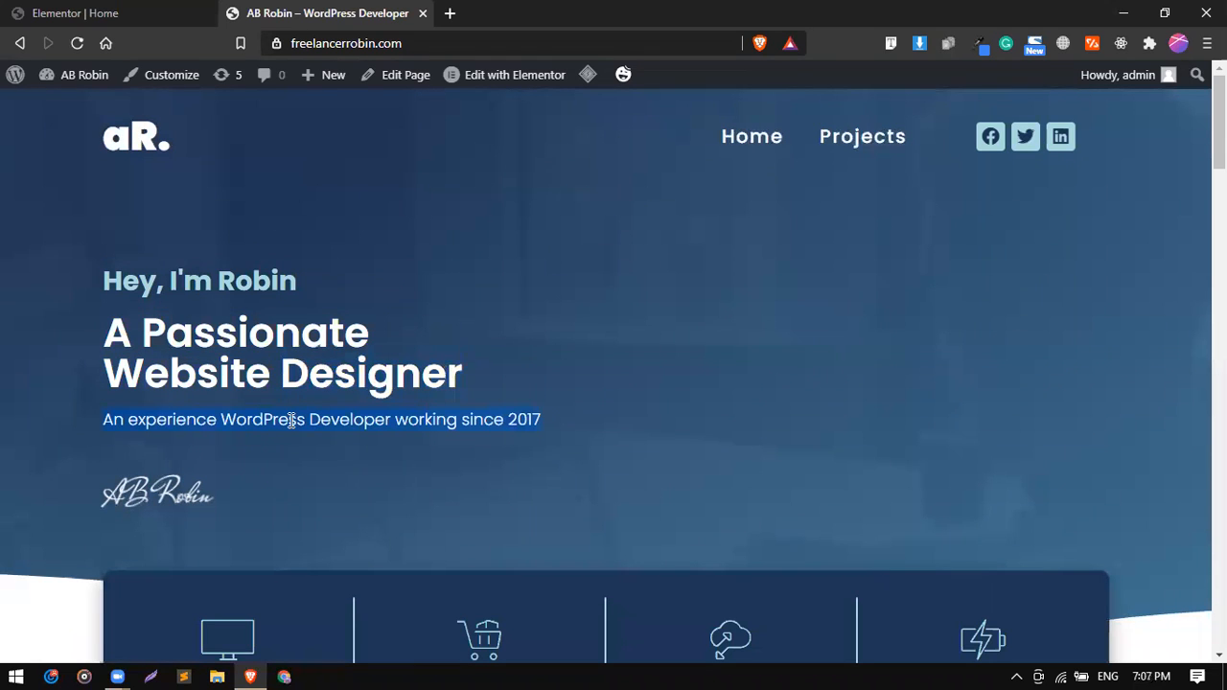
pyautogui.doubleClick(148, 491)
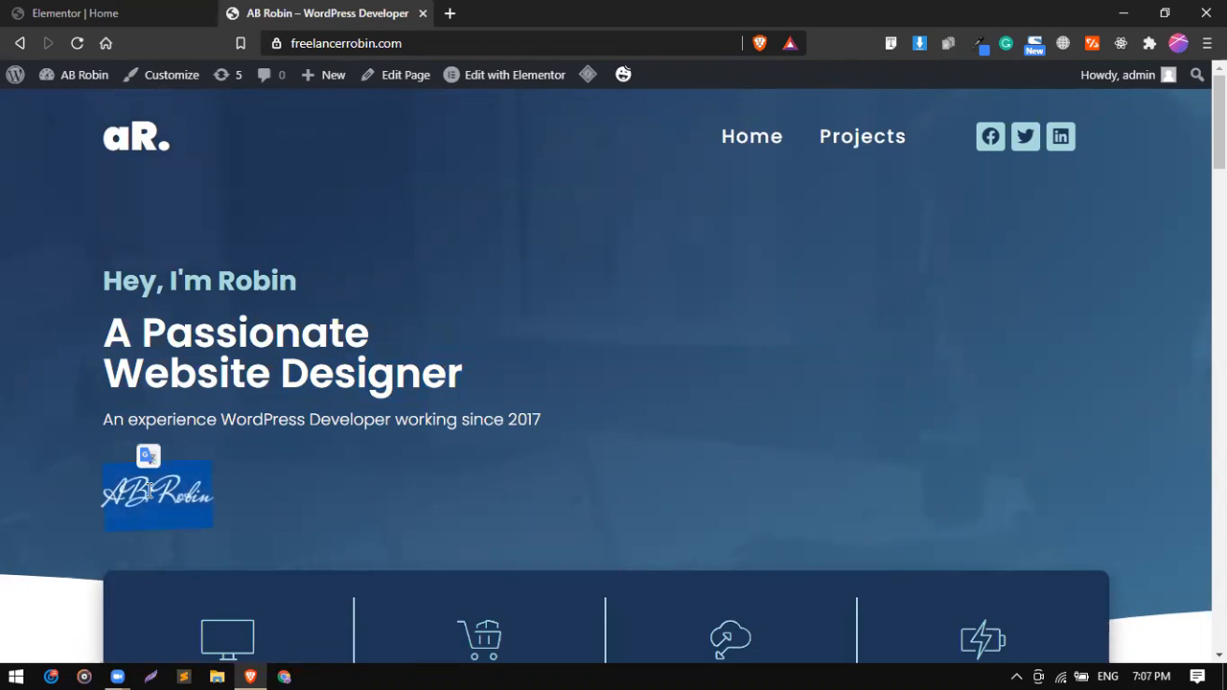
pyautogui.click(296, 477)
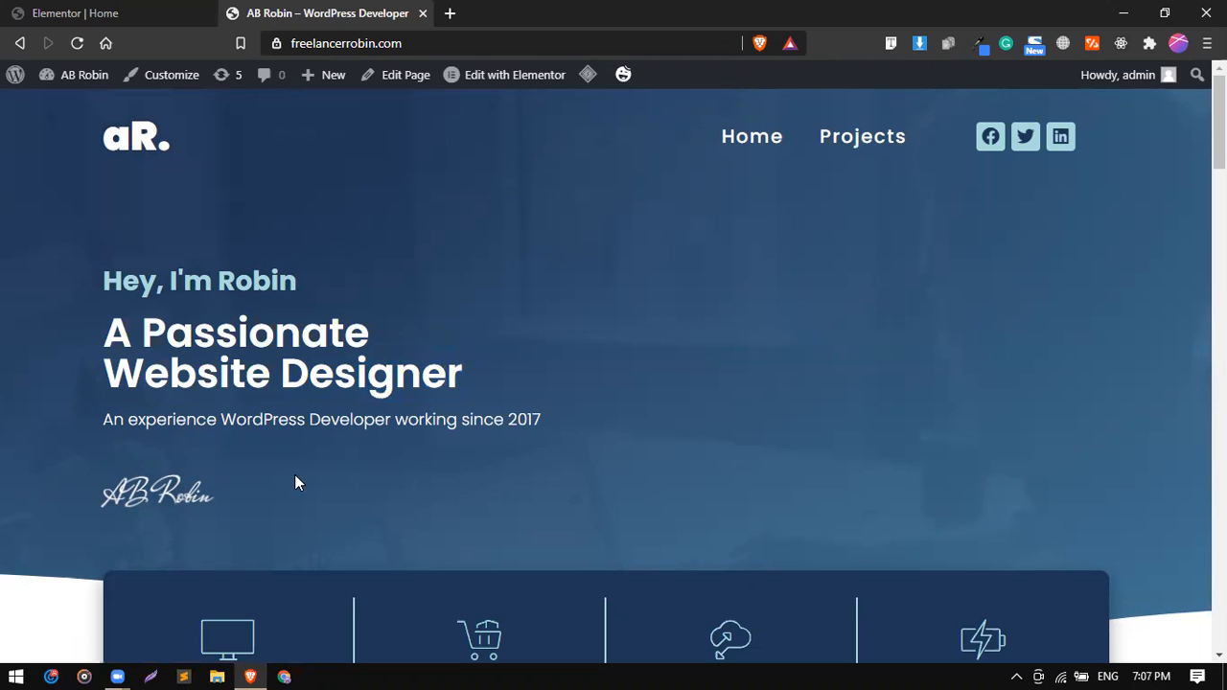
# Set the Home page's layout to Elementor Canvas, update the page and reload the Elementor editor.
pyautogui.click(160, 13)
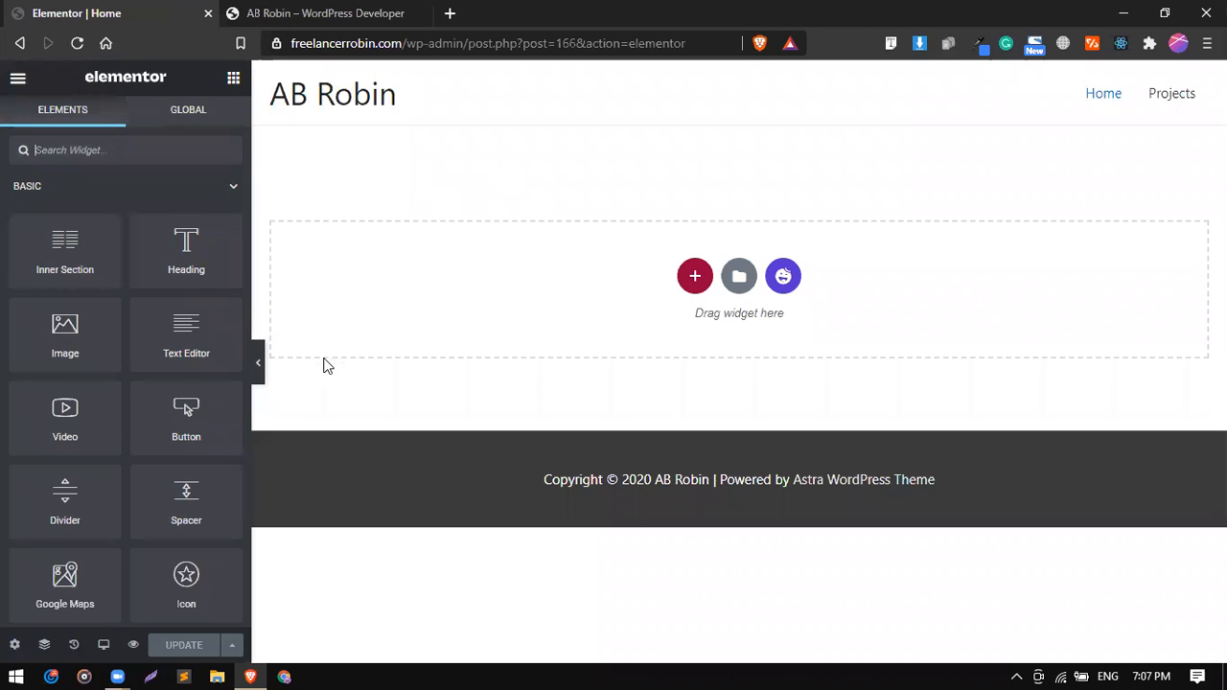
pyautogui.click(15, 652)
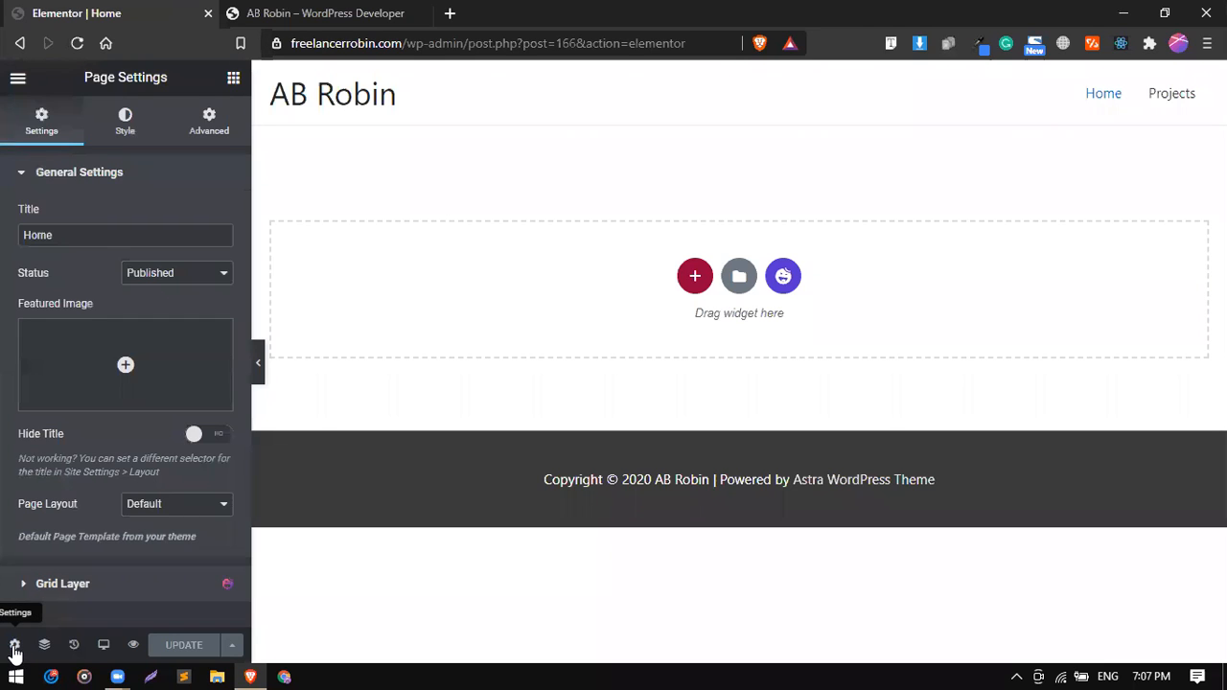
pyautogui.click(159, 506)
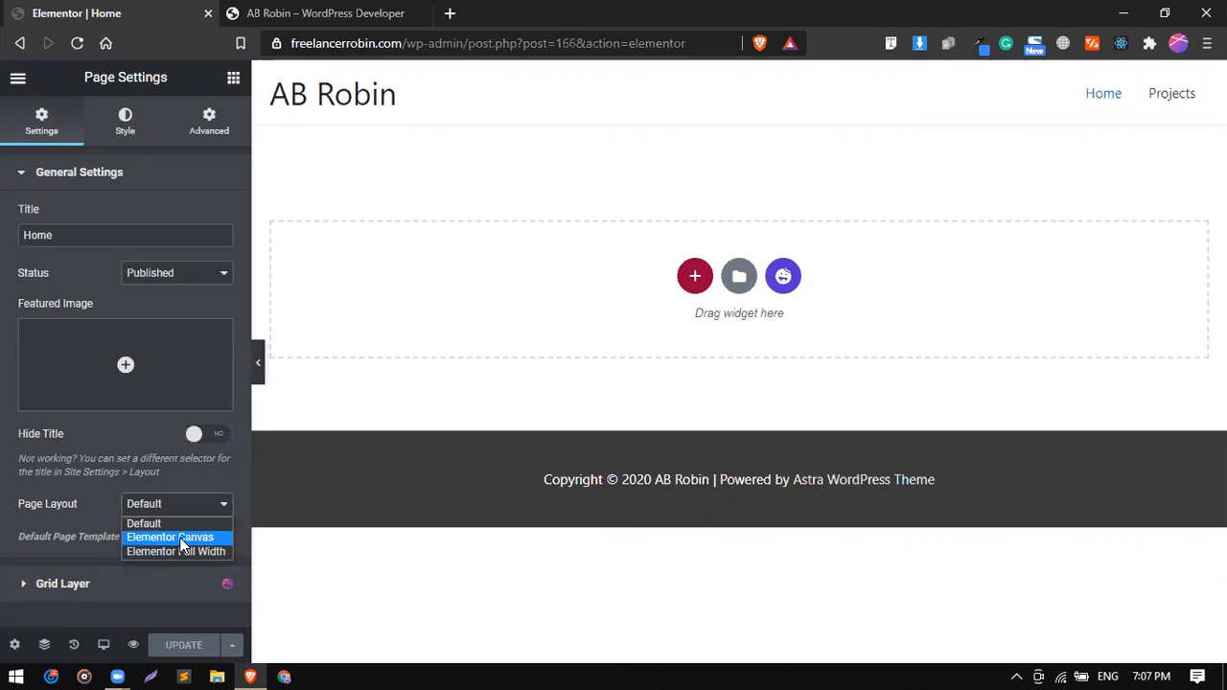
pyautogui.click(16, 651)
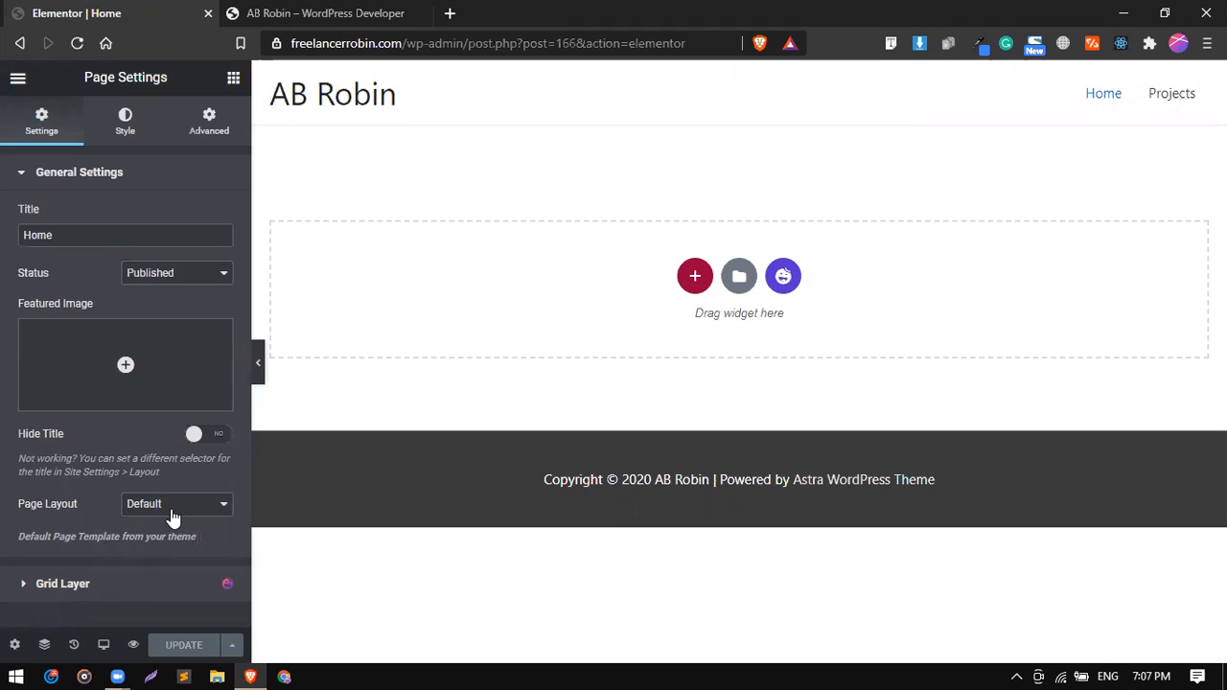
pyautogui.click(170, 512)
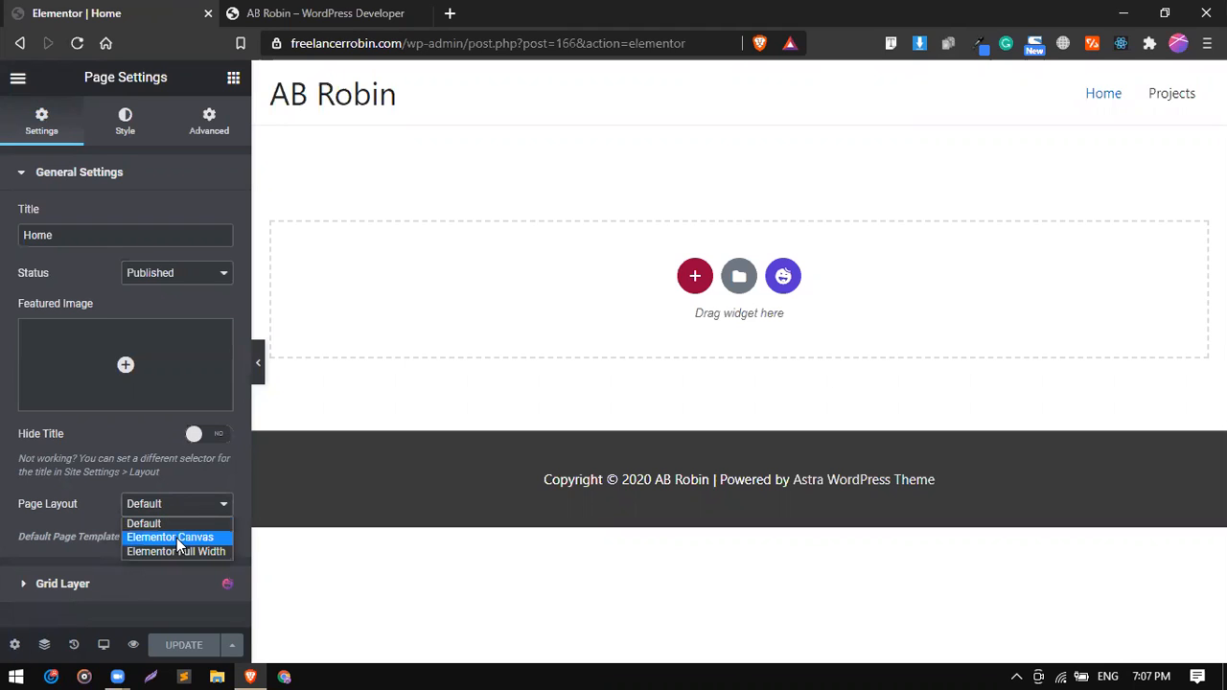
pyautogui.click(172, 538)
pyautogui.click(197, 648)
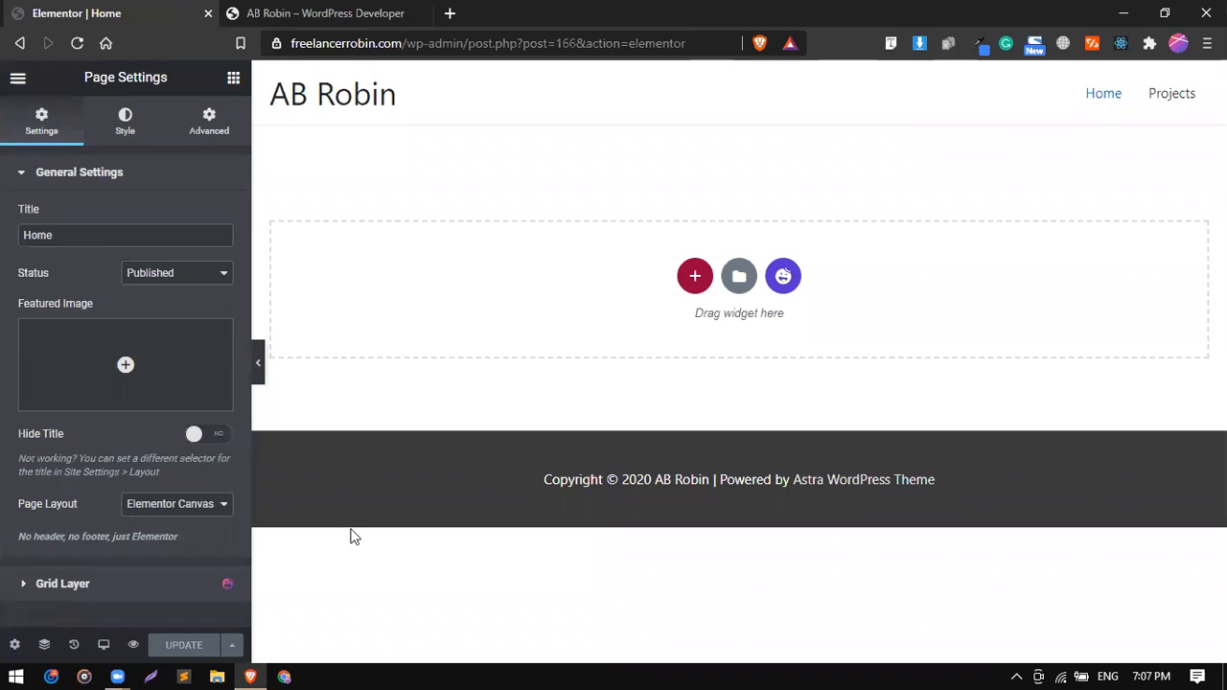
pyautogui.click(79, 44)
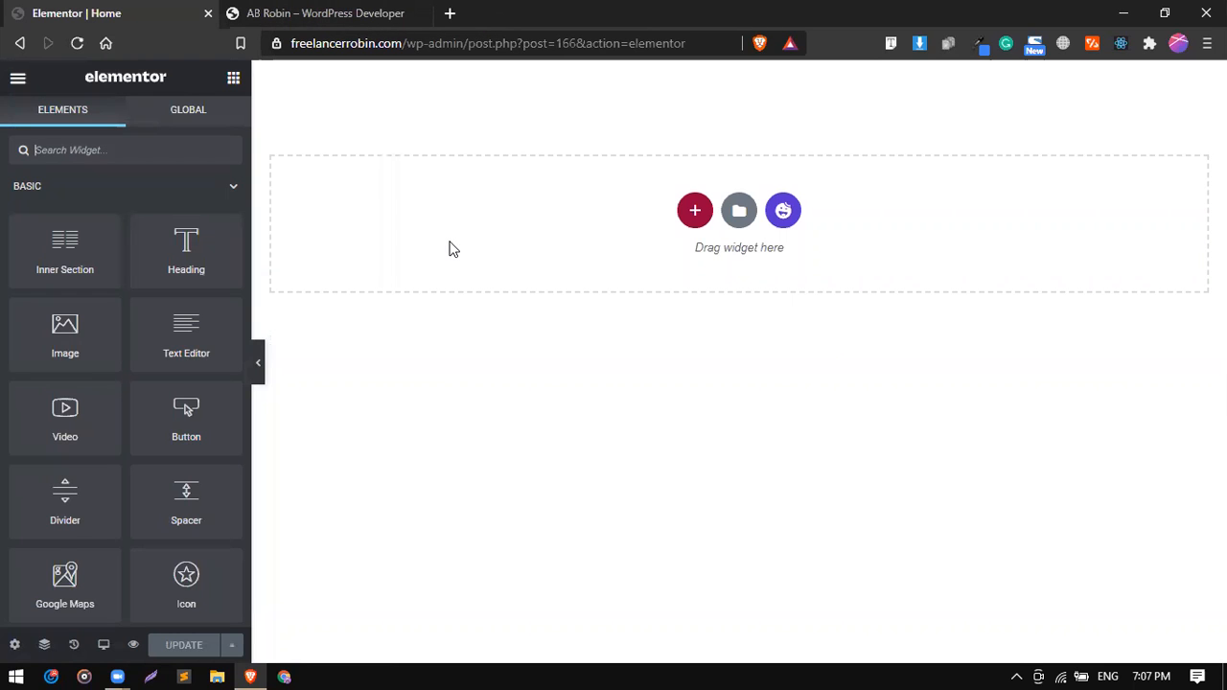
# Check the reference site's hero, add a one-column section to the Home page and place a two-column inner section inside it.
pyautogui.click(326, 12)
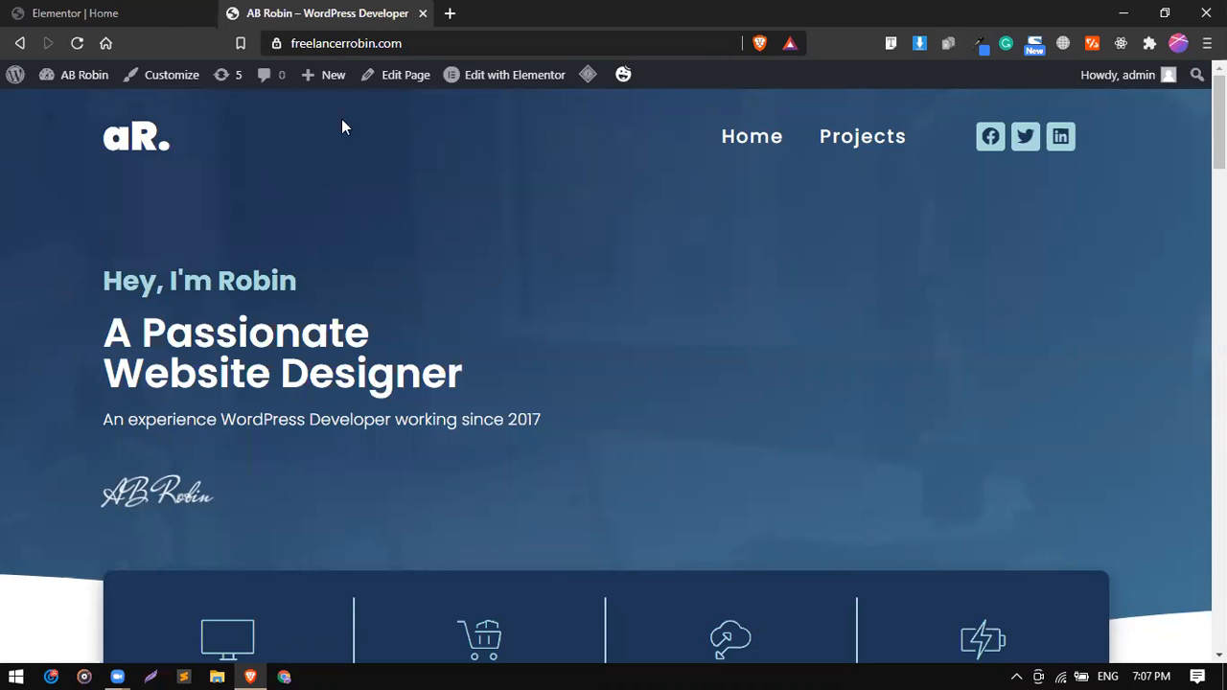
pyautogui.click(161, 12)
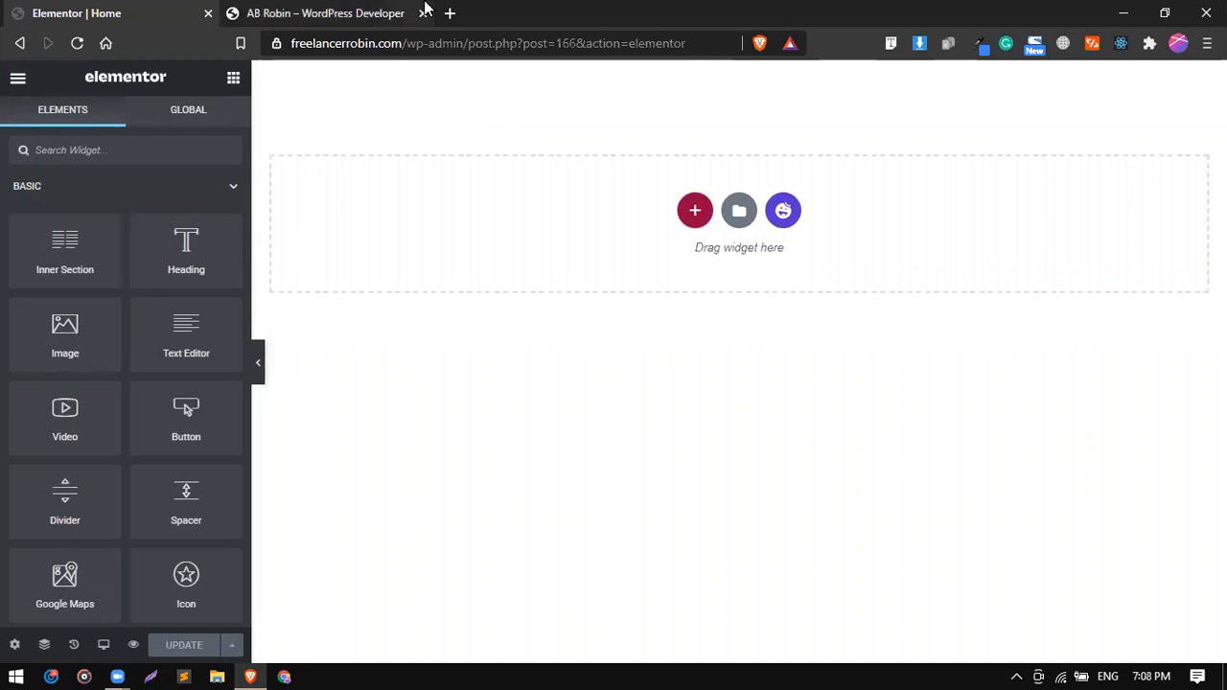
pyautogui.click(351, 9)
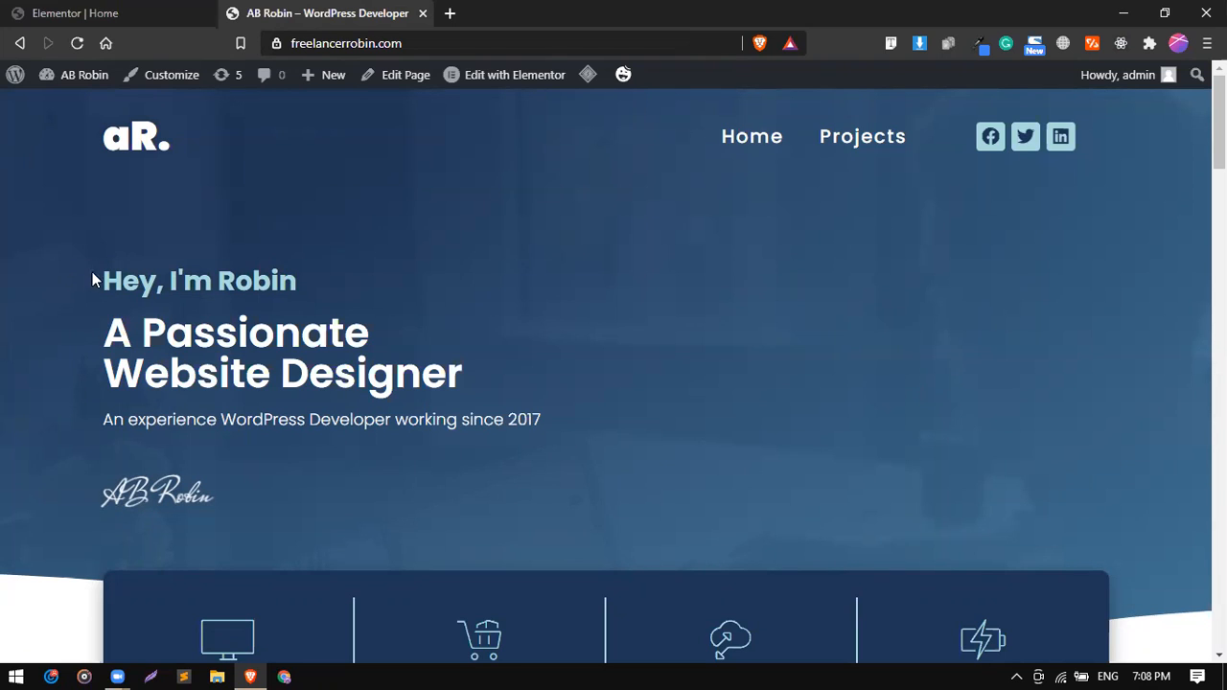
pyautogui.moveTo(92, 271); pyautogui.dragTo(244, 525)
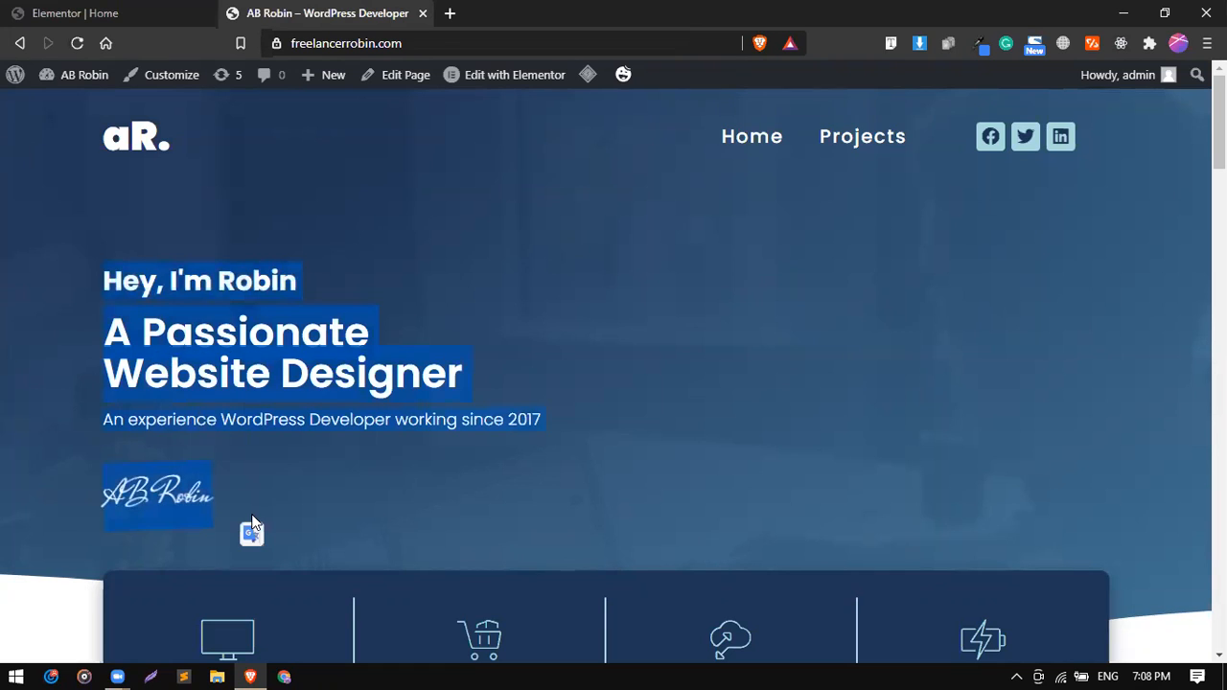
pyautogui.click(47, 10)
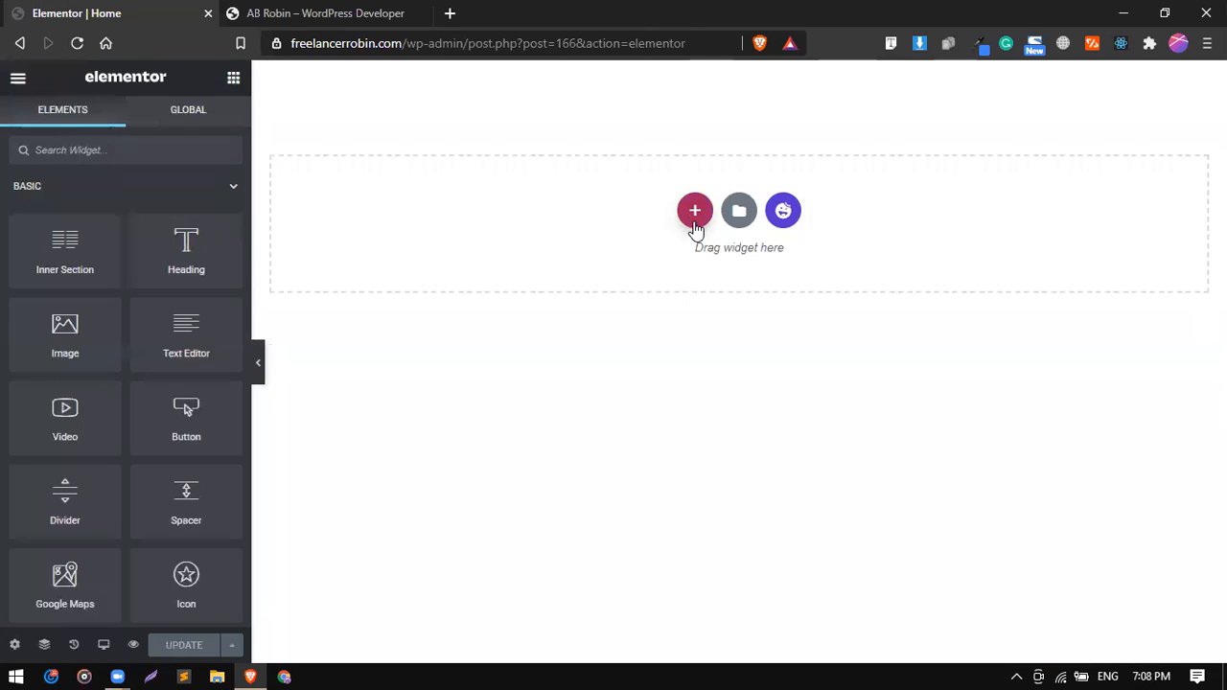
pyautogui.click(695, 213)
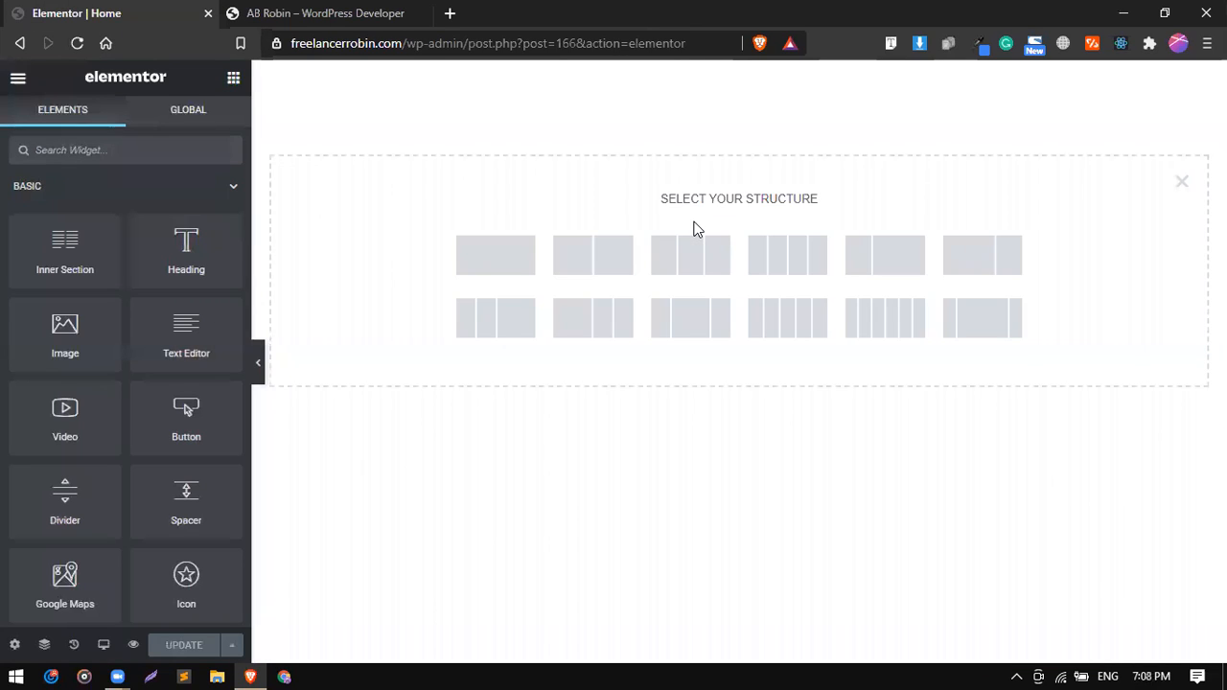
pyautogui.click(508, 275)
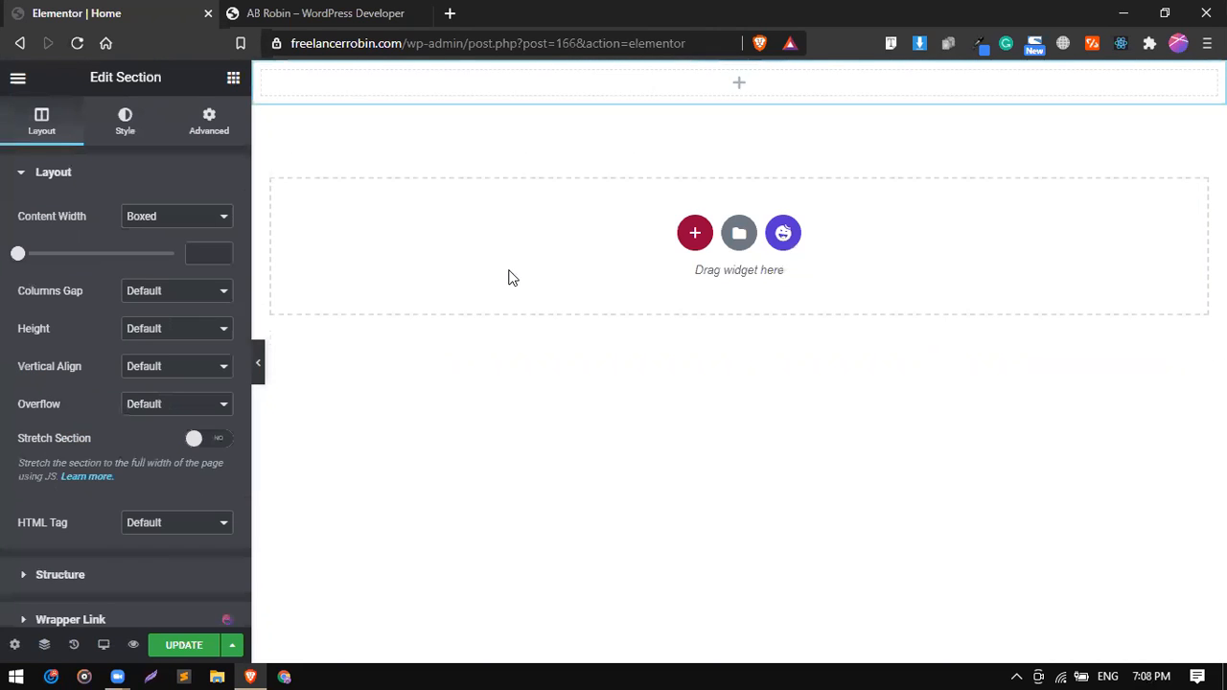
pyautogui.click(233, 77)
pyautogui.moveTo(65, 244); pyautogui.dragTo(392, 85)
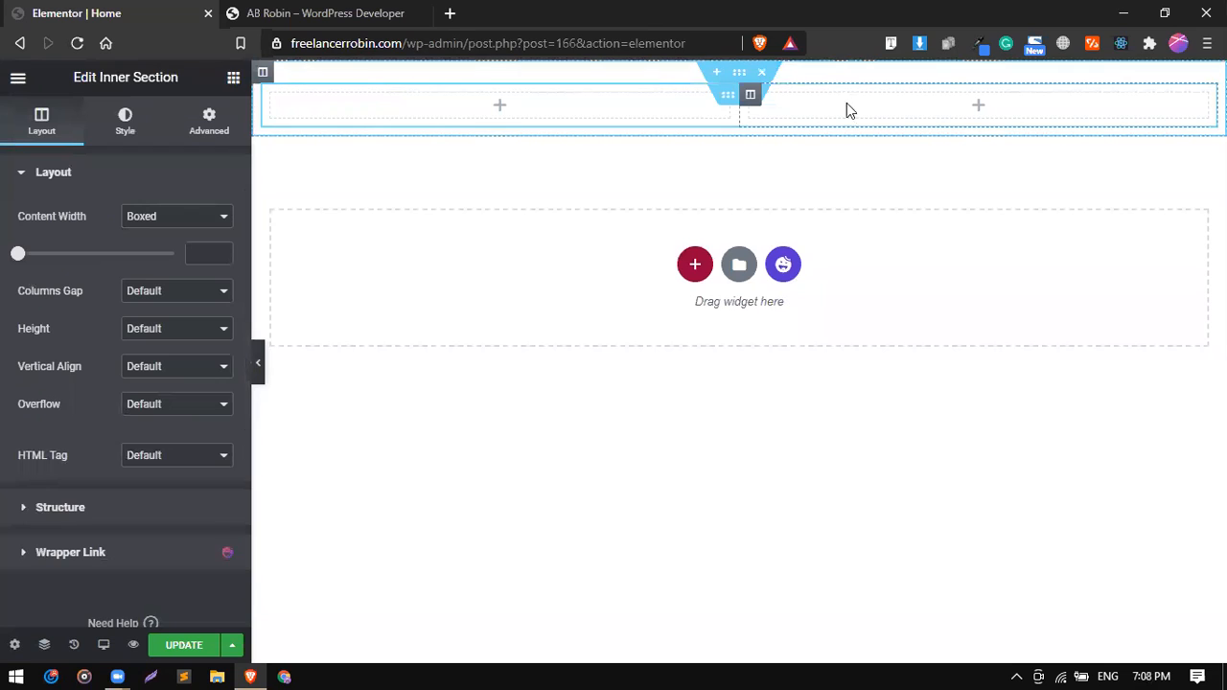
# Check the greeting on the reference hero and place a Heading widget in the inner section's first column.
pyautogui.click(328, 12)
pyautogui.click(187, 213)
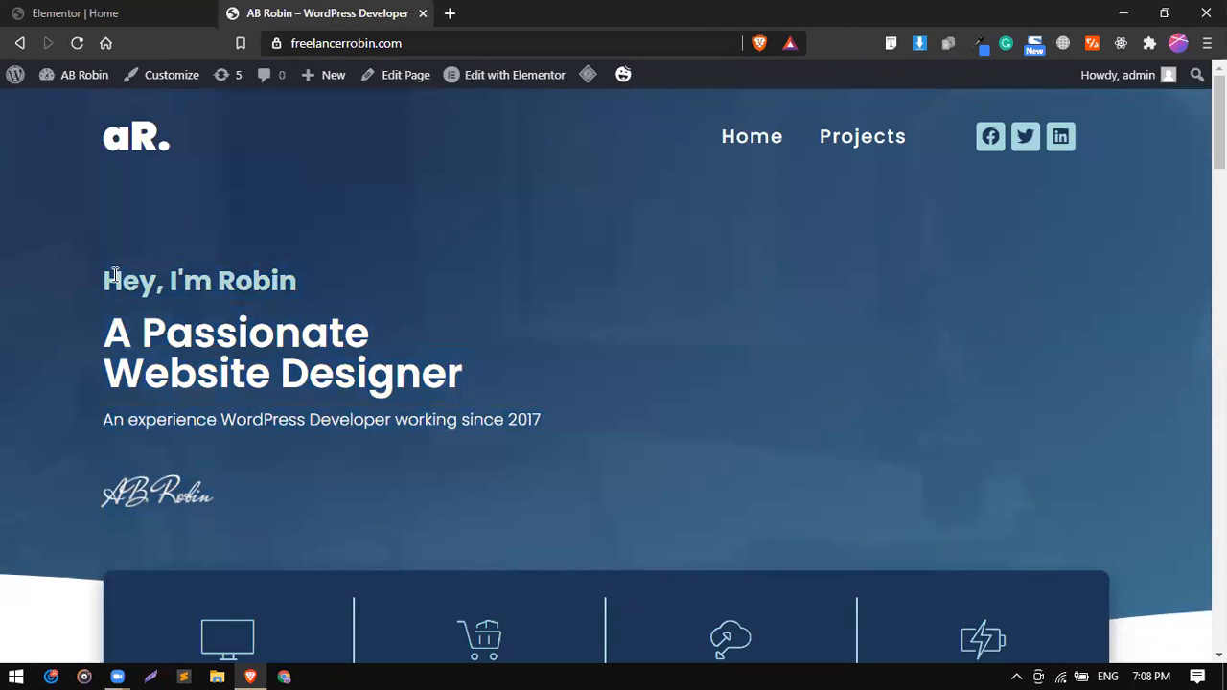
pyautogui.moveTo(108, 278); pyautogui.dragTo(306, 280)
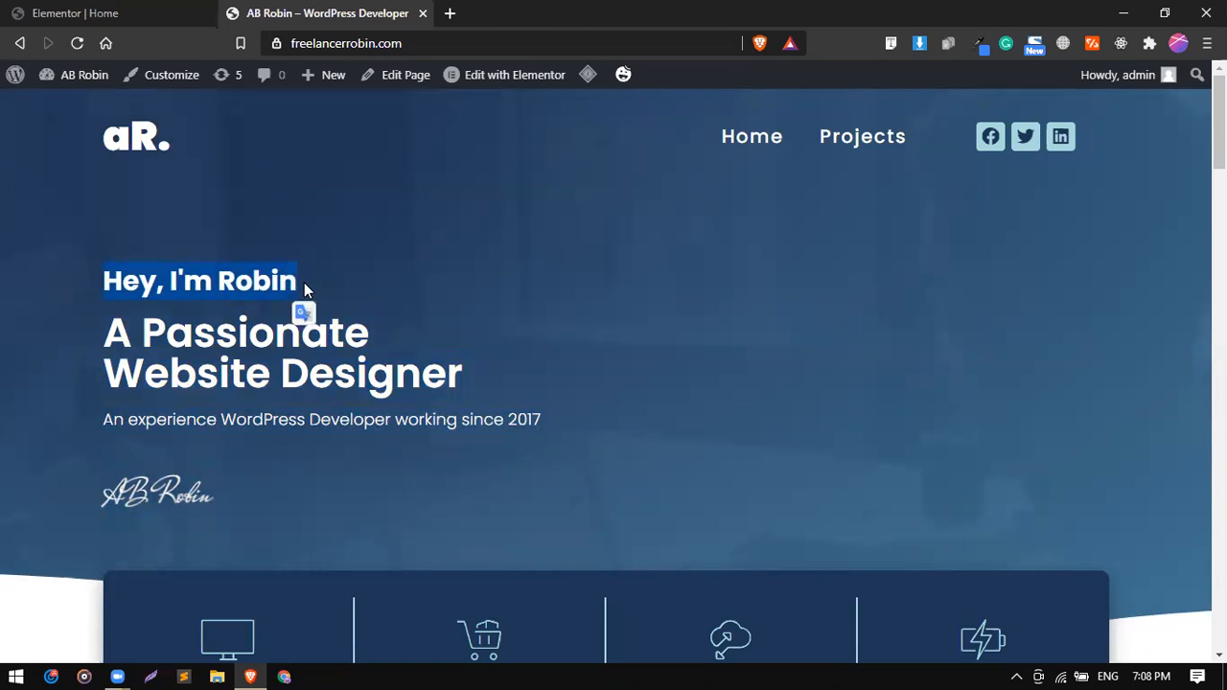
pyautogui.click(93, 11)
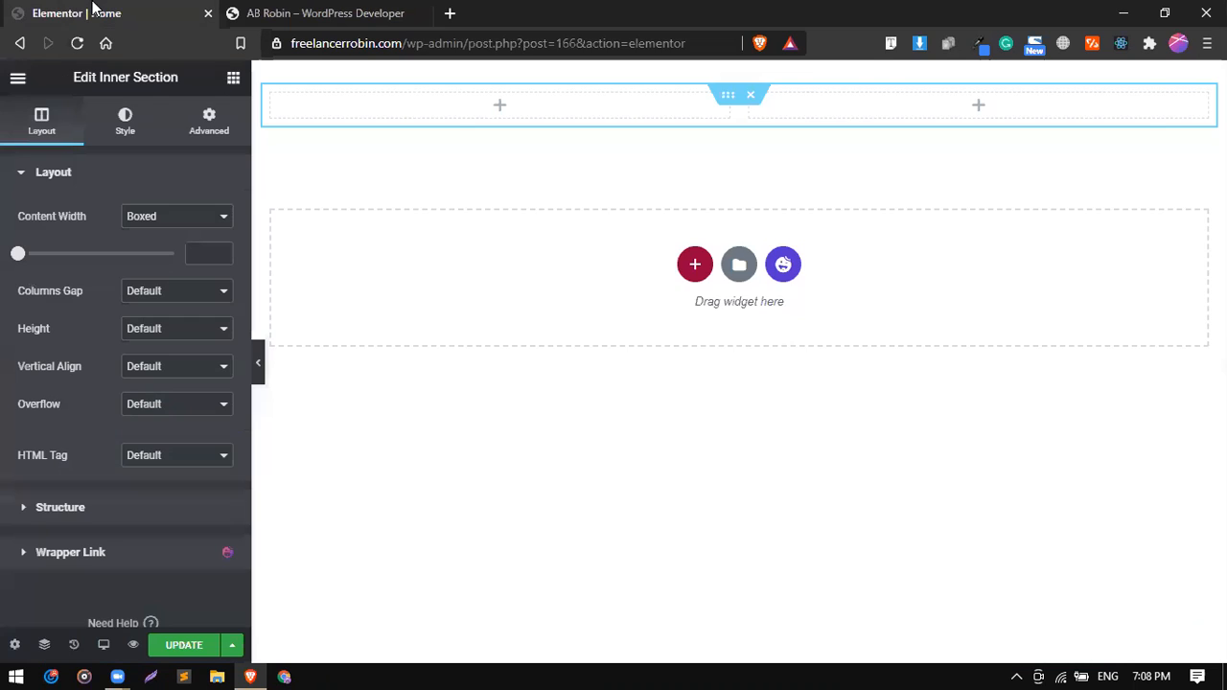
pyautogui.click(232, 77)
pyautogui.moveTo(227, 255); pyautogui.dragTo(429, 104)
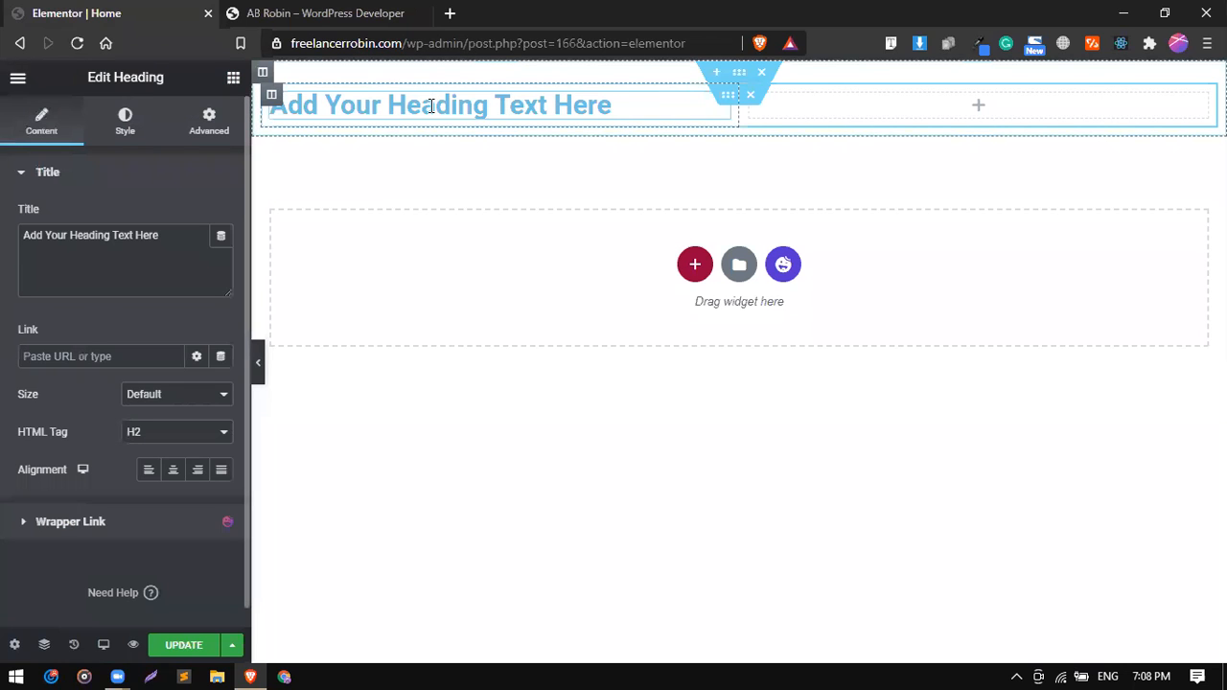
# Review the reference hero's text lines and set the heading's title to "Hey, I'm" followed by the person's first name.
pyautogui.click(283, 12)
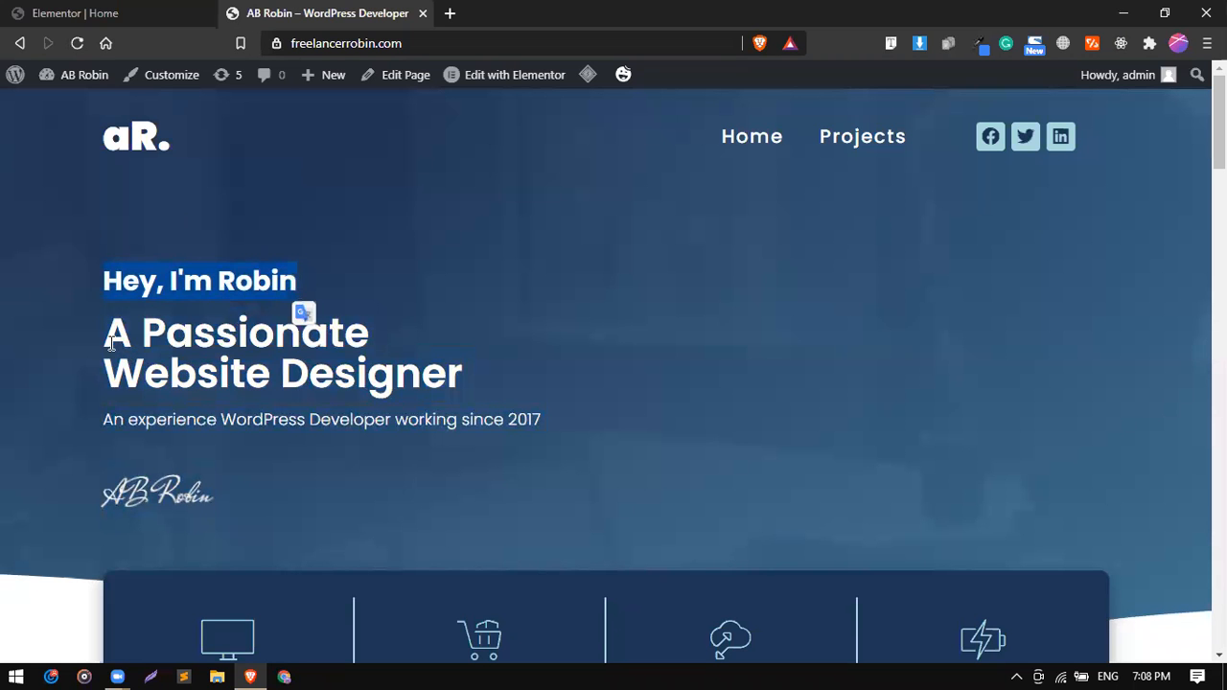
pyautogui.moveTo(105, 324); pyautogui.dragTo(394, 395)
pyautogui.tripleClick(262, 420)
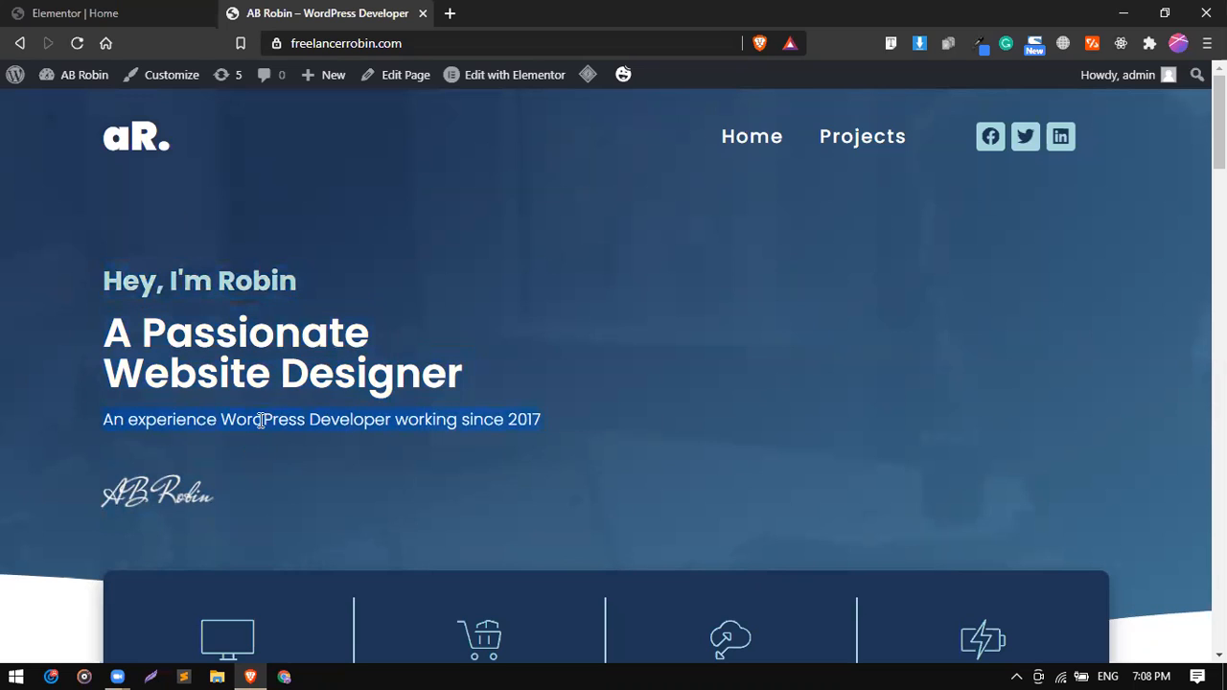
pyautogui.doubleClick(107, 288)
pyautogui.moveTo(107, 292); pyautogui.dragTo(190, 501)
pyautogui.click(109, 13)
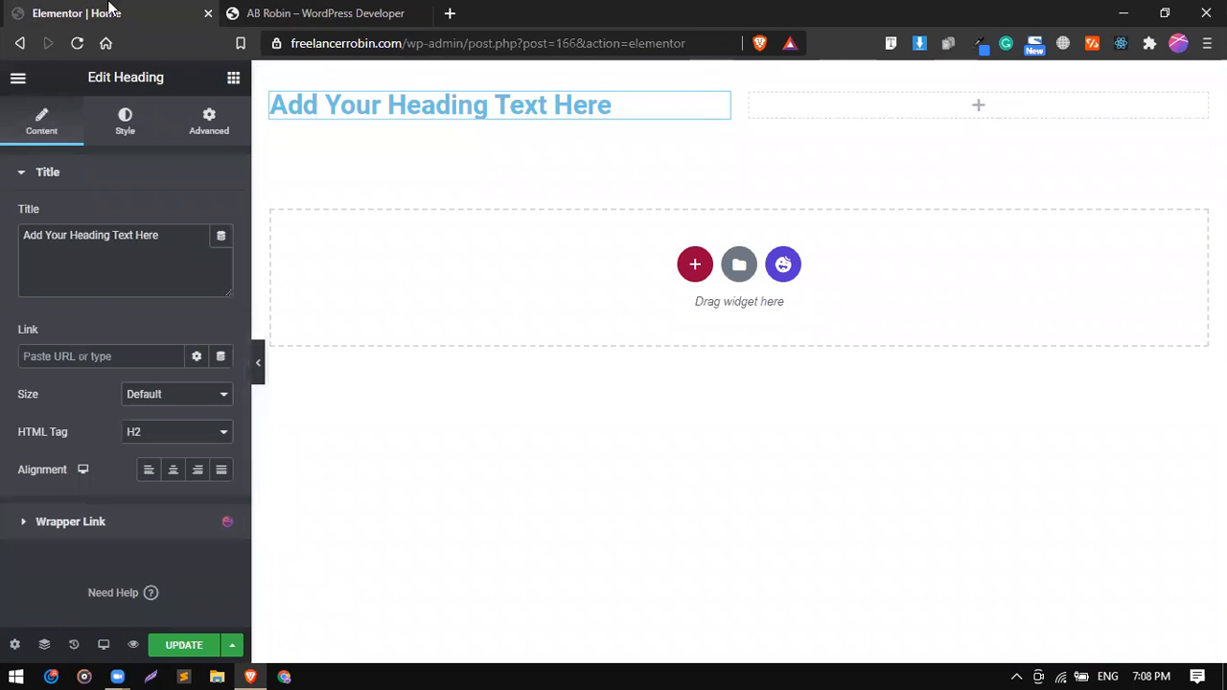
pyautogui.tripleClick(187, 241)
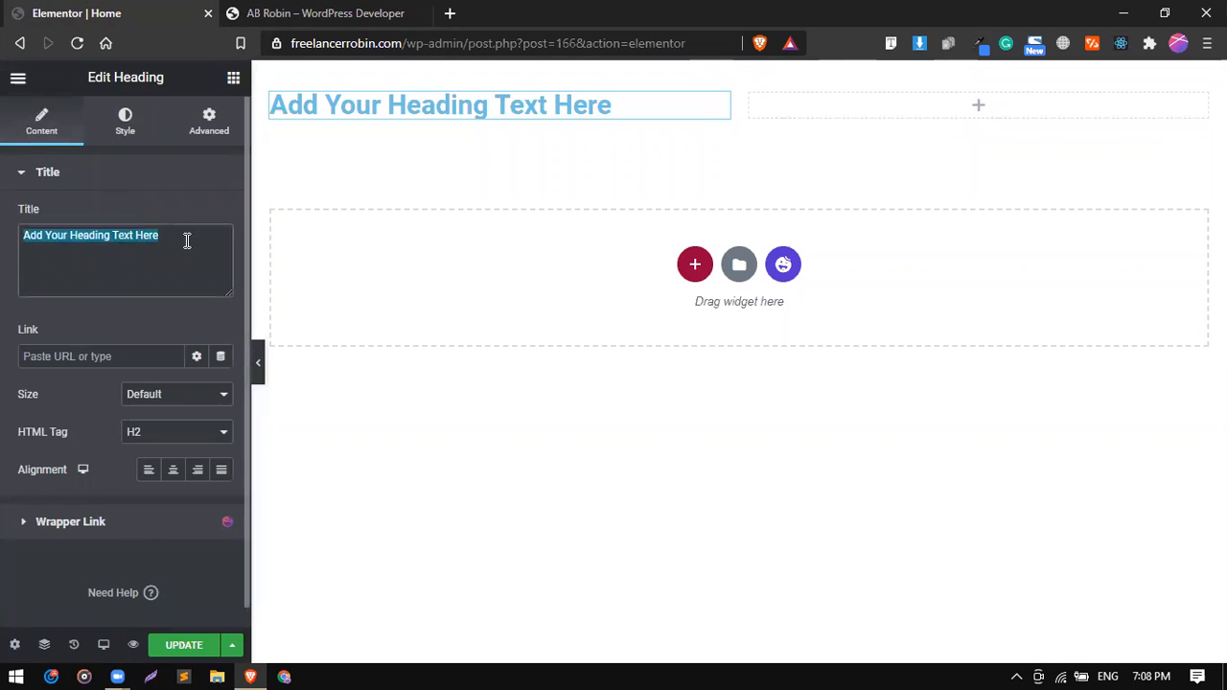
pyautogui.write('Hey, I')
pyautogui.press('BackSpace')
pyautogui.write("'m")
pyautogui.press('BackSpace')
pyautogui.press('BackSpace')
pyautogui.write("I'm")
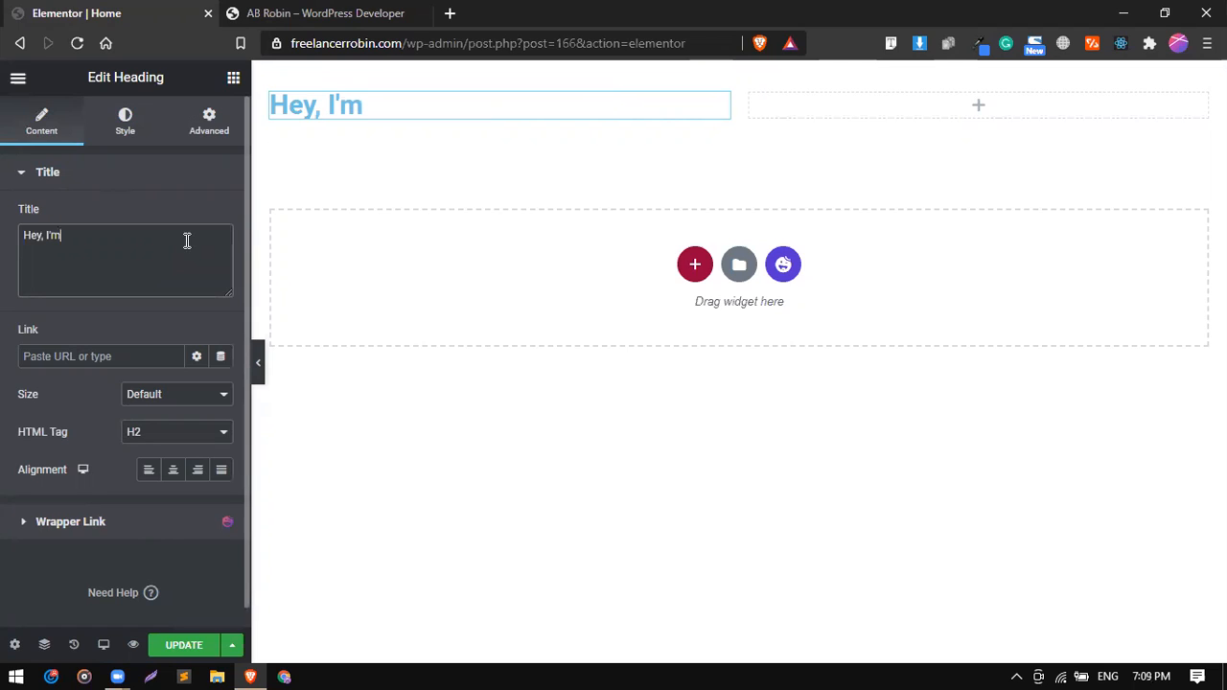
pyautogui.write(' Alex')
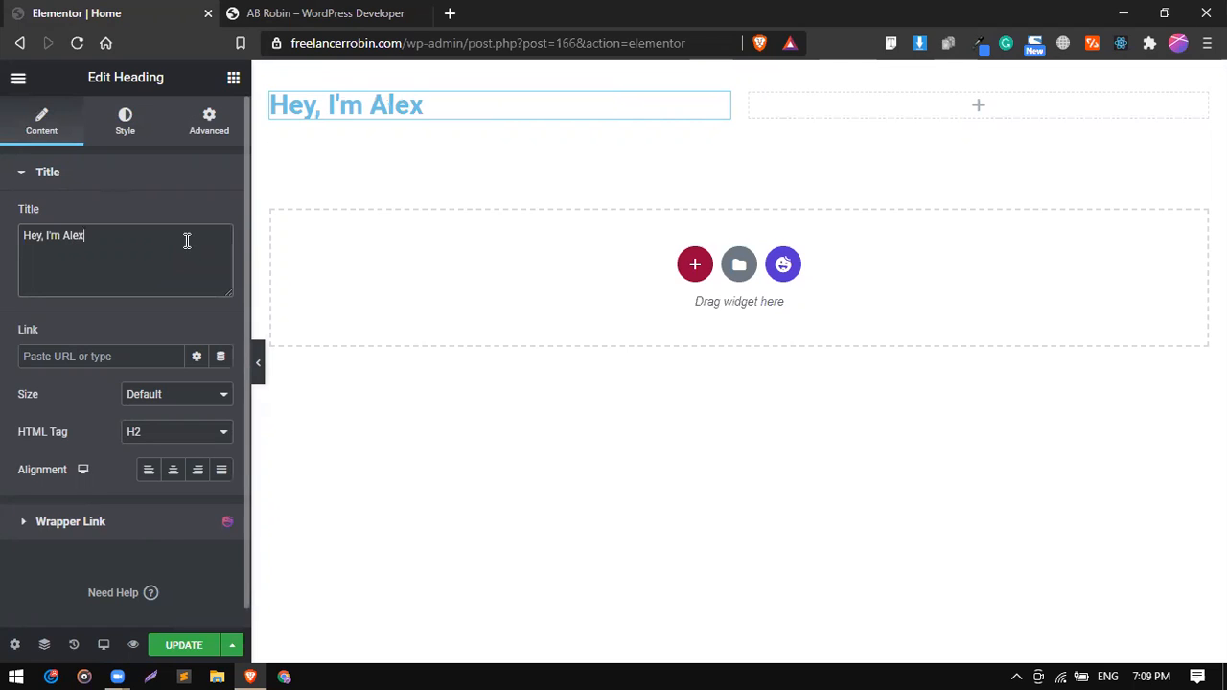
# Check the reference site's headline and duplicate the greeting heading within the first column.
pyautogui.click(336, 12)
pyautogui.click(170, 10)
pyautogui.click(337, 12)
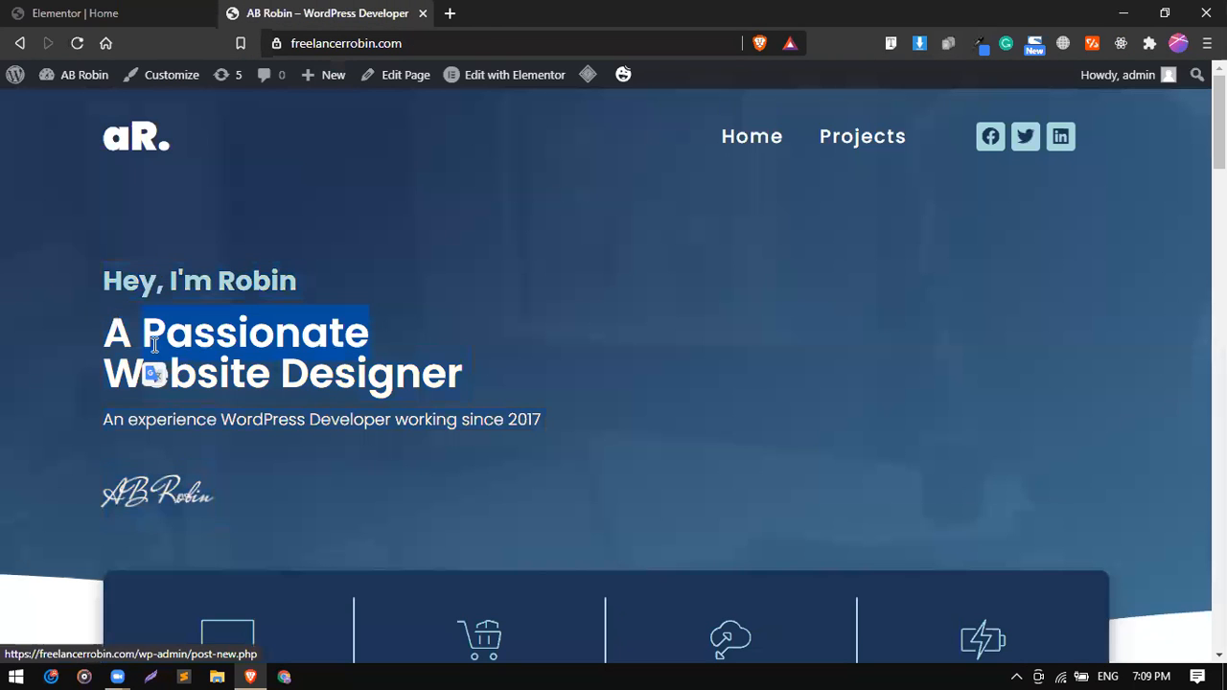
pyautogui.click(80, 10)
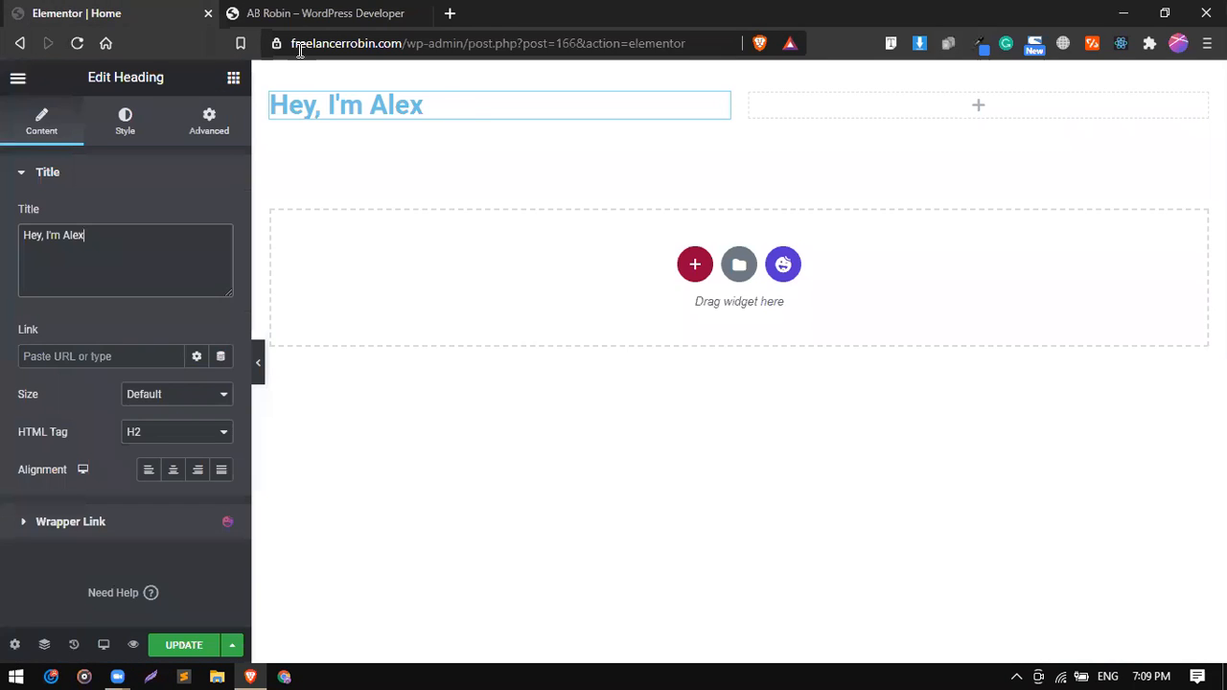
pyautogui.rightClick(468, 104)
pyautogui.click(506, 140)
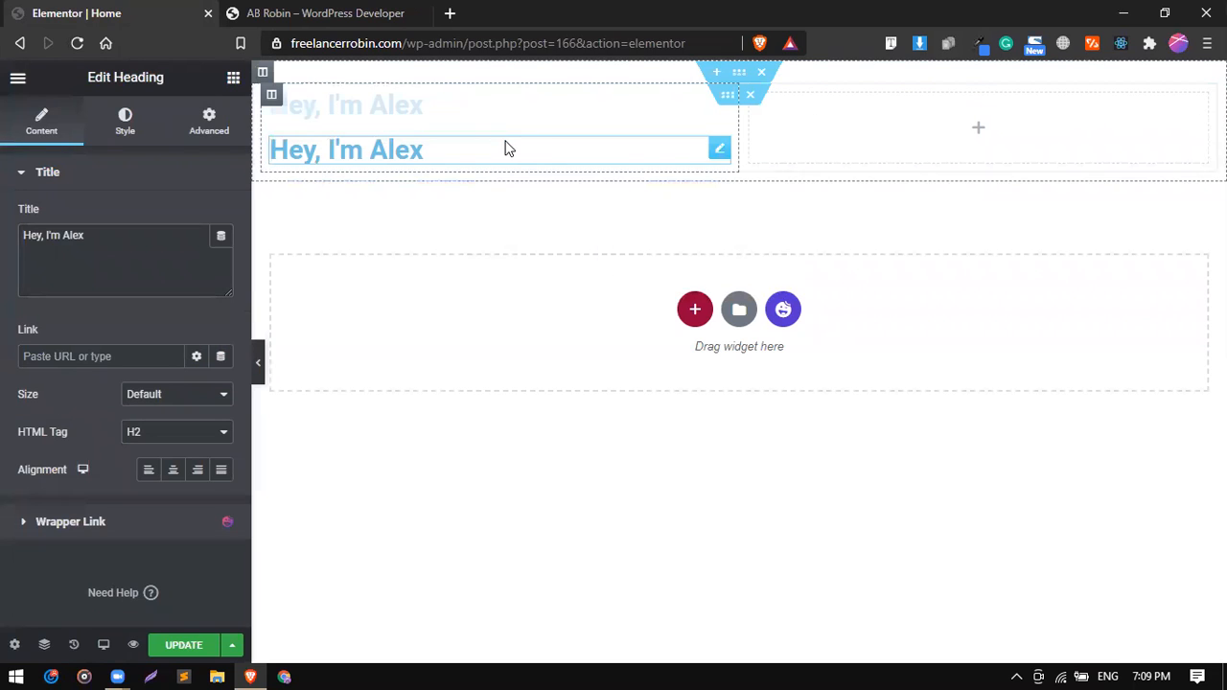
# Replace the duplicated heading's title with "A Wordpress Developer".
pyautogui.hotkey('ctrl', 'a')
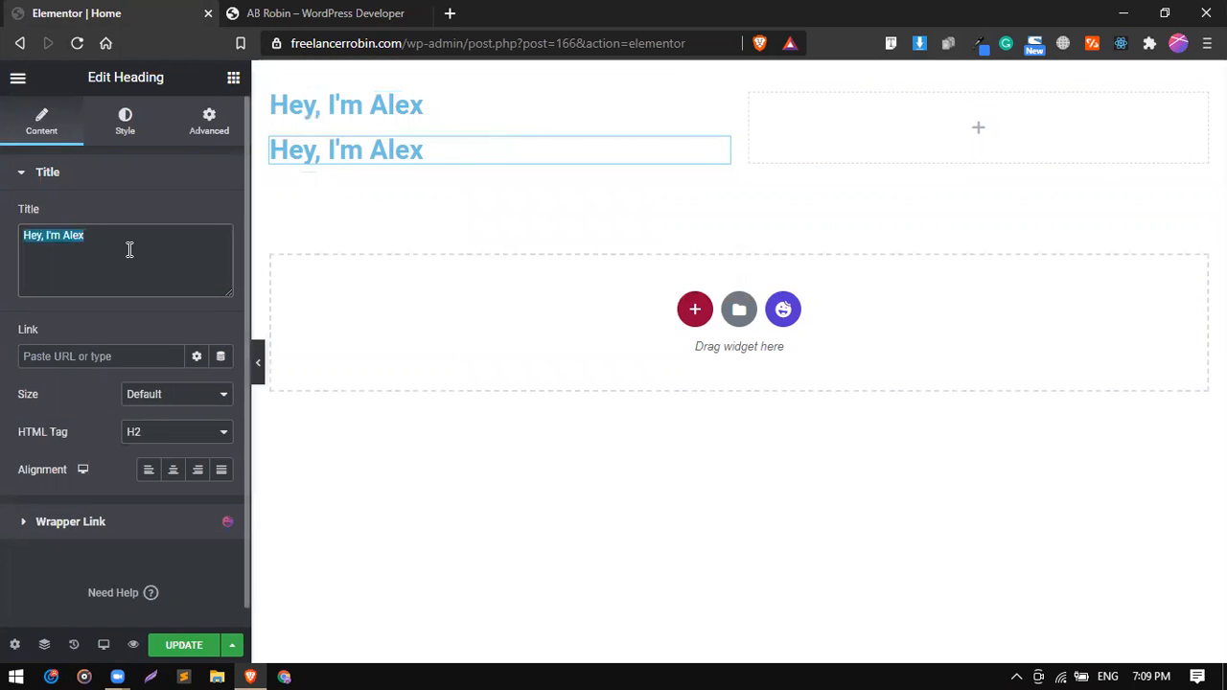
pyautogui.write('A')
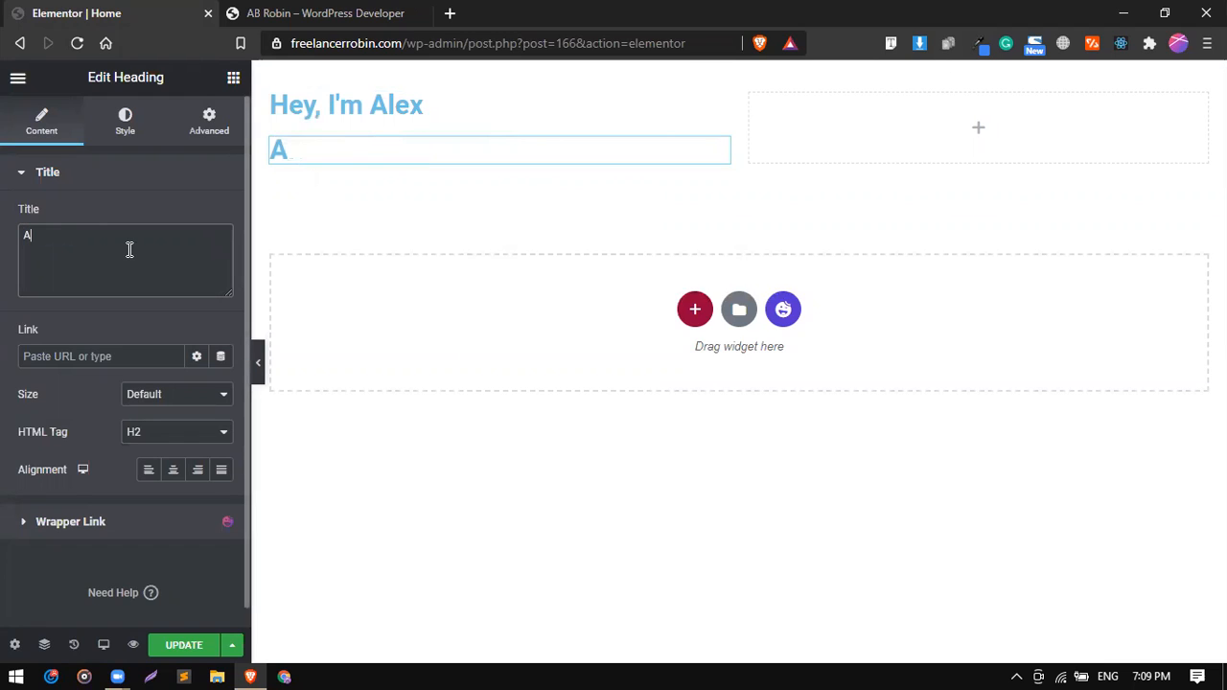
pyautogui.write('W')
pyautogui.press('BackSpace')
pyautogui.write('Wordpres')
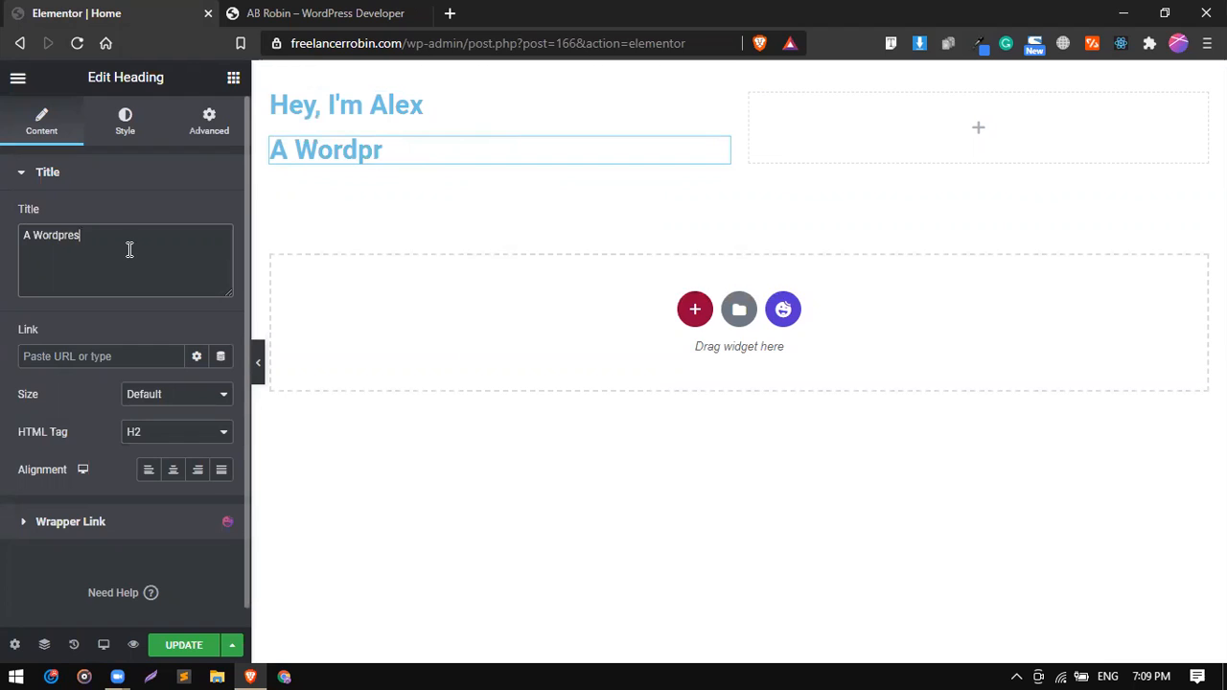
pyautogui.write('s Developer')
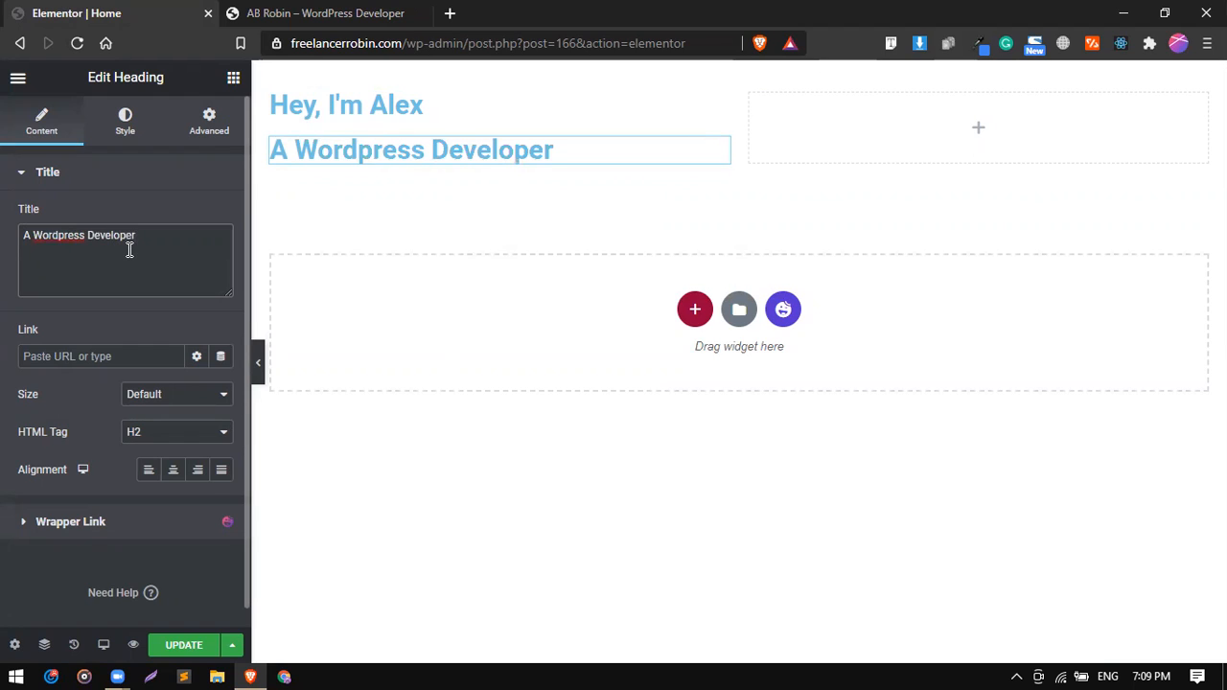
# Check the reference site's description line and duplicate the "A Wordpress Developer" heading.
pyautogui.click(321, 12)
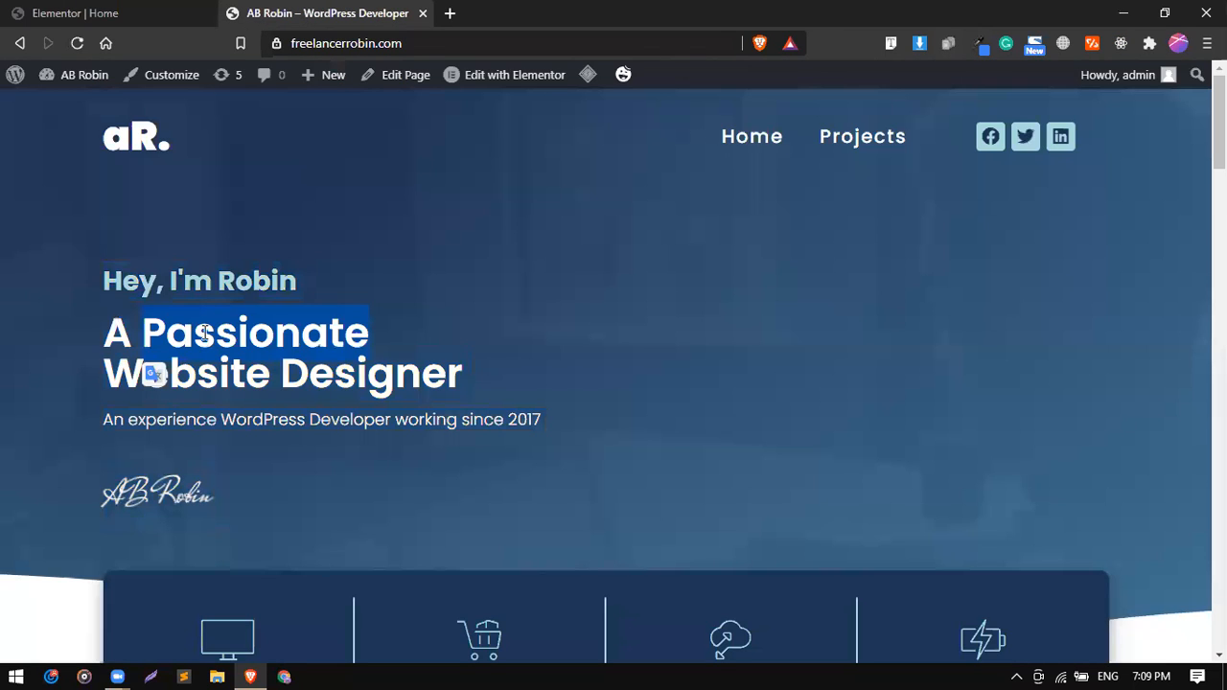
pyautogui.tripleClick(242, 419)
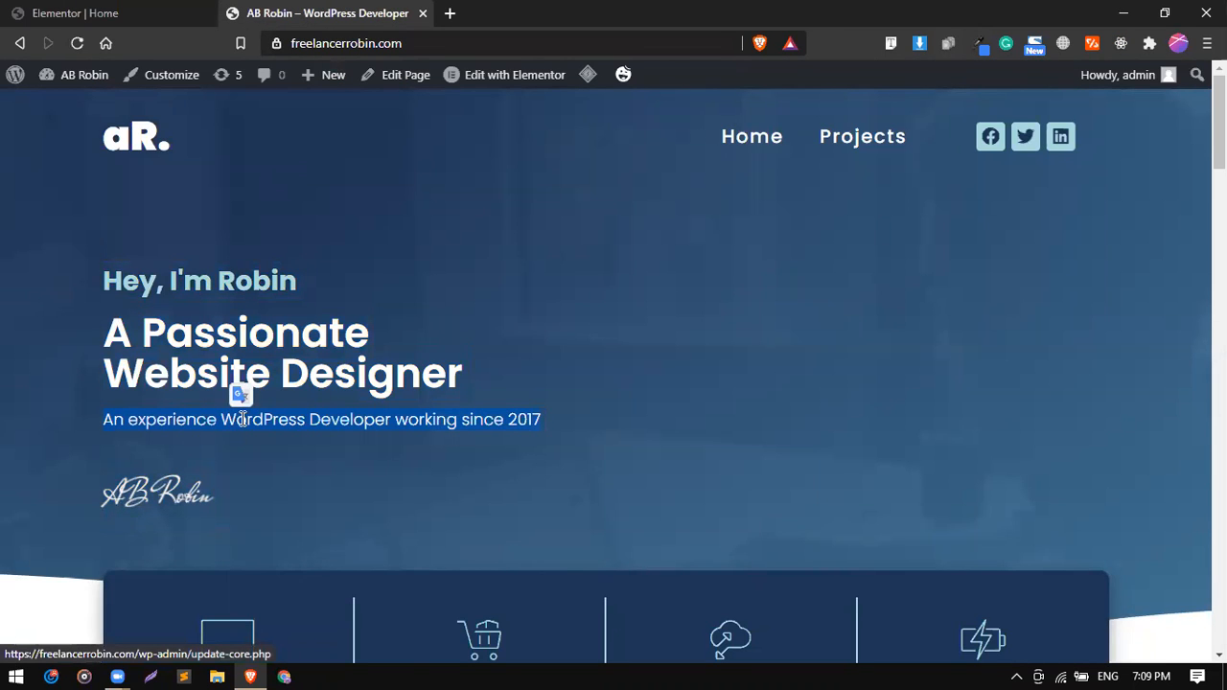
pyautogui.click(93, 11)
pyautogui.rightClick(353, 151)
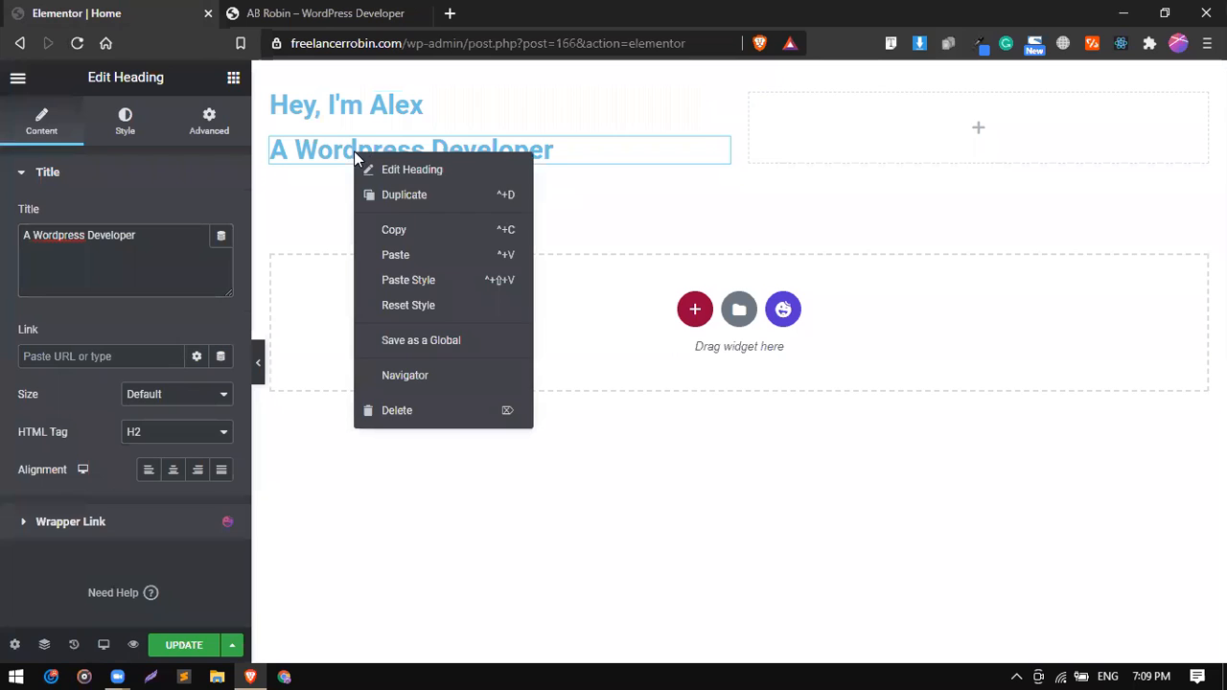
pyautogui.click(403, 195)
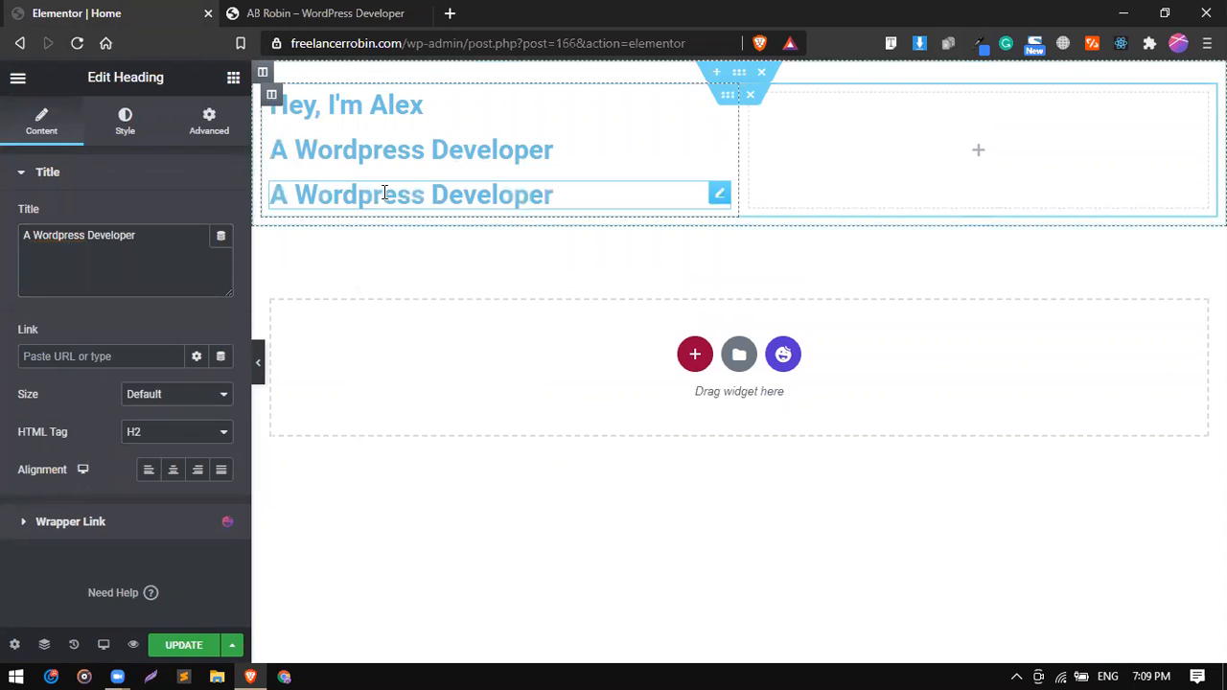
# Copy "An experience WordPress Developer working since 2017" from the reference site and paste it as the third heading's title.
pyautogui.click(326, 13)
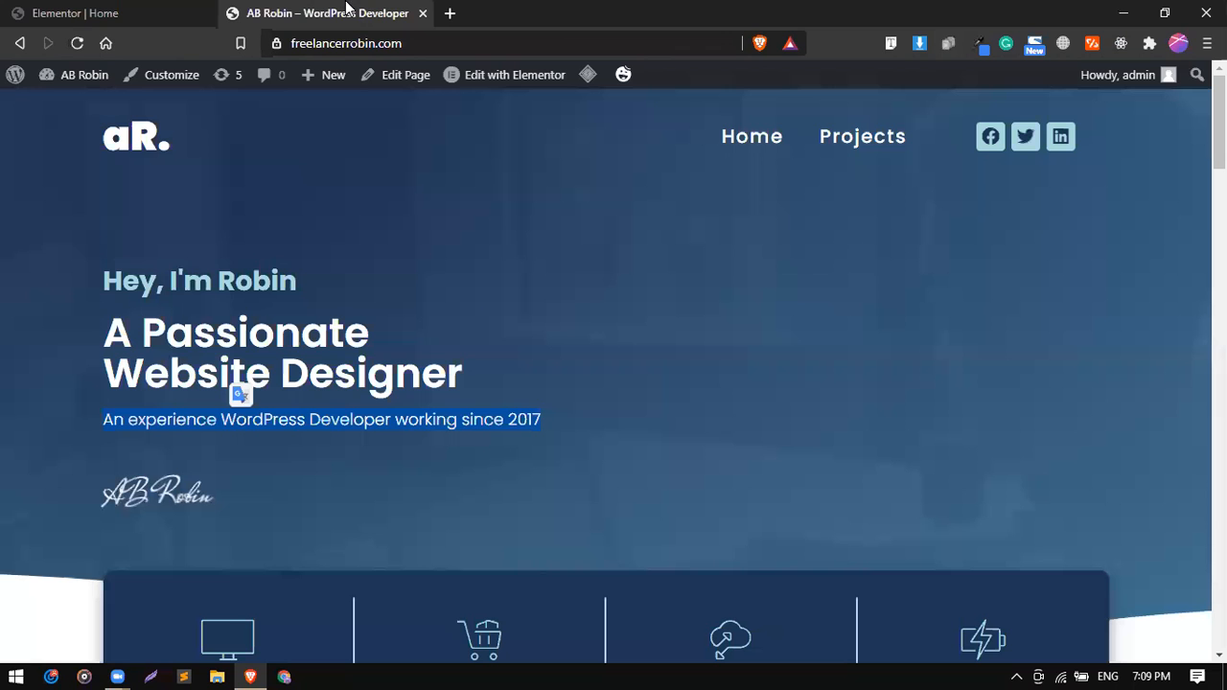
pyautogui.rightClick(387, 414)
pyautogui.click(430, 430)
pyautogui.click(115, 11)
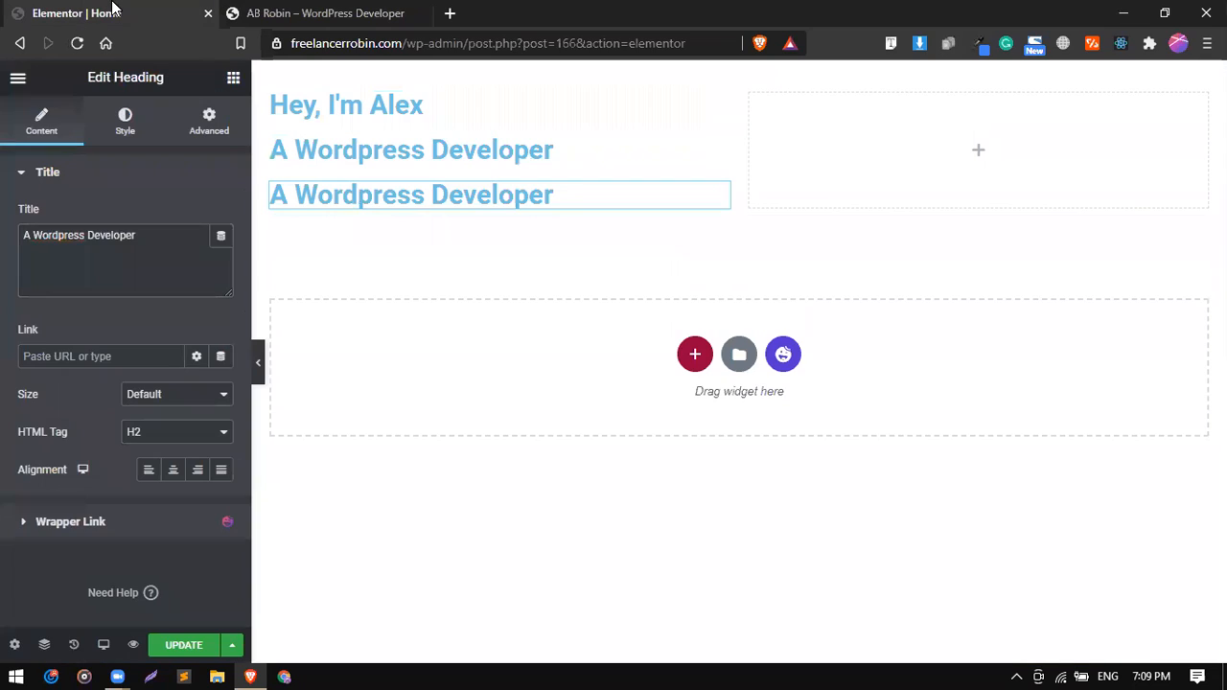
pyautogui.doubleClick(151, 257)
pyautogui.hotkey('ctrl', 'a')
pyautogui.rightClick(230, 259)
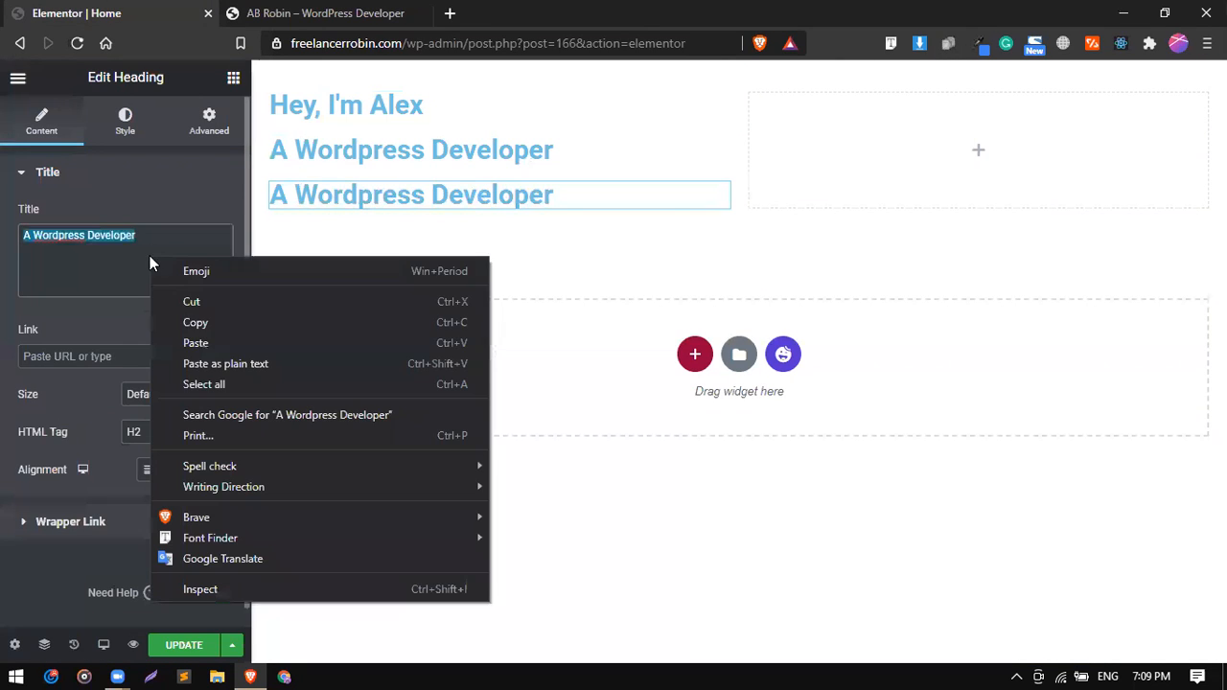
pyautogui.click(210, 341)
# Check the reference site's signature line, duplicate the description heading, and set the copy's title to the first name used in the greeting.
pyautogui.click(264, 12)
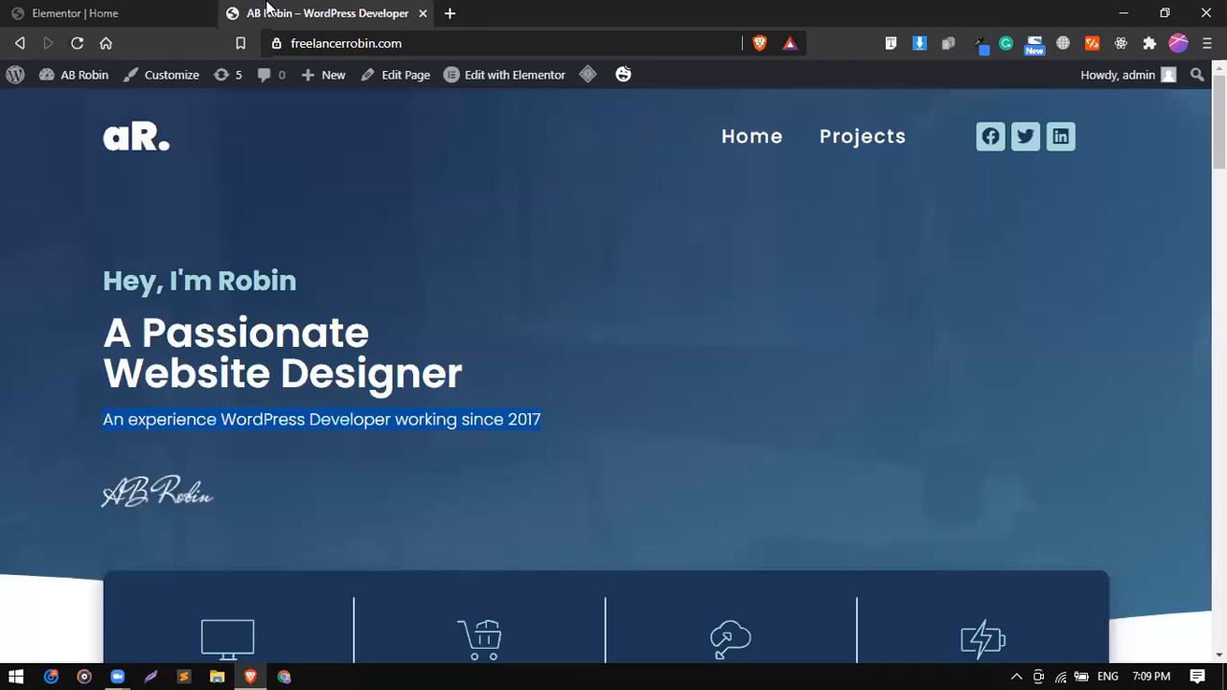
pyautogui.click(110, 12)
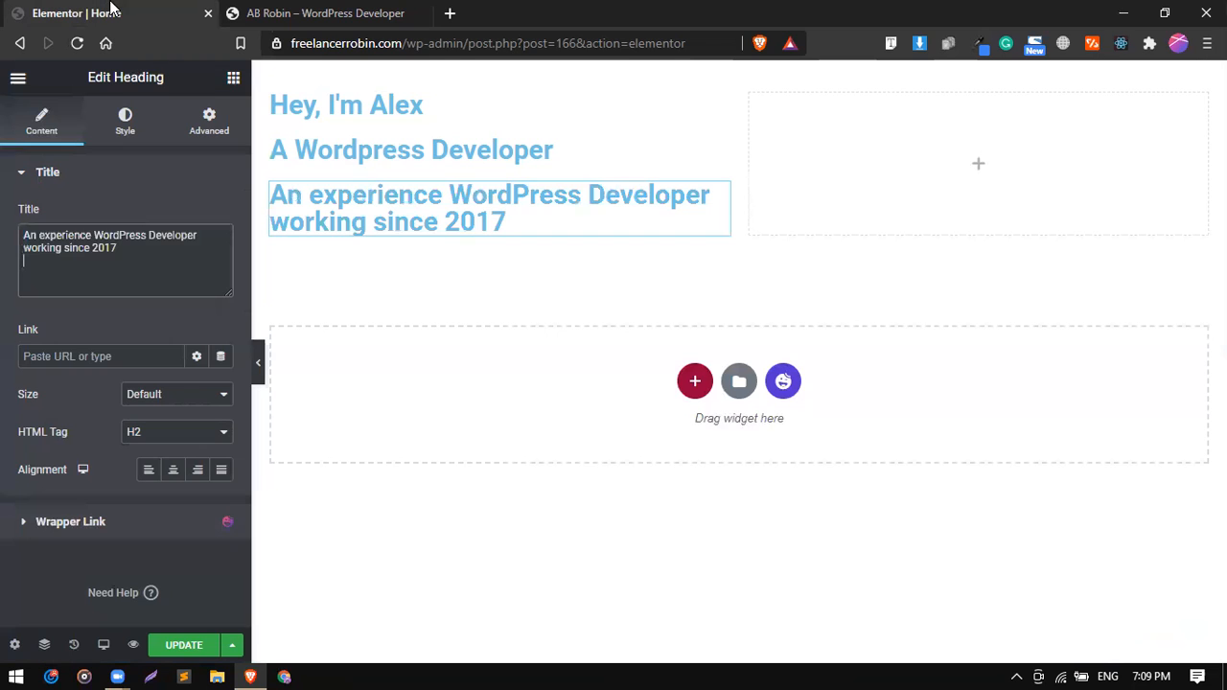
pyautogui.rightClick(413, 203)
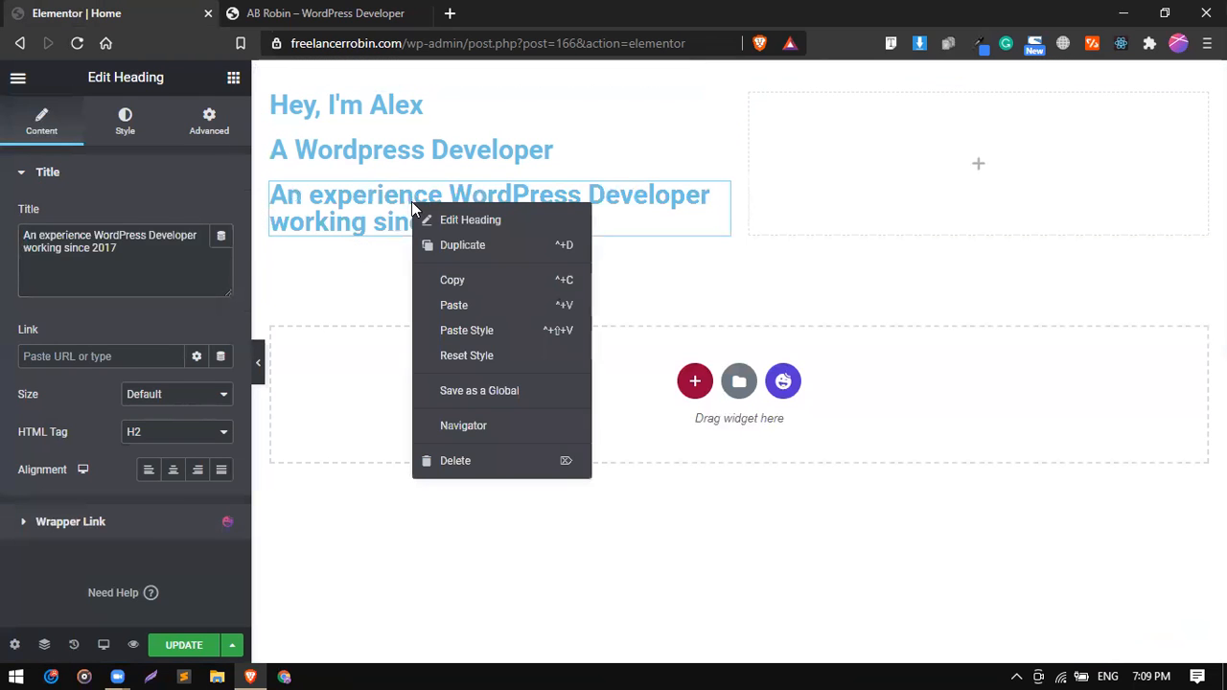
pyautogui.click(446, 245)
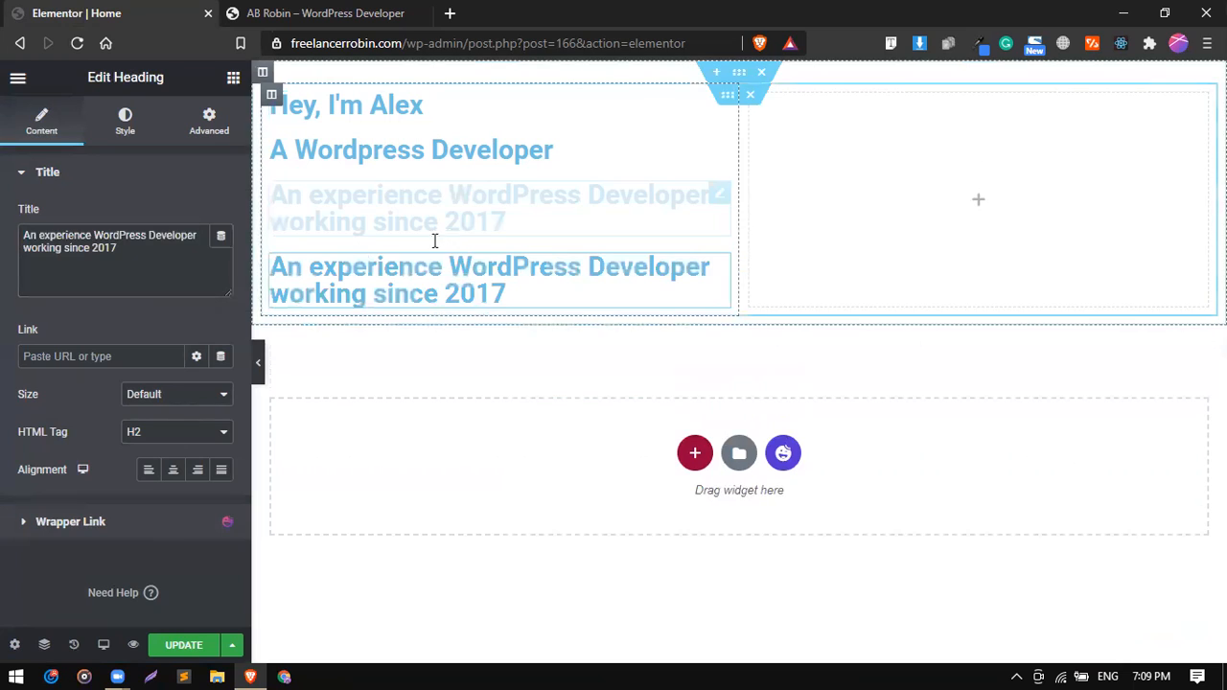
pyautogui.tripleClick(152, 262)
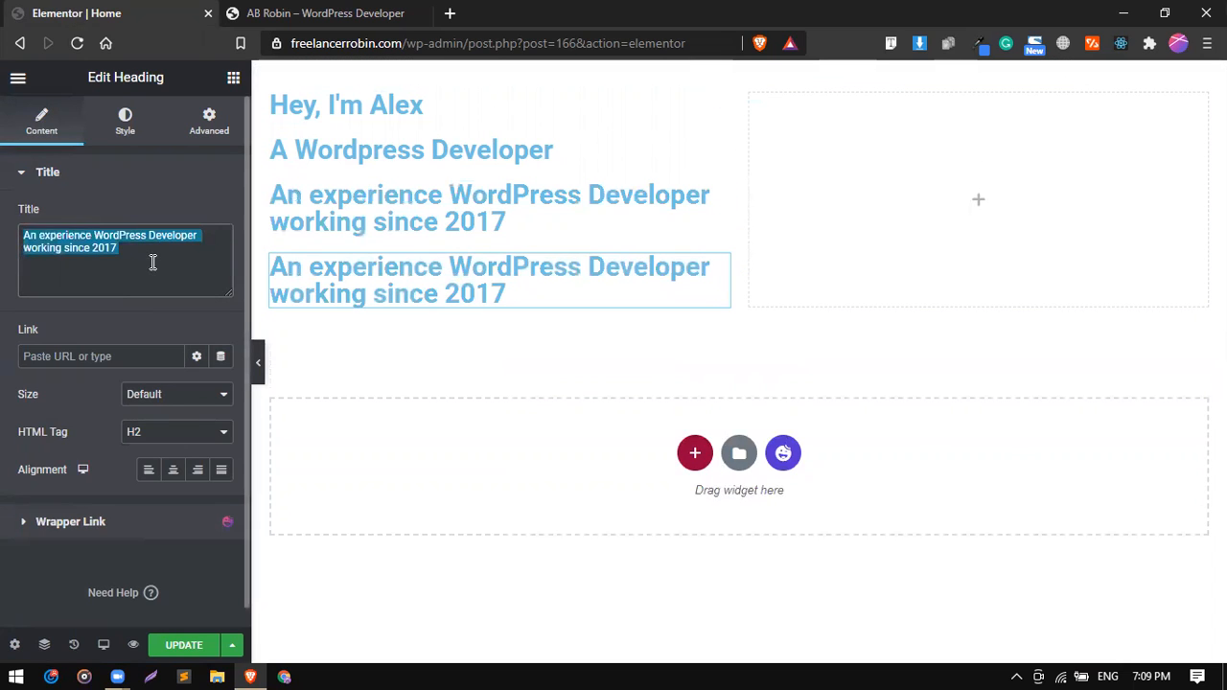
pyautogui.write('Alex')
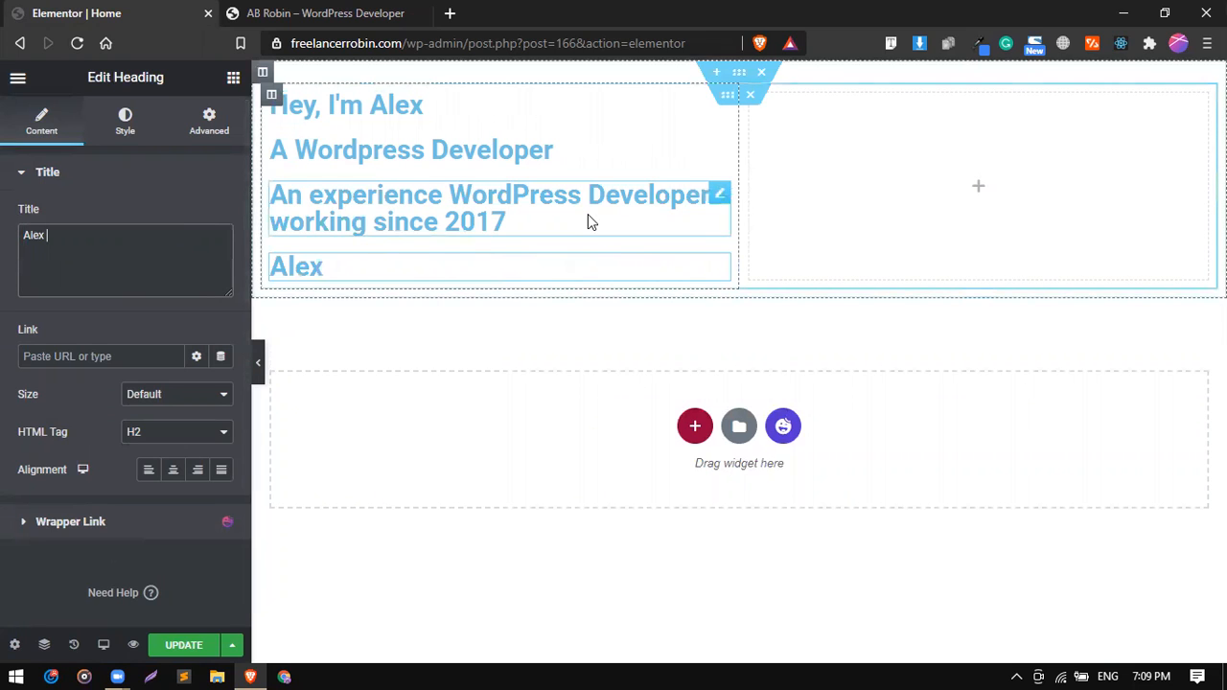
# Check the reference site's hero background and search Pixabay in a new tab for "working" images.
pyautogui.click(332, 9)
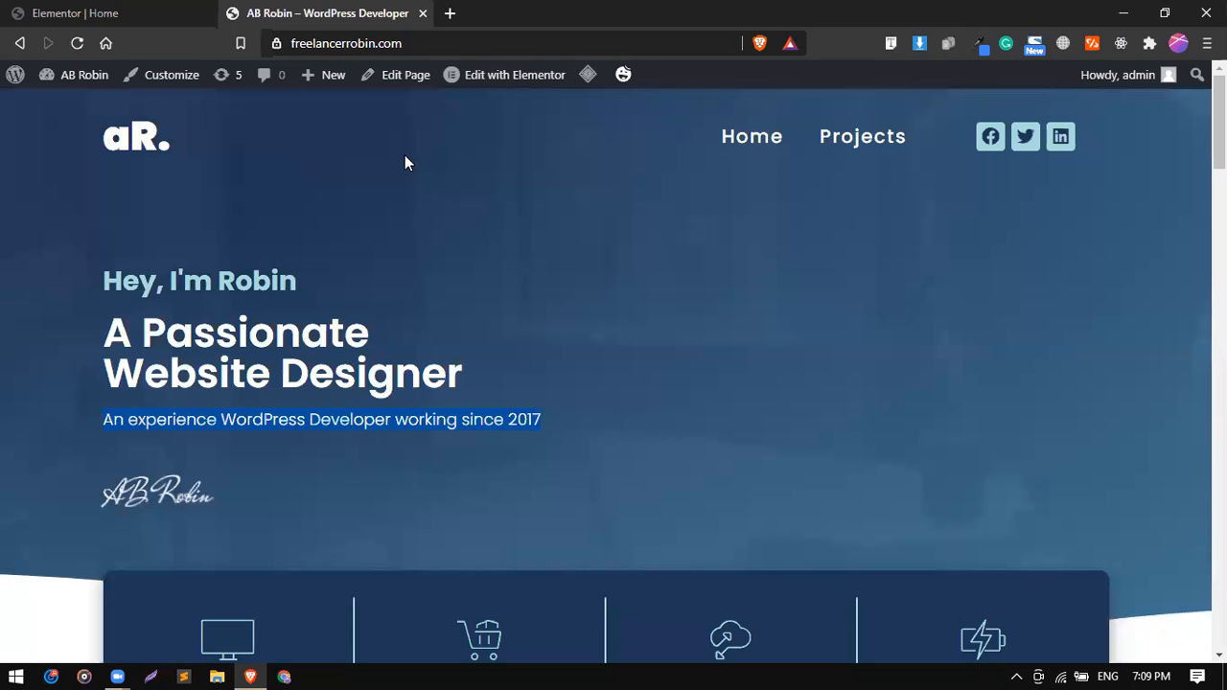
pyautogui.click(91, 11)
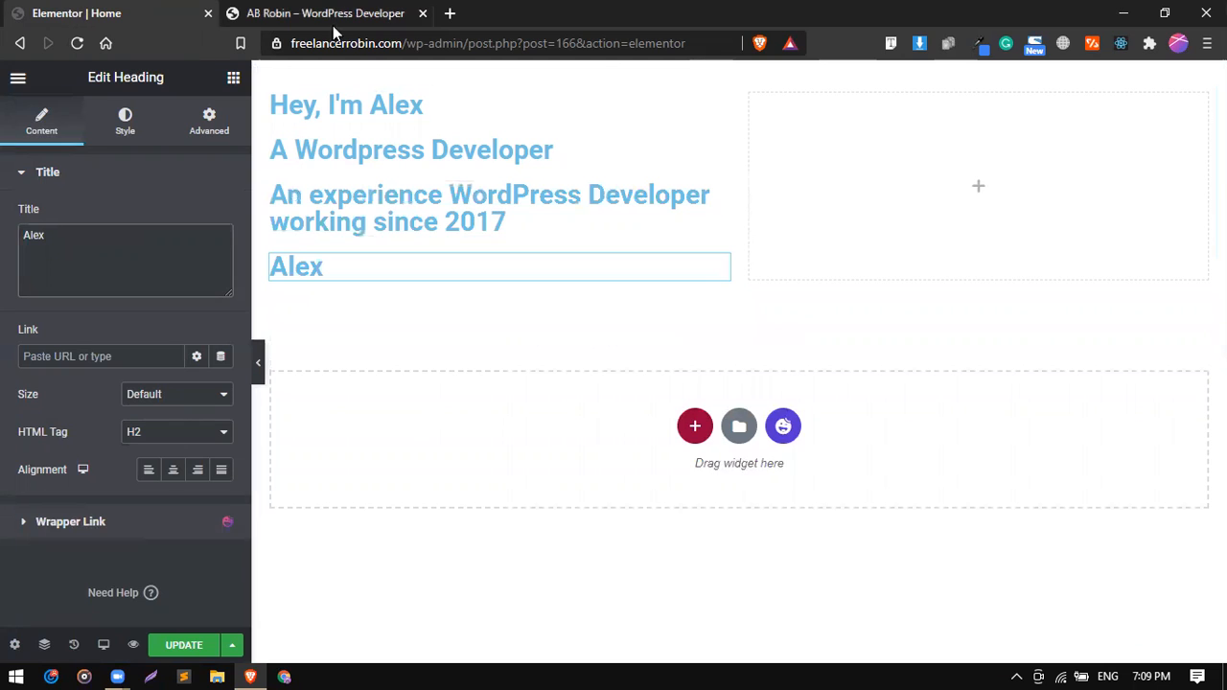
pyautogui.click(450, 13)
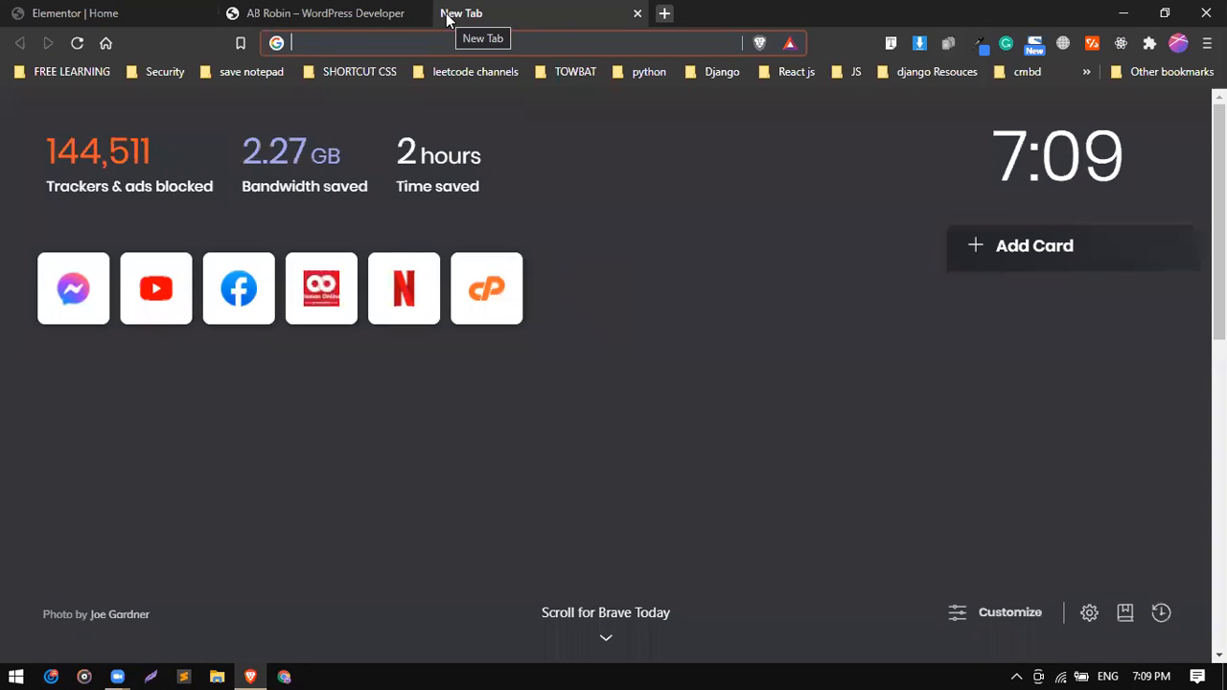
pyautogui.write('pixa')
pyautogui.press('Return')
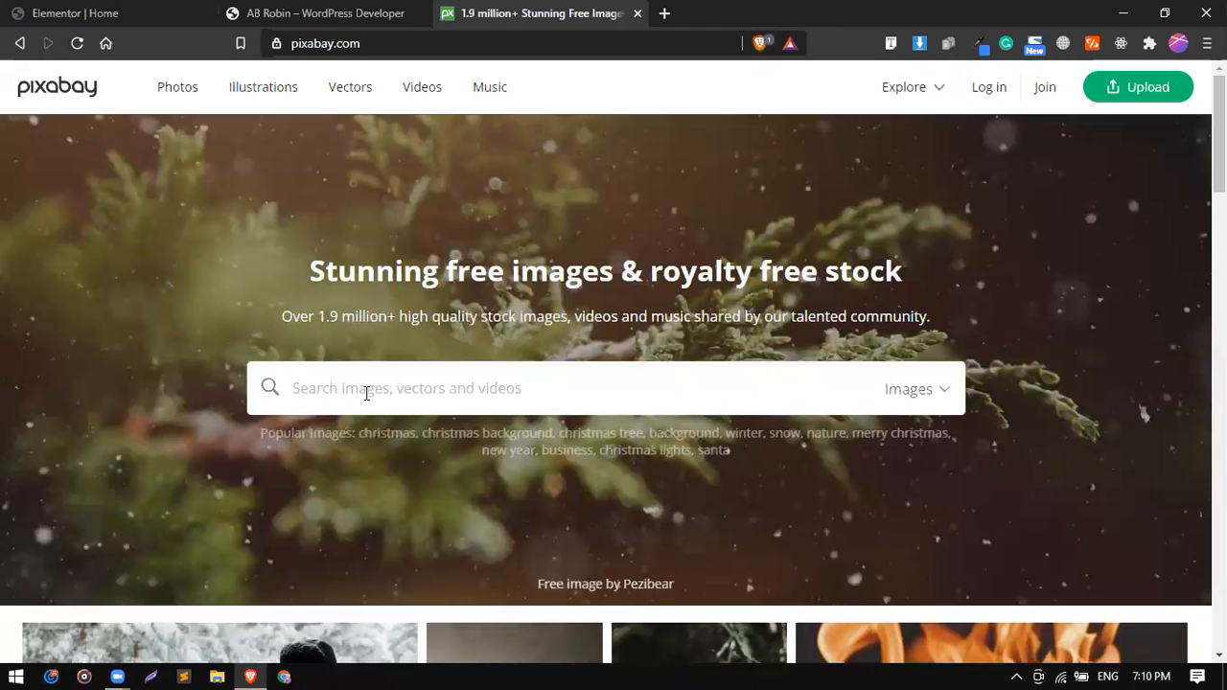
pyautogui.write('workin')
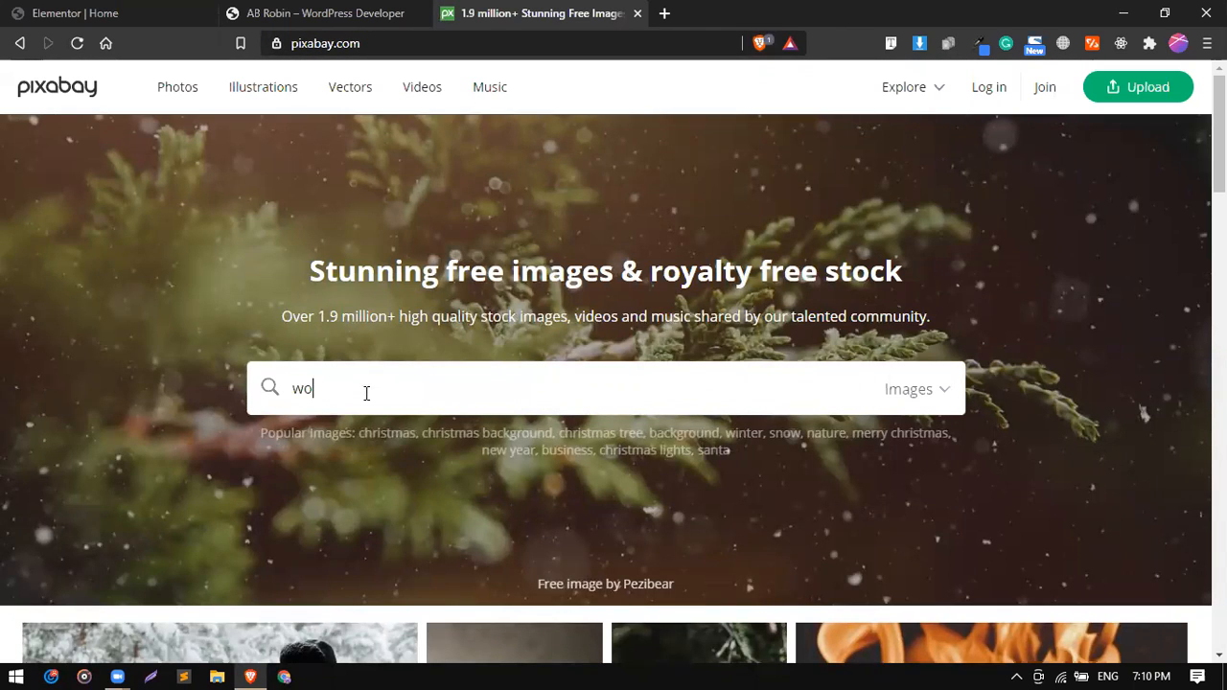
pyautogui.write('g')
pyautogui.press('Return')
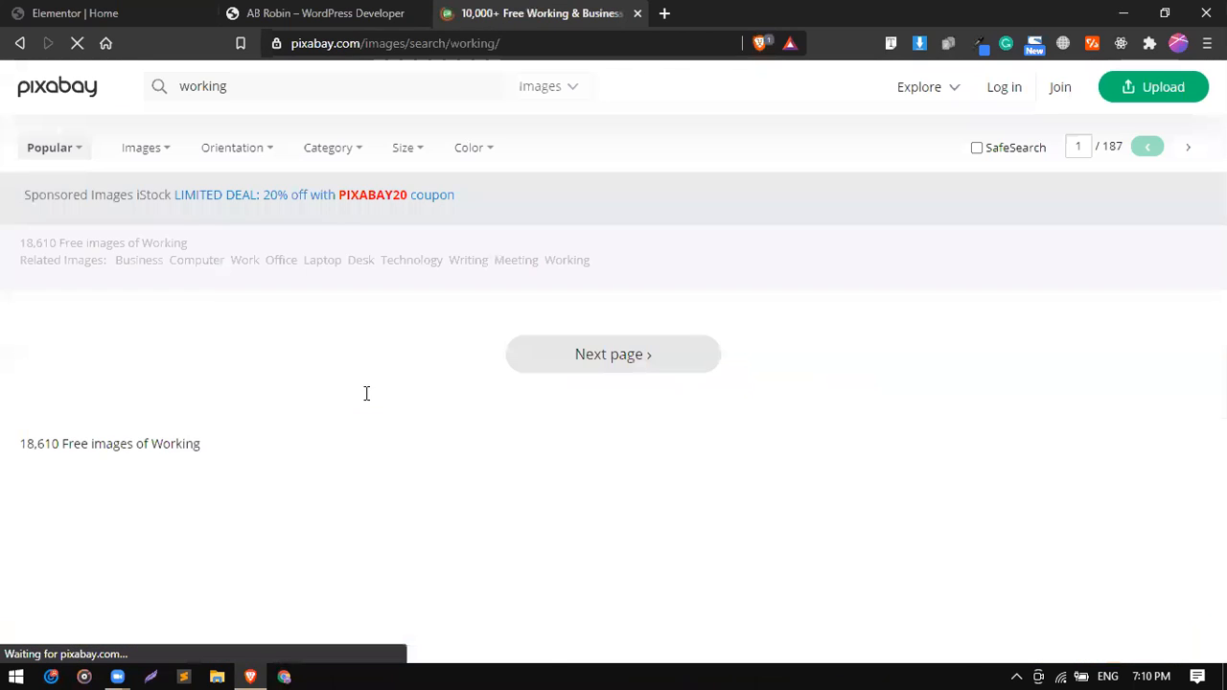
# Browse the "working" image results and open the photo of office colleagues writing beside laptops.
pyautogui.scroll(-3, 366, 393)
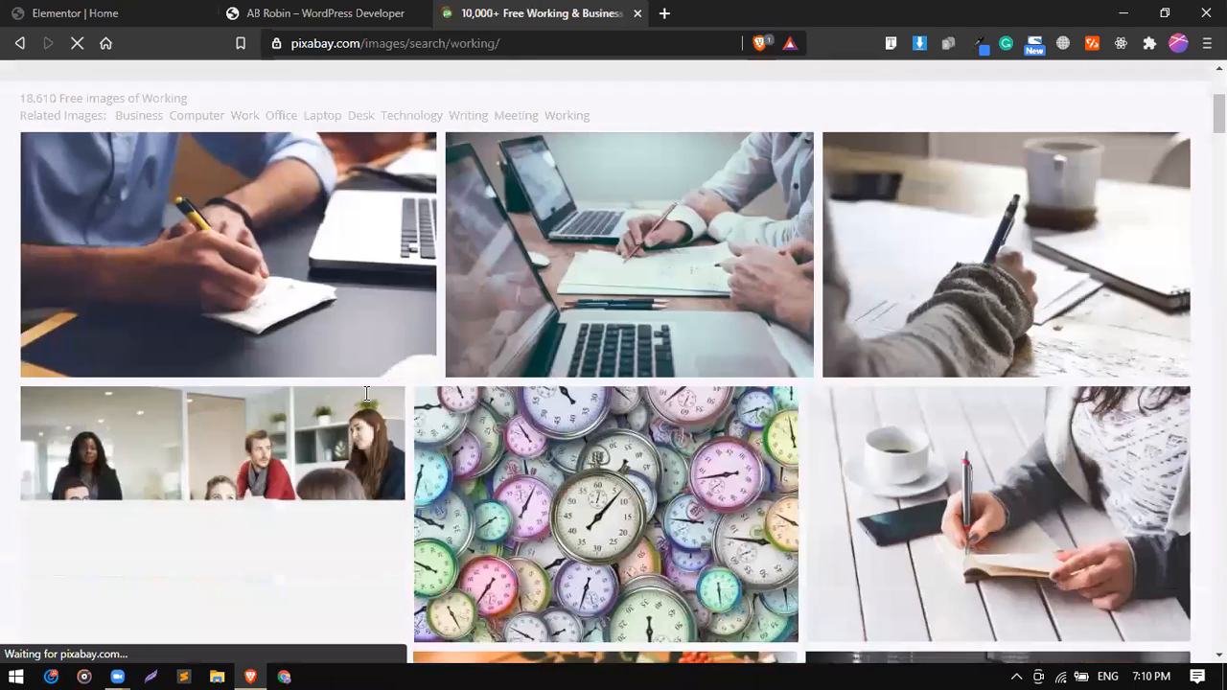
pyautogui.scroll(-1, 366, 393)
pyautogui.scroll(1, 366, 393)
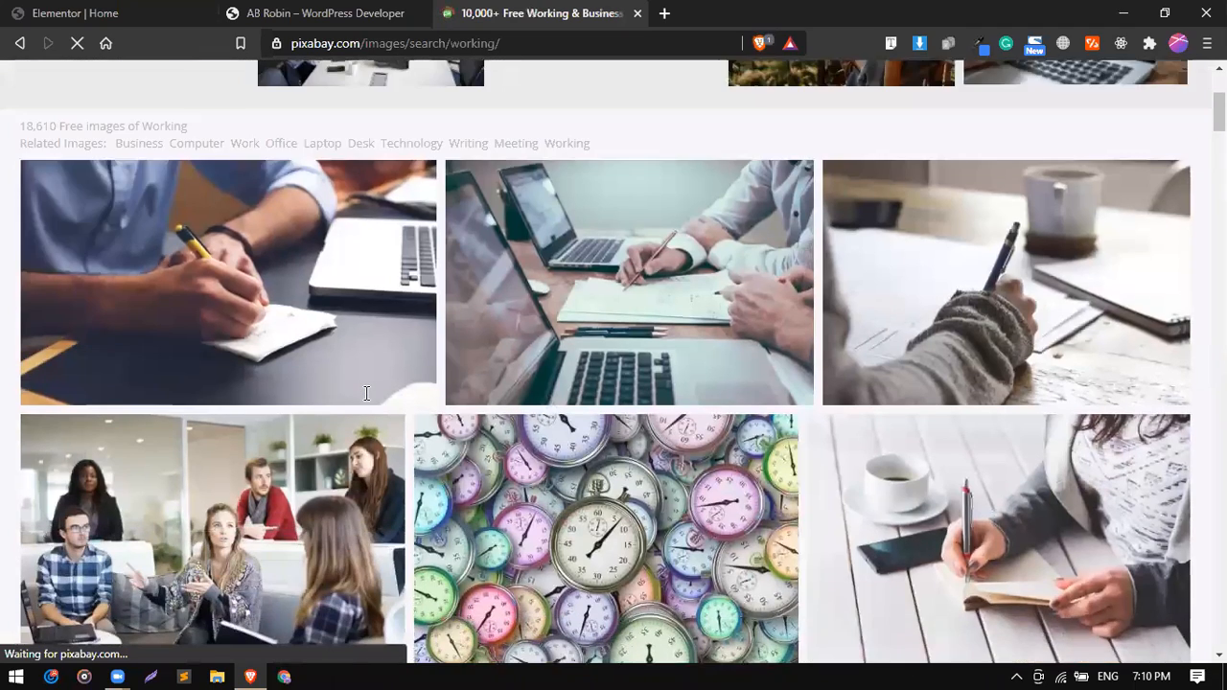
pyautogui.scroll(-3, 366, 393)
pyautogui.scroll(-2, 366, 393)
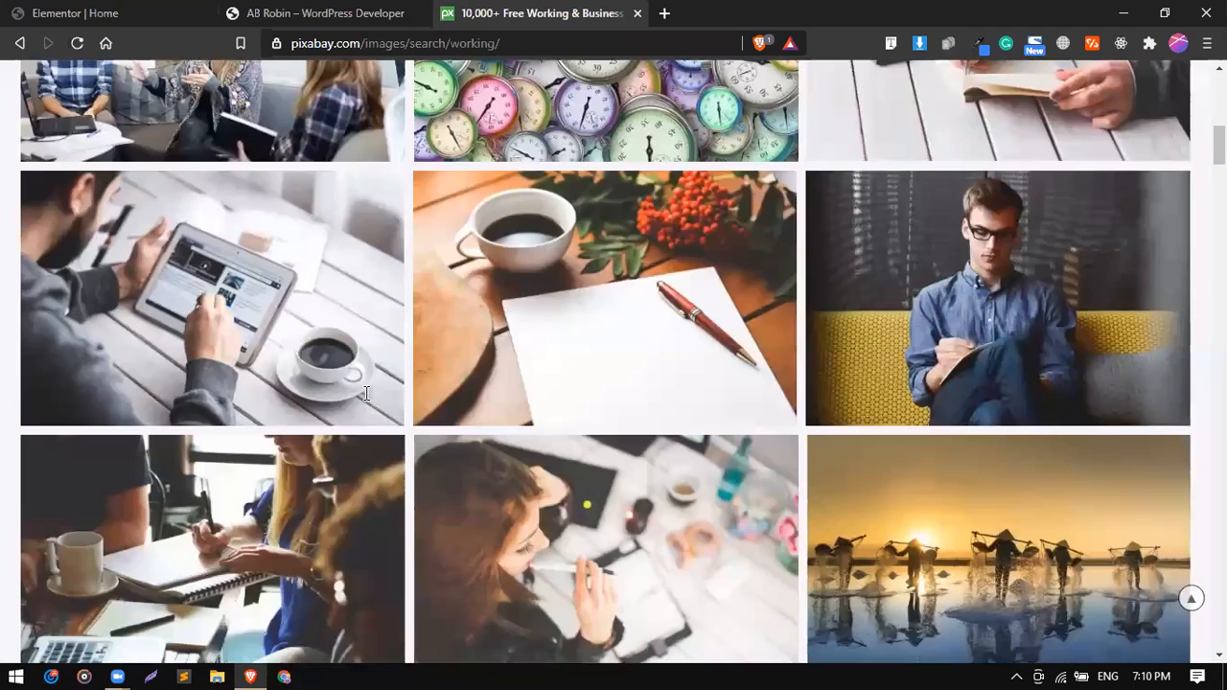
pyautogui.scroll(3, 366, 393)
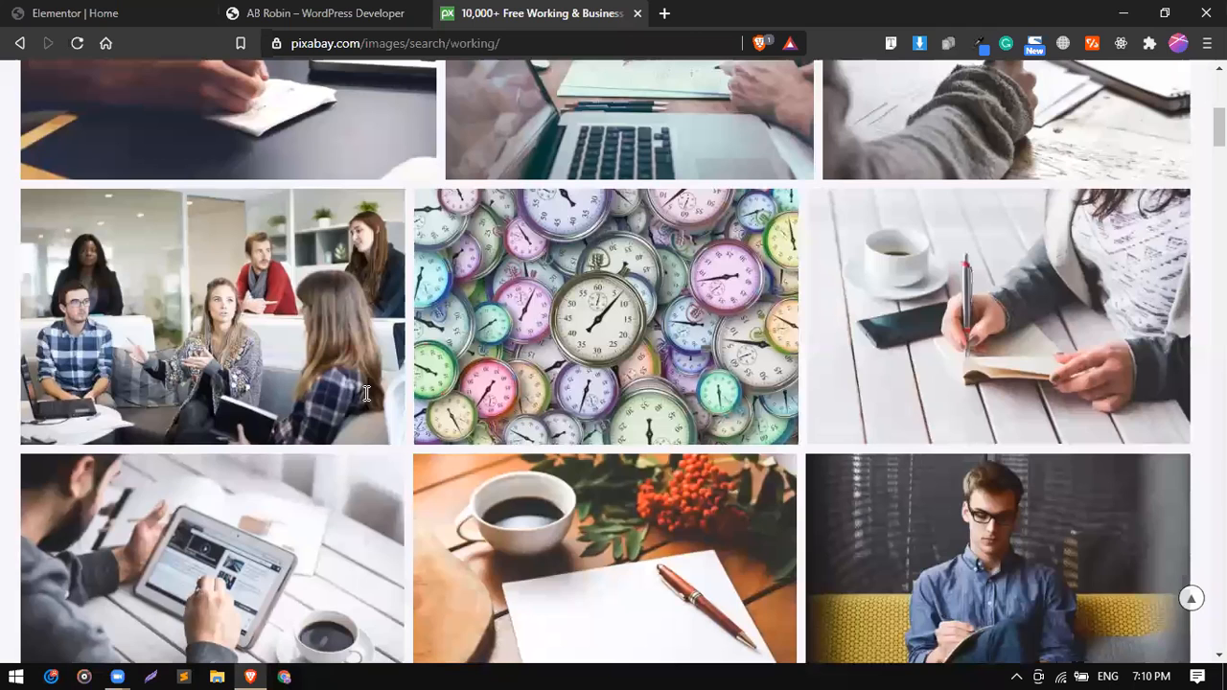
pyautogui.scroll(2, 367, 393)
pyautogui.click(590, 277)
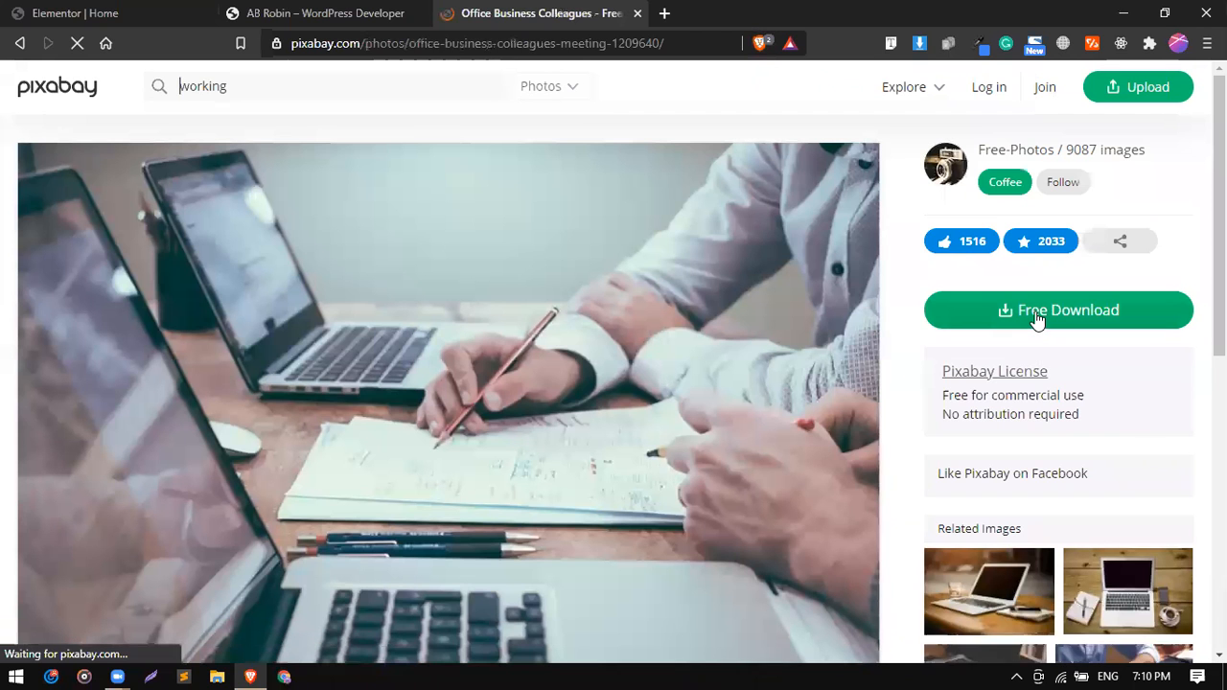
# Request the free download of the office photo as a 1280×854 JPG.
pyautogui.click(1036, 320)
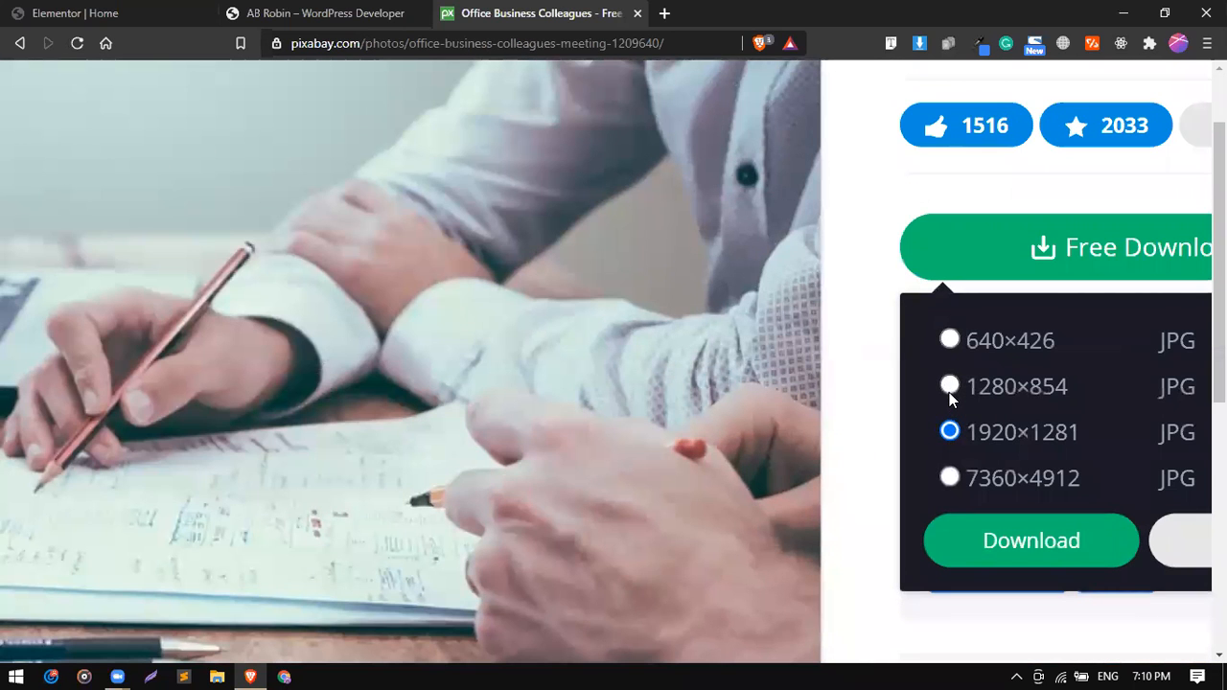
pyautogui.click(951, 387)
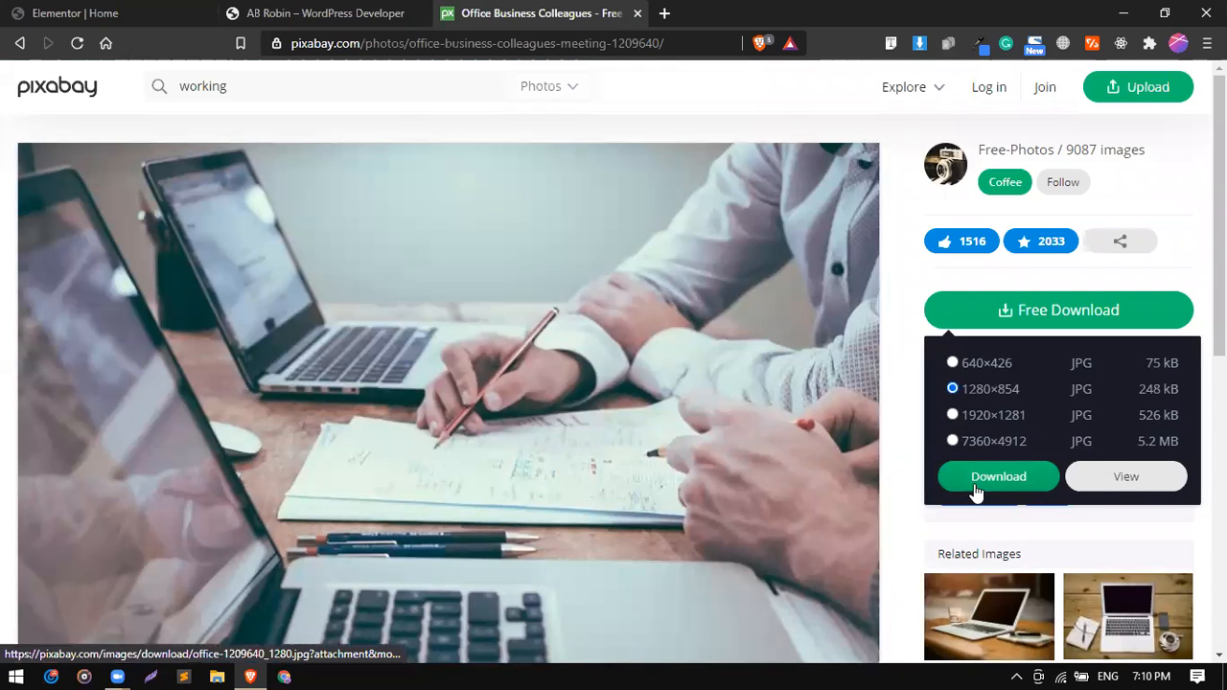
pyautogui.click(975, 486)
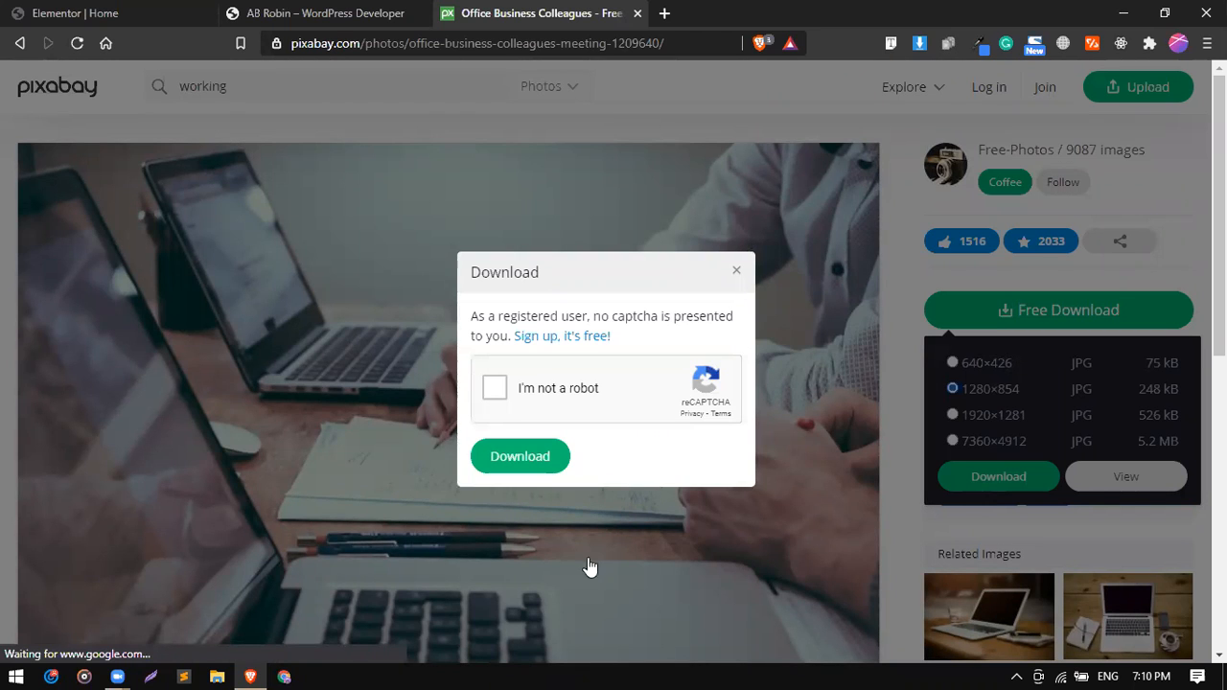
pyautogui.click(518, 458)
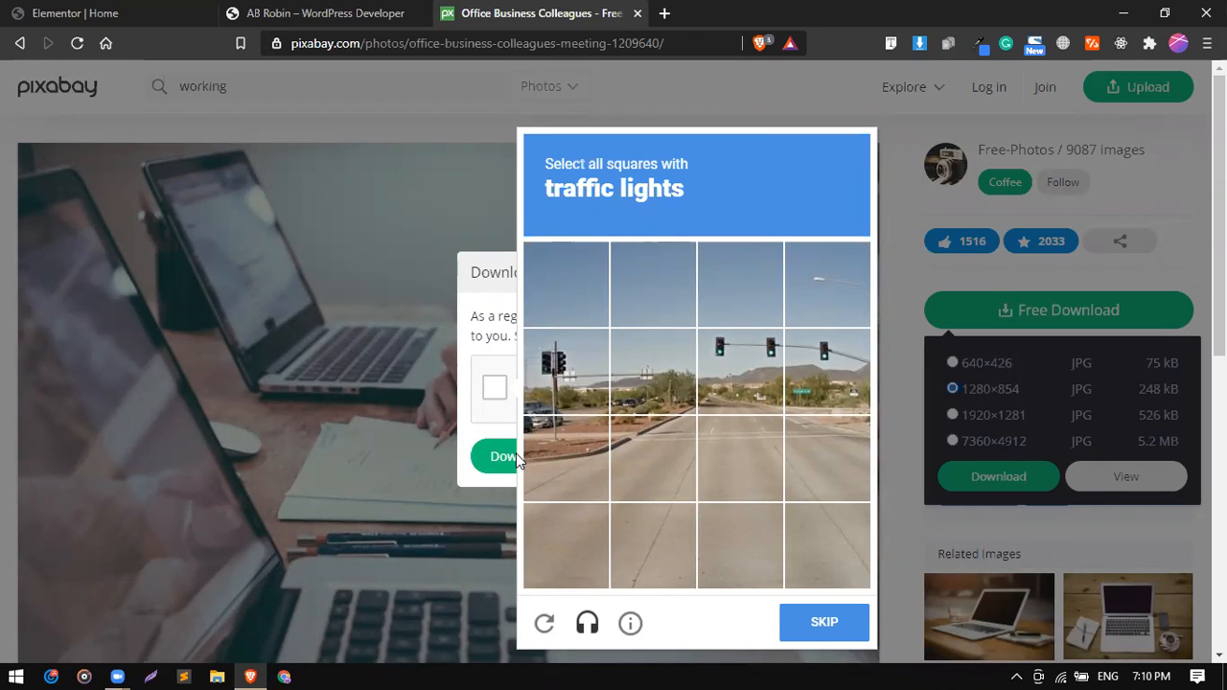
pyautogui.click(666, 13)
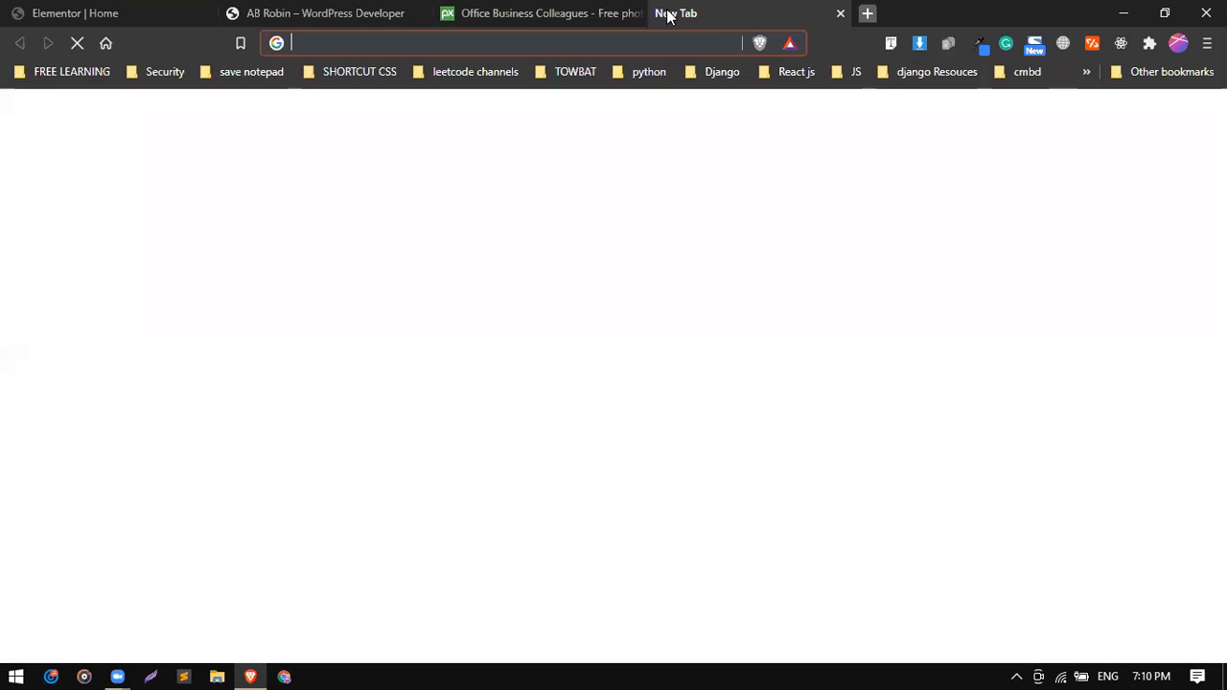
pyautogui.write('pic')
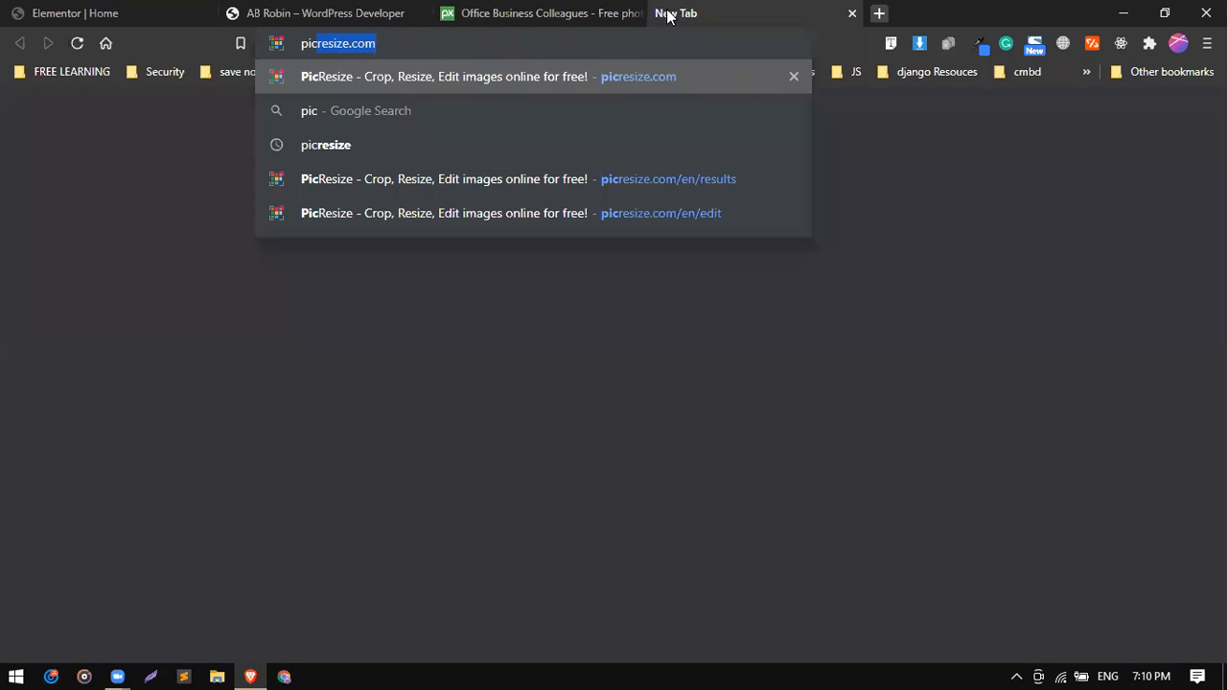
pyautogui.press('Right')
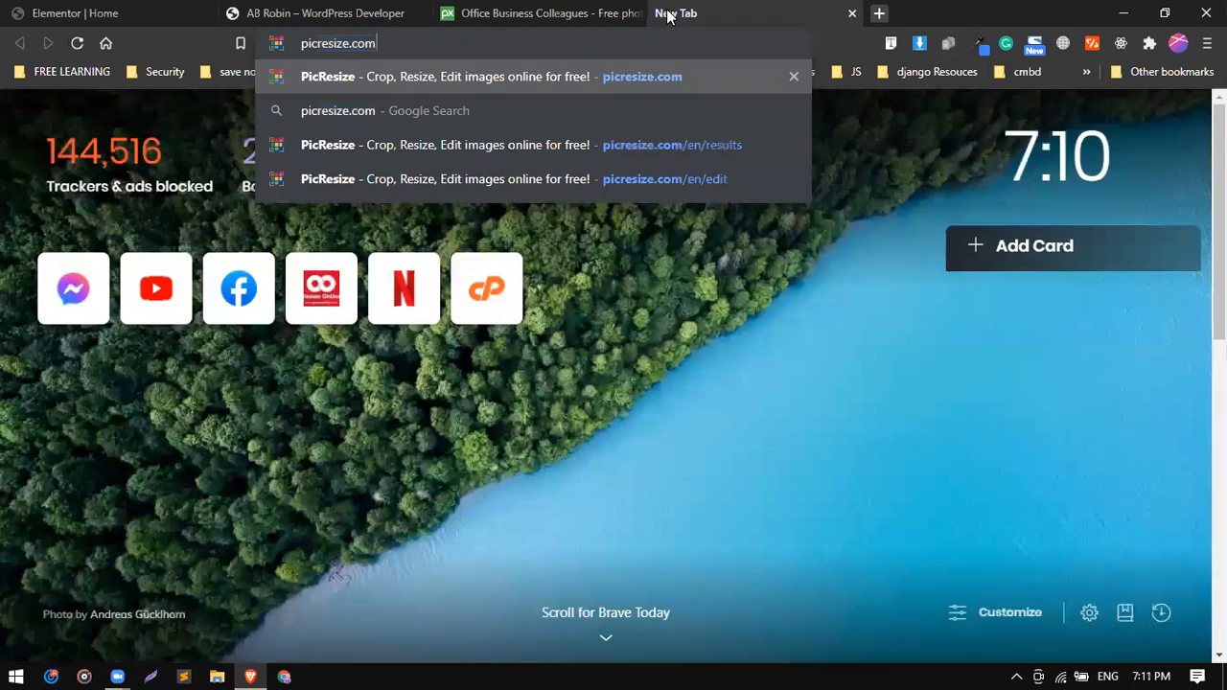
pyautogui.click(538, 16)
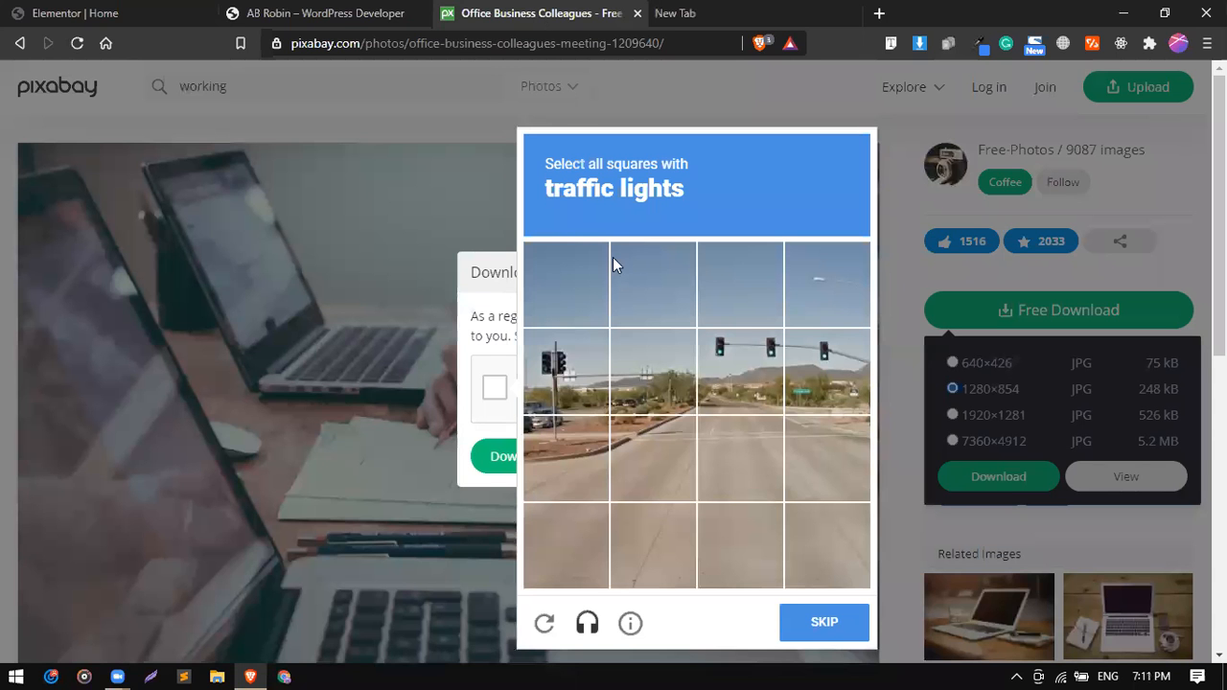
# Complete the traffic lights captcha and save the photo to the Desktop as office-1209640_1280.jpg.
pyautogui.click(747, 357)
pyautogui.click(794, 372)
pyautogui.click(556, 378)
pyautogui.click(824, 620)
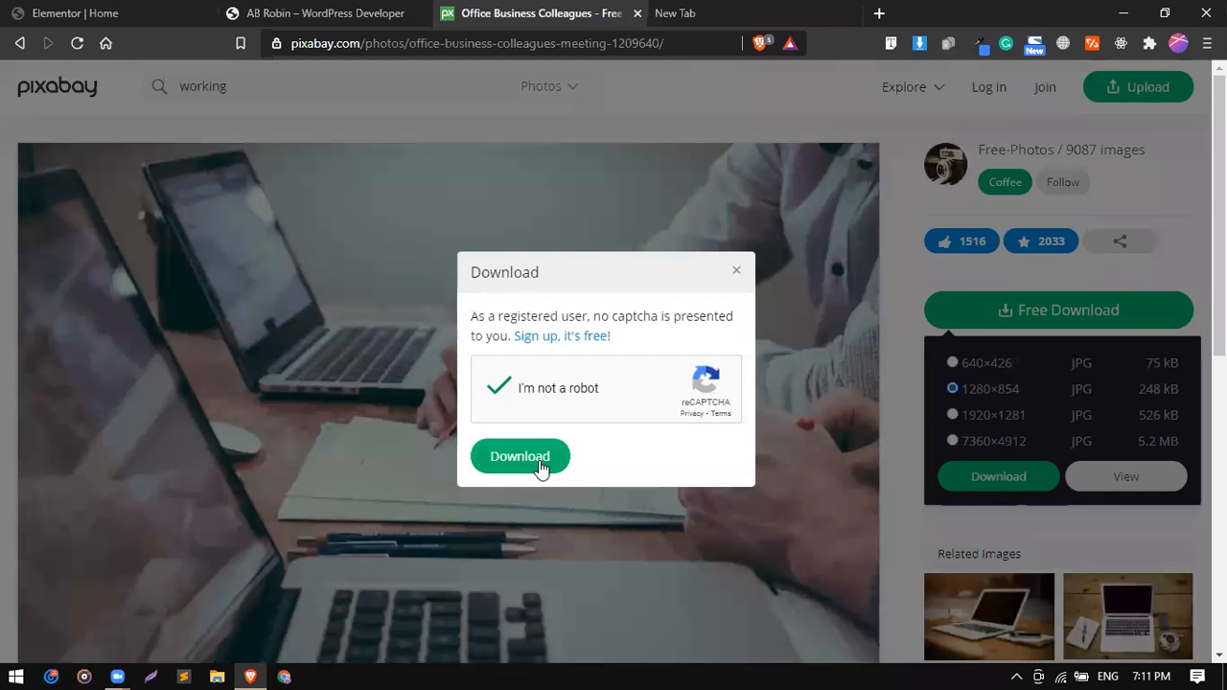
pyautogui.click(540, 463)
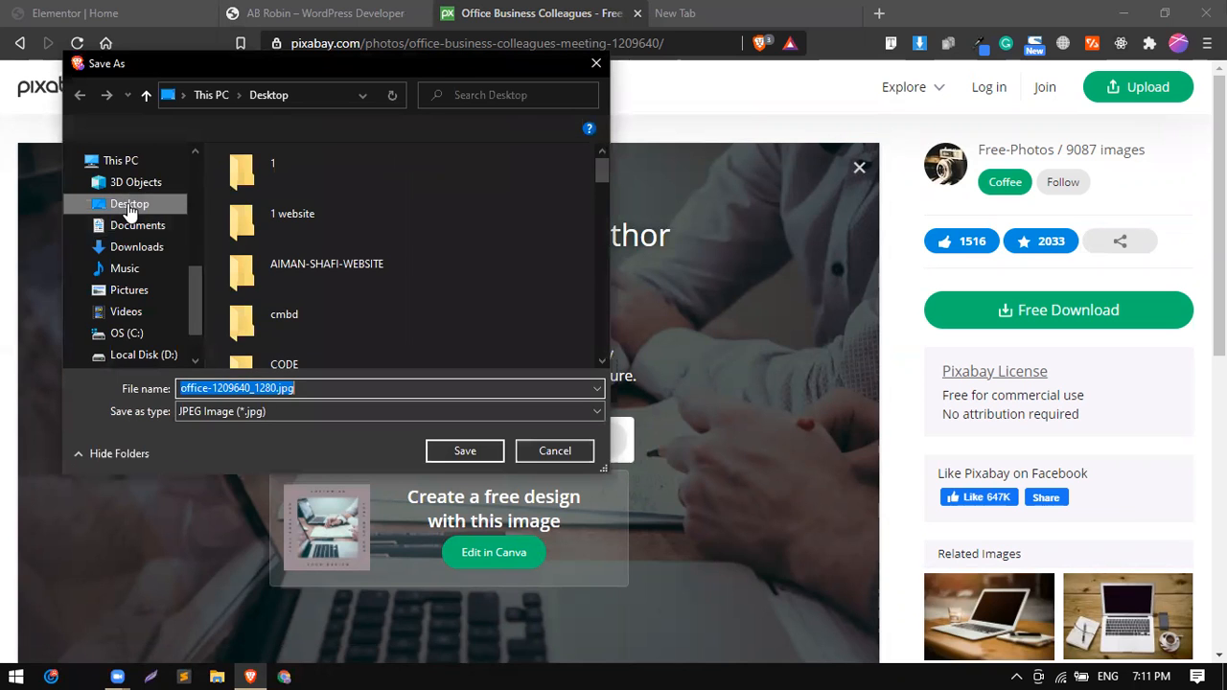
pyautogui.click(456, 445)
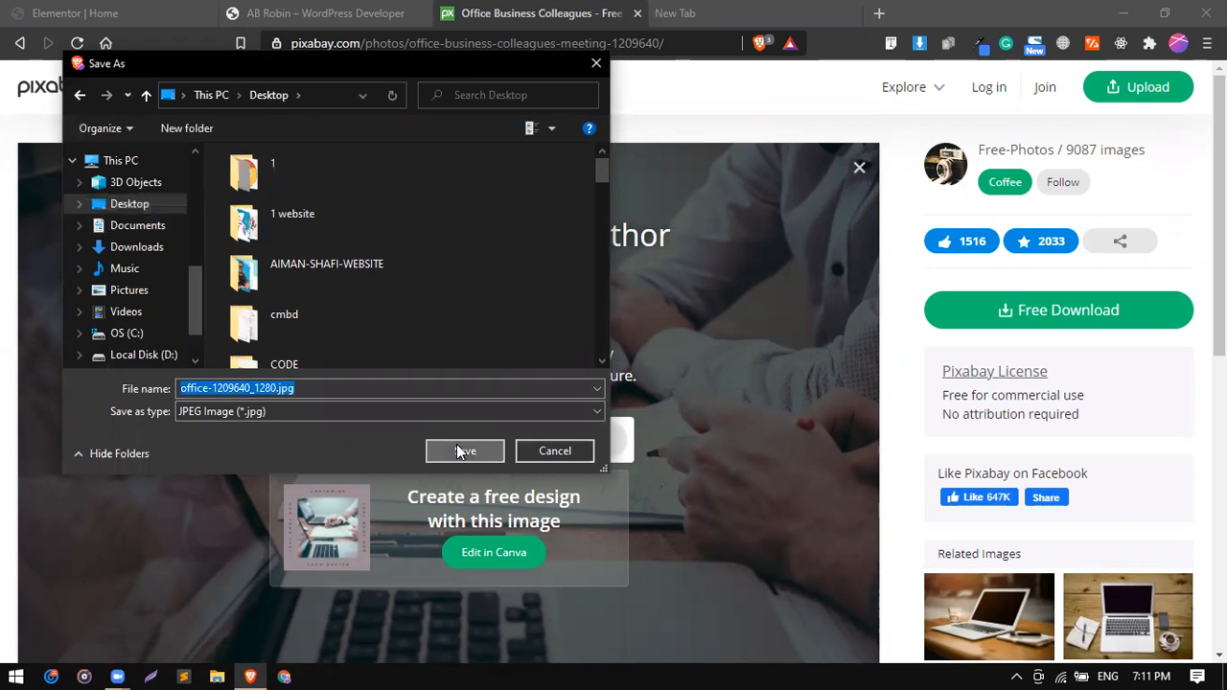
# Switch back to the Home page in Elementor and set the hero section's background type to Classic.
pyautogui.click(254, 12)
pyautogui.click(150, 8)
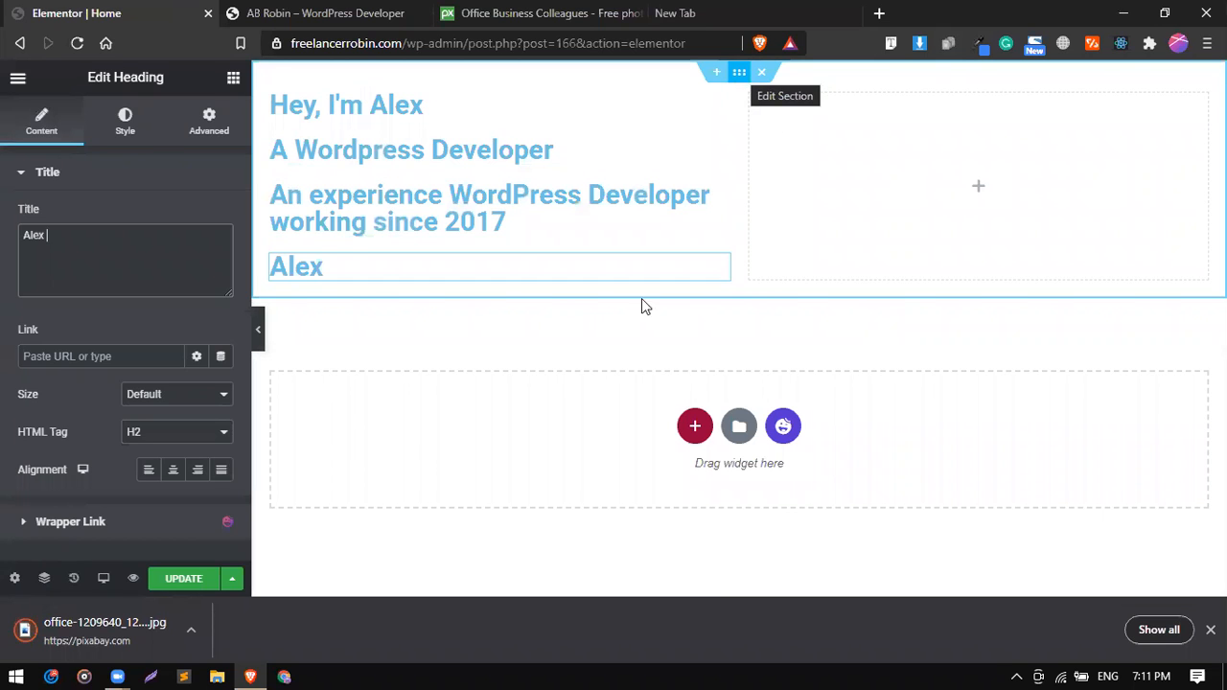
pyautogui.click(740, 79)
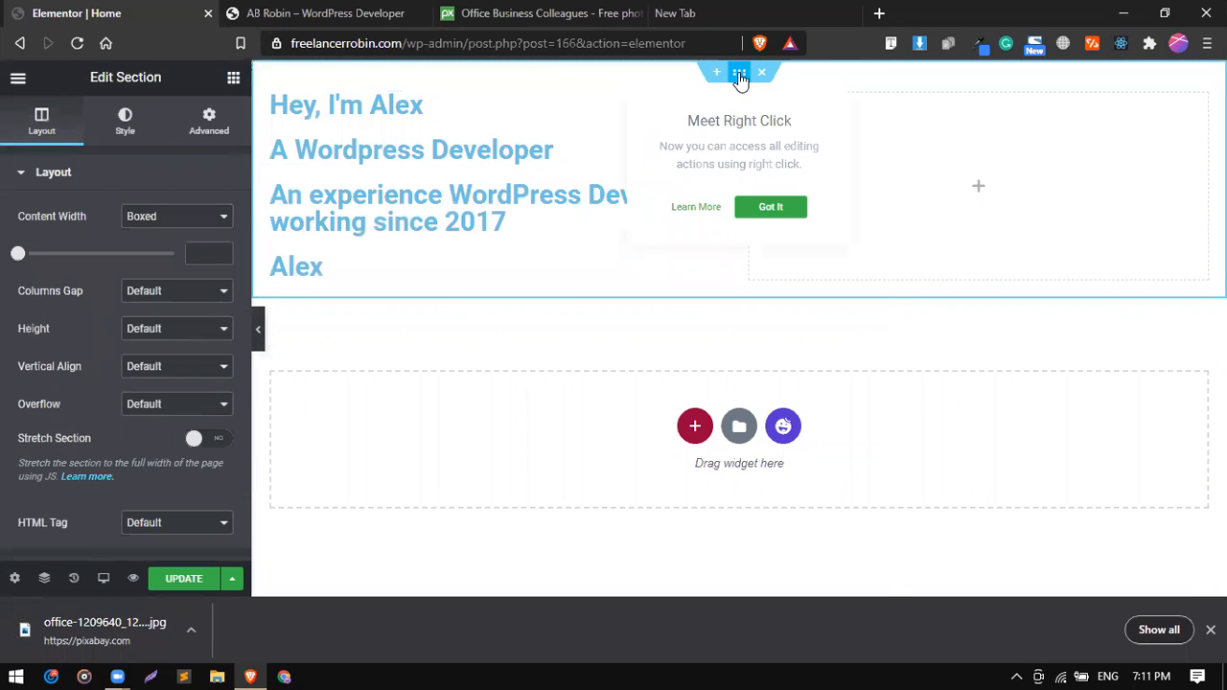
pyautogui.click(113, 141)
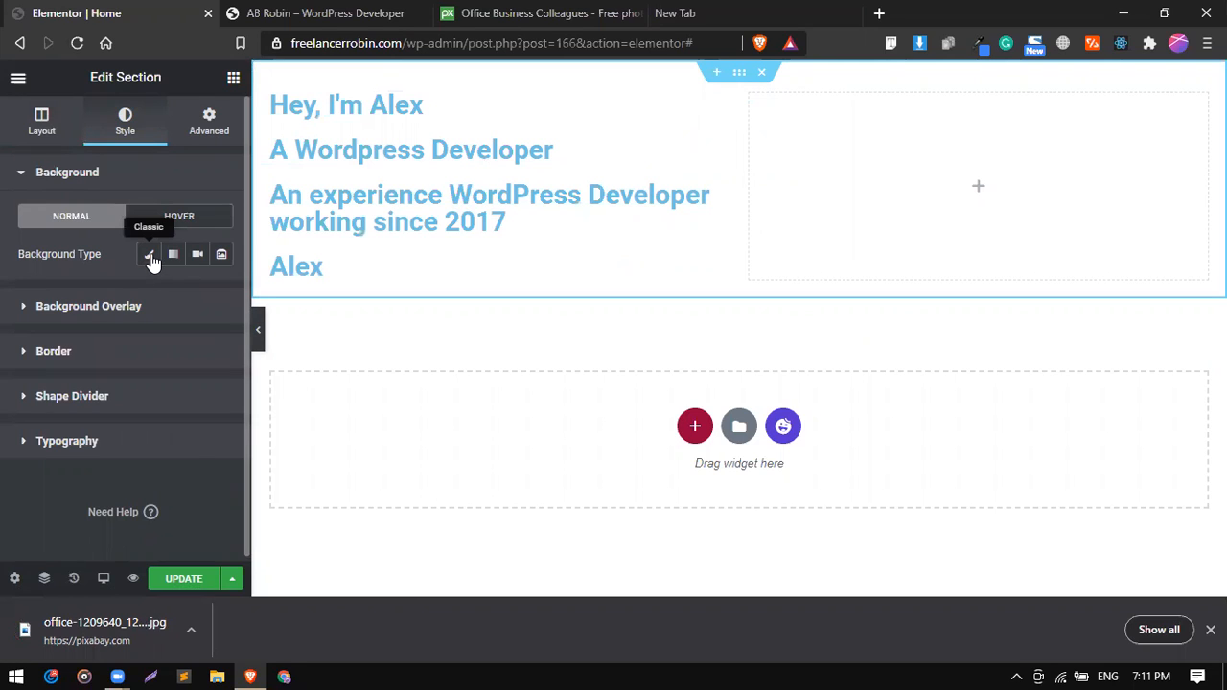
pyautogui.click(149, 256)
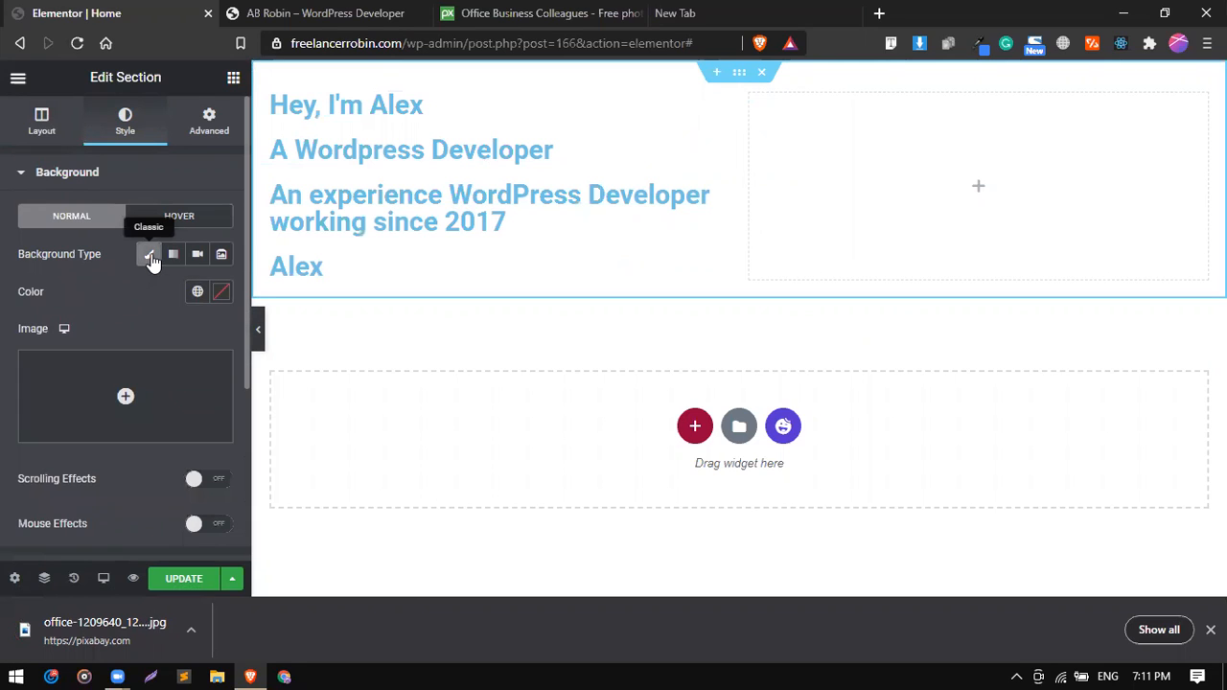
# Upload the downloaded office-1209640_1280.jpg to the media library and insert it as the hero section's background image.
pyautogui.click(122, 402)
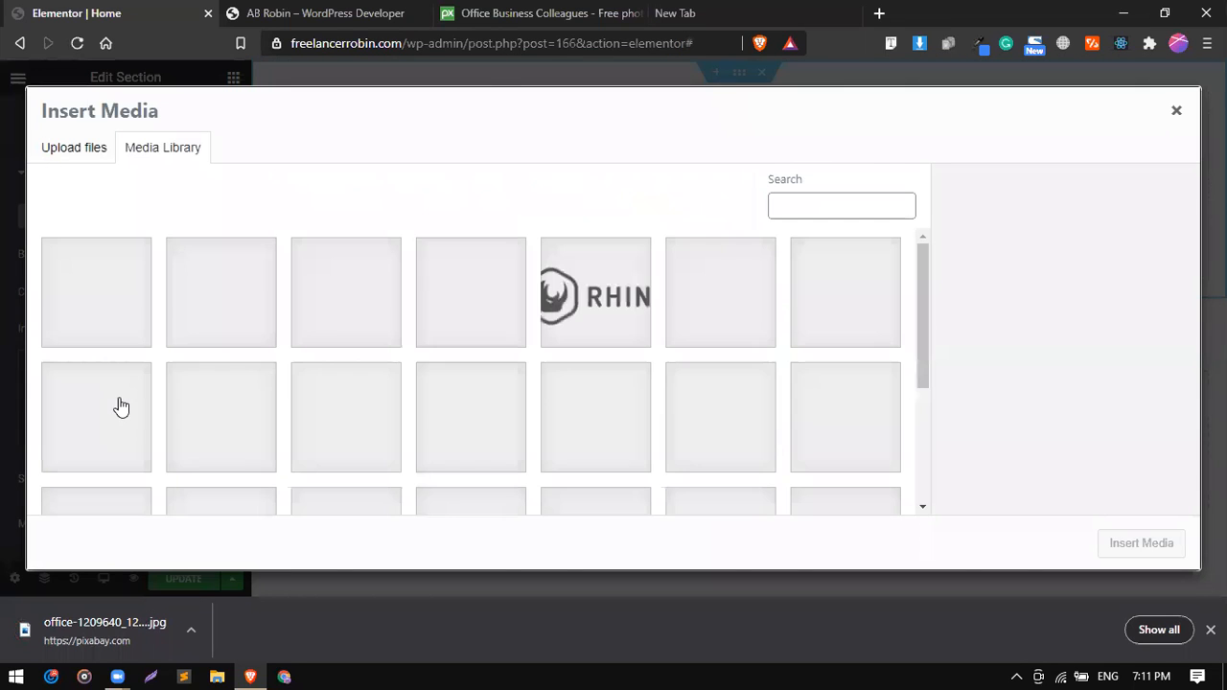
pyautogui.click(89, 154)
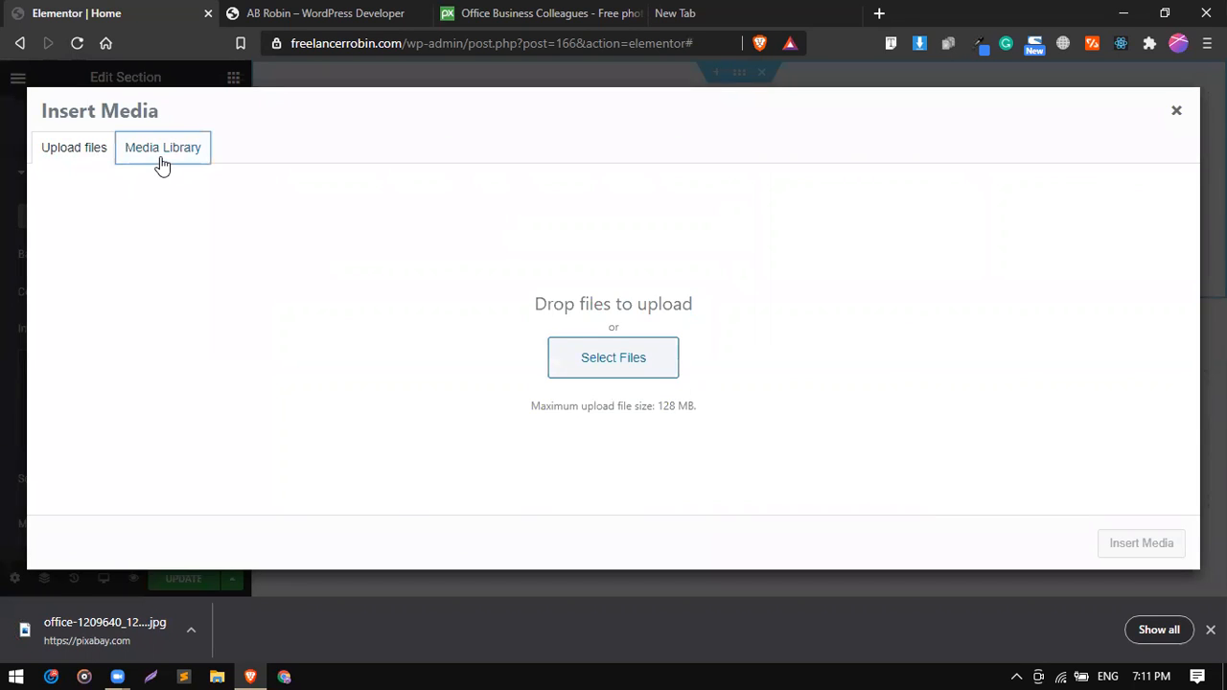
pyautogui.click(162, 153)
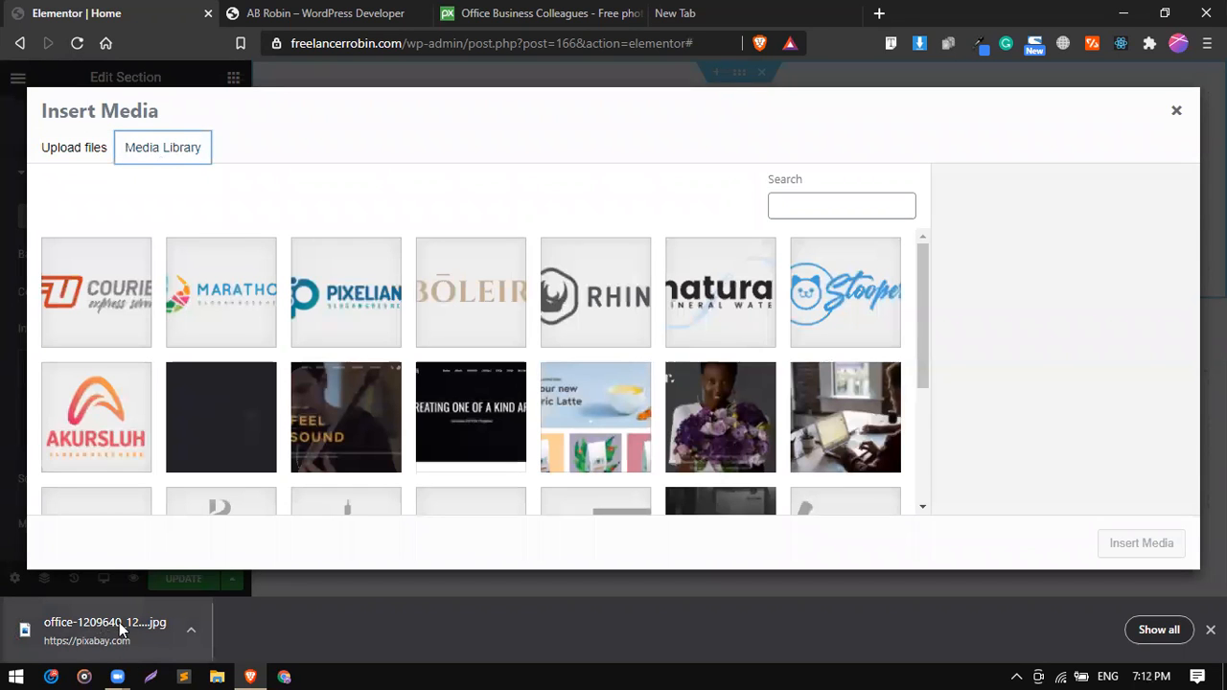
pyautogui.moveTo(80, 639); pyautogui.dragTo(325, 370)
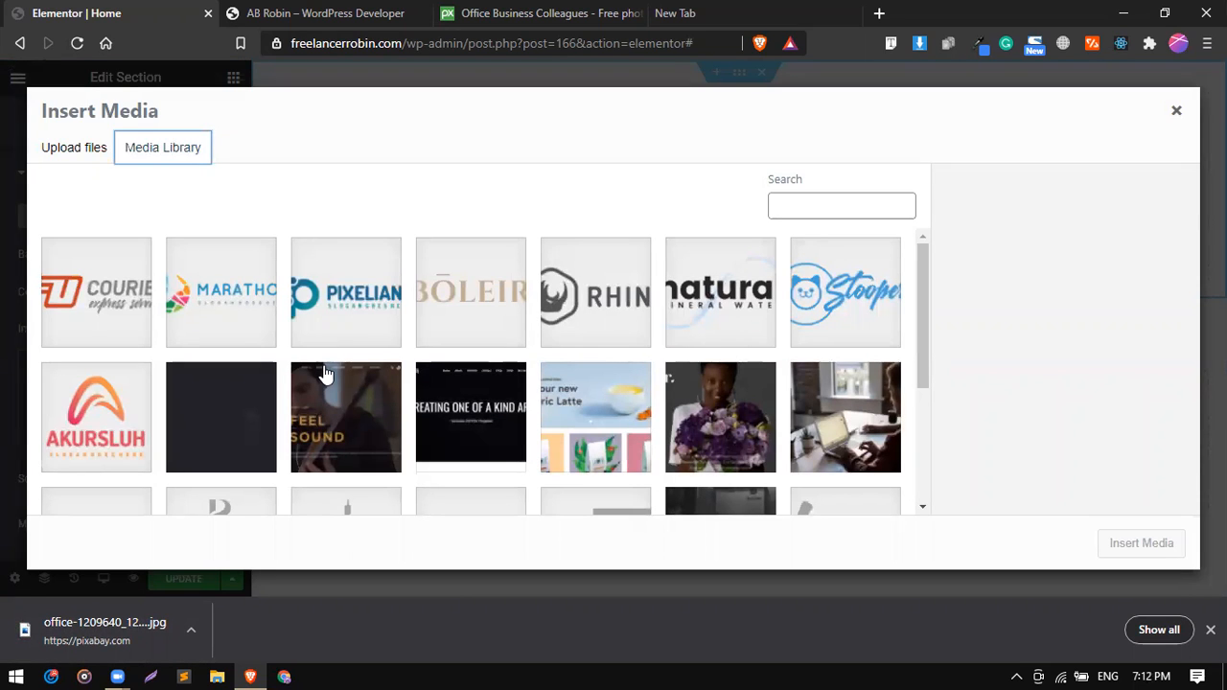
pyautogui.moveTo(109, 644); pyautogui.dragTo(252, 370)
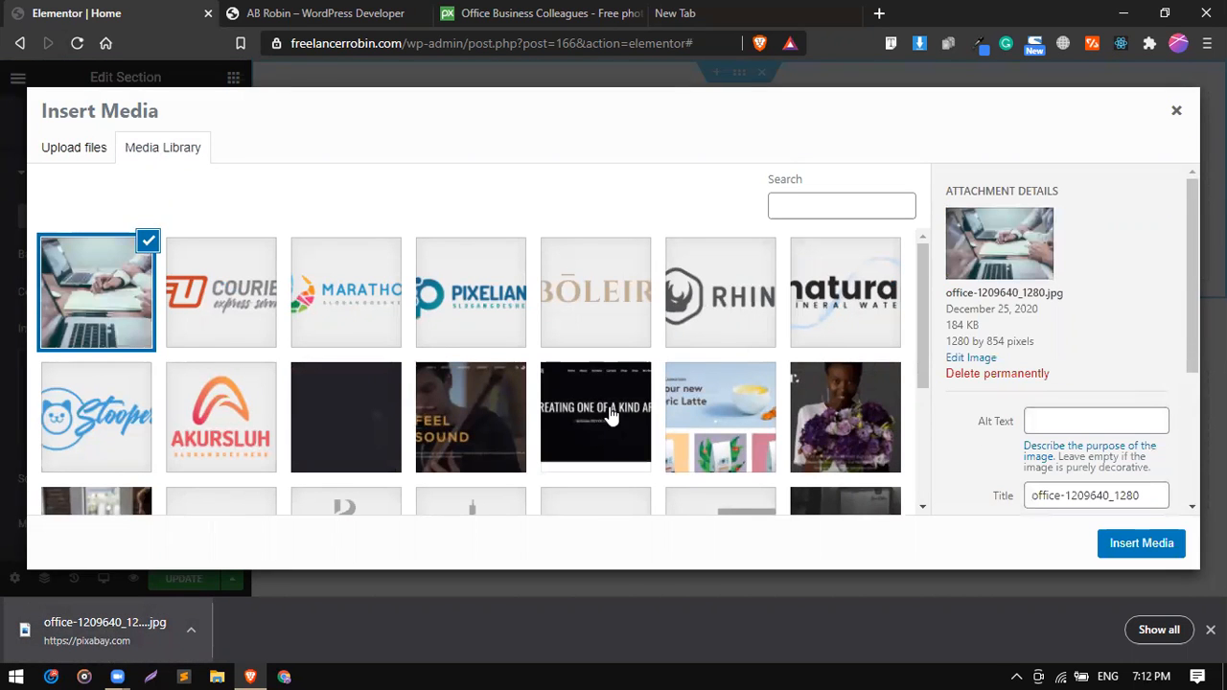
pyautogui.click(1141, 544)
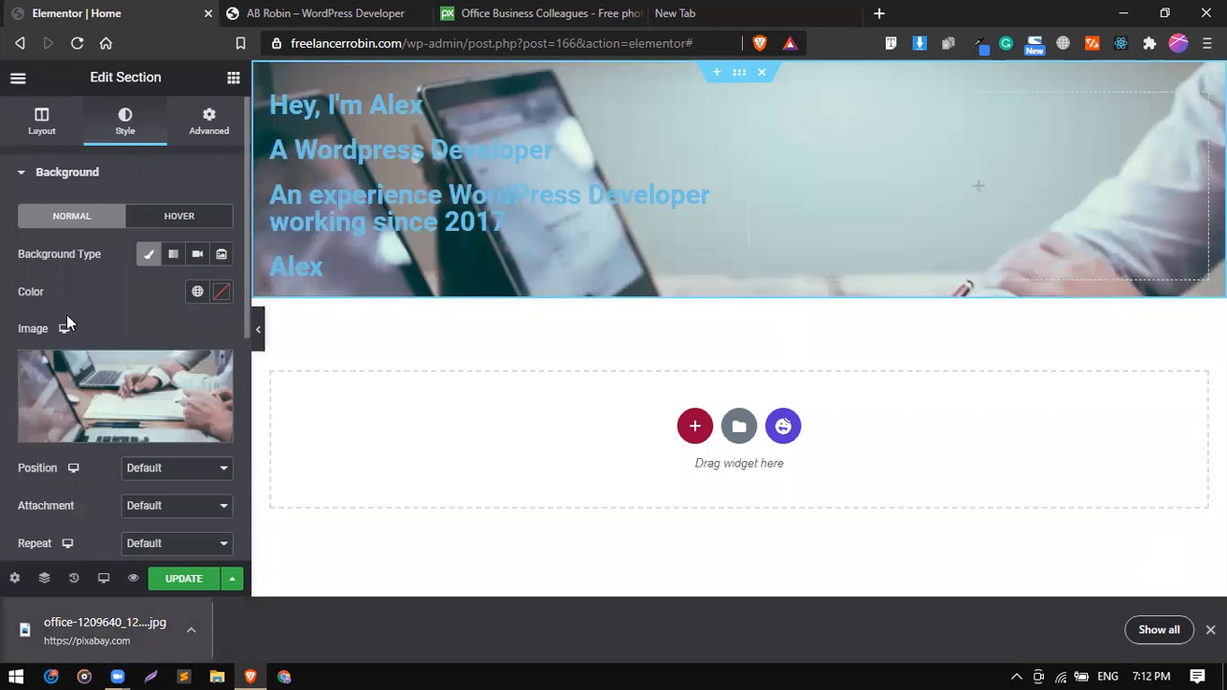
pyautogui.scroll(-2, 95, 320)
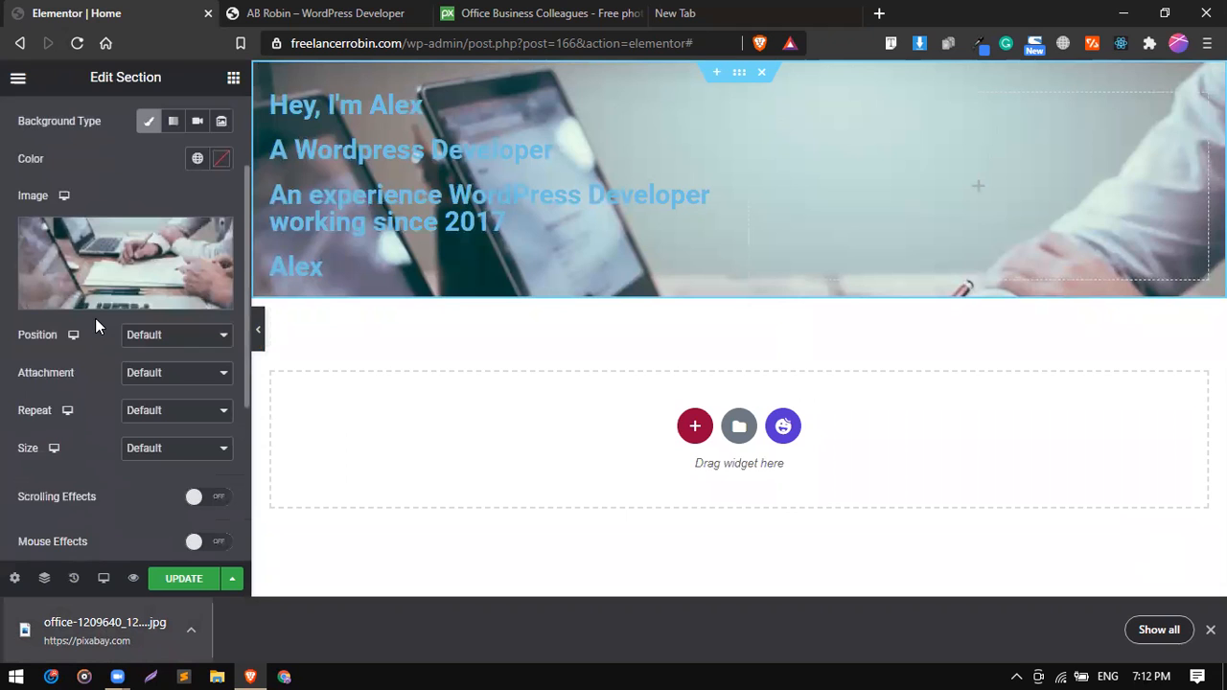
pyautogui.click(150, 335)
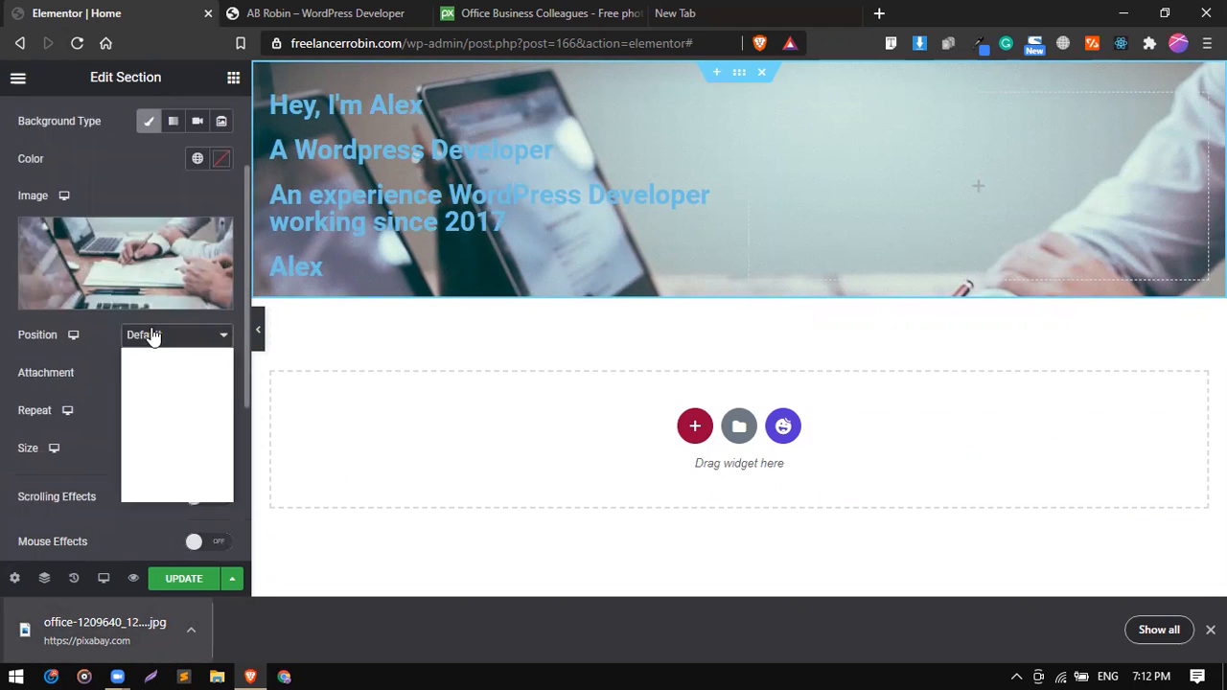
pyautogui.click(150, 335)
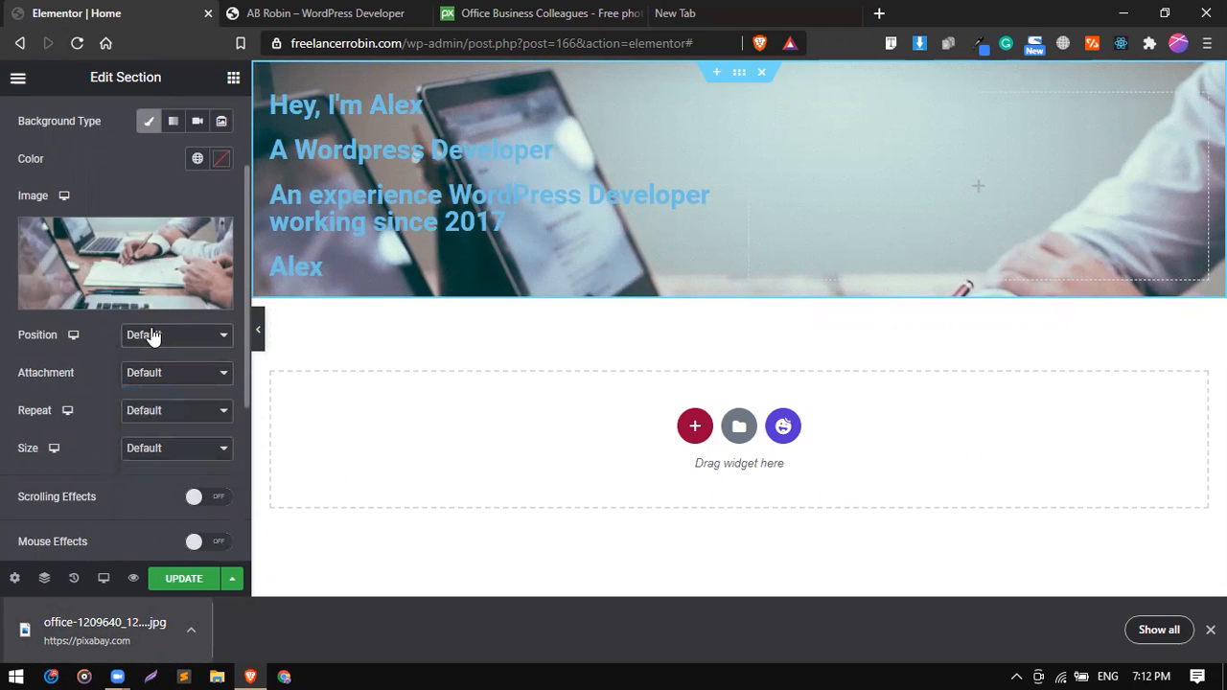
pyautogui.scroll(3, 150, 335)
# Check the reference site's hero and set the hero section's height to Min Height with a minimum of 600 px.
pyautogui.click(294, 11)
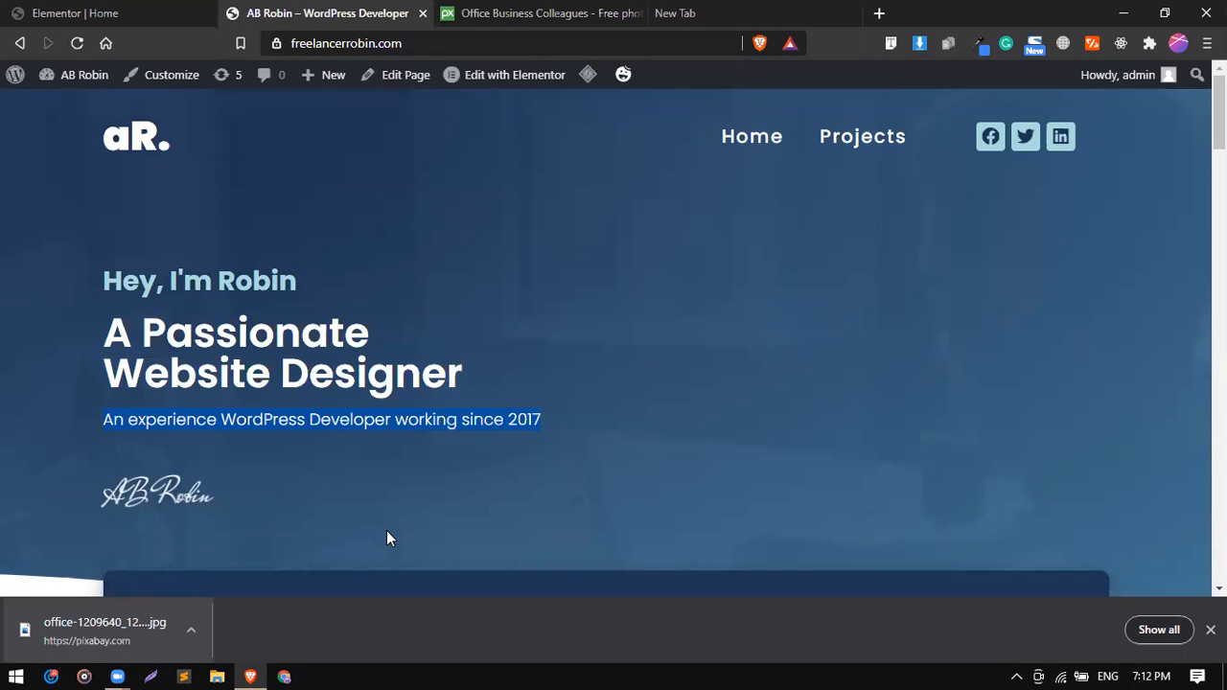
pyautogui.click(159, 13)
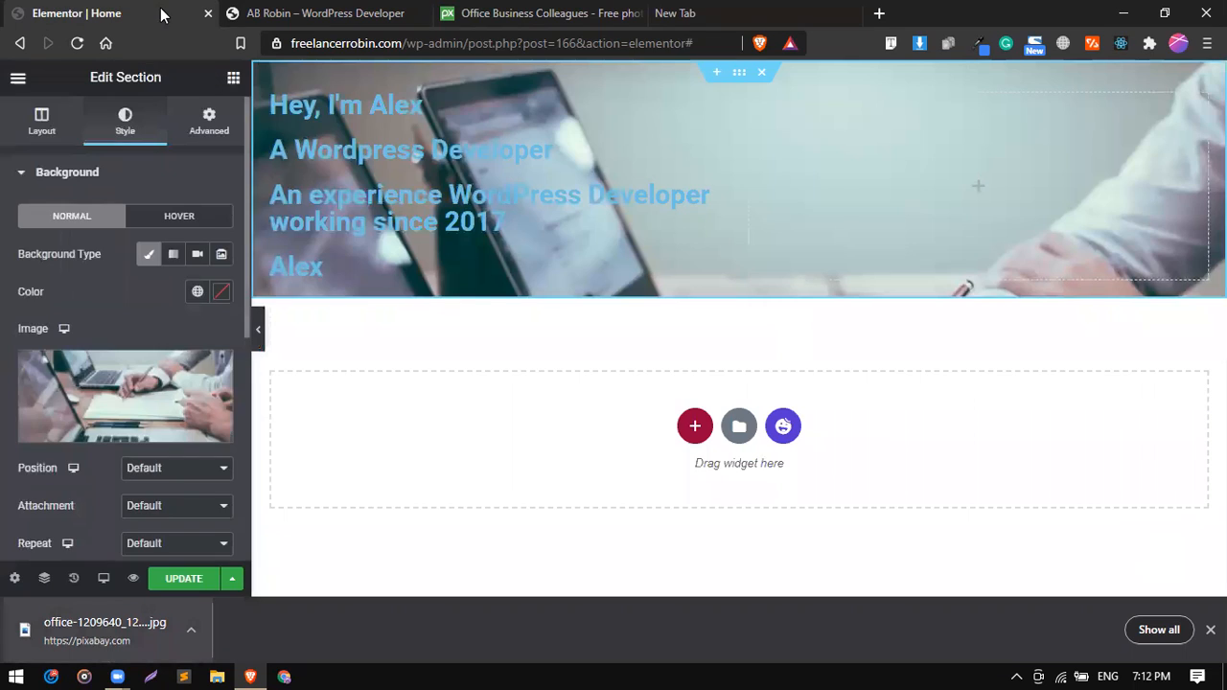
pyautogui.click(738, 75)
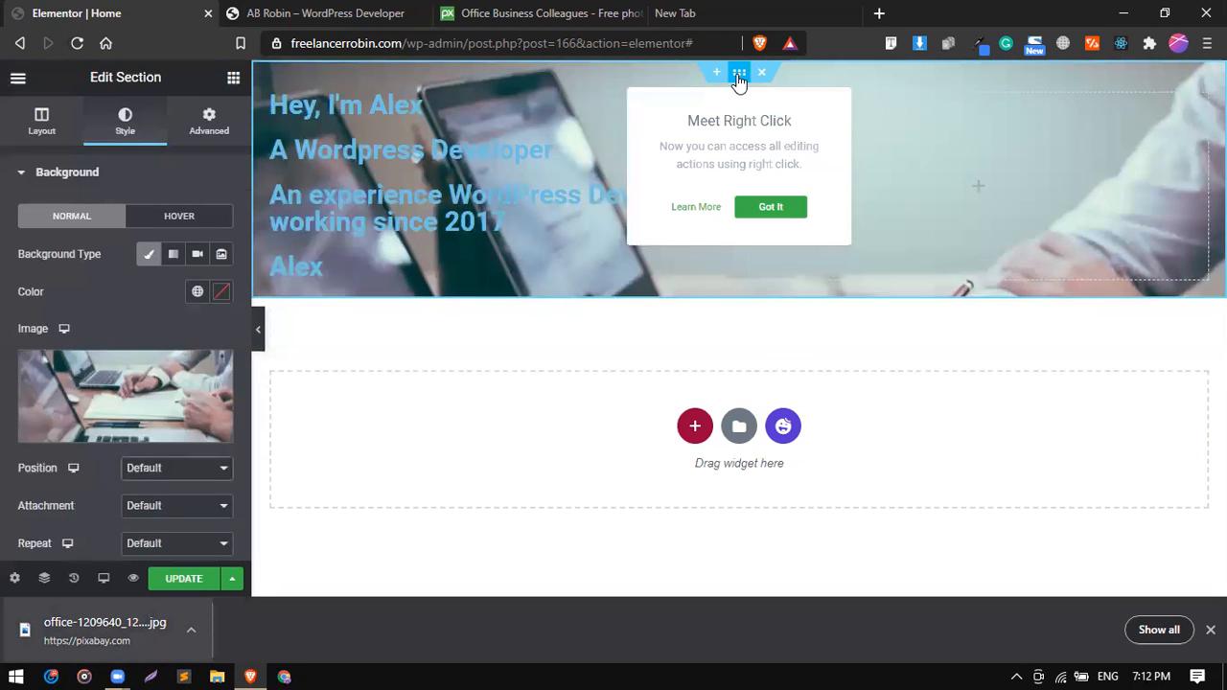
pyautogui.click(42, 134)
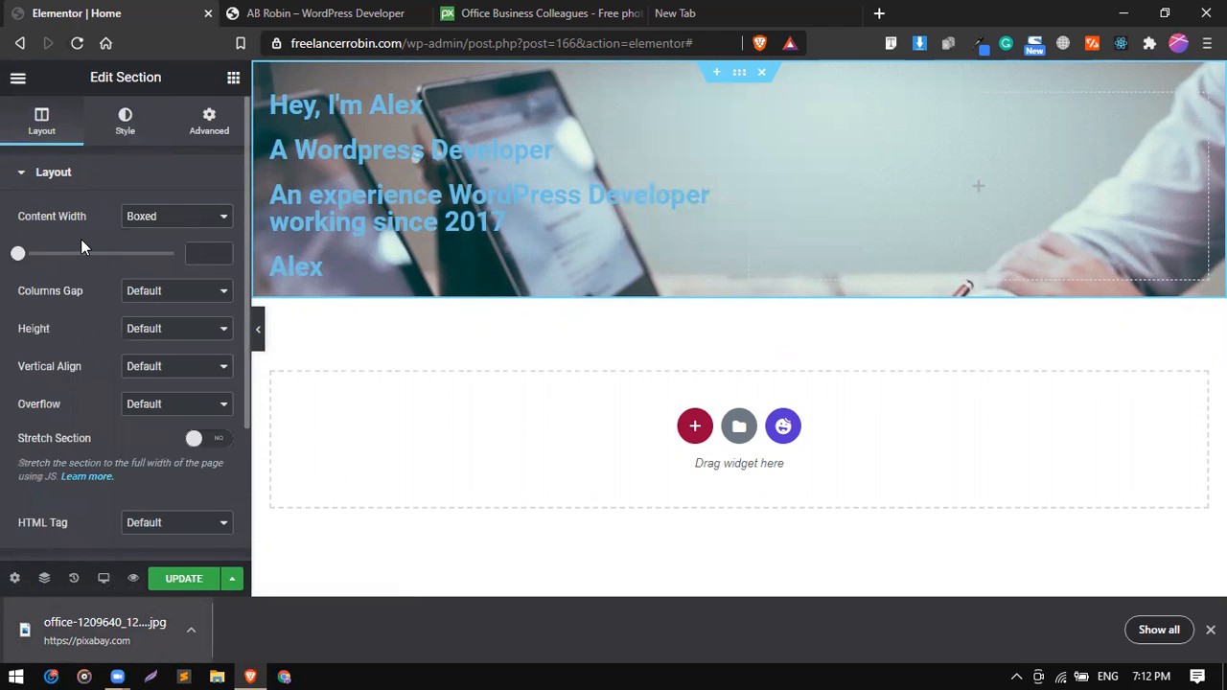
pyautogui.click(146, 334)
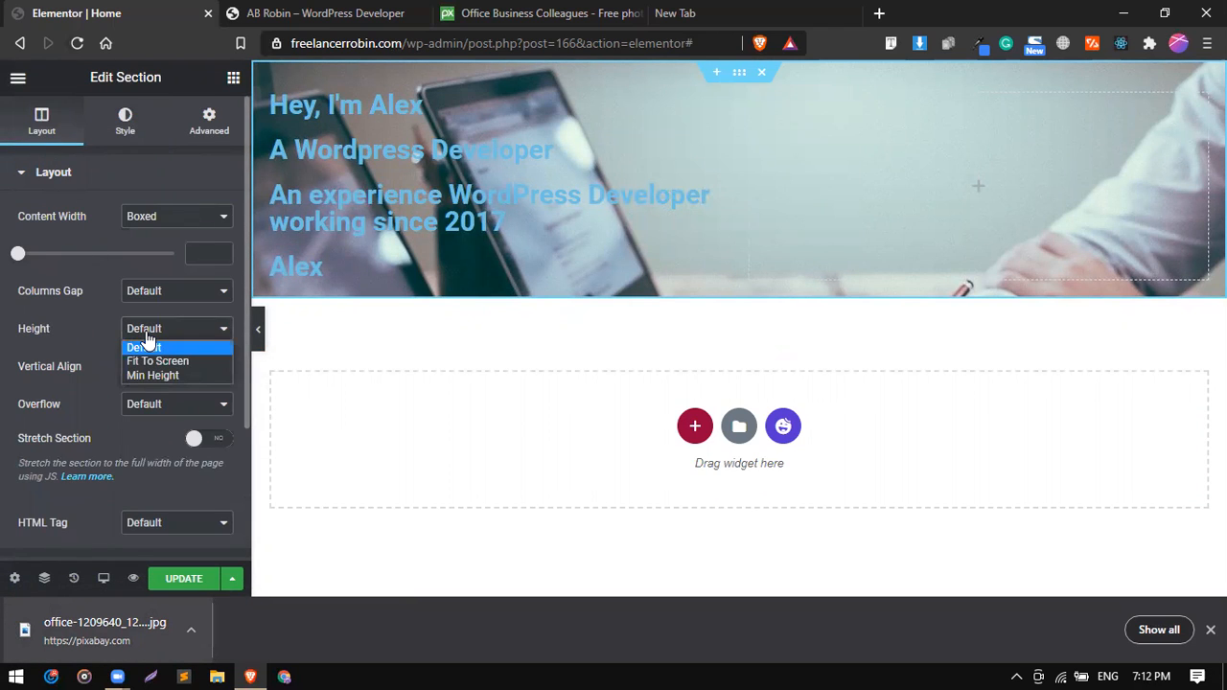
pyautogui.click(156, 376)
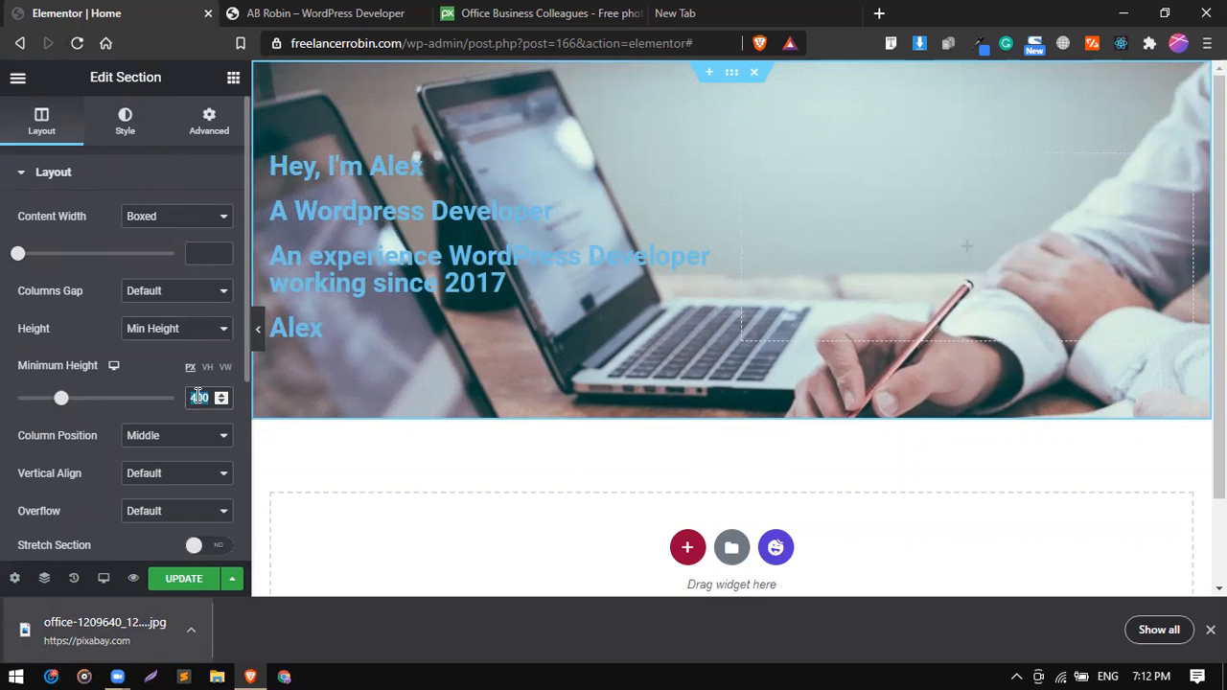
pyautogui.write('500')
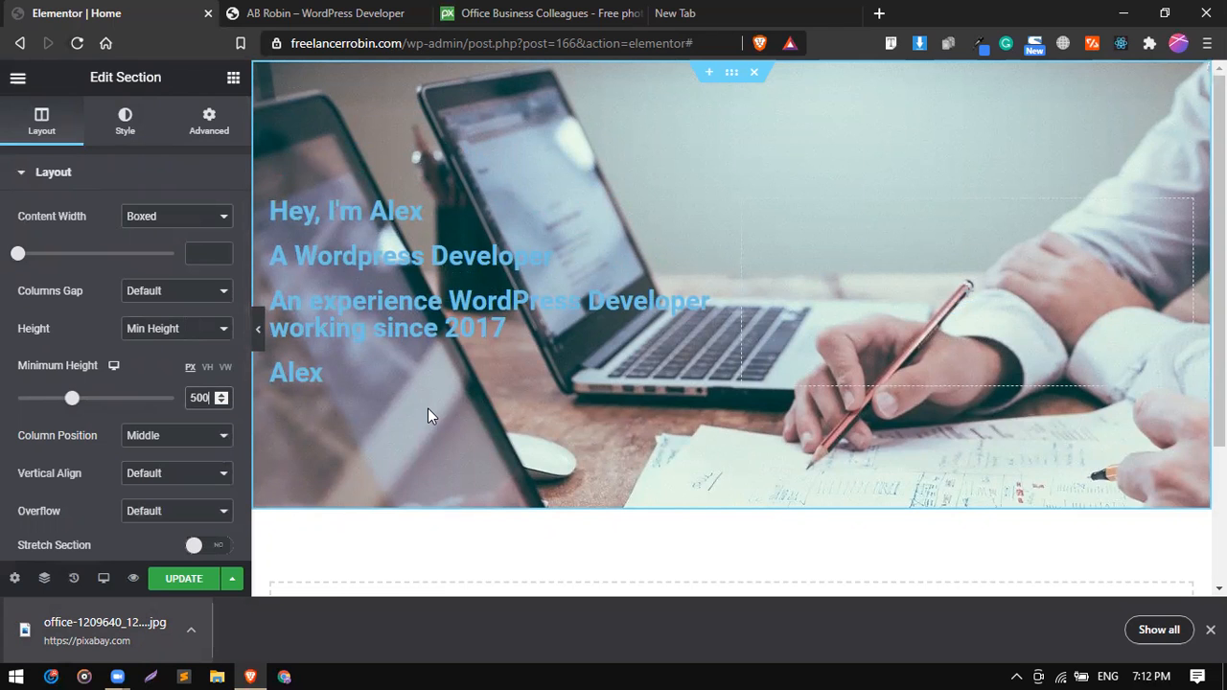
pyautogui.press('BackSpace')
pyautogui.press('BackSpace')
pyautogui.press('BackSpace')
pyautogui.write('600')
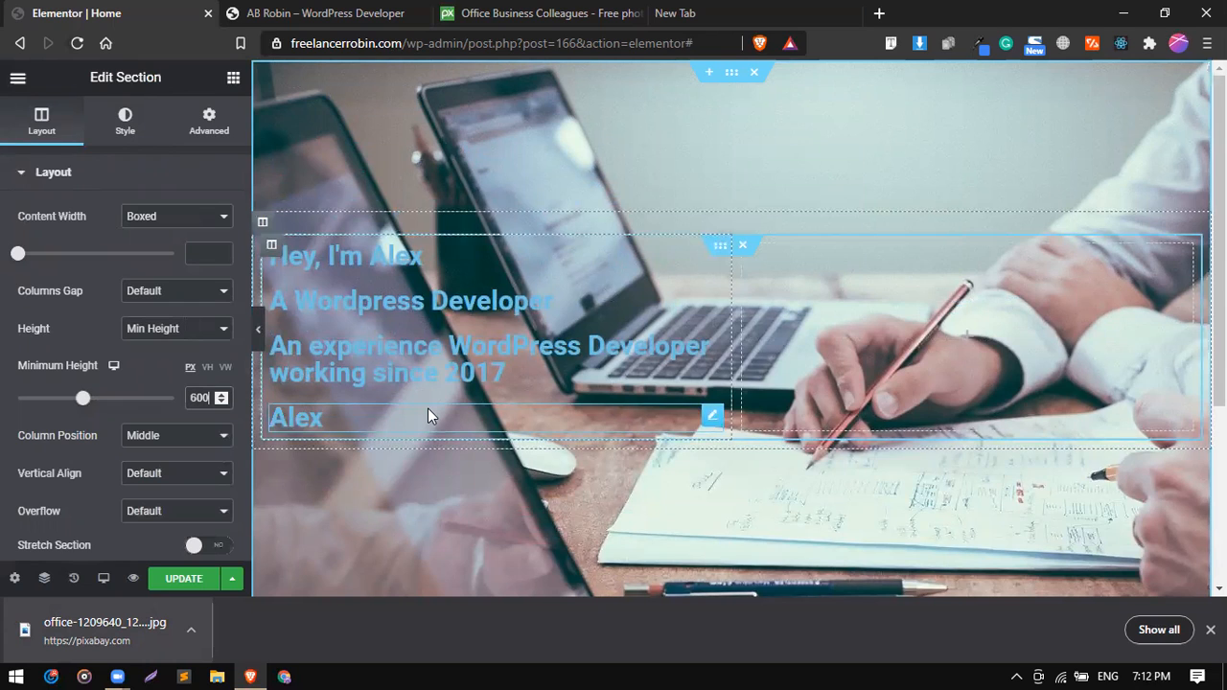
# Set the hero background image's position to Center Center, attachment to Scroll, repeat to No-repeat and size to Cover.
pyautogui.click(144, 130)
pyautogui.scroll(-2, 134, 406)
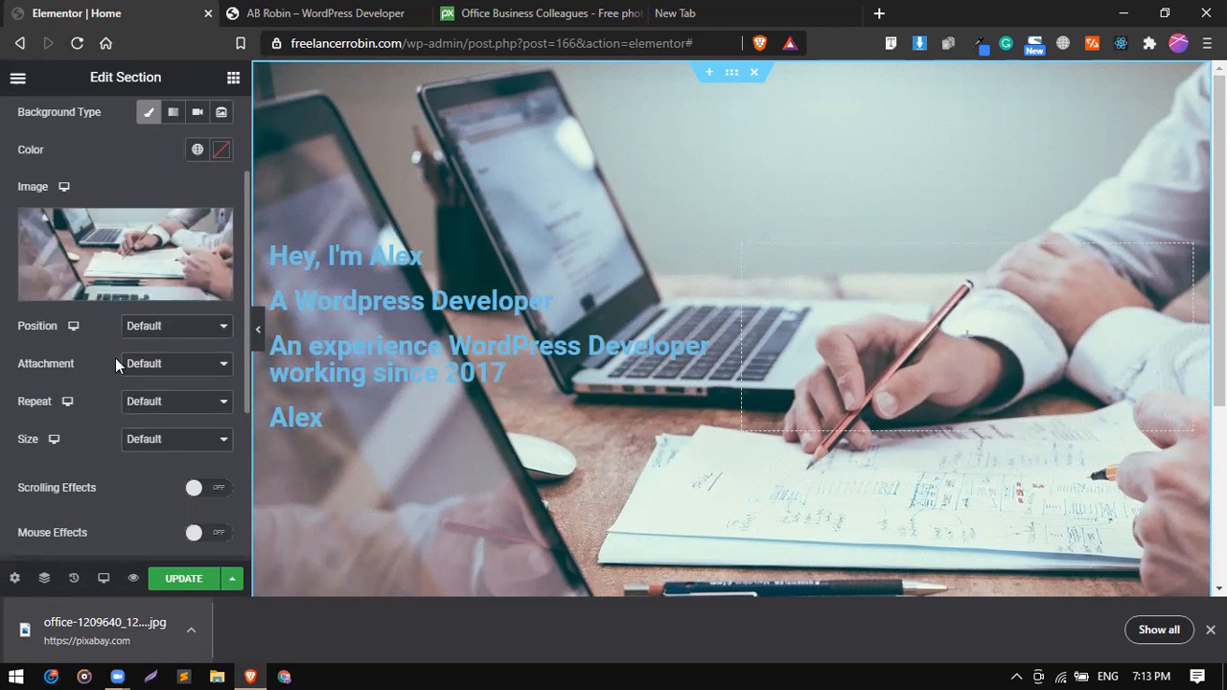
pyautogui.click(156, 328)
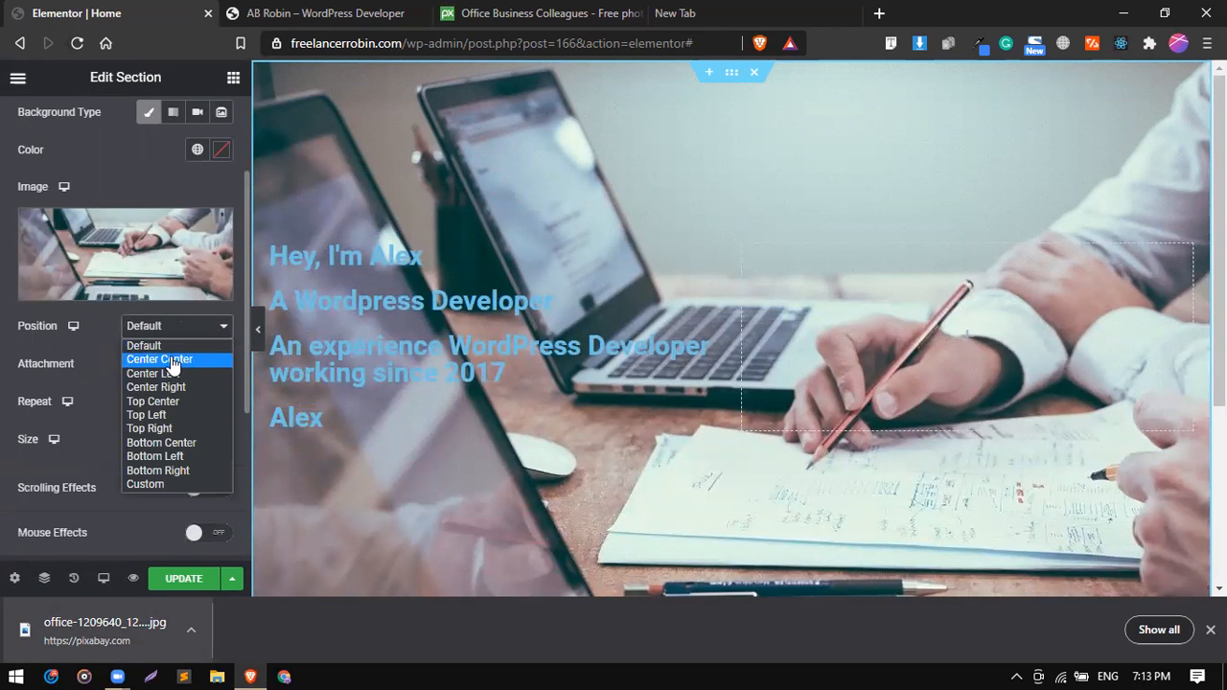
pyautogui.click(172, 361)
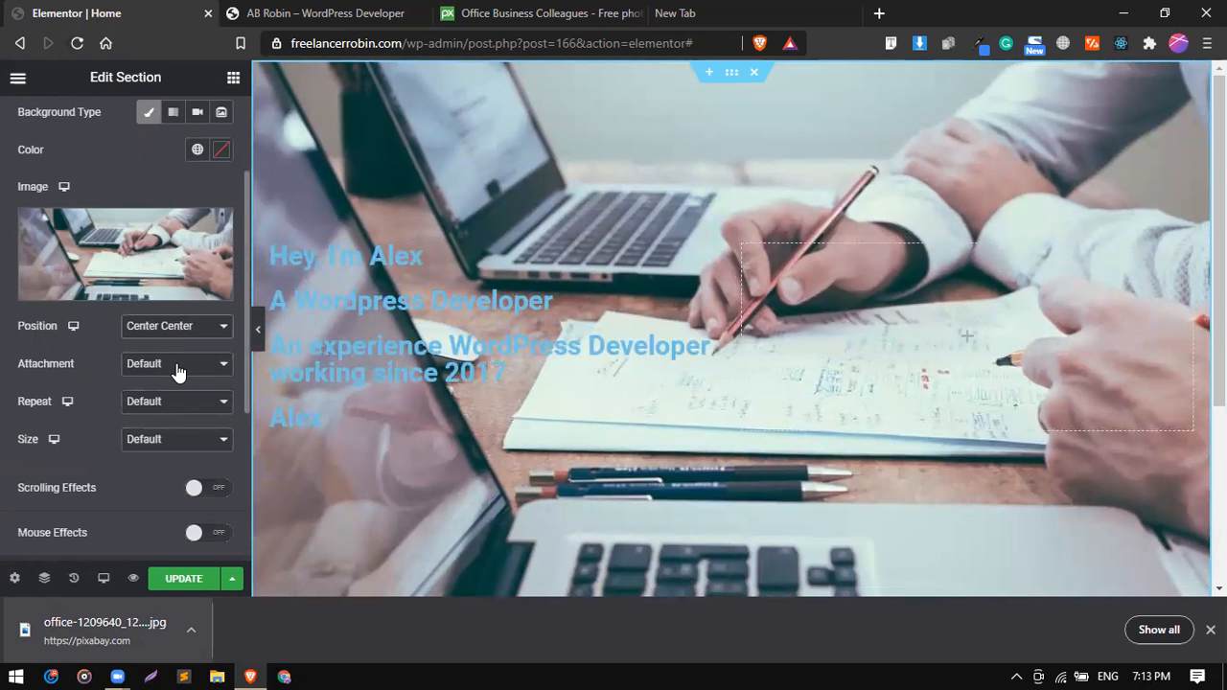
pyautogui.click(176, 369)
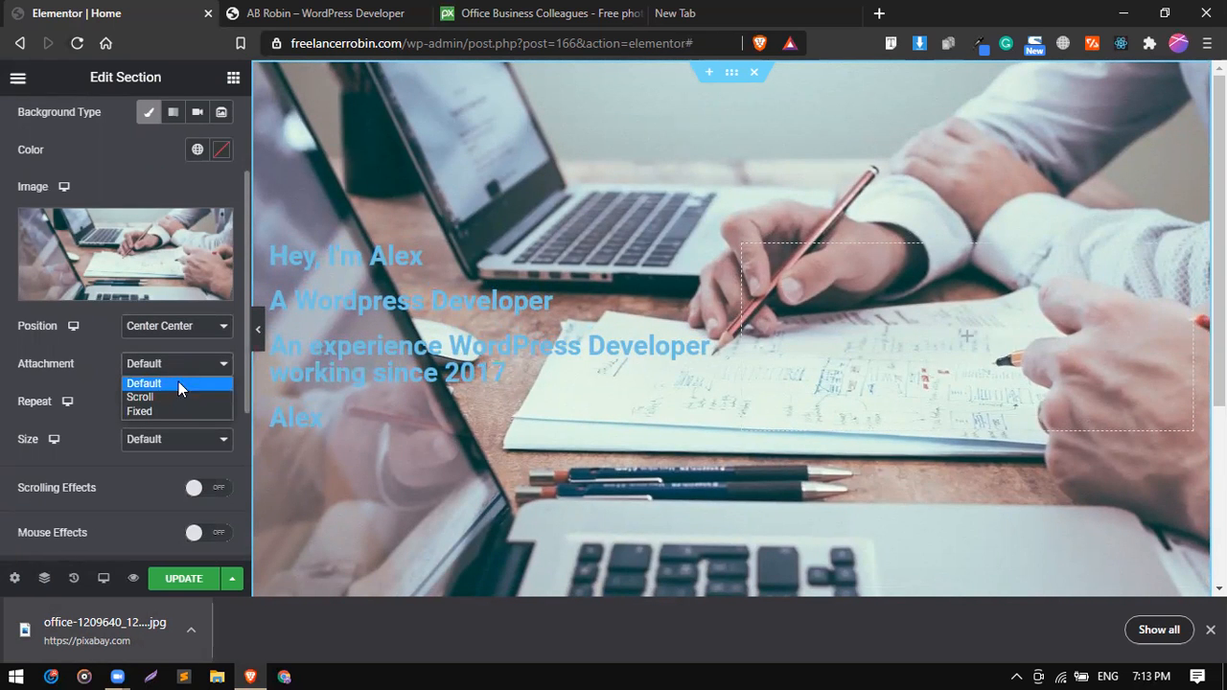
pyautogui.click(180, 394)
pyautogui.click(181, 410)
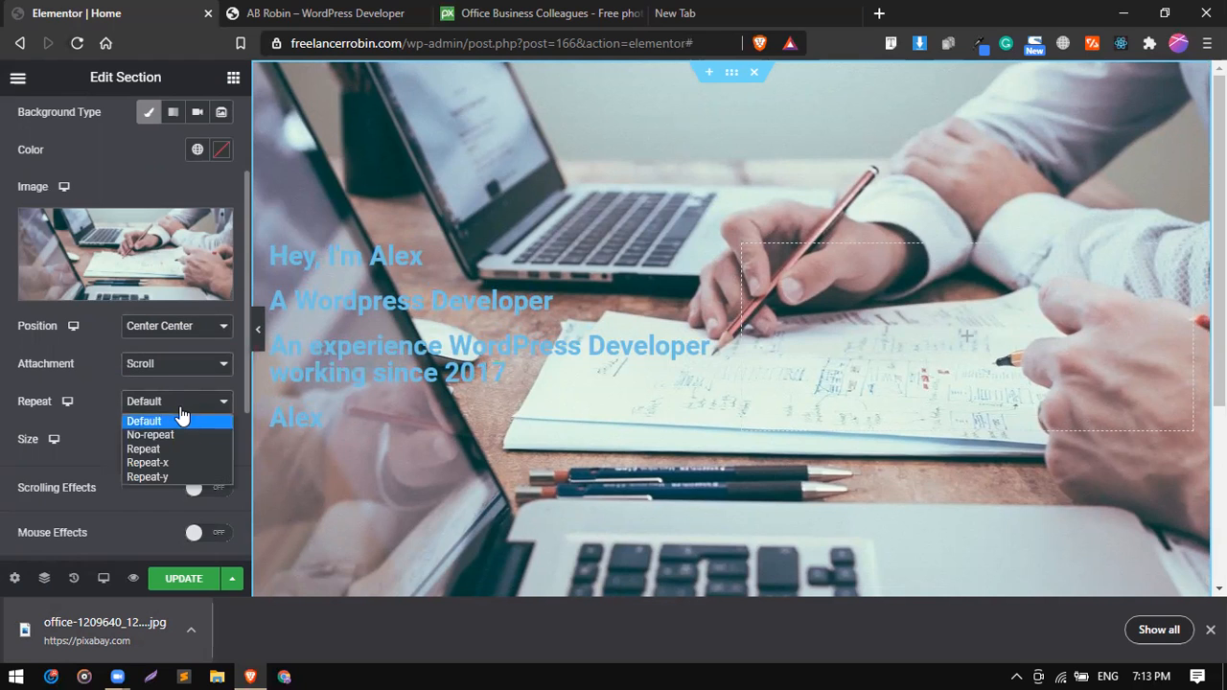
pyautogui.click(186, 435)
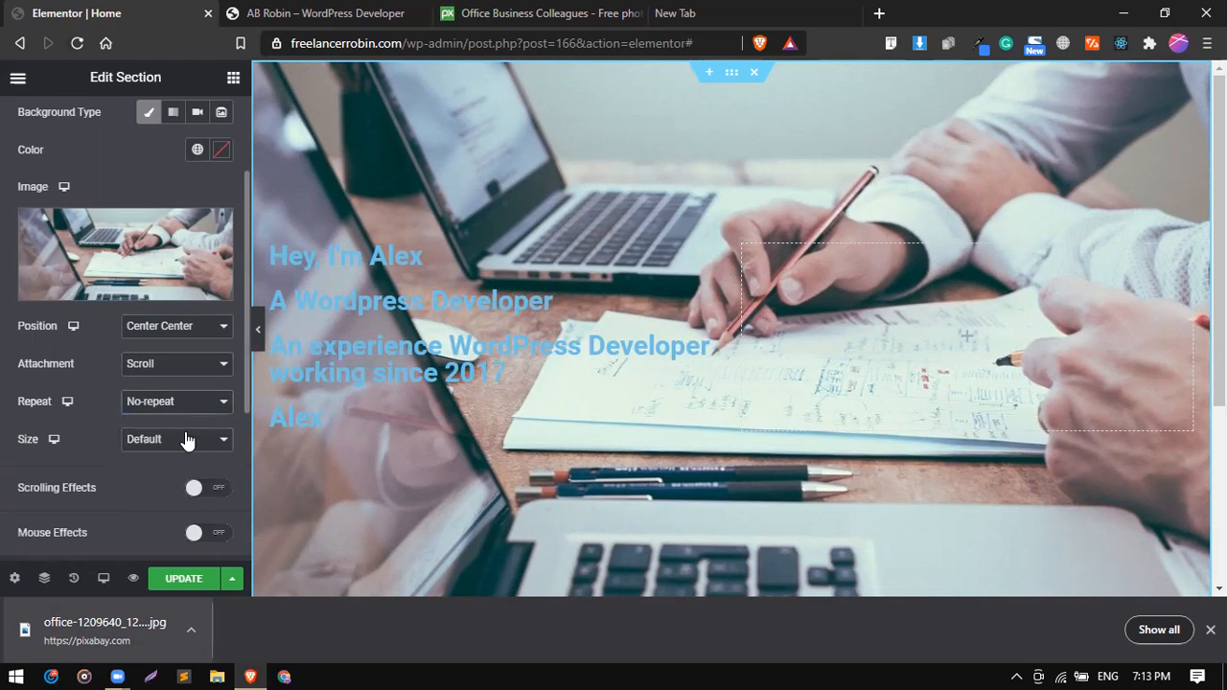
pyautogui.click(171, 447)
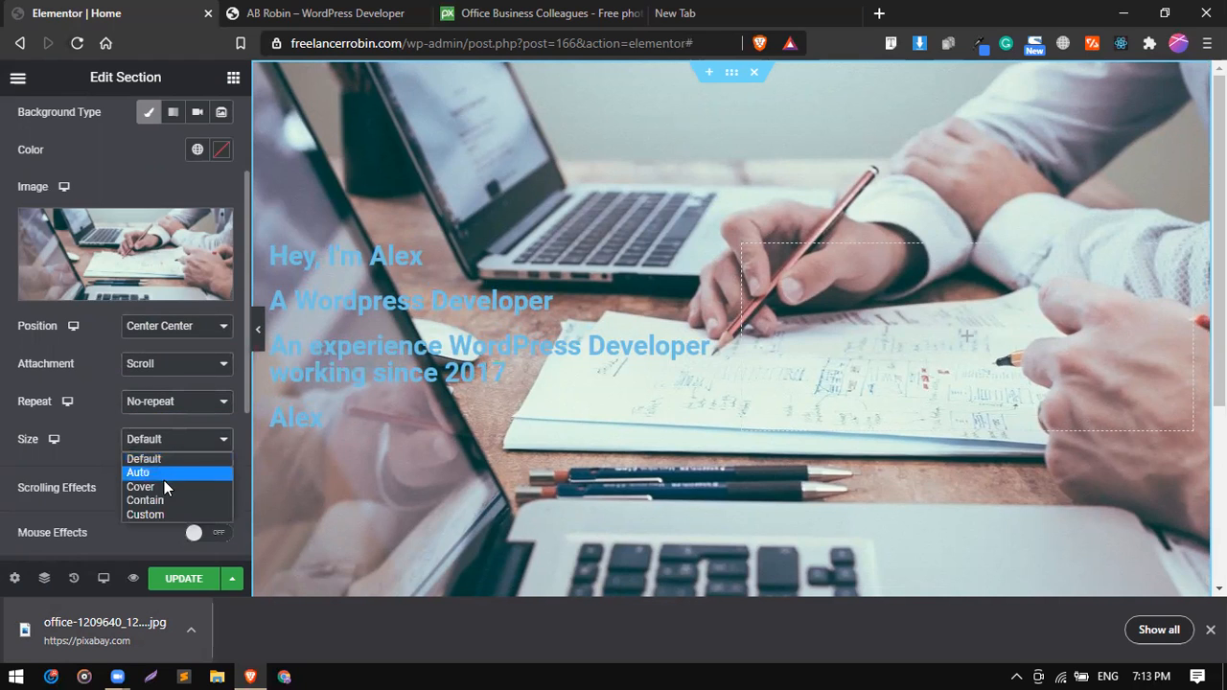
pyautogui.click(164, 485)
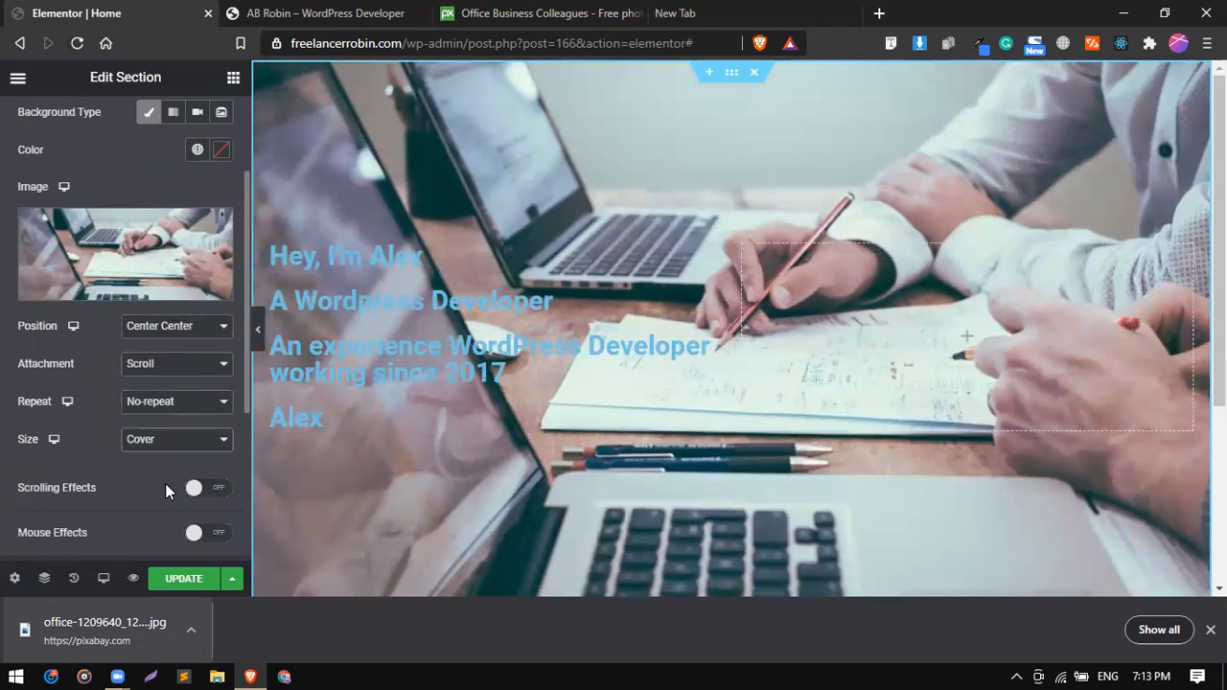
# Review the hero section's layout settings and its look on the page, and dismiss the browser's downloads bar.
pyautogui.scroll(3, 164, 228)
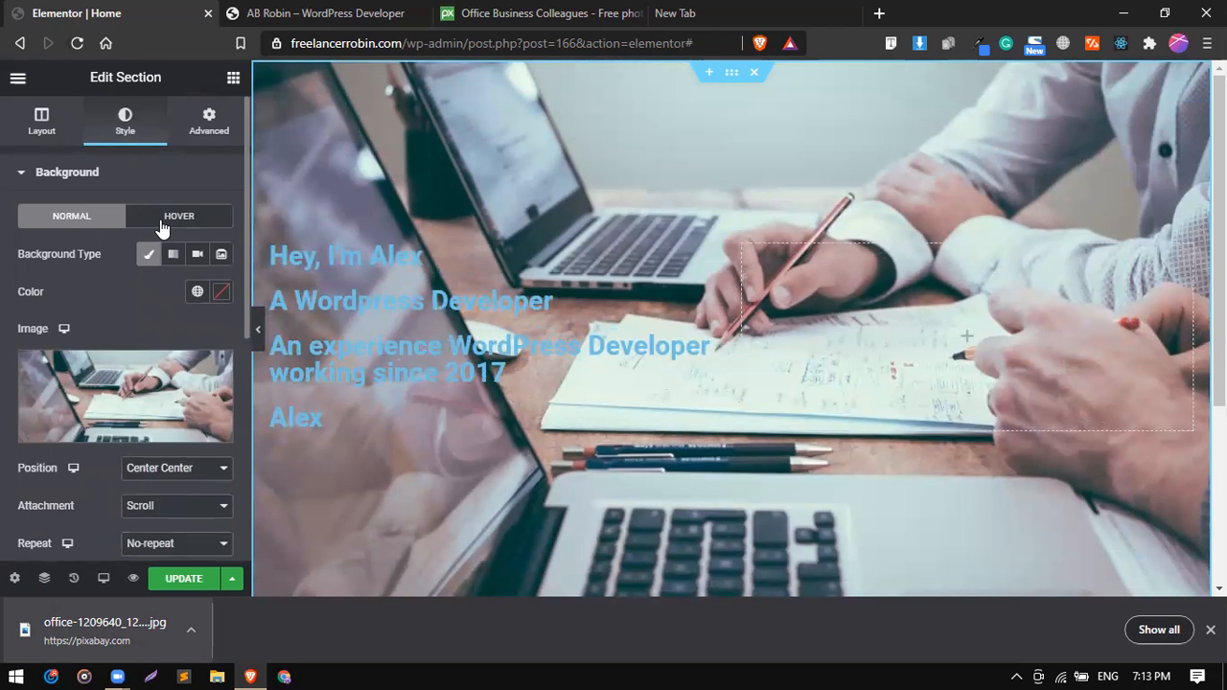
pyautogui.click(41, 124)
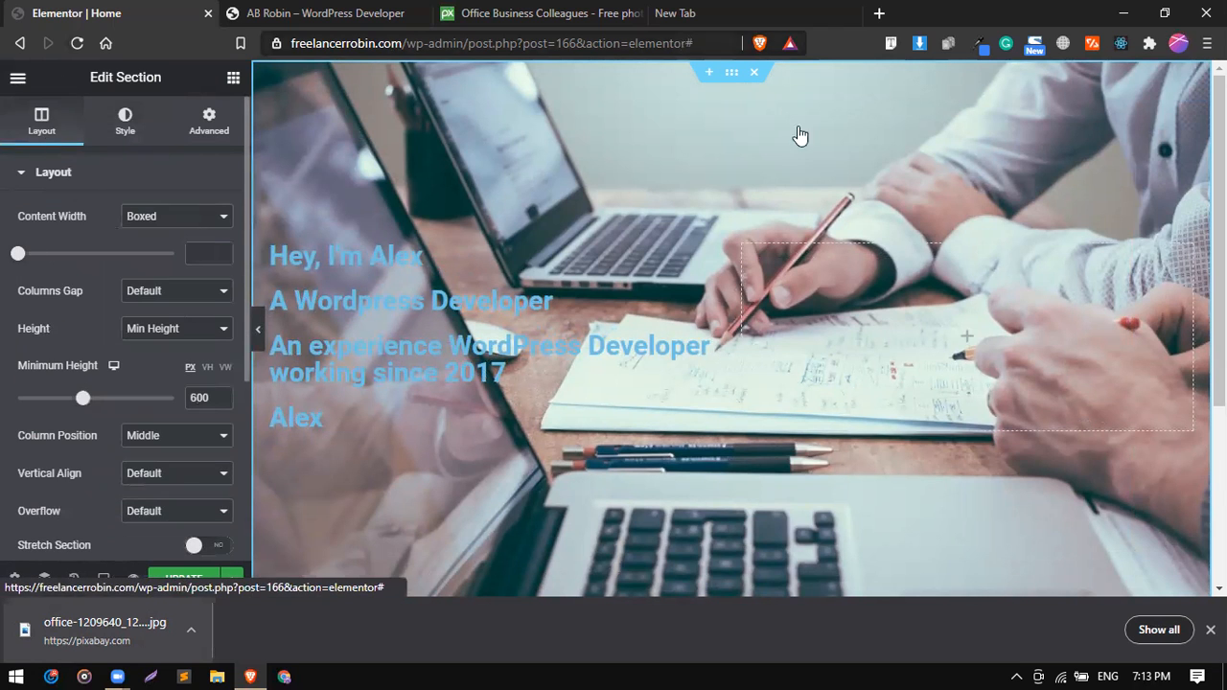
pyautogui.scroll(-3, 758, 433)
pyautogui.scroll(3, 758, 439)
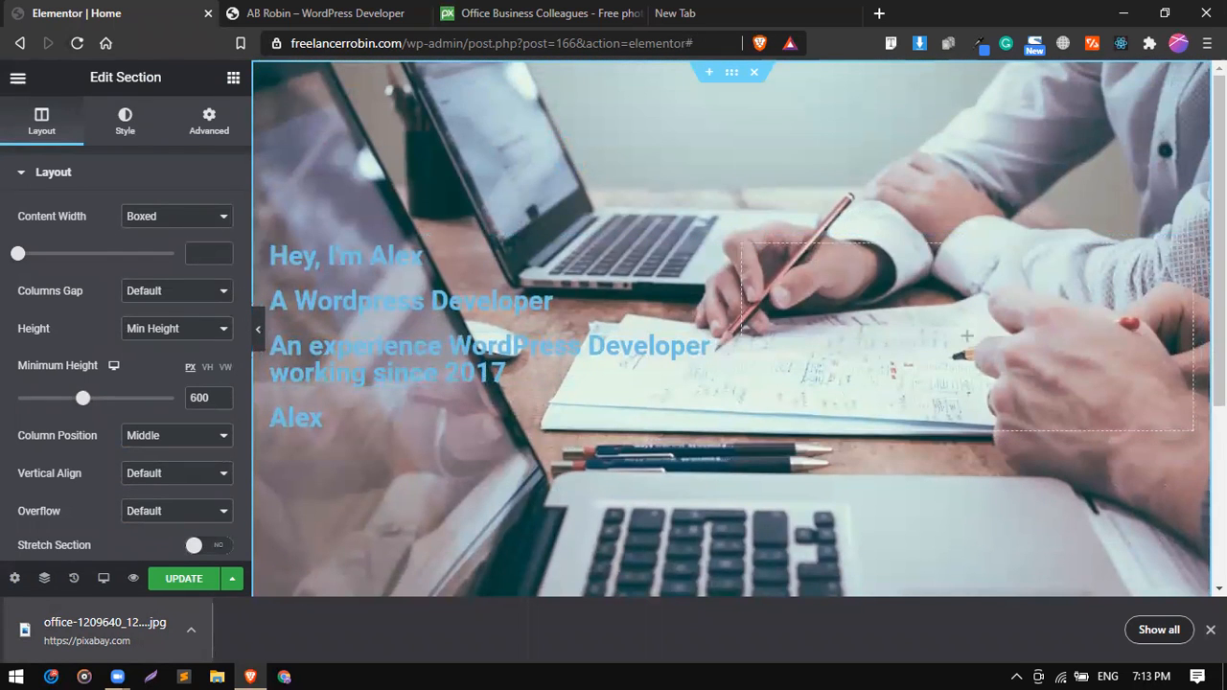
pyautogui.click(1210, 629)
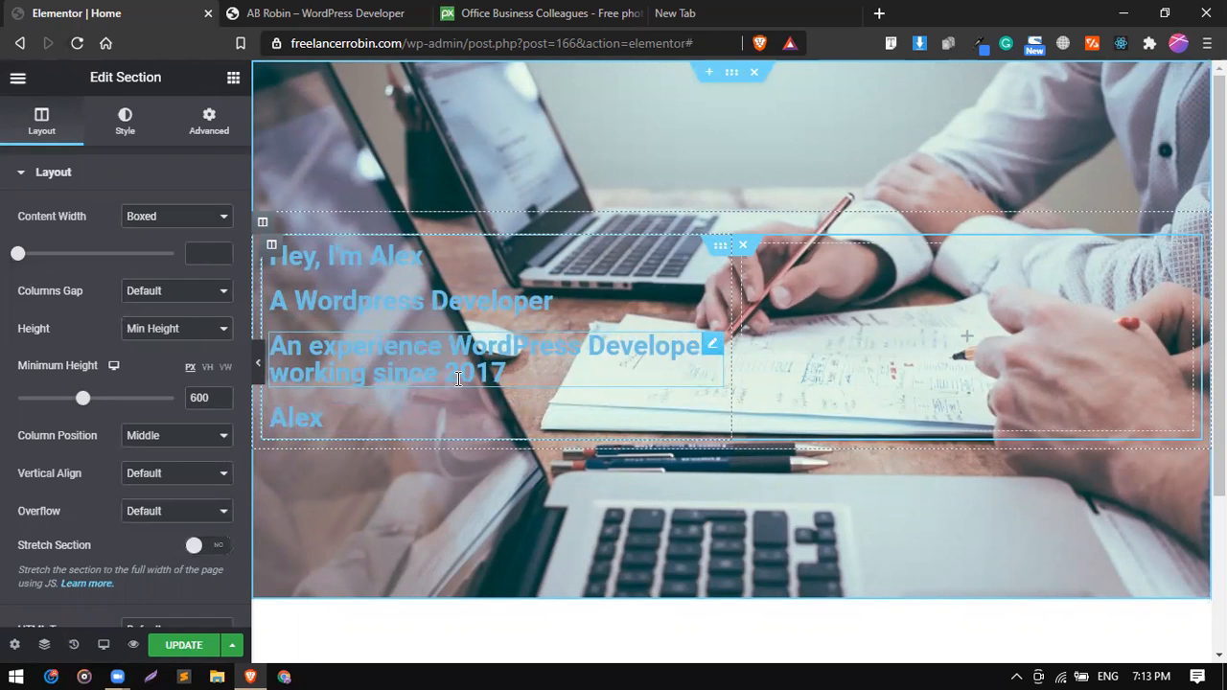
# Give the hero section a Classic background overlay in dark red, #890101.
pyautogui.click(93, 171)
pyautogui.moveTo(109, 148); pyautogui.dragTo(132, 132)
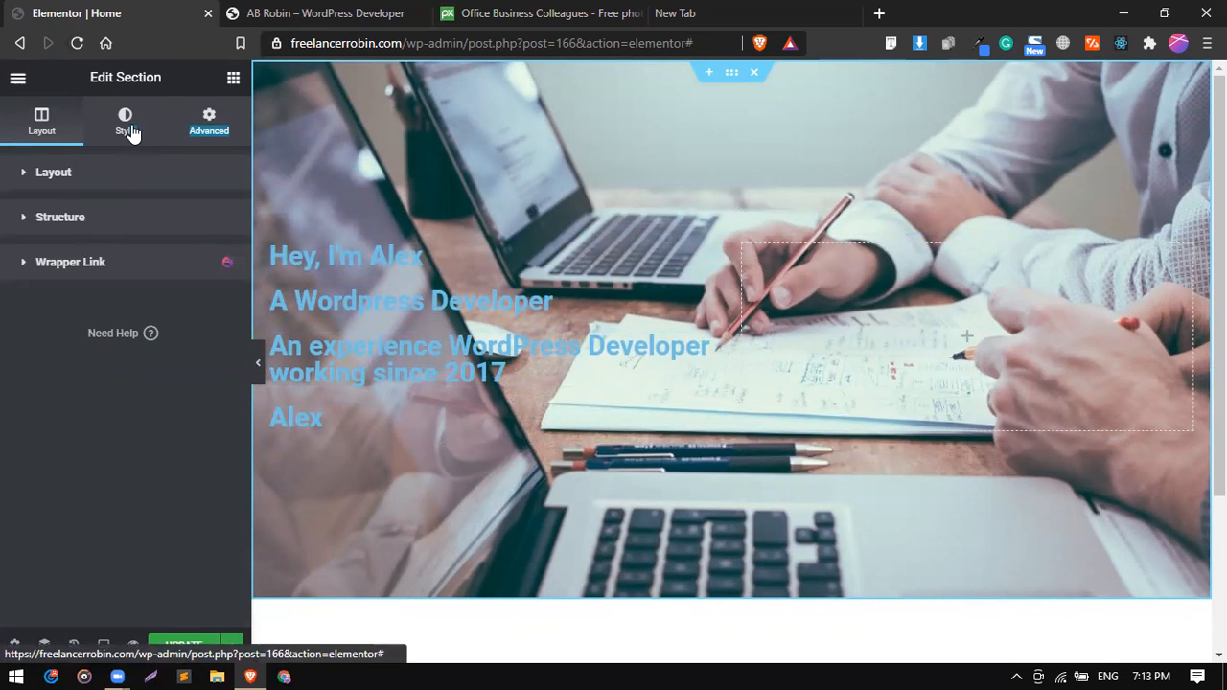
pyautogui.click(130, 129)
pyautogui.click(102, 169)
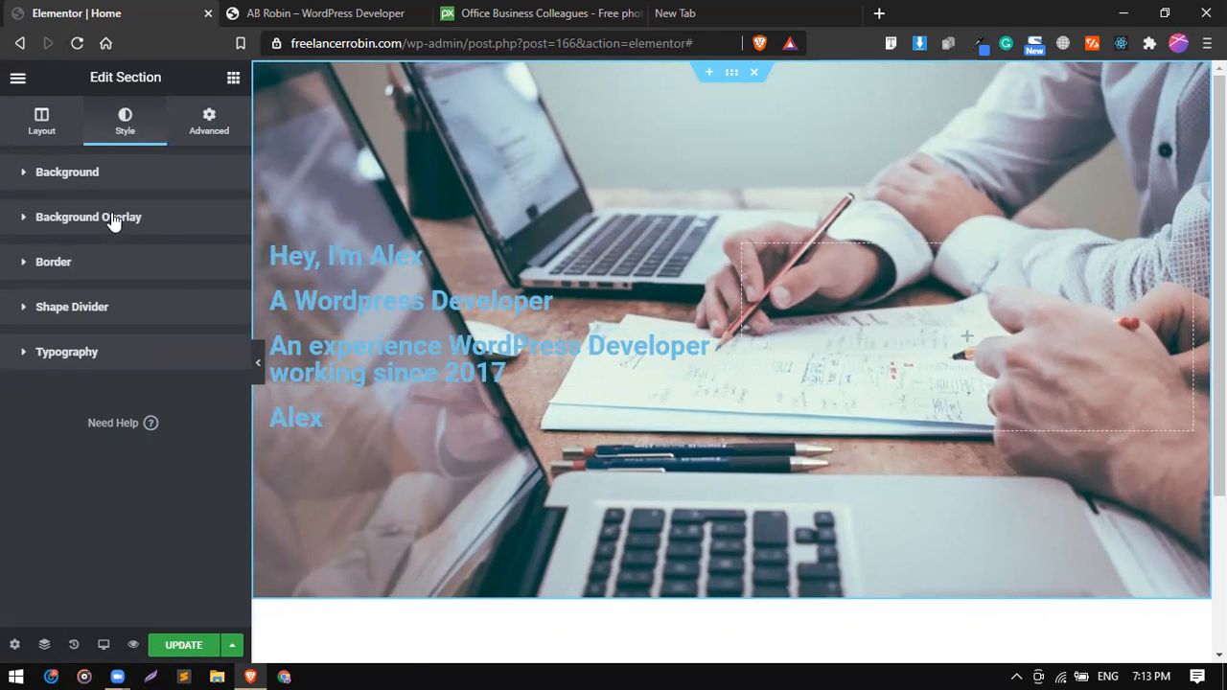
pyautogui.click(113, 219)
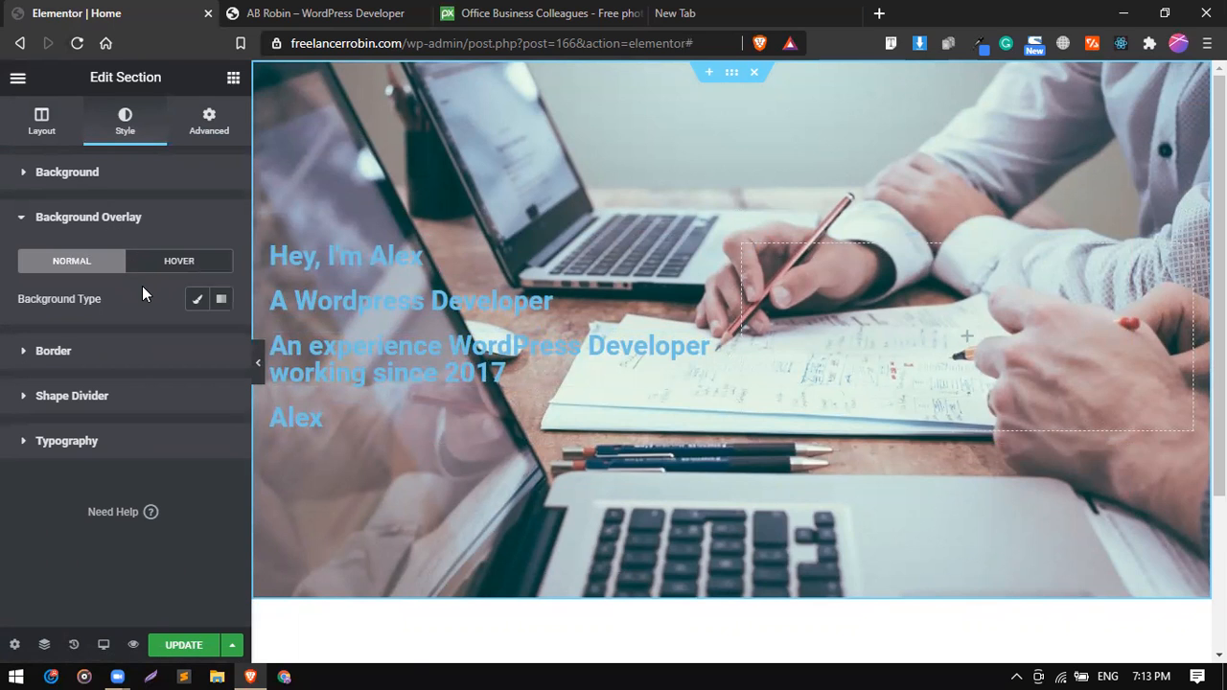
pyautogui.click(195, 301)
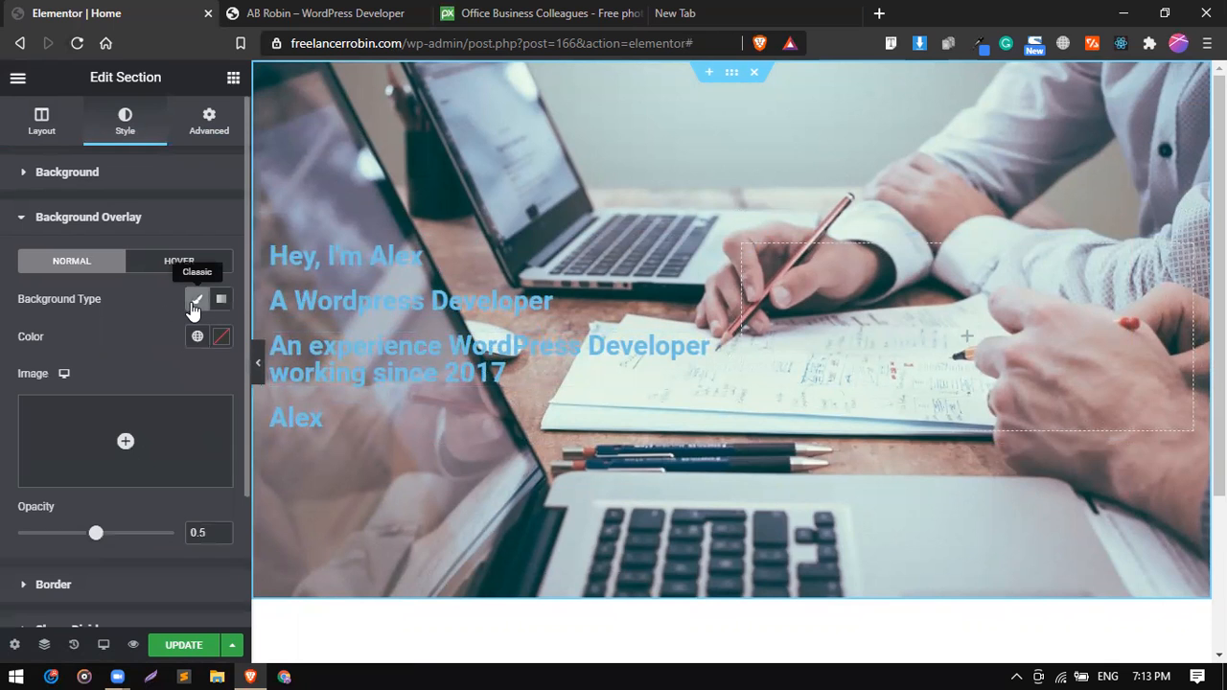
pyautogui.click(221, 338)
pyautogui.moveTo(307, 450); pyautogui.dragTo(330, 472)
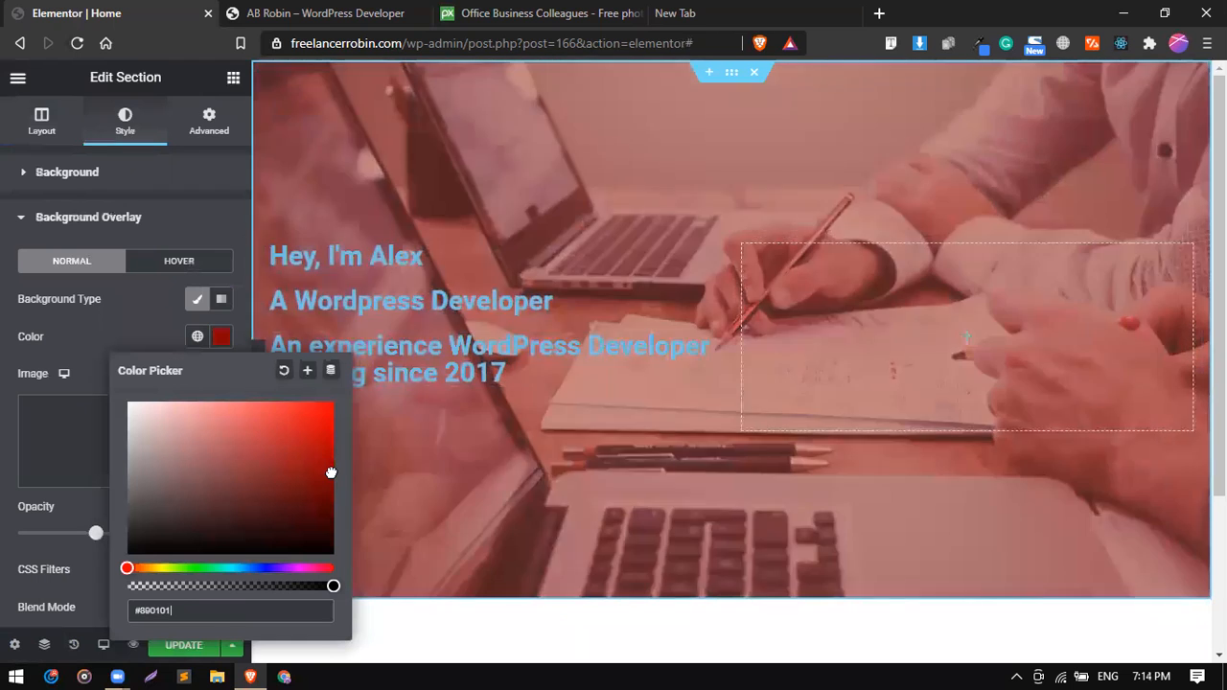
pyautogui.click(167, 321)
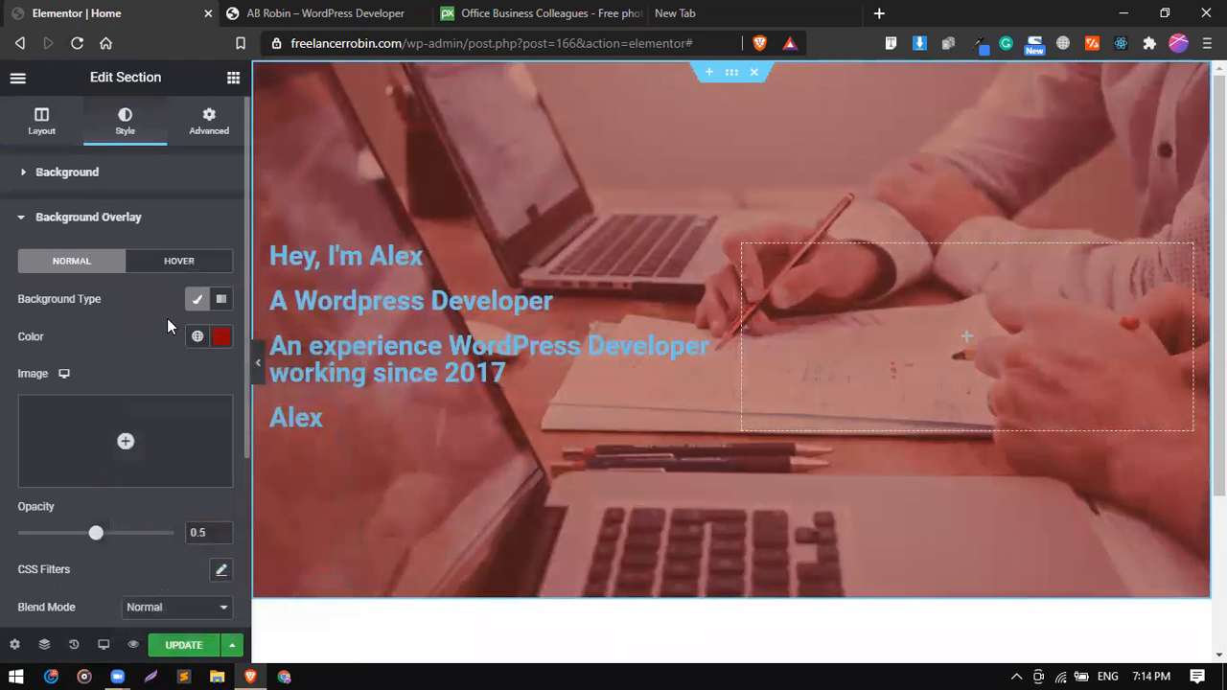
# Change the hero section's background overlay to a gradient and assign the Primary global color, #6EC1E4, as its first color.
pyautogui.click(221, 303)
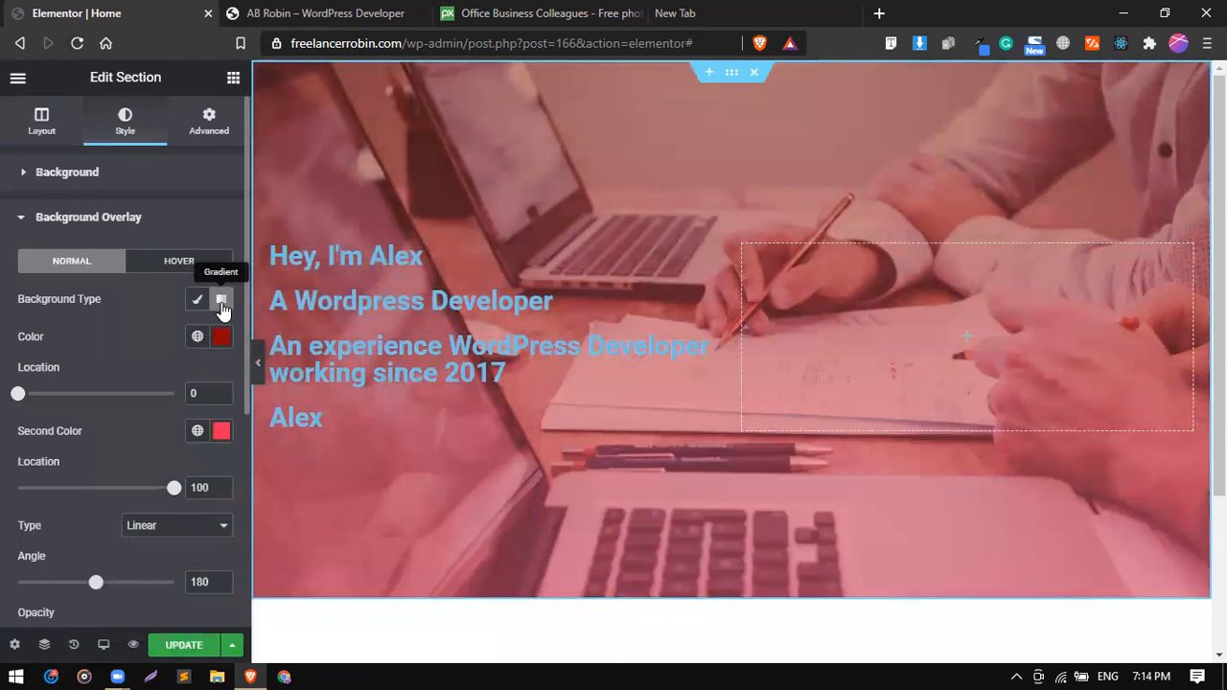
pyautogui.click(200, 337)
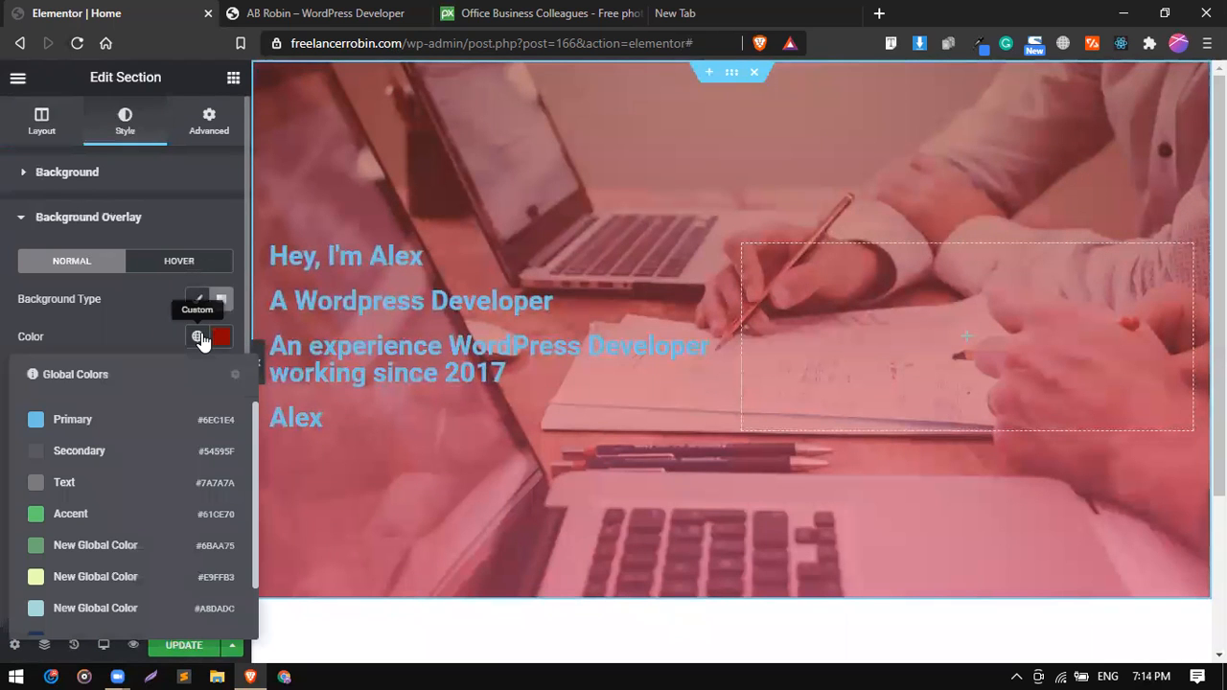
pyautogui.click(167, 419)
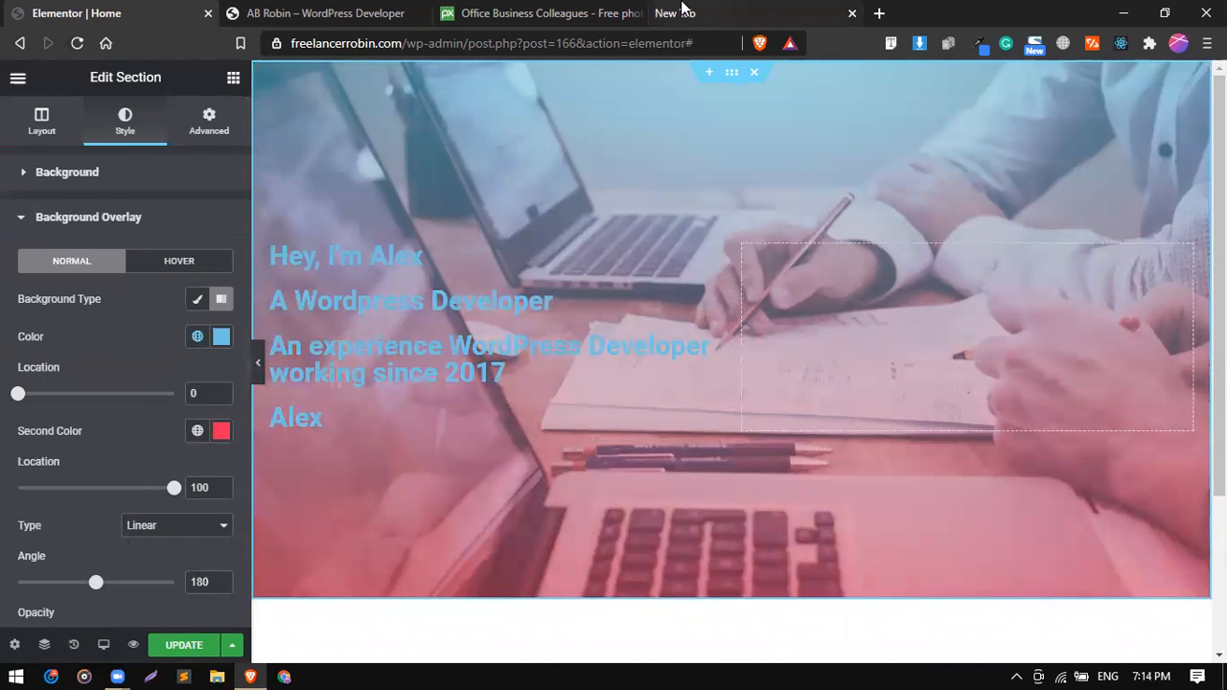
# Search the web for "color platte" in the empty browser tab.
pyautogui.click(681, 9)
pyautogui.click(485, 42)
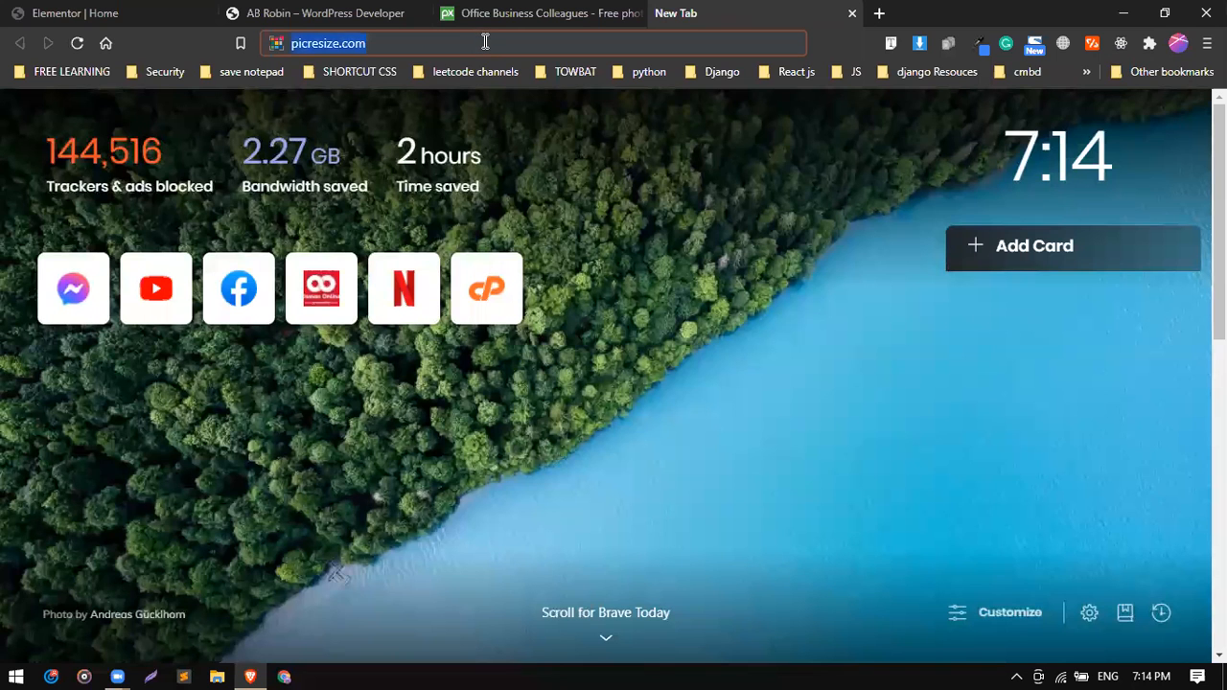
pyautogui.write('olor')
pyautogui.press('BackSpace')
pyautogui.press('BackSpace')
pyautogui.press('BackSpace')
pyautogui.press('BackSpace')
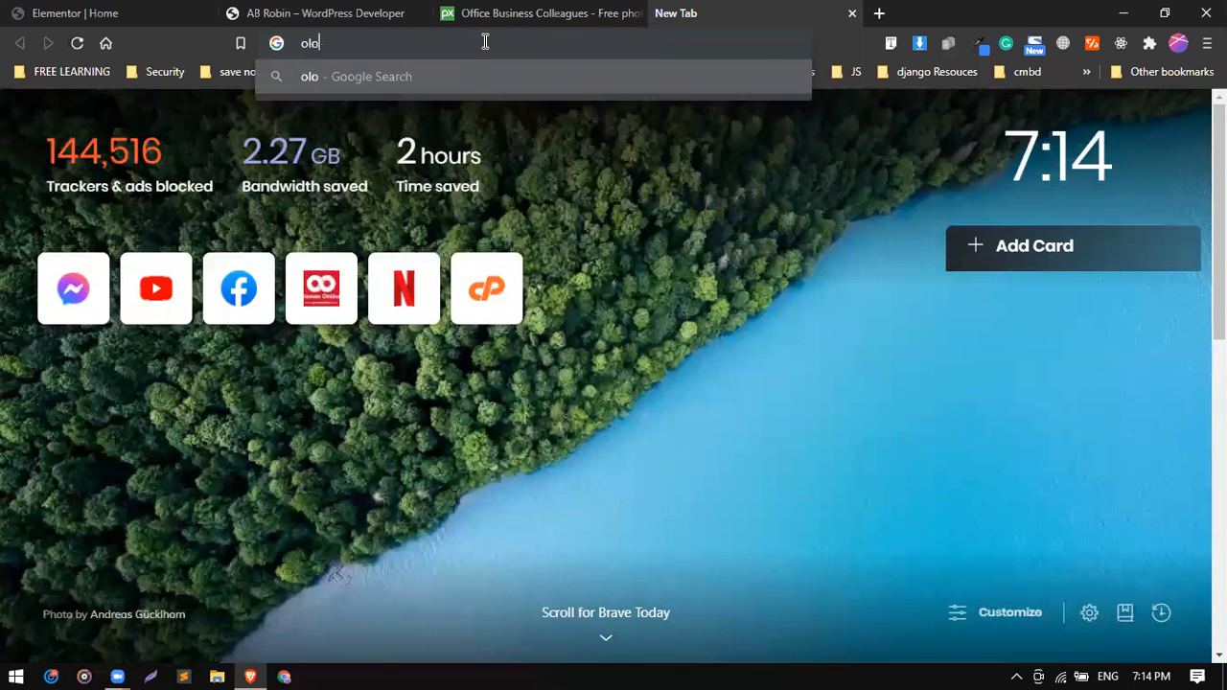
pyautogui.write('color p')
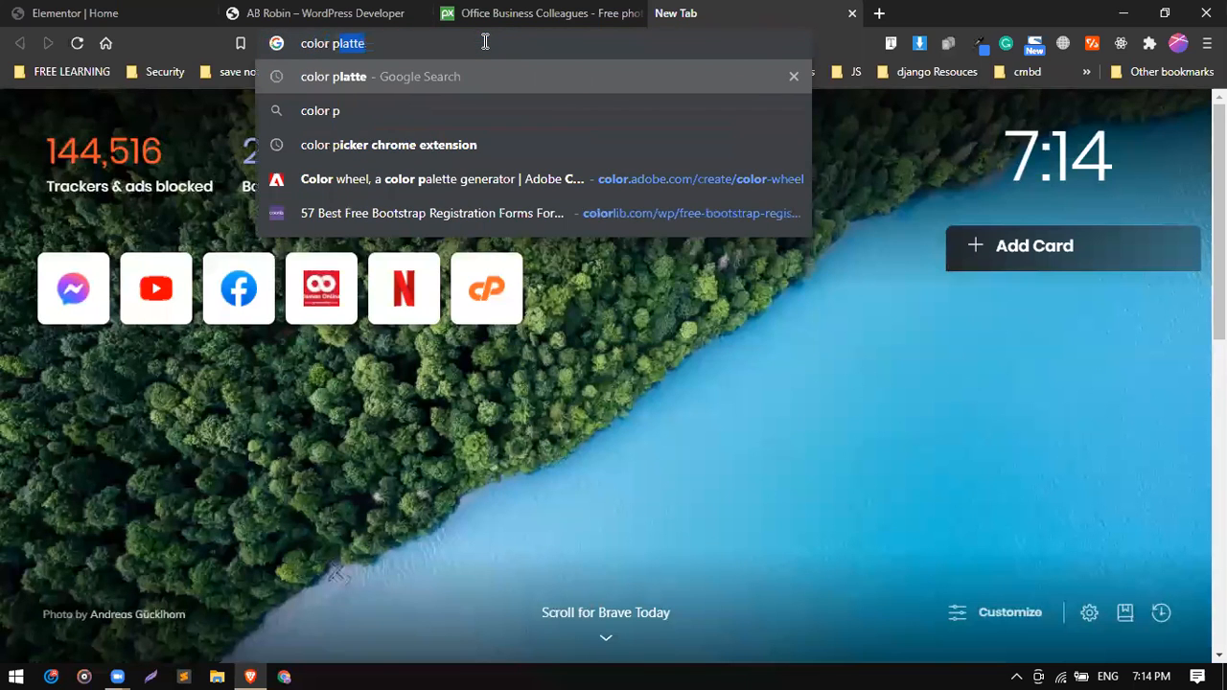
pyautogui.press('Return')
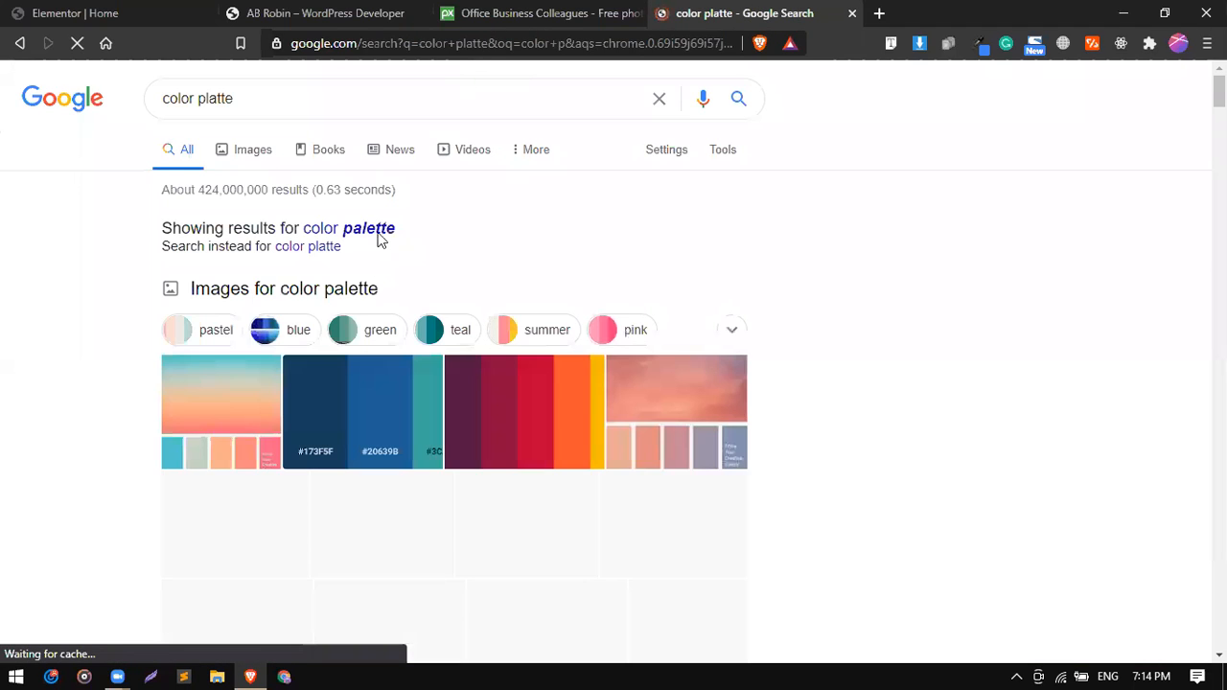
# Open the Coolors color scheme generator site from the search results and dismiss its welcome message.
pyautogui.scroll(-3, 342, 336)
pyautogui.scroll(-2, 343, 337)
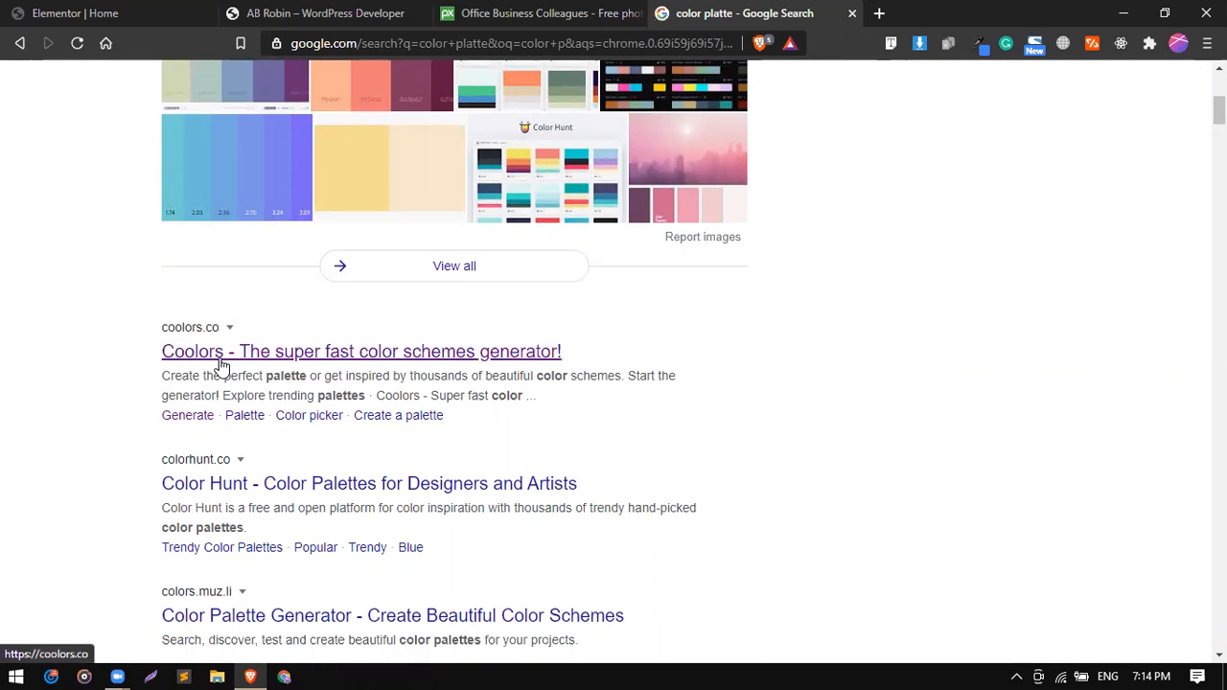
pyautogui.hotkey('ctrl', '+')
pyautogui.hotkey('ctrl', '+')
pyautogui.hotkey('ctrl', '+')
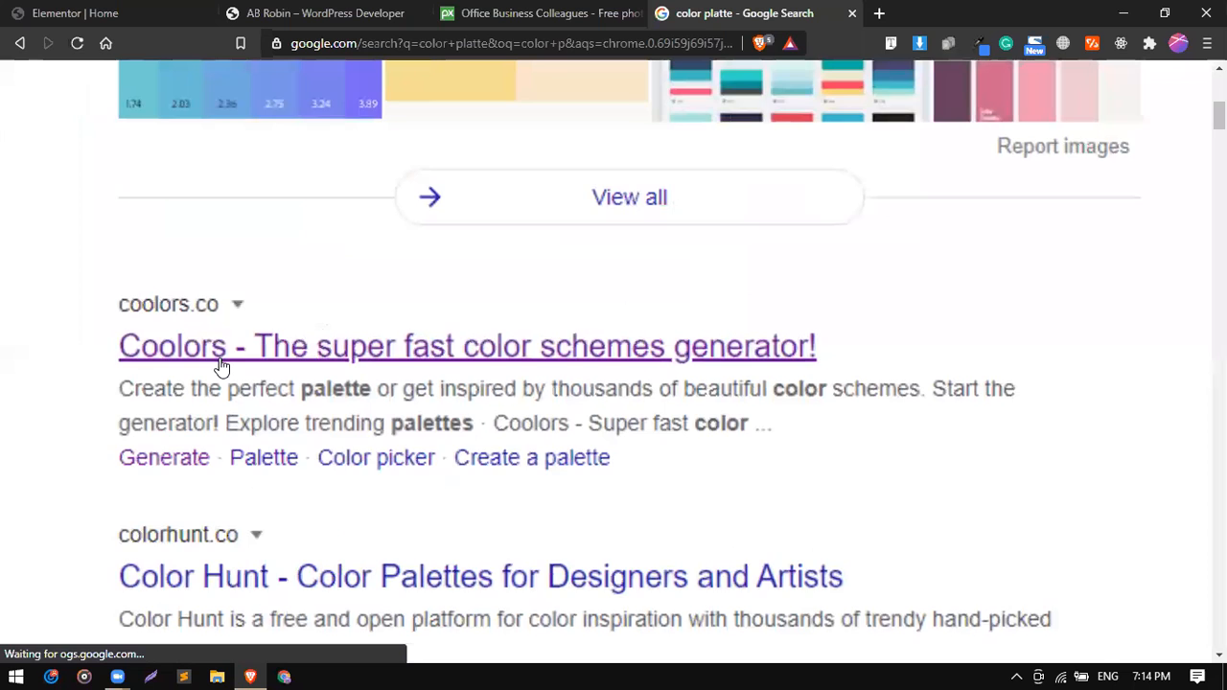
pyautogui.click(220, 365)
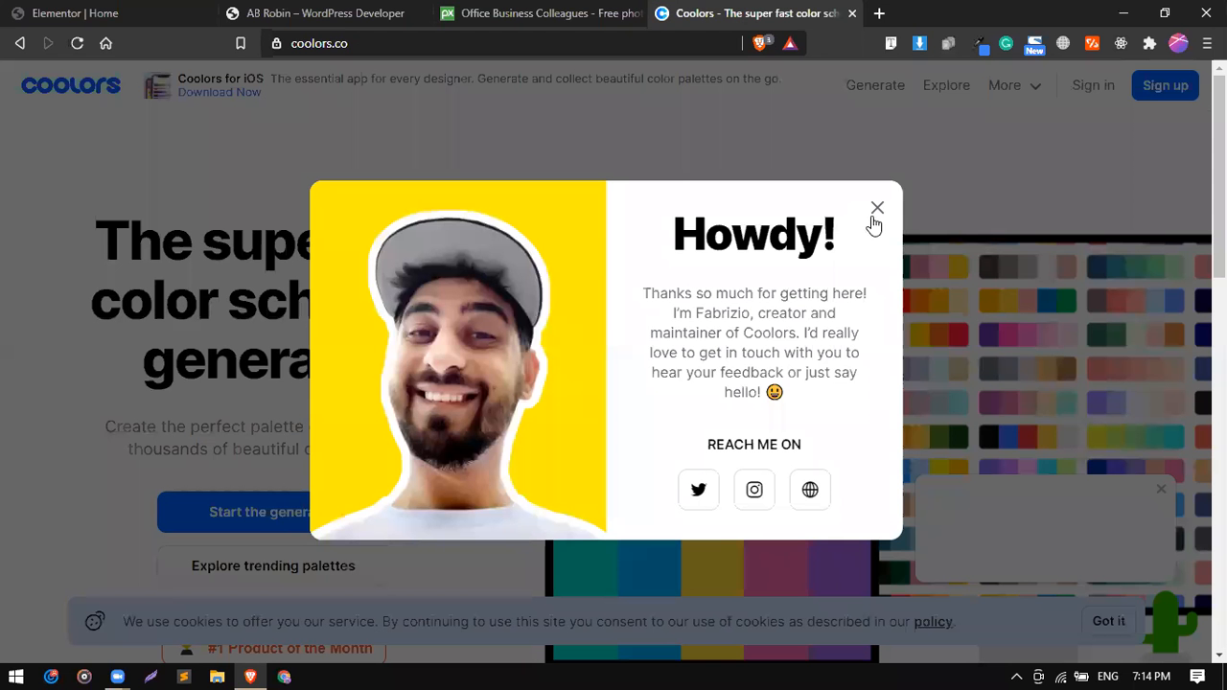
pyautogui.click(877, 209)
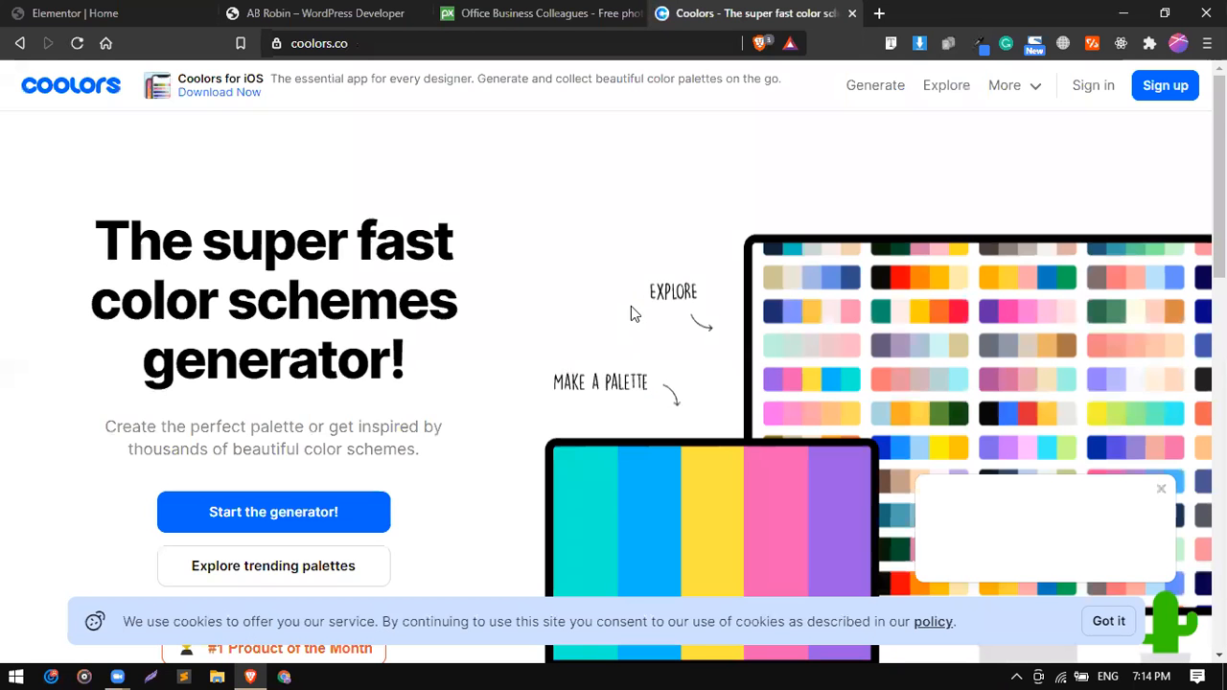
# Start the Coolors palette generator and show its list of trending palettes to explore.
pyautogui.scroll(-2, 632, 315)
pyautogui.scroll(2, 631, 305)
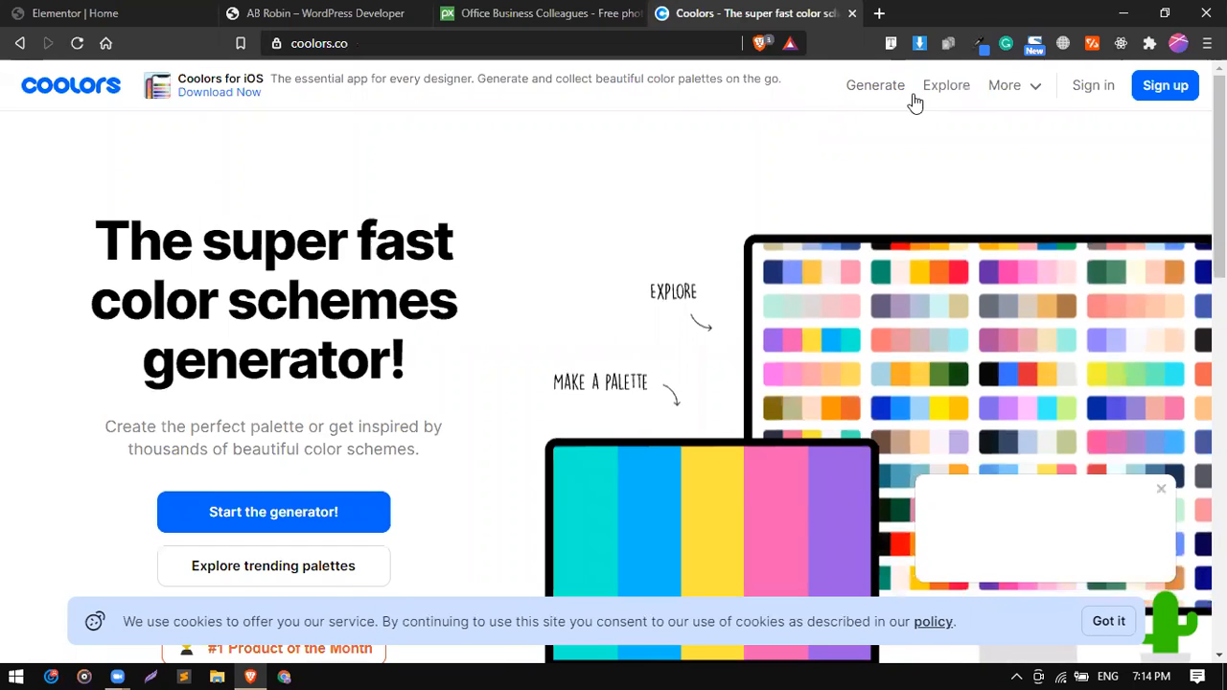
pyautogui.click(294, 517)
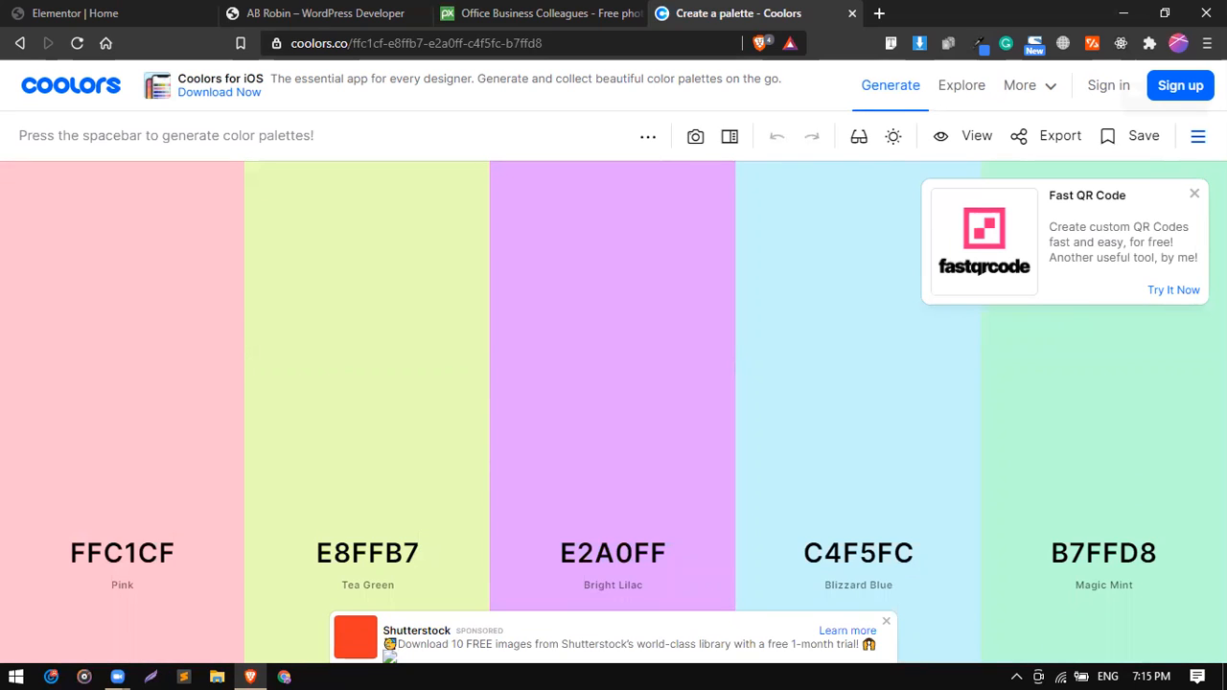
pyautogui.click(1197, 135)
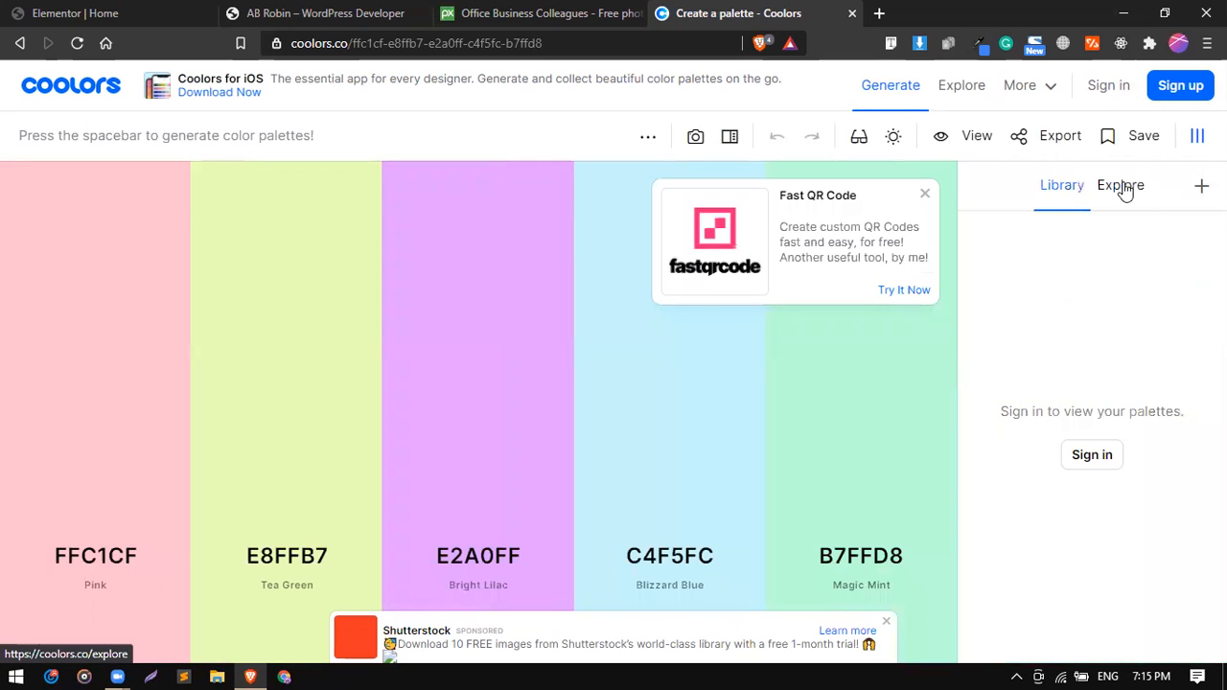
pyautogui.click(1123, 187)
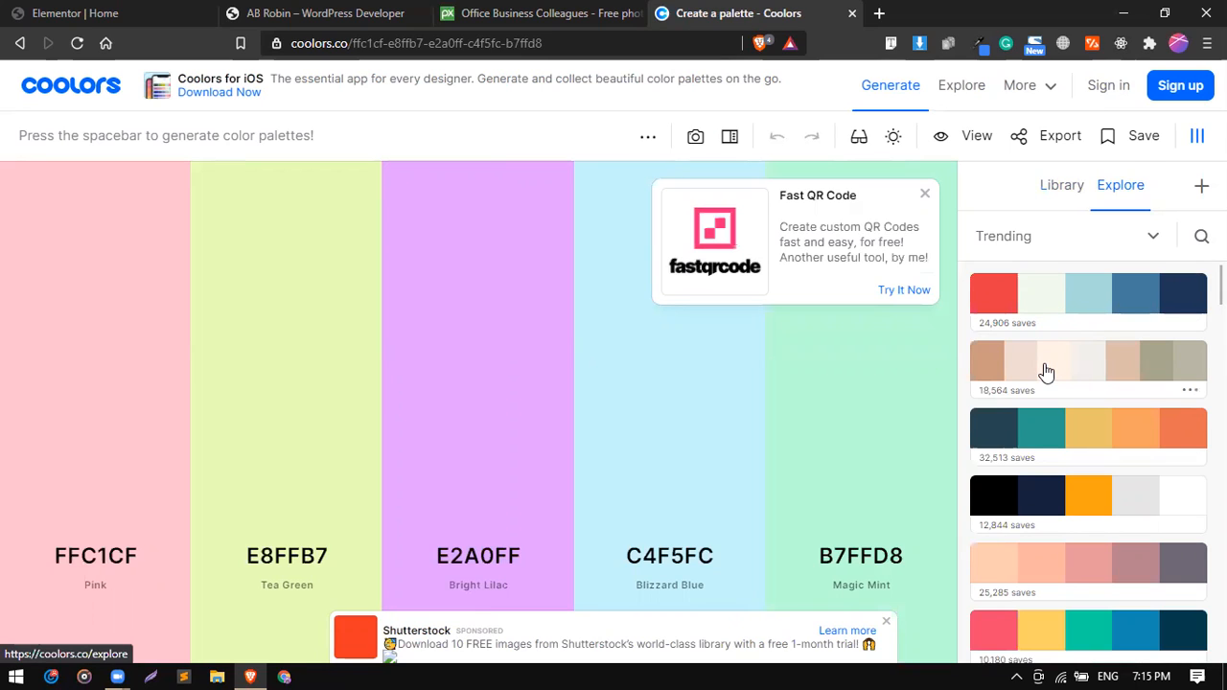
# Browse the trending palettes and load the first one, made of E63946, F1FAEE, A8DADC, 457B9D and 1D3557.
pyautogui.scroll(-1, 1045, 372)
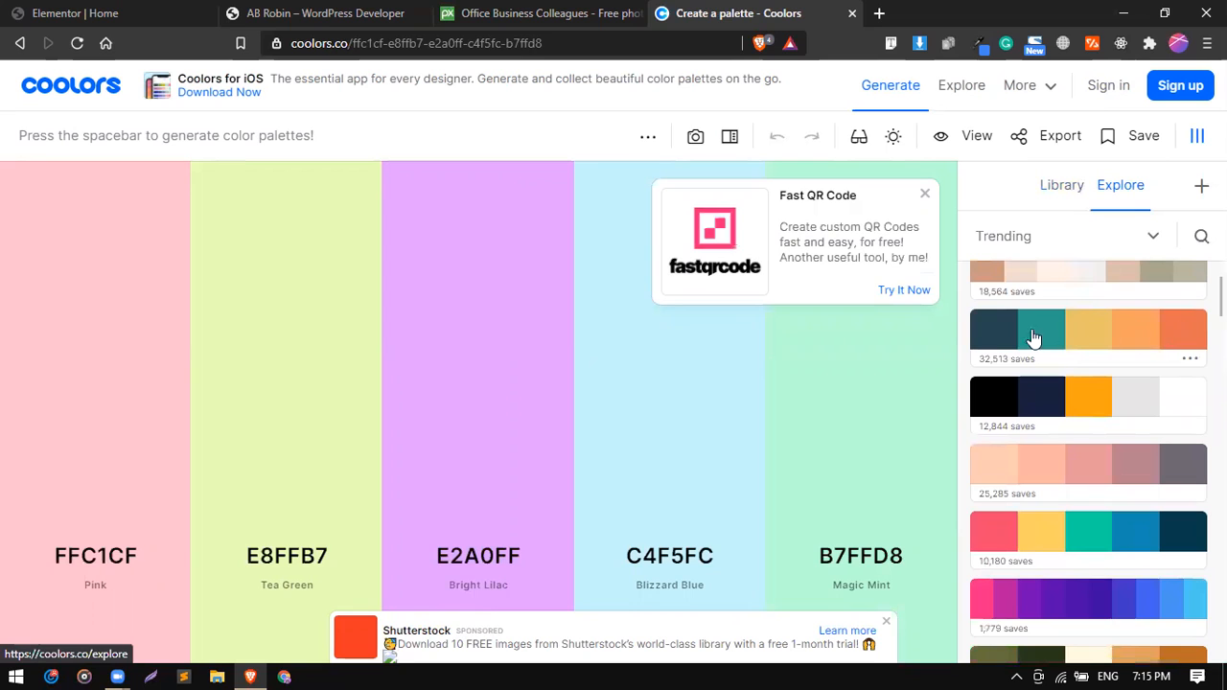
pyautogui.scroll(-2, 1095, 384)
pyautogui.scroll(-2, 1094, 384)
pyautogui.scroll(-2, 1100, 509)
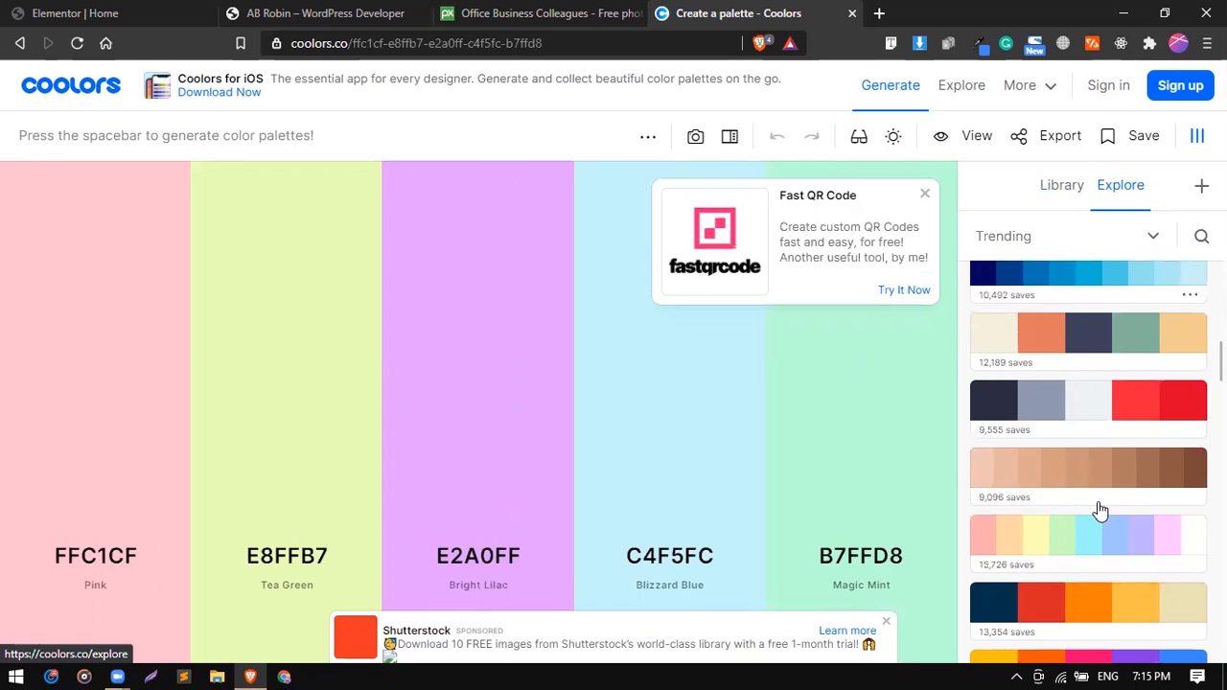
pyautogui.scroll(-2, 1100, 510)
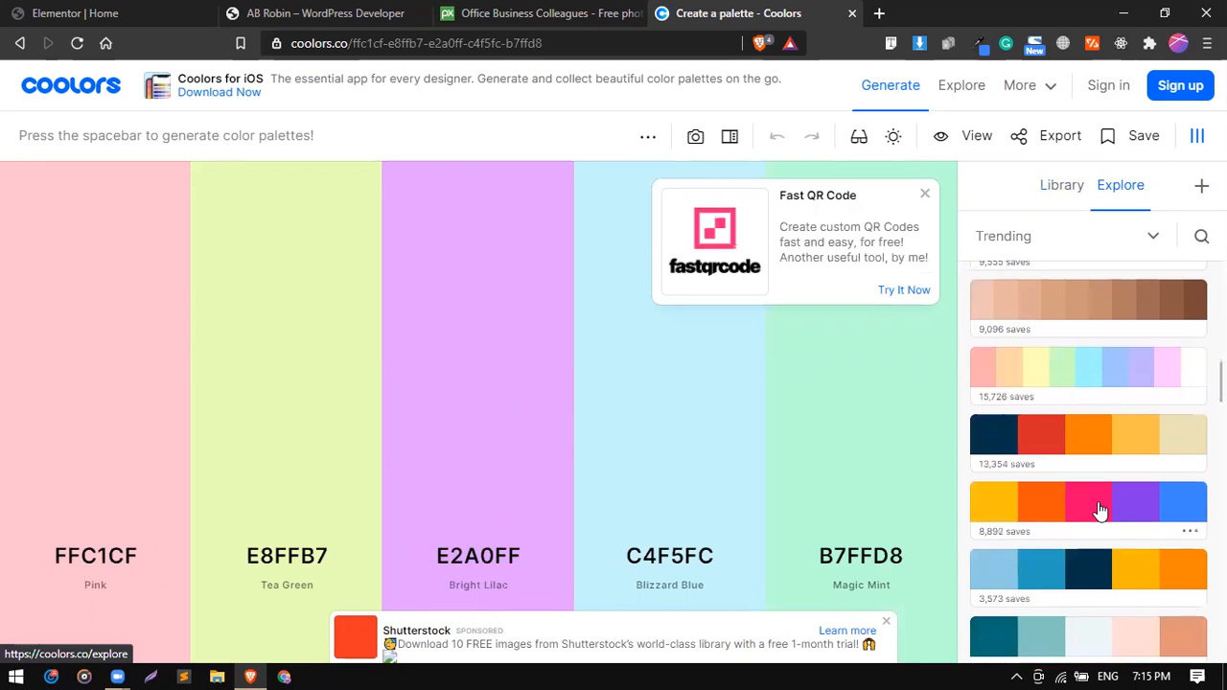
pyautogui.scroll(10, 1100, 511)
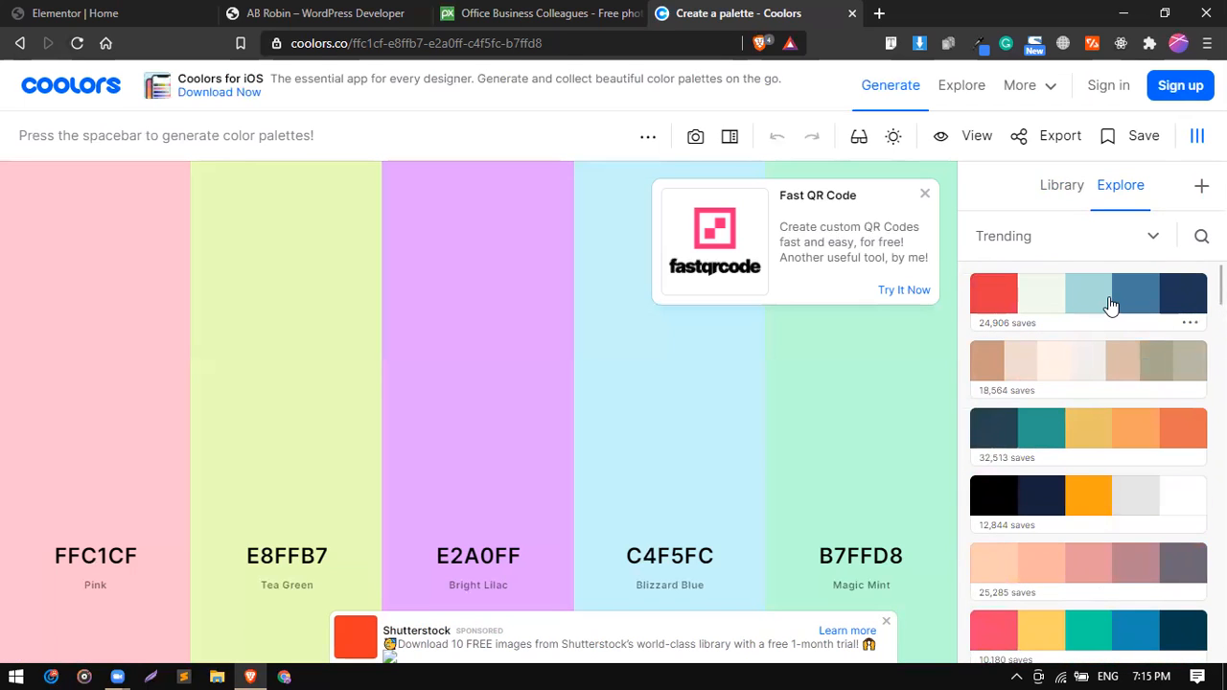
pyautogui.click(1110, 304)
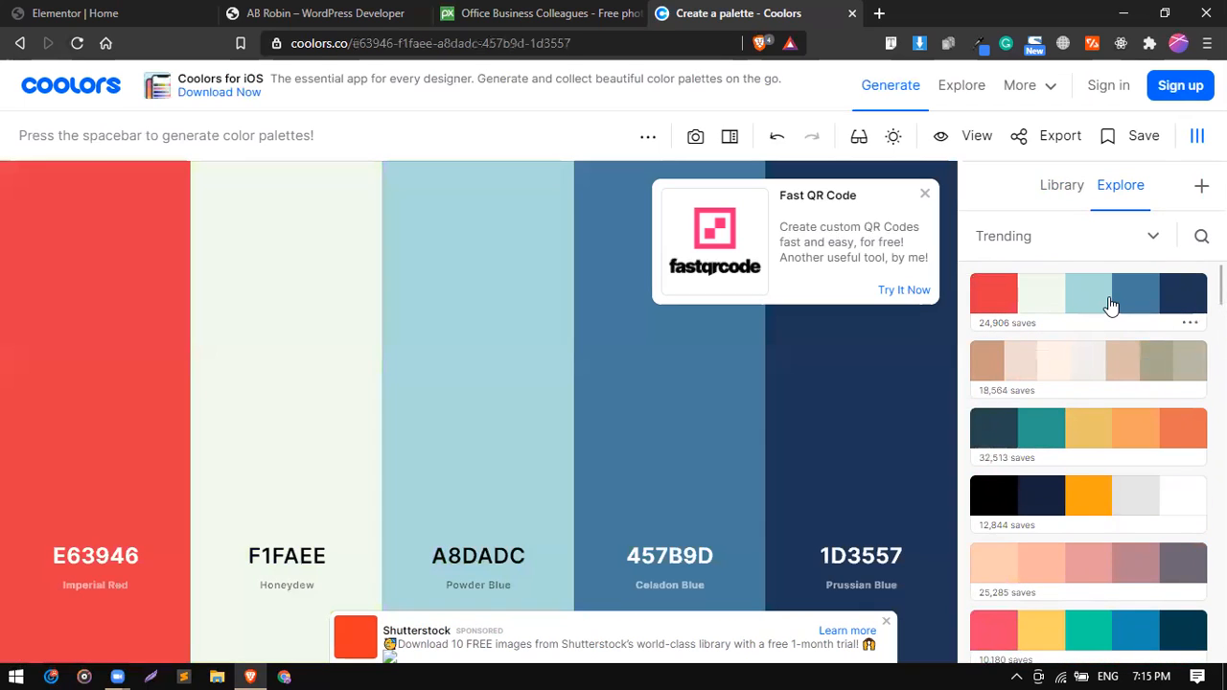
# Dismiss the Fast QR Code promotion and hide the trending palettes list so the loaded palette fills the page.
pyautogui.click(927, 209)
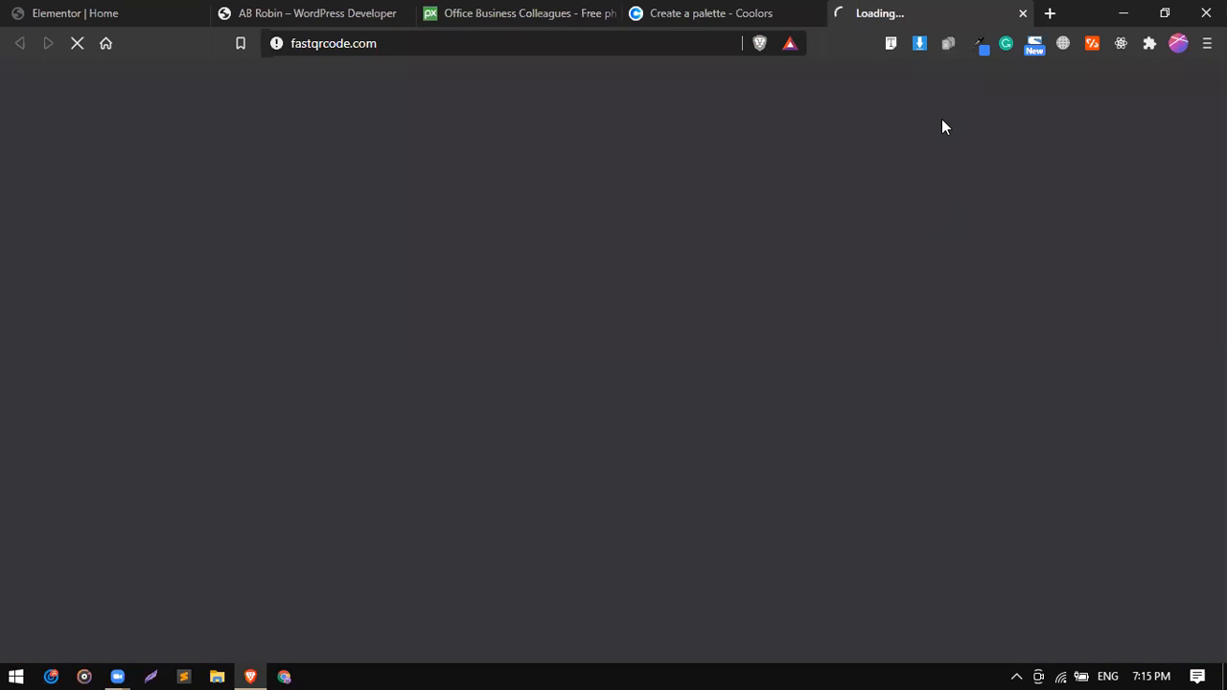
pyautogui.click(1020, 14)
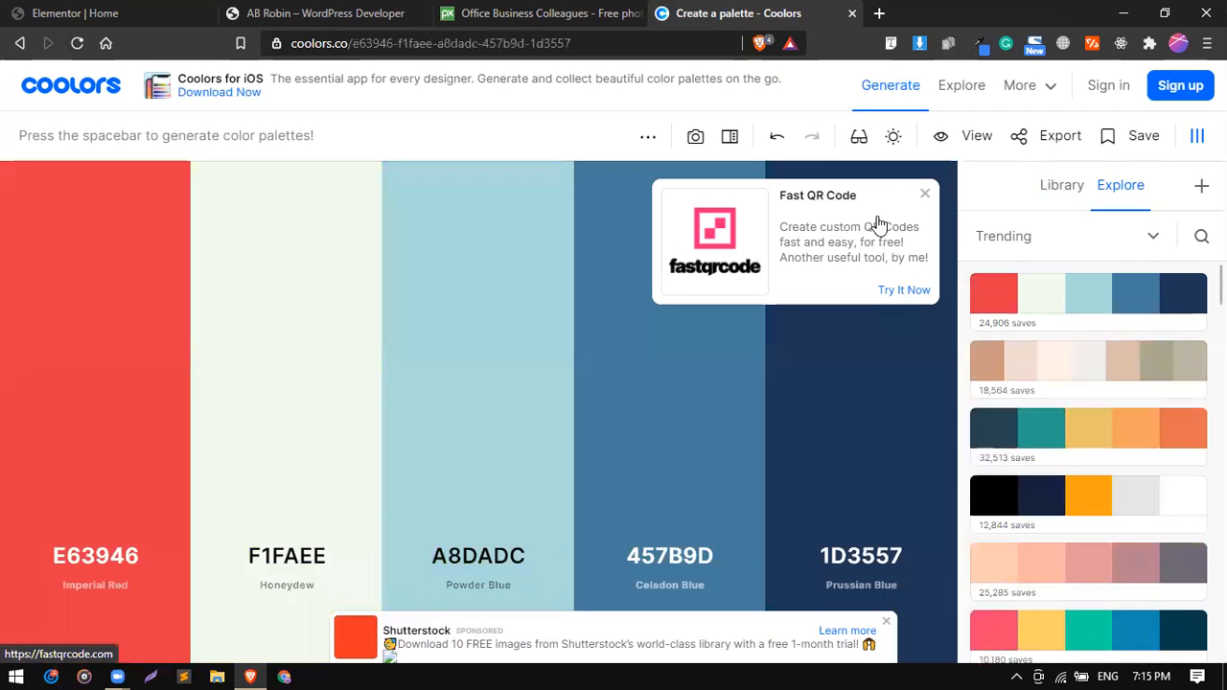
pyautogui.click(926, 196)
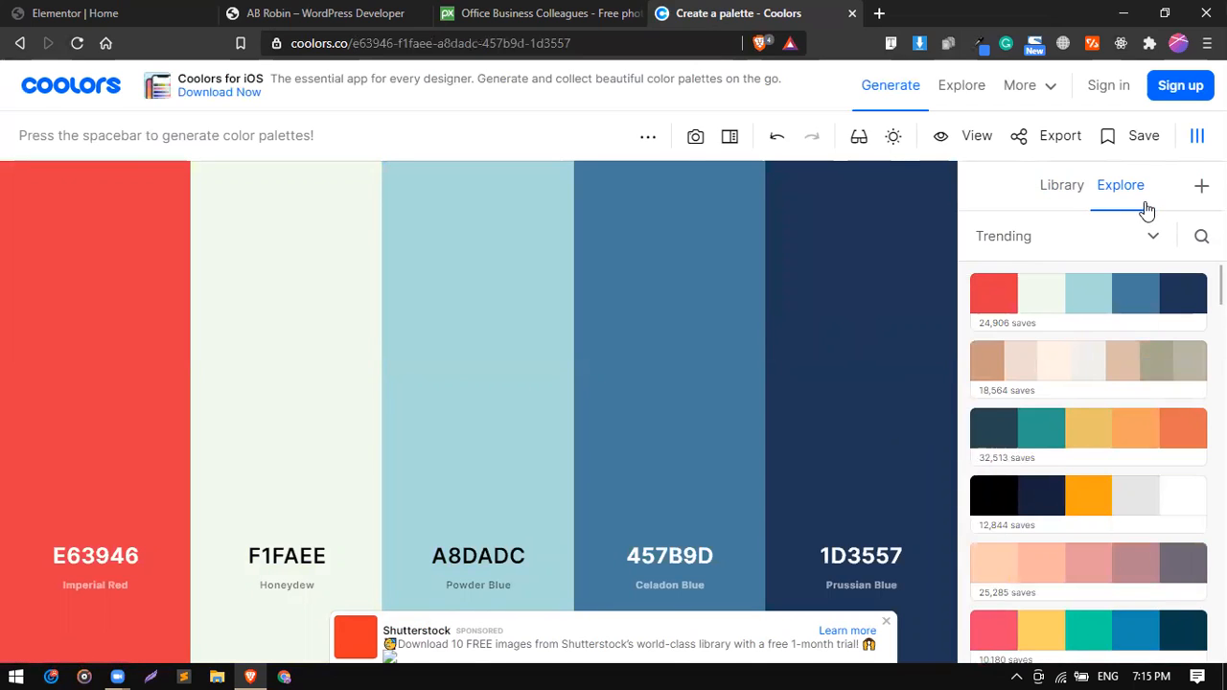
pyautogui.click(1197, 136)
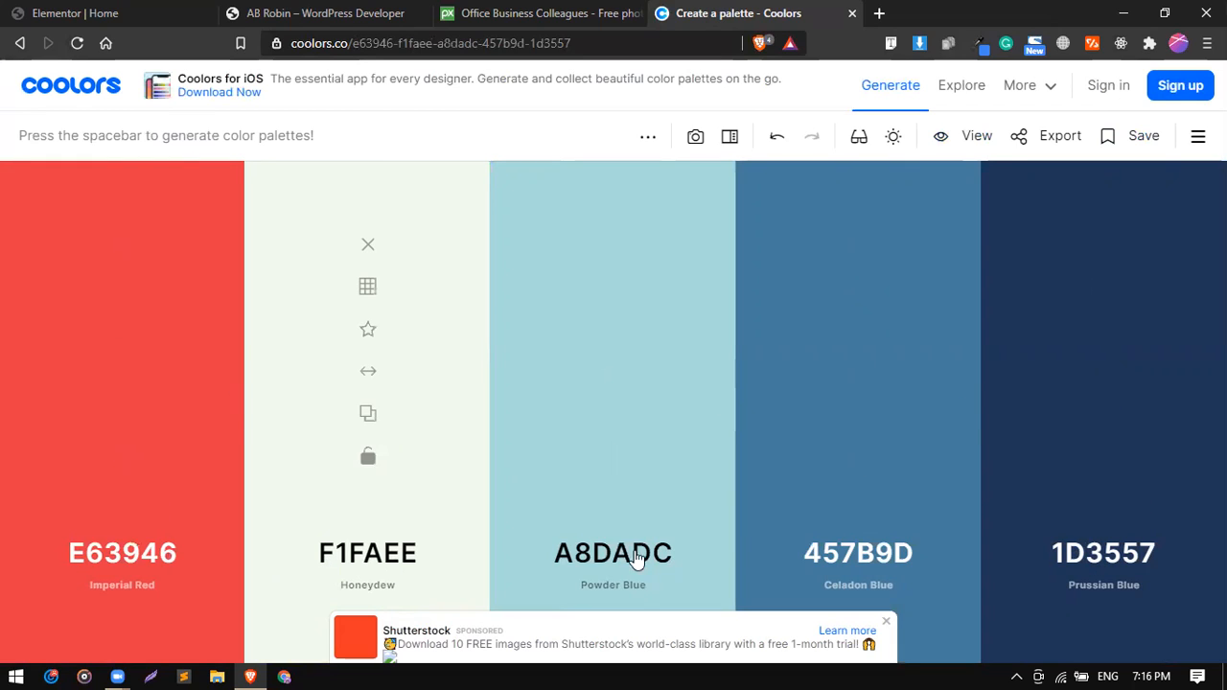
# Copy the hex code 1D3557 of the palette's Prussian Blue color.
pyautogui.click(1093, 566)
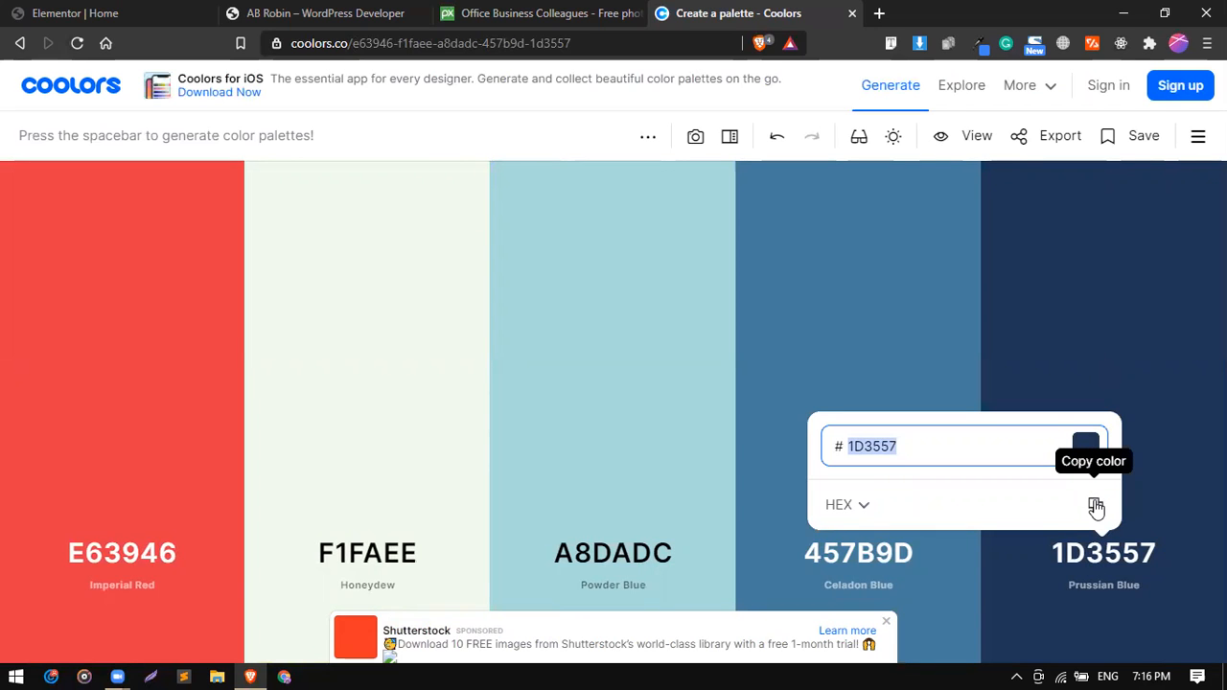
pyautogui.scroll(2, 1097, 506)
pyautogui.click(1096, 507)
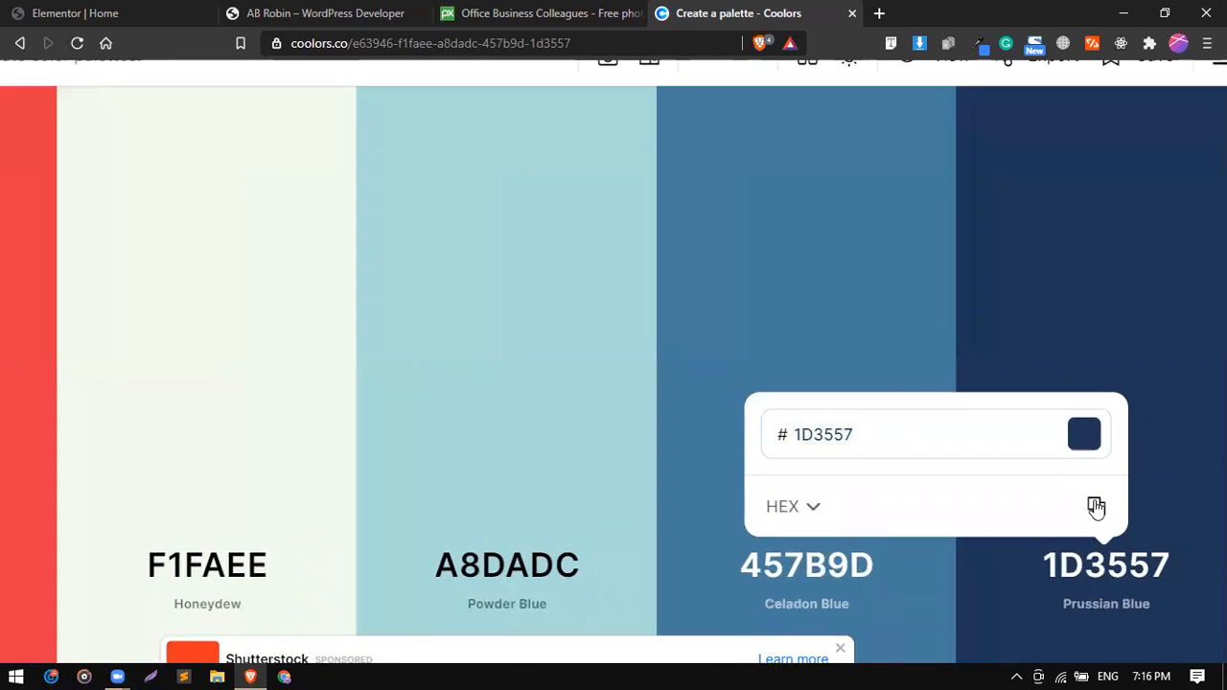
pyautogui.scroll(-2, 1097, 506)
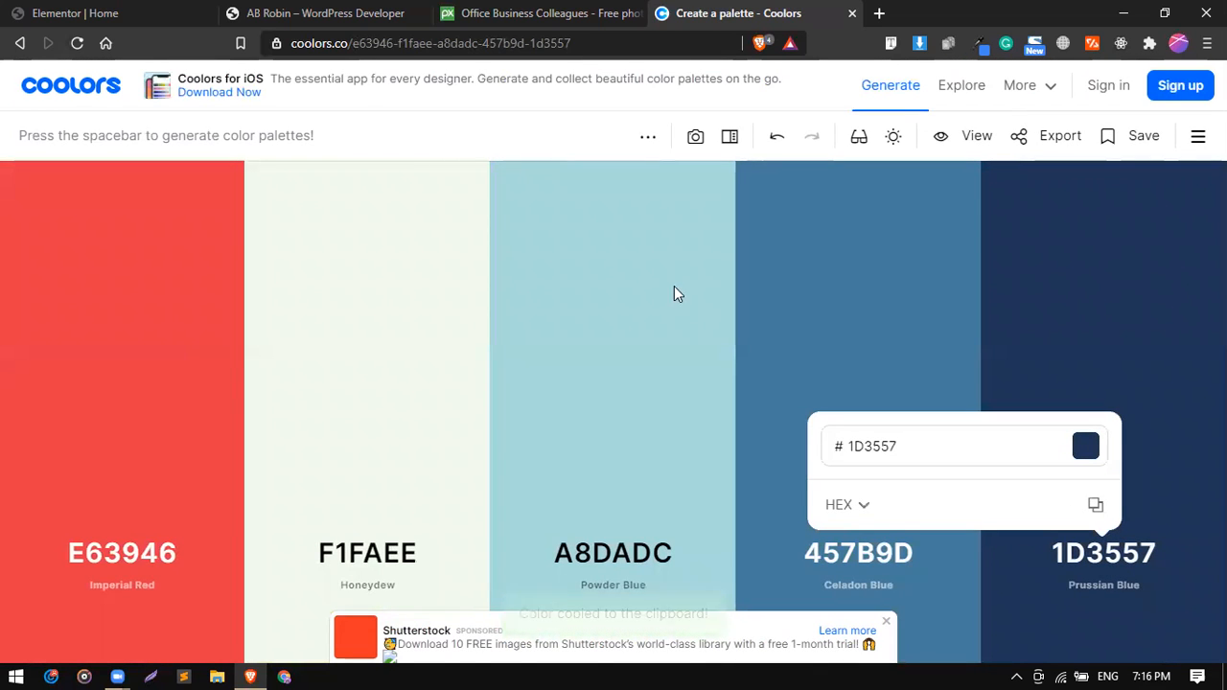
# Back in Elementor, set the overlay gradient's first color to 1d3557 and save it as a new global color.
pyautogui.click(134, 9)
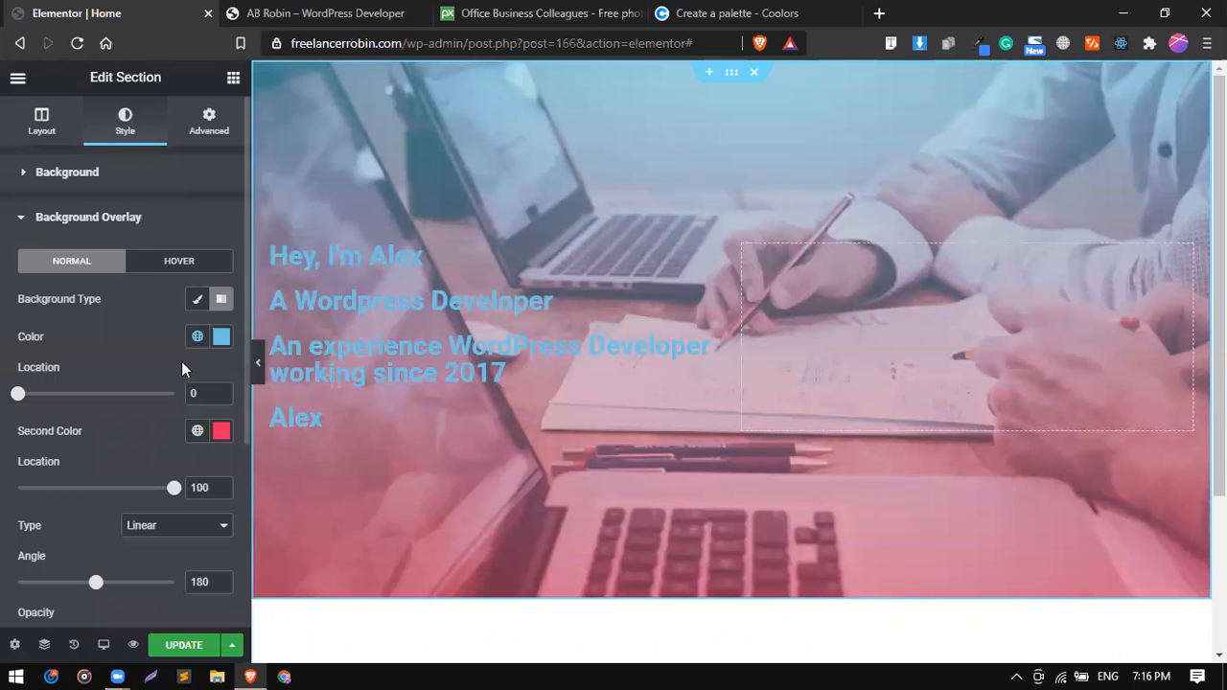
pyautogui.click(197, 341)
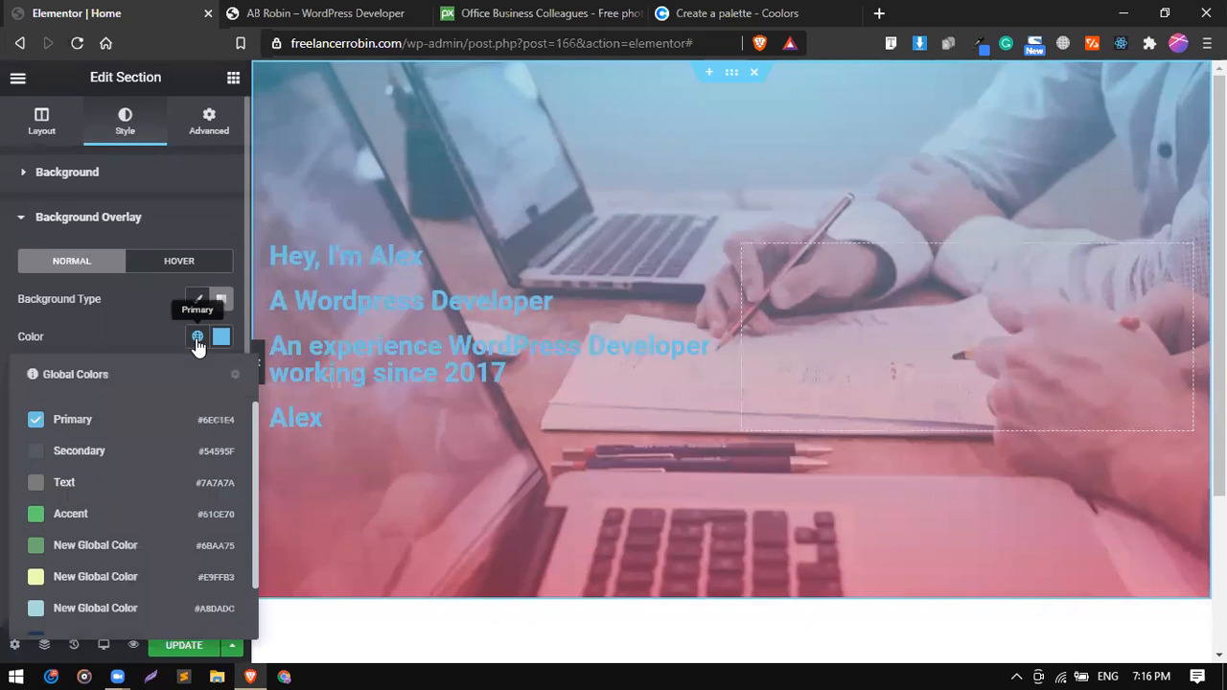
pyautogui.click(218, 339)
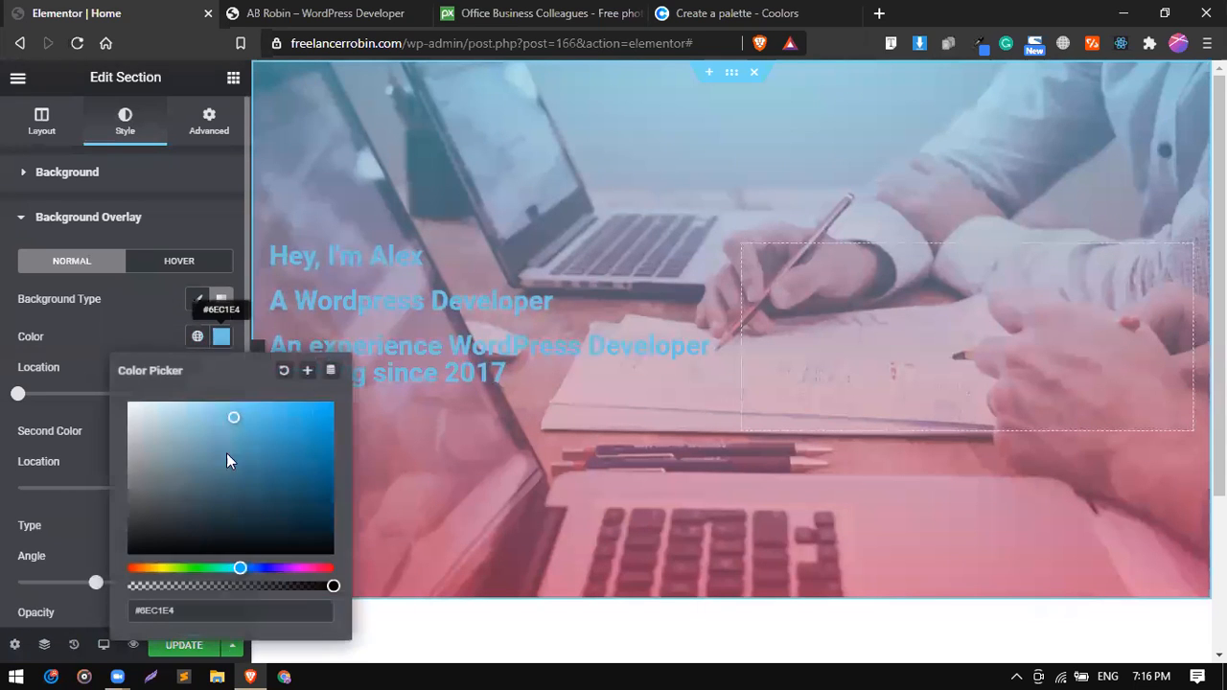
pyautogui.click(221, 612)
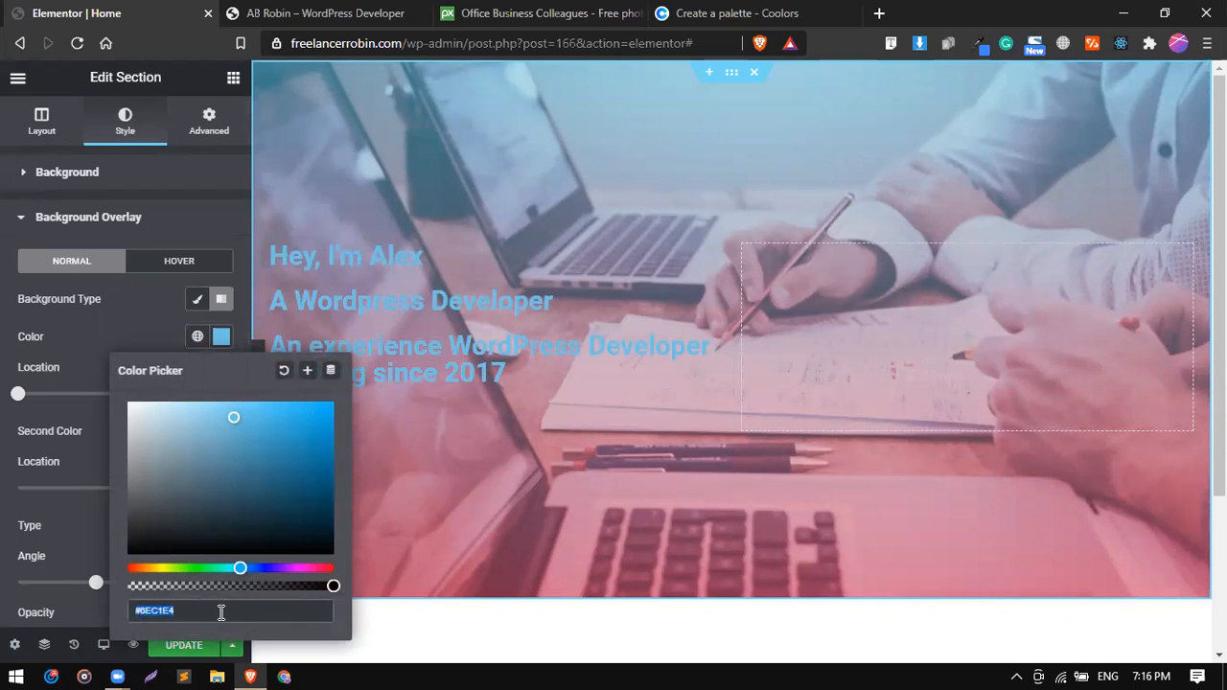
pyautogui.hotkey('ctrl', 'v')
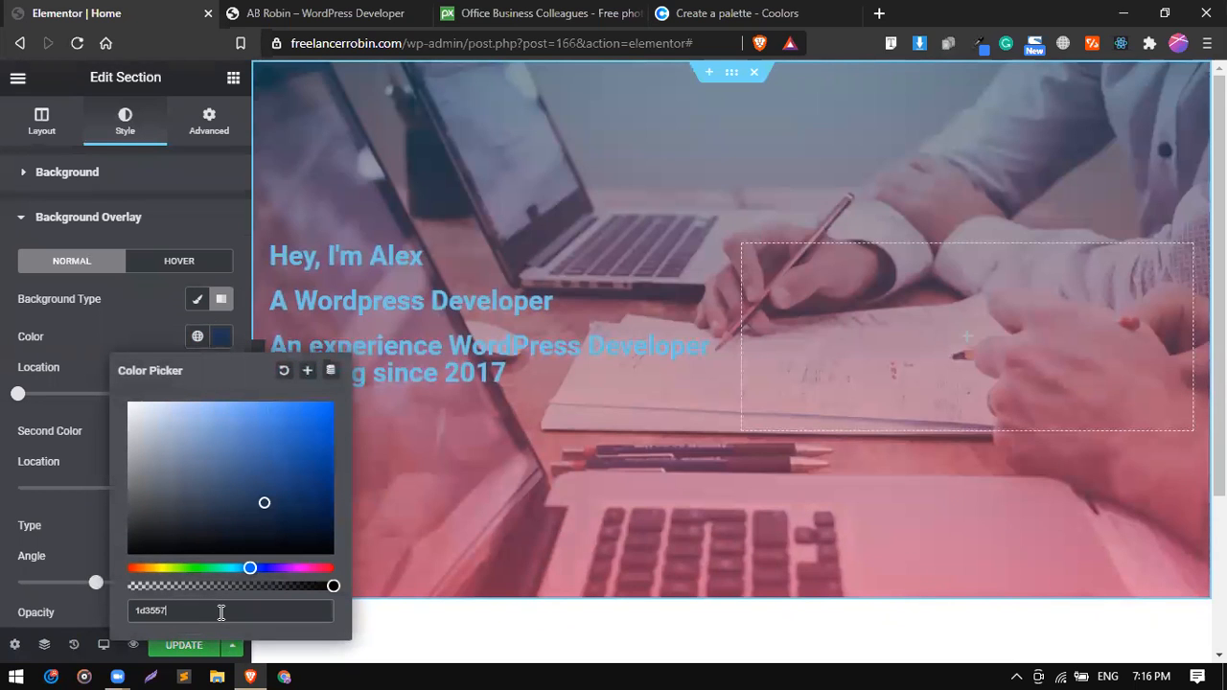
pyautogui.click(308, 372)
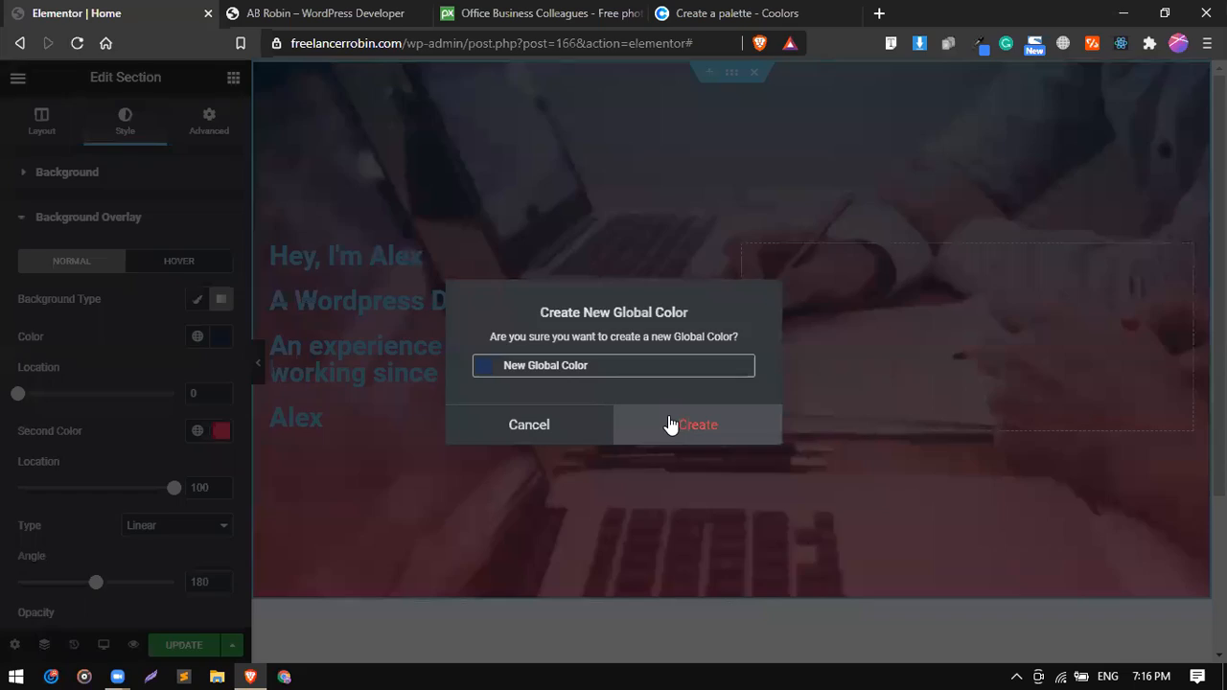
pyautogui.click(671, 425)
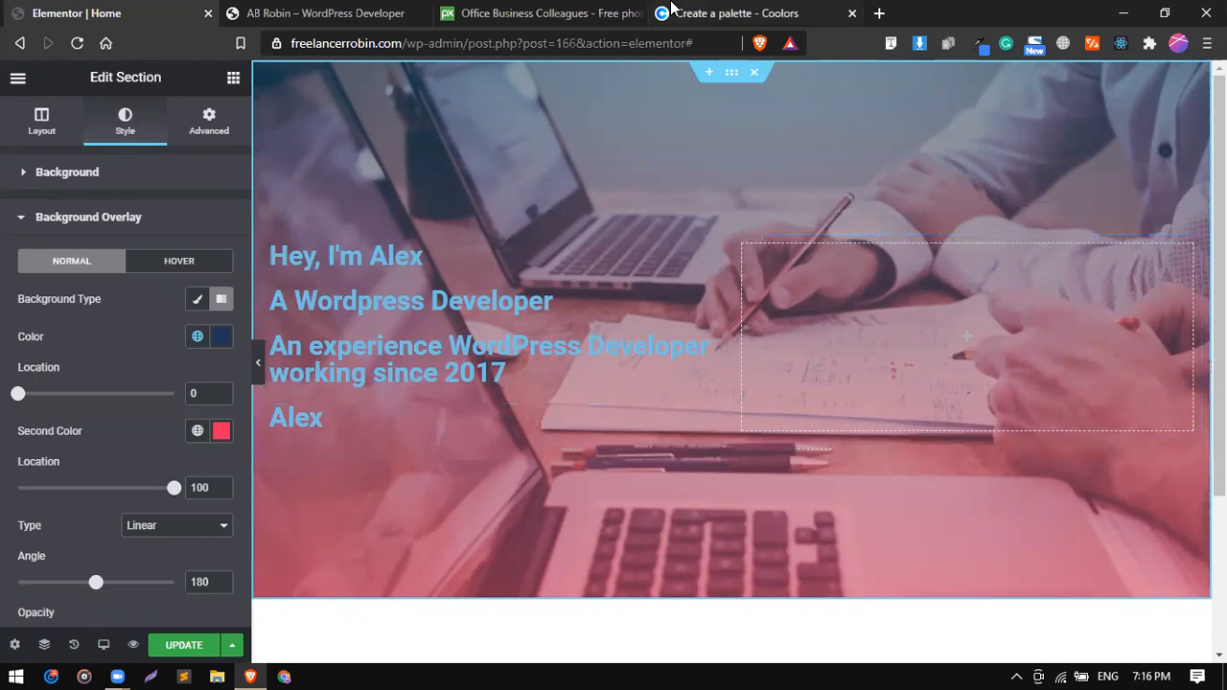
# Switch to Coolors and copy the hex code 457B9D of the palette's Celadon Blue color.
pyautogui.click(672, 11)
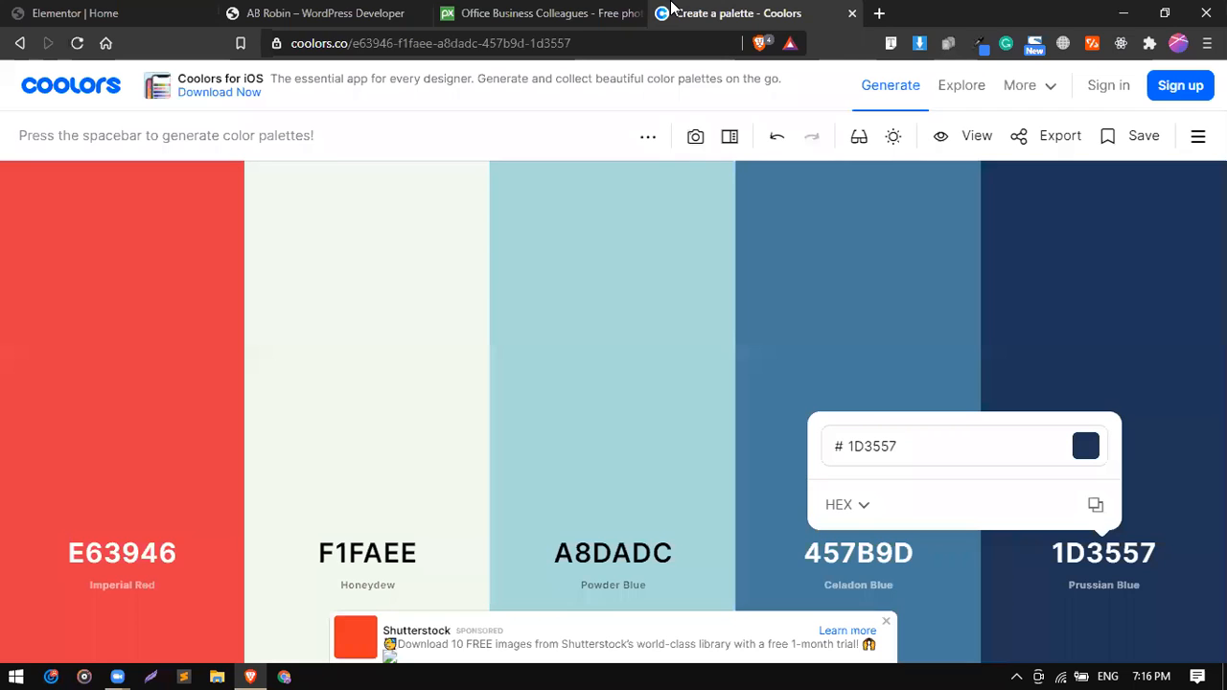
pyautogui.click(843, 558)
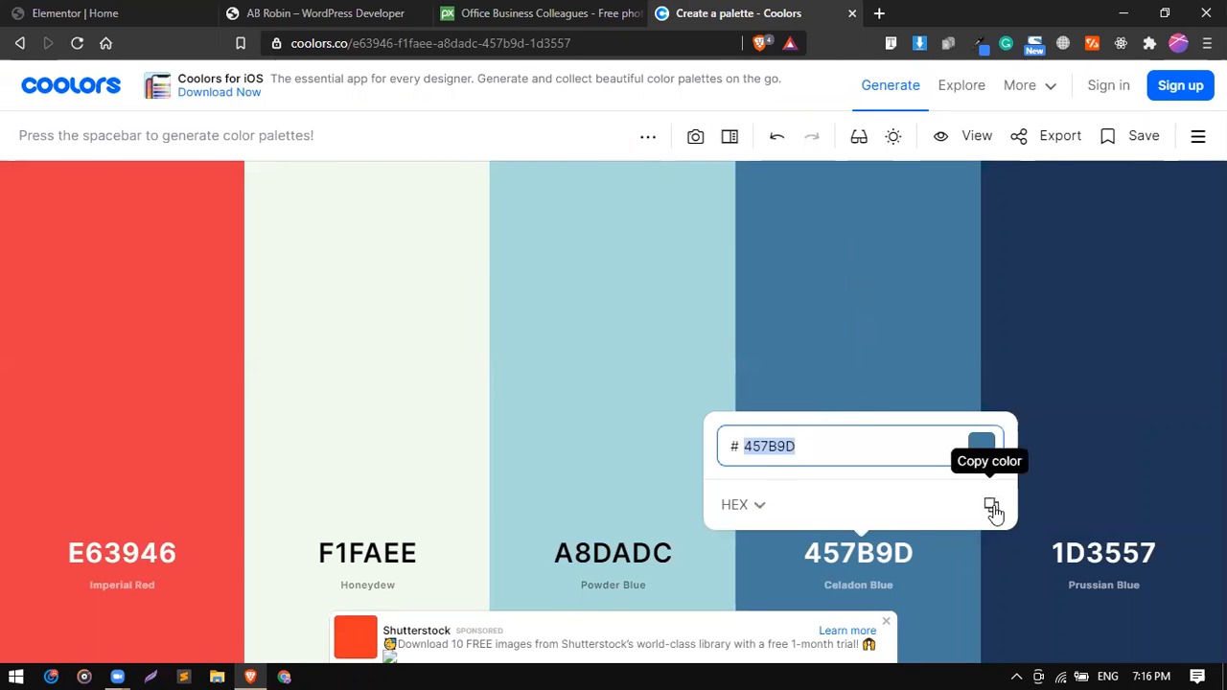
pyautogui.click(992, 508)
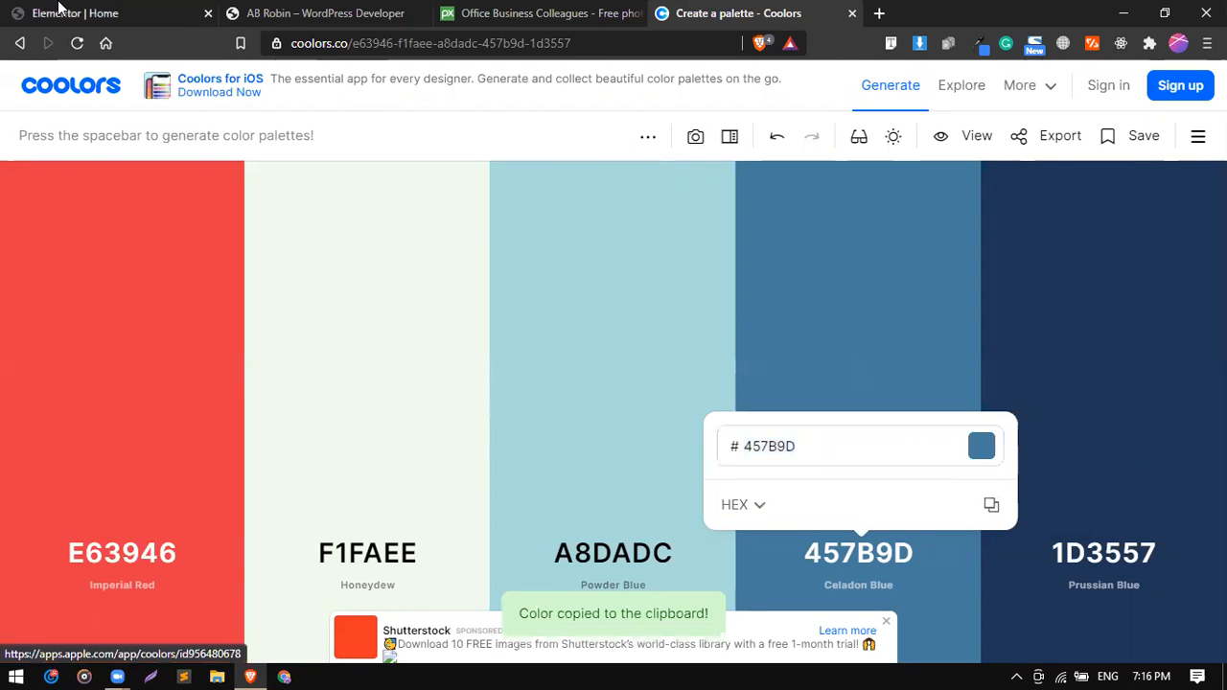
# Back in Elementor, set the overlay gradient's second color to 457b9d and save it as a new global color.
pyautogui.click(72, 12)
pyautogui.click(221, 430)
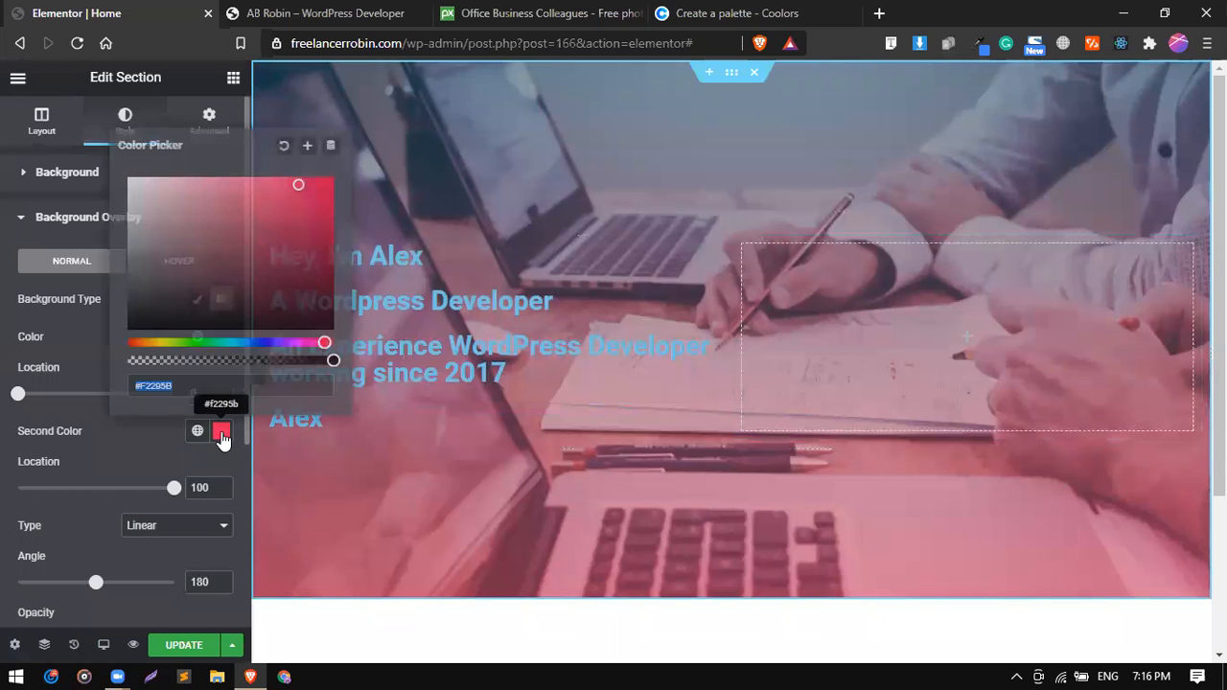
pyautogui.hotkey('ctrl', 'v')
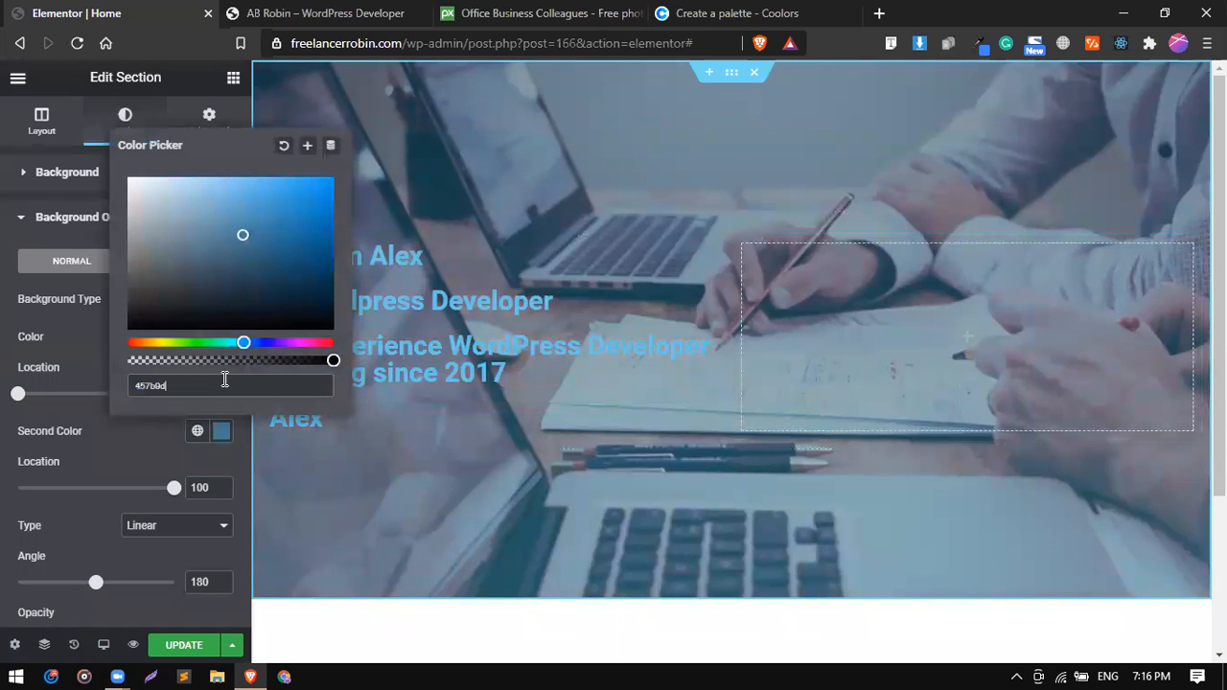
pyautogui.click(308, 146)
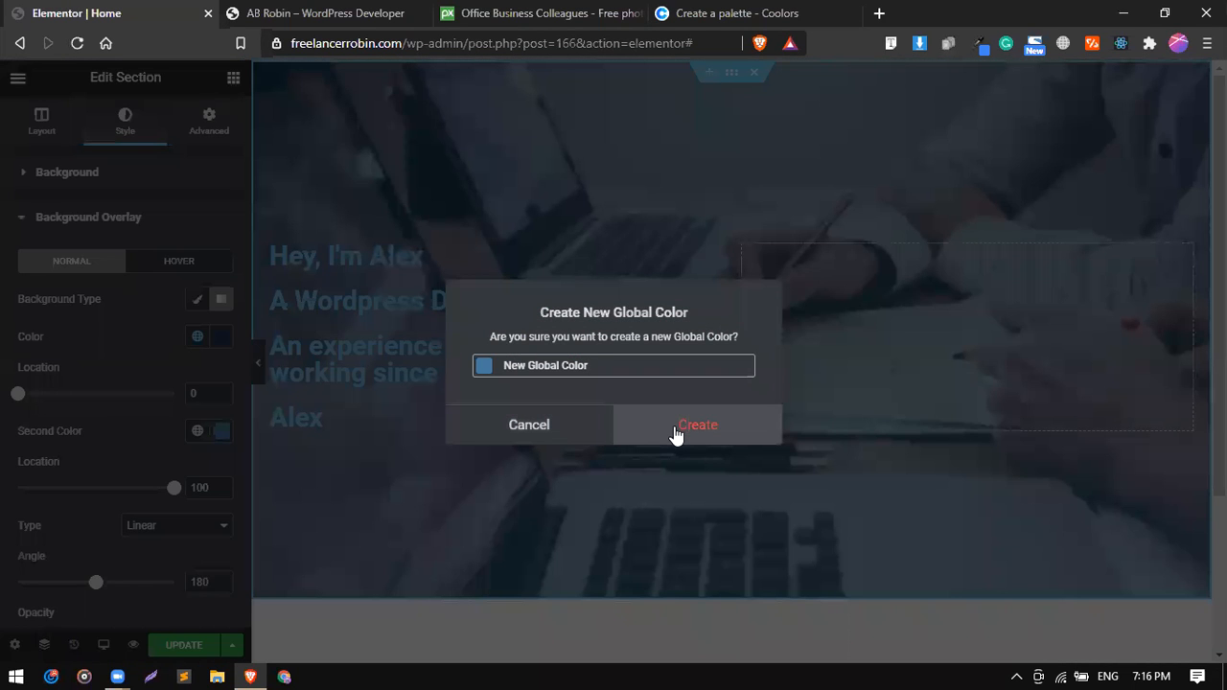
pyautogui.click(676, 431)
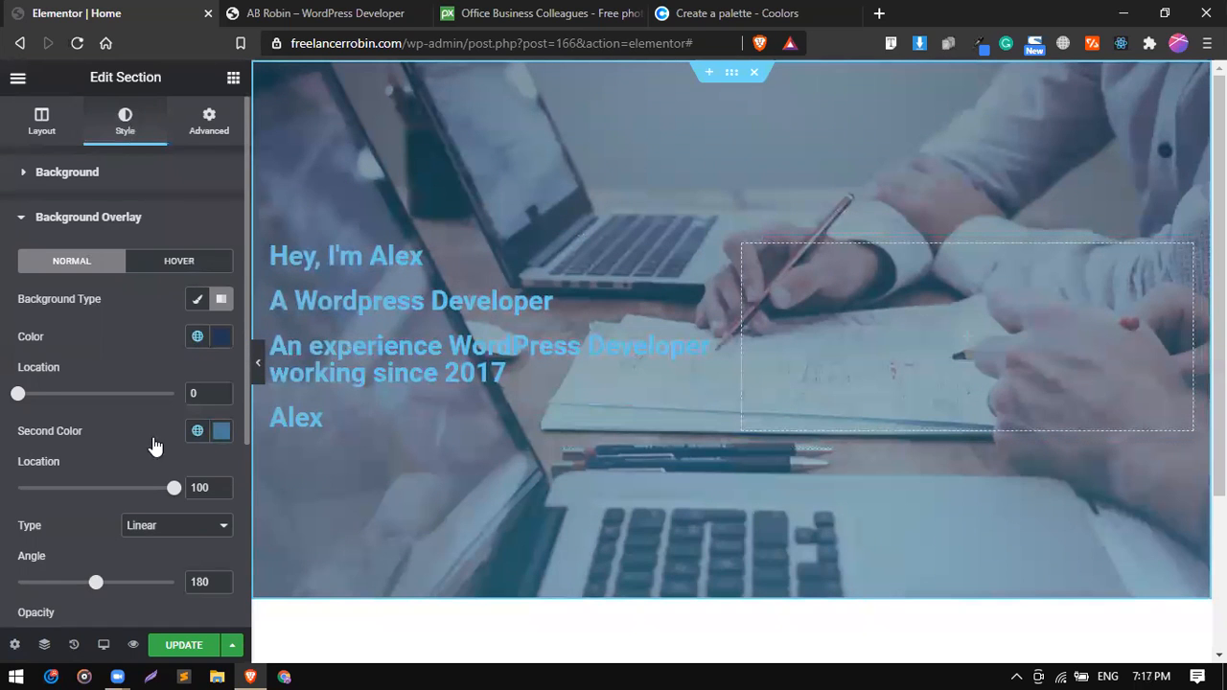
# Set the background overlay's opacity to 0.89 and its gradient angle to 160.
pyautogui.scroll(-2, 152, 436)
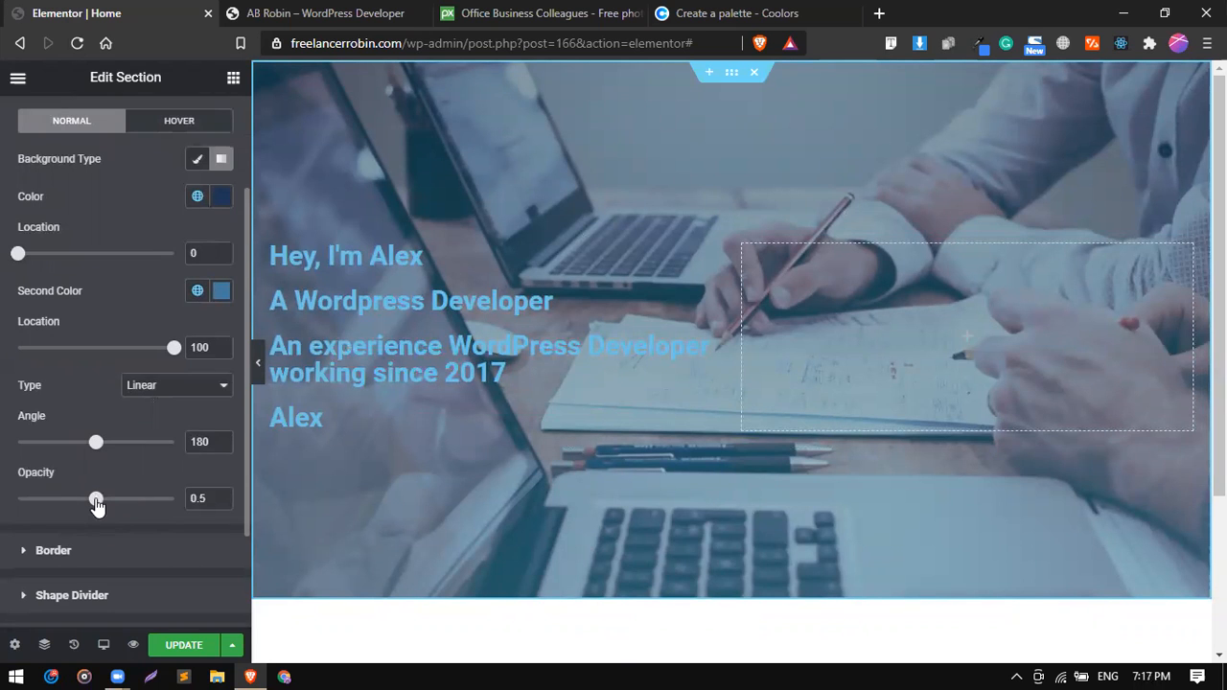
pyautogui.moveTo(96, 498); pyautogui.dragTo(155, 508)
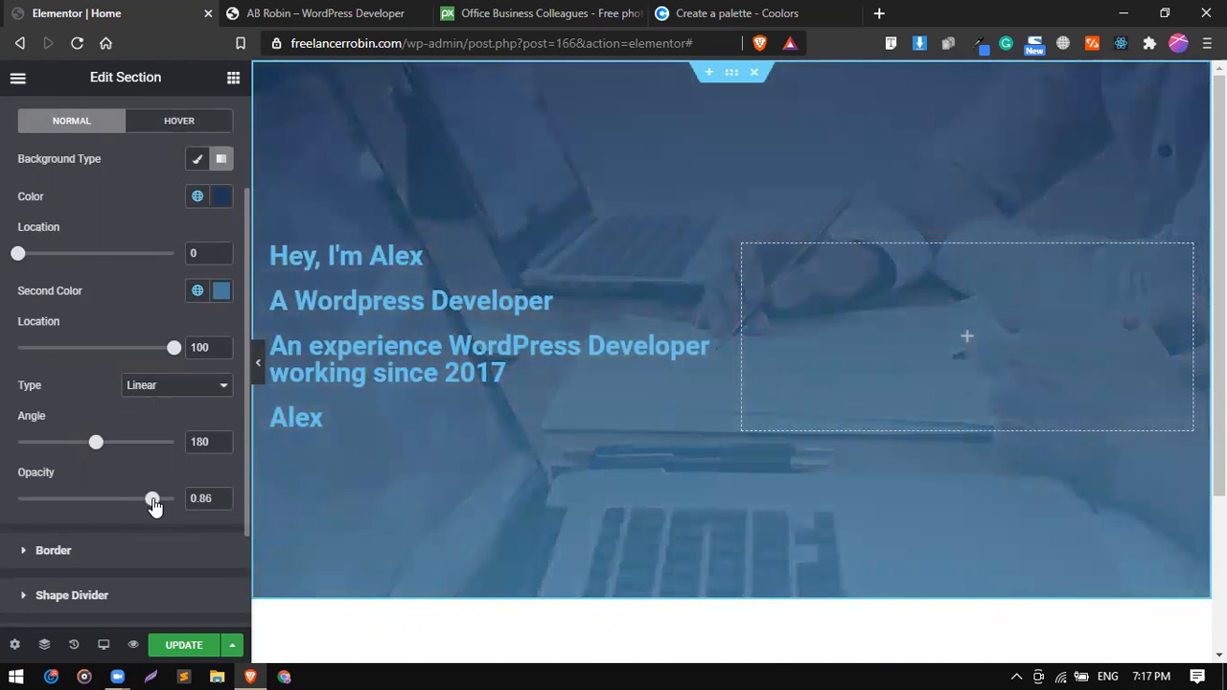
pyautogui.moveTo(154, 506); pyautogui.dragTo(159, 506)
pyautogui.scroll(2, 189, 285)
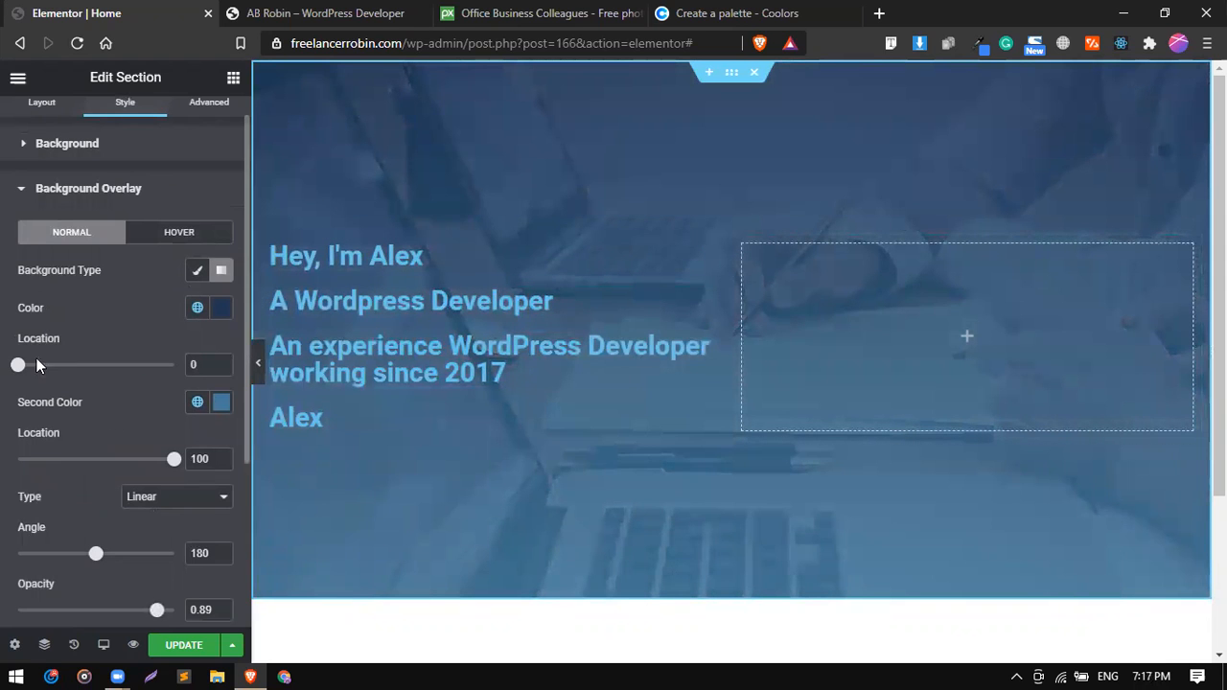
pyautogui.scroll(-1, 53, 380)
pyautogui.moveTo(95, 509)
pyautogui.mouseDown()
pyautogui.moveTo(160, 515)
pyautogui.moveTo(56, 504)
pyautogui.moveTo(88, 505)
pyautogui.mouseUp()
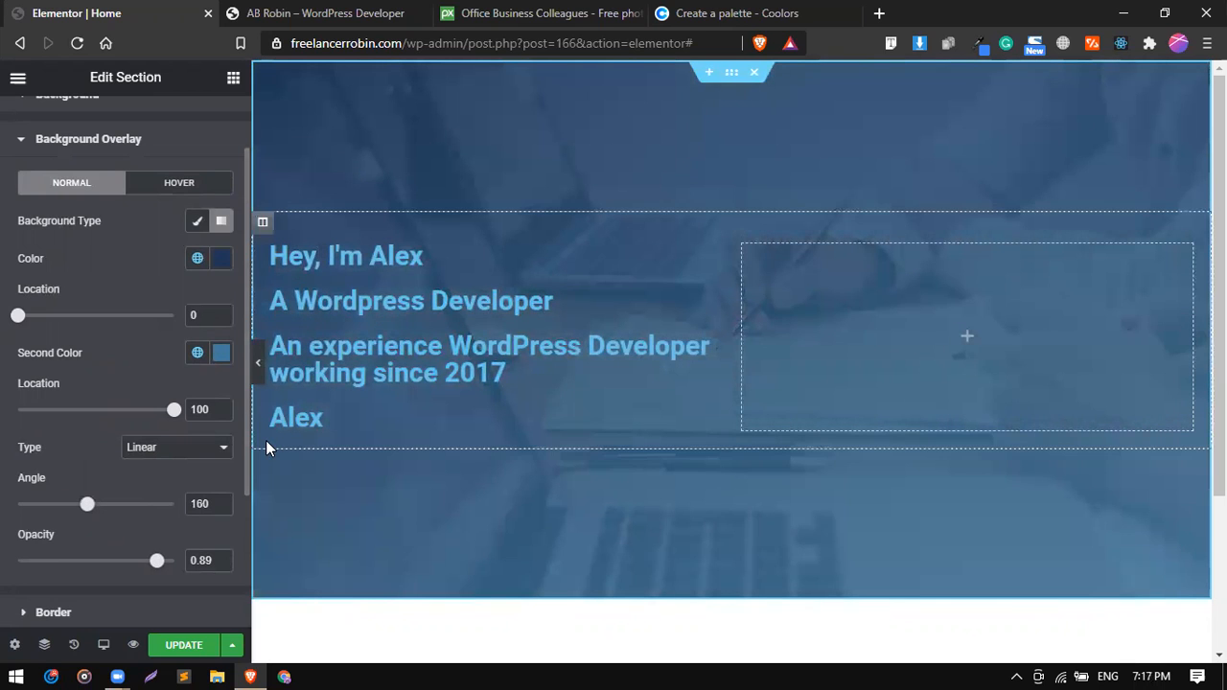
pyautogui.click(362, 13)
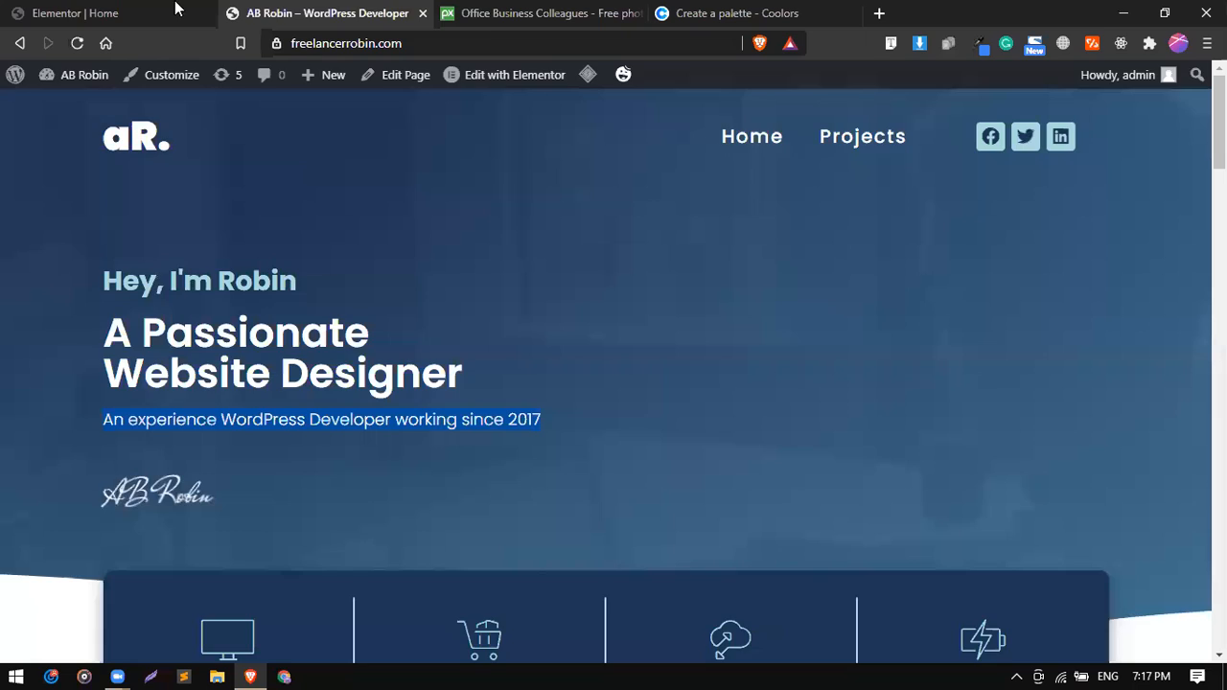
pyautogui.click(176, 9)
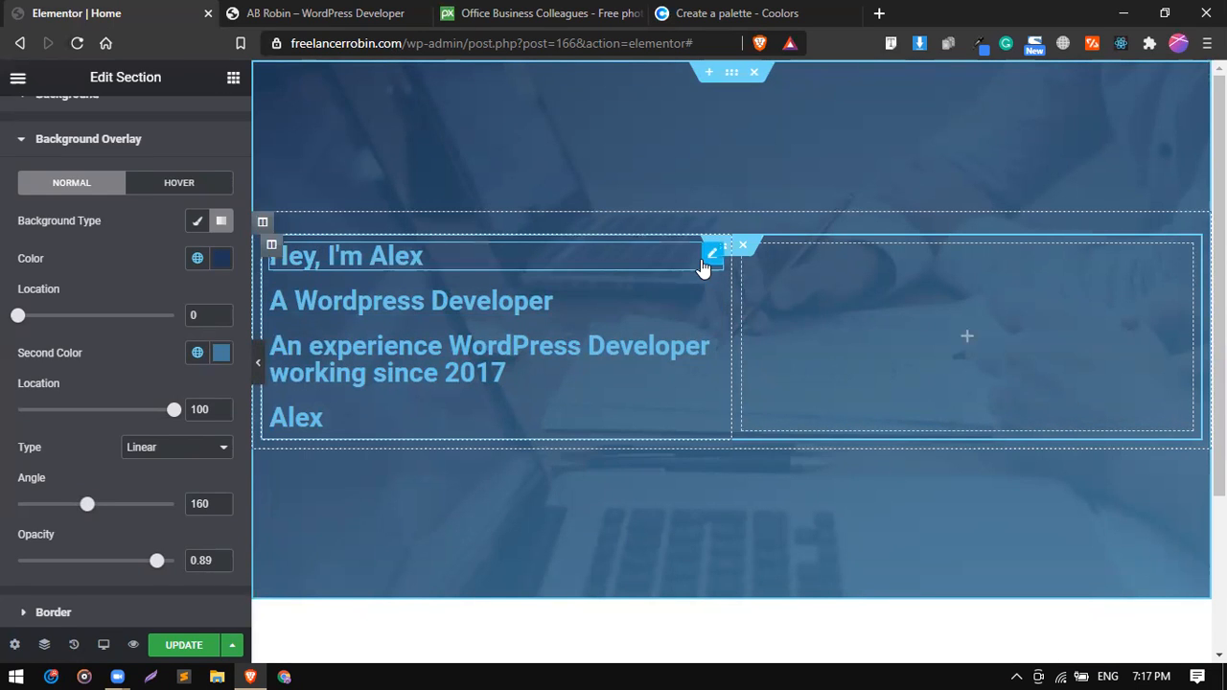
# Open the text color choices of the greeting heading, then copy the Powder Blue hex code A8DADC from the Coolors palette.
pyautogui.click(710, 254)
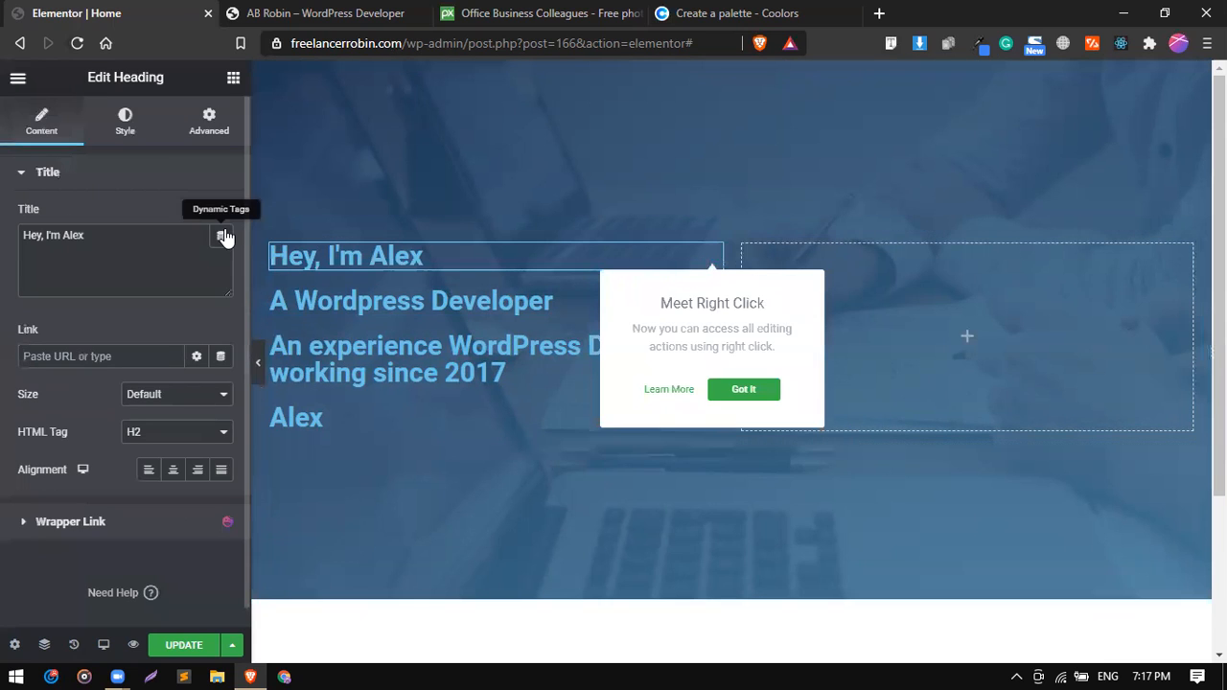
pyautogui.click(120, 123)
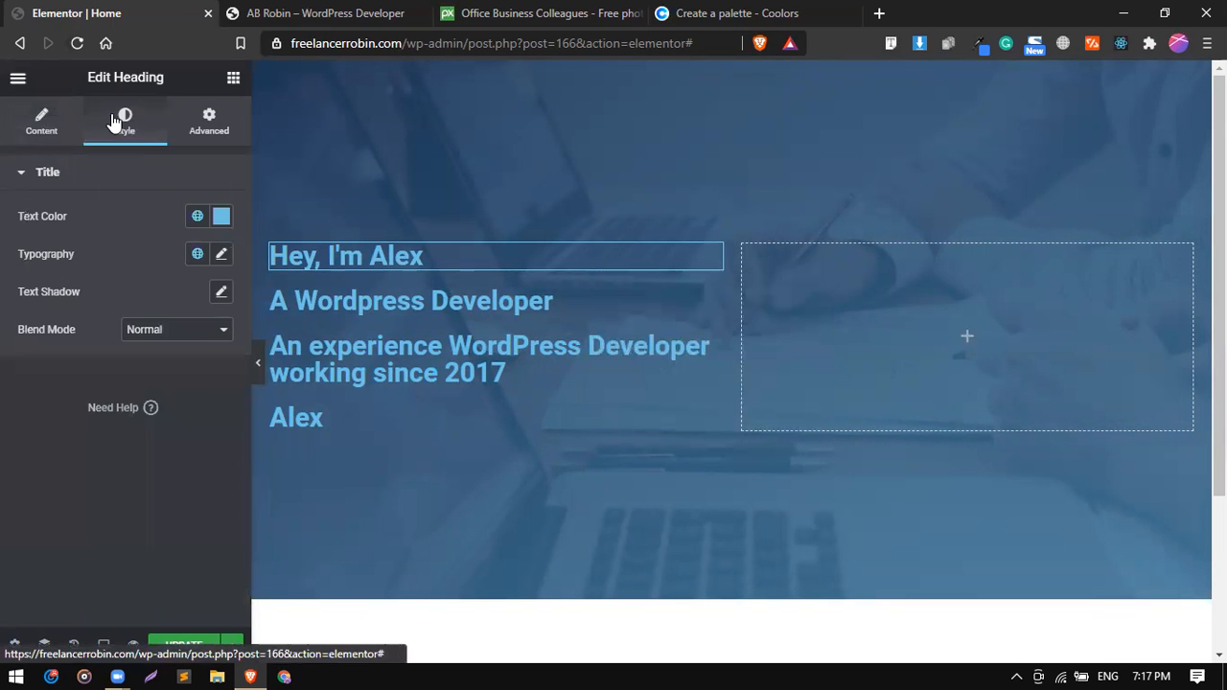
pyautogui.click(198, 218)
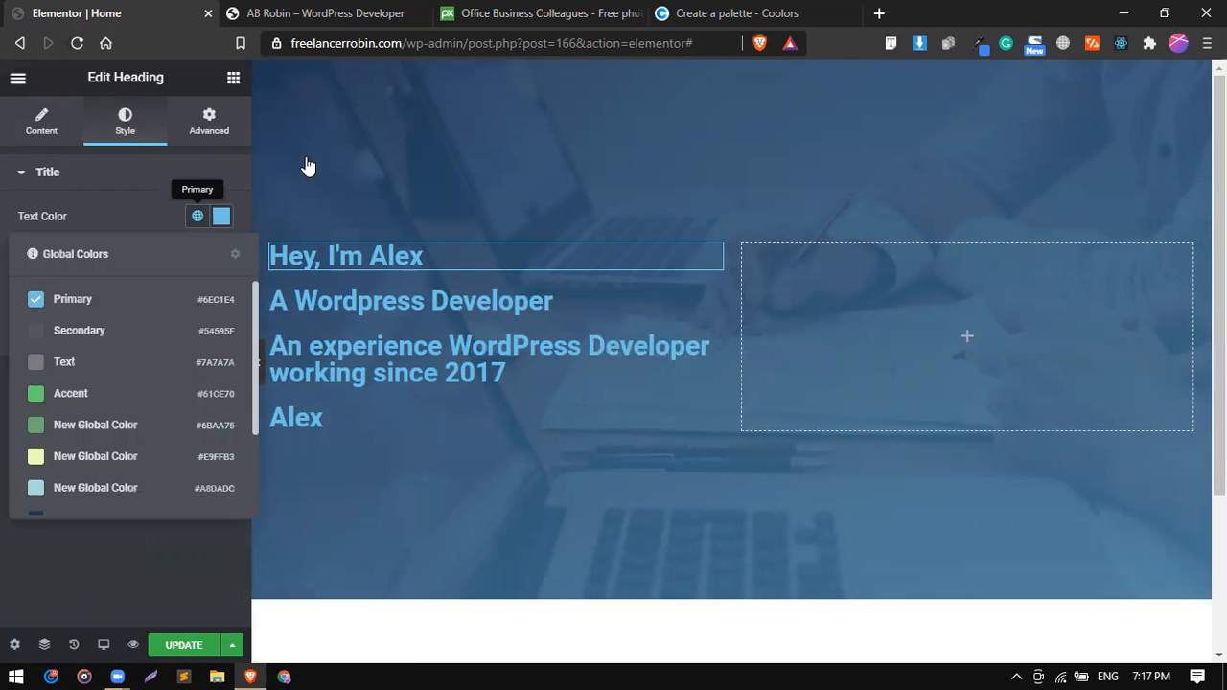
pyautogui.click(684, 10)
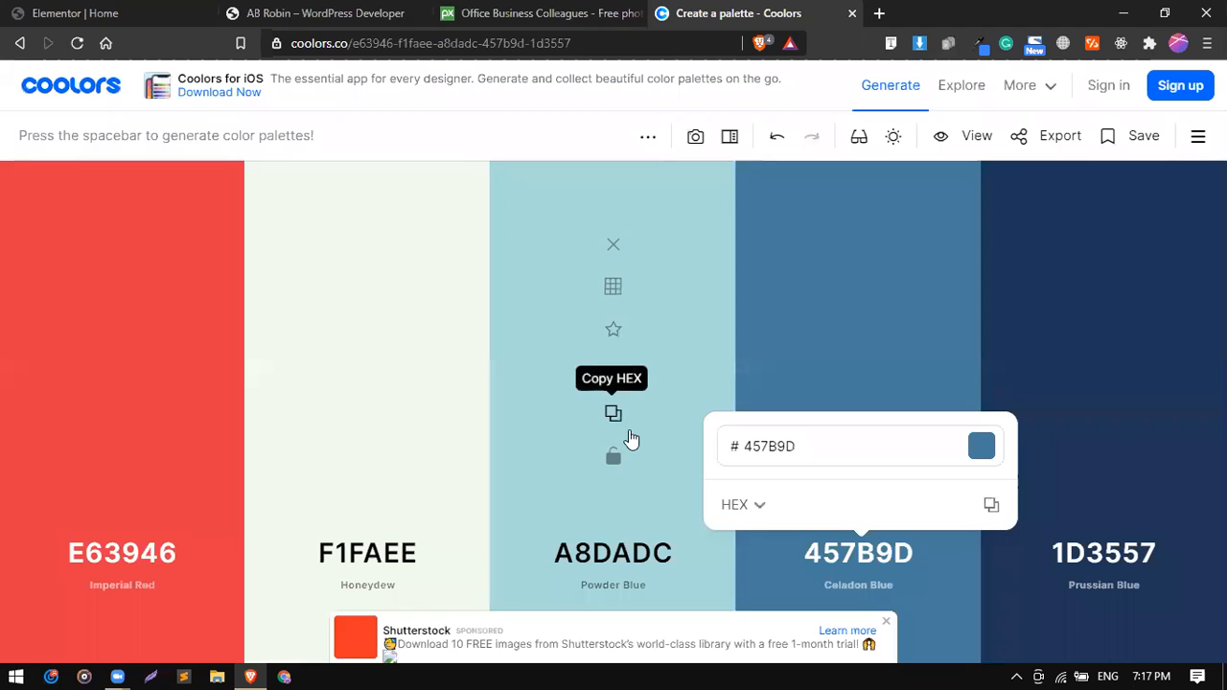
pyautogui.click(624, 562)
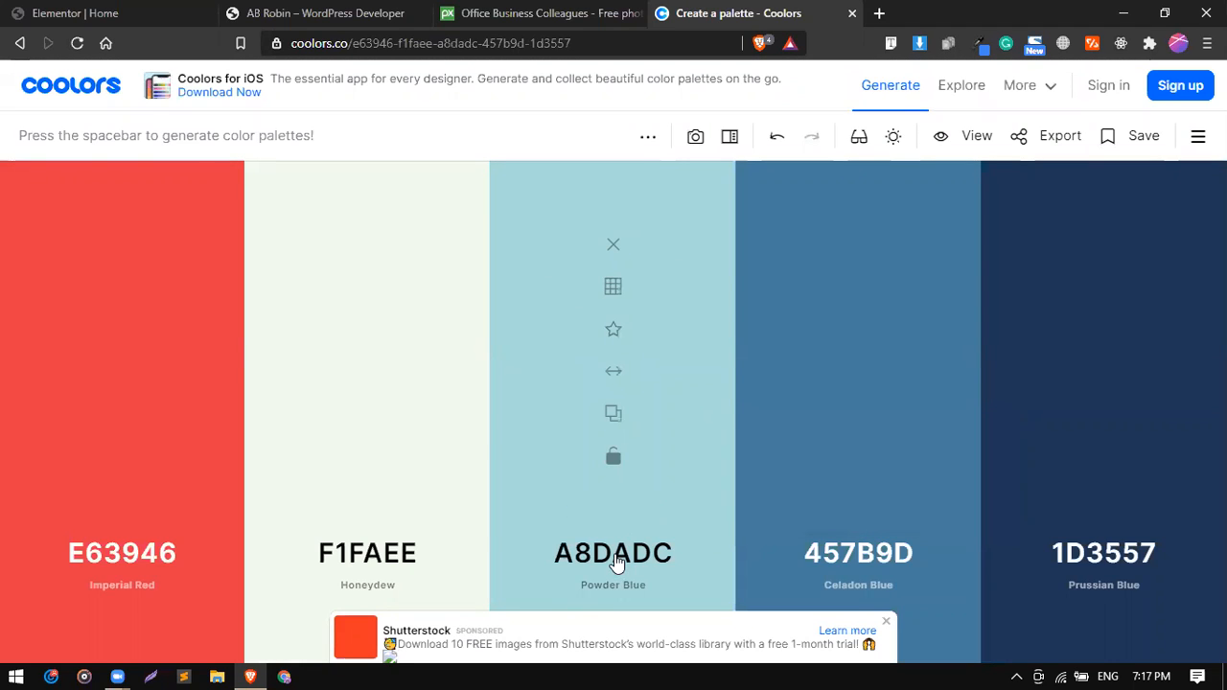
pyautogui.click(626, 552)
pyautogui.click(746, 508)
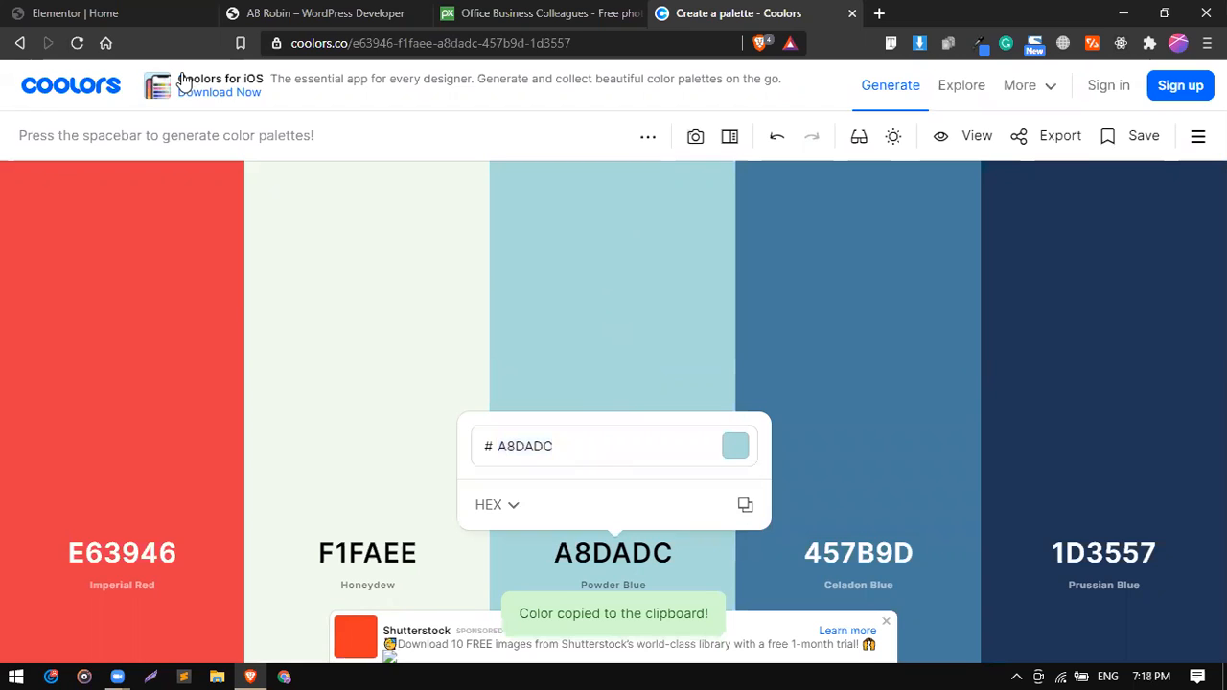
# Back in Elementor, set the greeting heading's text color to a8dadc and save it as a new global color.
pyautogui.click(274, 11)
pyautogui.click(196, 12)
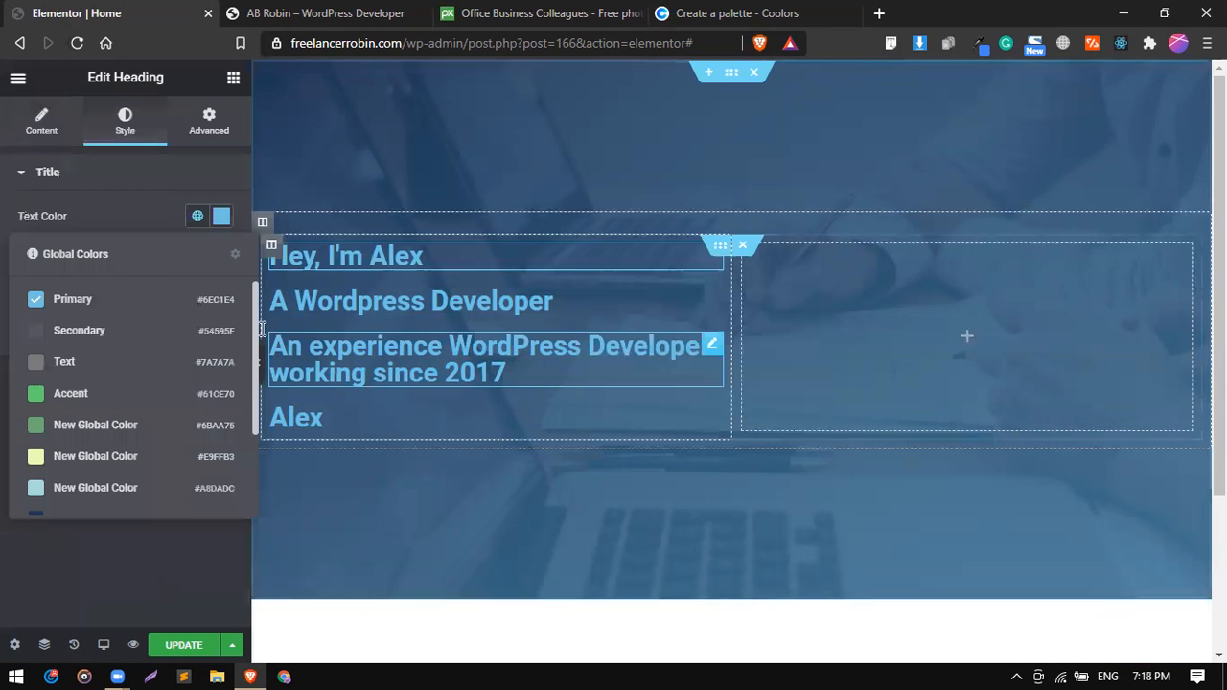
pyautogui.click(222, 220)
pyautogui.tripleClick(253, 488)
pyautogui.hotkey('ctrl', 'v')
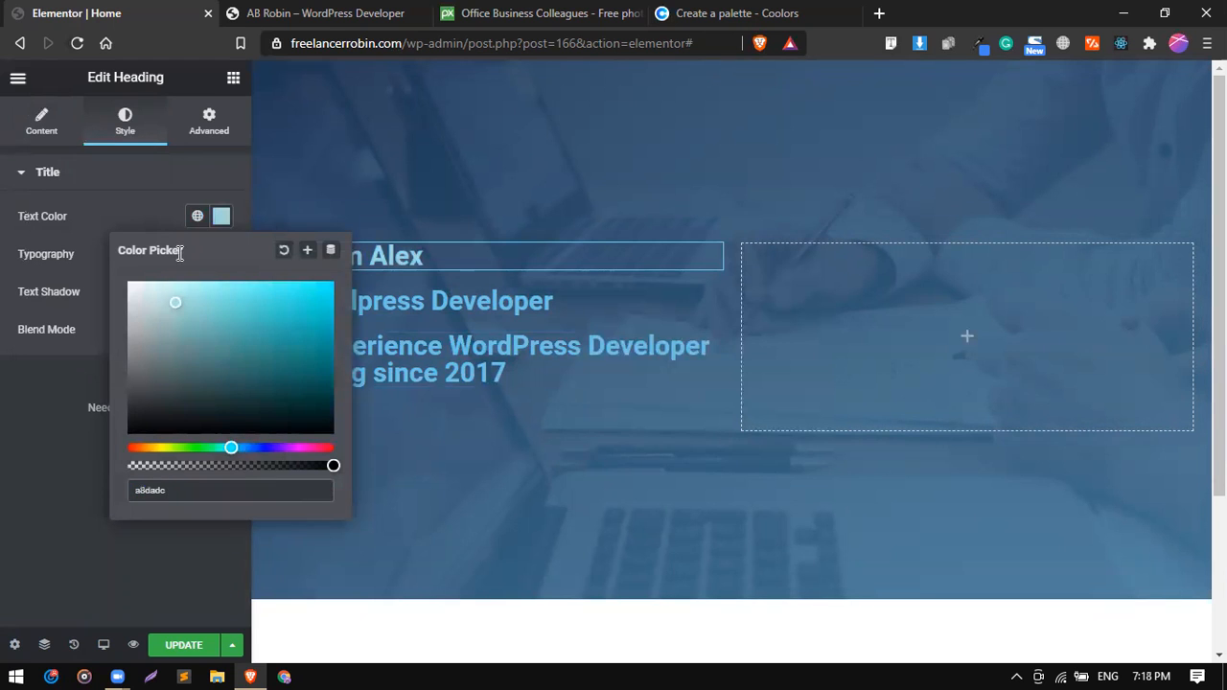
pyautogui.click(171, 214)
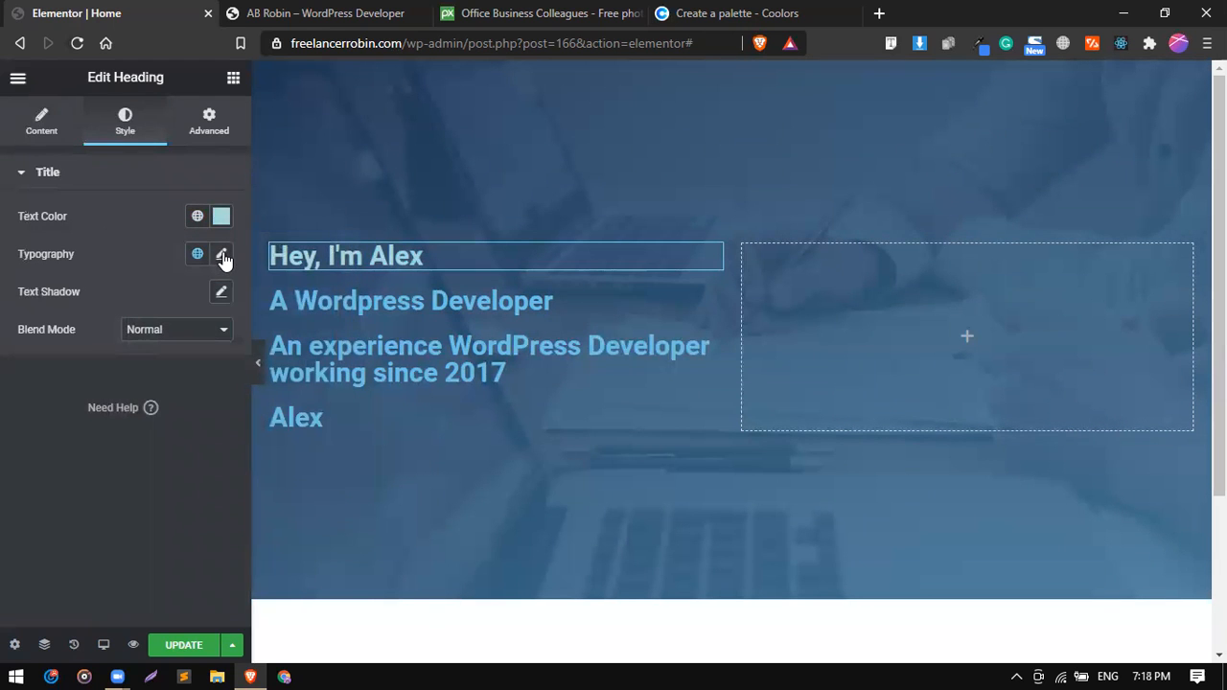
pyautogui.click(221, 215)
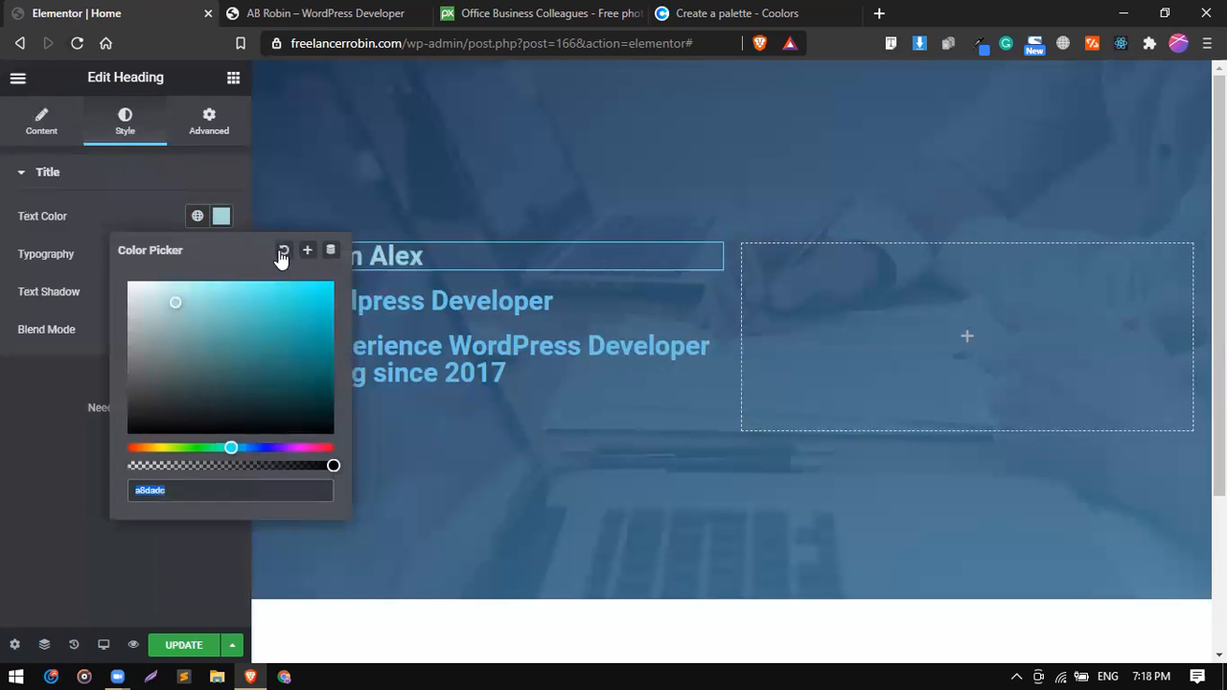
pyautogui.click(309, 253)
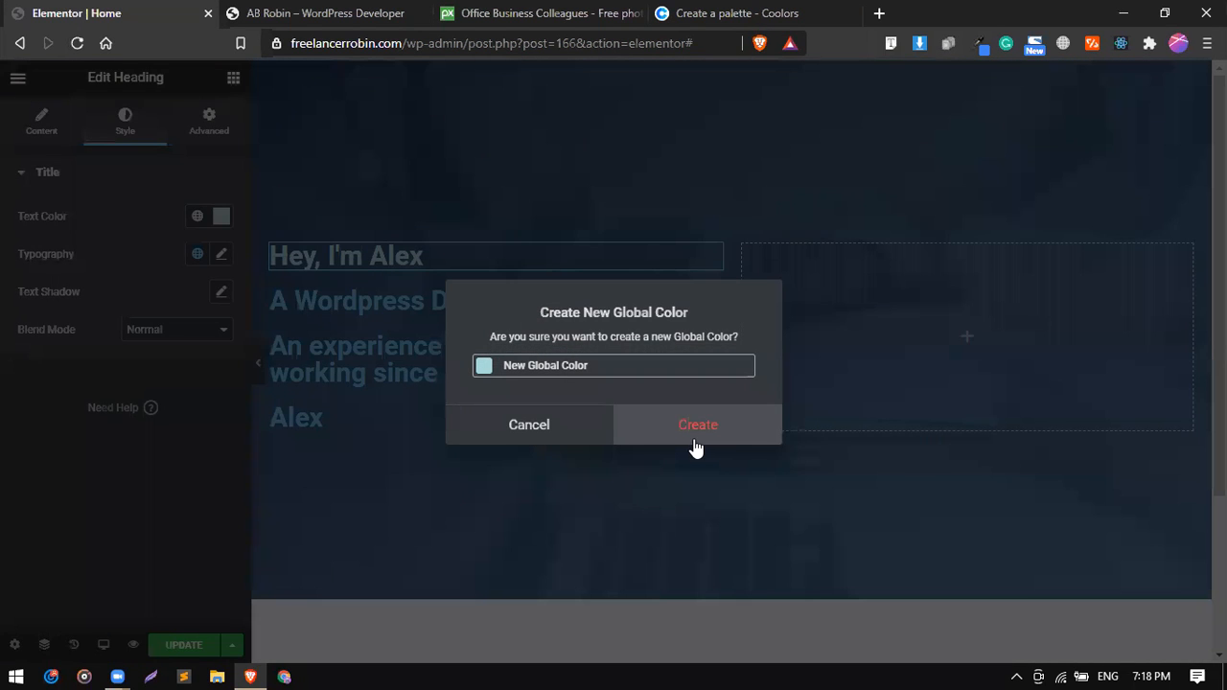
pyautogui.click(693, 441)
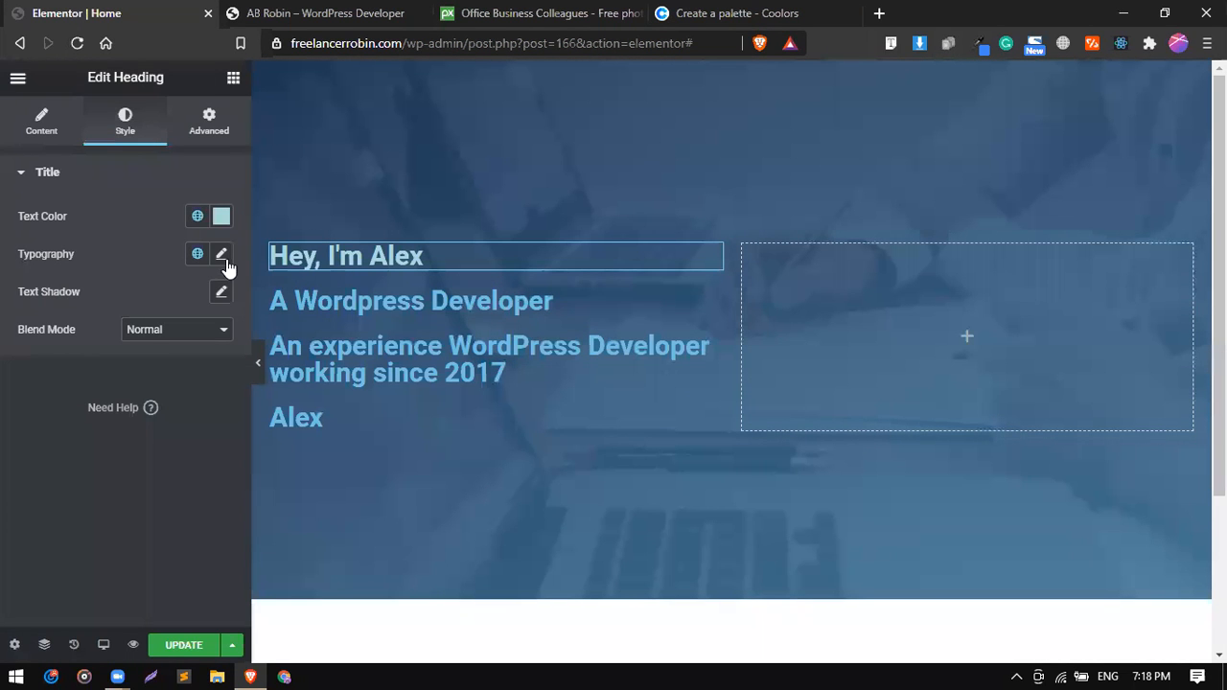
# Set the greeting heading's typography to the Poppins family, size 28 px and weight 700.
pyautogui.click(222, 255)
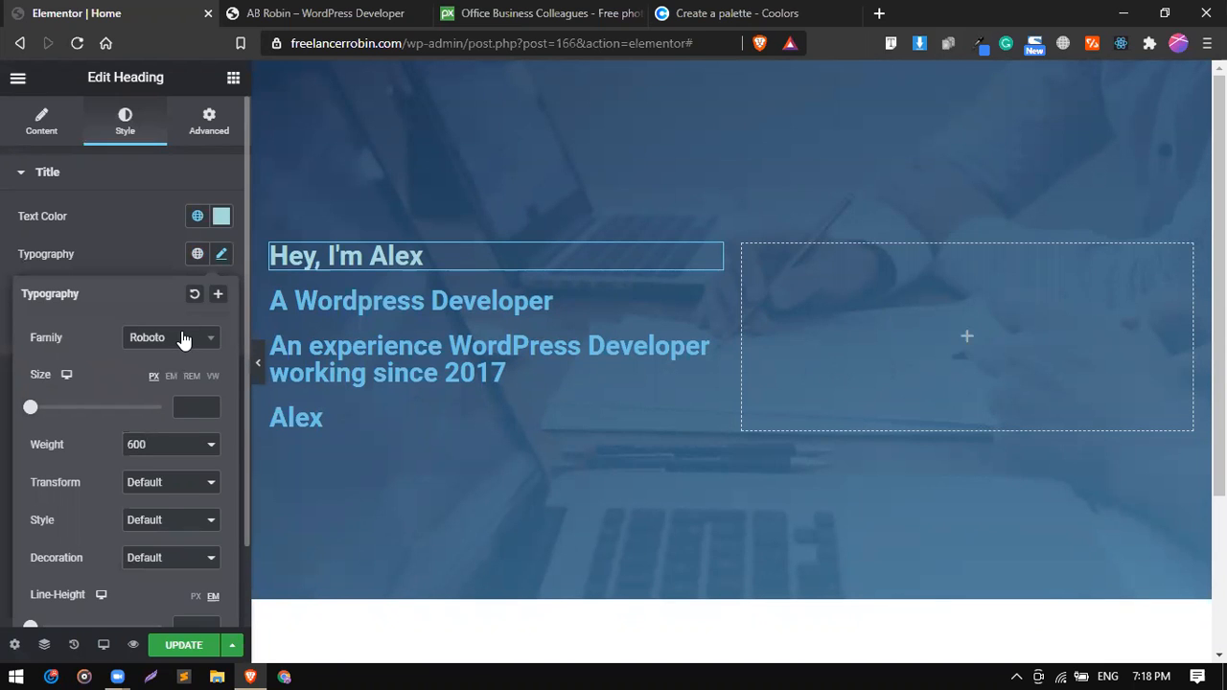
pyautogui.click(184, 340)
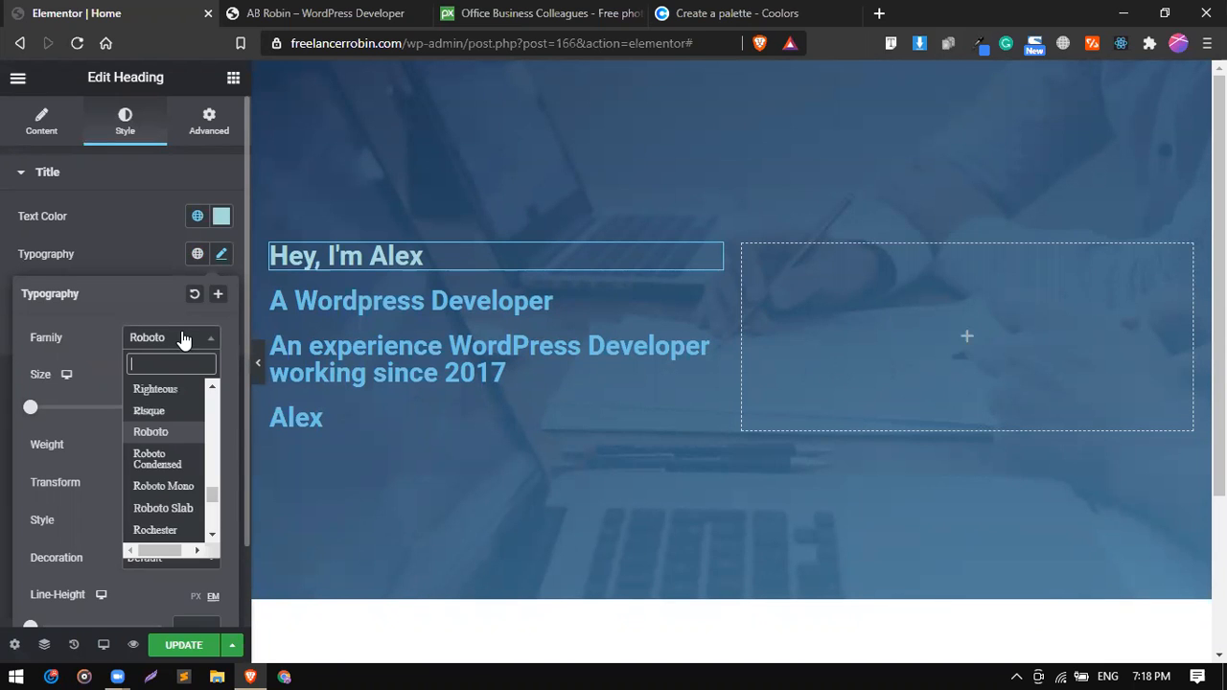
pyautogui.write('pop')
pyautogui.press('Return')
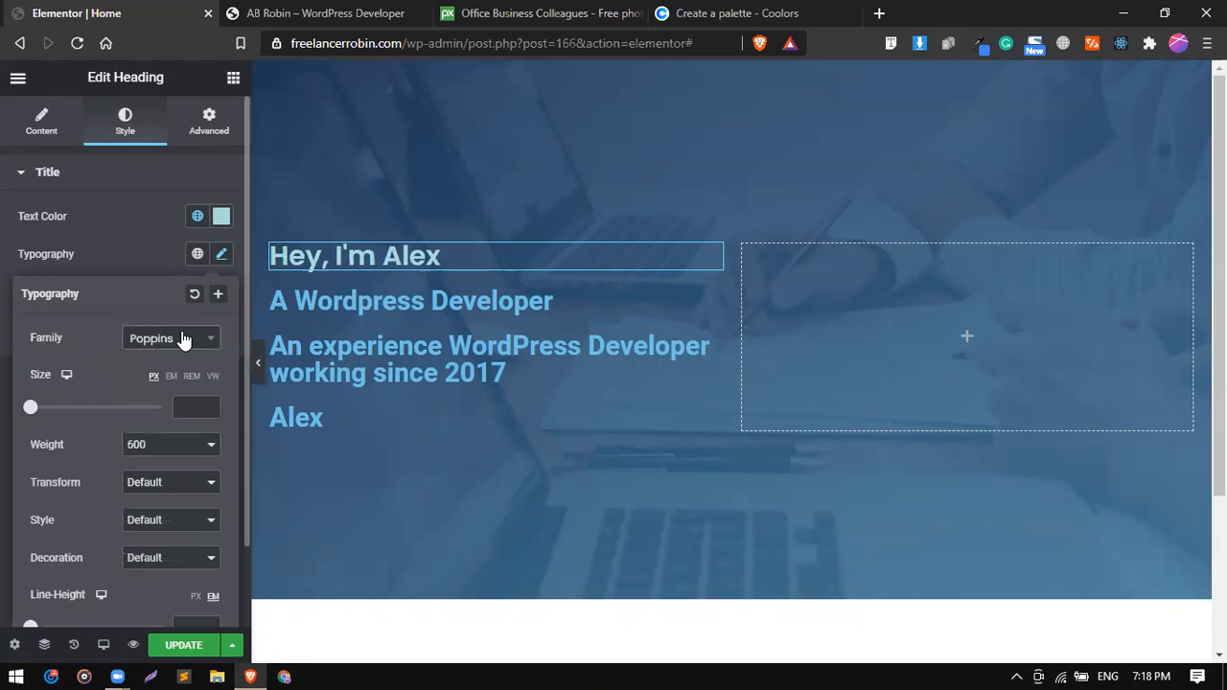
pyautogui.click(177, 409)
pyautogui.write('24')
pyautogui.press('Up')
pyautogui.press('Up')
pyautogui.press('Up')
pyautogui.press('Up')
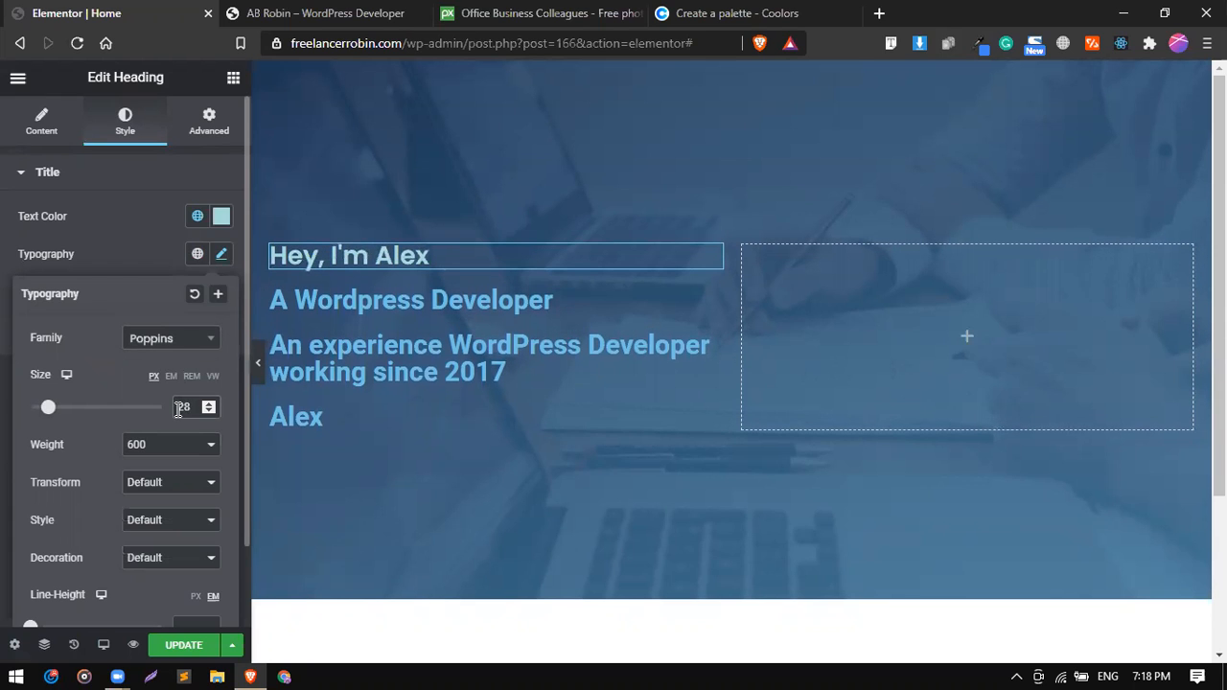
pyautogui.click(164, 458)
pyautogui.click(164, 552)
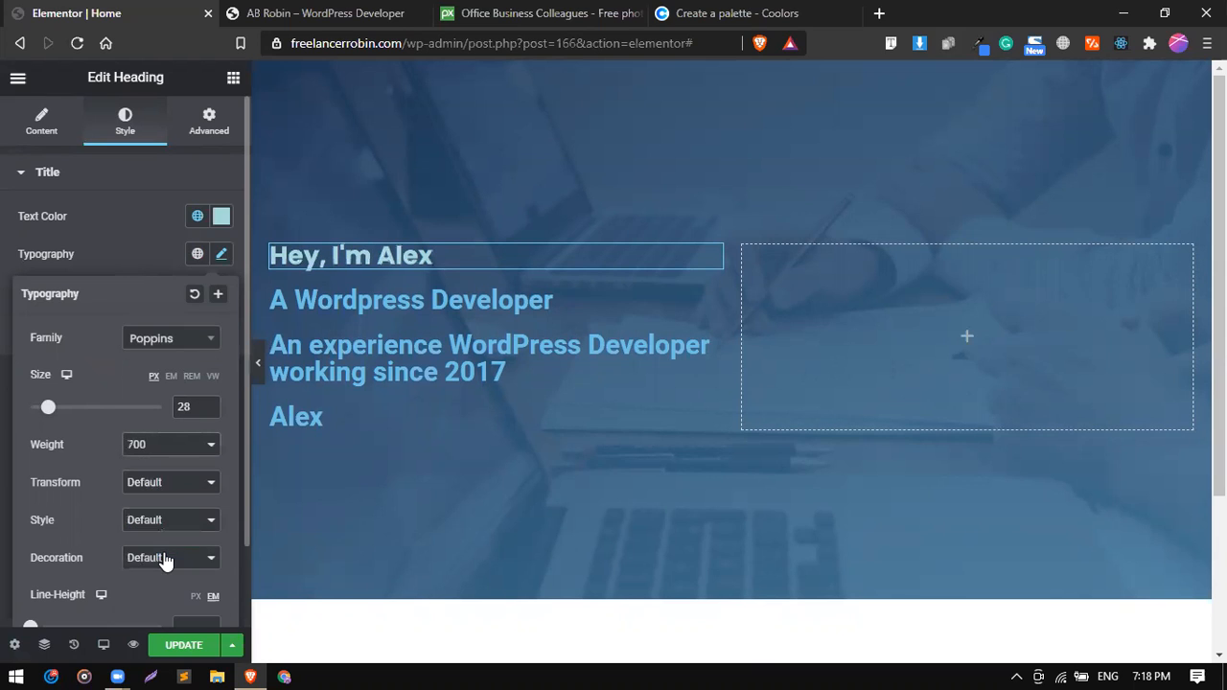
pyautogui.click(144, 253)
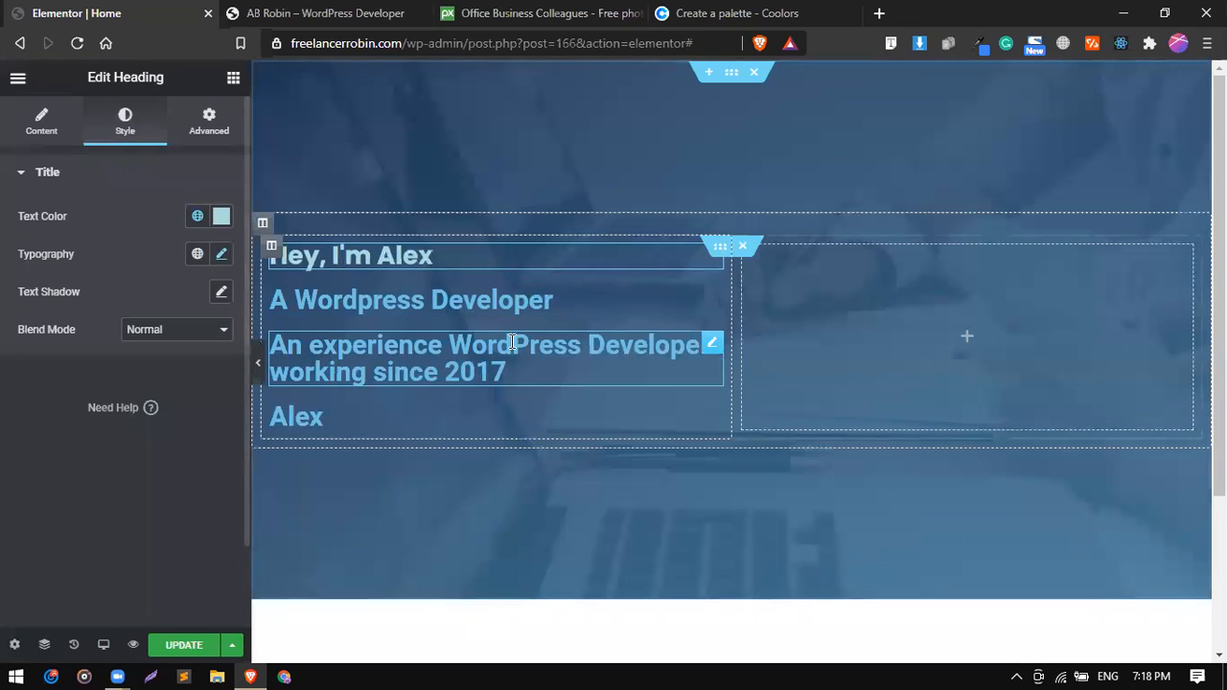
# Set the text color of the "A Wordpress Developer" heading to white, FFFFFF.
pyautogui.click(618, 300)
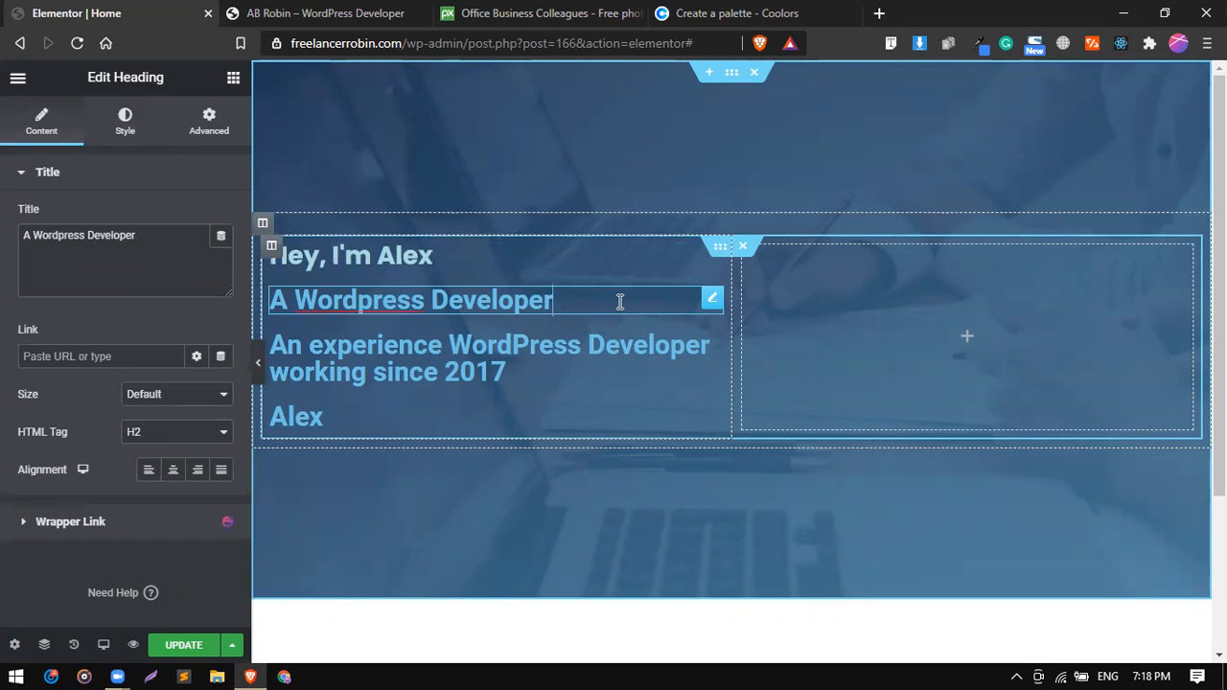
pyautogui.click(110, 130)
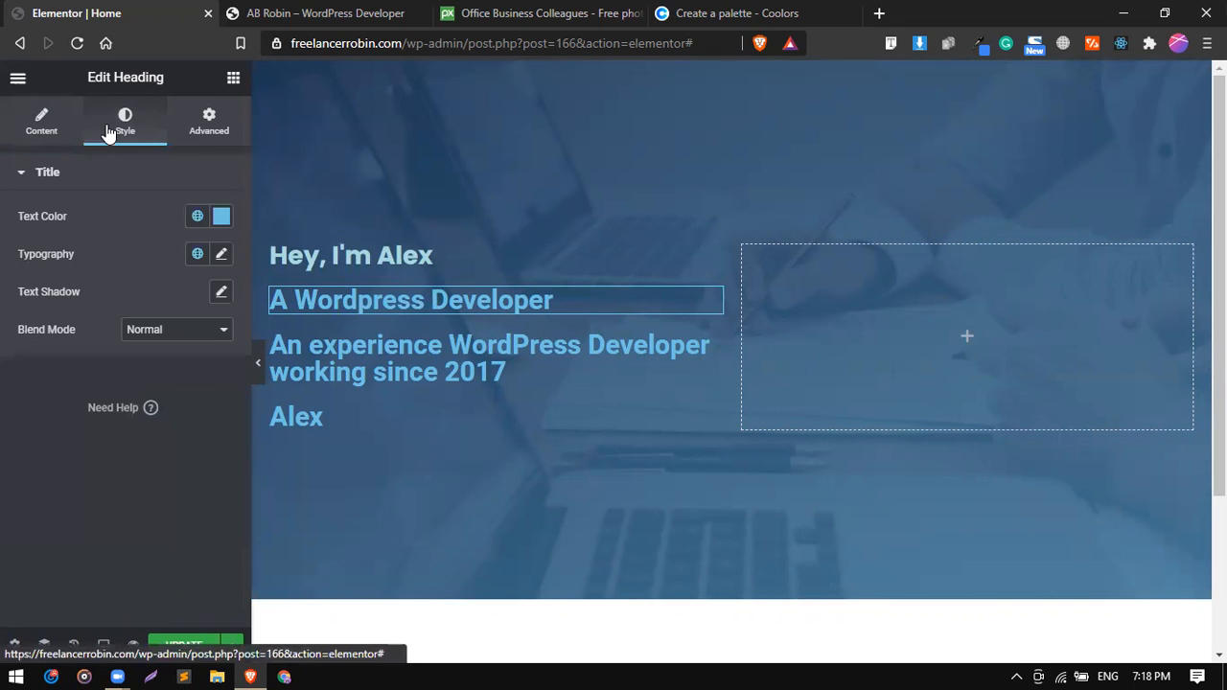
pyautogui.click(222, 218)
pyautogui.moveTo(167, 317); pyautogui.dragTo(108, 264)
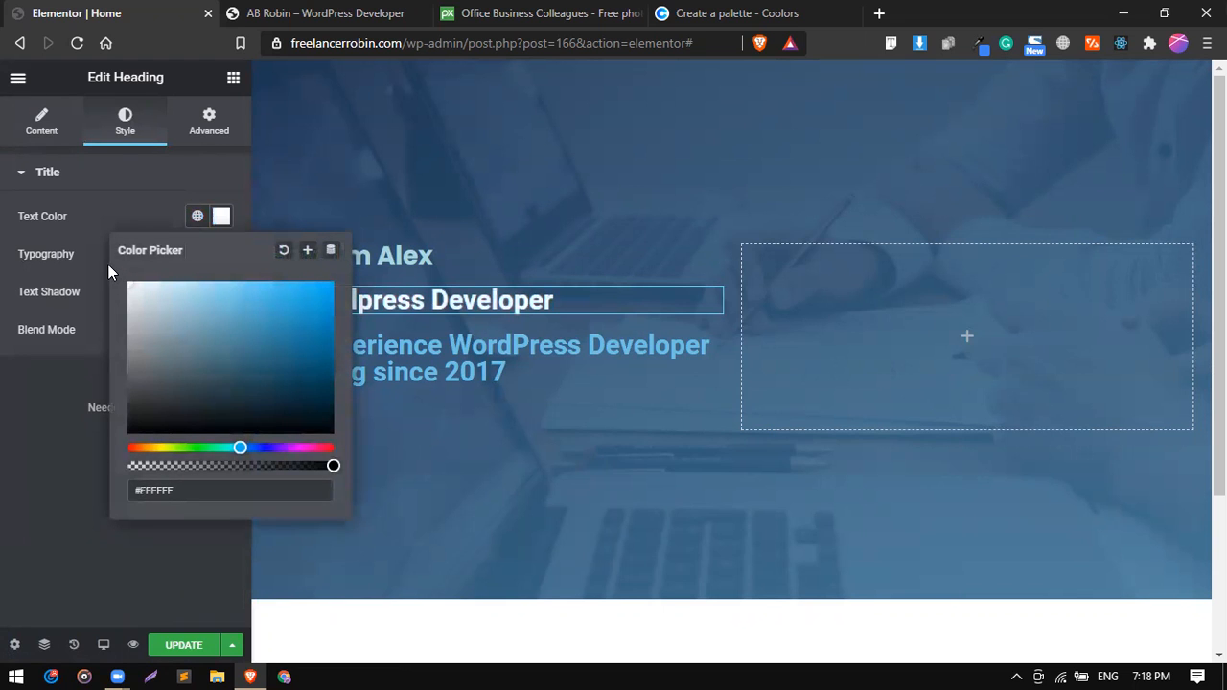
pyautogui.click(133, 207)
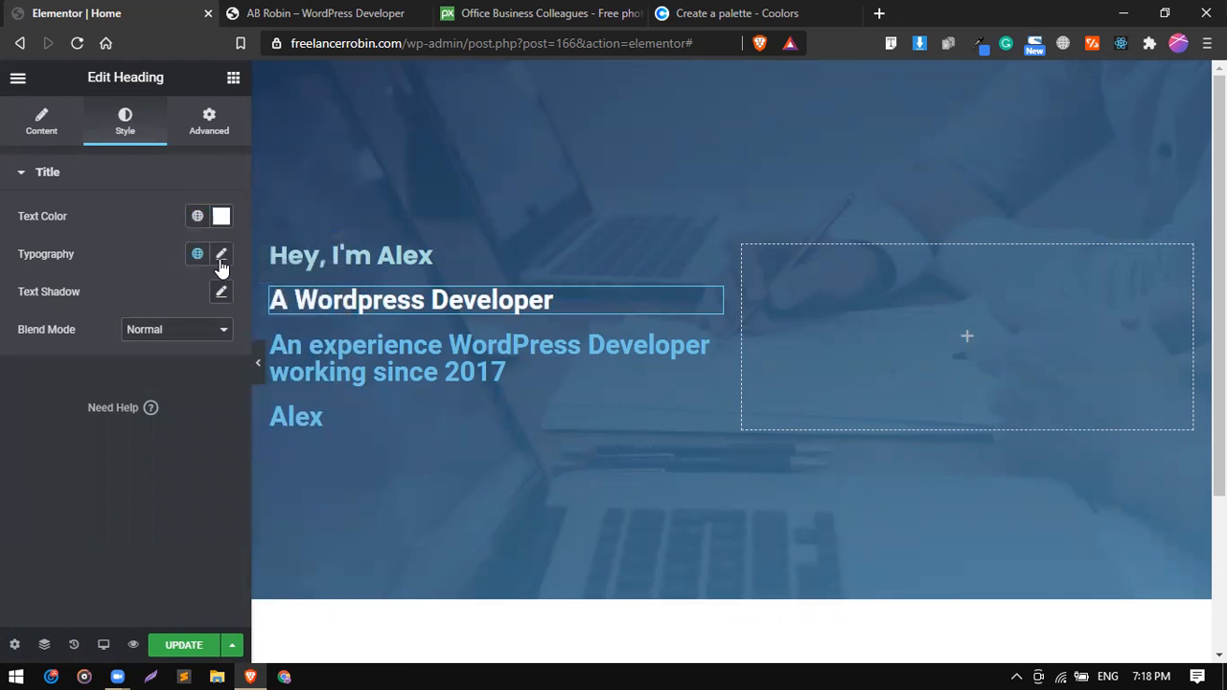
# Set the "A Wordpress Developer" heading's typography to size 48 px and weight 800.
pyautogui.click(221, 256)
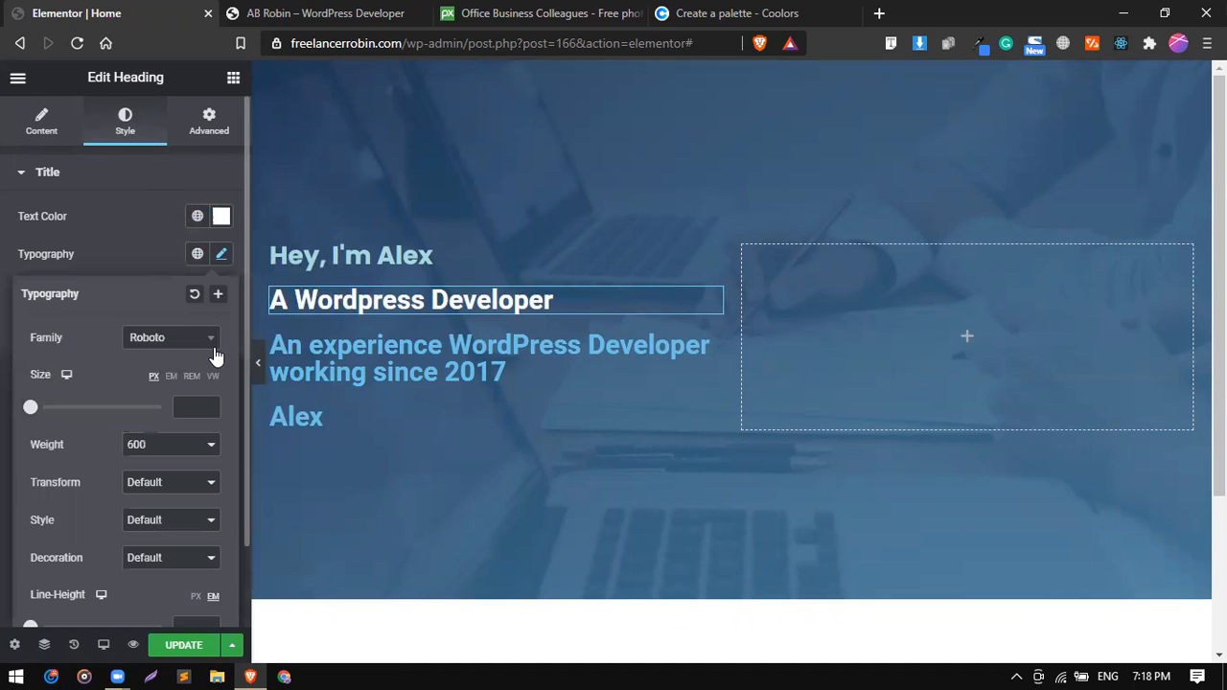
pyautogui.click(199, 402)
pyautogui.write('48')
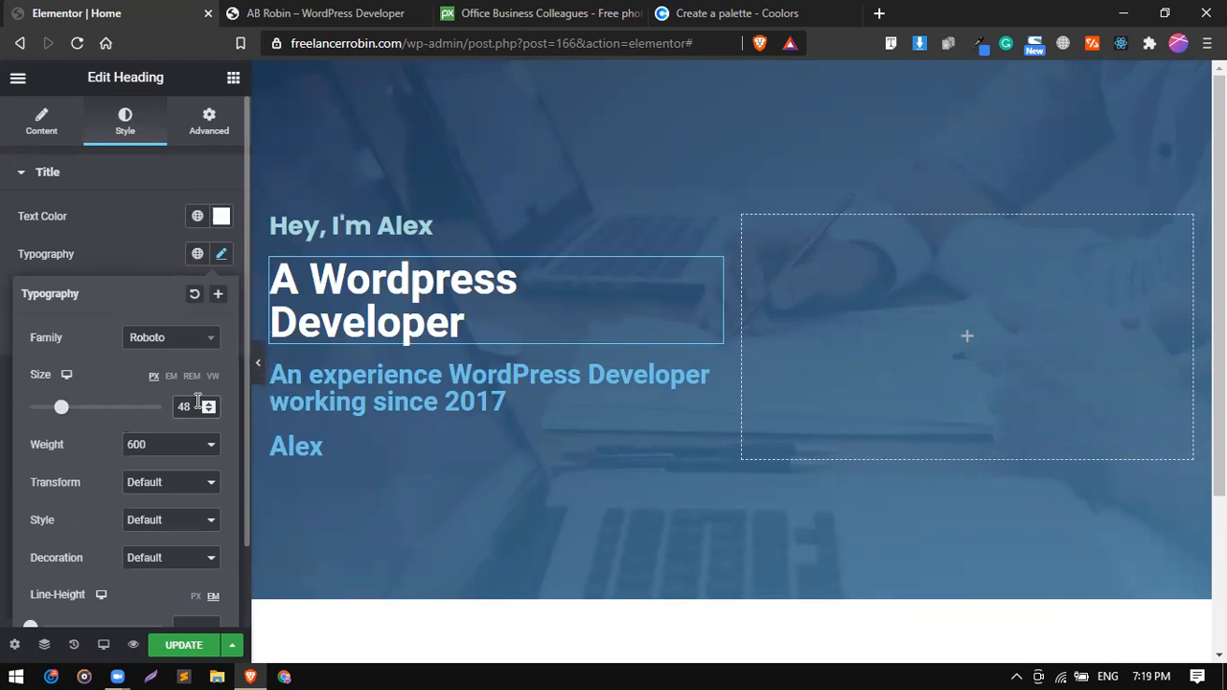
pyautogui.click(161, 445)
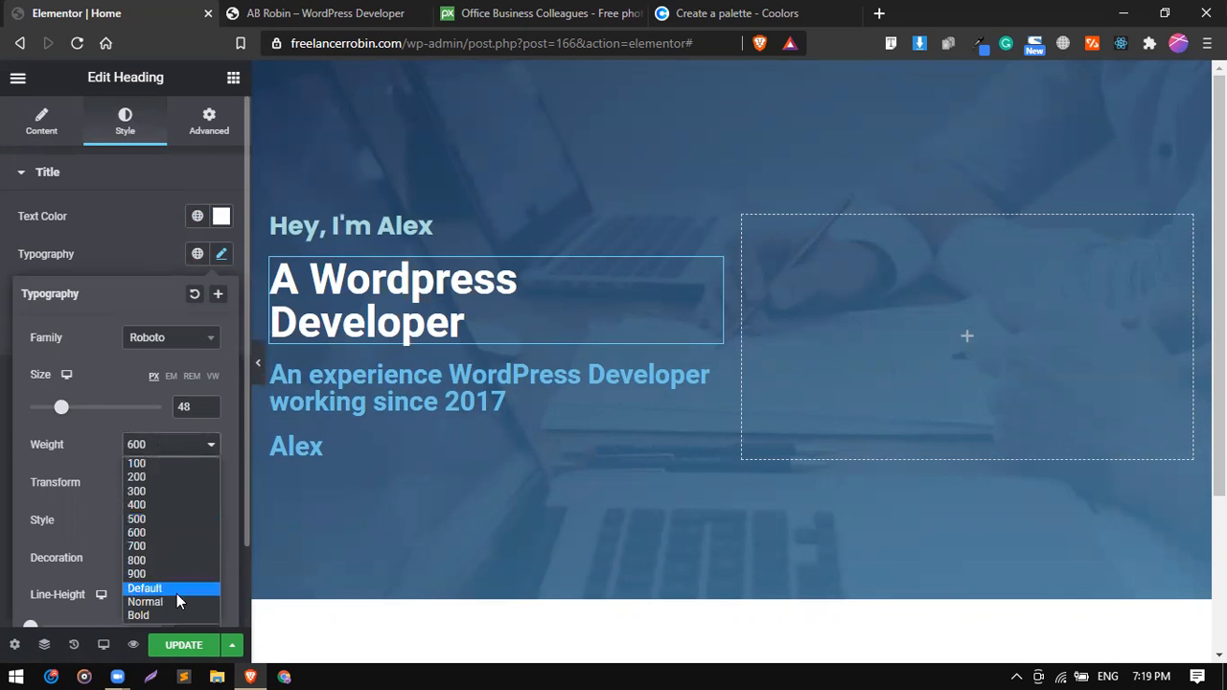
pyautogui.click(162, 563)
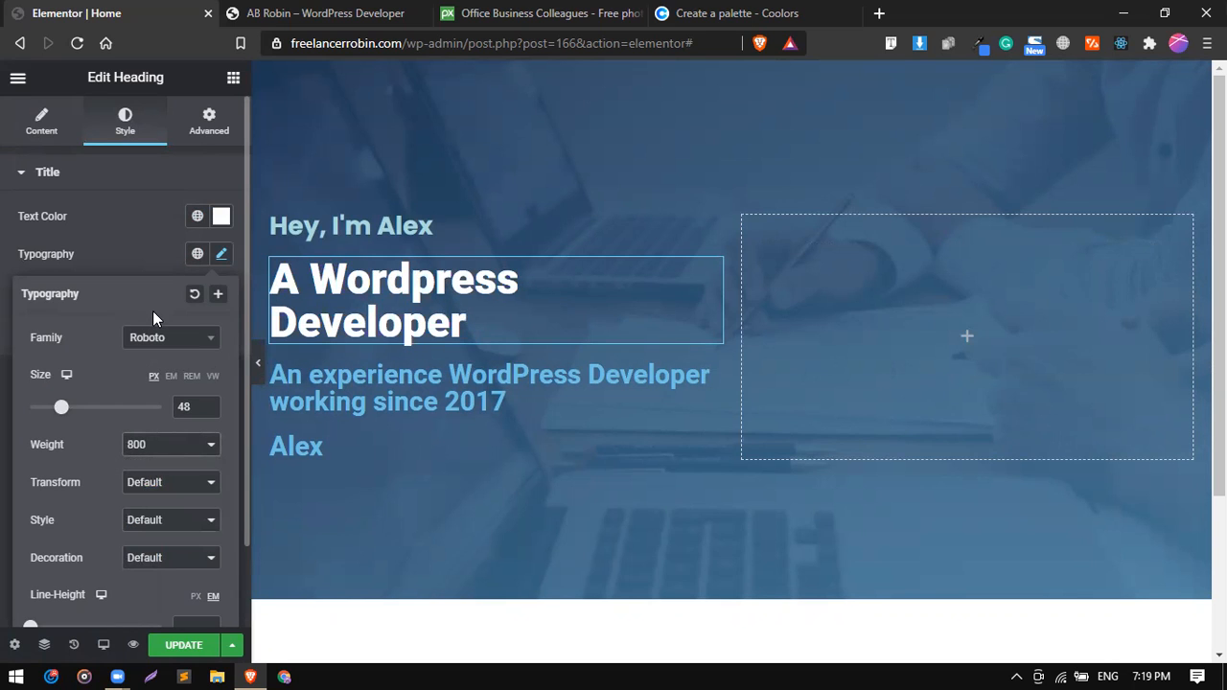
pyautogui.click(145, 259)
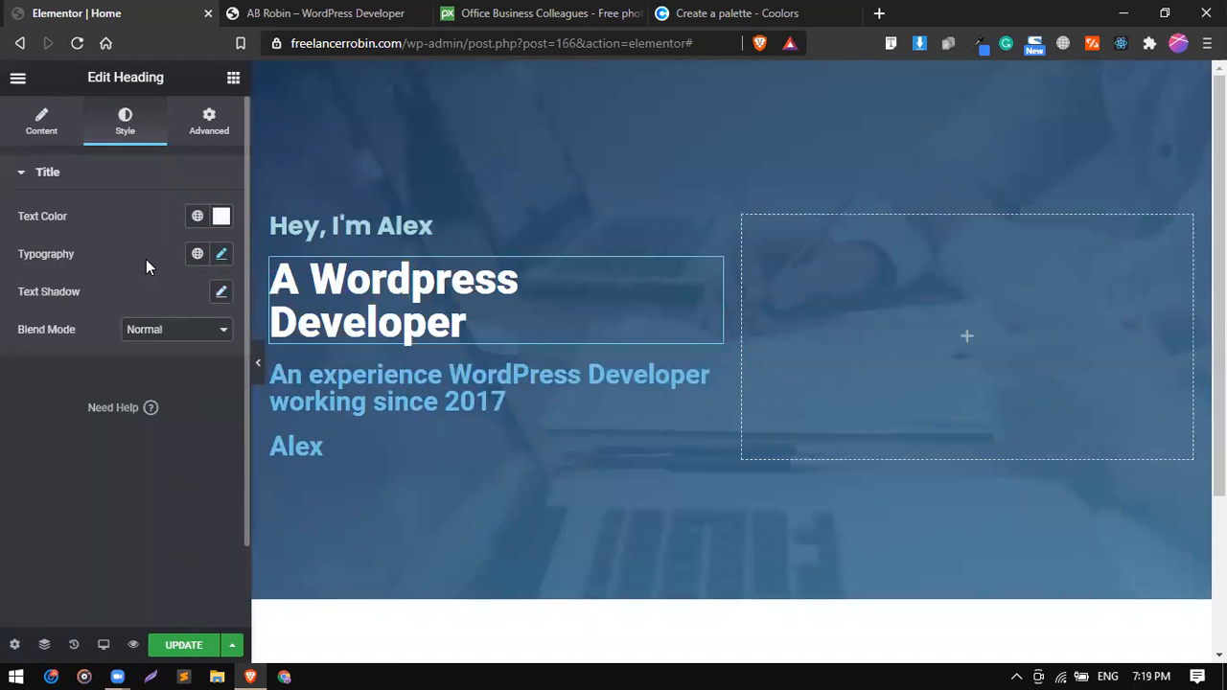
# Change the "A Wordpress Developer" heading's font family to Poppins and its size to 60 px, and compare it with the reference site.
pyautogui.click(221, 254)
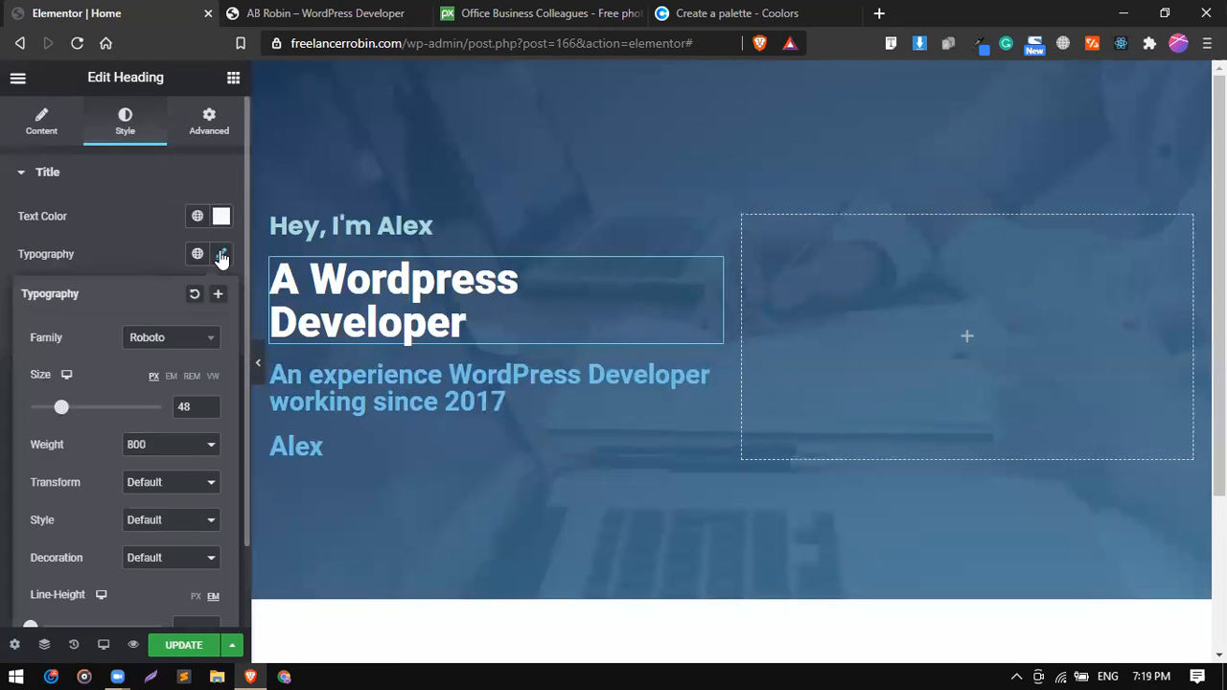
pyautogui.click(198, 342)
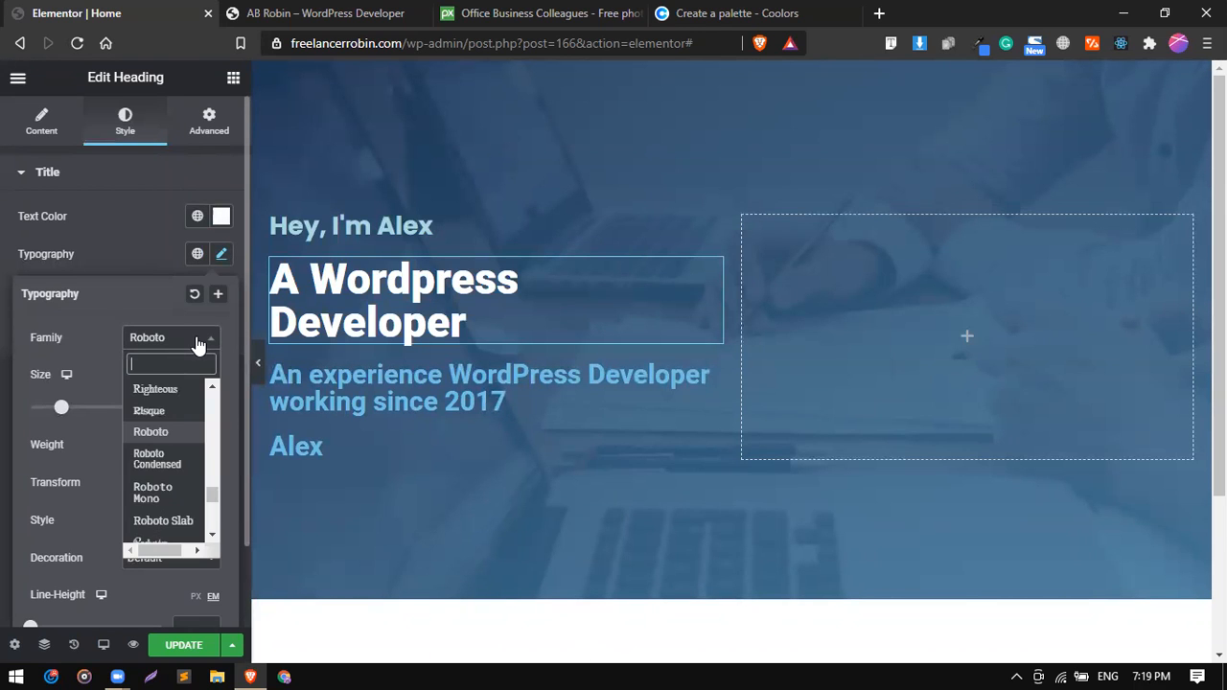
pyautogui.write('pop')
pyautogui.press('Return')
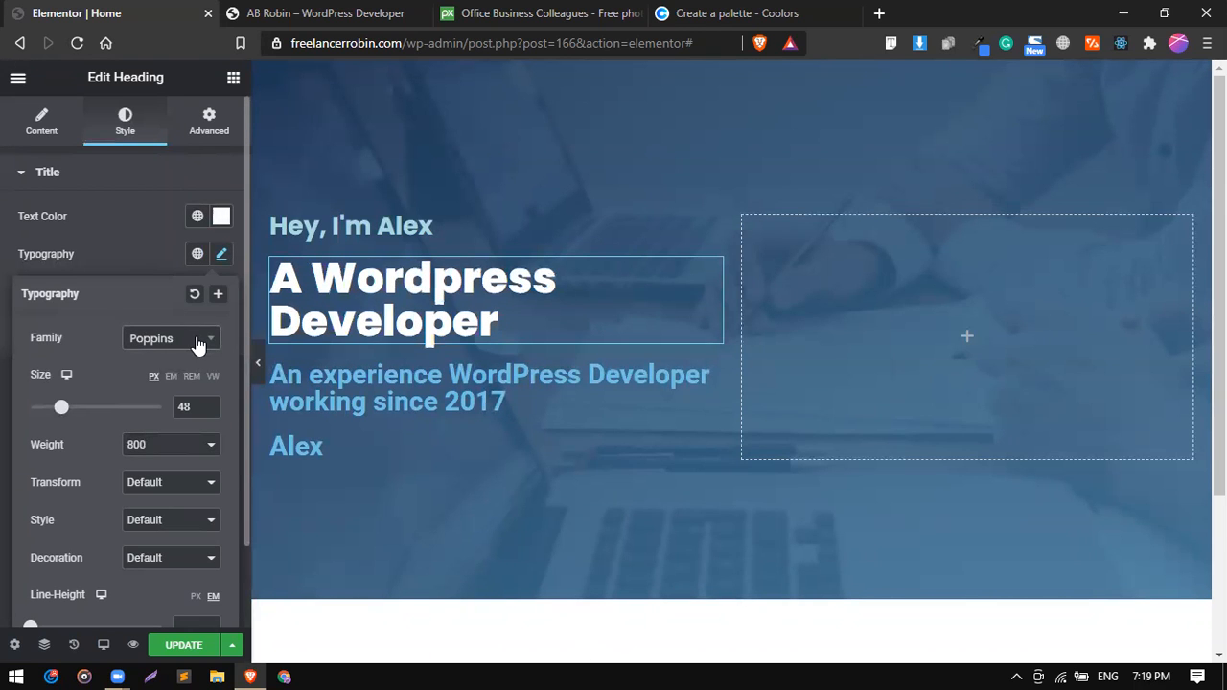
pyautogui.doubleClick(185, 407)
pyautogui.write('64')
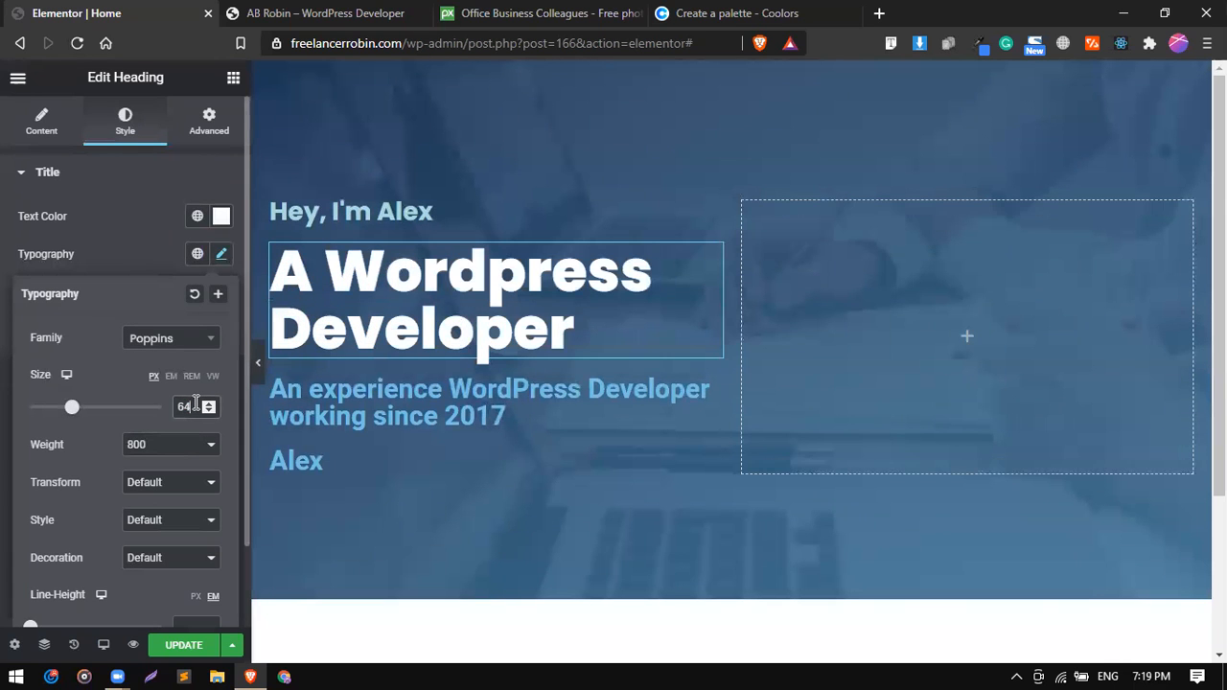
pyautogui.press('Down')
pyautogui.press('Down')
pyautogui.press('Down')
pyautogui.press('Down')
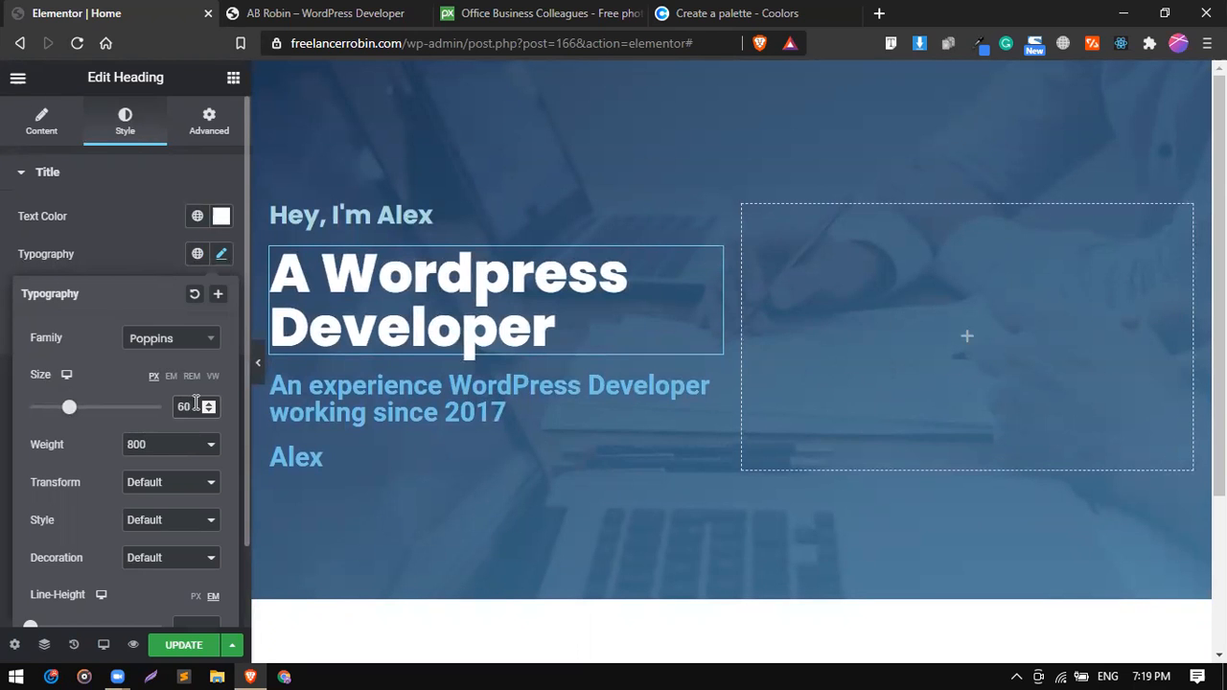
pyautogui.click(156, 250)
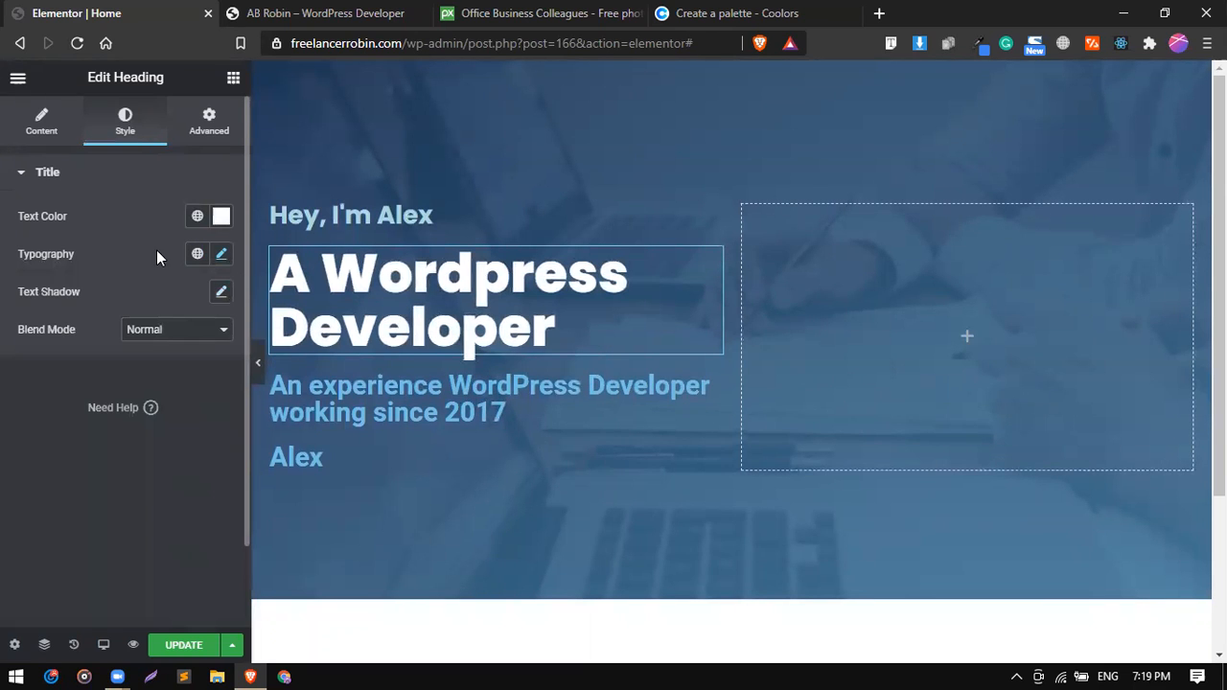
pyautogui.click(295, 13)
pyautogui.click(156, 13)
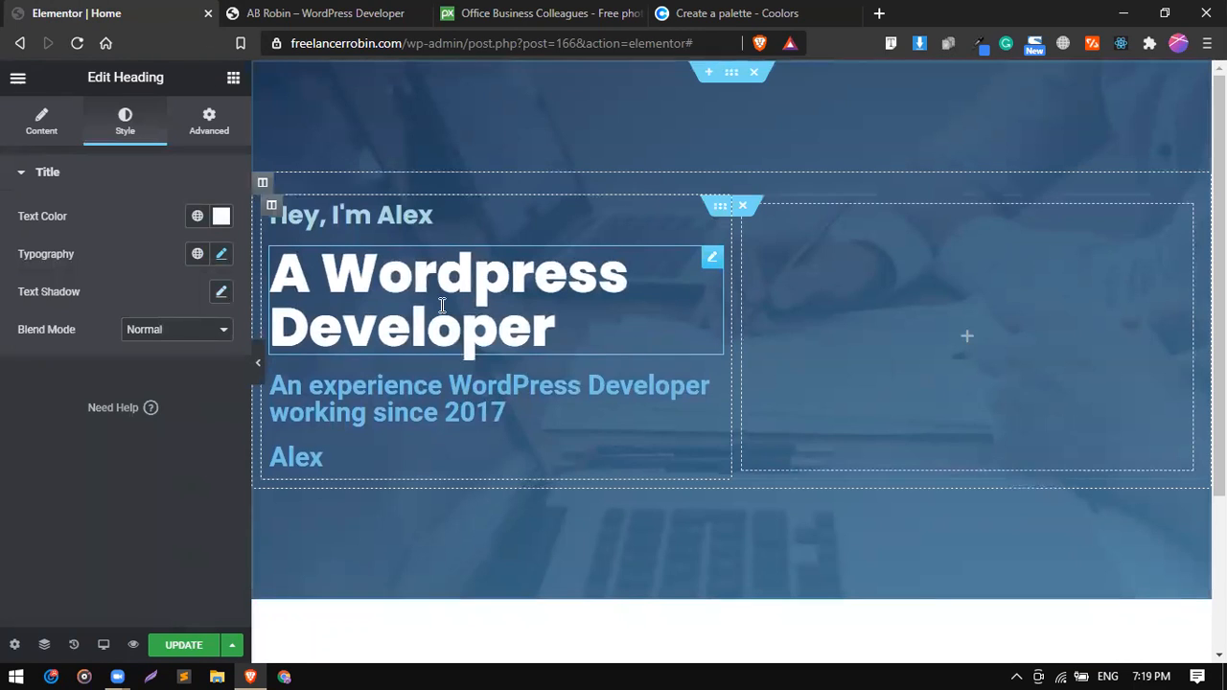
# Set the text color of the "An experience WordPress Developer working since 2017" heading to white, FFFFFF.
pyautogui.click(570, 413)
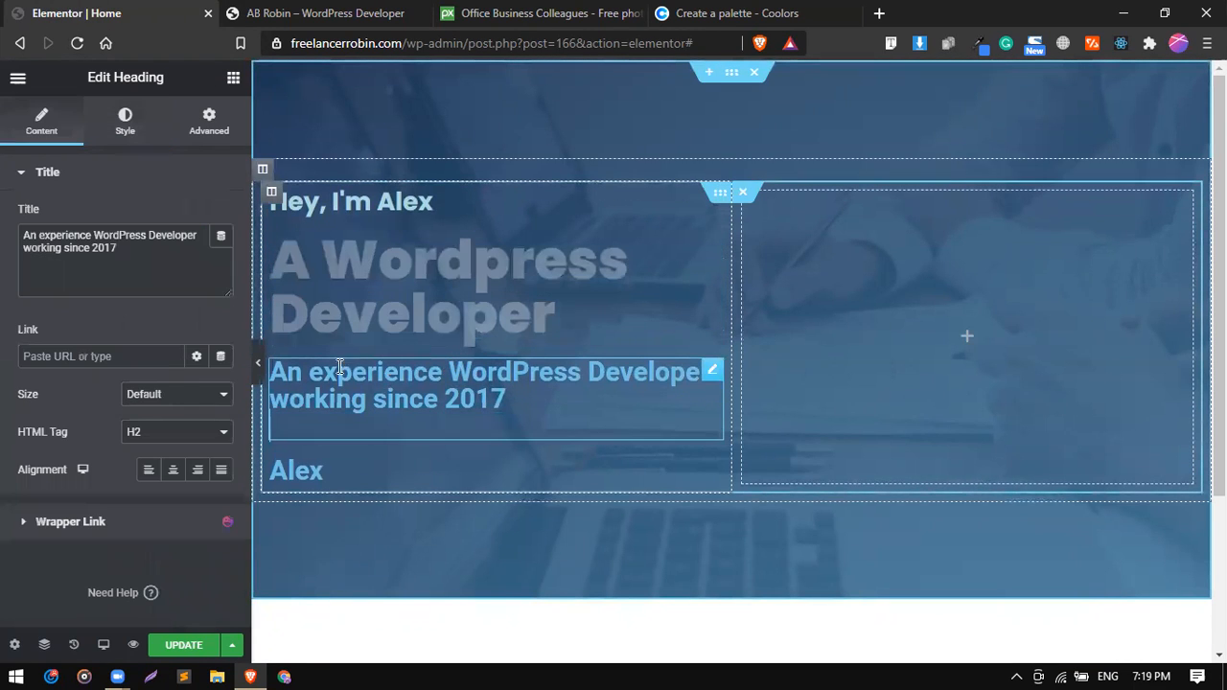
pyautogui.click(124, 130)
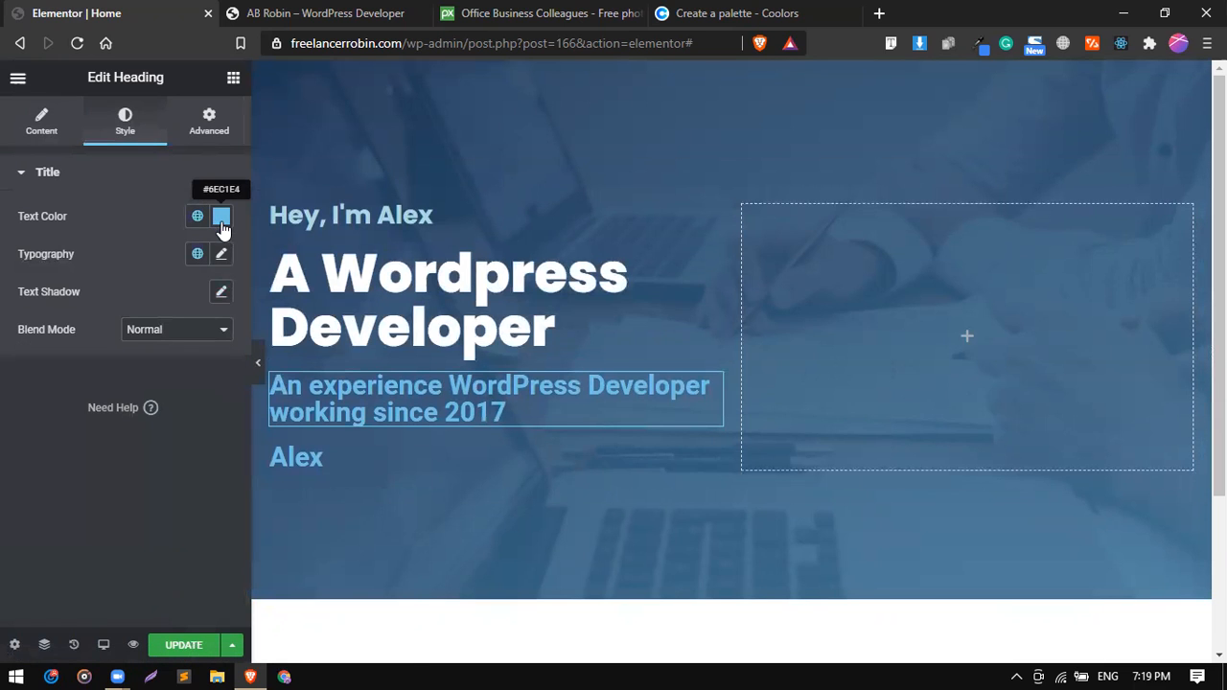
pyautogui.click(198, 218)
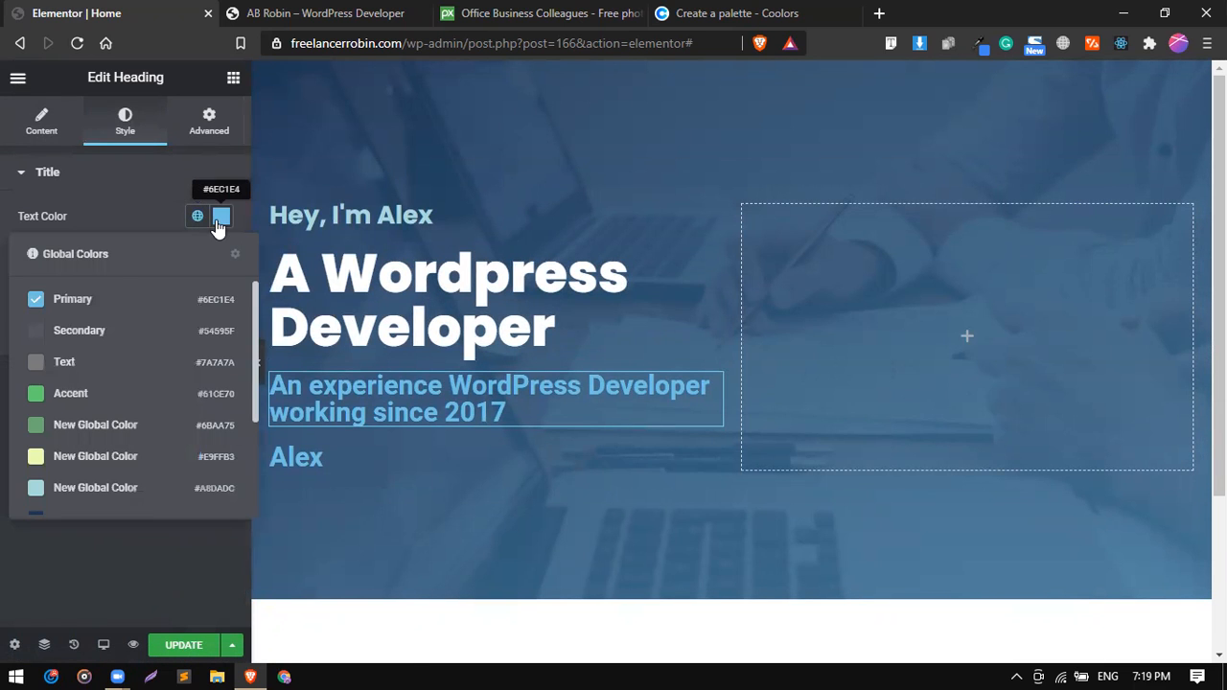
pyautogui.click(219, 225)
pyautogui.click(131, 284)
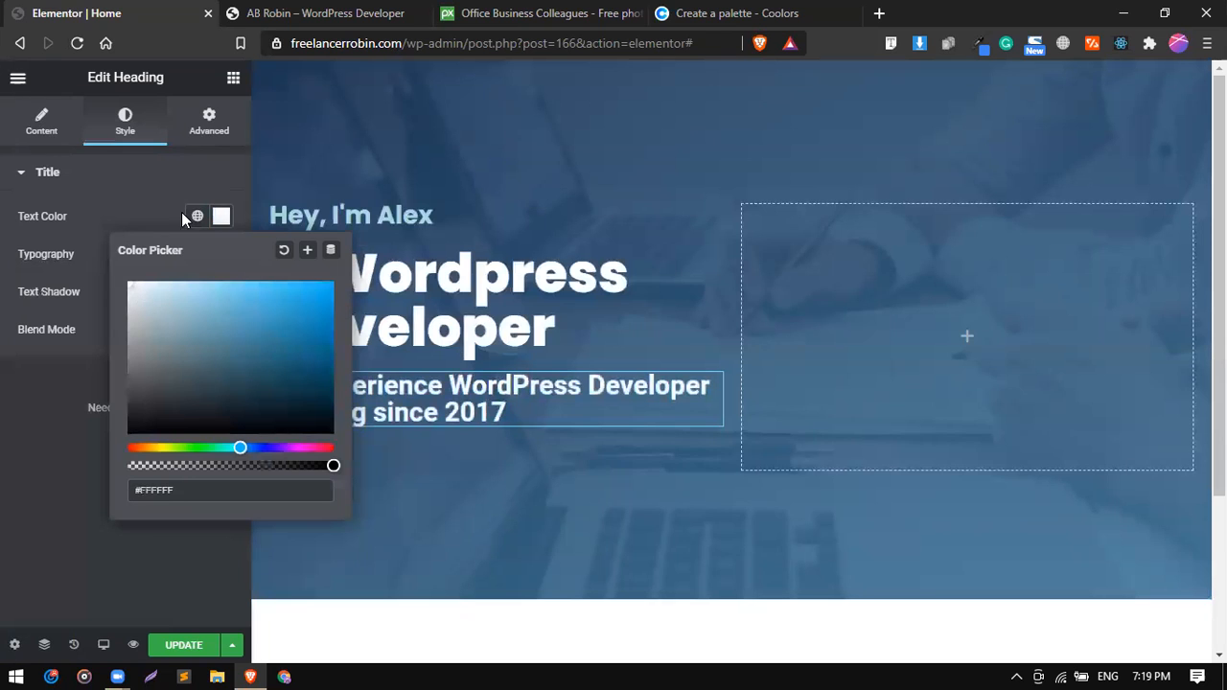
pyautogui.click(154, 197)
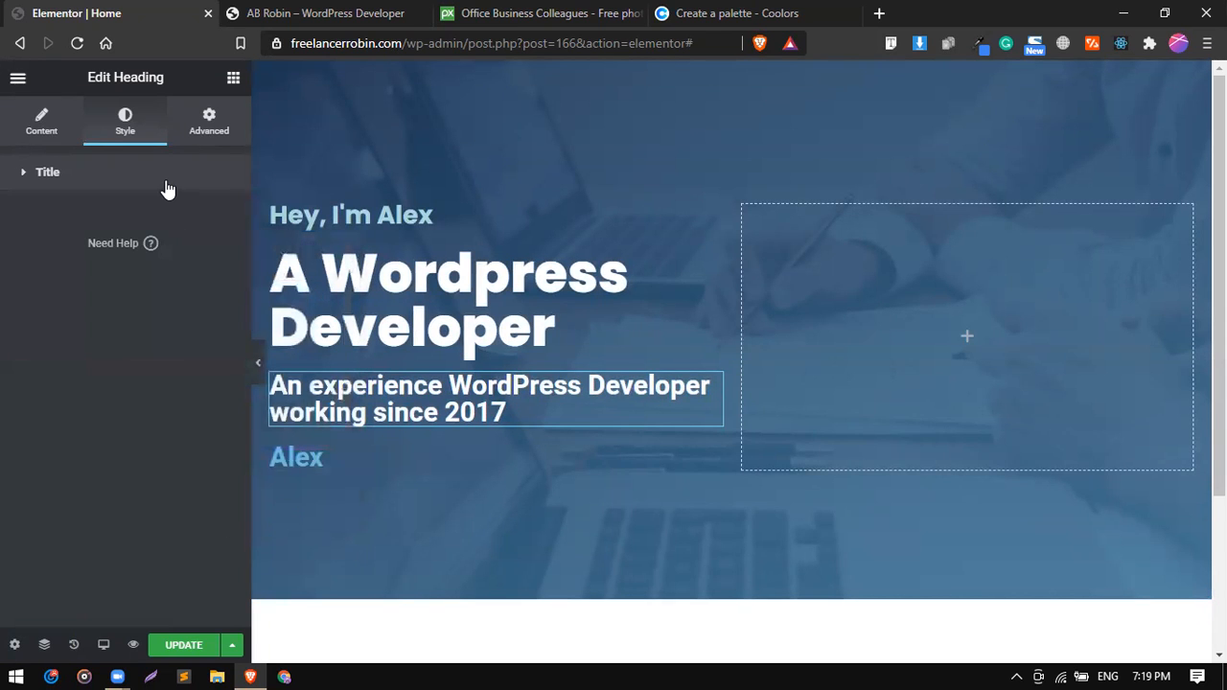
pyautogui.click(167, 191)
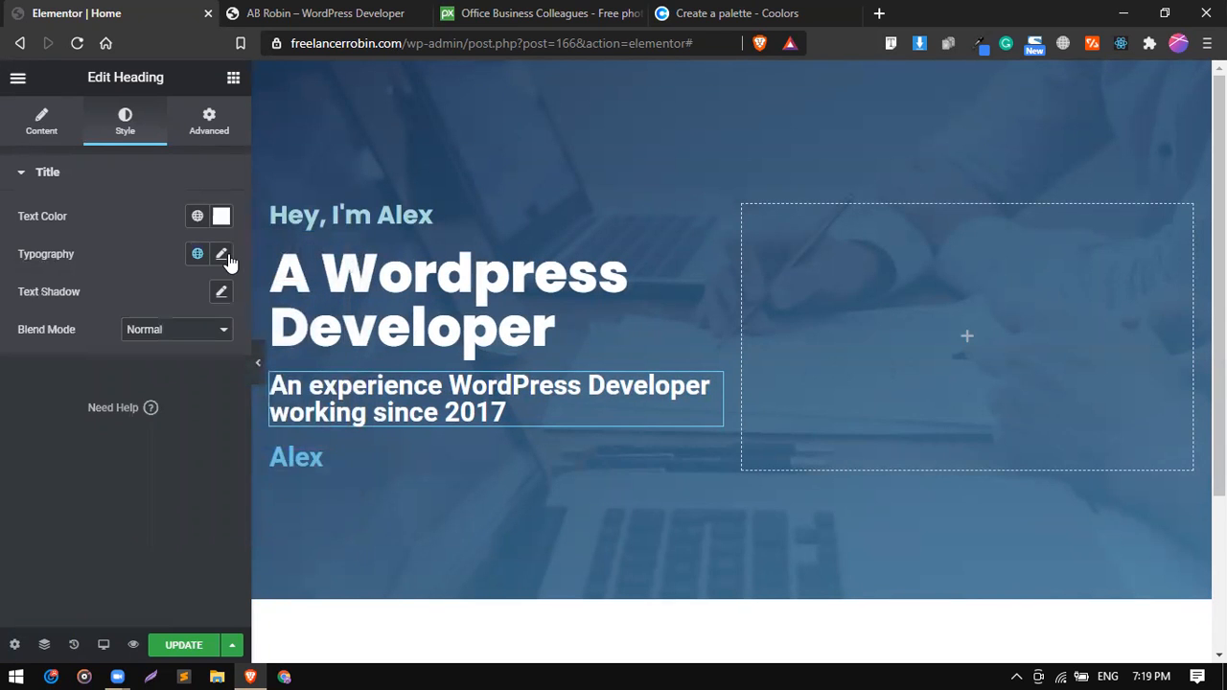
# Set the experience heading's typography to the Poppins family, size 18 px and weight 400.
pyautogui.click(221, 254)
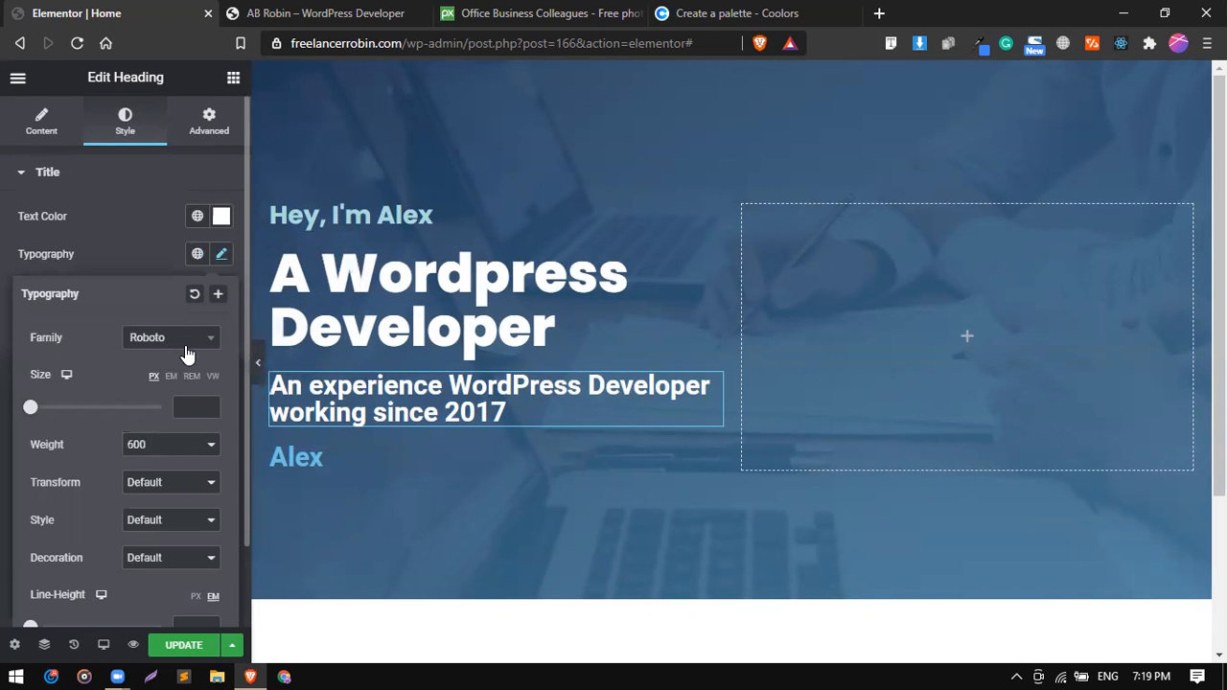
pyautogui.click(188, 343)
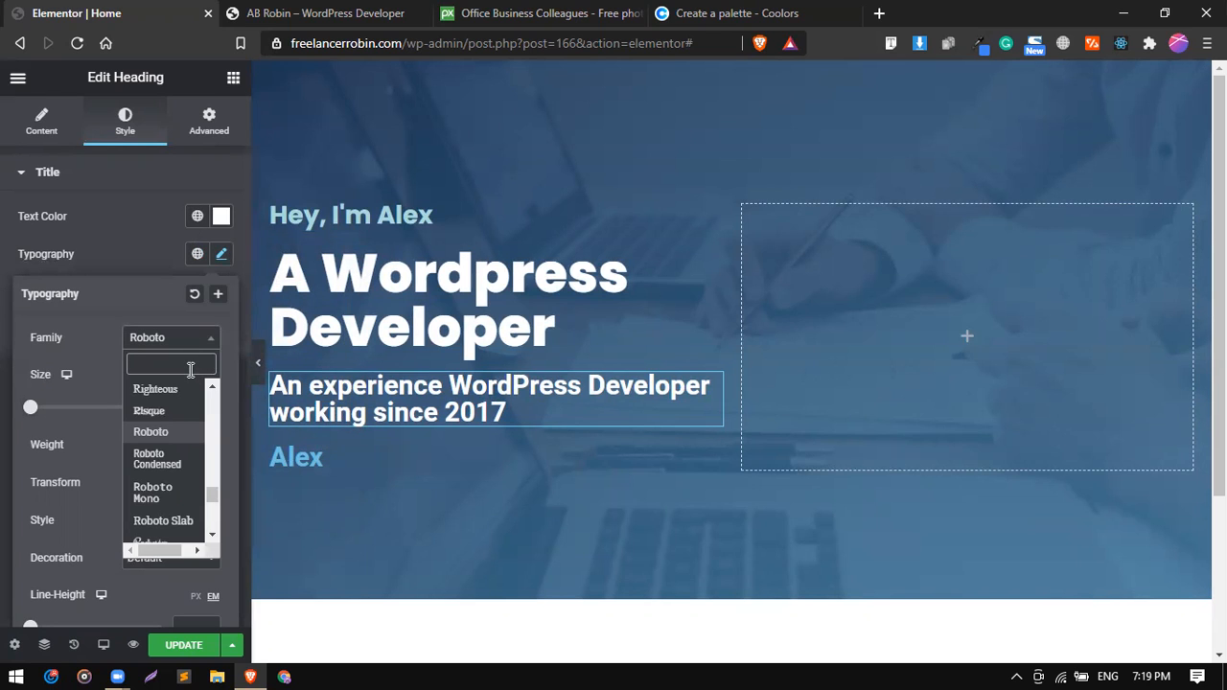
pyautogui.write('pop')
pyautogui.press('Return')
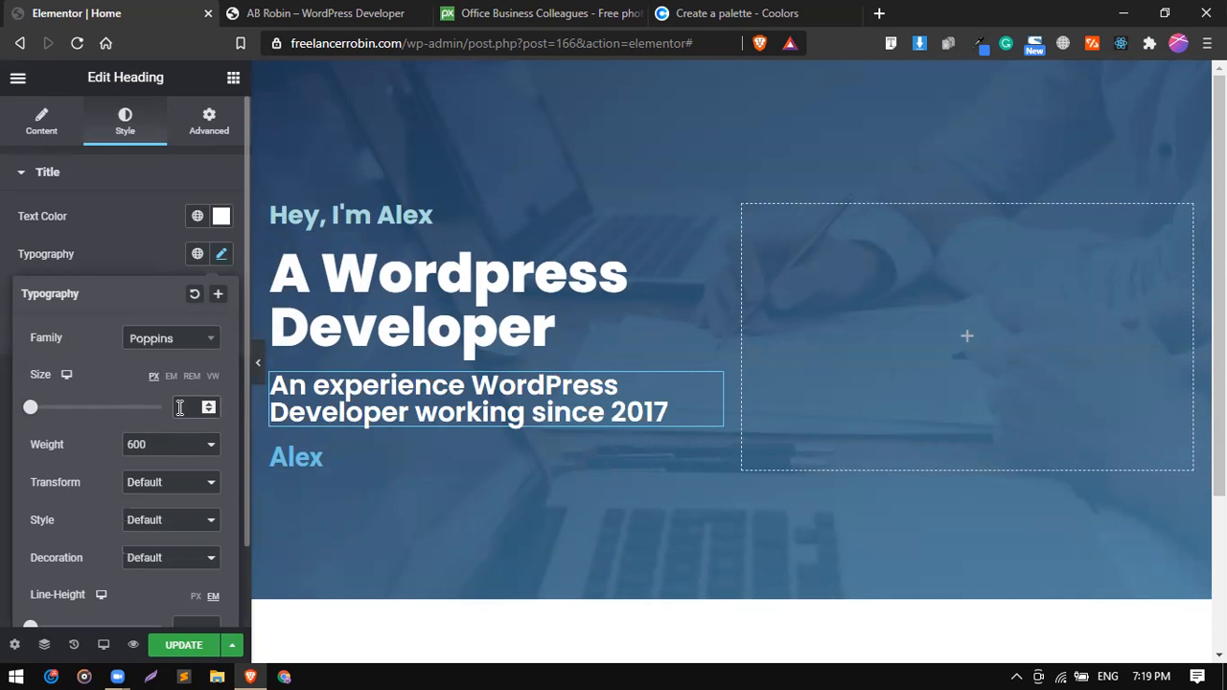
pyautogui.click(179, 407)
pyautogui.write('18')
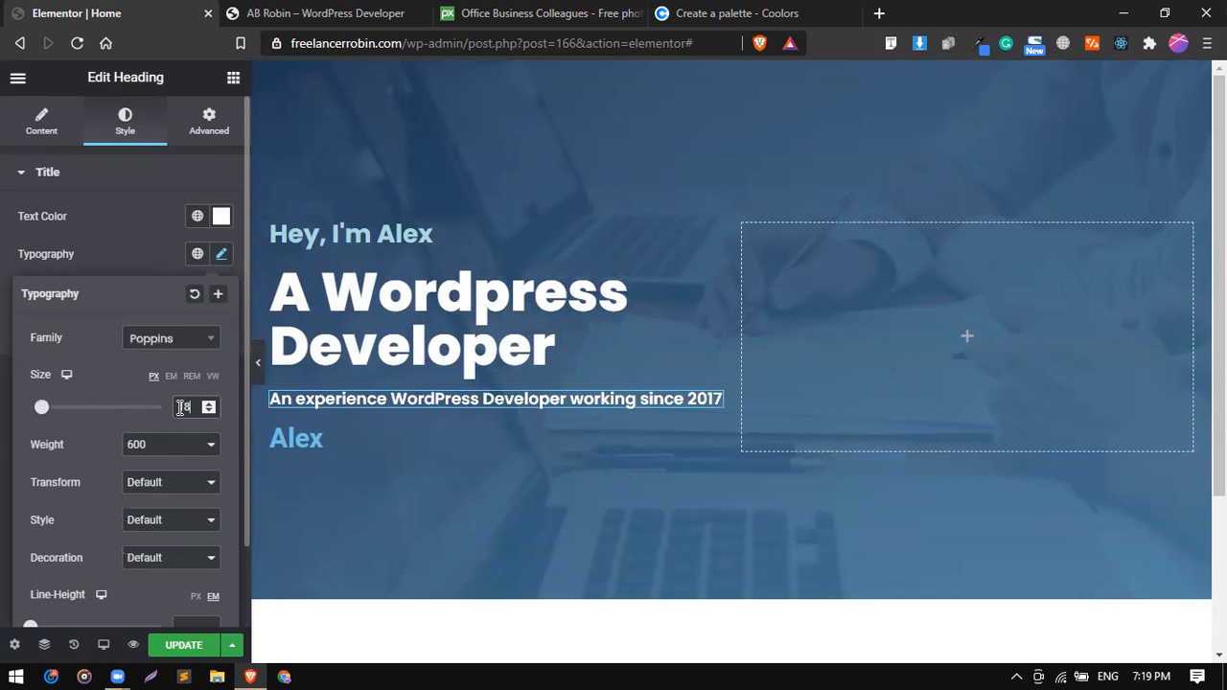
pyautogui.click(172, 449)
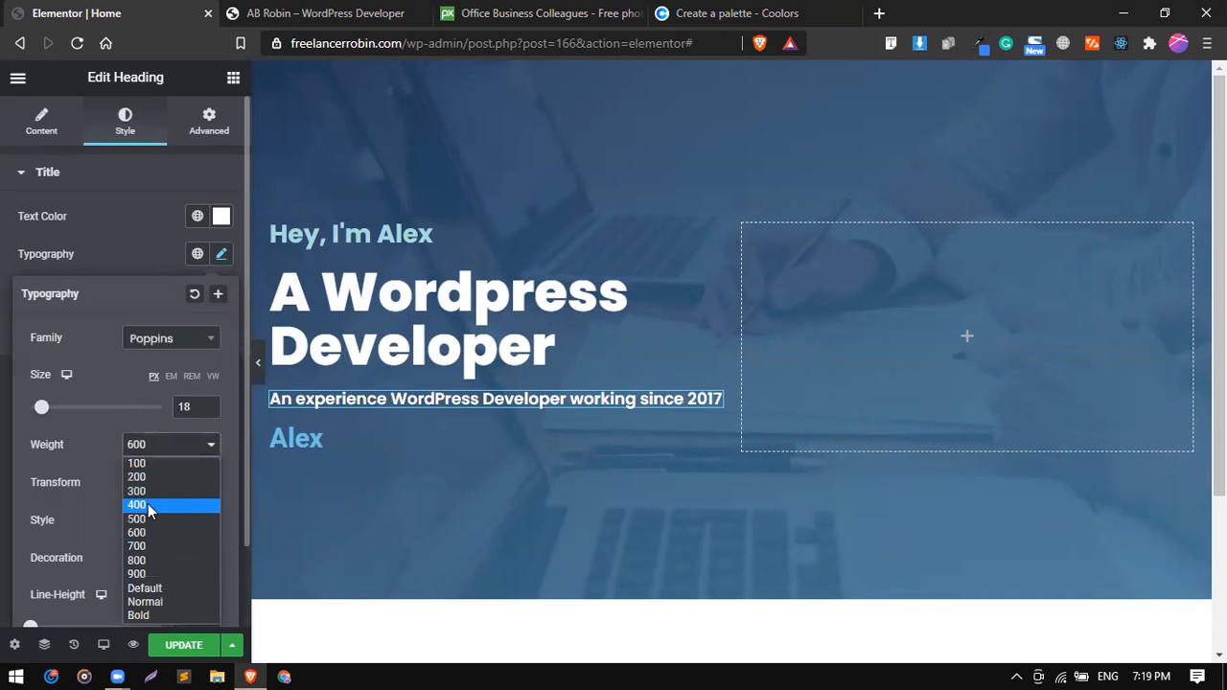
pyautogui.click(148, 503)
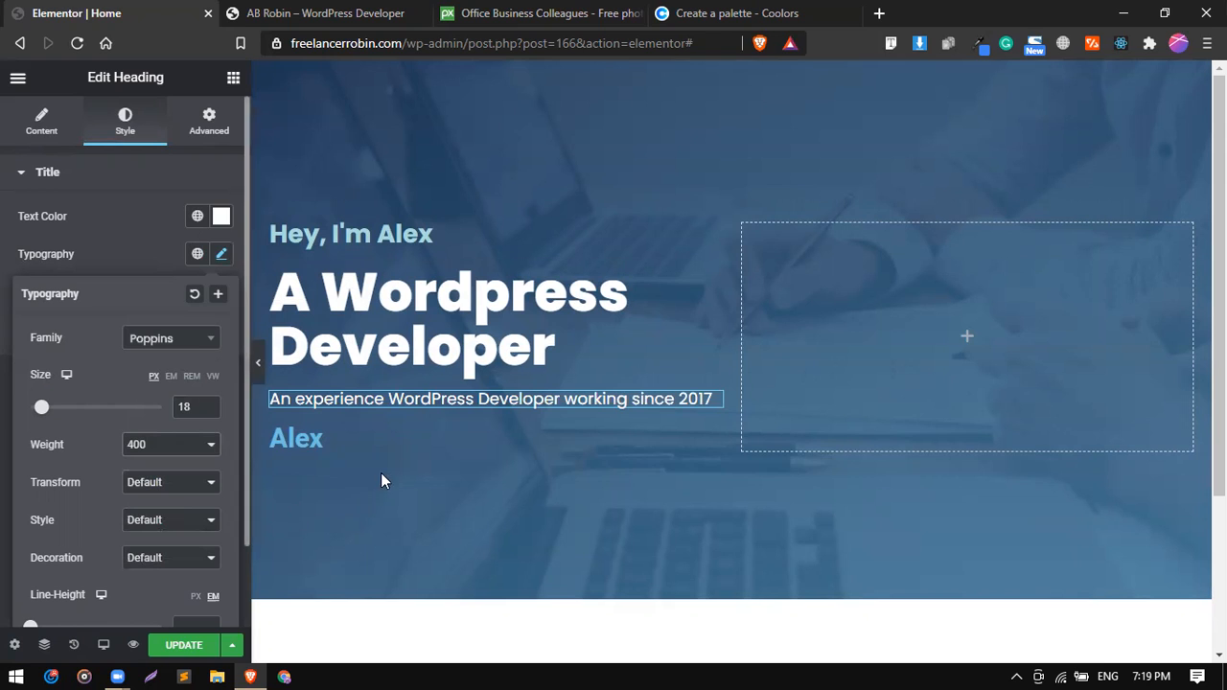
# Set the text color of the signature name heading below the experience line to white.
pyautogui.click(411, 444)
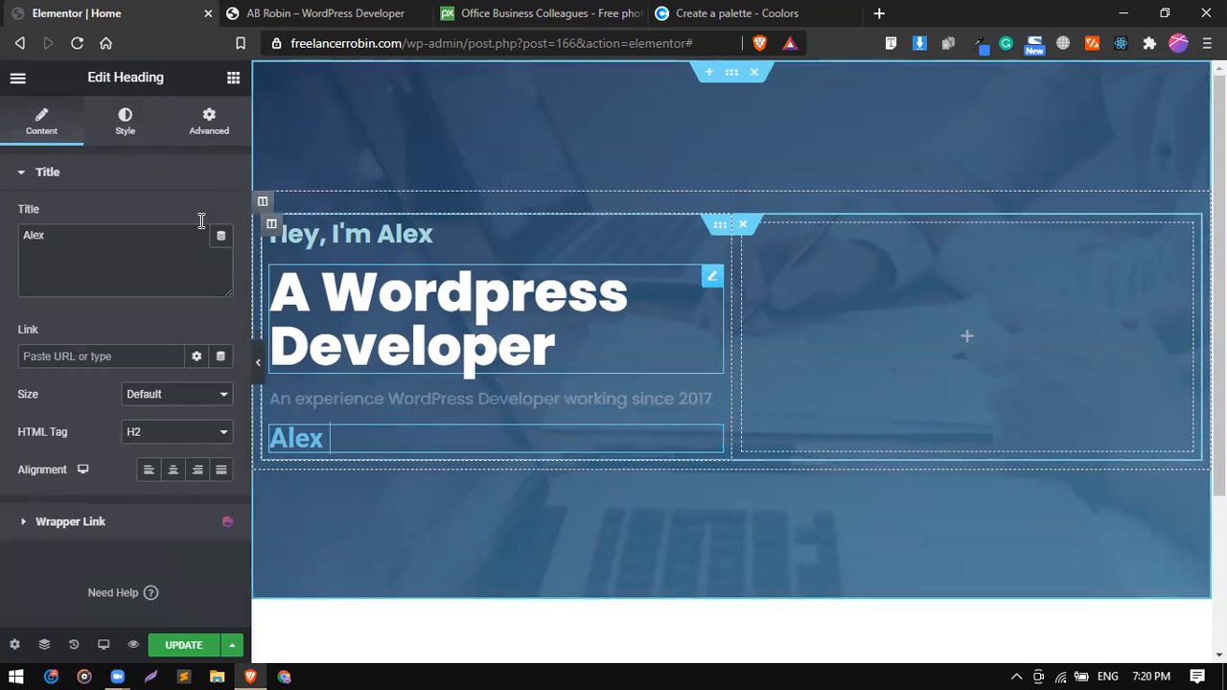
pyautogui.click(128, 113)
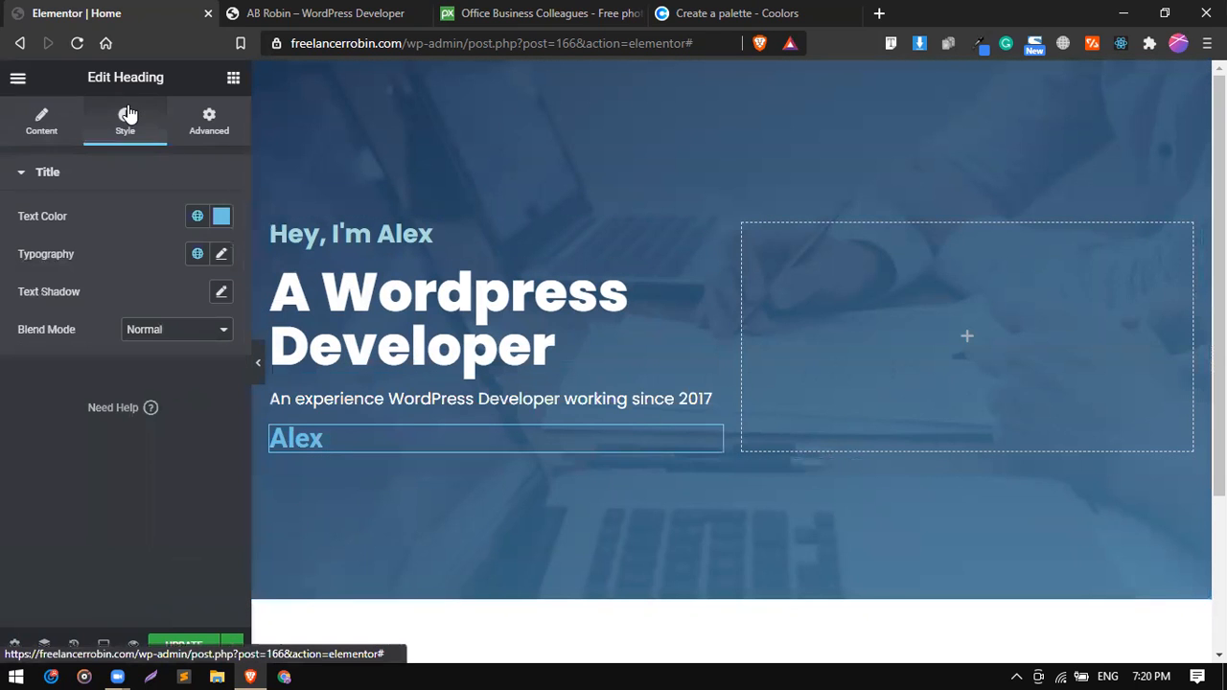
pyautogui.click(218, 223)
pyautogui.moveTo(184, 301); pyautogui.dragTo(110, 260)
pyautogui.click(156, 224)
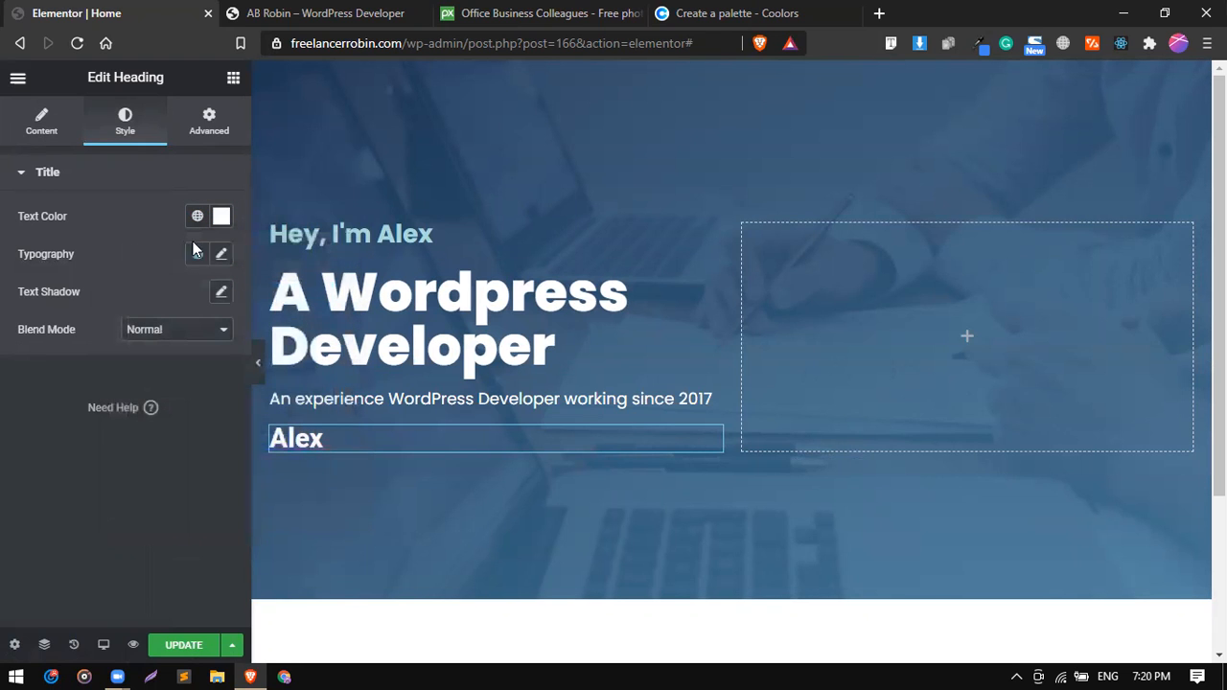
# Try the Mr De Haviland and Mr Dafoe fonts on the signature heading and settle on the Mrs Saint Delafield family.
pyautogui.click(222, 255)
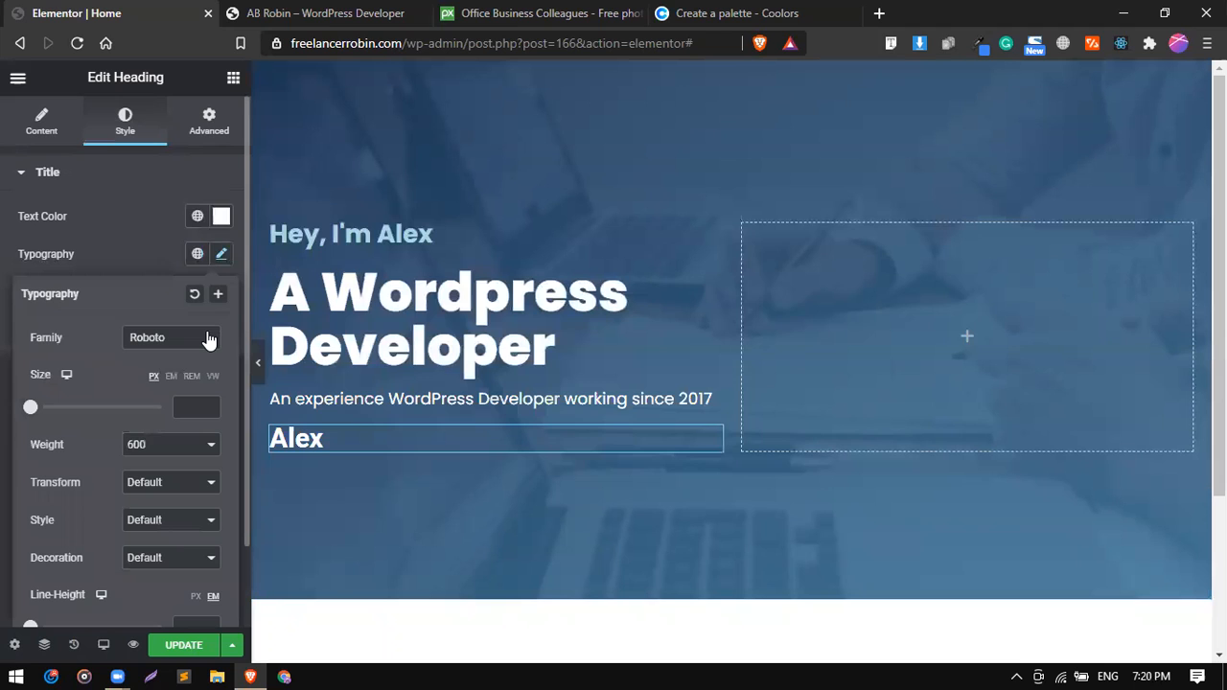
pyautogui.click(209, 339)
pyautogui.write('mr')
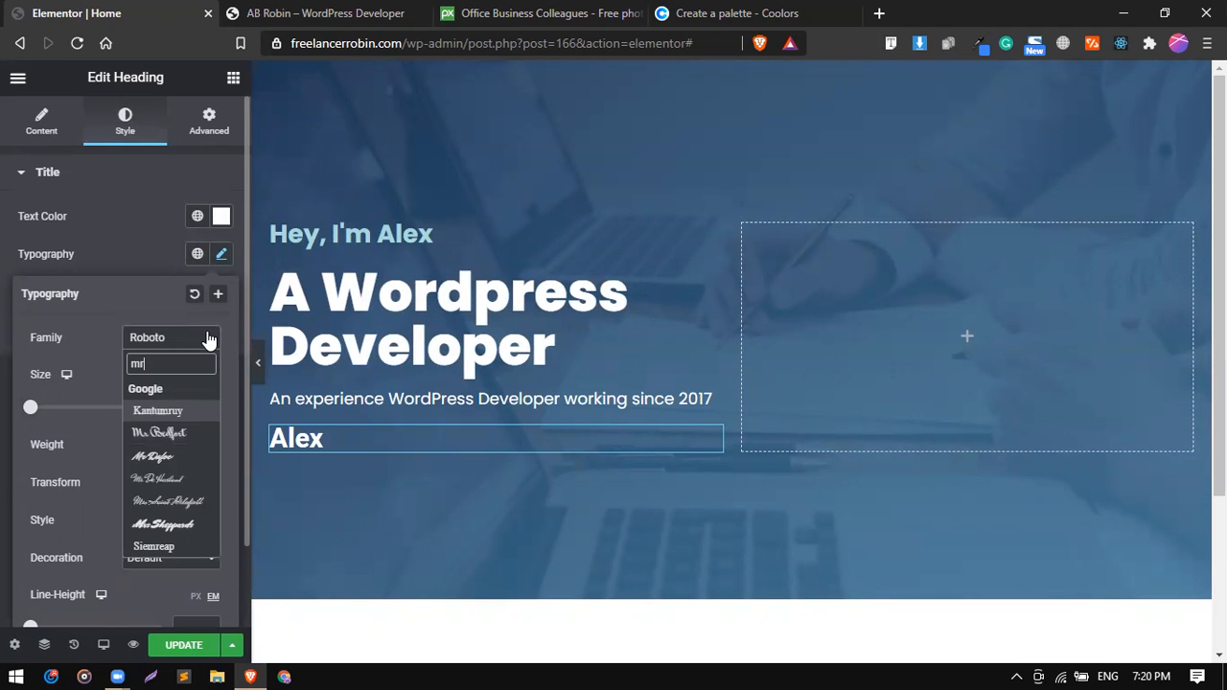
pyautogui.press('Down')
pyautogui.press('Down')
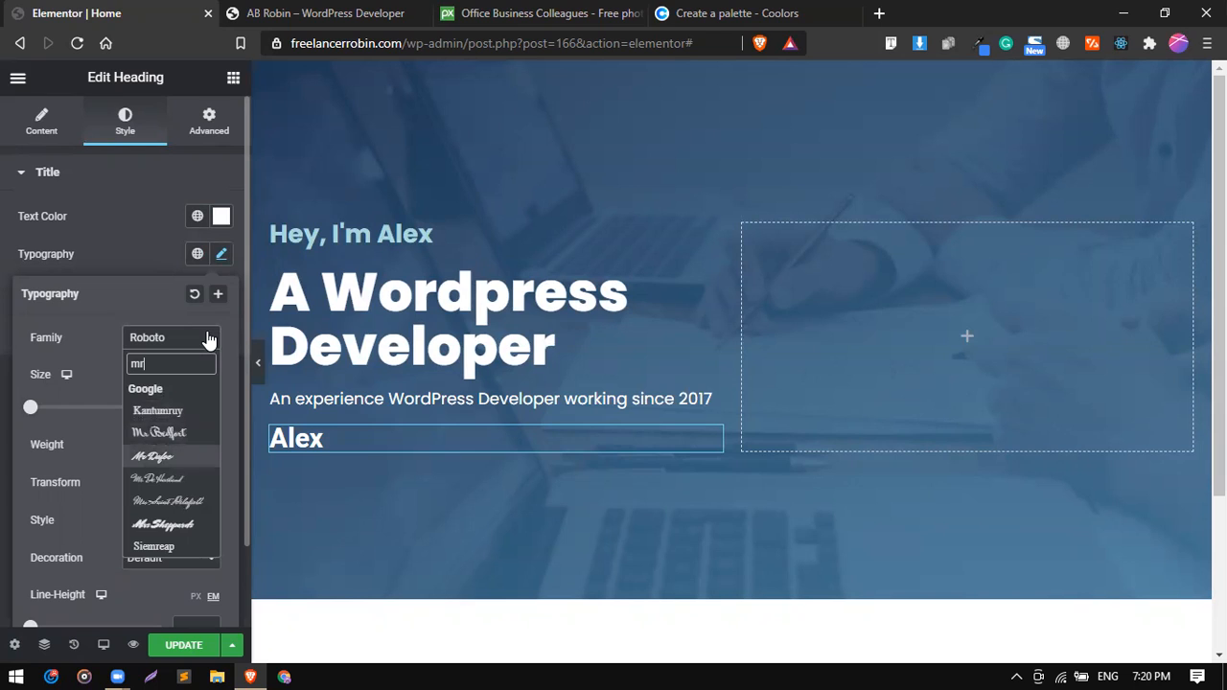
pyautogui.press('Down')
pyautogui.press('Return')
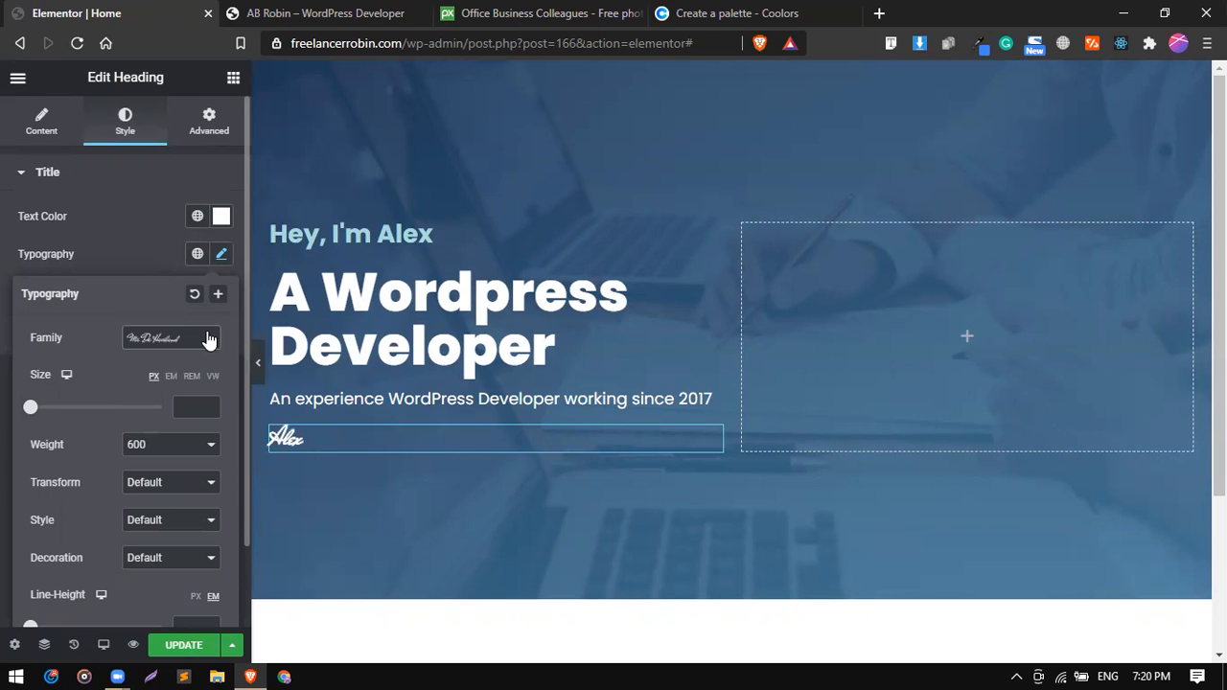
pyautogui.click(197, 343)
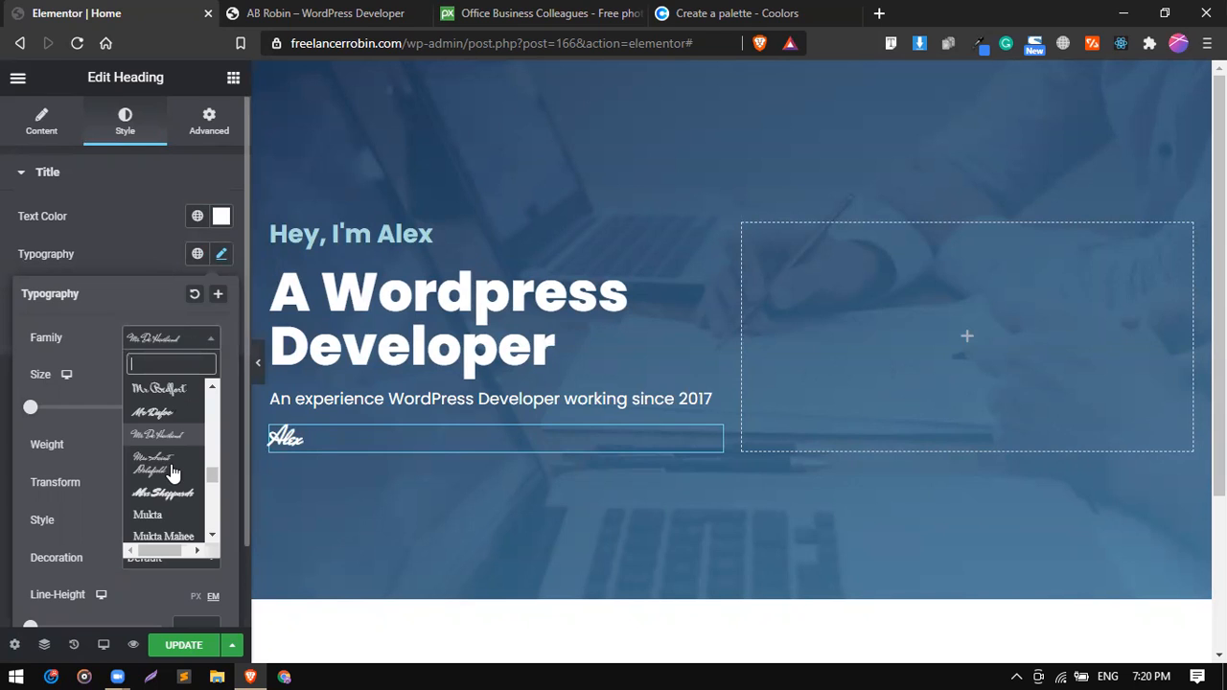
pyautogui.click(162, 413)
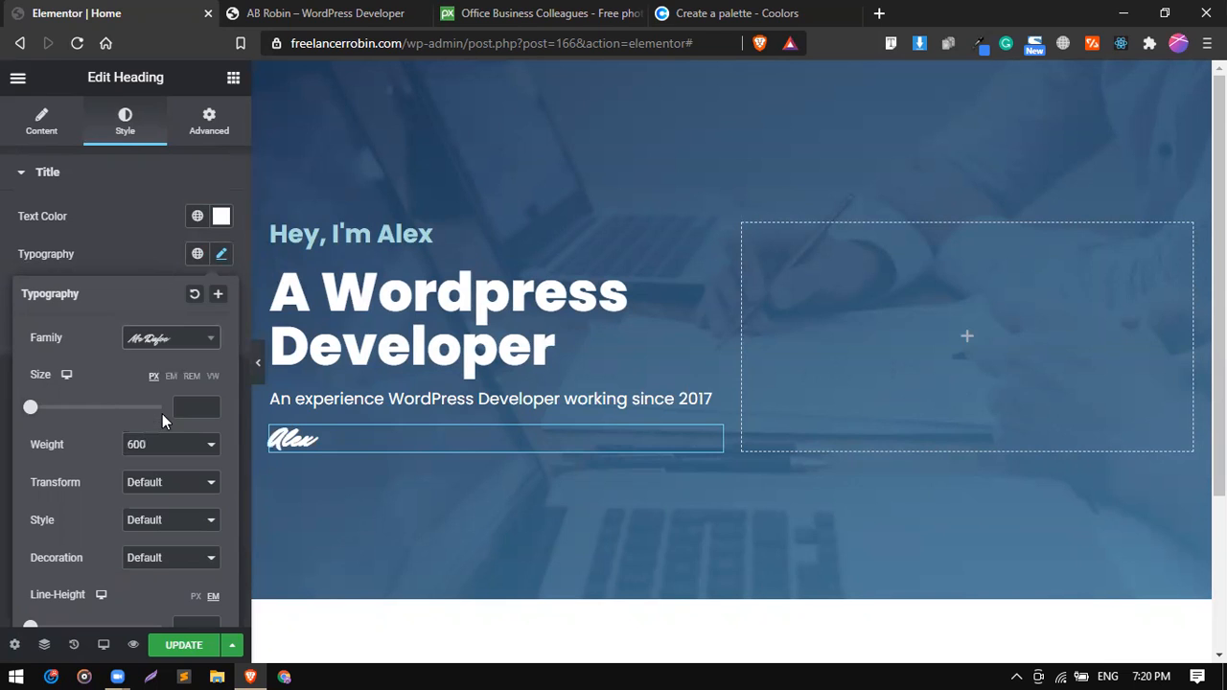
pyautogui.click(197, 334)
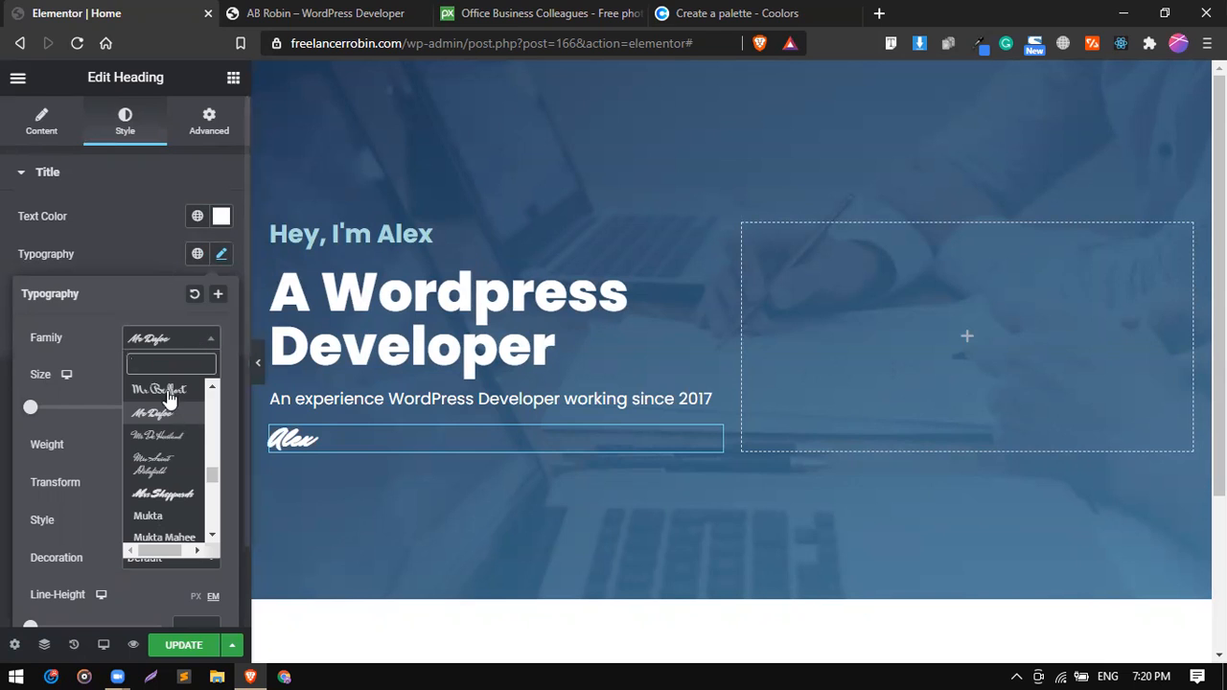
pyautogui.click(160, 463)
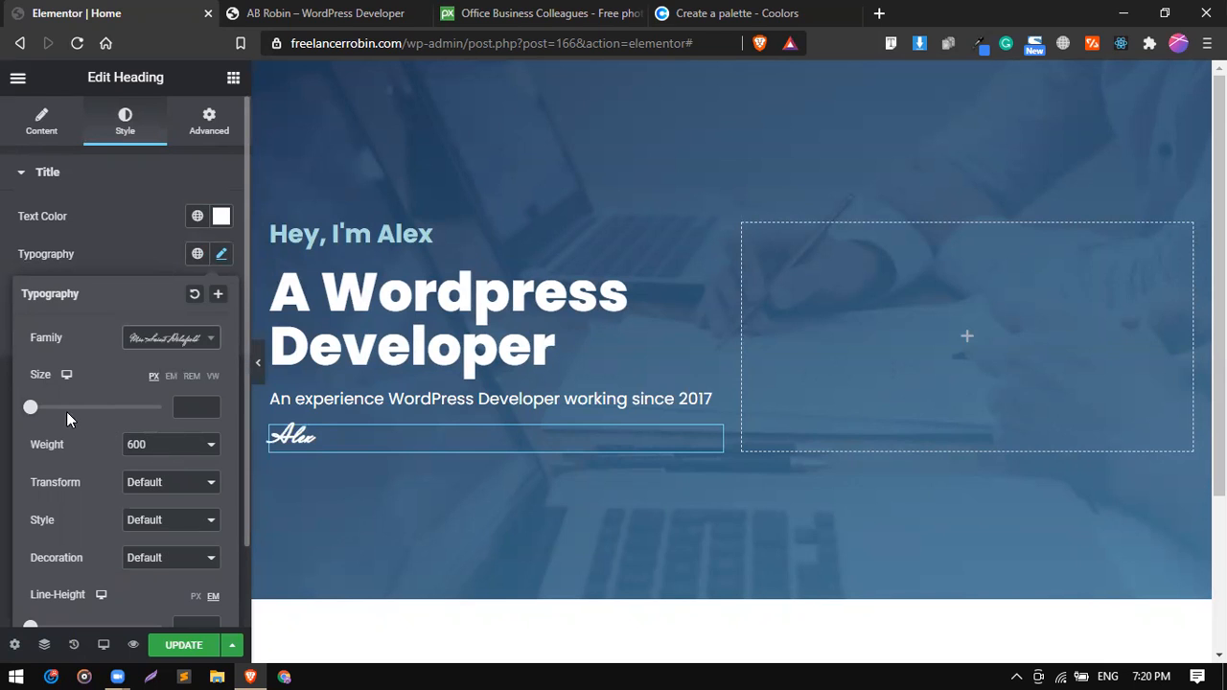
# Set the signature heading's font size to 35 px.
pyautogui.click(194, 404)
pyautogui.write('24')
pyautogui.press('Up')
pyautogui.press('Up')
pyautogui.press('Up')
pyautogui.press('Up')
pyautogui.press('Up')
pyautogui.press('Up')
pyautogui.press('Up')
pyautogui.press('Up')
pyautogui.press('Up')
pyautogui.press('Up')
pyautogui.press('Up')
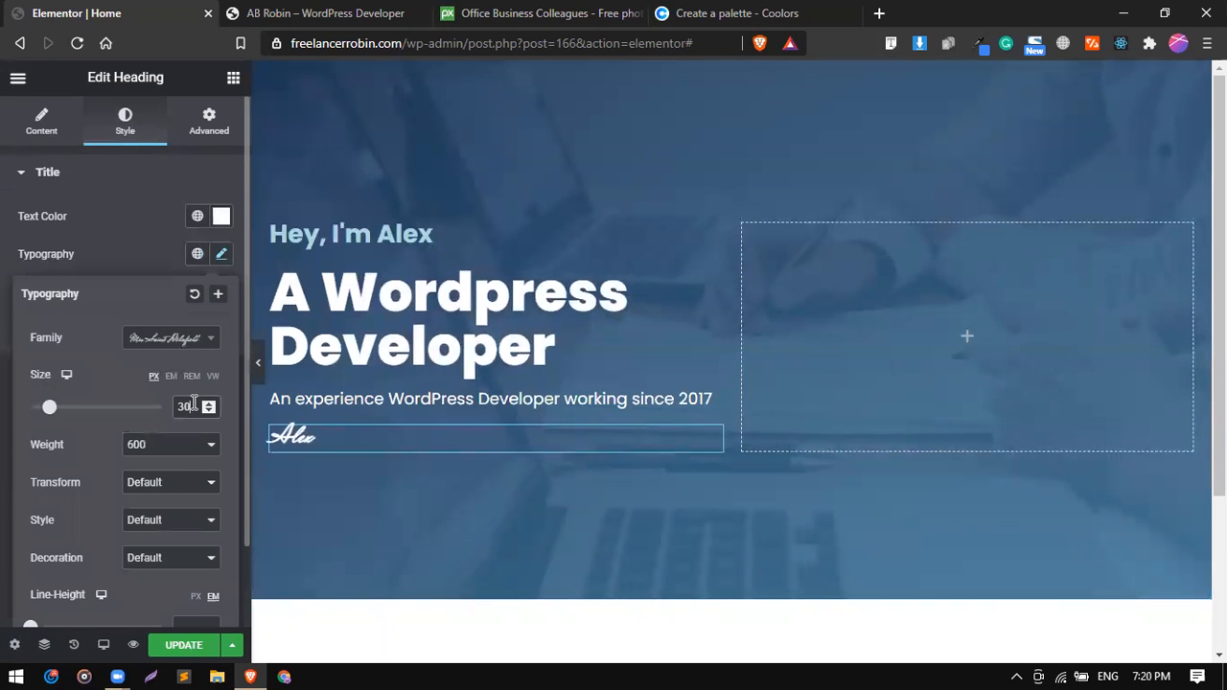
pyautogui.press('Up')
pyautogui.press('Down')
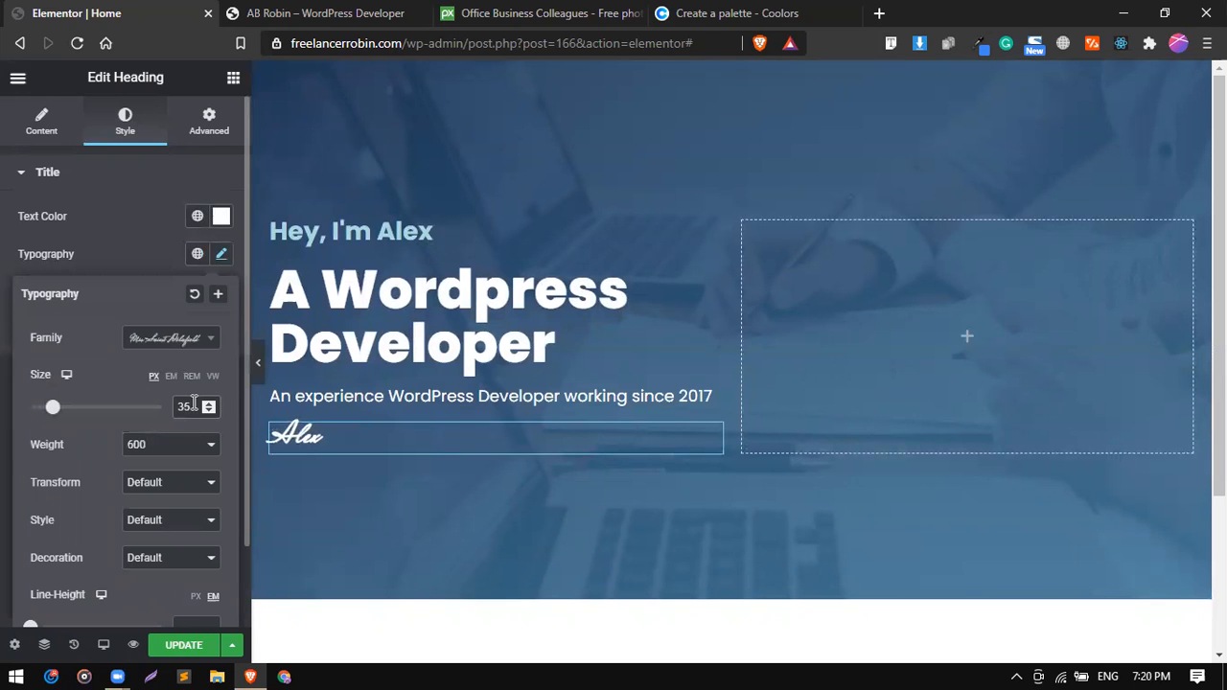
# Examine the script signature on the reference site's hero section, then return to the Elementor editor.
pyautogui.click(370, 12)
pyautogui.moveTo(103, 501); pyautogui.dragTo(213, 486)
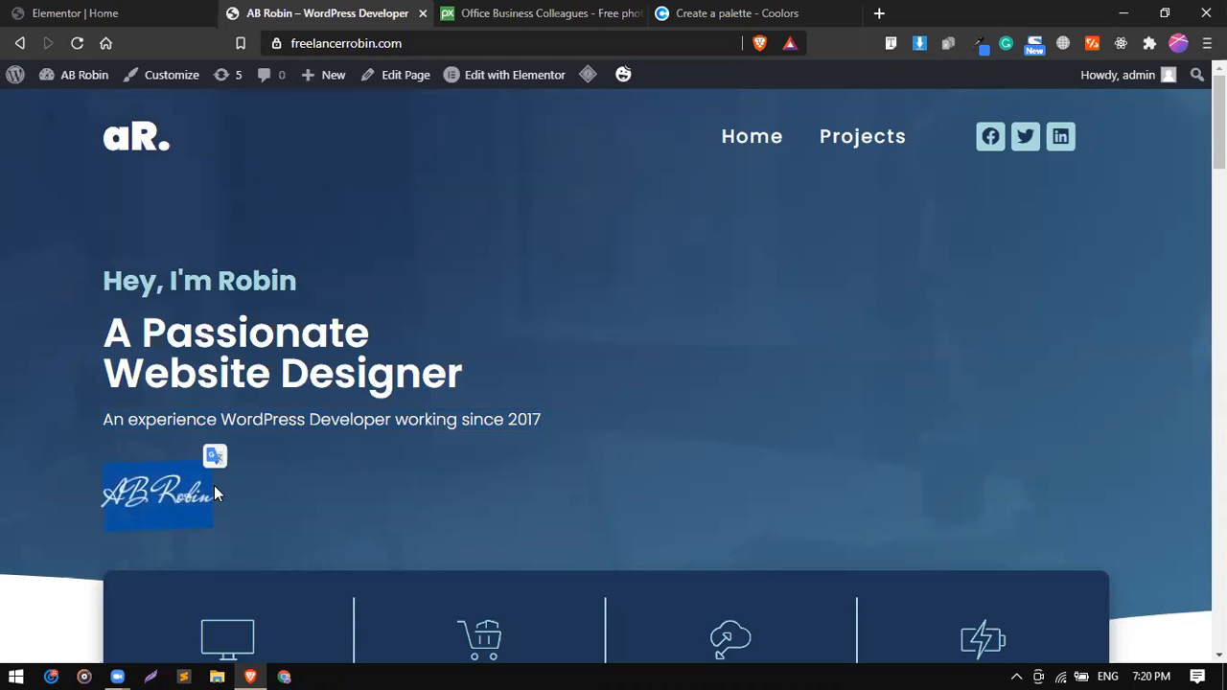
pyautogui.click(144, 12)
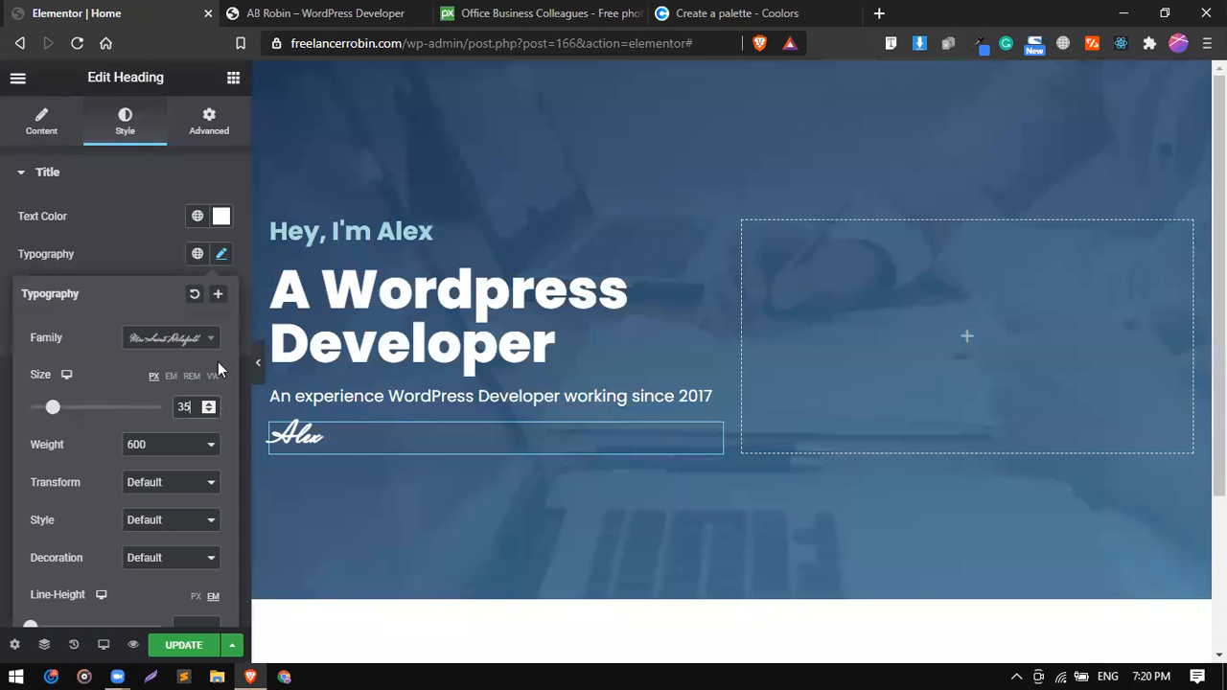
# Close the signature heading's typography settings and open its advanced settings to reach the CSS Transform options.
pyautogui.click(128, 232)
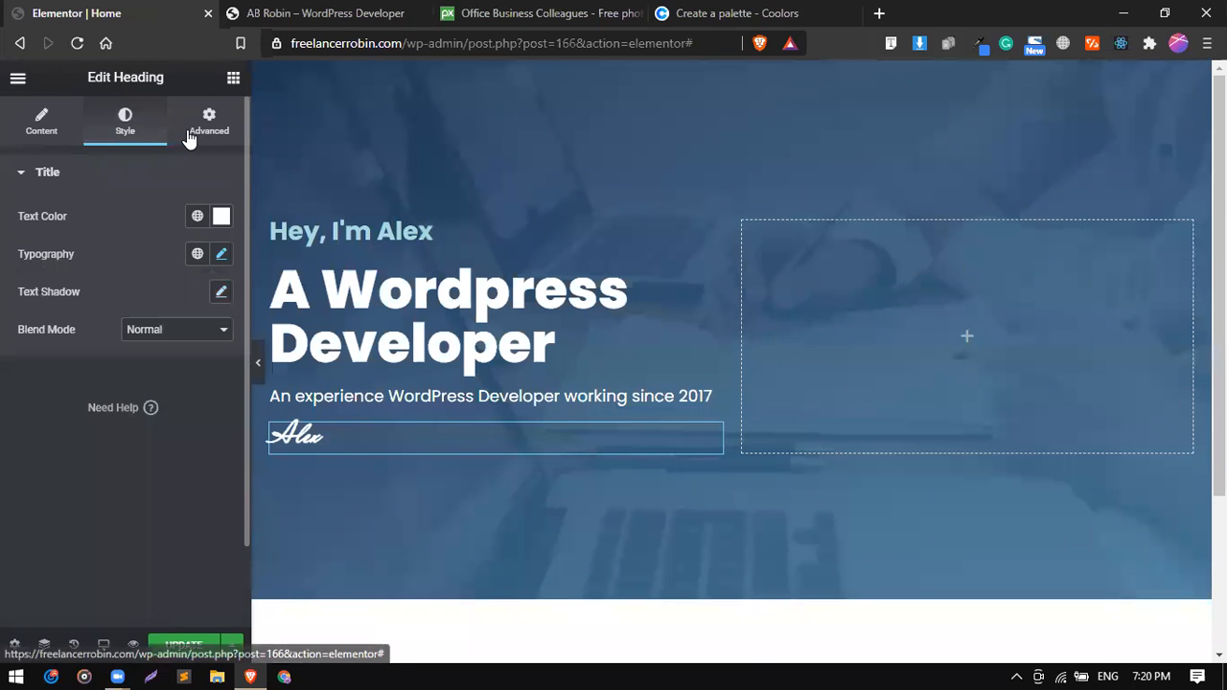
pyautogui.click(191, 135)
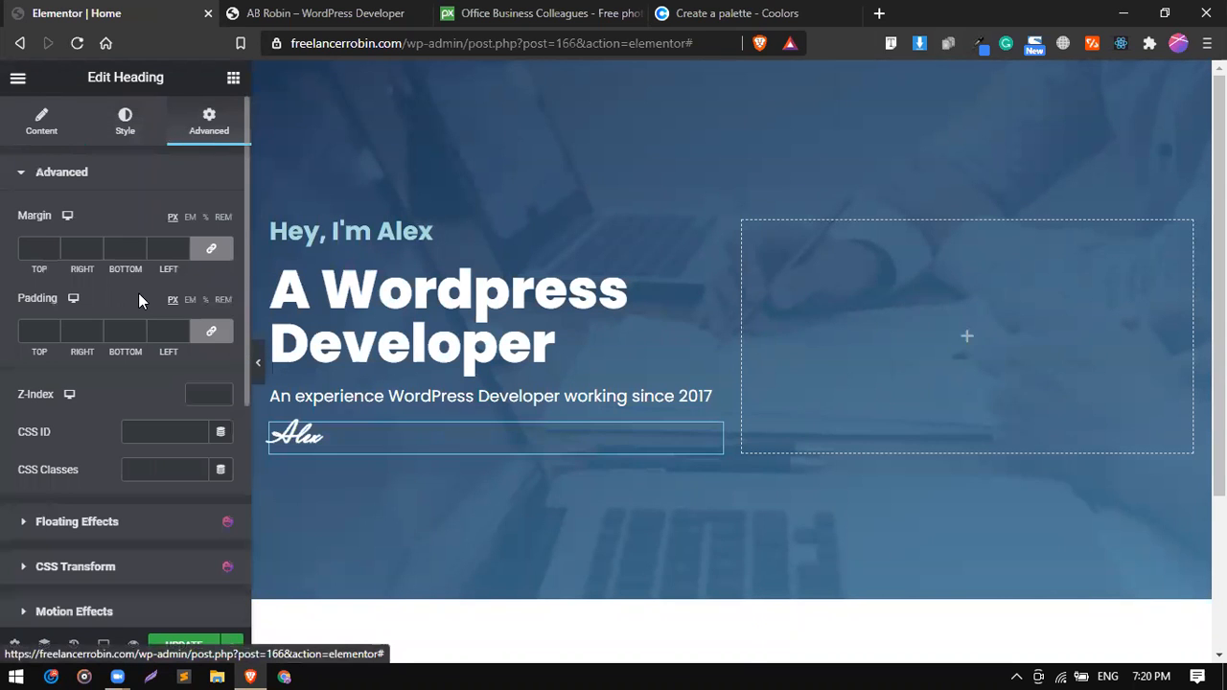
pyautogui.scroll(-5, 138, 292)
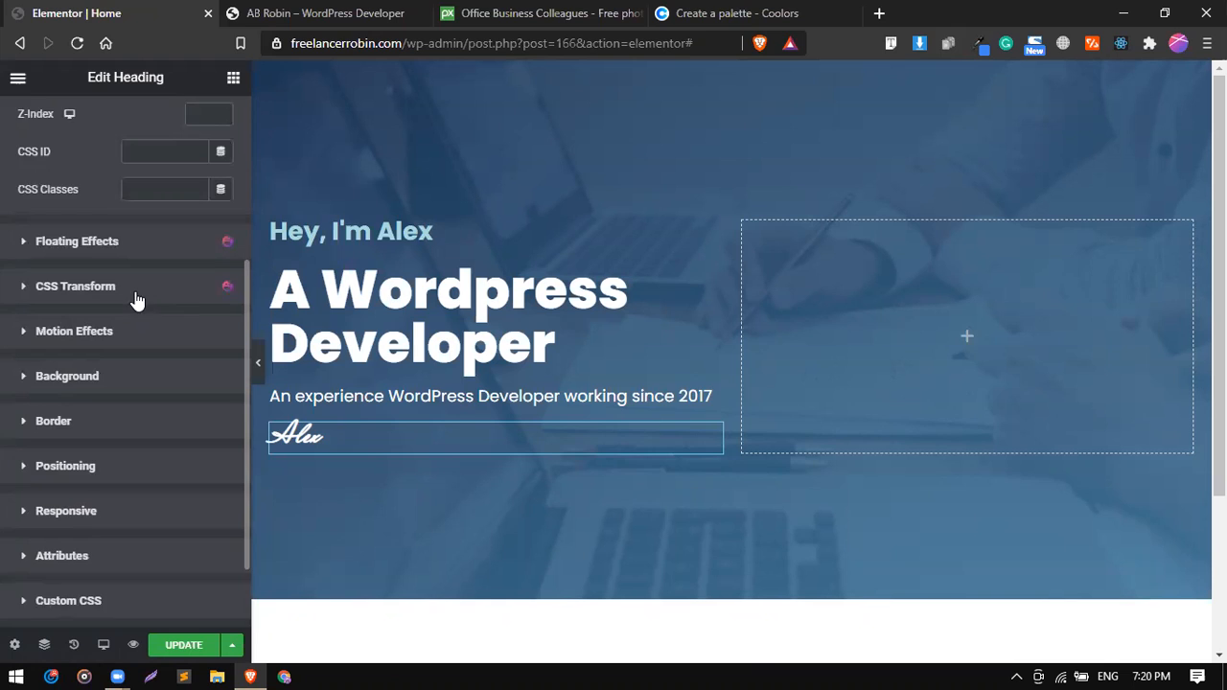
# Enable CSS Transform on the signature heading and set its Rotate (Z) value to -2.
pyautogui.click(135, 293)
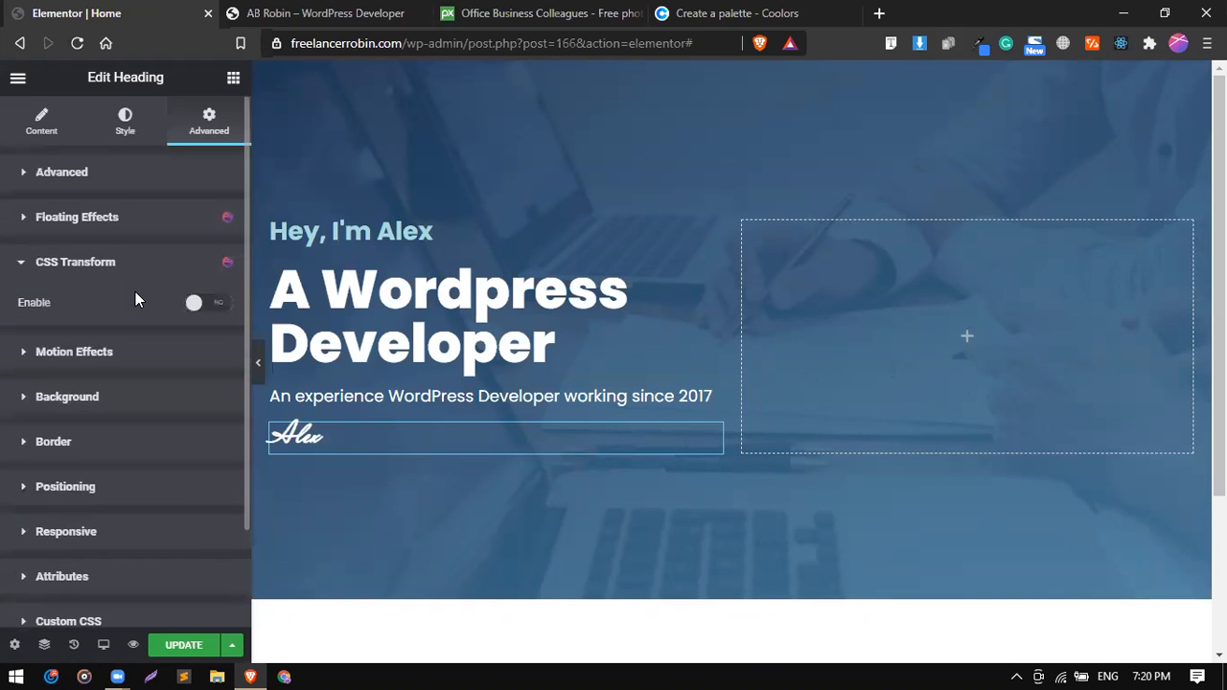
pyautogui.click(203, 305)
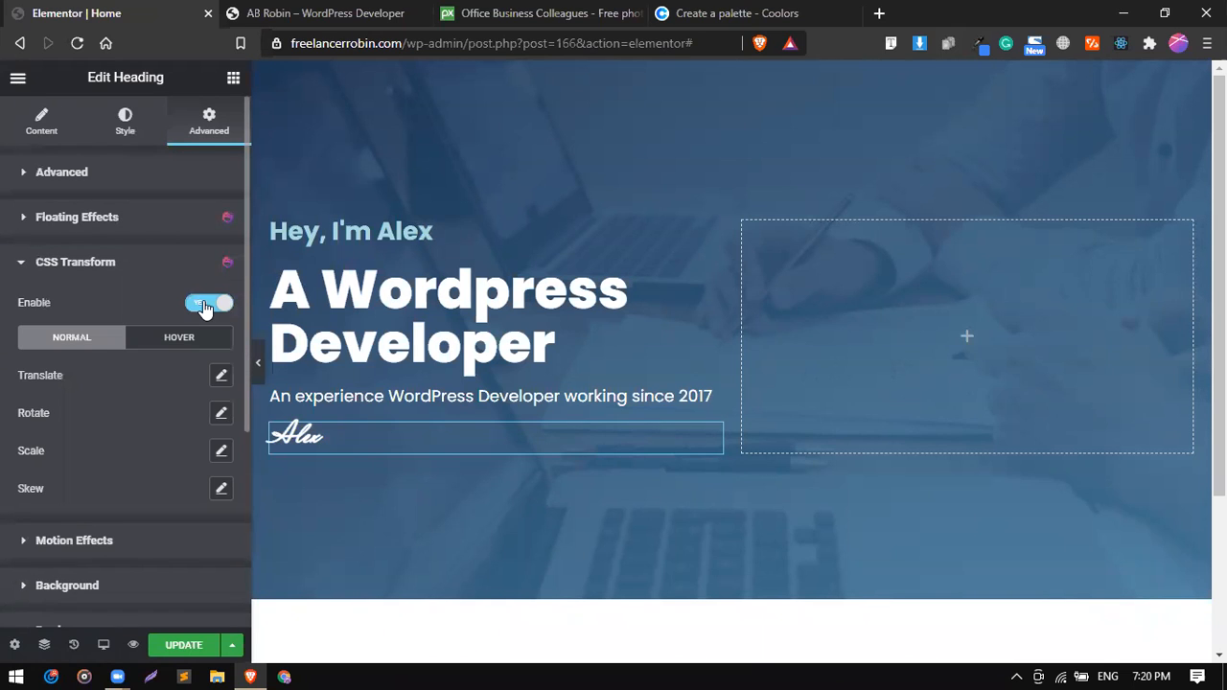
pyautogui.click(222, 414)
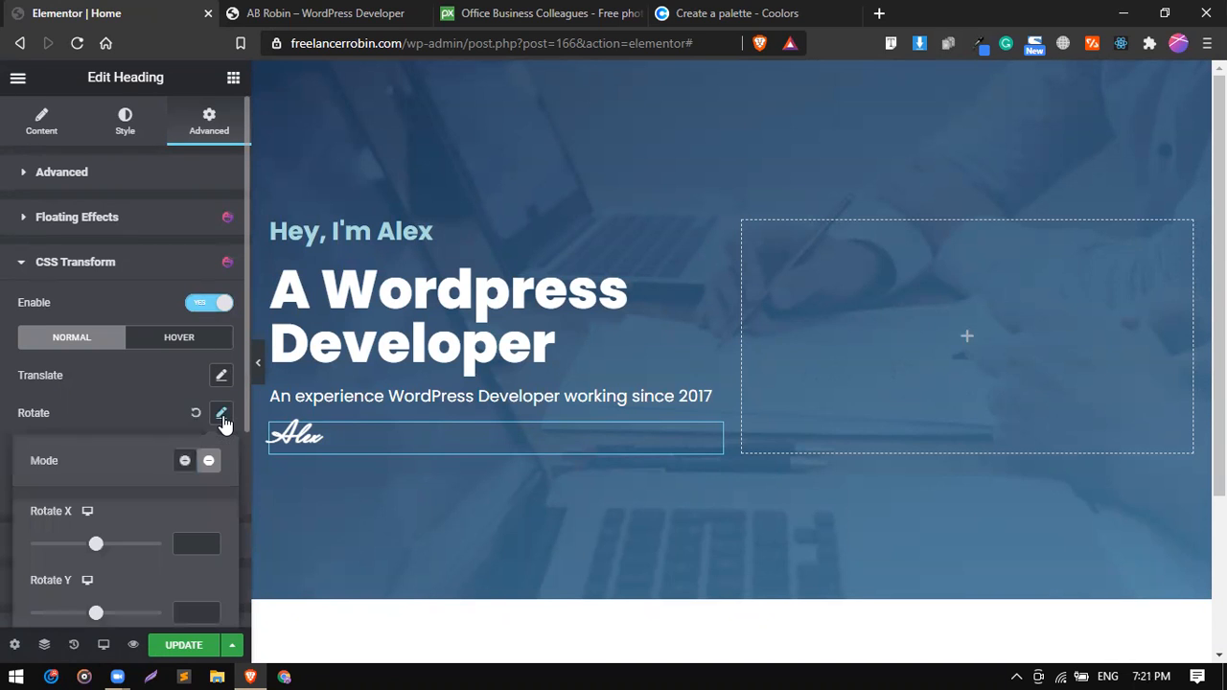
pyautogui.scroll(-2, 135, 412)
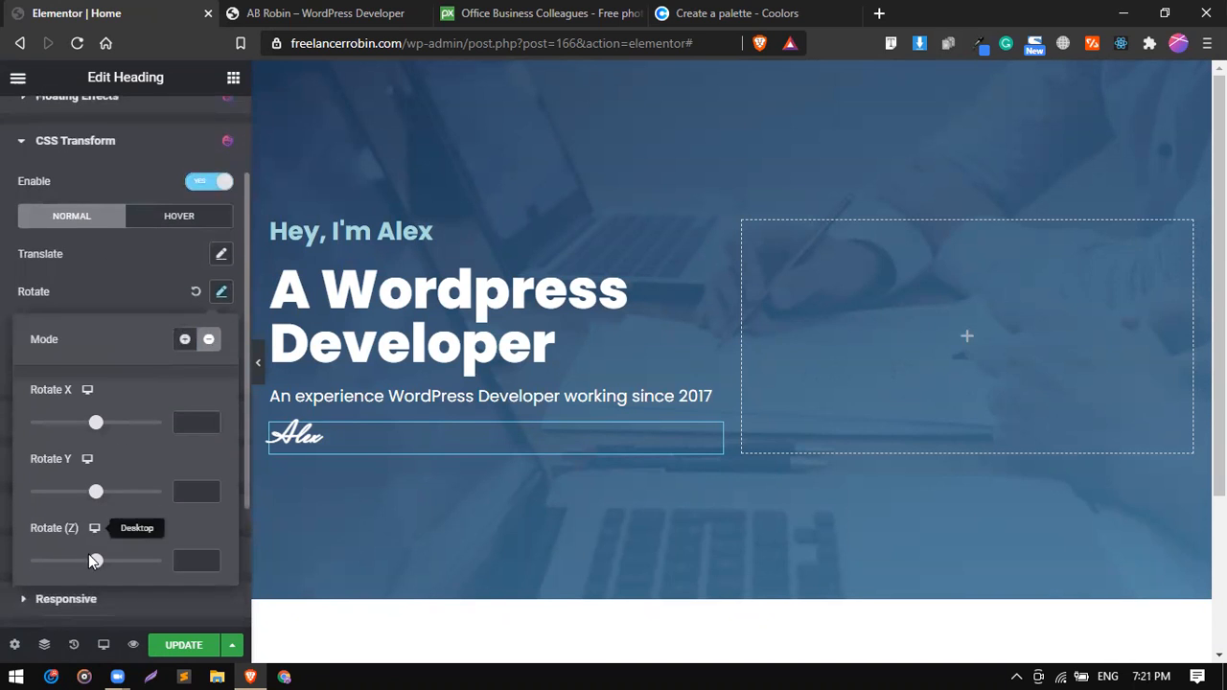
pyautogui.moveTo(95, 568); pyautogui.dragTo(97, 568)
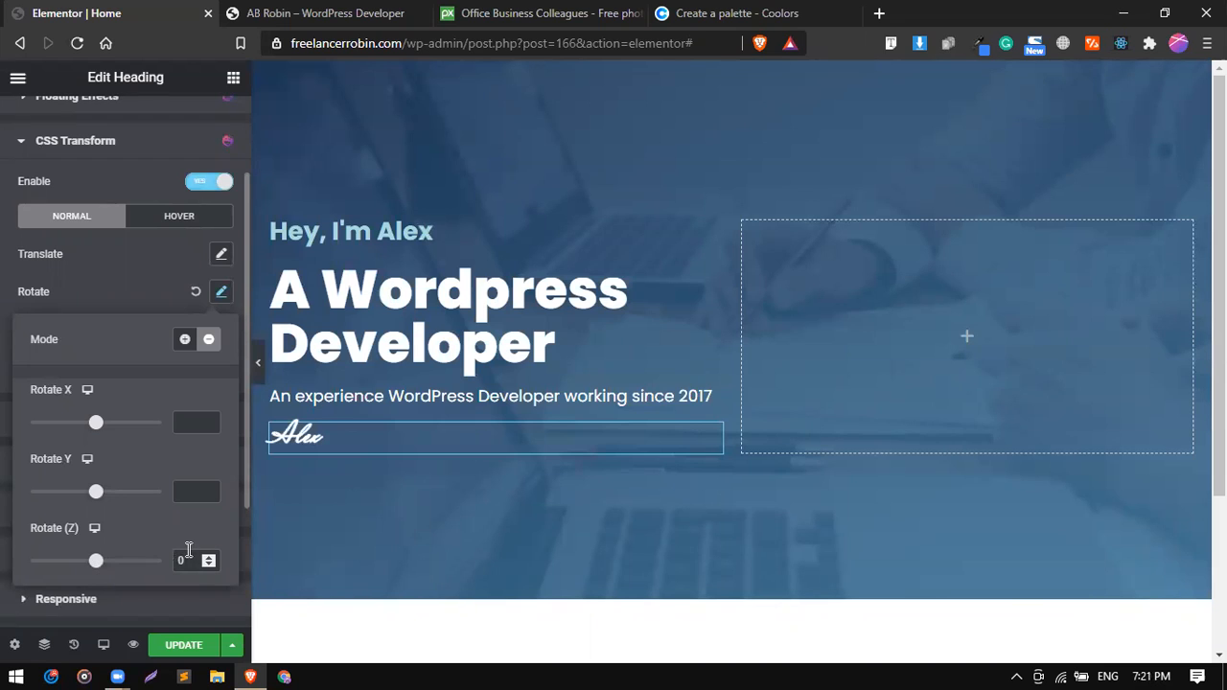
pyautogui.press('Up')
pyautogui.press('Up')
pyautogui.press('Up')
pyautogui.press('Down')
pyautogui.press('Down')
pyautogui.press('Down')
pyautogui.press('Down')
pyautogui.press('Down')
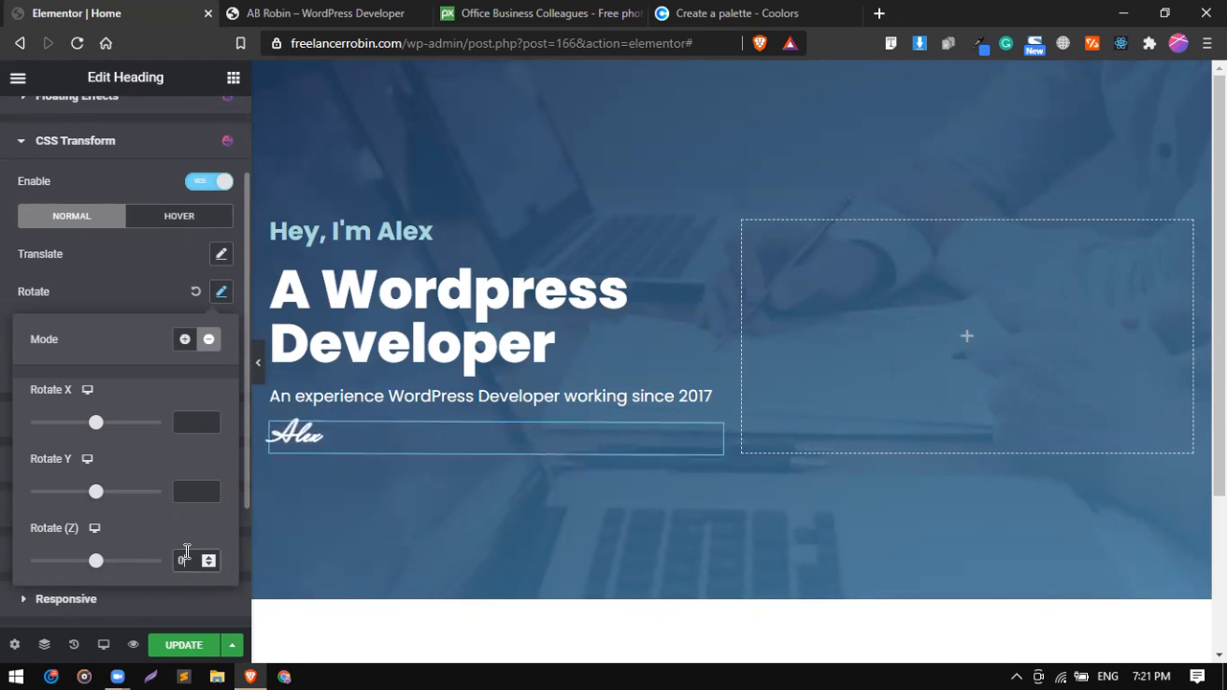
pyautogui.press('Down')
pyautogui.press('Down')
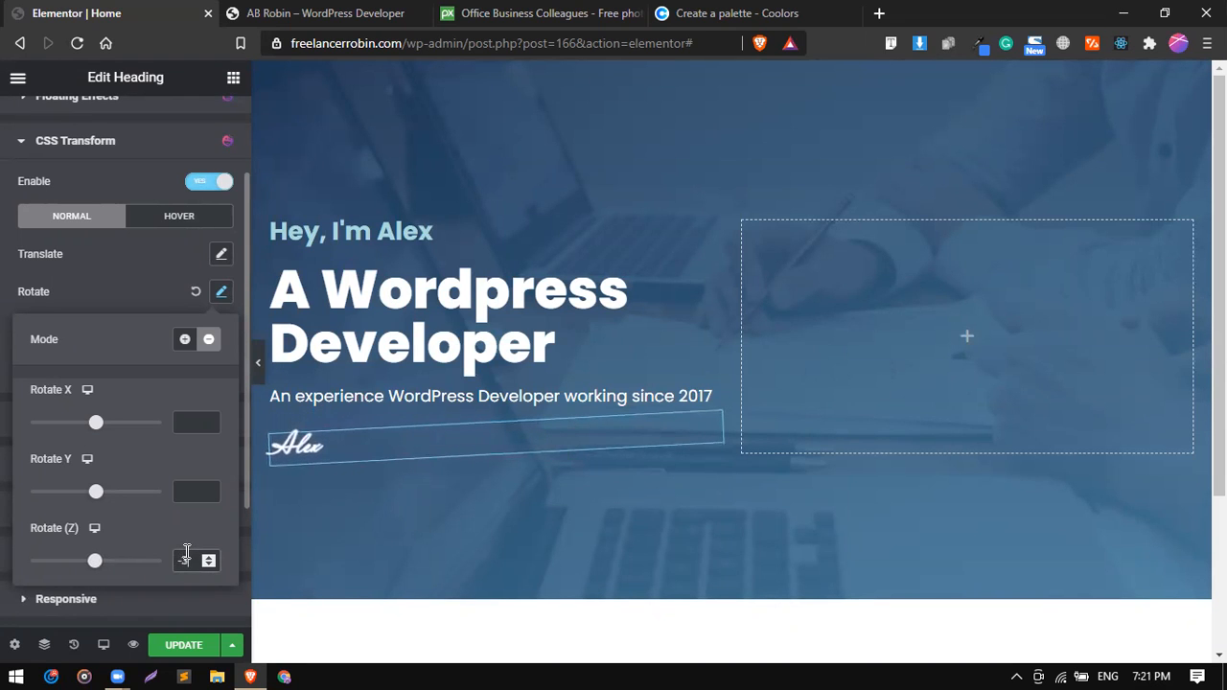
pyautogui.press('Up')
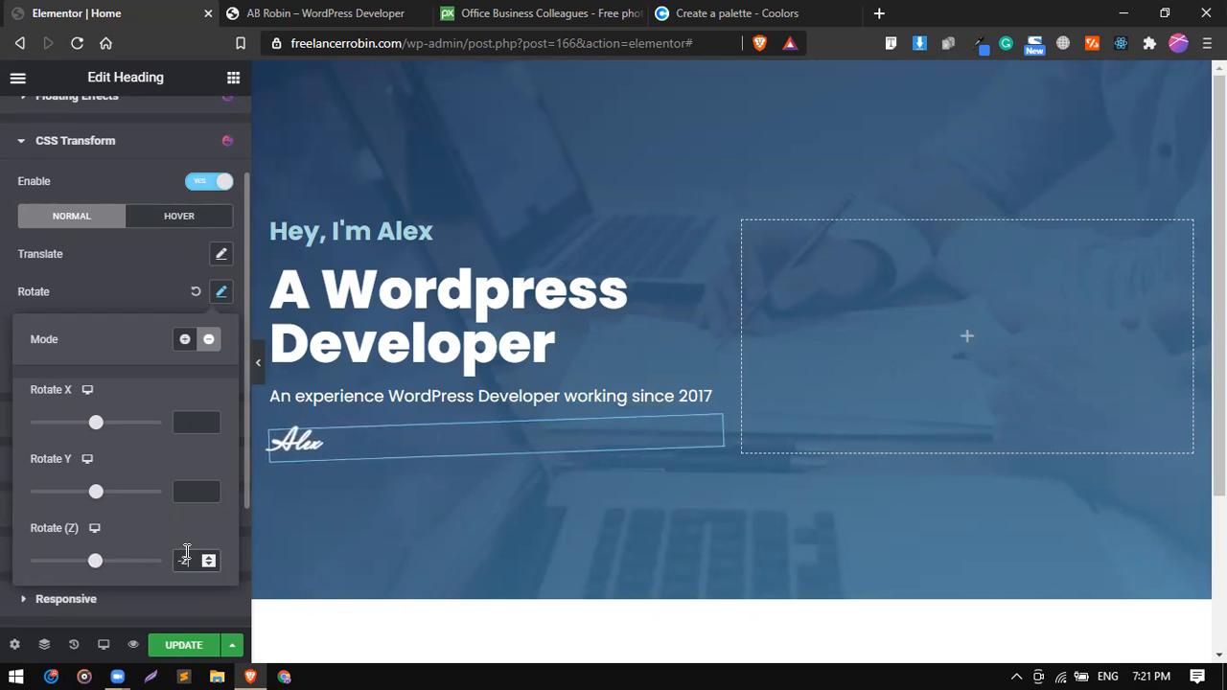
pyautogui.click(138, 287)
pyautogui.scroll(2, 138, 287)
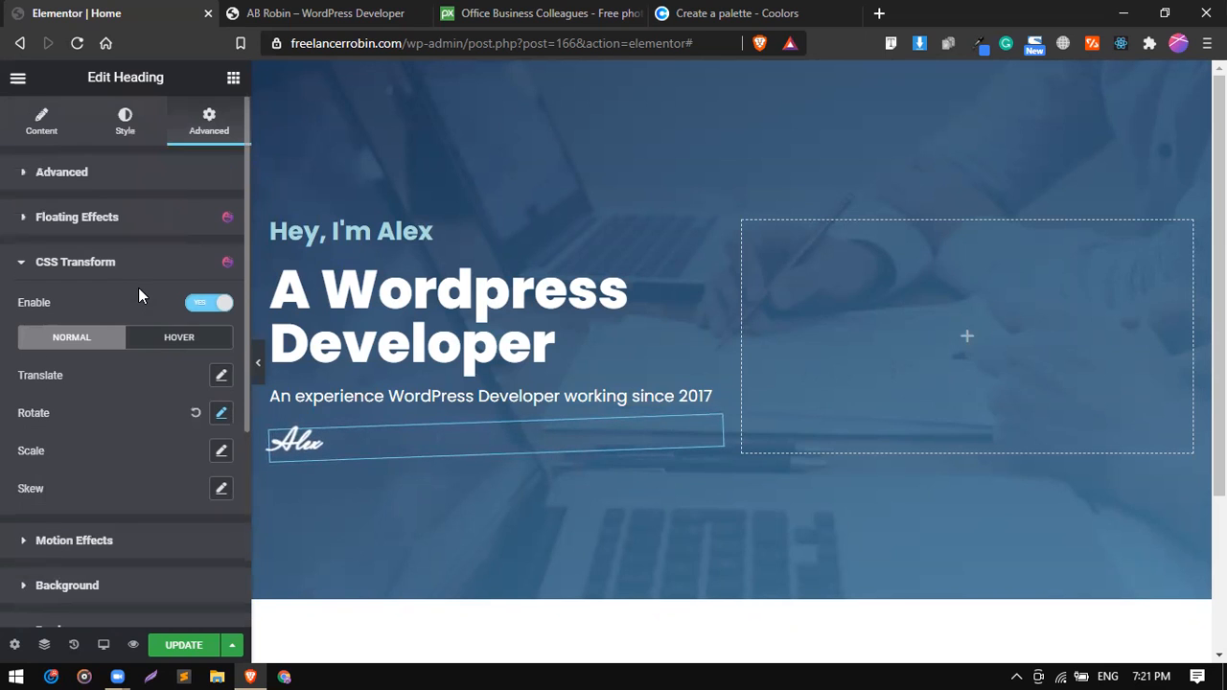
# Set the signature heading's typography style to Italic.
pyautogui.click(55, 130)
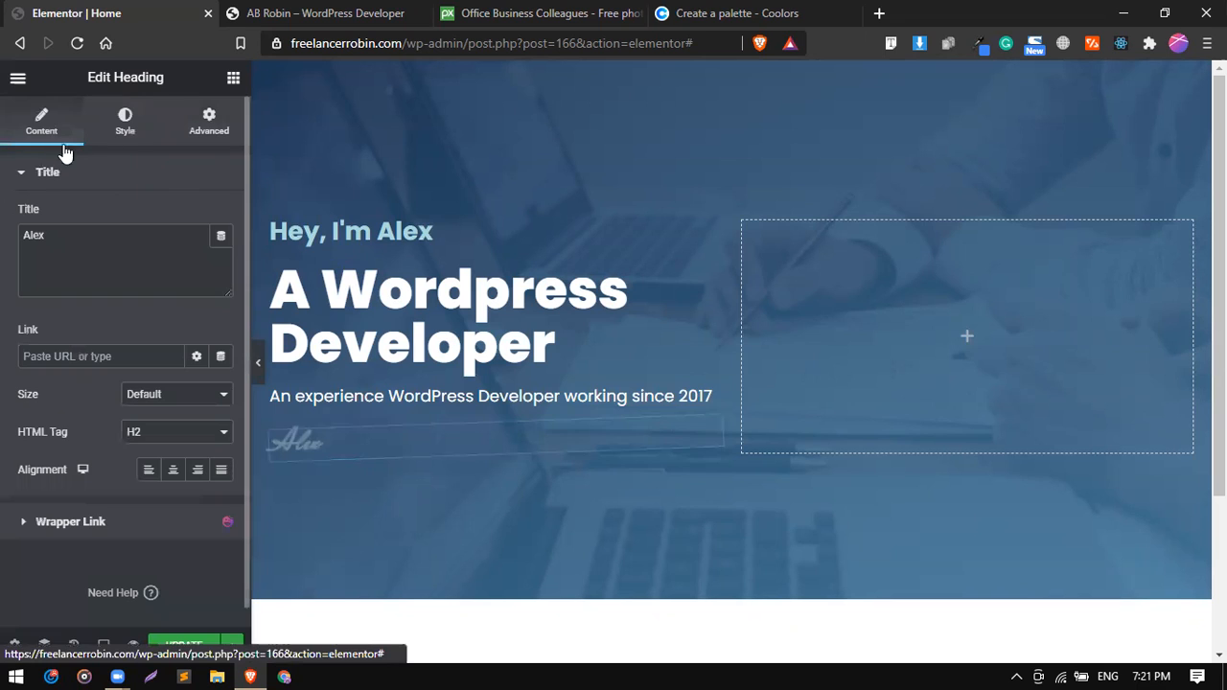
pyautogui.click(126, 119)
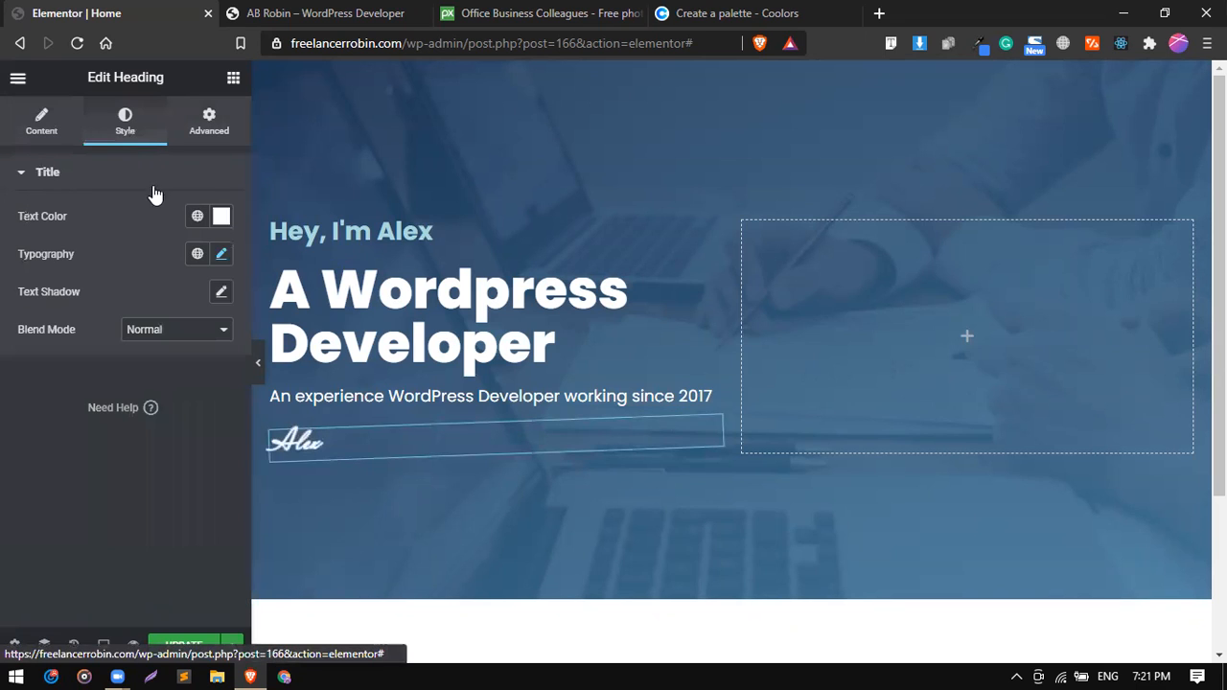
pyautogui.click(220, 254)
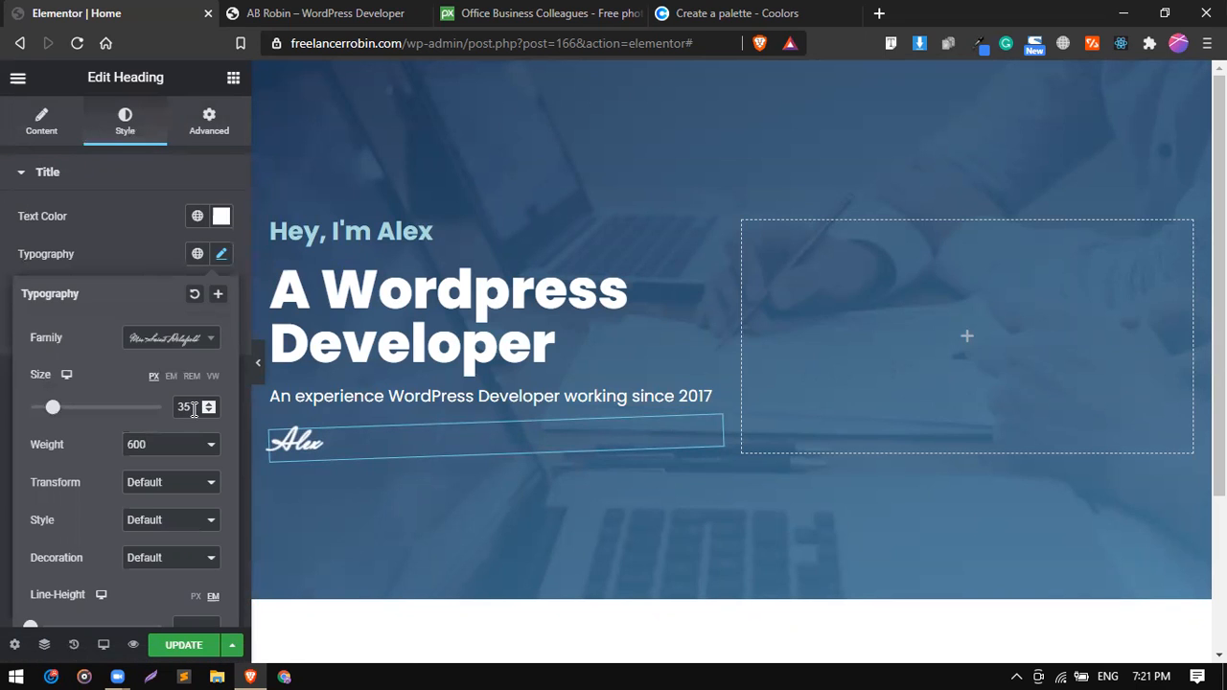
pyautogui.click(179, 524)
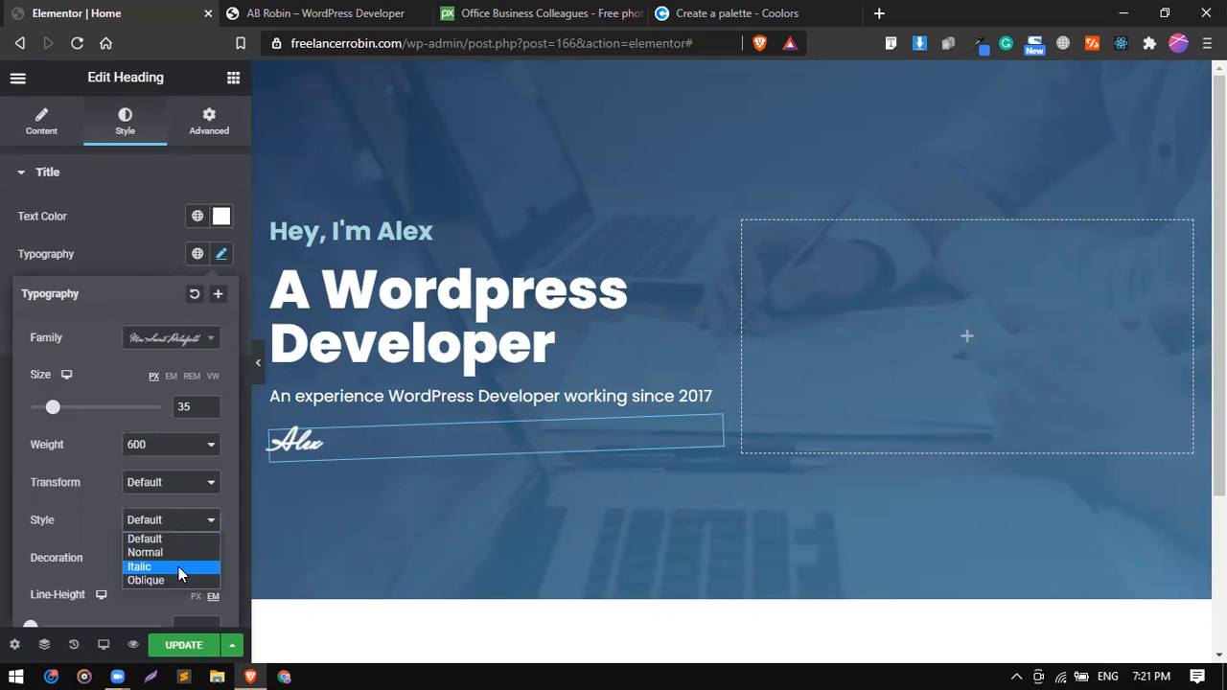
pyautogui.click(178, 567)
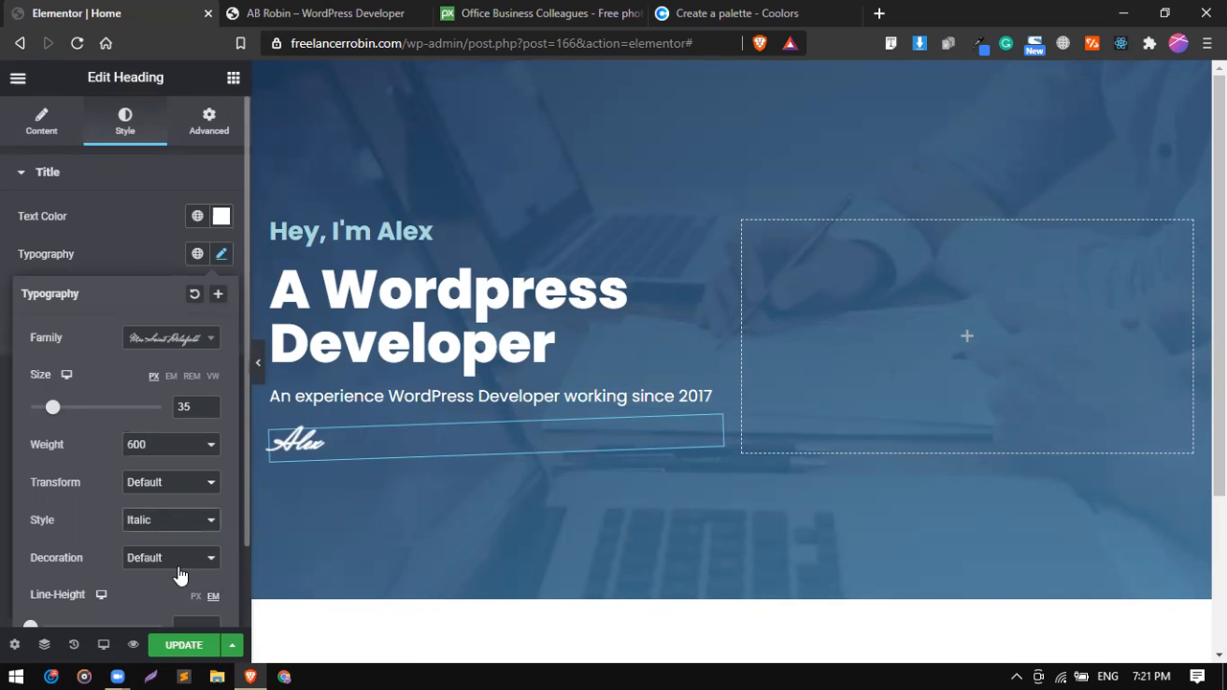
# Change the signature heading's font family to Mr De Haviland and its size to 45 px.
pyautogui.click(158, 339)
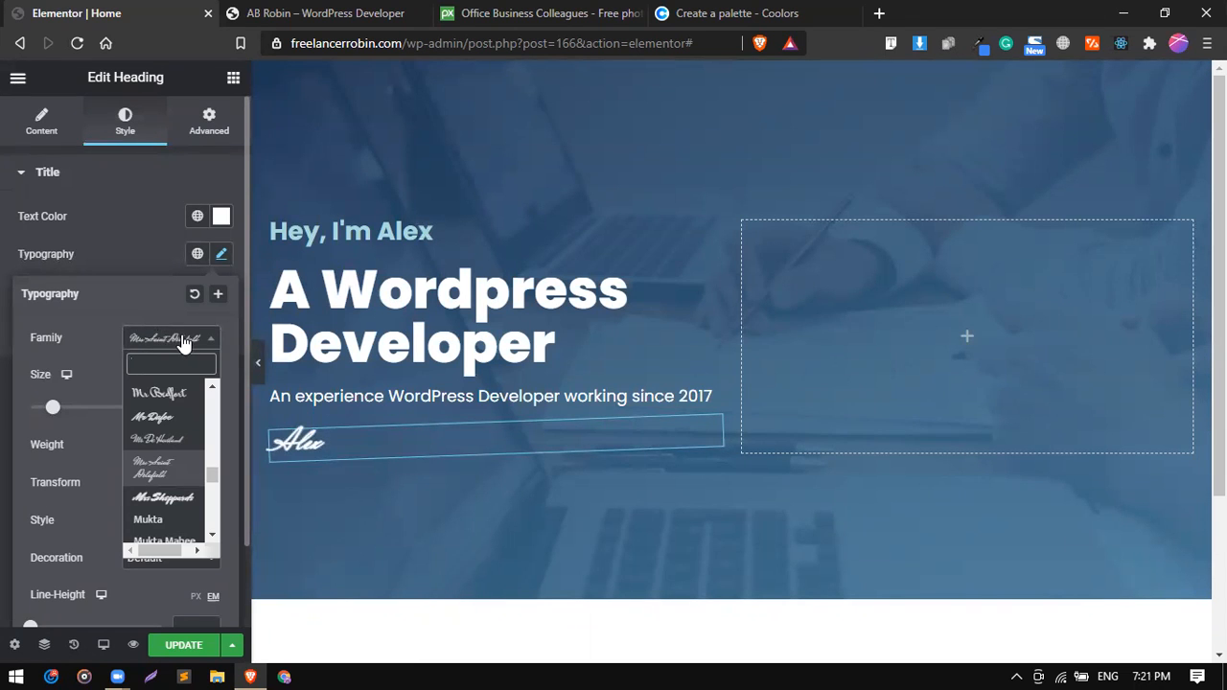
pyautogui.click(168, 448)
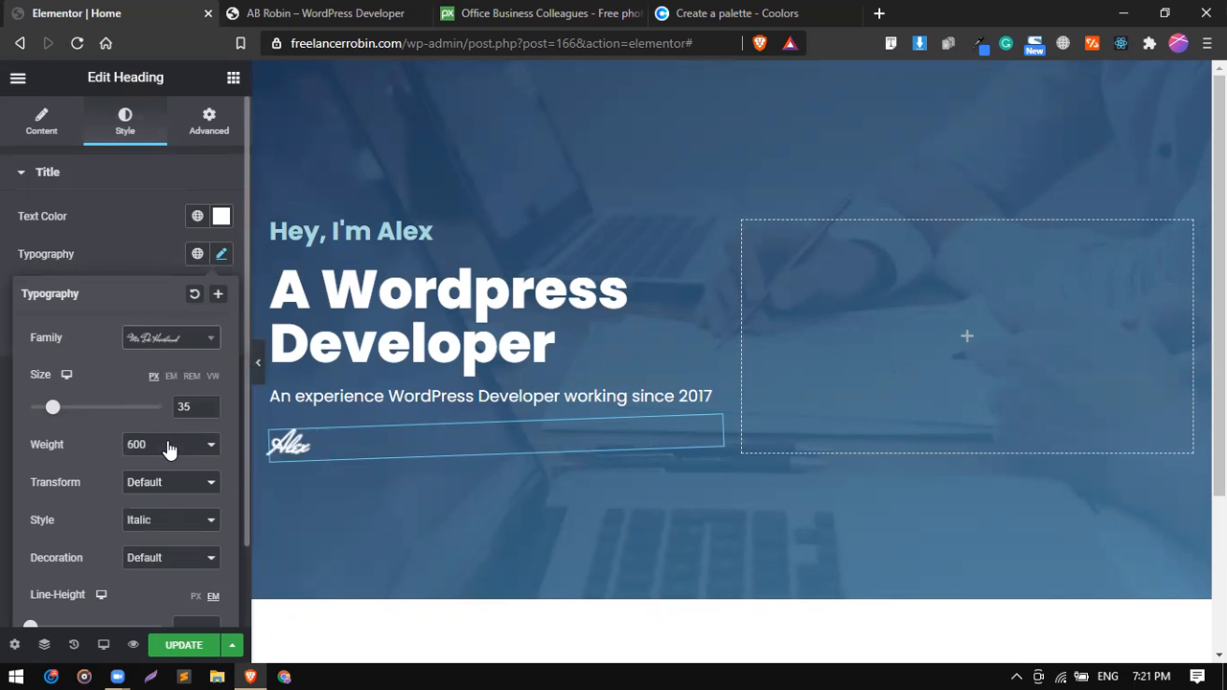
pyautogui.moveTo(54, 407); pyautogui.dragTo(58, 414)
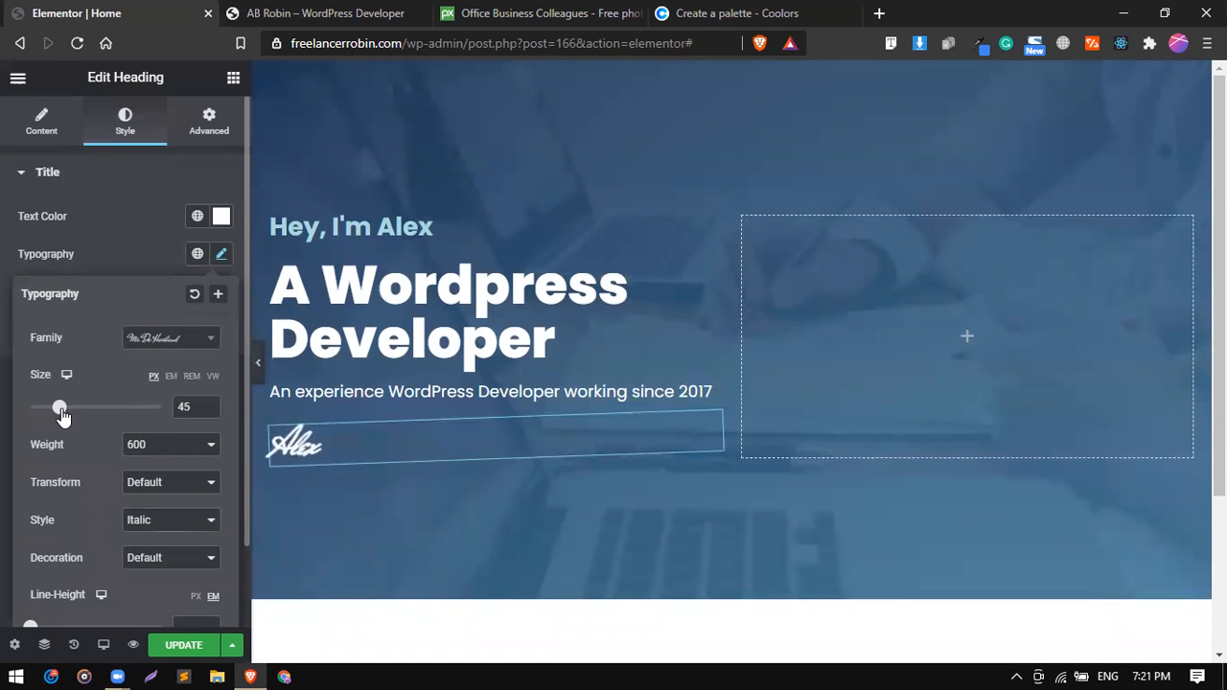
pyautogui.click(160, 253)
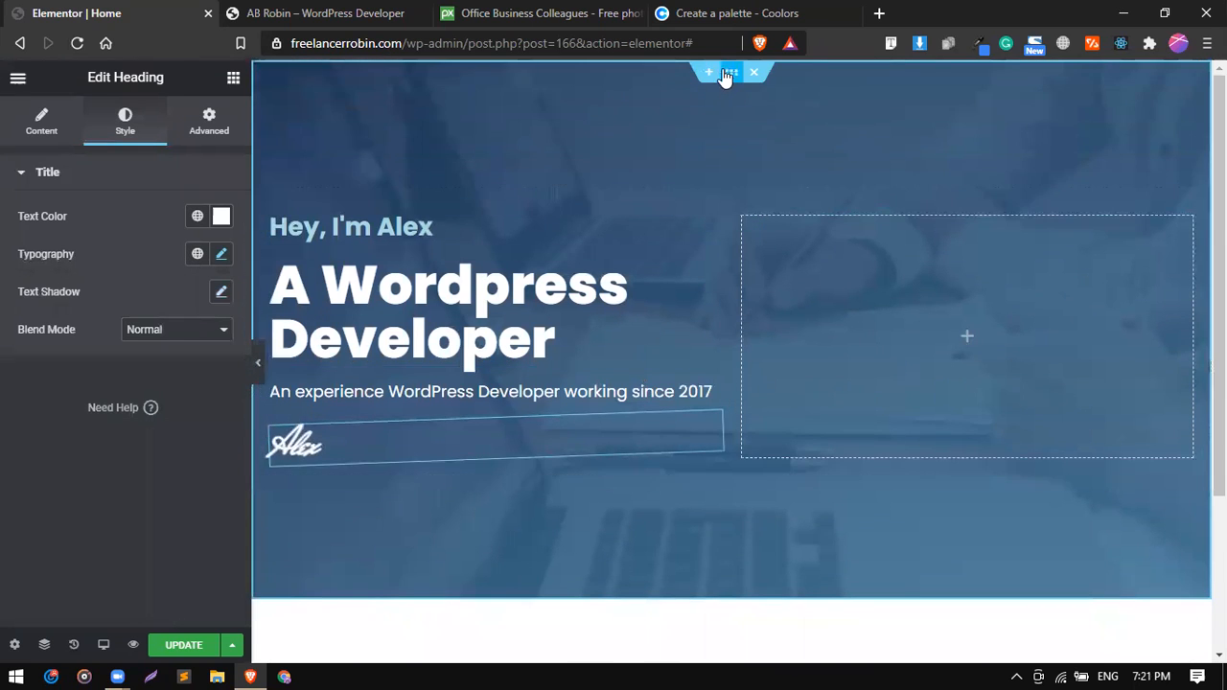
# Check the hero's lower edge on the reference site, then give the Elementor hero section an inverted Curve shape divider at its bottom edge.
pyautogui.click(257, 13)
pyautogui.scroll(-1, 378, 412)
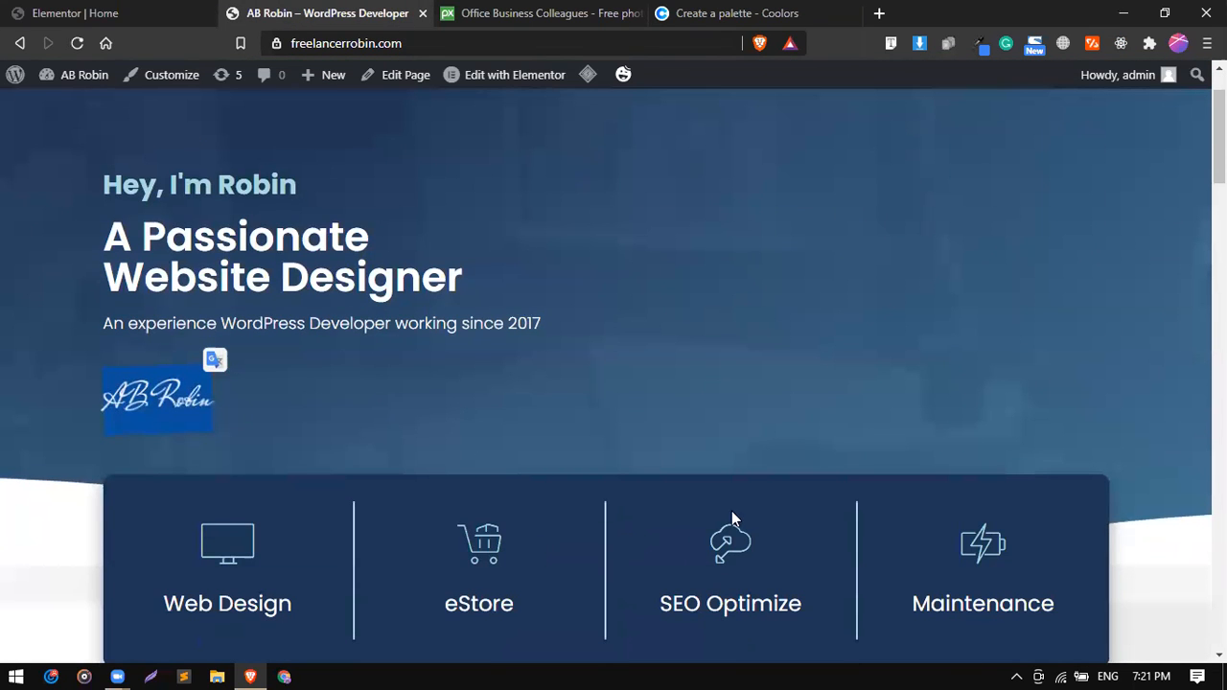
pyautogui.click(43, 11)
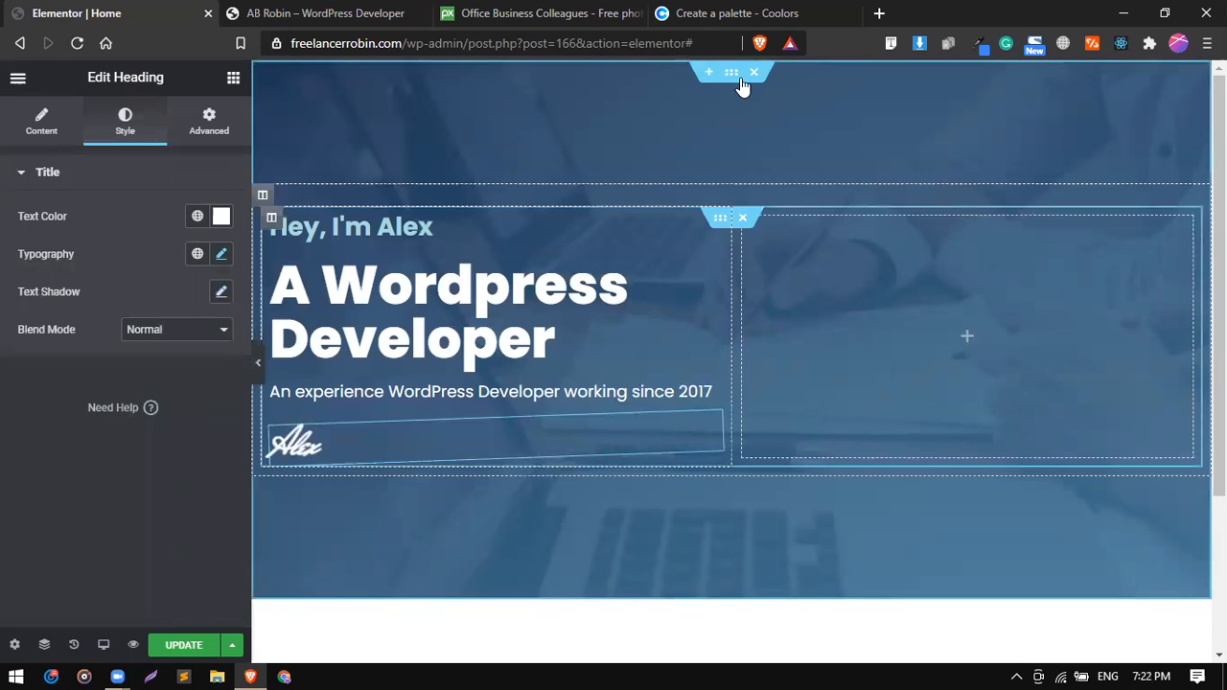
pyautogui.click(734, 77)
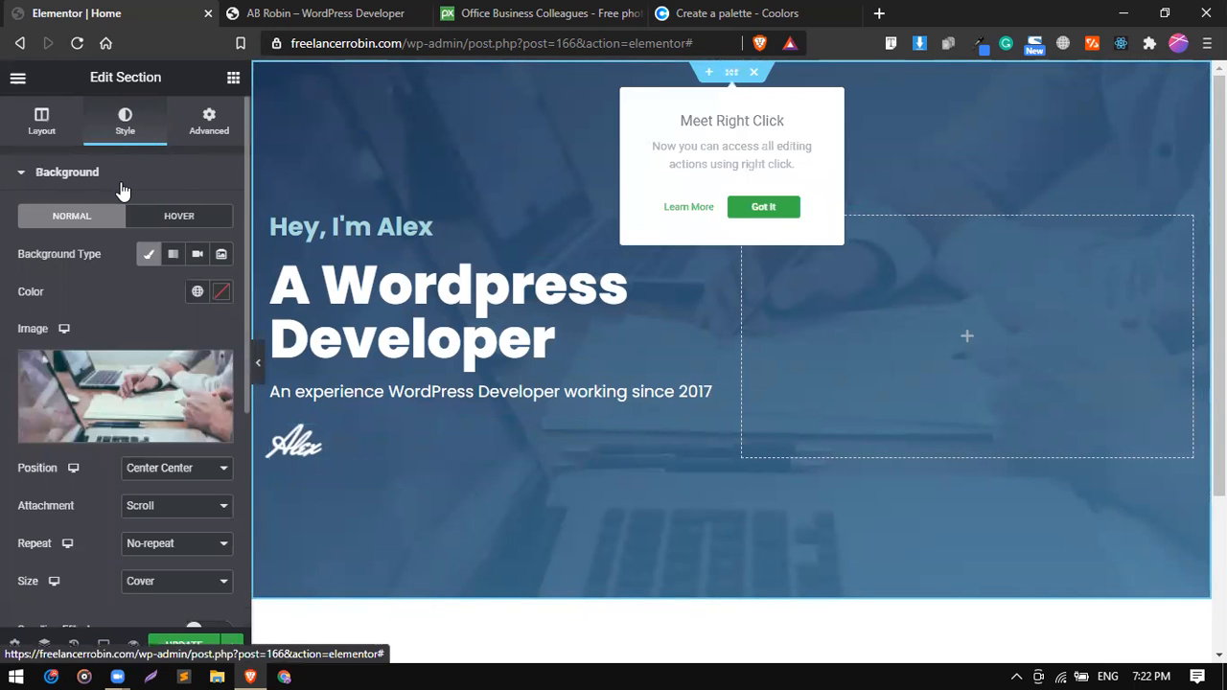
pyautogui.click(120, 182)
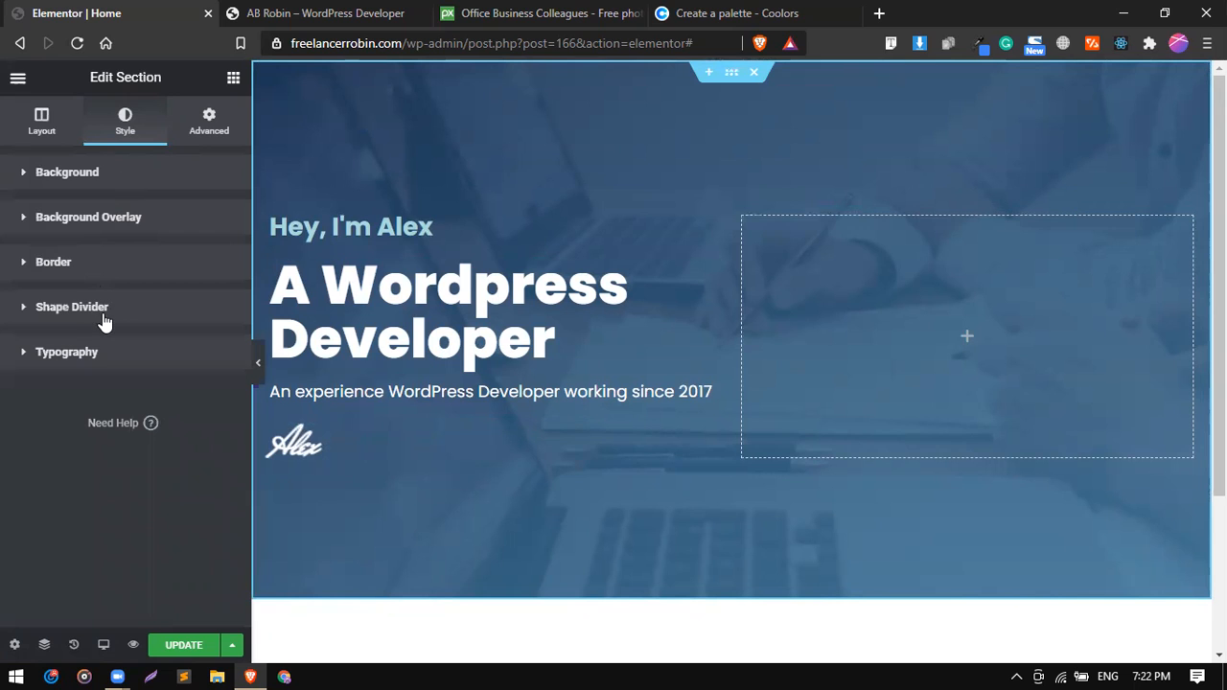
pyautogui.click(102, 307)
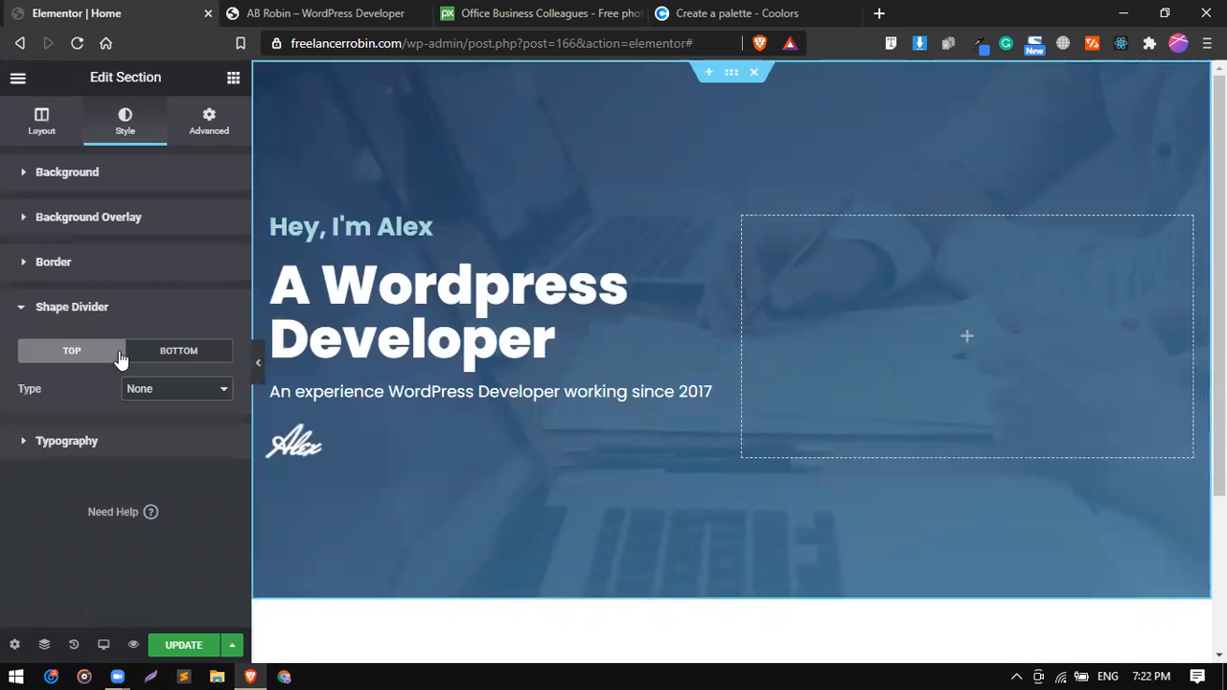
pyautogui.click(156, 362)
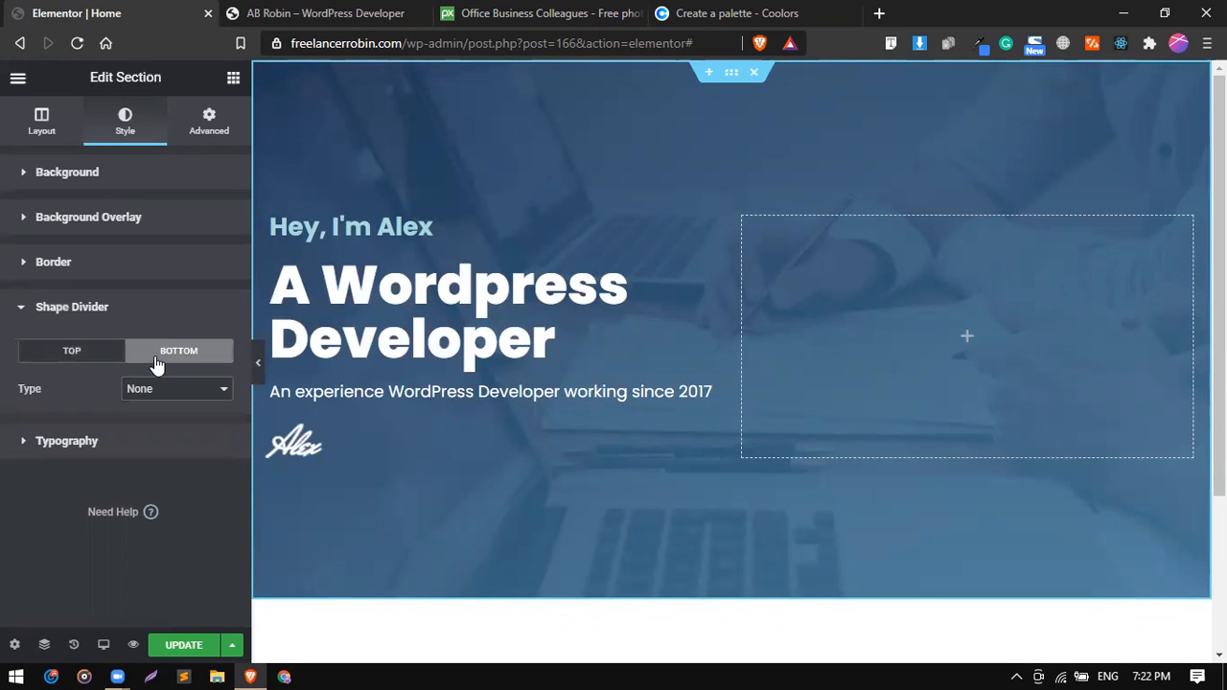
pyautogui.click(169, 391)
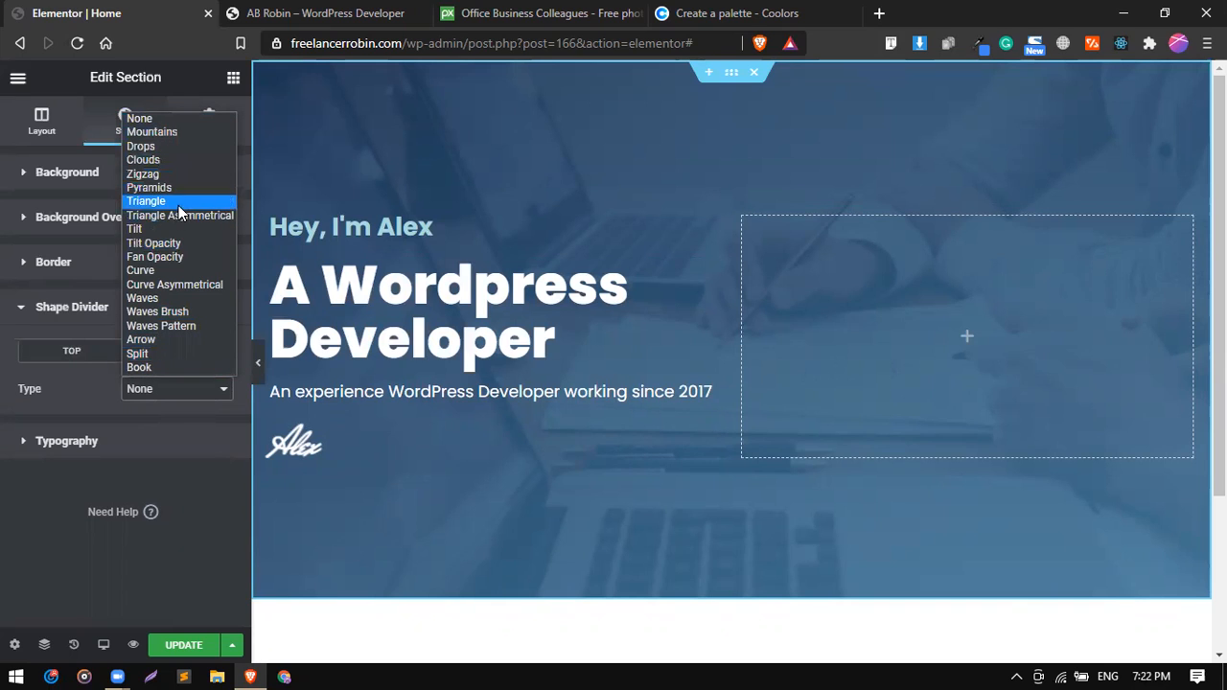
pyautogui.click(165, 272)
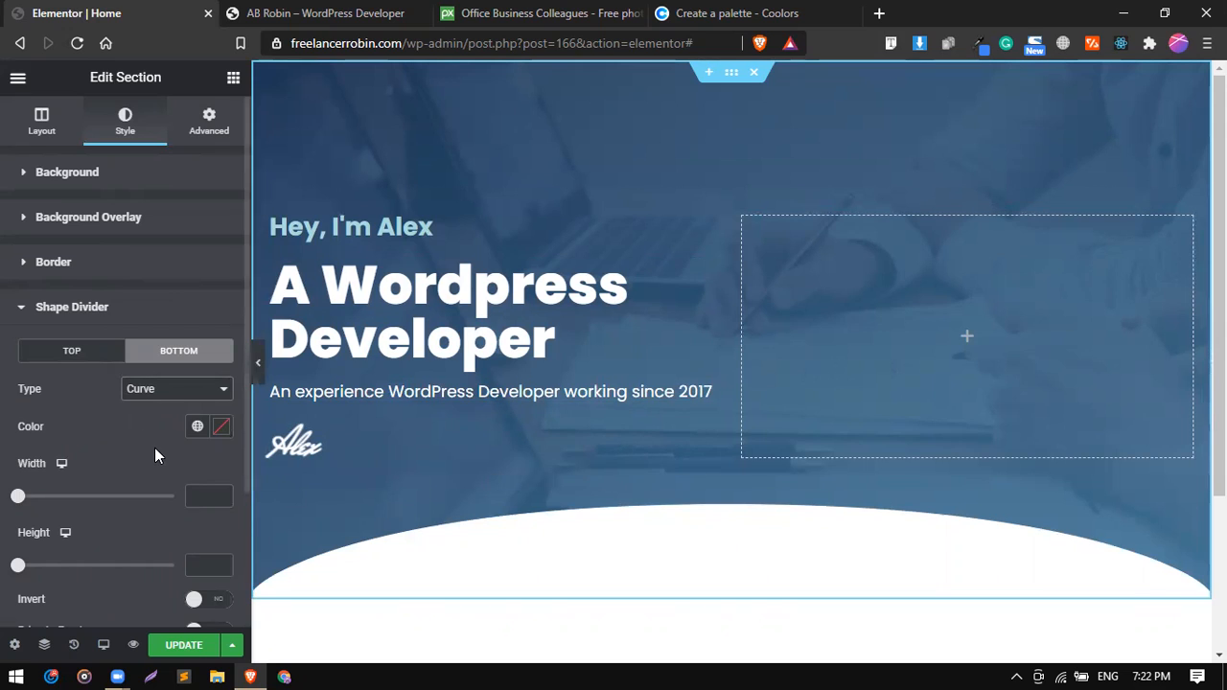
pyautogui.scroll(-3, 155, 447)
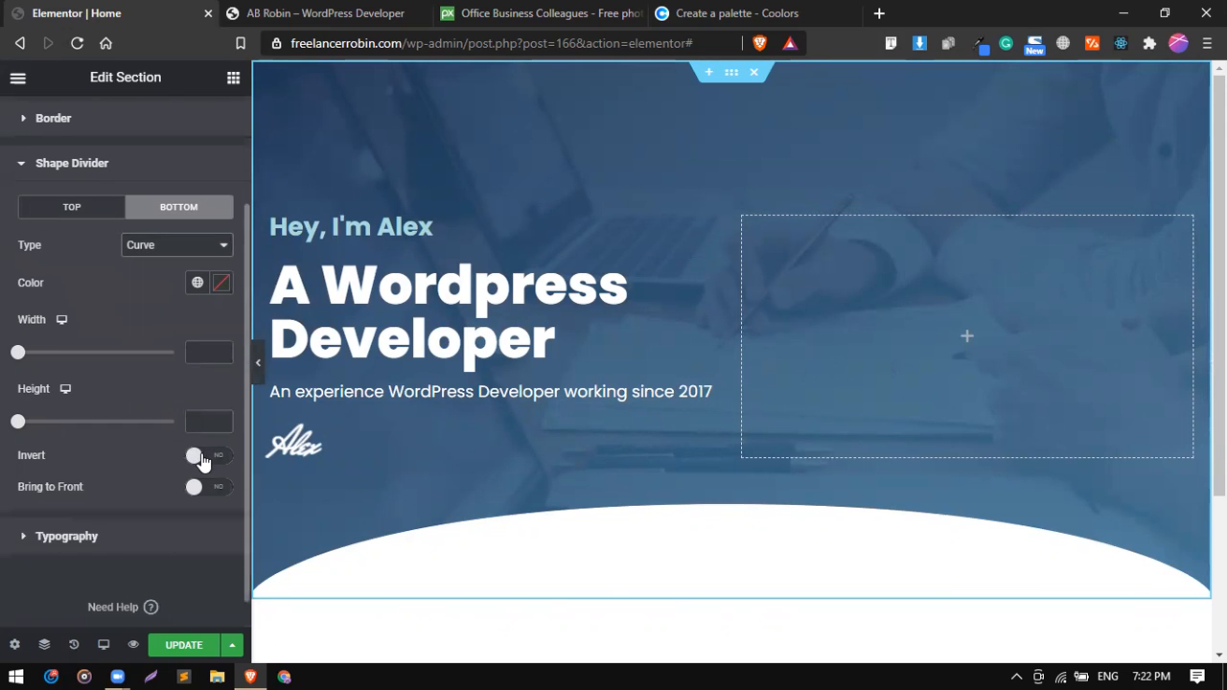
pyautogui.click(201, 458)
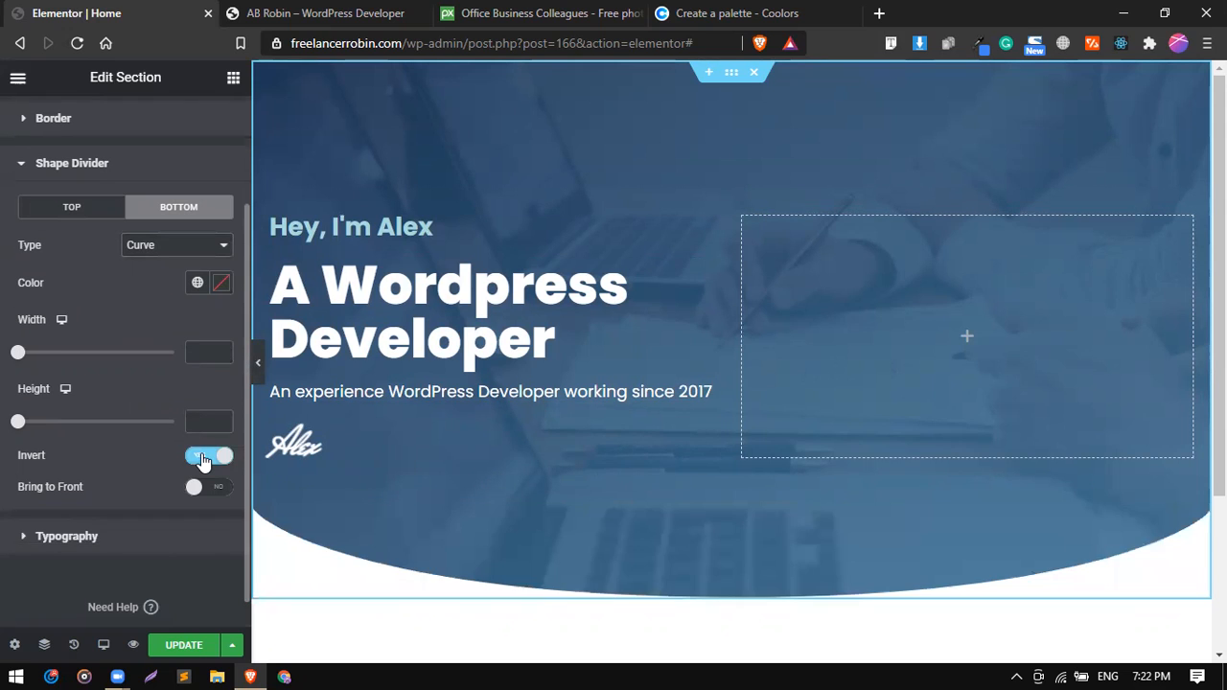
# Change the hero section's bottom shape divider to Waves and flip it.
pyautogui.click(160, 247)
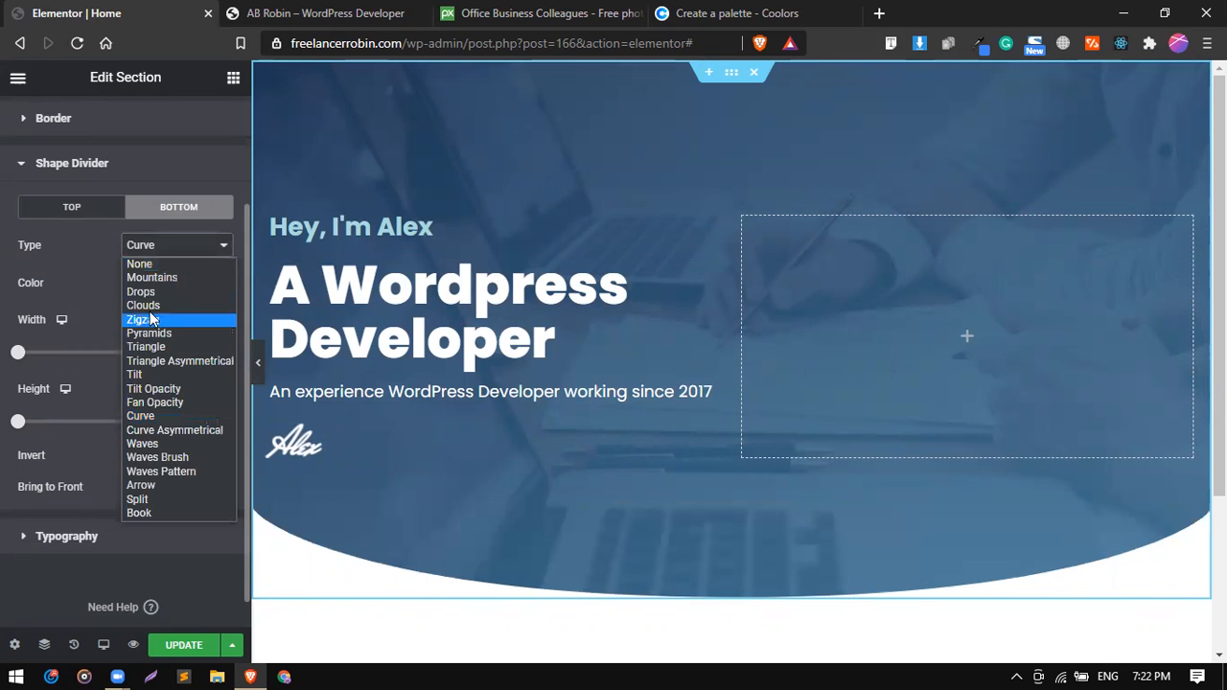
pyautogui.click(145, 444)
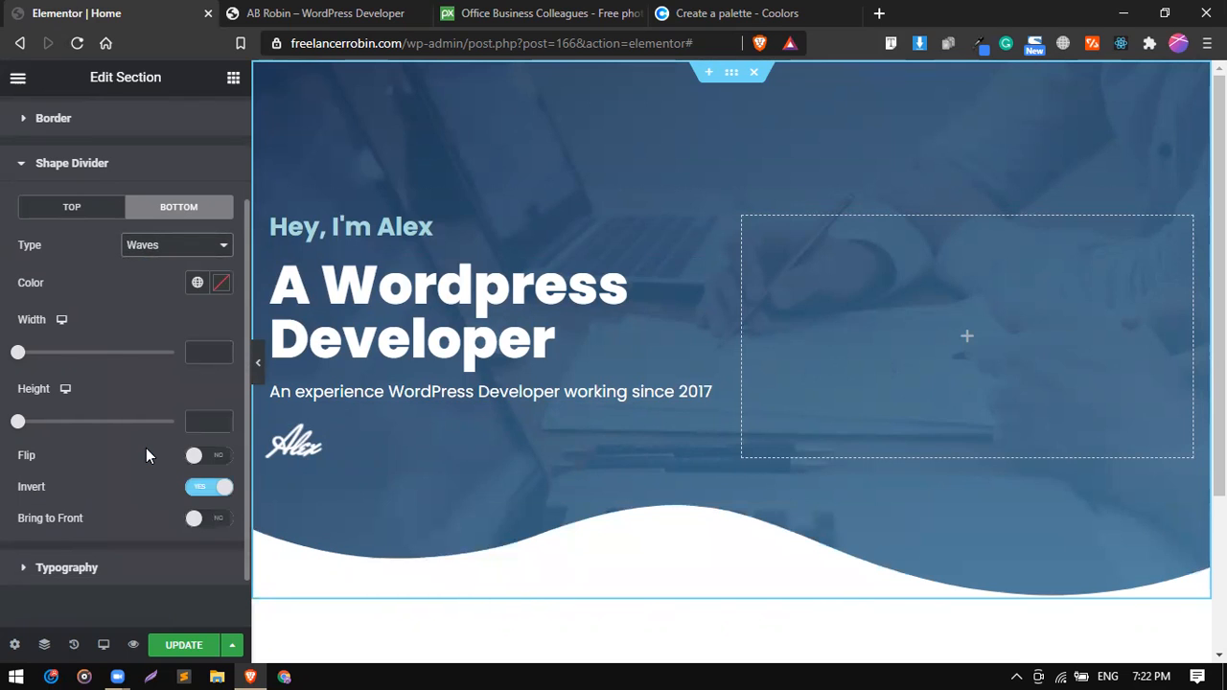
pyautogui.click(217, 458)
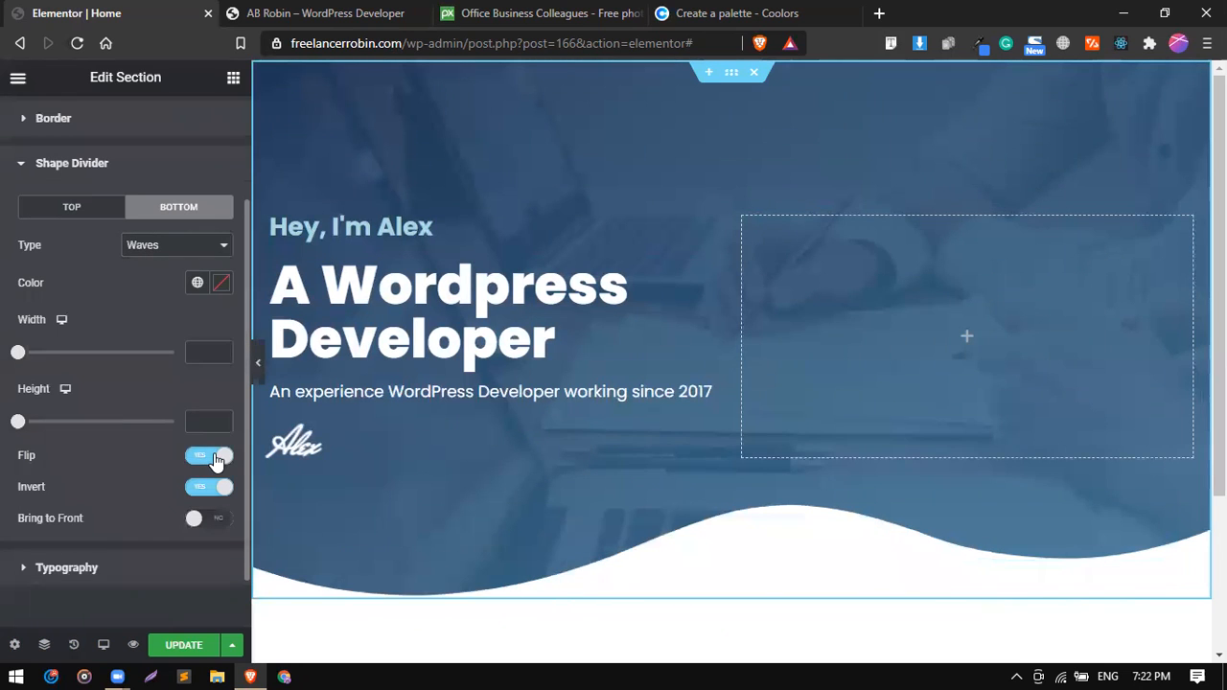
# Adjust the wave divider to a width of 106 with a lower height, and save the page.
pyautogui.moveTo(18, 352)
pyautogui.mouseDown()
pyautogui.moveTo(83, 356)
pyautogui.moveTo(13, 357)
pyautogui.mouseUp()
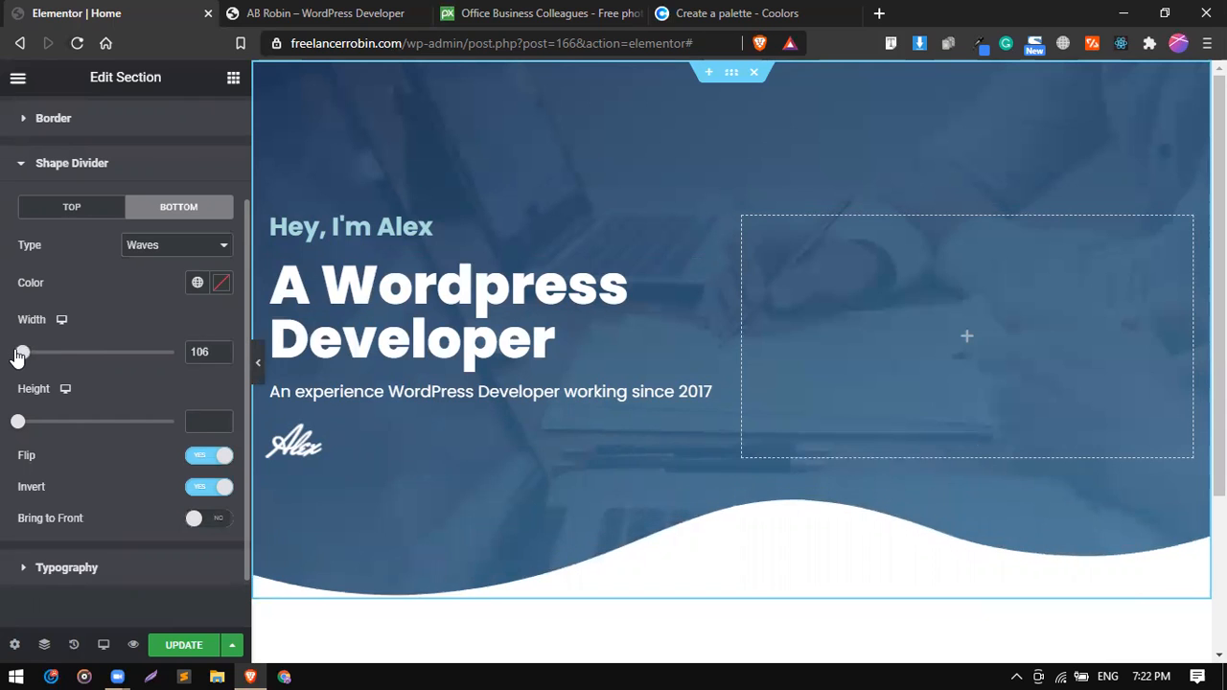
pyautogui.moveTo(21, 425); pyautogui.dragTo(49, 427)
pyautogui.click(179, 642)
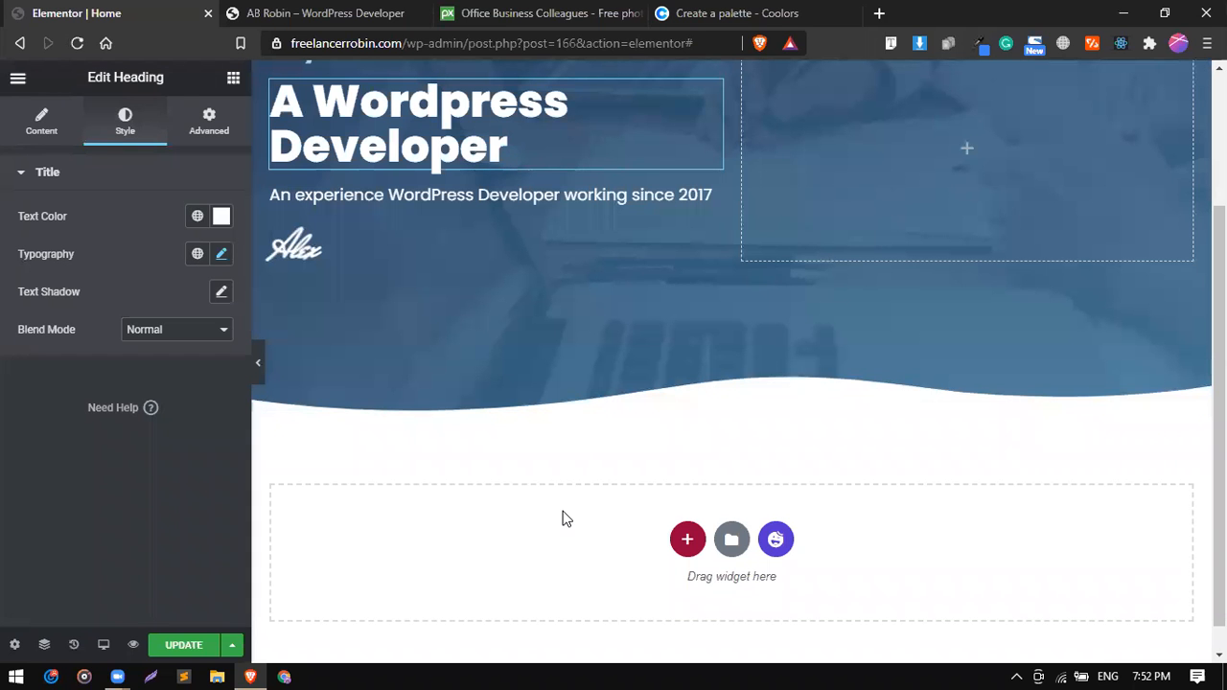
# Examine the four-column services box on the reference site, including its Web Design, eStore, SEO Optimize and Maintenance titles.
pyautogui.click(357, 17)
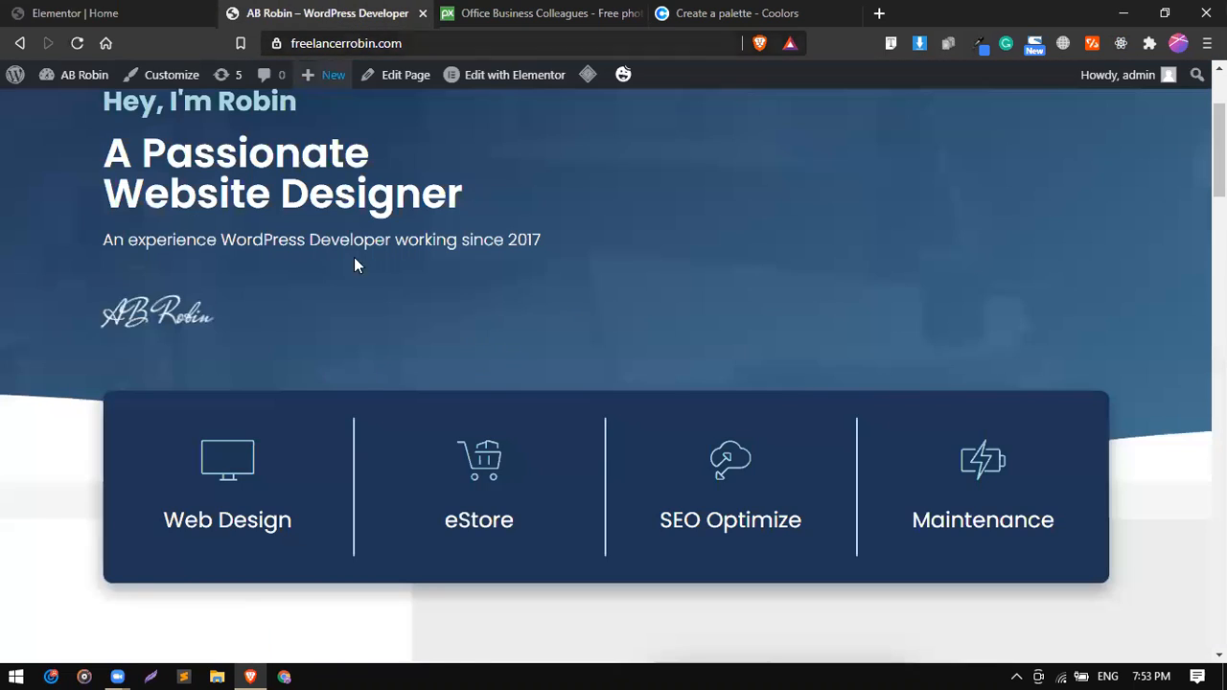
pyautogui.scroll(-1, 362, 330)
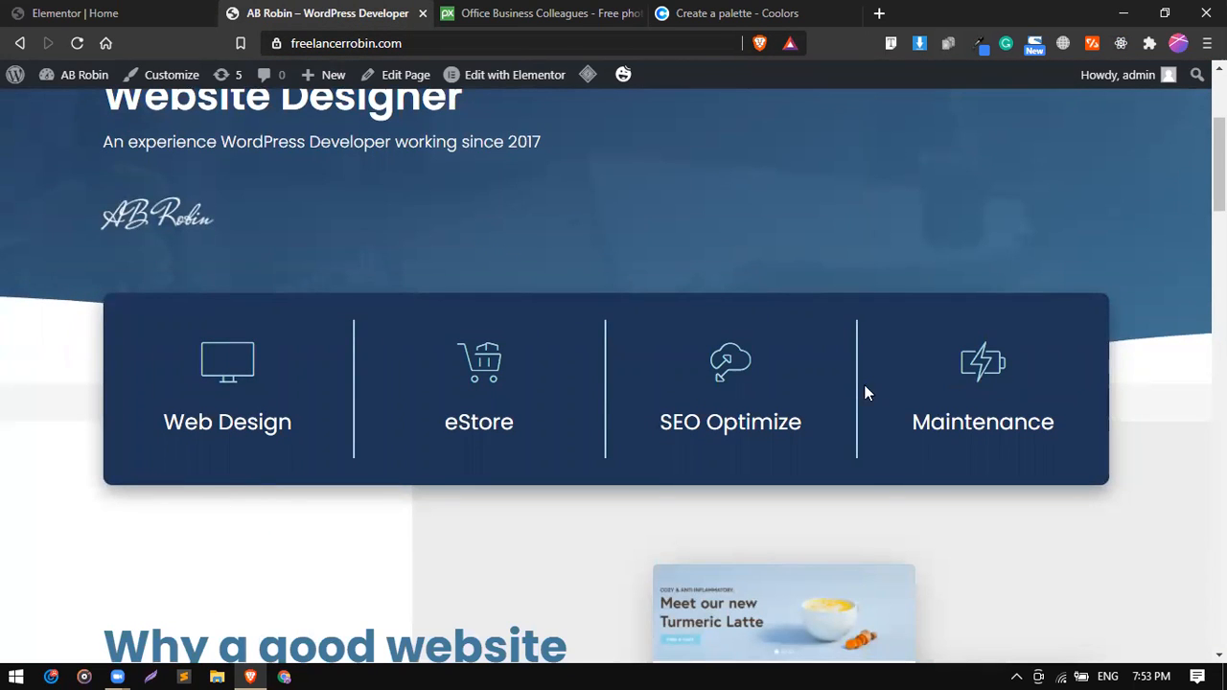
pyautogui.doubleClick(280, 422)
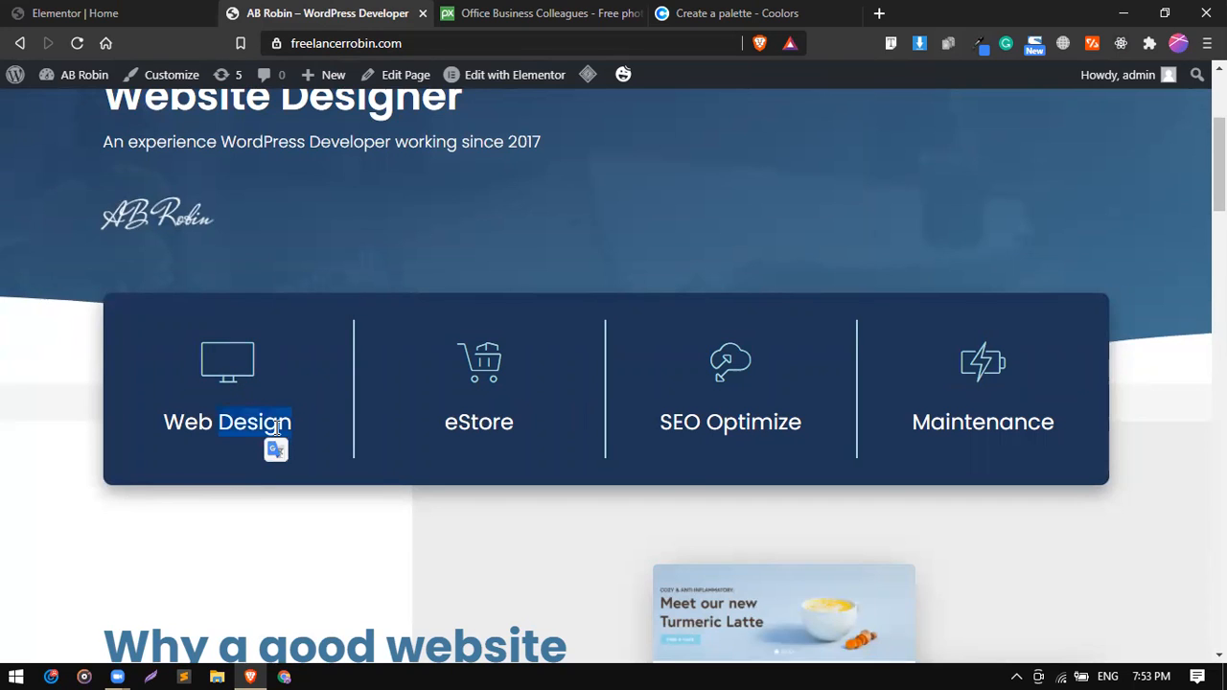
pyautogui.doubleClick(491, 426)
pyautogui.doubleClick(755, 422)
pyautogui.tripleClick(754, 422)
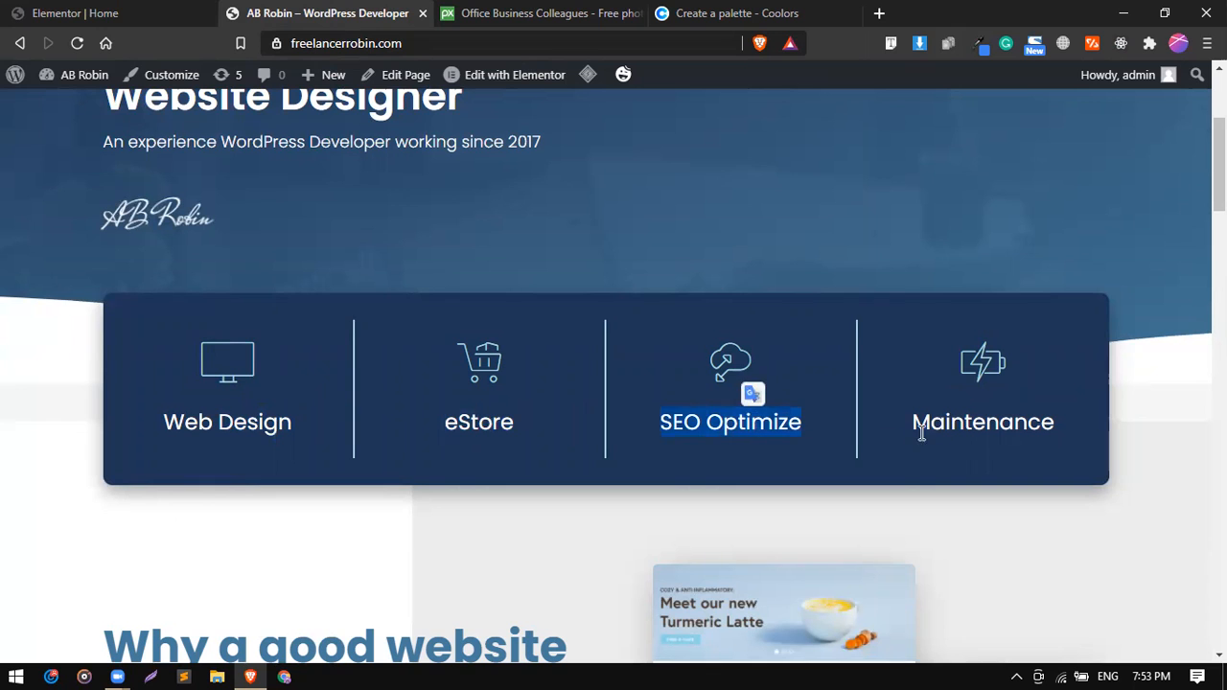
pyautogui.doubleClick(956, 428)
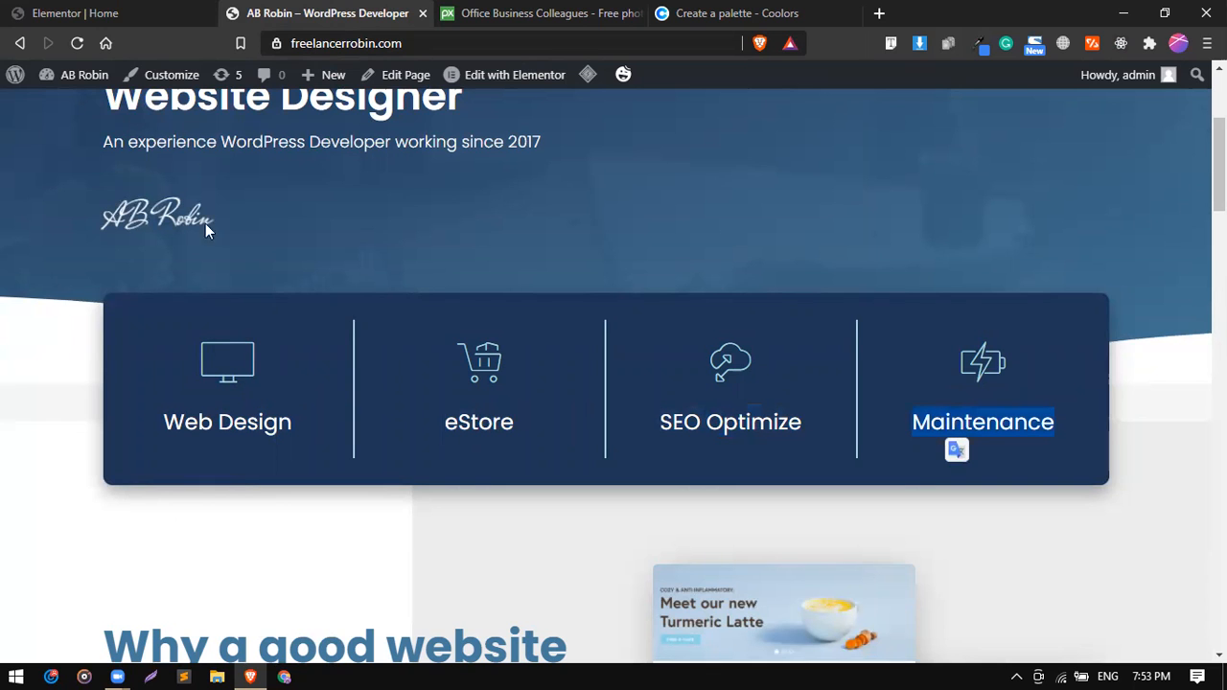
# Add a single-column section below the Elementor page's hero and place an Inner Section widget in it.
pyautogui.click(178, 12)
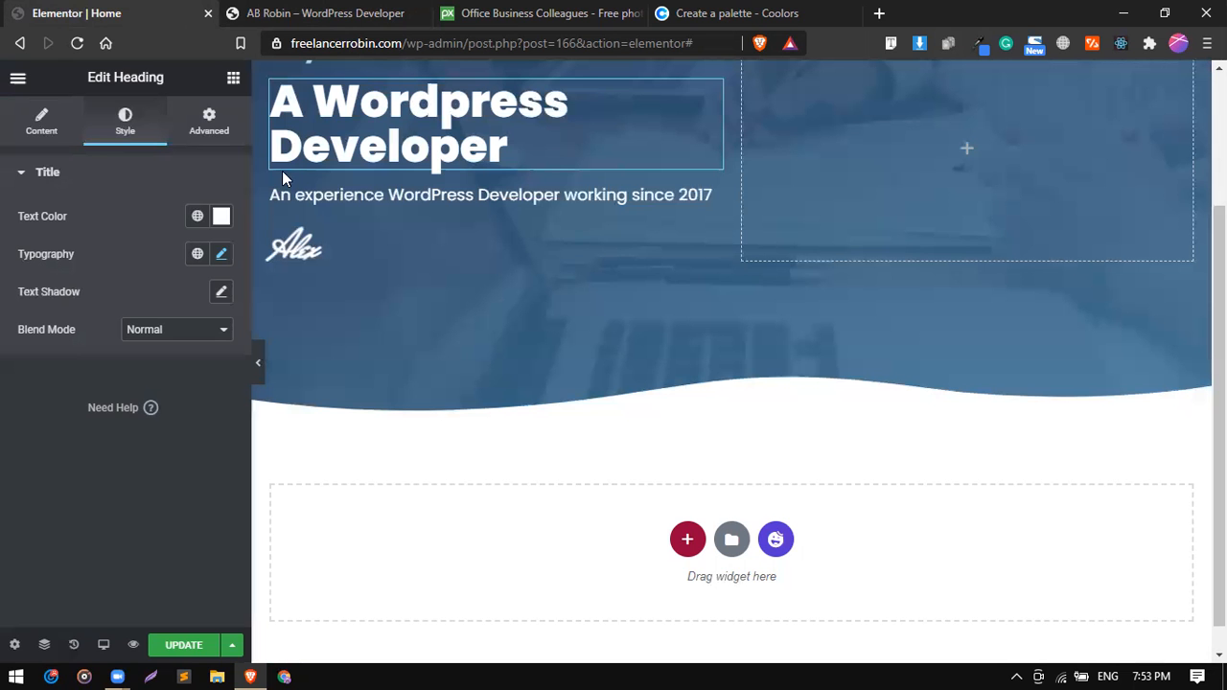
pyautogui.click(686, 538)
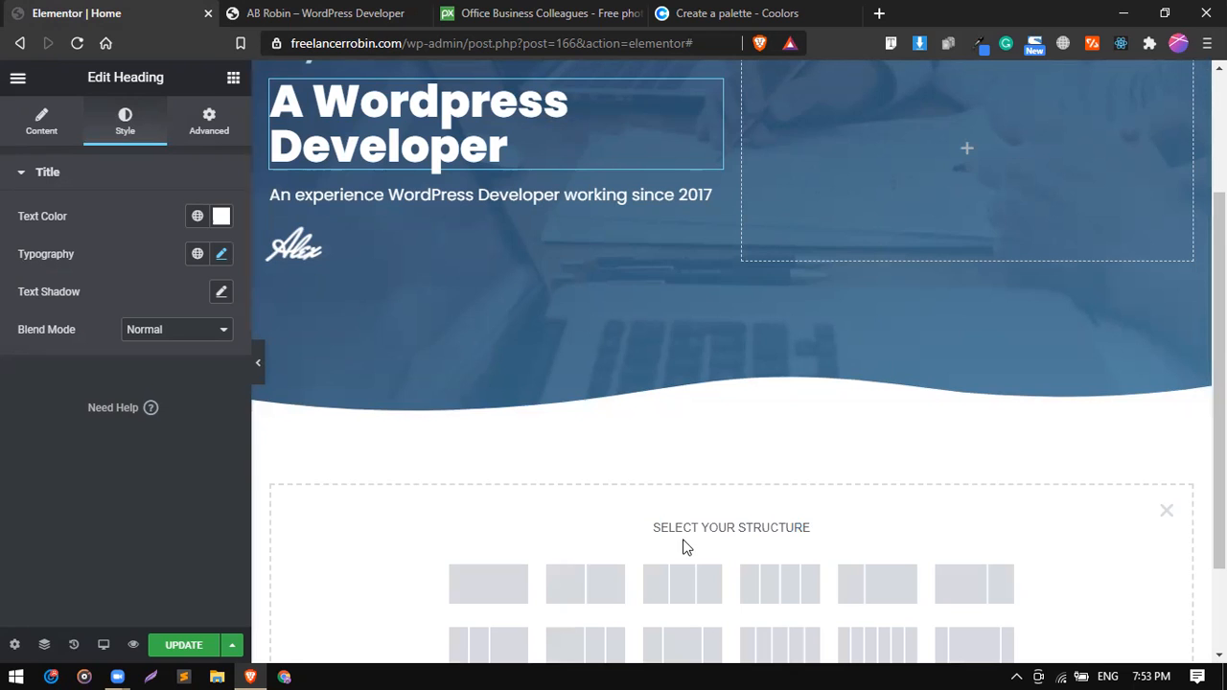
pyautogui.click(512, 589)
pyautogui.click(334, 11)
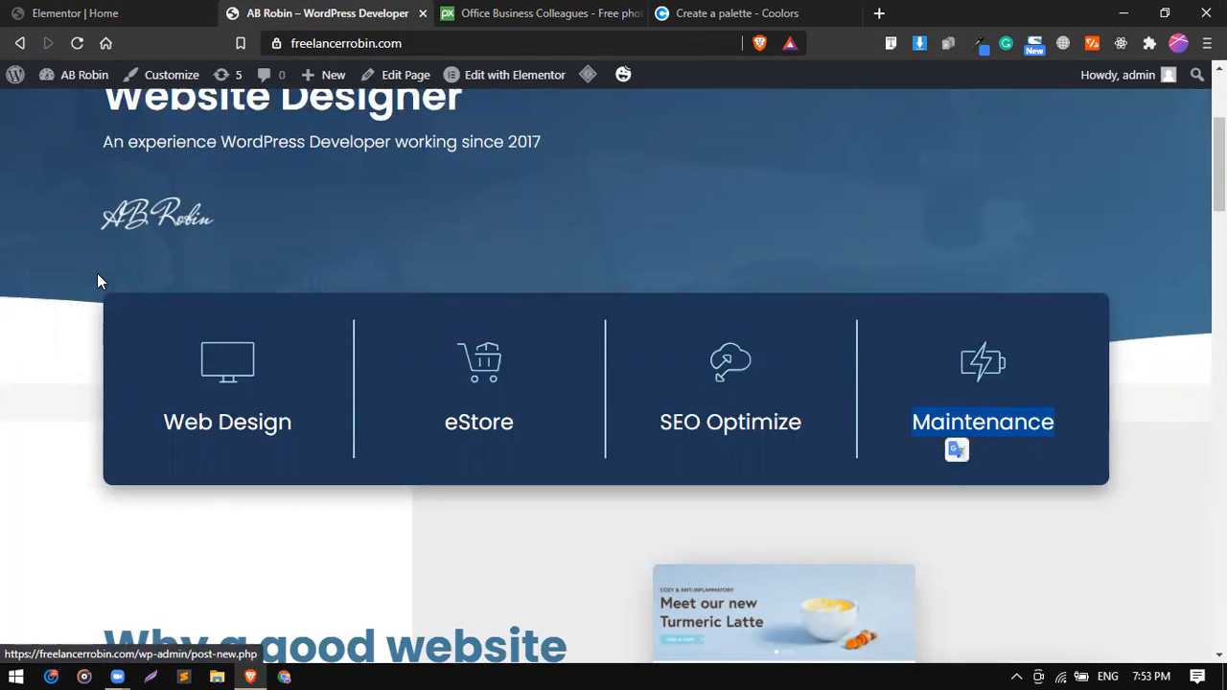
pyautogui.click(99, 13)
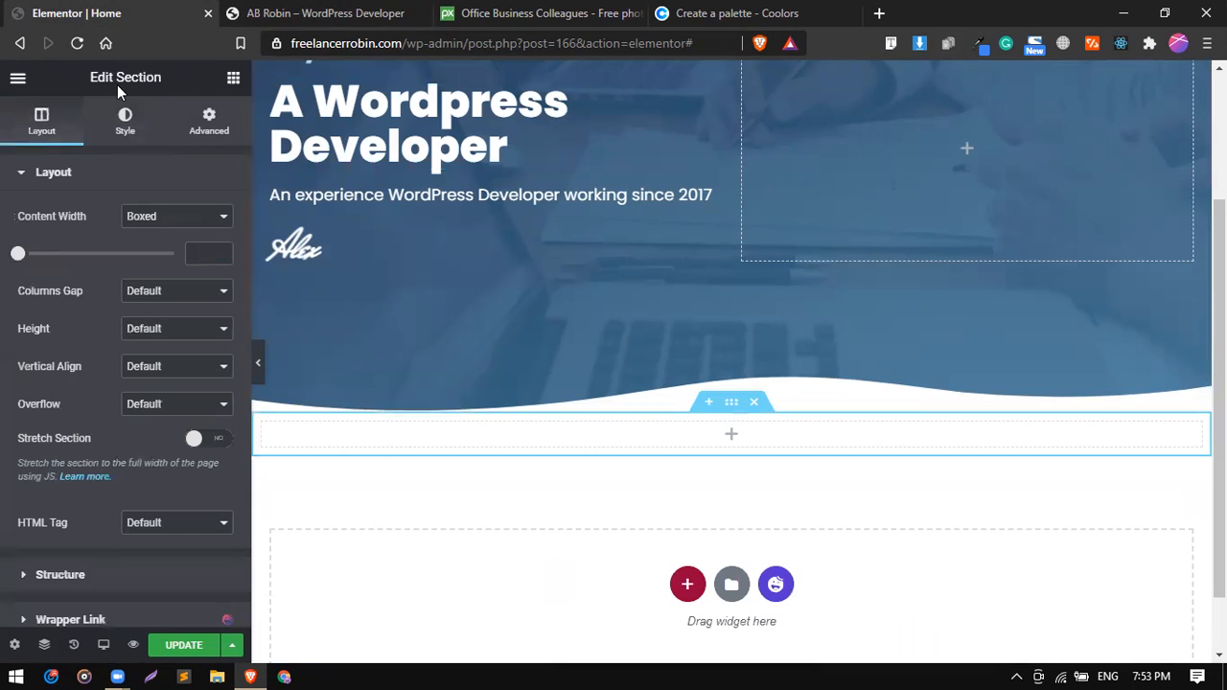
pyautogui.click(231, 85)
pyautogui.moveTo(48, 246); pyautogui.dragTo(470, 428)
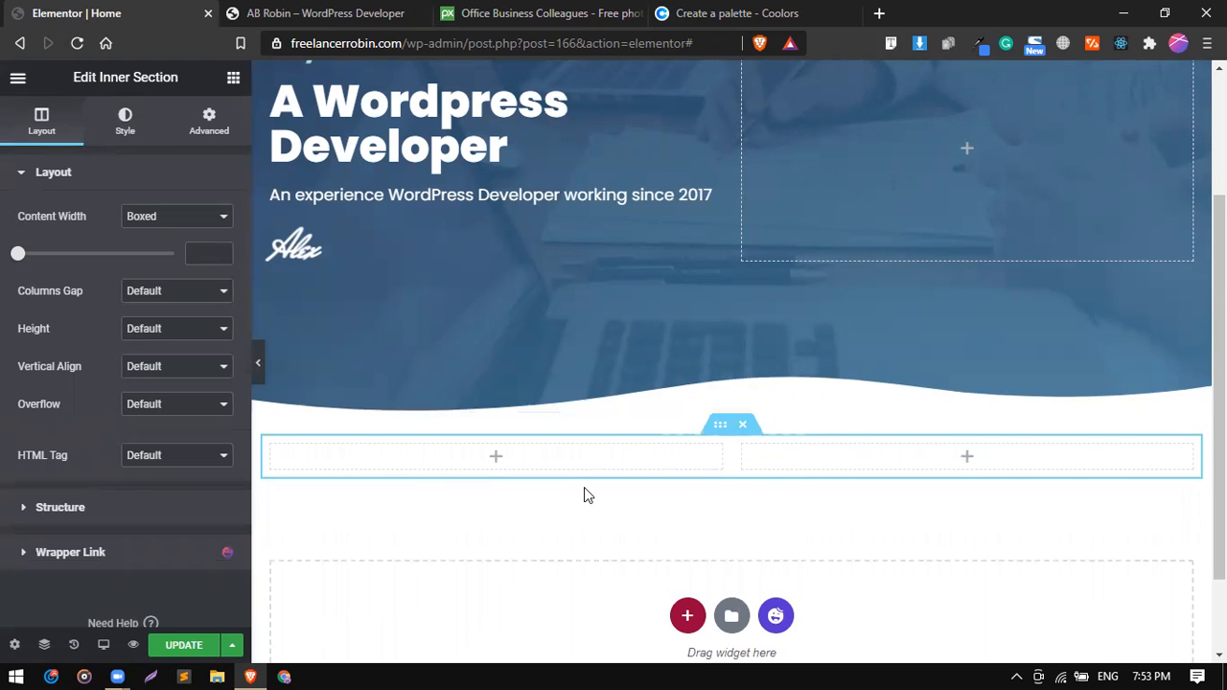
# Check the reference services box's columns, then add two more columns to the inner section to make four.
pyautogui.click(292, 12)
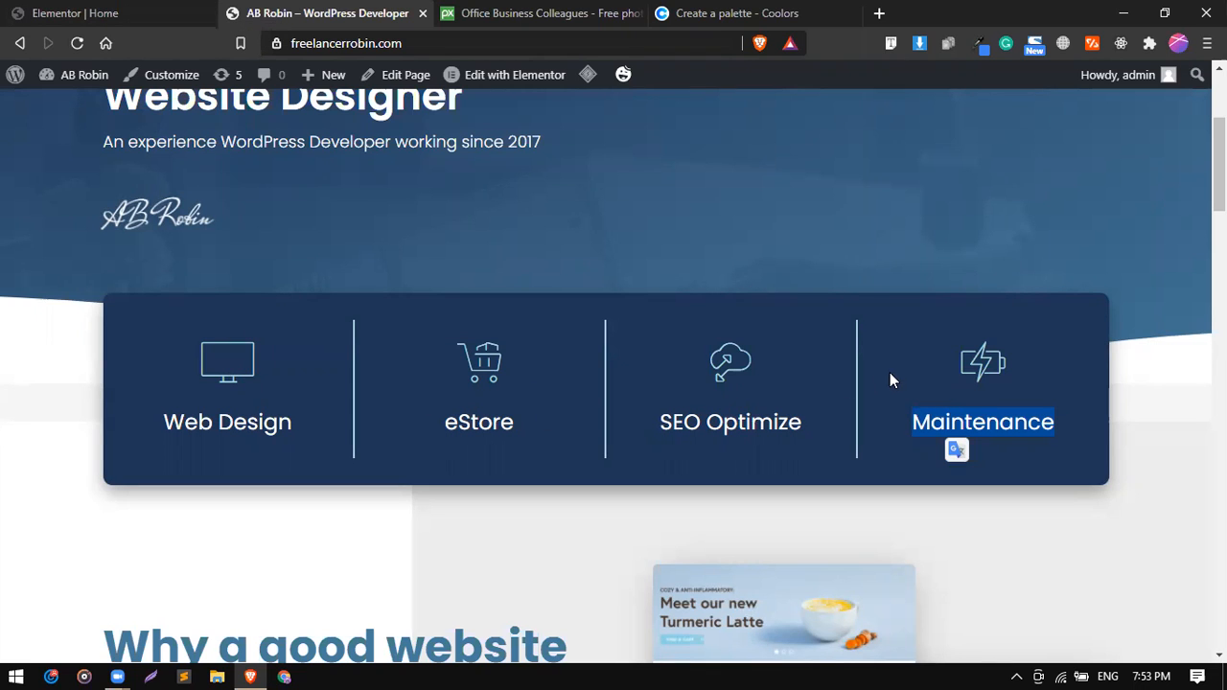
pyautogui.click(113, 11)
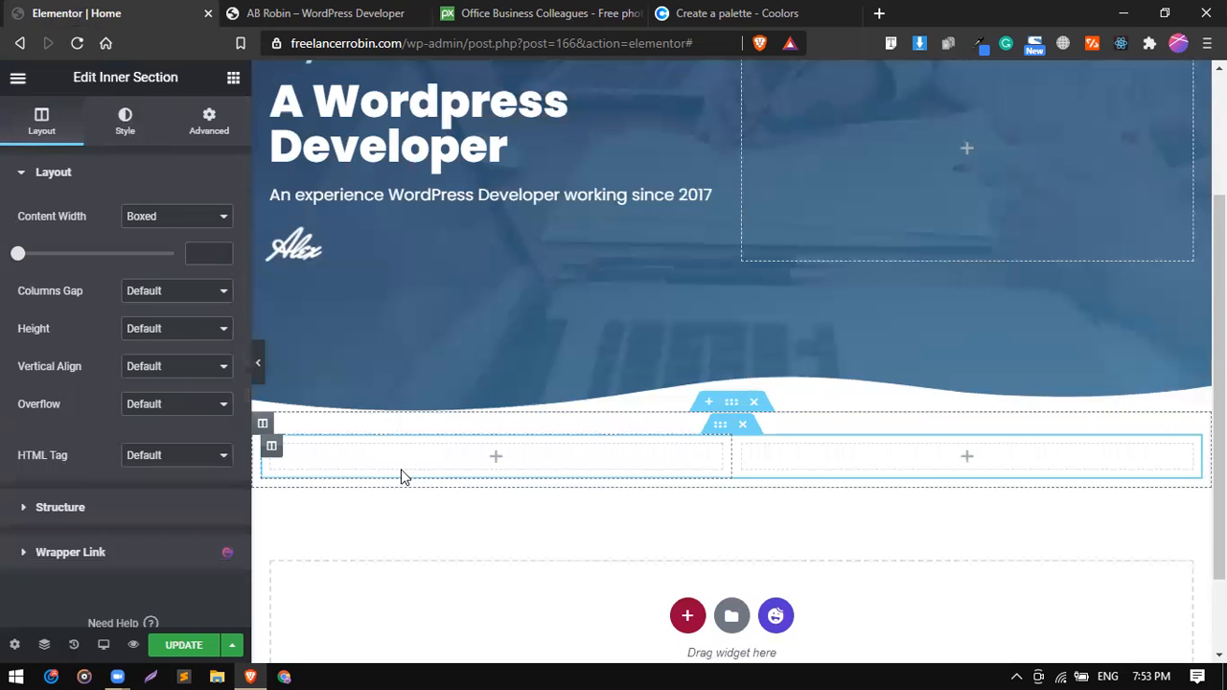
pyautogui.rightClick(271, 446)
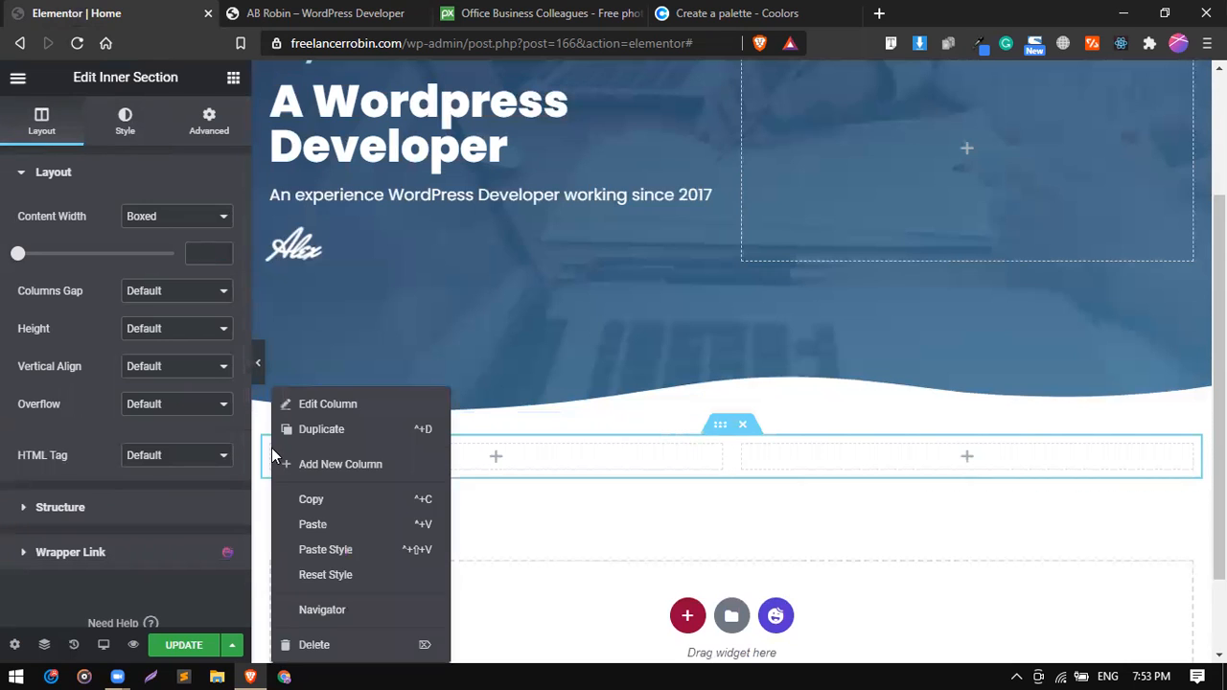
pyautogui.click(333, 463)
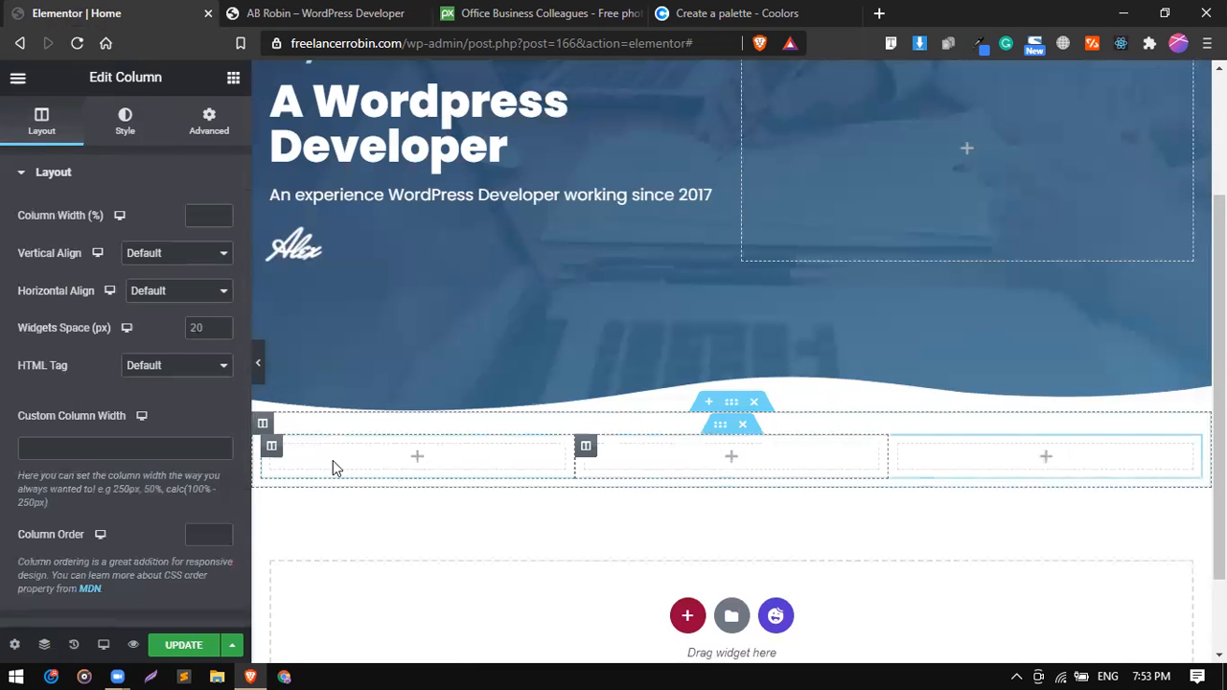
pyautogui.rightClick(279, 445)
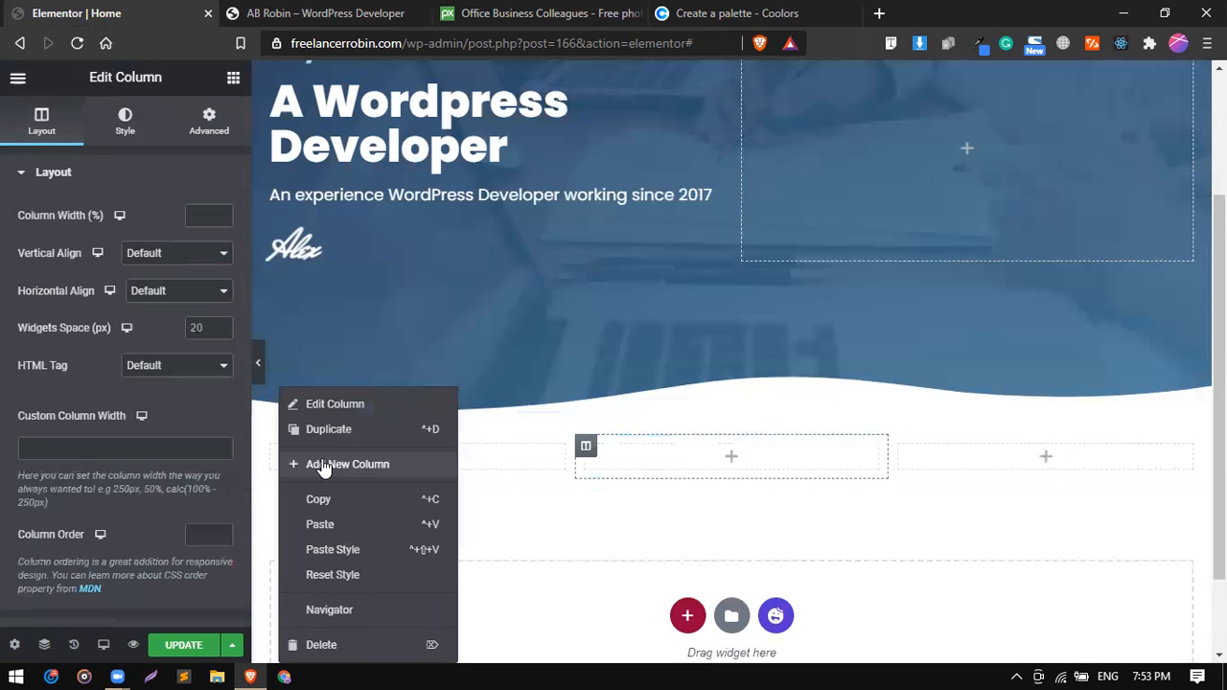
pyautogui.click(324, 466)
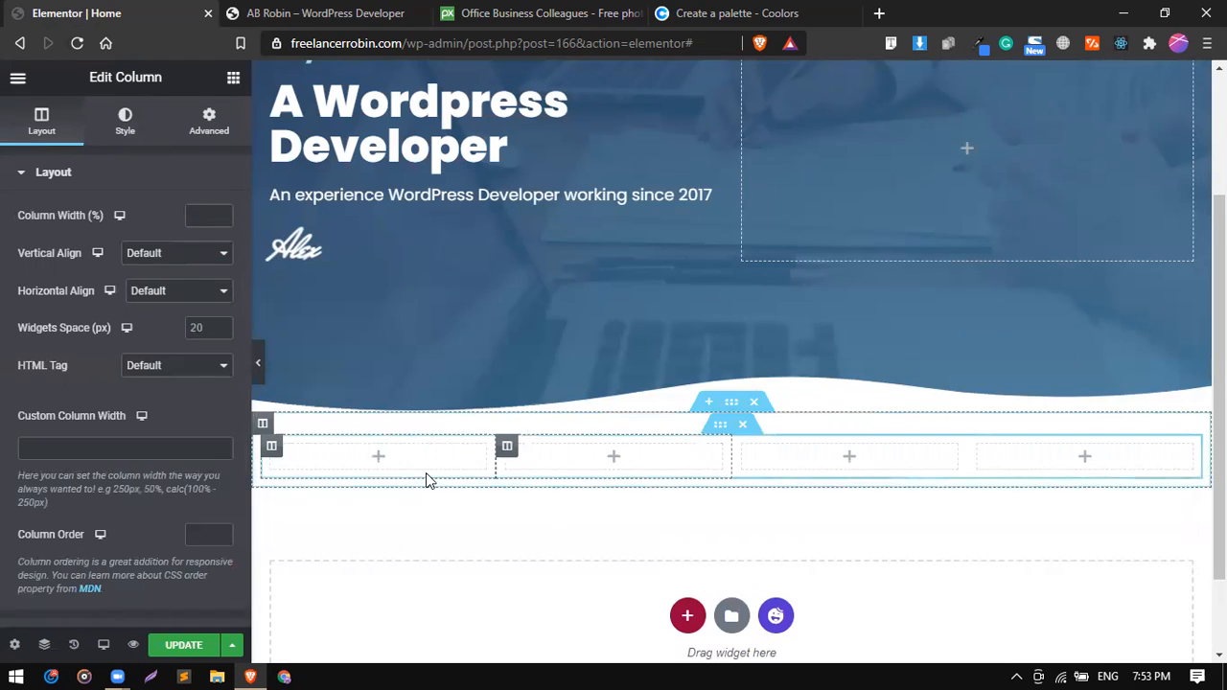
# Search the widgets for "ic" and place the Happy Addons Icon Box in the inner section's first column.
pyautogui.click(233, 80)
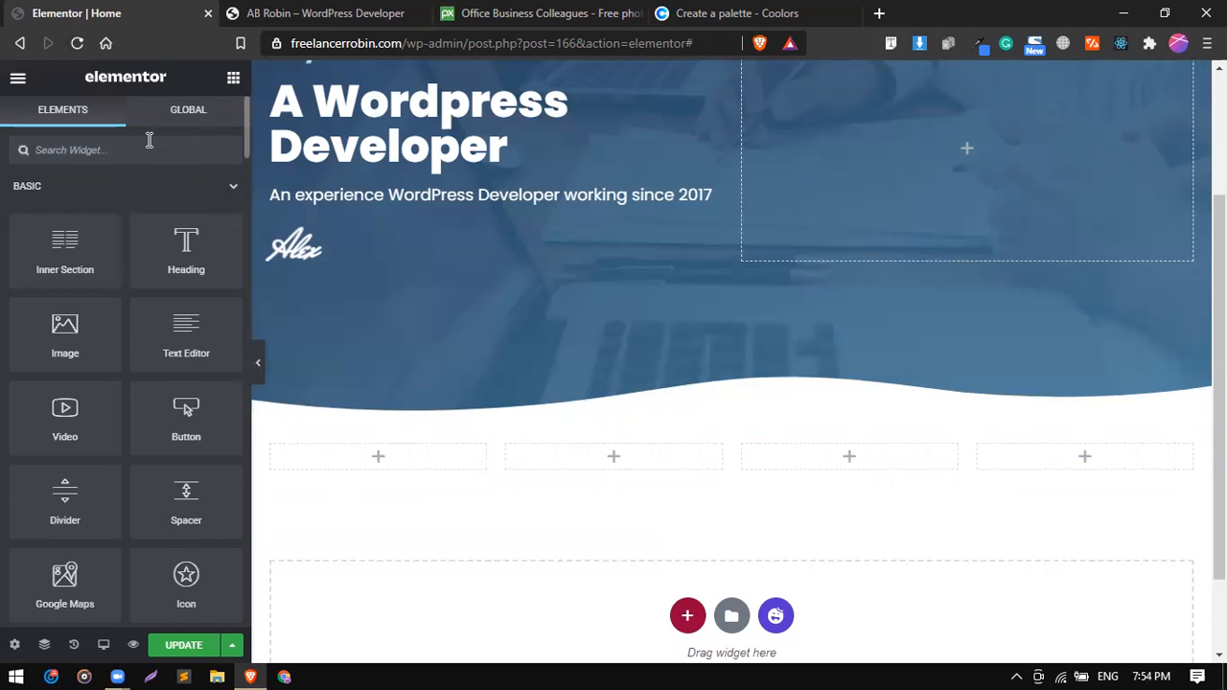
pyautogui.write('ic')
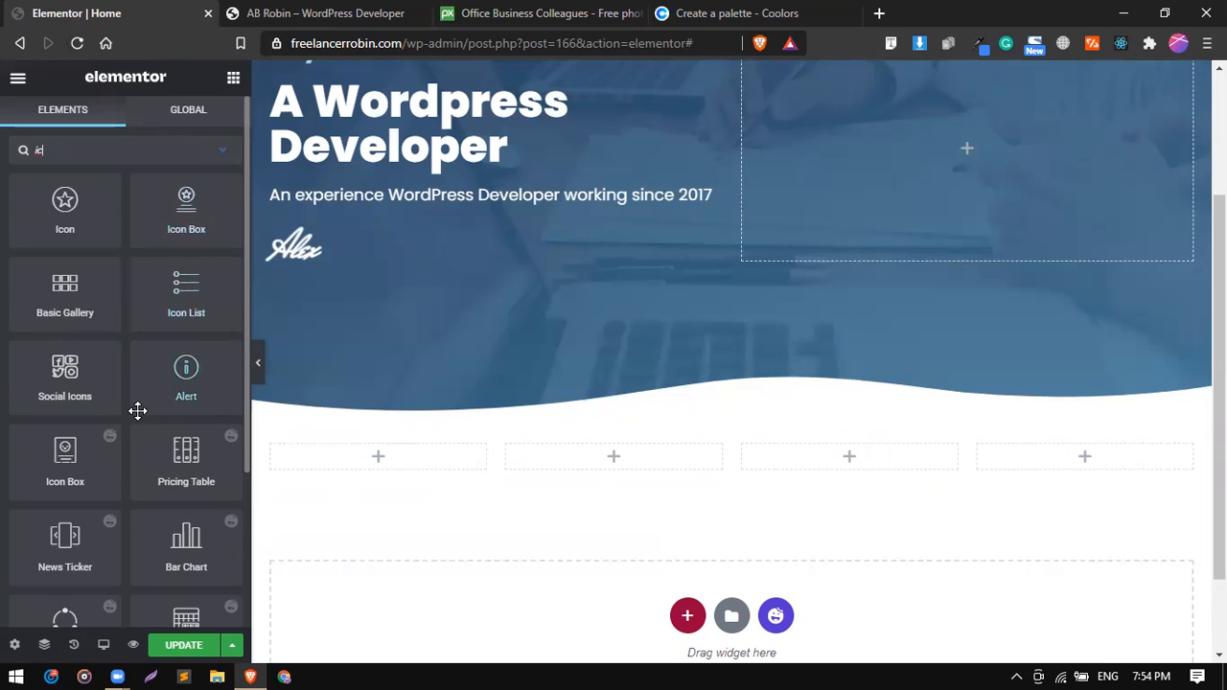
pyautogui.scroll(-3, 138, 410)
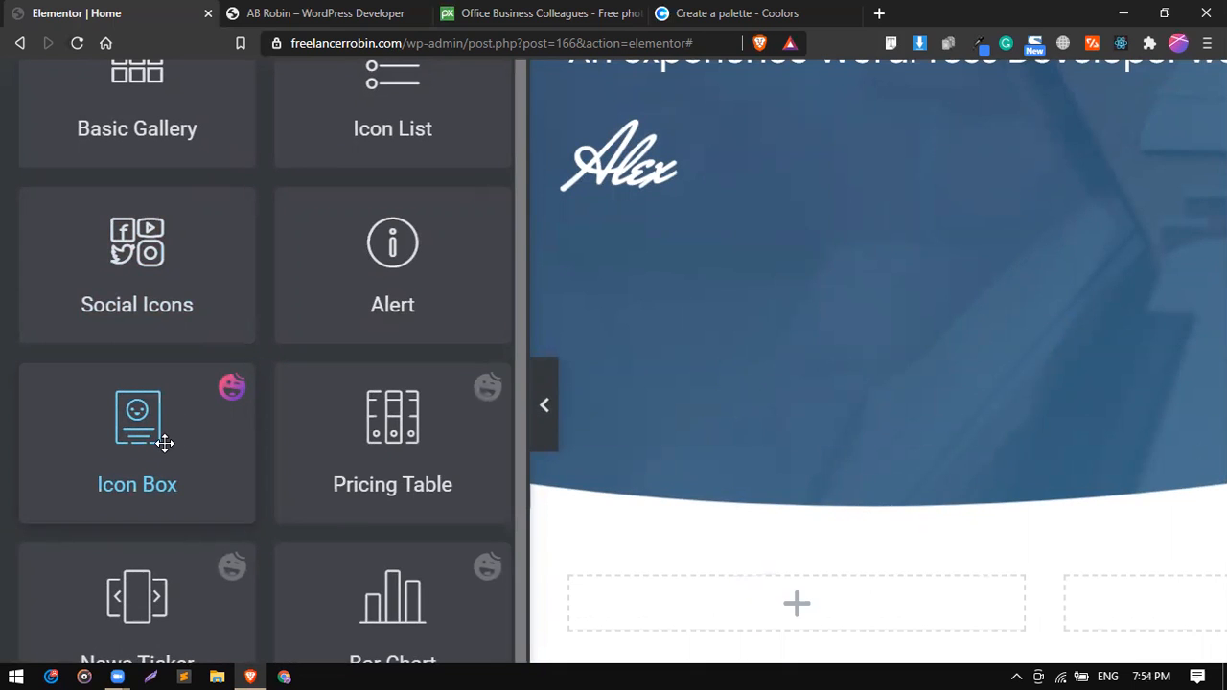
pyautogui.write('ic')
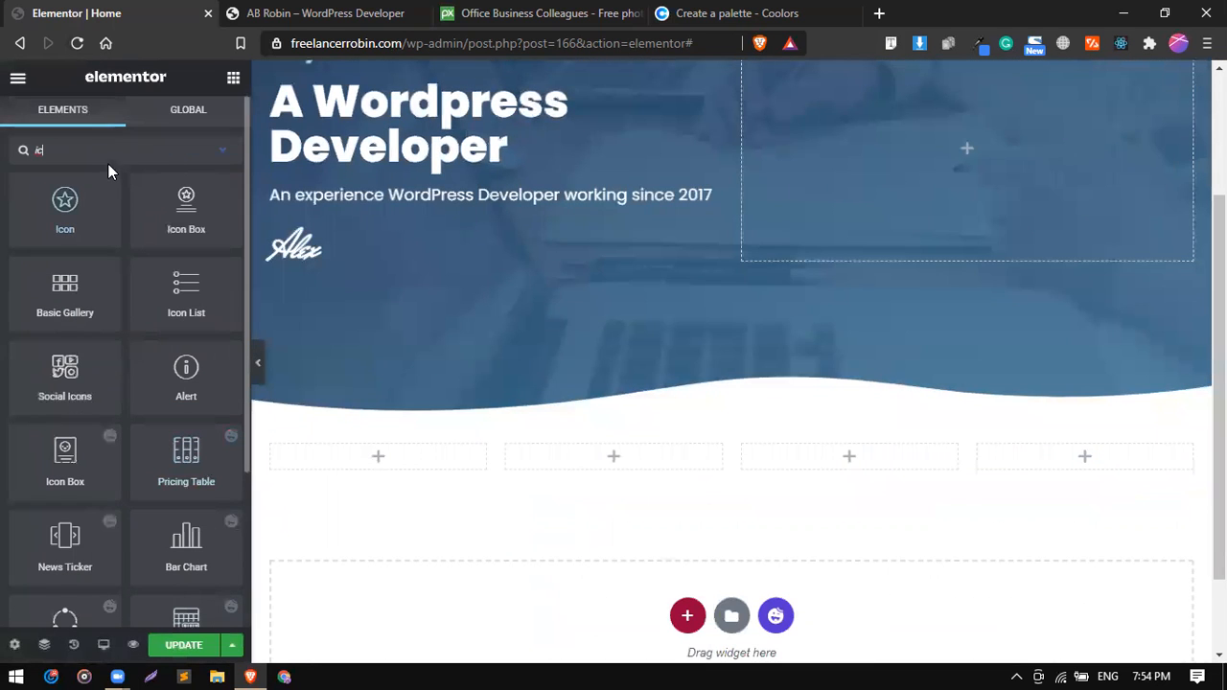
pyautogui.moveTo(67, 465); pyautogui.dragTo(375, 446)
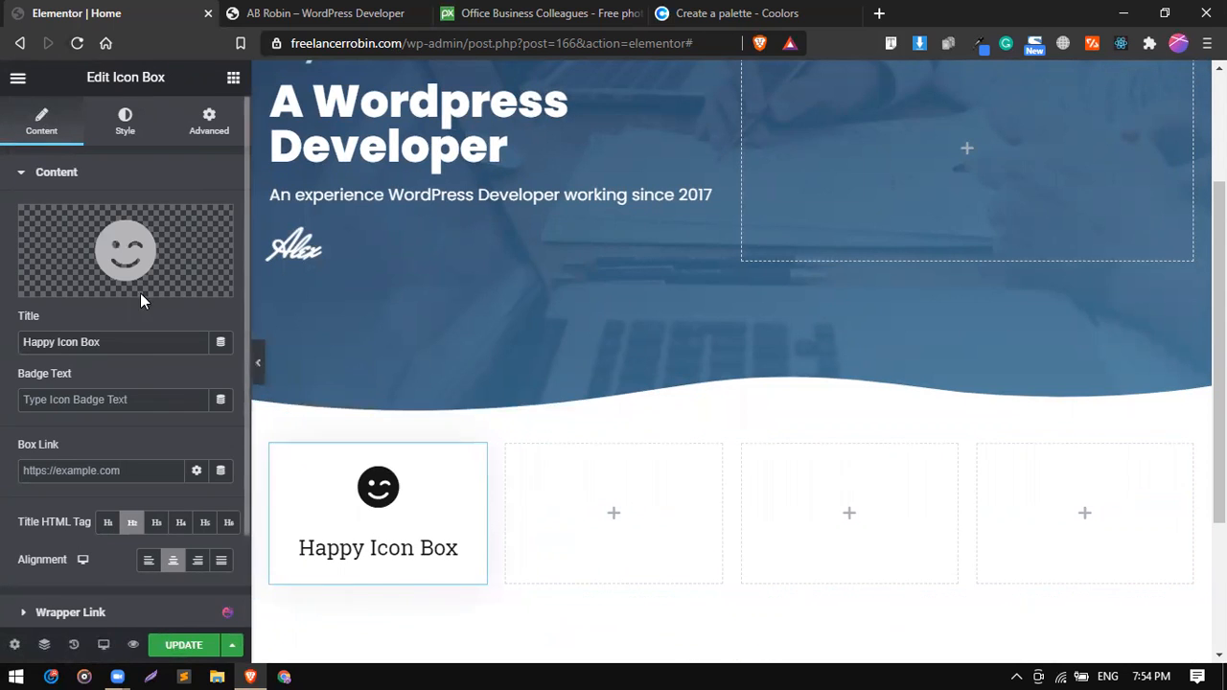
# Check the reference's Web Design icon, then search the icon library for "moni" and insert Monitor as the icon box's icon.
pyautogui.click(317, 8)
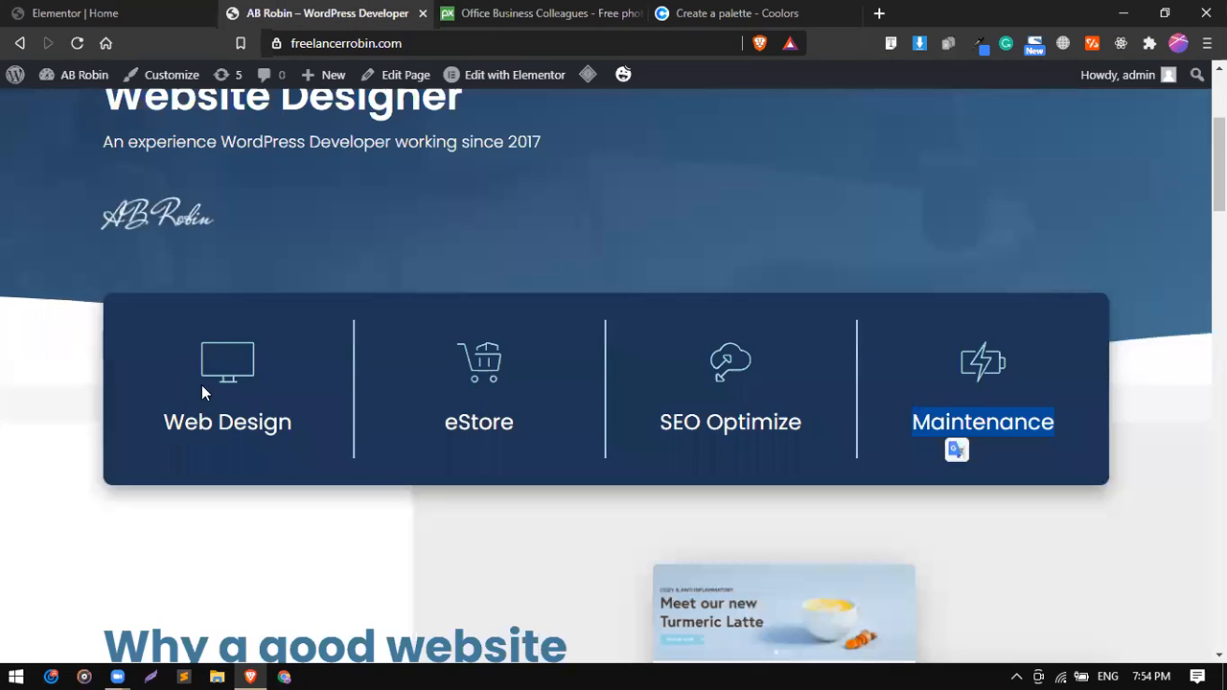
pyautogui.click(76, 14)
pyautogui.click(138, 239)
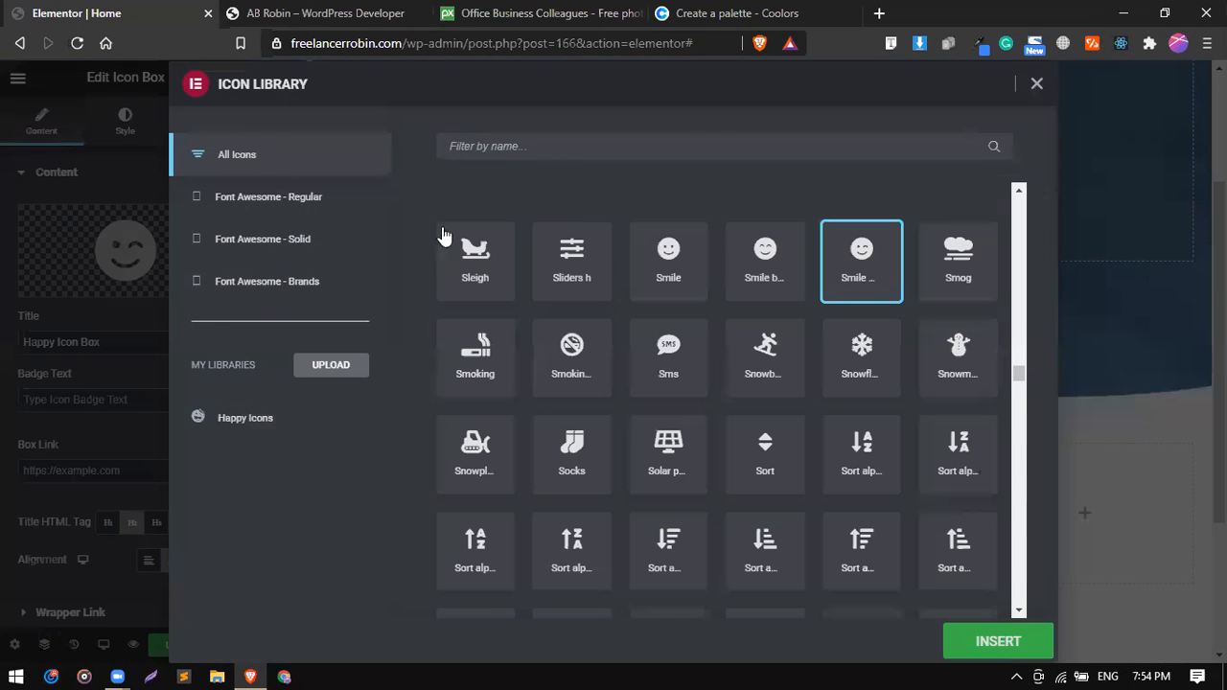
pyautogui.click(480, 149)
pyautogui.write('moni')
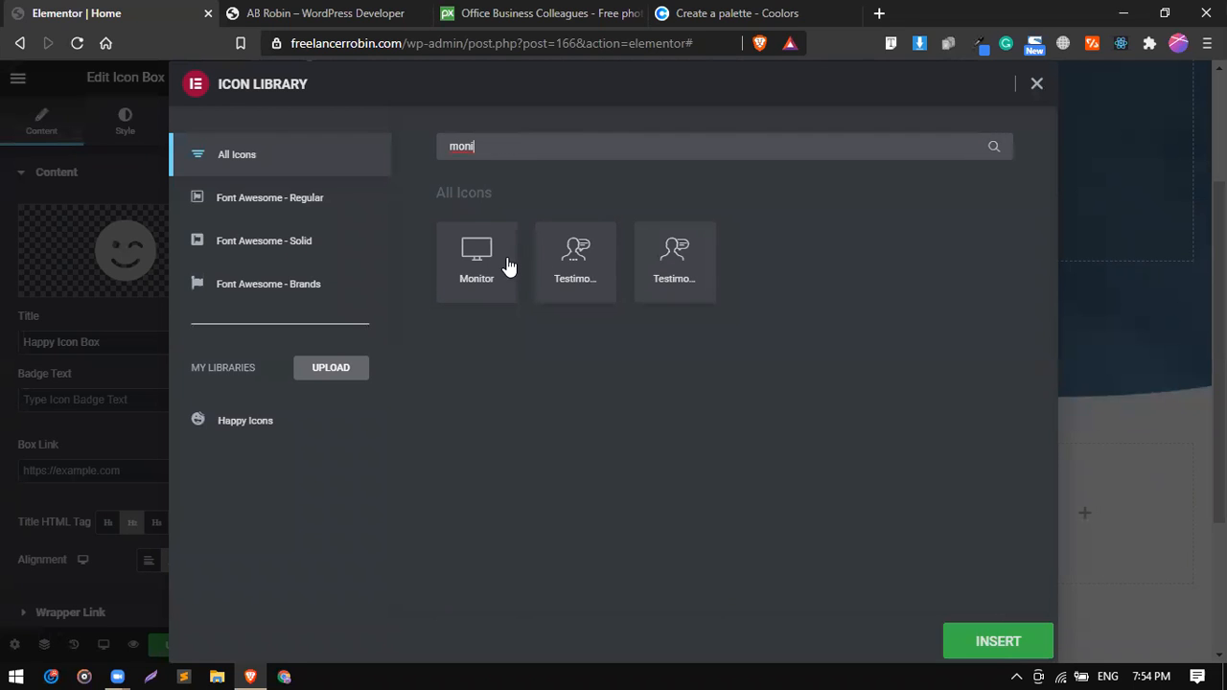
pyautogui.click(509, 266)
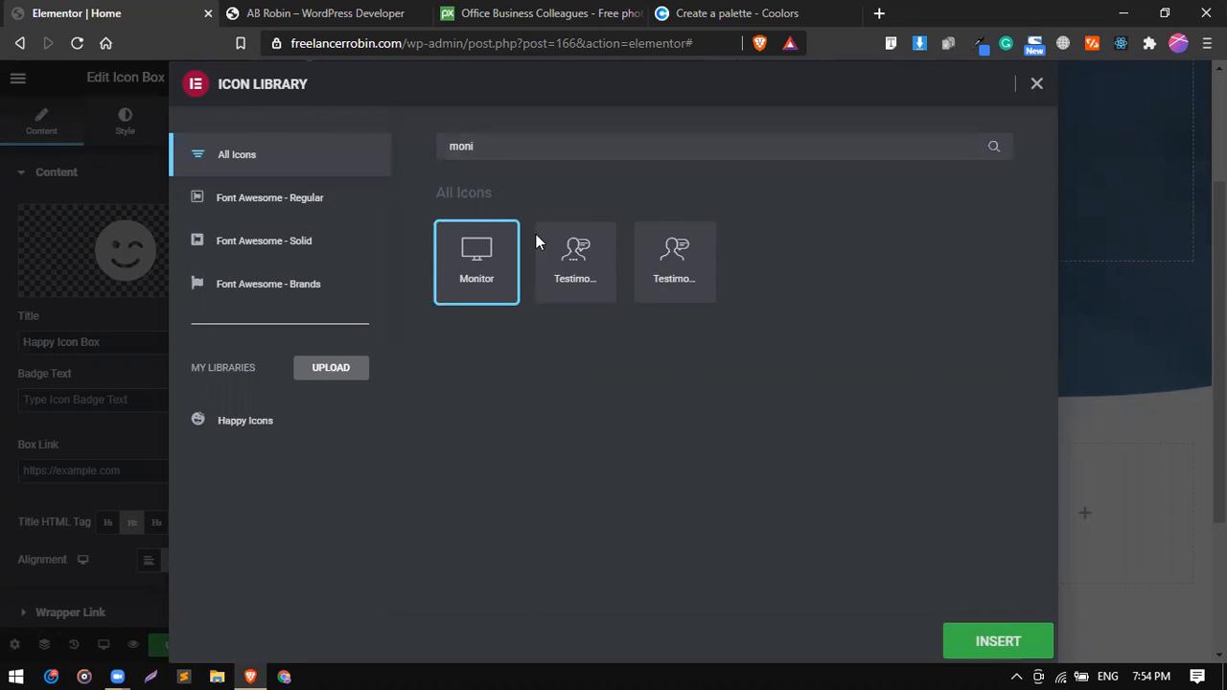
pyautogui.click(993, 625)
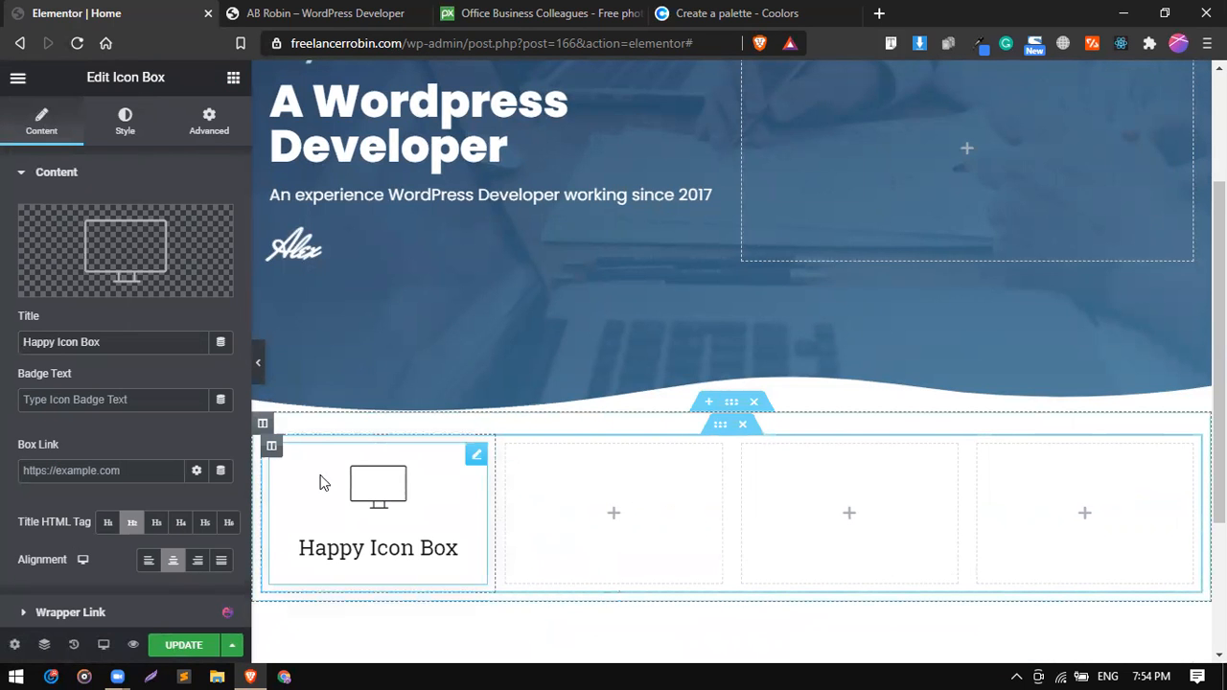
# Set the icon box's title to "Web Design".
pyautogui.tripleClick(103, 338)
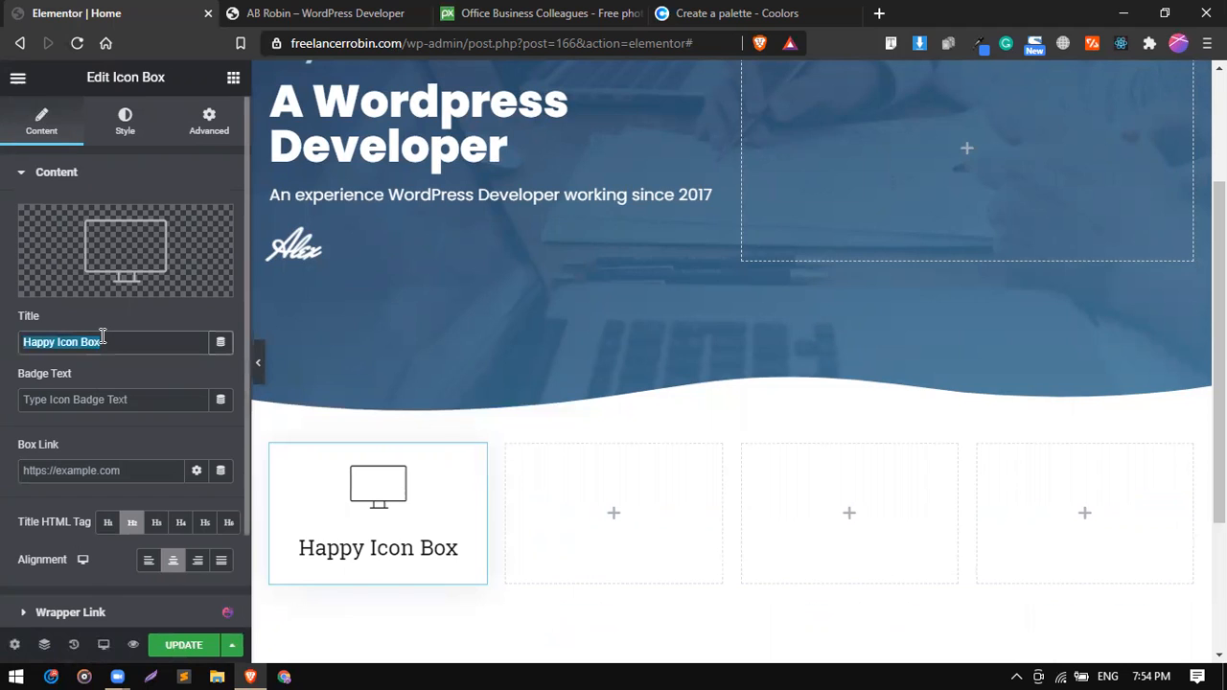
pyautogui.write('Web Design')
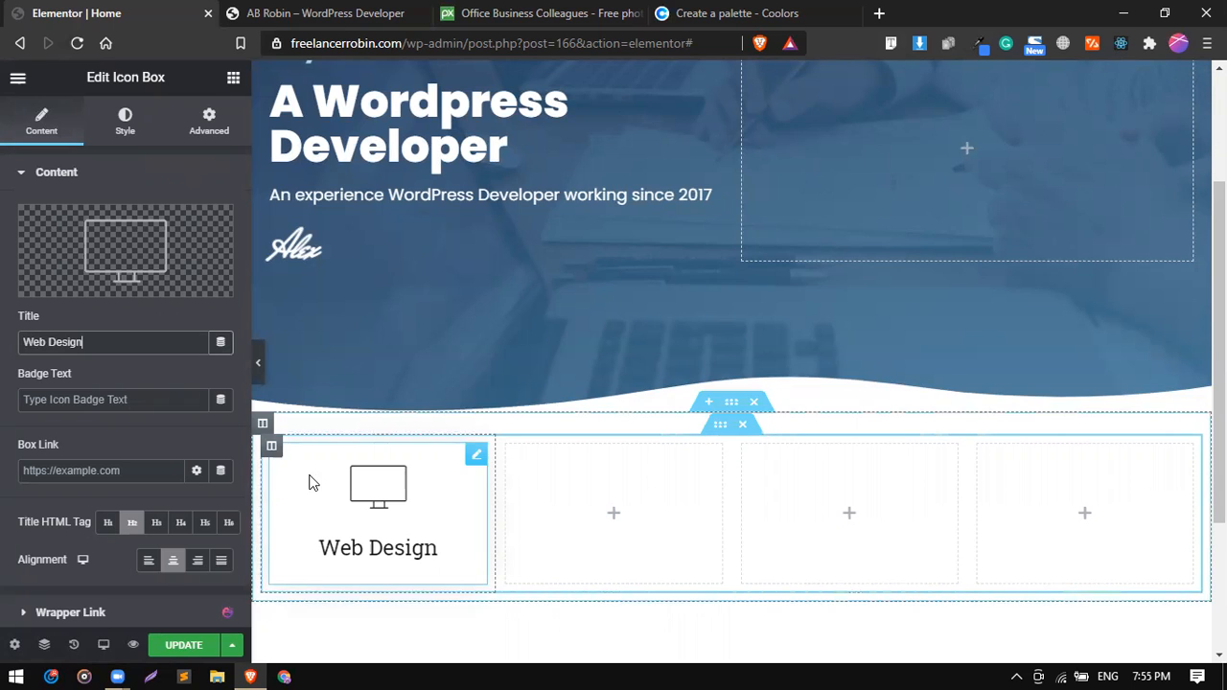
# Check the reference site's services box, then give the four-column inner section a classic background in the global color #1D3557.
pyautogui.click(316, 13)
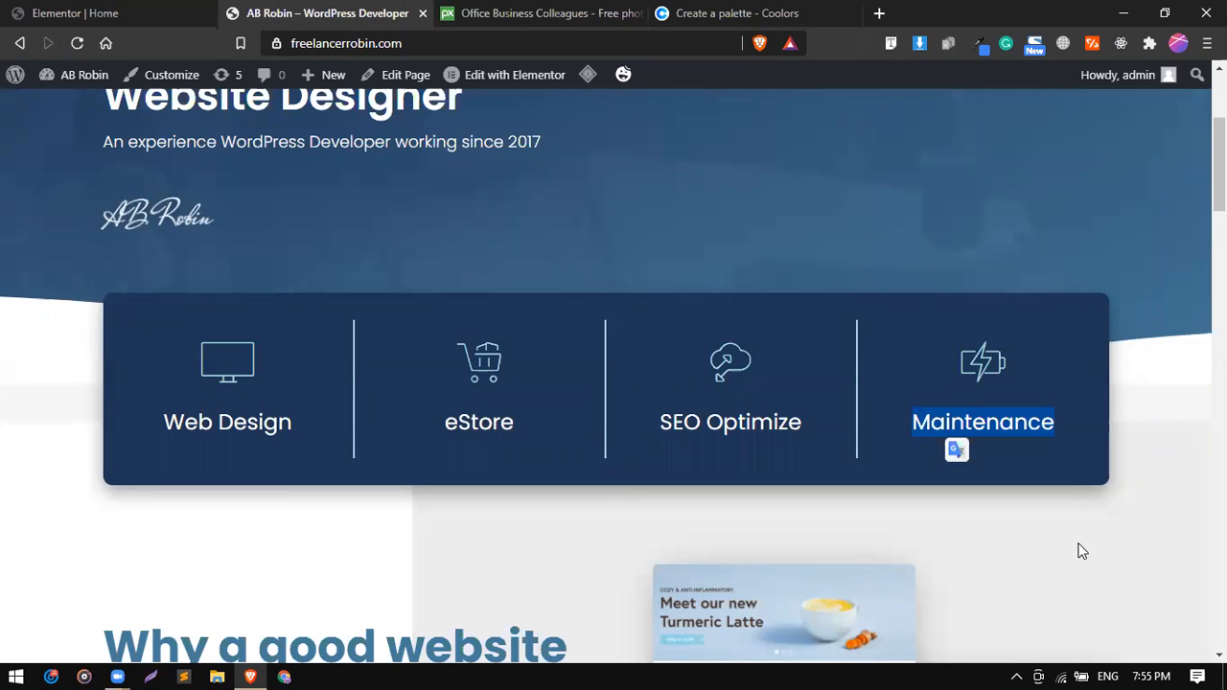
pyautogui.click(187, 10)
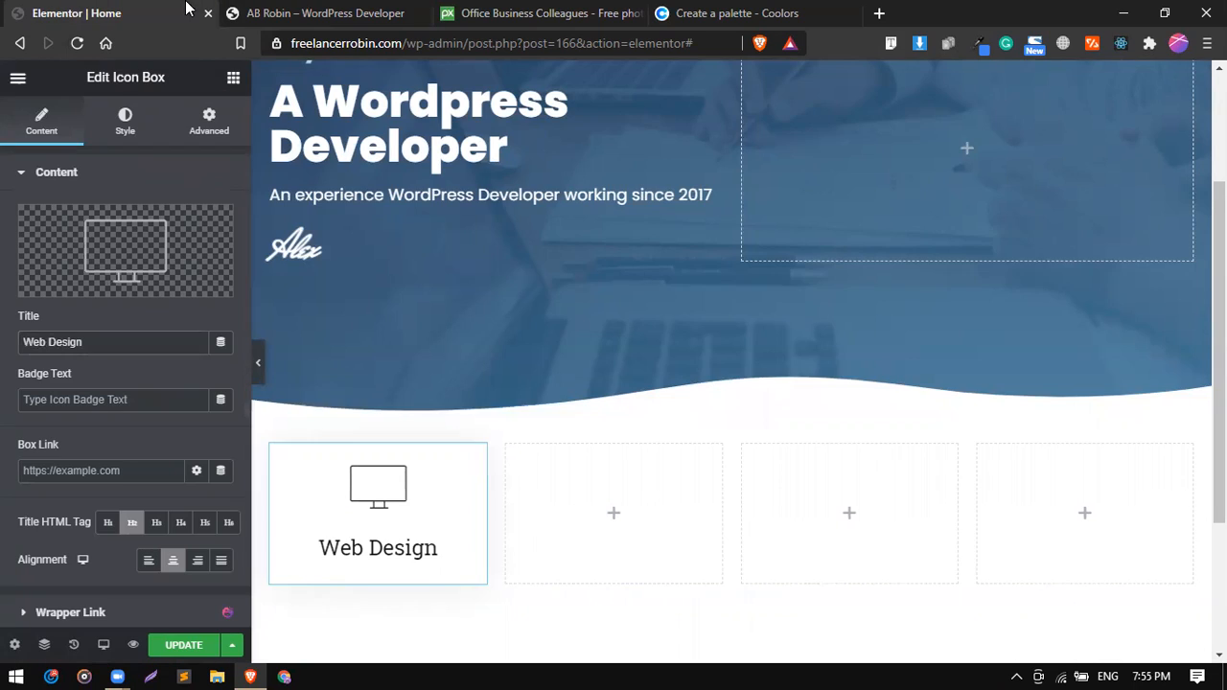
pyautogui.click(719, 425)
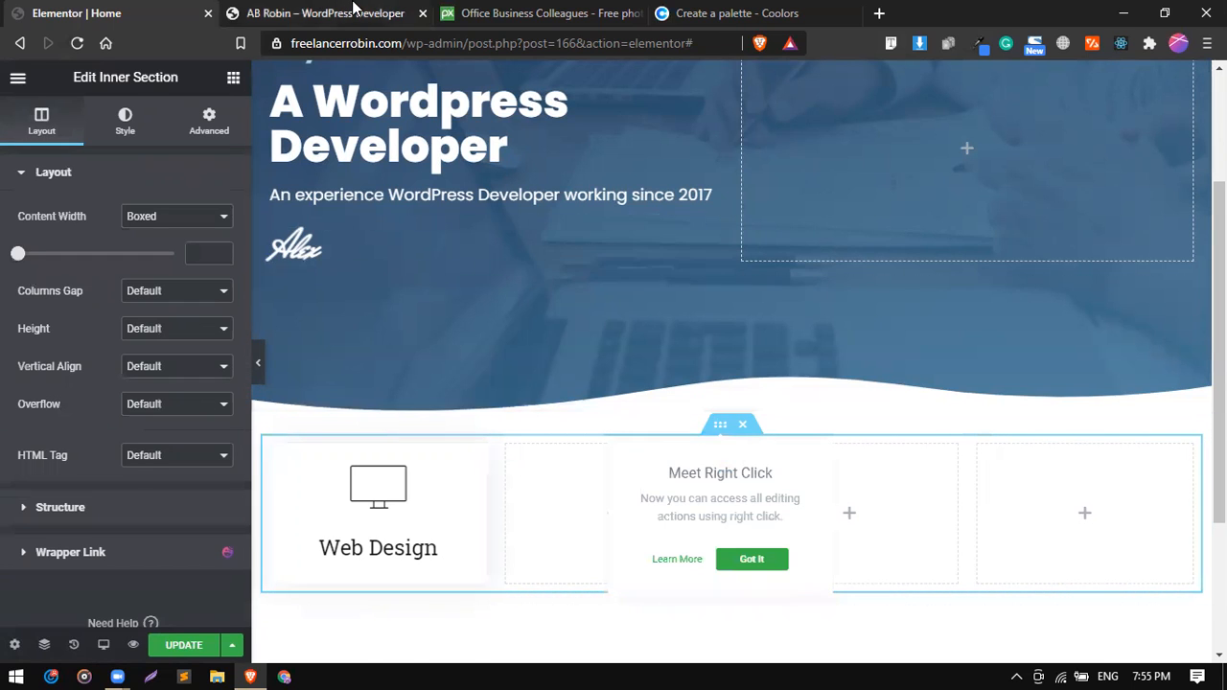
pyautogui.click(326, 12)
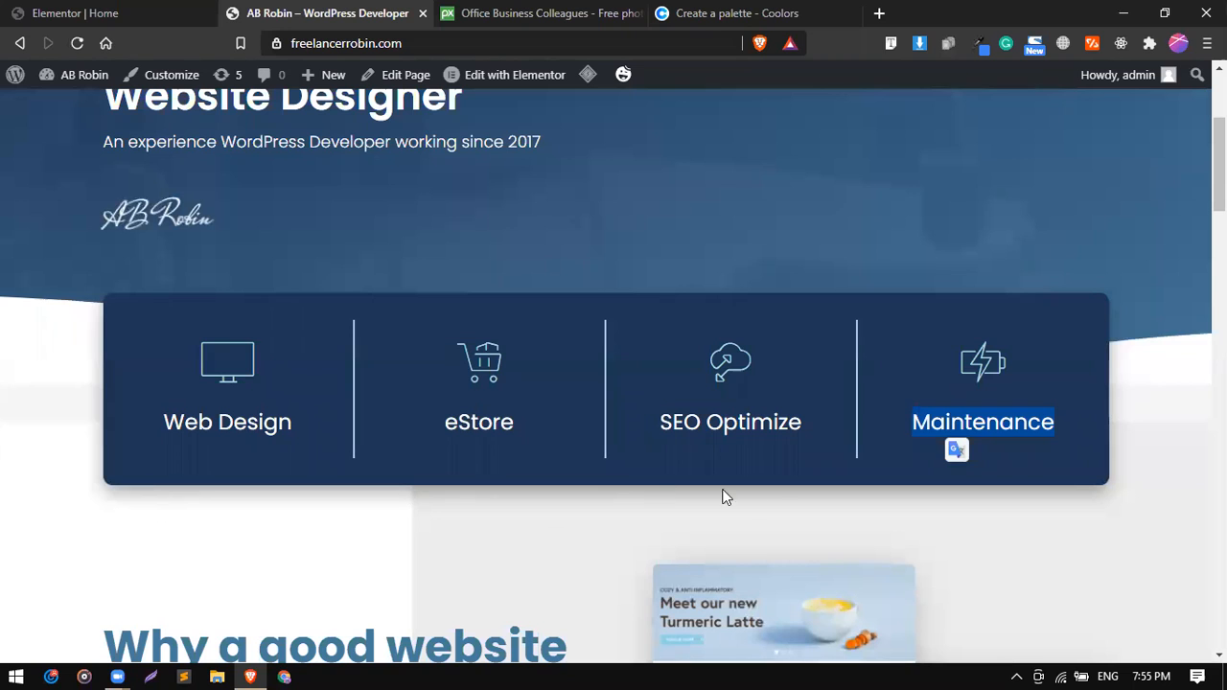
pyautogui.click(77, 12)
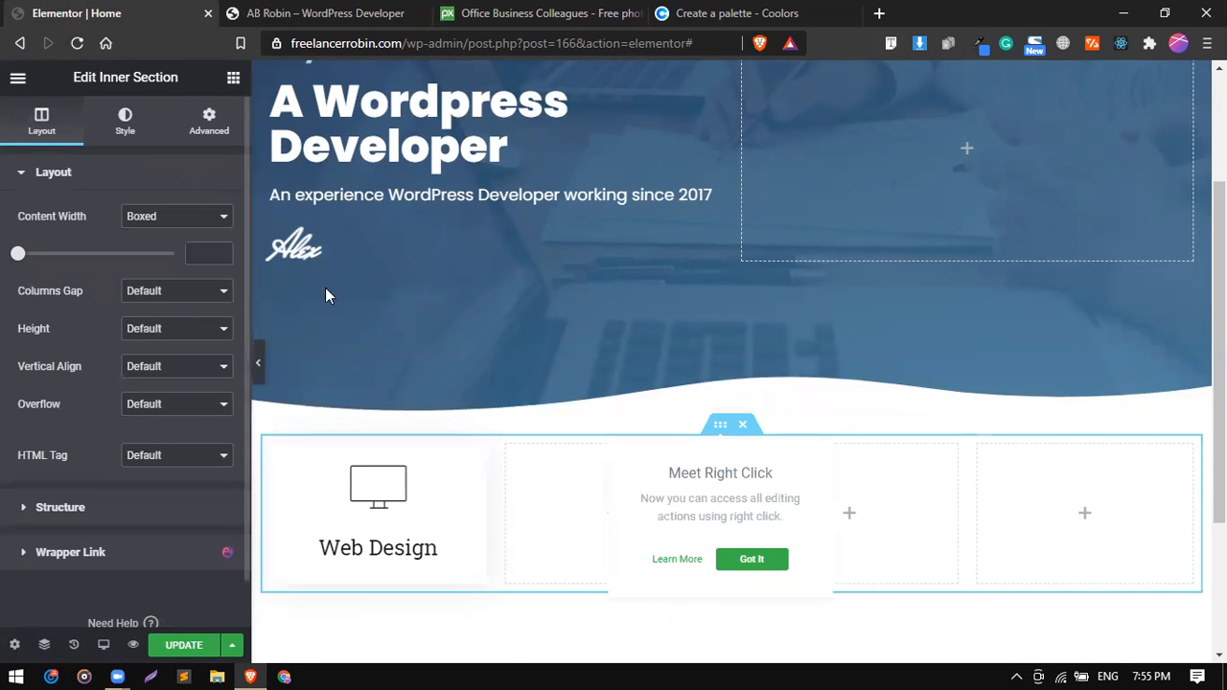
pyautogui.doubleClick(720, 431)
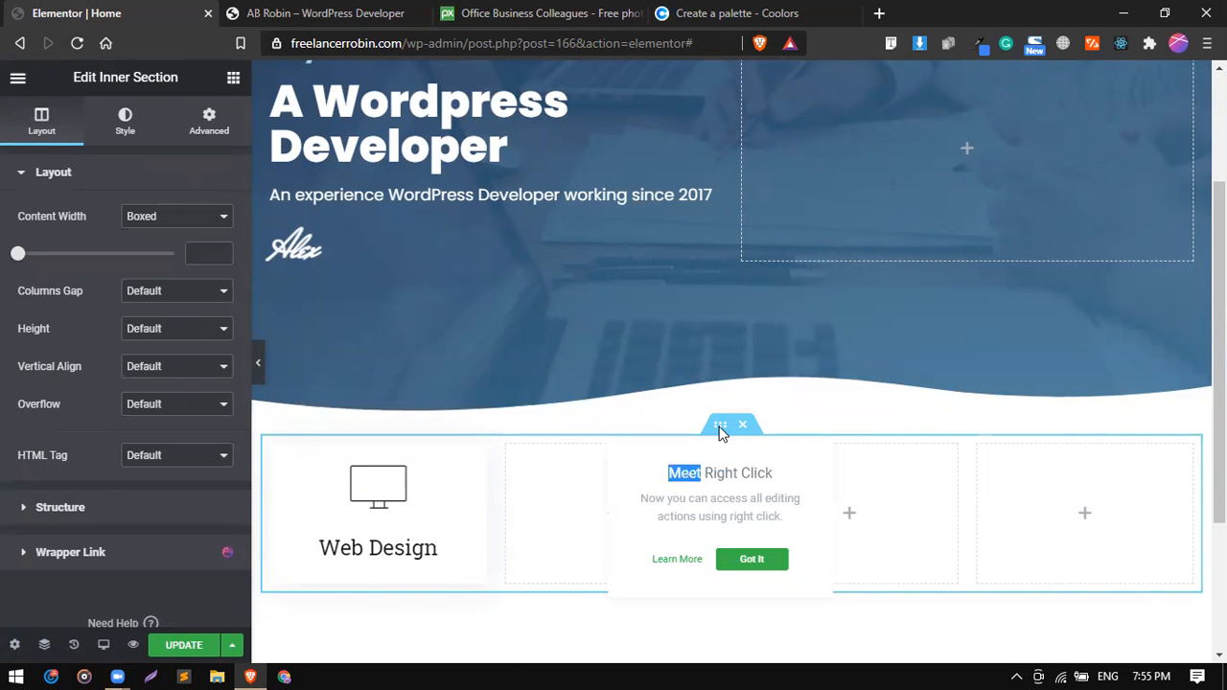
pyautogui.click(110, 115)
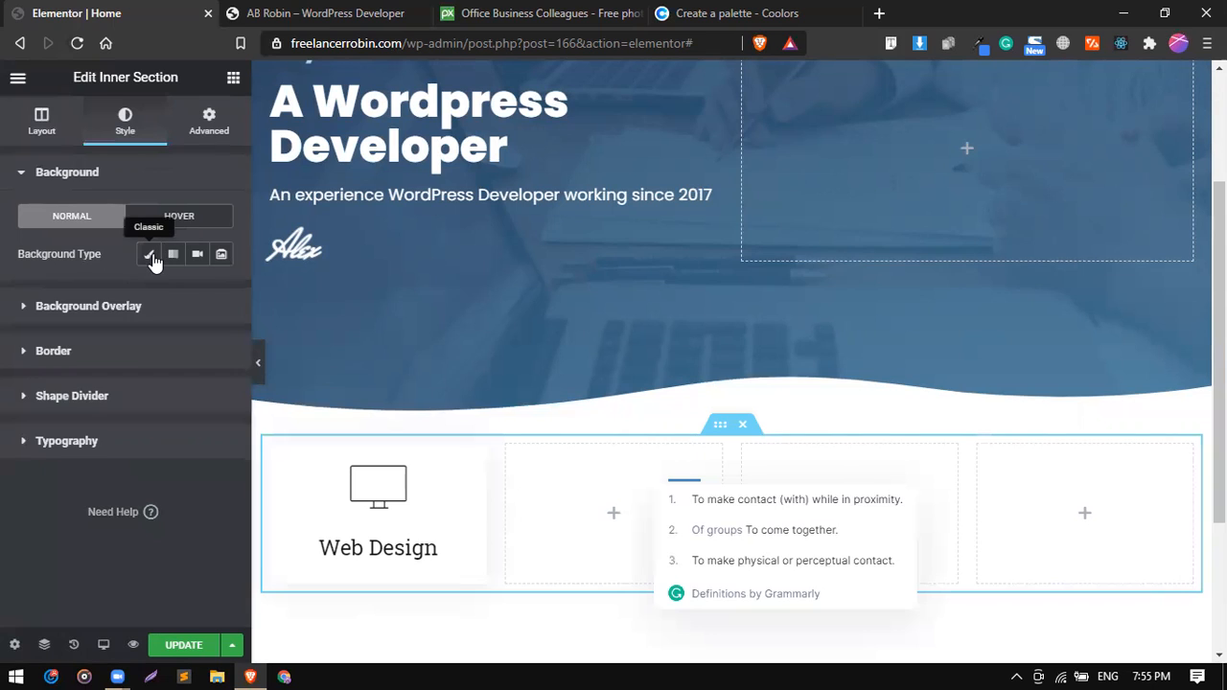
pyautogui.click(150, 257)
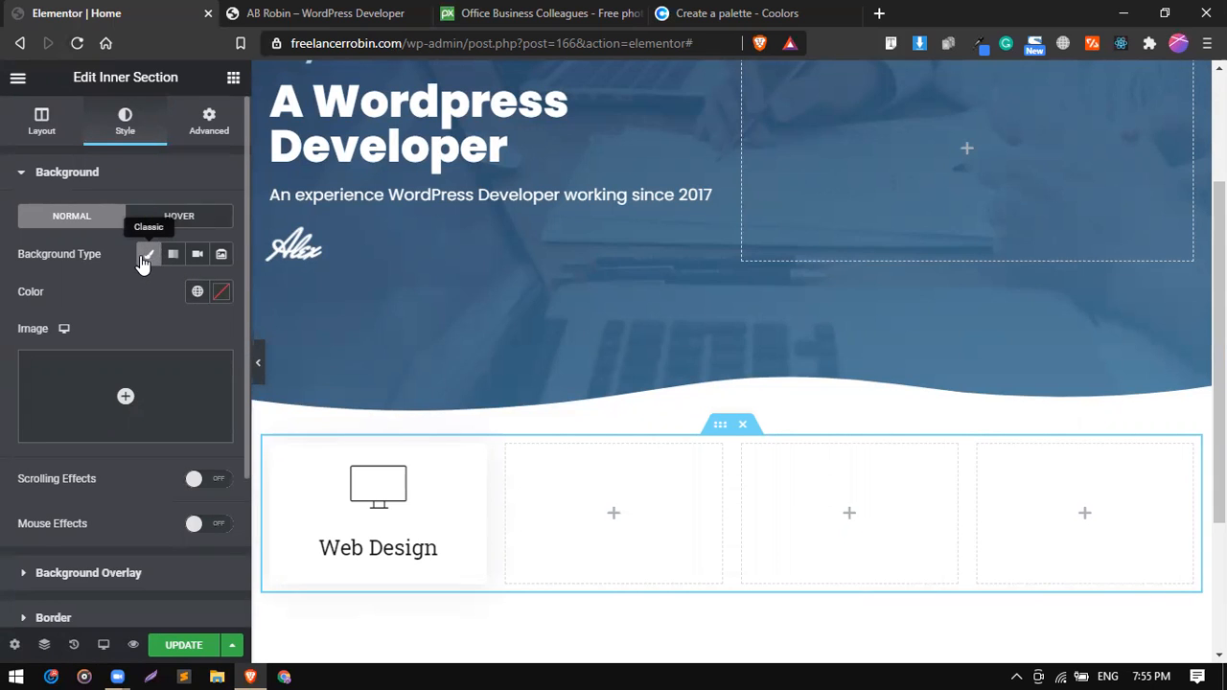
pyautogui.click(173, 257)
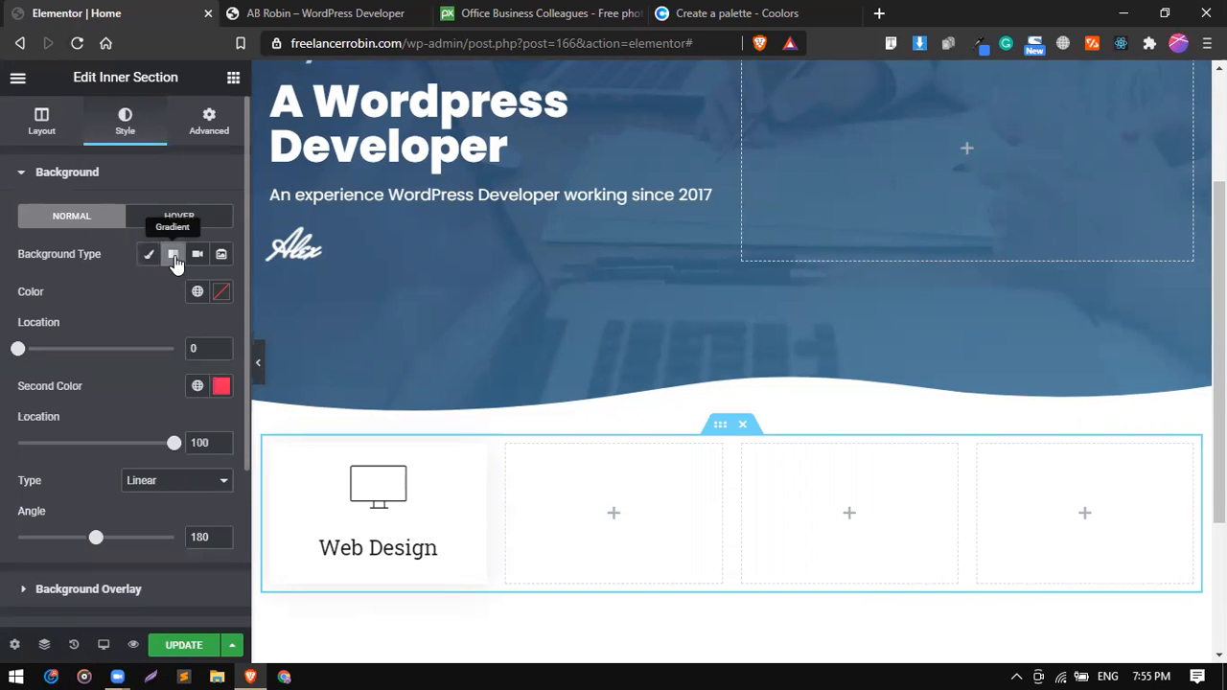
pyautogui.click(149, 259)
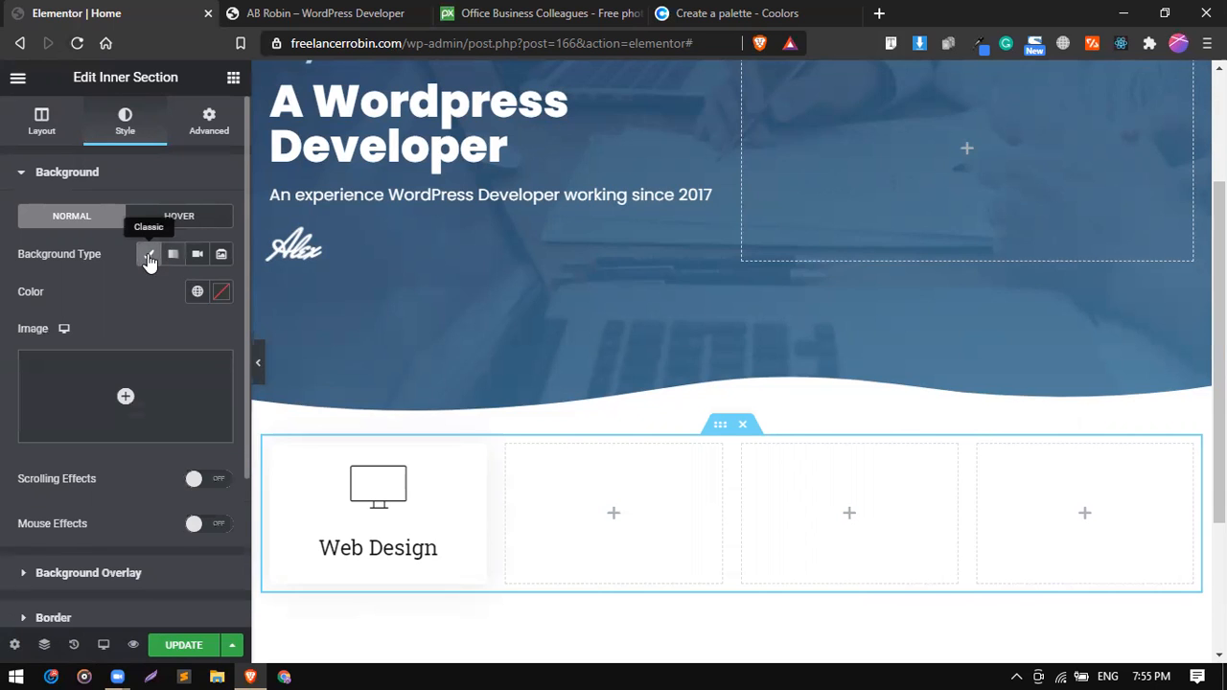
pyautogui.click(221, 293)
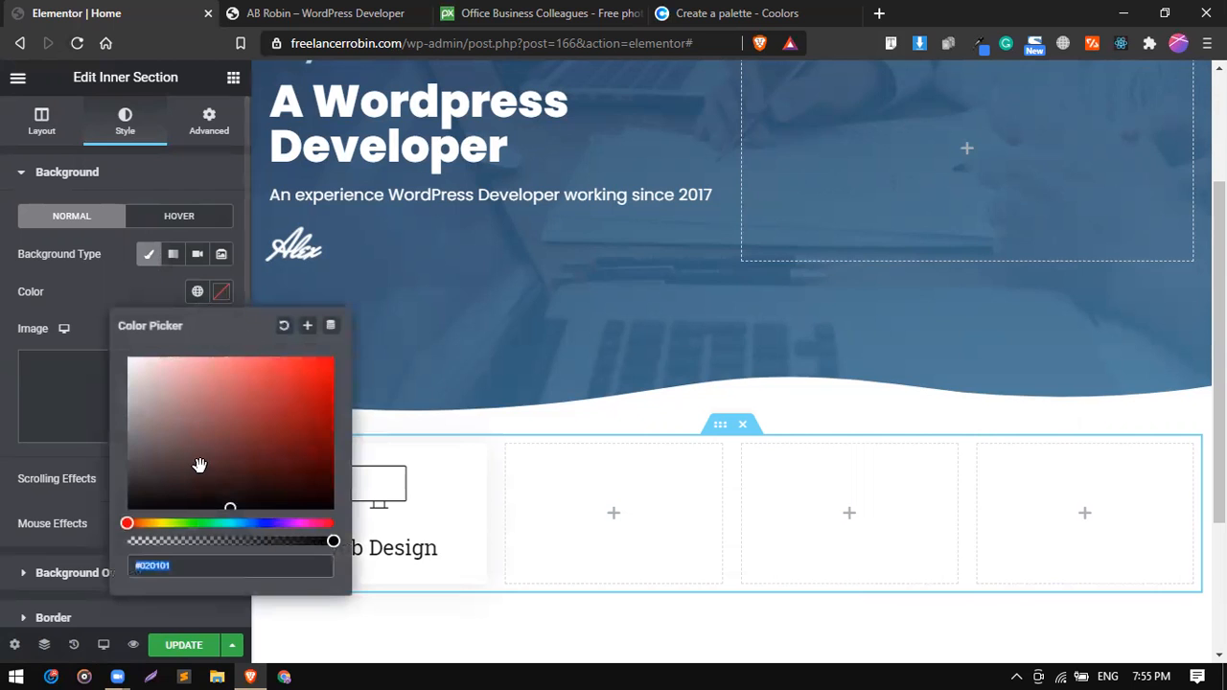
pyautogui.click(198, 294)
pyautogui.scroll(-5, 164, 505)
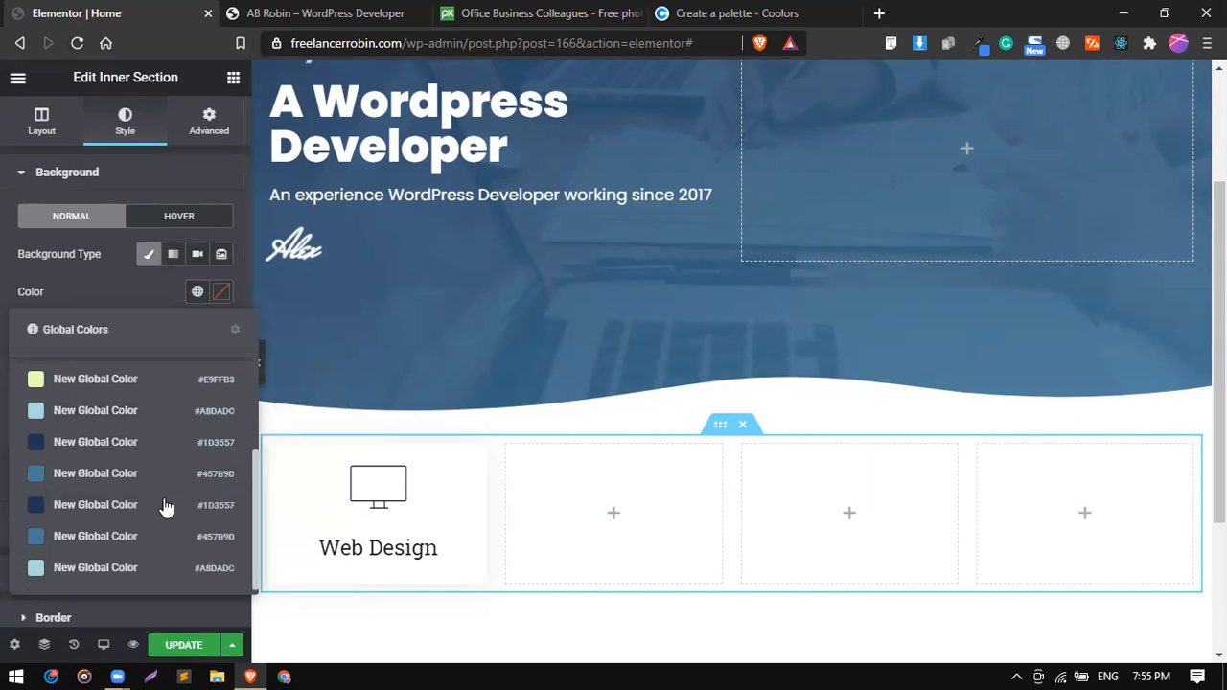
pyautogui.click(57, 504)
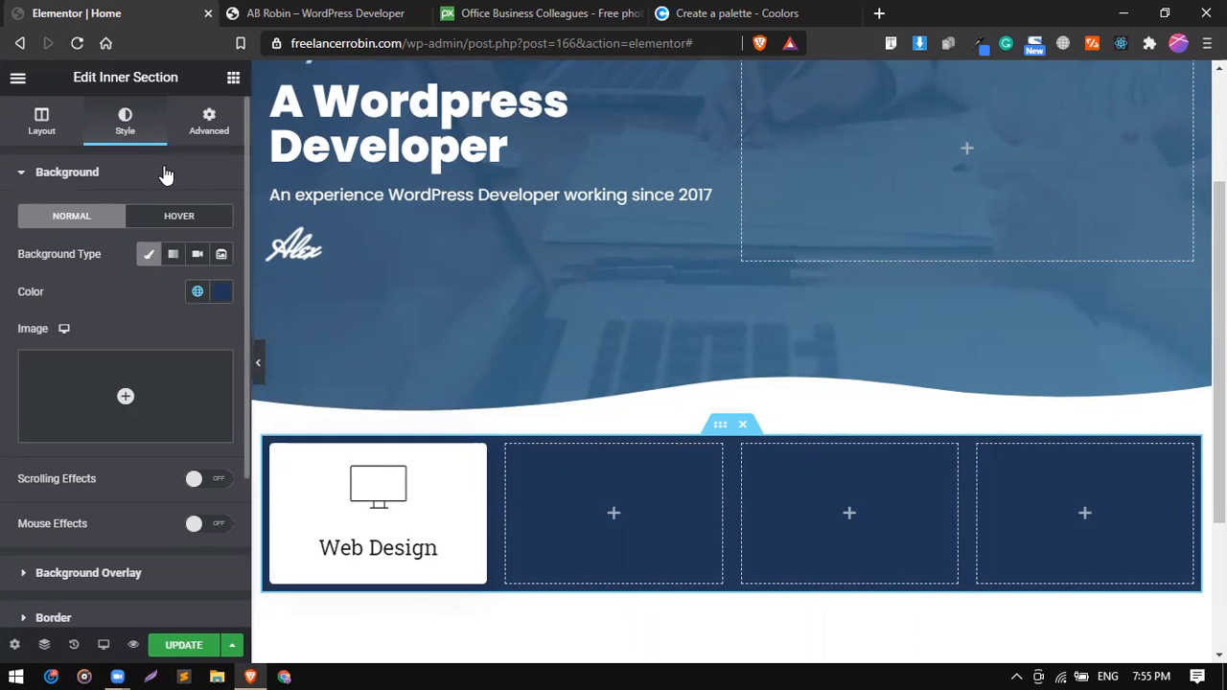
# Set the inner section's padding to 20 px on all sides.
pyautogui.click(206, 125)
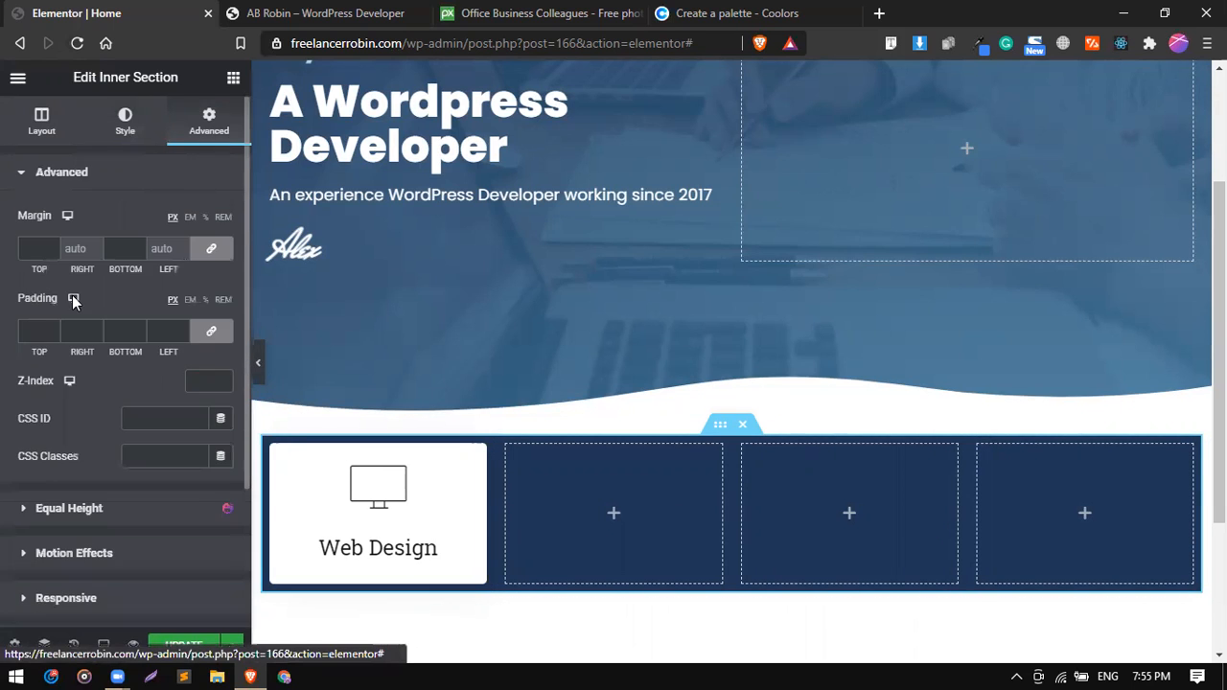
pyautogui.click(31, 334)
pyautogui.write('20')
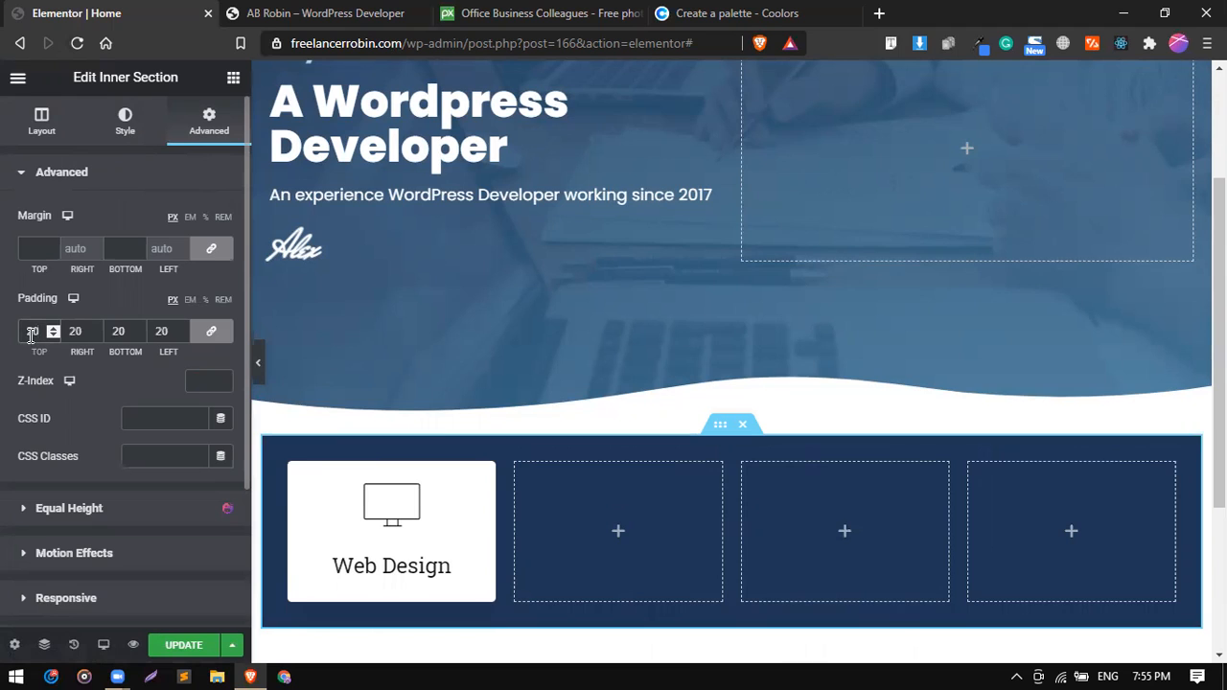
# Try an icon size of 53 on the Web Design icon box, then clear the size value.
pyautogui.moveTo(487, 484)
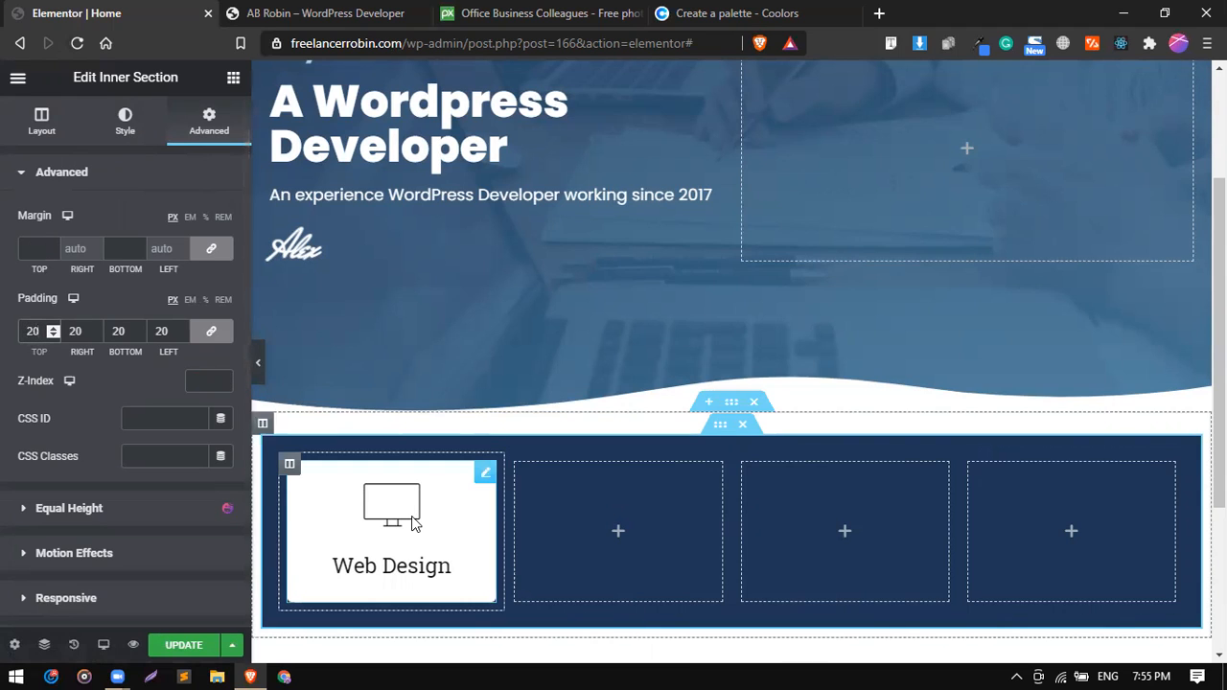
pyautogui.click(486, 478)
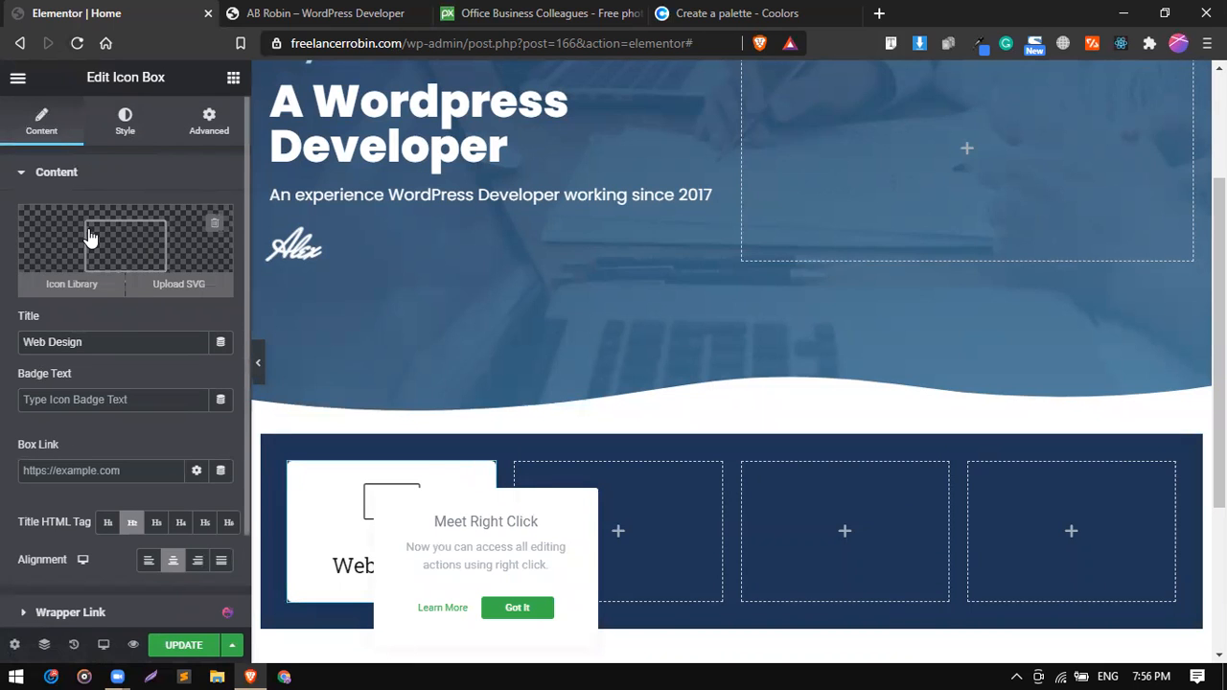
pyautogui.scroll(-2, 94, 437)
pyautogui.scroll(2, 94, 437)
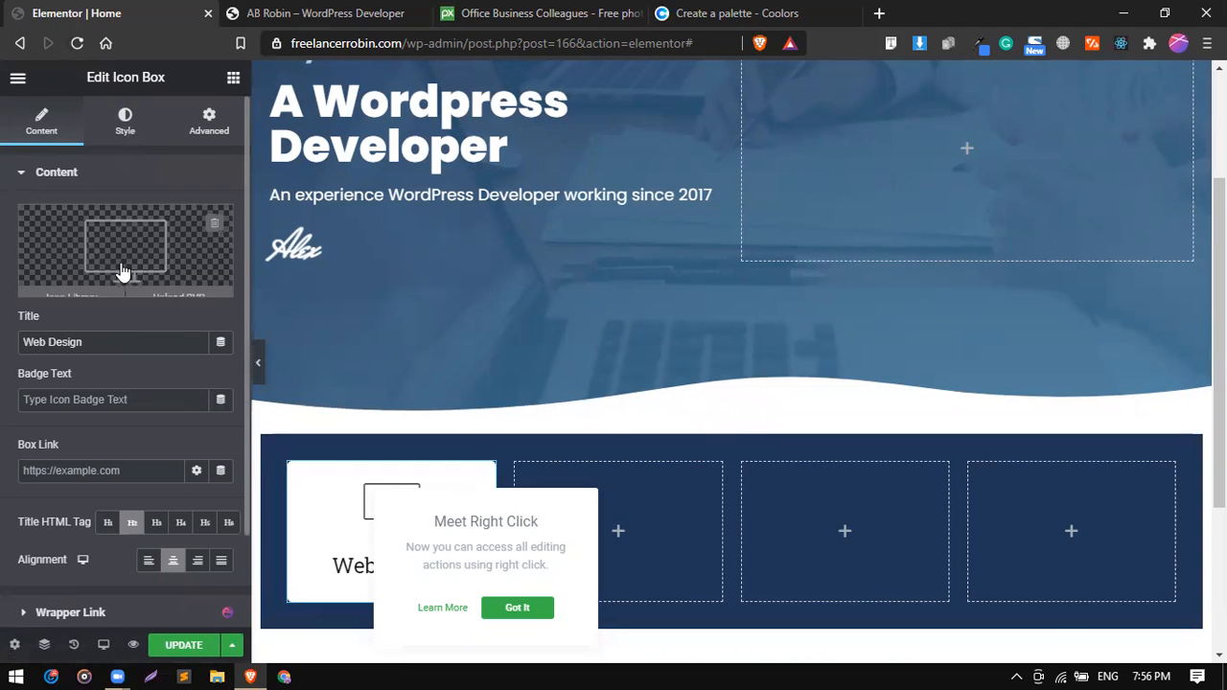
pyautogui.tripleClick(115, 342)
pyautogui.click(115, 342)
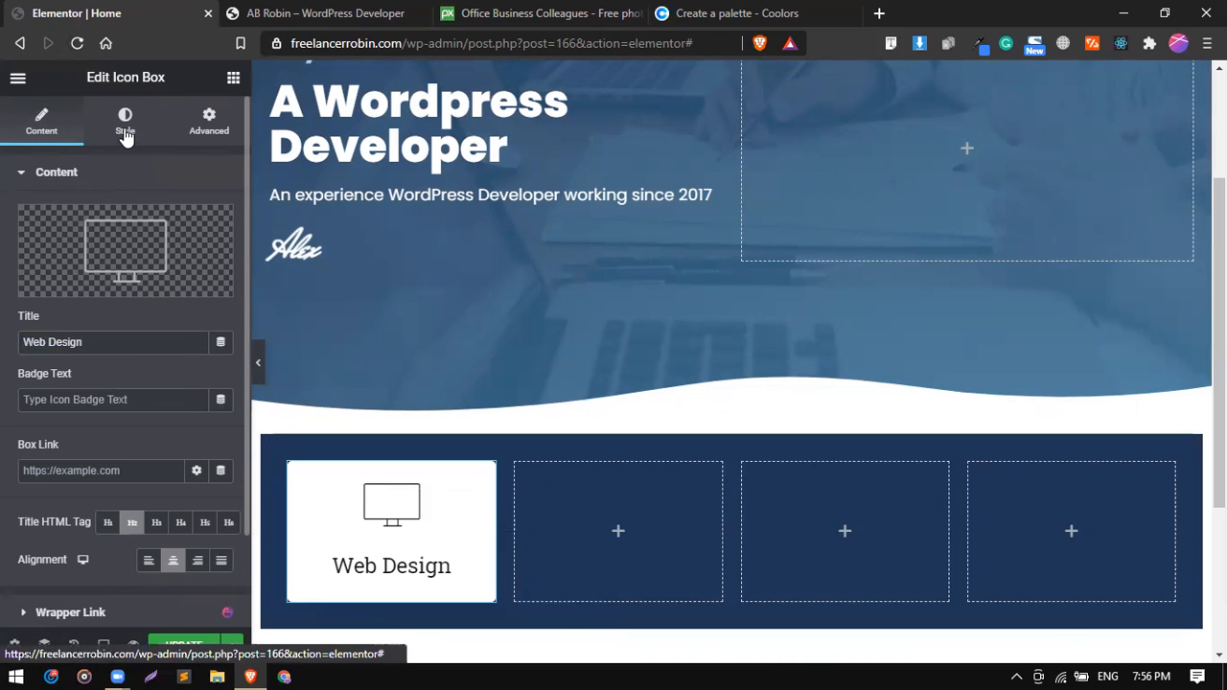
pyautogui.click(126, 135)
pyautogui.click(18, 248)
pyautogui.moveTo(85, 257); pyautogui.dragTo(43, 260)
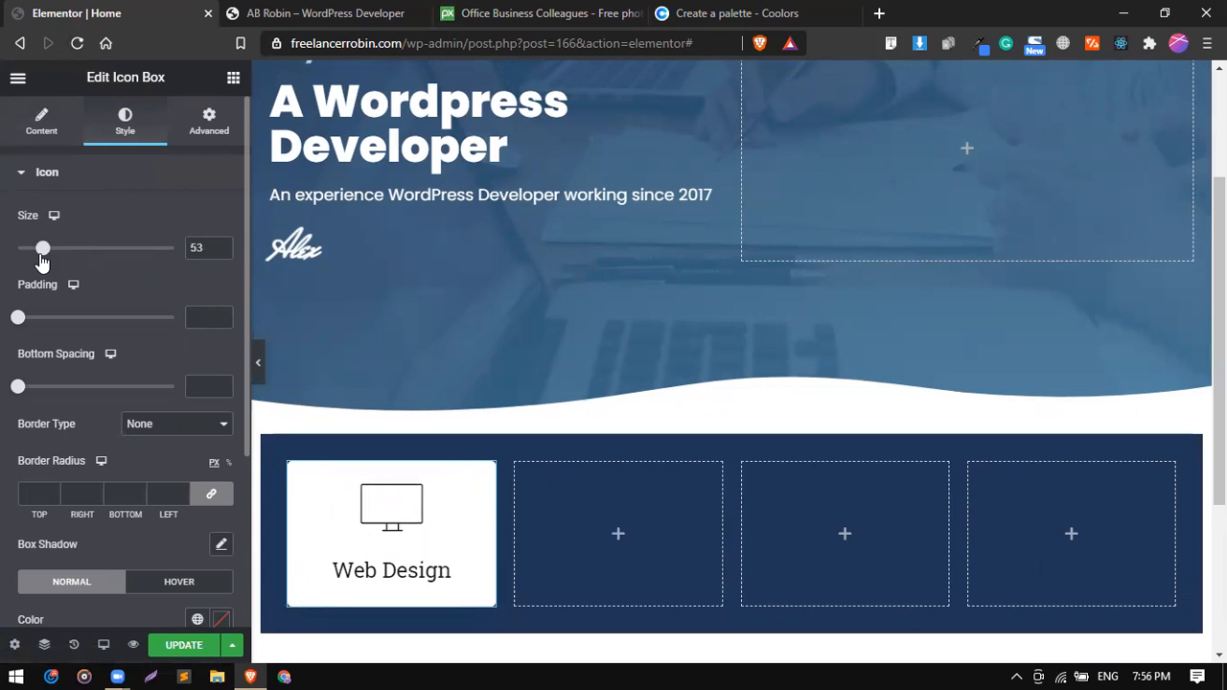
pyautogui.press('BackSpace')
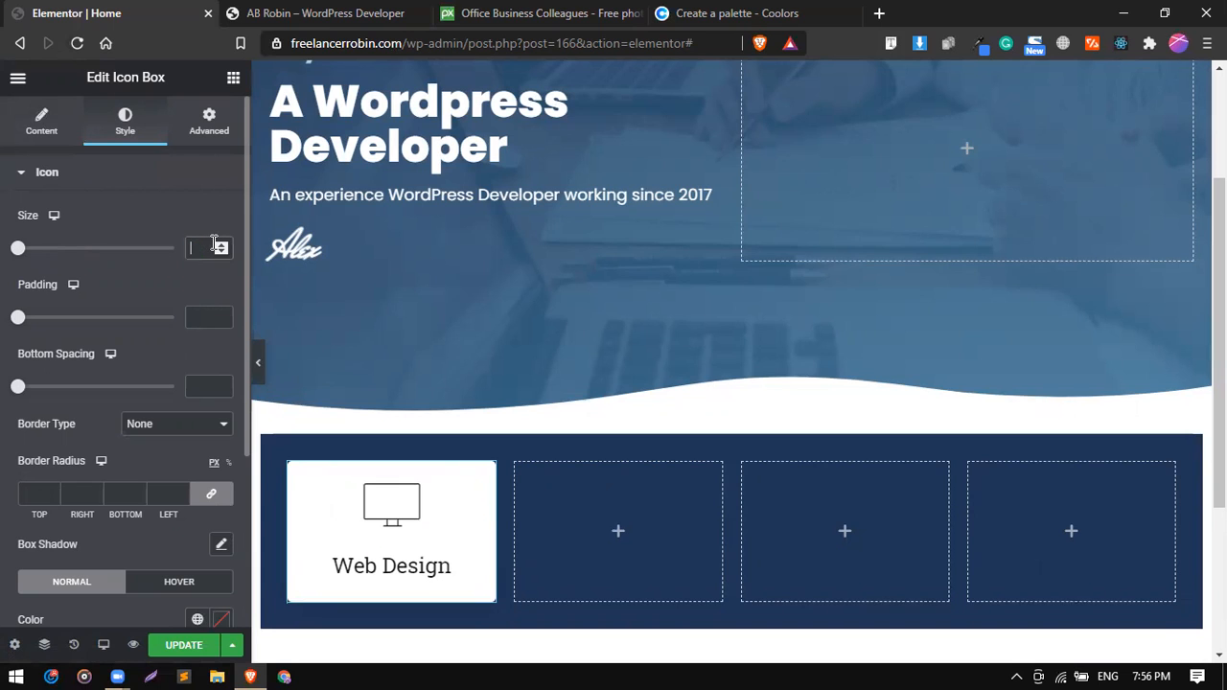
# Compare with the reference services box and try to make the Web Design icon's background color transparent.
pyautogui.scroll(-3, 51, 372)
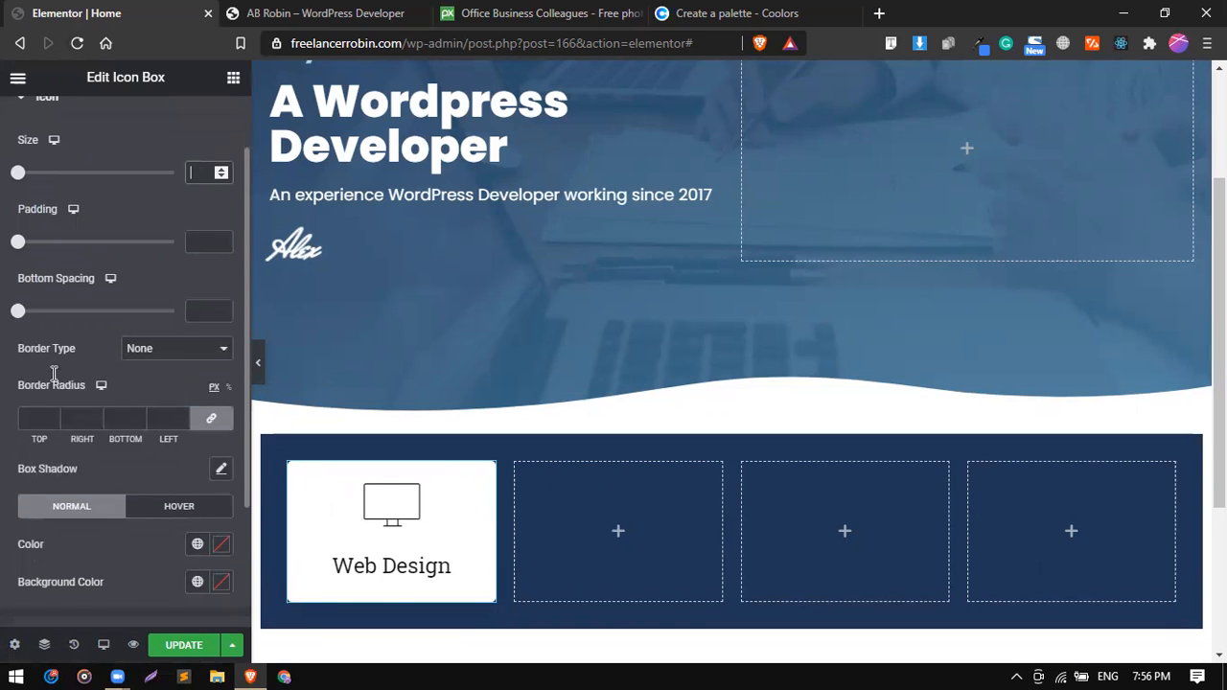
pyautogui.scroll(-1, 54, 380)
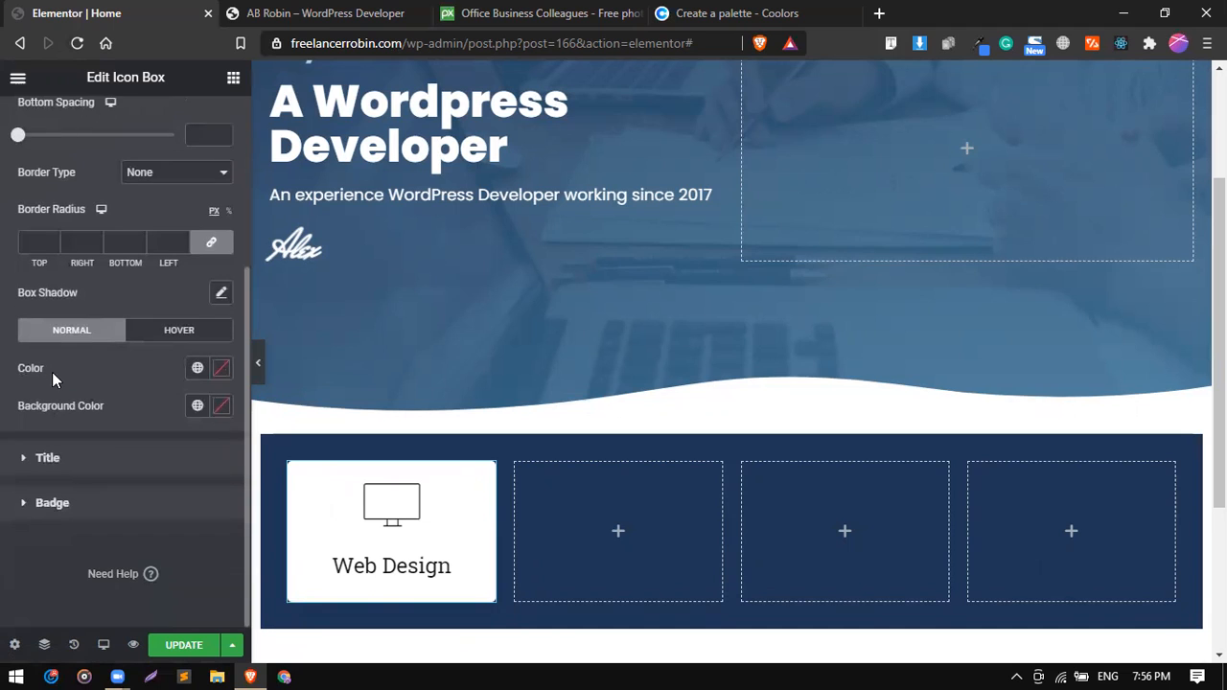
pyautogui.click(197, 406)
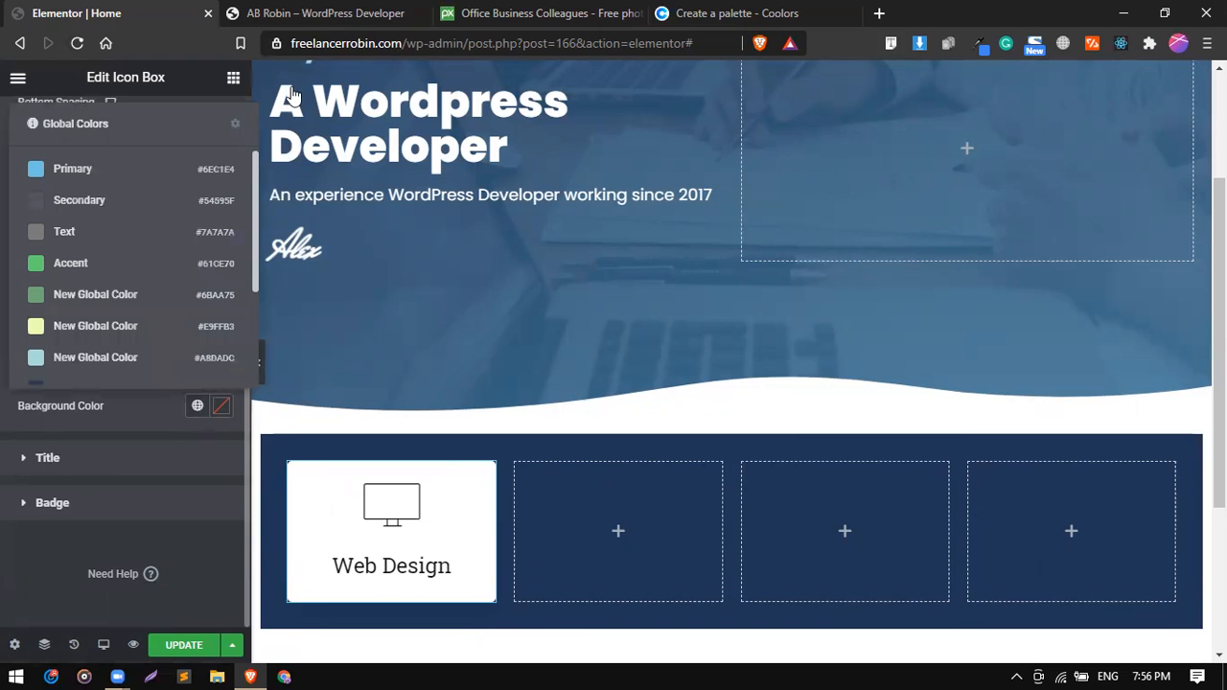
pyautogui.click(316, 12)
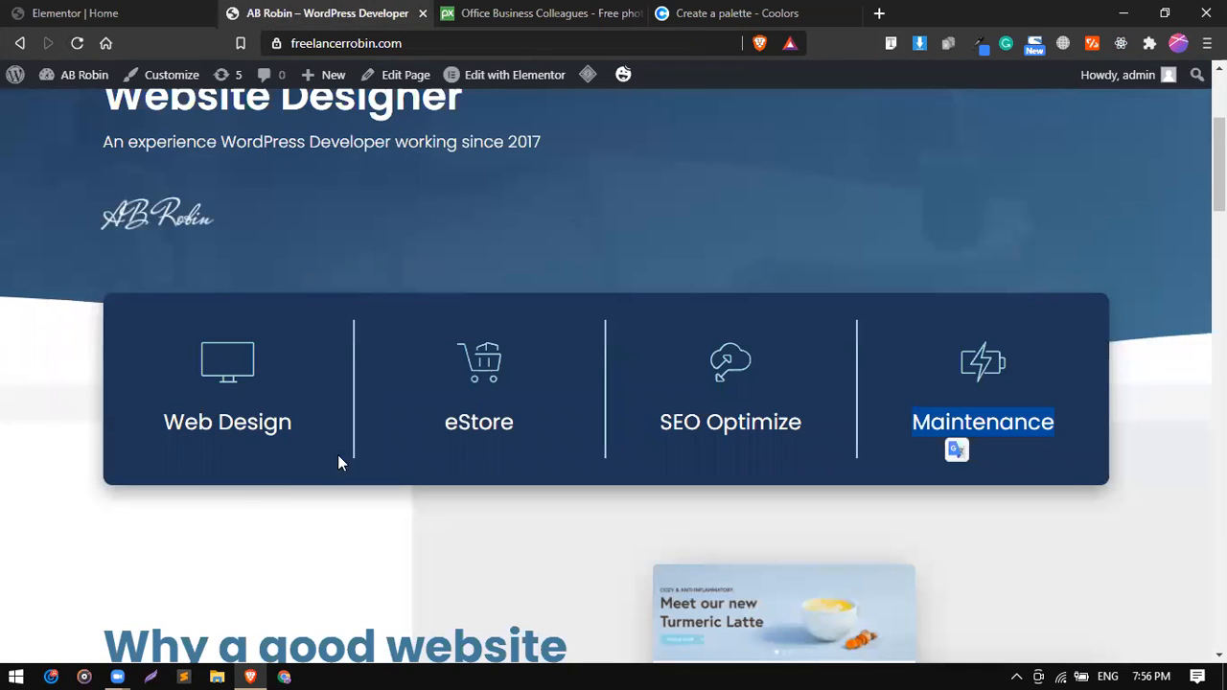
pyautogui.click(38, 13)
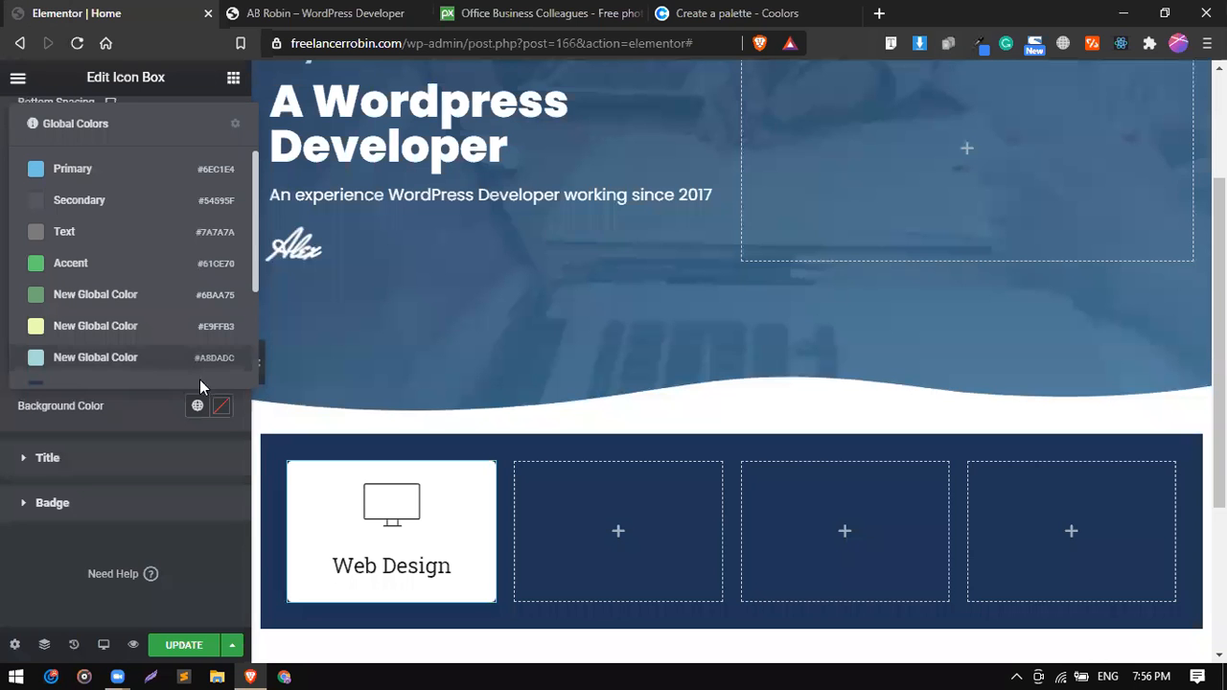
pyautogui.click(222, 406)
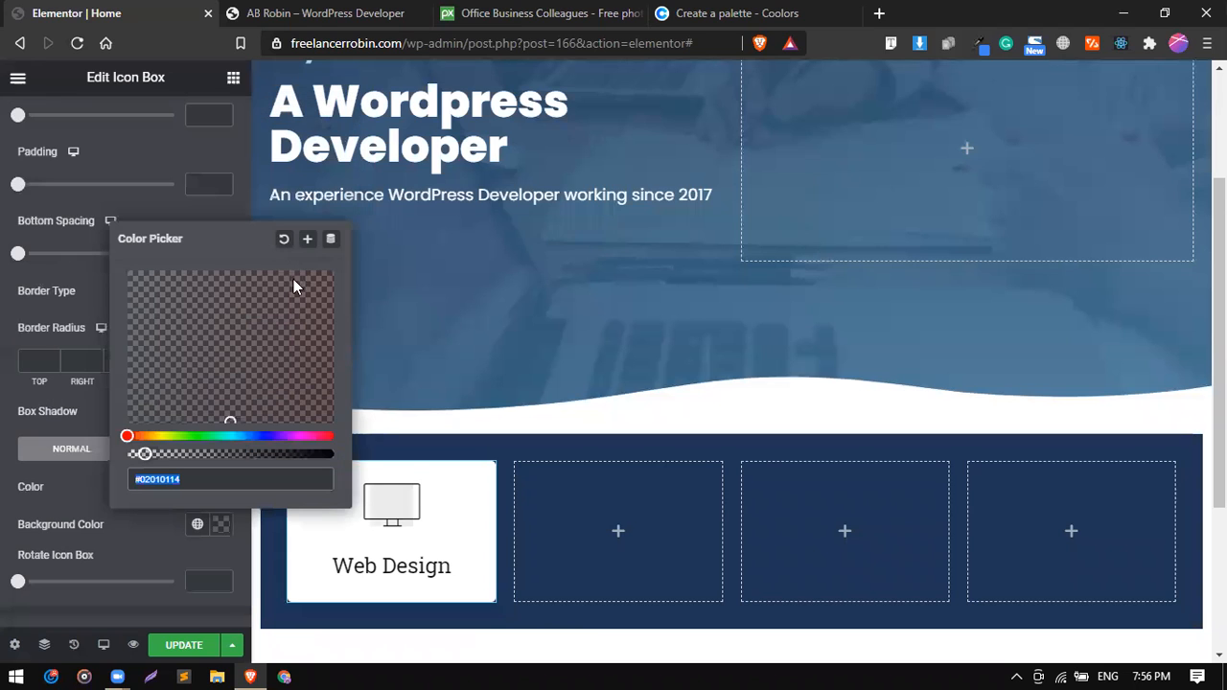
pyautogui.press('BackSpace')
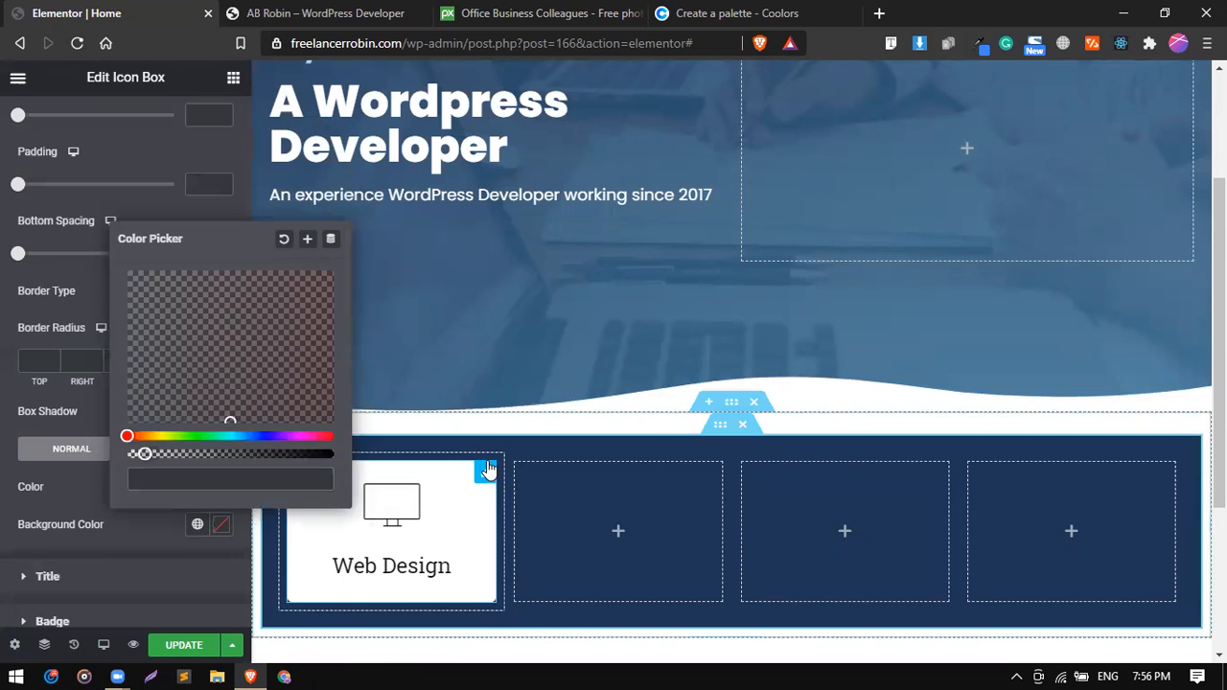
pyautogui.scroll(2, 113, 201)
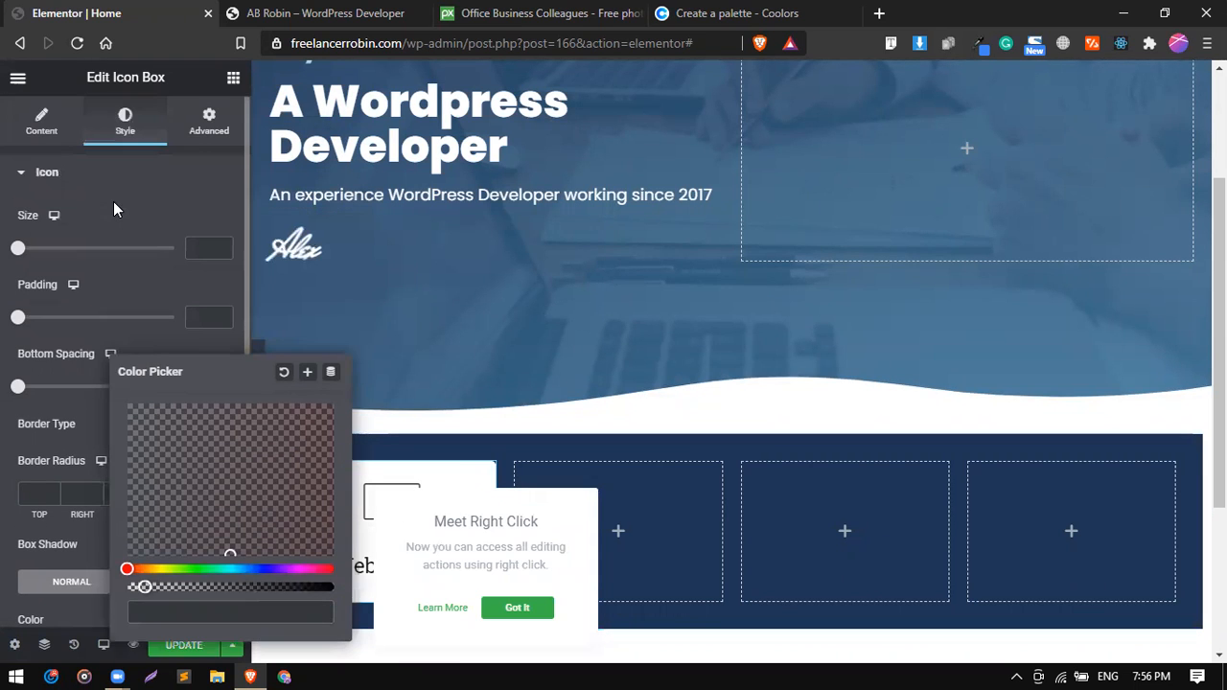
# Give the whole Web Design icon box a classic background in the fully transparent color #02010100.
pyautogui.click(195, 132)
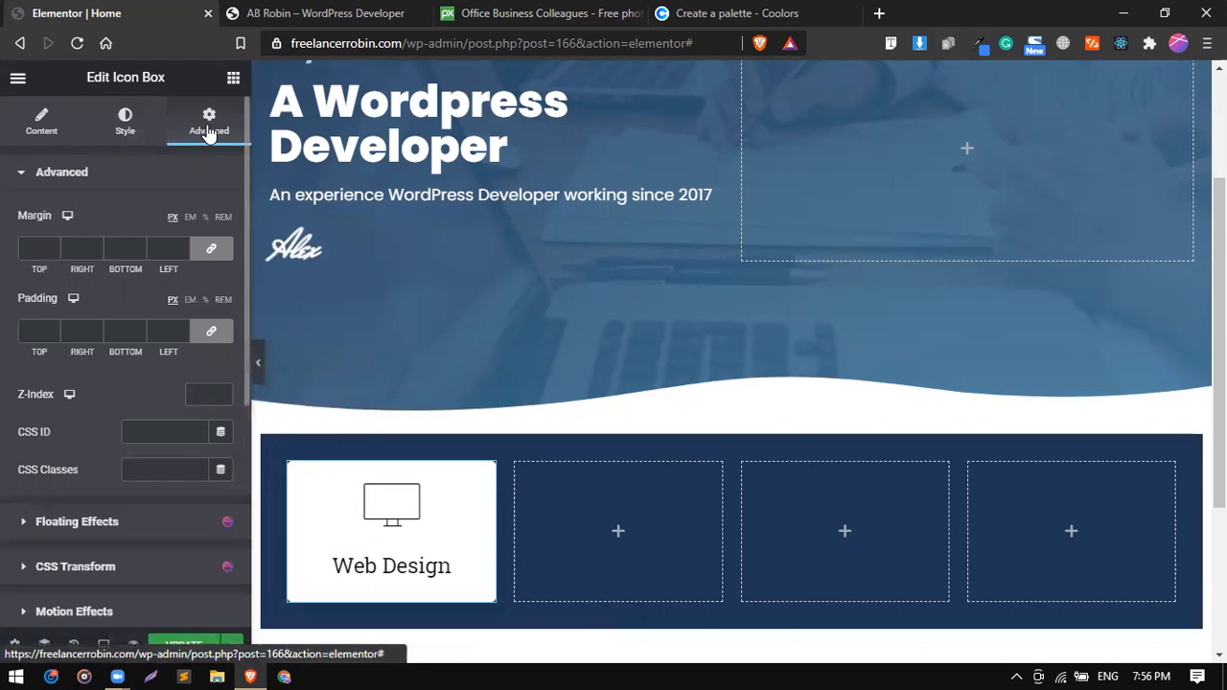
pyautogui.scroll(-2, 95, 316)
pyautogui.scroll(-2, 95, 326)
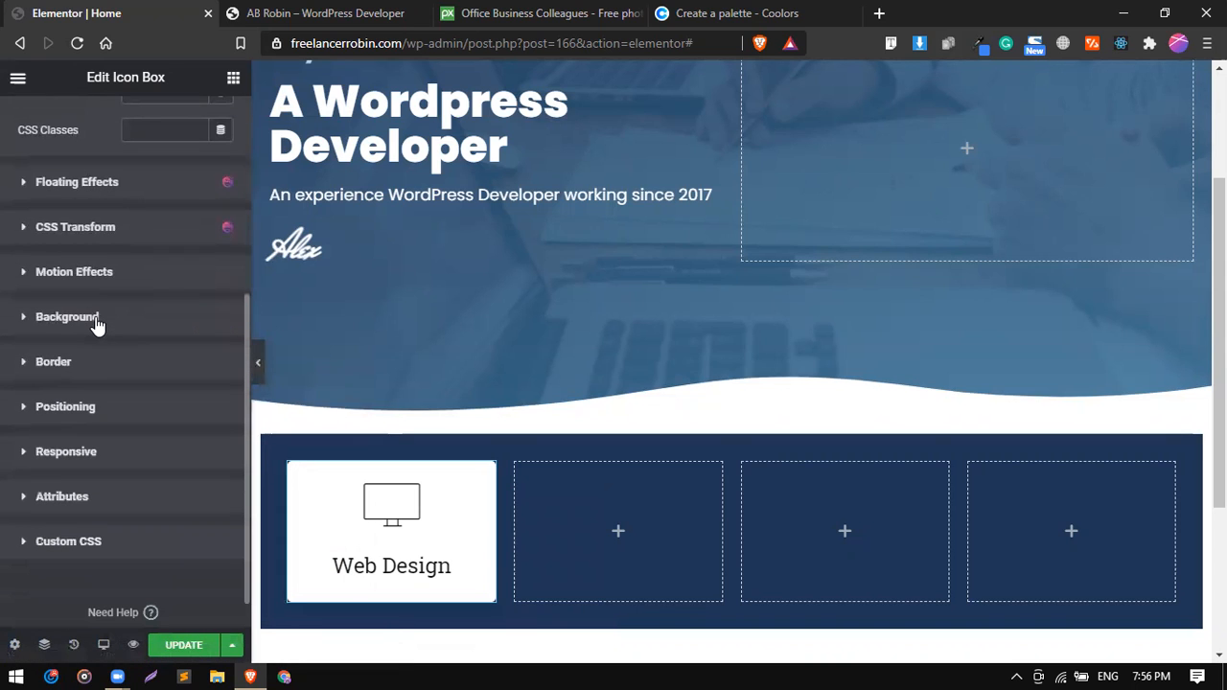
pyautogui.click(102, 327)
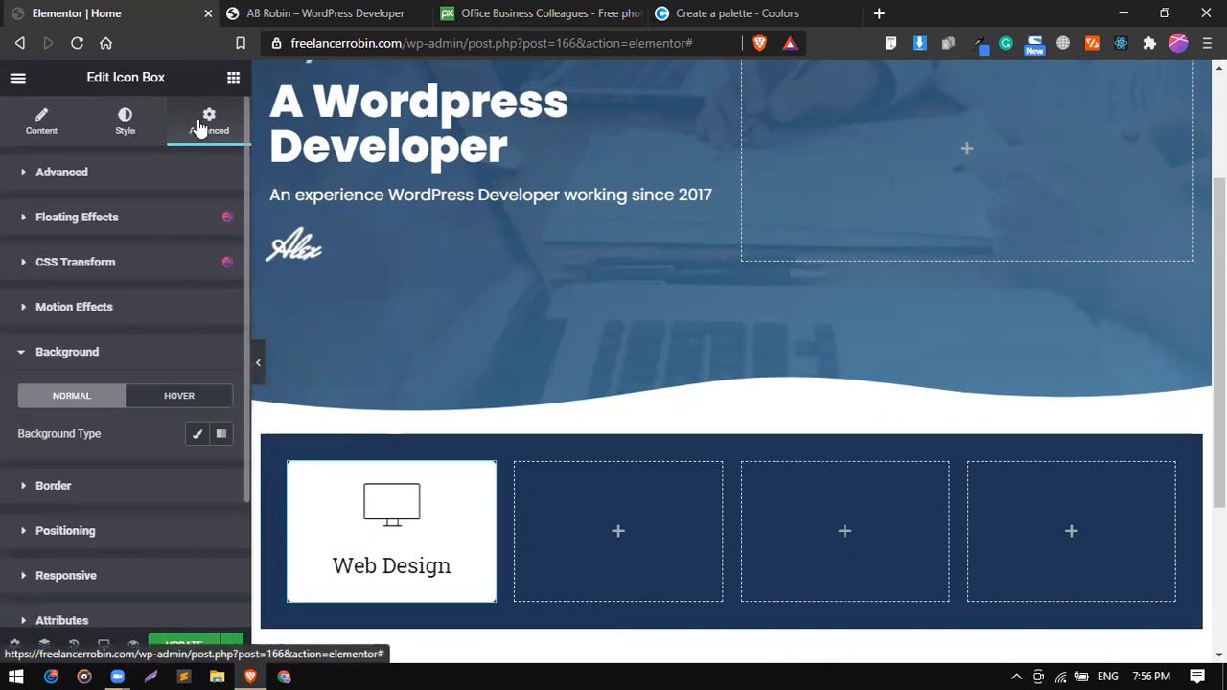
pyautogui.click(196, 437)
pyautogui.click(220, 475)
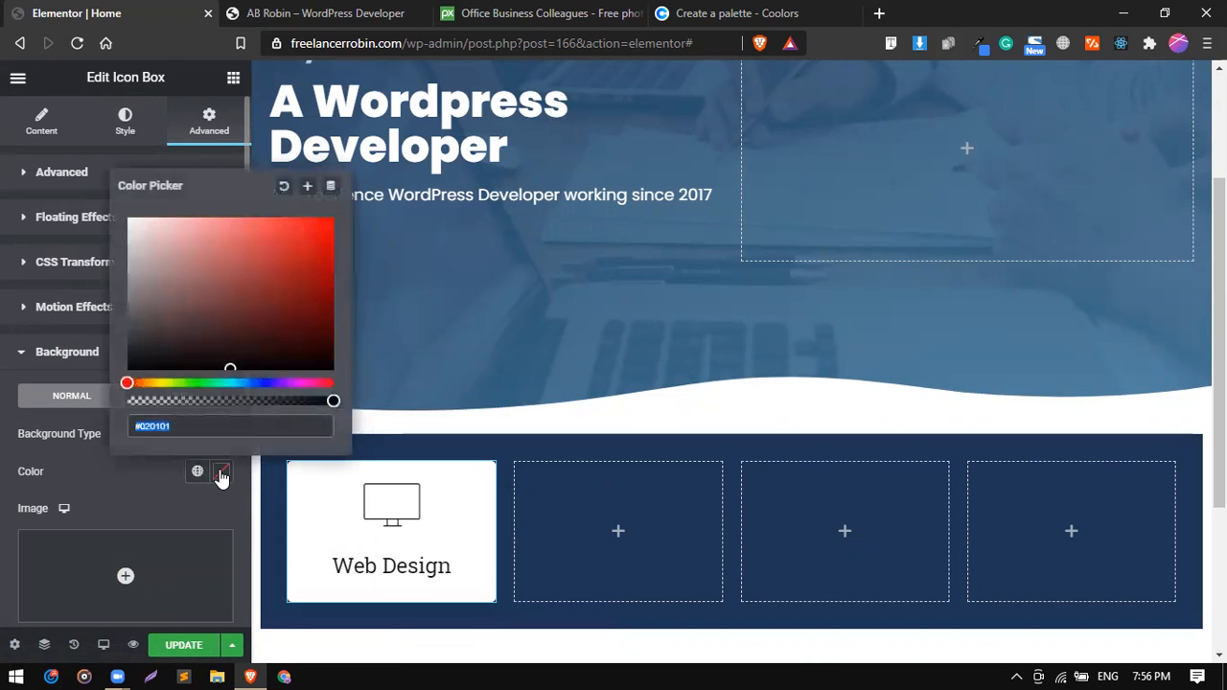
pyautogui.moveTo(333, 401); pyautogui.dragTo(119, 396)
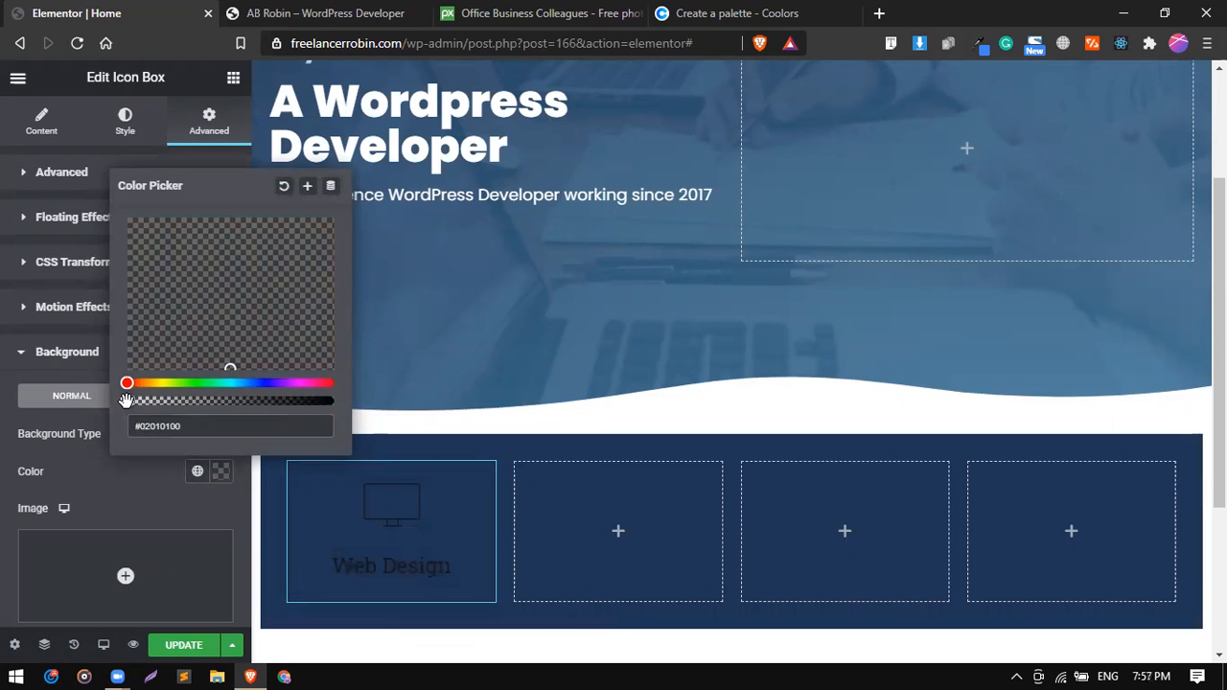
pyautogui.click(111, 479)
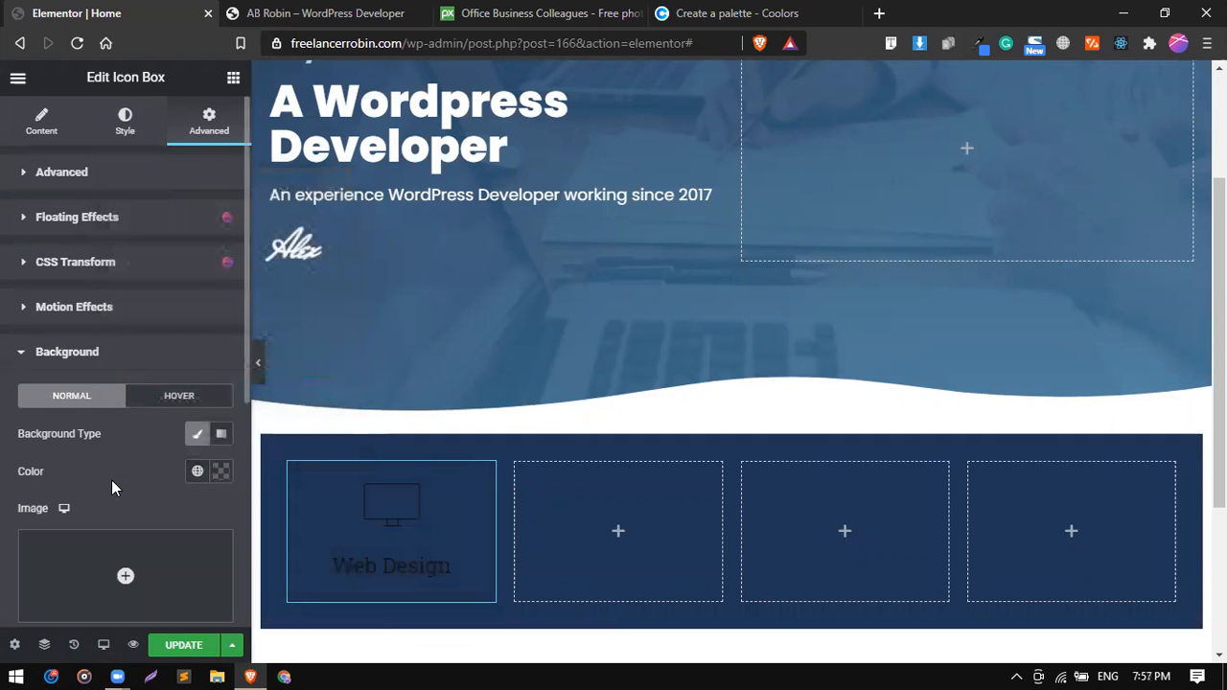
# Check the reference site's services box and set the Web Design icon's color to the global color #A8DADC.
pyautogui.click(119, 120)
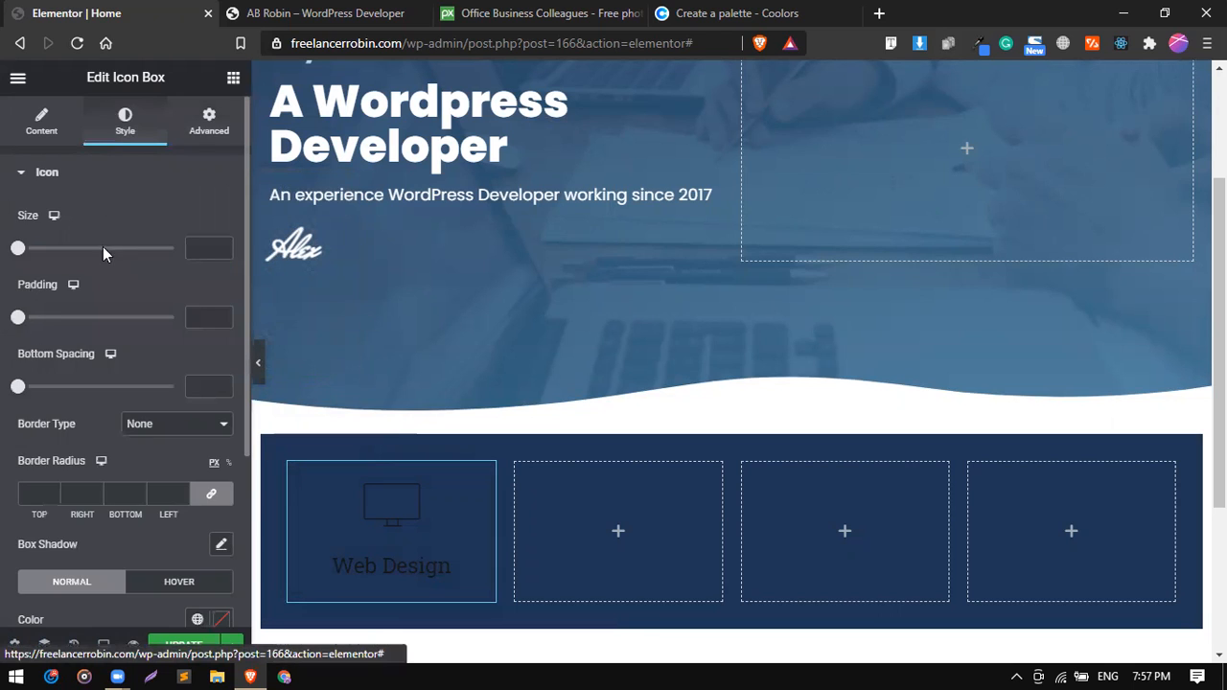
pyautogui.scroll(-1, 97, 275)
pyautogui.scroll(-2, 97, 275)
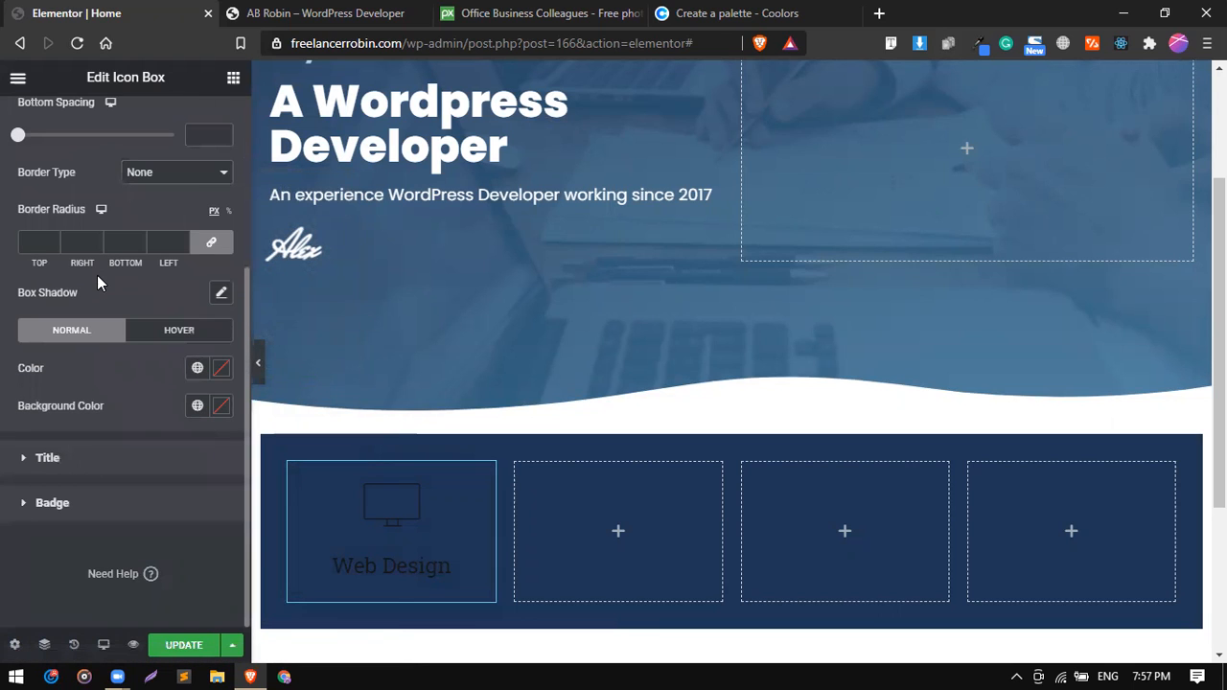
pyautogui.click(197, 368)
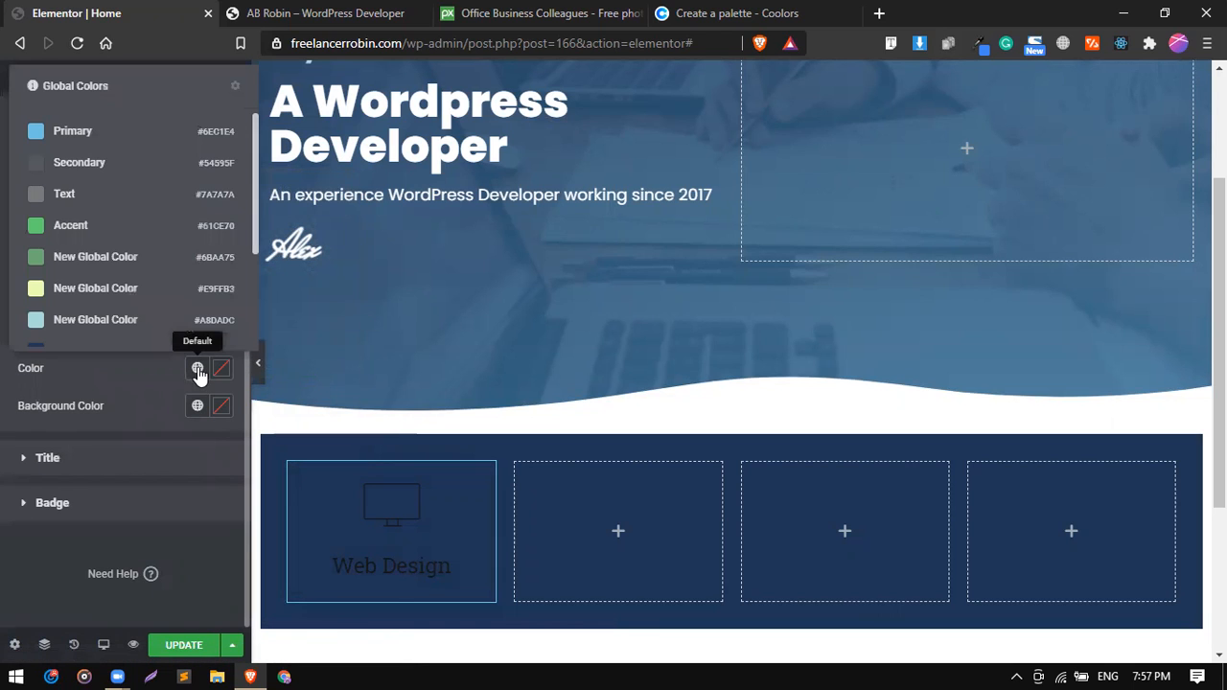
pyautogui.click(299, 12)
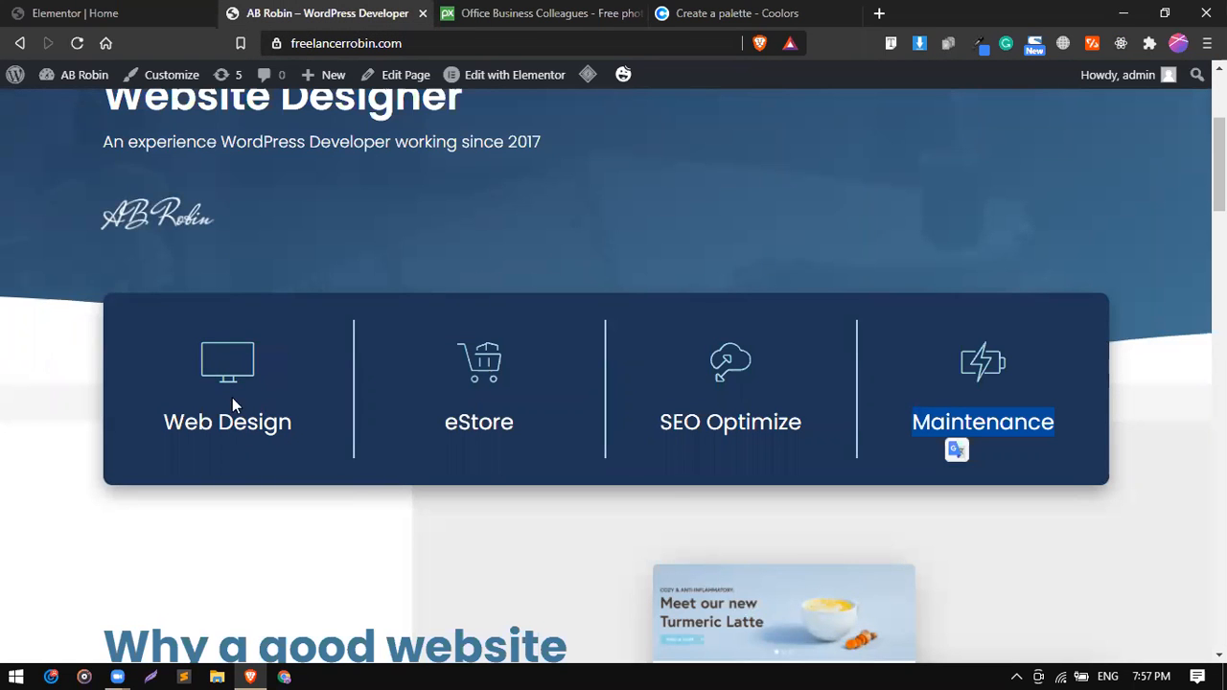
pyautogui.click(144, 13)
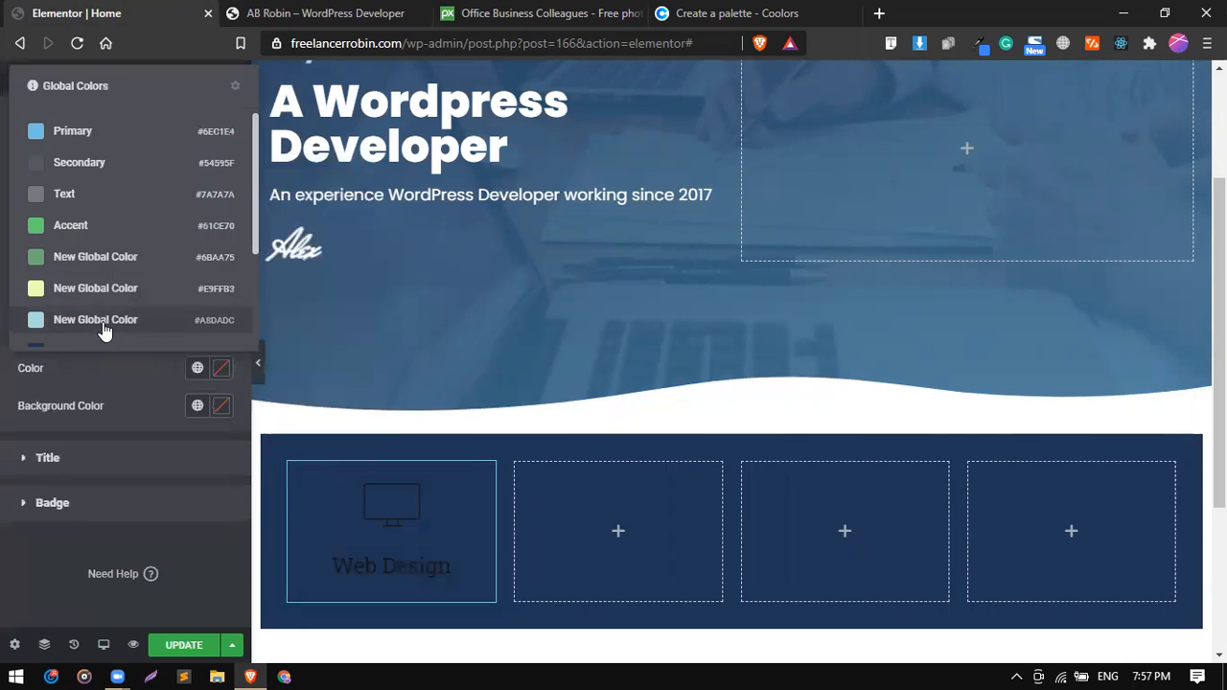
pyautogui.click(105, 326)
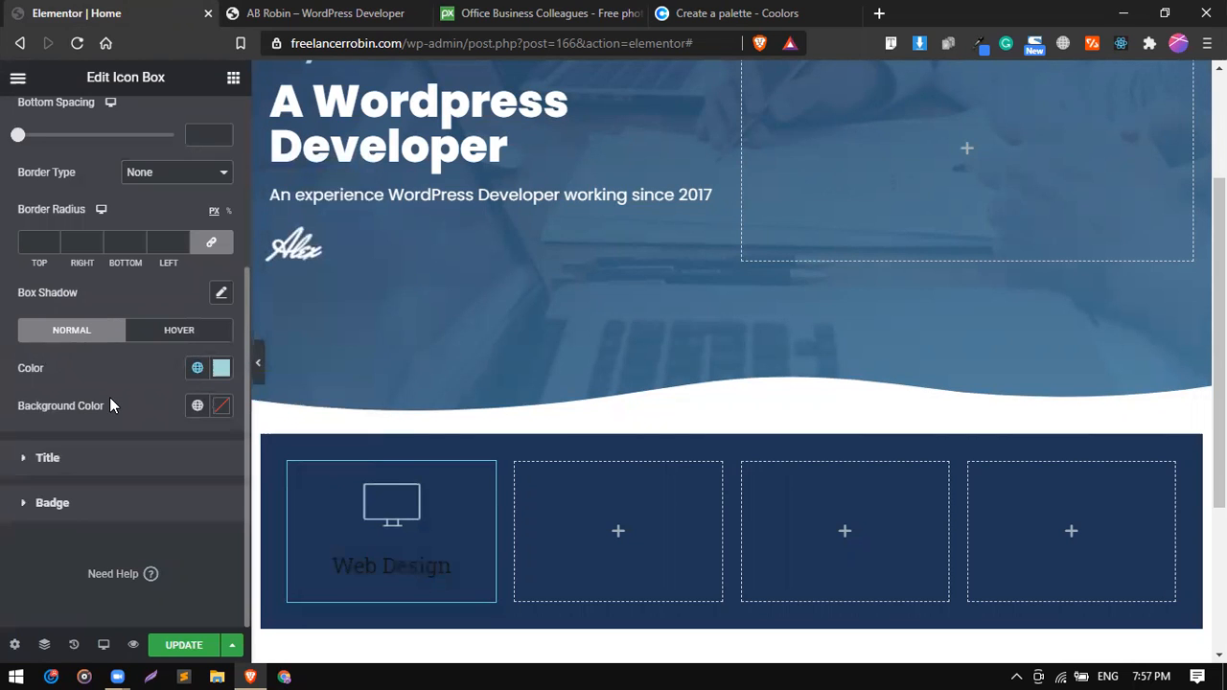
# Set the font family of the Web Design icon box's title to Poppins.
pyautogui.click(123, 466)
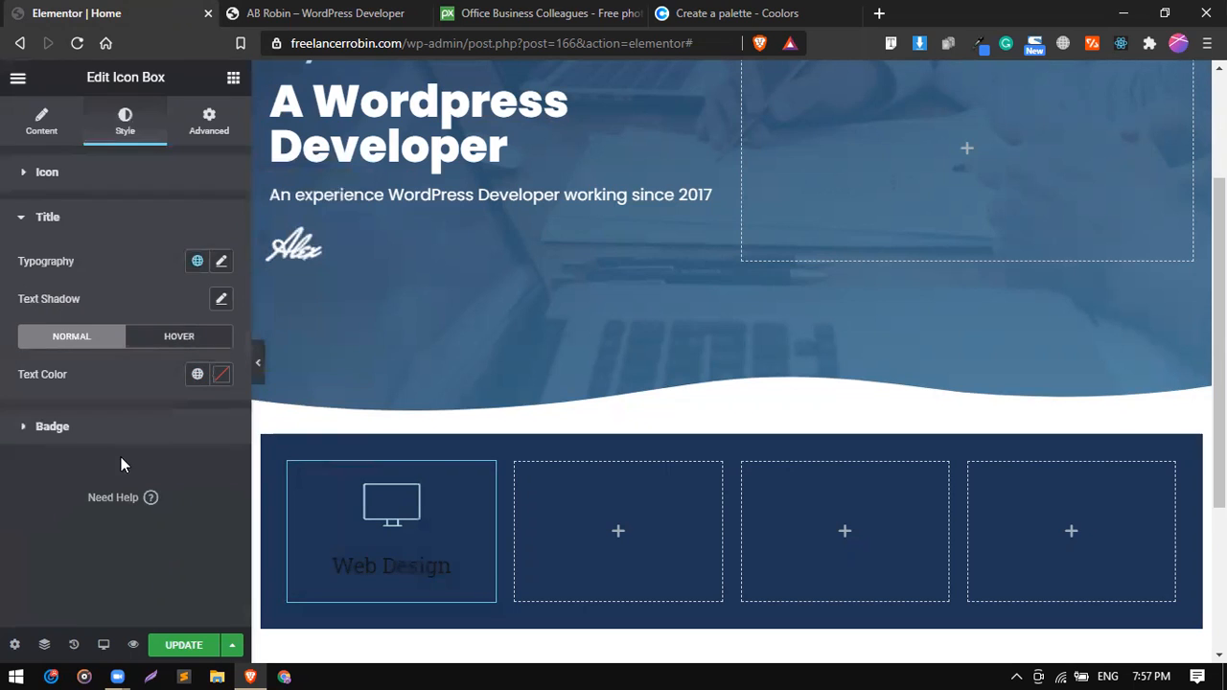
pyautogui.click(219, 264)
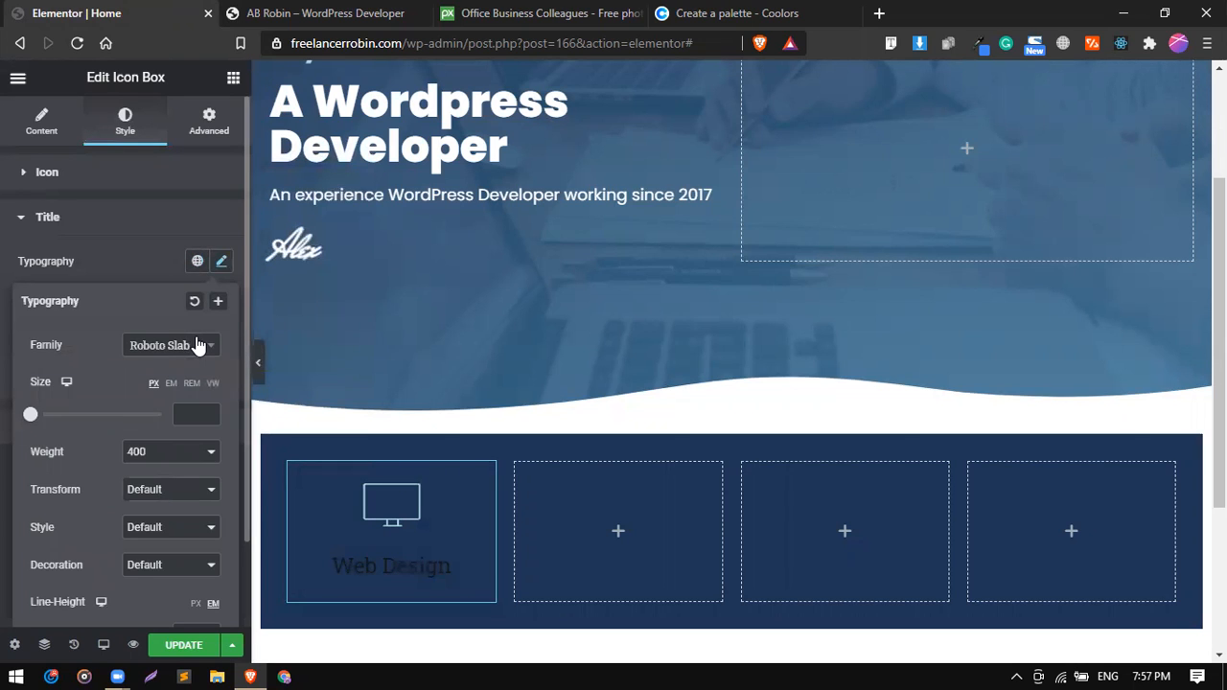
pyautogui.click(197, 345)
pyautogui.write('pop')
pyautogui.press('Return')
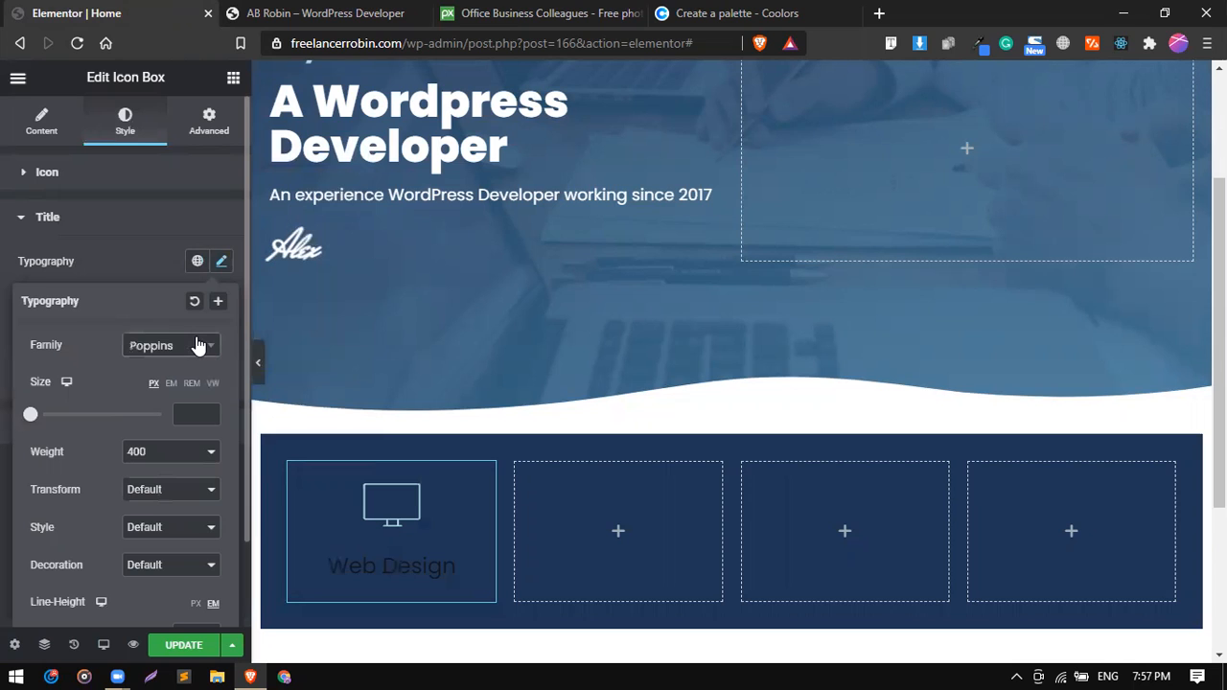
pyautogui.click(151, 257)
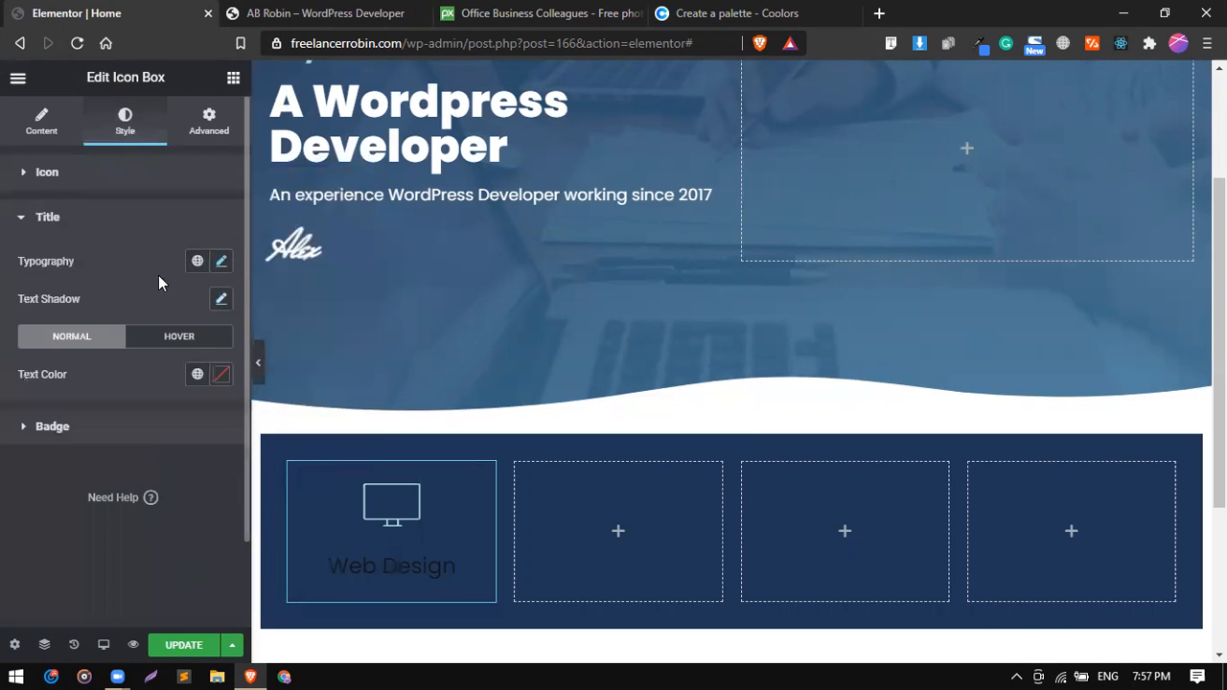
# Set the text color of the Web Design title to white.
pyautogui.click(214, 376)
pyautogui.write('#FFFFFF')
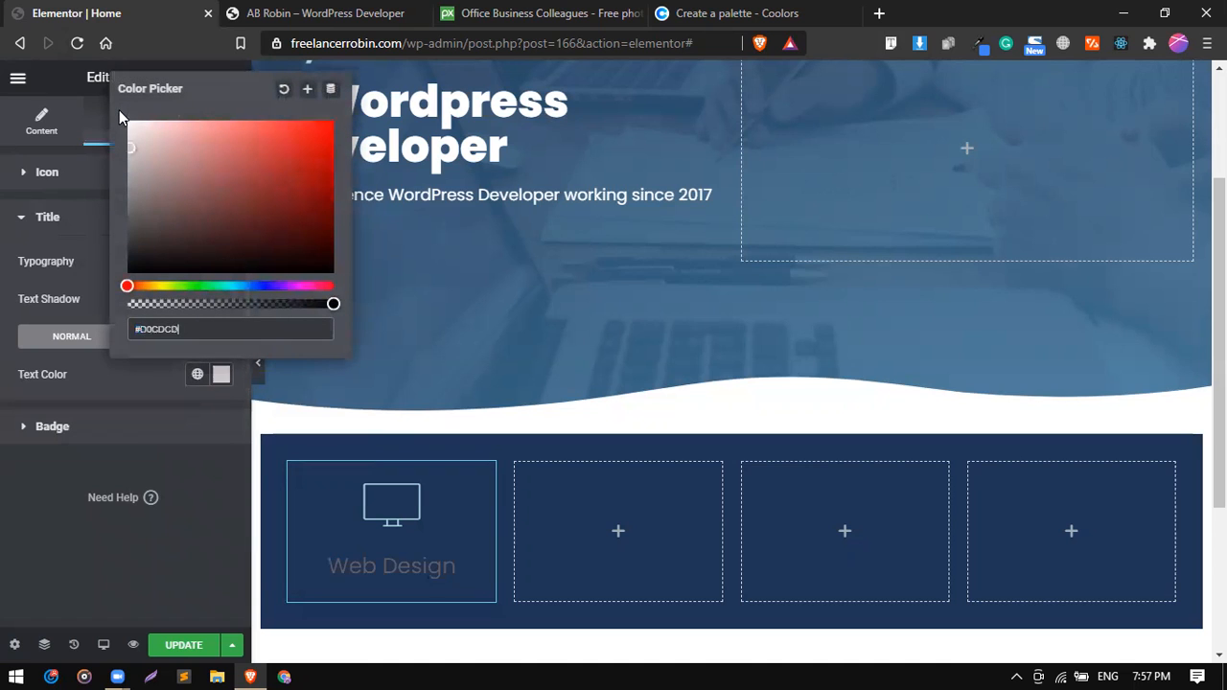
pyautogui.click(115, 365)
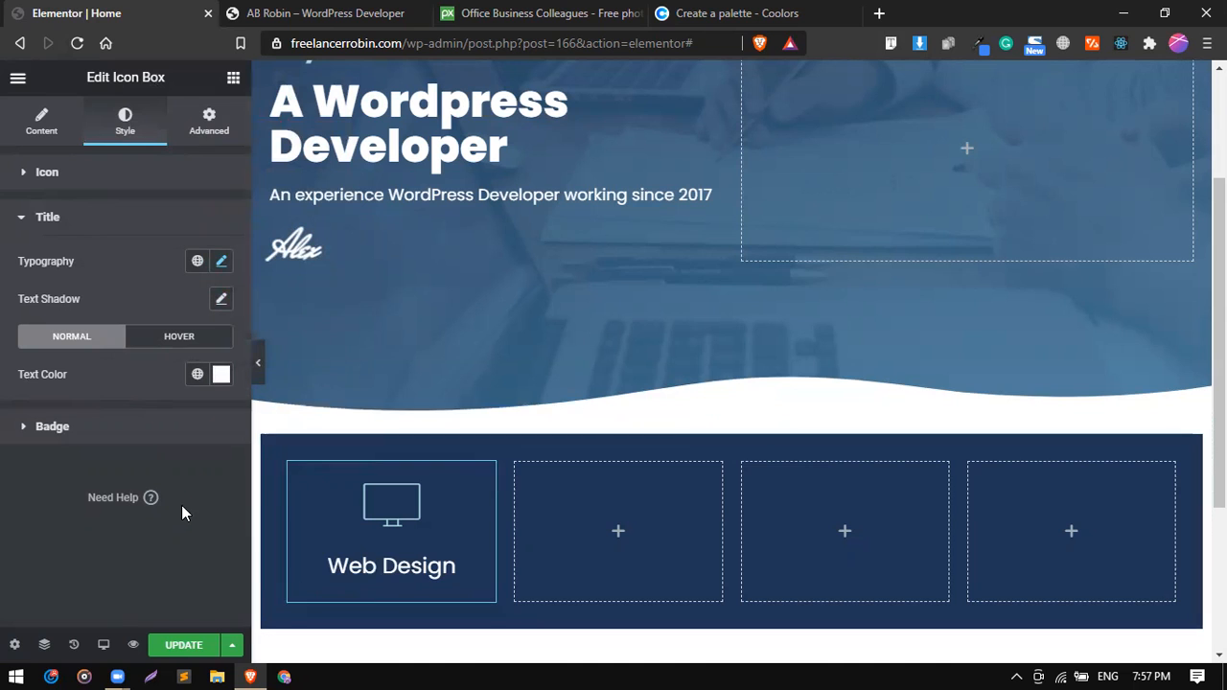
# Check the divider lines in the reference services box and give the Web Design icon box a solid border.
pyautogui.click(362, 11)
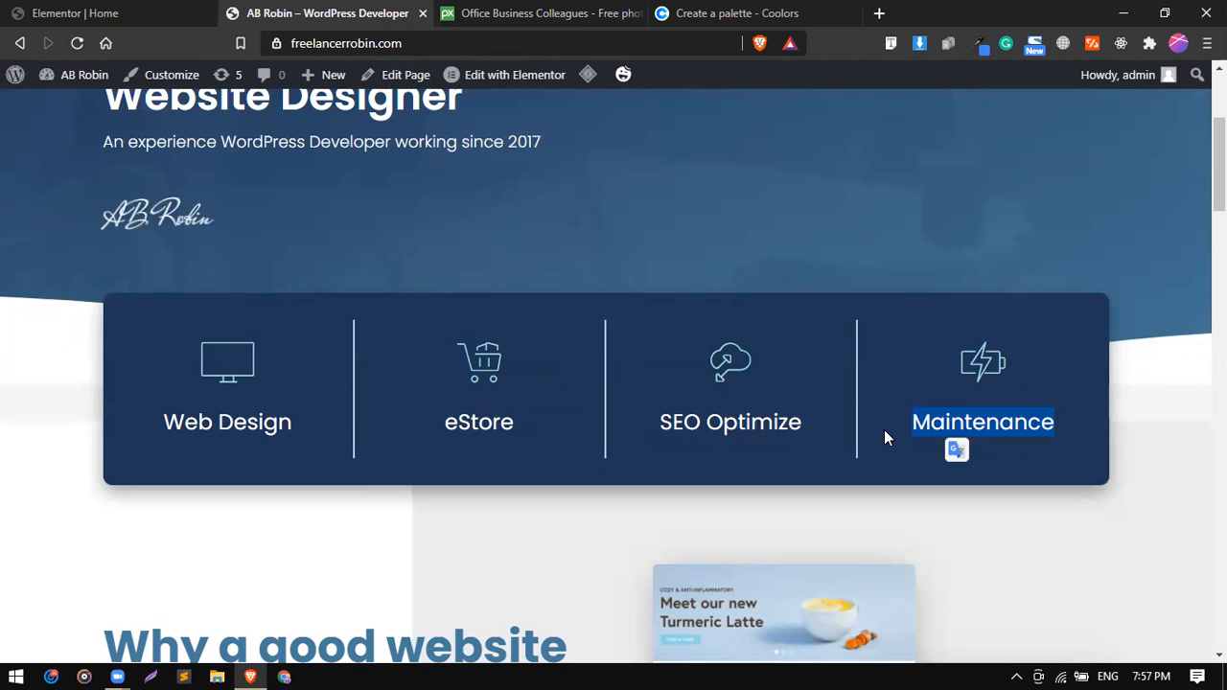
pyautogui.click(183, 11)
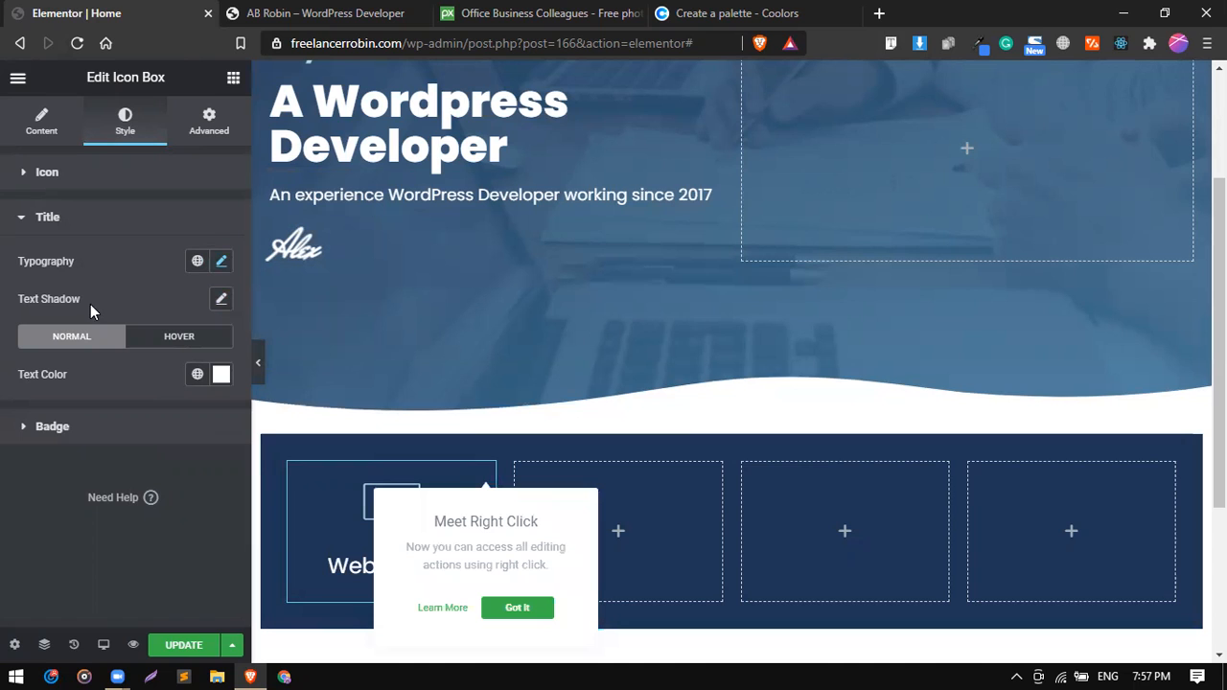
pyautogui.click(207, 132)
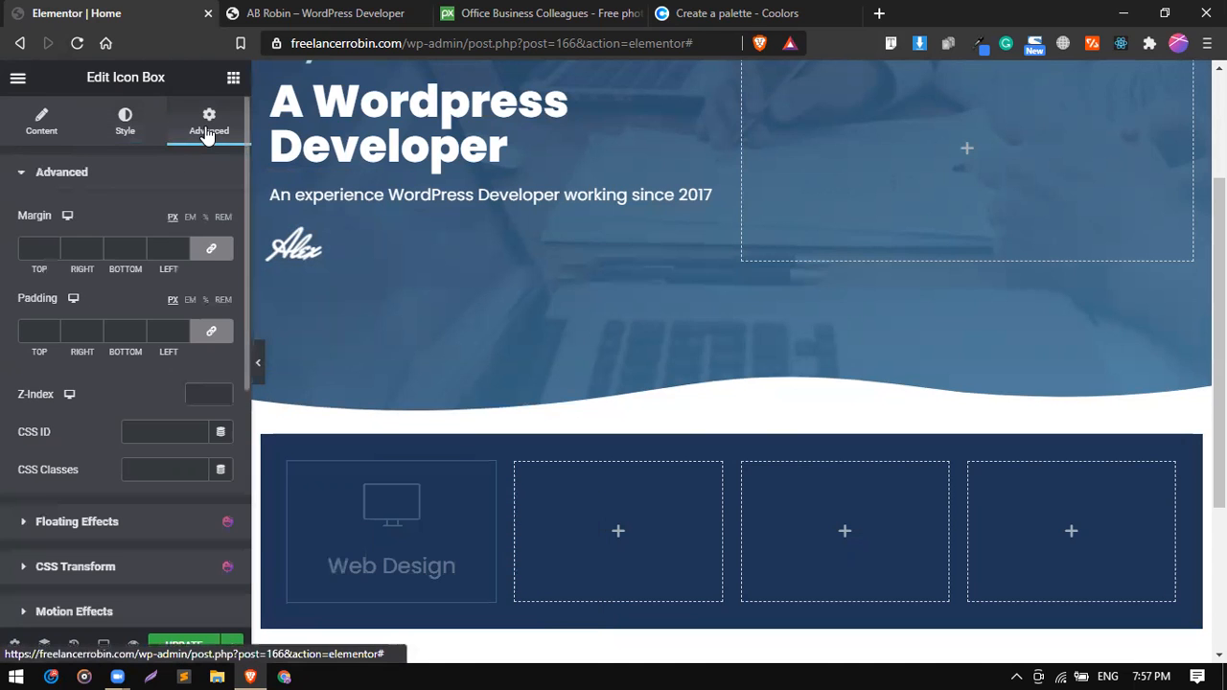
pyautogui.scroll(-3, 100, 469)
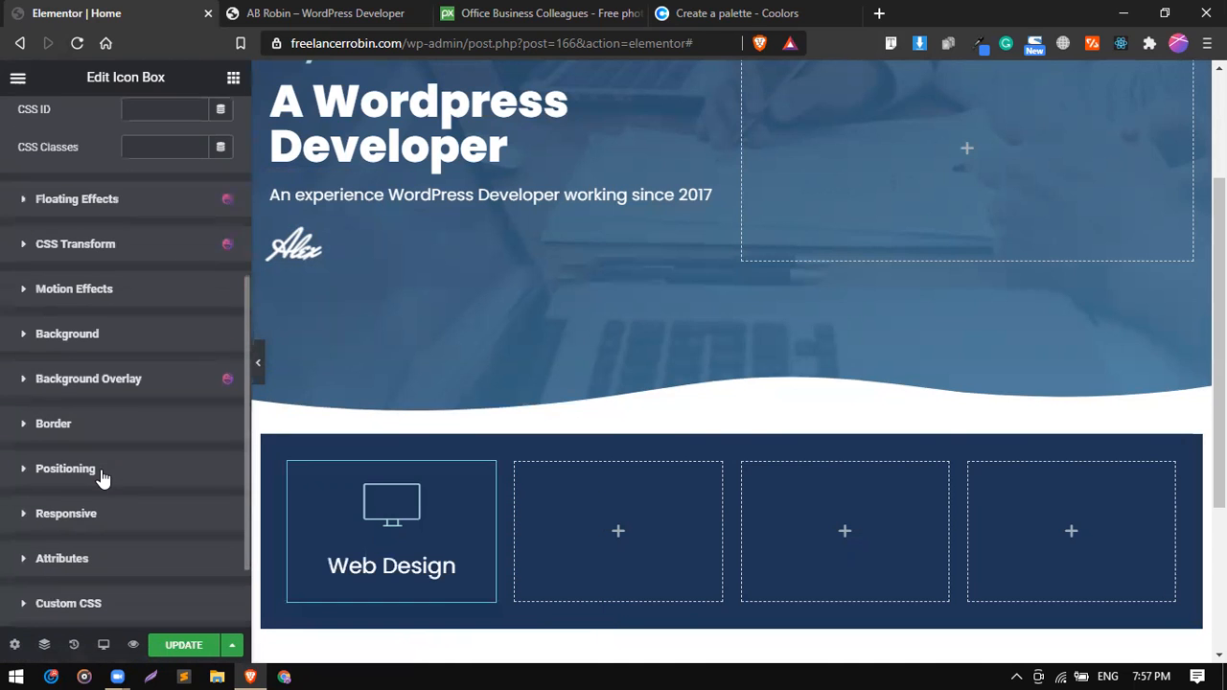
pyautogui.click(85, 423)
pyautogui.scroll(-2, 124, 446)
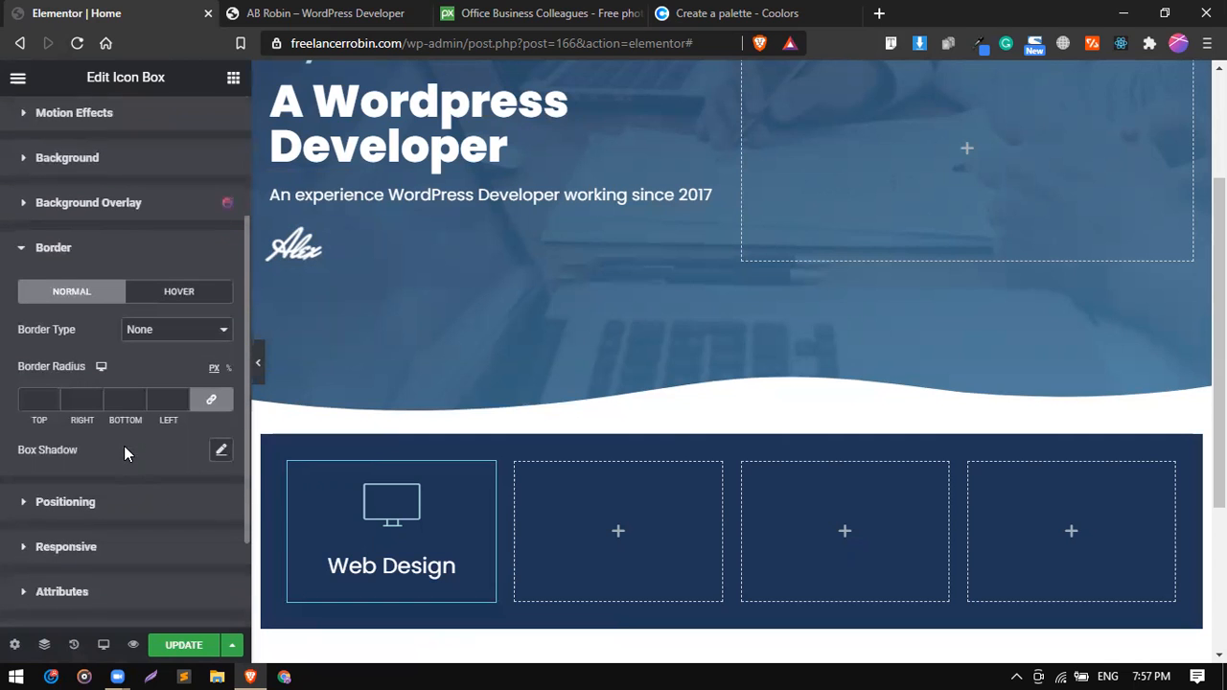
pyautogui.click(154, 335)
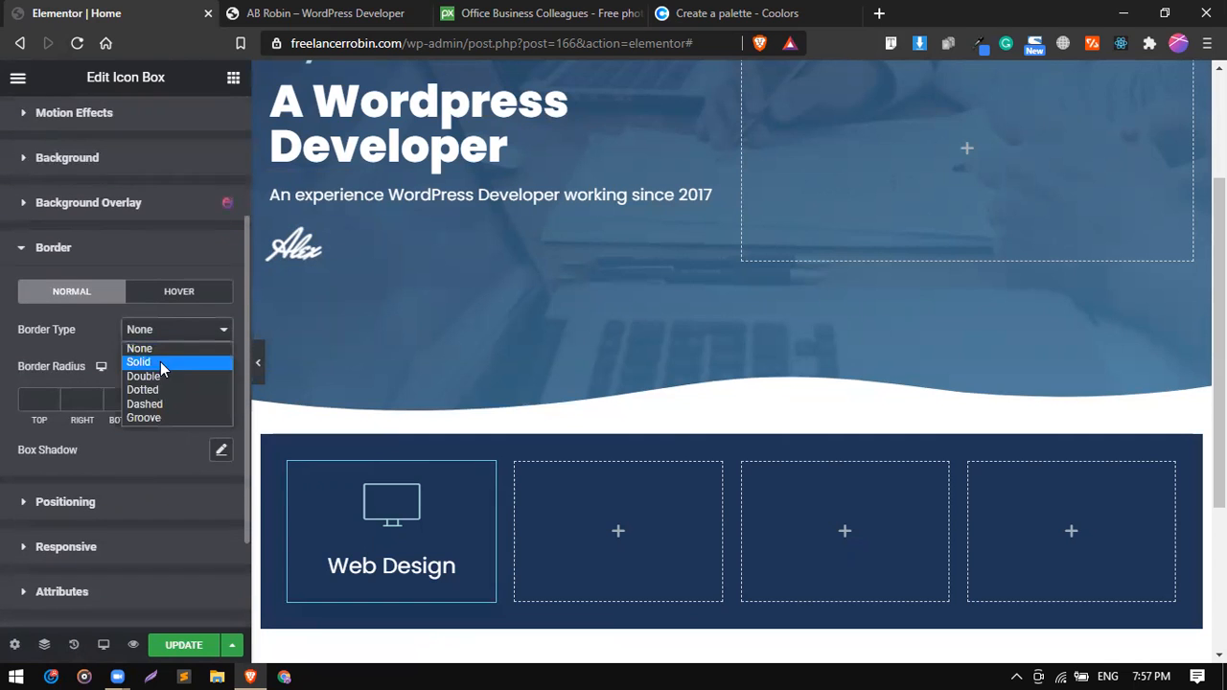
pyautogui.click(161, 364)
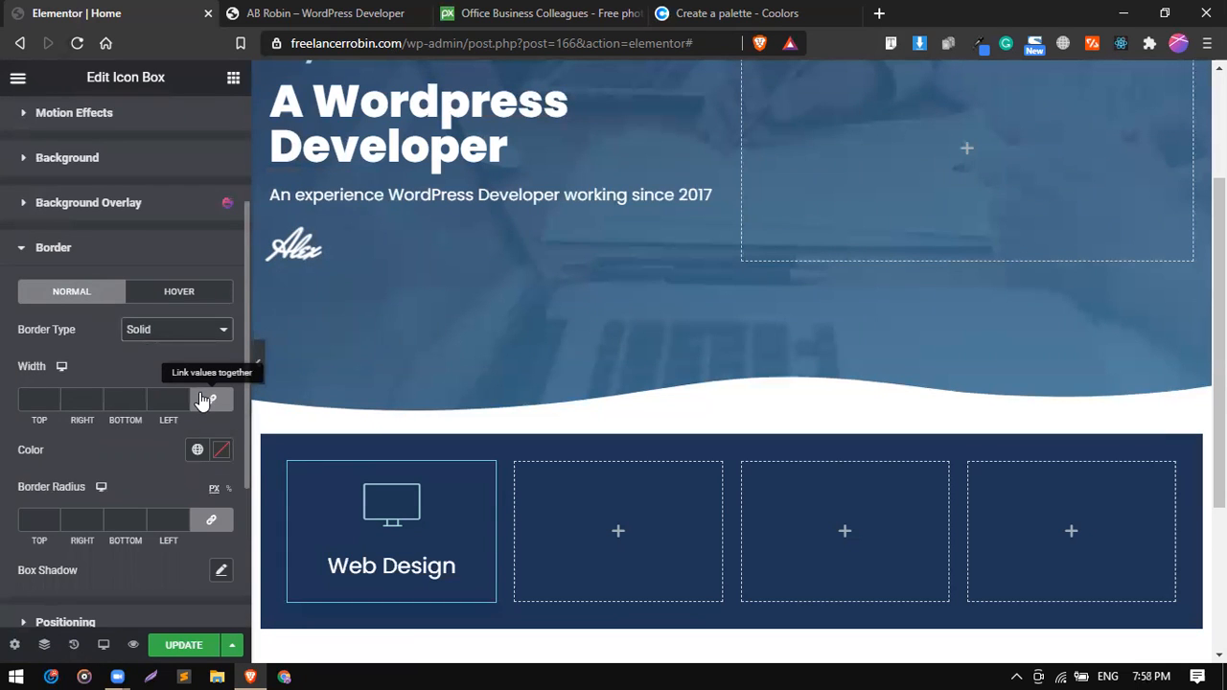
# Set the icon box's border width to 3 on all sides and its color to the light teal global color.
pyautogui.click(34, 400)
pyautogui.write('3')
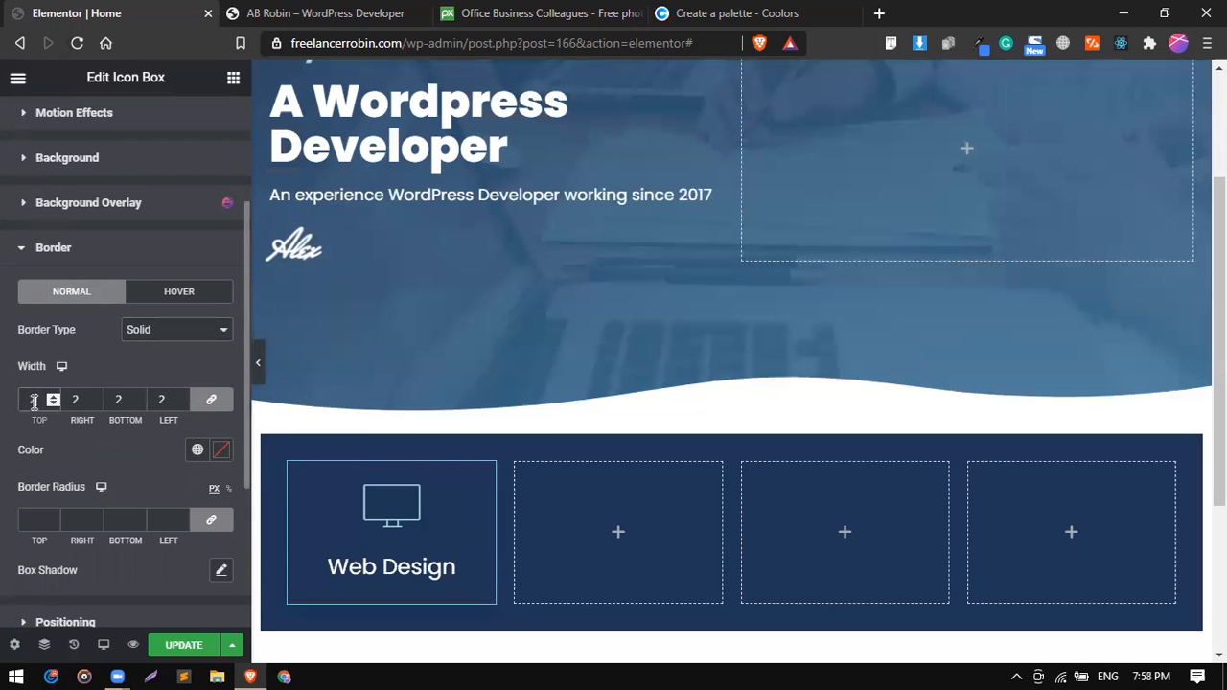
pyautogui.click(200, 450)
pyautogui.click(197, 450)
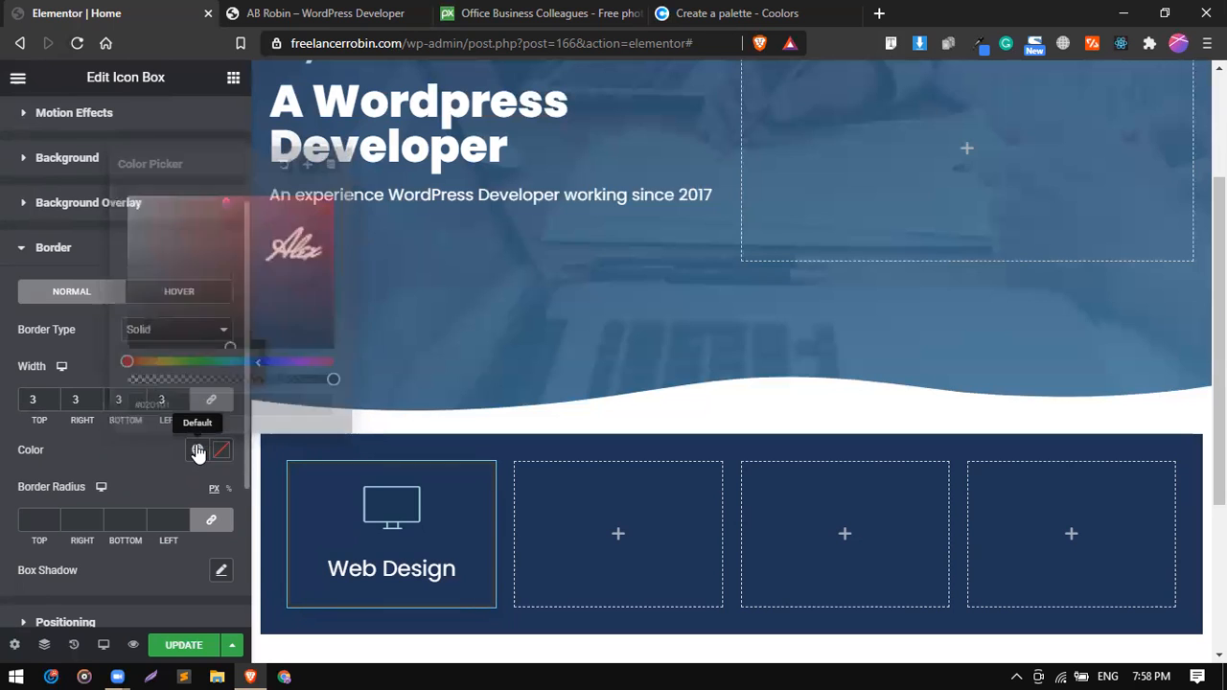
pyautogui.scroll(-1, 148, 374)
pyautogui.click(139, 360)
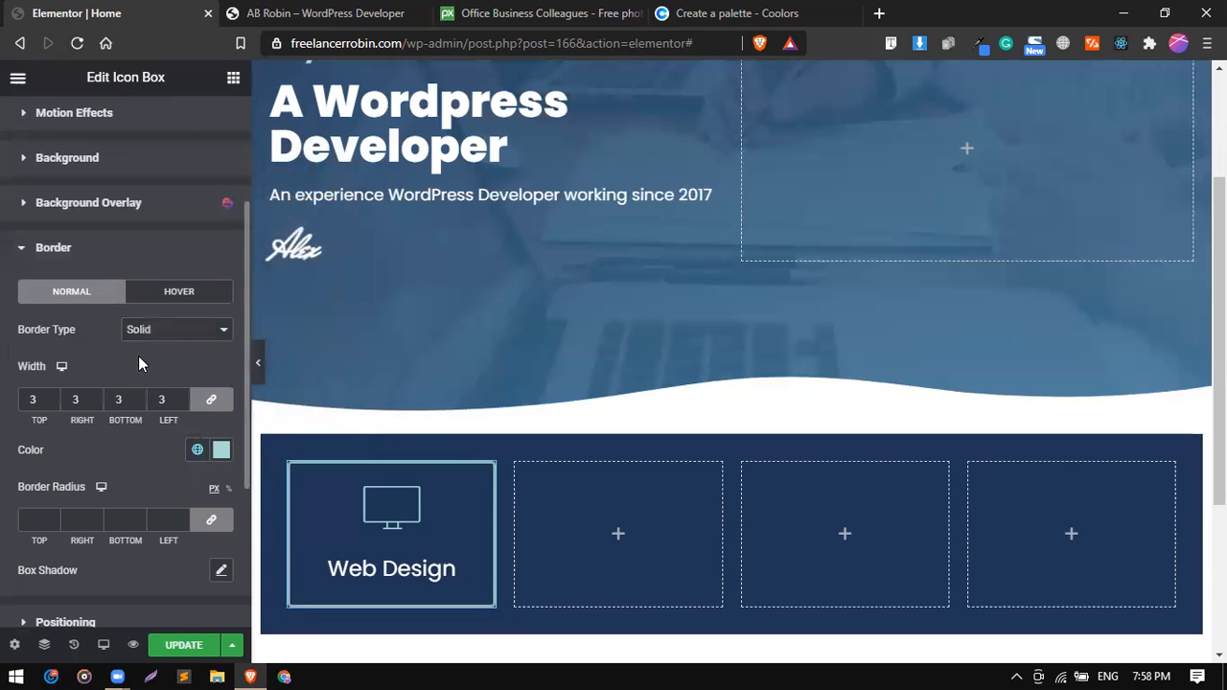
# Reduce the Web Design icon box's border width to 2 on all four sides.
pyautogui.scroll(1, 33, 402)
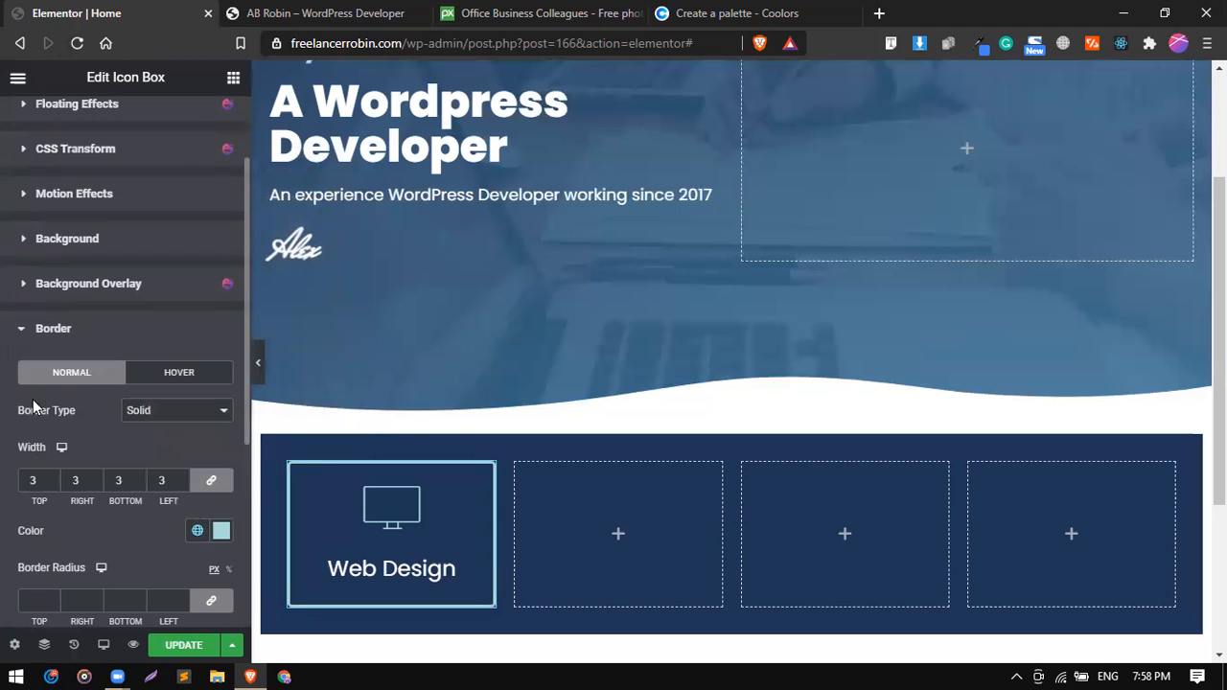
pyautogui.press('Up')
pyautogui.press('Up')
pyautogui.press('Up')
pyautogui.press('Up')
pyautogui.press('Down')
pyautogui.press('Down')
pyautogui.press('Down')
pyautogui.press('Down')
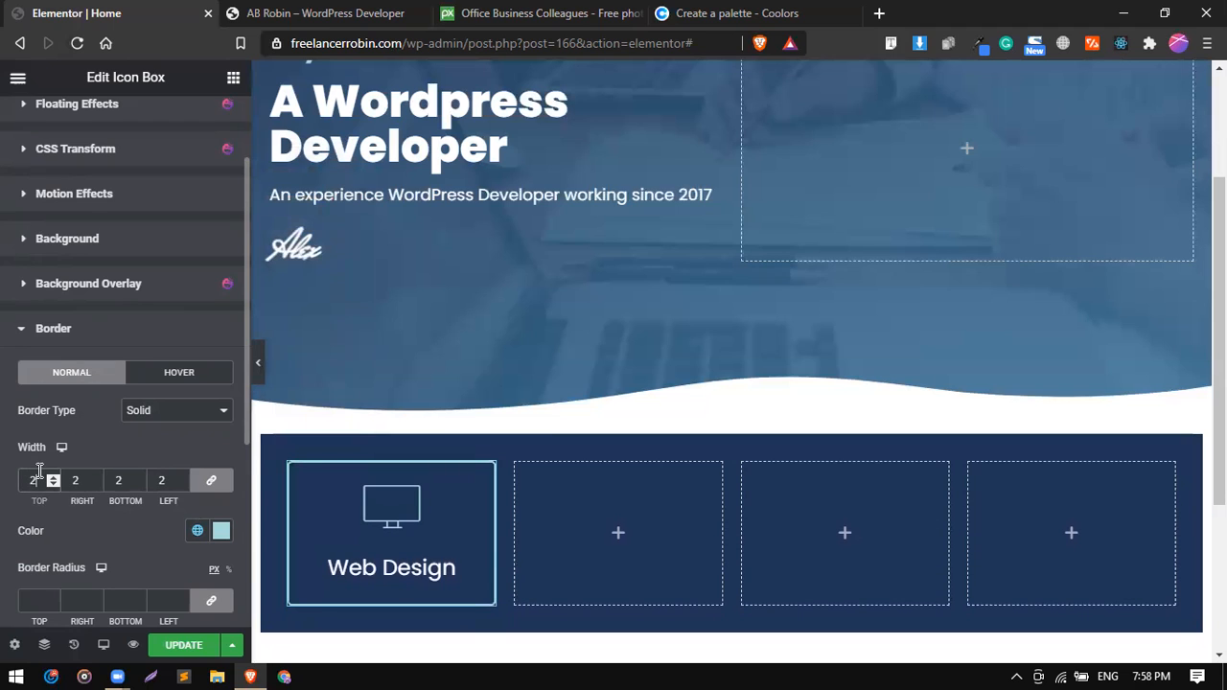
# Unlink the border widths and set top, bottom and left to 0 and right to 2, leaving a divider line.
pyautogui.click(202, 485)
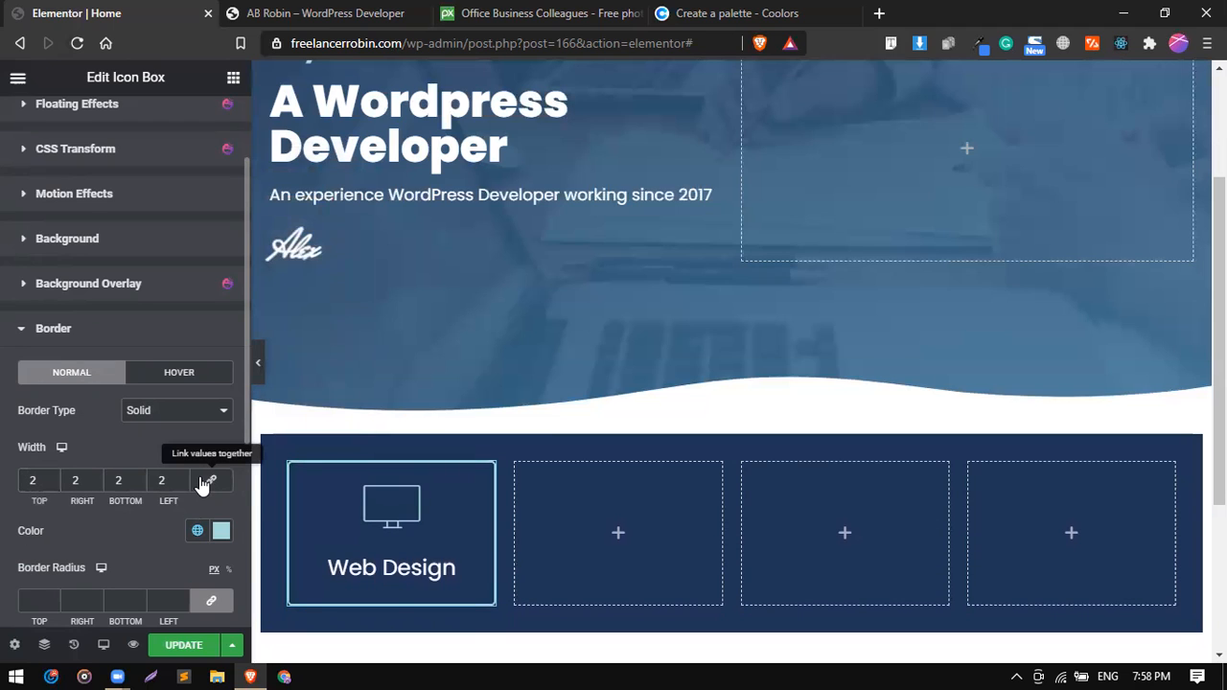
pyautogui.click(203, 483)
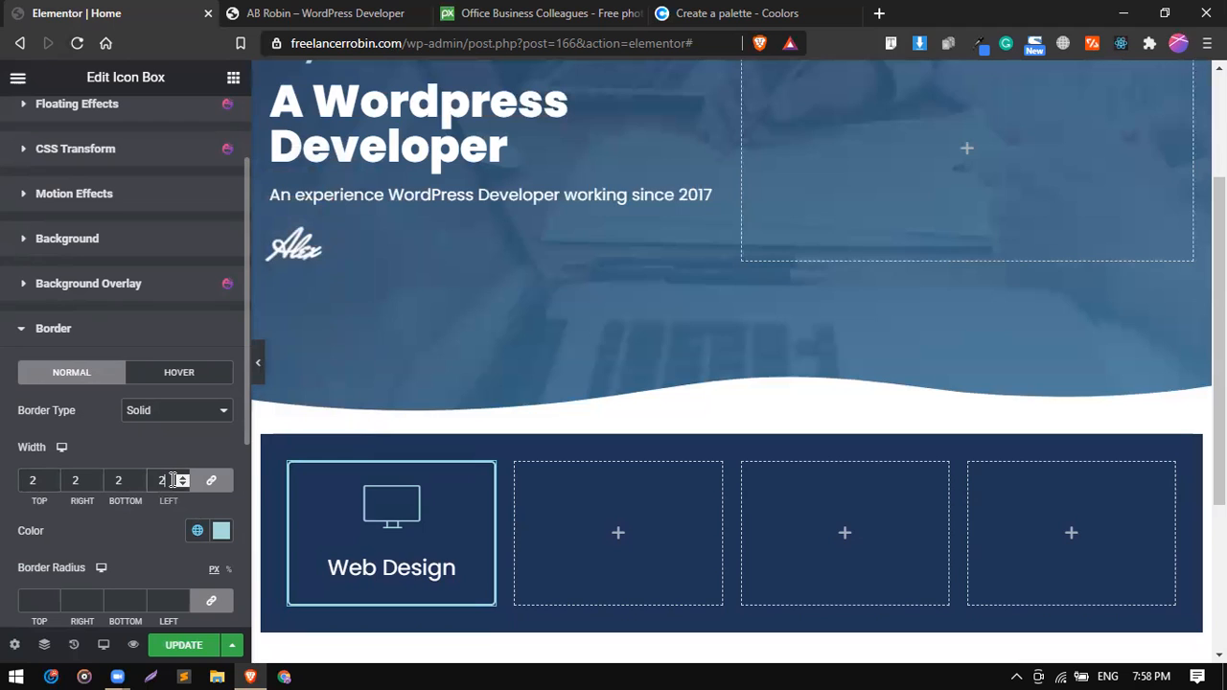
pyautogui.press('BackSpace')
pyautogui.write('0')
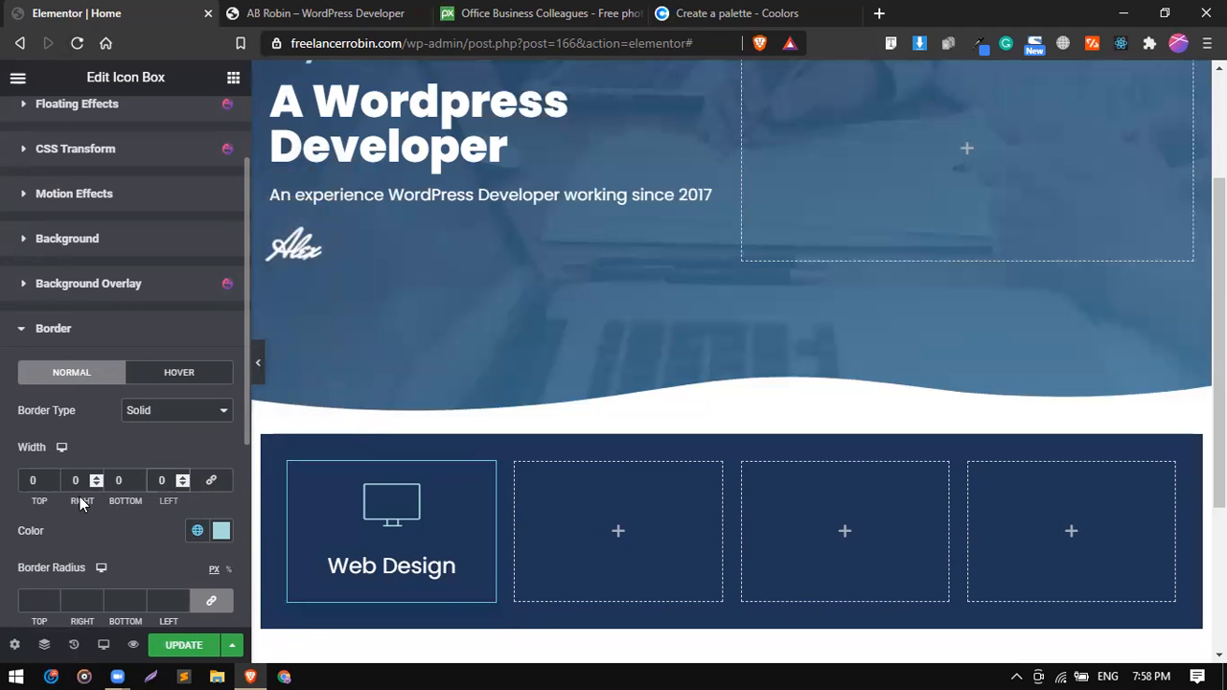
pyautogui.press('BackSpace')
pyautogui.write('2')
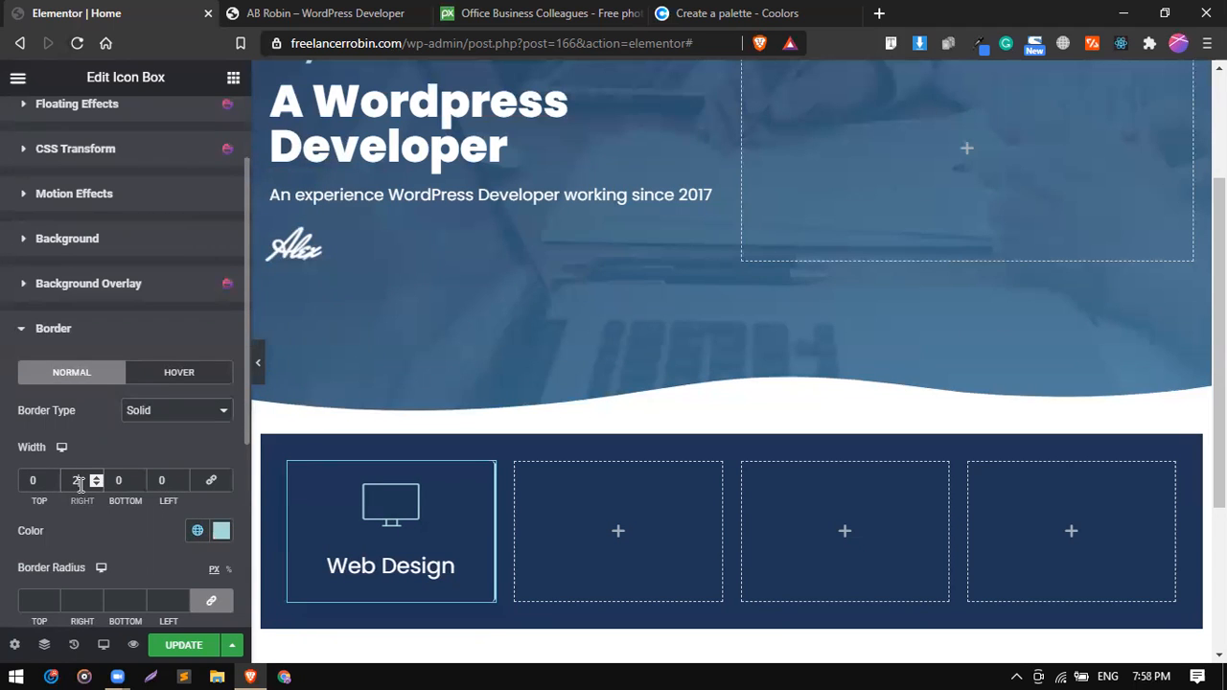
# Copy the Web Design icon box and paste it into each of the three empty columns beside it.
pyautogui.rightClick(355, 526)
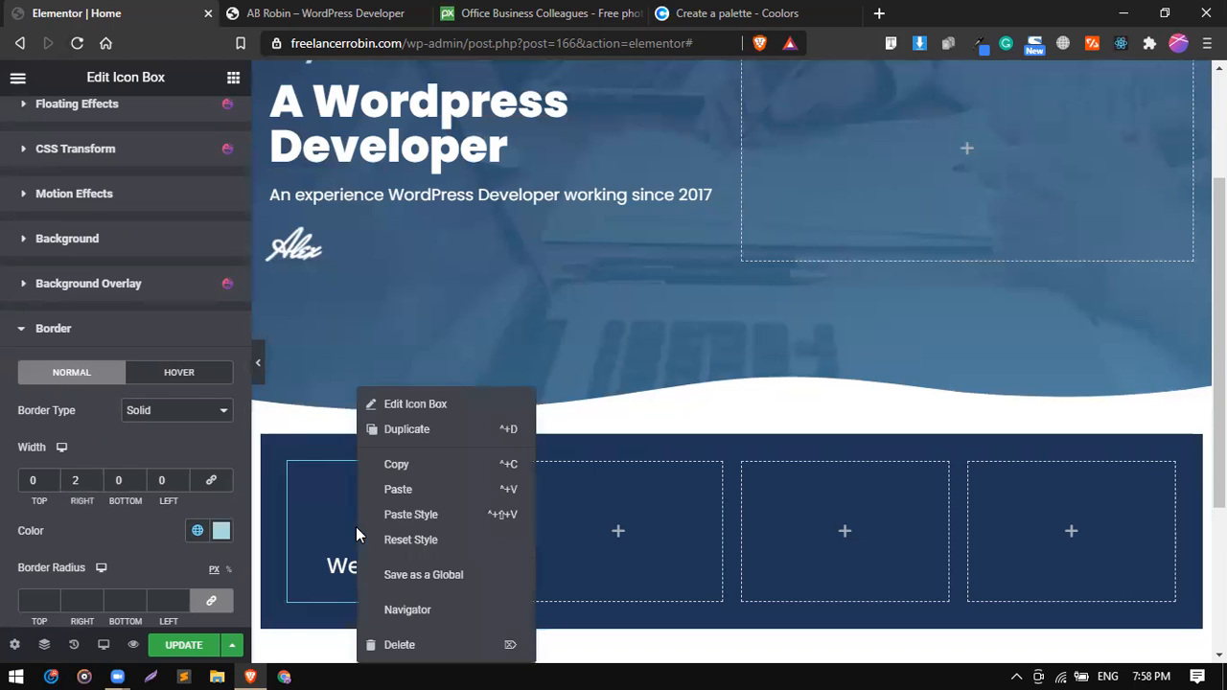
pyautogui.click(445, 465)
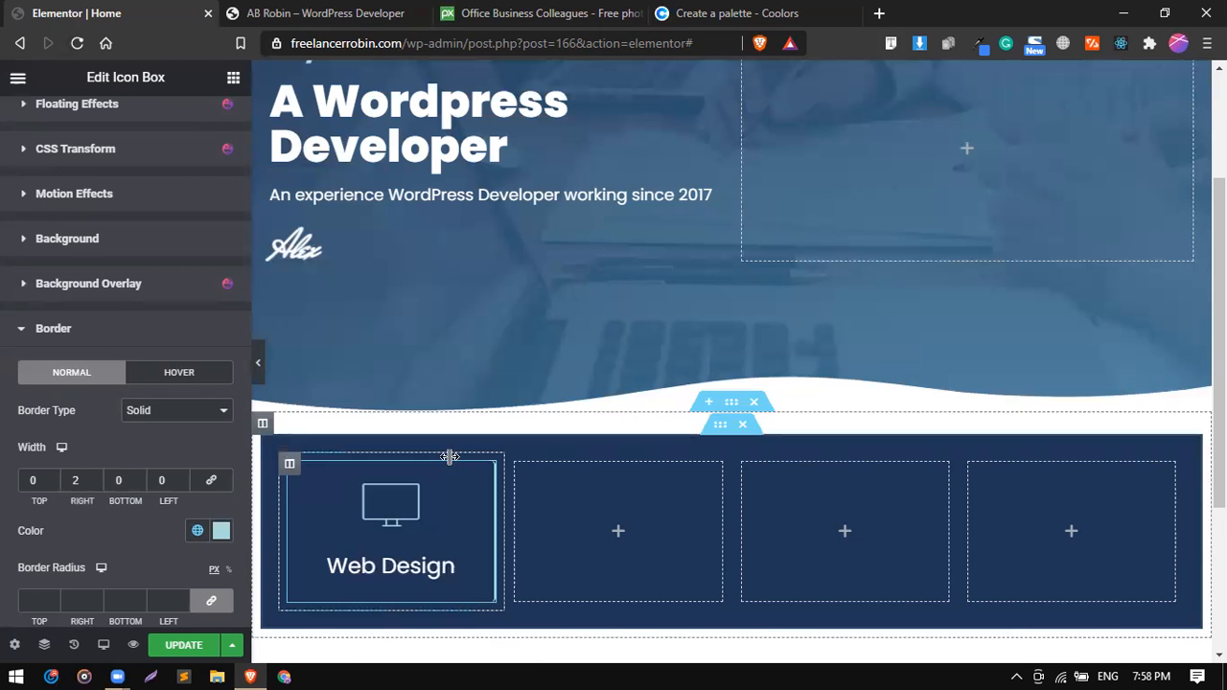
pyautogui.rightClick(572, 521)
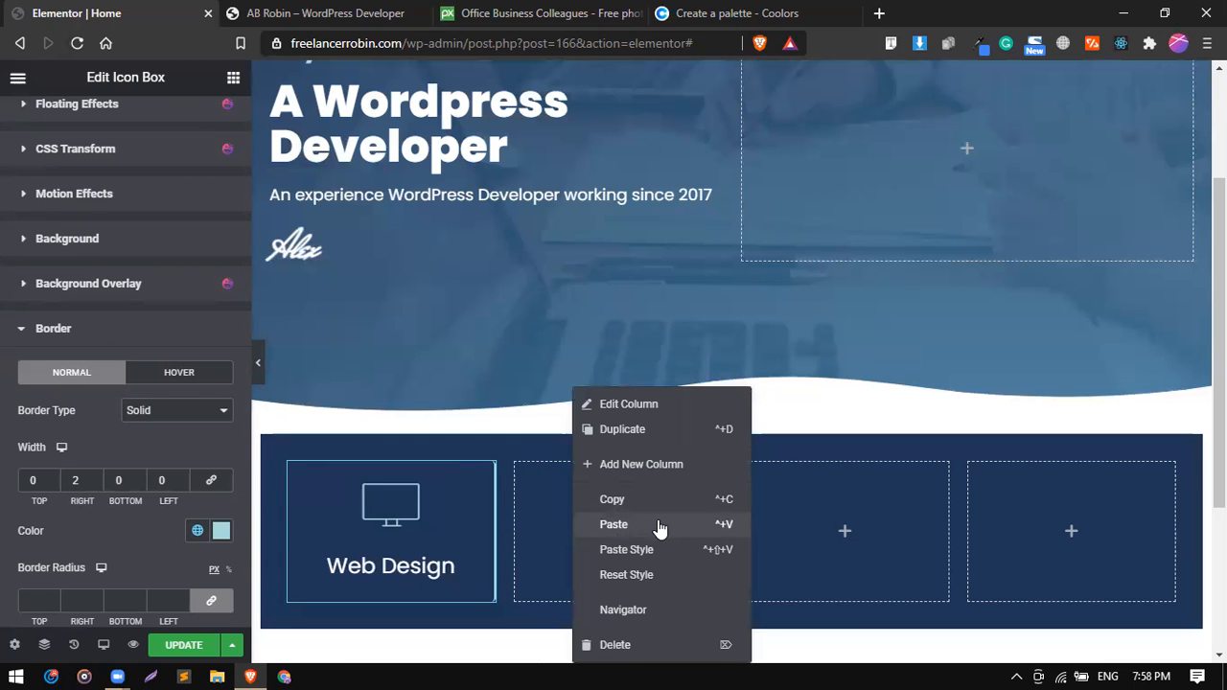
pyautogui.click(657, 522)
pyautogui.rightClick(808, 505)
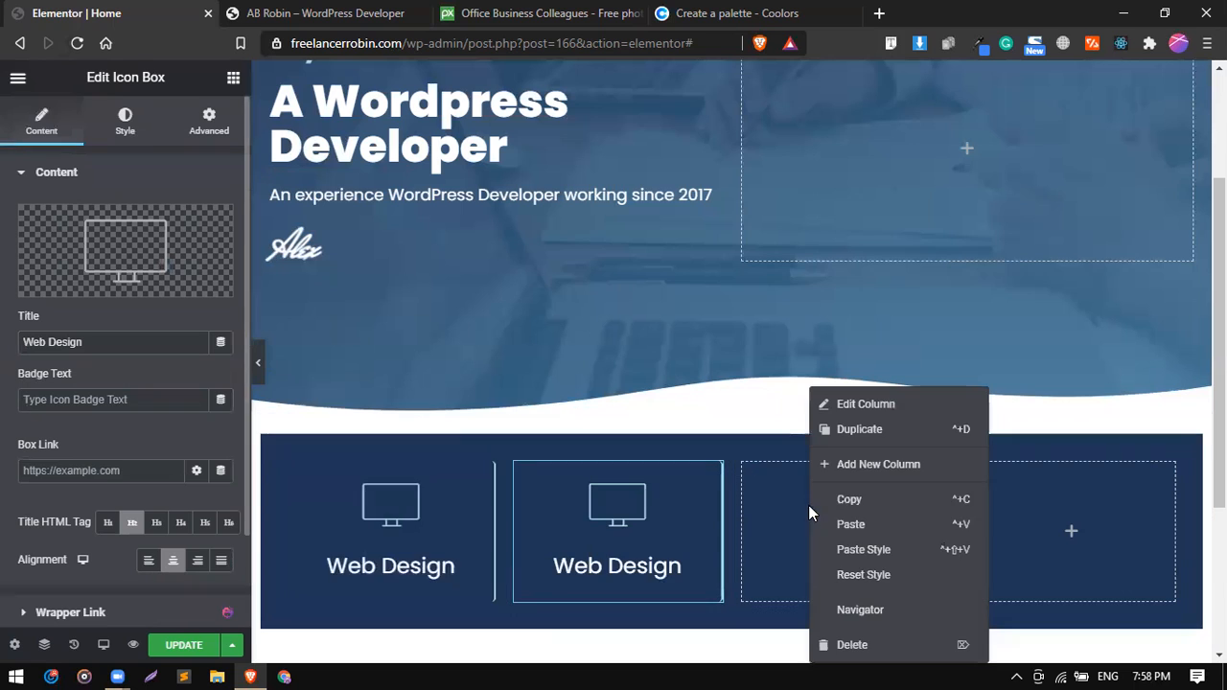
pyautogui.click(873, 531)
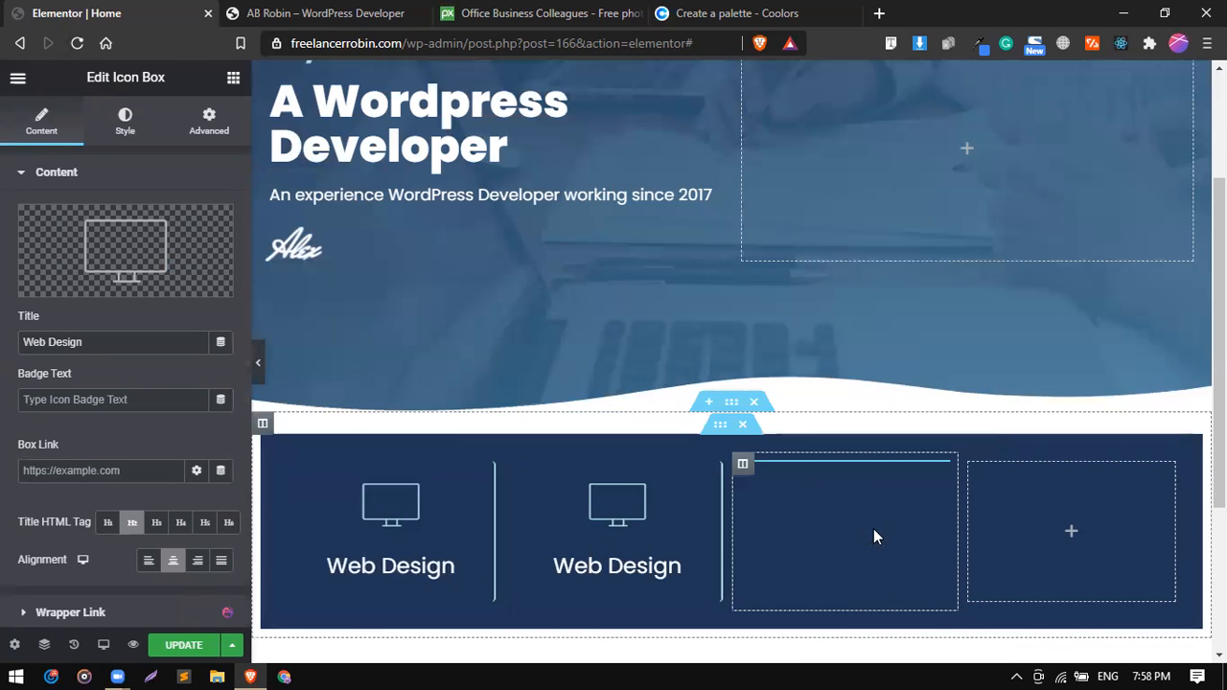
pyautogui.rightClick(1011, 495)
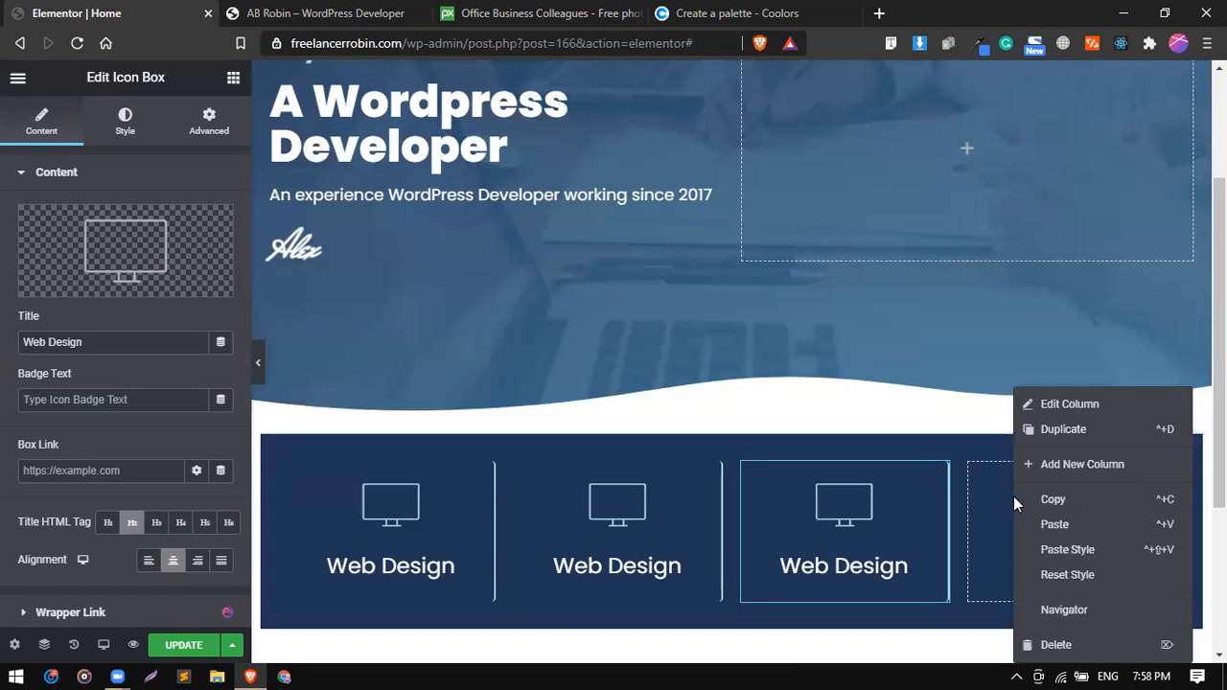
pyautogui.click(1054, 526)
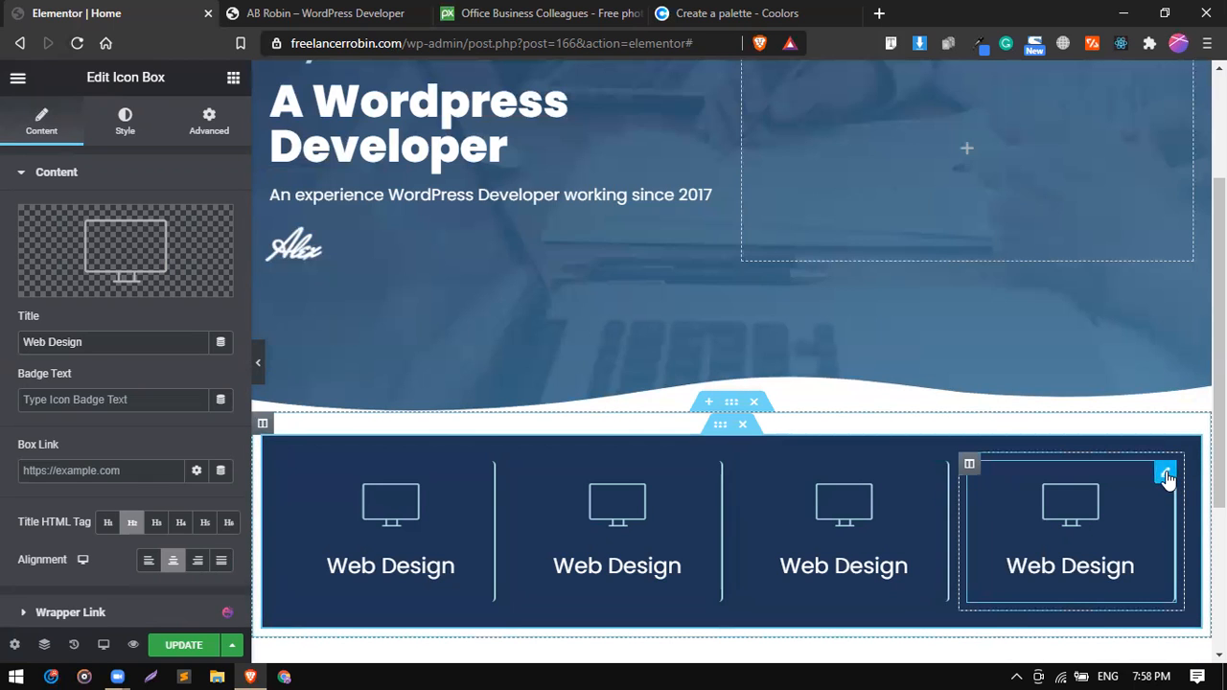
# Set the fourth icon box's border type to None to remove its divider line and update the page.
pyautogui.click(1166, 474)
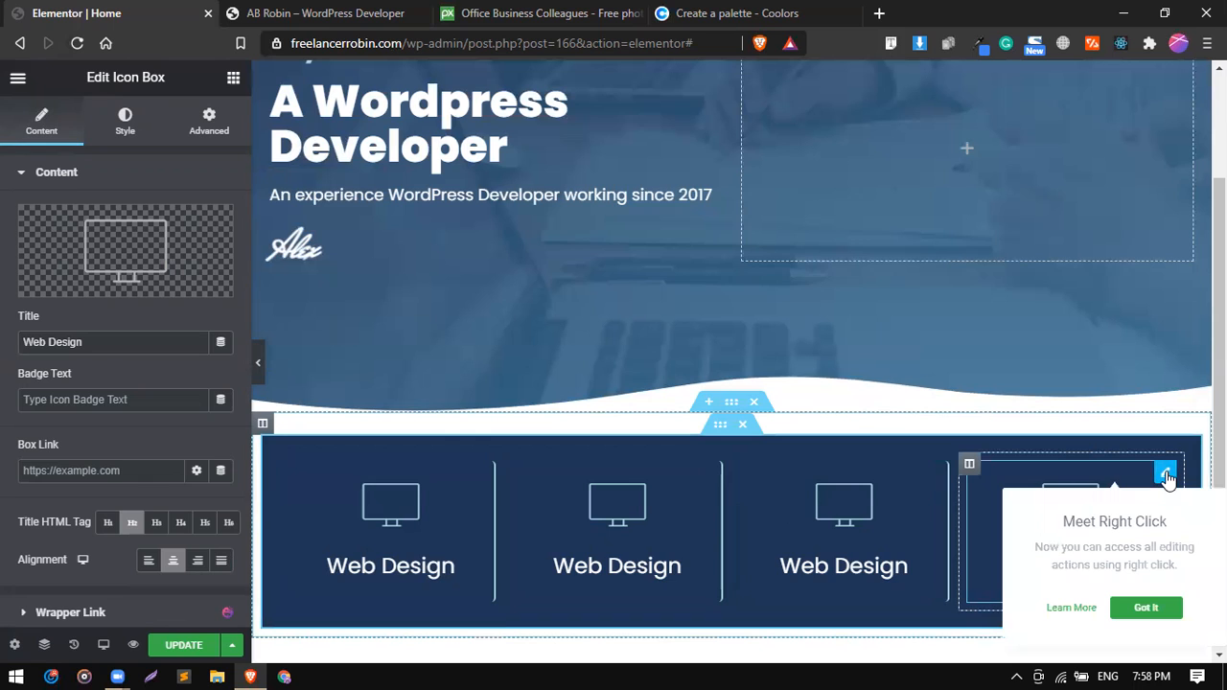
pyautogui.click(191, 117)
pyautogui.scroll(-3, 99, 416)
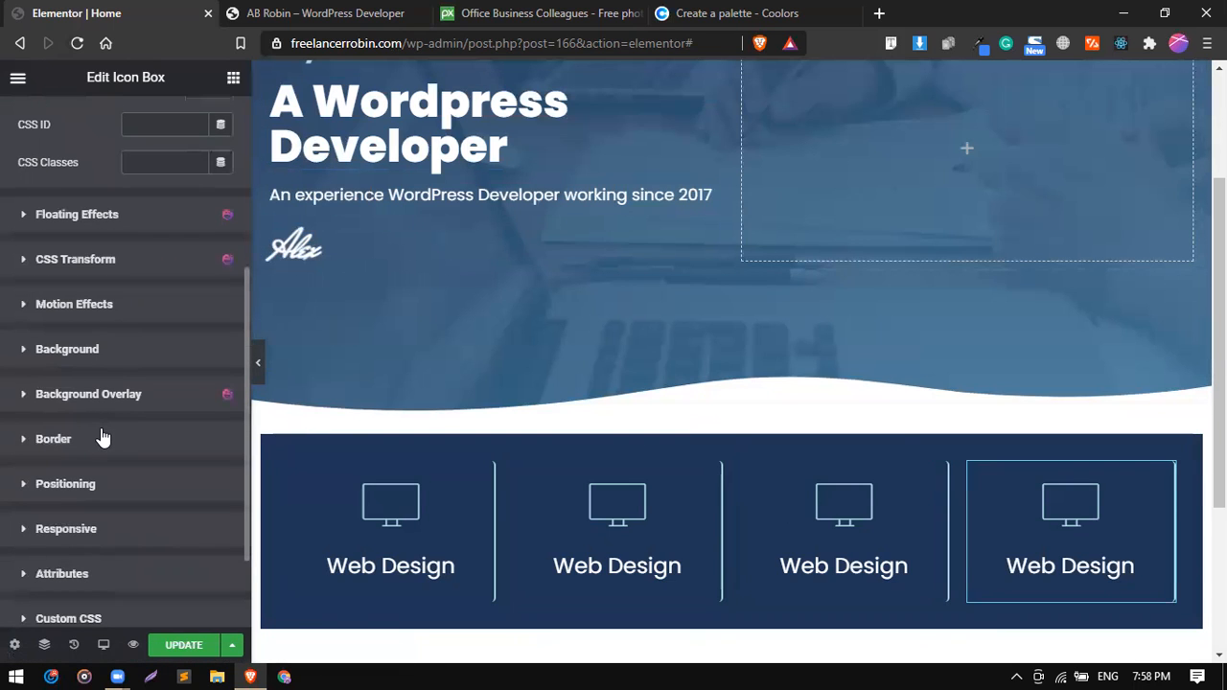
pyautogui.click(101, 438)
pyautogui.scroll(-1, 99, 425)
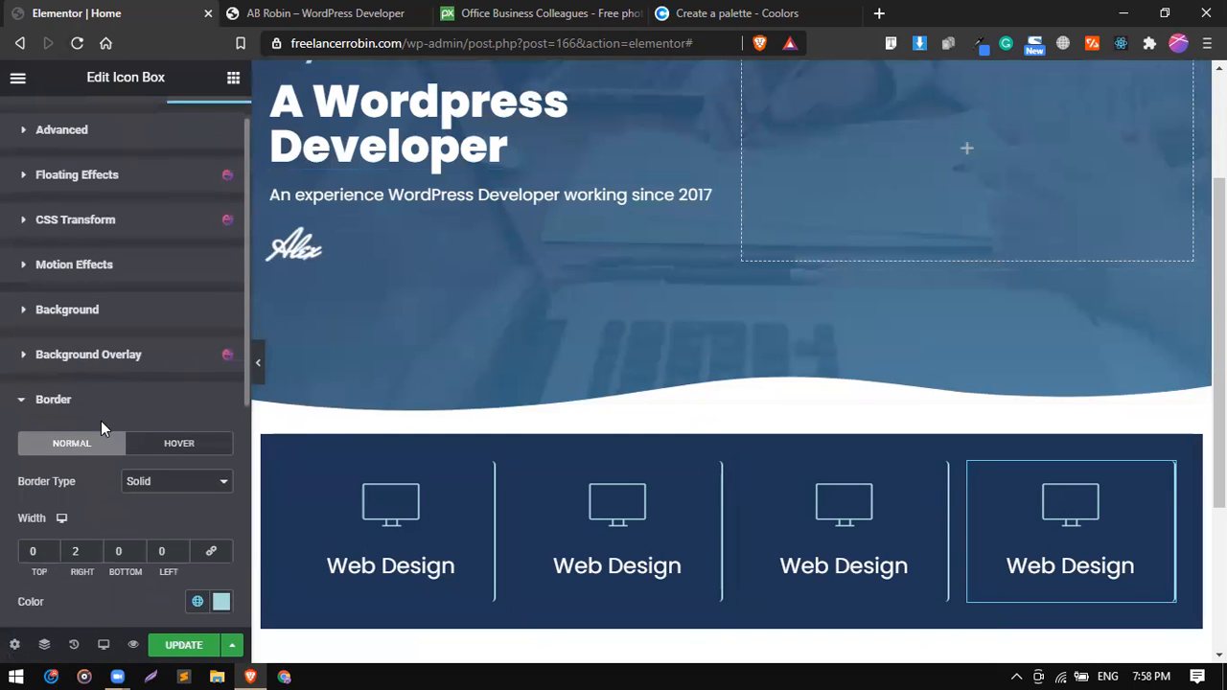
pyautogui.click(151, 487)
pyautogui.click(156, 499)
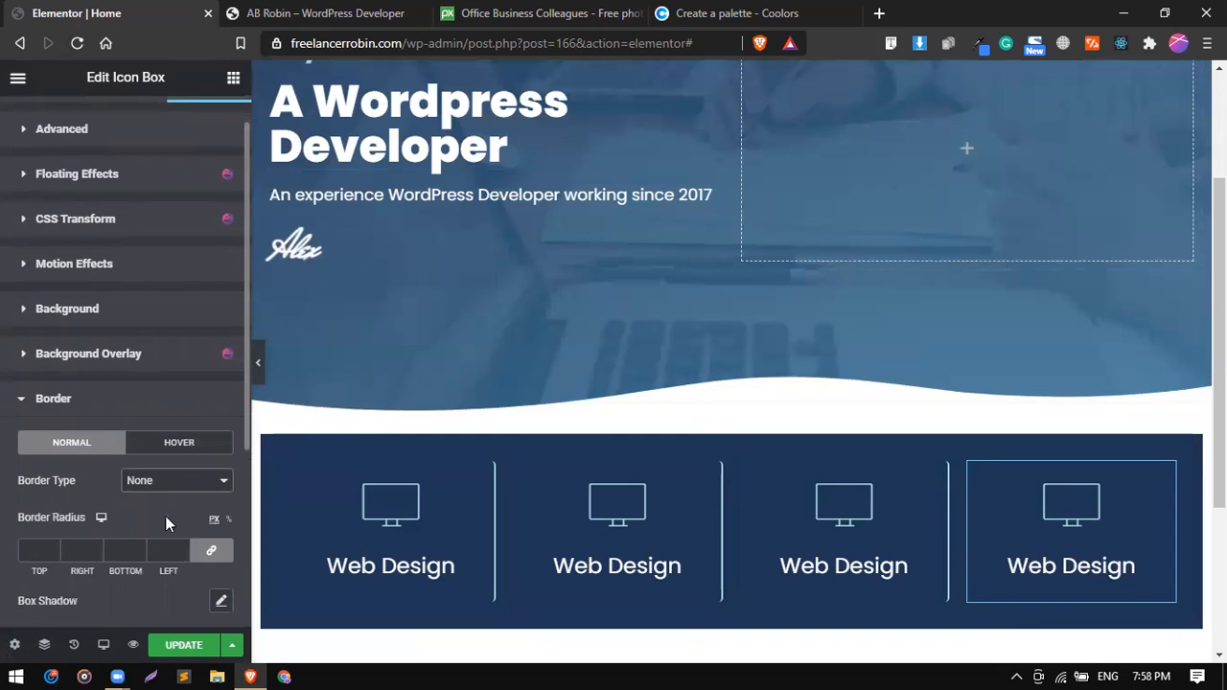
pyautogui.click(184, 645)
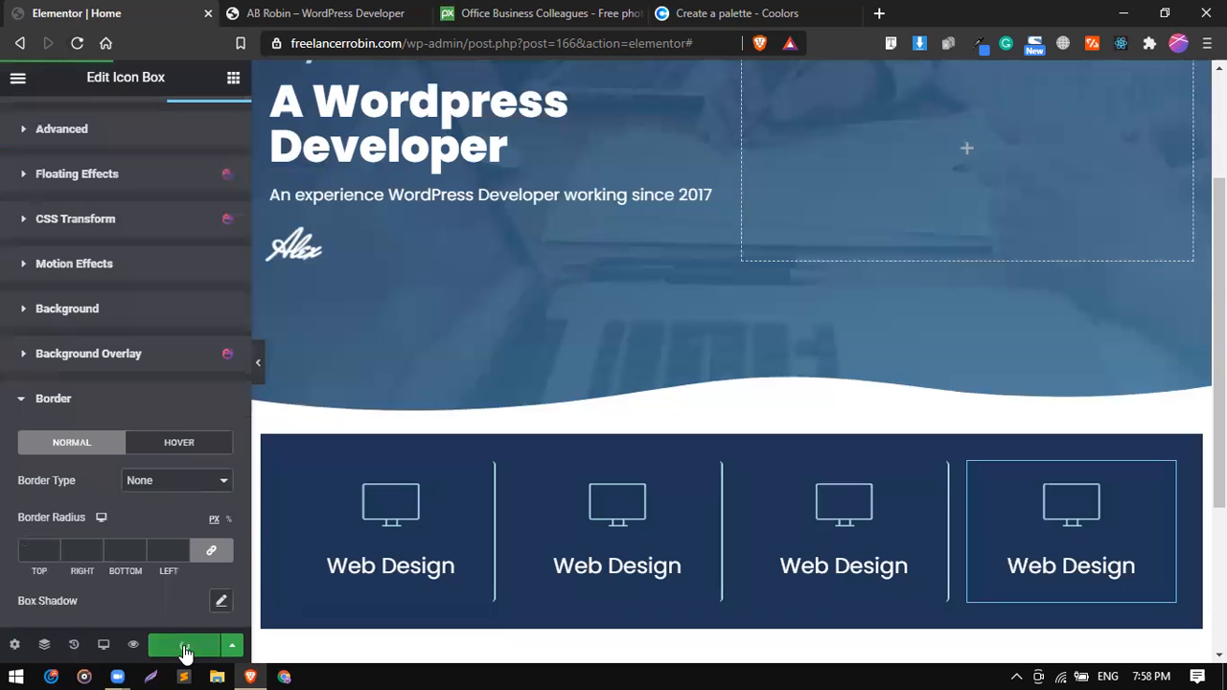
# Compare the services box with the one on the reference site.
pyautogui.click(377, 12)
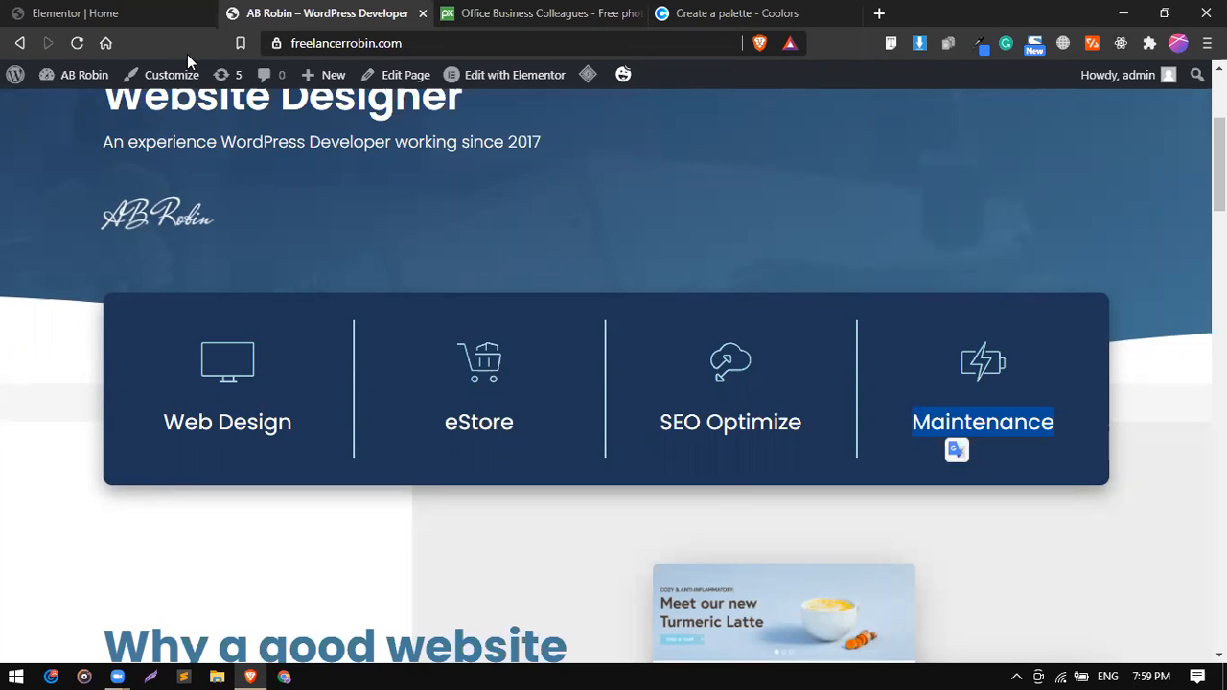
pyautogui.click(144, 11)
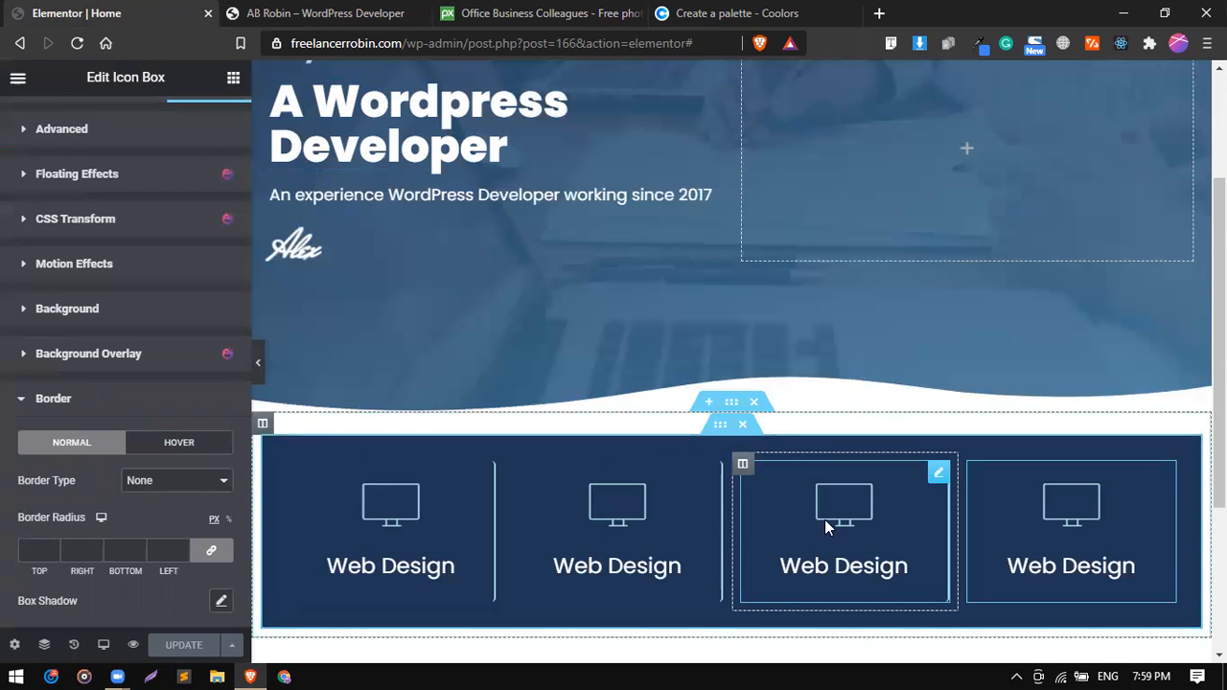
pyautogui.click(340, 12)
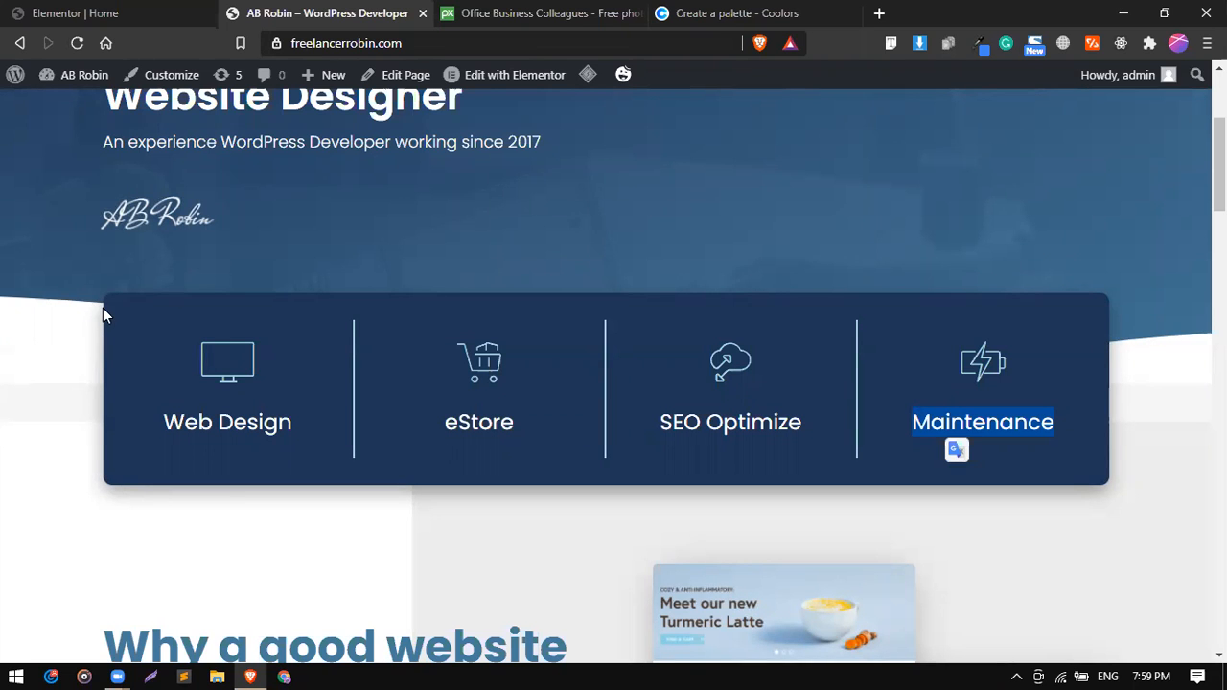
pyautogui.click(123, 13)
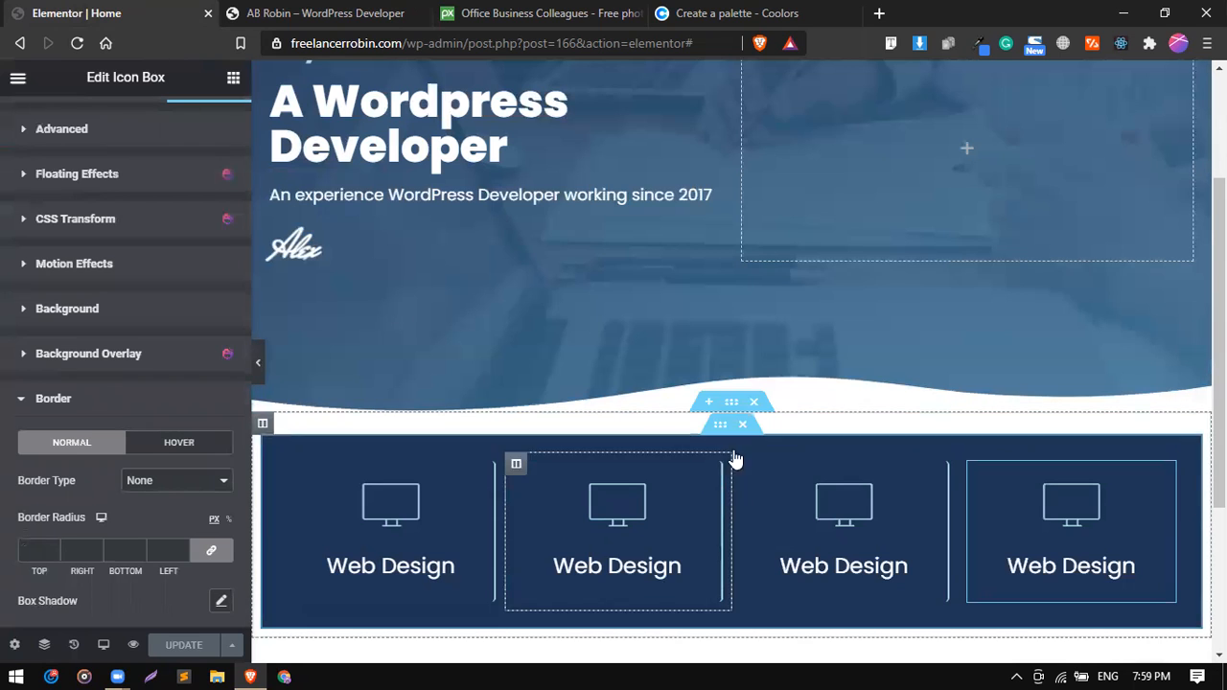
# Round the services inner section's corners with a border radius of 10 px on all sides and preview it at full width.
pyautogui.click(721, 428)
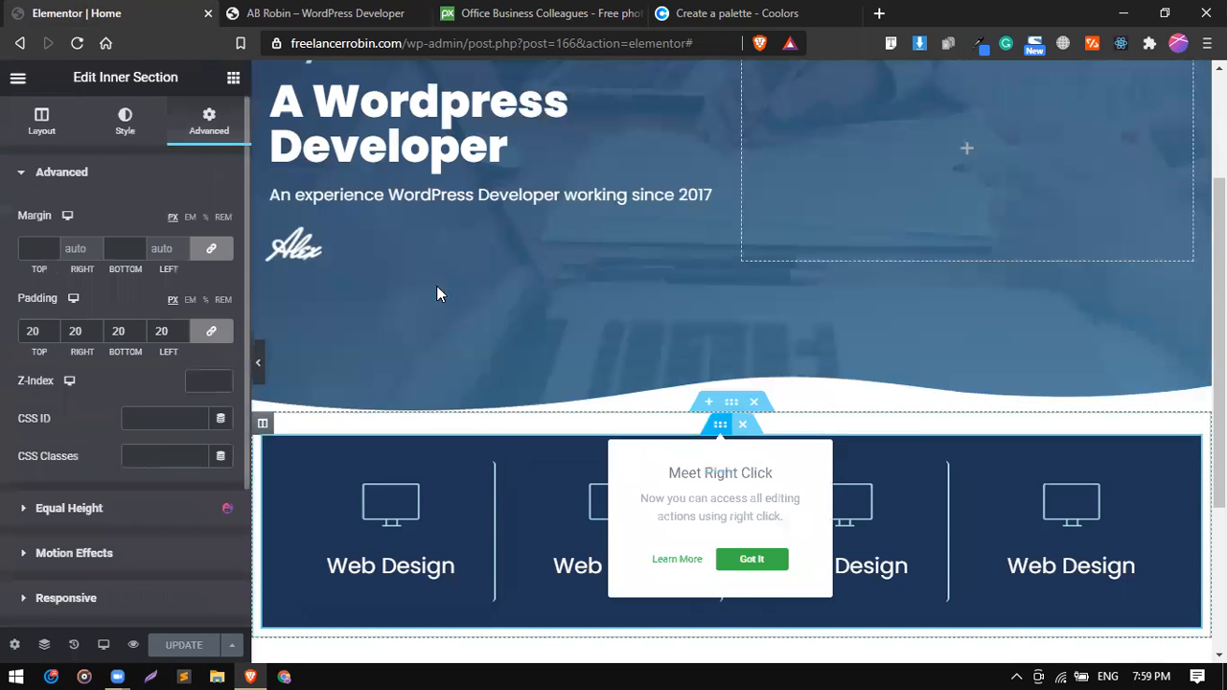
pyautogui.click(121, 176)
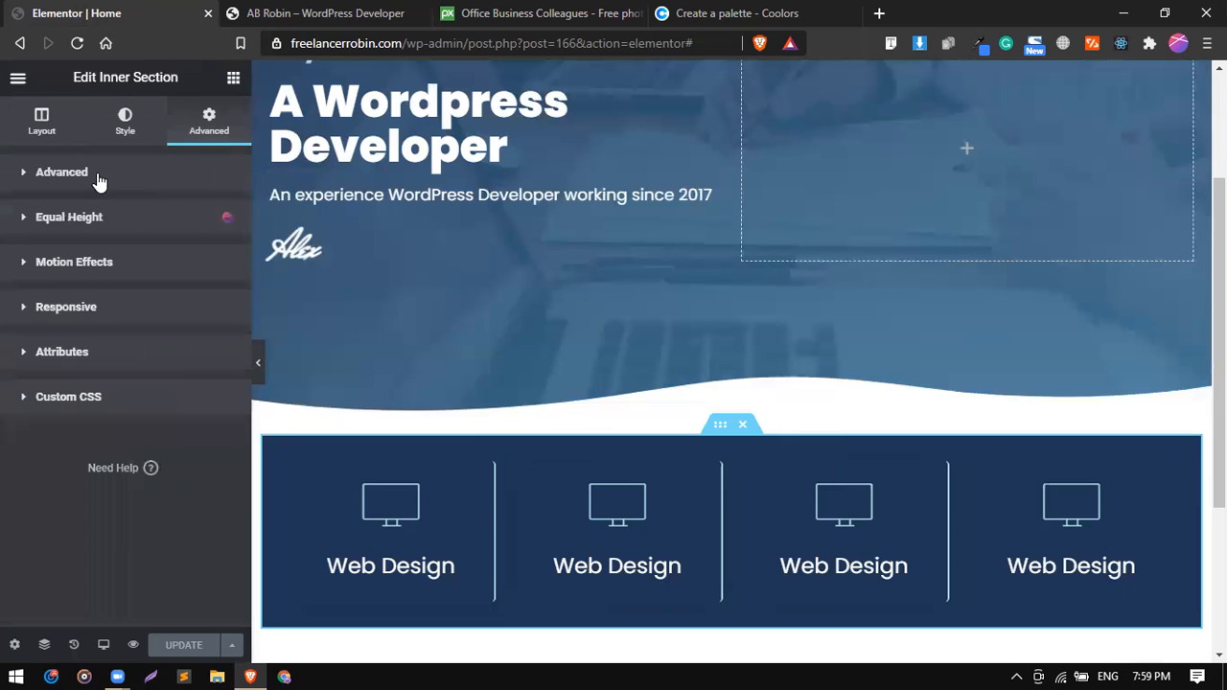
pyautogui.click(99, 181)
pyautogui.click(98, 181)
pyautogui.click(128, 136)
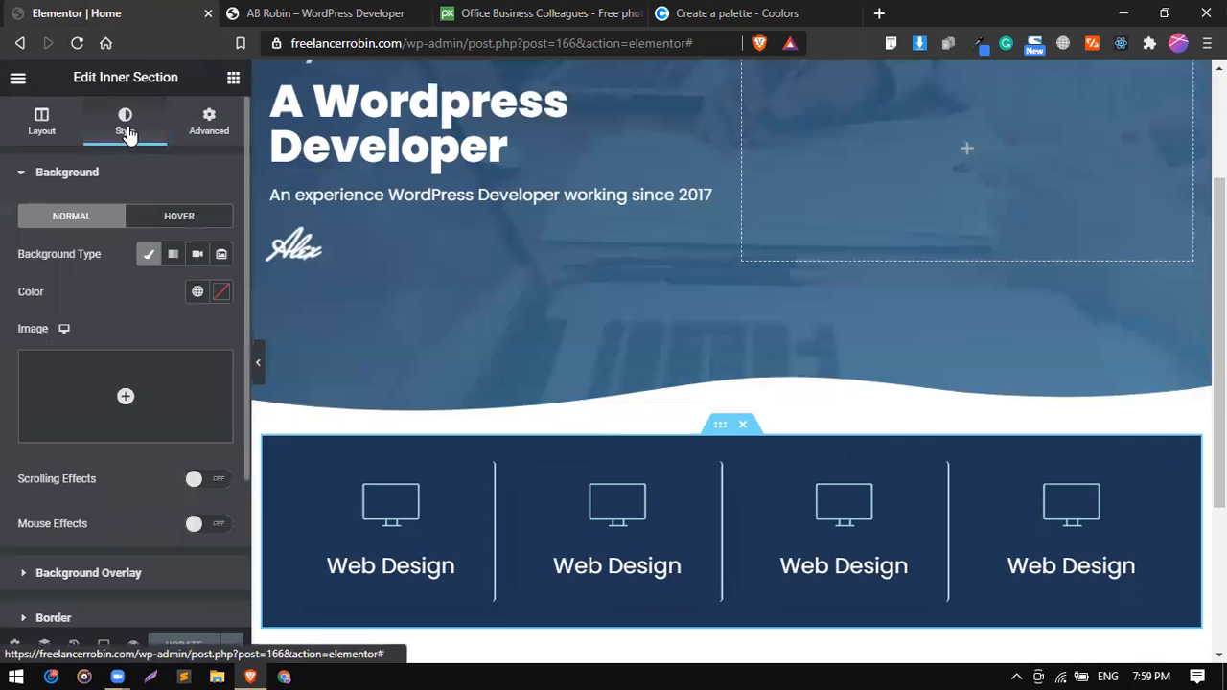
pyautogui.click(107, 173)
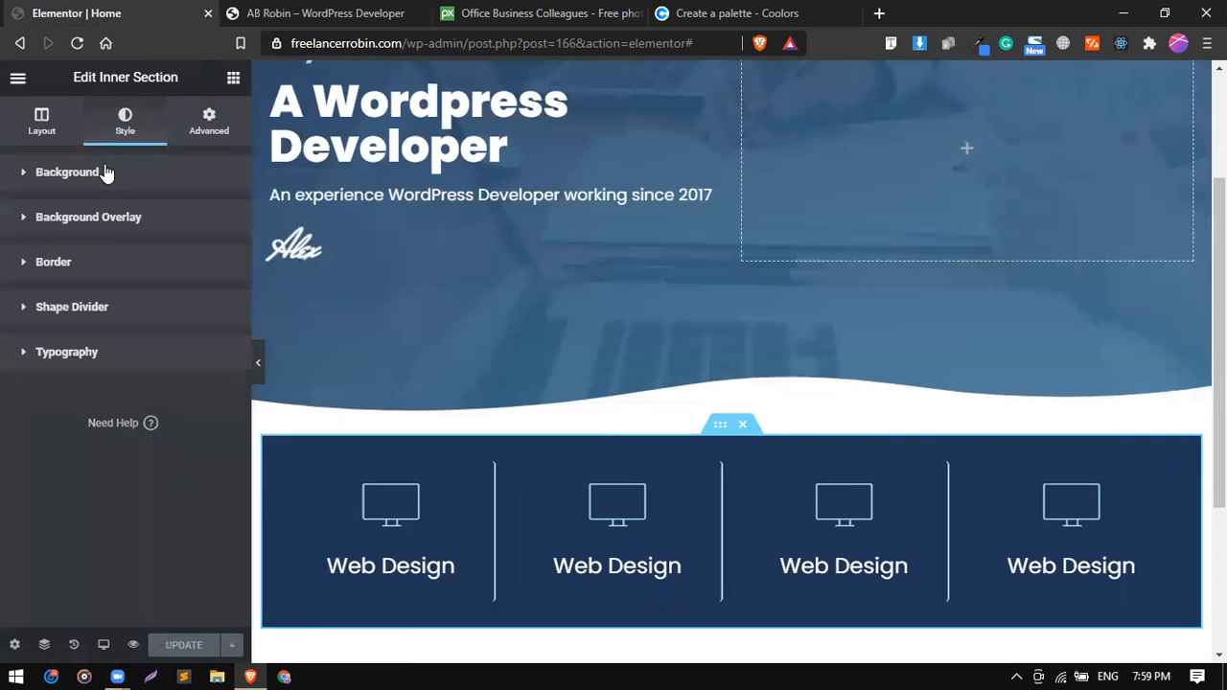
pyautogui.click(82, 262)
pyautogui.scroll(-1, 91, 422)
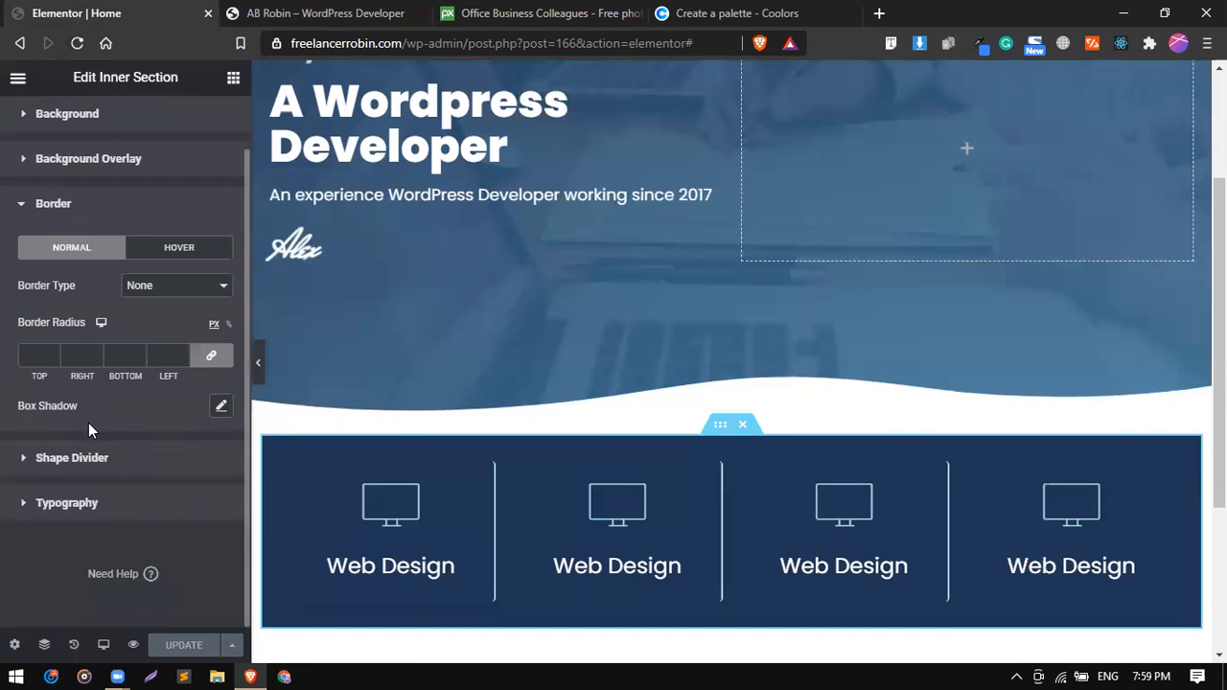
pyautogui.click(31, 349)
pyautogui.write('10')
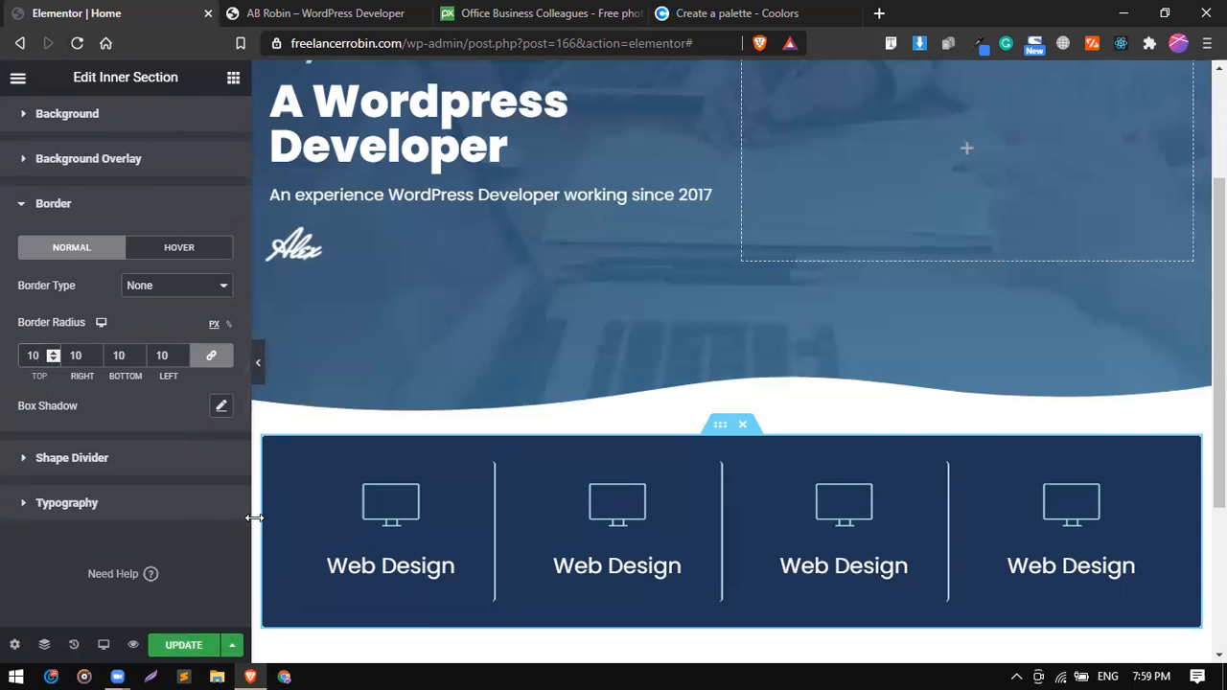
pyautogui.click(260, 361)
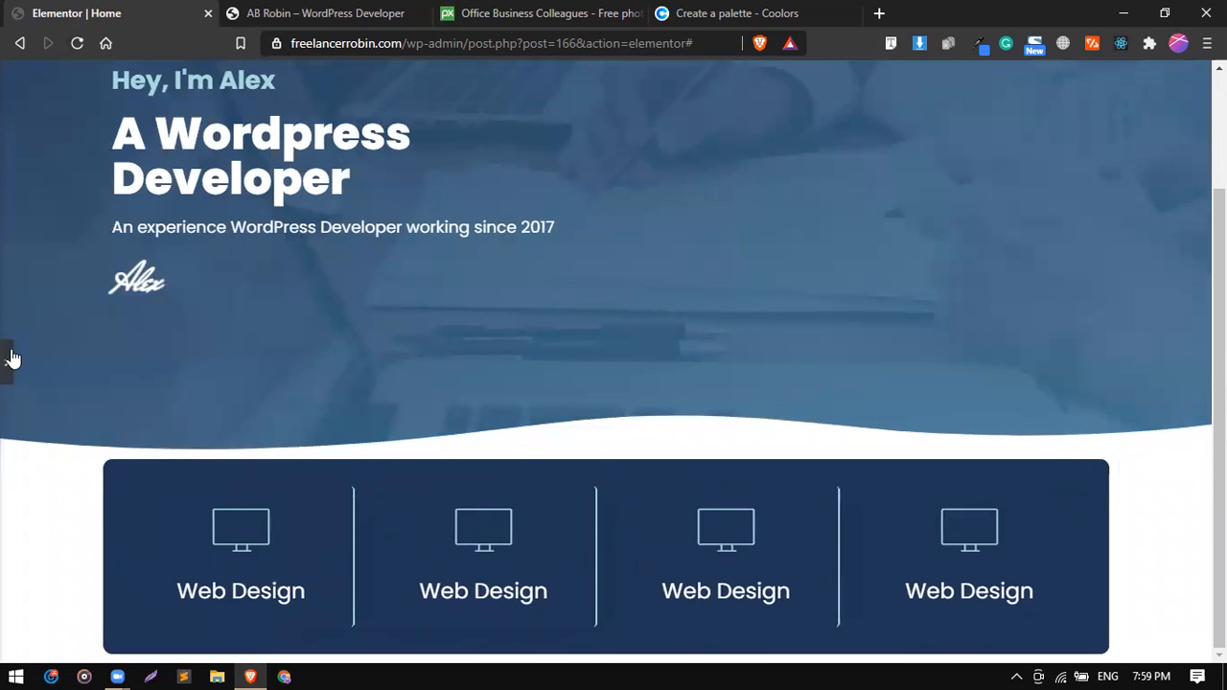
pyautogui.click(8, 361)
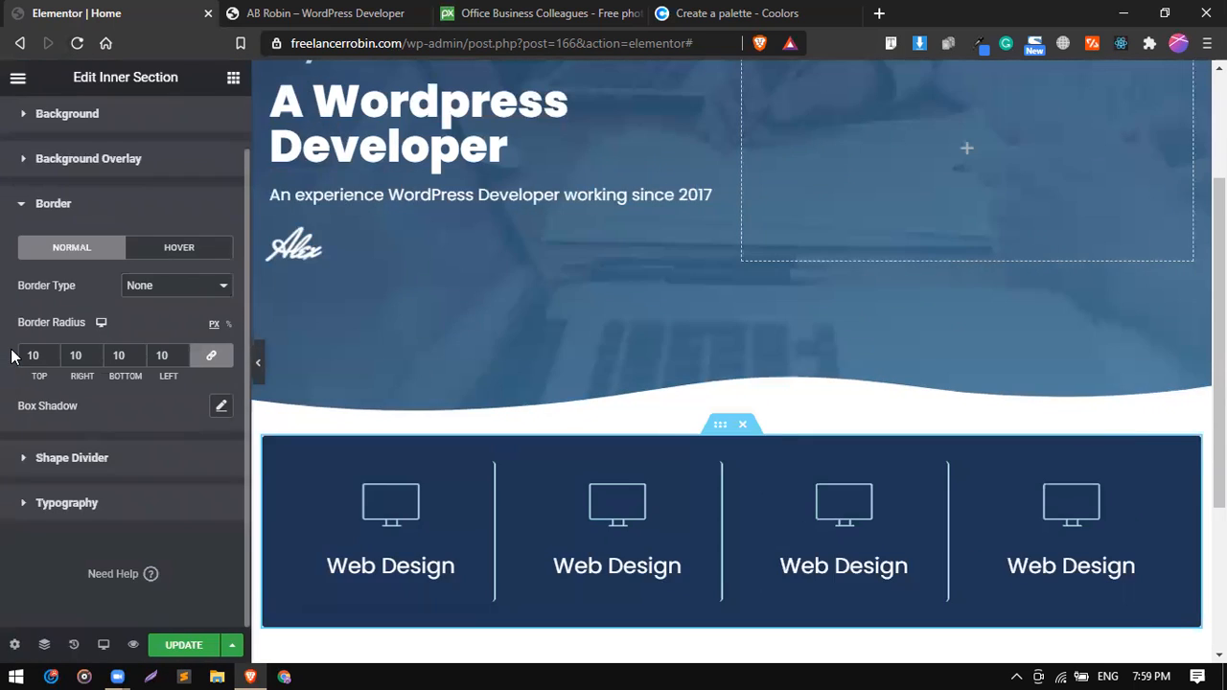
# Check the reference box's shadow and add a box shadow with color rgba(0, 0, 0, 0.34) to the services inner section.
pyautogui.hotkey('ctrl', 'Tab')
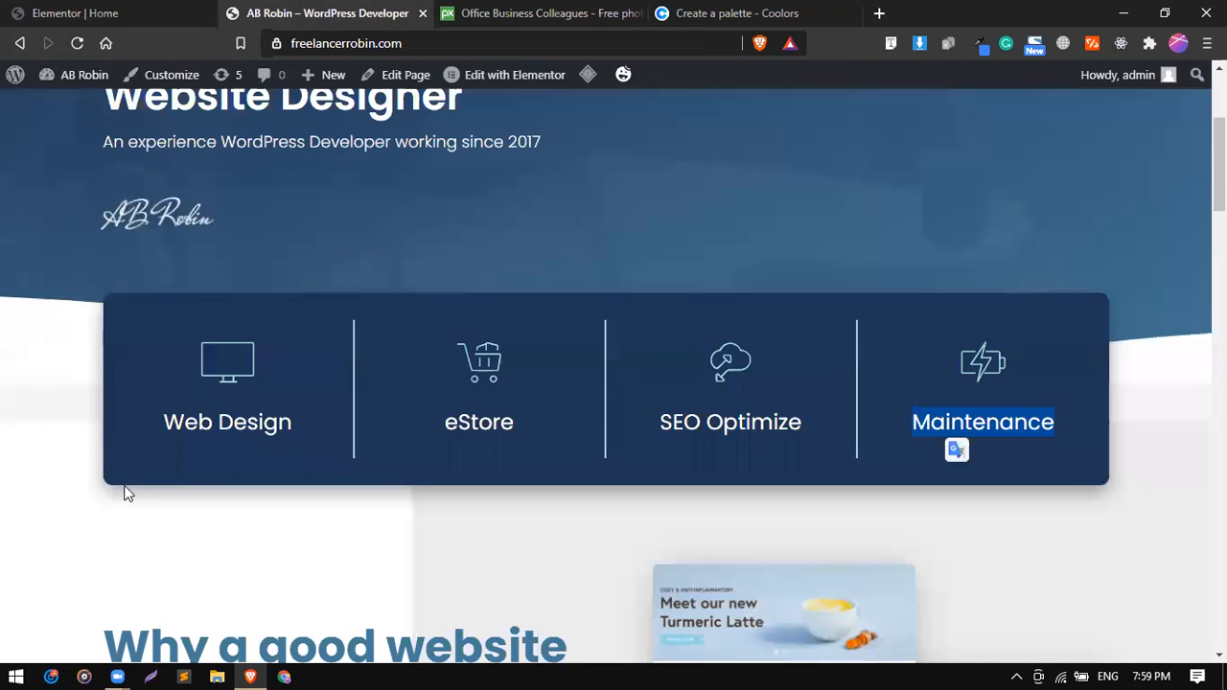
pyautogui.click(159, 11)
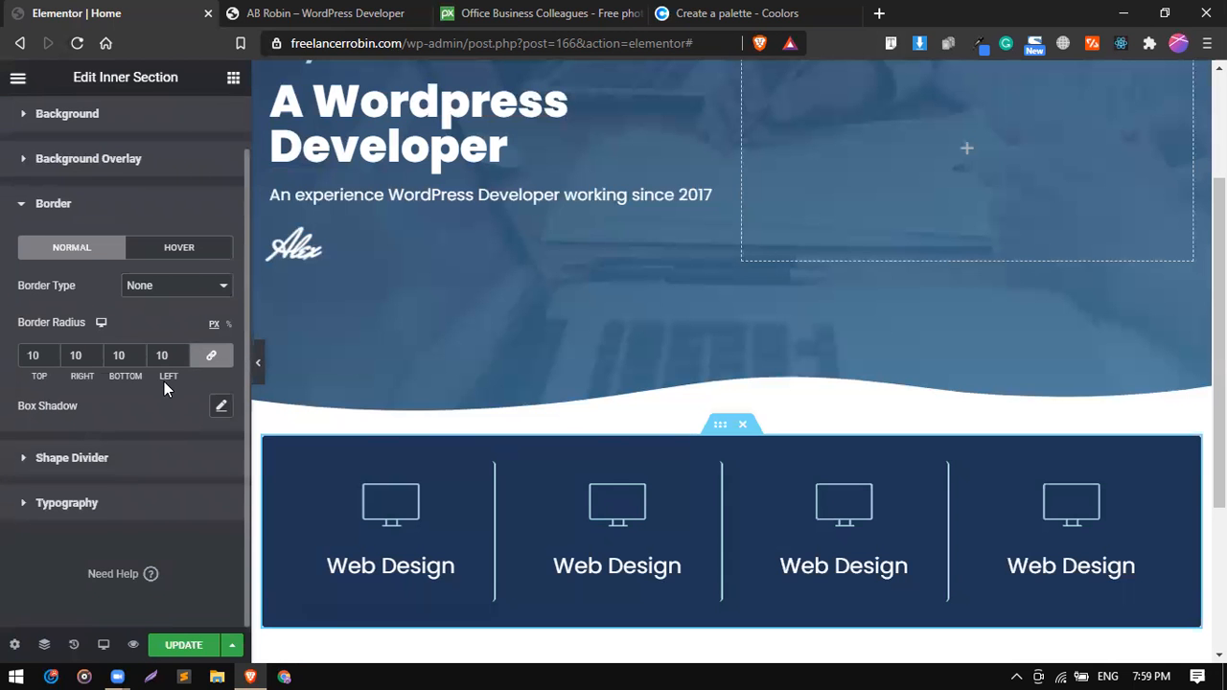
pyautogui.scroll(1, 164, 383)
pyautogui.scroll(-1, 143, 351)
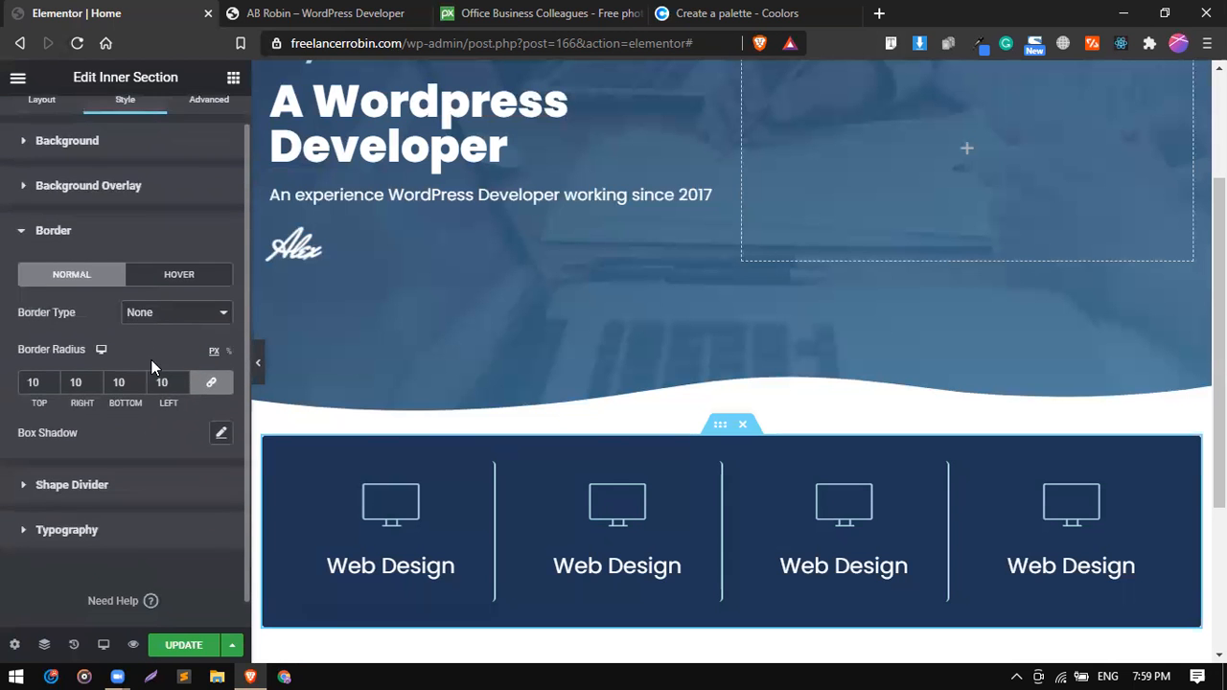
pyautogui.click(219, 436)
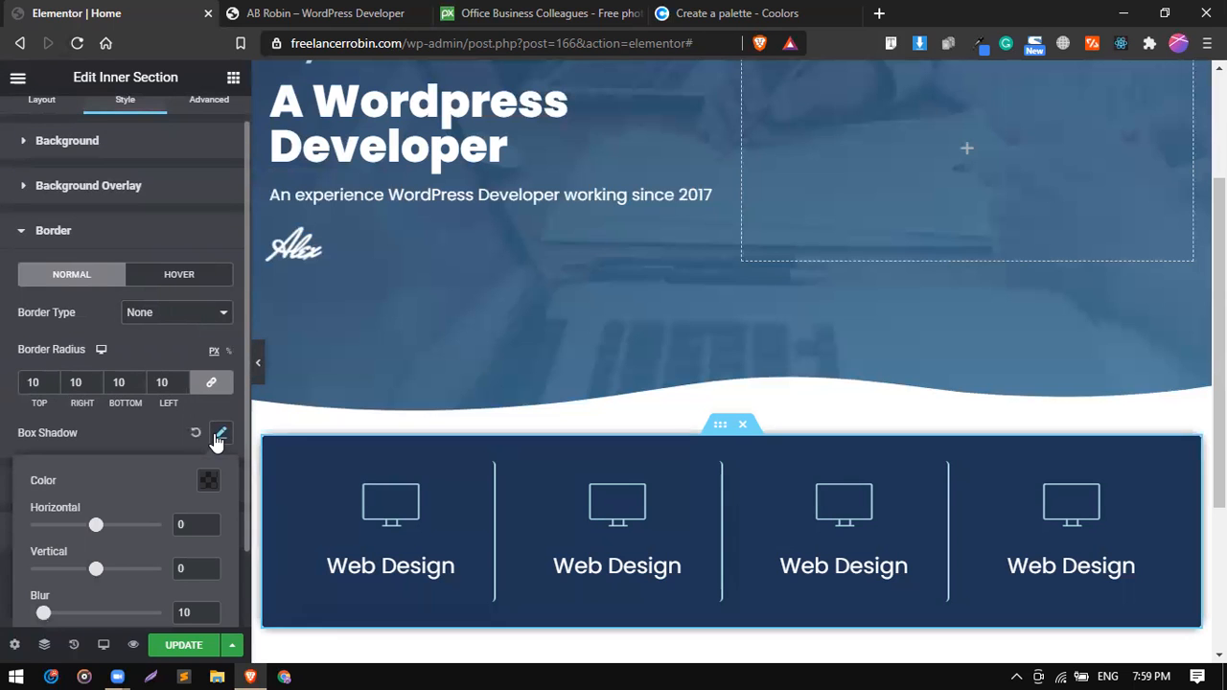
pyautogui.scroll(-2, 366, 445)
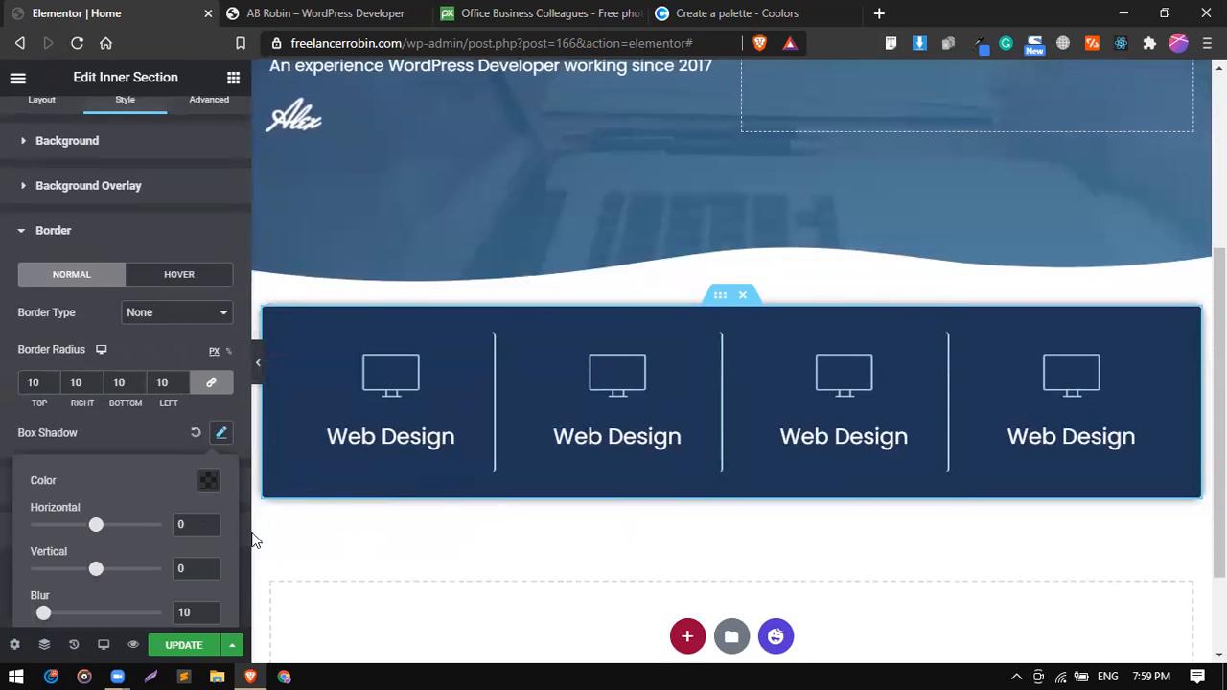
pyautogui.click(208, 484)
pyautogui.tripleClick(208, 434)
pyautogui.moveTo(170, 409); pyautogui.dragTo(184, 410)
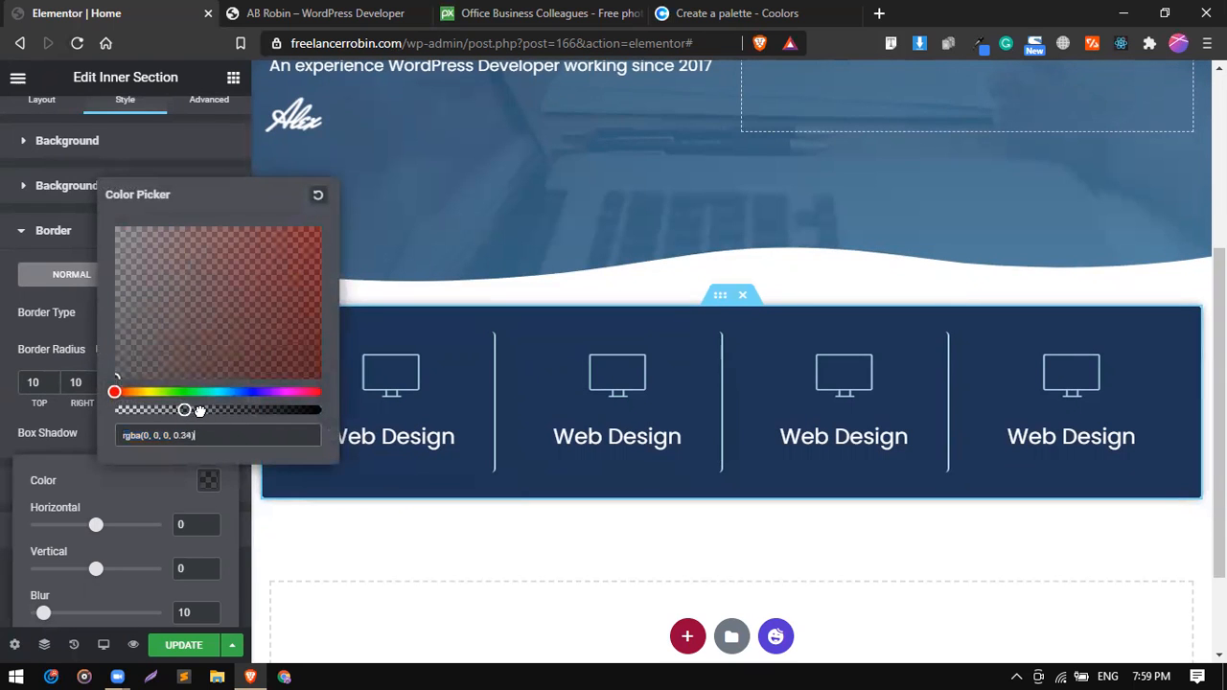
pyautogui.click(78, 311)
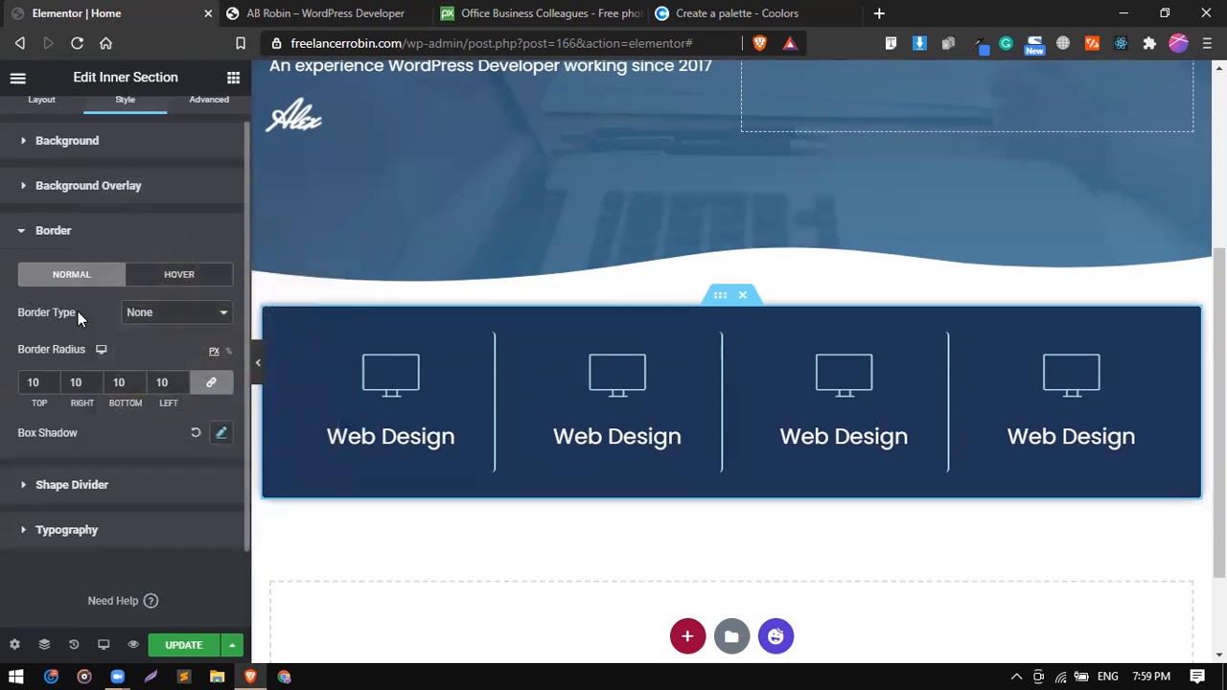
# Lighten the services inner section's box shadow color to rgba(0, 0, 0, 0.19).
pyautogui.click(222, 434)
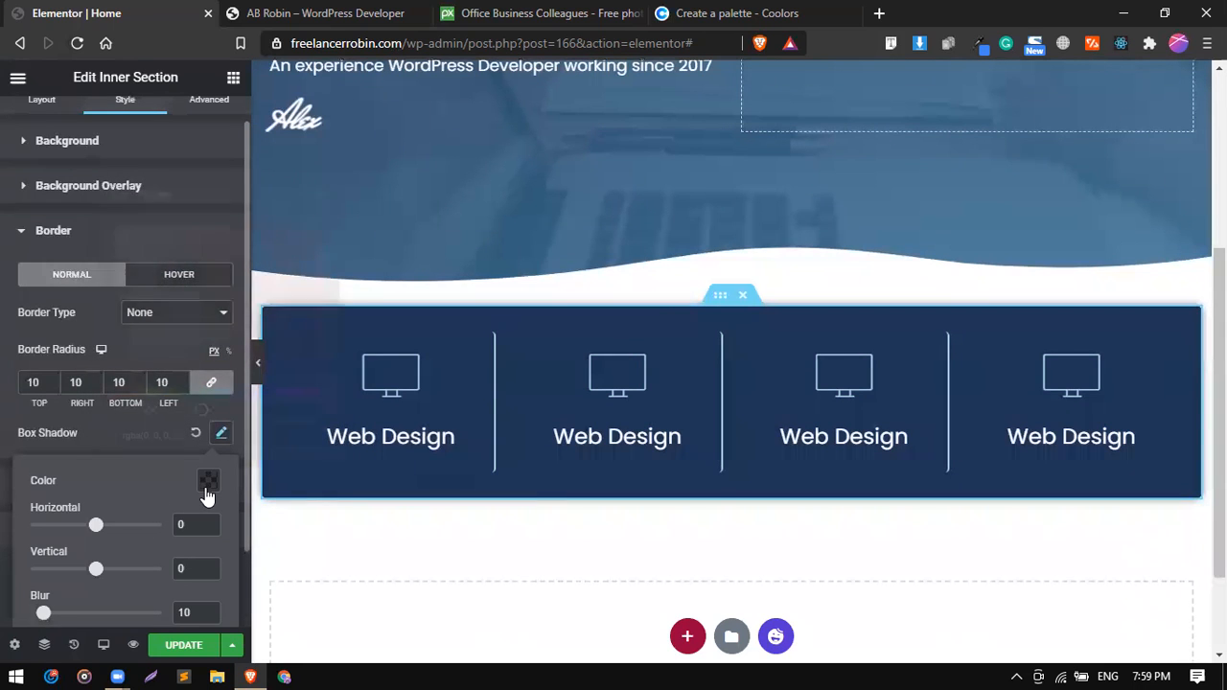
pyautogui.click(207, 482)
pyautogui.click(153, 410)
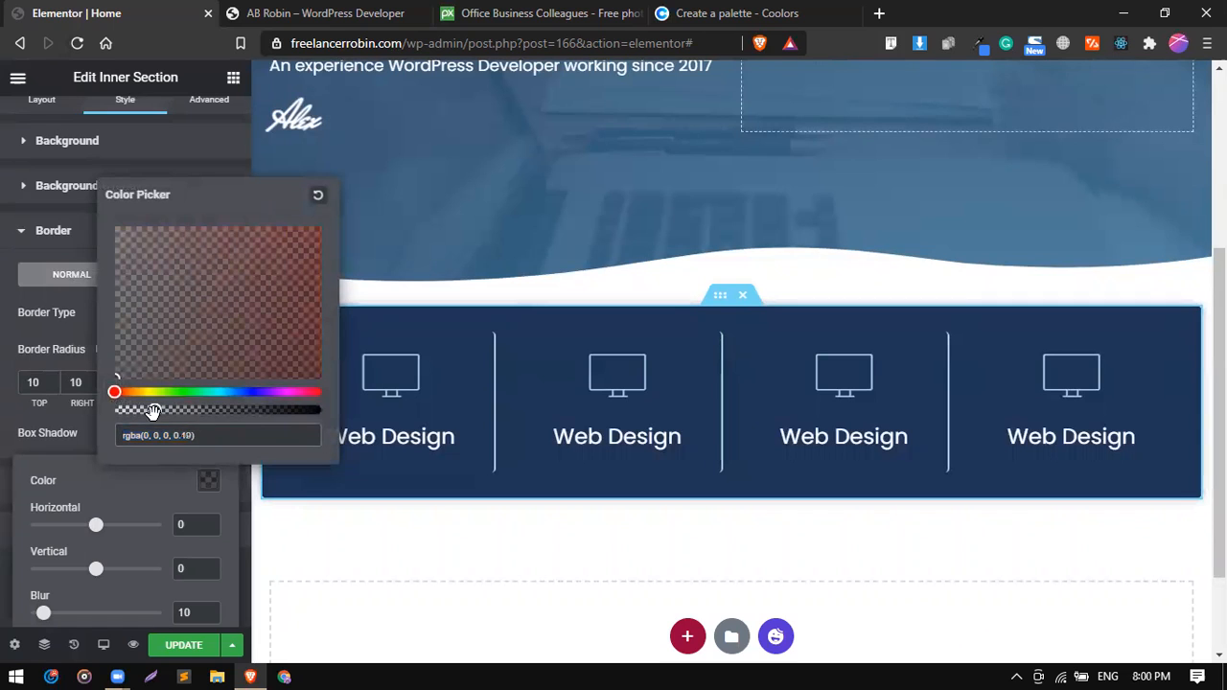
pyautogui.click(77, 423)
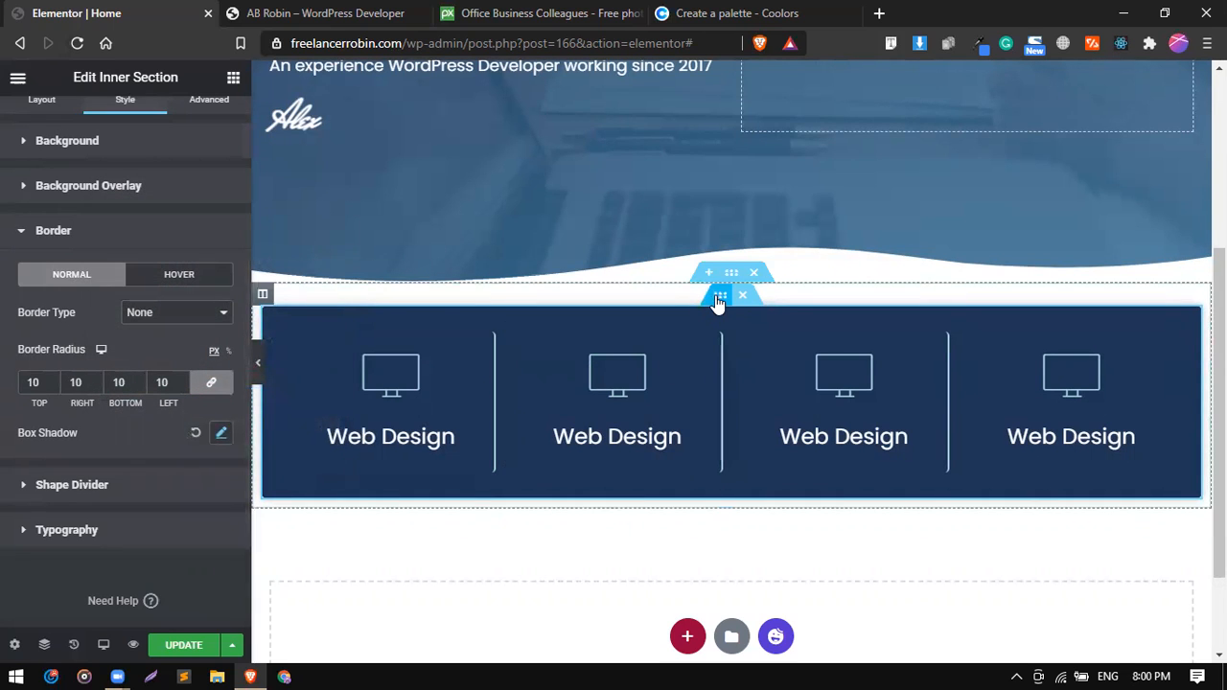
# Unlink the services inner section's margins and try a negative top margin in pixels to pull the box up toward the hero.
pyautogui.moveTo(718, 301)
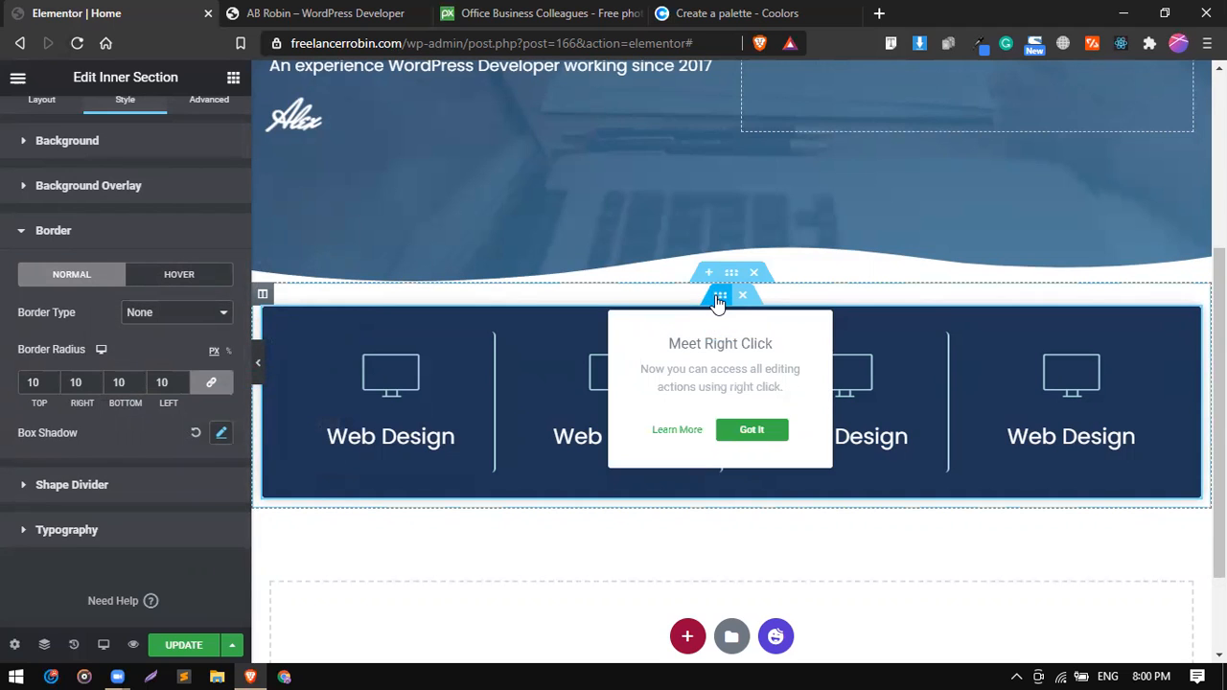
pyautogui.scroll(1, 235, 196)
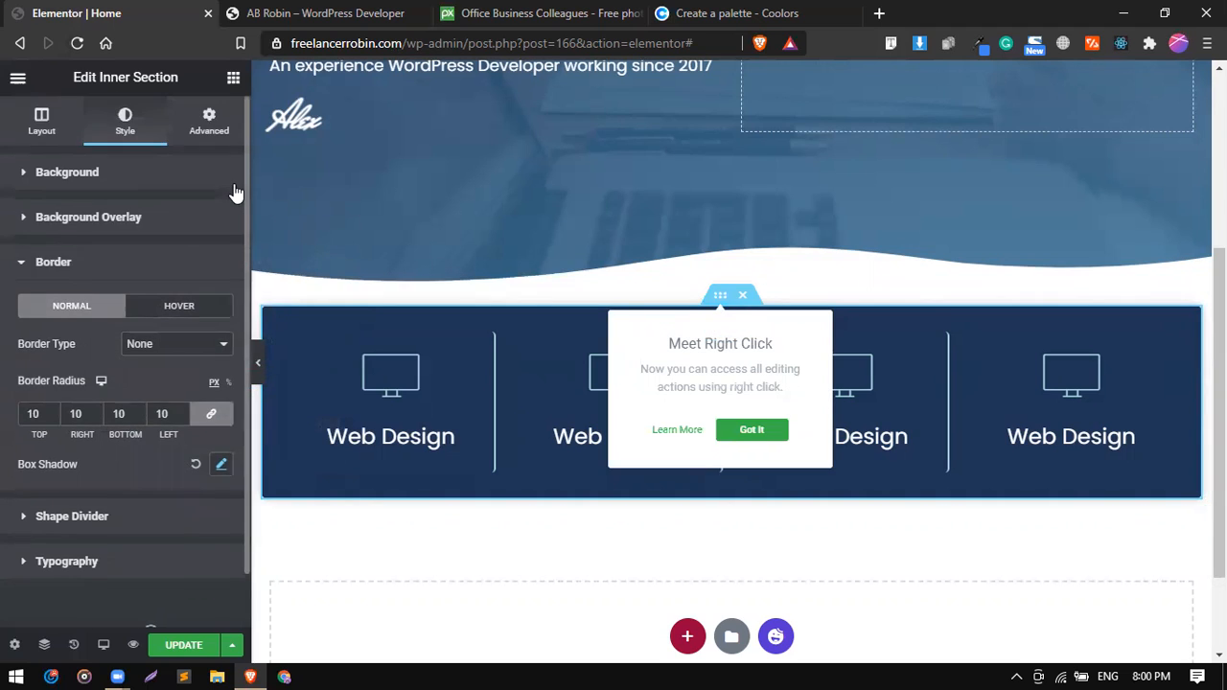
pyautogui.click(211, 137)
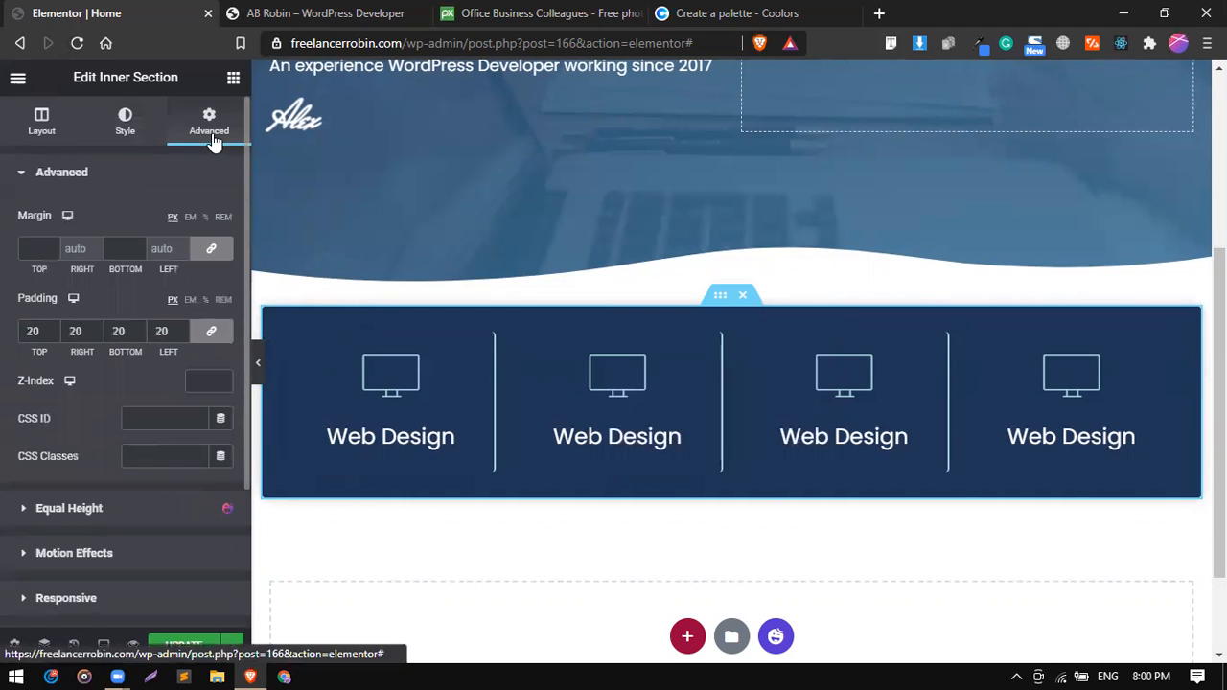
pyautogui.click(212, 252)
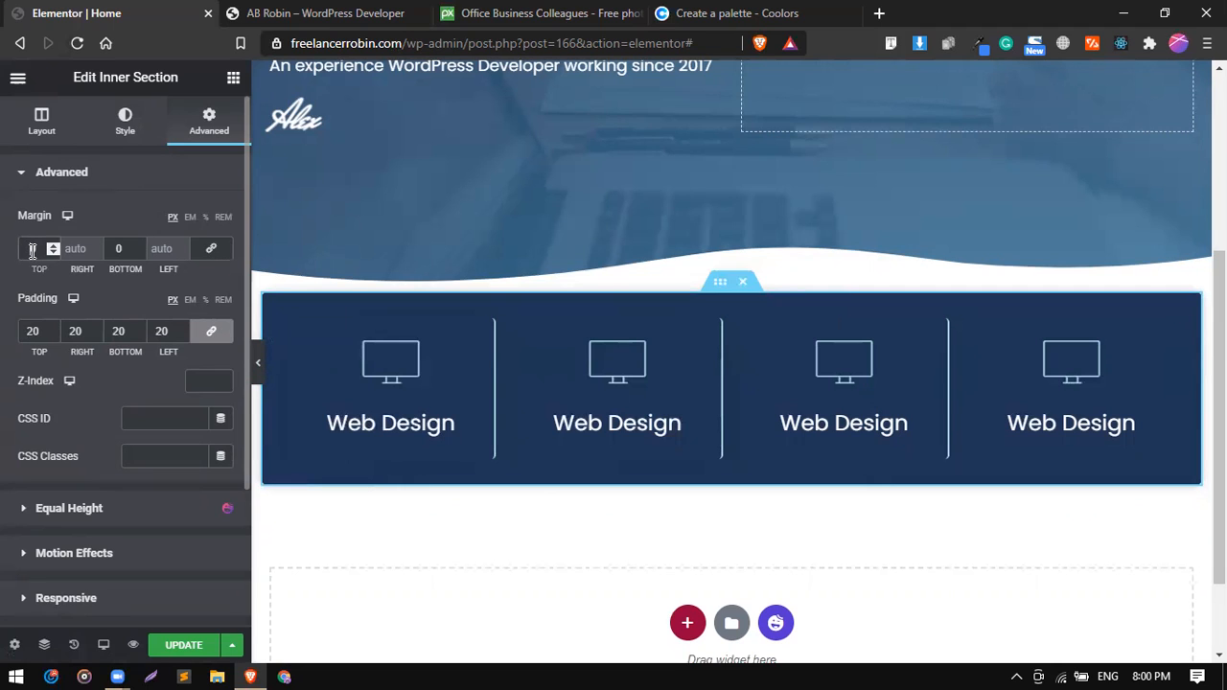
pyautogui.press('Down')
pyautogui.press('Down')
pyautogui.press('Down')
pyautogui.press('Down')
pyautogui.press('Down')
pyautogui.press('Down')
pyautogui.press('Down')
pyautogui.press('Down')
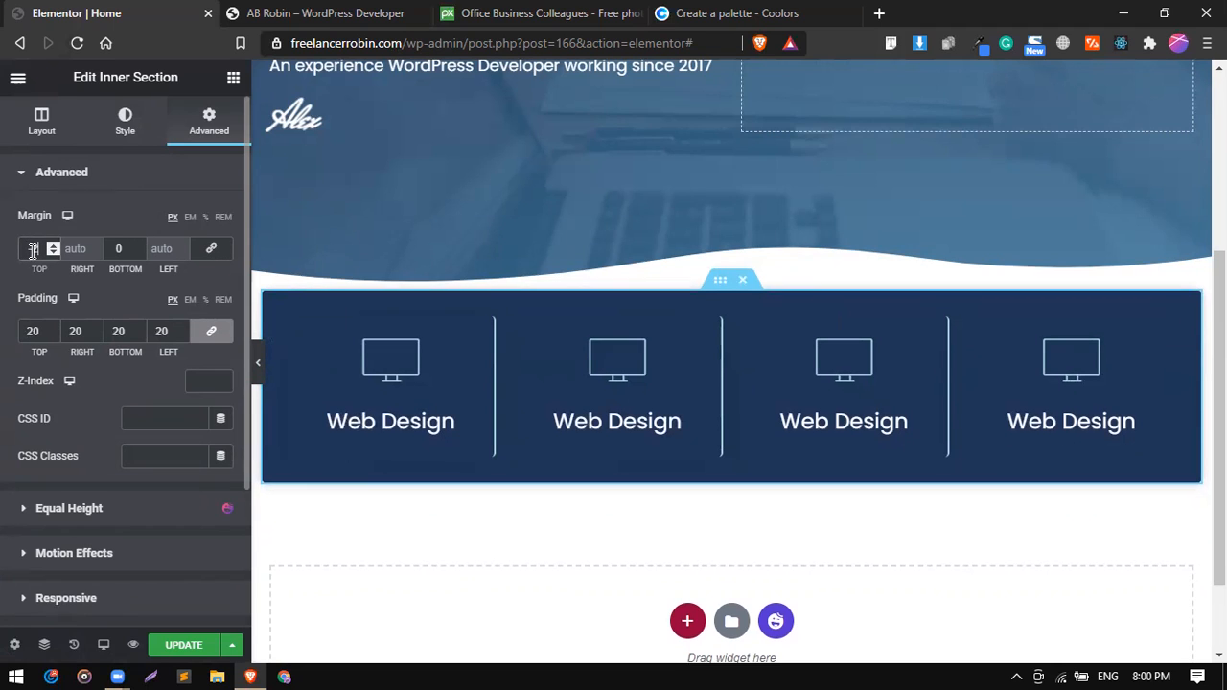
pyautogui.press('Down')
pyautogui.press('Down')
pyautogui.press('Down')
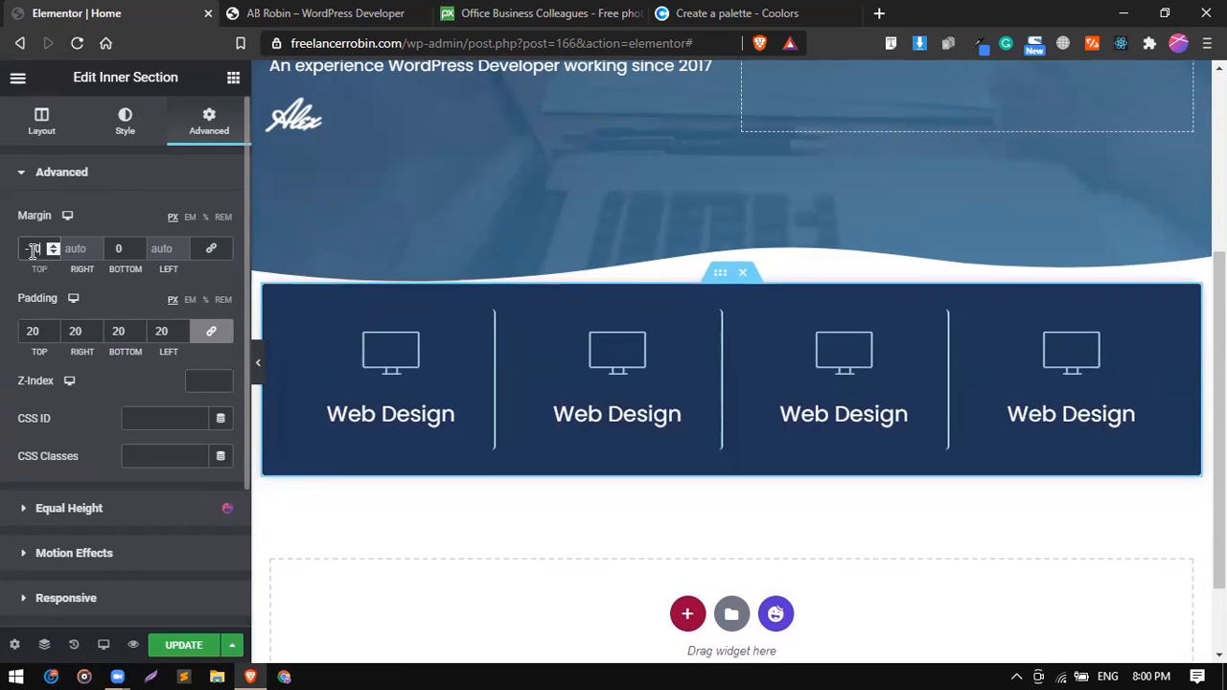
pyautogui.press('Up')
pyautogui.press('Up')
pyautogui.press('Up')
pyautogui.press('Up')
pyautogui.press('Up')
pyautogui.press('Up')
pyautogui.press('Up')
pyautogui.press('Up')
pyautogui.press('Up')
pyautogui.press('Up')
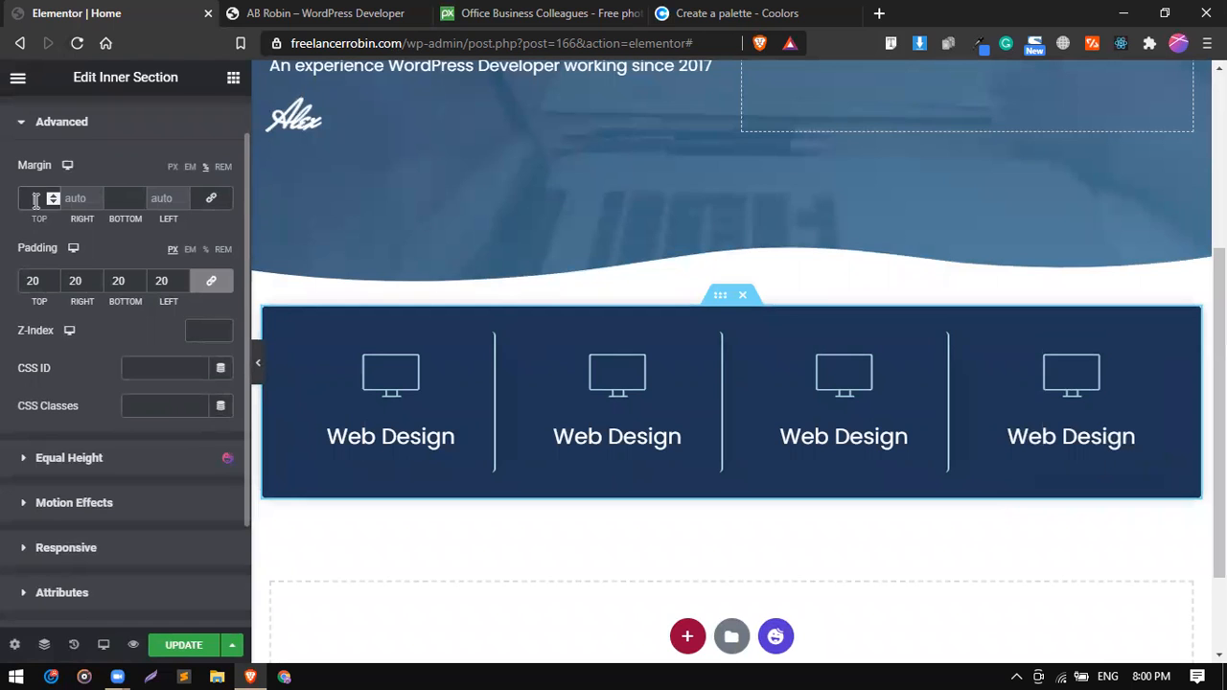
# Set the services inner section's top margin to -10% and preview the overlap with the hero at full width.
pyautogui.press('Down')
pyautogui.press('Down')
pyautogui.press('Down')
pyautogui.press('Down')
pyautogui.press('Down')
pyautogui.press('Down')
pyautogui.press('Down')
pyautogui.press('Down')
pyautogui.press('Down')
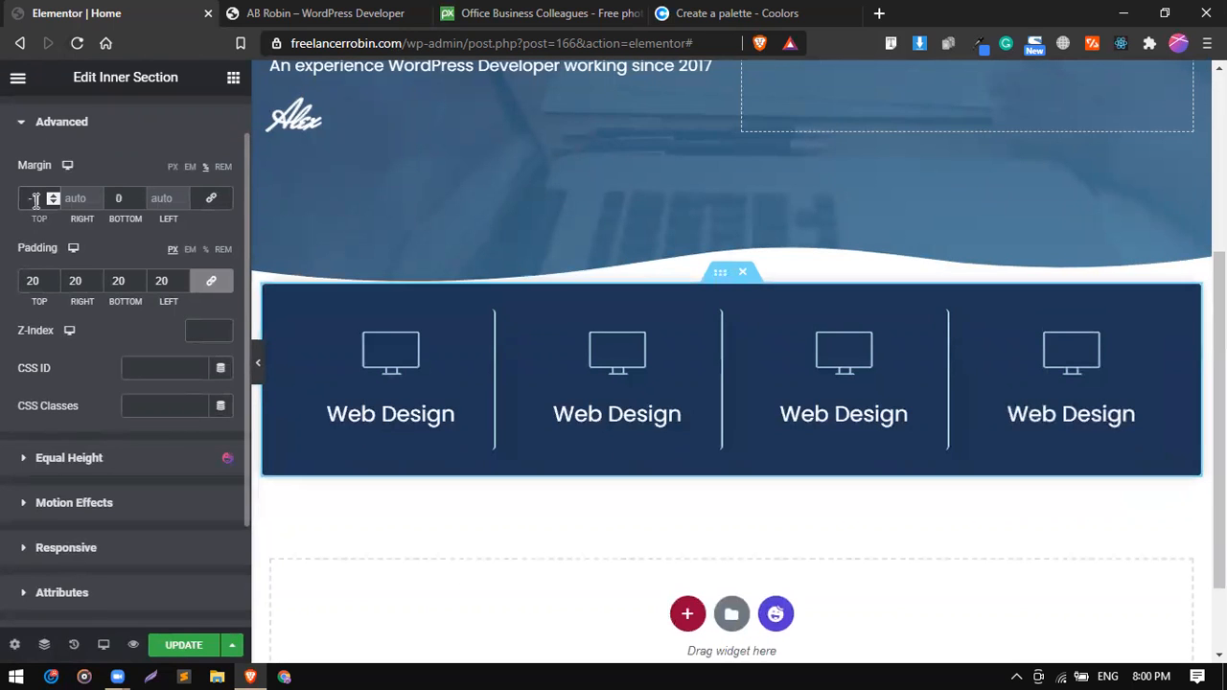
pyautogui.press('Down')
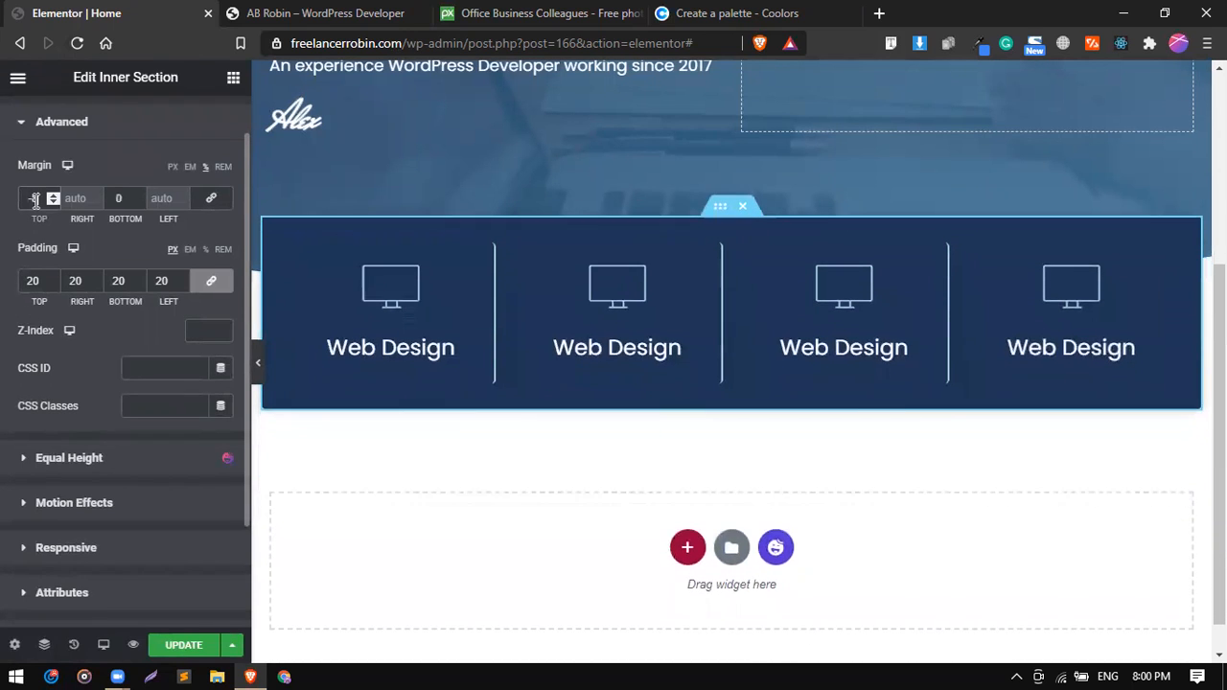
pyautogui.press('Down')
pyautogui.press('Down')
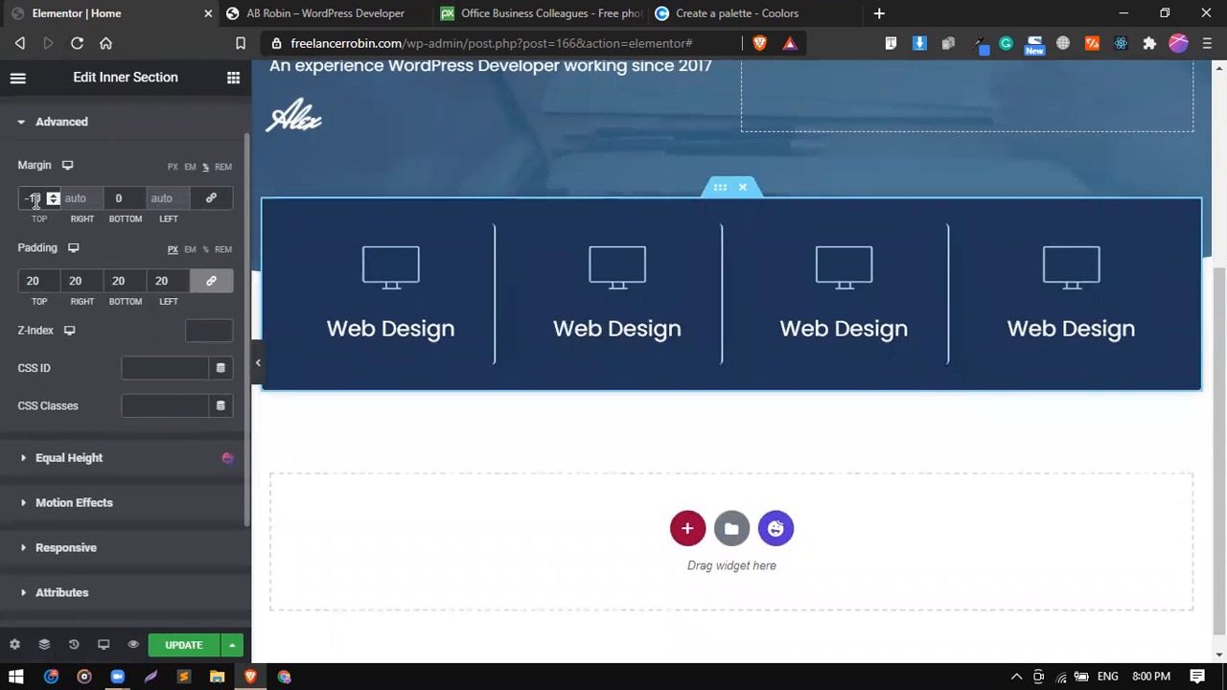
pyautogui.click(258, 362)
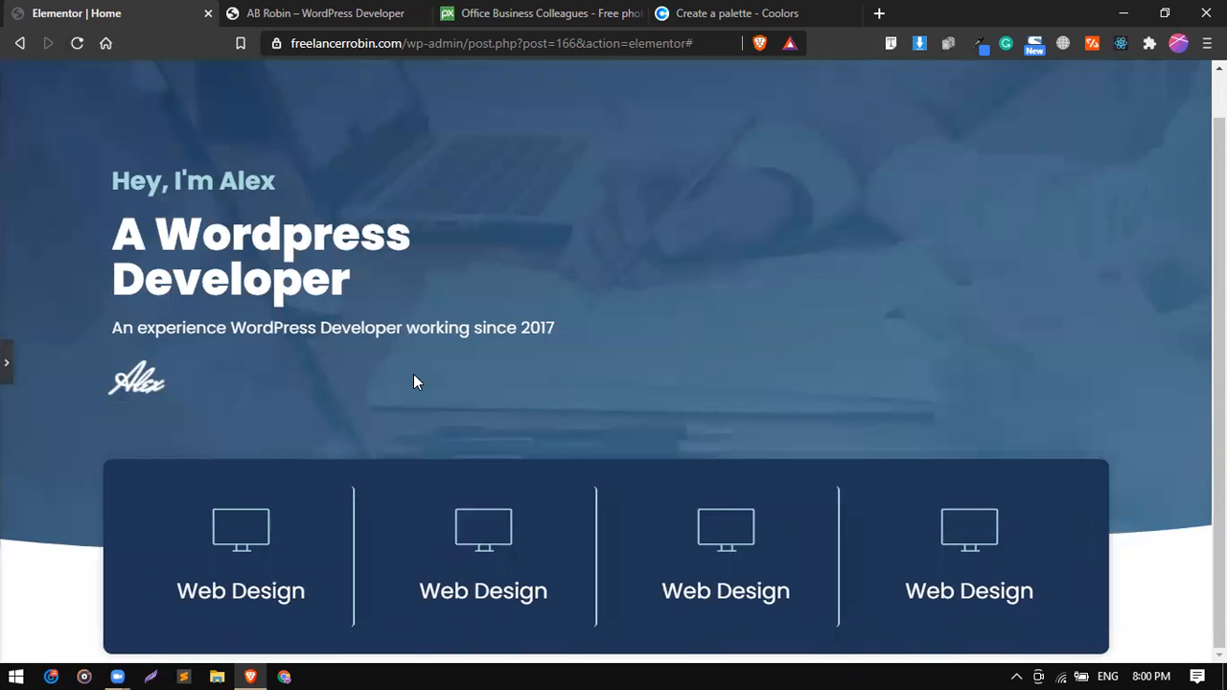
pyautogui.scroll(-3, 4, 370)
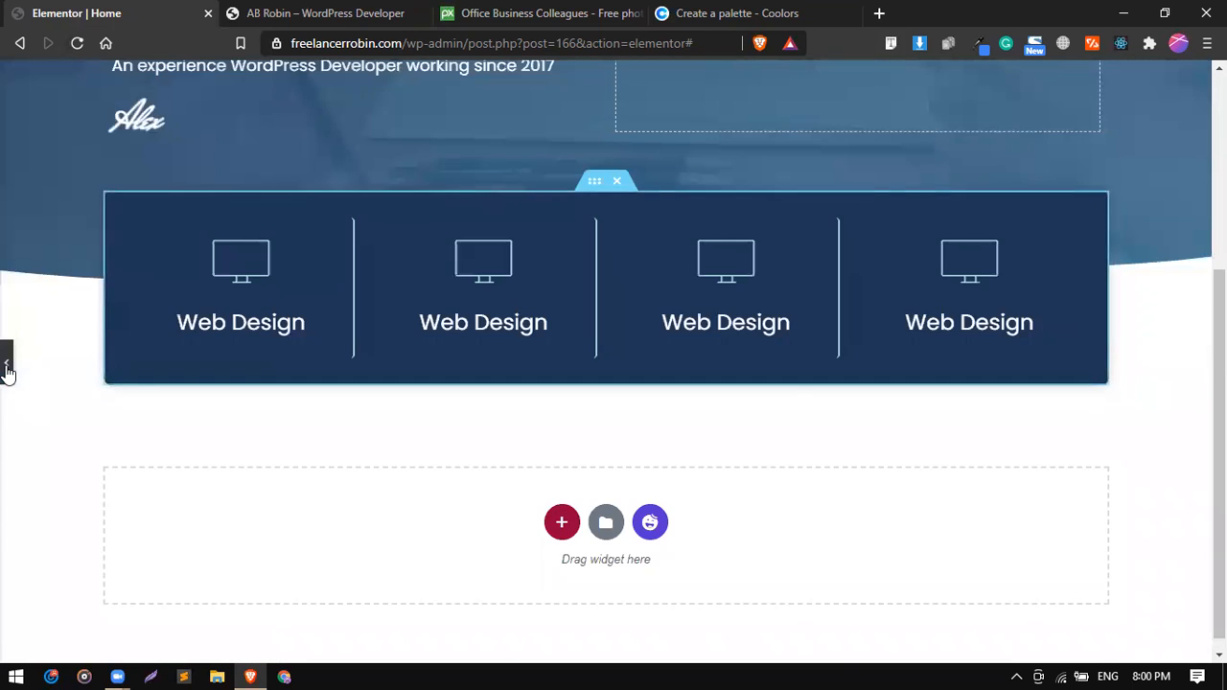
pyautogui.click(5, 366)
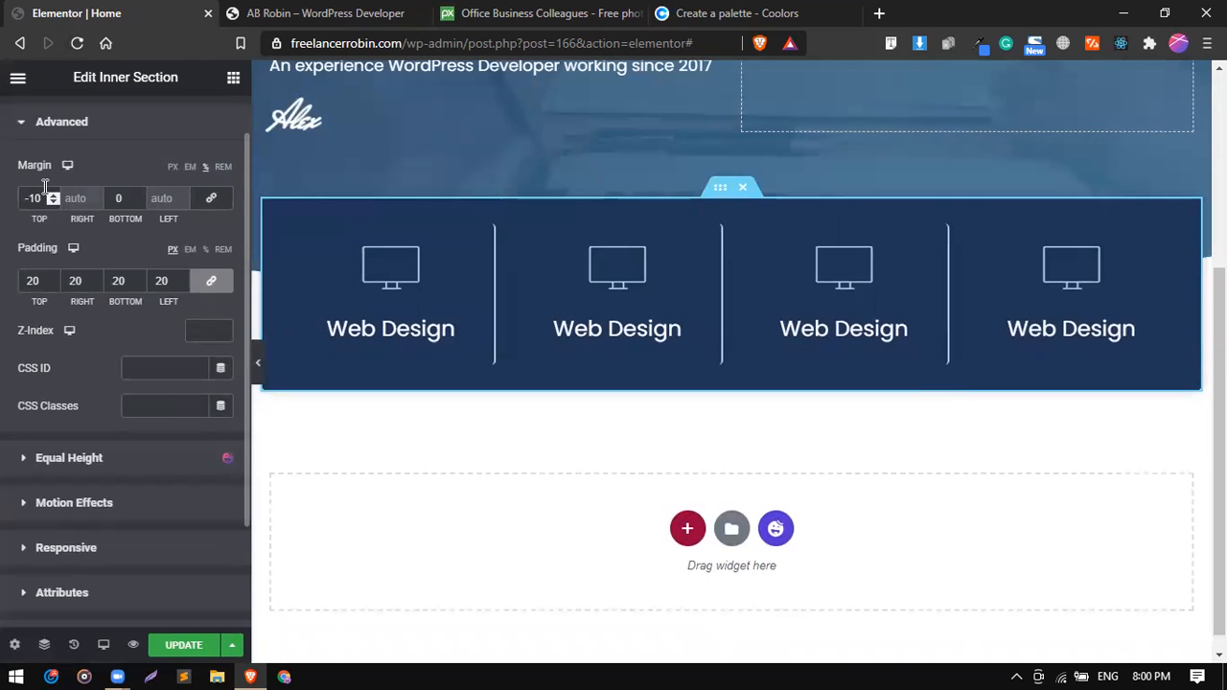
# Reduce the services inner section's overlap by setting its top margin to -8% and preview it at full width.
pyautogui.press('Up')
pyautogui.press('Up')
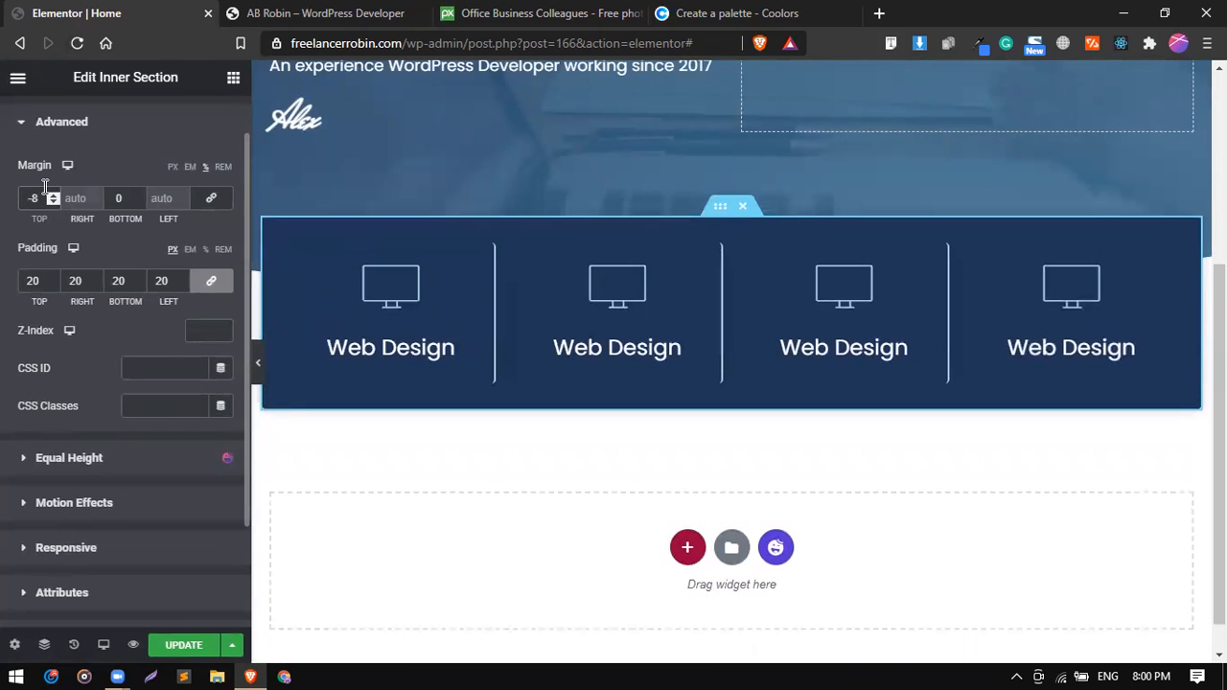
pyautogui.click(259, 369)
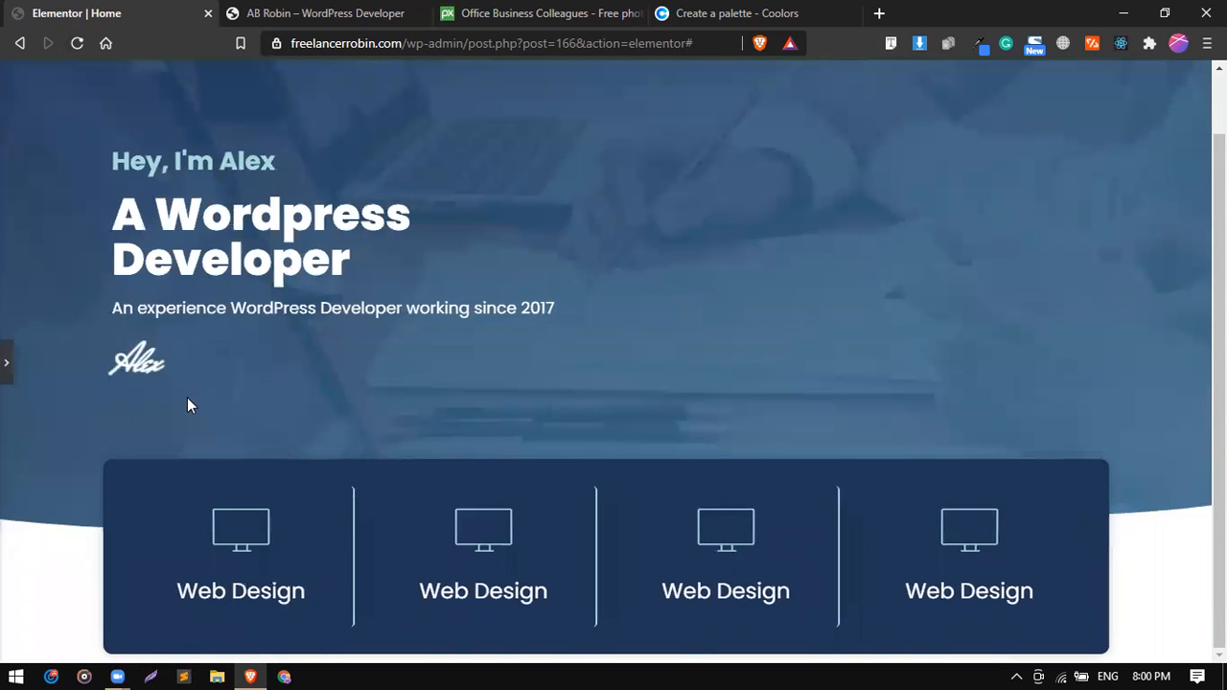
pyautogui.click(9, 369)
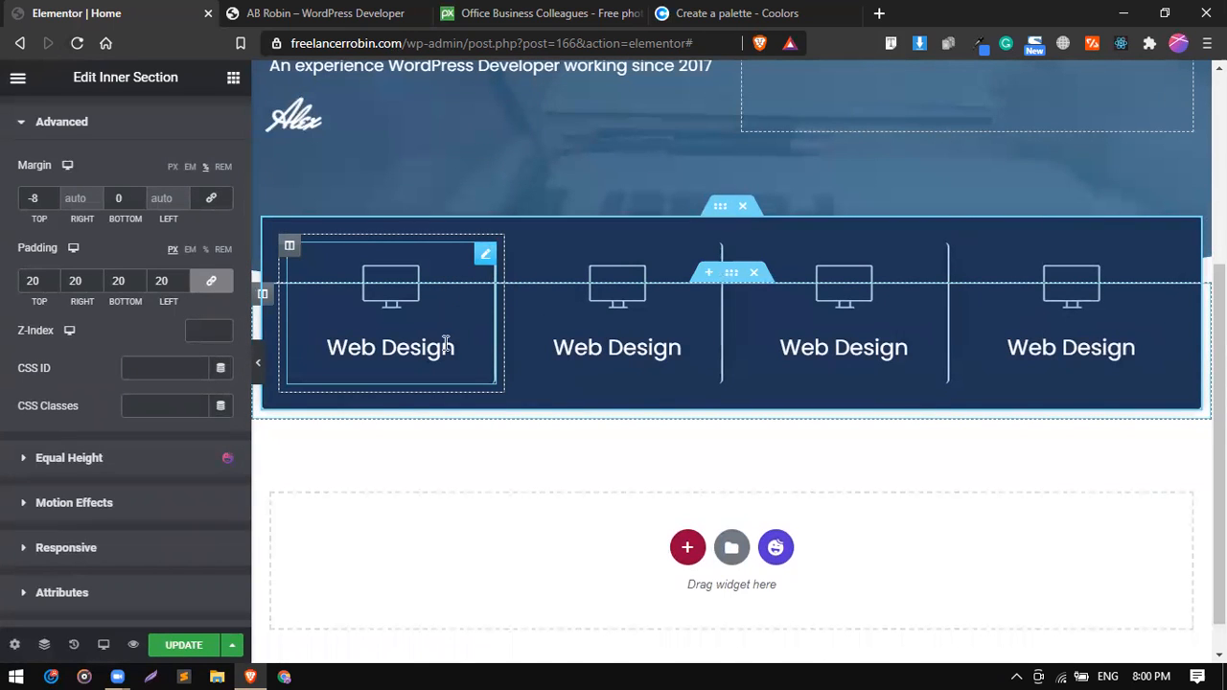
# Square off the divider line of the first Web Design icon box by setting its border radius to 0 px on all sides.
pyautogui.click(485, 257)
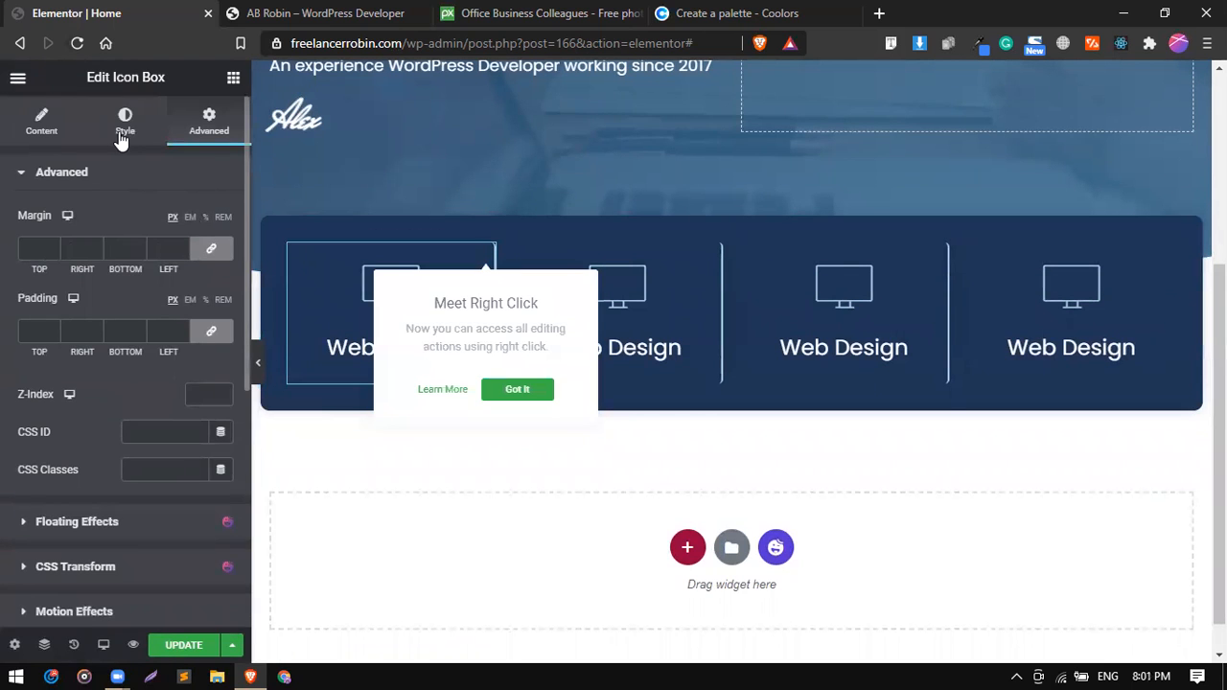
pyautogui.click(132, 171)
pyautogui.click(132, 170)
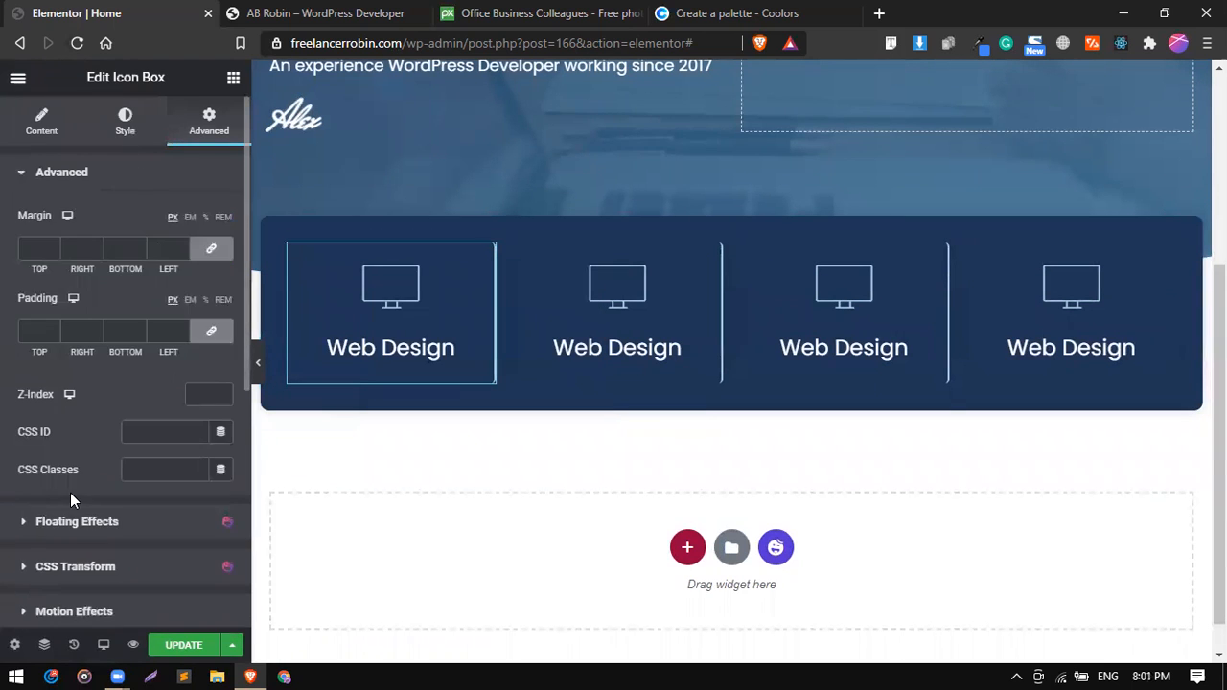
pyautogui.scroll(-3, 70, 493)
pyautogui.scroll(-3, 70, 500)
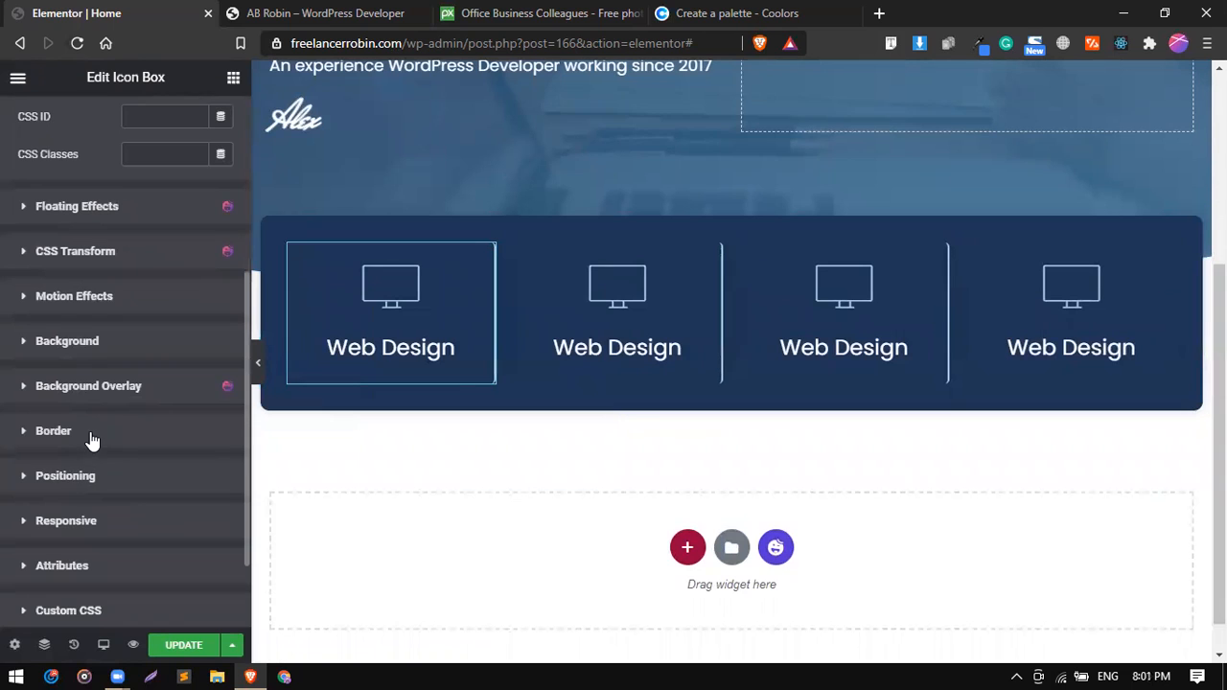
pyautogui.click(91, 432)
pyautogui.scroll(-2, 53, 498)
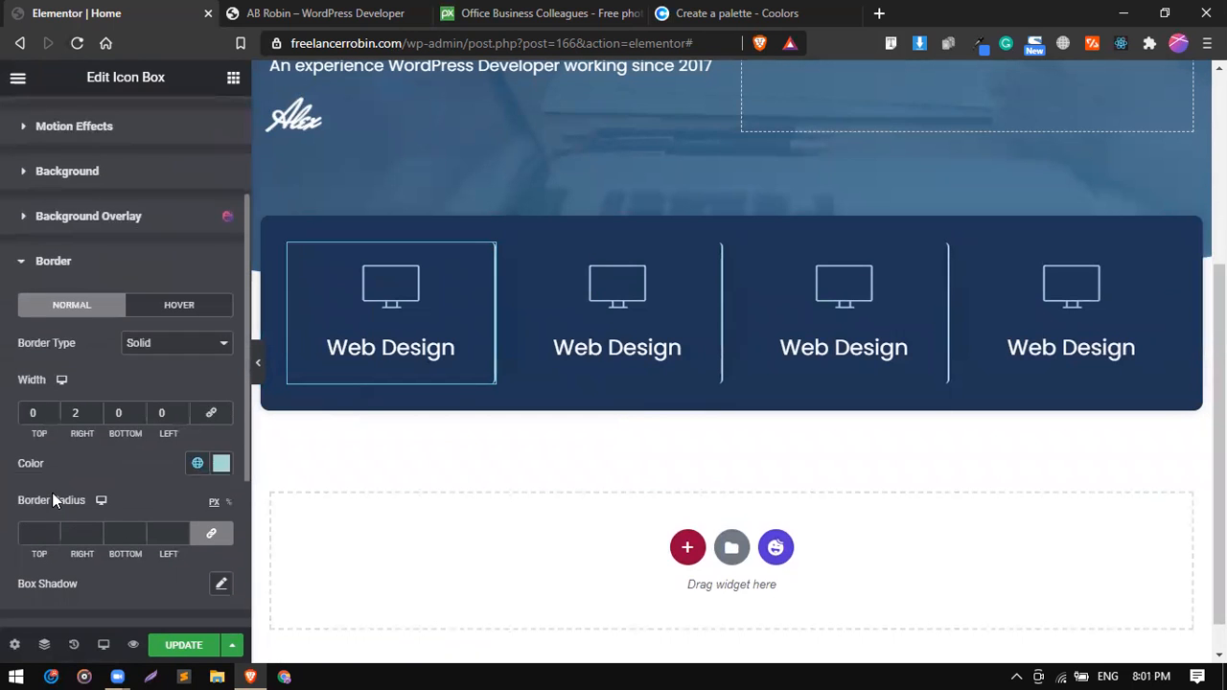
pyautogui.click(36, 533)
pyautogui.write('0')
# Make the first icon box's box shadow fully transparent with color rgba(0, 0, 0, 0) and preview the row at full width.
pyautogui.click(221, 585)
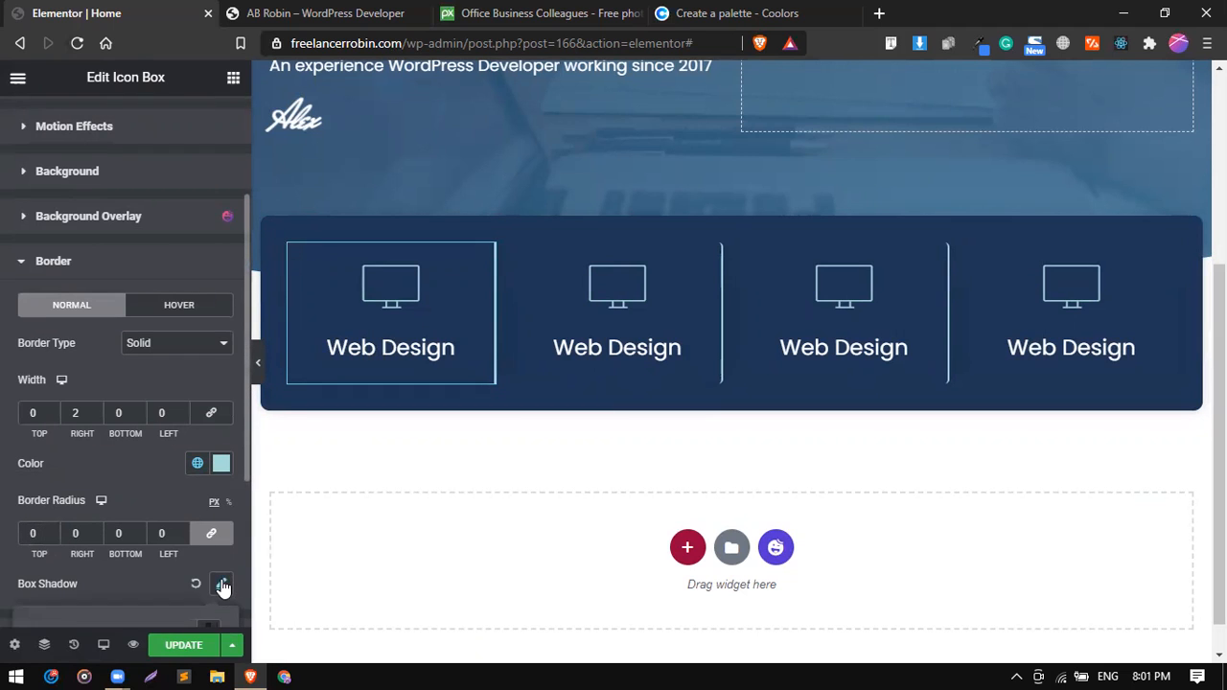
pyautogui.scroll(-2, 221, 583)
pyautogui.click(195, 456)
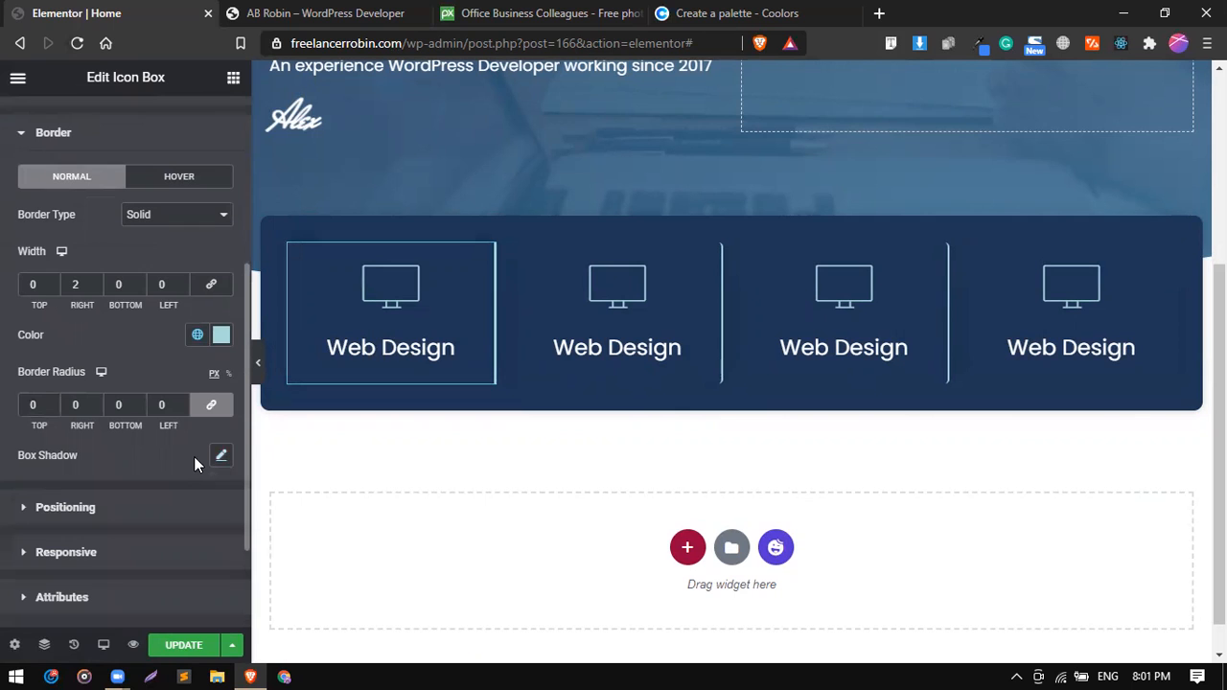
pyautogui.click(216, 457)
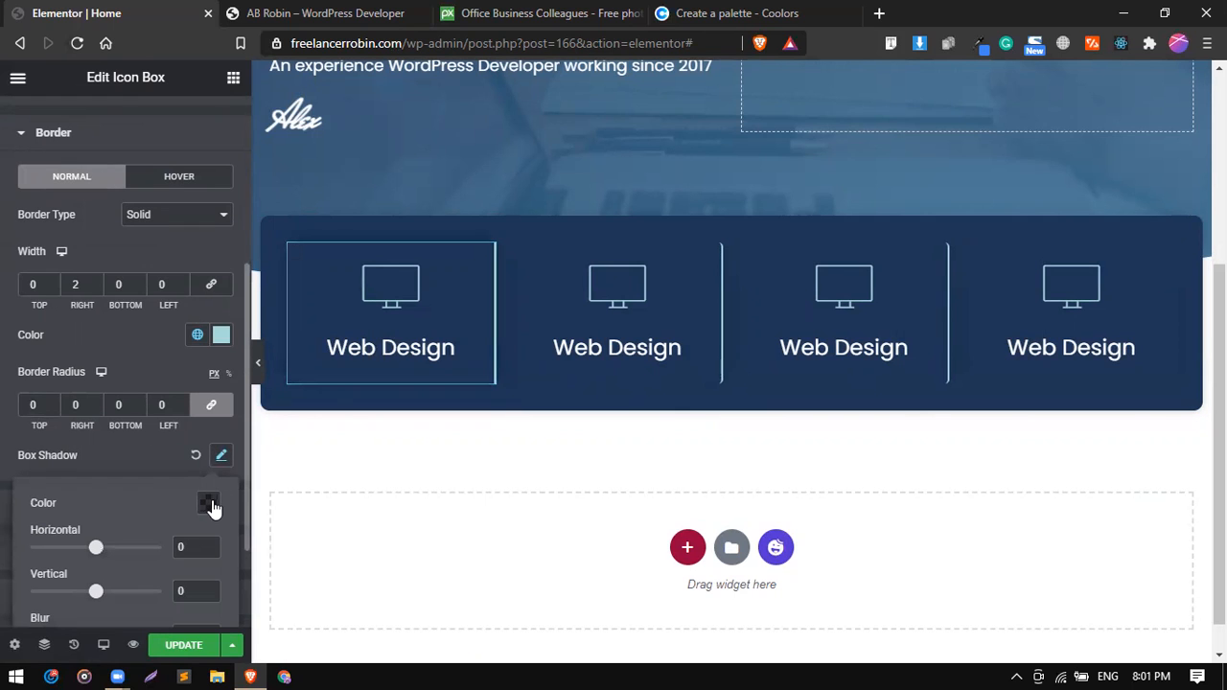
pyautogui.click(209, 505)
pyautogui.moveTo(216, 433); pyautogui.dragTo(82, 423)
pyautogui.click(81, 439)
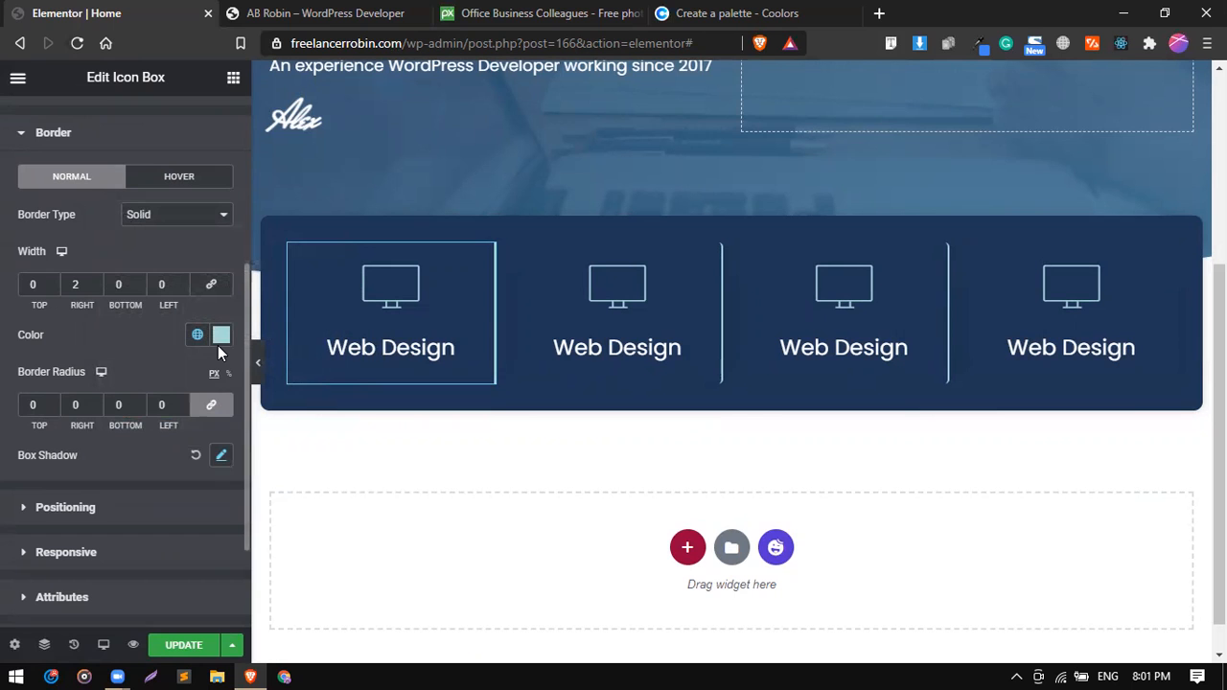
pyautogui.click(221, 455)
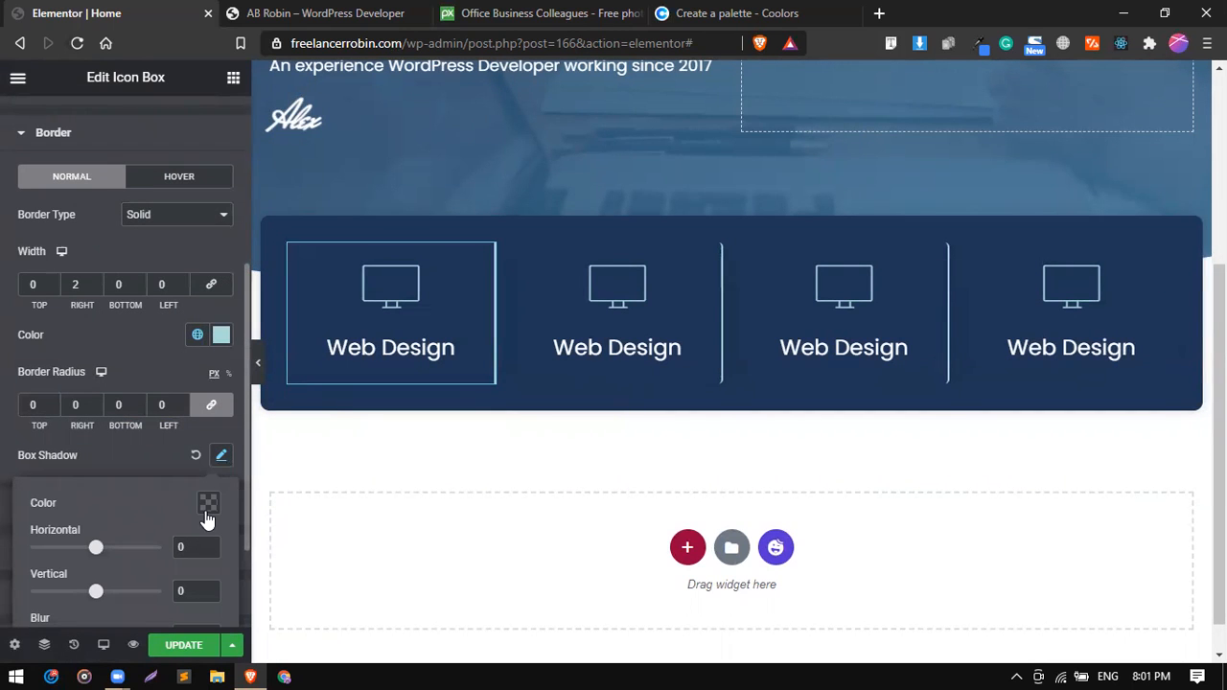
pyautogui.click(205, 511)
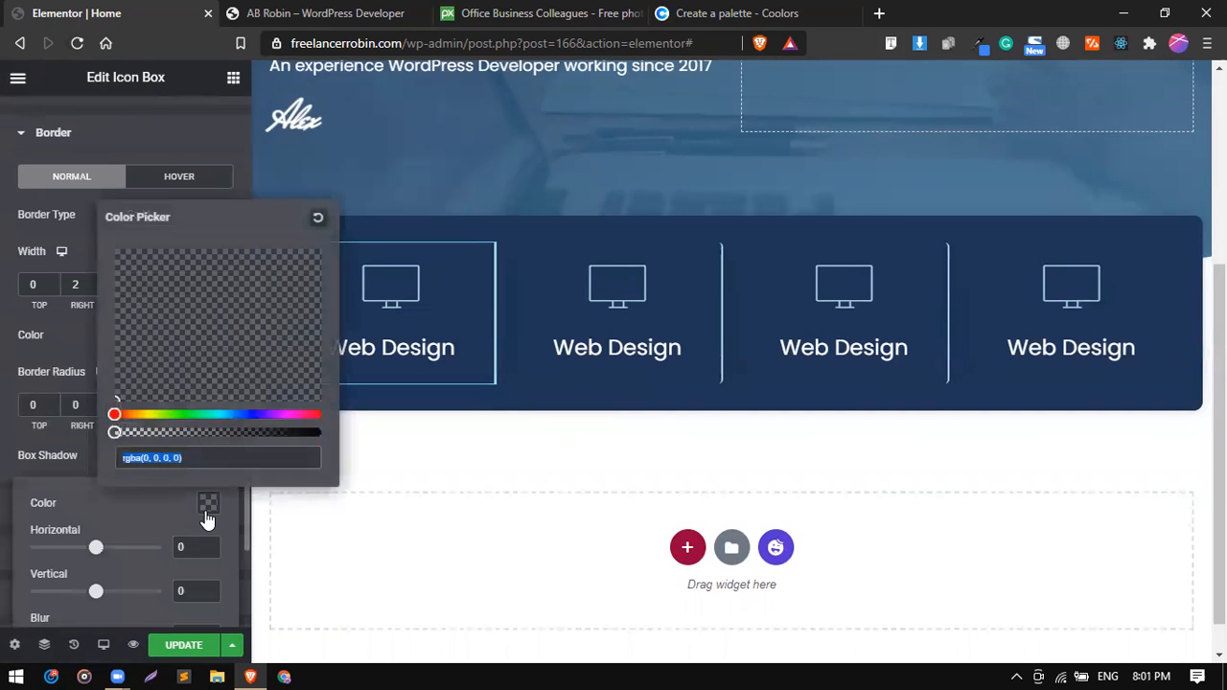
pyautogui.click(83, 440)
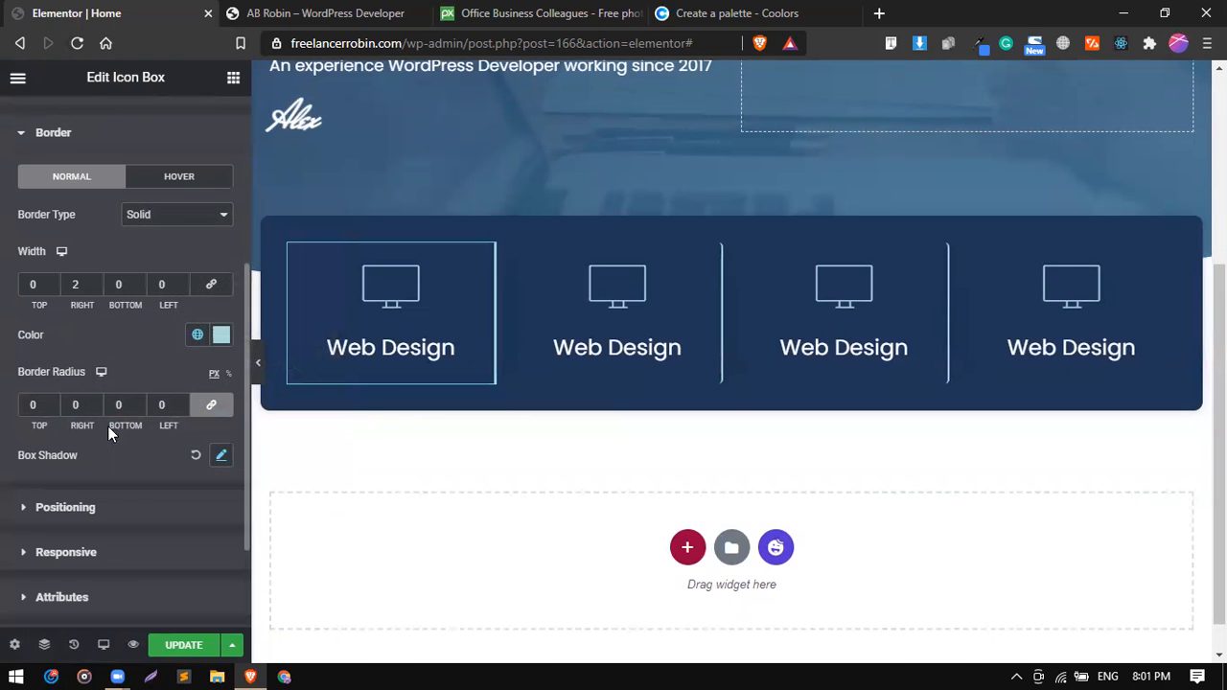
pyautogui.click(259, 367)
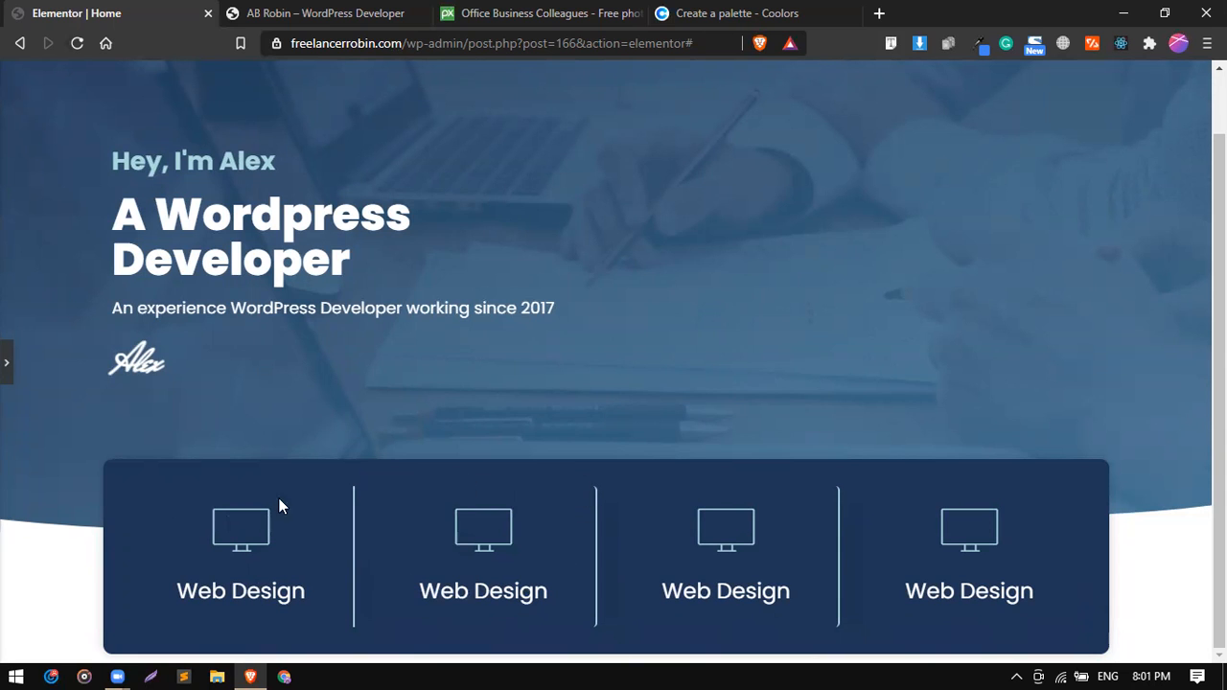
pyautogui.click(8, 362)
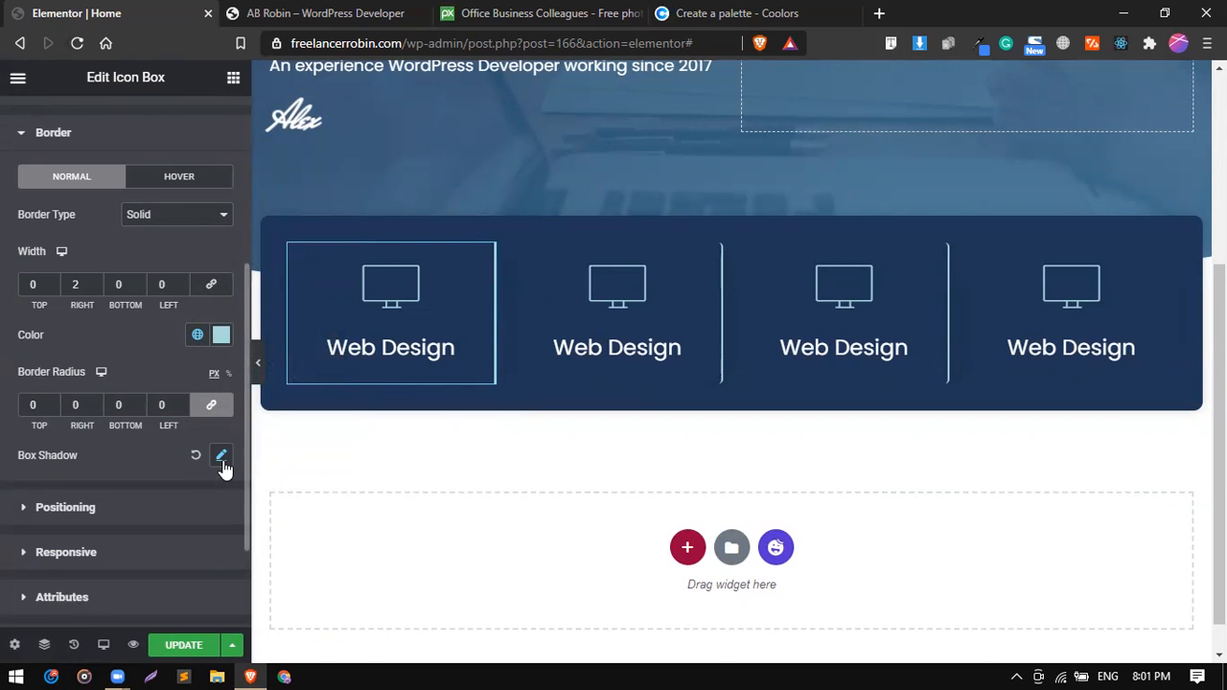
# Copy the first icon box and paste its style onto the second, third and fourth icon boxes.
pyautogui.click(222, 459)
pyautogui.rightClick(437, 308)
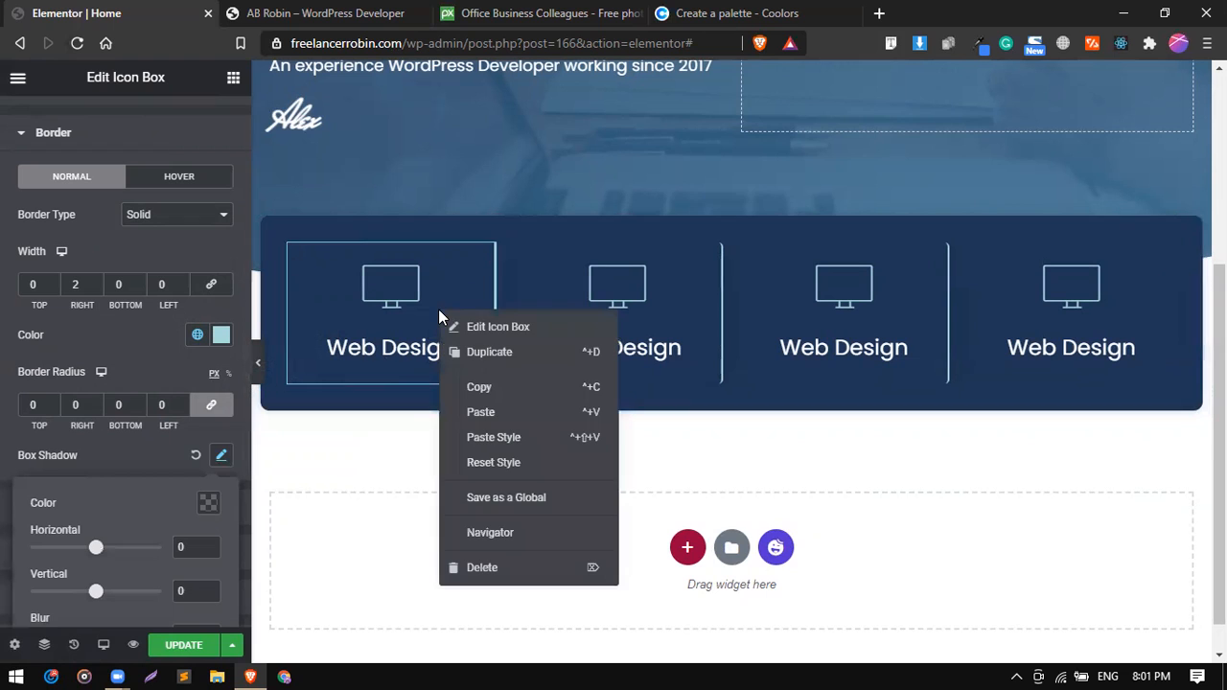
pyautogui.rightClick(451, 257)
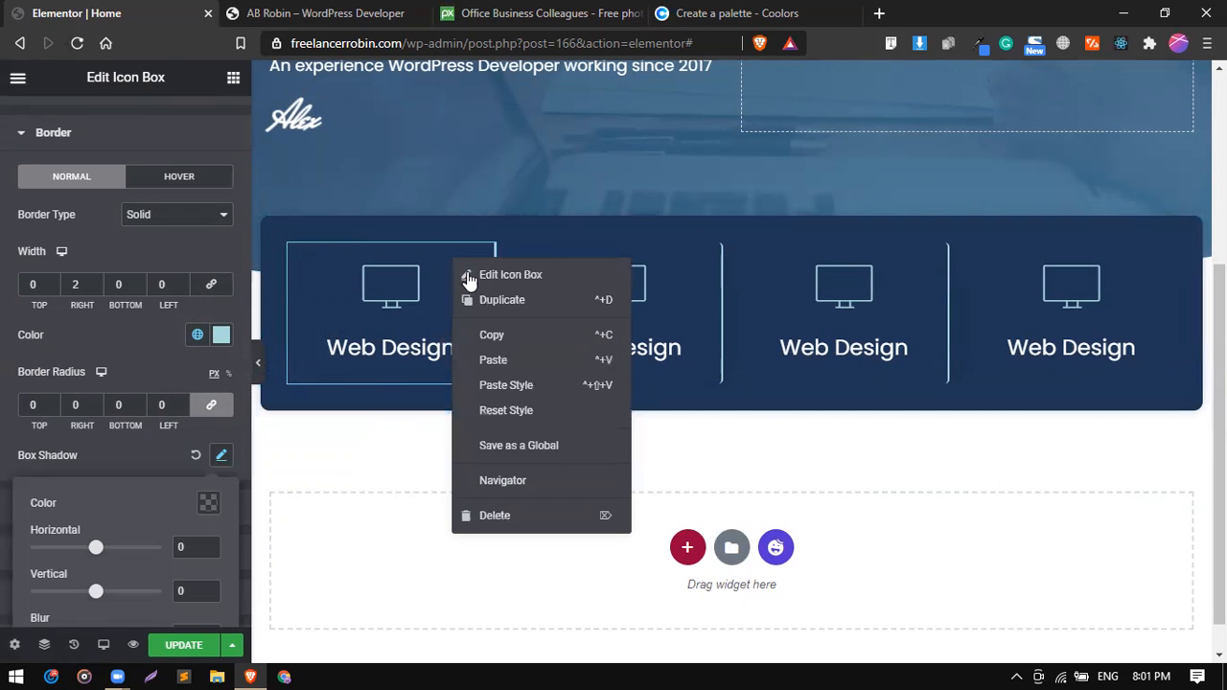
pyautogui.click(498, 335)
pyautogui.rightClick(618, 247)
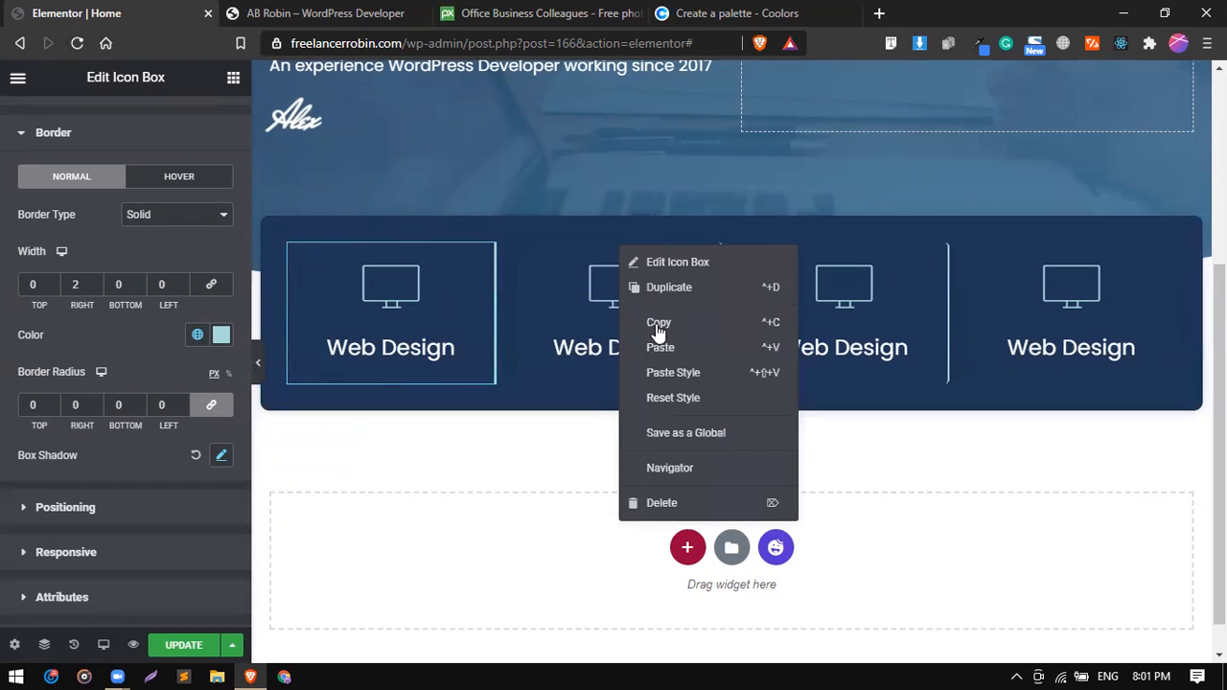
pyautogui.click(688, 374)
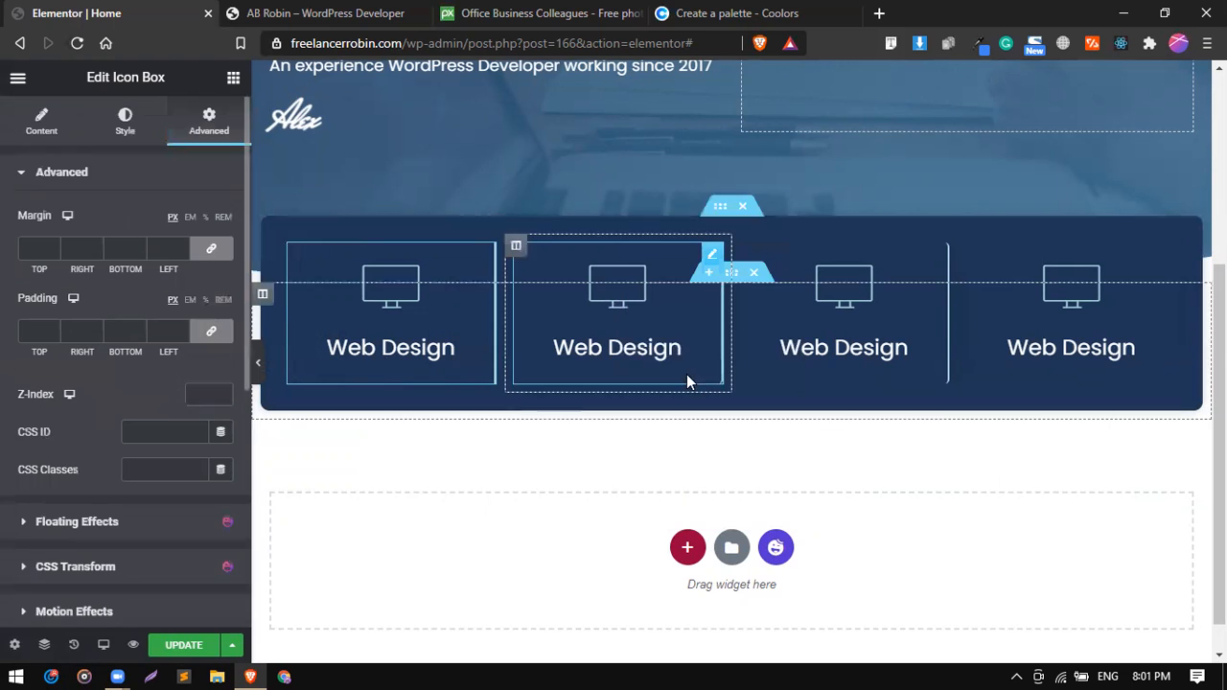
pyautogui.rightClick(871, 252)
pyautogui.click(944, 379)
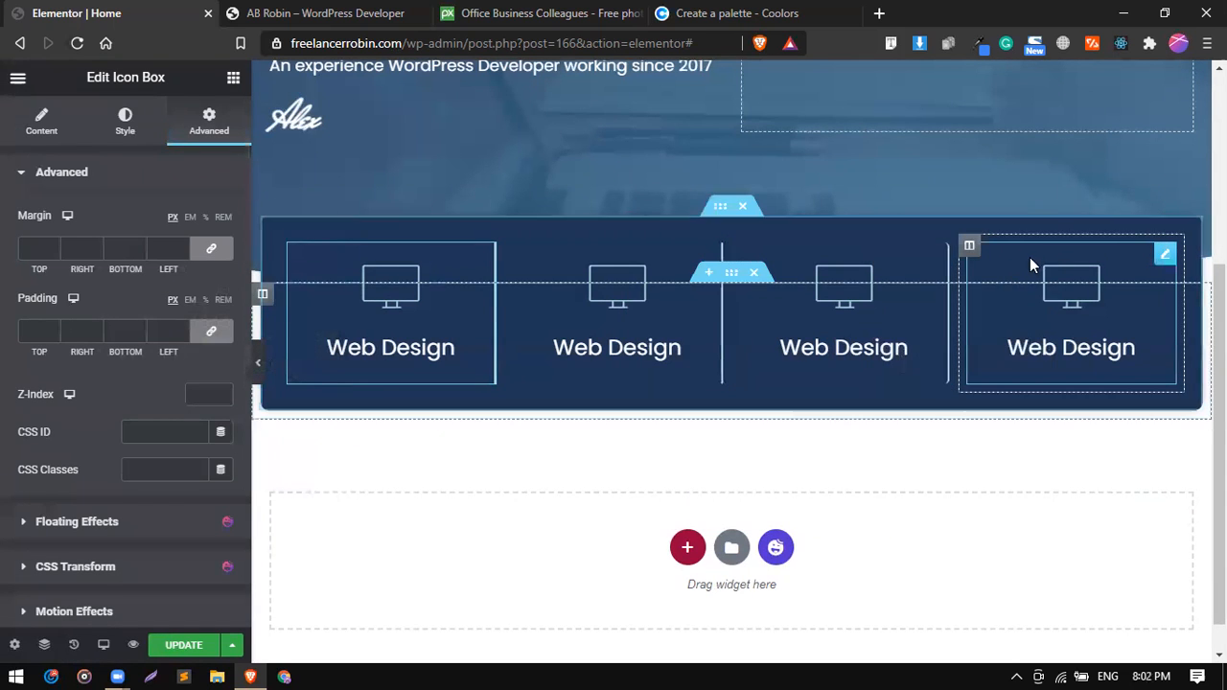
pyautogui.rightClick(1036, 255)
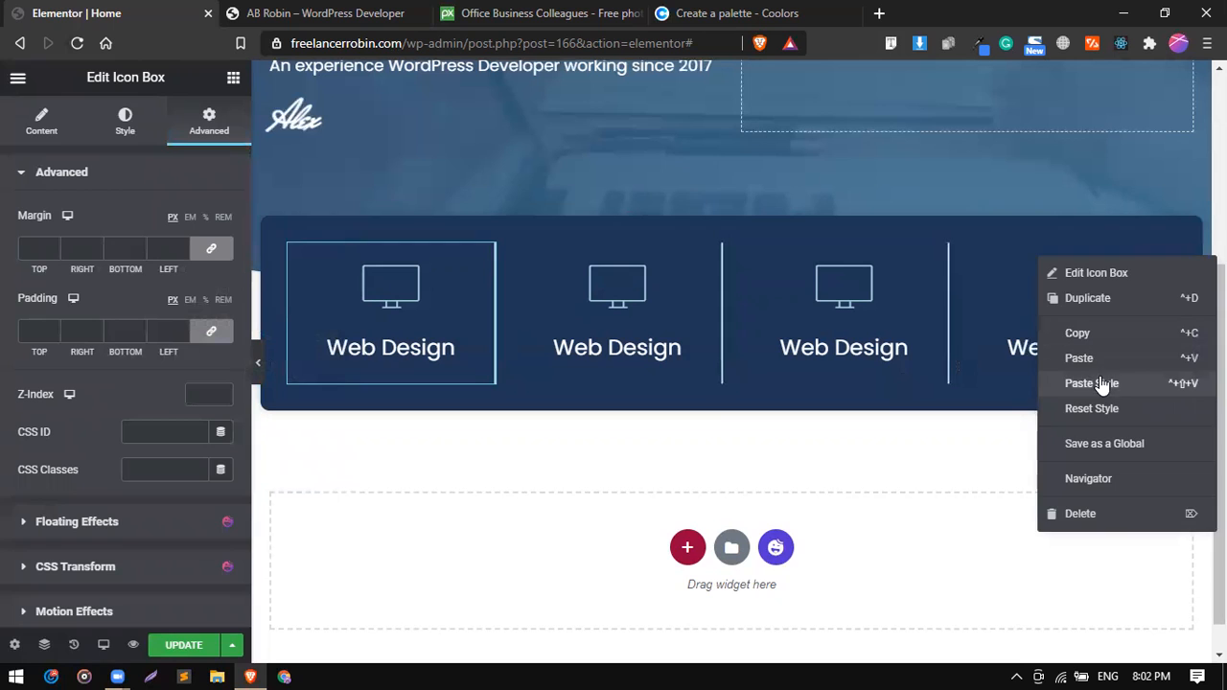
pyautogui.click(1100, 383)
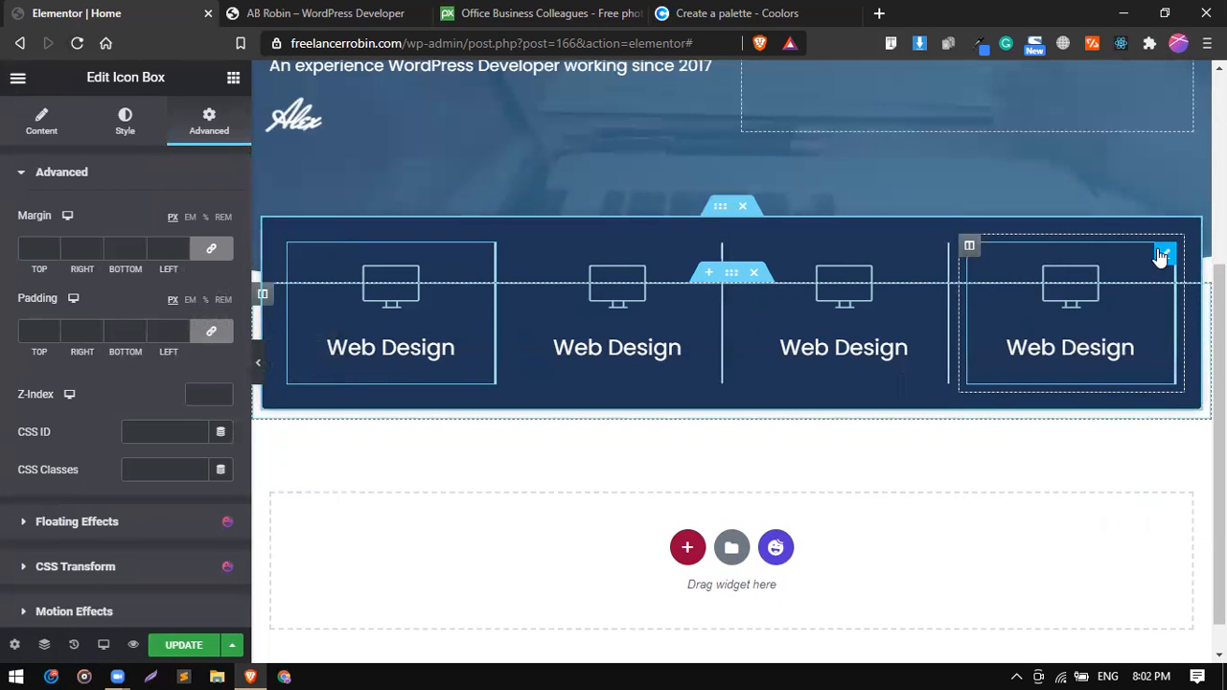
# Remove the divider line from the fourth icon box by setting its border type to None.
pyautogui.scroll(-3, 49, 430)
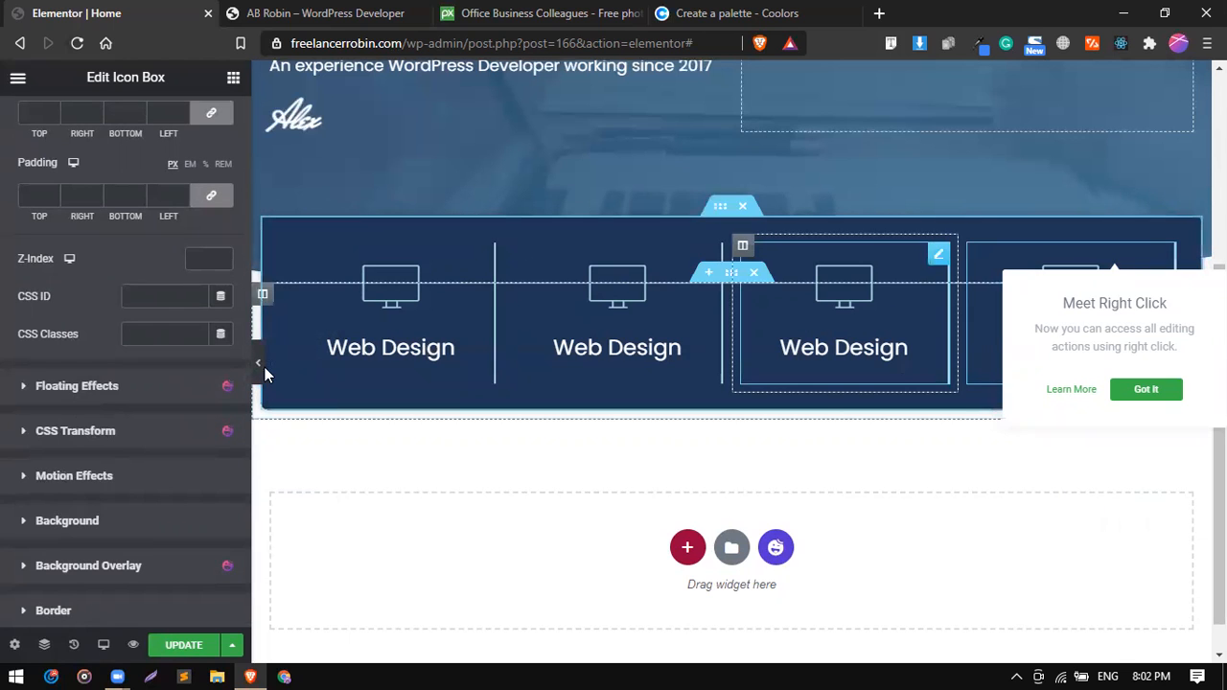
pyautogui.scroll(-2, 104, 431)
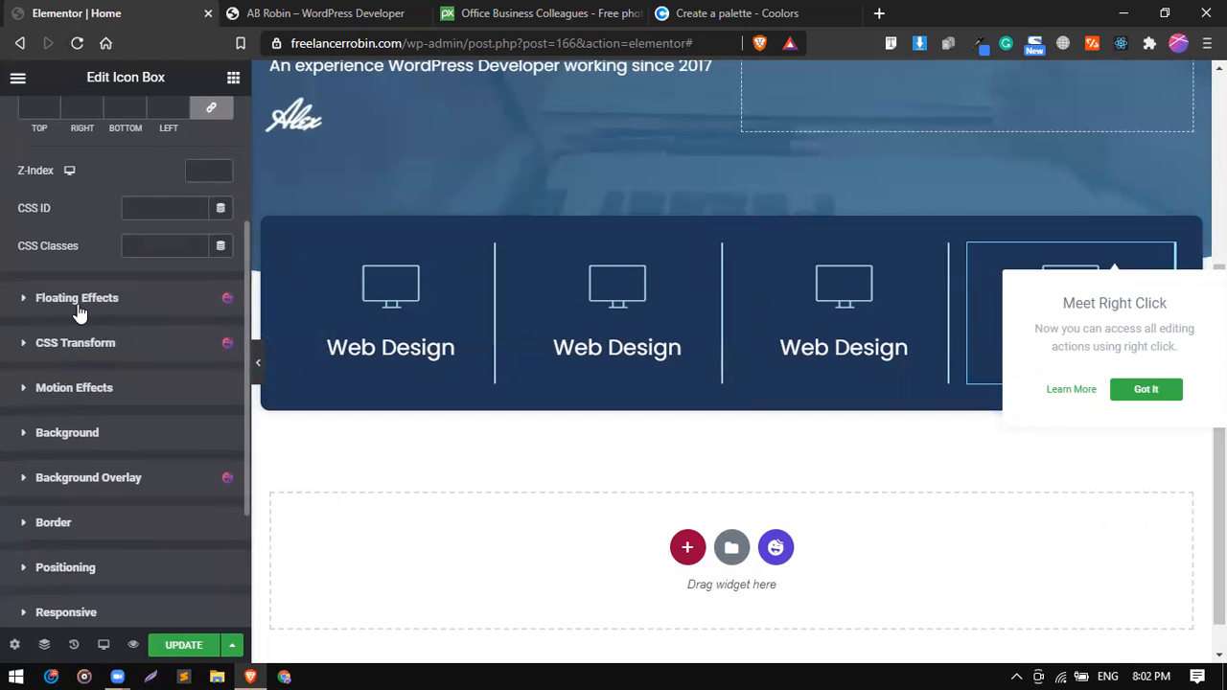
pyautogui.scroll(2, 78, 348)
pyautogui.scroll(1, 81, 347)
pyautogui.scroll(-3, 68, 468)
pyautogui.click(93, 484)
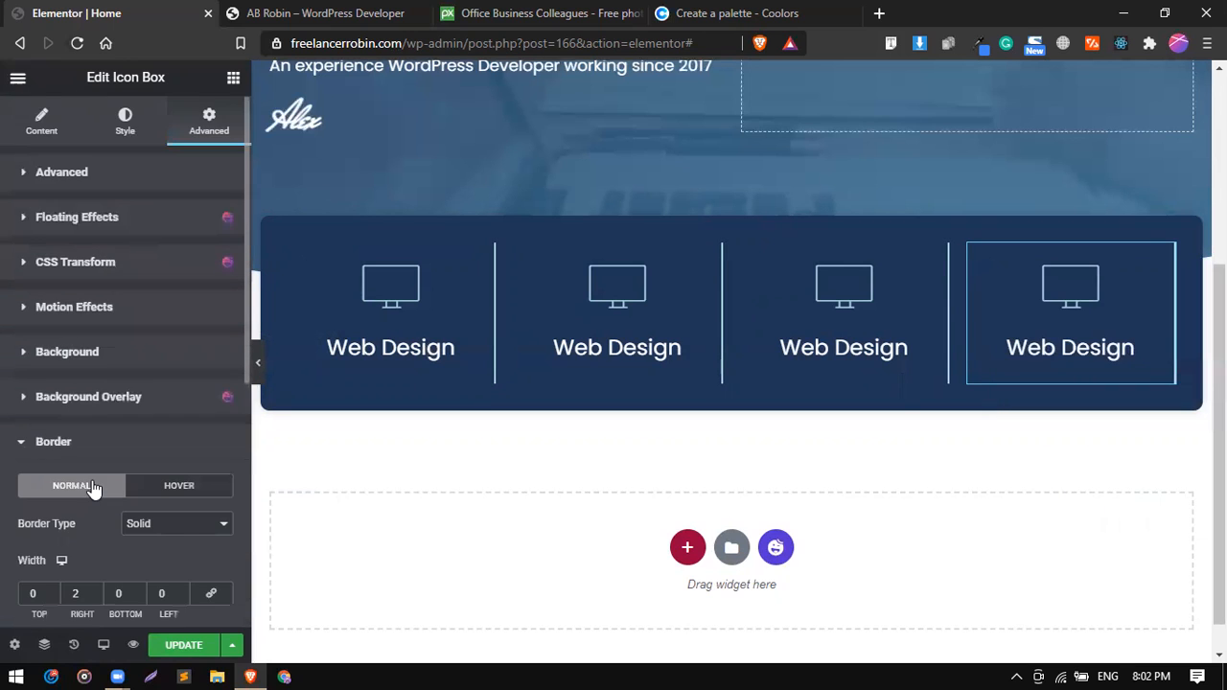
pyautogui.scroll(-1, 153, 432)
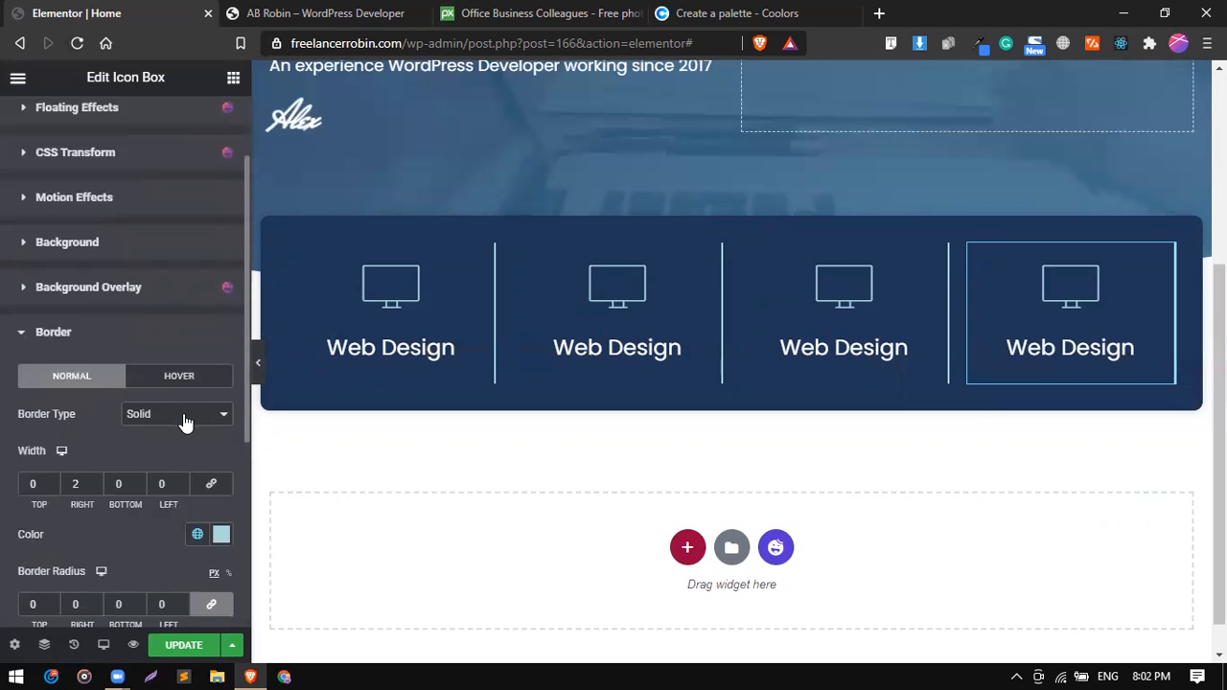
pyautogui.click(182, 417)
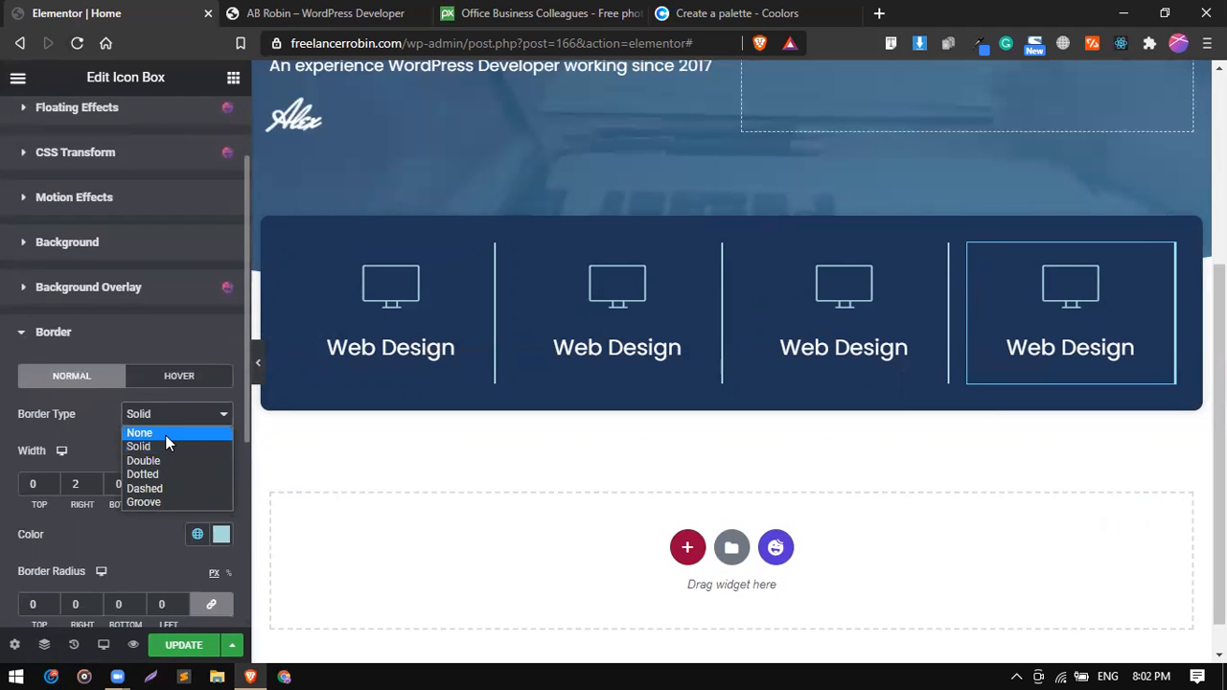
pyautogui.click(166, 433)
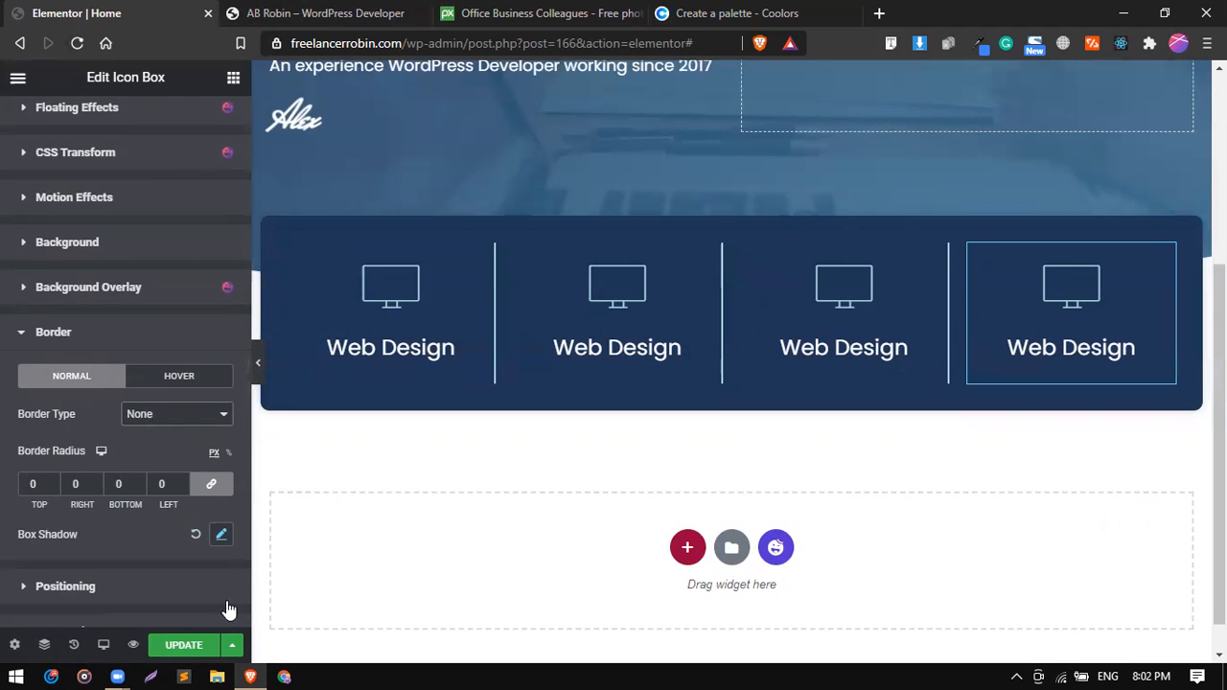
# Save the page changes and check the reference site for the section that follows the services box.
pyautogui.click(183, 644)
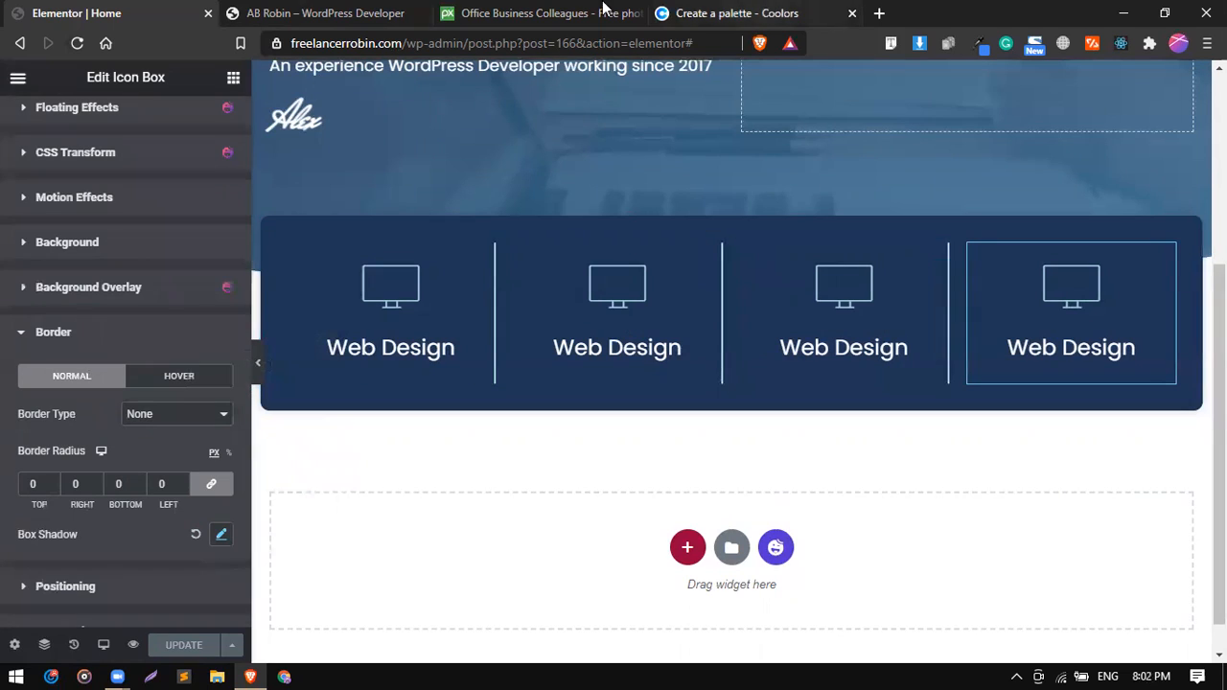
pyautogui.click(387, 9)
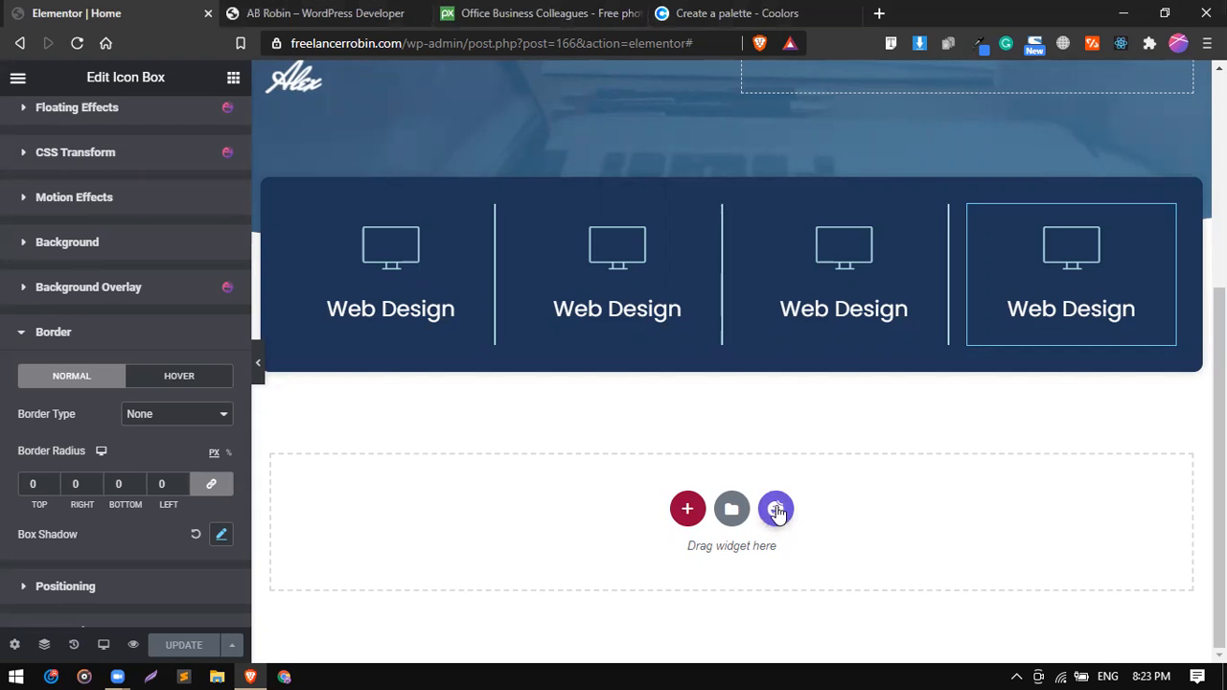
# Insert the "We are Experienced" block with skill bars from the About category of the Happy Addons template library below the services box.
pyautogui.click(776, 510)
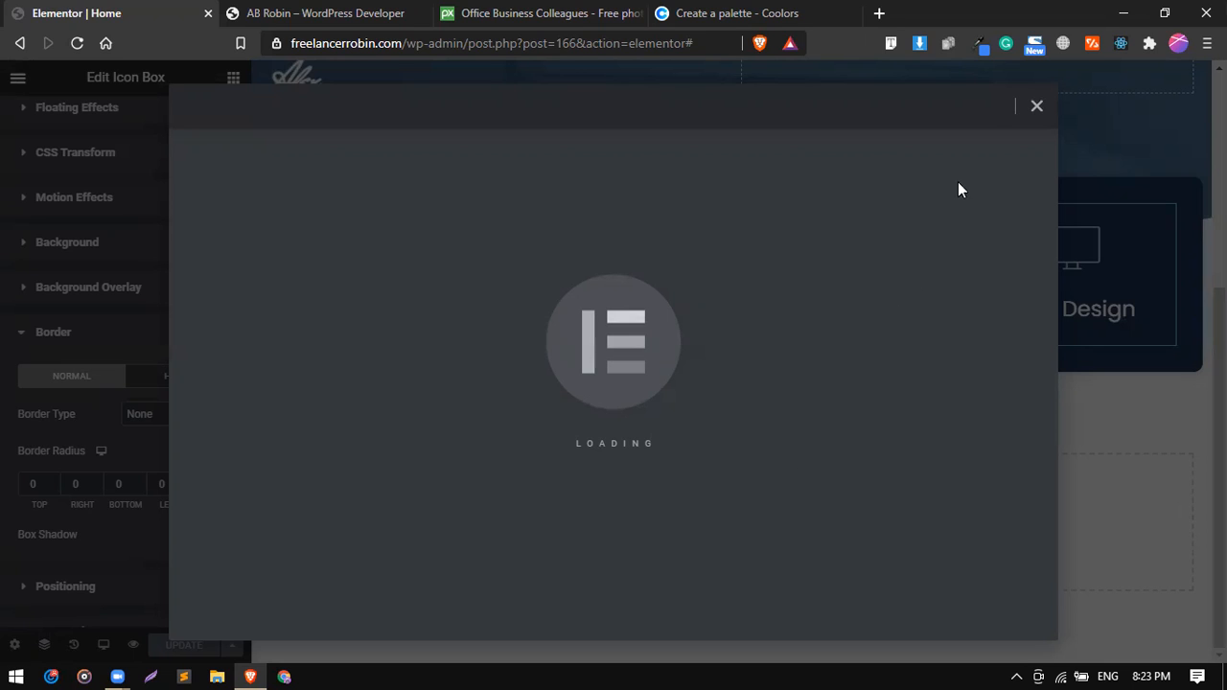
pyautogui.click(1035, 109)
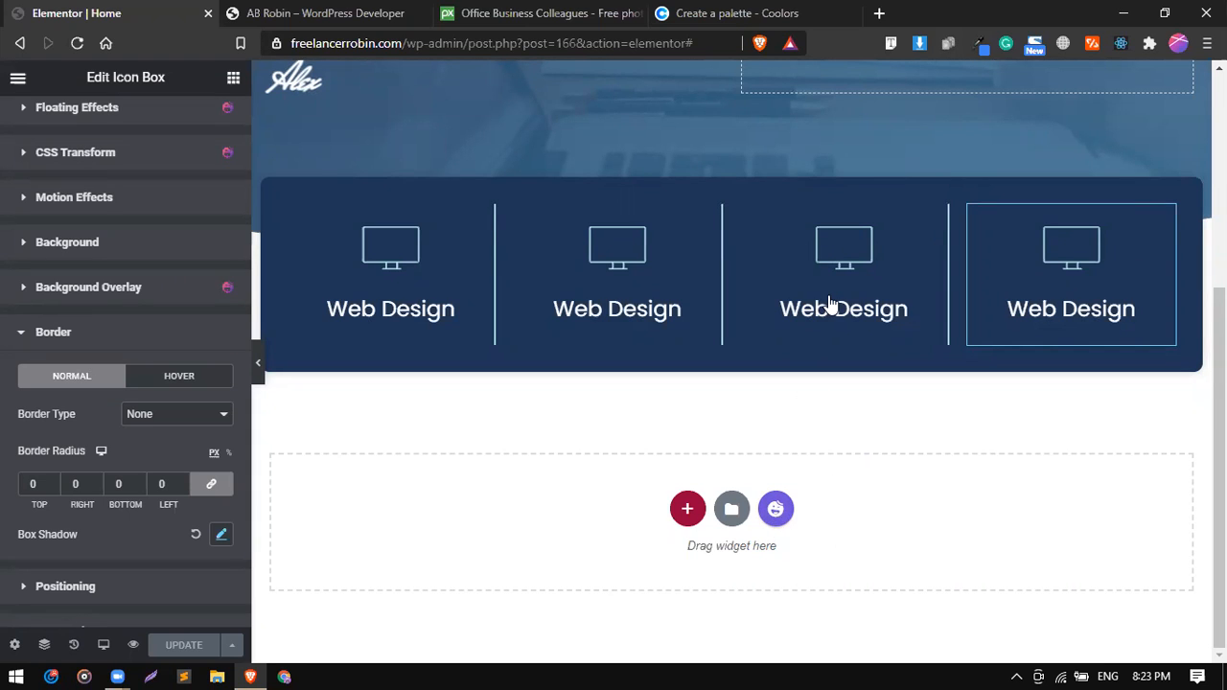
pyautogui.click(774, 518)
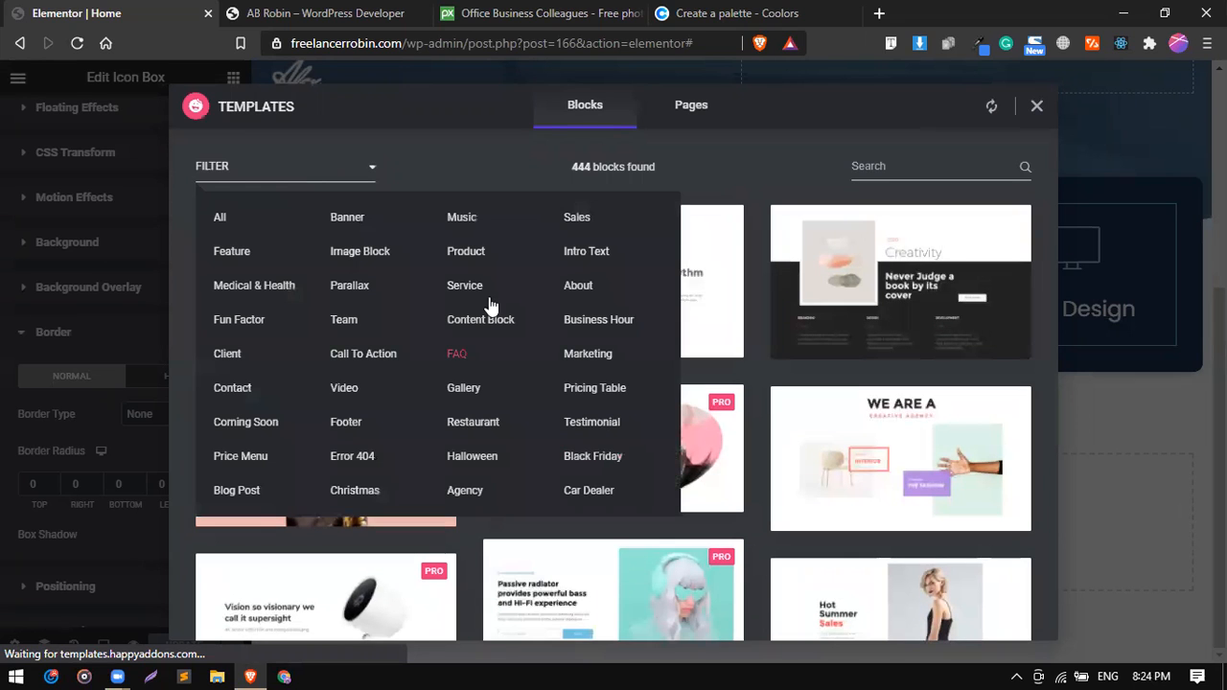
pyautogui.click(269, 177)
pyautogui.click(265, 177)
pyautogui.click(578, 285)
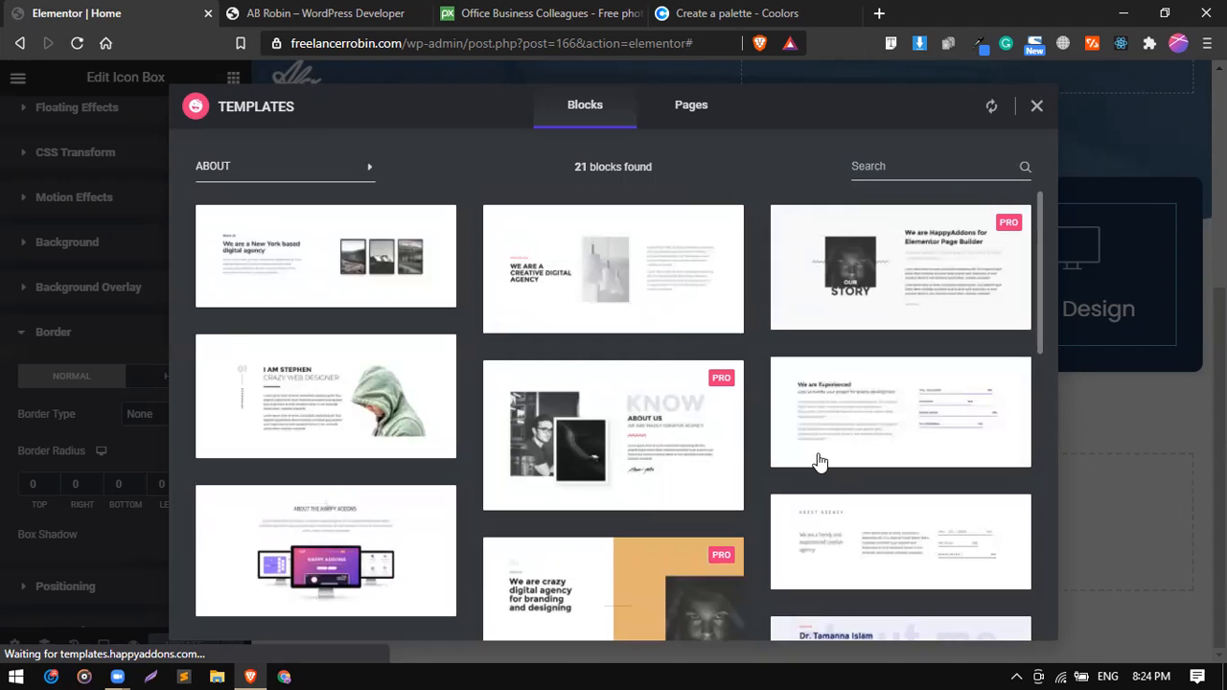
pyautogui.moveTo(820, 460)
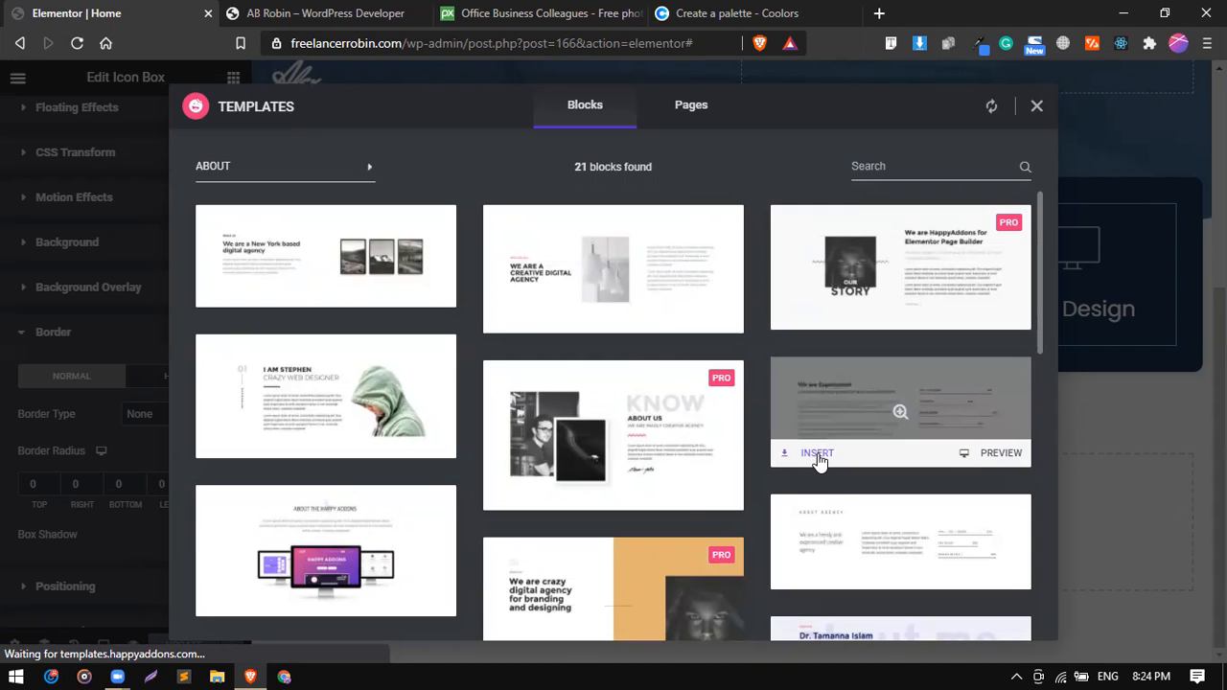
pyautogui.click(817, 456)
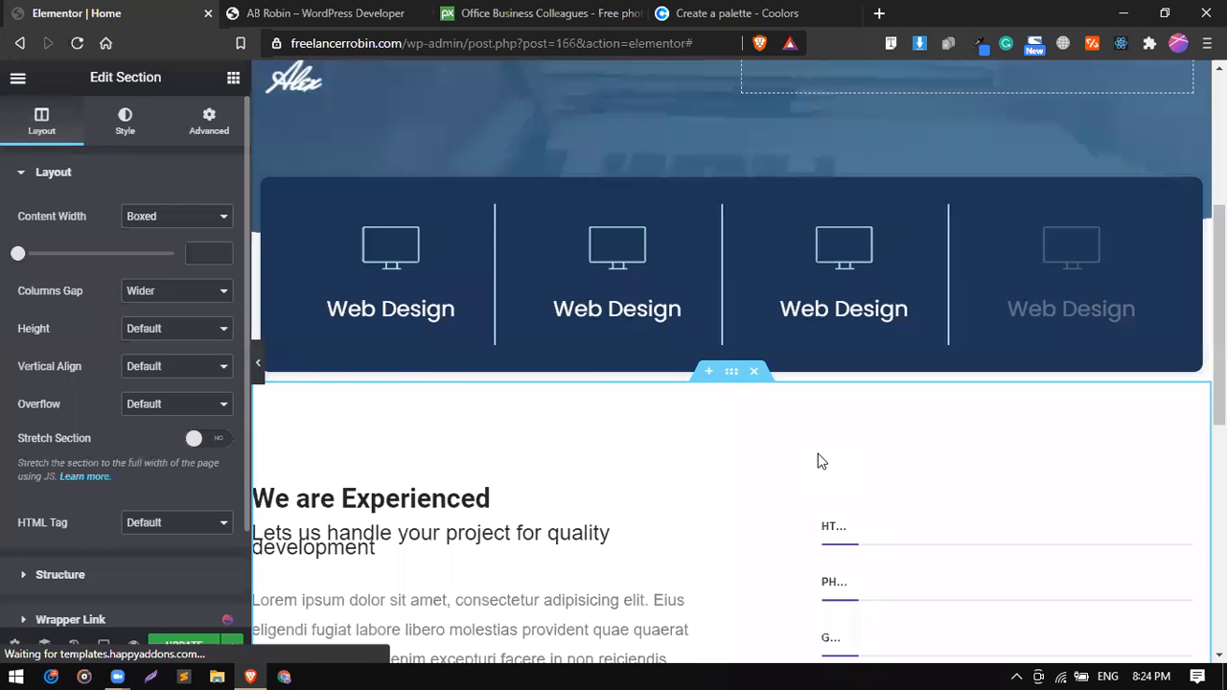
# Preview the inserted section at full width and change its "We are Experienced" heading to "About Me".
pyautogui.scroll(-2, 818, 461)
pyautogui.scroll(-1, 817, 461)
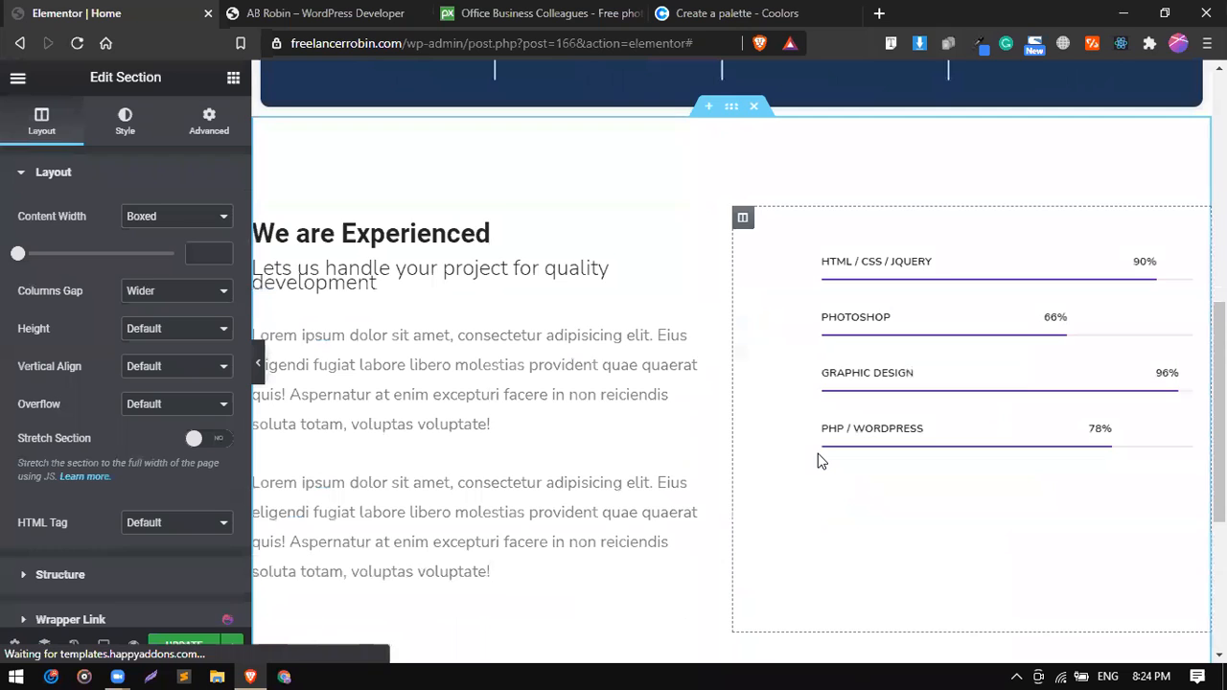
pyautogui.scroll(-1, 818, 461)
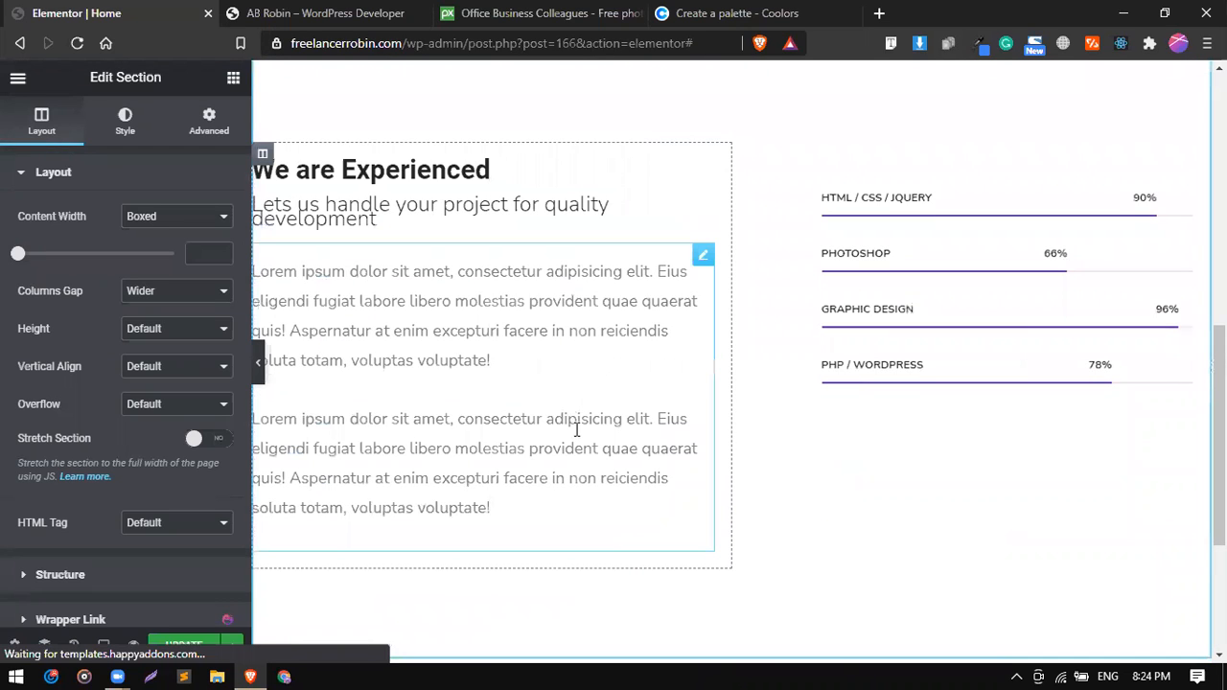
pyautogui.scroll(1, 575, 436)
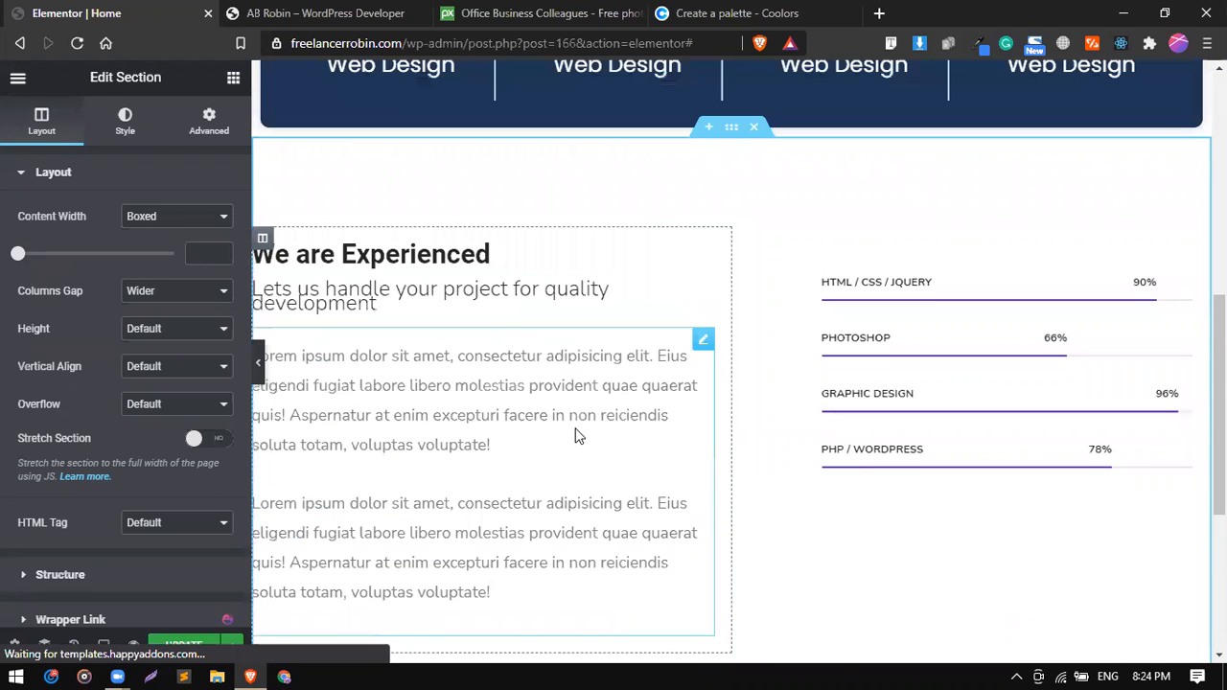
pyautogui.click(259, 366)
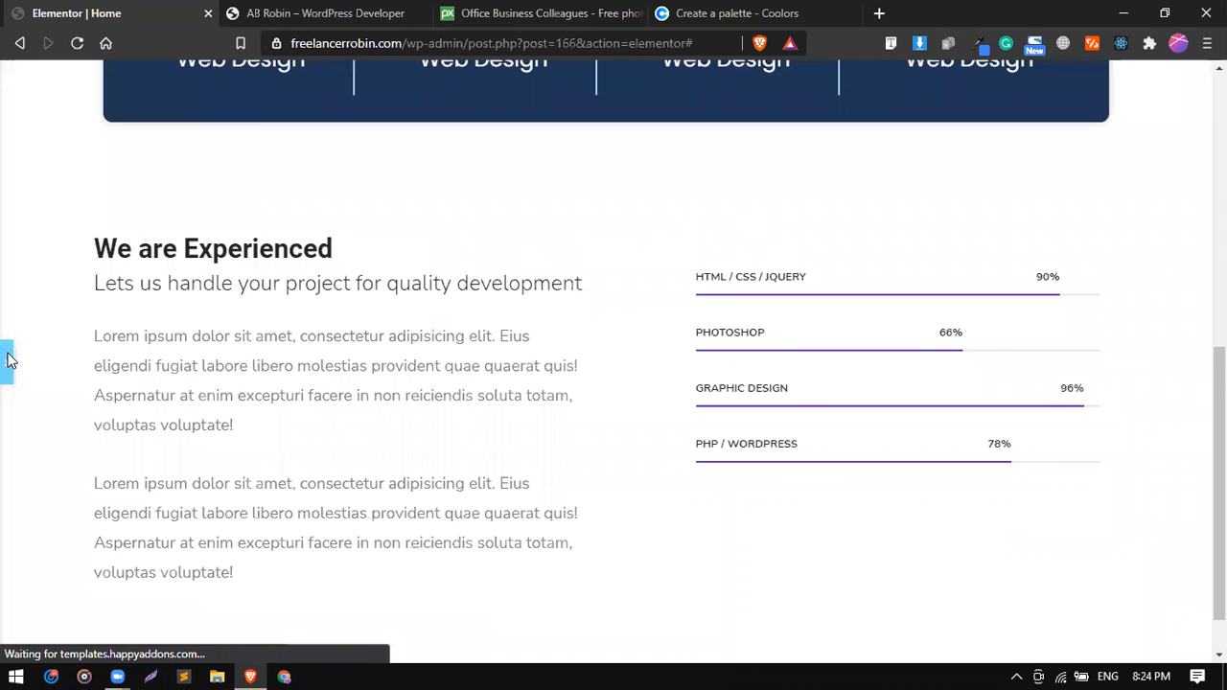
pyautogui.click(7, 359)
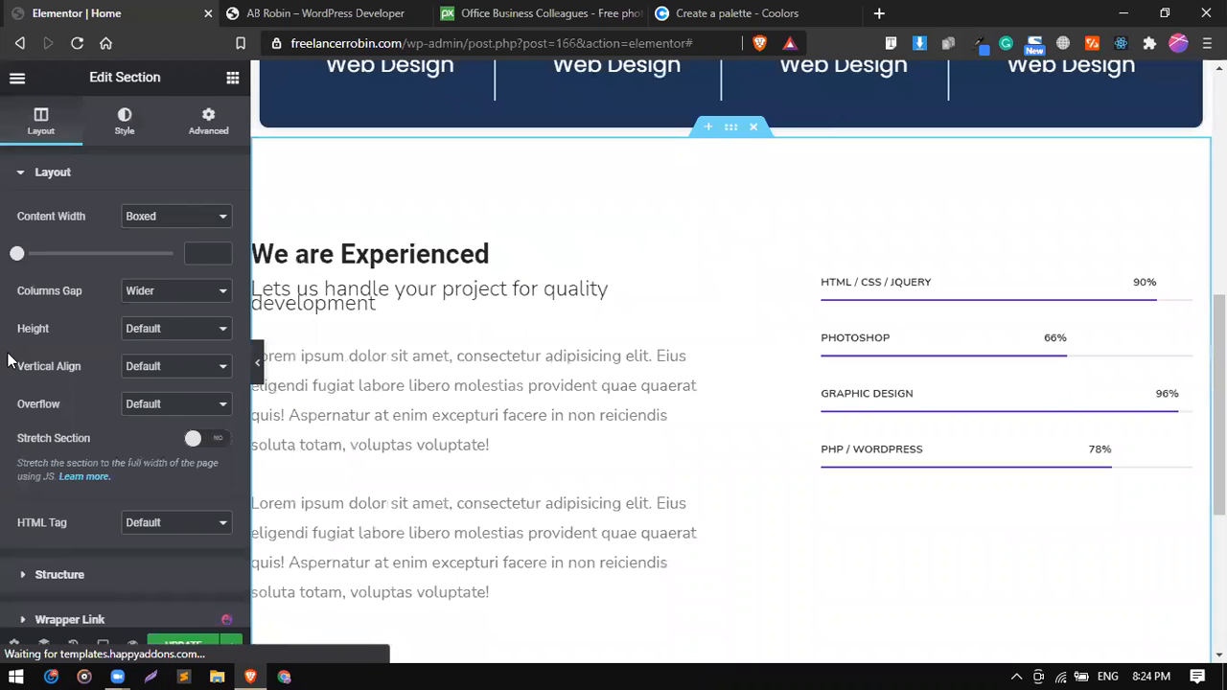
pyautogui.click(532, 260)
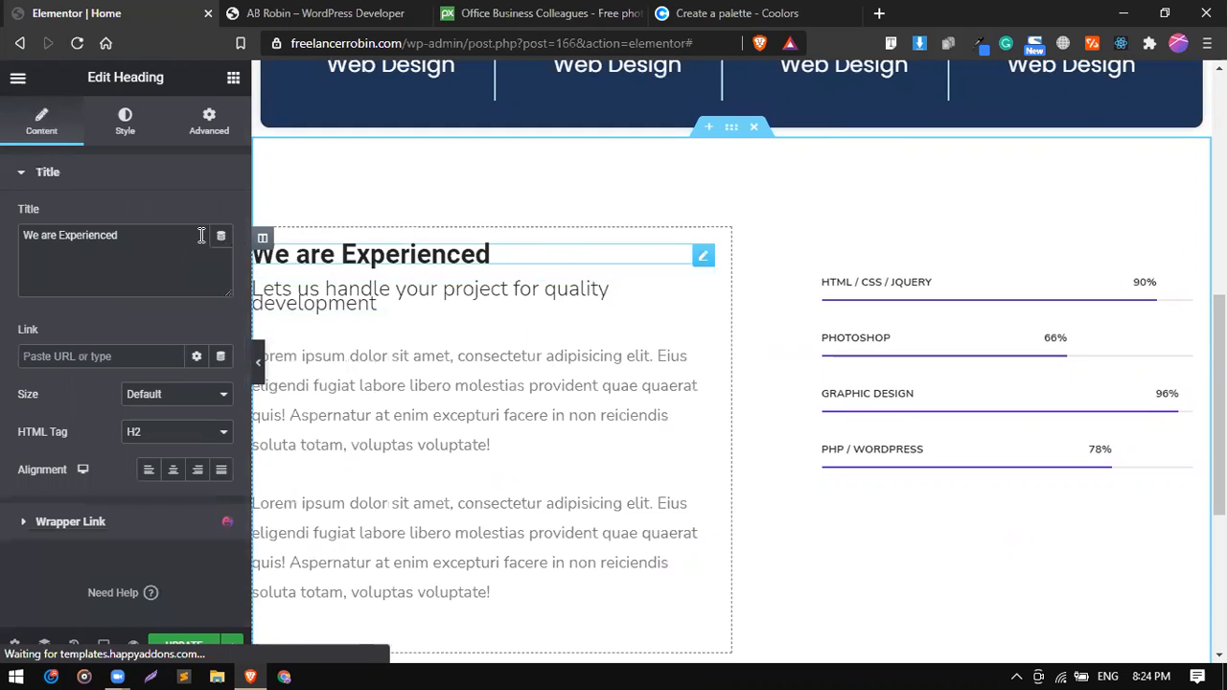
pyautogui.tripleClick(140, 234)
pyautogui.write('A')
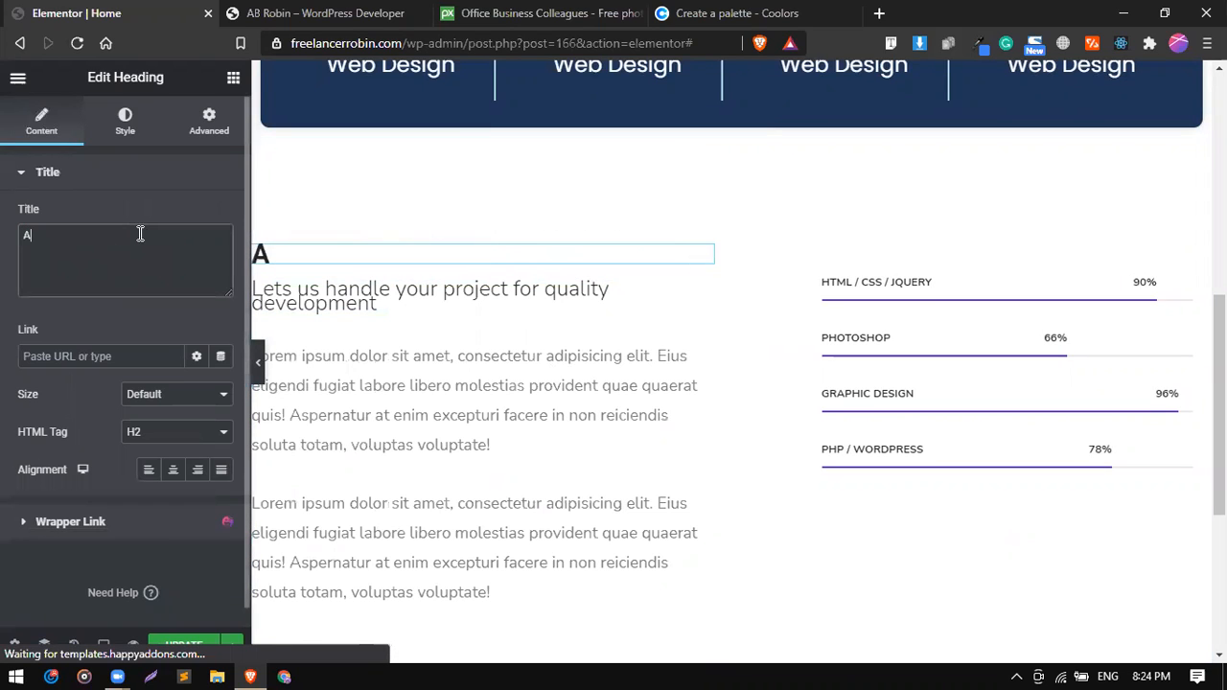
pyautogui.write('bout Me')
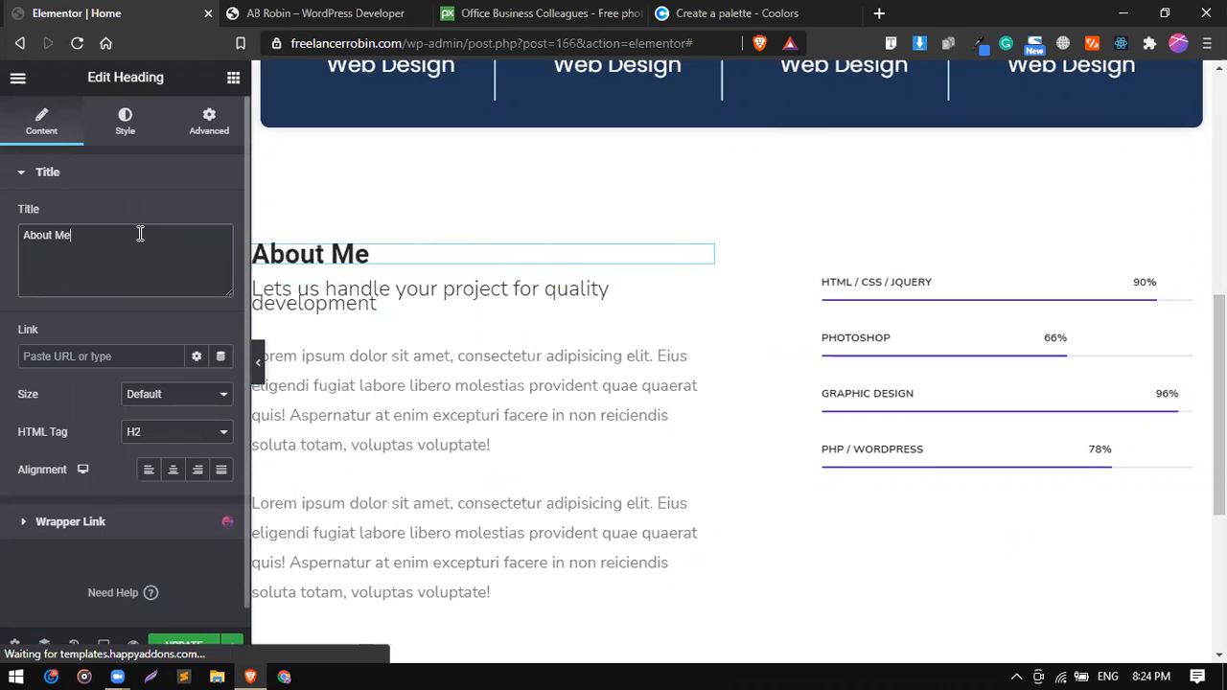
# Set the About Me heading's text color to the dark navy global color.
pyautogui.click(125, 124)
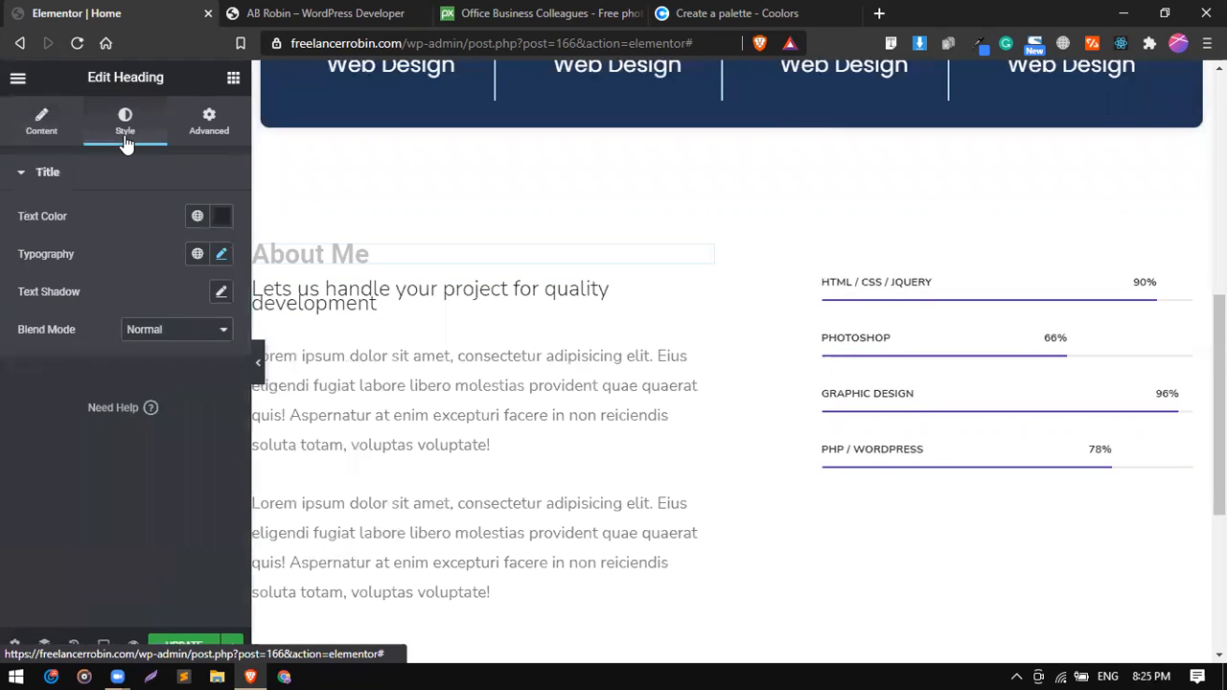
pyautogui.click(220, 254)
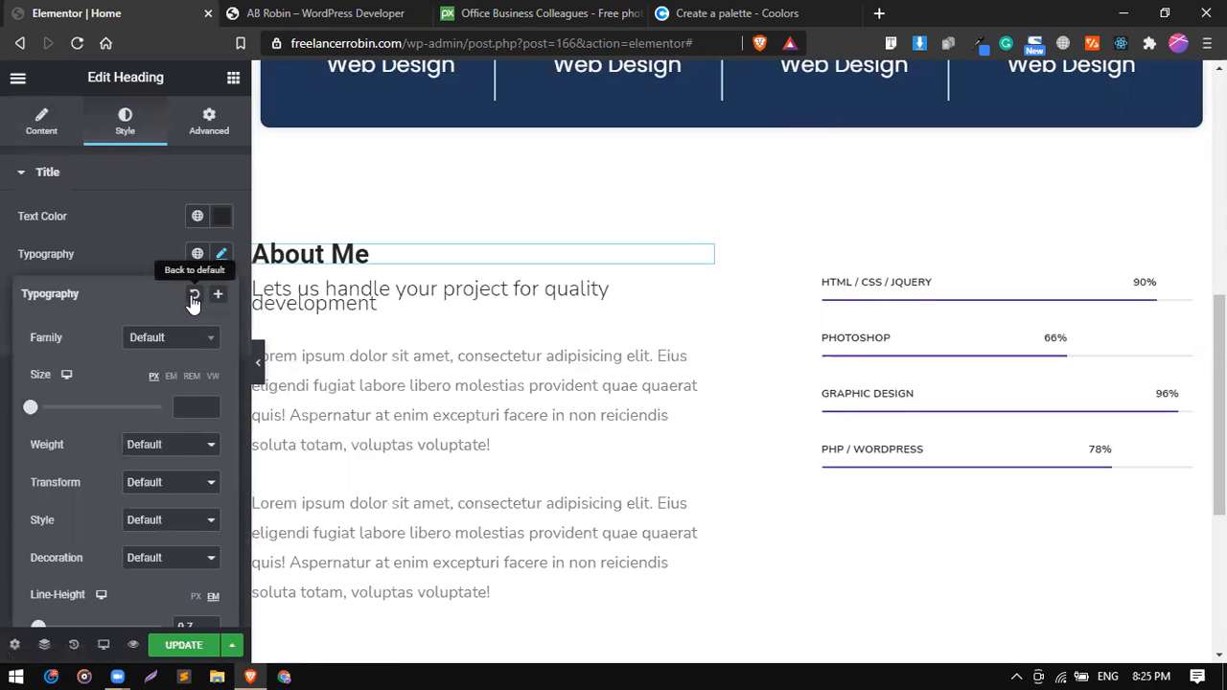
pyautogui.click(197, 216)
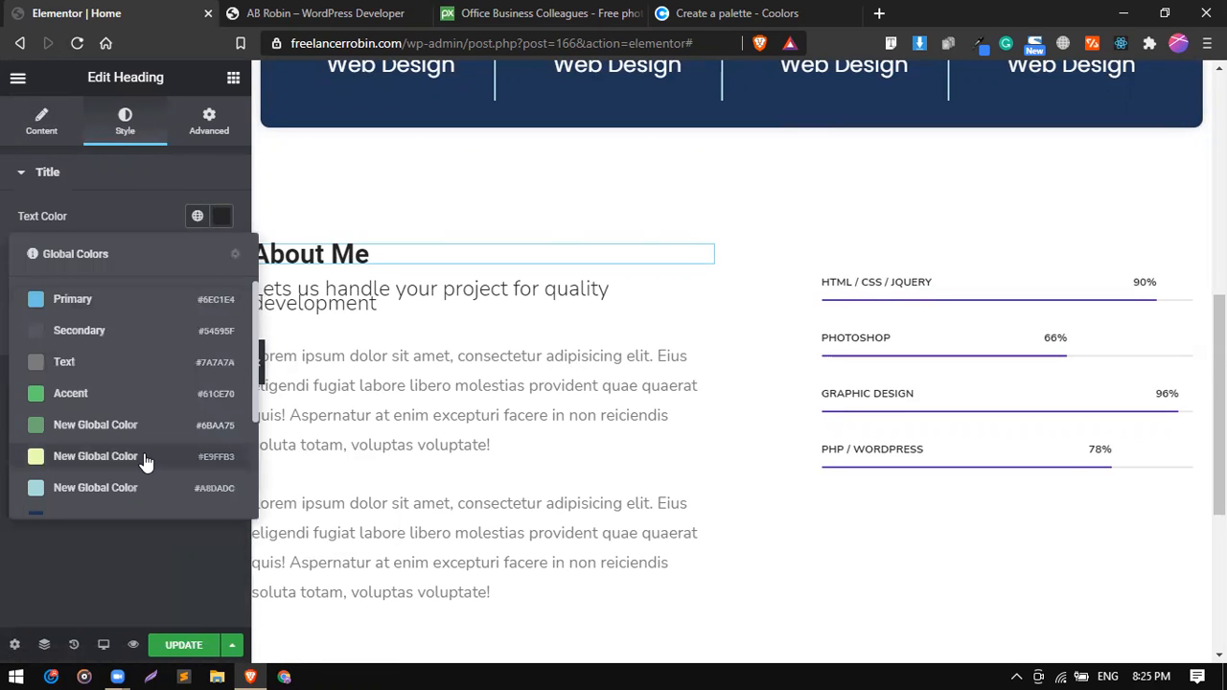
pyautogui.scroll(-3, 145, 460)
pyautogui.click(106, 365)
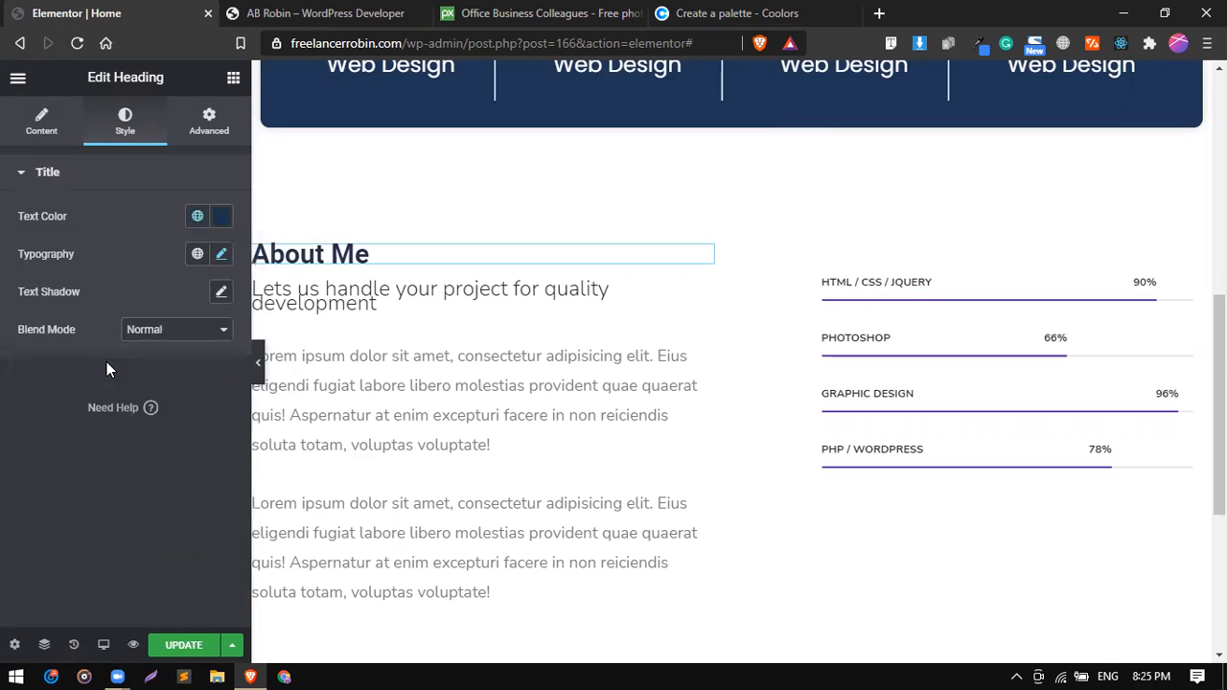
# Set the About Me heading's typography to the Poppins font at 45 px.
pyautogui.click(221, 255)
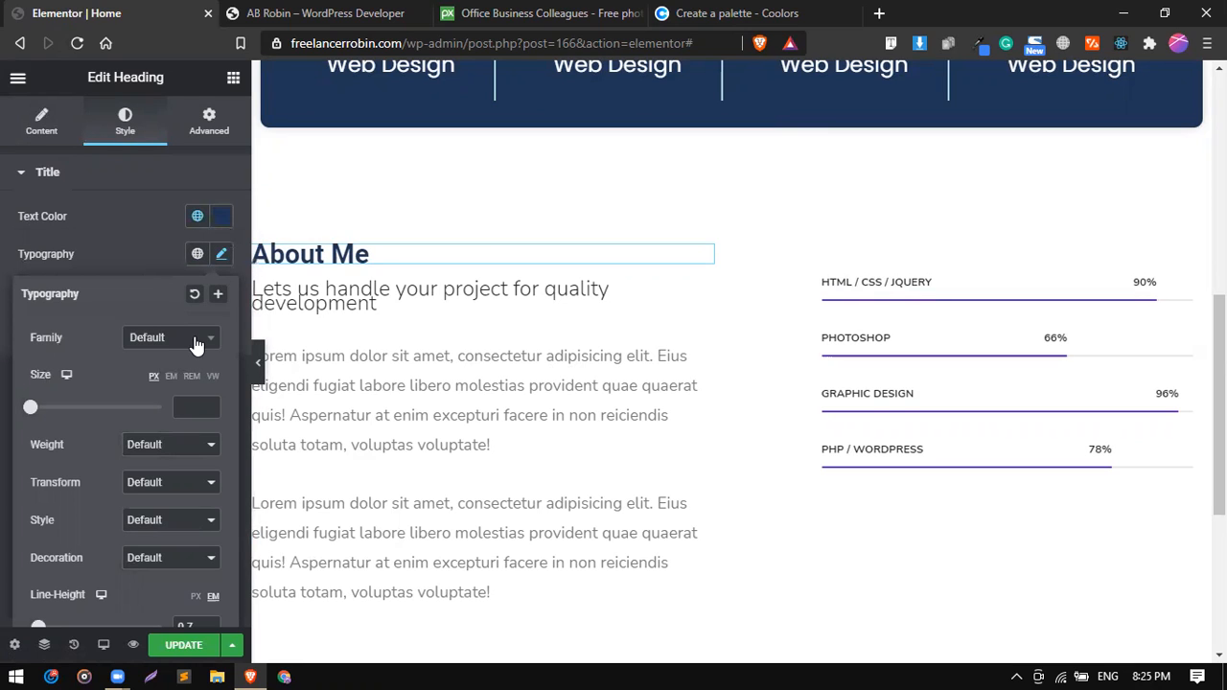
pyautogui.click(194, 341)
pyautogui.write('pop')
pyautogui.press('Return')
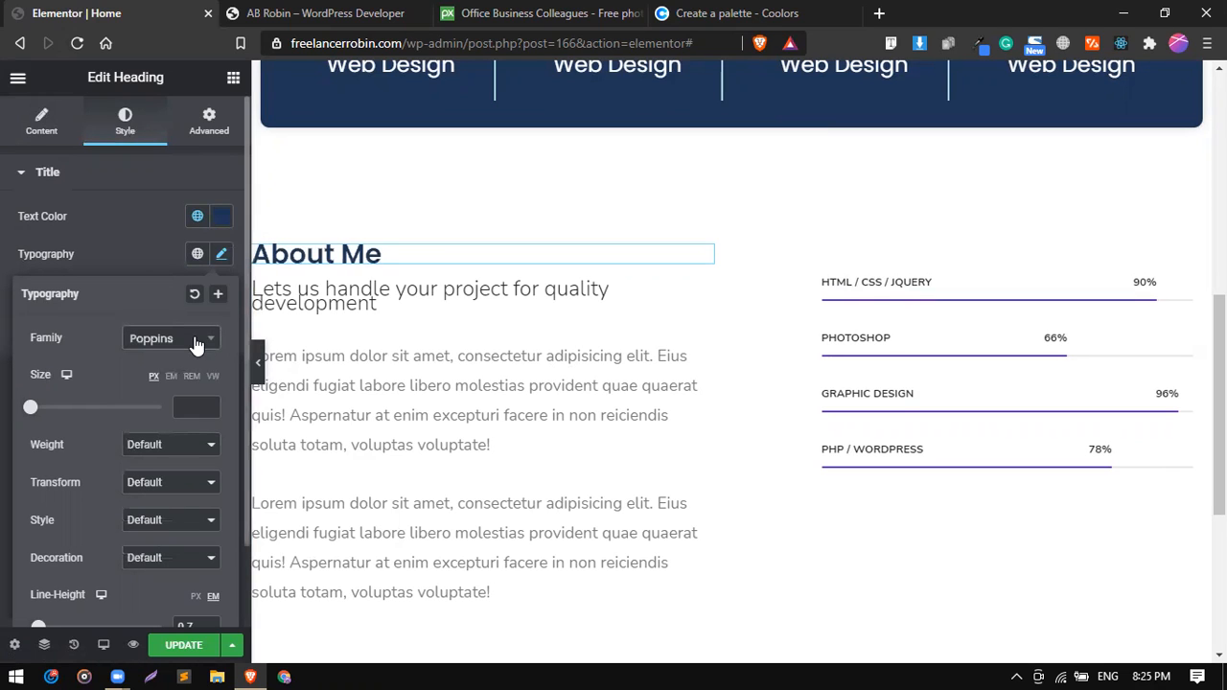
pyautogui.write('45')
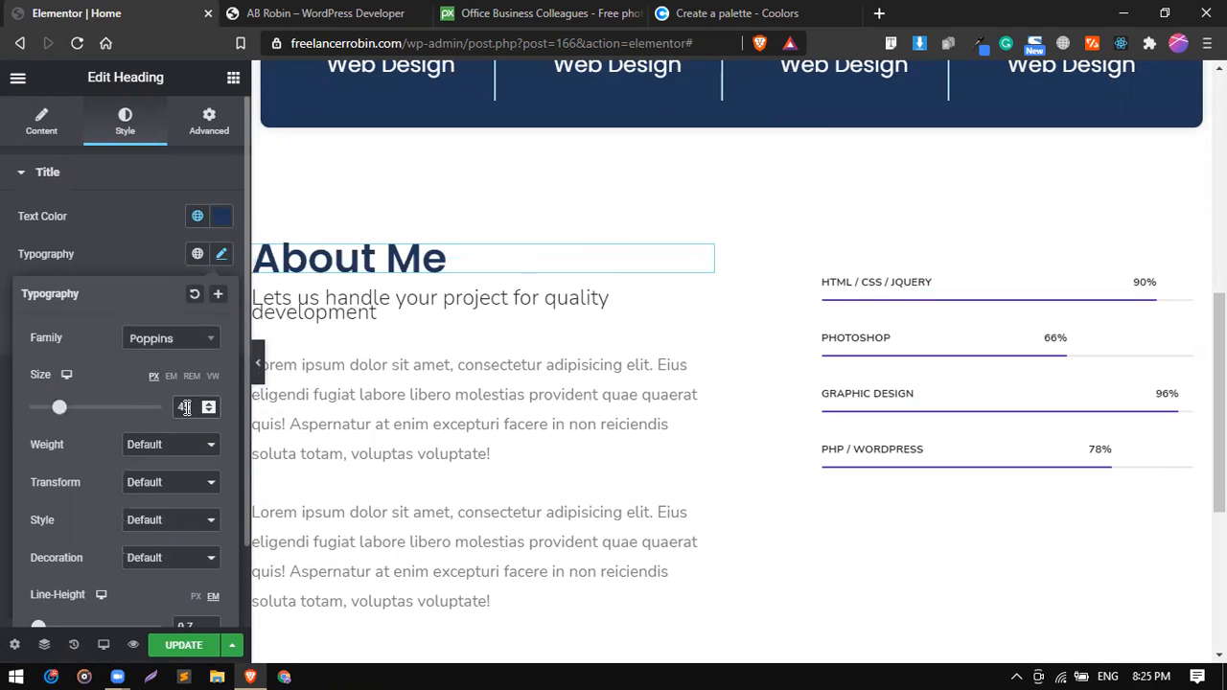
# Delete the "Lets us handle your project for quality development" subheading and slightly widen the About Me text column.
pyautogui.rightClick(649, 303)
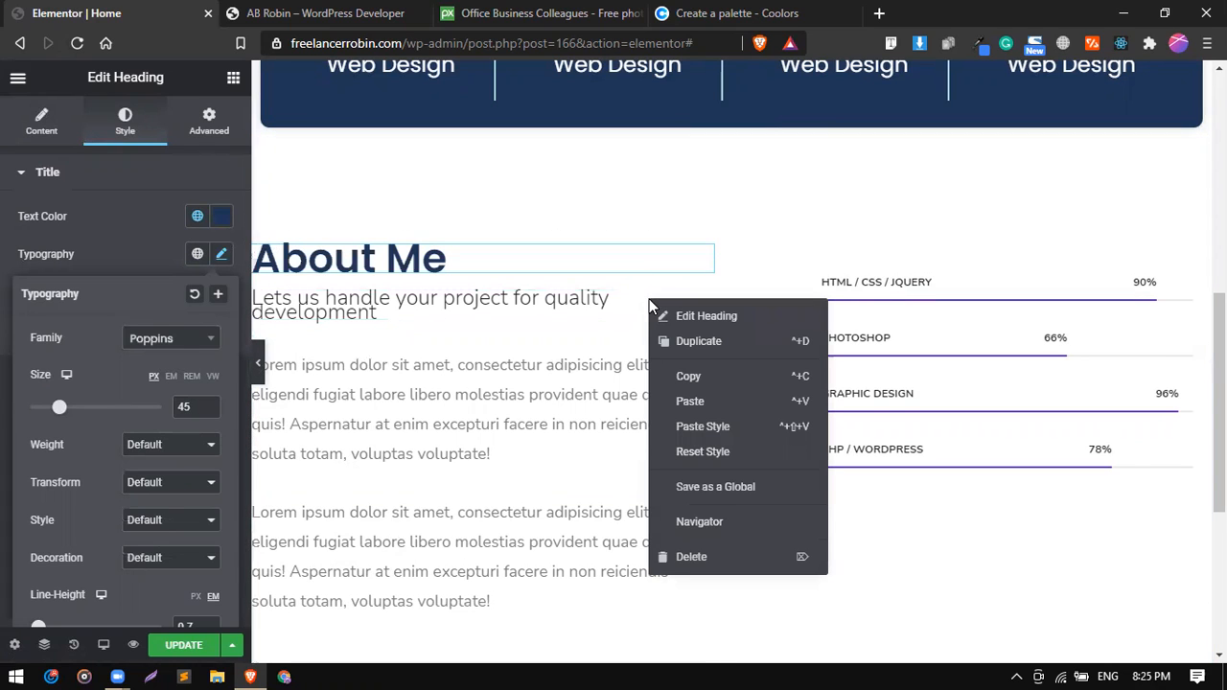
pyautogui.click(686, 561)
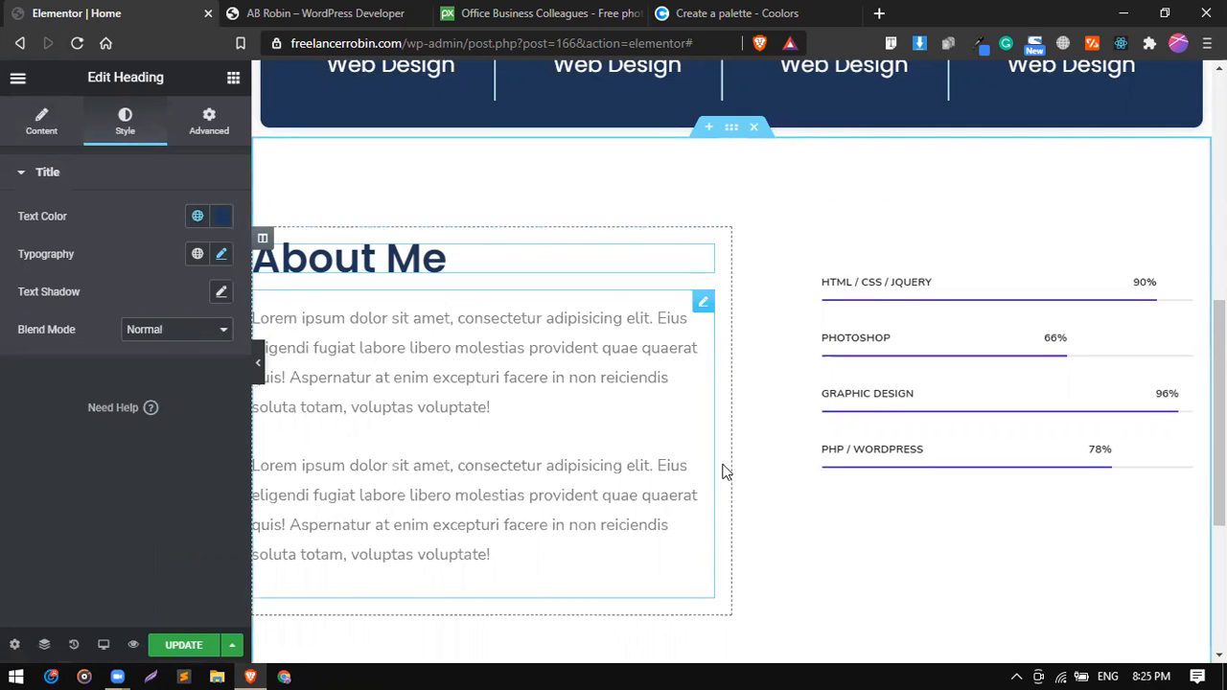
pyautogui.moveTo(759, 448); pyautogui.dragTo(753, 448)
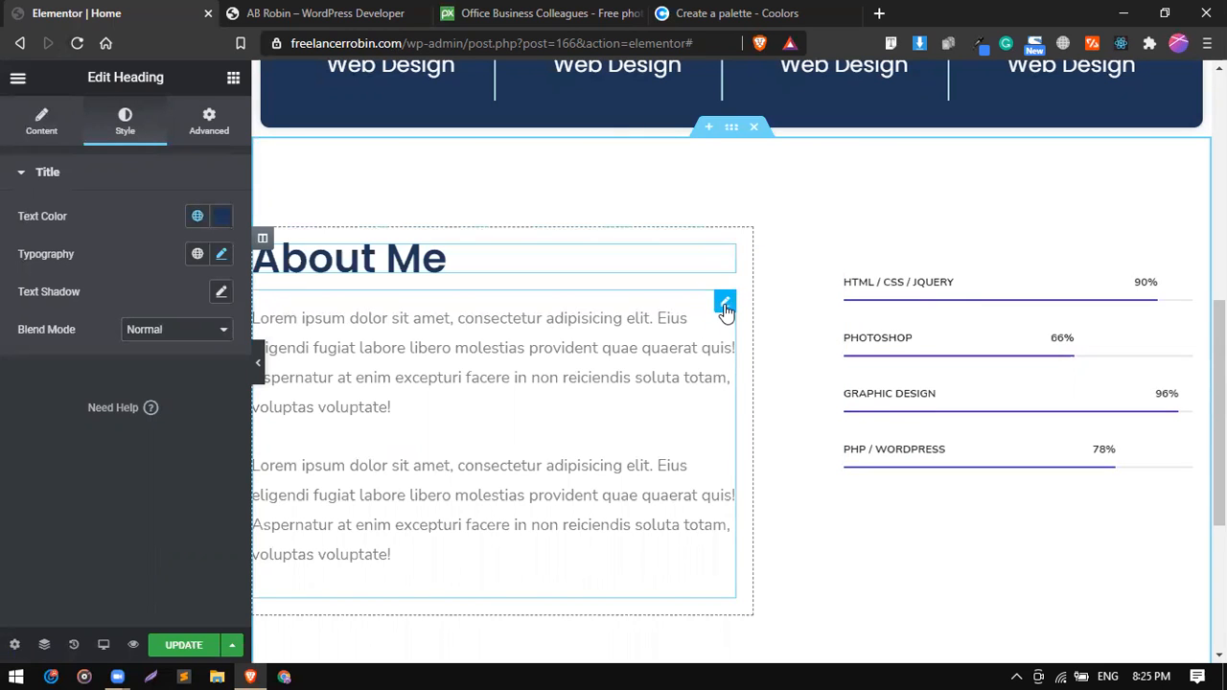
# Set the font family of the About Me paragraph text to Poppins.
pyautogui.click(724, 306)
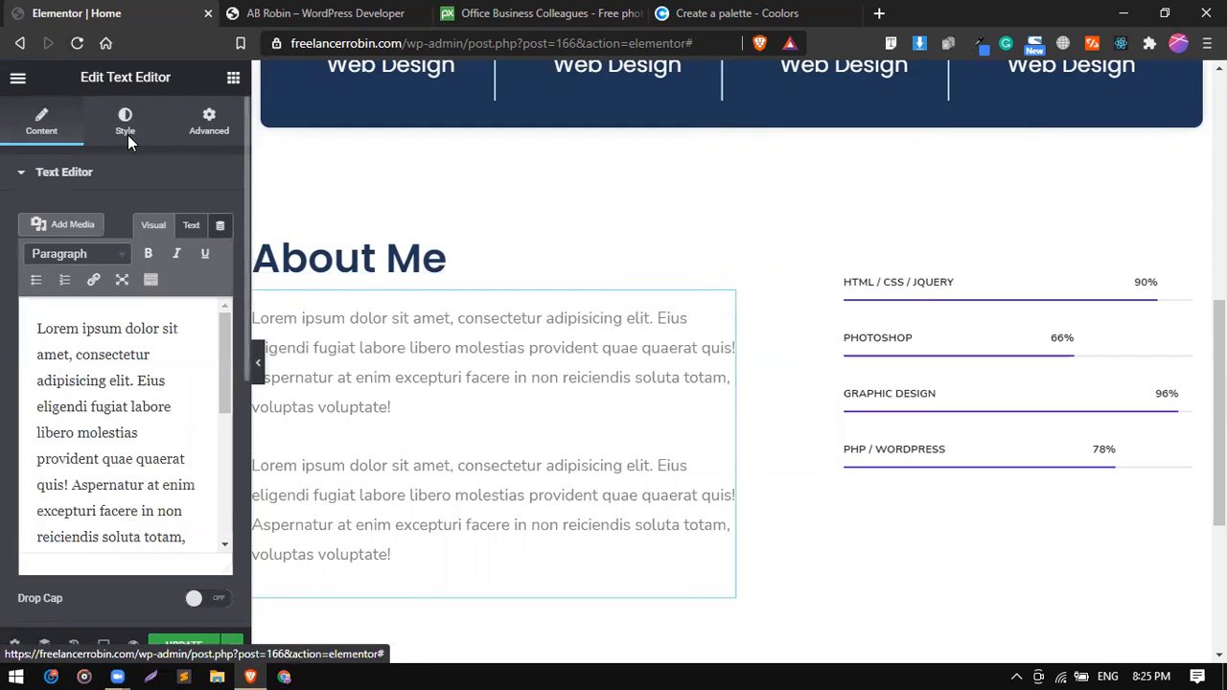
pyautogui.click(126, 123)
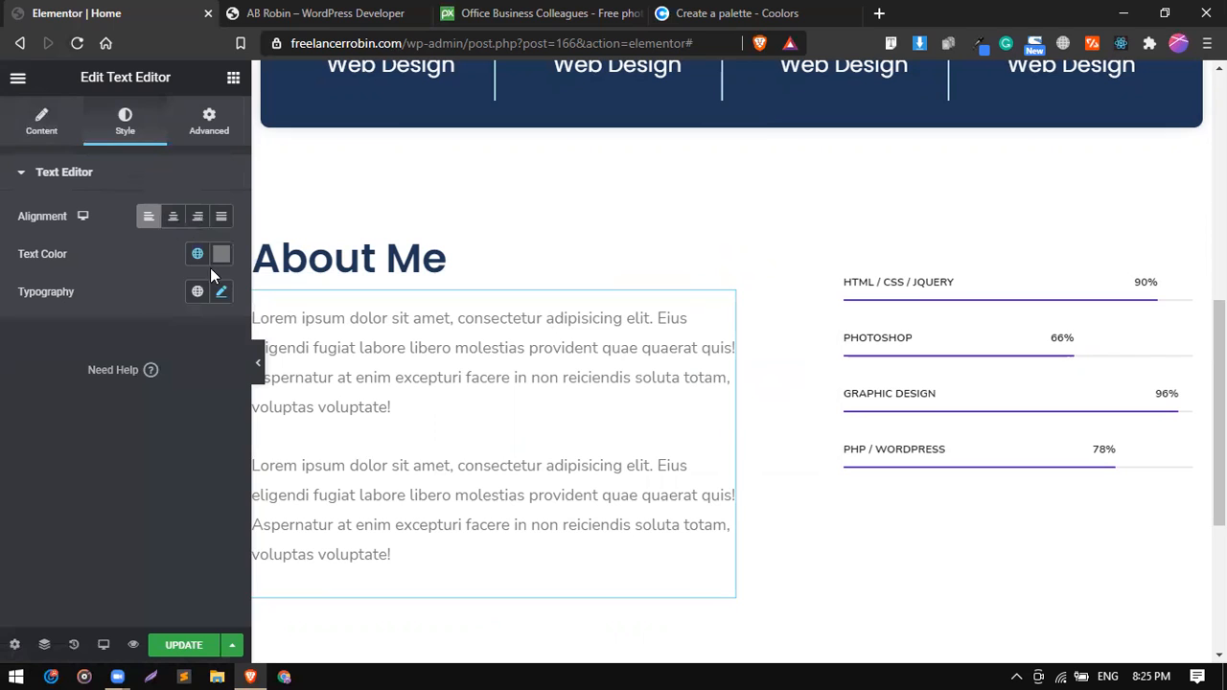
pyautogui.click(222, 292)
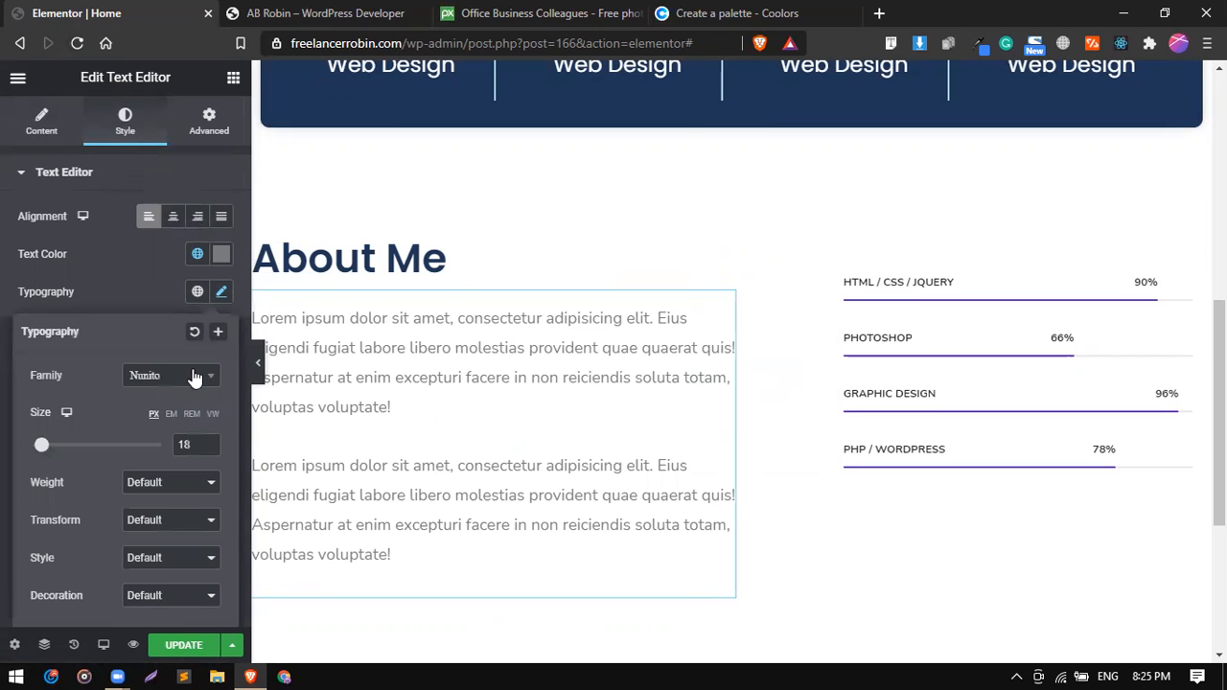
pyautogui.write('pop')
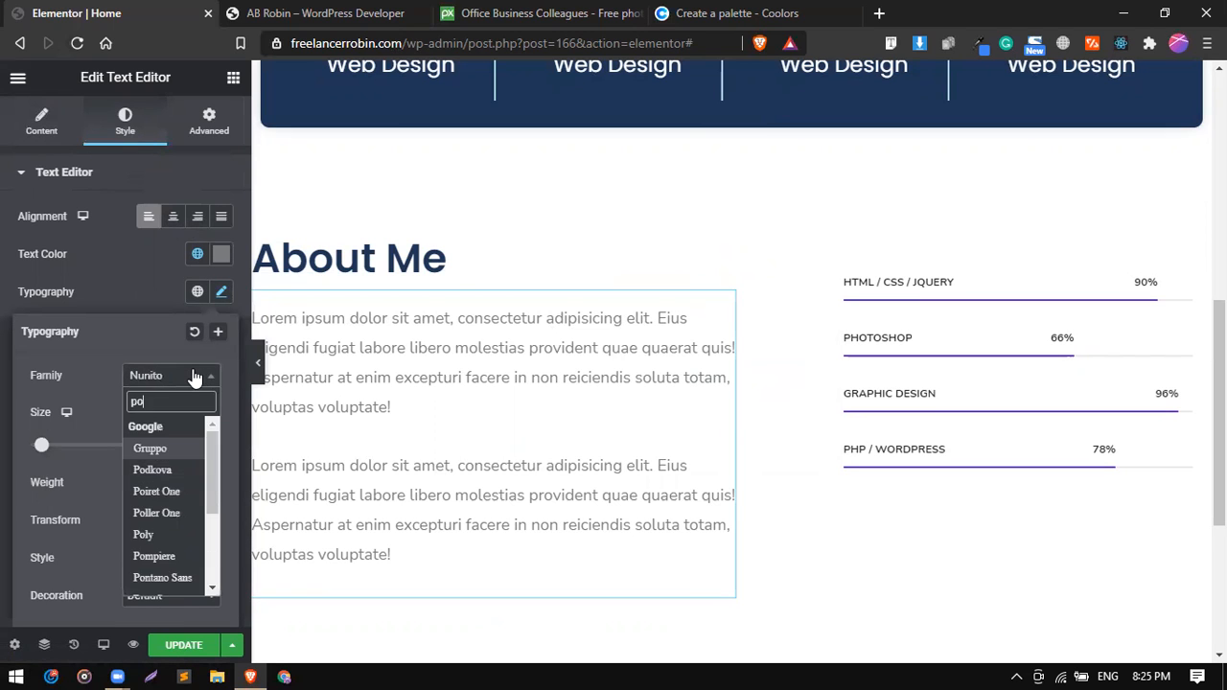
pyautogui.press('Return')
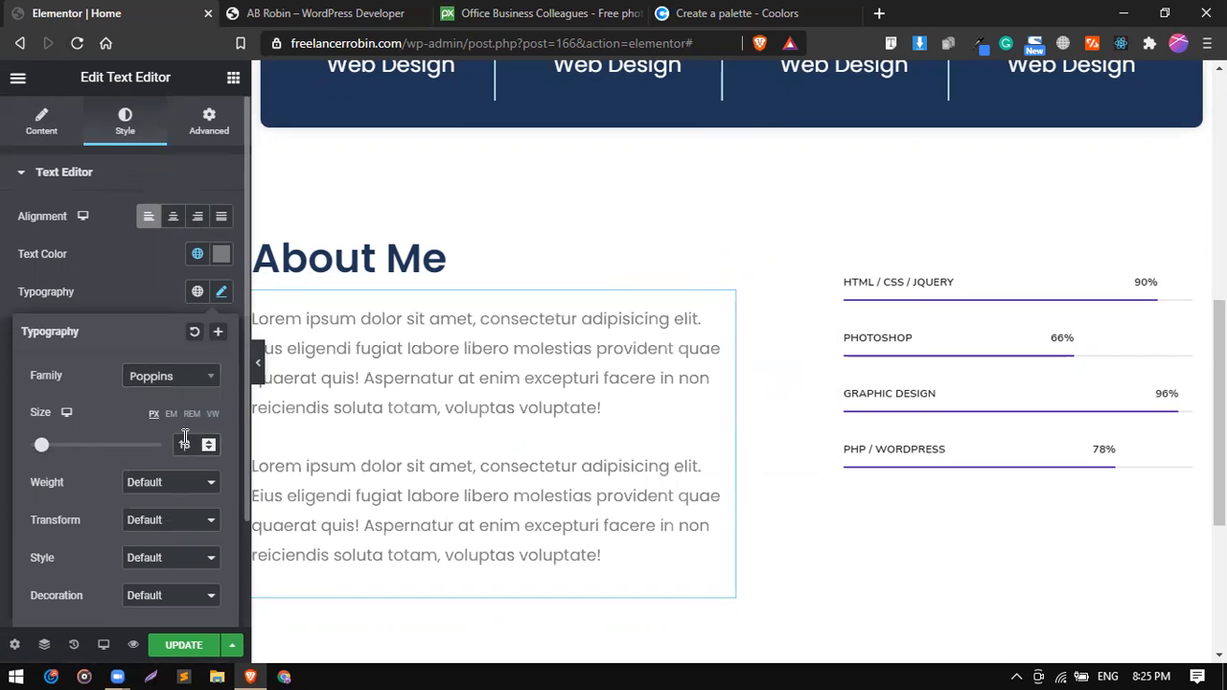
# Try a 15 px size for the About Me paragraph text and return it to 18 px.
pyautogui.press('Down')
pyautogui.press('Down')
pyautogui.press('Down')
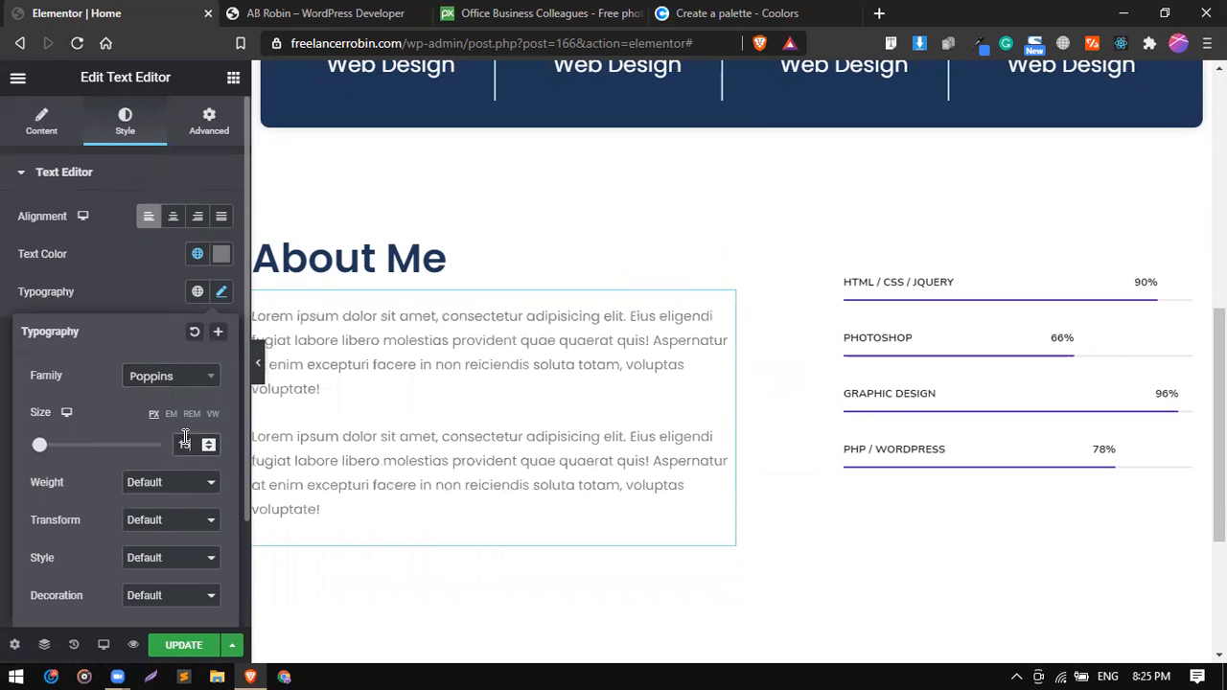
pyautogui.press('Up')
pyautogui.press('Up')
pyautogui.press('Up')
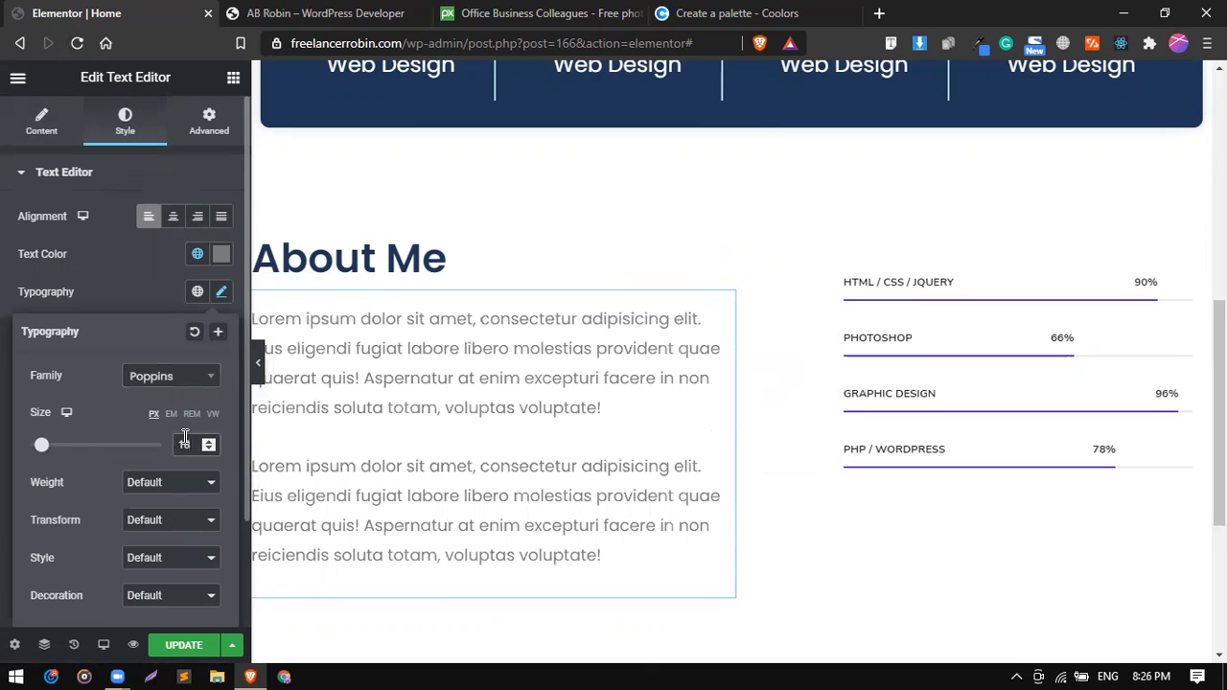
pyautogui.click(135, 273)
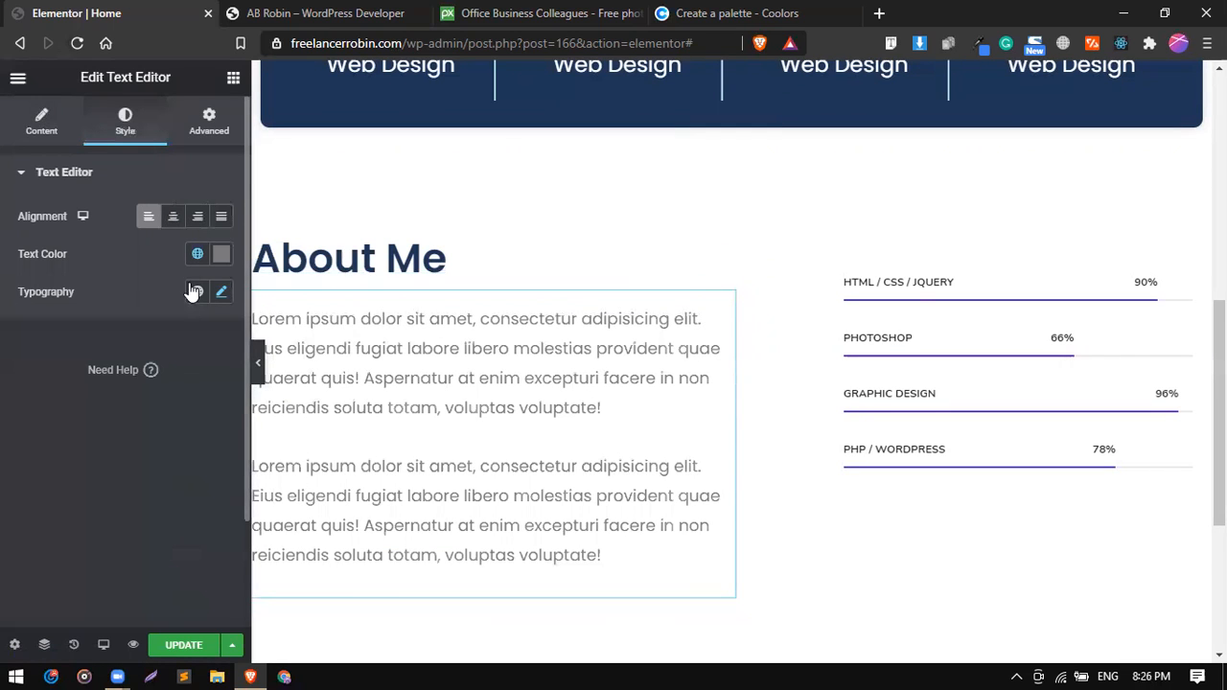
pyautogui.click(197, 254)
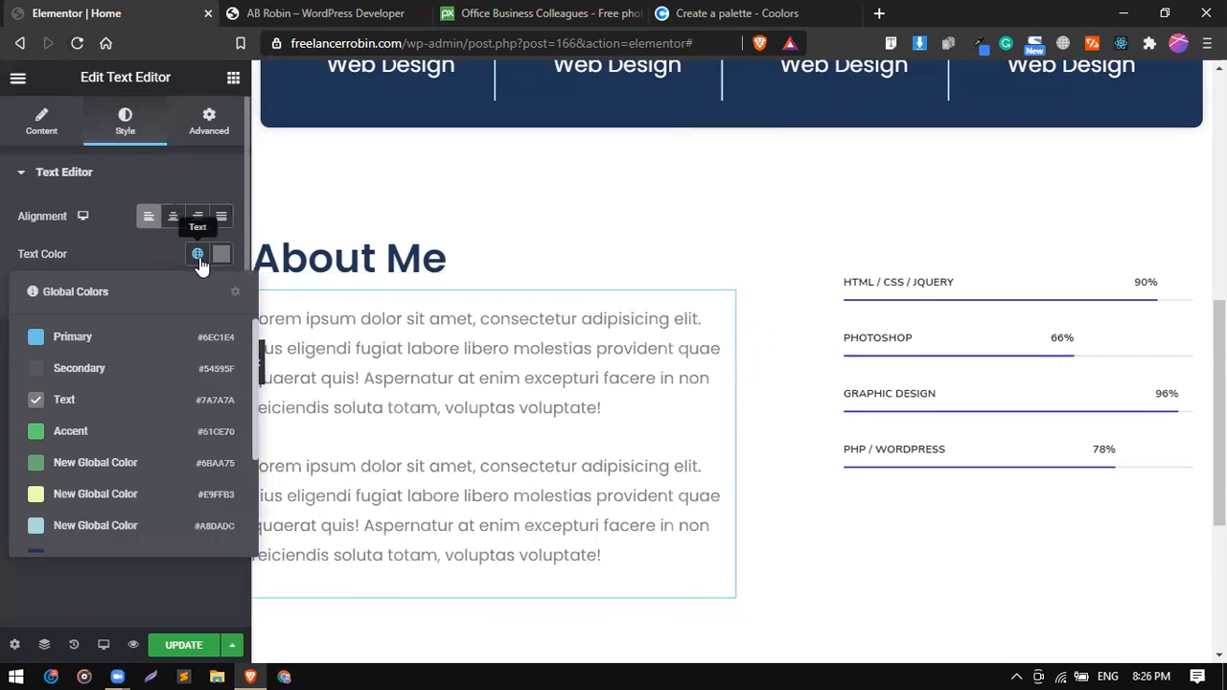
pyautogui.click(138, 248)
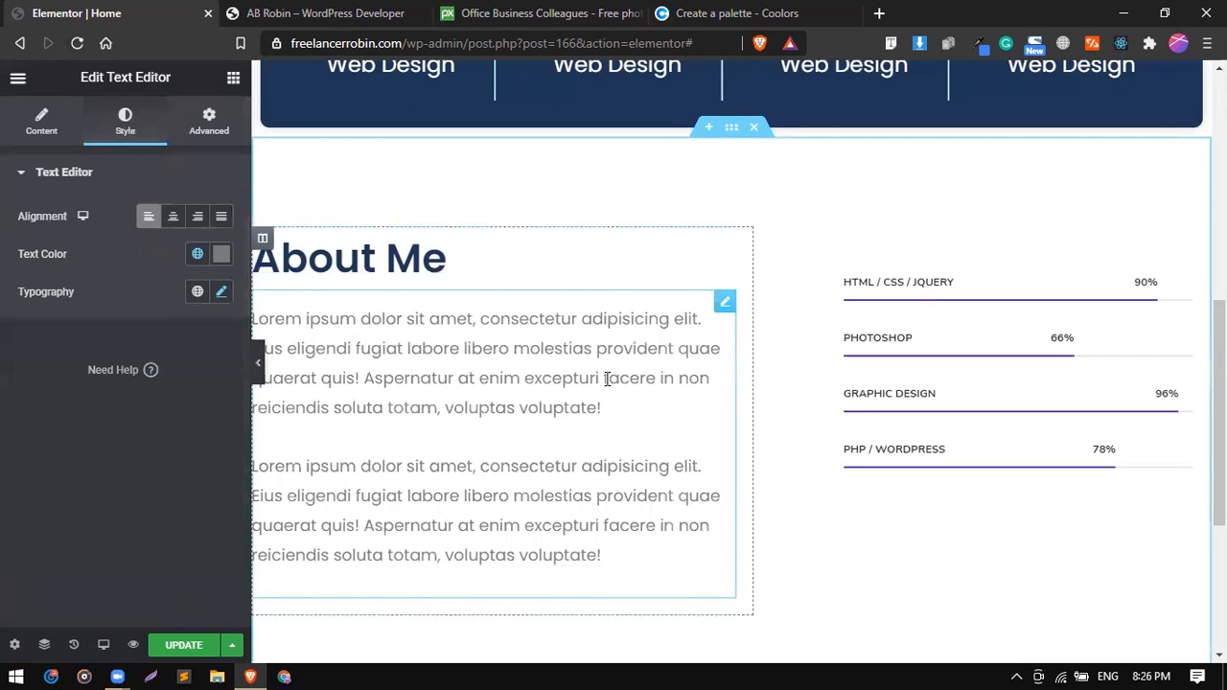
pyautogui.scroll(1, 606, 377)
pyautogui.scroll(-2, 862, 441)
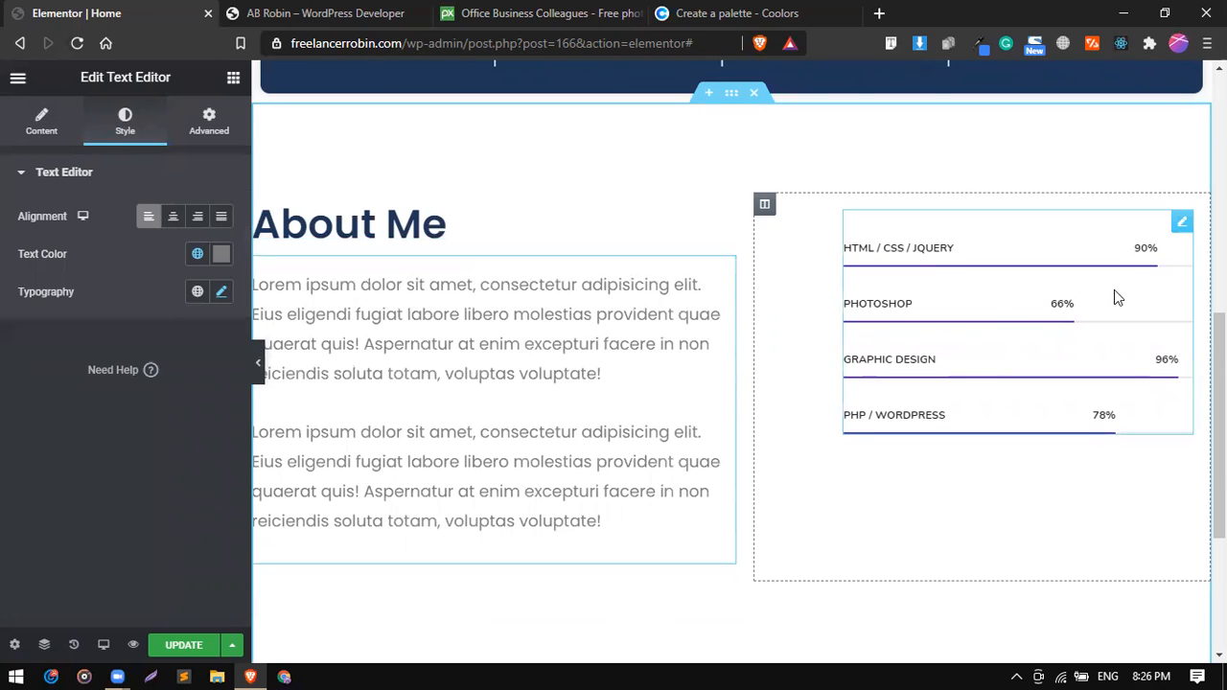
# Set the left padding of the column holding the skill bars to 20 px.
pyautogui.click(1183, 222)
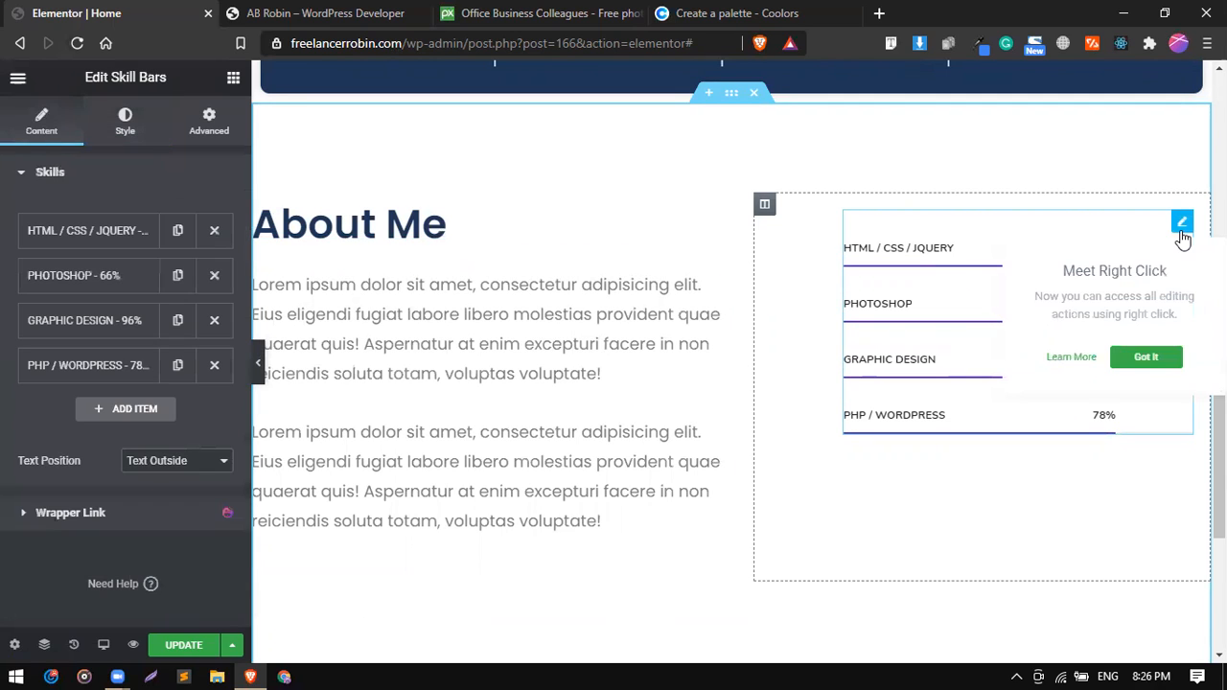
pyautogui.click(765, 205)
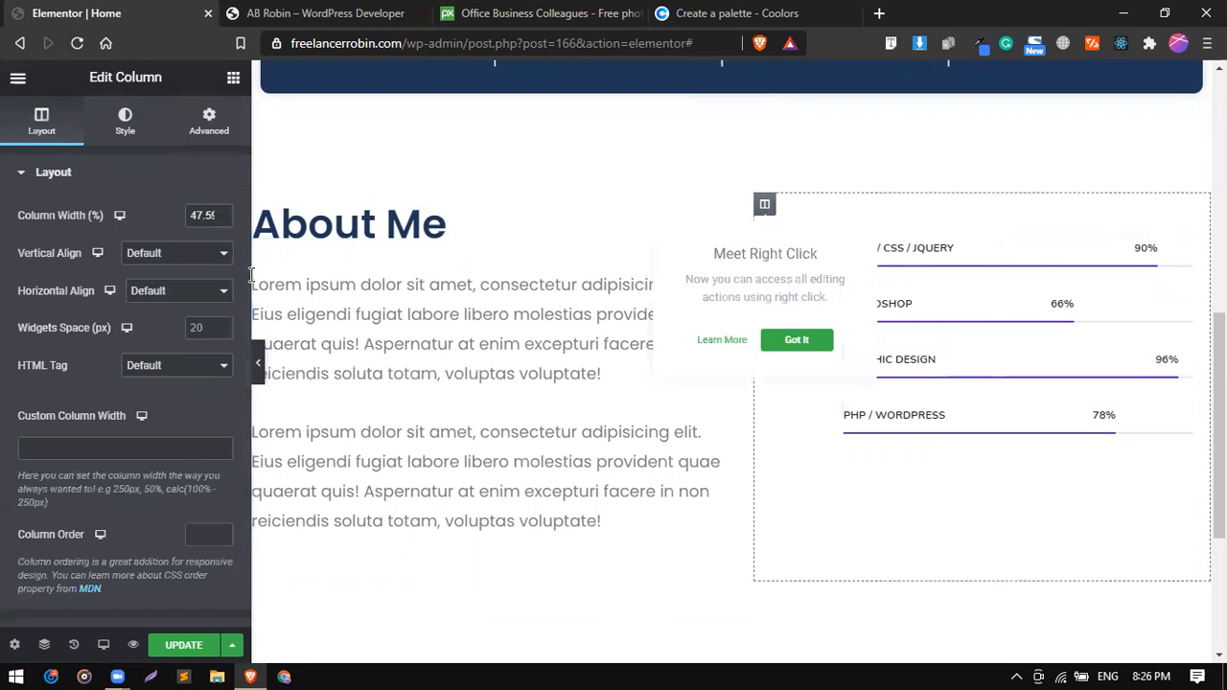
pyautogui.click(194, 137)
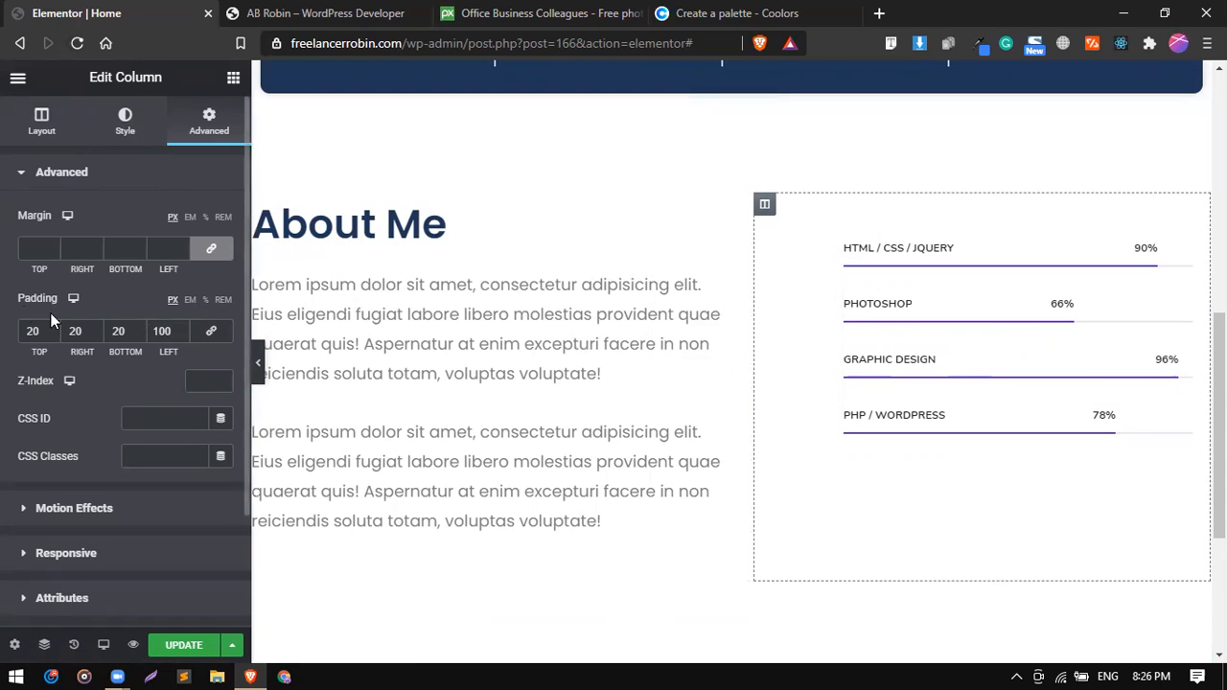
pyautogui.doubleClick(160, 328)
pyautogui.press('BackSpace')
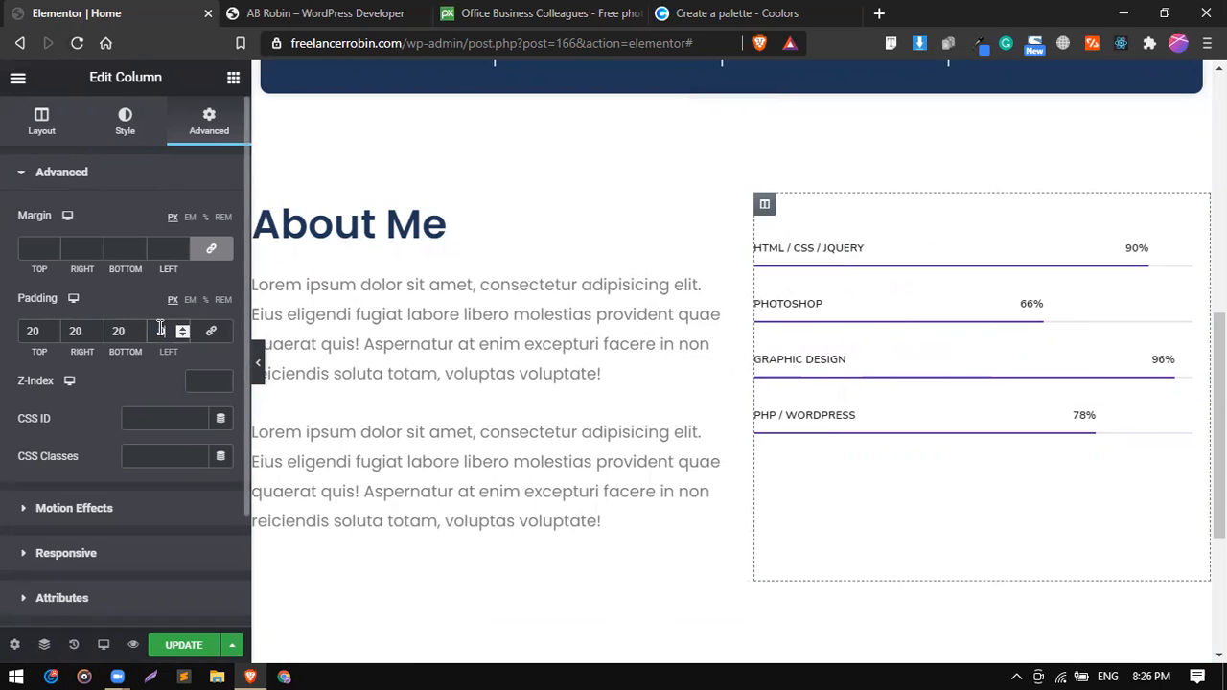
pyautogui.write('20')
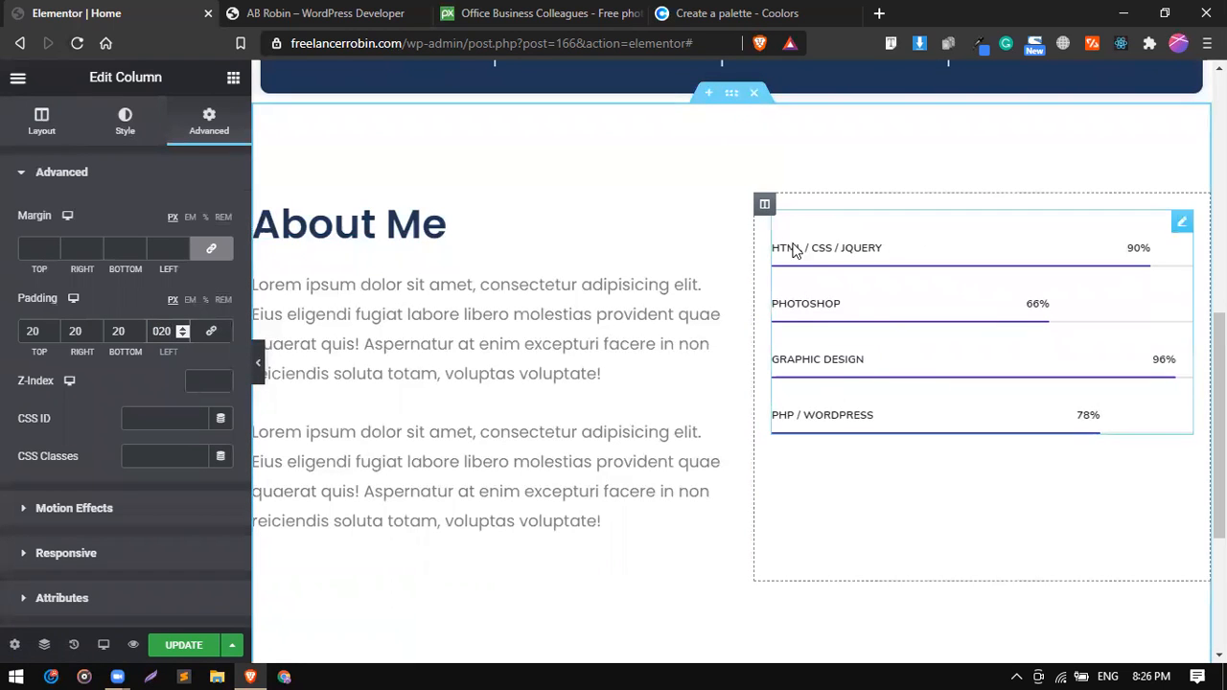
# Set the skill bars column's vertical alignment to Middle.
pyautogui.click(765, 209)
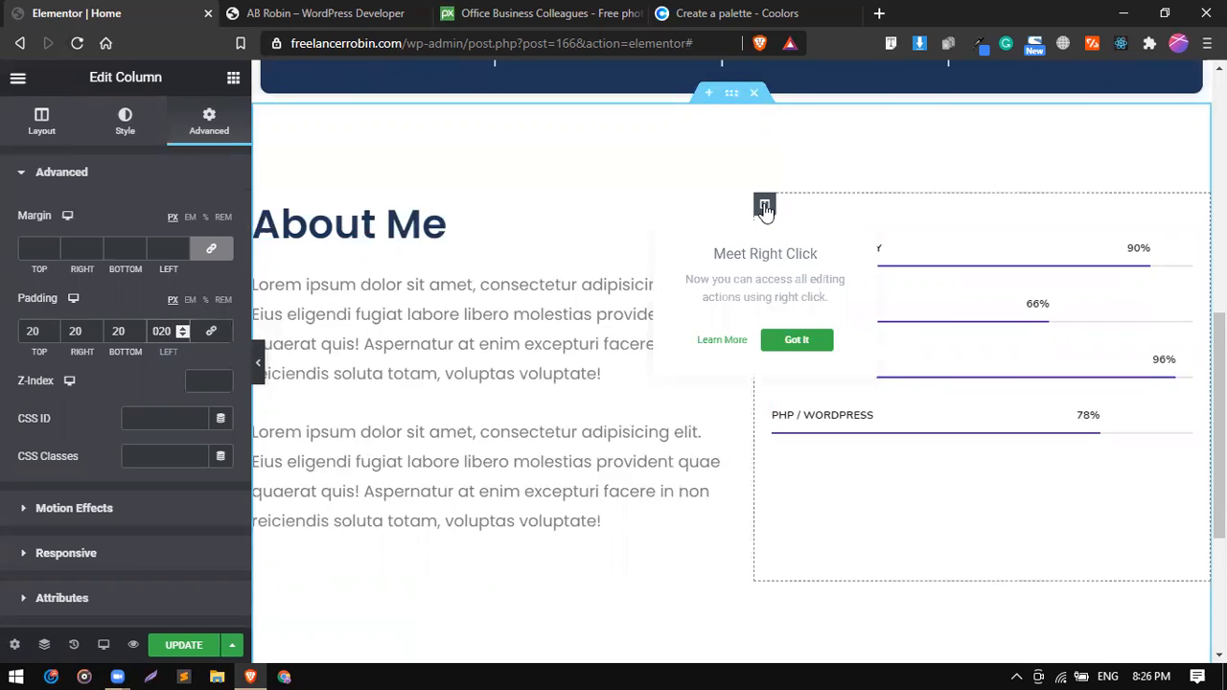
pyautogui.click(41, 131)
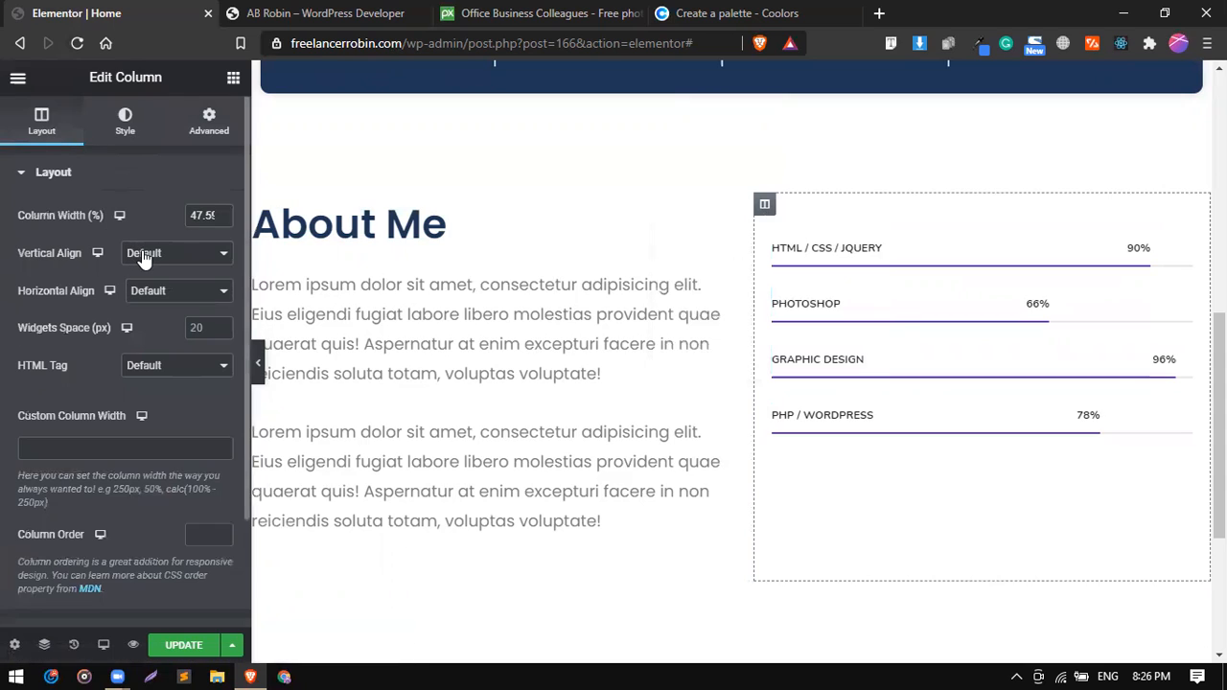
pyautogui.click(145, 255)
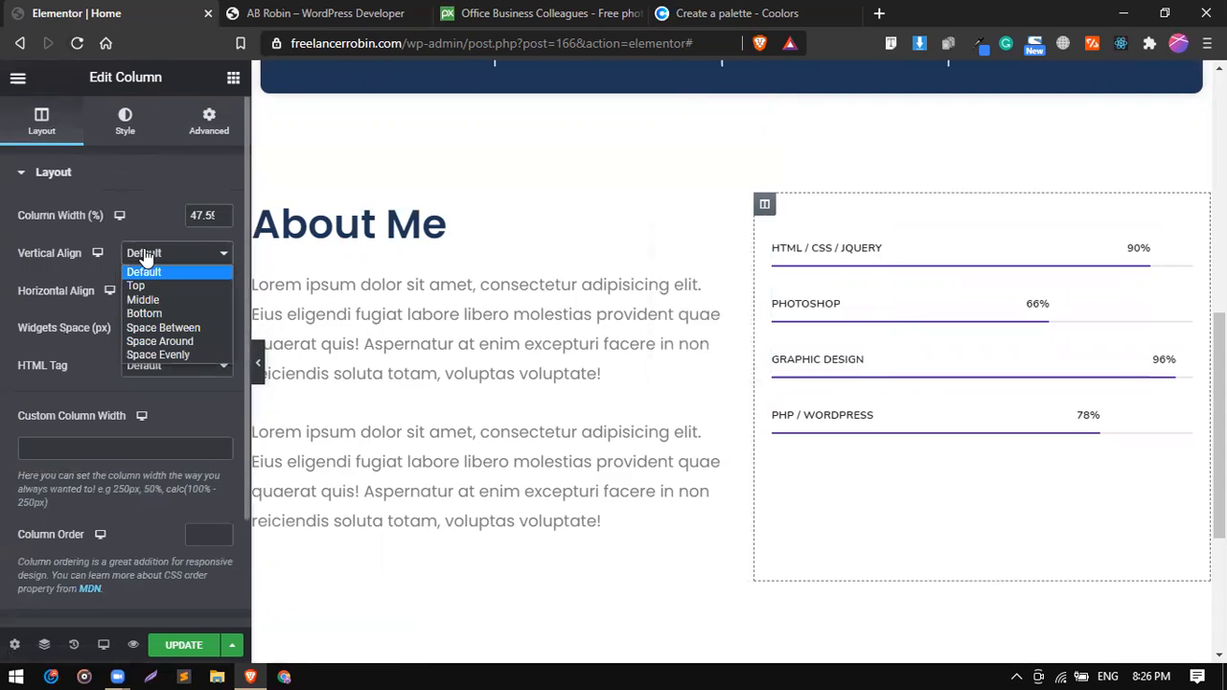
pyautogui.click(161, 302)
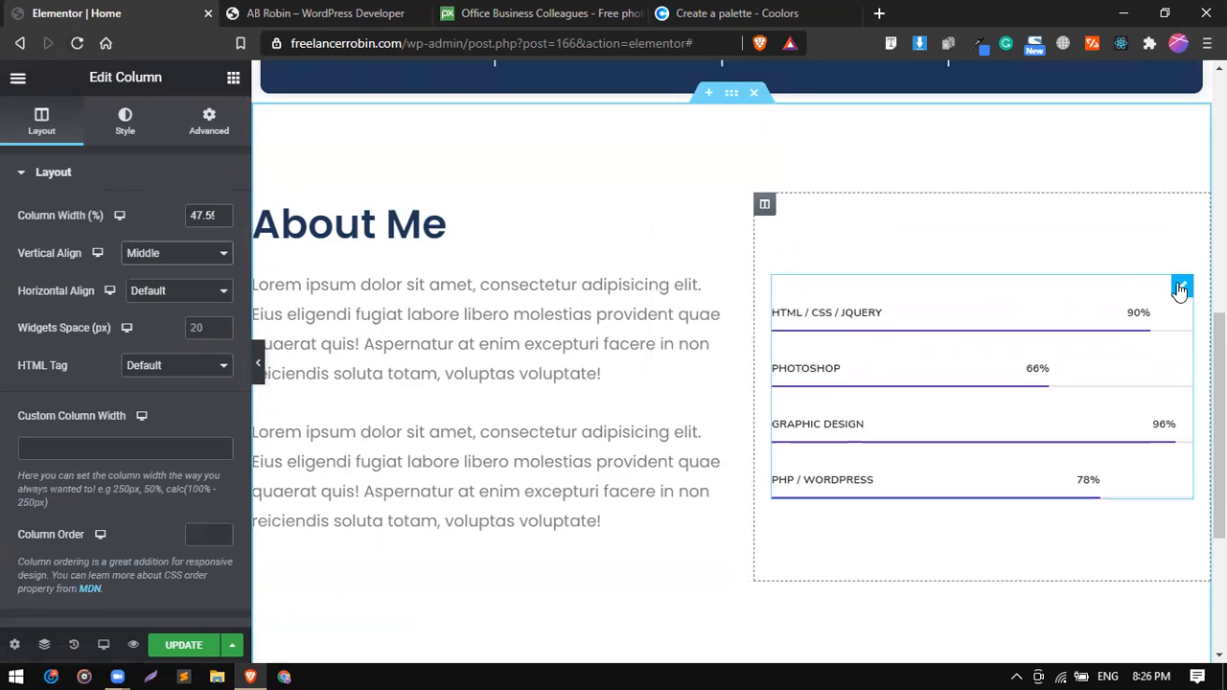
# Search the widgets for "skill", try a default Skill Bars widget above the existing skill bars, and delete it again.
pyautogui.click(942, 430)
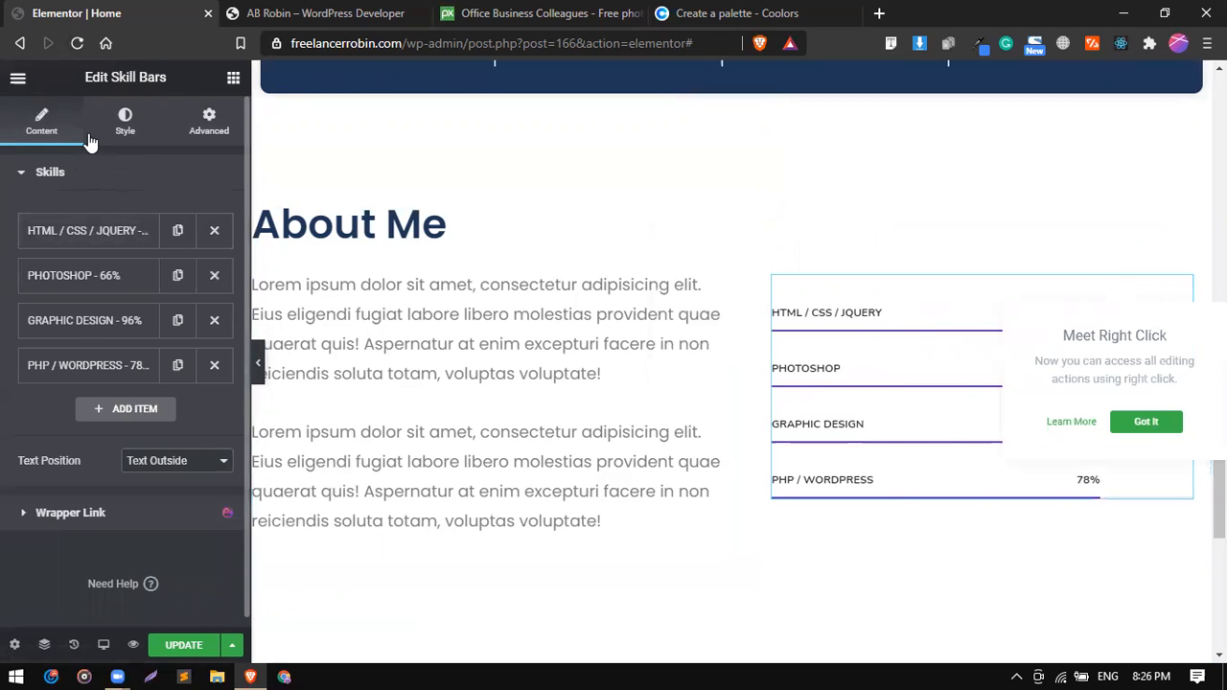
pyautogui.click(232, 84)
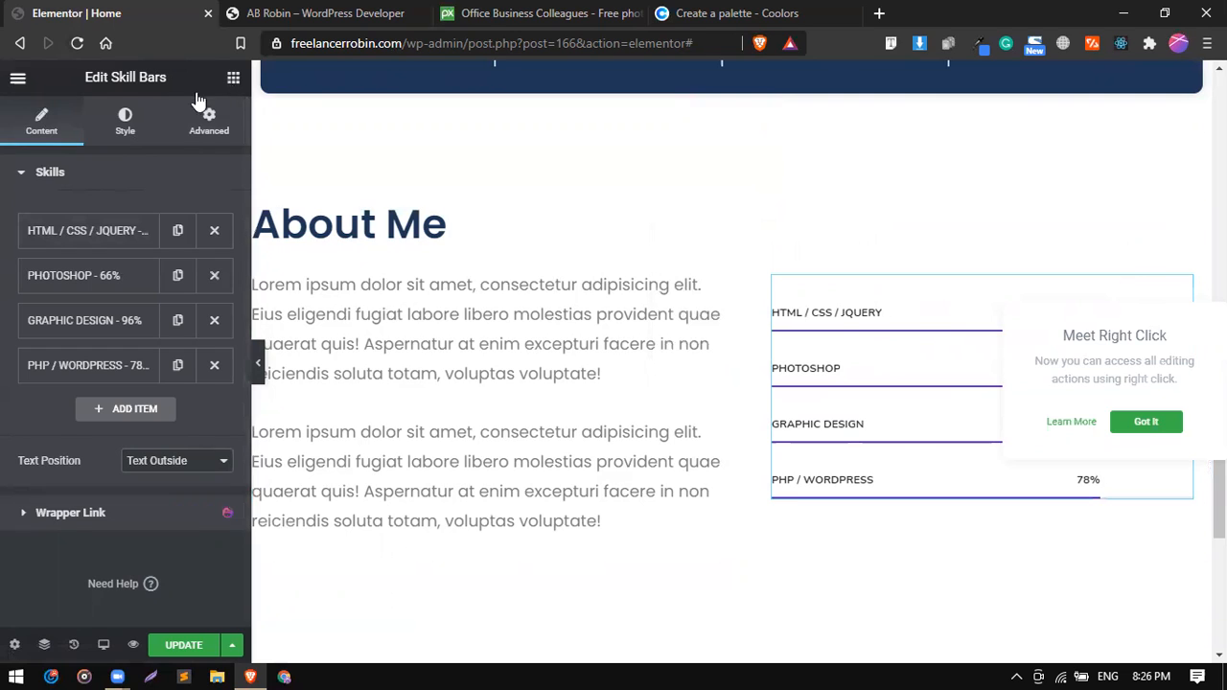
pyautogui.write('skill')
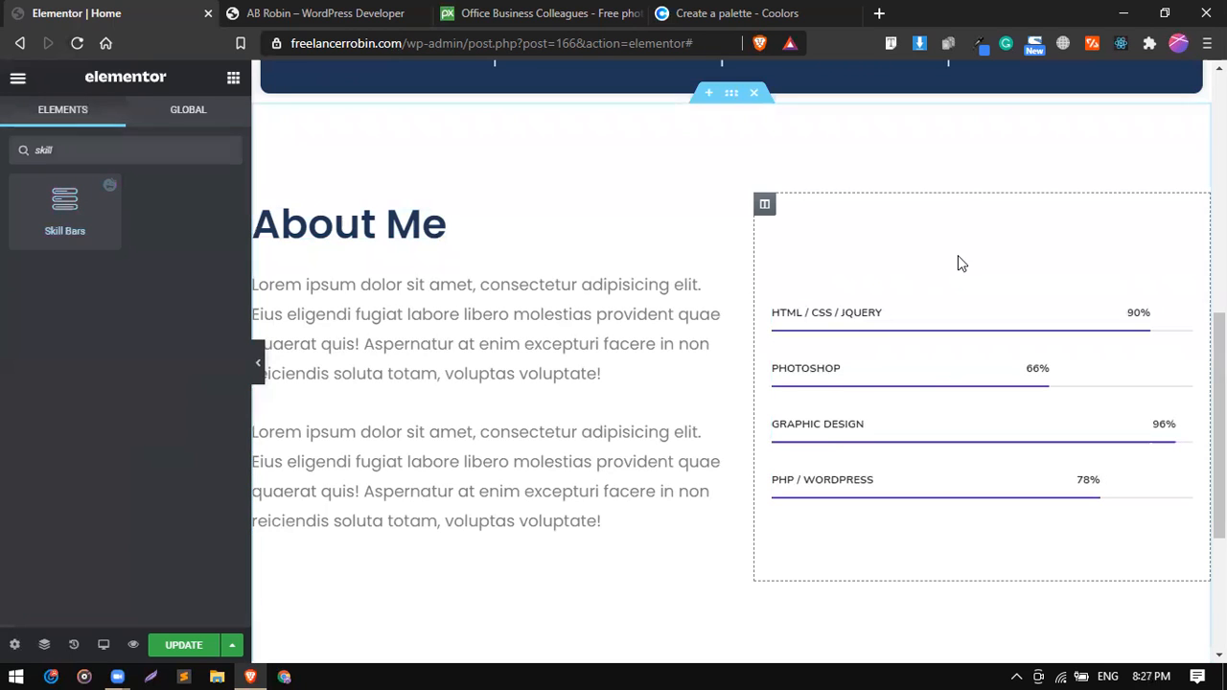
pyautogui.moveTo(115, 227); pyautogui.dragTo(911, 355)
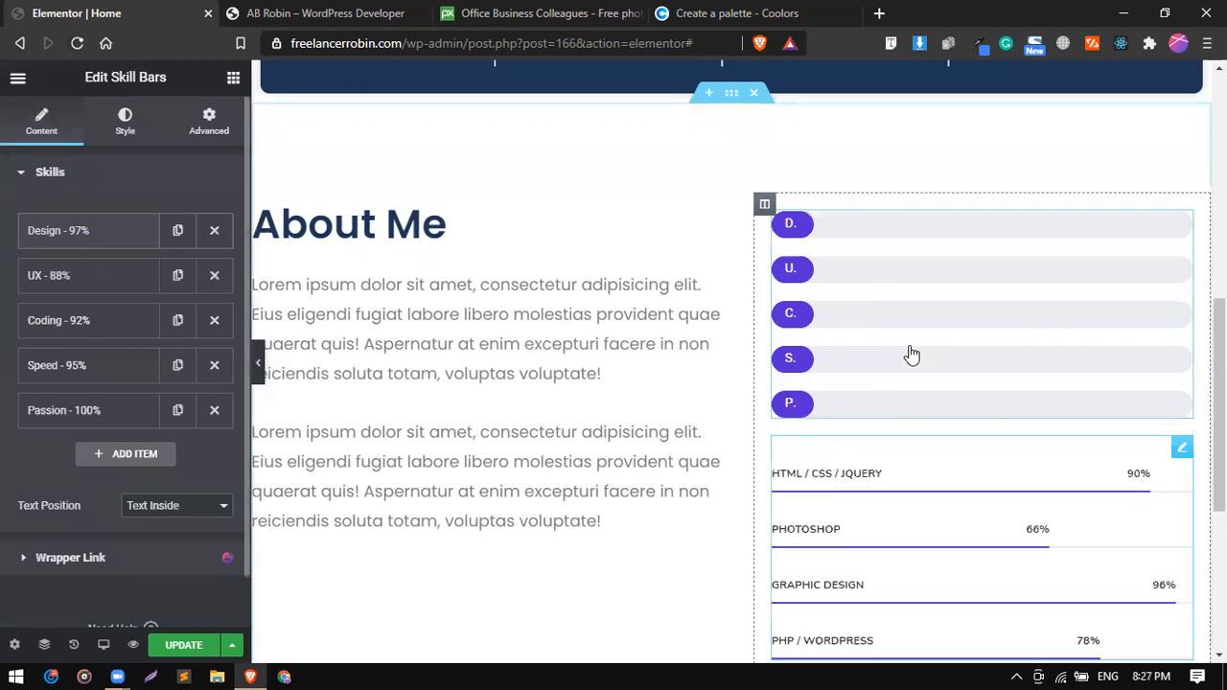
pyautogui.scroll(-1, 911, 355)
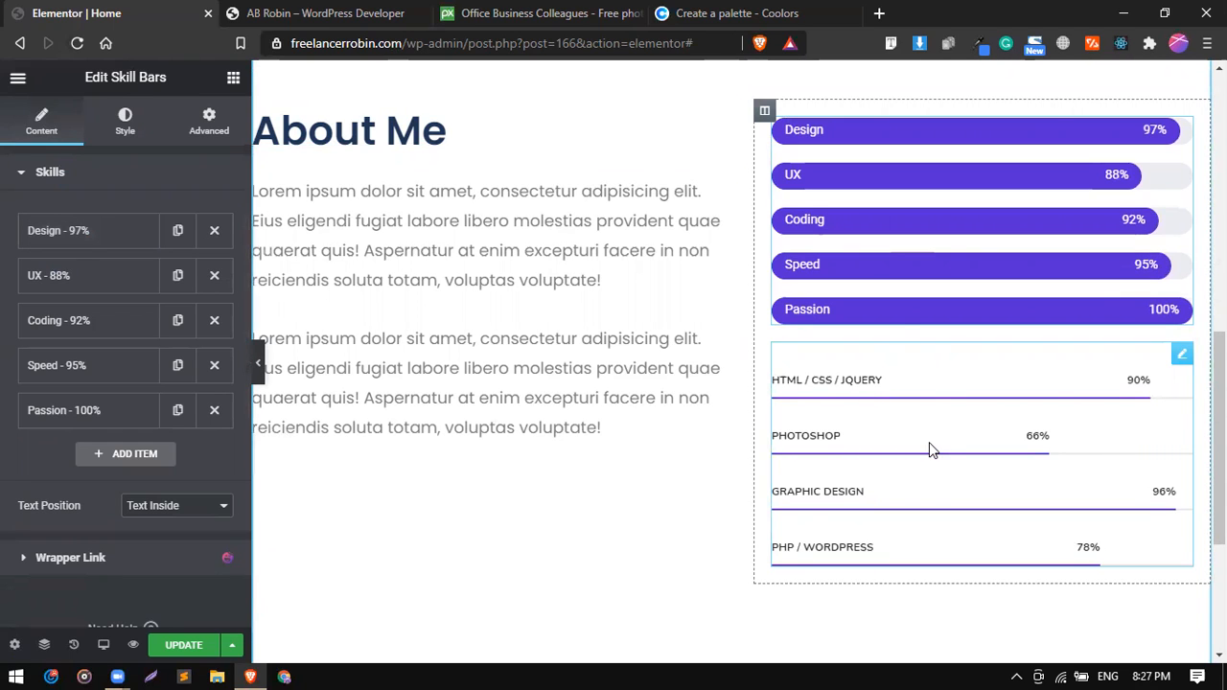
pyautogui.scroll(1, 904, 337)
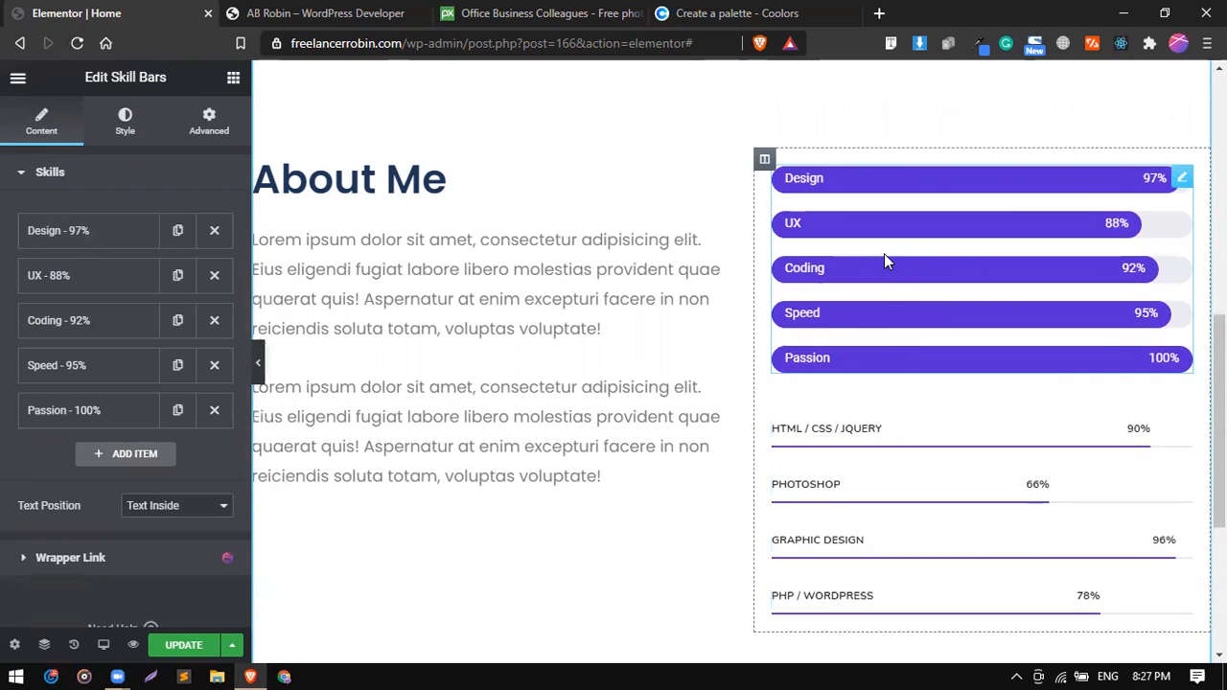
pyautogui.rightClick(884, 253)
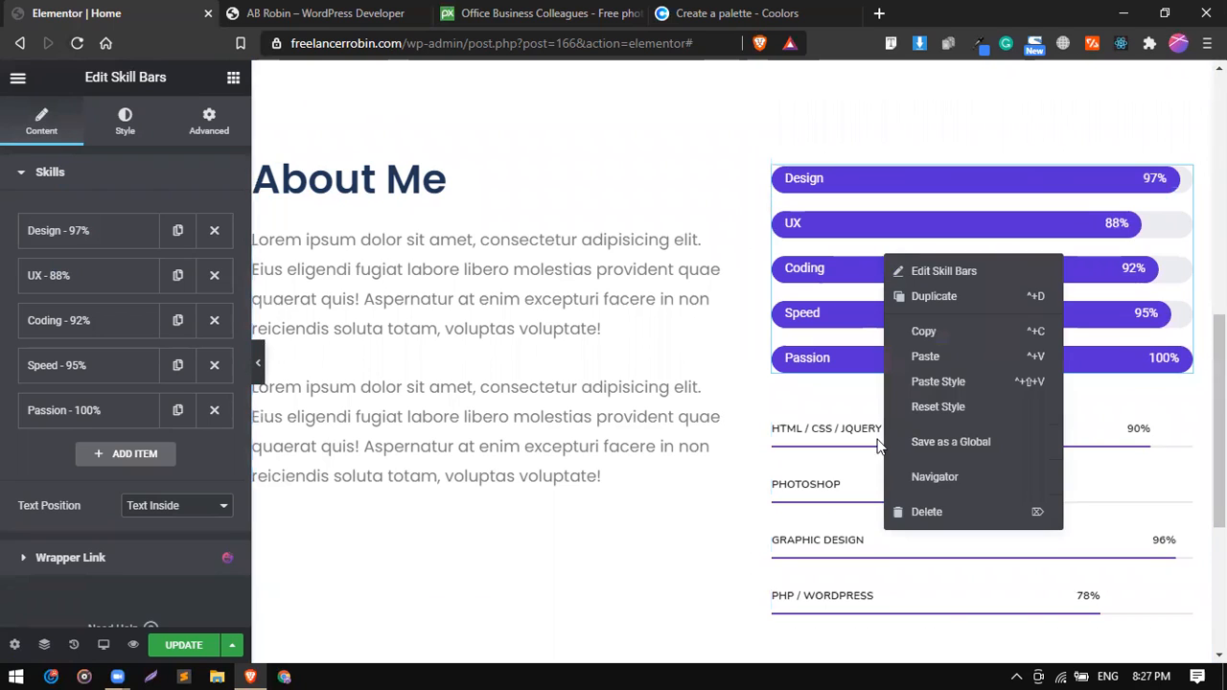
pyautogui.click(920, 513)
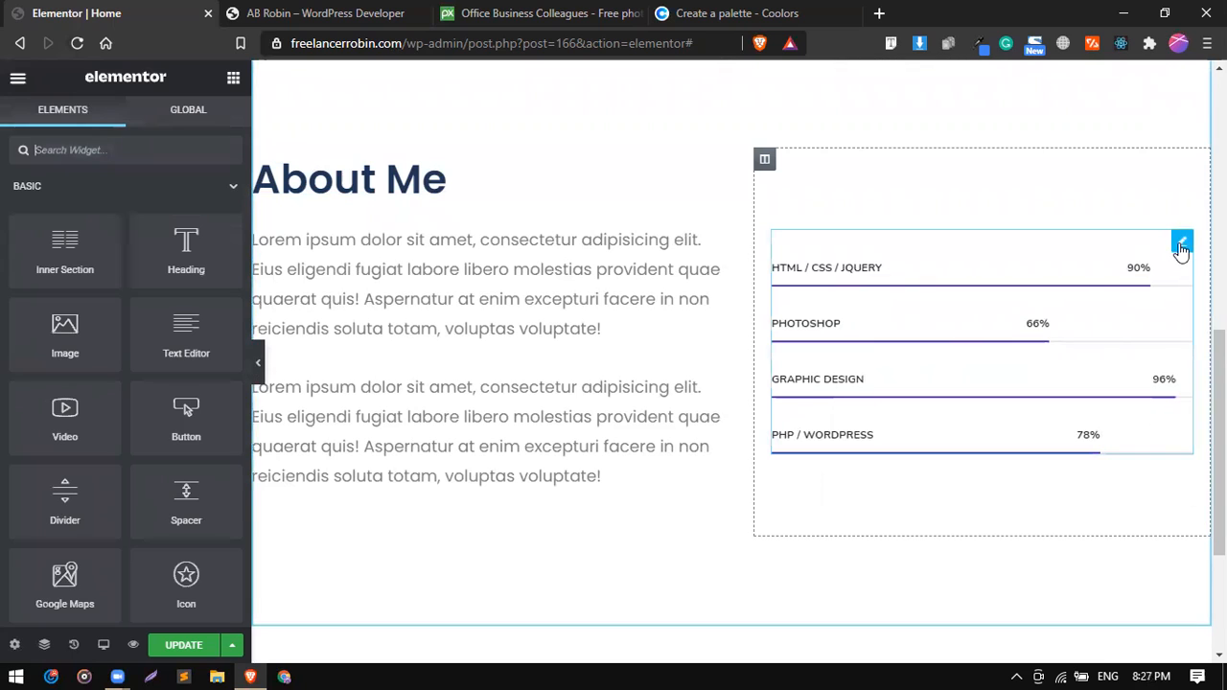
# Rename the "HTML / CSS / JQUERY" skill to "Wordpress" in the remaining skill bars.
pyautogui.click(1181, 243)
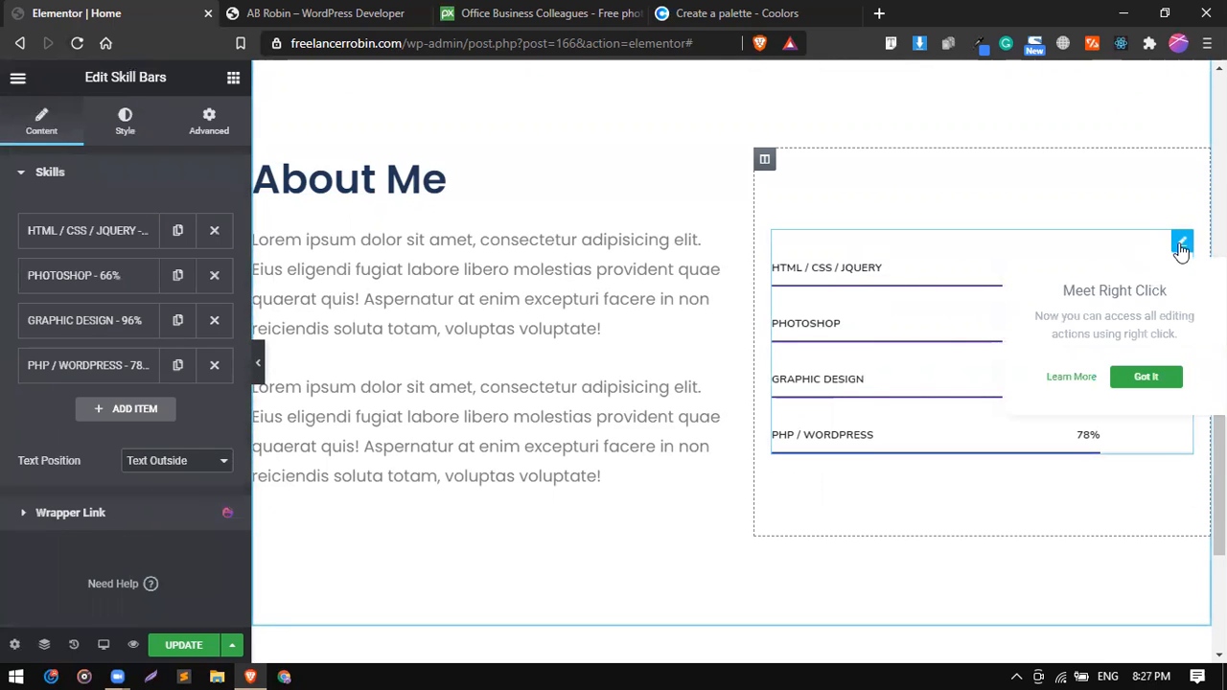
pyautogui.click(137, 234)
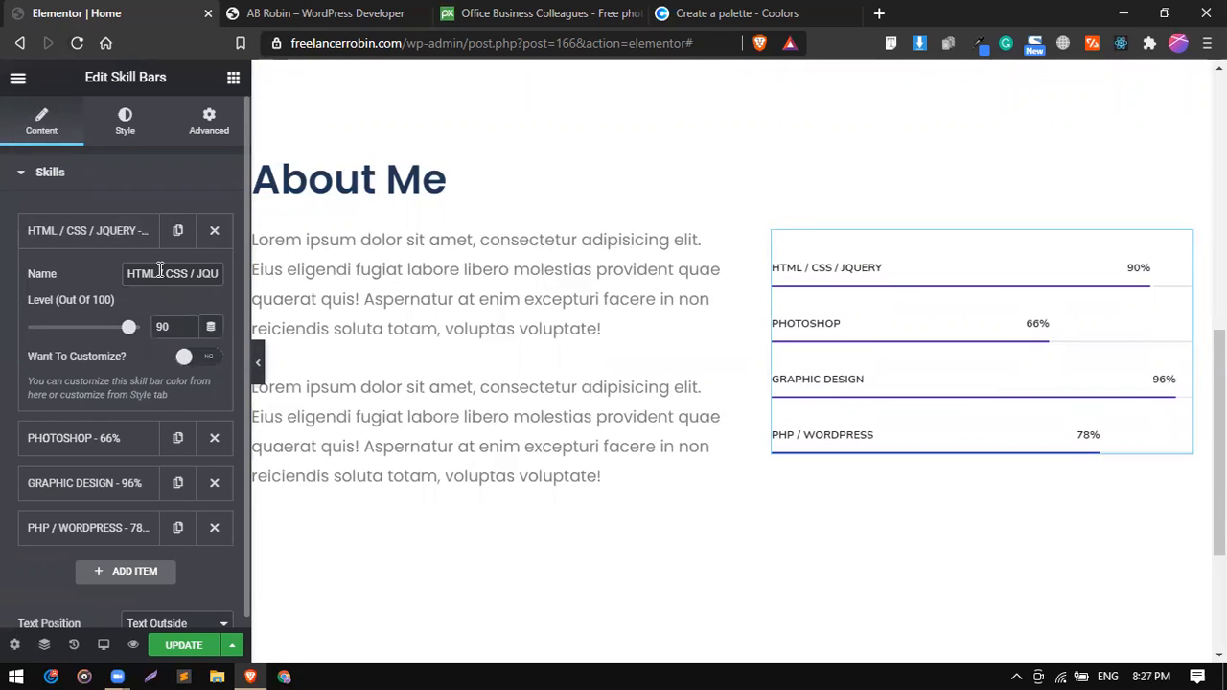
pyautogui.tripleClick(159, 273)
pyautogui.write('Wordpress')
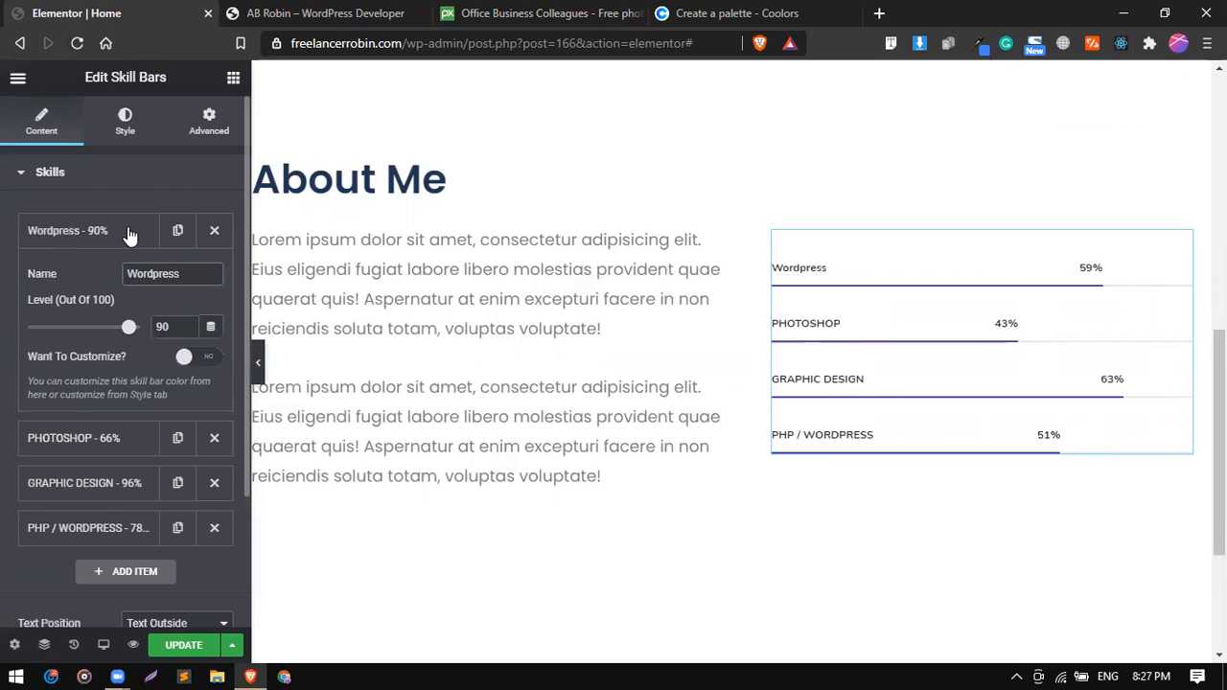
pyautogui.click(128, 233)
# Rename the "PHOTOSHOP" skill to "Wocommerce" and raise its level to 73.
pyautogui.click(96, 273)
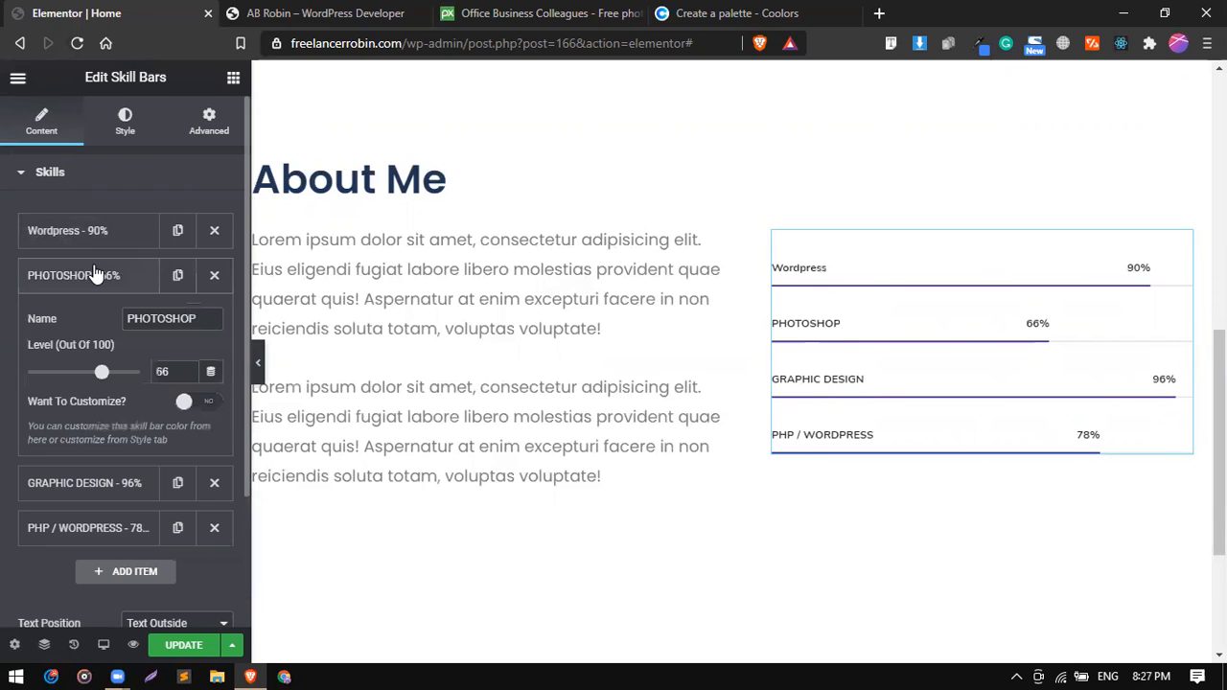
pyautogui.tripleClick(162, 317)
pyautogui.write('E')
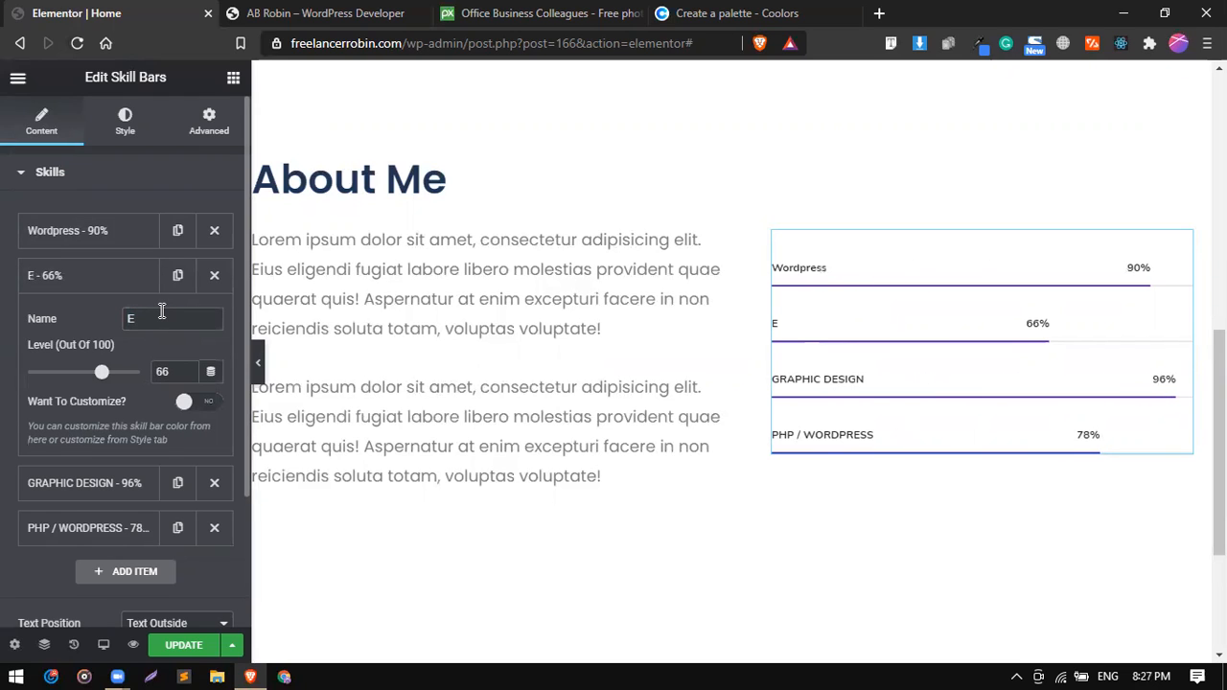
pyautogui.press('BackSpace')
pyautogui.write('W')
pyautogui.write('omm')
pyautogui.press('BackSpace')
pyautogui.press('BackSpace')
pyautogui.write('commerce')
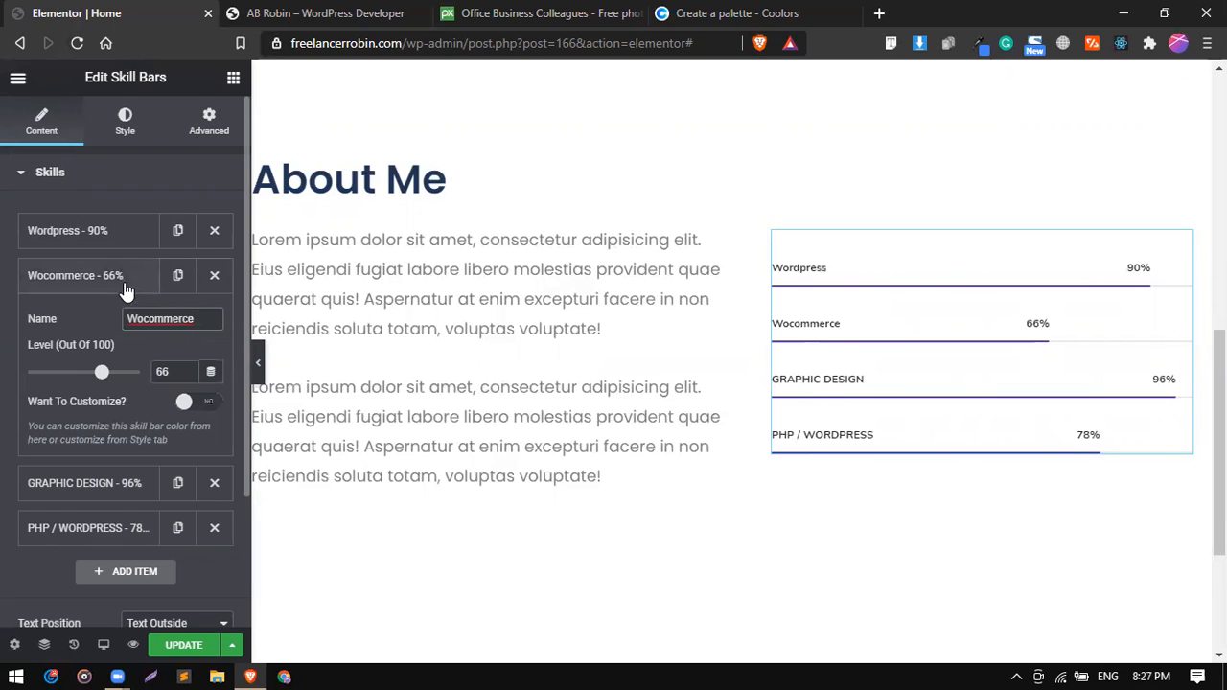
pyautogui.moveTo(102, 372); pyautogui.dragTo(112, 376)
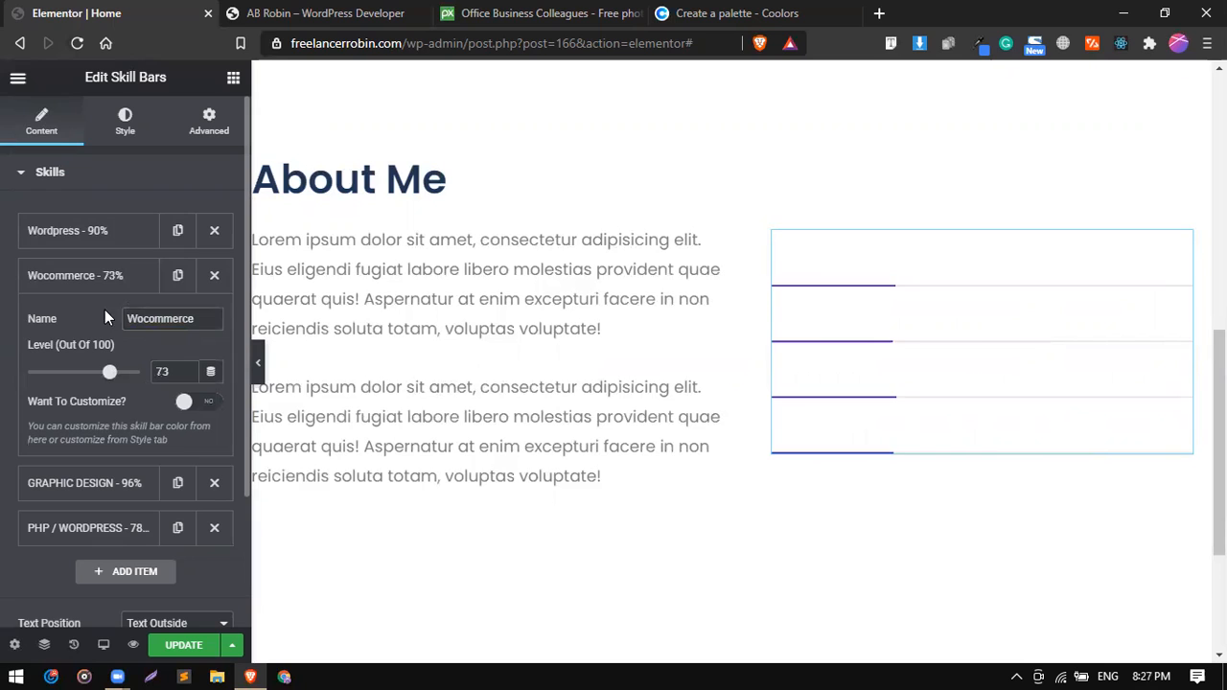
# Rename the "GRAPHIC DESIGN" skill to "Shopify".
pyautogui.click(113, 280)
pyautogui.click(139, 330)
pyautogui.doubleClick(166, 362)
pyautogui.write('Sh')
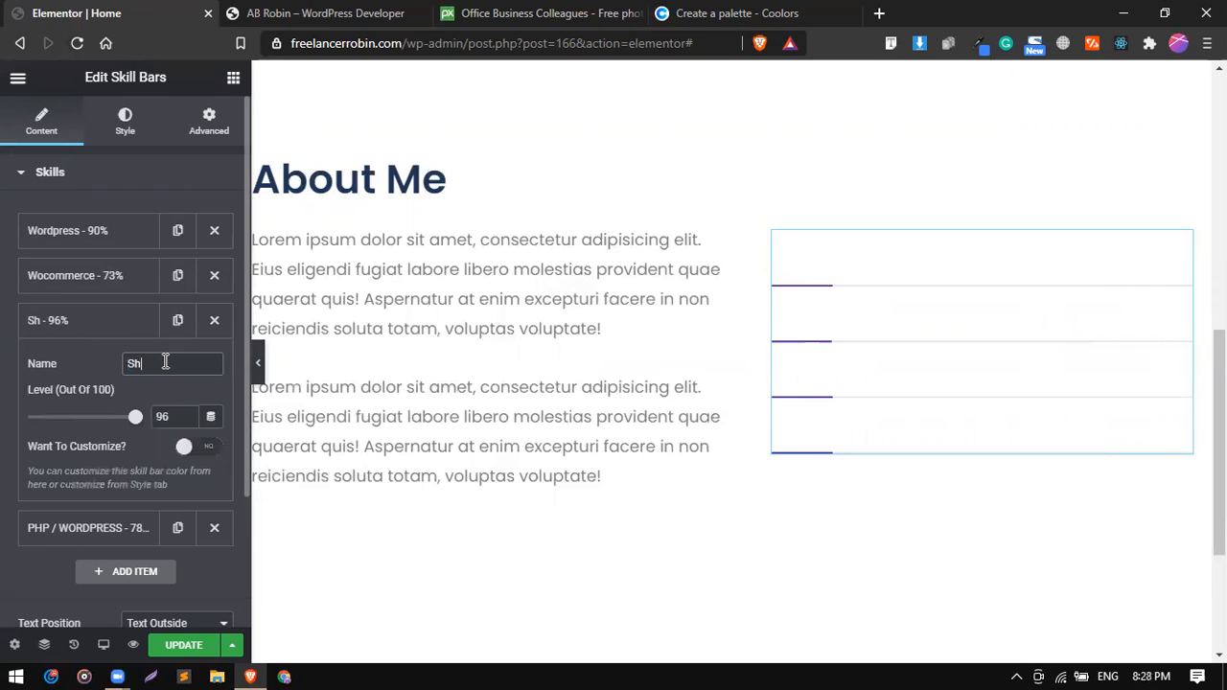
pyautogui.write('opify')
pyautogui.press('BackSpace')
pyautogui.press('BackSpace')
pyautogui.write('fy')
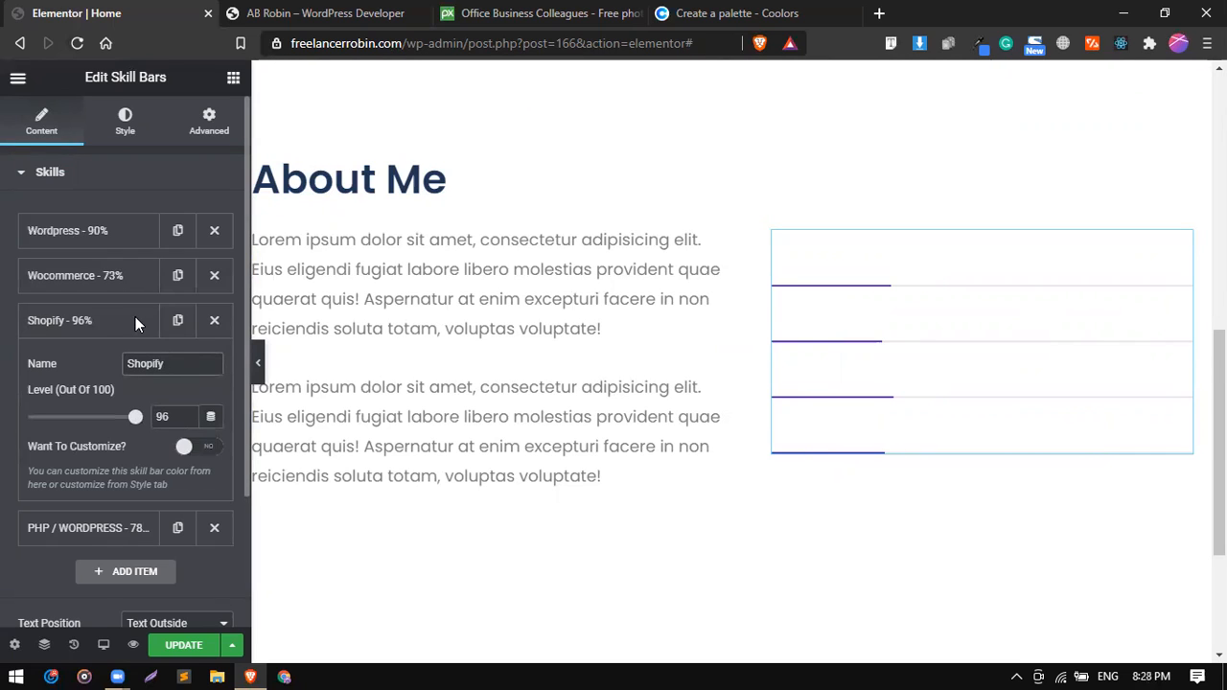
pyautogui.click(135, 316)
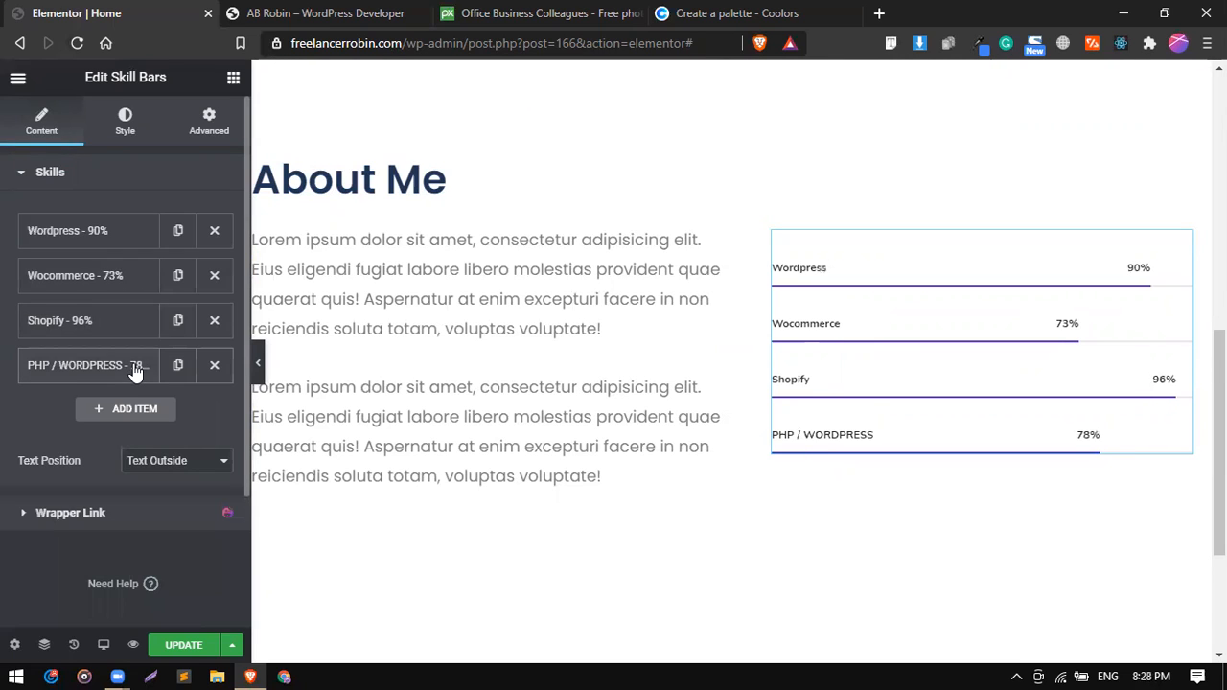
# Rename the "PHP / WORDPRESS" skill to "SEO & Security".
pyautogui.tripleClick(169, 409)
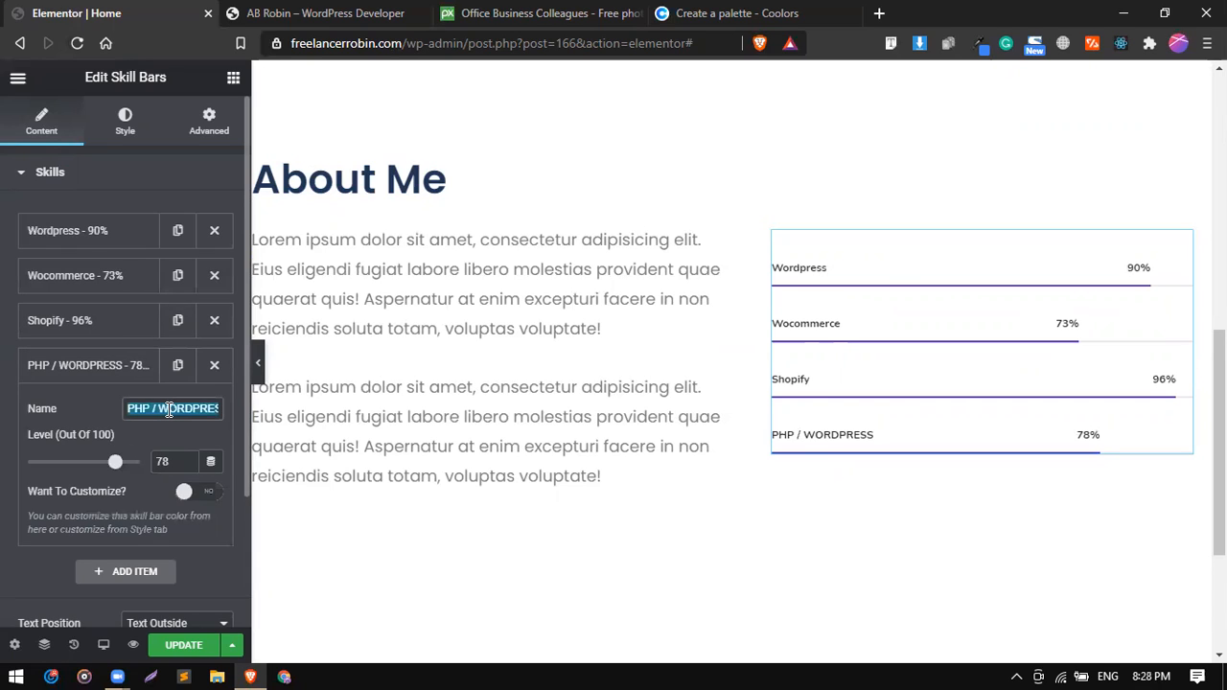
pyautogui.press('BackSpace')
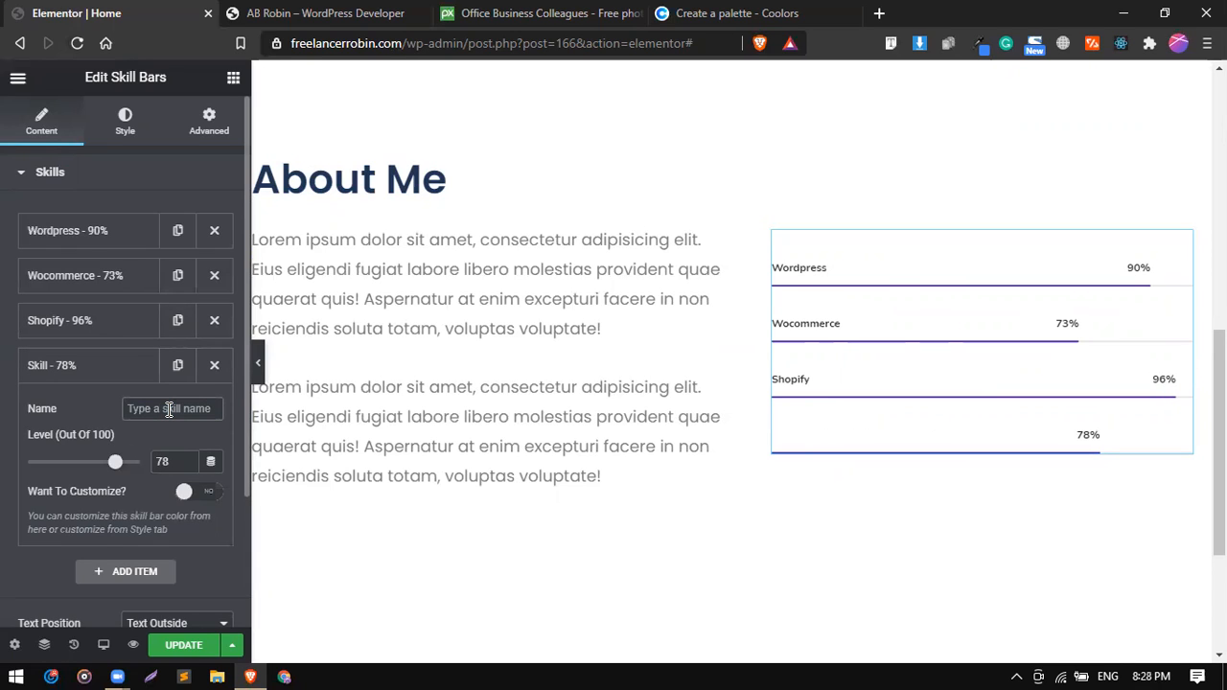
pyautogui.write('SEO ')
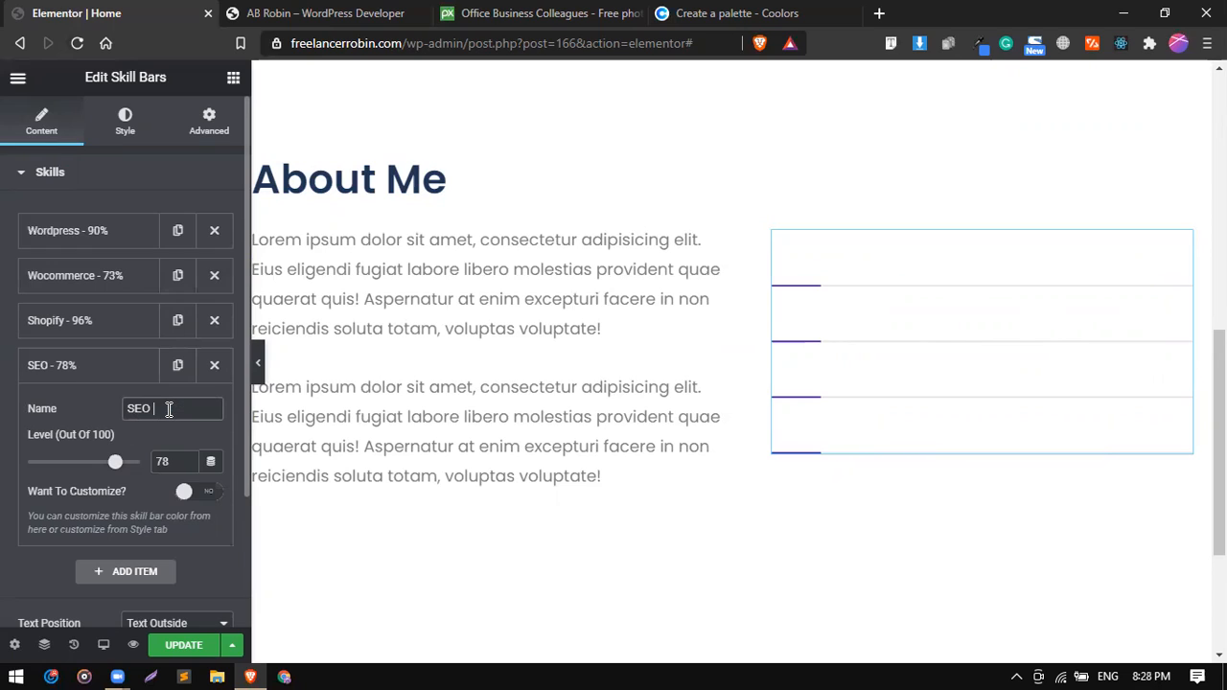
pyautogui.write('&')
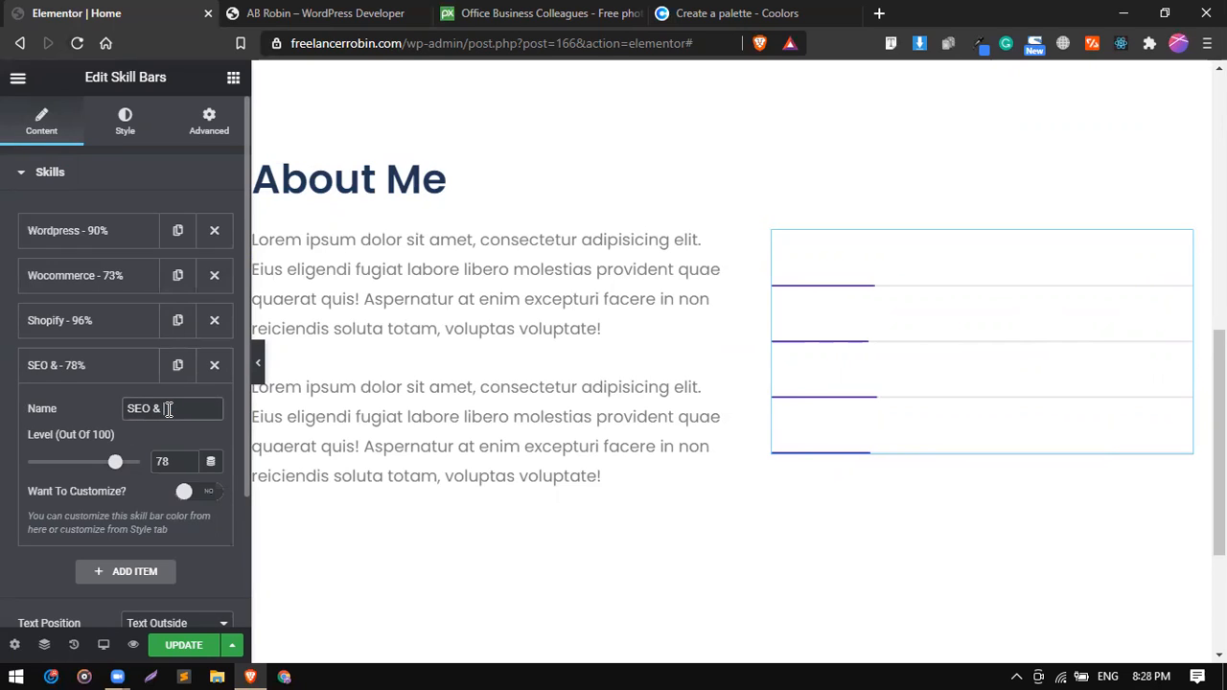
pyautogui.write(' s')
pyautogui.press('BackSpace')
pyautogui.write('Secu')
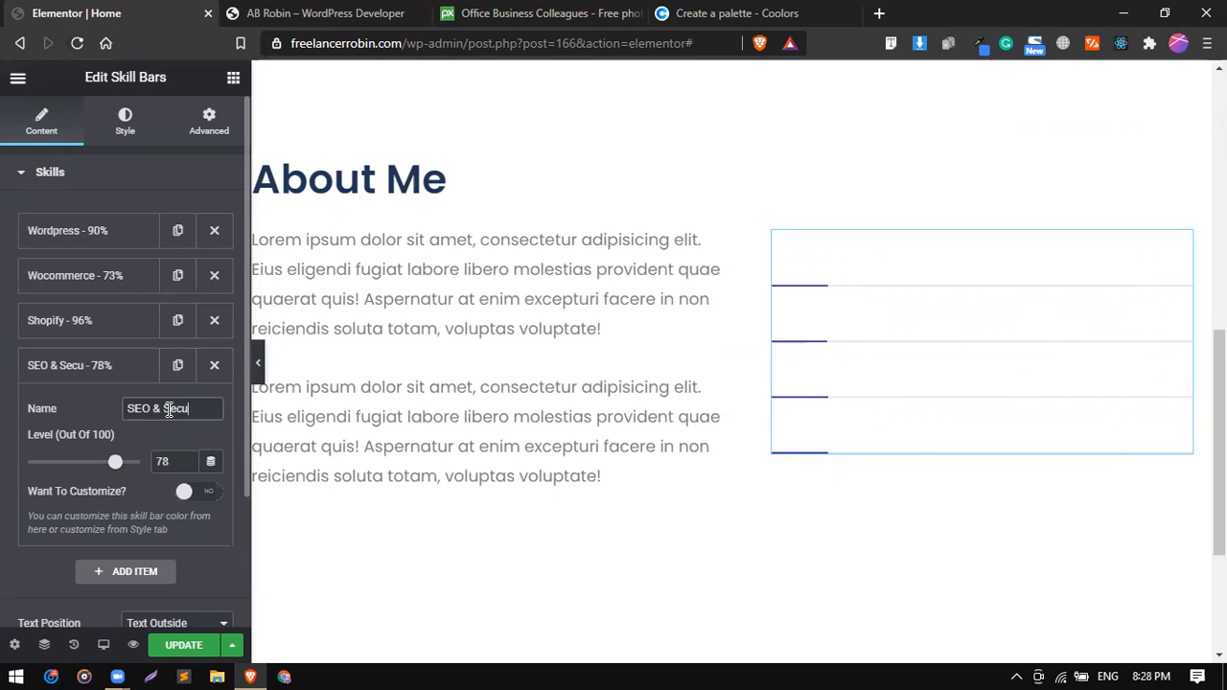
pyautogui.write('rity')
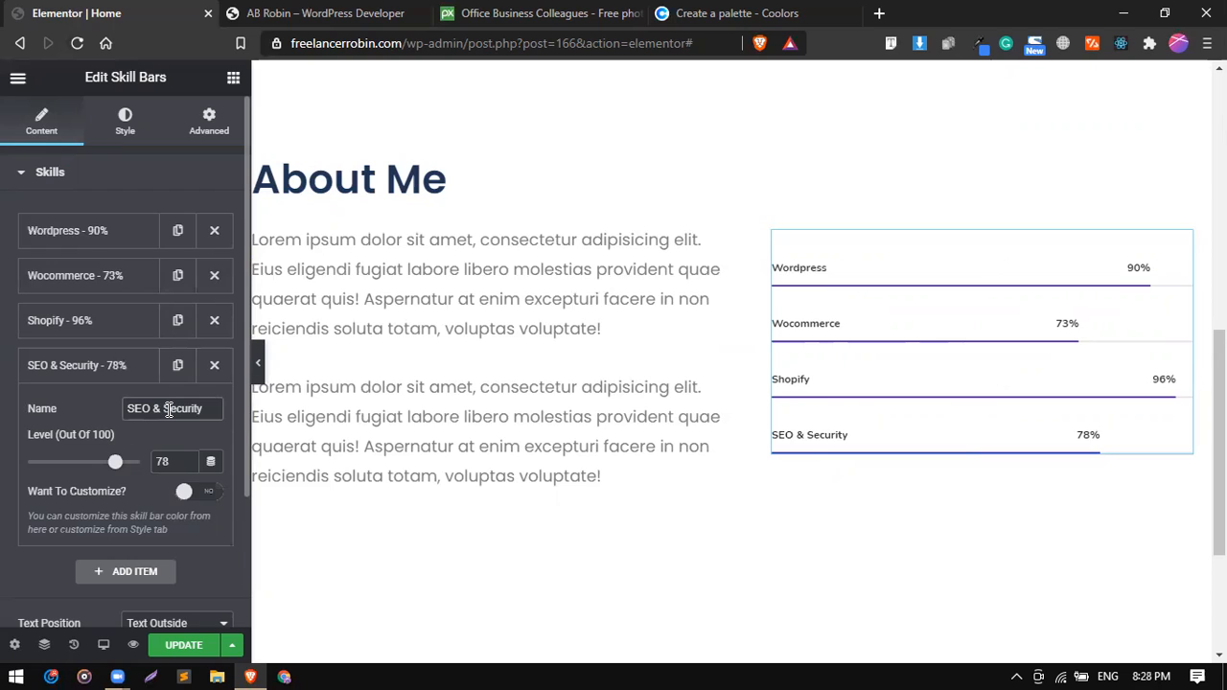
pyautogui.click(107, 365)
pyautogui.click(107, 365)
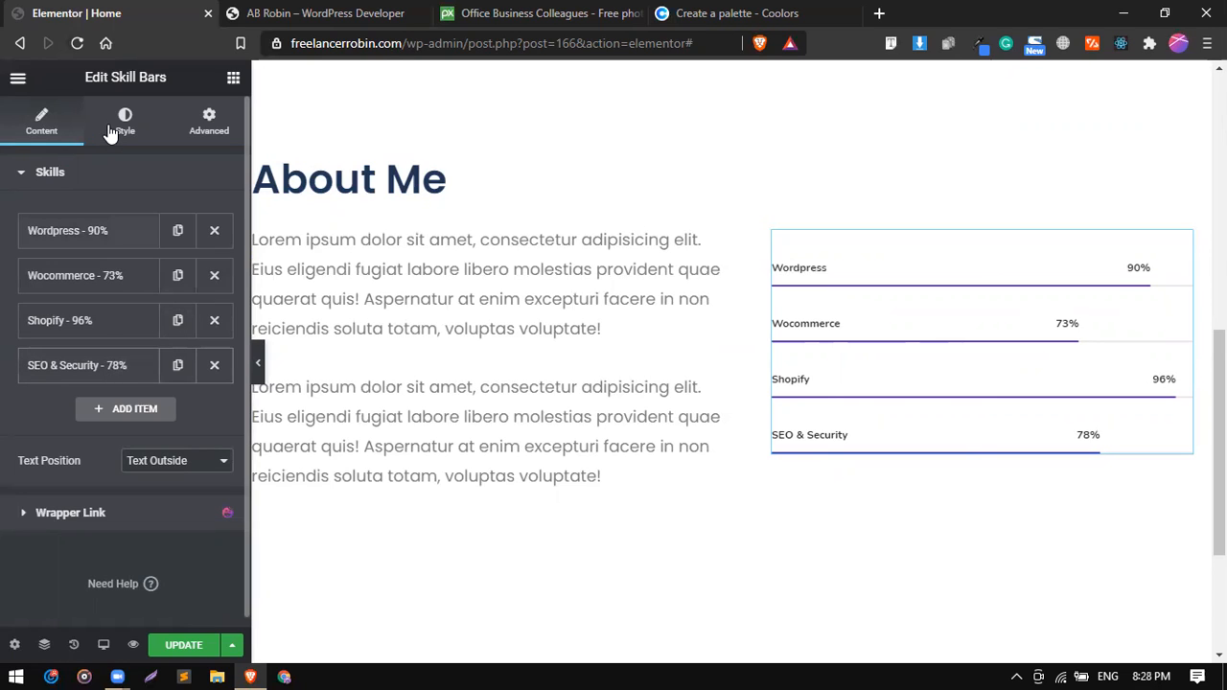
# Try duplicating the "SEO & Security" skill and adding a default skill item, and delete both extra items again.
pyautogui.click(44, 123)
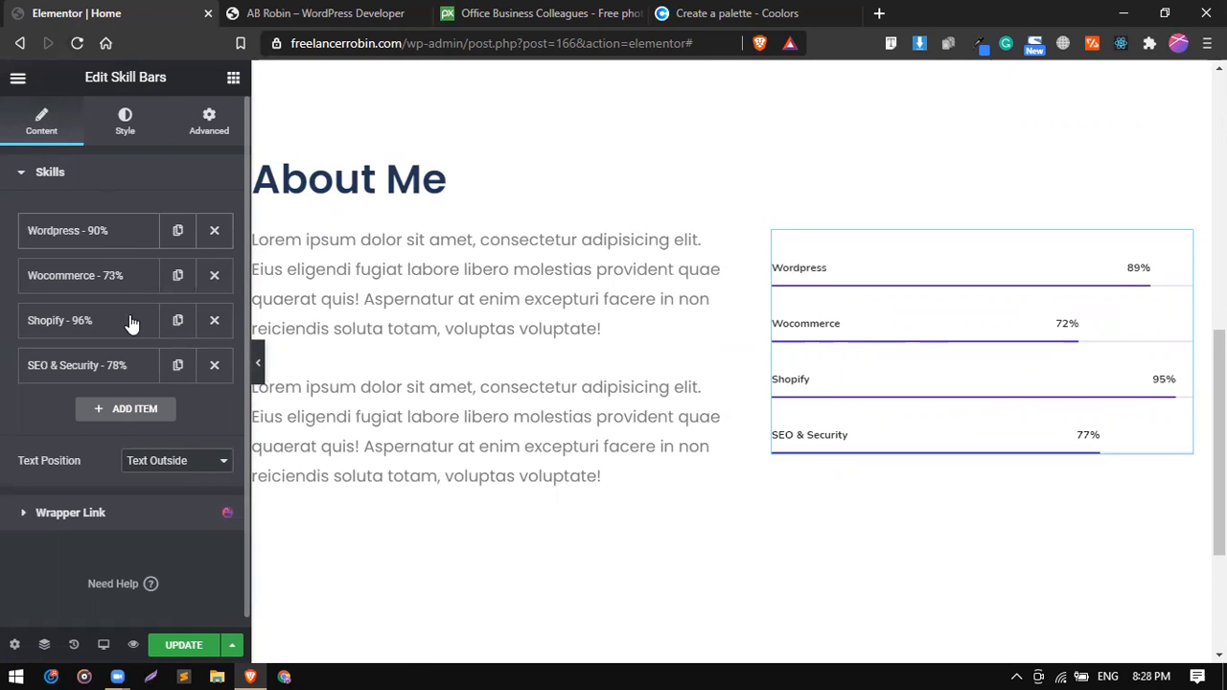
pyautogui.click(175, 365)
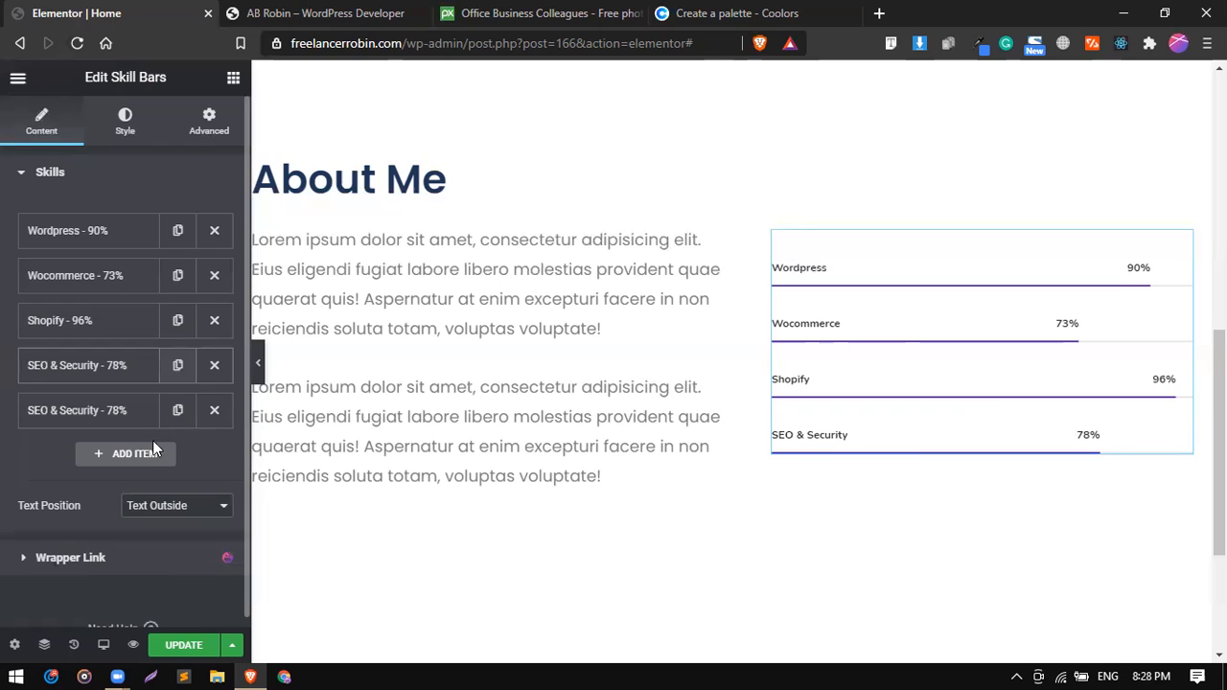
pyautogui.click(140, 454)
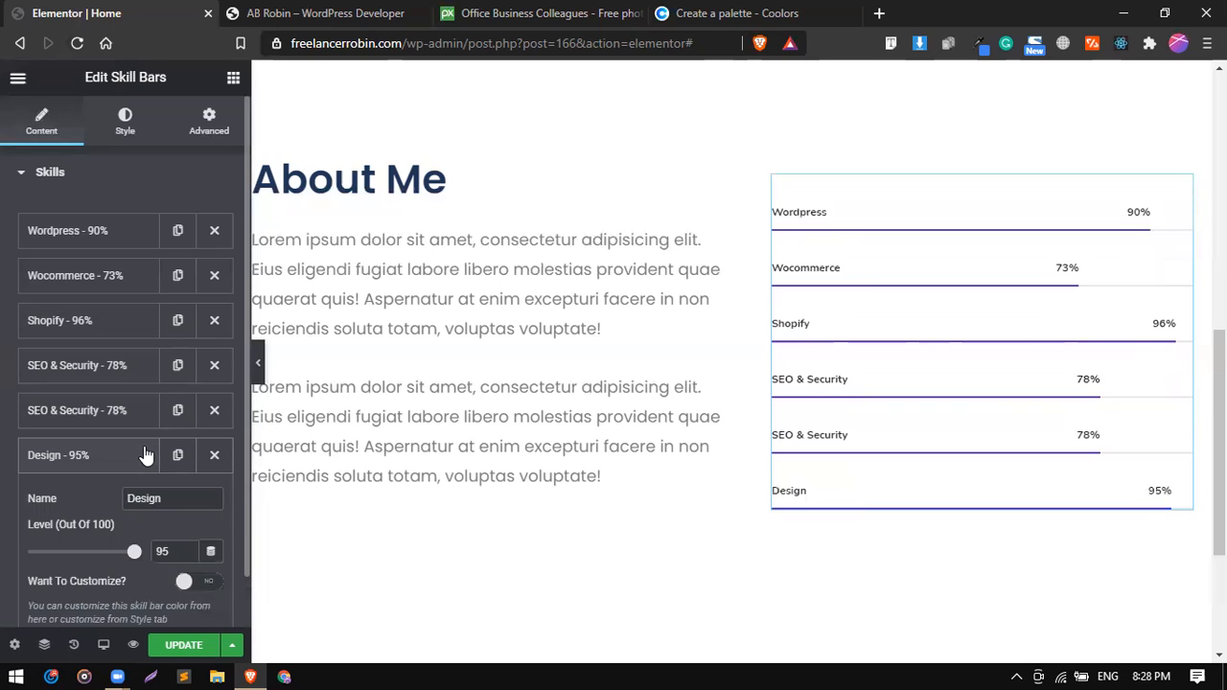
pyautogui.click(213, 456)
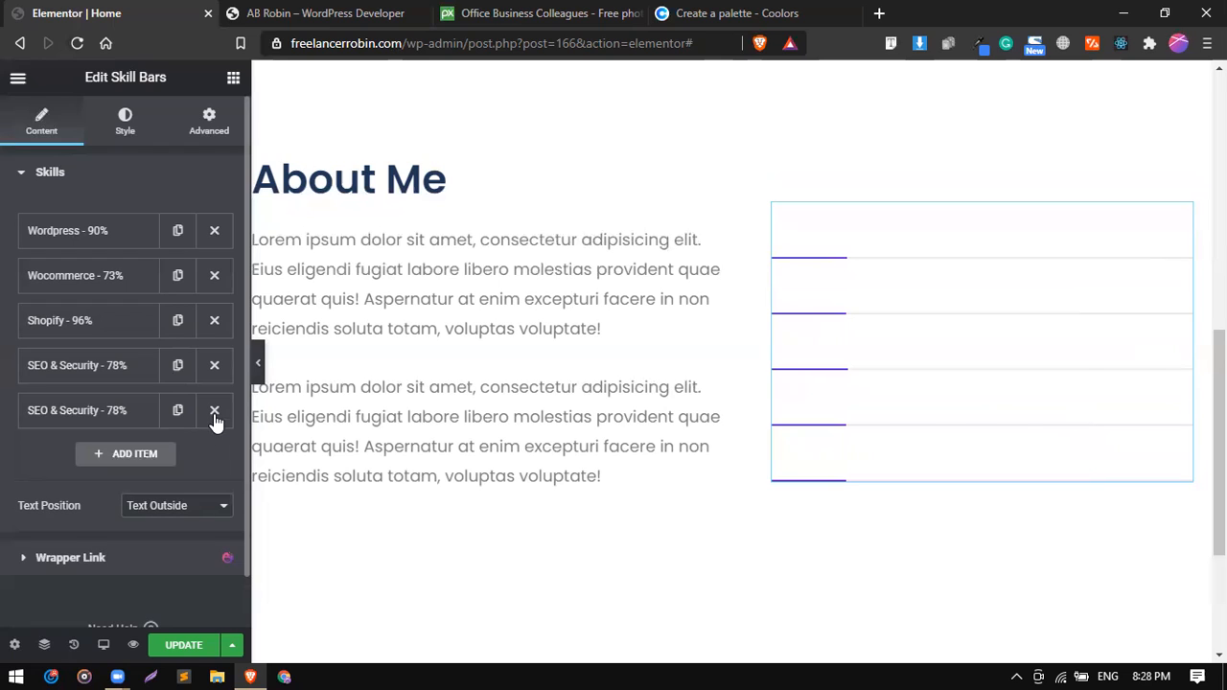
pyautogui.click(213, 412)
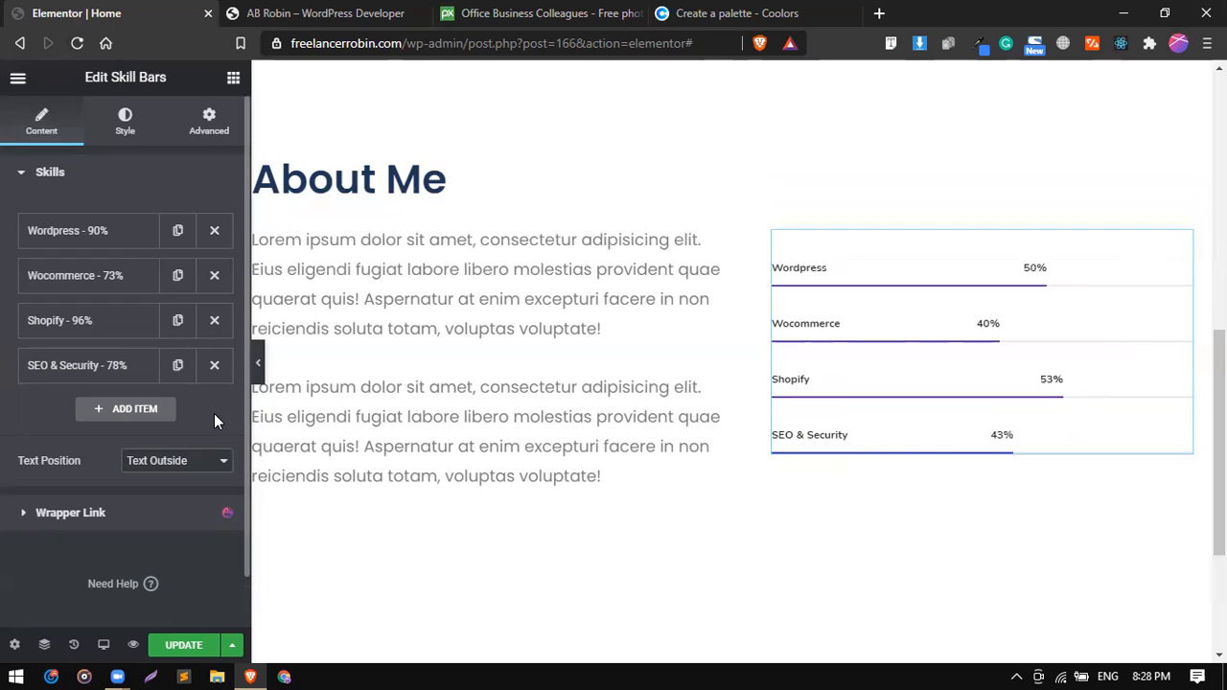
# Set the skill bars' height to 16 and the spacing between them to 50.
pyautogui.click(125, 129)
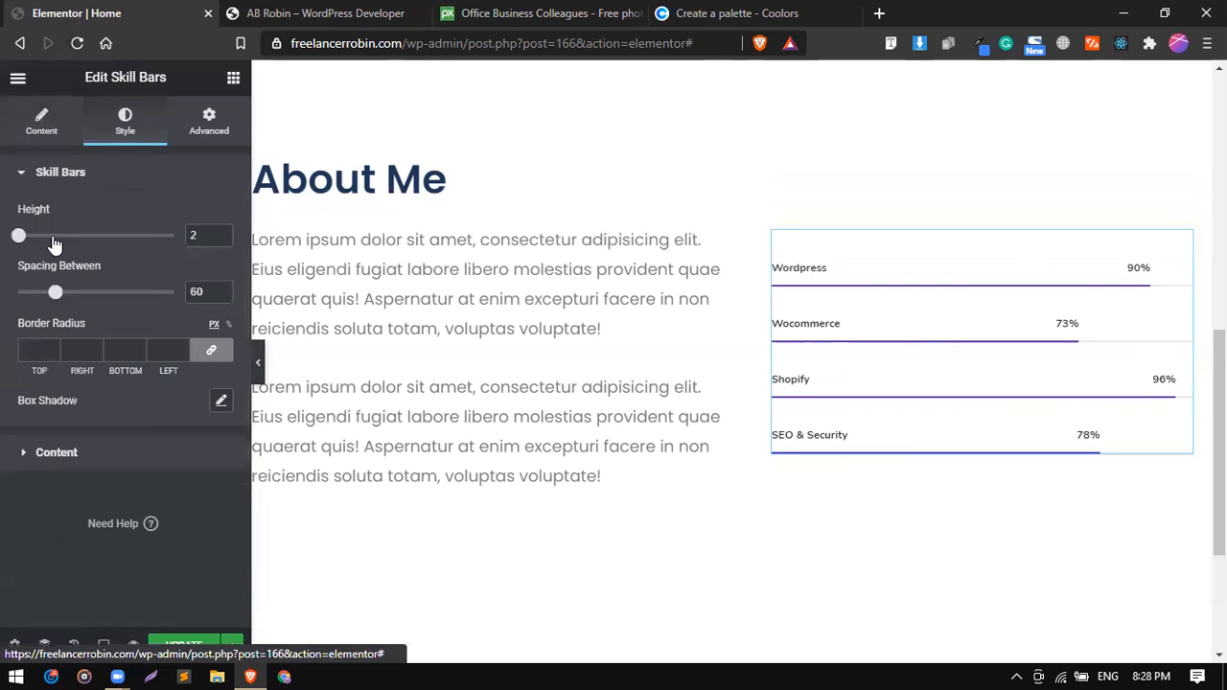
pyautogui.moveTo(20, 238); pyautogui.dragTo(30, 237)
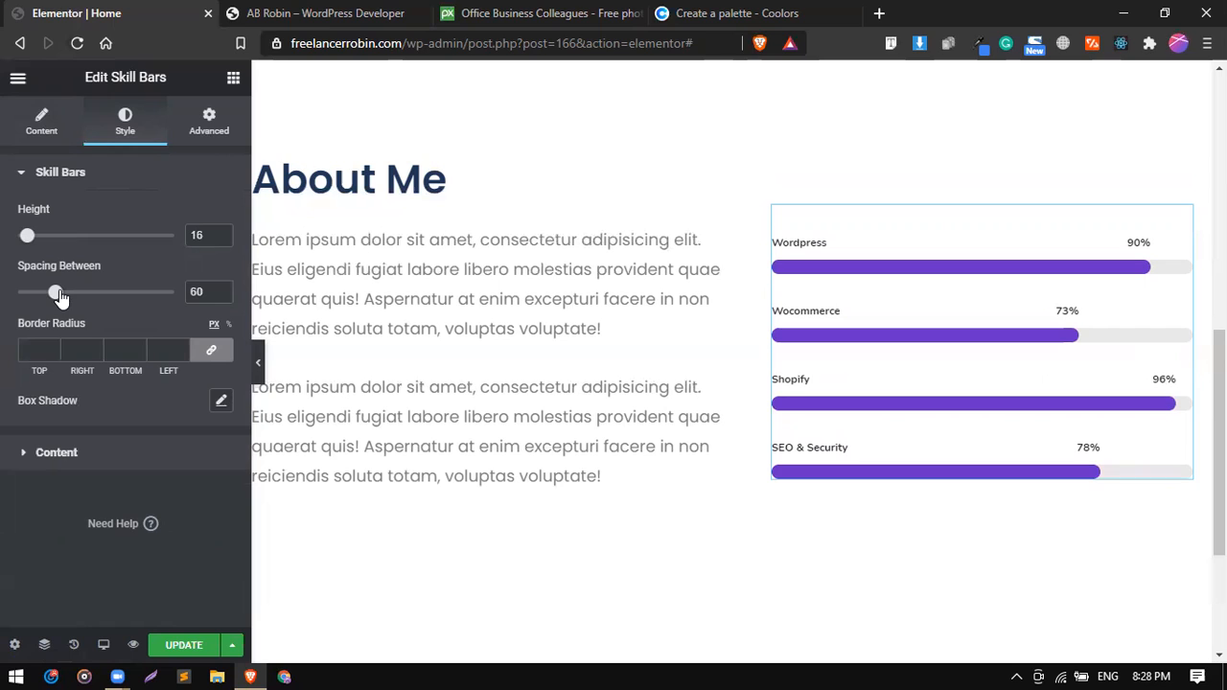
pyautogui.moveTo(59, 297)
pyautogui.mouseDown()
pyautogui.moveTo(13, 300)
pyautogui.moveTo(43, 304)
pyautogui.mouseUp()
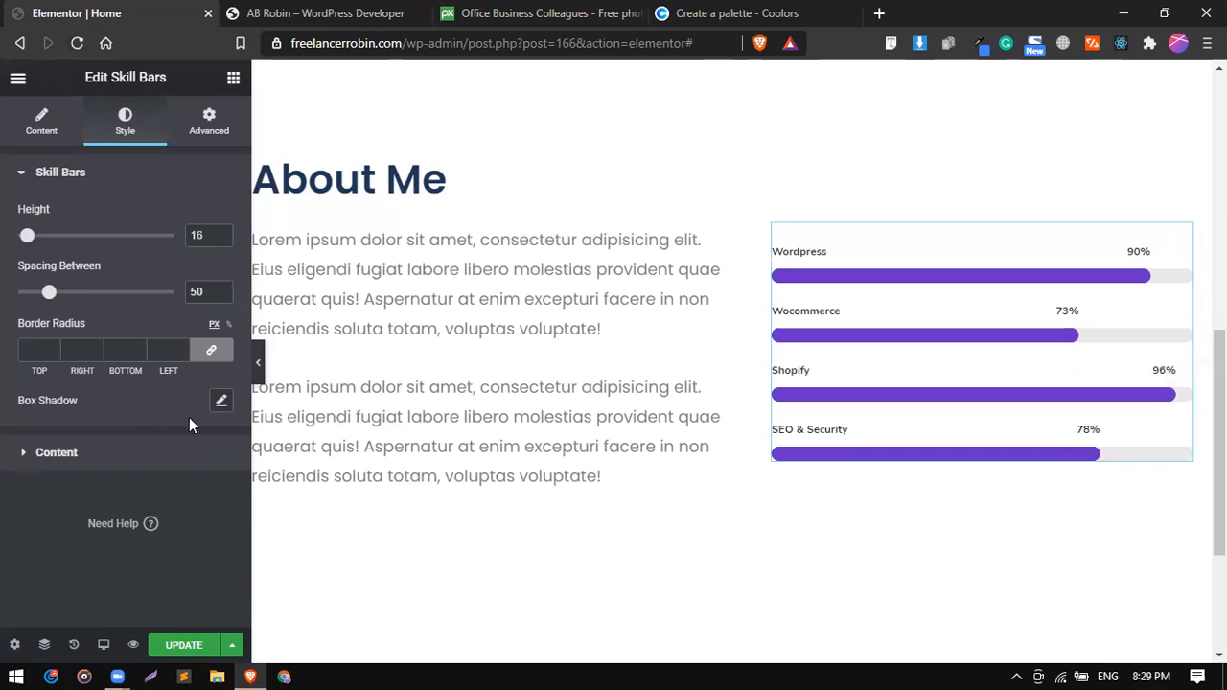
# Try a box shadow with a semi-transparent black color on the skill bars, and reset it to default.
pyautogui.click(222, 402)
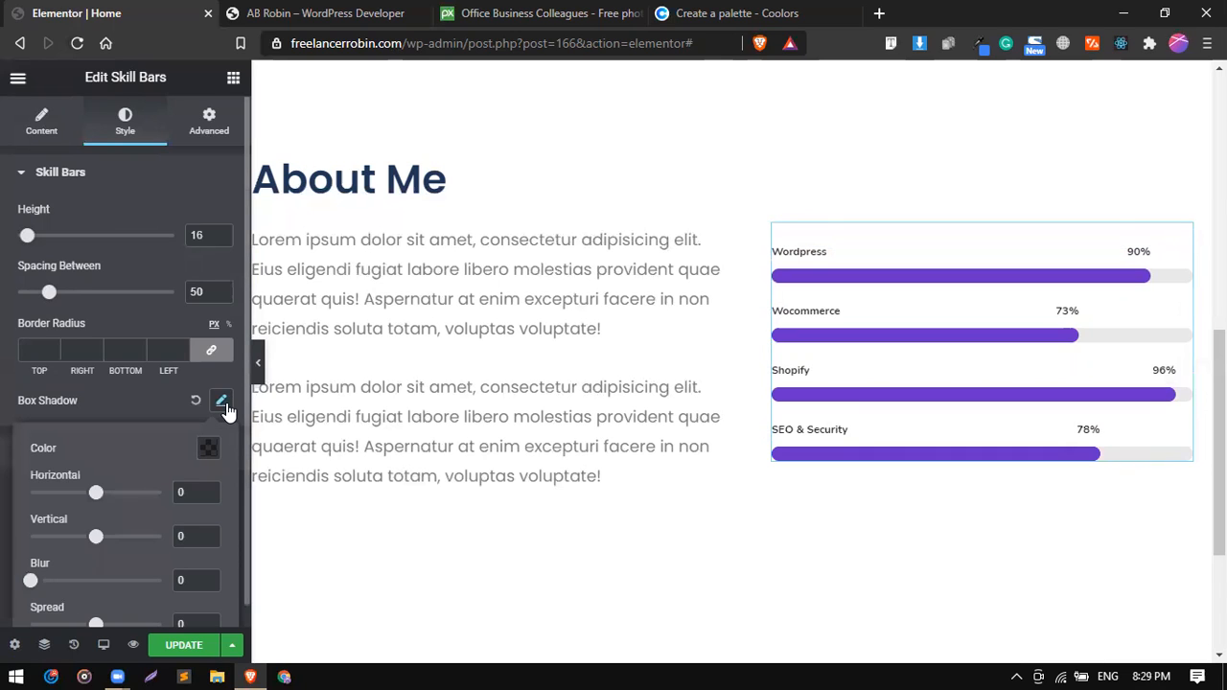
pyautogui.scroll(-1, 174, 422)
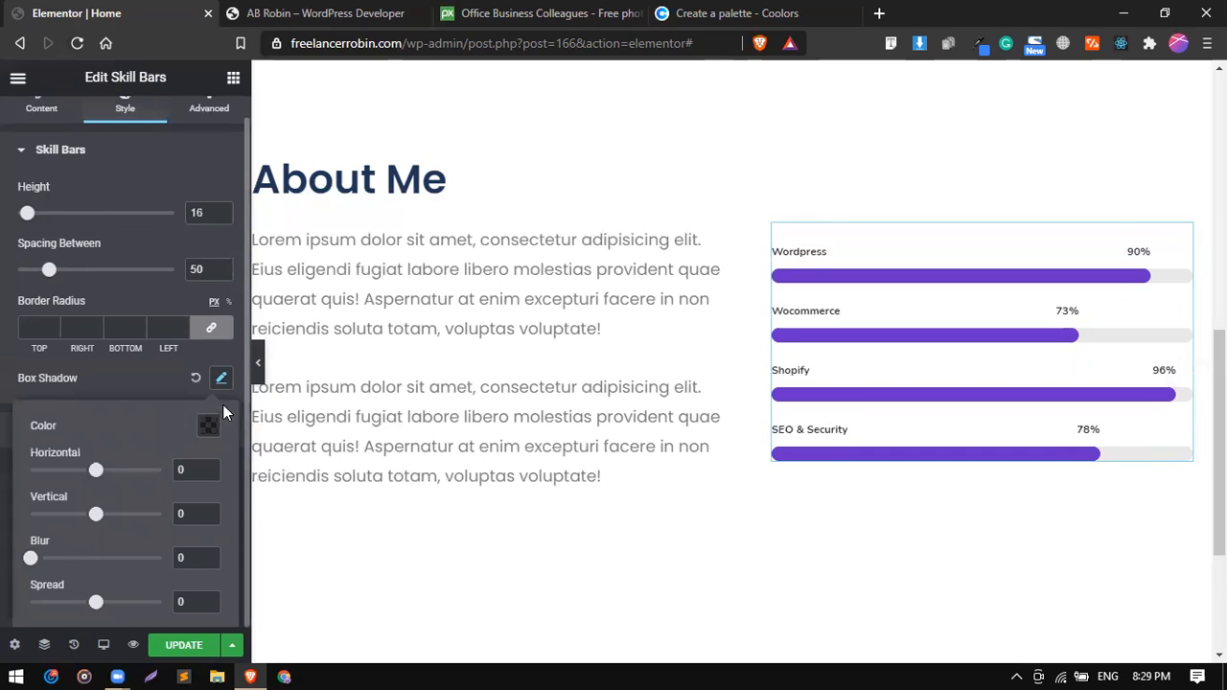
pyautogui.click(208, 425)
pyautogui.moveTo(204, 357)
pyautogui.mouseDown()
pyautogui.moveTo(347, 358)
pyautogui.moveTo(224, 356)
pyautogui.mouseUp()
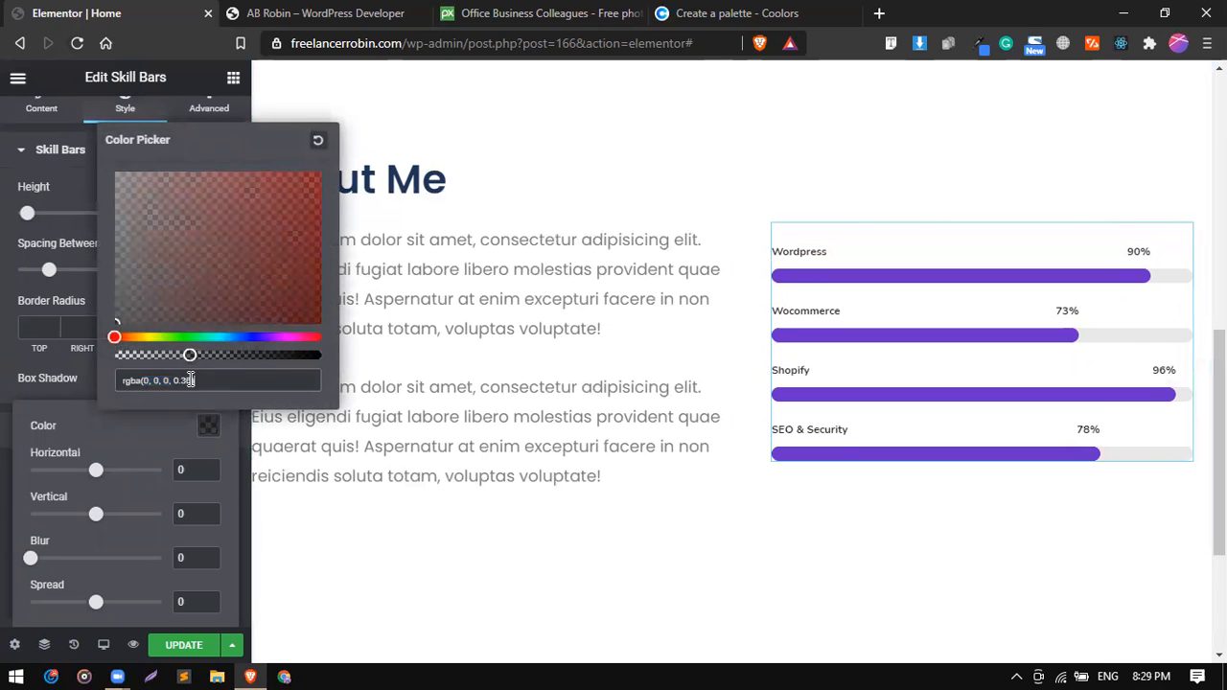
pyautogui.click(81, 382)
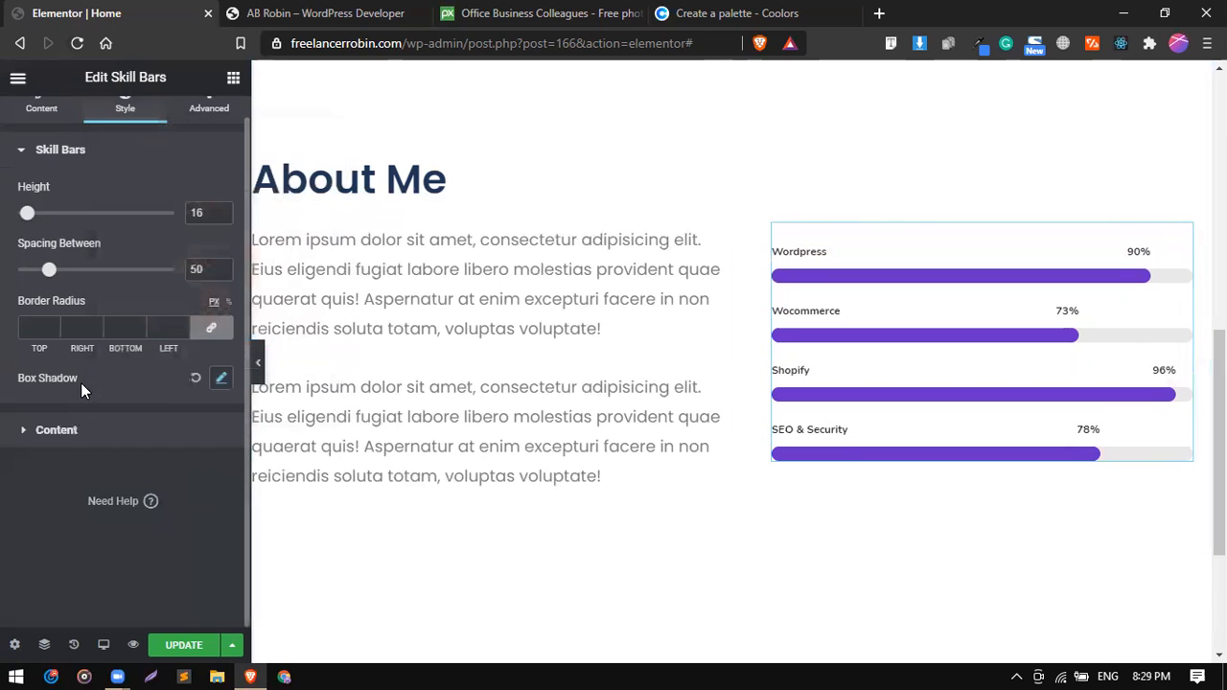
pyautogui.click(196, 379)
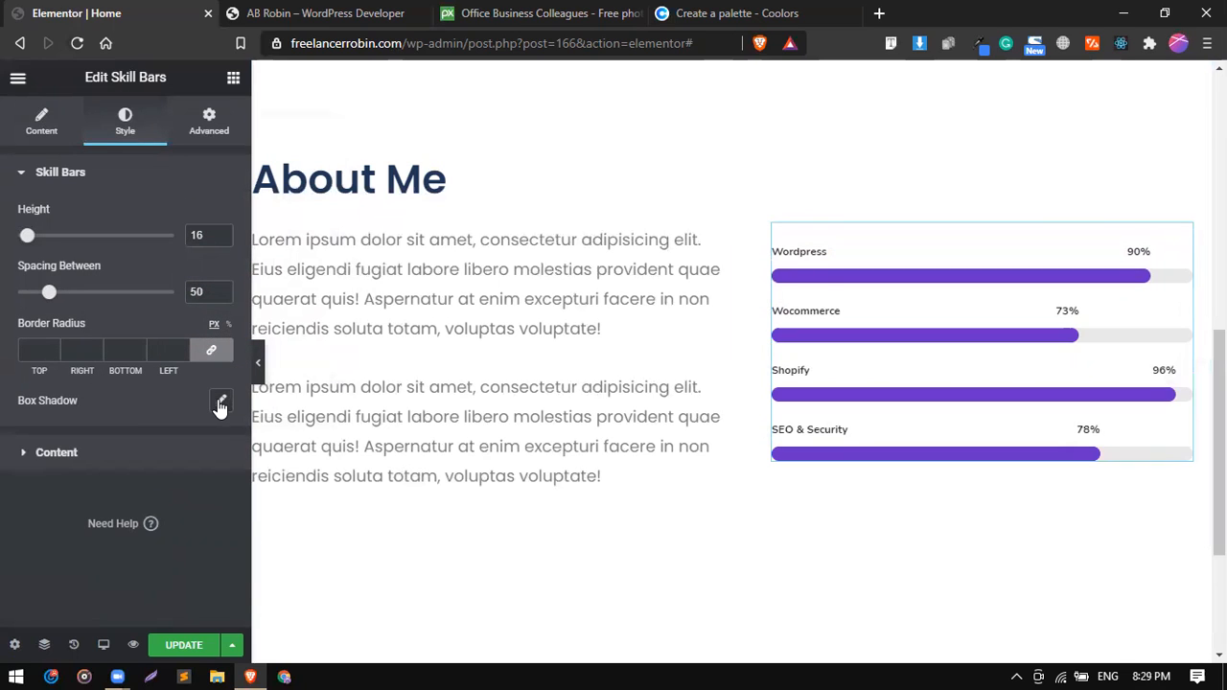
pyautogui.click(220, 401)
pyautogui.click(195, 400)
# Set the skill bars' text color to the global color #457B9D.
pyautogui.click(107, 187)
pyautogui.click(105, 215)
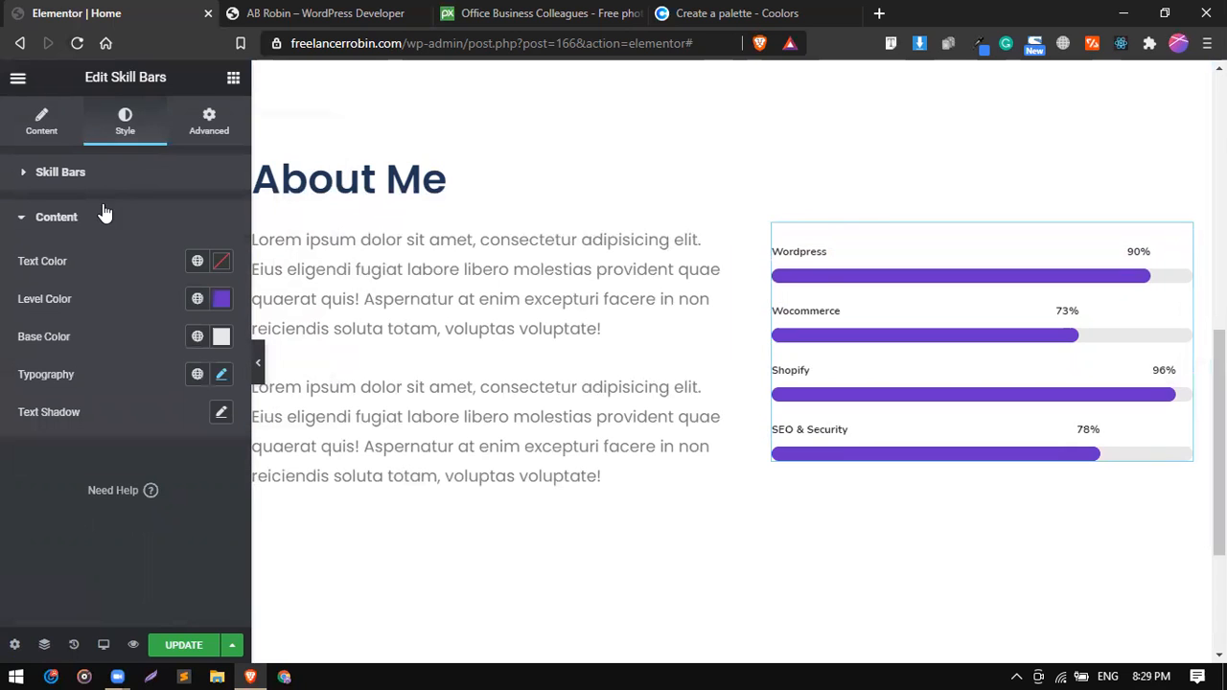
pyautogui.click(197, 264)
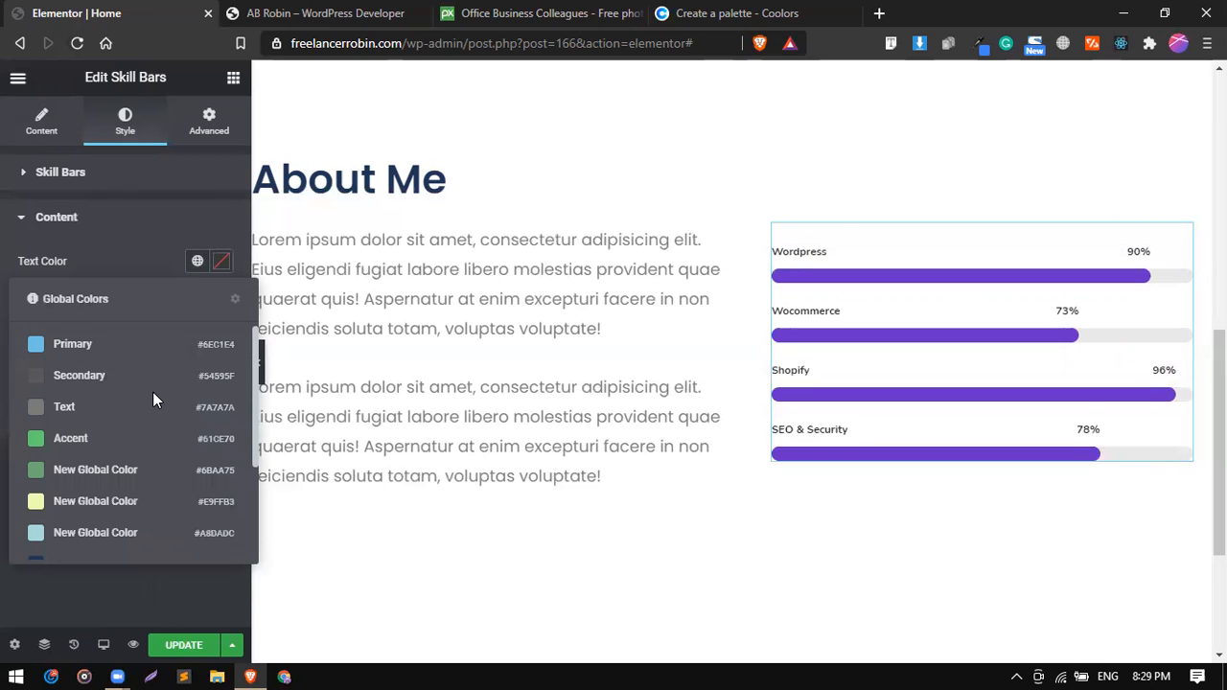
pyautogui.scroll(-3, 153, 391)
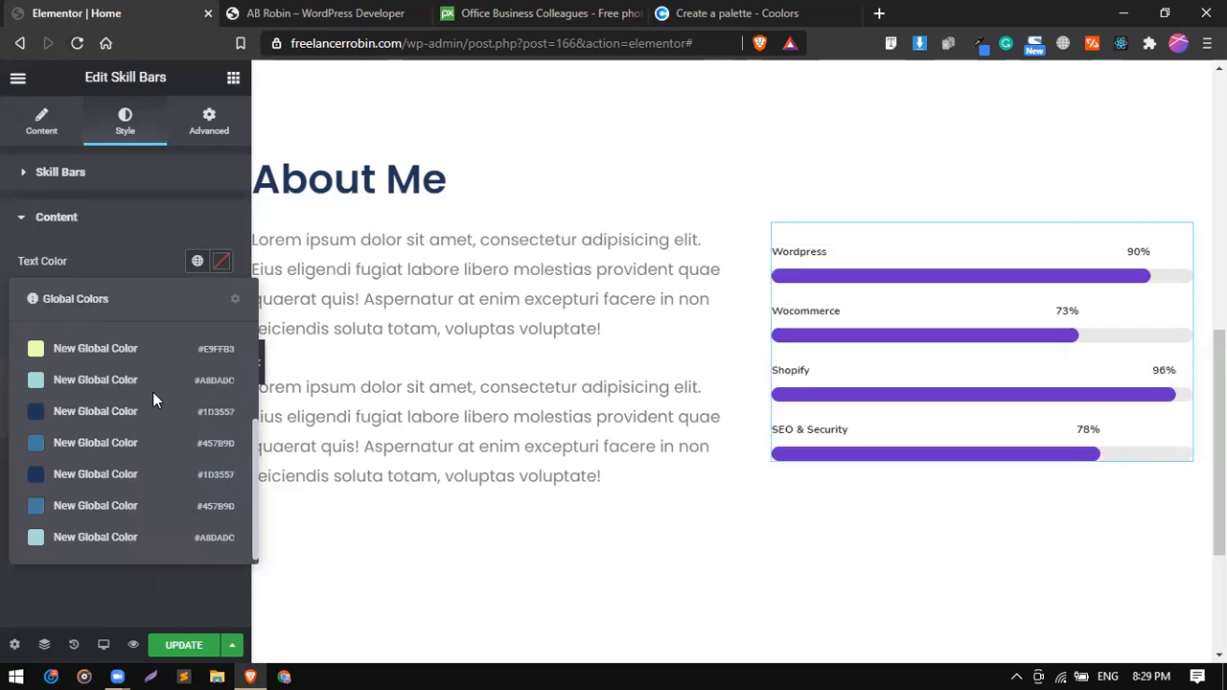
pyautogui.click(129, 442)
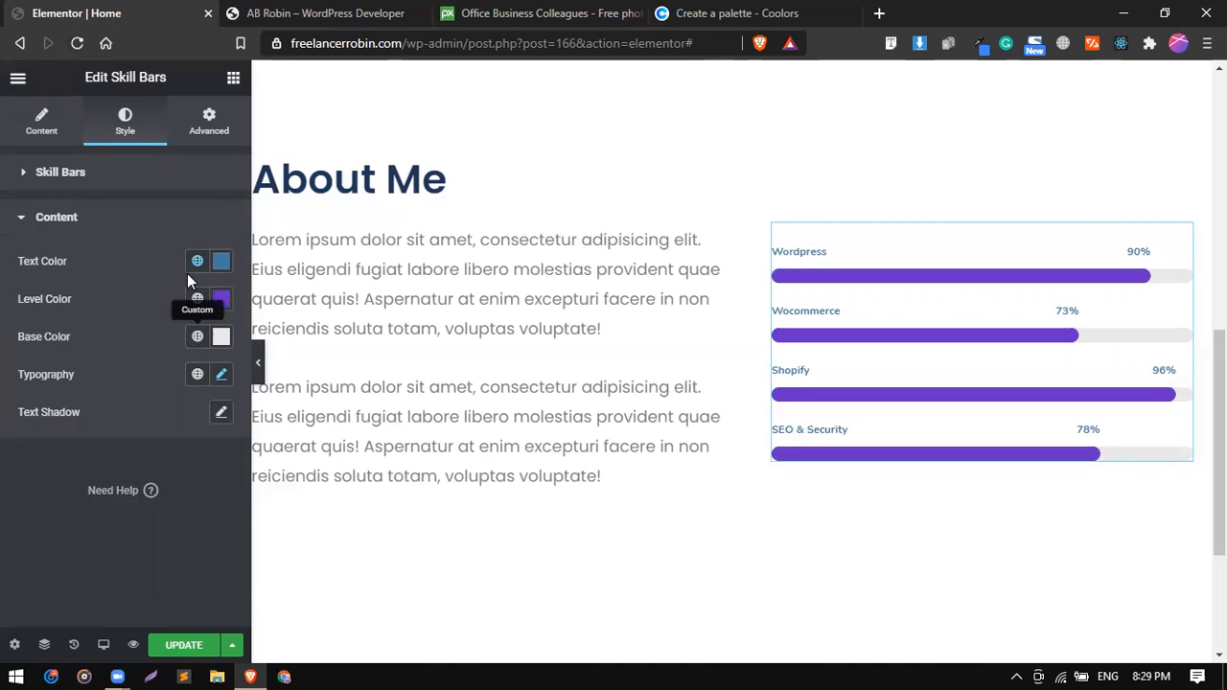
# Try the global color #A8DADC as the skill bars' level color.
pyautogui.click(196, 299)
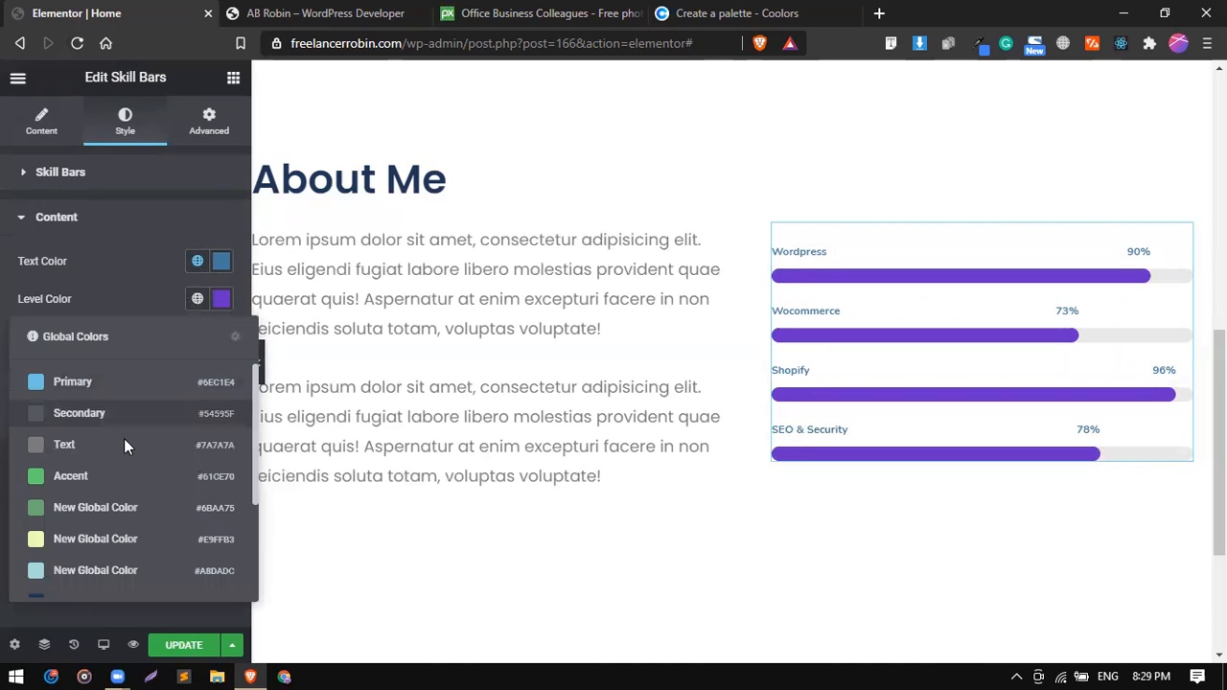
pyautogui.scroll(-3, 136, 496)
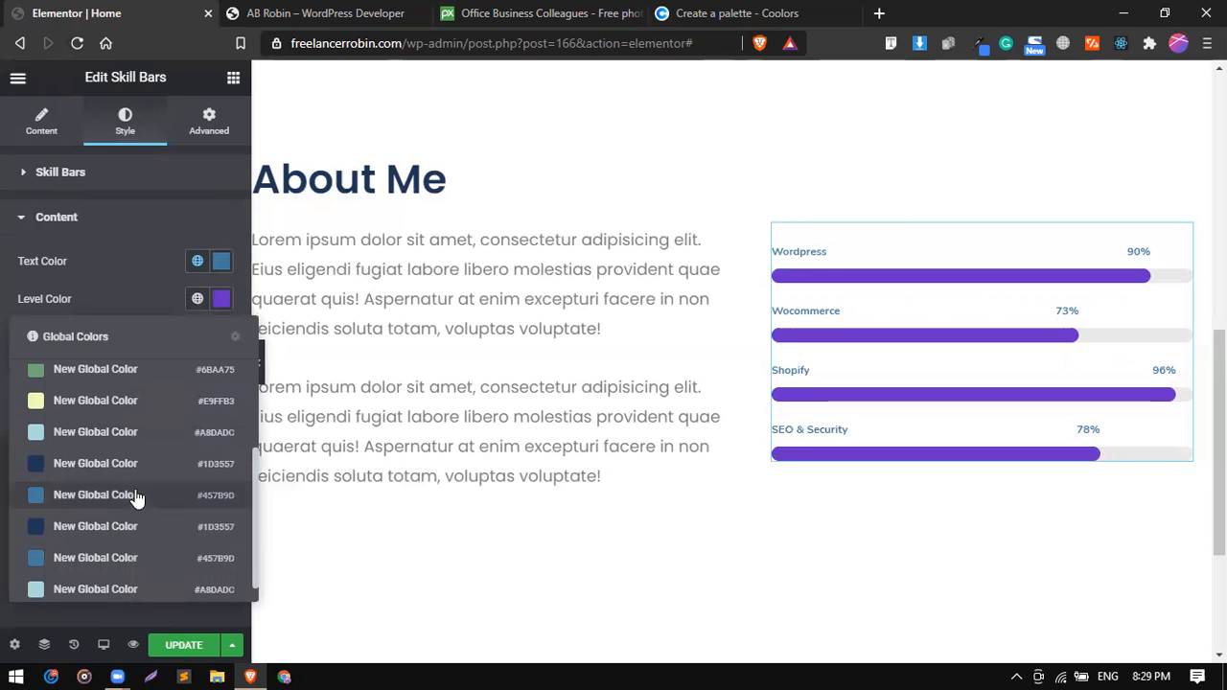
pyautogui.click(107, 434)
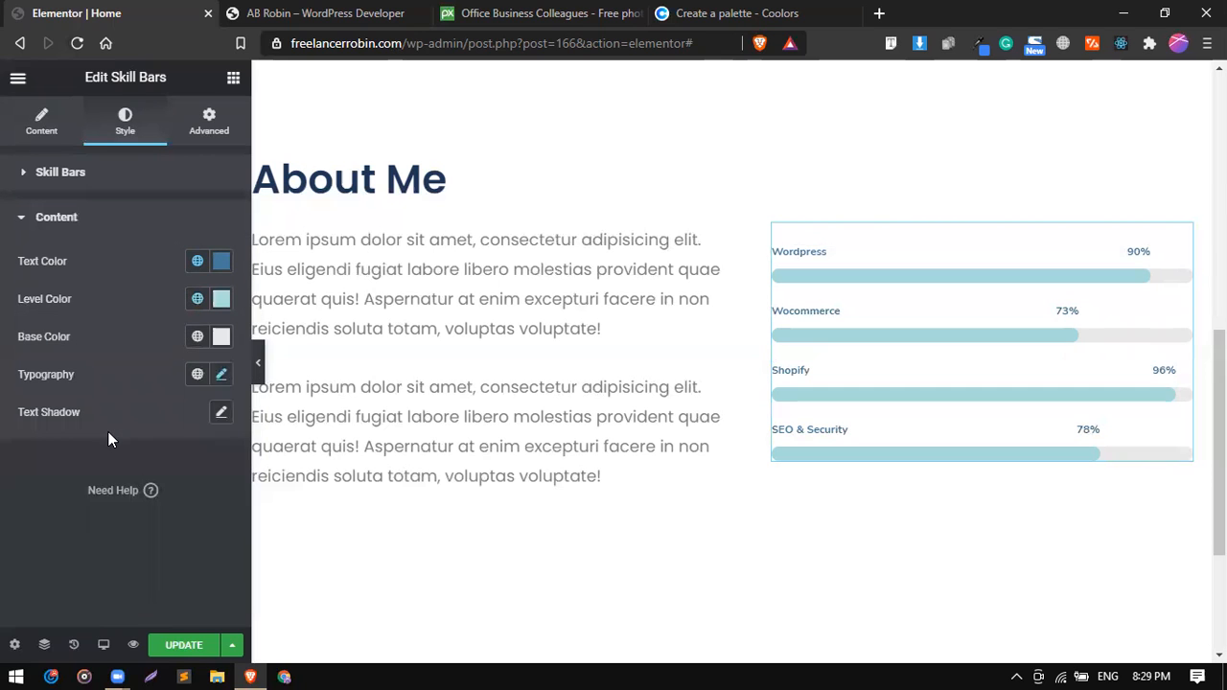
# Set the skill bars' level color to the global color #1D3557.
pyautogui.click(197, 299)
pyautogui.scroll(-3, 84, 552)
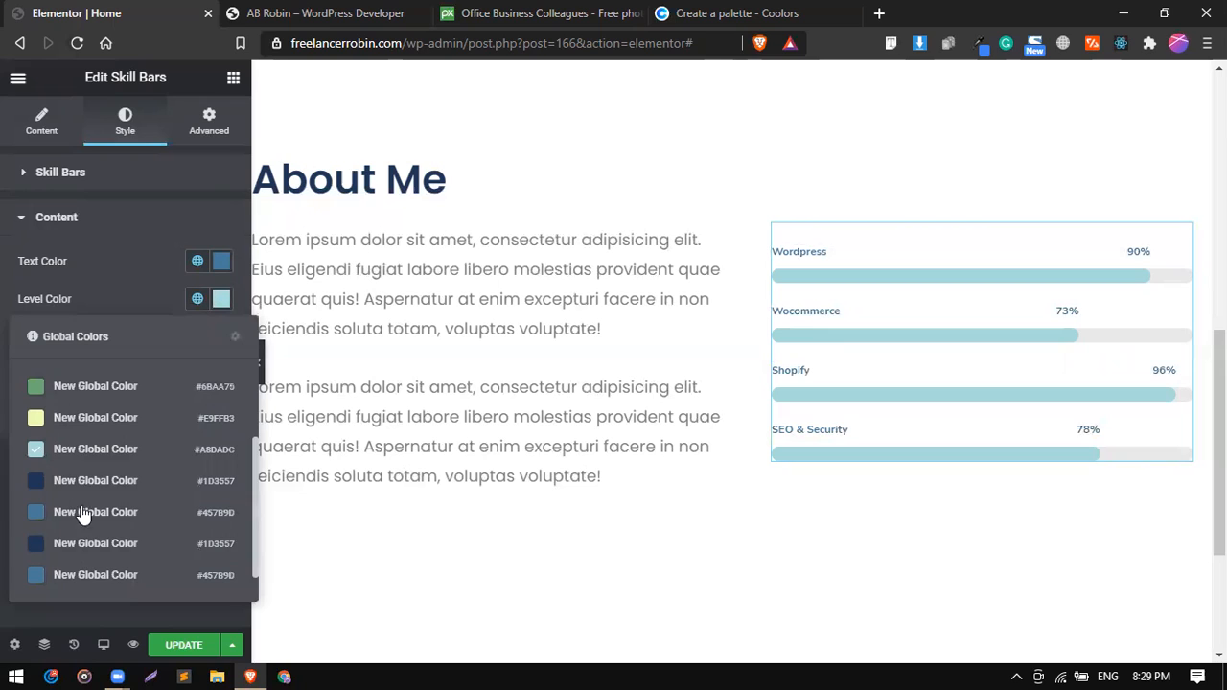
pyautogui.click(86, 482)
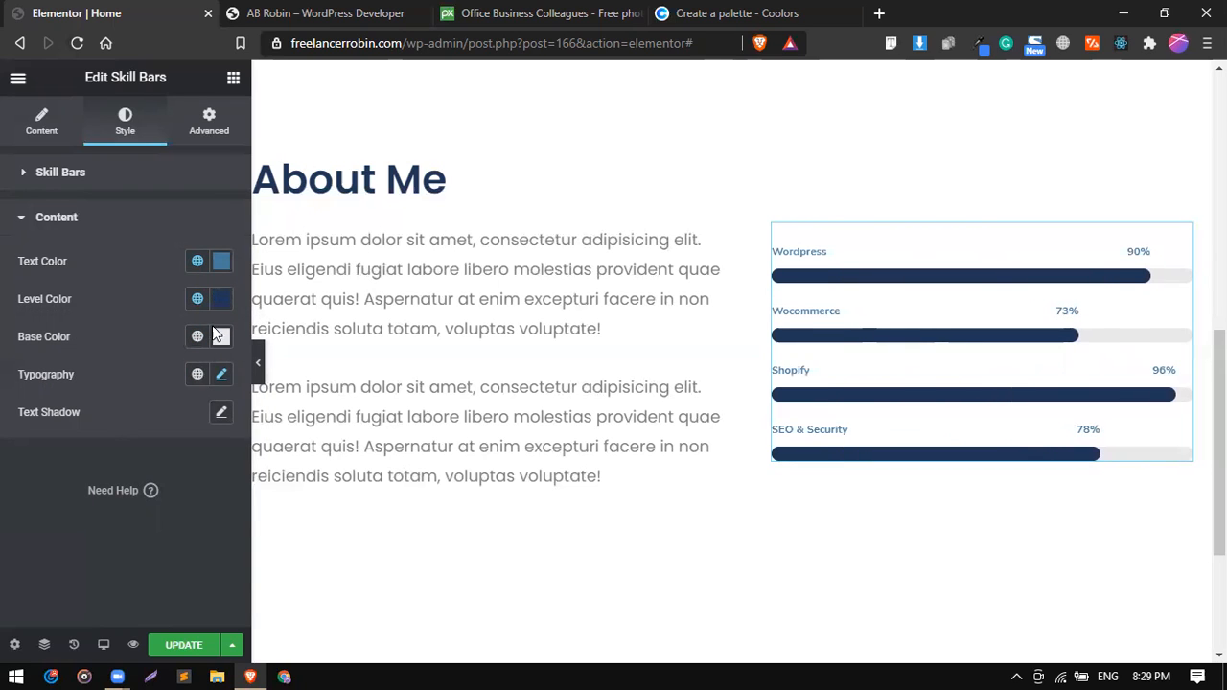
# Change the font family of the skill bars' text to Poppins.
pyautogui.click(222, 375)
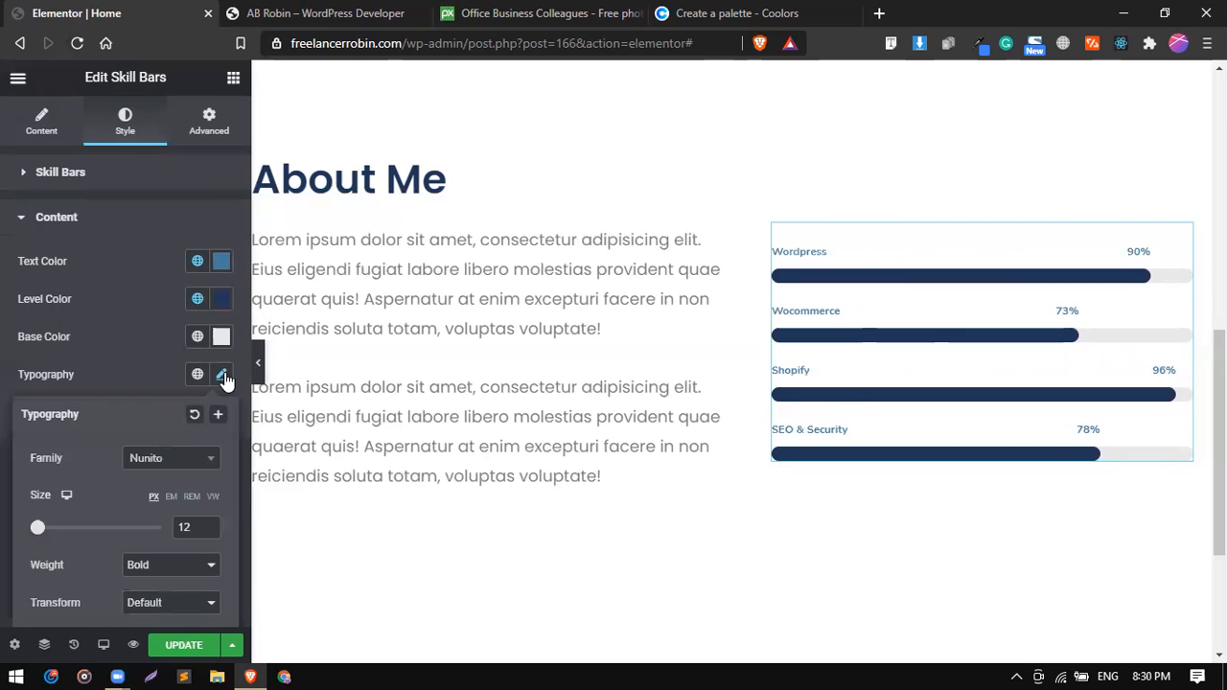
pyautogui.click(187, 458)
pyautogui.write('pop')
pyautogui.press('Return')
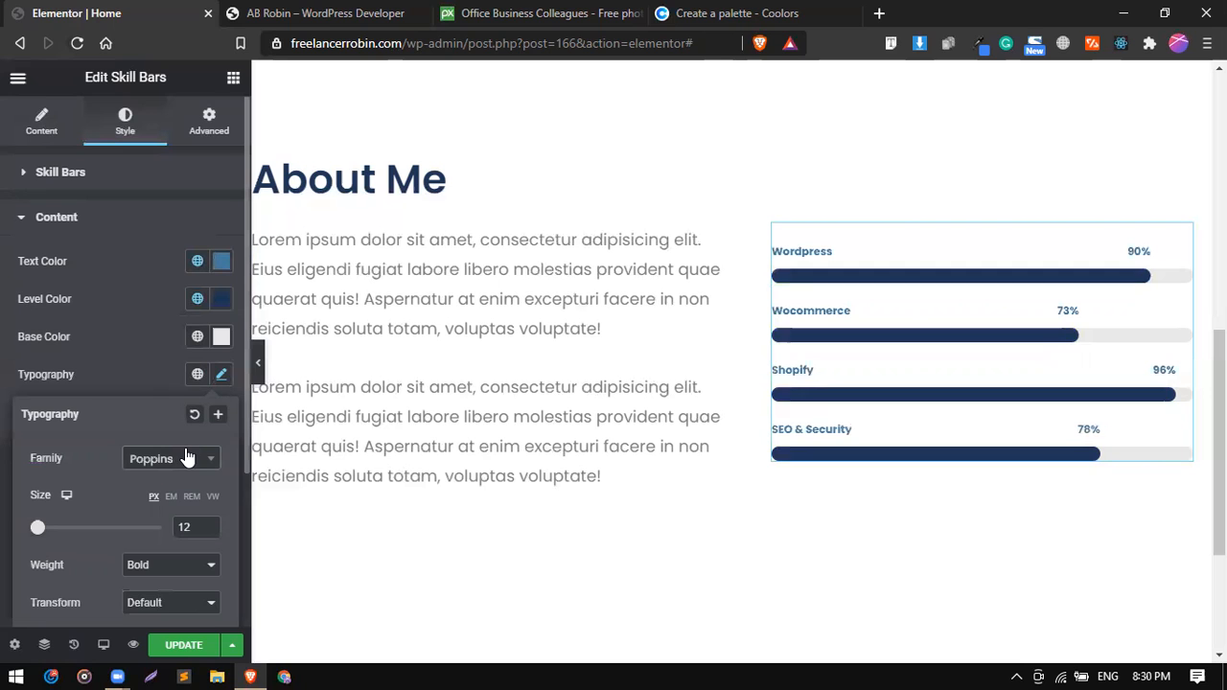
pyautogui.click(129, 334)
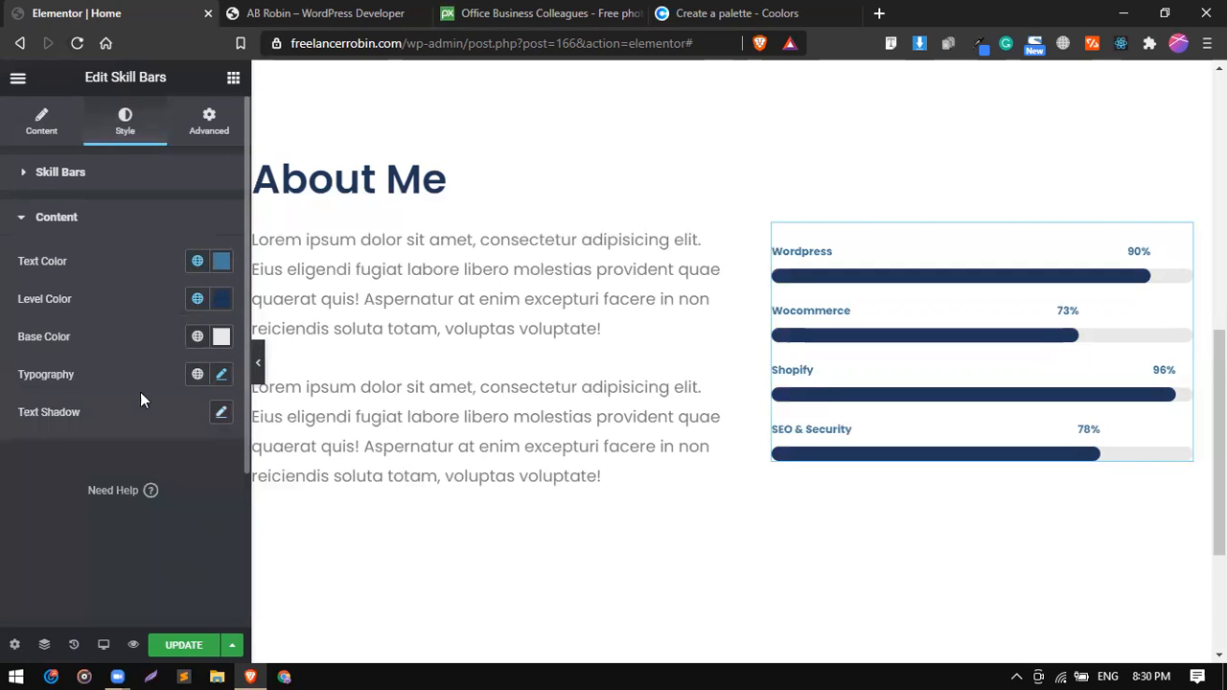
# Save the page with the restyled skill bars and review the About Me section.
pyautogui.click(191, 646)
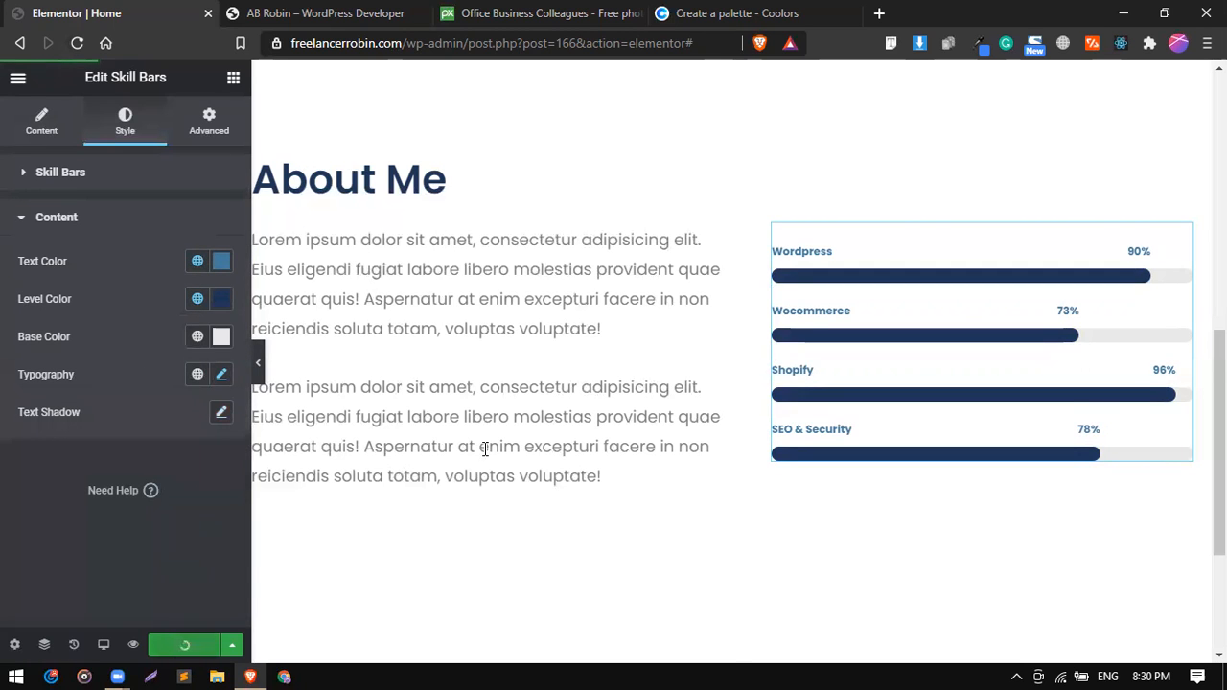
pyautogui.scroll(3, 485, 447)
pyautogui.scroll(-3, 485, 447)
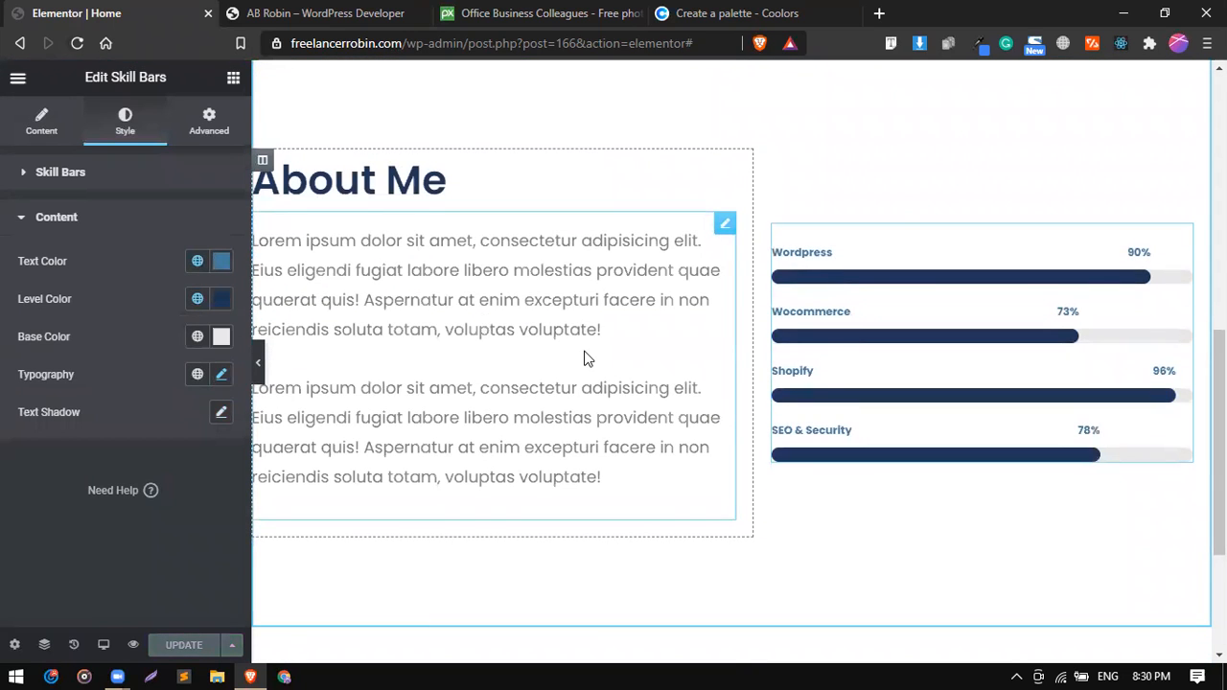
pyautogui.scroll(2, 584, 356)
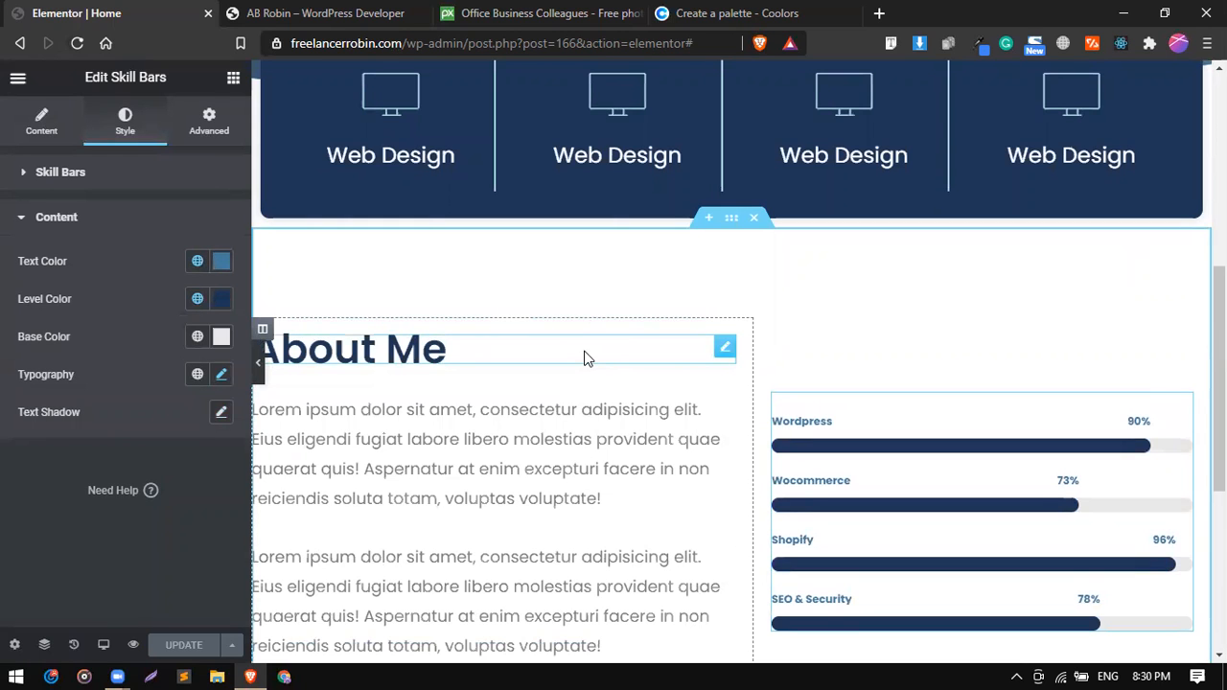
pyautogui.scroll(-2, 586, 358)
pyautogui.scroll(-1, 584, 356)
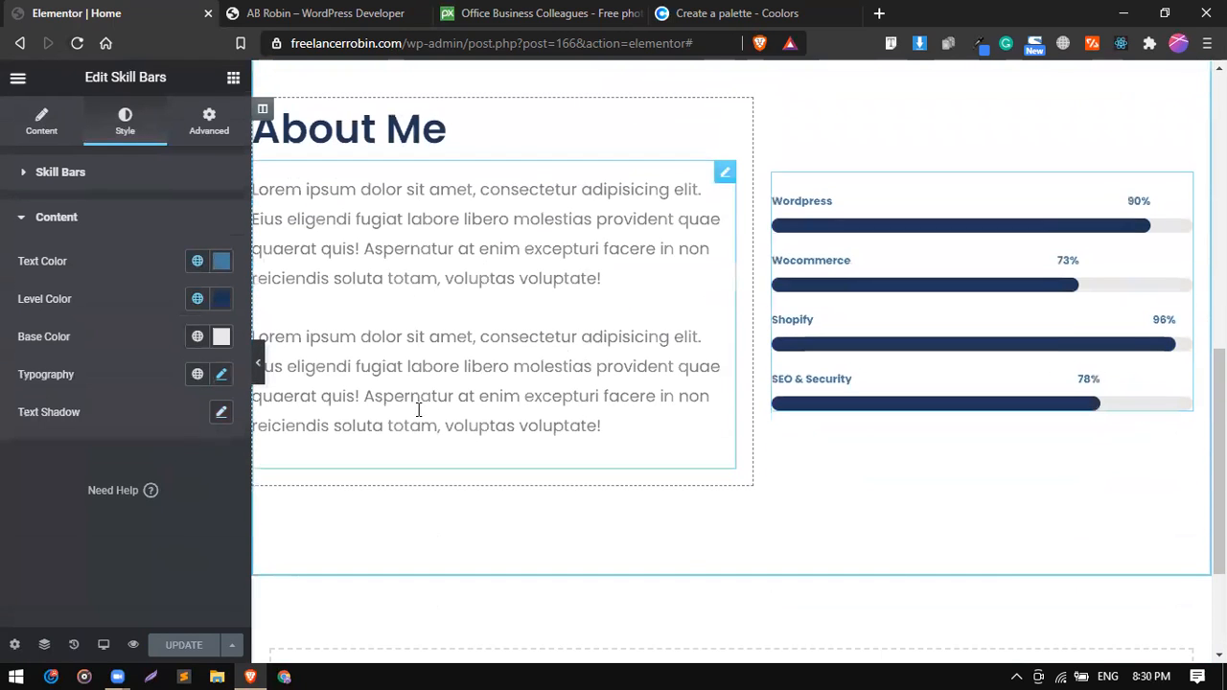
pyautogui.scroll(1, 259, 366)
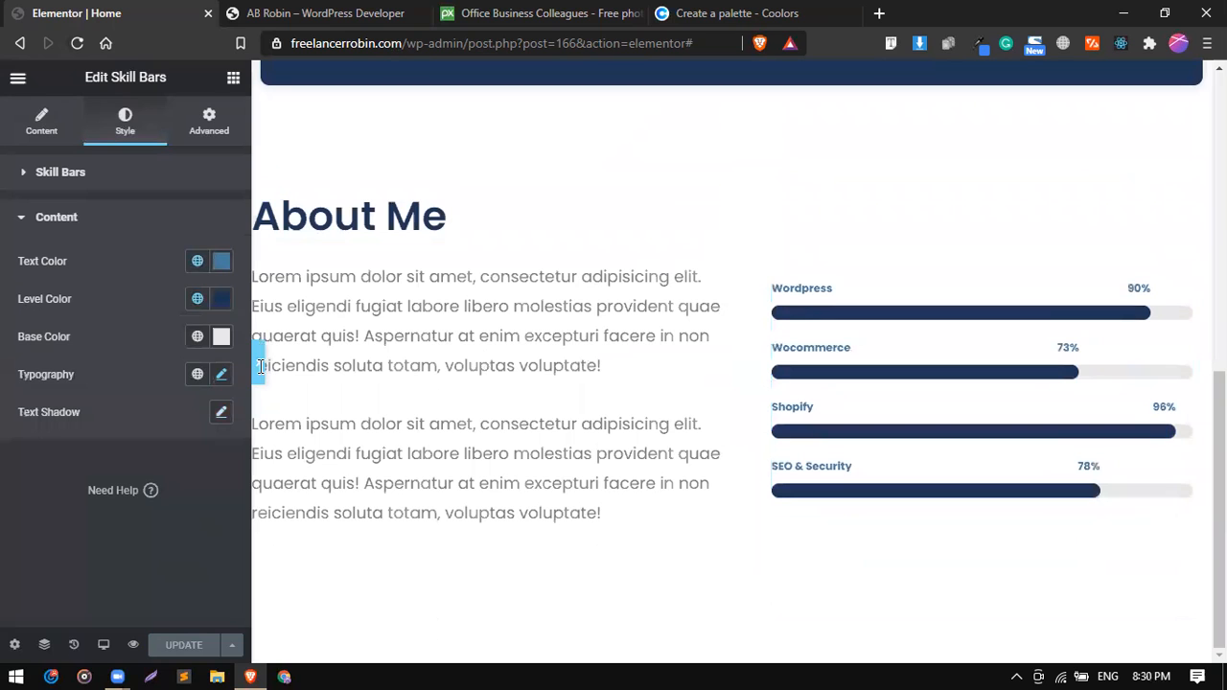
# Preview the About Me section at full page width with the editing panel collapsed, and restore the panel.
pyautogui.click(259, 366)
pyautogui.scroll(3, 260, 366)
pyautogui.scroll(2, 259, 366)
pyautogui.scroll(-5, 259, 366)
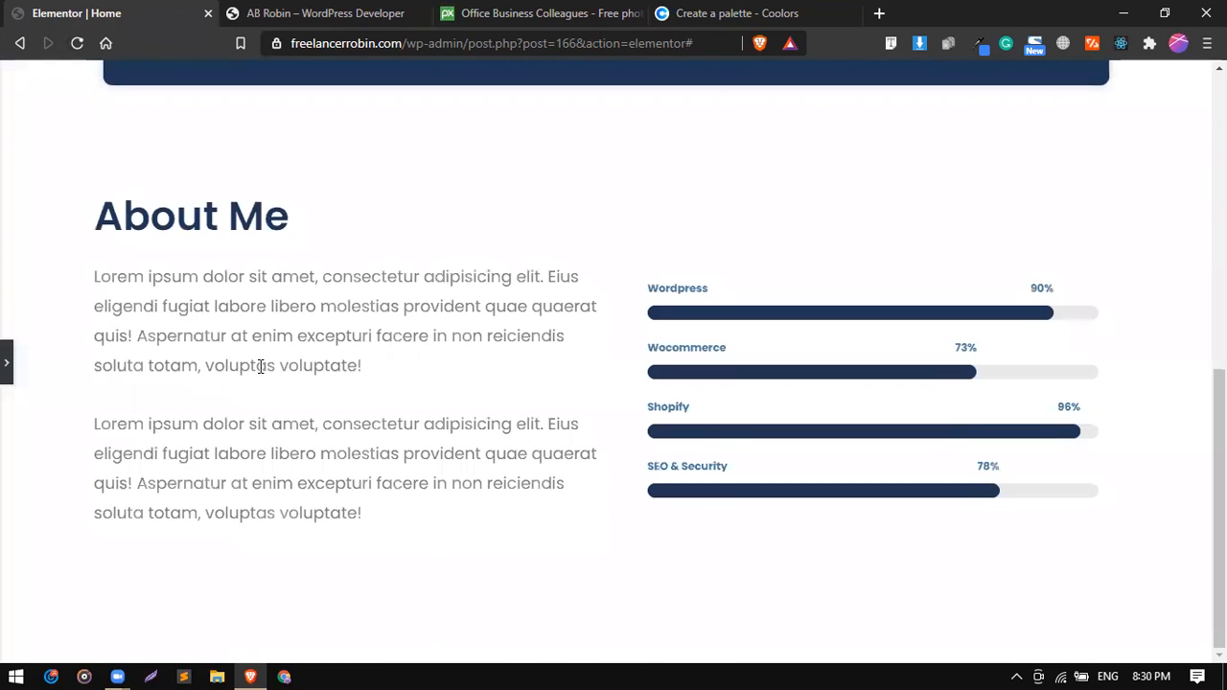
pyautogui.click(9, 362)
pyautogui.scroll(1, 539, 324)
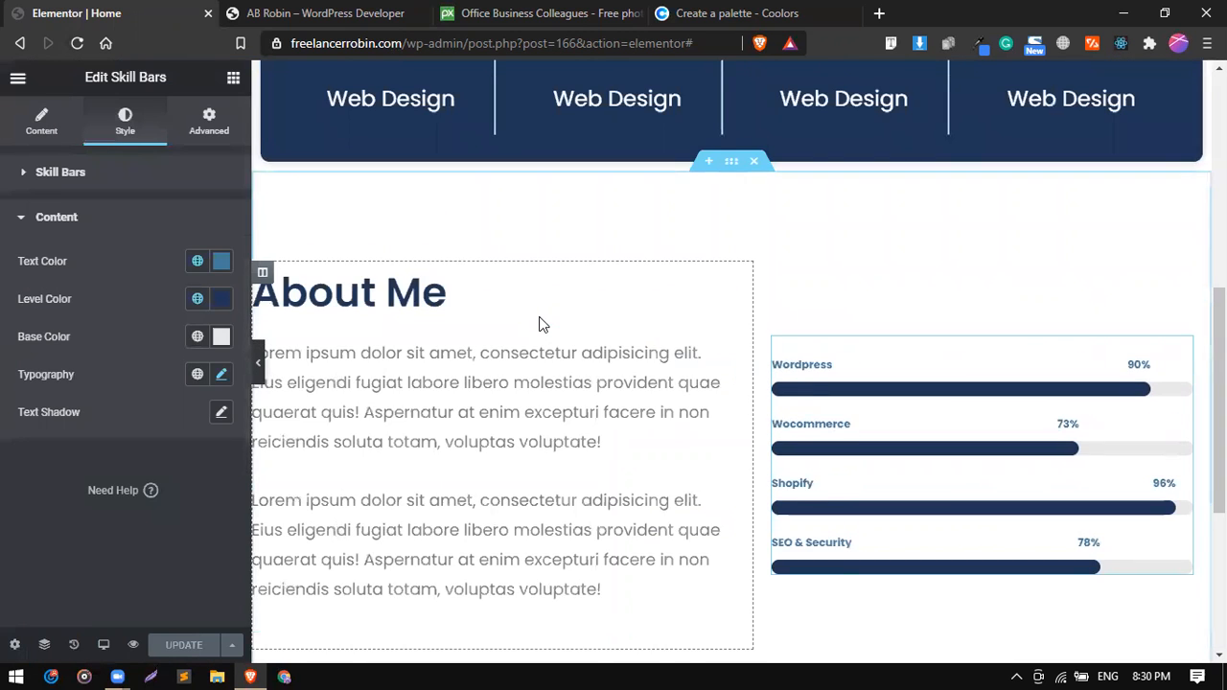
pyautogui.scroll(1, 539, 324)
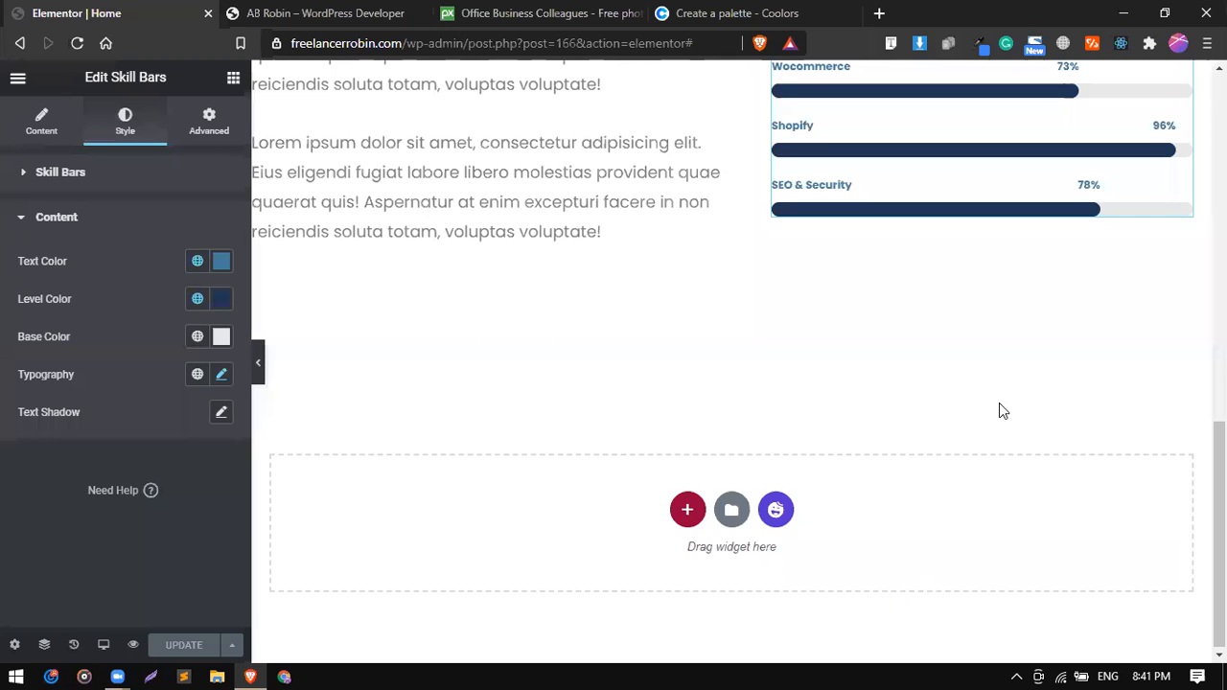
# Switch to the reference homepage and examine its sections from the website reasons and achievements through portfolio, clients and footer.
pyautogui.click(623, 666)
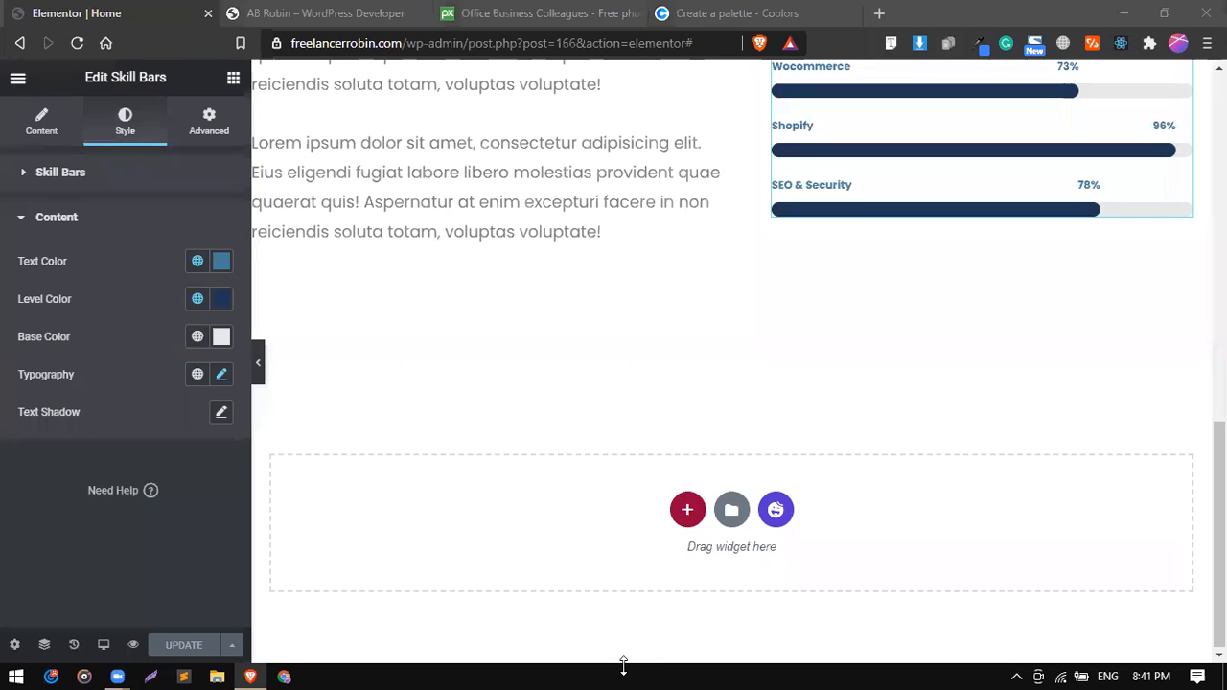
pyautogui.click(230, 10)
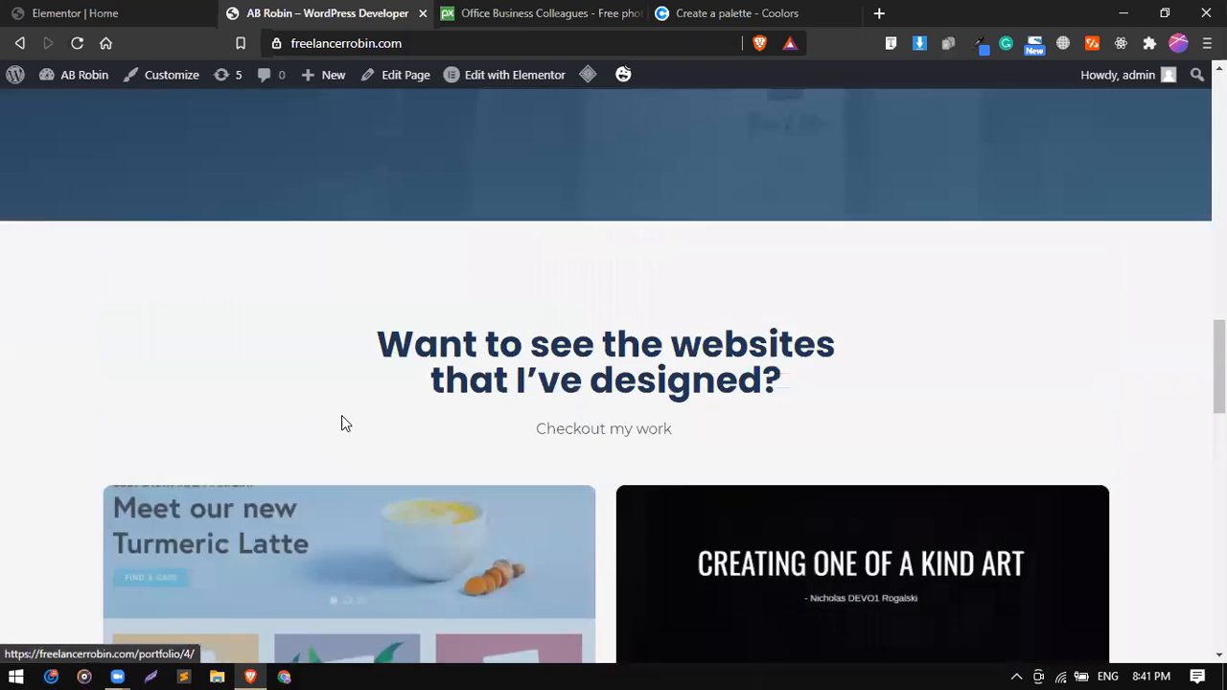
pyautogui.scroll(5, 343, 414)
pyautogui.scroll(-10, 342, 417)
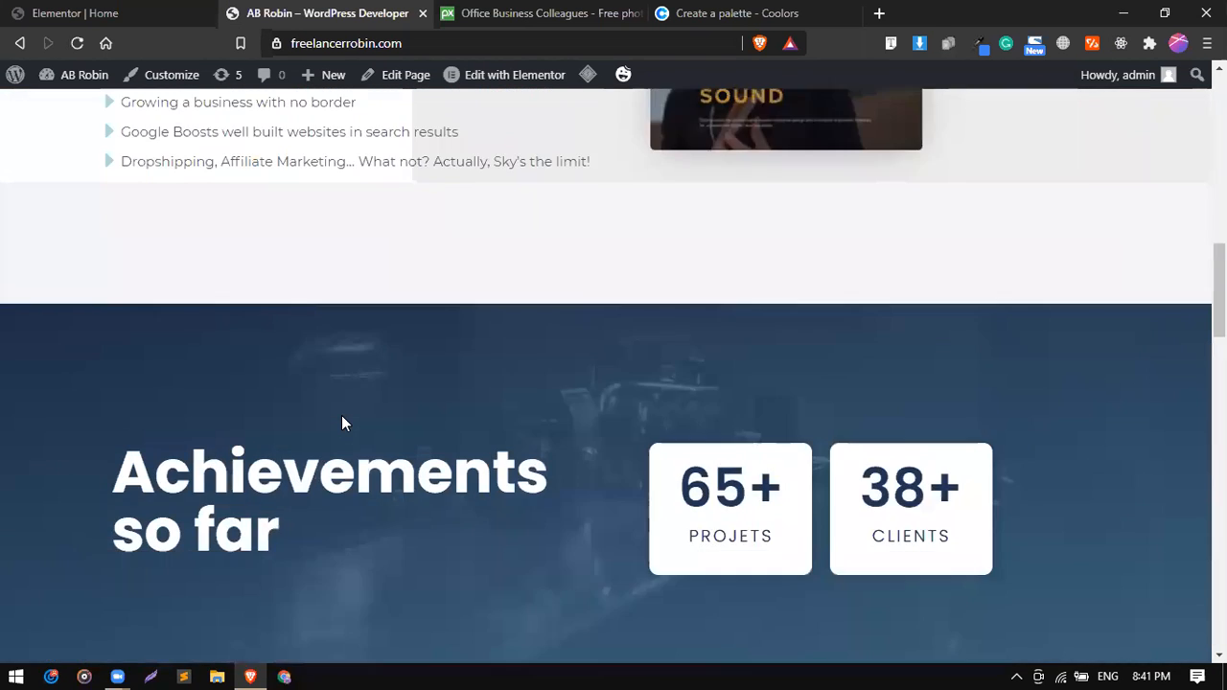
pyautogui.scroll(1, 342, 417)
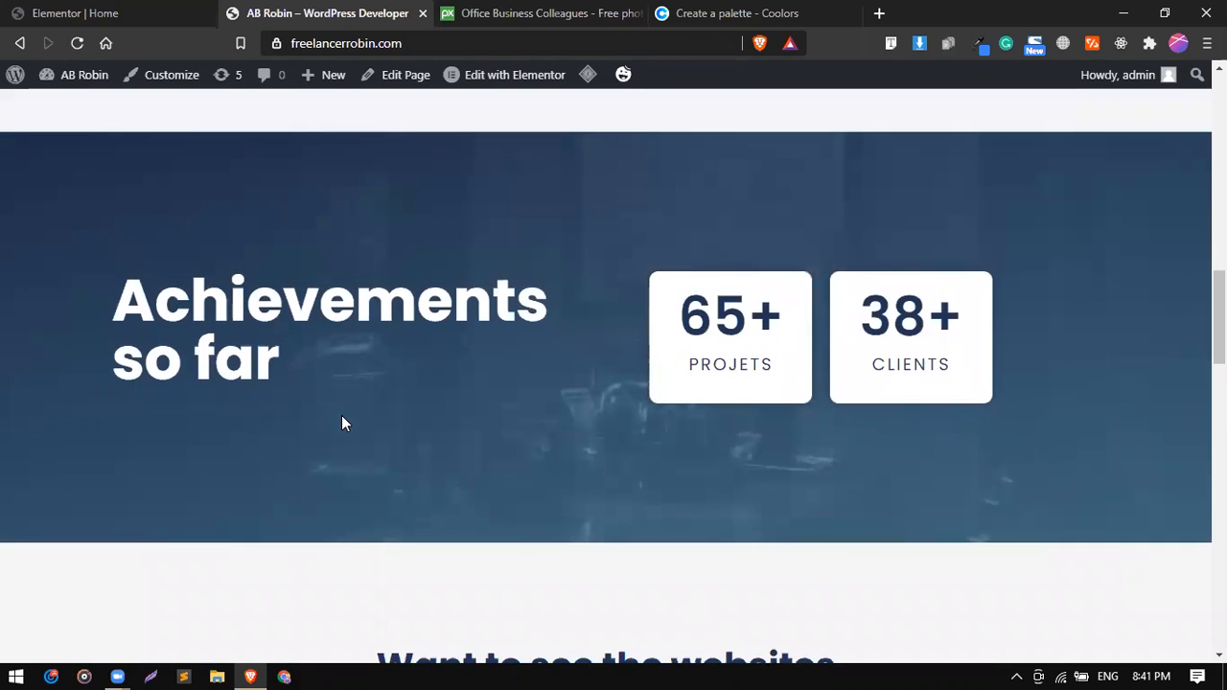
pyautogui.scroll(5, 342, 423)
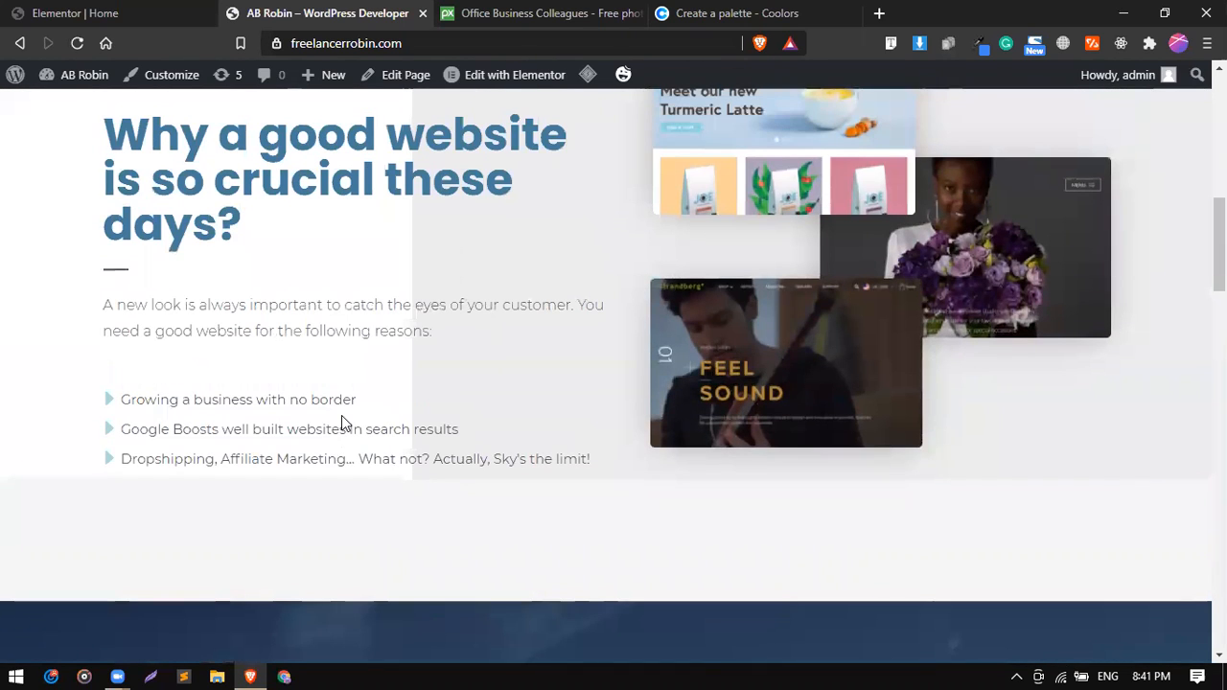
pyautogui.scroll(-10, 343, 423)
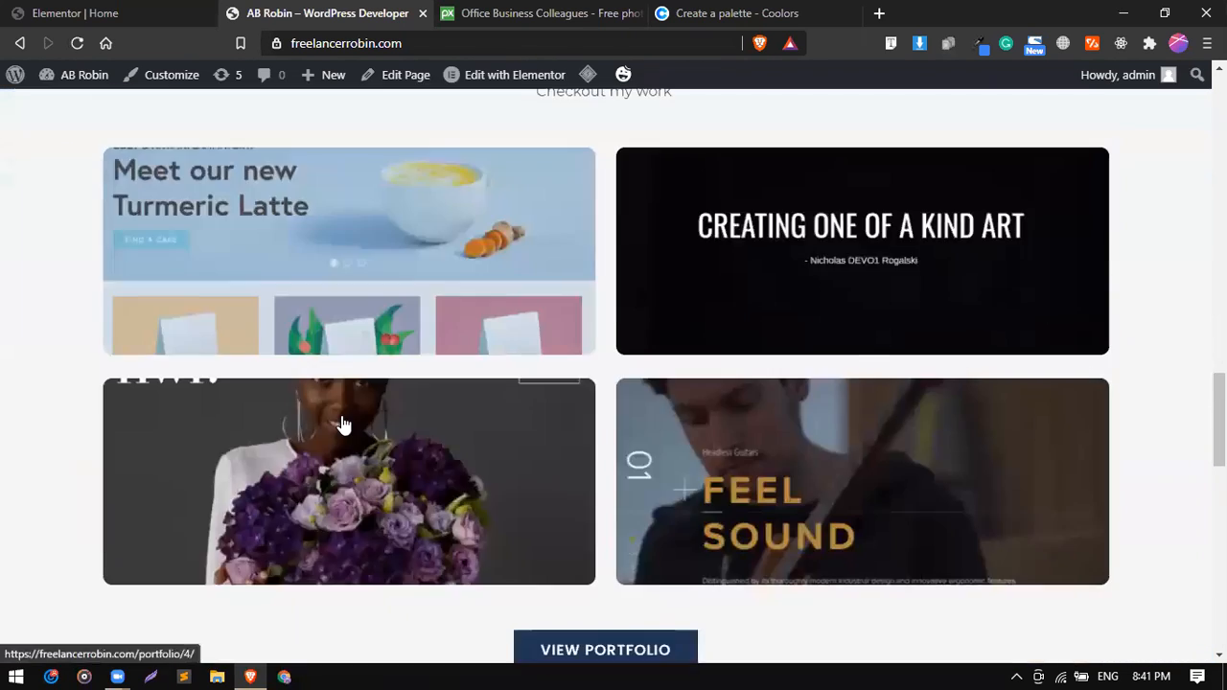
pyautogui.scroll(-12, 343, 423)
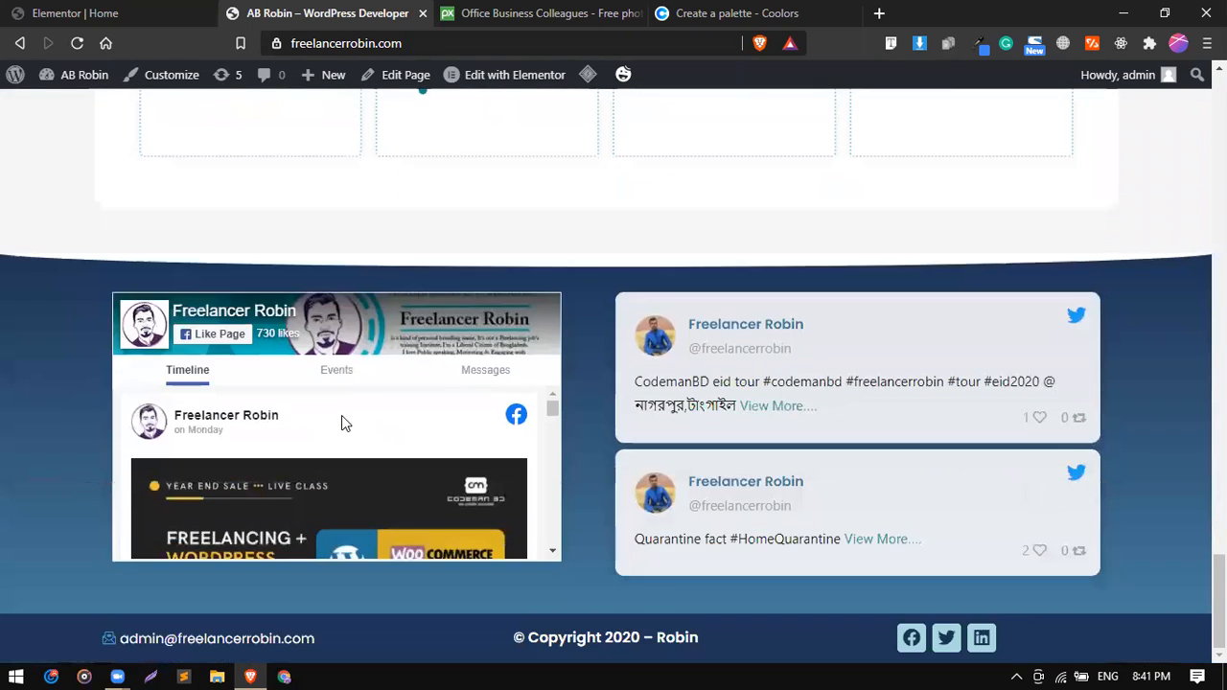
pyautogui.scroll(4, 342, 423)
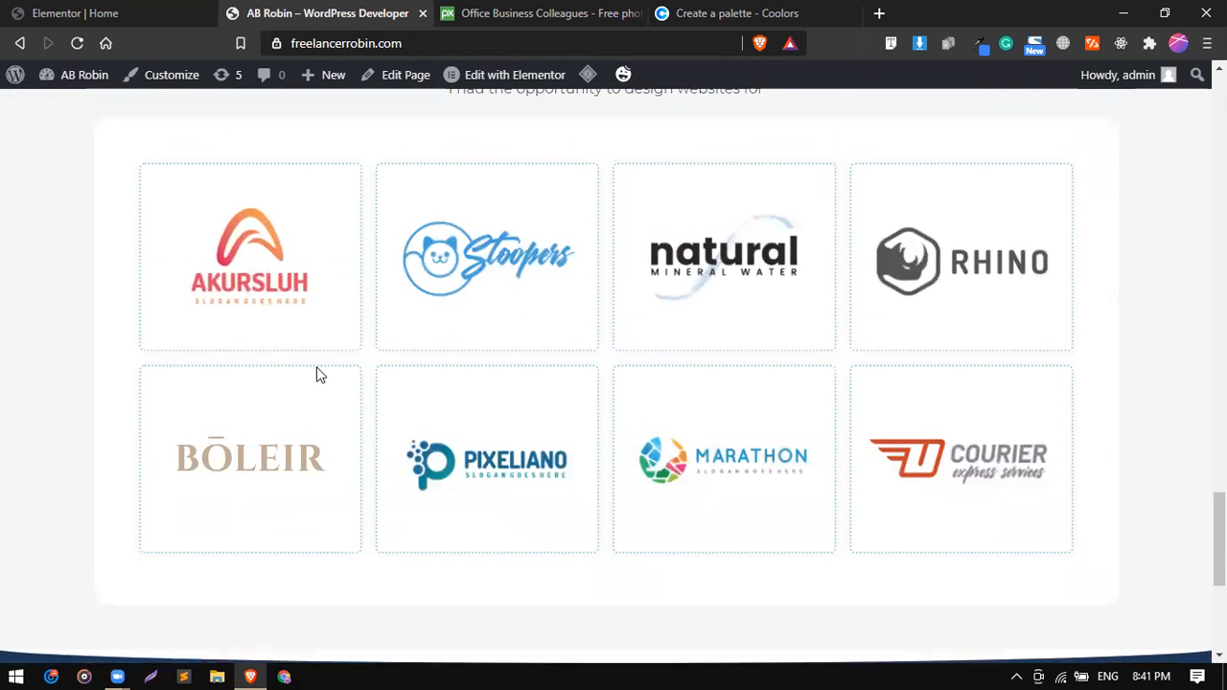
pyautogui.scroll(3, 320, 375)
pyautogui.scroll(4, 320, 375)
pyautogui.scroll(-3, 320, 375)
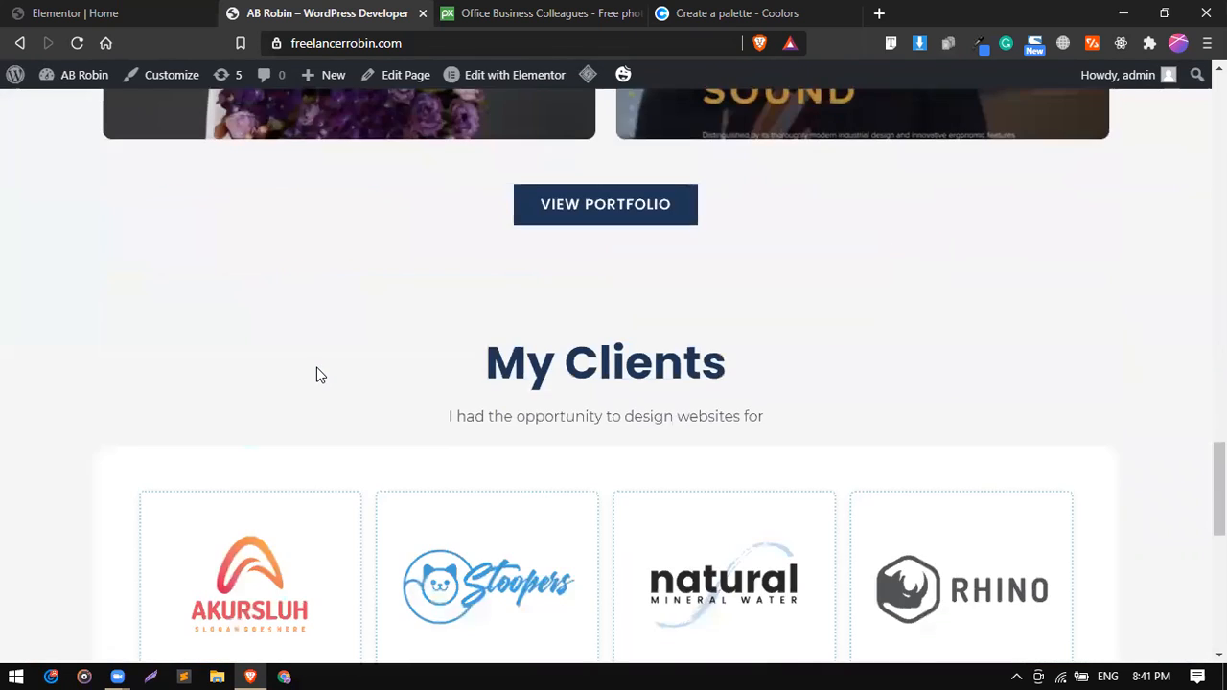
pyautogui.scroll(10, 320, 375)
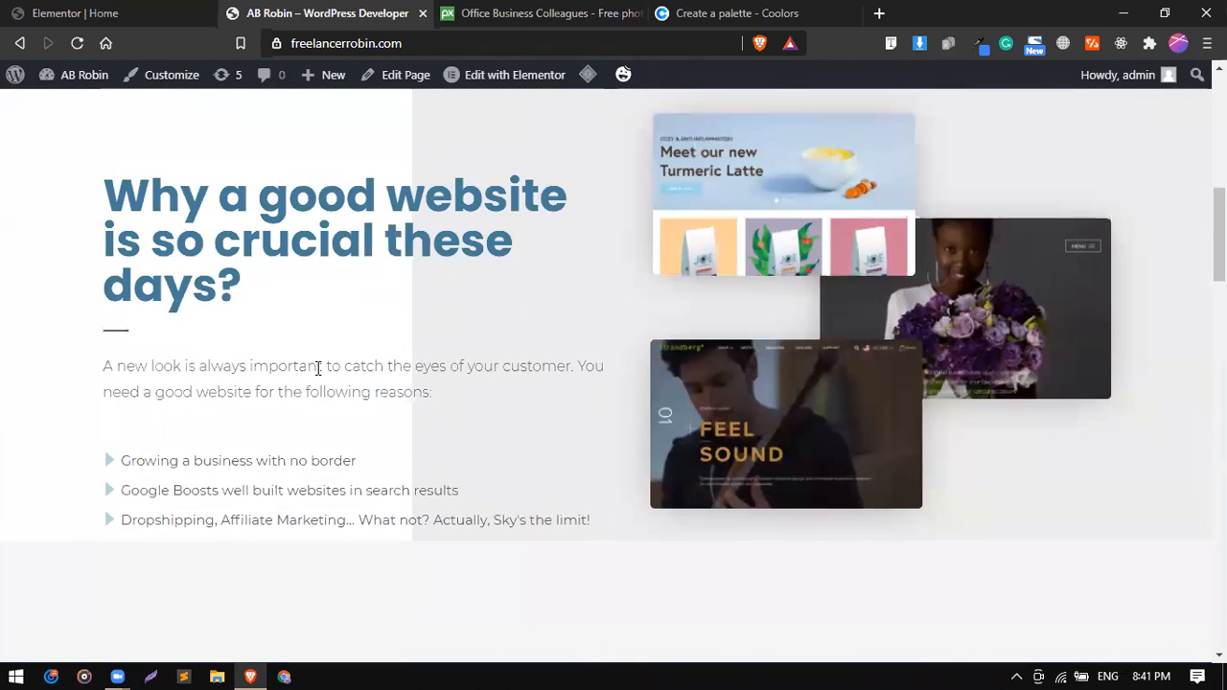
# Return to the Elementor editor and open the About Me heading for editing.
pyautogui.click(106, 12)
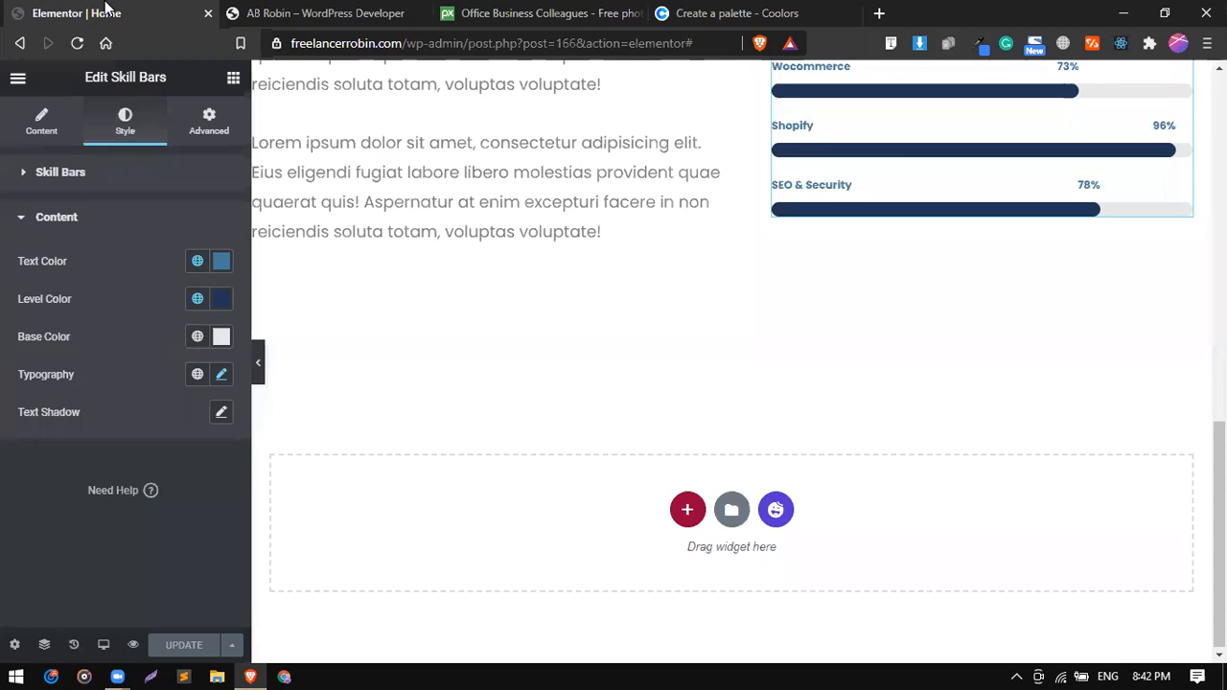
pyautogui.scroll(2, 422, 262)
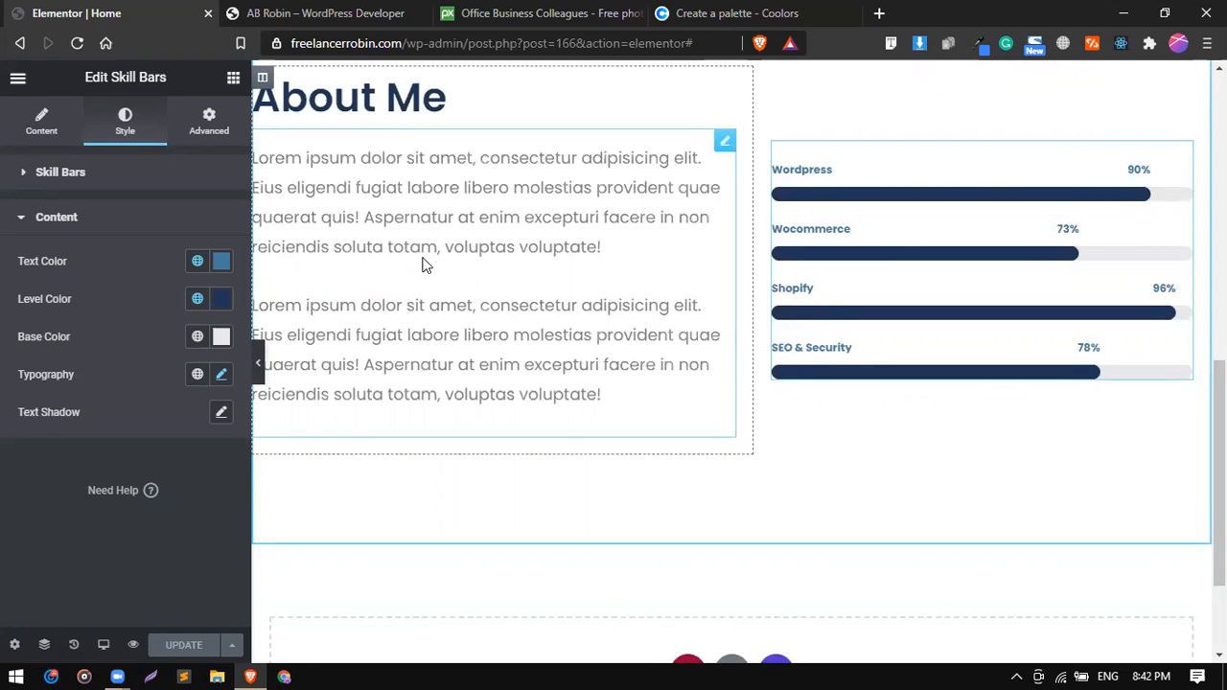
pyautogui.scroll(1, 428, 273)
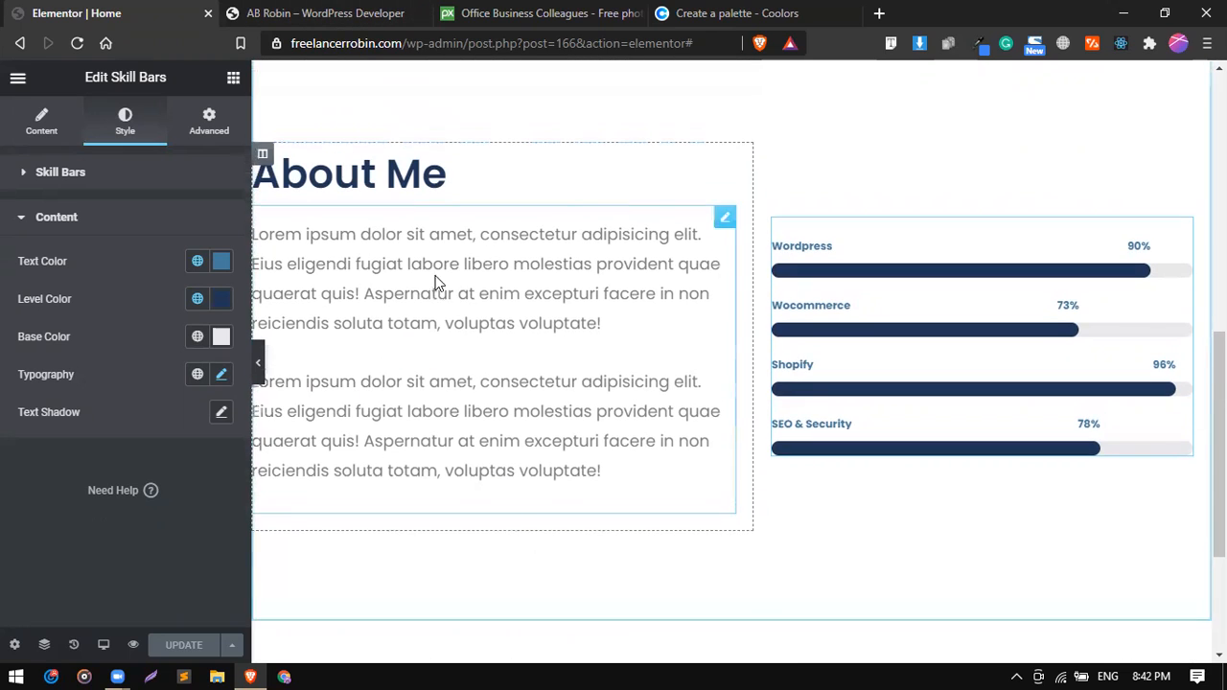
pyautogui.click(713, 173)
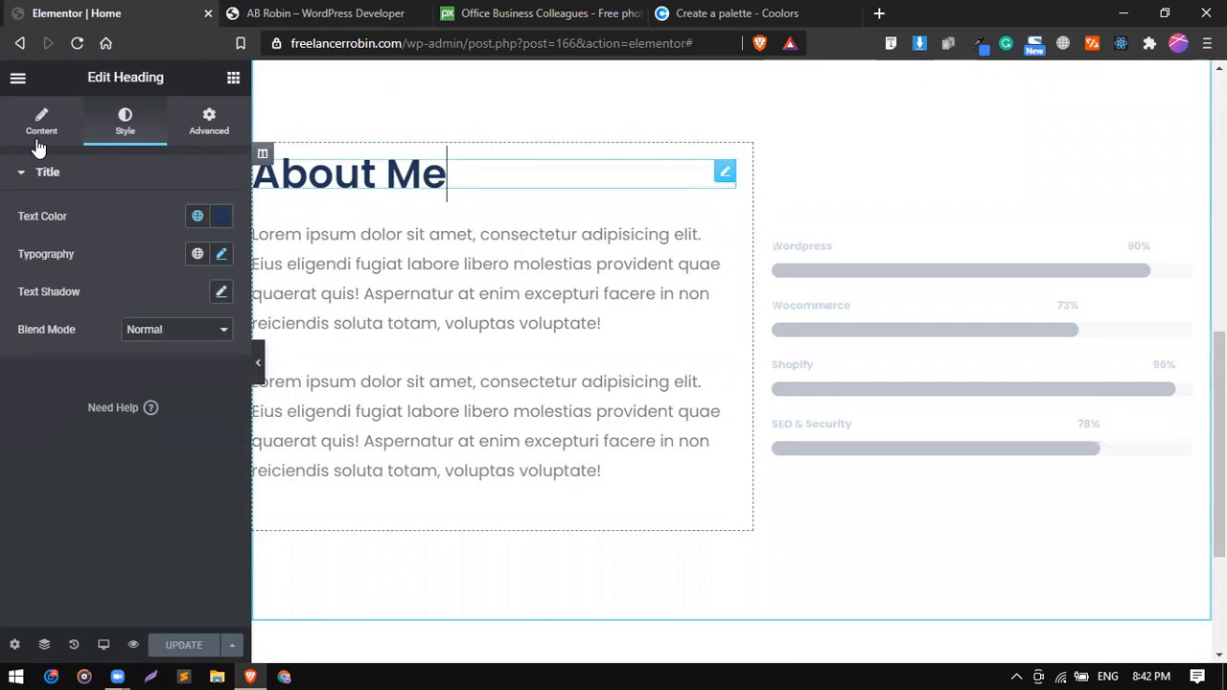
# Try font weight 800 for the About Me heading's typography.
pyautogui.click(221, 254)
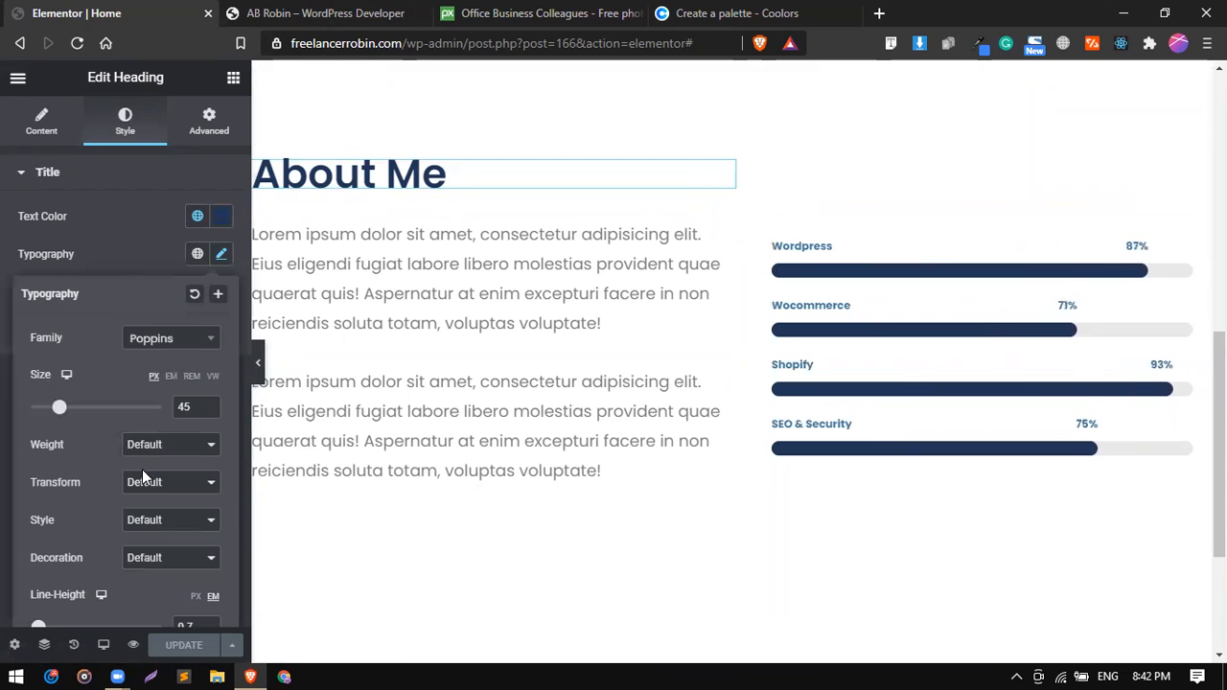
pyautogui.click(152, 447)
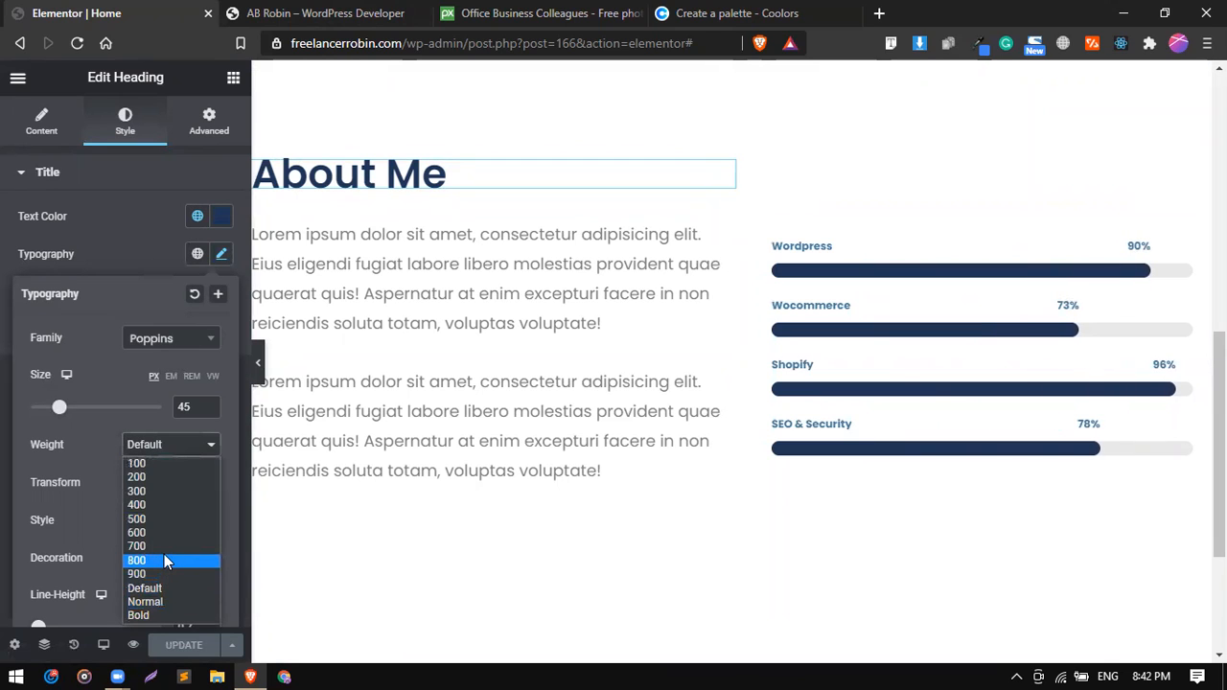
pyautogui.click(164, 555)
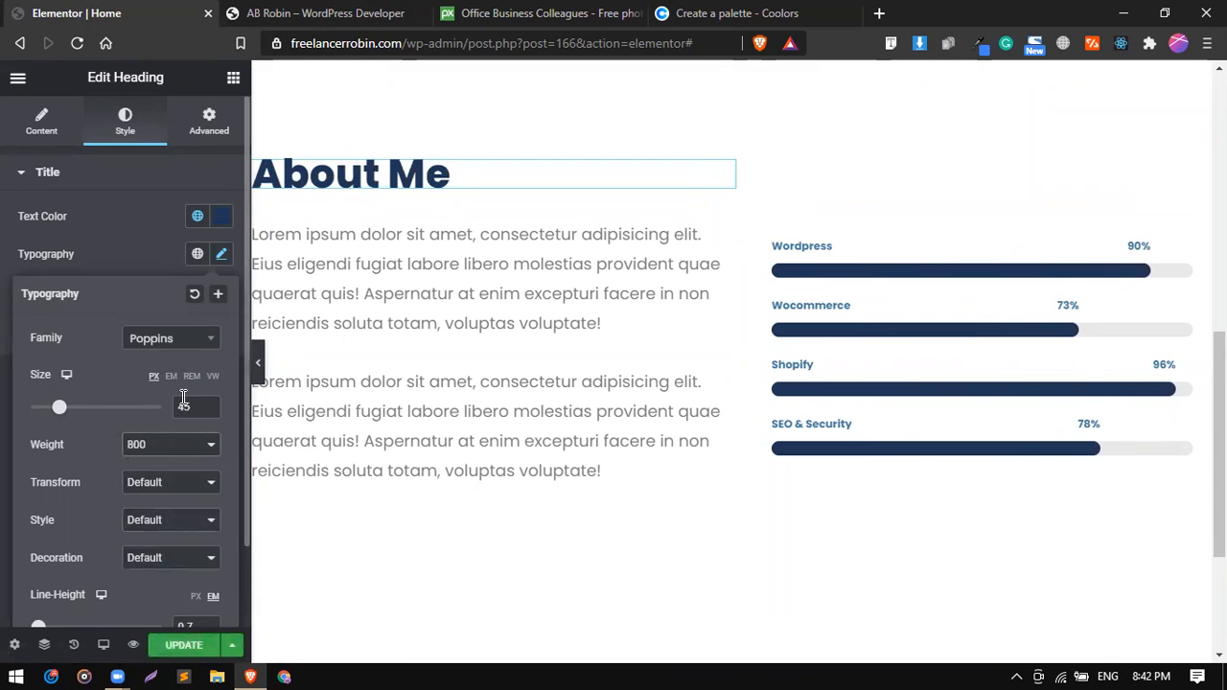
pyautogui.doubleClick(173, 441)
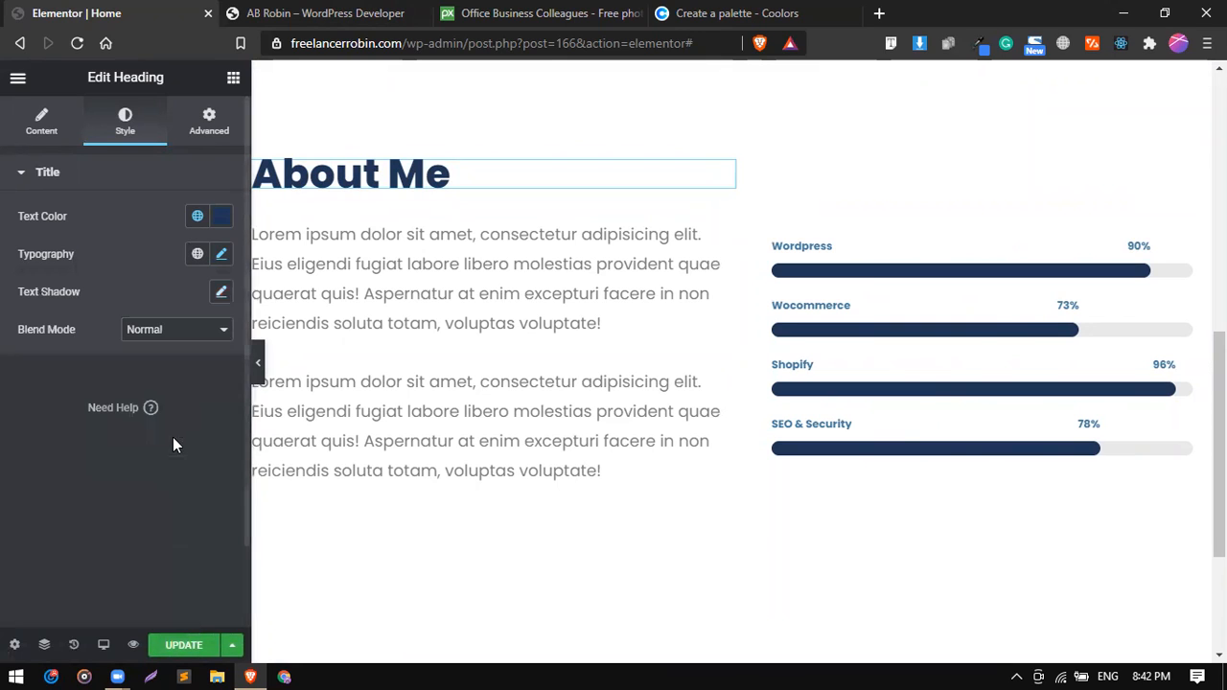
# Set the About Me heading's font weight to 700.
pyautogui.click(222, 254)
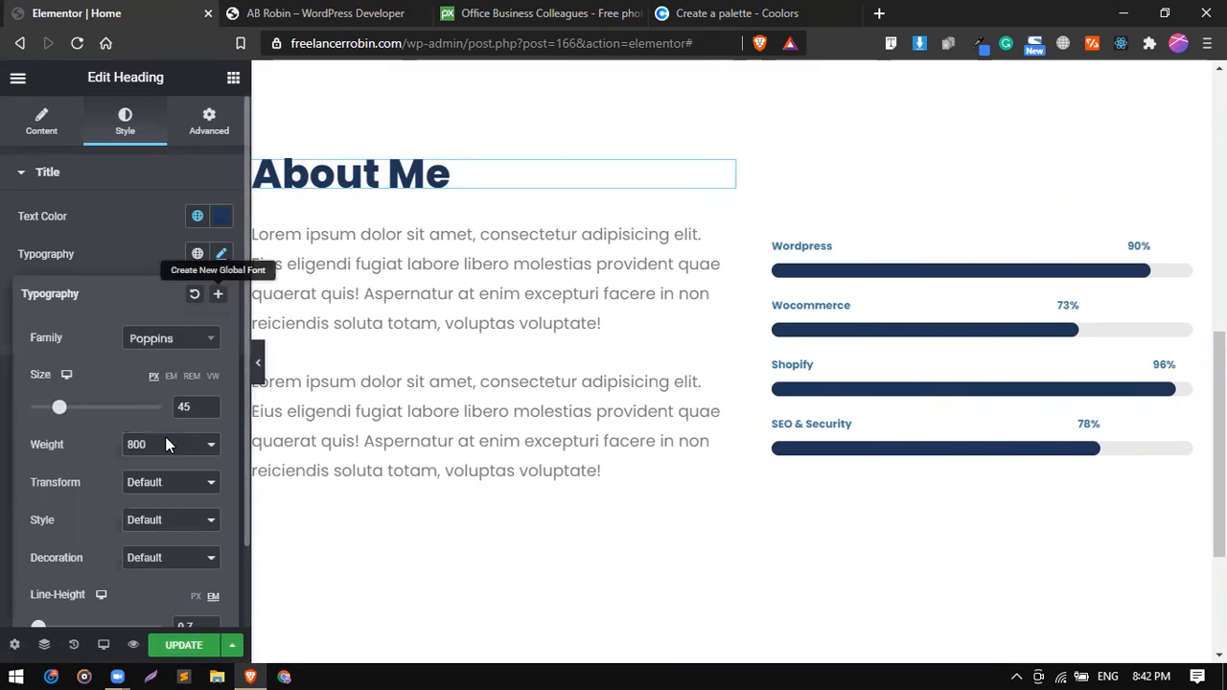
pyautogui.click(158, 450)
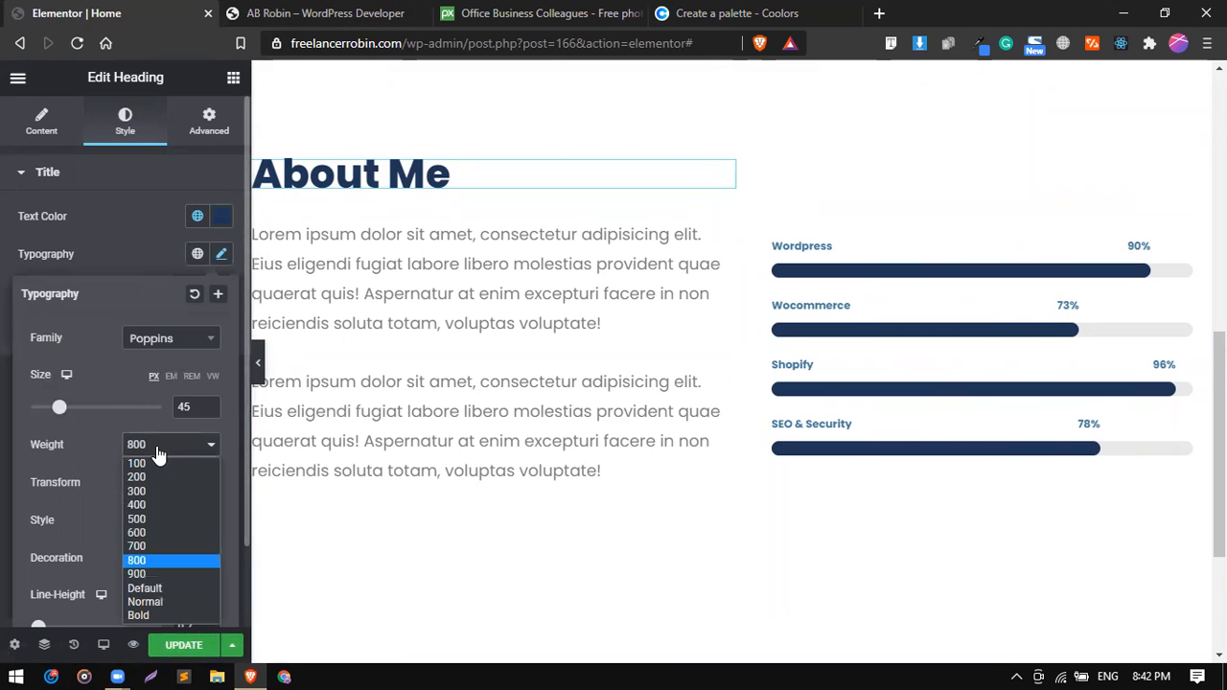
pyautogui.click(152, 547)
pyautogui.scroll(3, 463, 415)
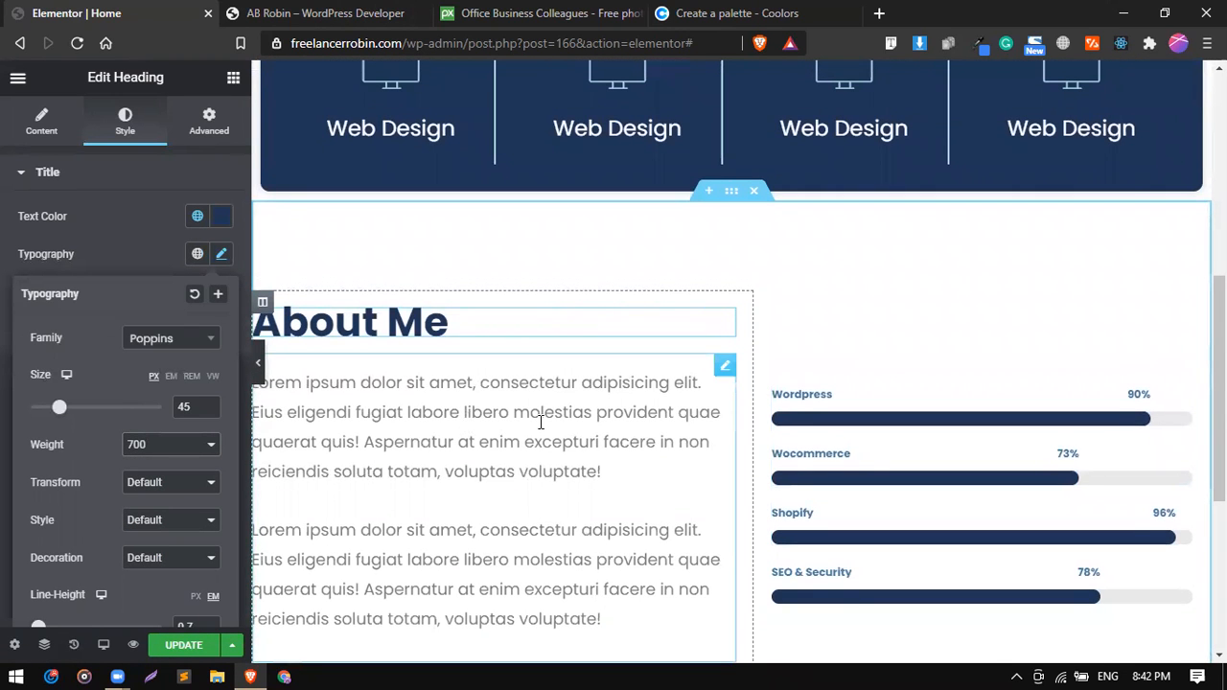
pyautogui.scroll(-5, 541, 422)
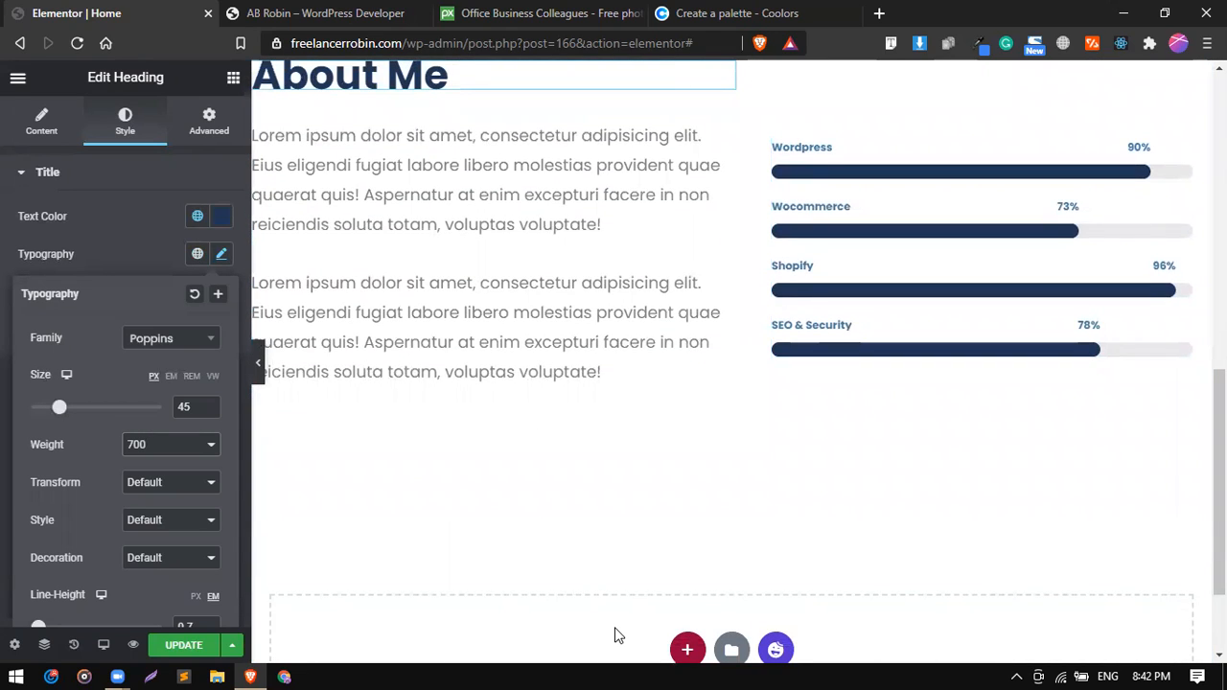
pyautogui.scroll(-3, 484, 410)
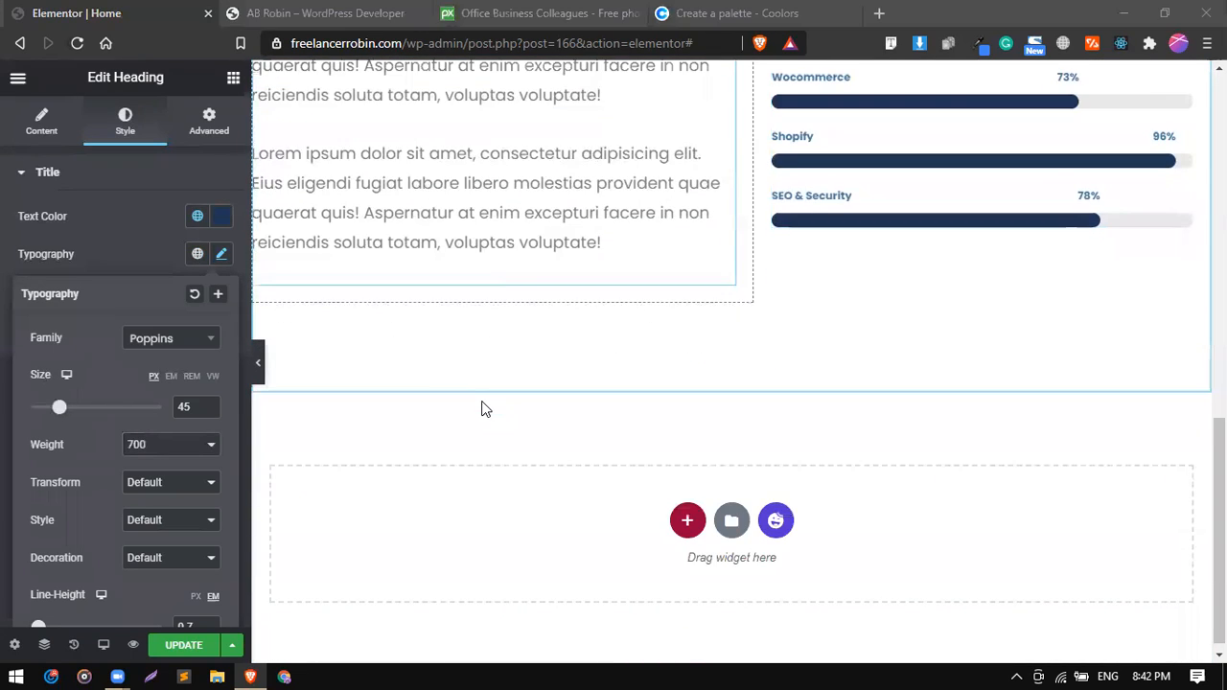
pyautogui.scroll(-1, 340, 63)
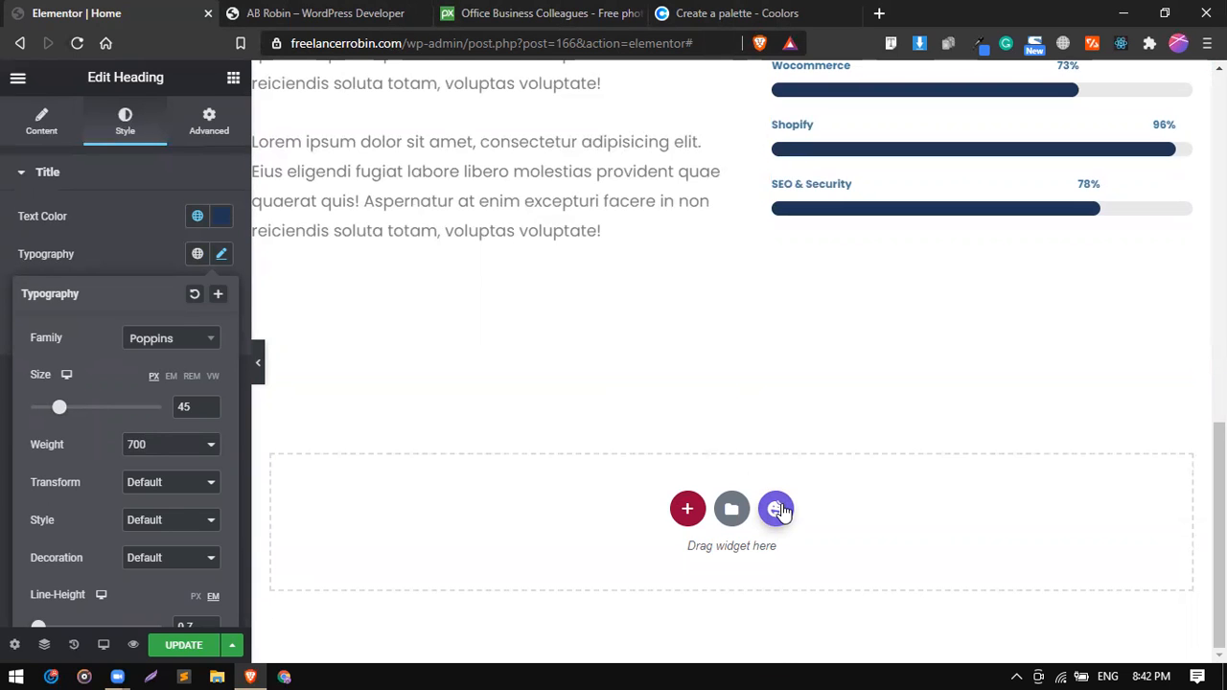
# Examine the "Achievements so far" section on the reference homepage, including its heading and the projects and clients counter boxes.
pyautogui.click(259, 13)
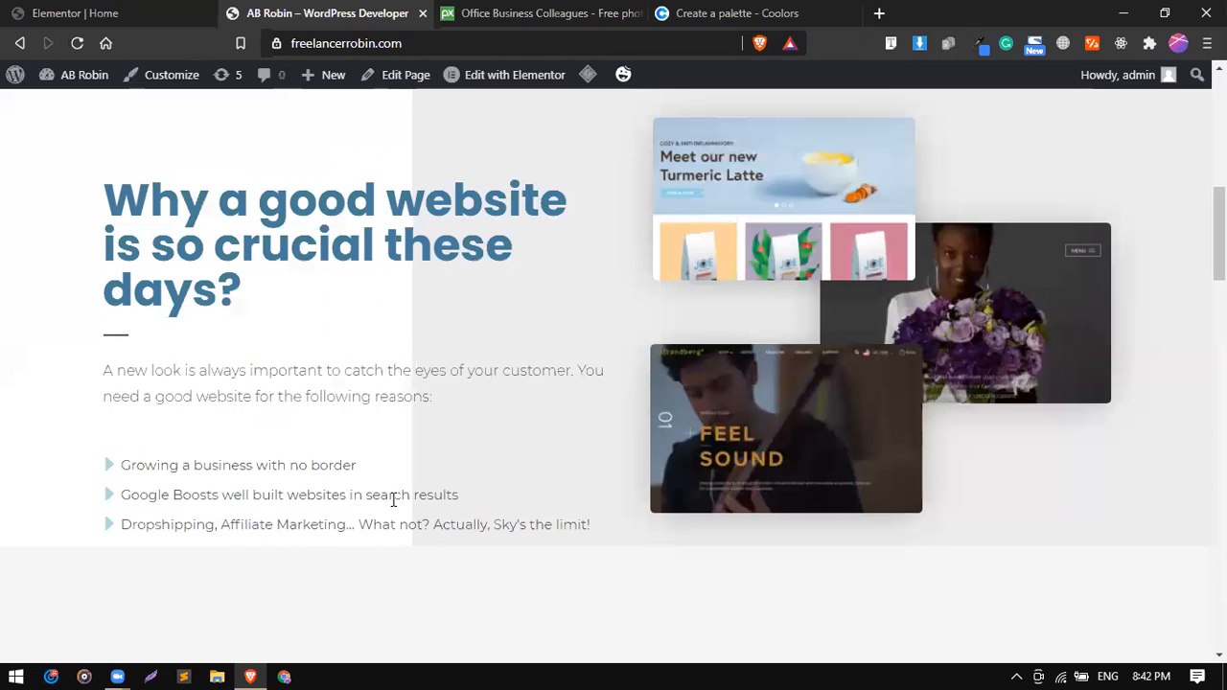
pyautogui.scroll(-7, 391, 501)
pyautogui.scroll(2, 392, 500)
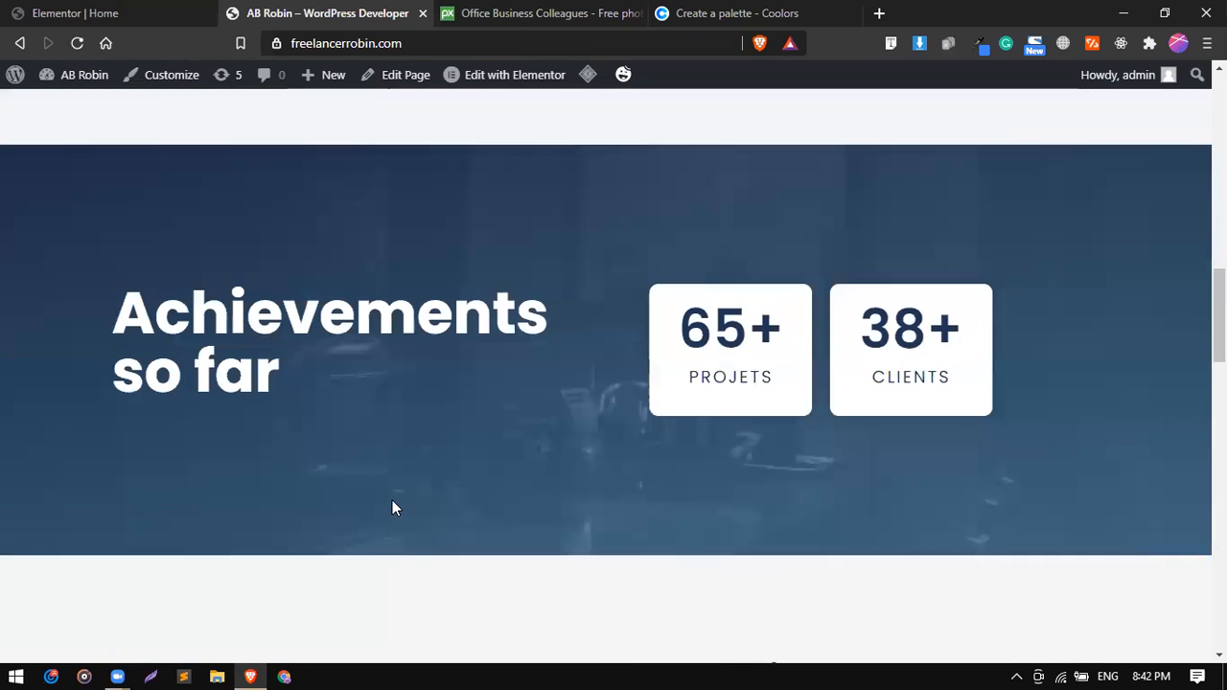
pyautogui.moveTo(282, 369); pyautogui.dragTo(119, 309)
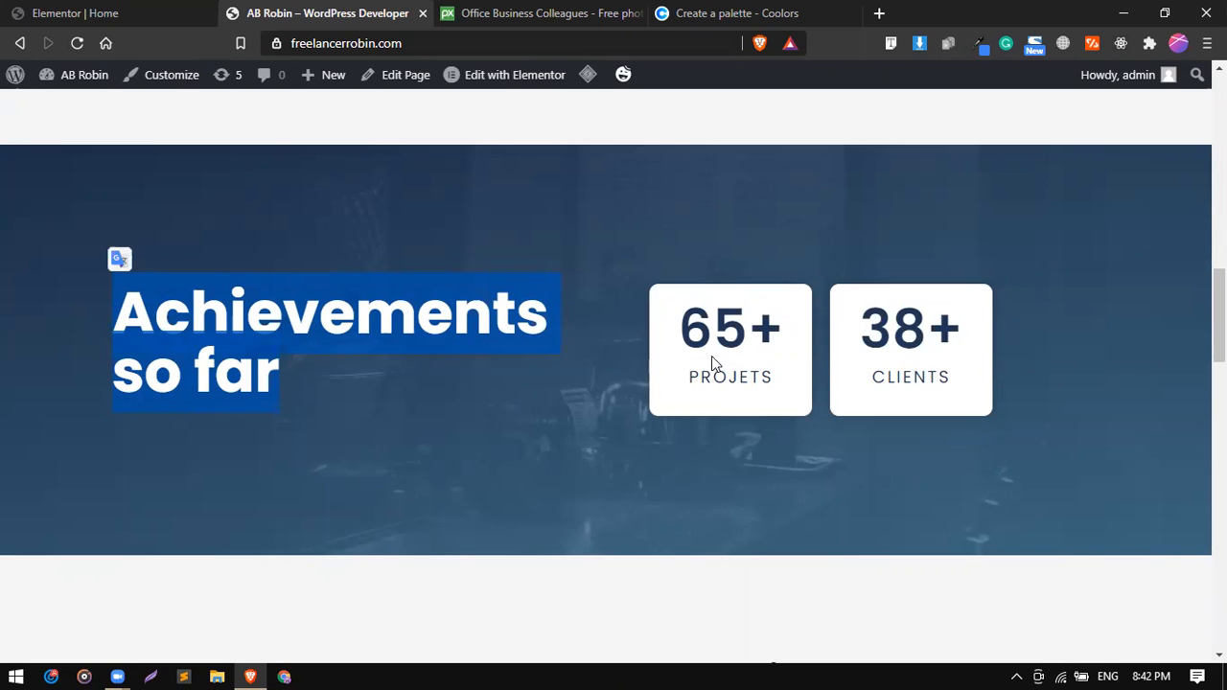
# Inspect the number and label text in the reference section's projects and clients boxes, along with its heading.
pyautogui.click(677, 322)
pyautogui.moveTo(677, 322); pyautogui.dragTo(788, 388)
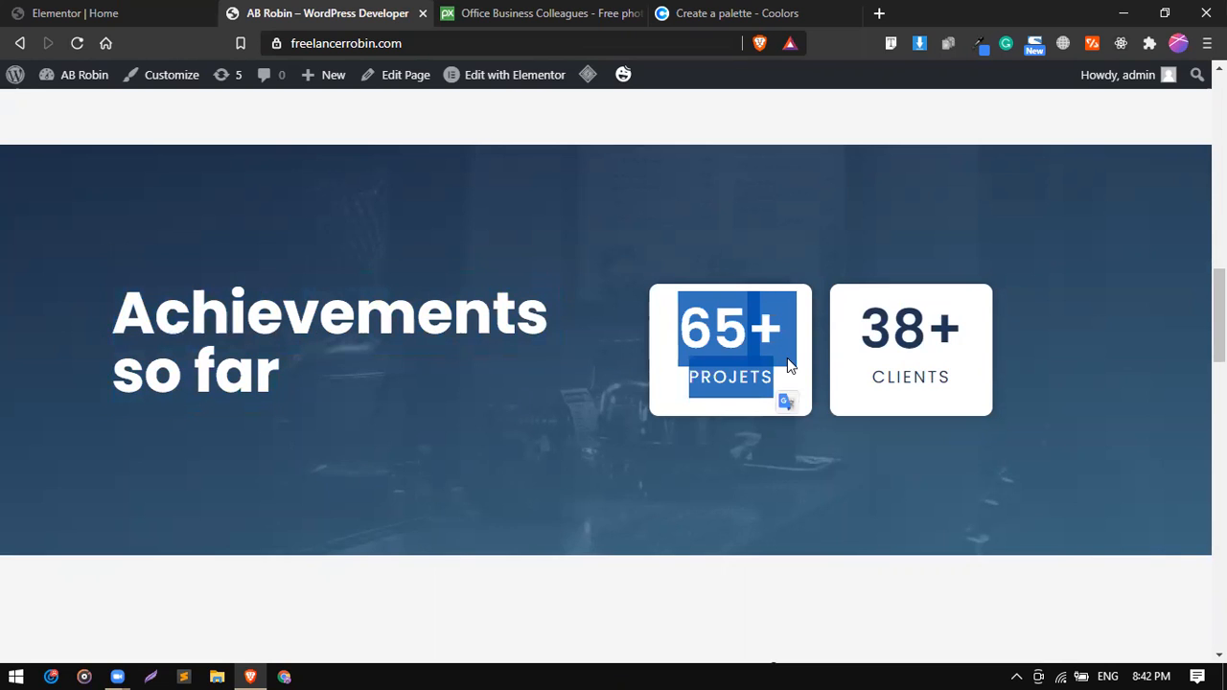
pyautogui.click(849, 338)
pyautogui.moveTo(849, 337); pyautogui.dragTo(922, 385)
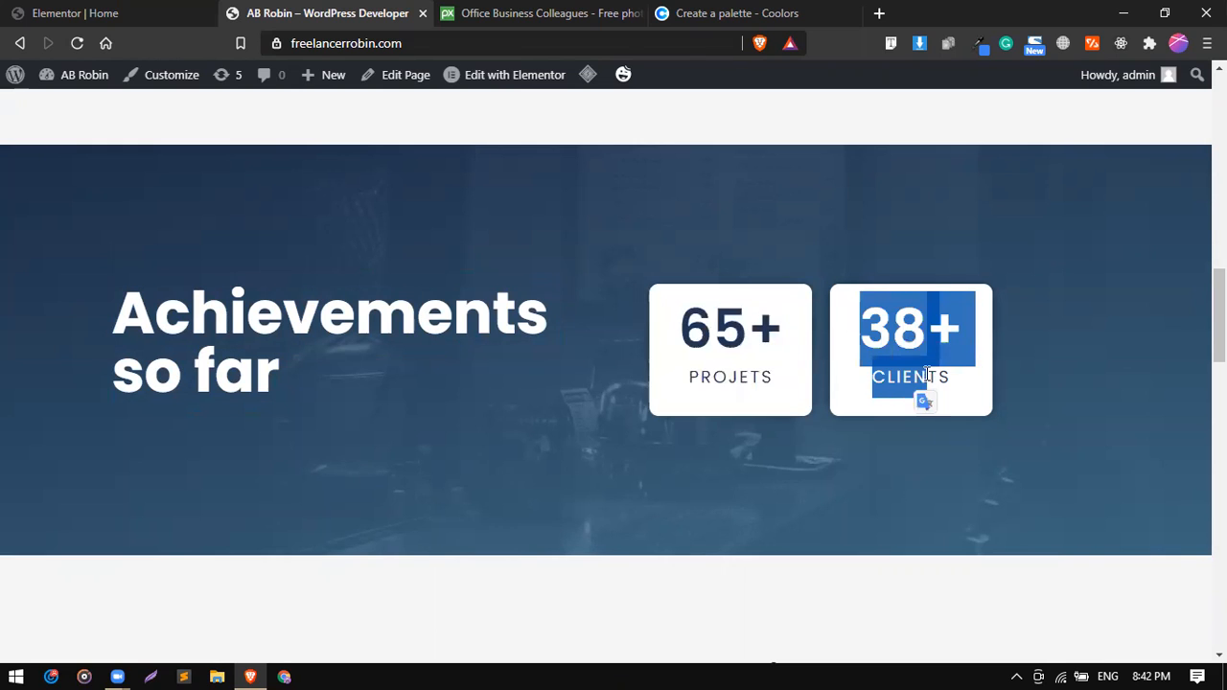
pyautogui.doubleClick(926, 377)
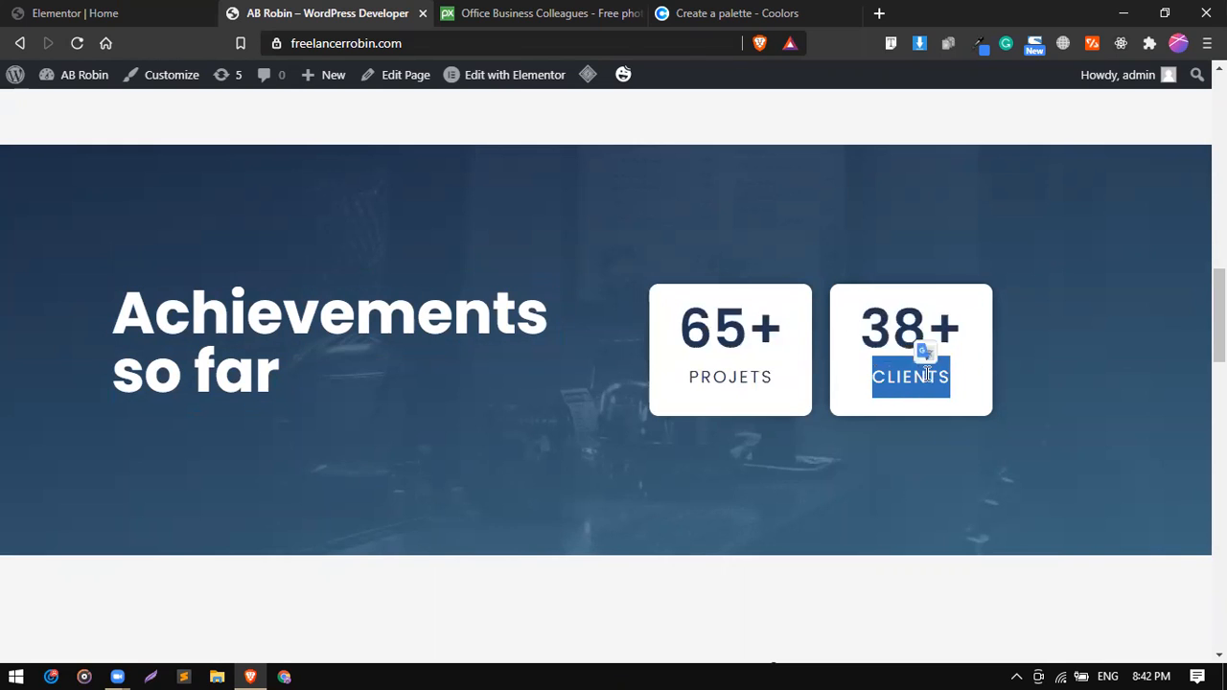
pyautogui.doubleClick(298, 293)
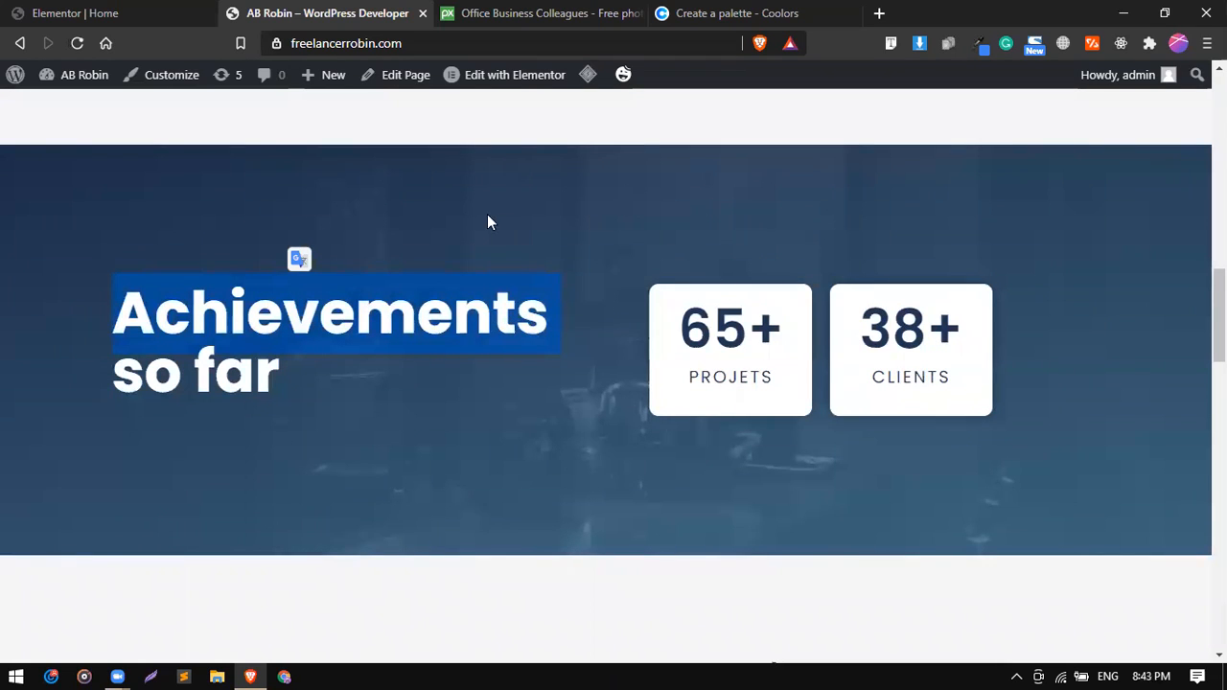
# Return to the Elementor editor and browse the template library's Client and Business Hour blocks for a suitable layout.
pyautogui.click(143, 10)
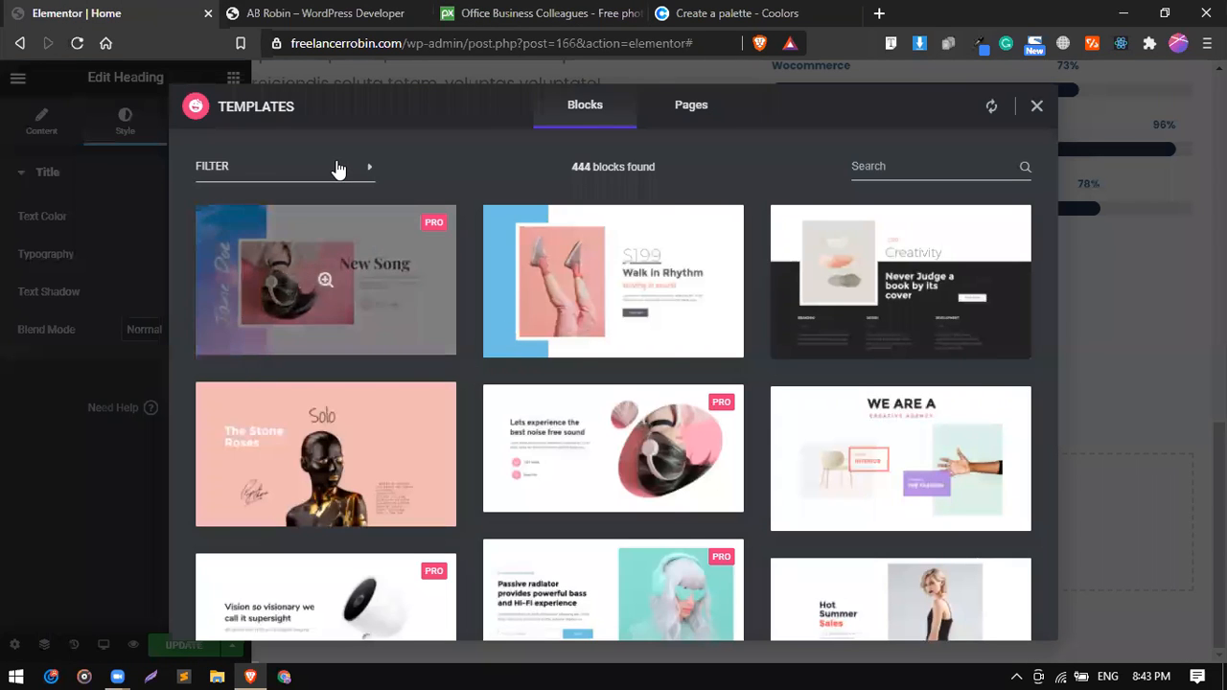
pyautogui.click(338, 169)
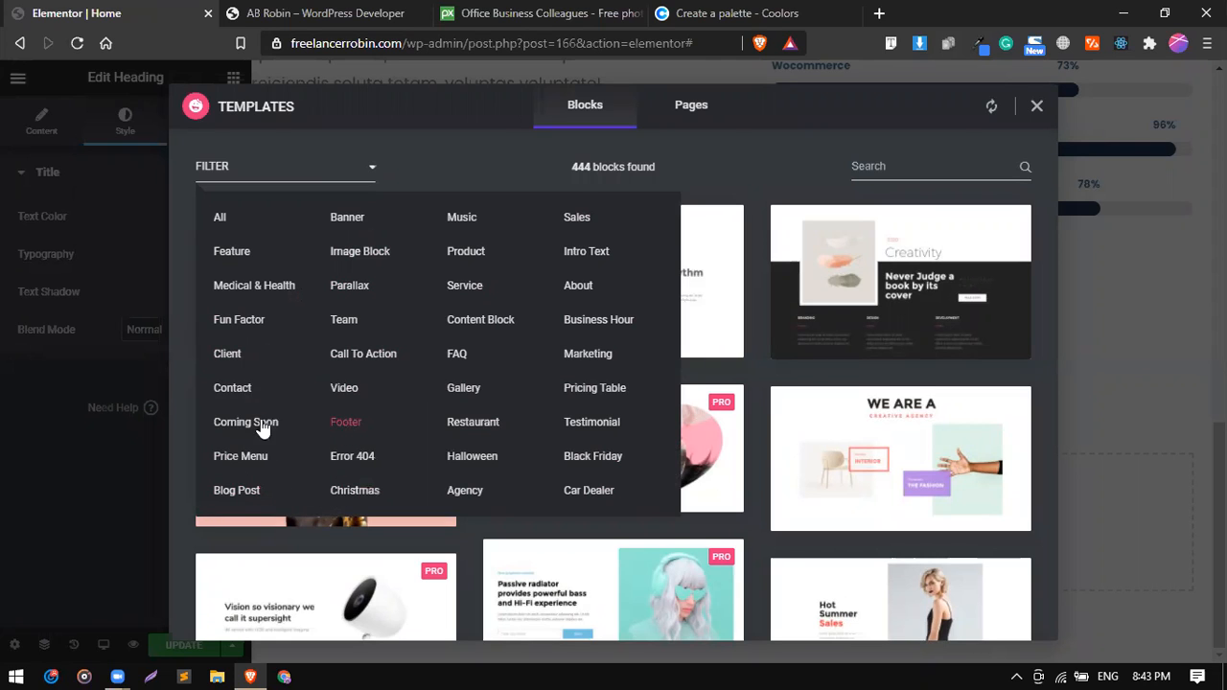
pyautogui.click(228, 356)
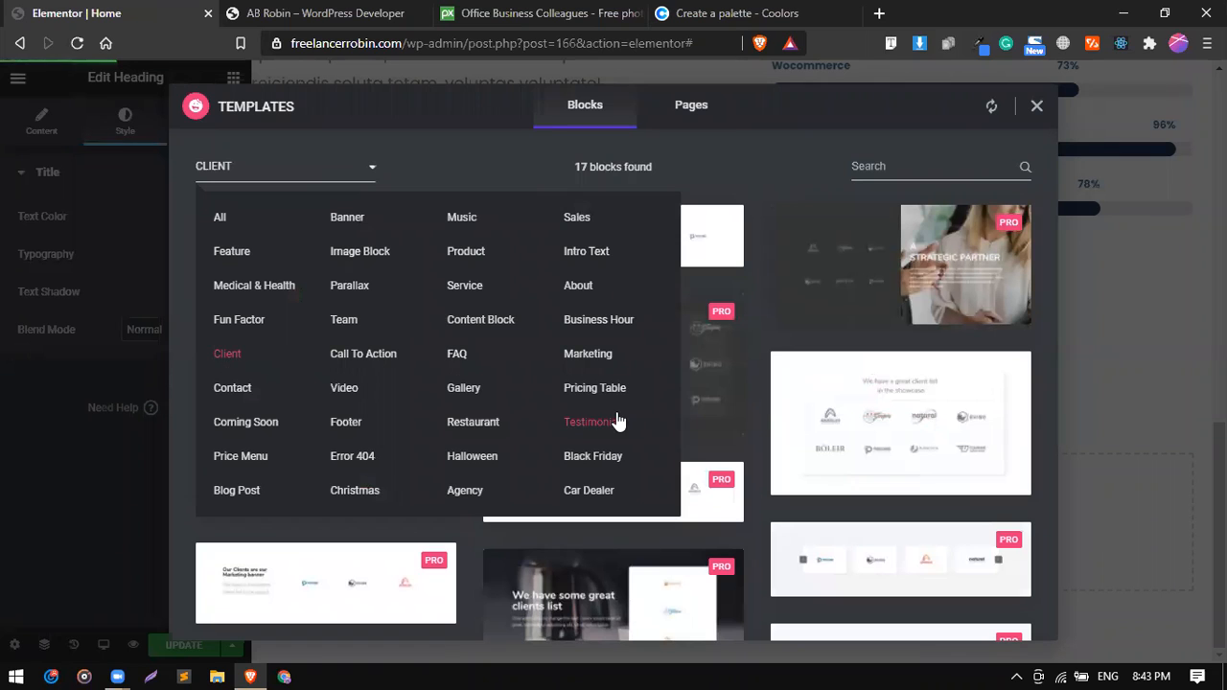
pyautogui.click(252, 171)
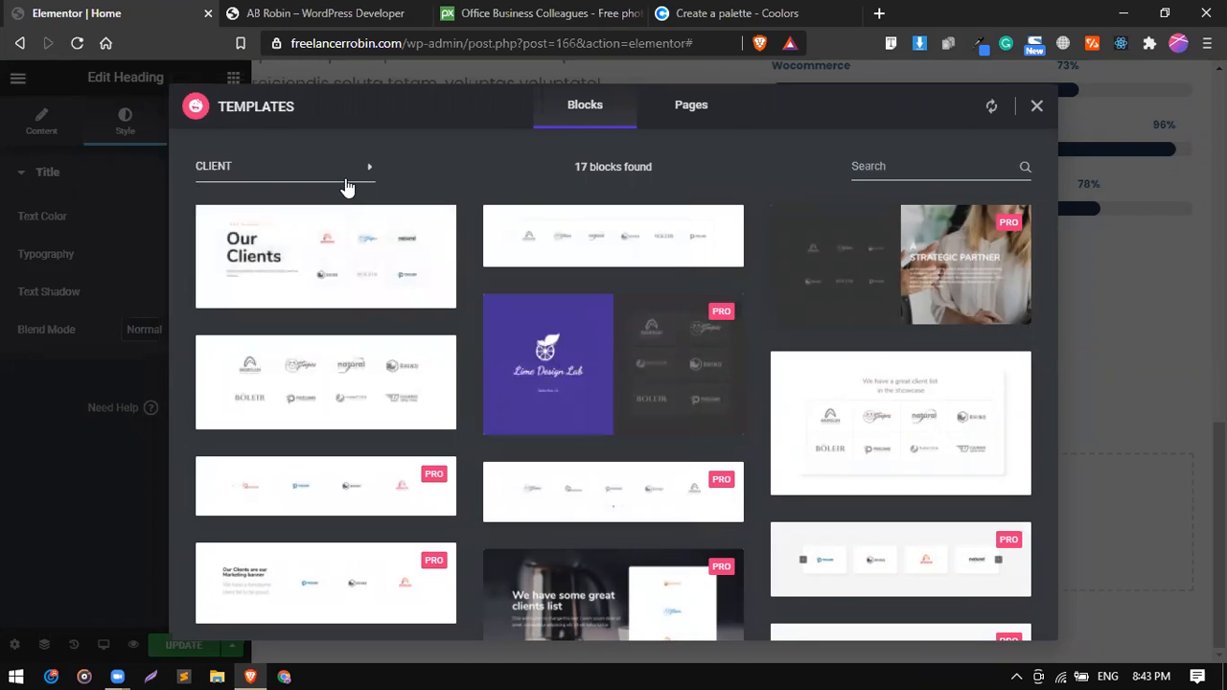
pyautogui.click(346, 184)
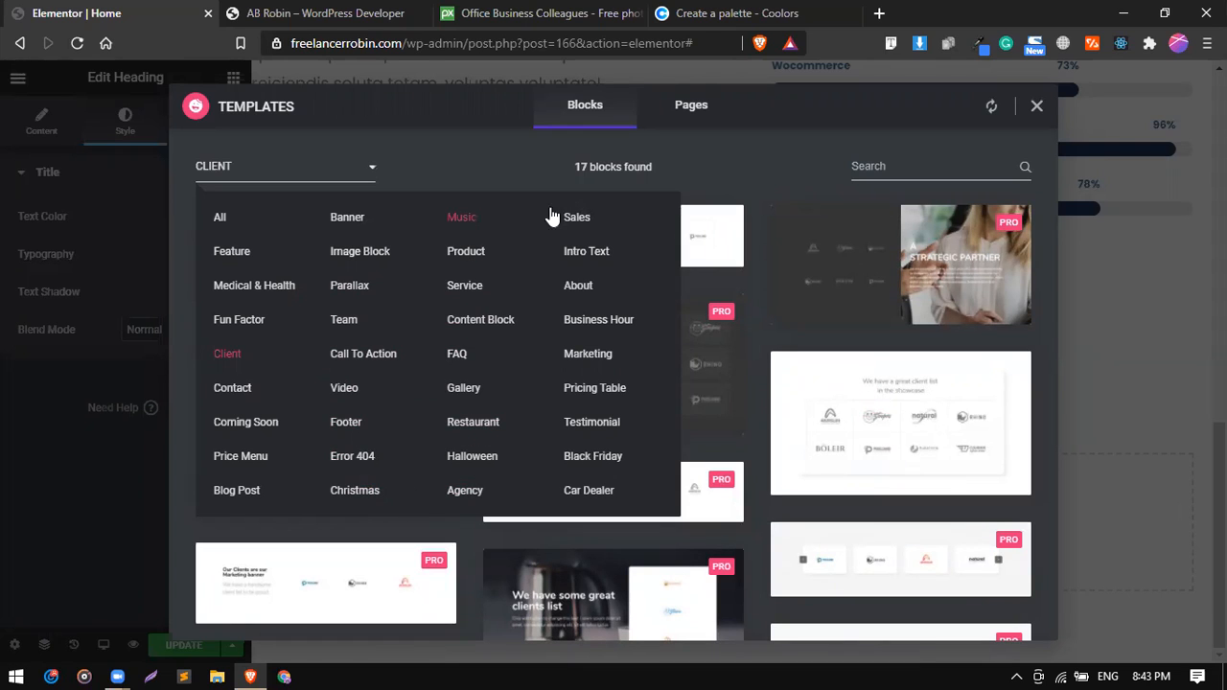
pyautogui.click(597, 320)
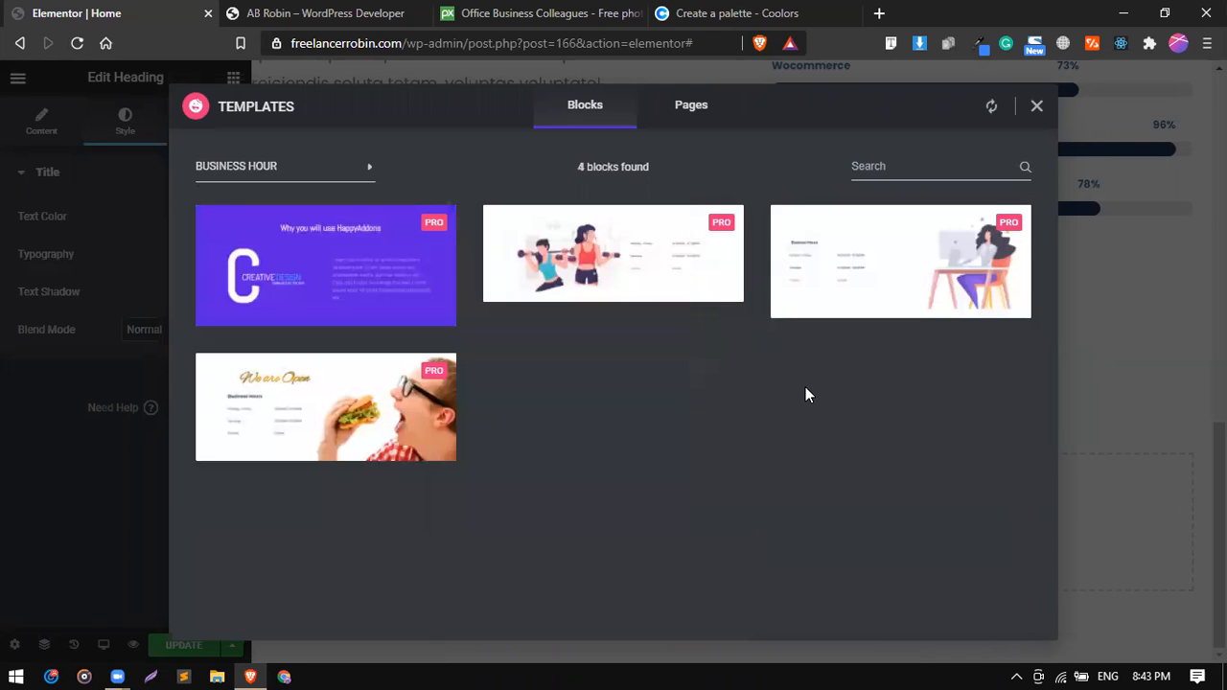
pyautogui.click(334, 177)
pyautogui.click(1036, 106)
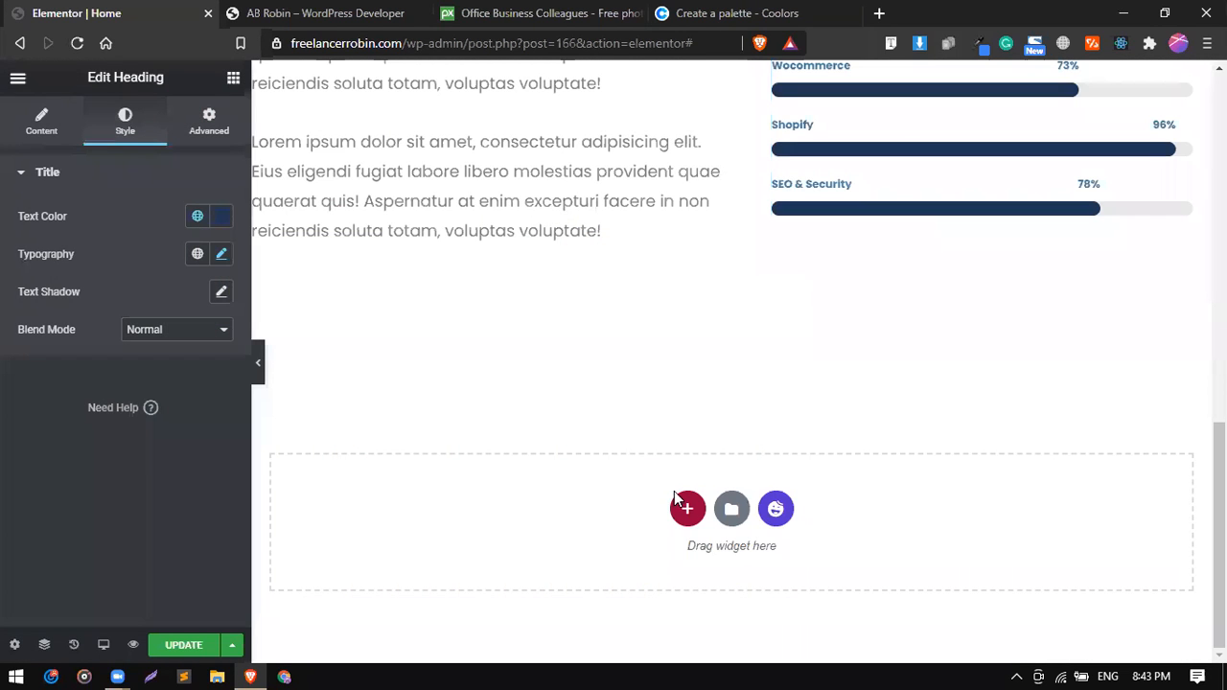
# Check the reference layout, then add a single-column section below the skill bars and place an Inner Section in it.
pyautogui.click(331, 12)
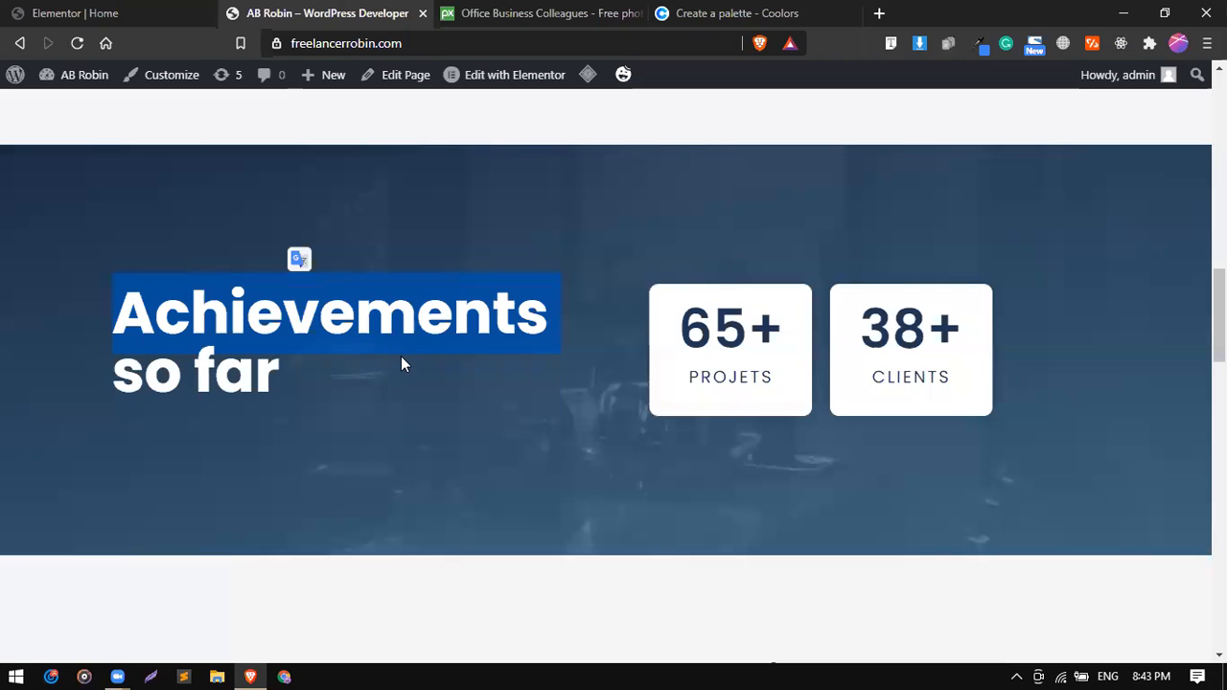
pyautogui.click(402, 359)
pyautogui.click(140, 16)
pyautogui.click(289, 11)
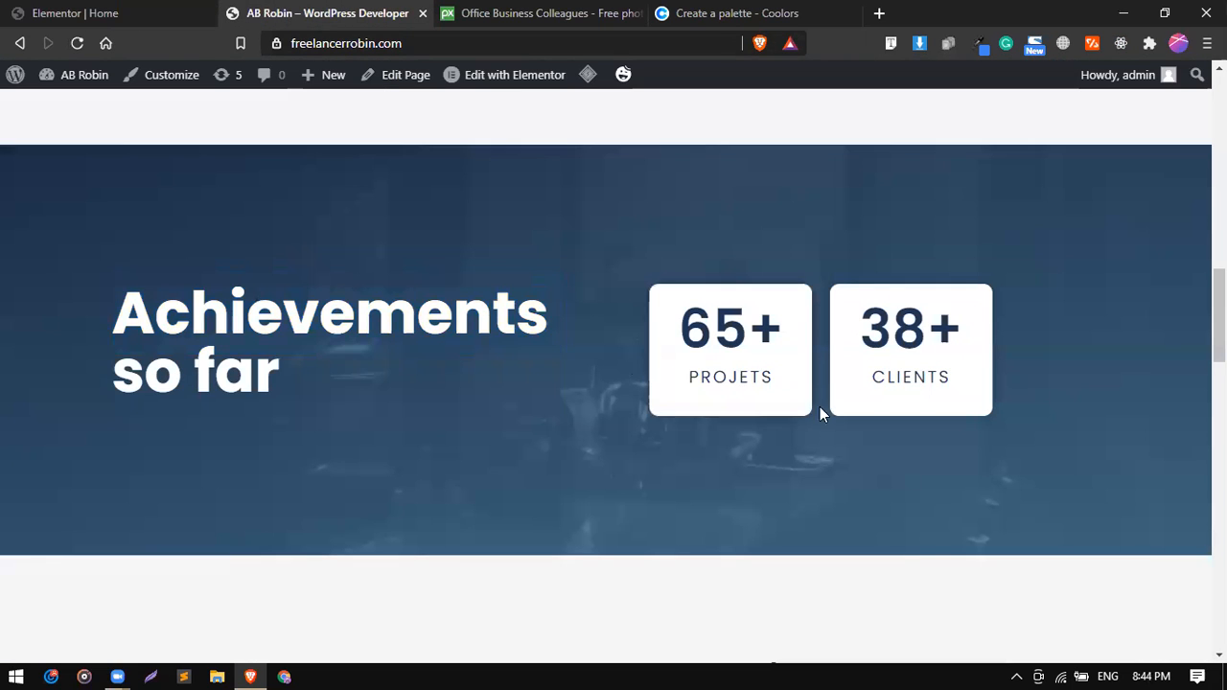
pyautogui.click(122, 10)
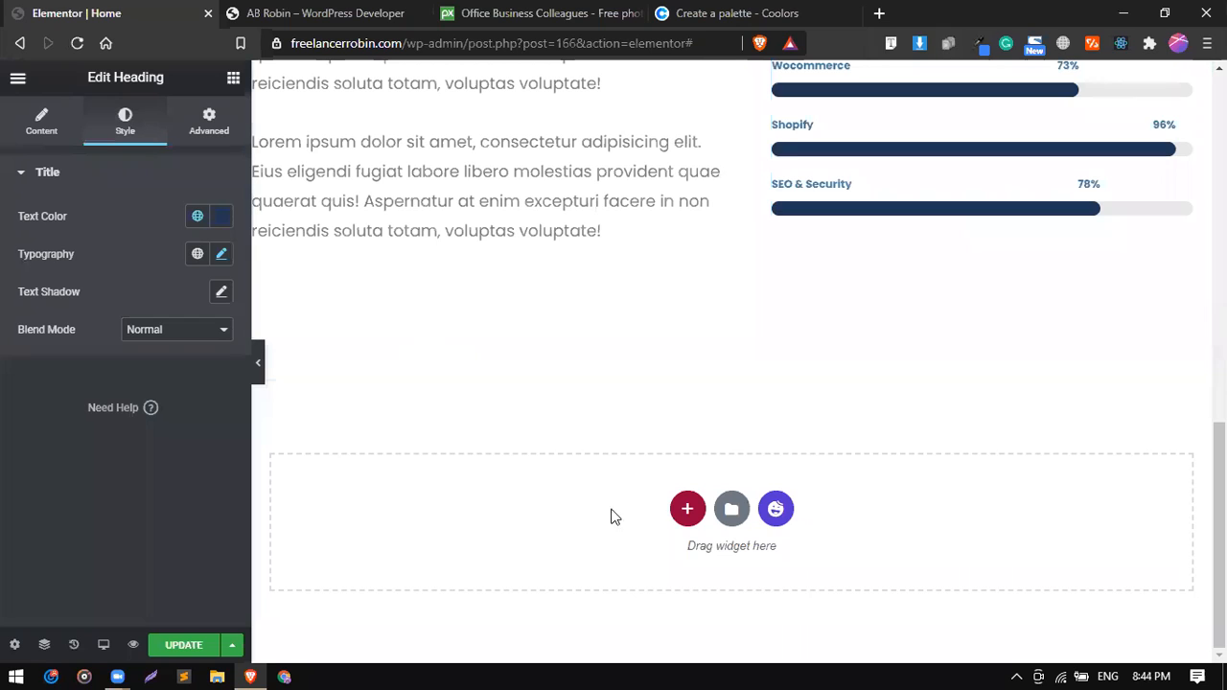
pyautogui.click(686, 511)
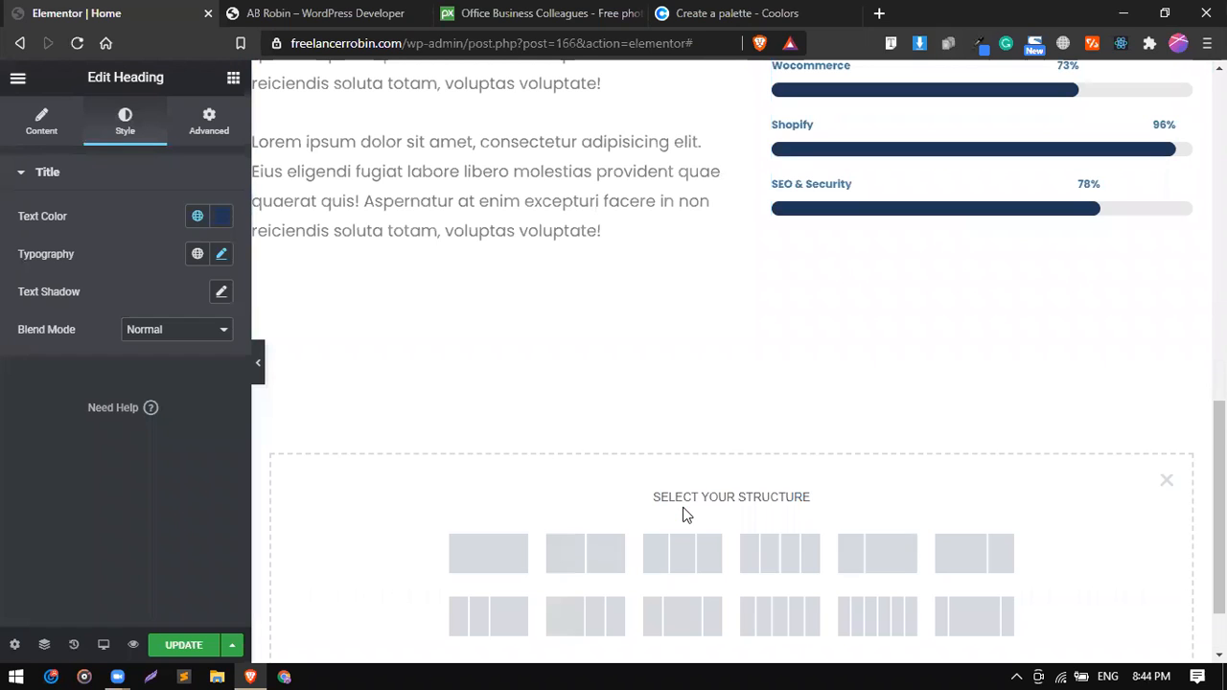
pyautogui.click(489, 548)
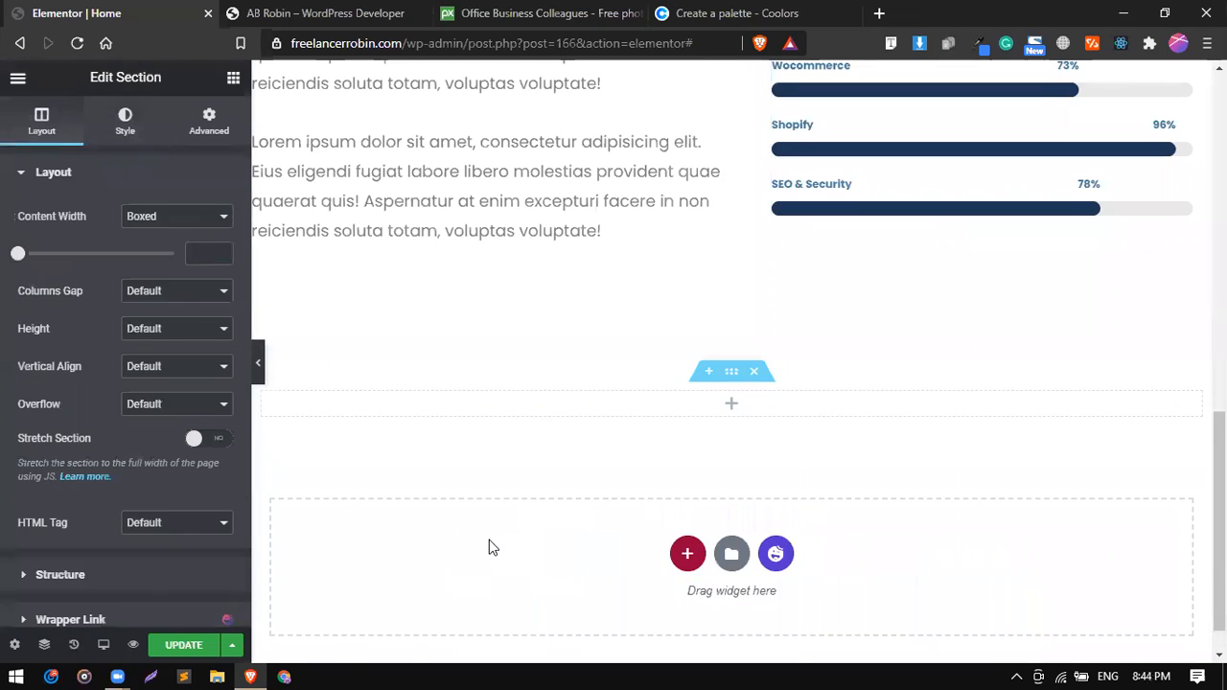
pyautogui.click(233, 79)
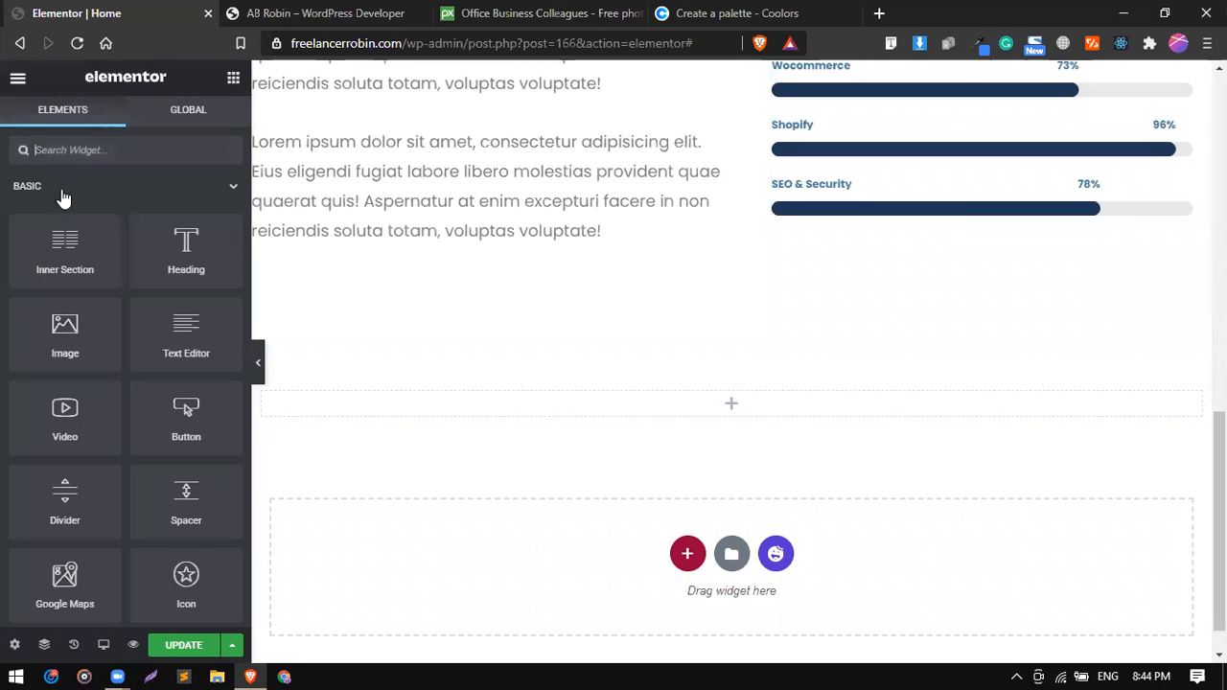
pyautogui.moveTo(59, 227); pyautogui.dragTo(475, 405)
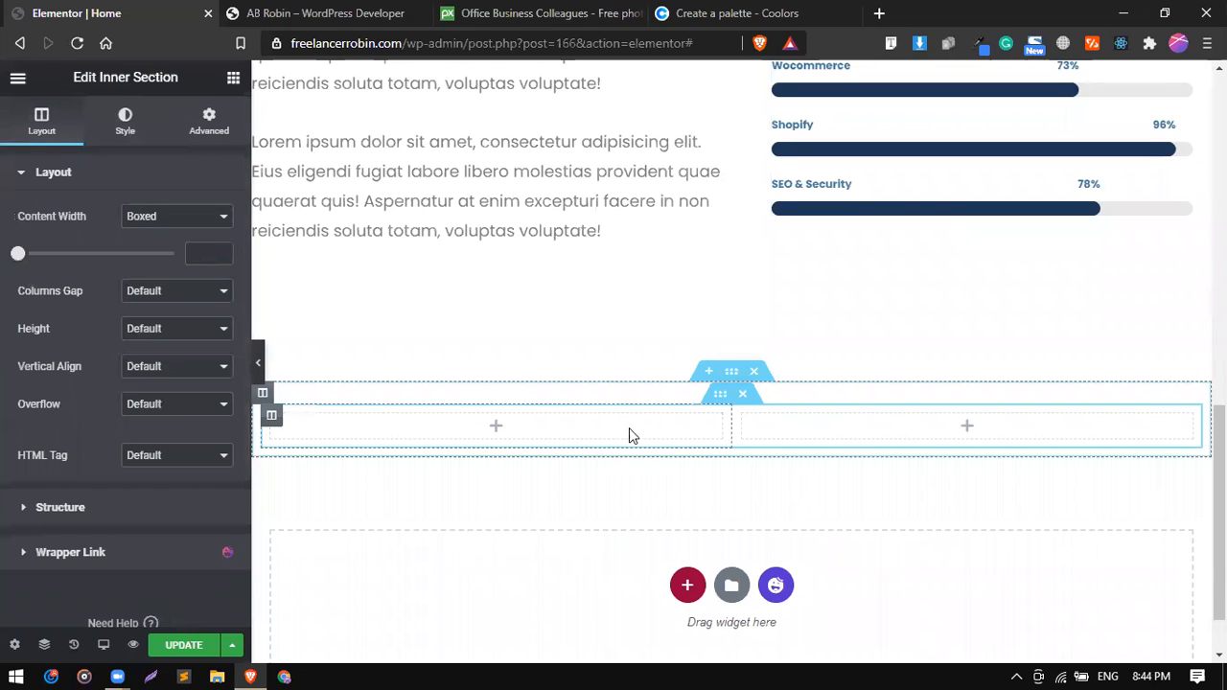
# Place a Heading widget in the first column of the new inner section and compare with the reference page.
pyautogui.click(233, 78)
pyautogui.moveTo(186, 245); pyautogui.dragTo(460, 441)
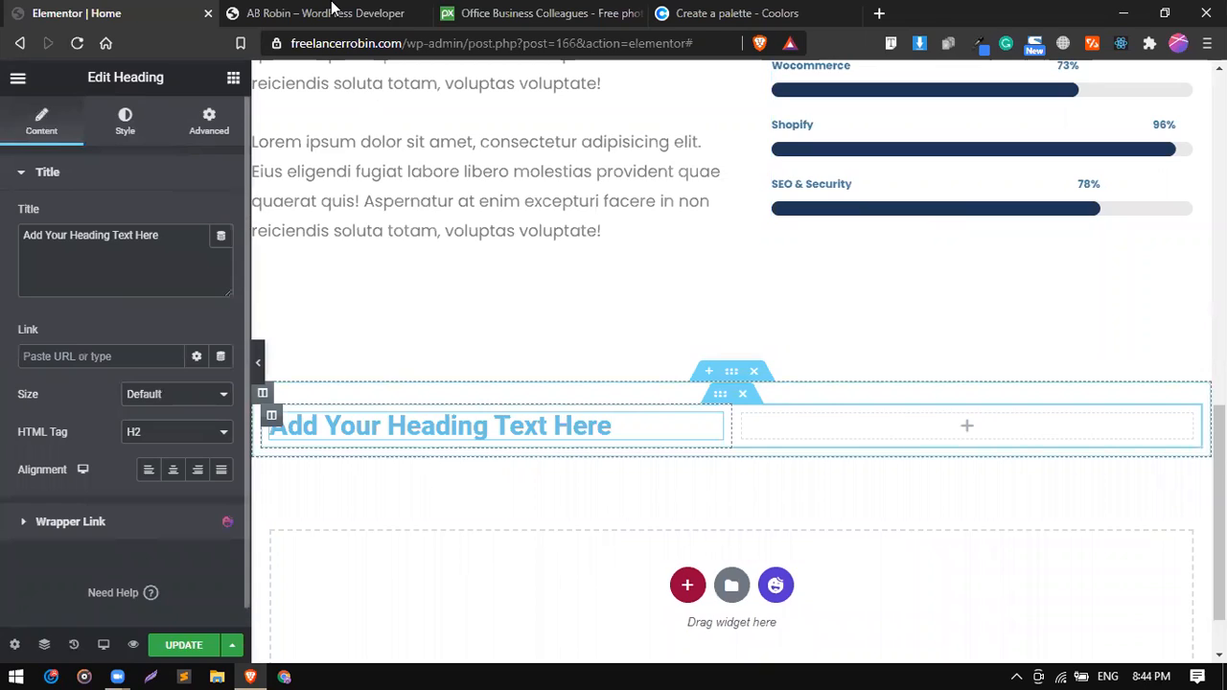
pyautogui.click(331, 10)
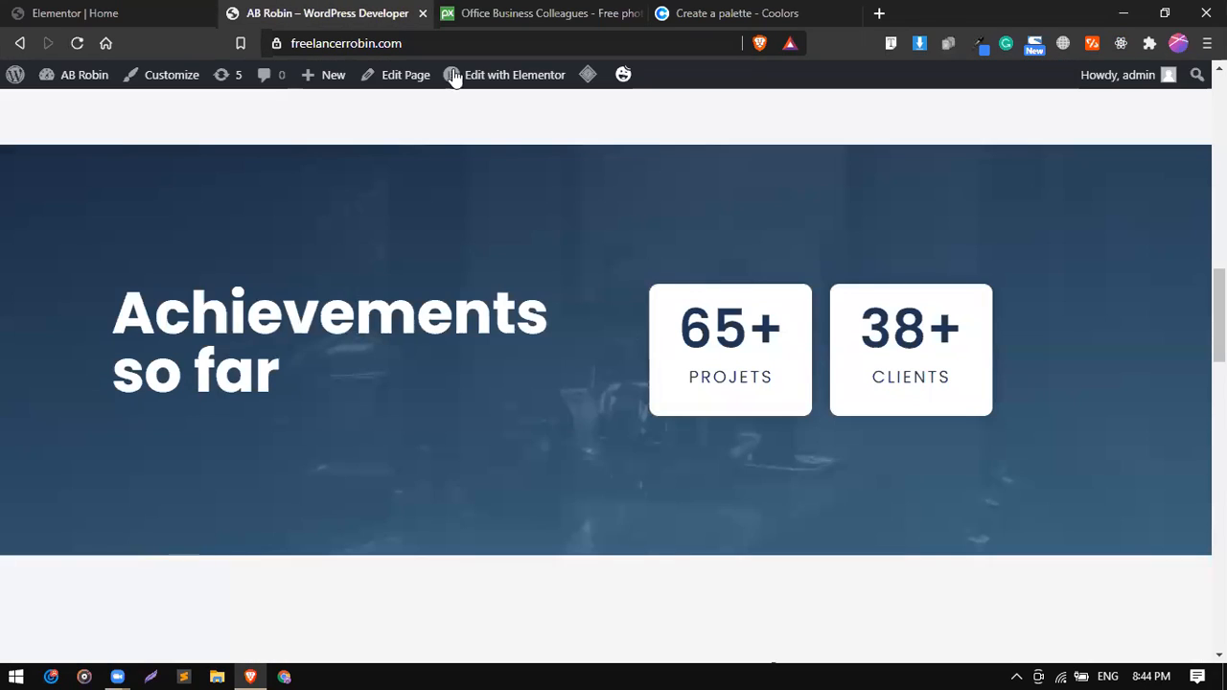
pyautogui.click(182, 10)
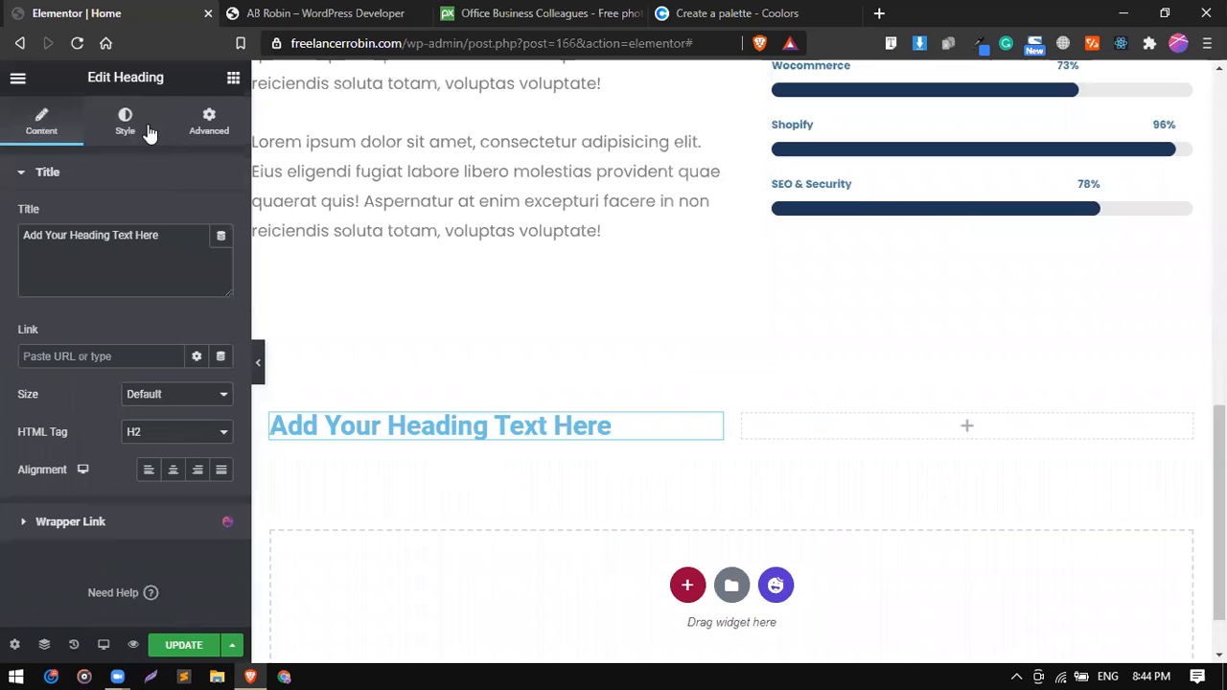
pyautogui.click(232, 79)
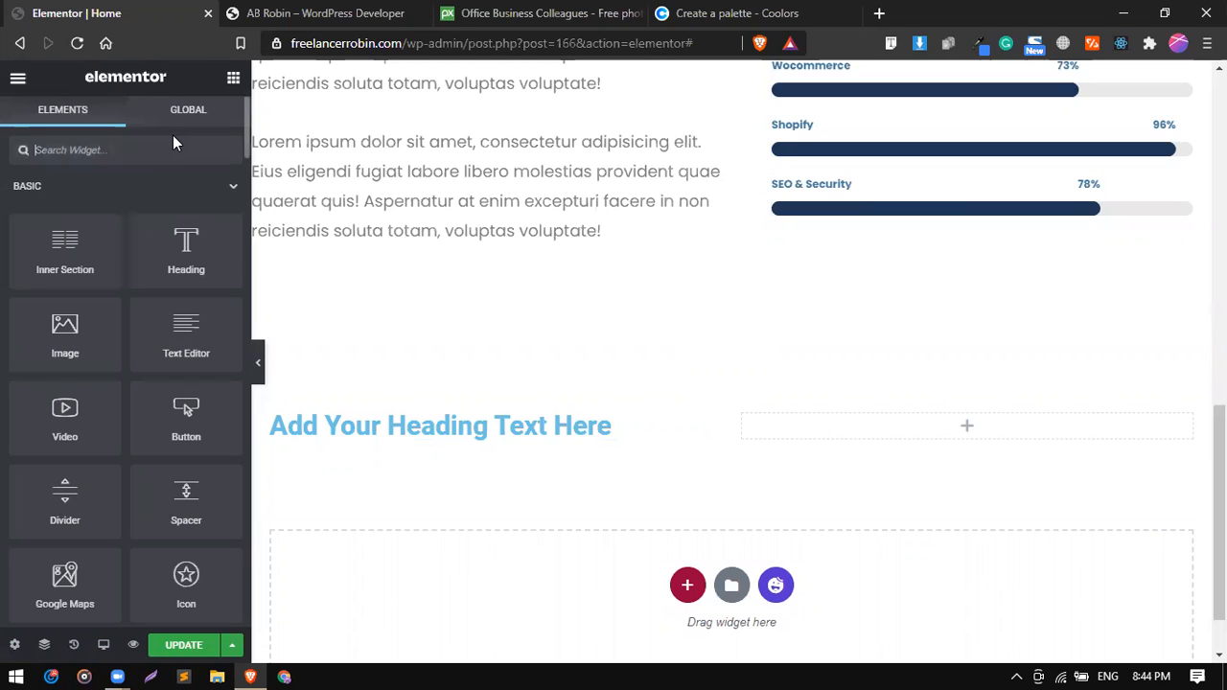
pyautogui.write('coun')
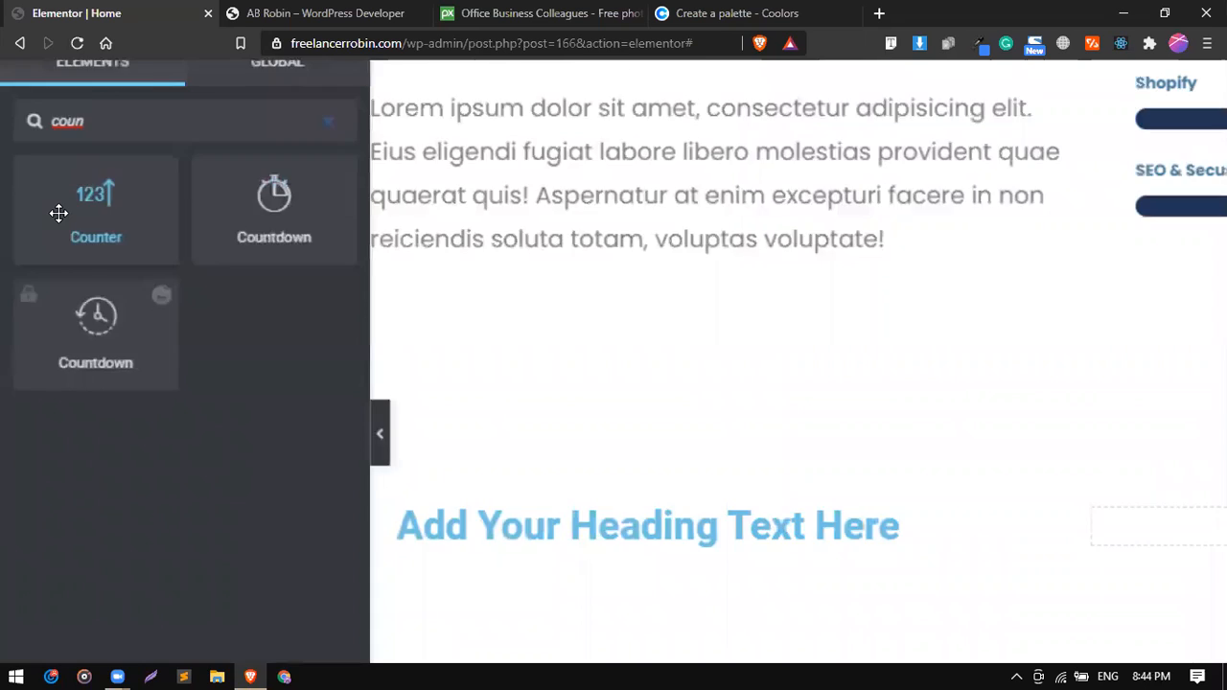
pyautogui.moveTo(59, 213); pyautogui.dragTo(75, 240)
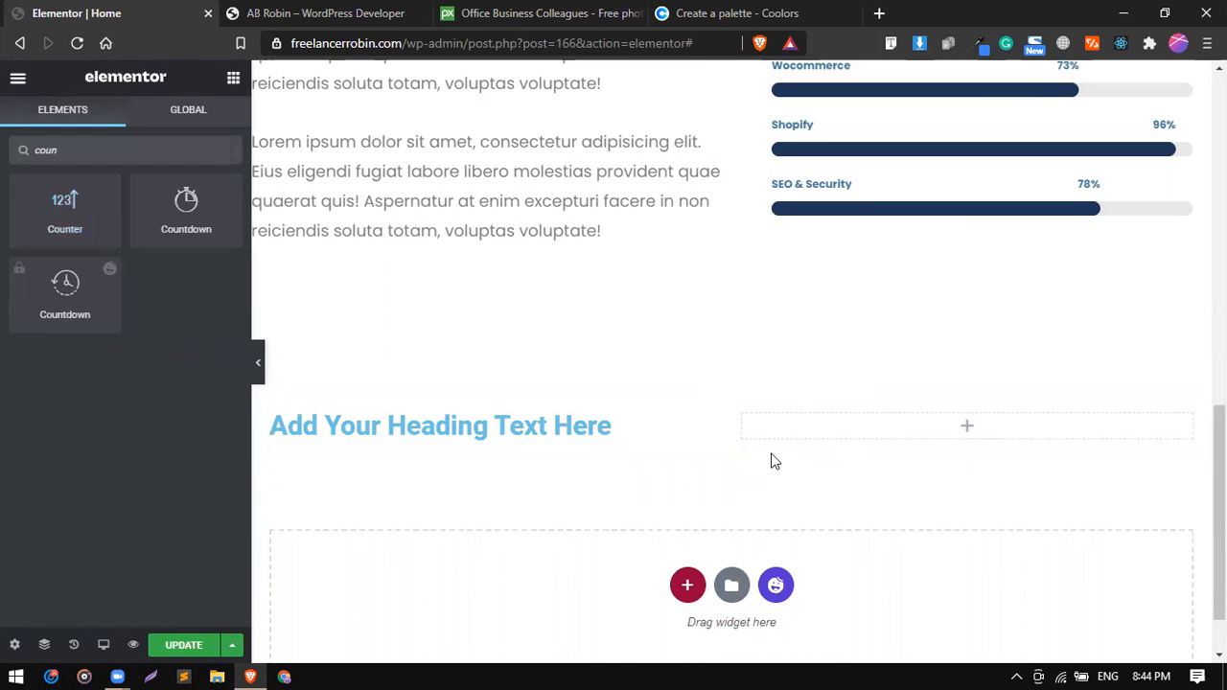
# Add two more columns to the inner section that holds the new heading, making four columns.
pyautogui.rightClick(745, 413)
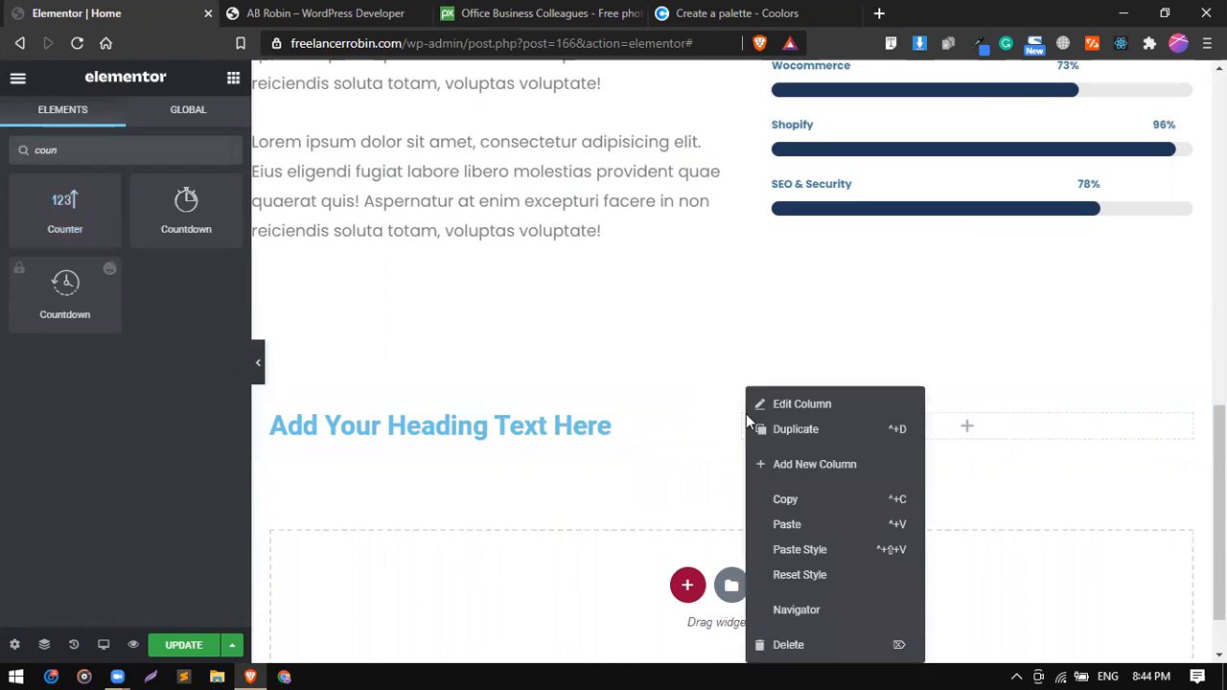
pyautogui.click(787, 456)
pyautogui.rightClick(596, 432)
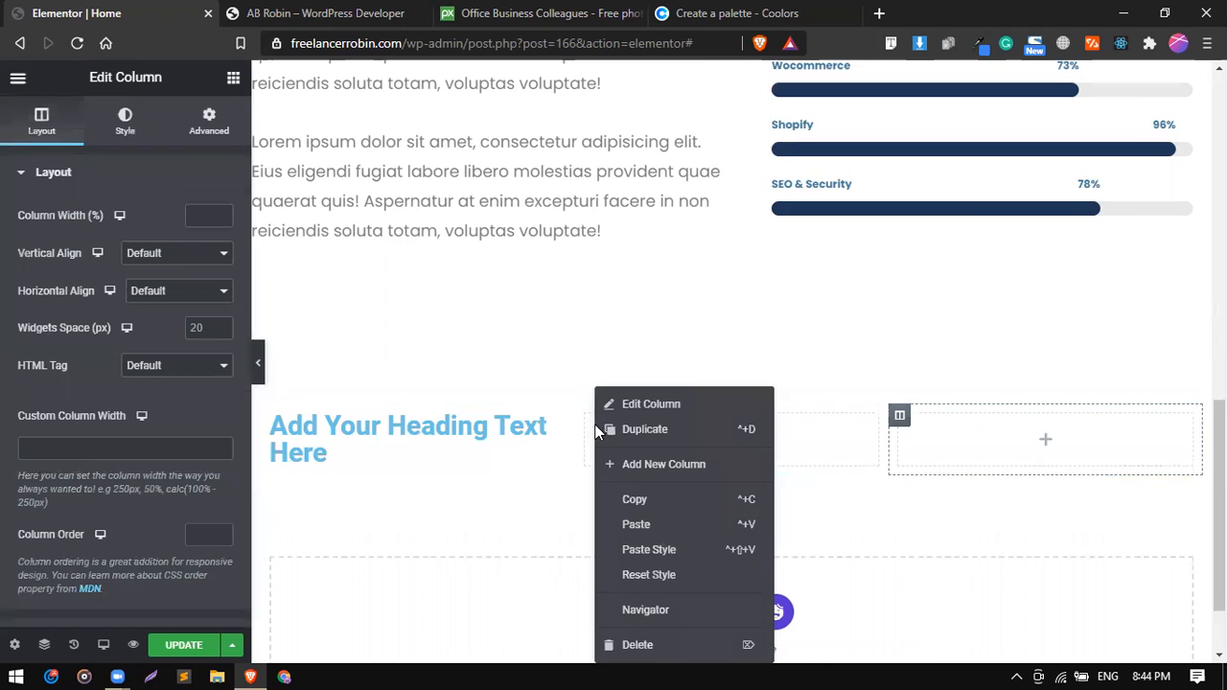
pyautogui.click(649, 463)
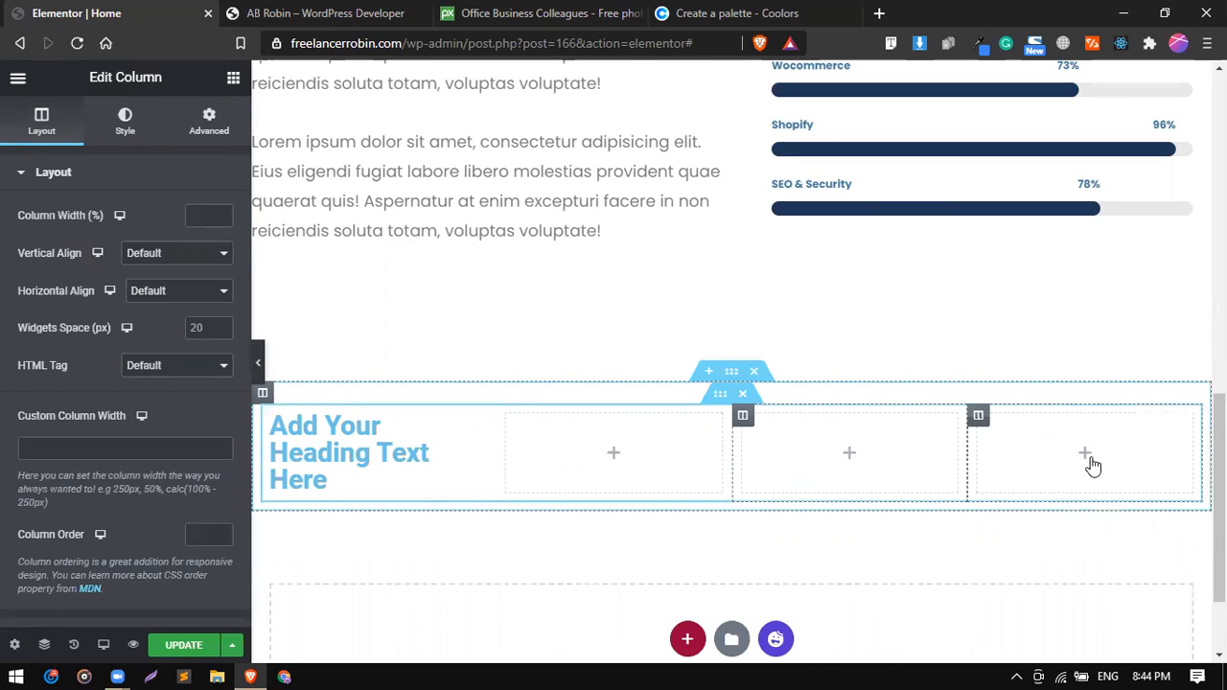
# Resize the inner section's columns: heading about half the row, two similar medium columns, and a narrow last column.
pyautogui.moveTo(967, 465); pyautogui.dragTo(1099, 466)
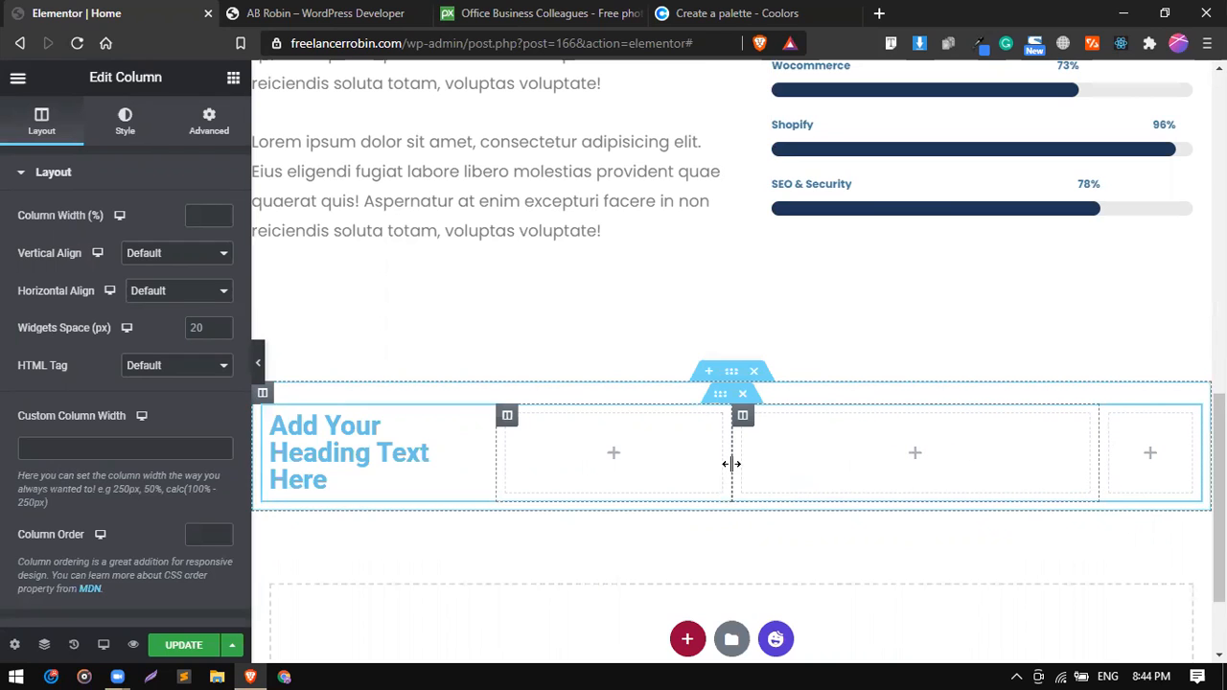
pyautogui.moveTo(821, 462); pyautogui.dragTo(915, 471)
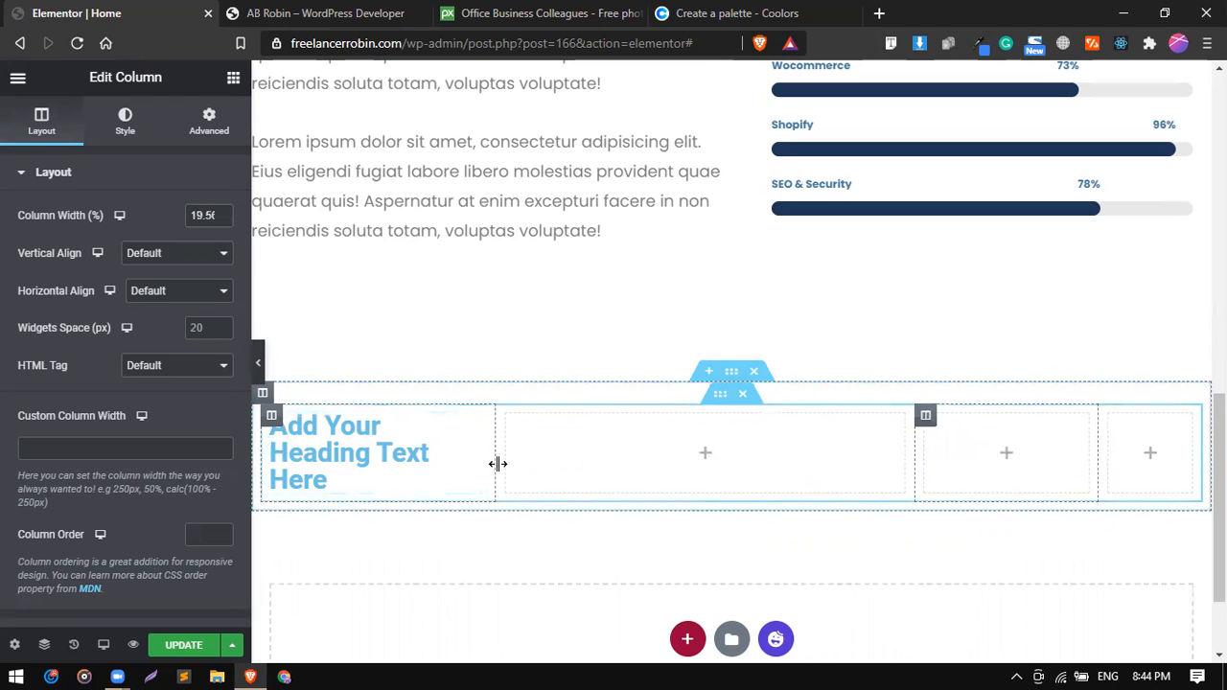
pyautogui.moveTo(601, 466); pyautogui.dragTo(739, 471)
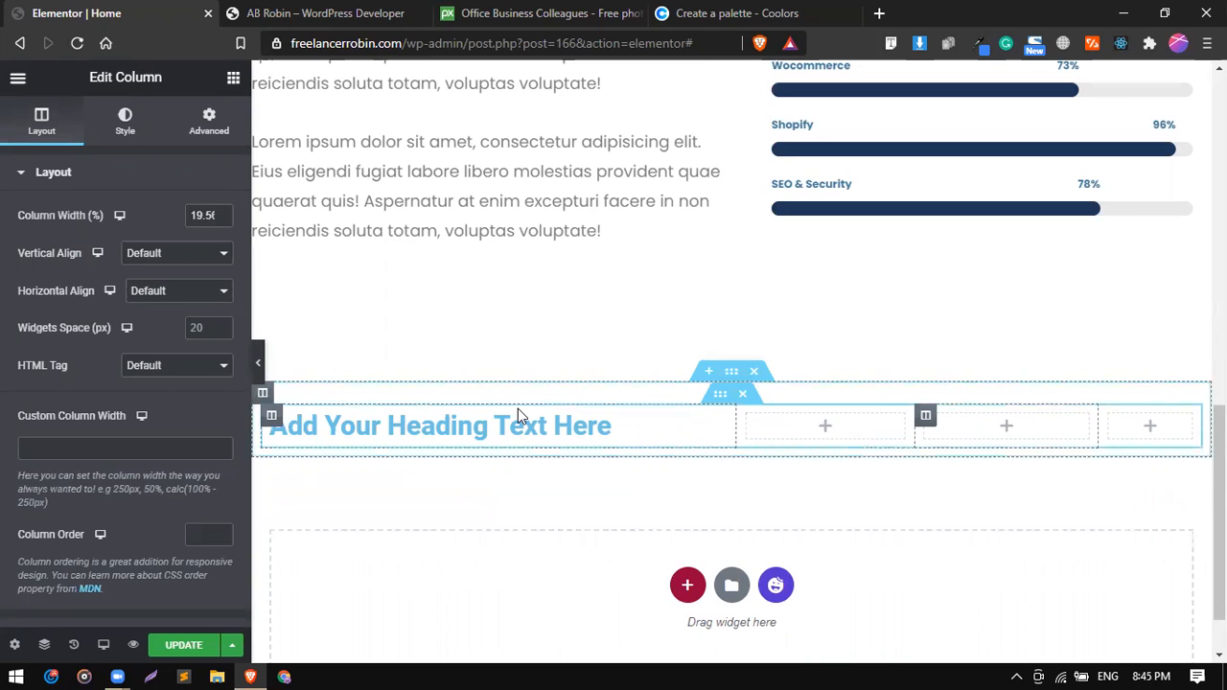
# Place a Counter widget in the column beside the heading and set its ending number to 50.
pyautogui.click(232, 79)
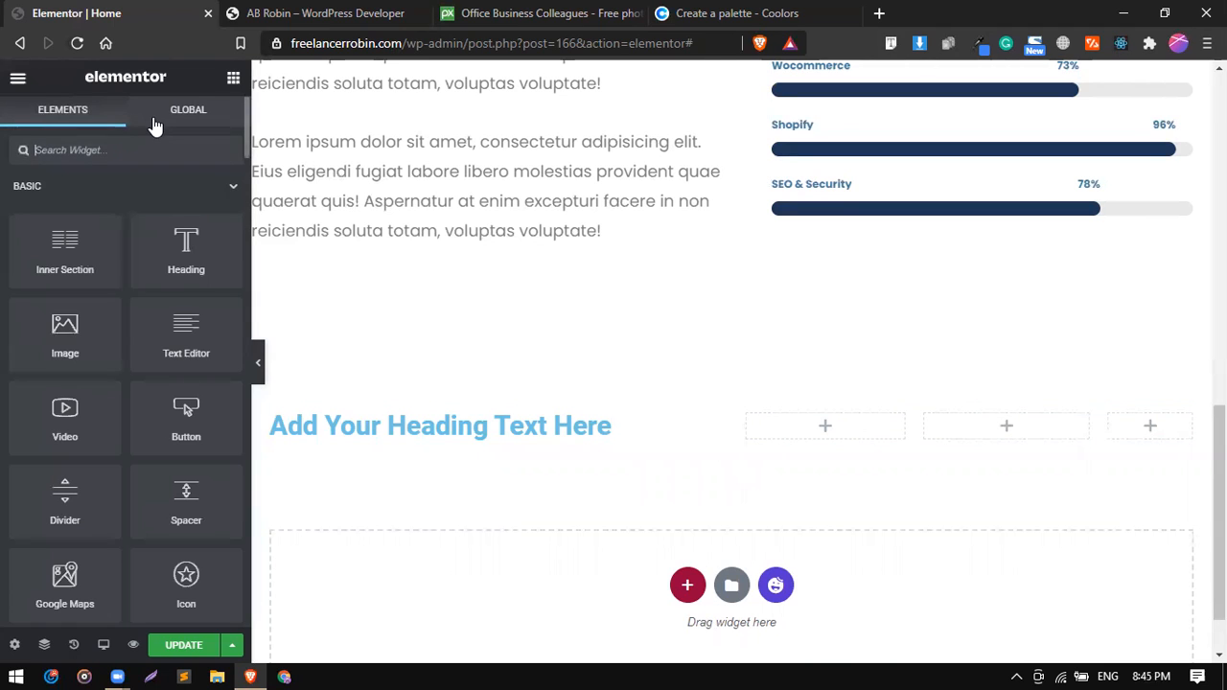
pyautogui.write('coun')
pyautogui.moveTo(66, 206); pyautogui.dragTo(804, 419)
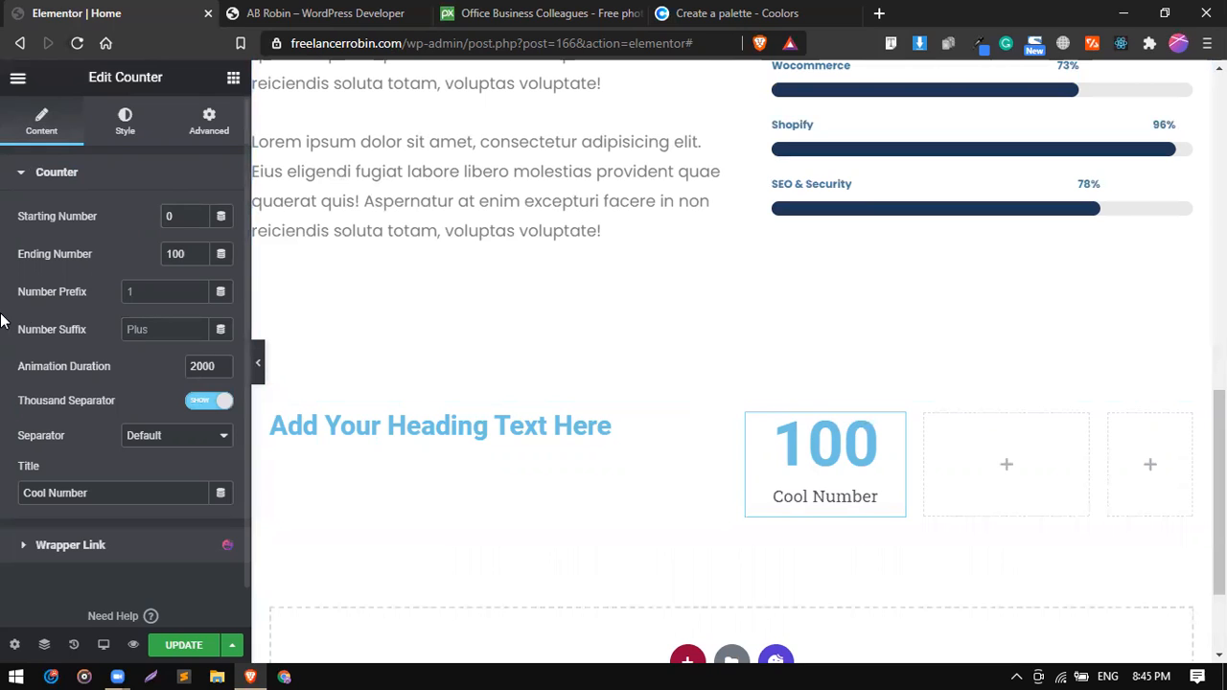
pyautogui.doubleClick(174, 253)
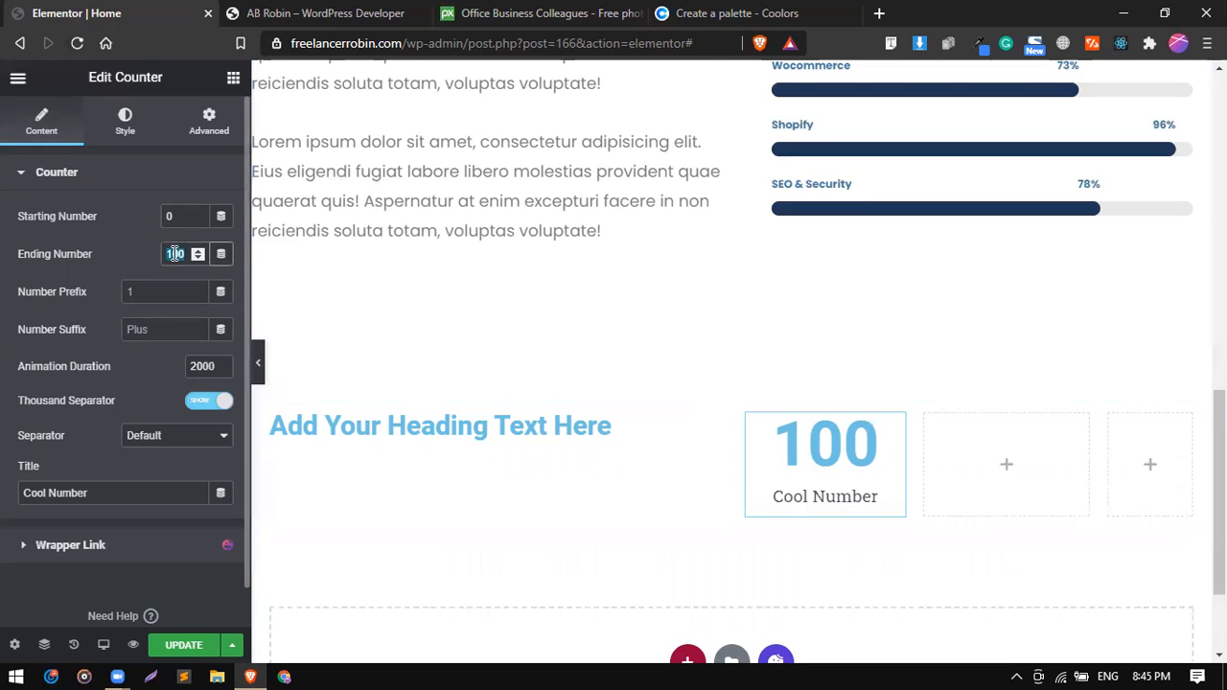
pyautogui.write('50')
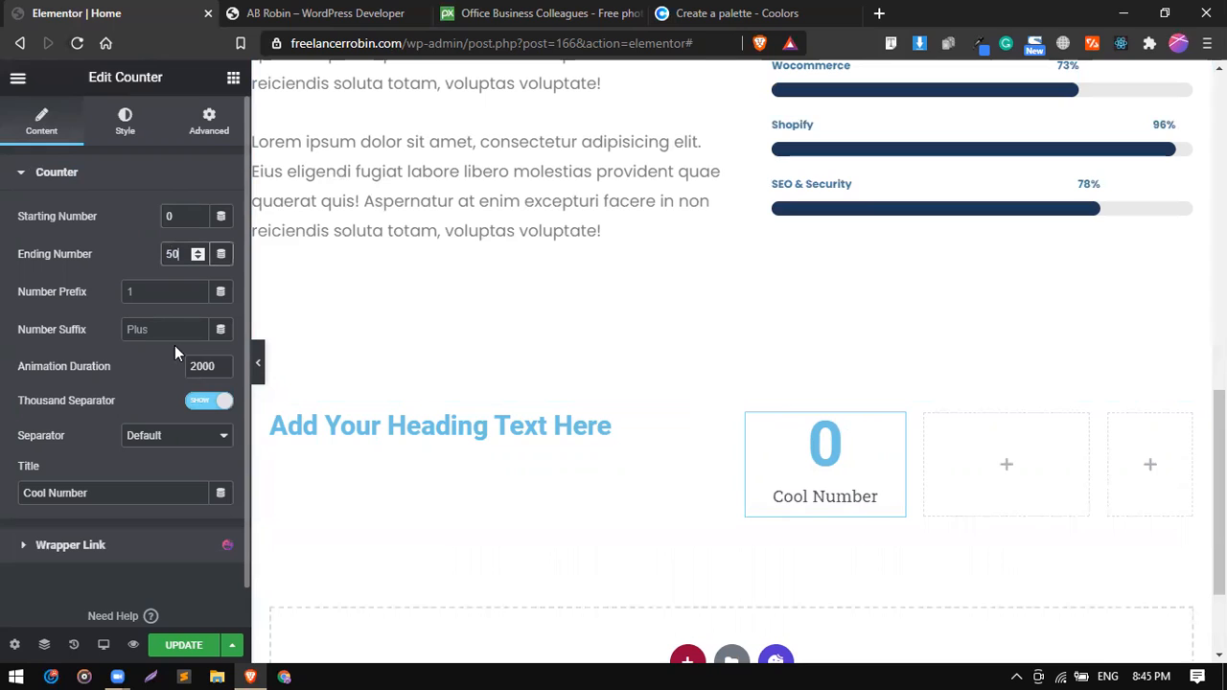
# Set the counter's starting number to 10 and its ending number to 65.
pyautogui.click(181, 216)
pyautogui.press('BackSpace')
pyautogui.write('10')
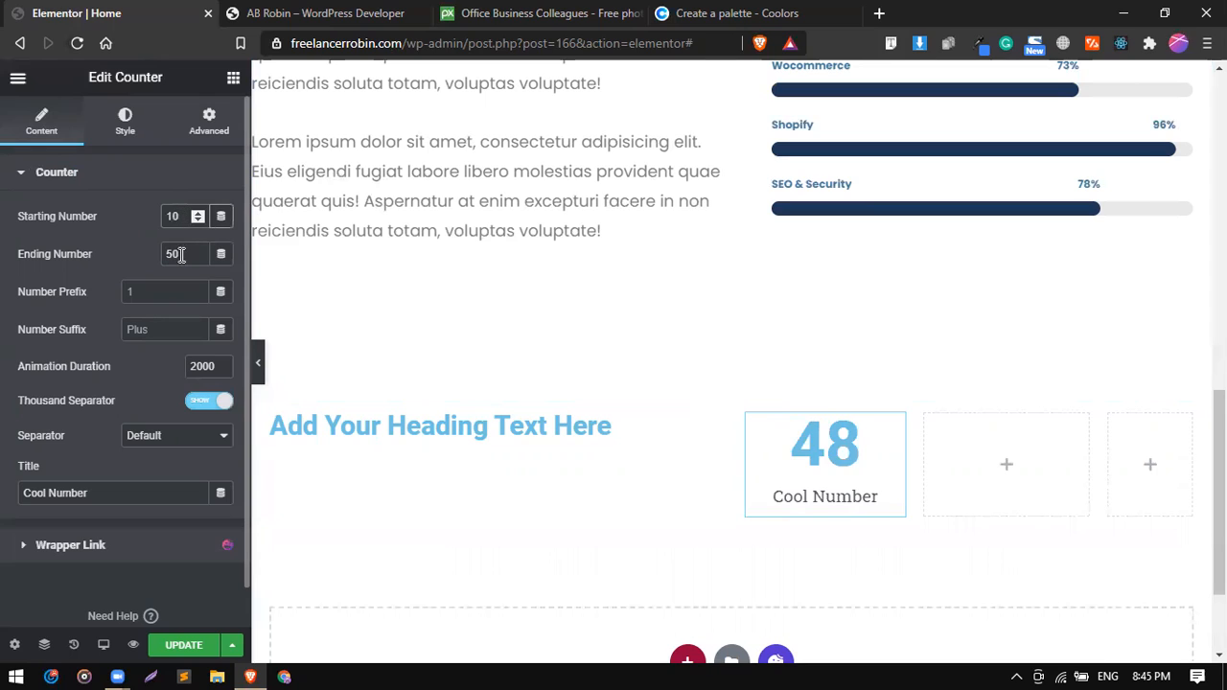
pyautogui.click(181, 255)
pyautogui.press('BackSpace')
pyautogui.press('BackSpace')
pyautogui.write('1000')
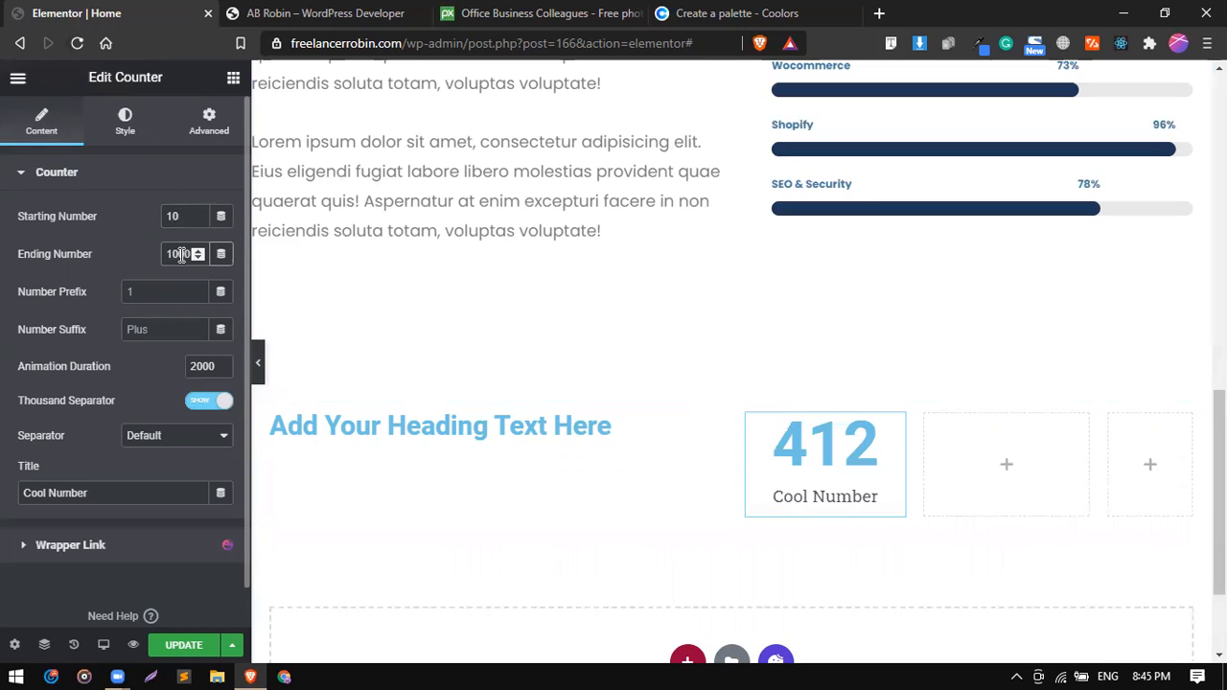
pyautogui.press('BackSpace')
pyautogui.press('BackSpace')
pyautogui.press('BackSpace')
pyautogui.press('BackSpace')
pyautogui.write('6')
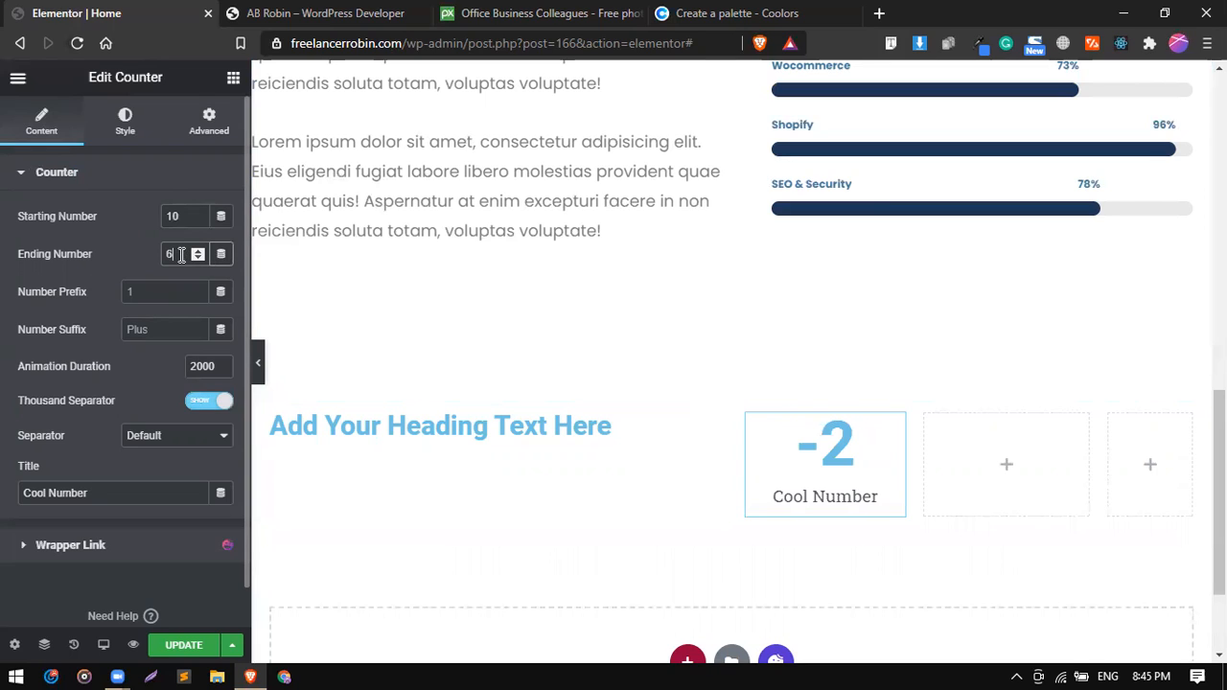
pyautogui.write('5')
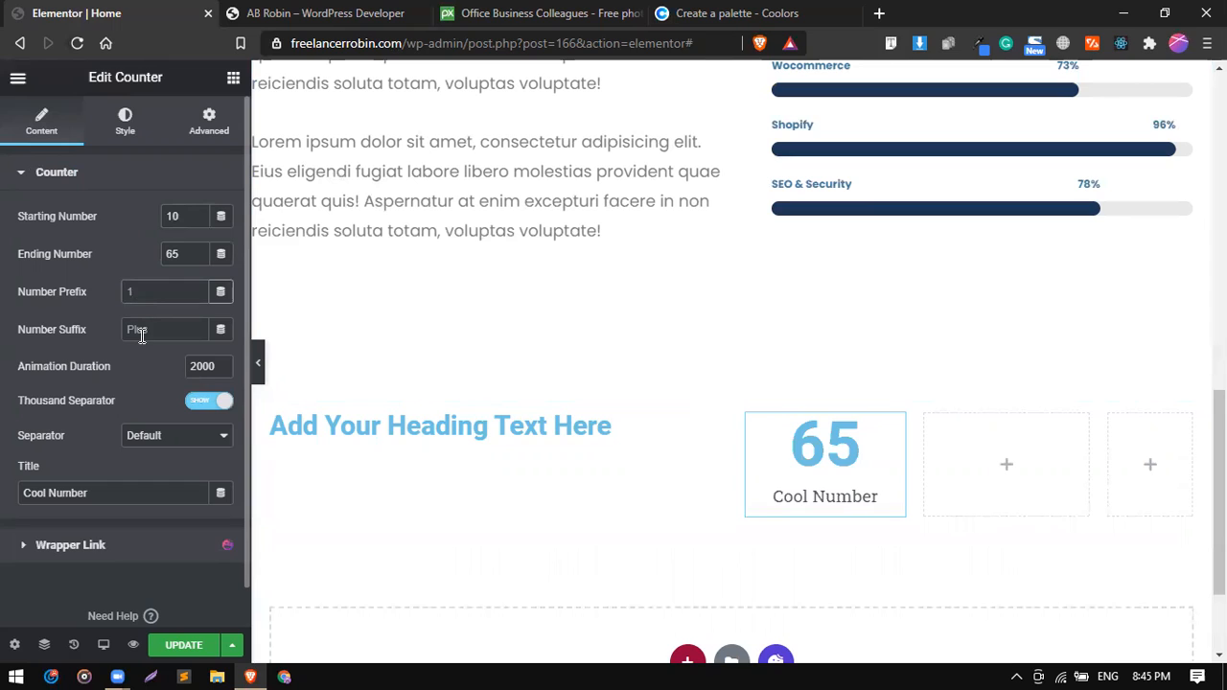
# Give the counter the number suffix "+" and the title "Projects".
pyautogui.click(142, 336)
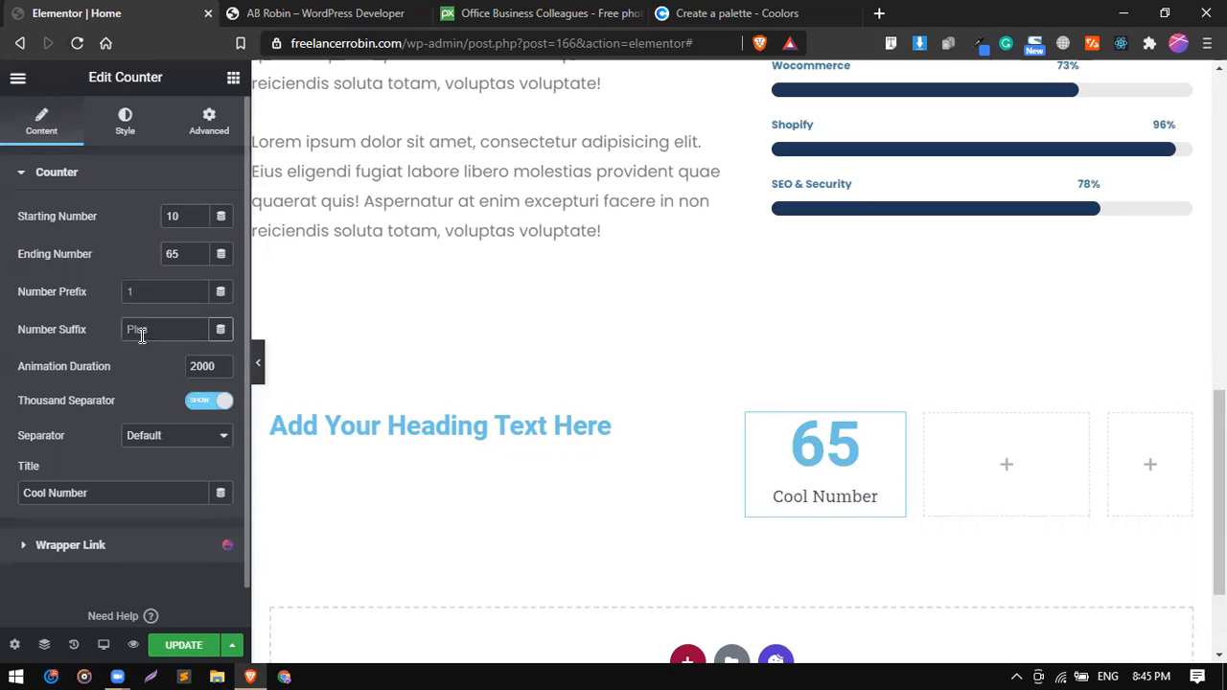
pyautogui.write('+')
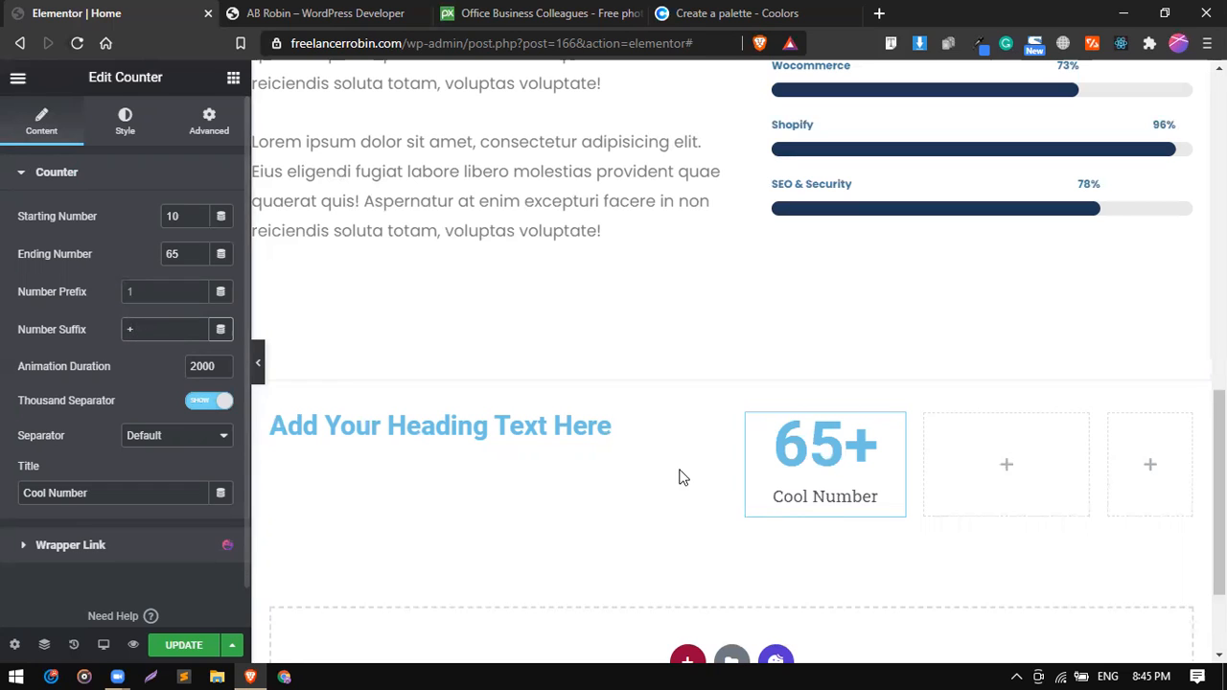
pyautogui.tripleClick(96, 496)
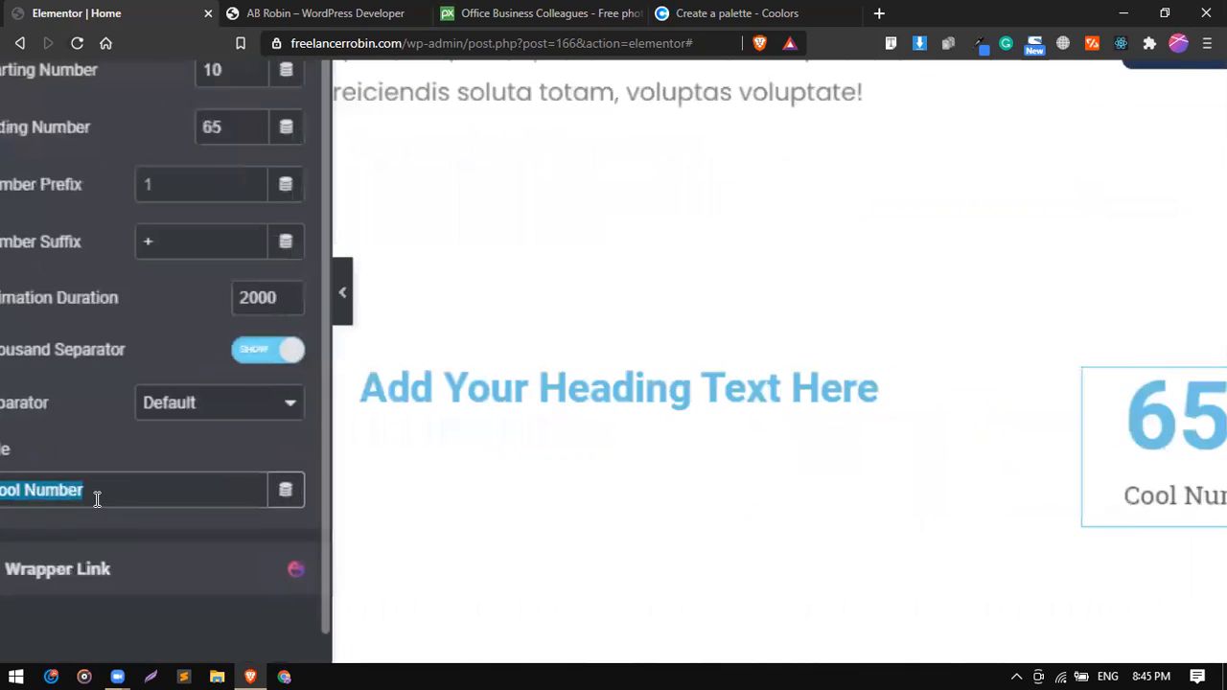
pyautogui.write('Projects')
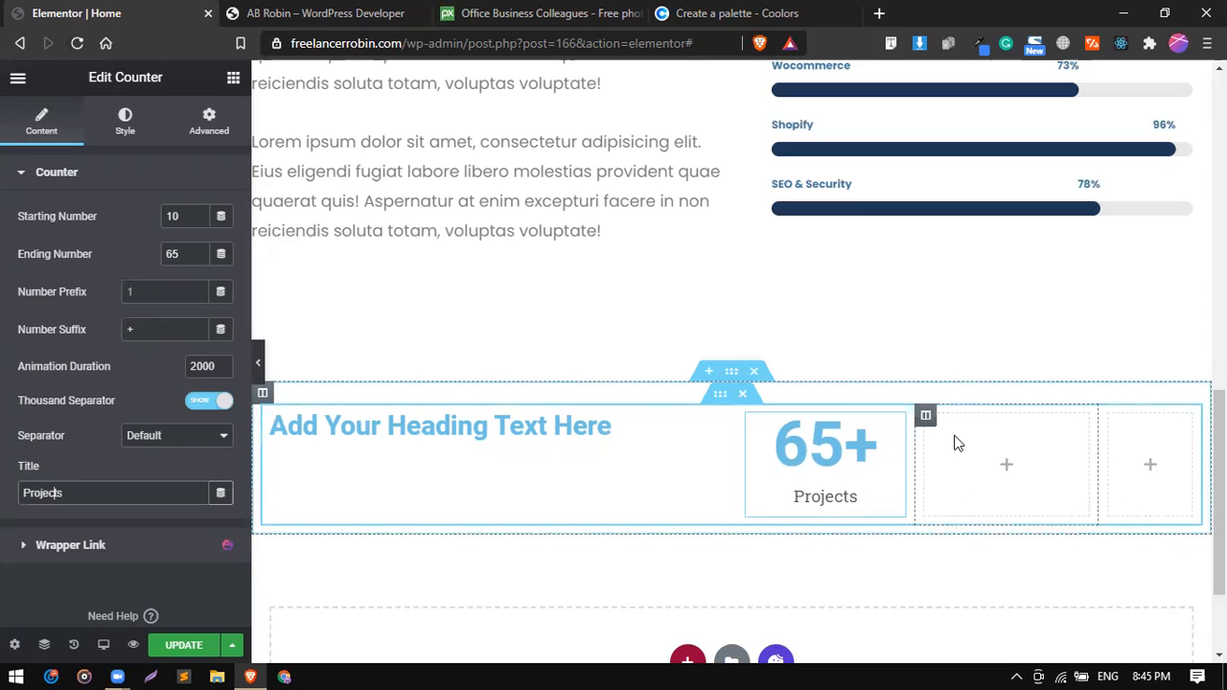
# Examine the background and counter box layout of the "Achievements so far" section on the reference page.
pyautogui.click(326, 11)
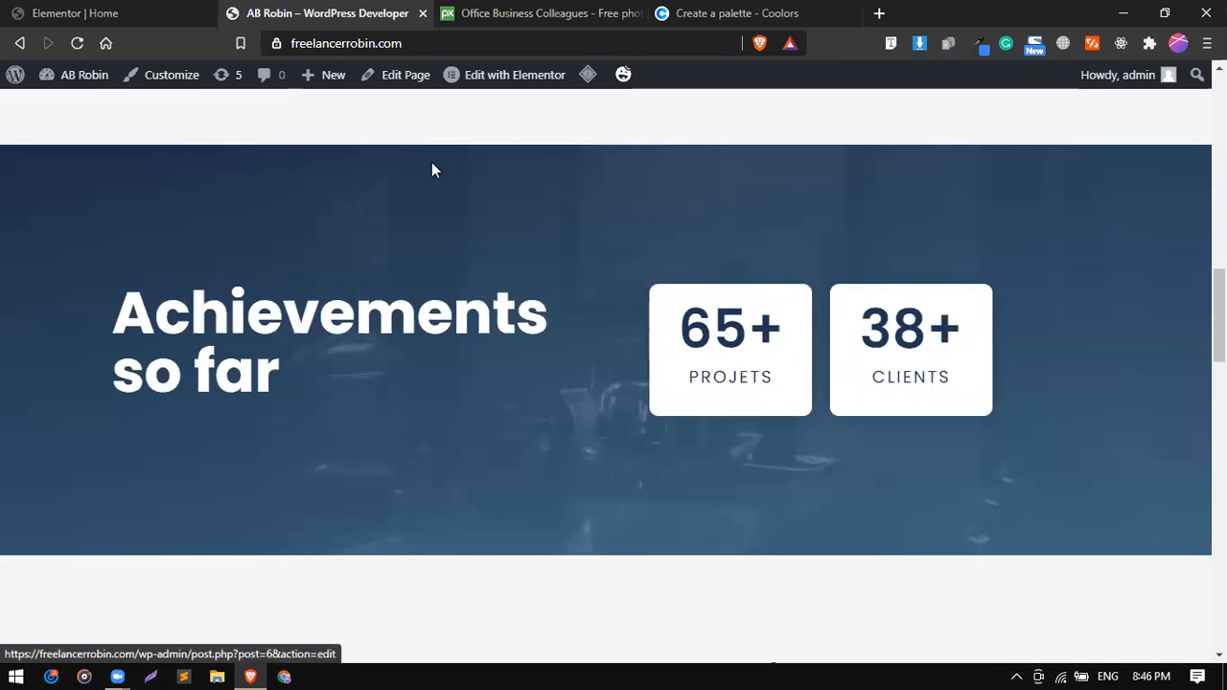
pyautogui.scroll(-1, 553, 527)
pyautogui.scroll(3, 552, 527)
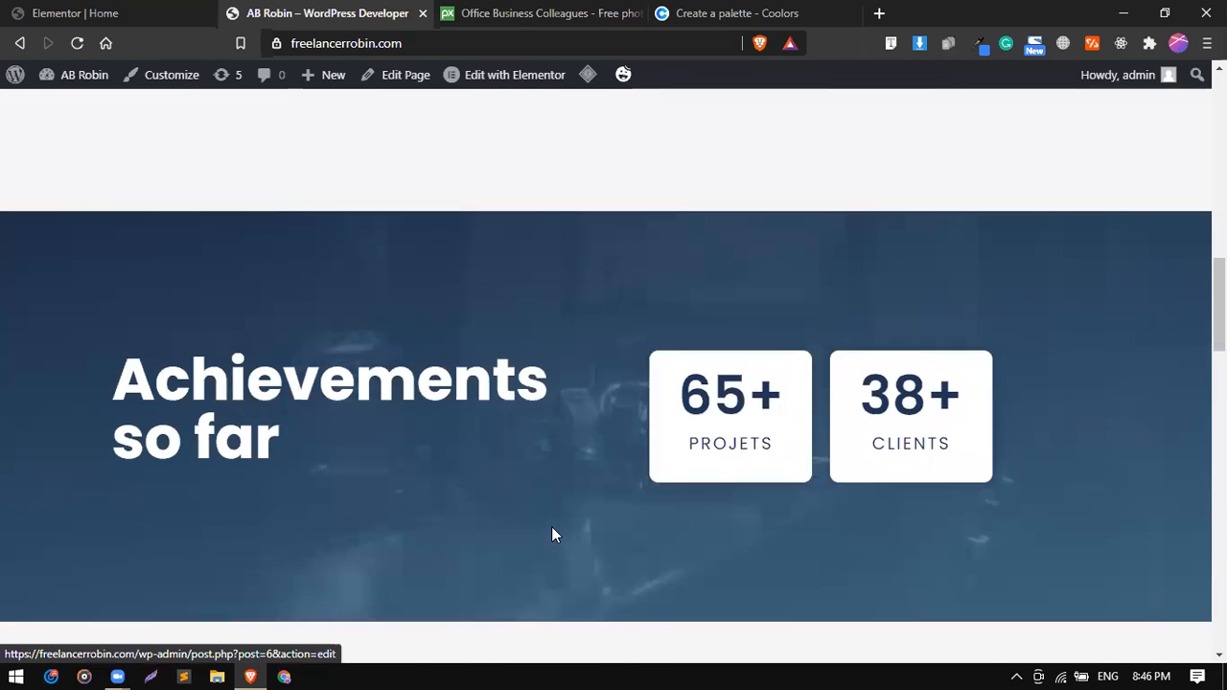
pyautogui.scroll(-2, 551, 535)
pyautogui.scroll(1, 551, 534)
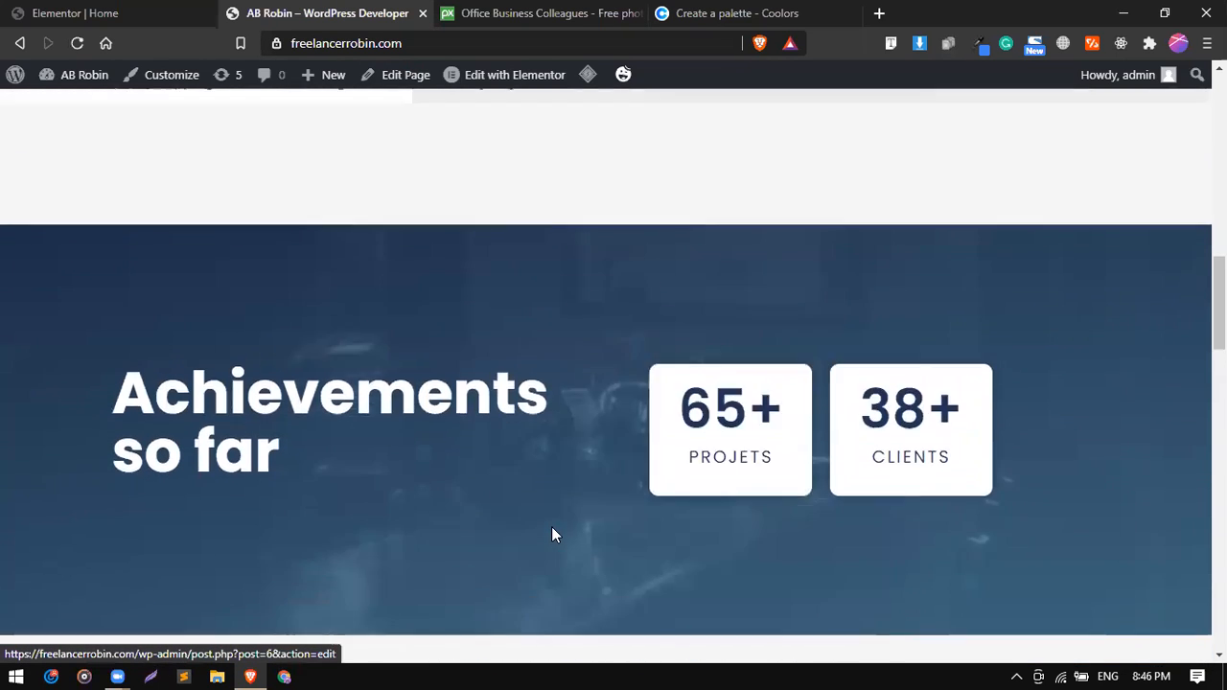
pyautogui.scroll(-1, 534, 496)
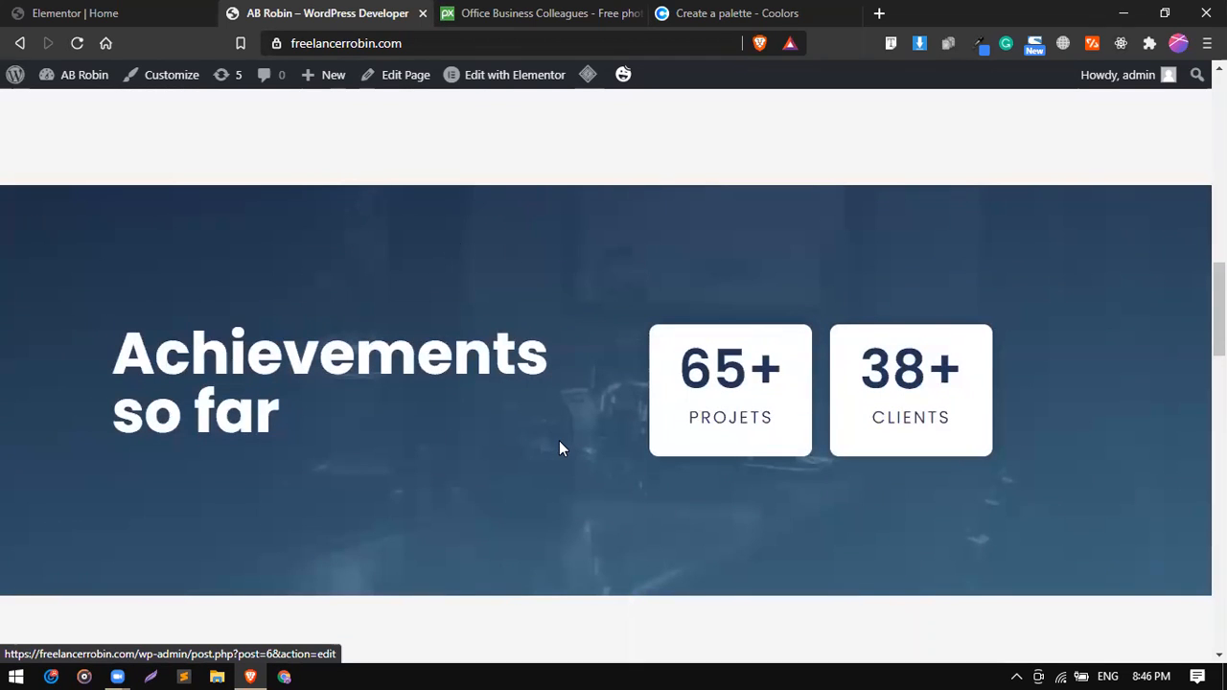
# Back in the Elementor editor, set the height of the section holding the heading and counter to Min Height.
pyautogui.click(72, 7)
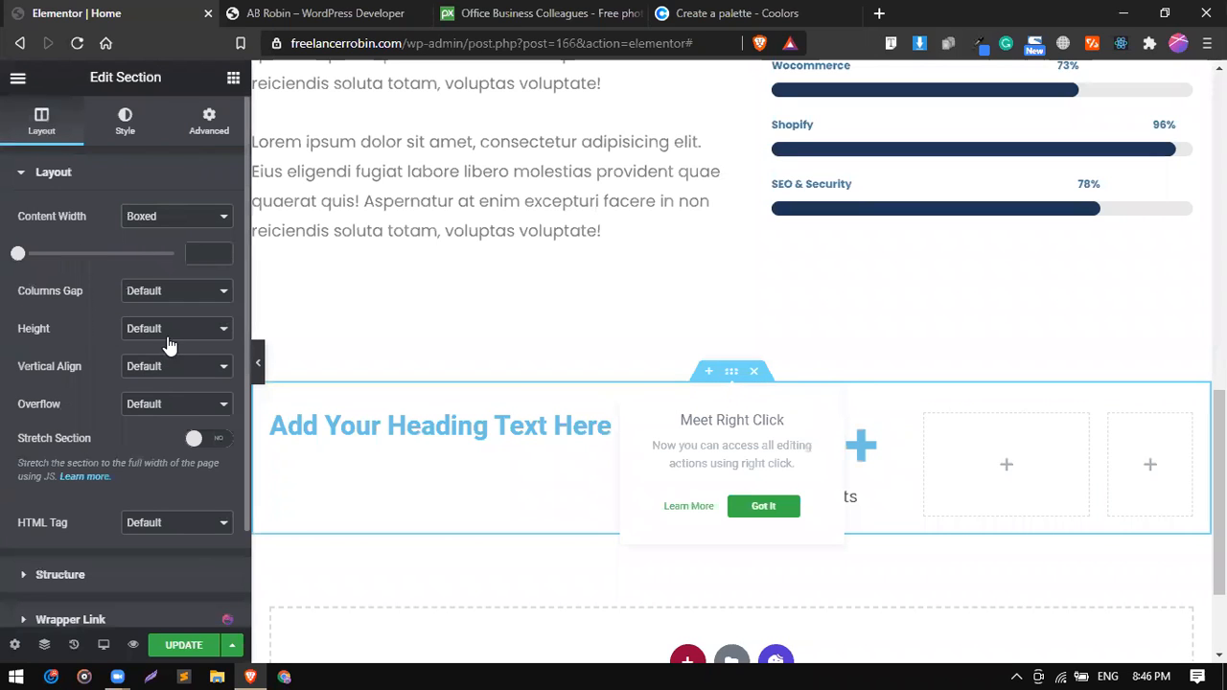
pyautogui.click(167, 334)
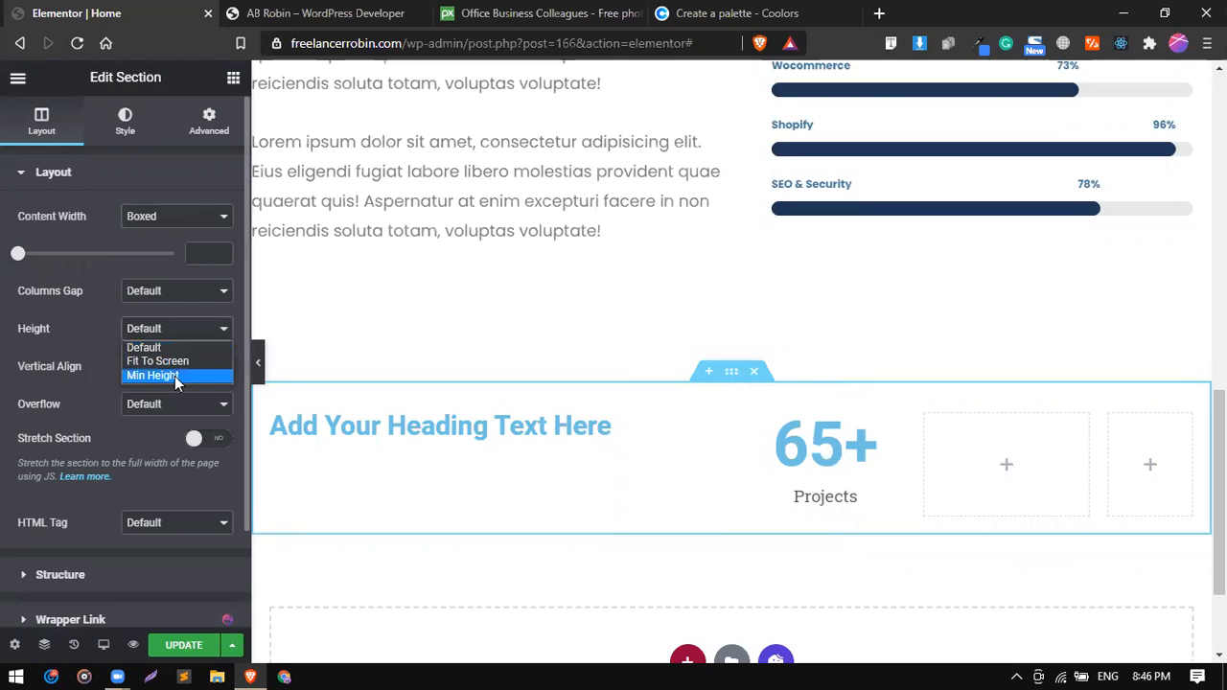
pyautogui.click(168, 375)
pyautogui.scroll(-1, 414, 433)
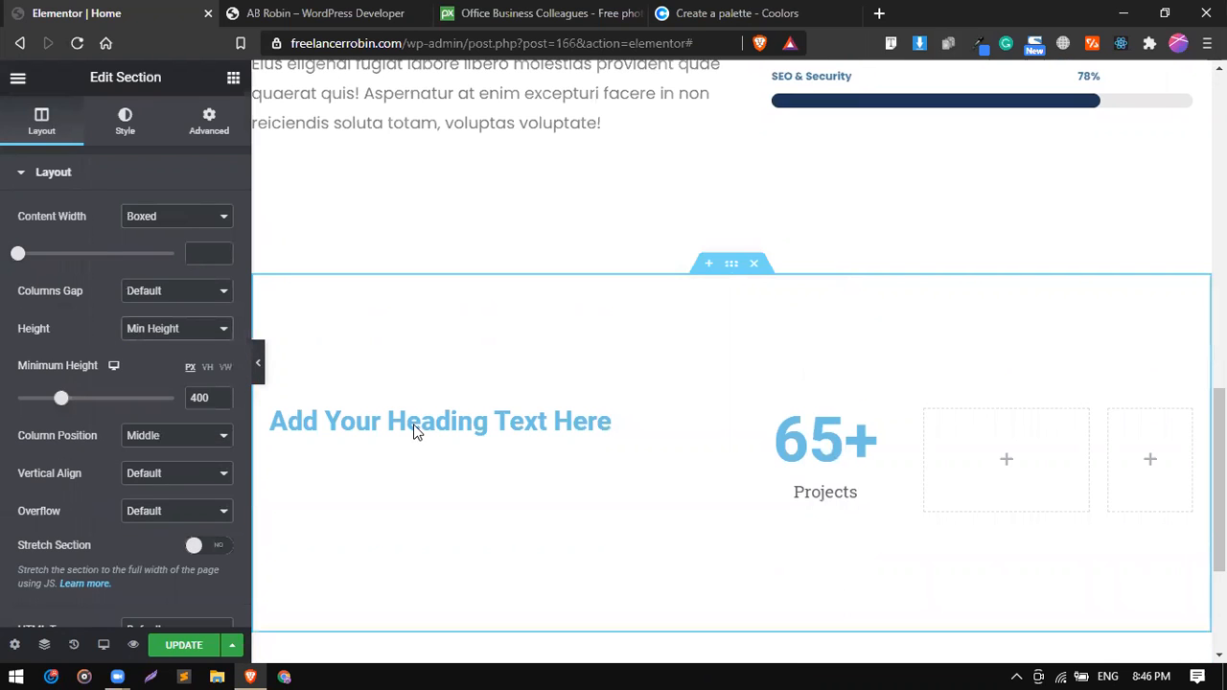
# Give the section a classic background using the media library photo of hands working beside laptops.
pyautogui.click(124, 121)
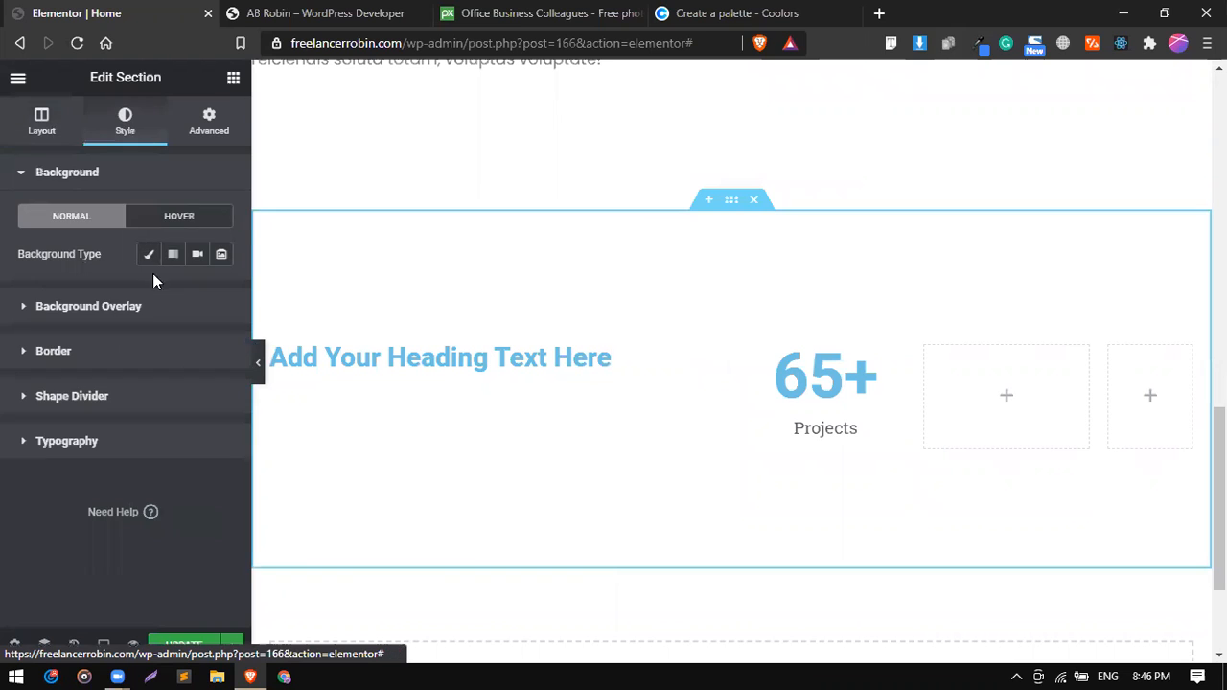
pyautogui.click(150, 256)
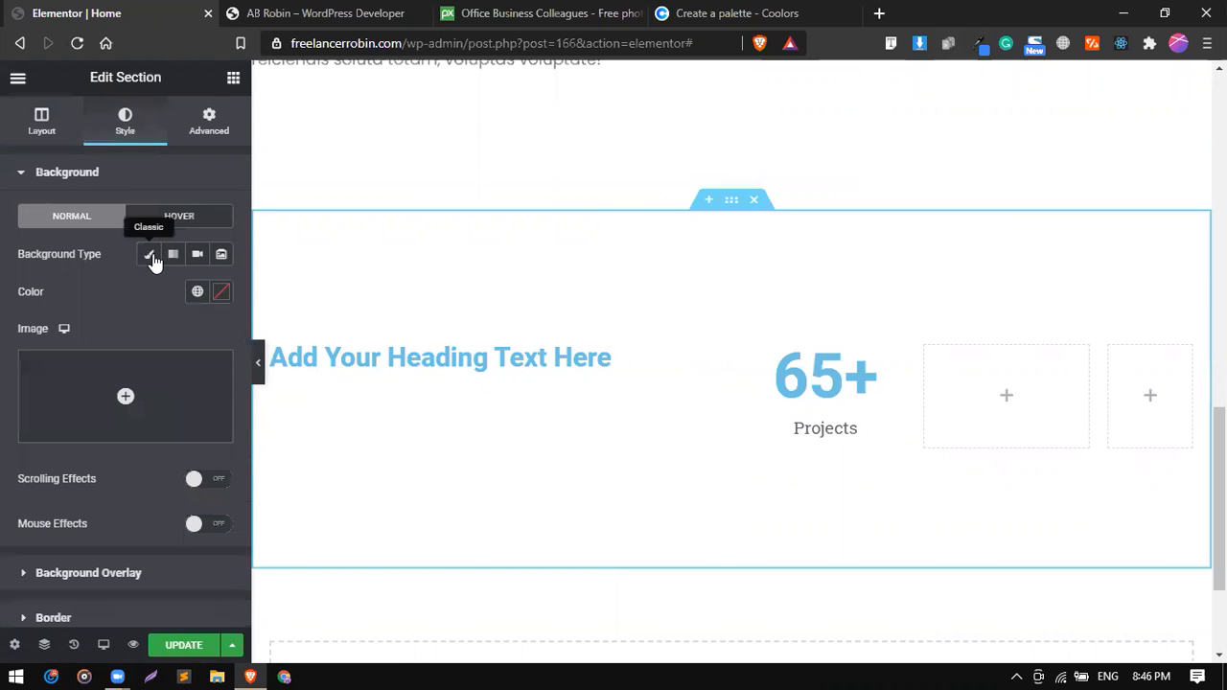
pyautogui.click(177, 393)
pyautogui.click(92, 303)
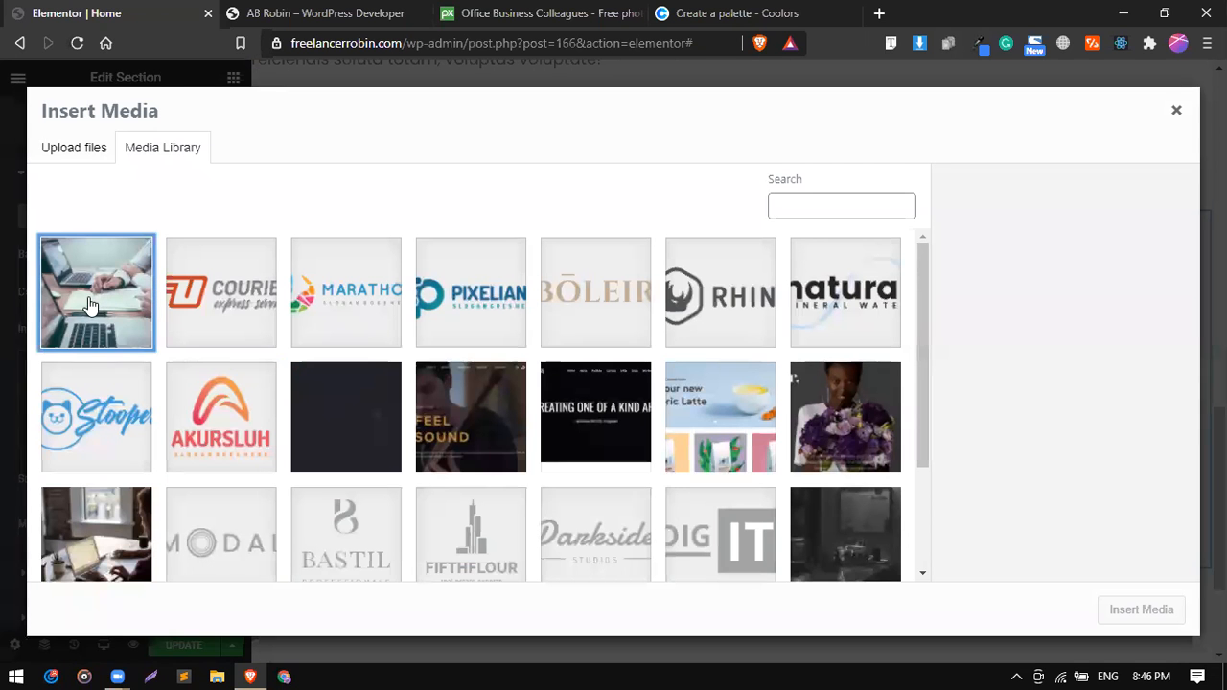
pyautogui.click(1150, 616)
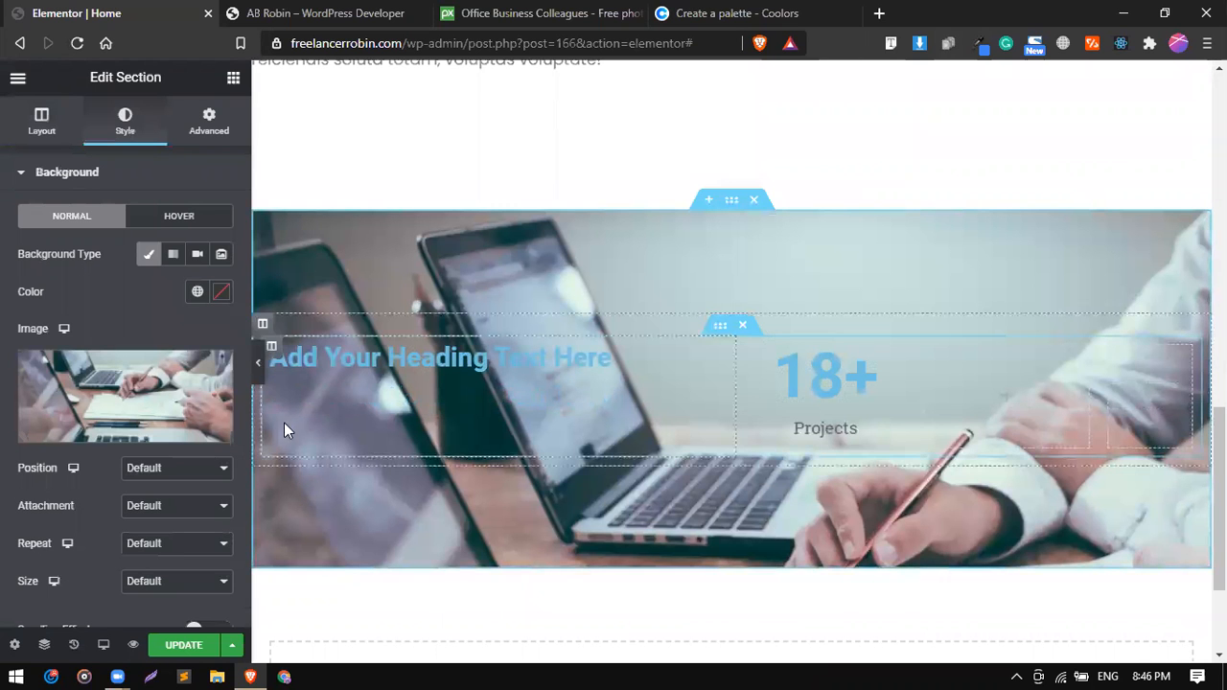
# Set the background image's position to Center Center and its attachment to Fixed, and check the scrolling effect.
pyautogui.click(143, 467)
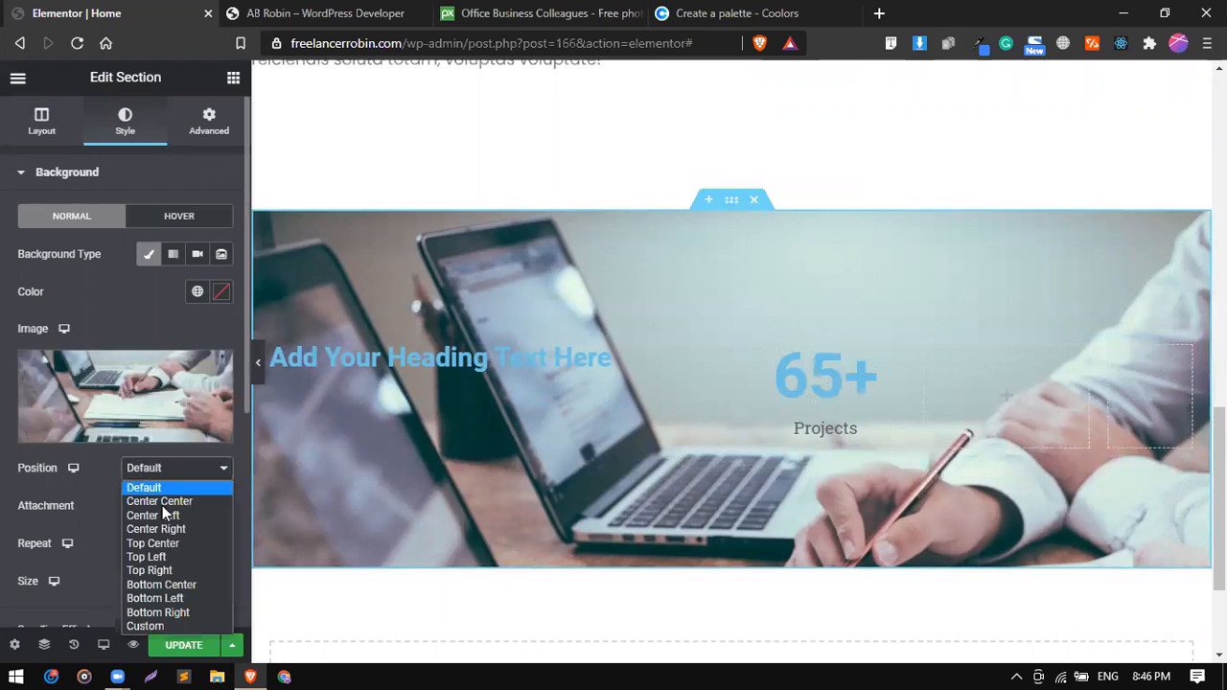
pyautogui.click(161, 501)
pyautogui.click(160, 506)
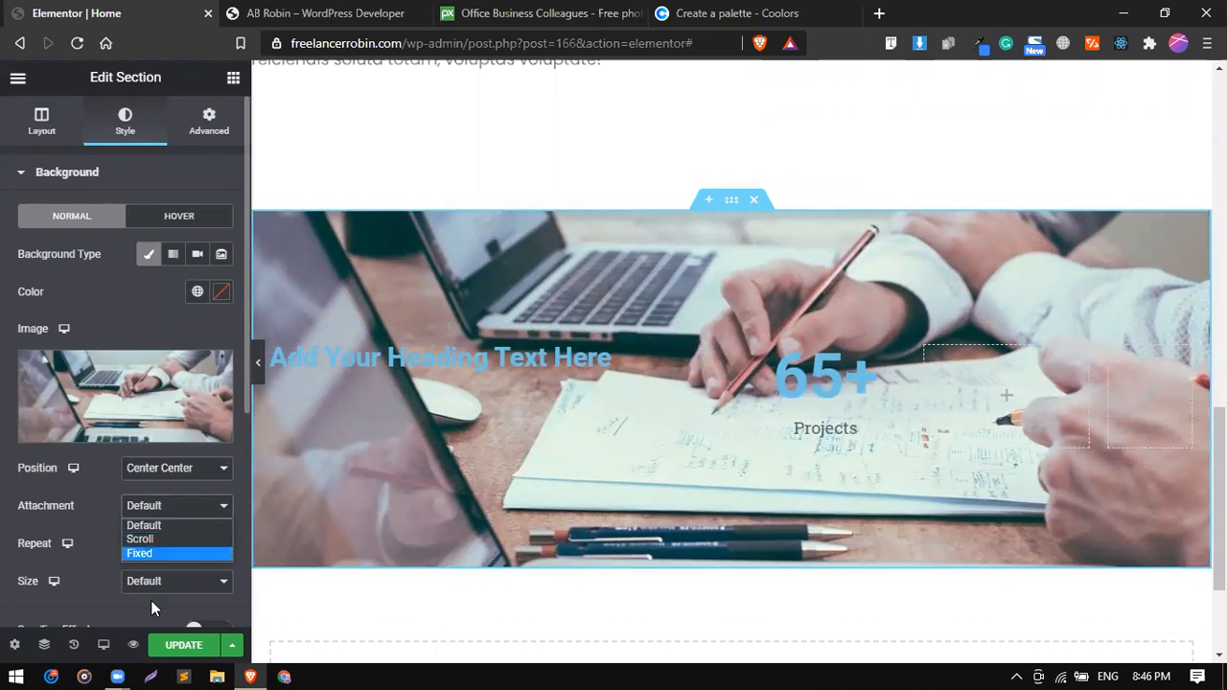
pyautogui.click(144, 554)
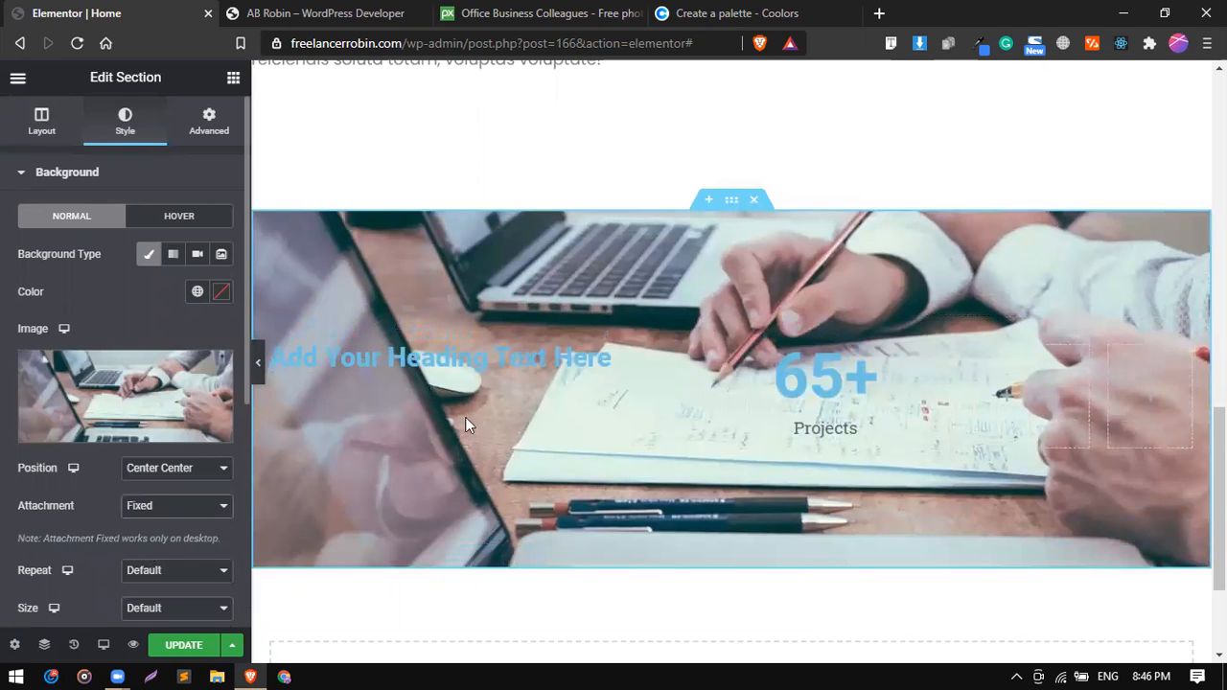
pyautogui.scroll(2, 534, 370)
pyautogui.scroll(-3, 534, 372)
pyautogui.scroll(2, 533, 365)
pyautogui.scroll(-2, 533, 365)
pyautogui.scroll(1, 534, 365)
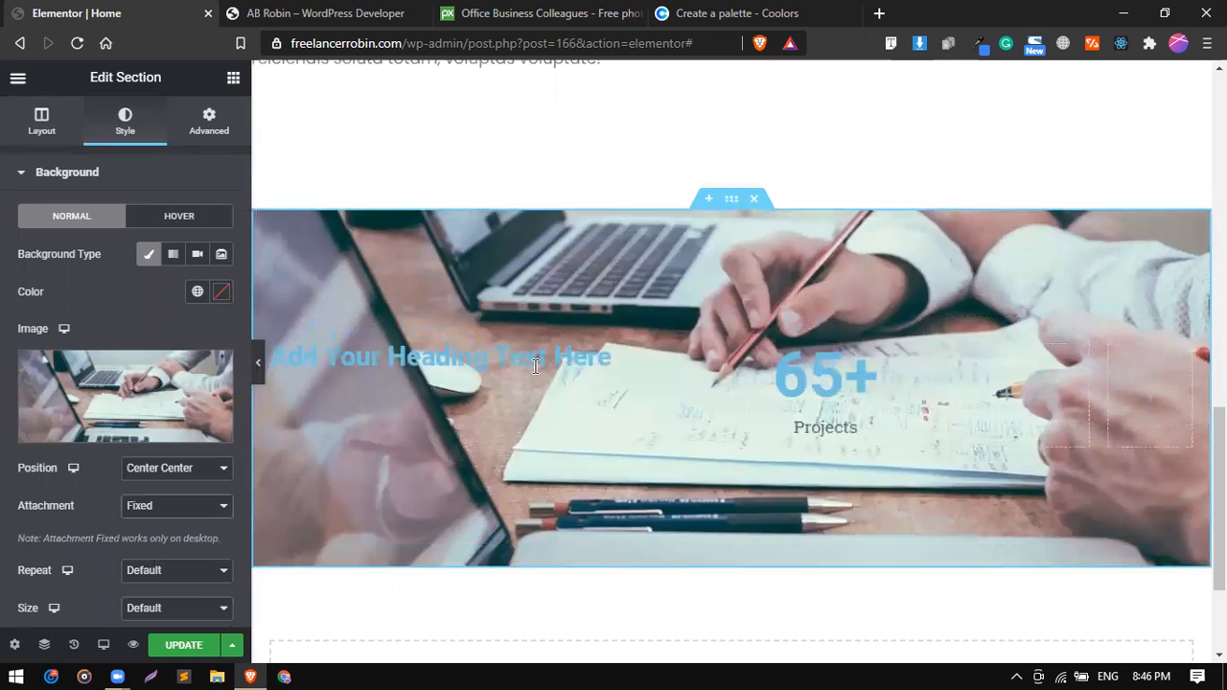
# Set the section's background image to No-repeat with size Cover.
pyautogui.scroll(-1, 142, 383)
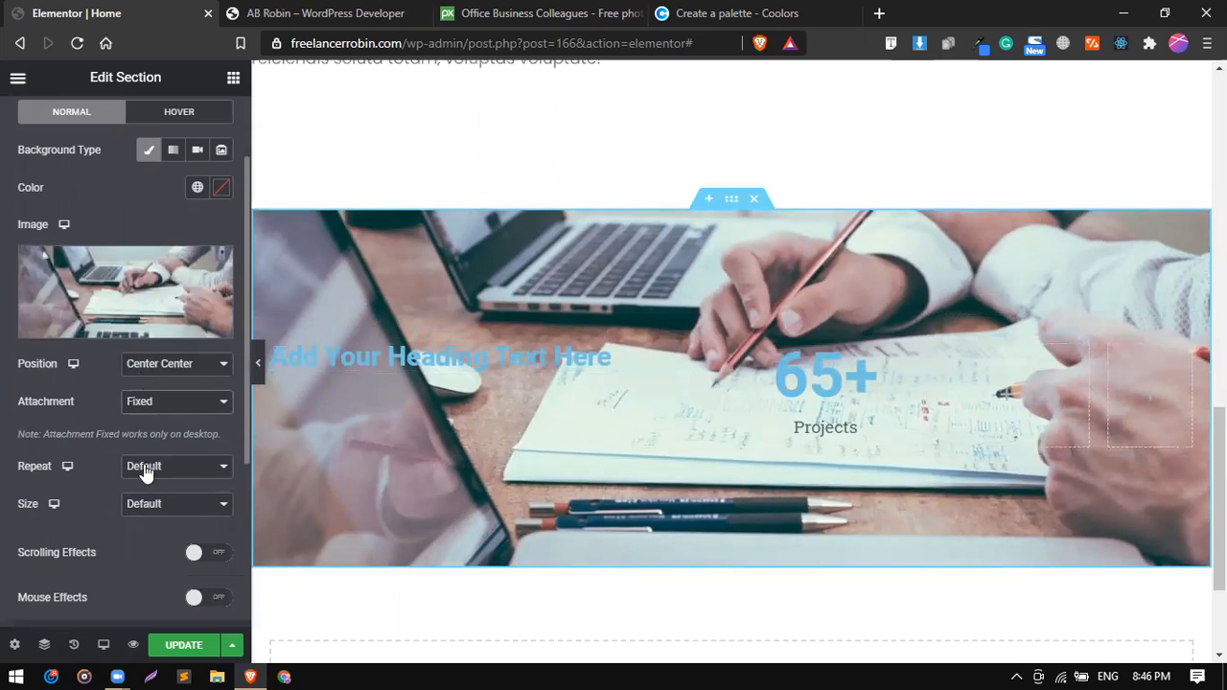
pyautogui.click(144, 470)
pyautogui.click(168, 499)
pyautogui.click(159, 507)
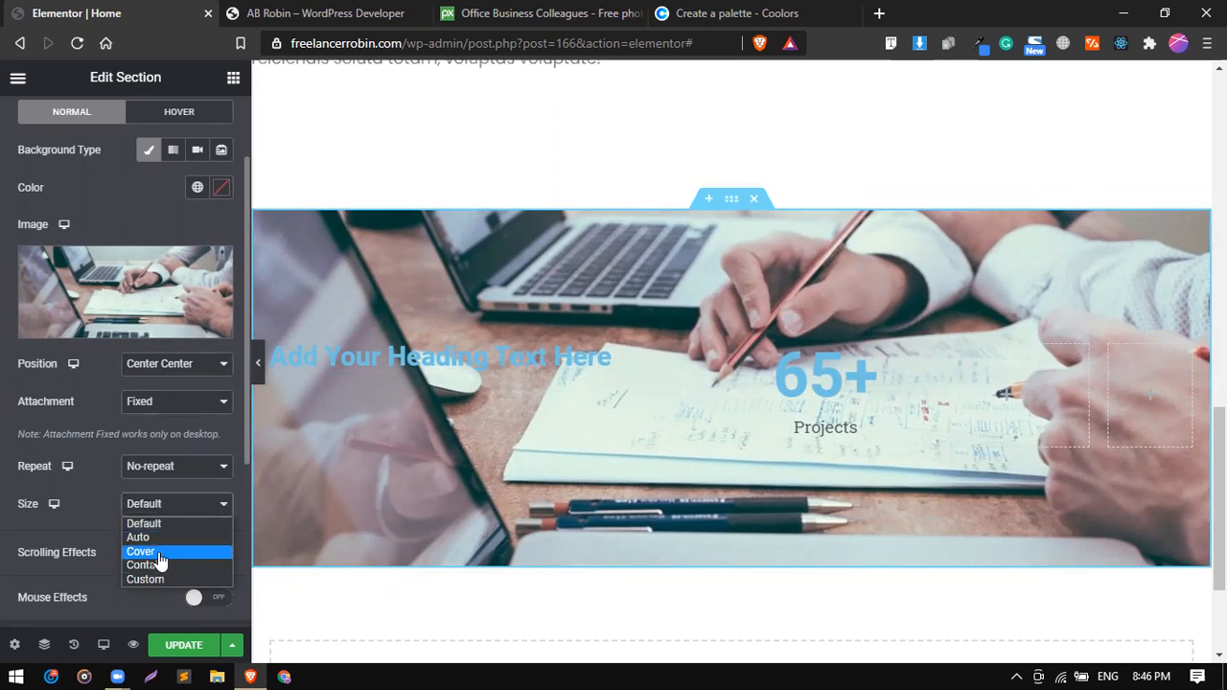
pyautogui.click(158, 553)
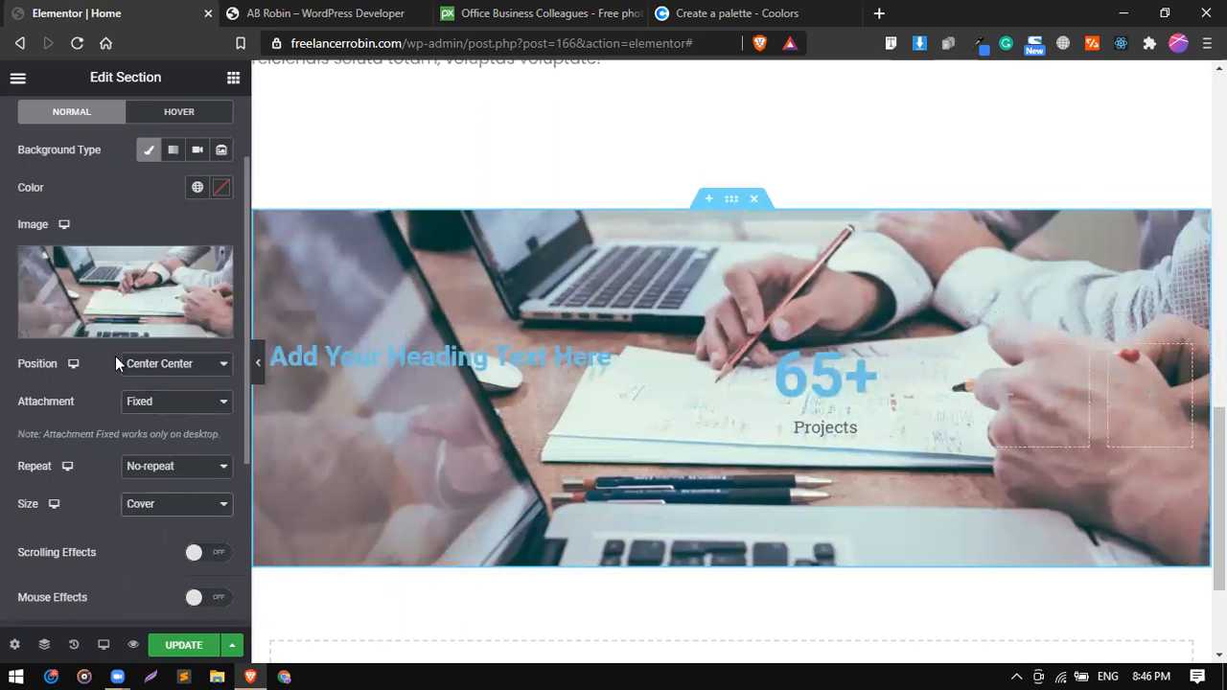
# Add a gradient background overlay to the section with the global colour #1D3557 as its first colour.
pyautogui.scroll(2, 105, 288)
pyautogui.click(110, 177)
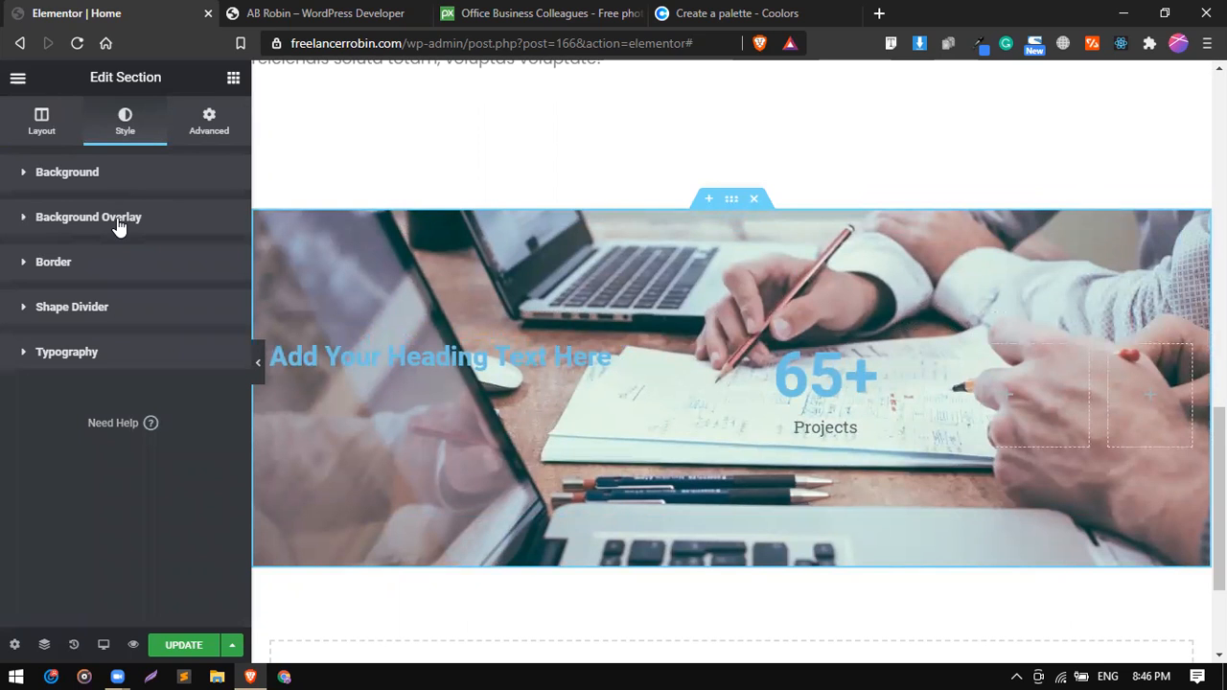
pyautogui.click(118, 219)
pyautogui.click(118, 218)
pyautogui.click(72, 218)
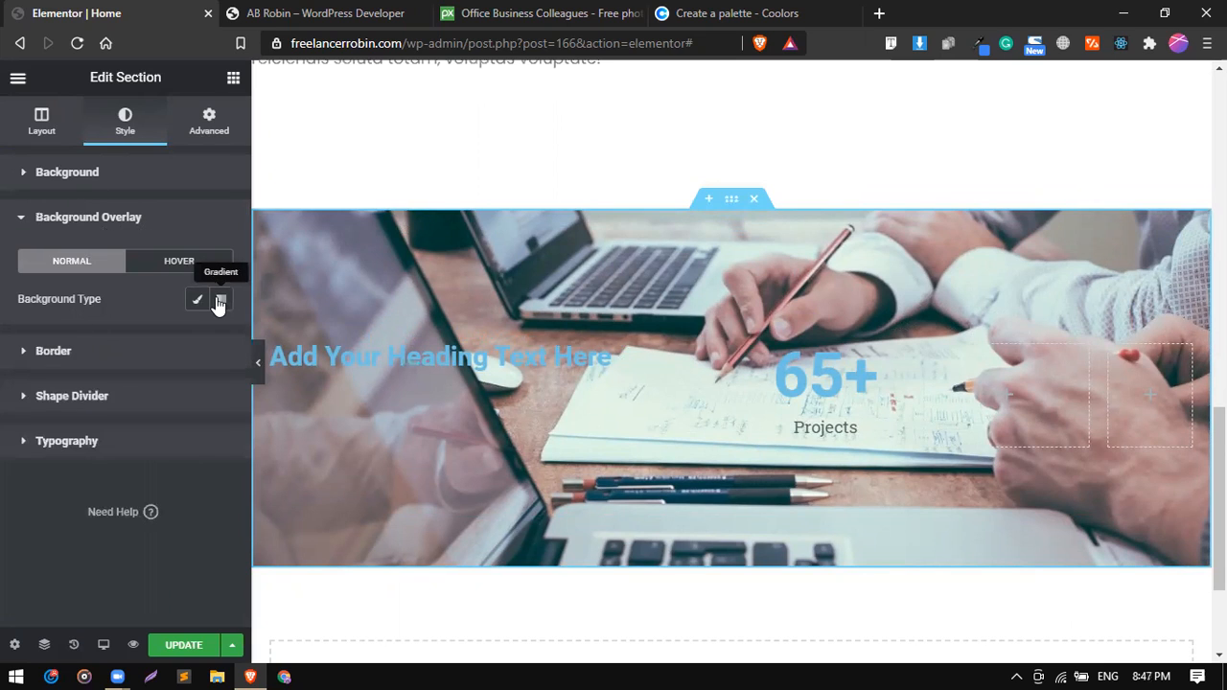
pyautogui.click(219, 301)
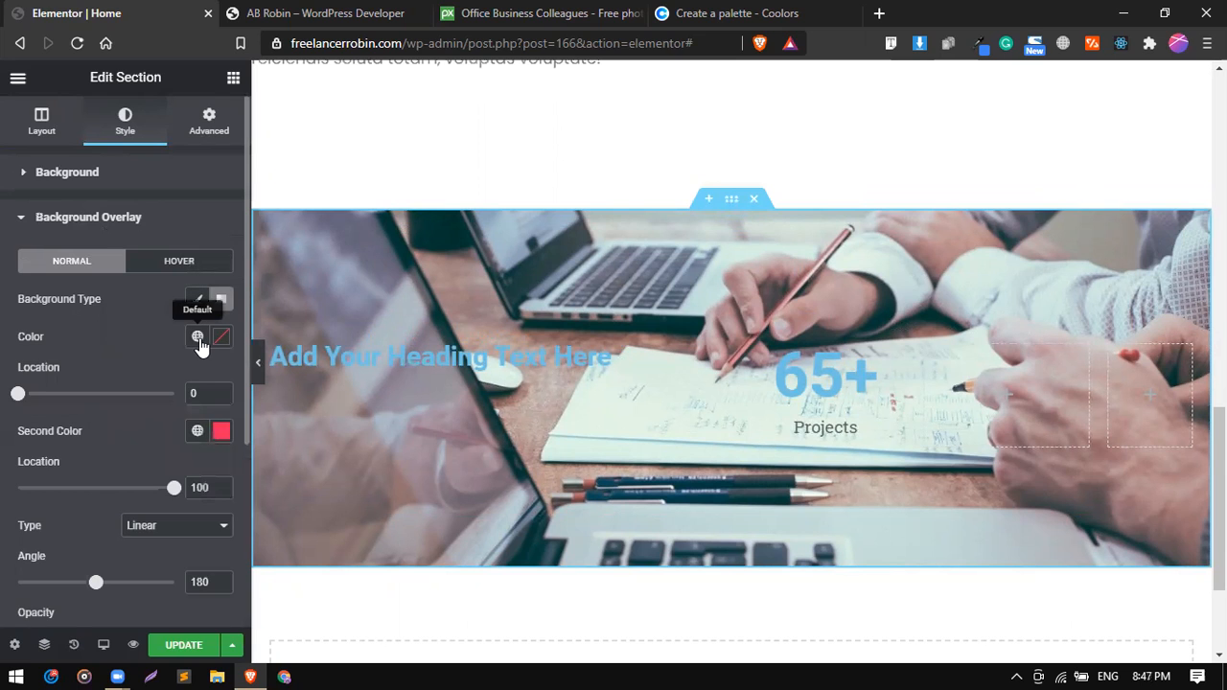
pyautogui.click(197, 337)
pyautogui.scroll(-3, 134, 498)
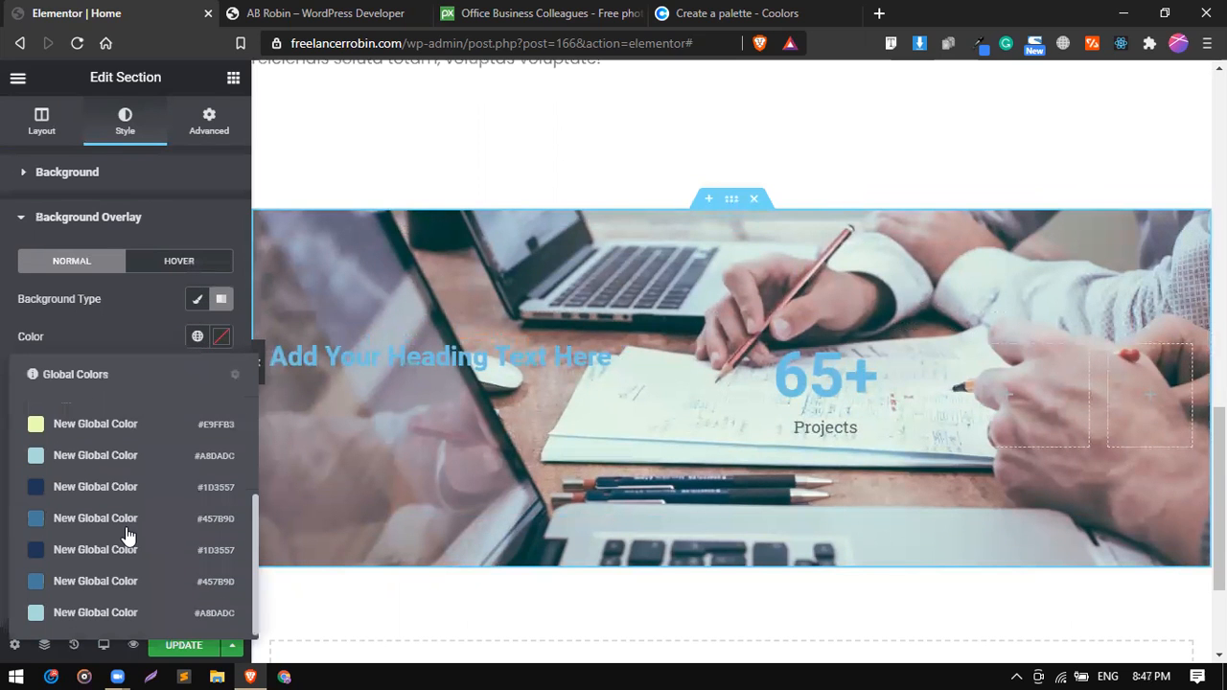
pyautogui.click(86, 491)
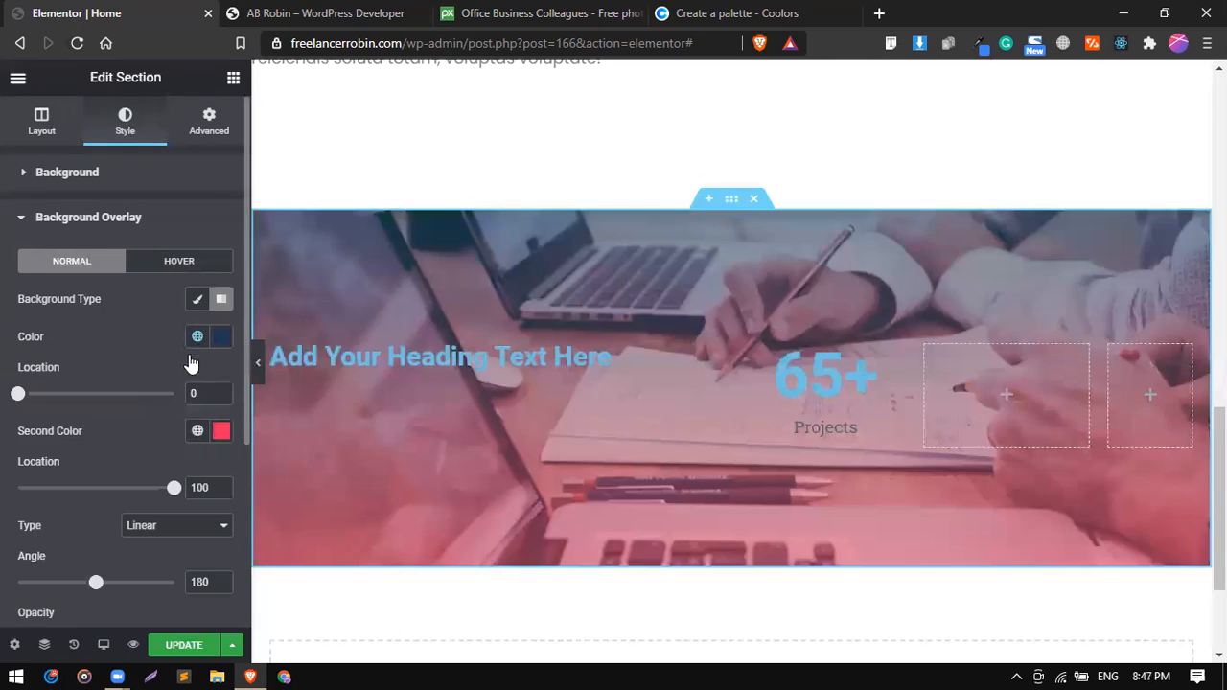
# Set the overlay gradient's second colour to the global colour #457B9D and the overlay opacity to 0.91.
pyautogui.click(197, 431)
pyautogui.scroll(-3, 120, 372)
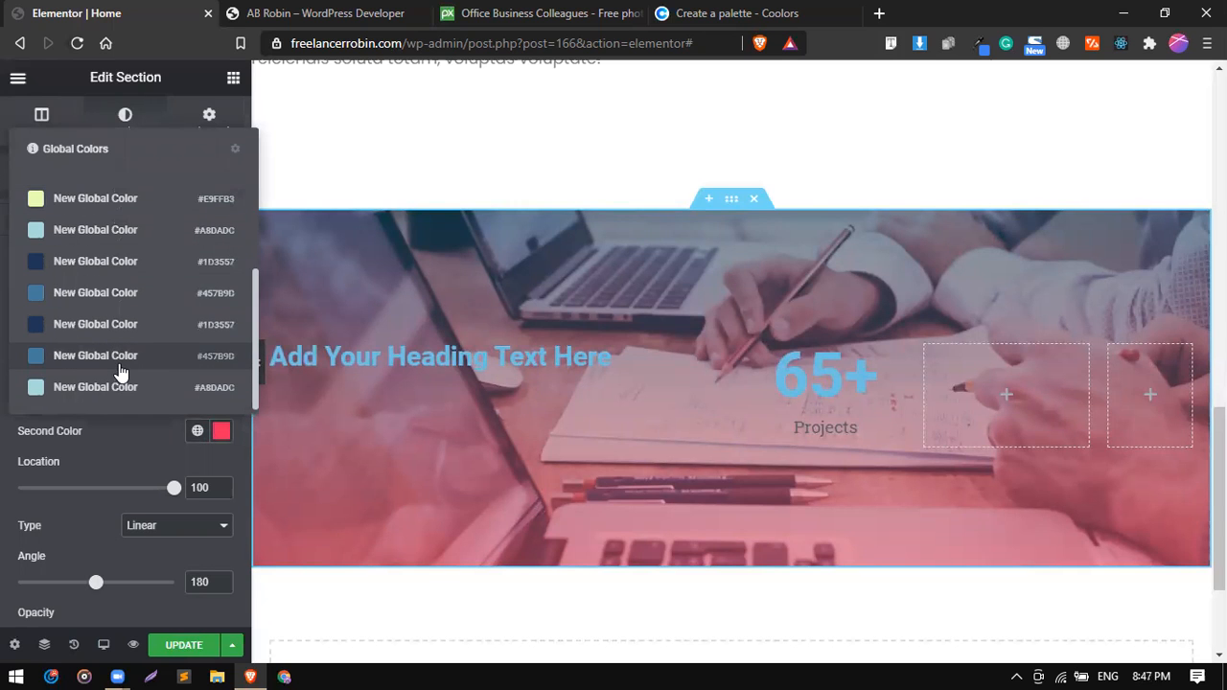
pyautogui.click(119, 363)
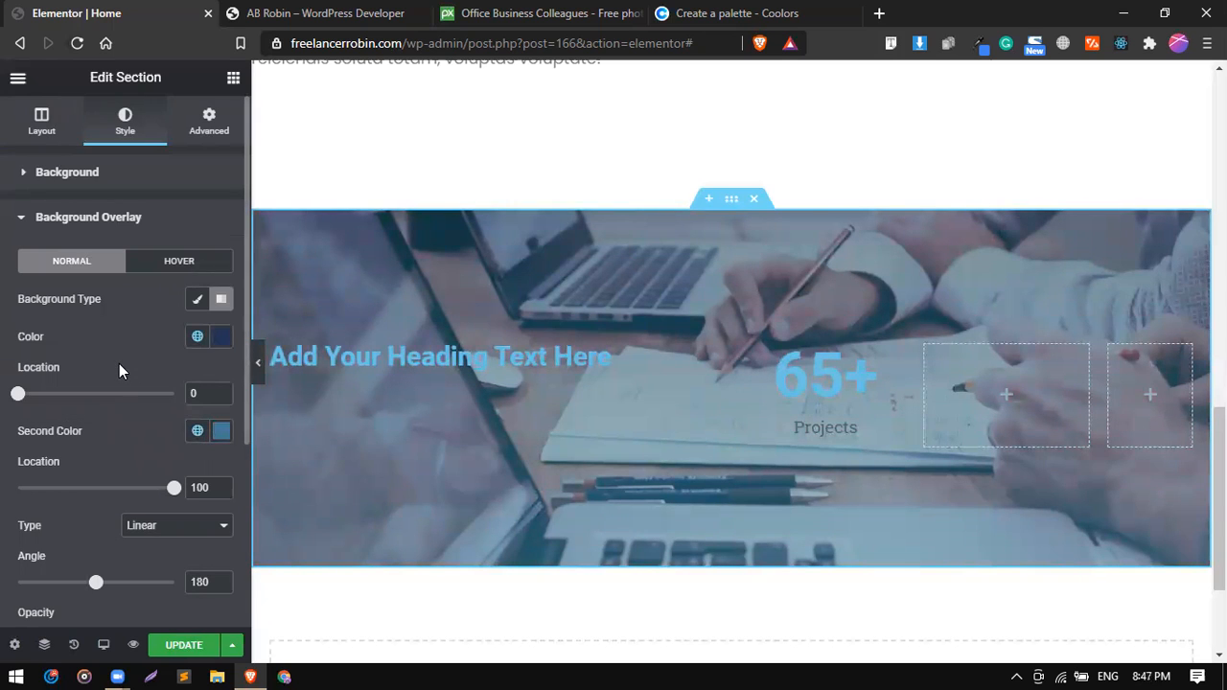
pyautogui.scroll(-3, 128, 468)
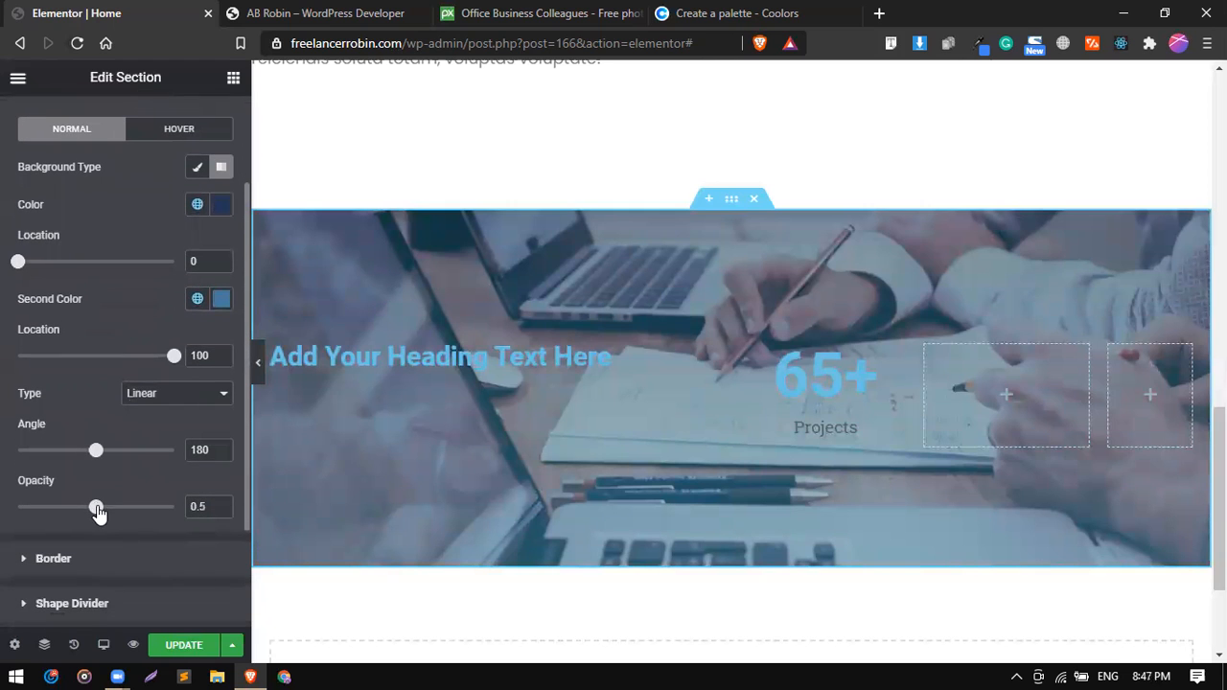
pyautogui.moveTo(159, 511); pyautogui.dragTo(162, 512)
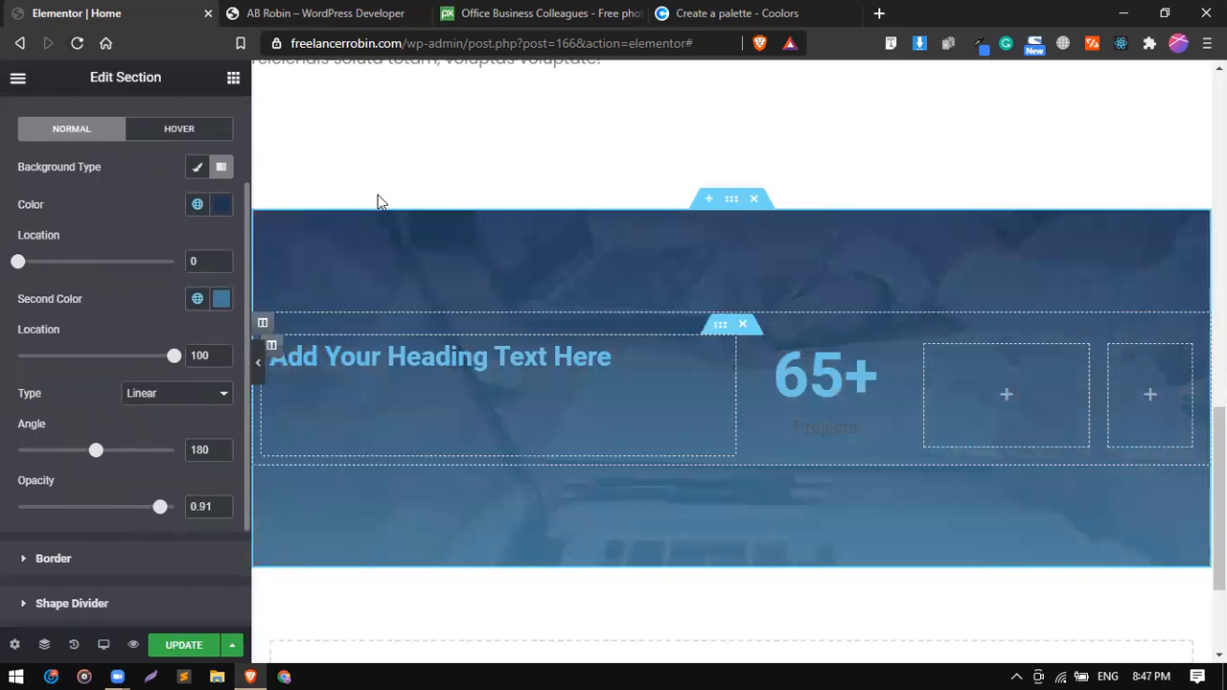
# Replace the section's placeholder heading text with "Achievements so far", copied from the reference site.
pyautogui.click(298, 11)
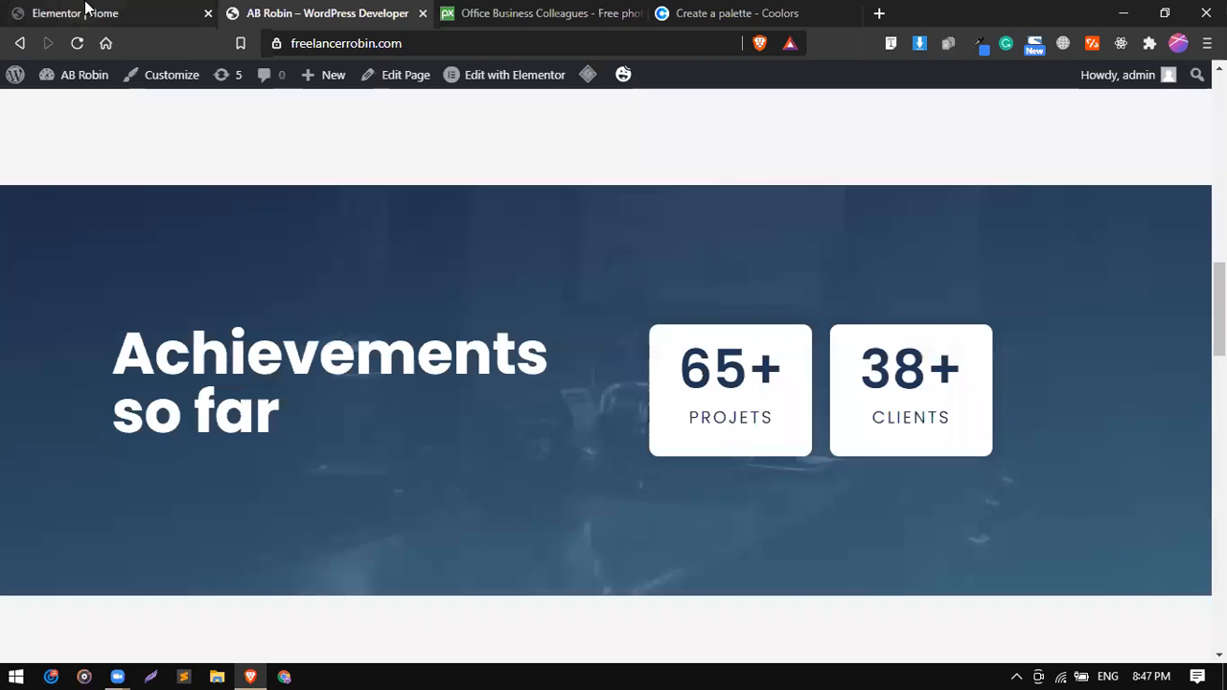
pyautogui.click(88, 11)
pyautogui.click(673, 367)
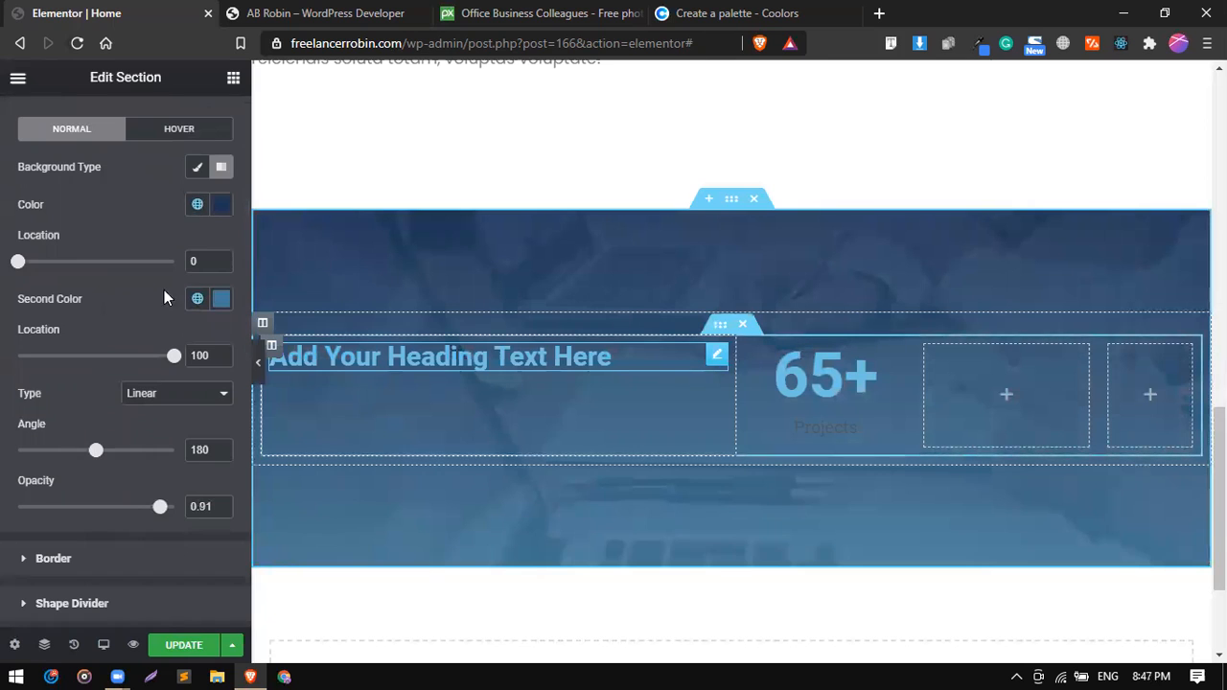
pyautogui.tripleClick(146, 247)
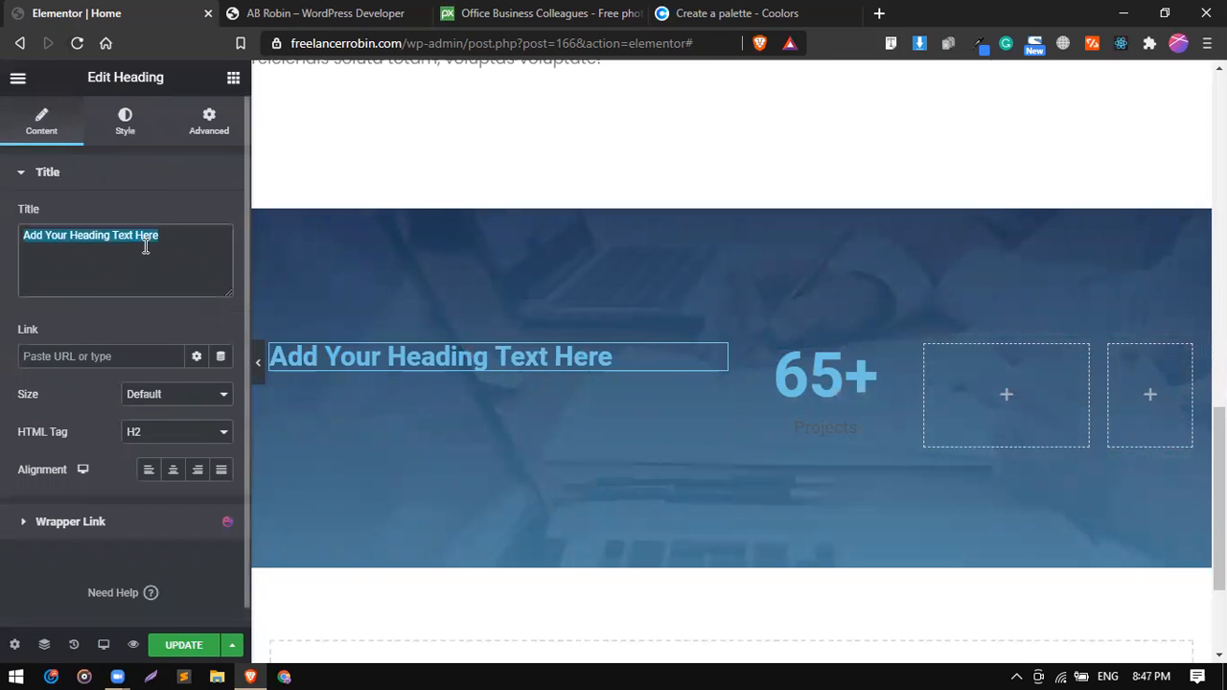
pyautogui.write('Ache')
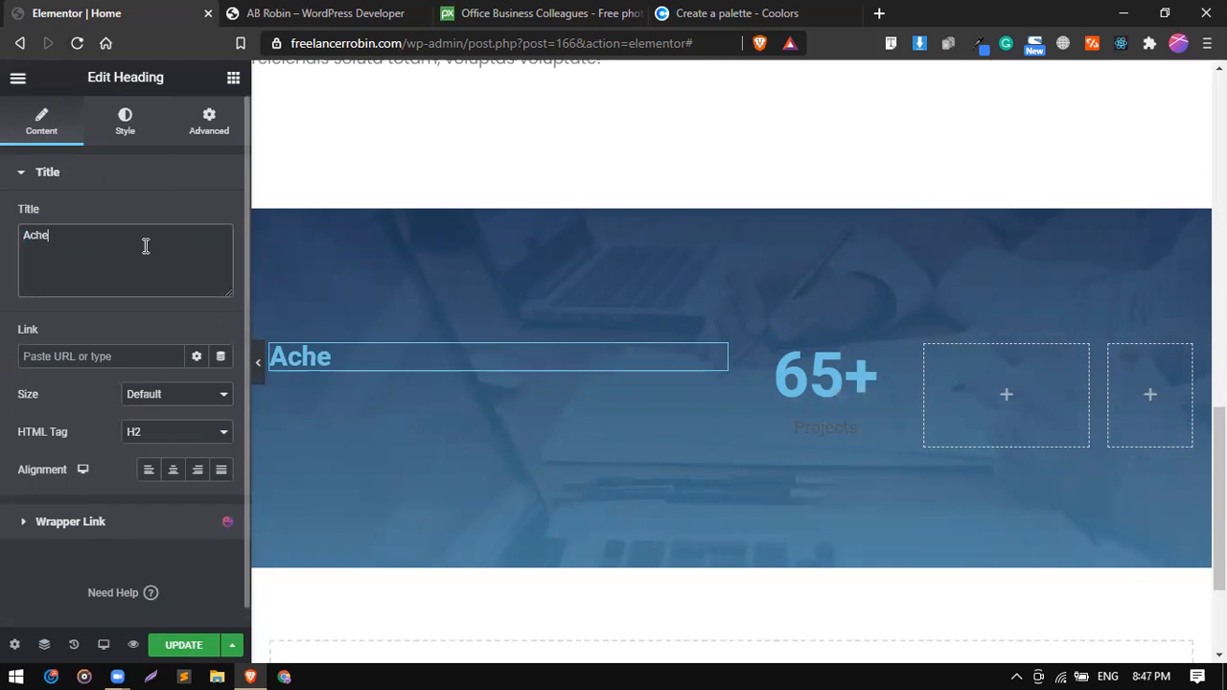
pyautogui.write('iv')
pyautogui.press('BackSpace')
pyautogui.click(355, 11)
pyautogui.doubleClick(239, 329)
pyautogui.tripleClick(239, 329)
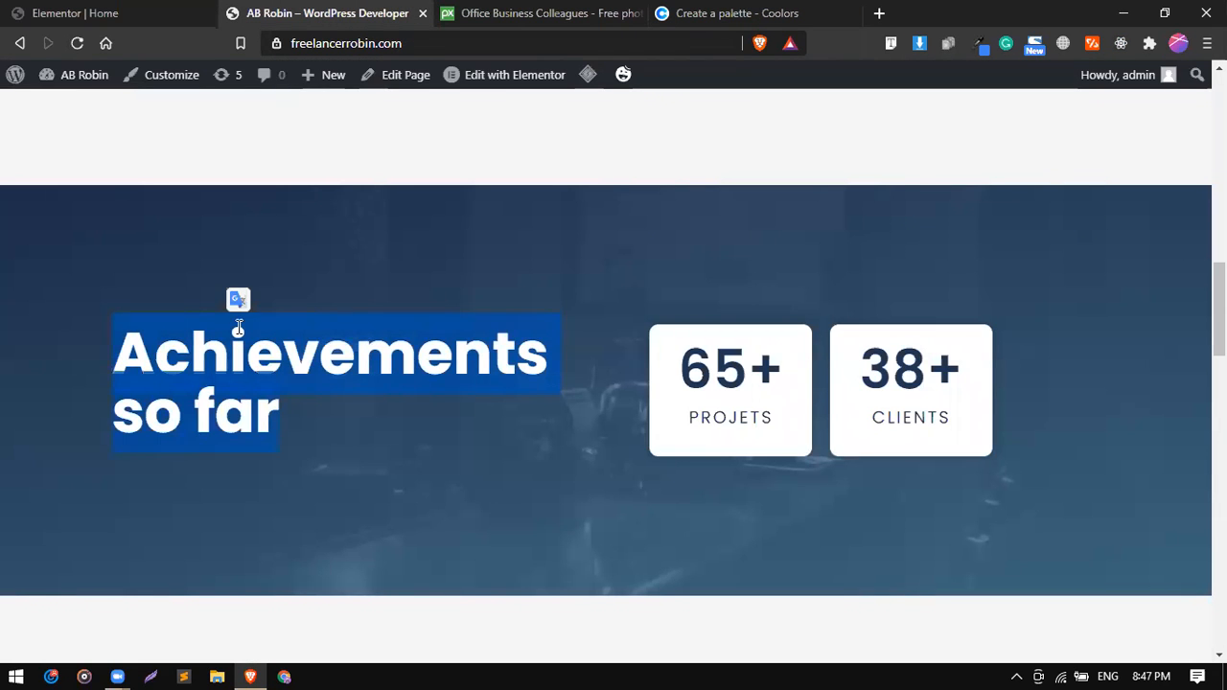
pyautogui.rightClick(239, 329)
pyautogui.click(253, 338)
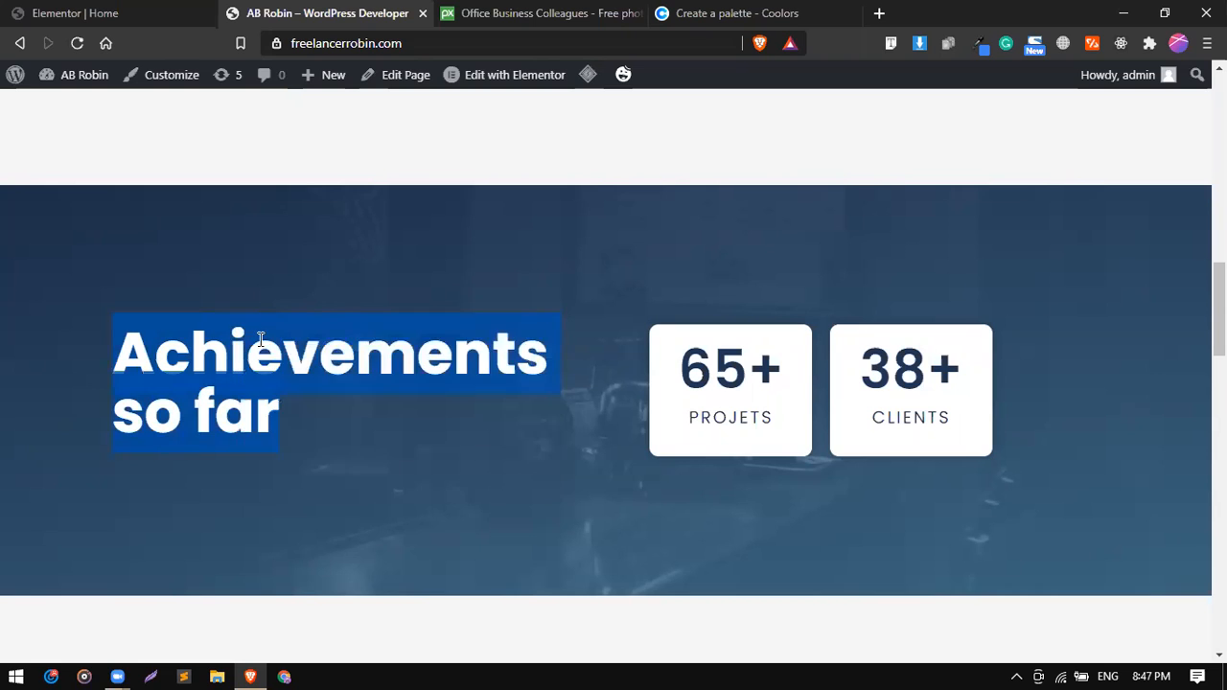
pyautogui.click(96, 11)
pyautogui.hotkey('ctrl', 'a')
pyautogui.hotkey('ctrl', 'v')
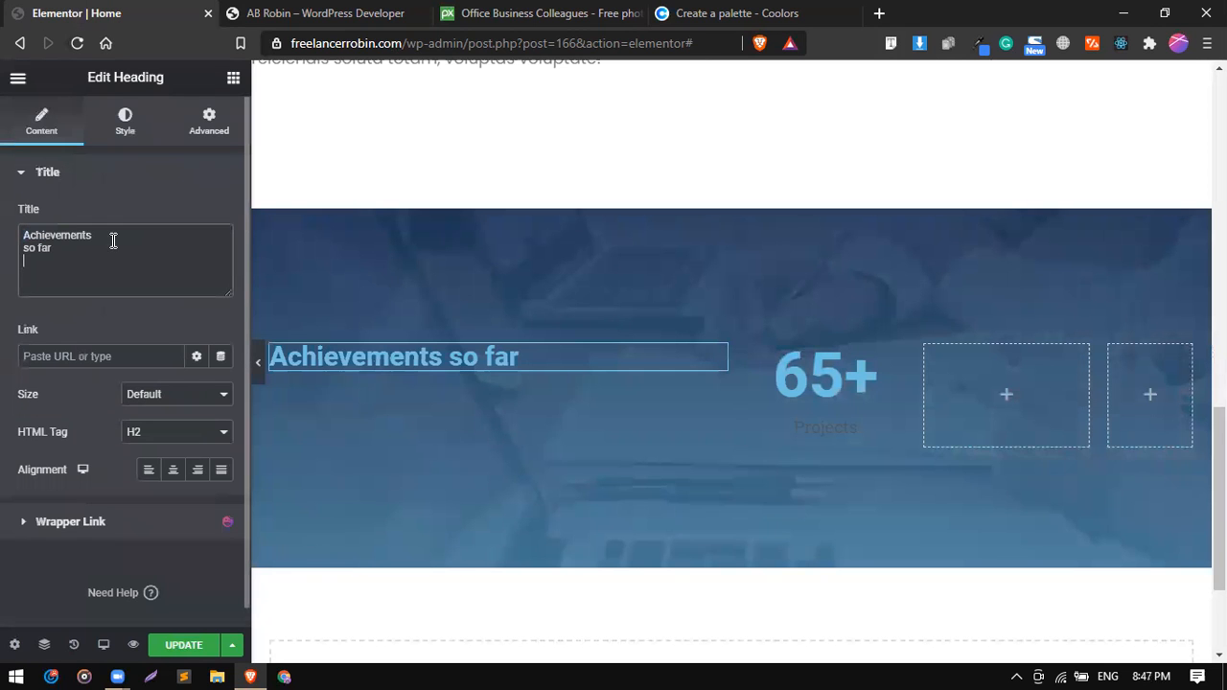
# Set the "Achievements so far" heading's text colour to white.
pyautogui.click(124, 125)
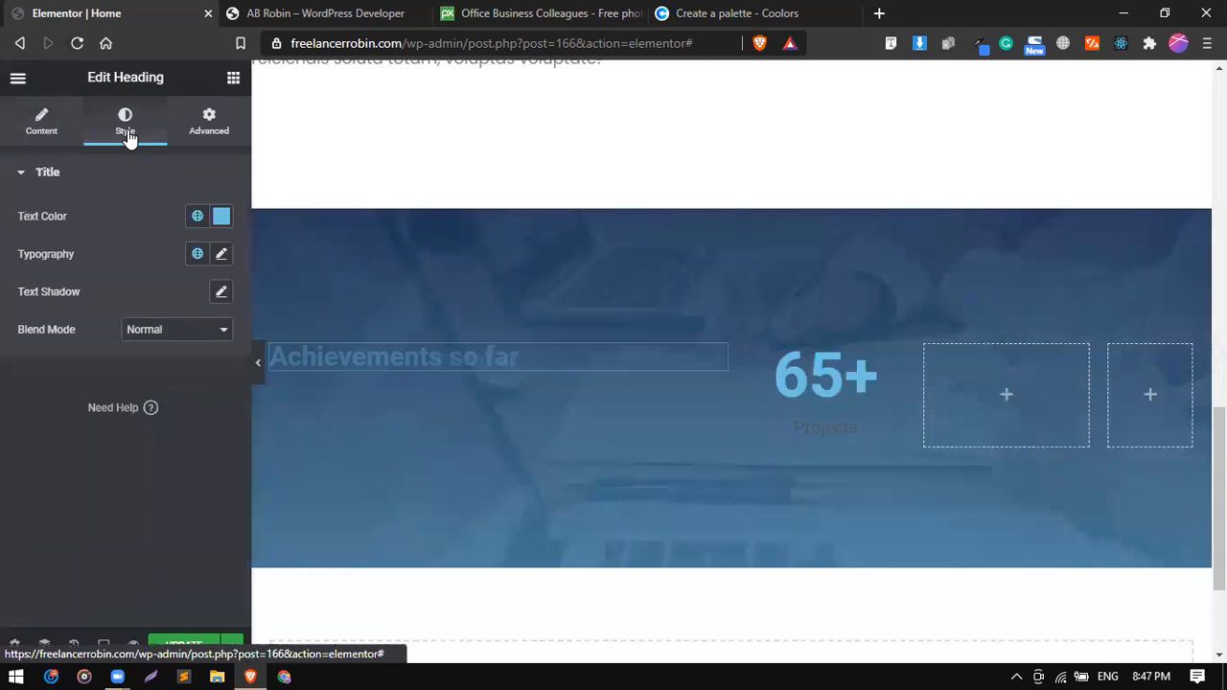
pyautogui.click(198, 220)
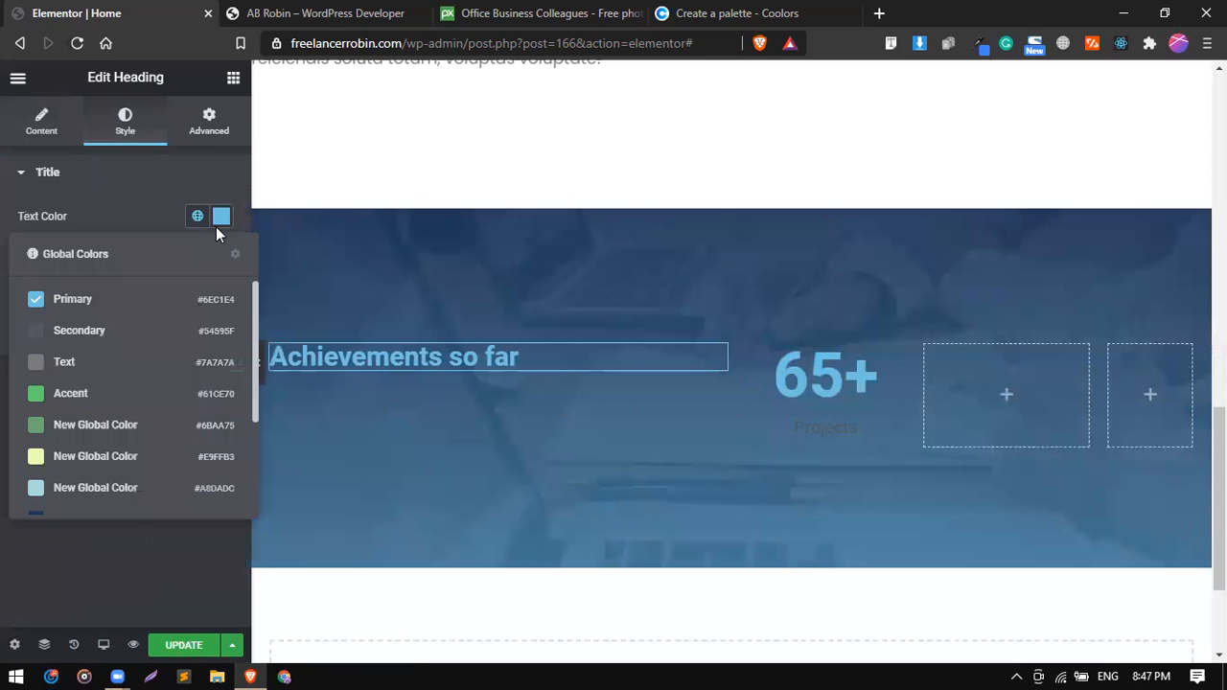
pyautogui.click(216, 224)
pyautogui.click(218, 221)
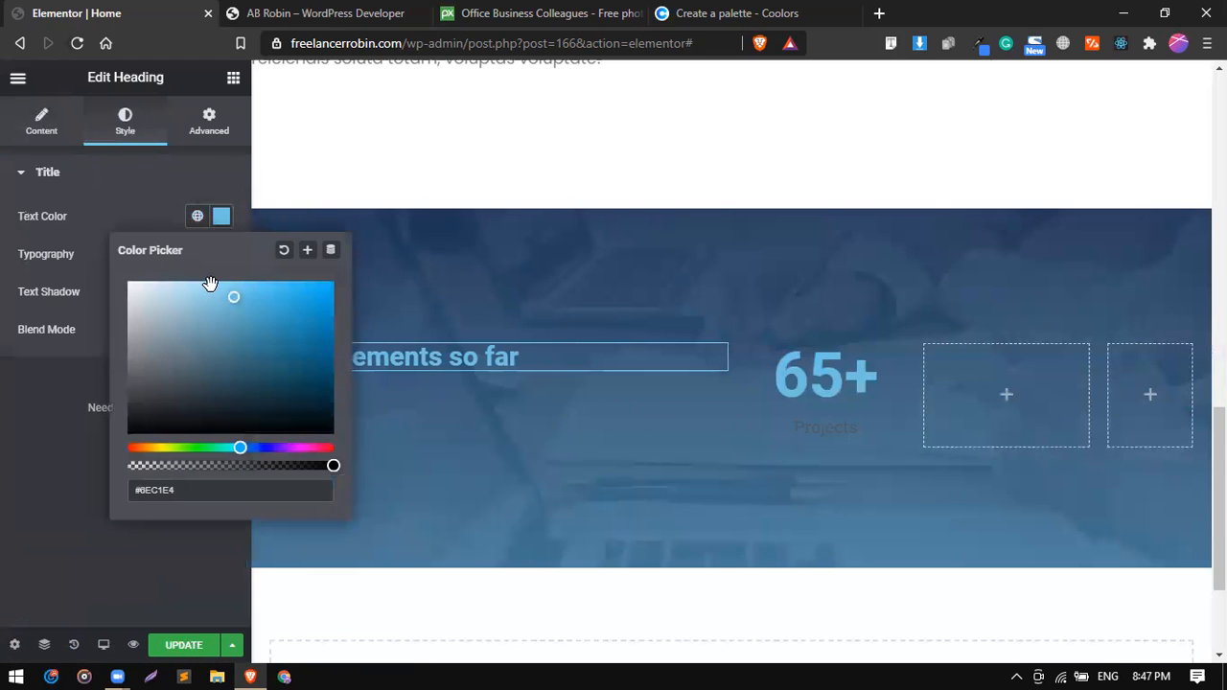
pyautogui.click(138, 218)
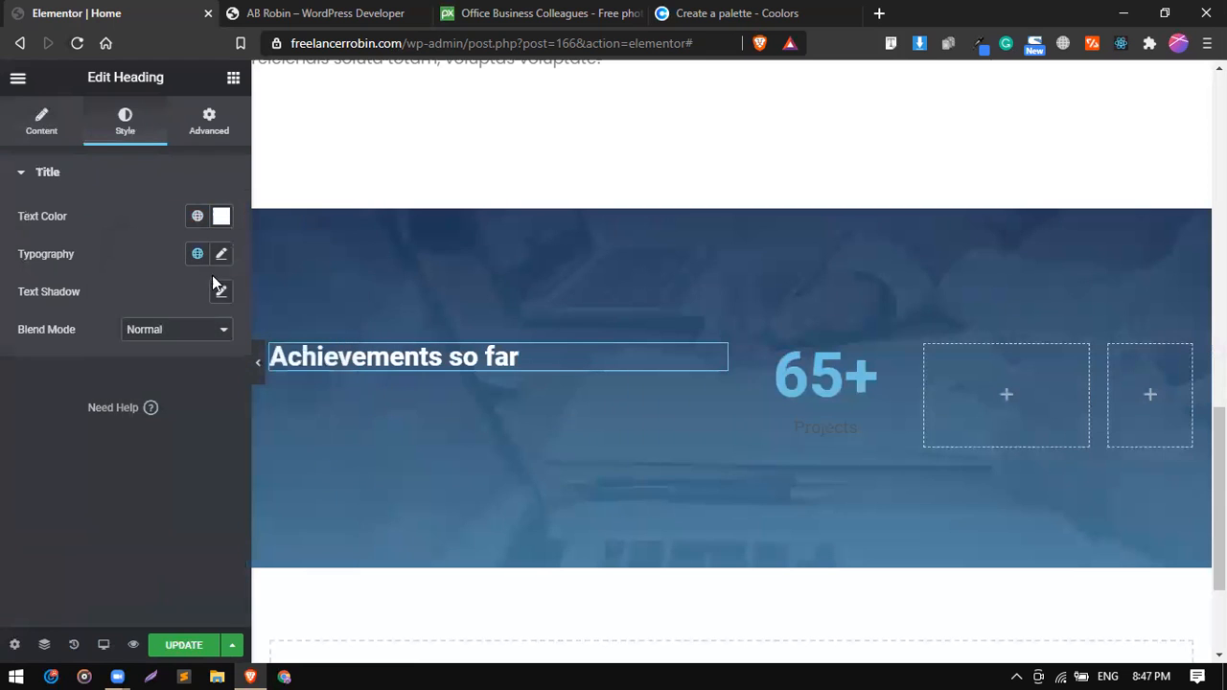
# Set the heading's typography to the Poppins family at a size of 65 px.
pyautogui.click(221, 255)
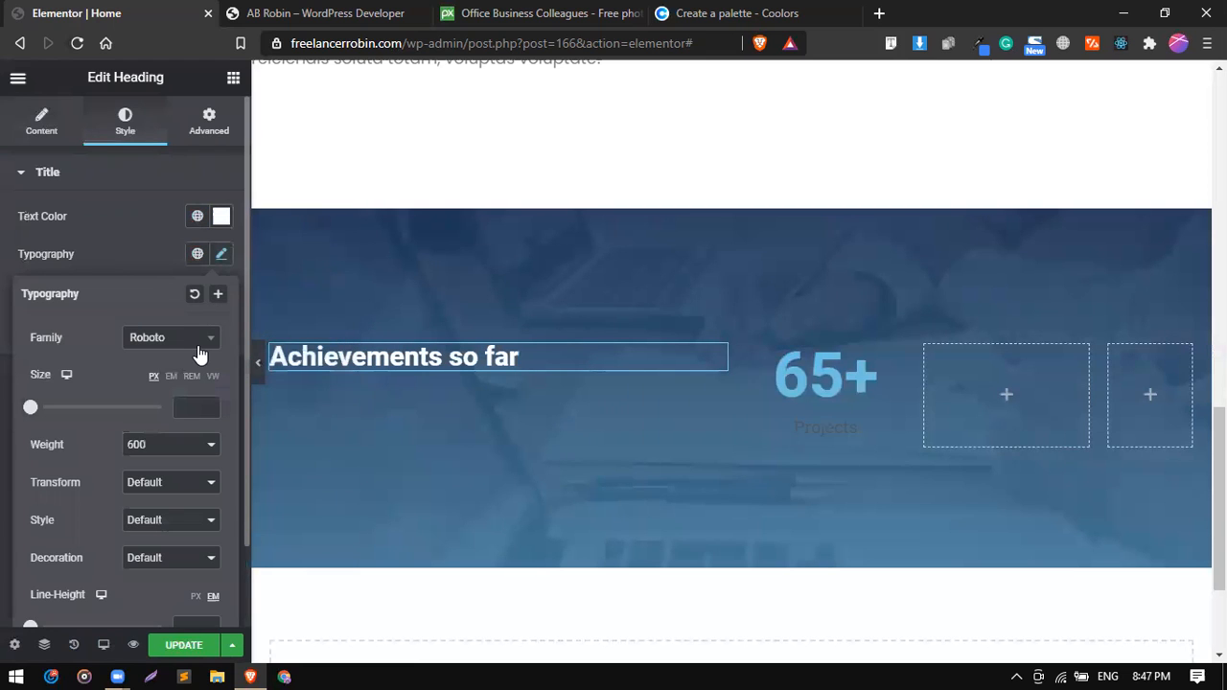
pyautogui.click(199, 354)
pyautogui.write('pop')
pyautogui.press('Return')
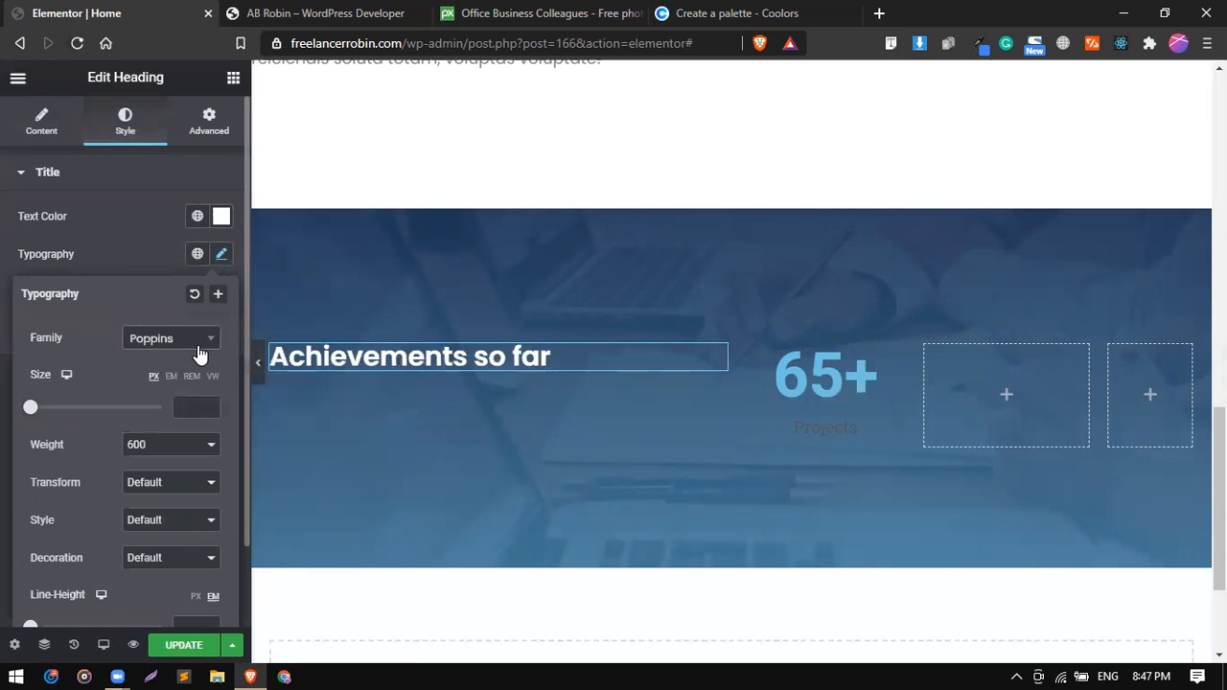
pyautogui.click(191, 407)
pyautogui.write('65')
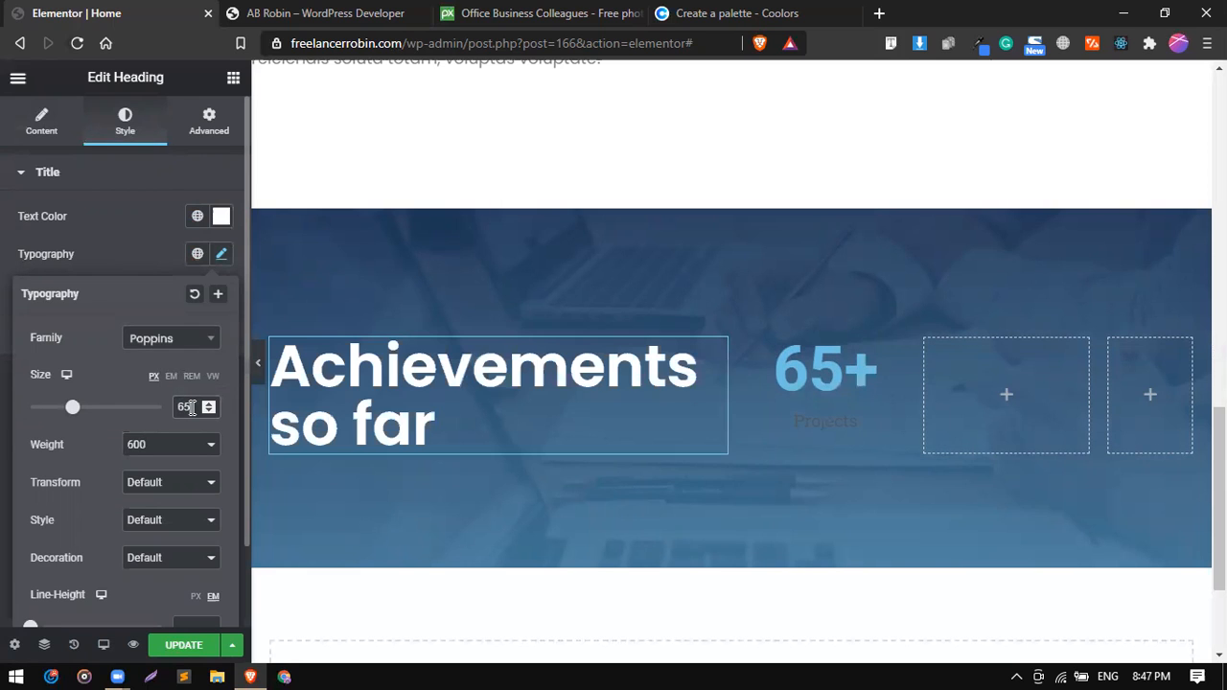
# Set the heading's font weight to 700 and compare the section with the reference site.
pyautogui.click(183, 444)
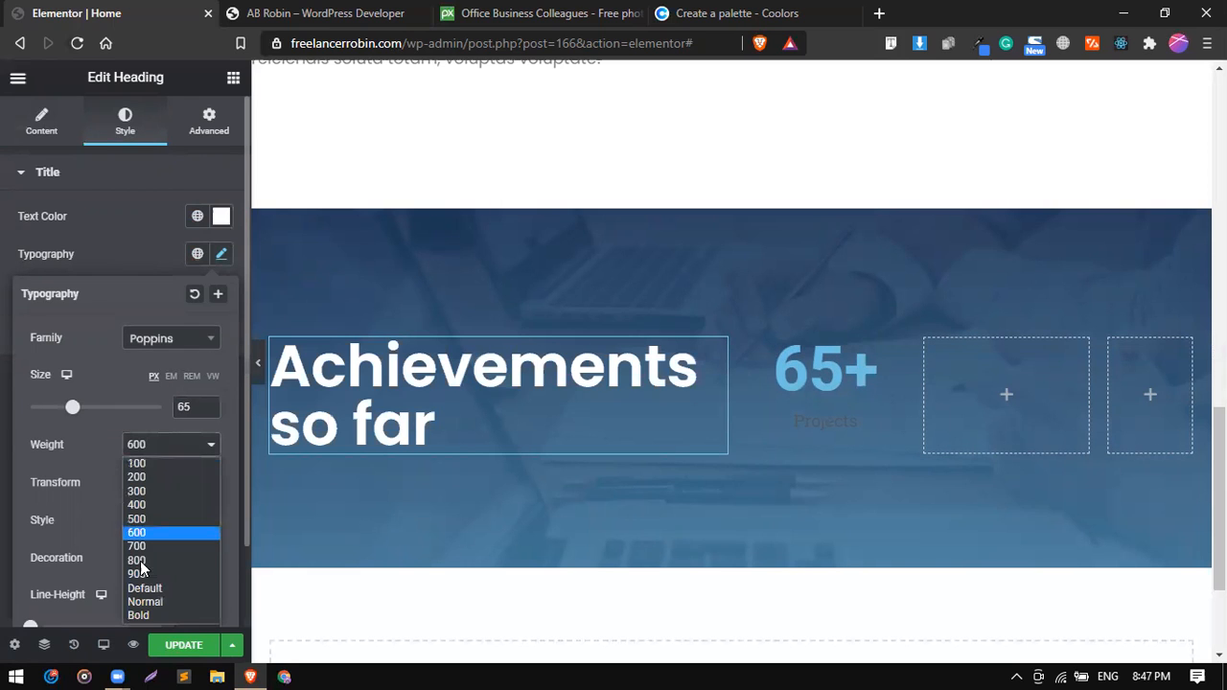
pyautogui.click(141, 562)
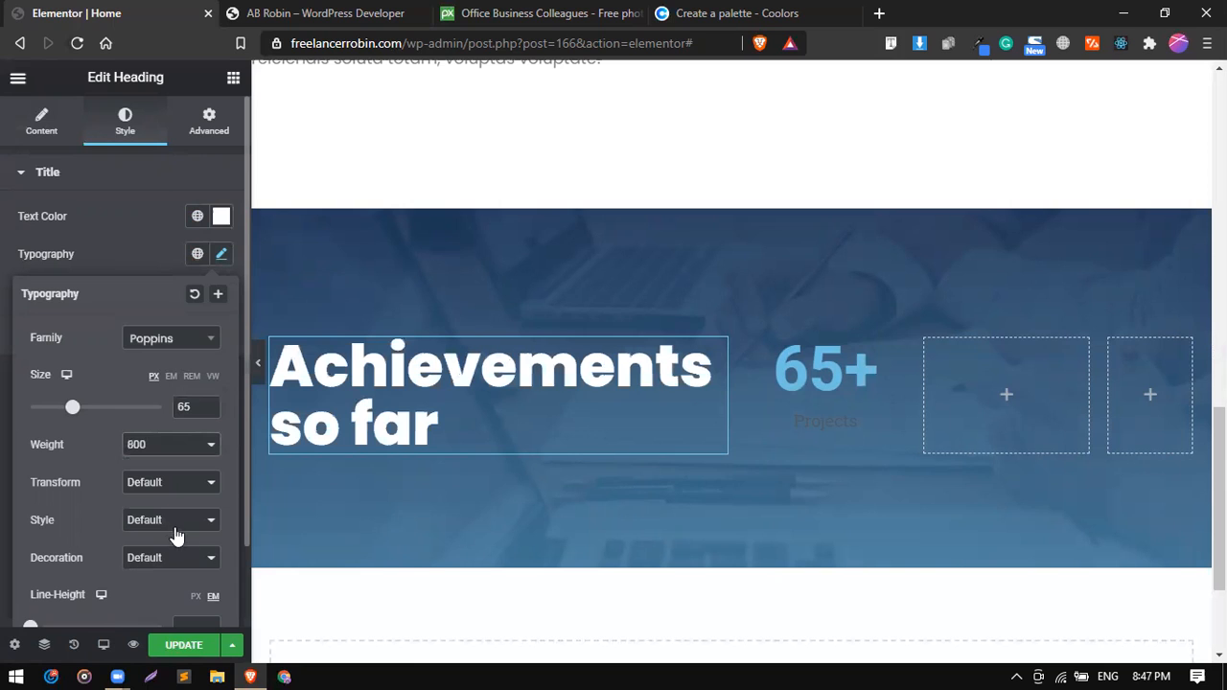
pyautogui.click(168, 448)
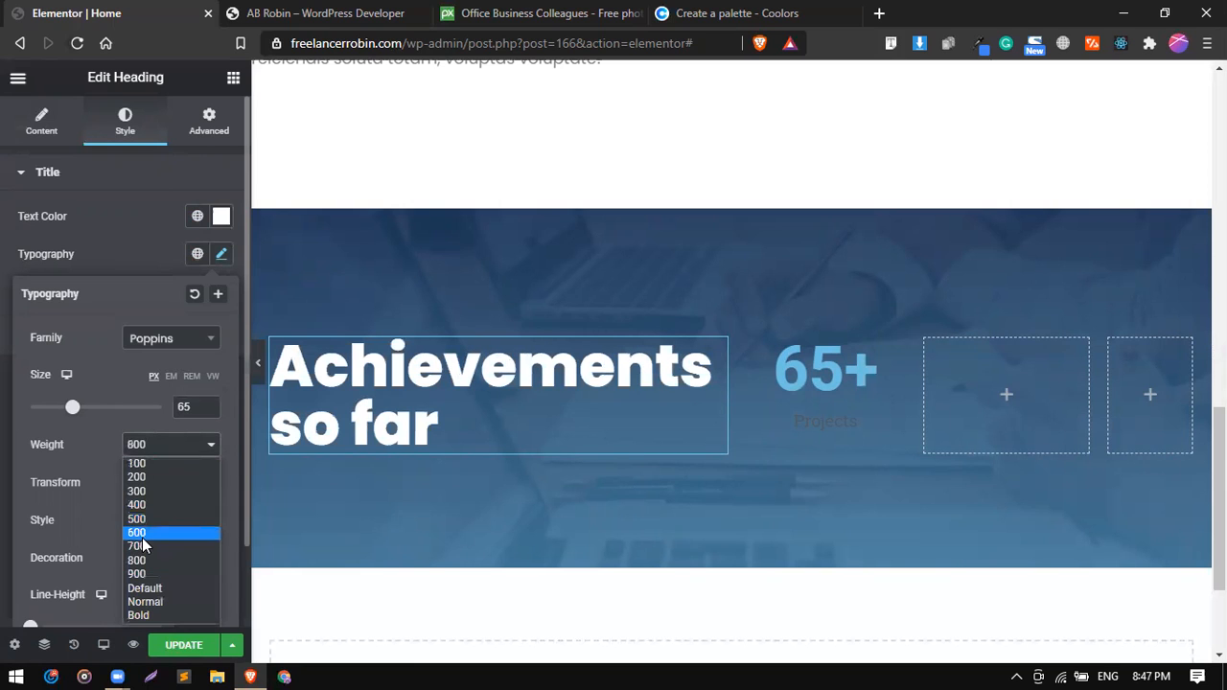
pyautogui.click(143, 543)
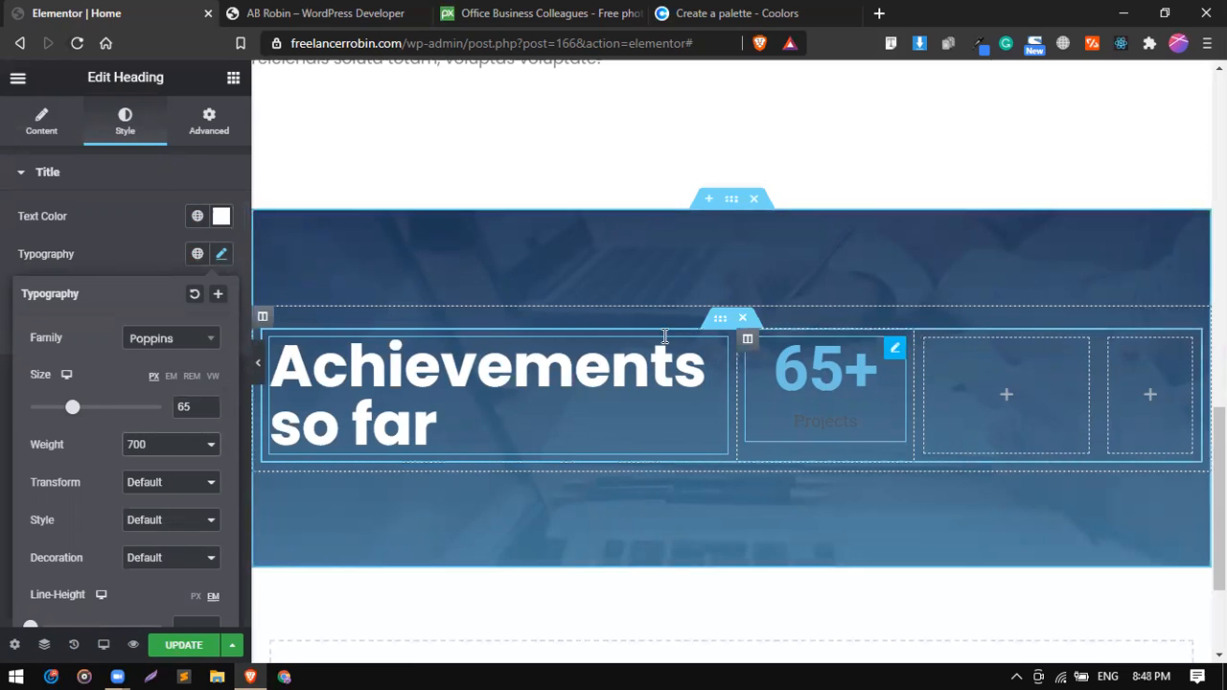
pyautogui.click(326, 13)
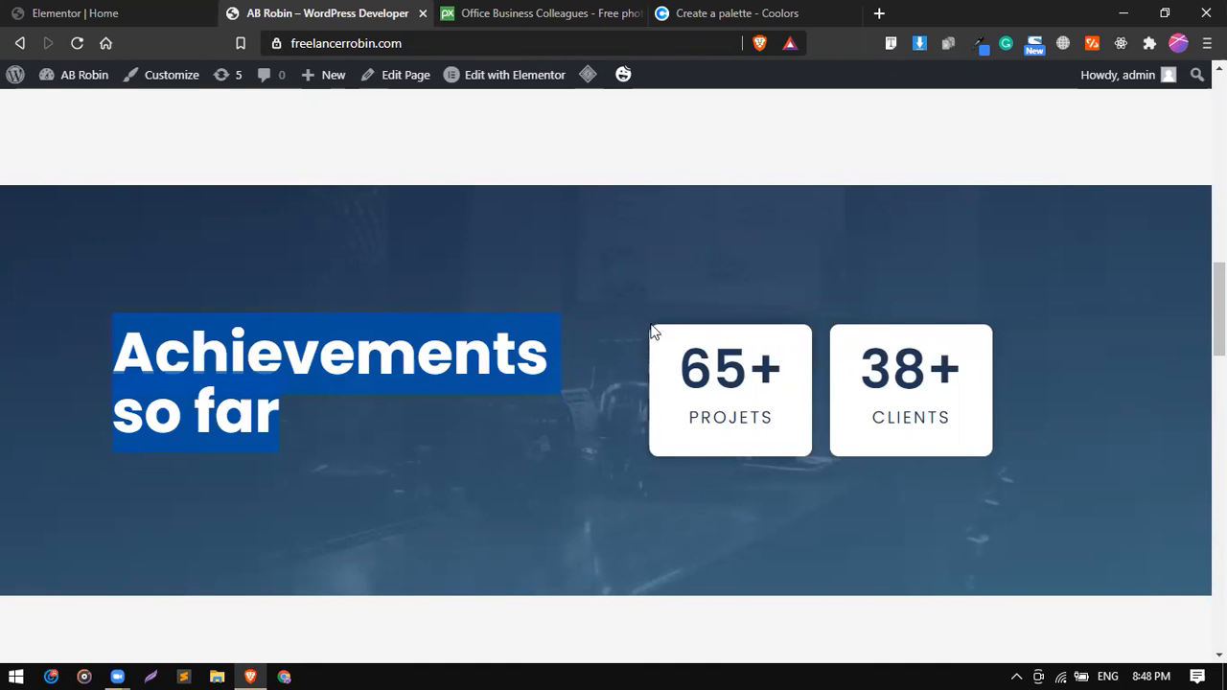
pyautogui.click(144, 12)
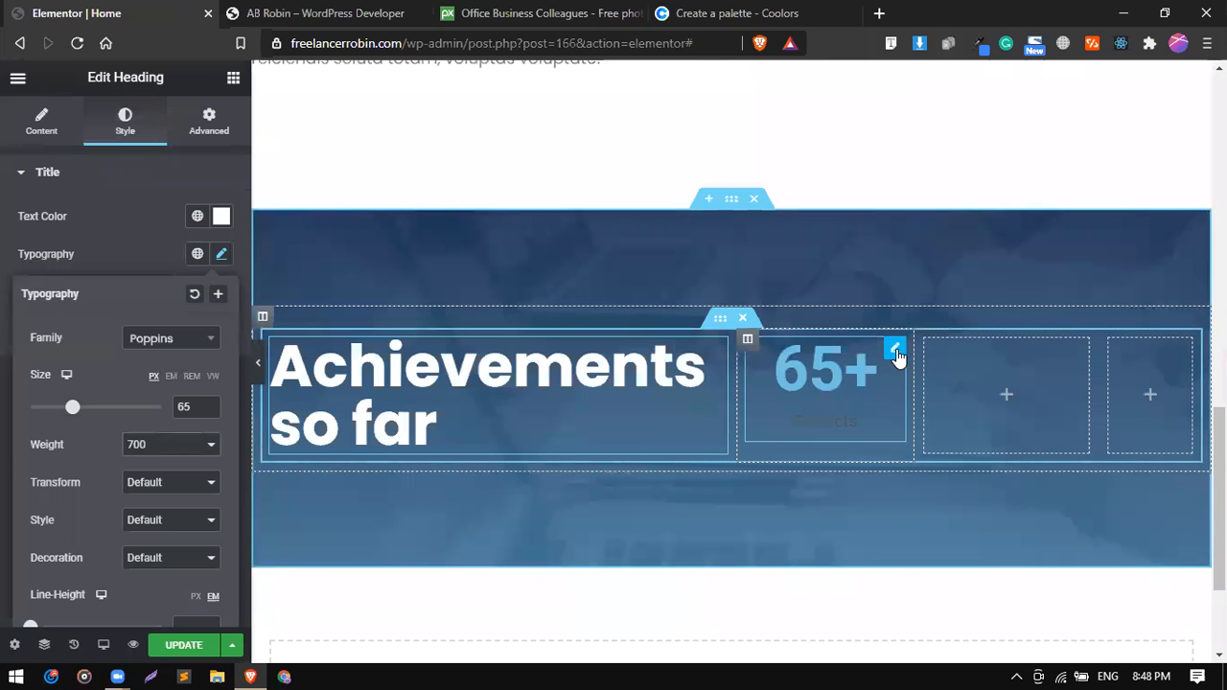
# Open the Projects counter for editing and look through the global colours available for its number.
pyautogui.click(894, 350)
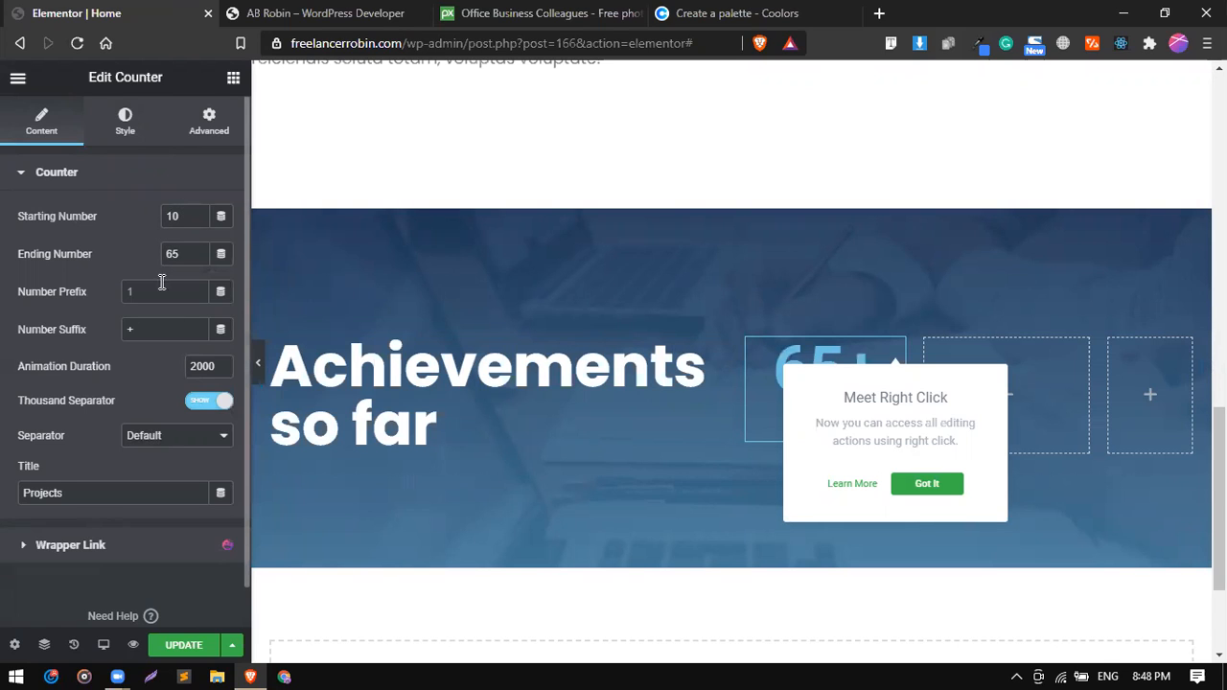
pyautogui.click(119, 133)
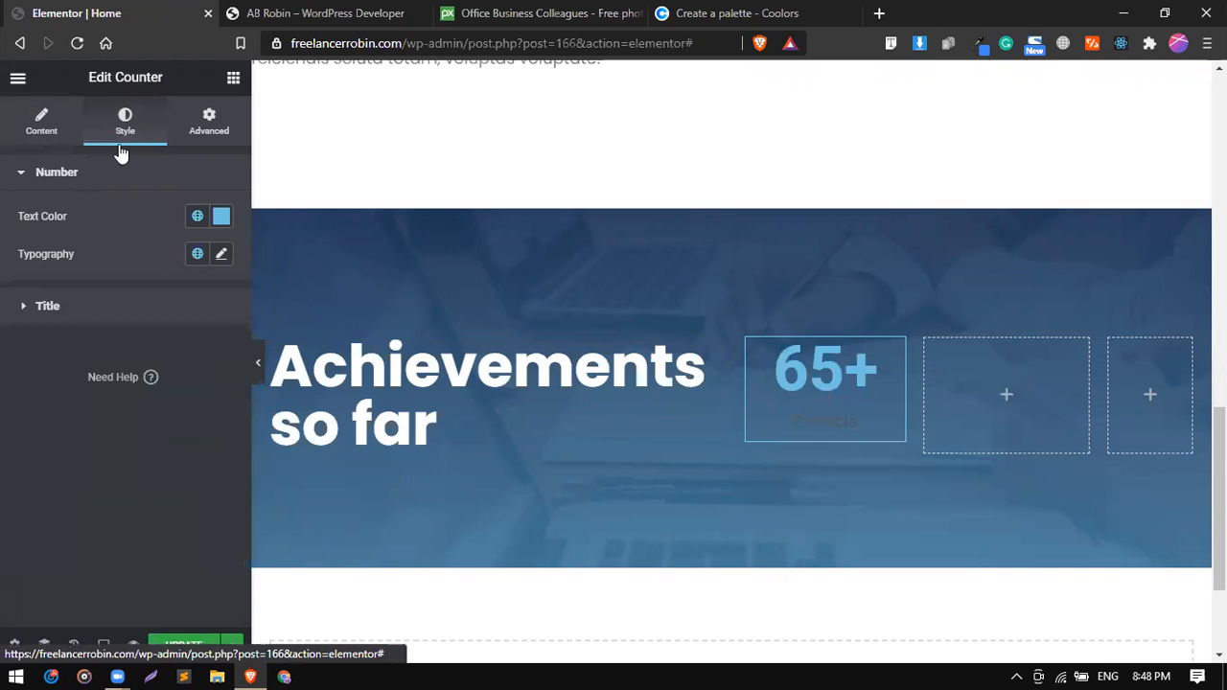
pyautogui.click(197, 217)
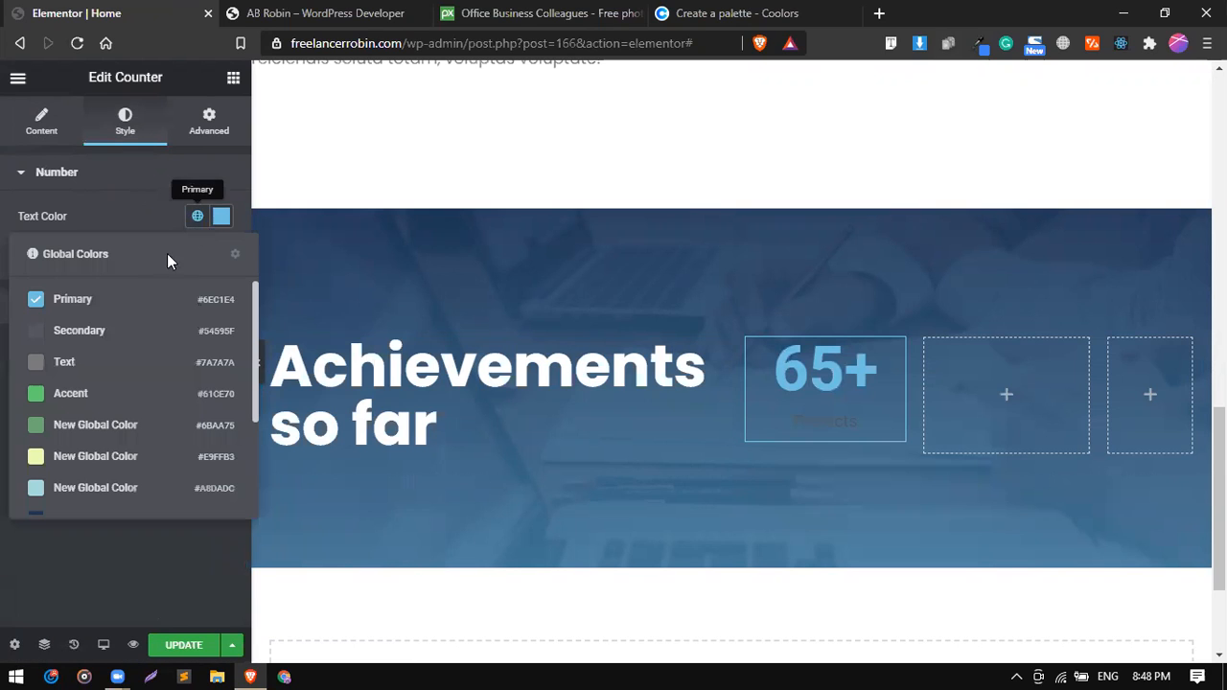
pyautogui.click(221, 218)
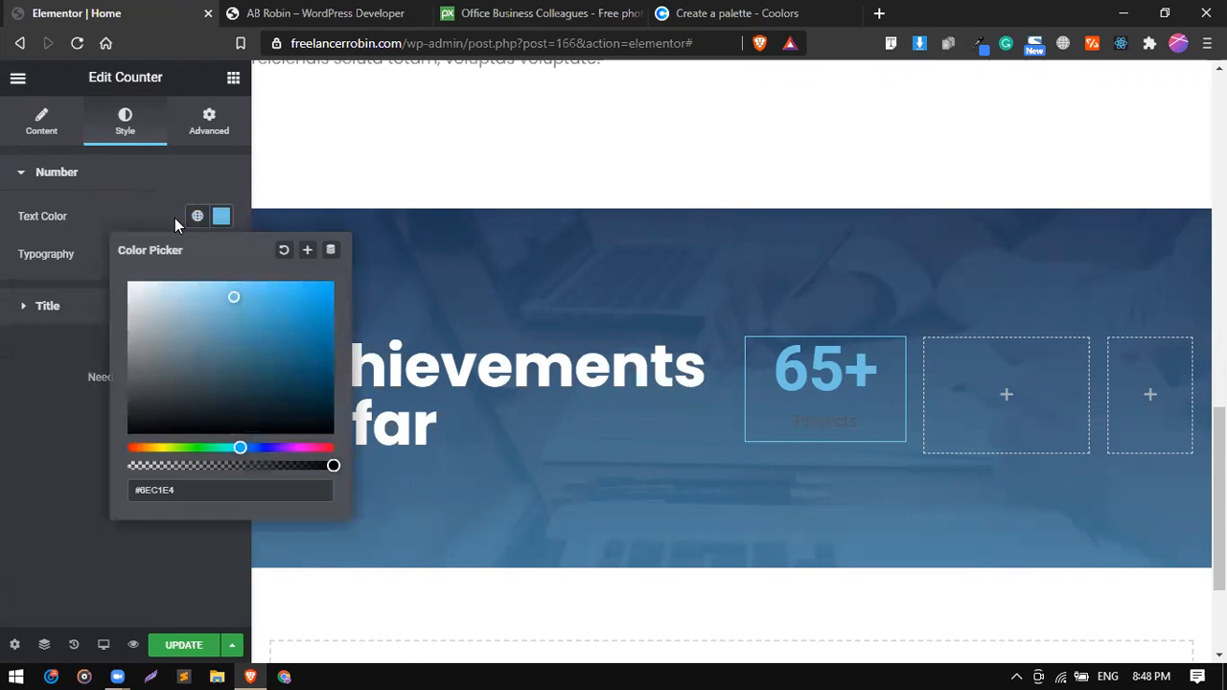
pyautogui.click(197, 218)
pyautogui.scroll(-4, 139, 455)
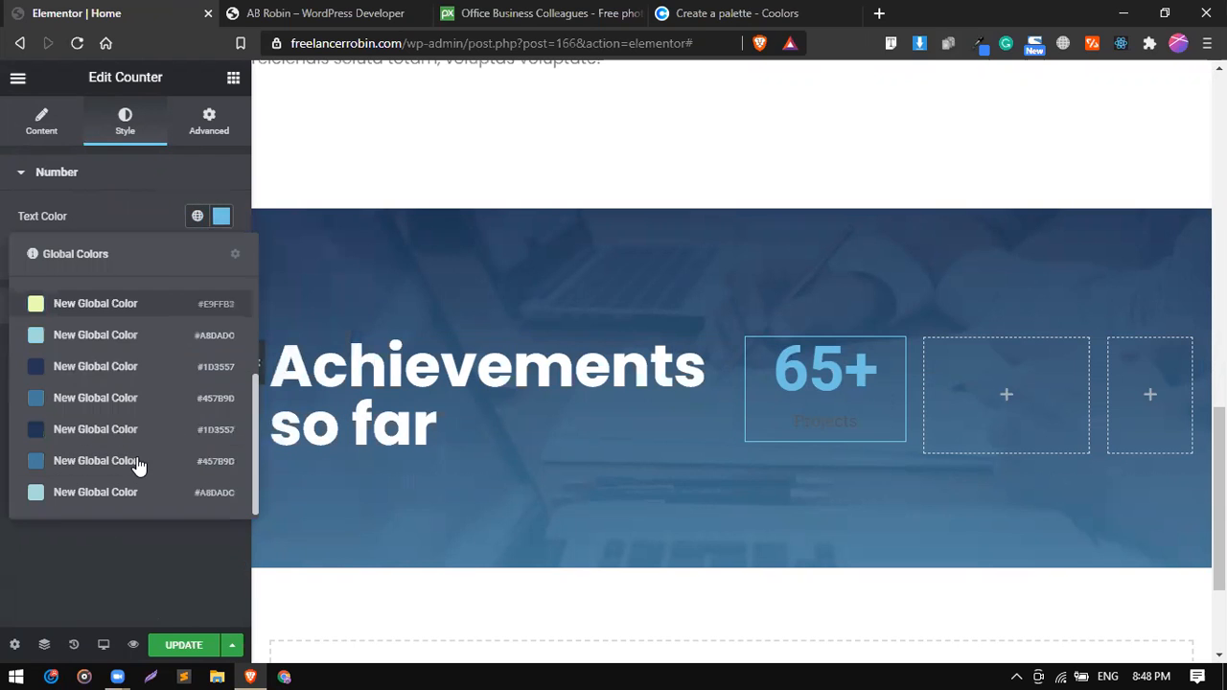
pyautogui.click(151, 216)
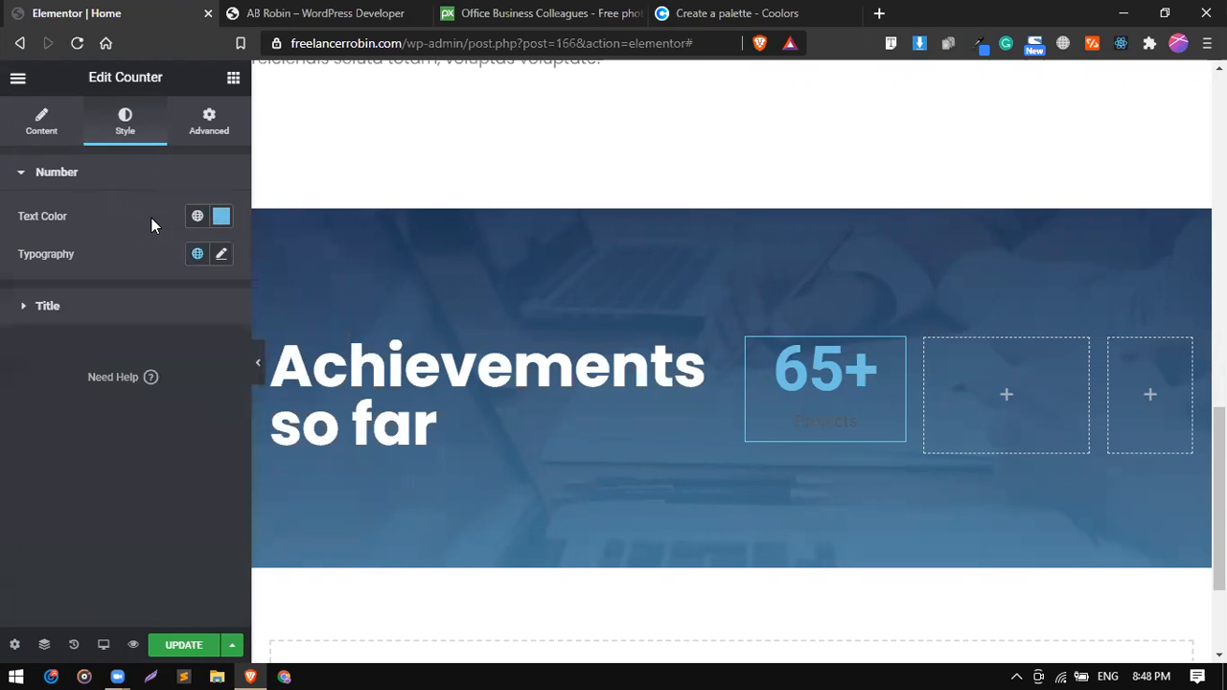
# Open the Projects counter's own background settings for the normal state.
pyautogui.click(208, 117)
pyautogui.scroll(-5, 119, 414)
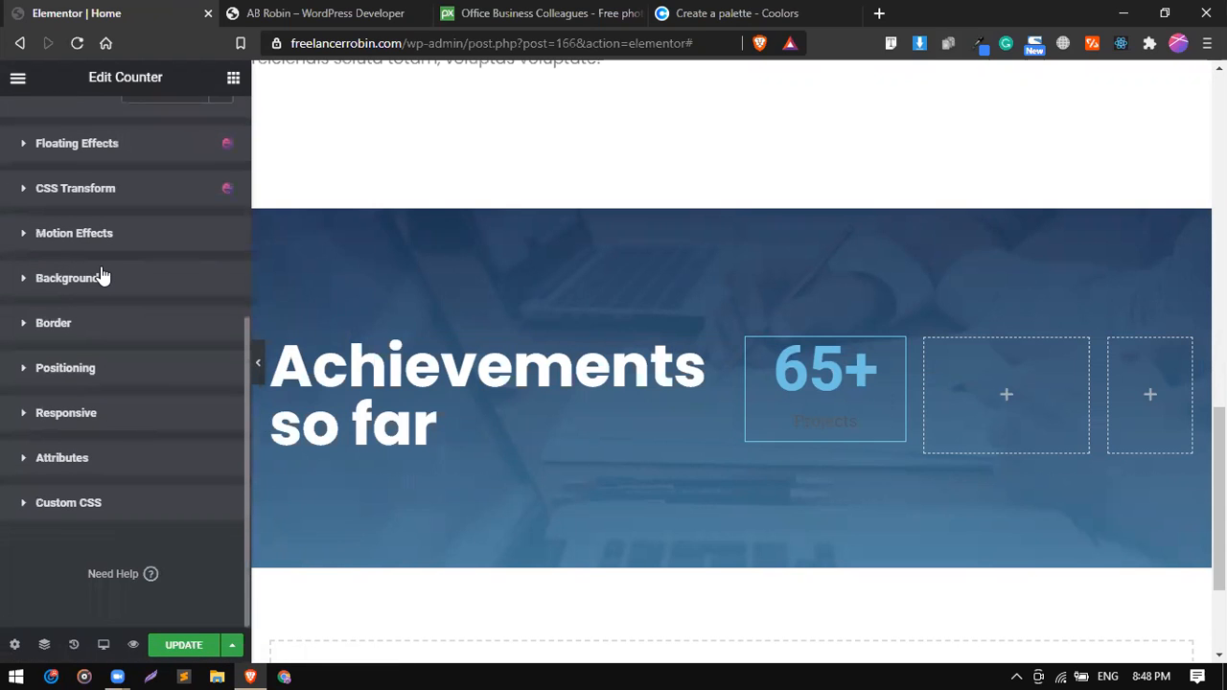
pyautogui.click(102, 277)
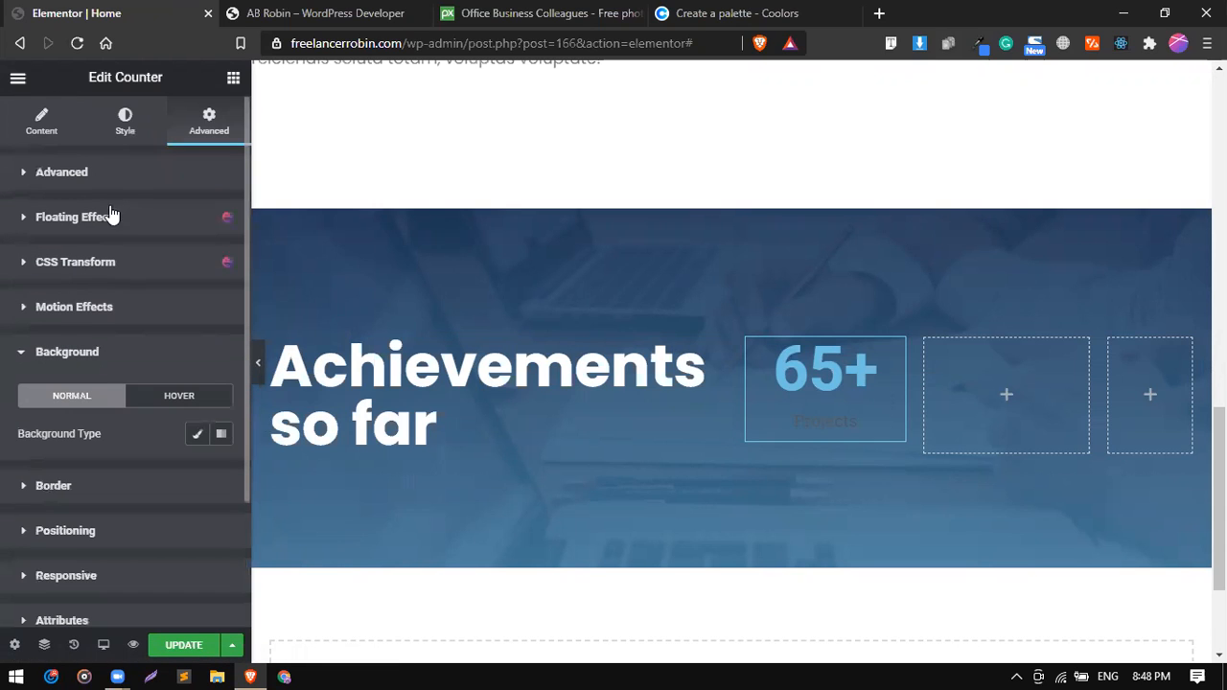
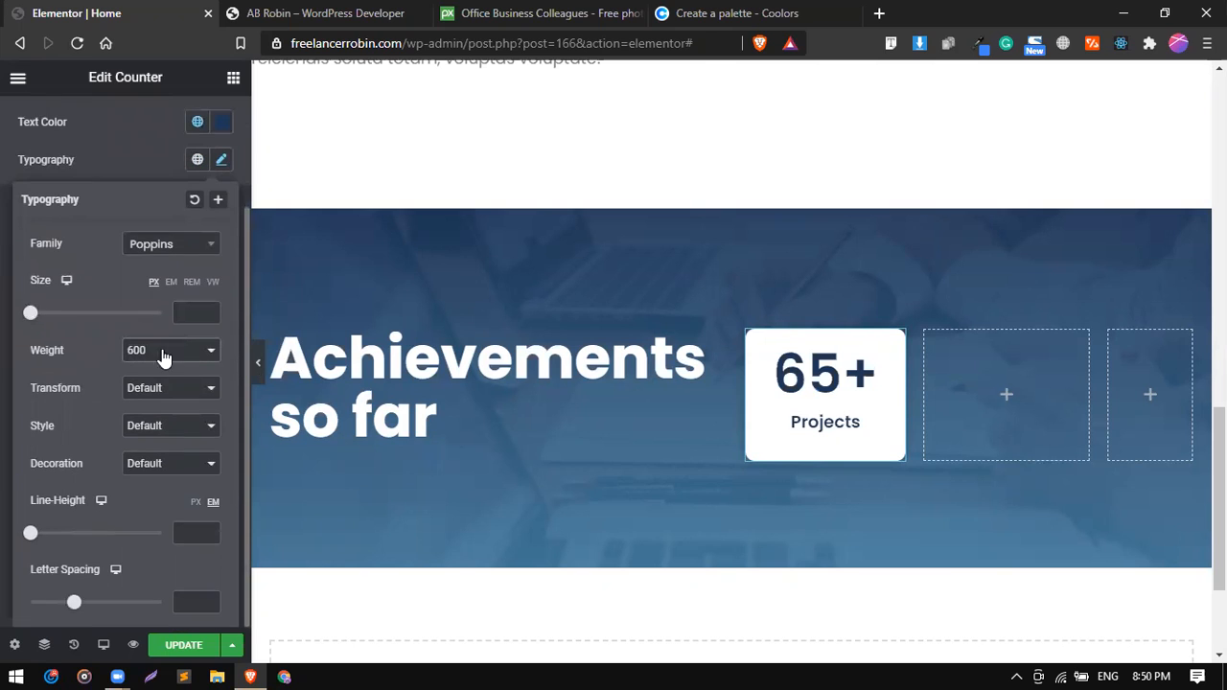
# Set the Projects counter title's font size to 20 px, its transform to Uppercase and its letter spacing to 0.2.
pyautogui.moveTo(31, 317); pyautogui.dragTo(43, 319)
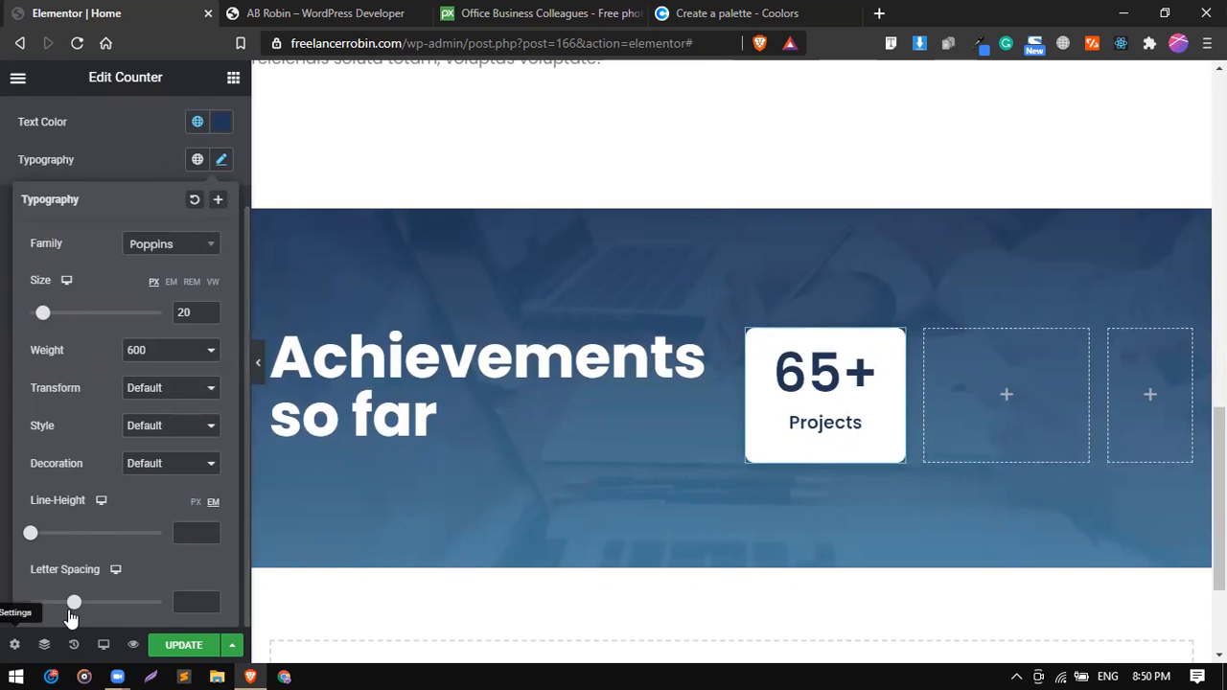
pyautogui.moveTo(74, 602); pyautogui.dragTo(95, 608)
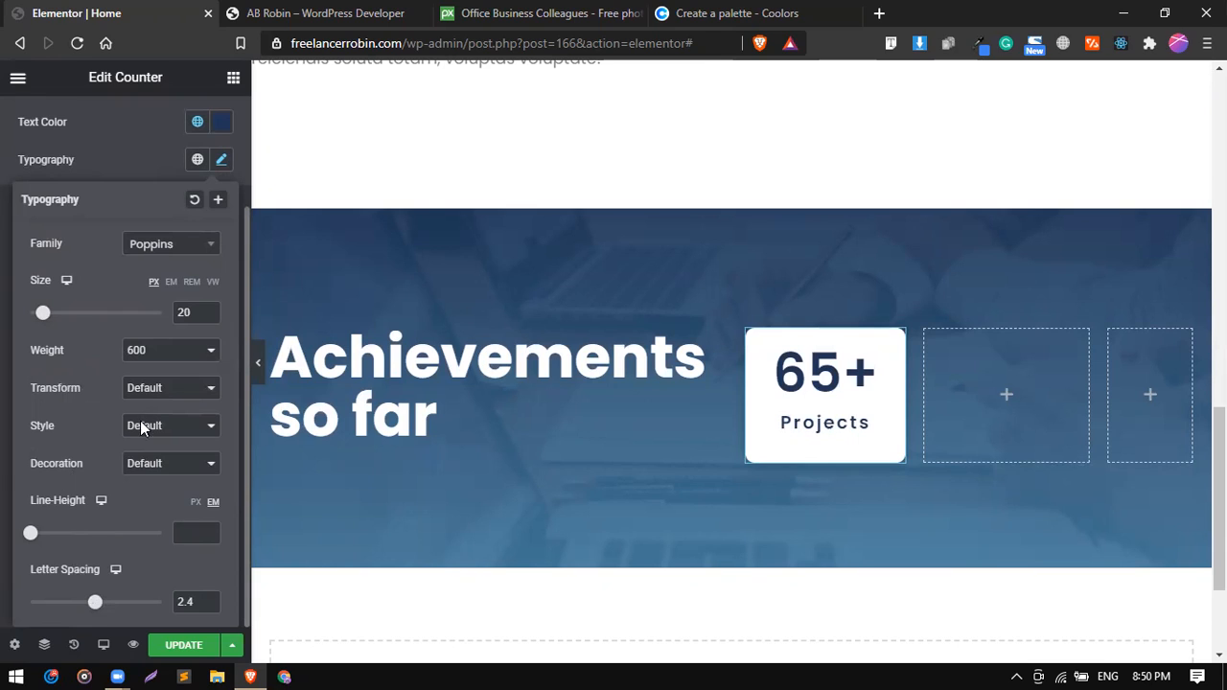
pyautogui.click(150, 388)
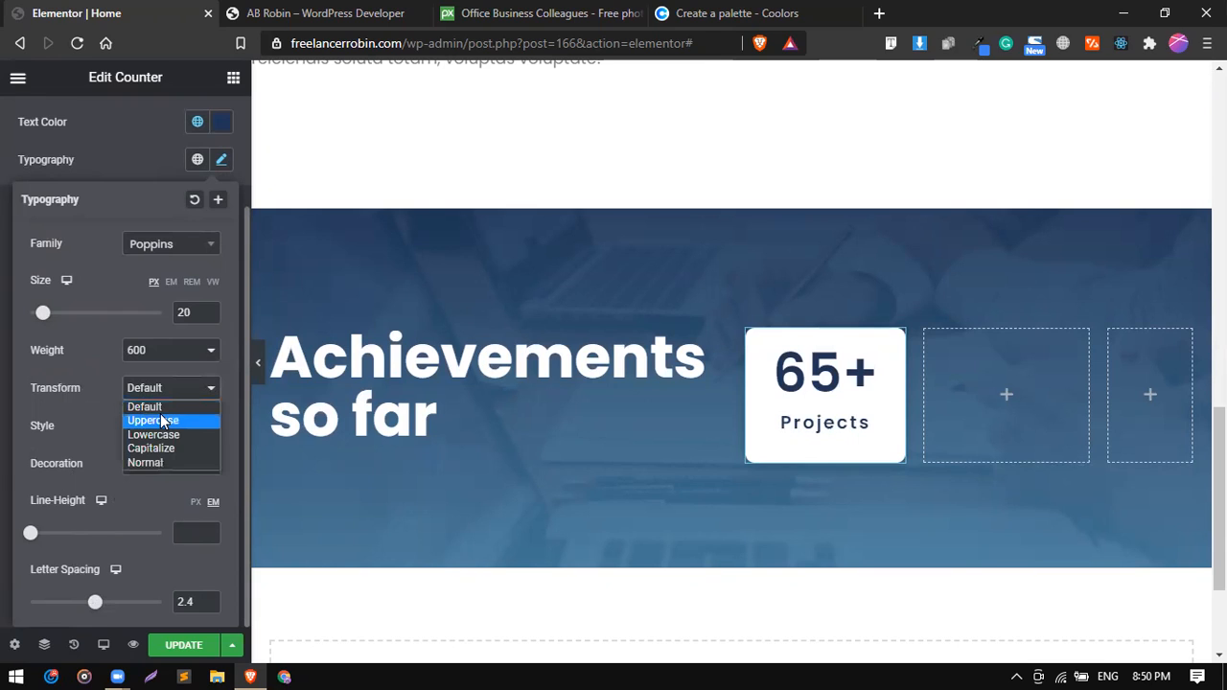
pyautogui.click(163, 423)
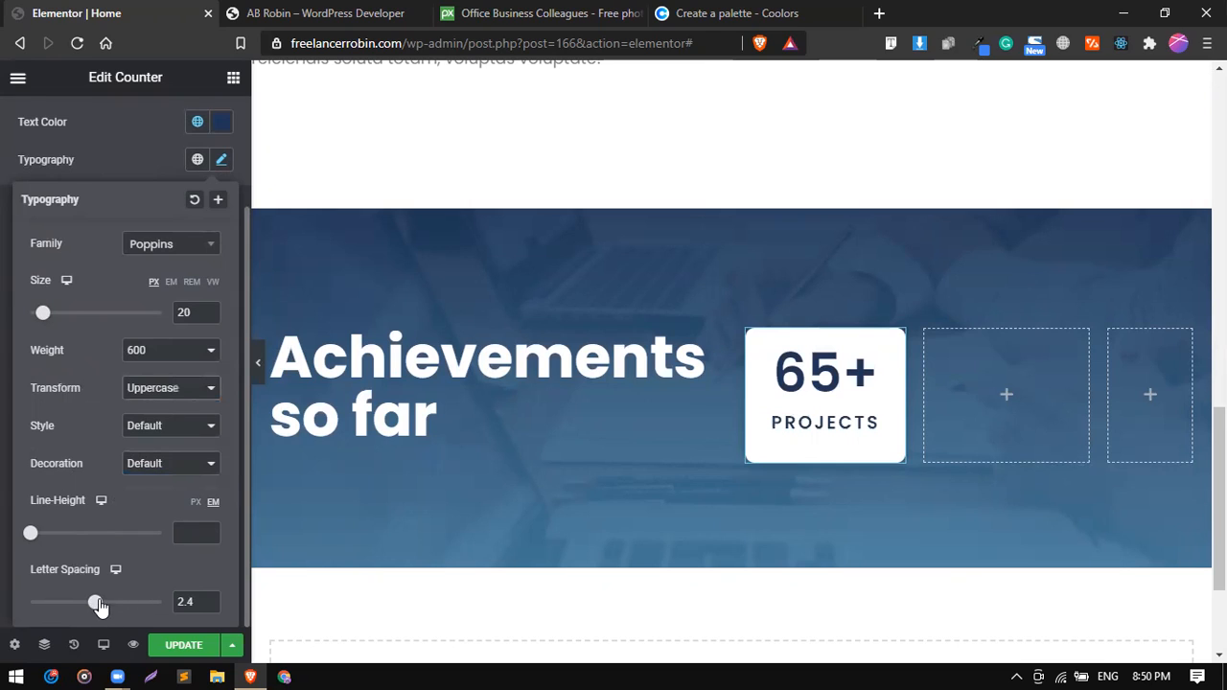
pyautogui.moveTo(96, 603); pyautogui.dragTo(79, 606)
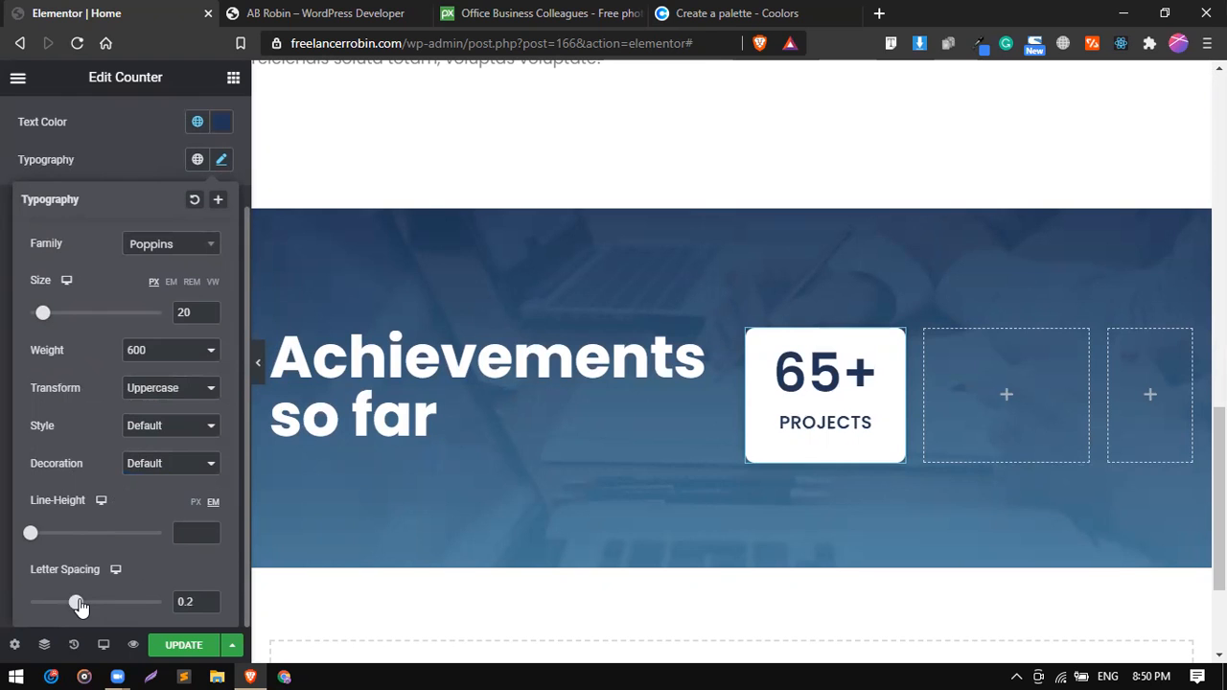
# Copy the Projects counter and paste it into the empty column beside it.
pyautogui.rightClick(834, 365)
pyautogui.click(892, 438)
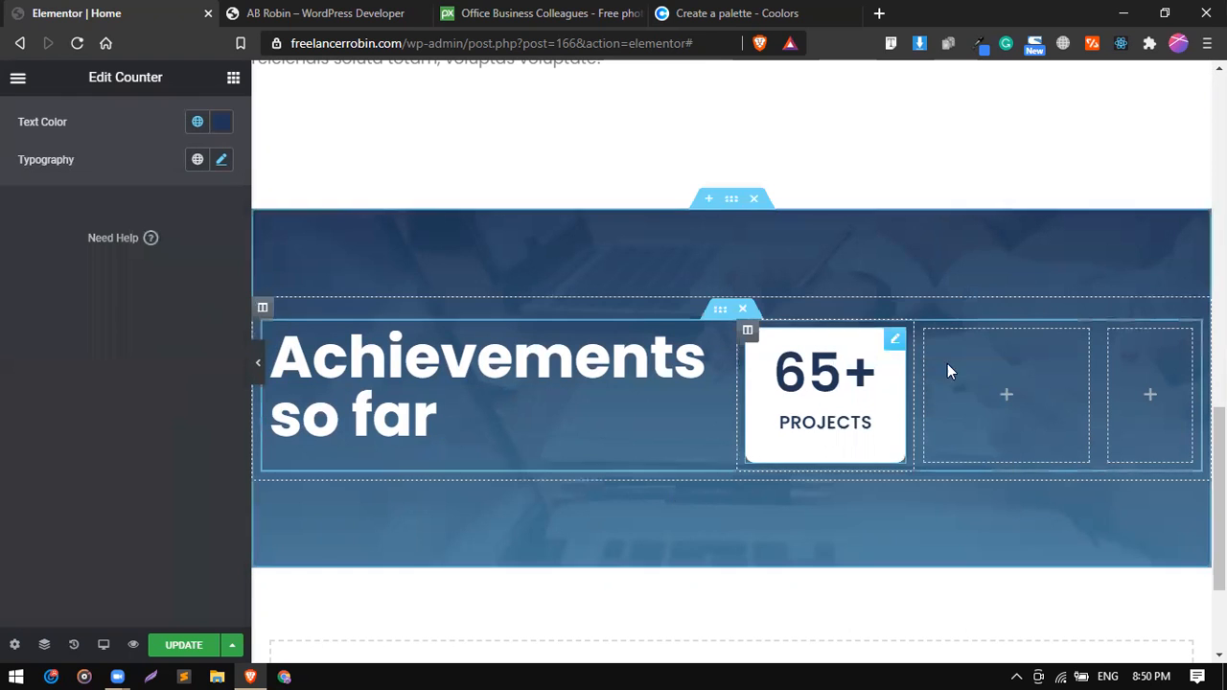
pyautogui.rightClick(984, 330)
pyautogui.click(1033, 472)
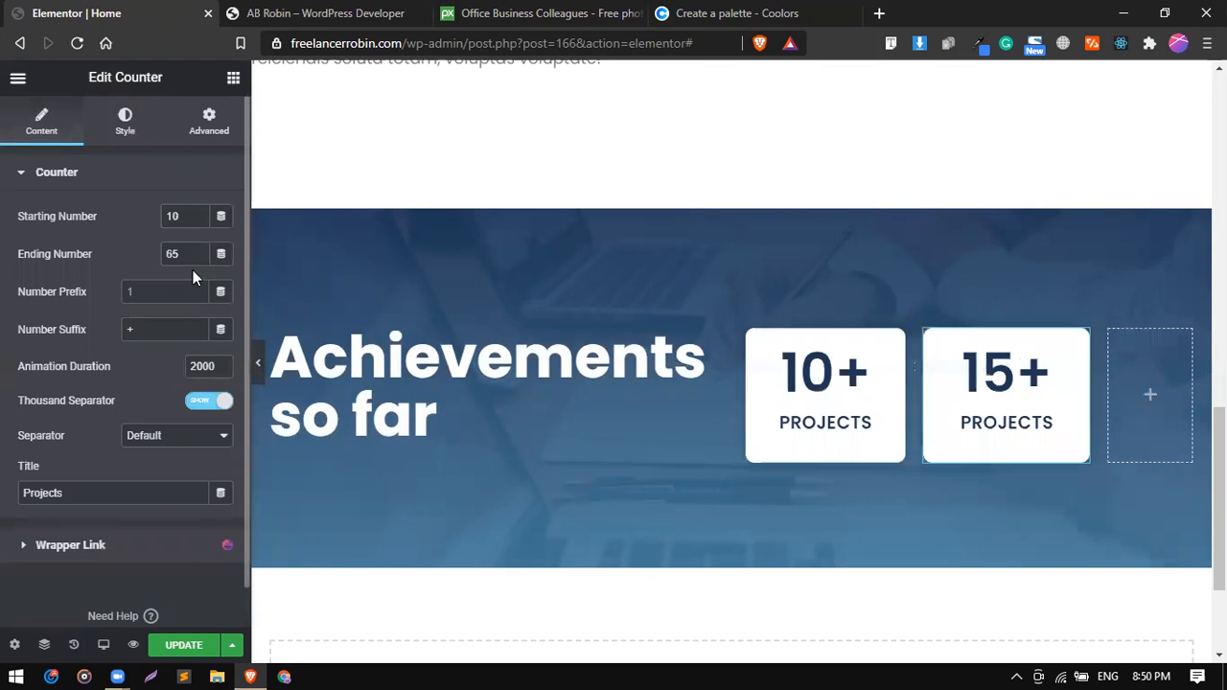
# Set the pasted counter's ending number to 36 and its title to Clients.
pyautogui.press('BackSpace')
pyautogui.press('BackSpace')
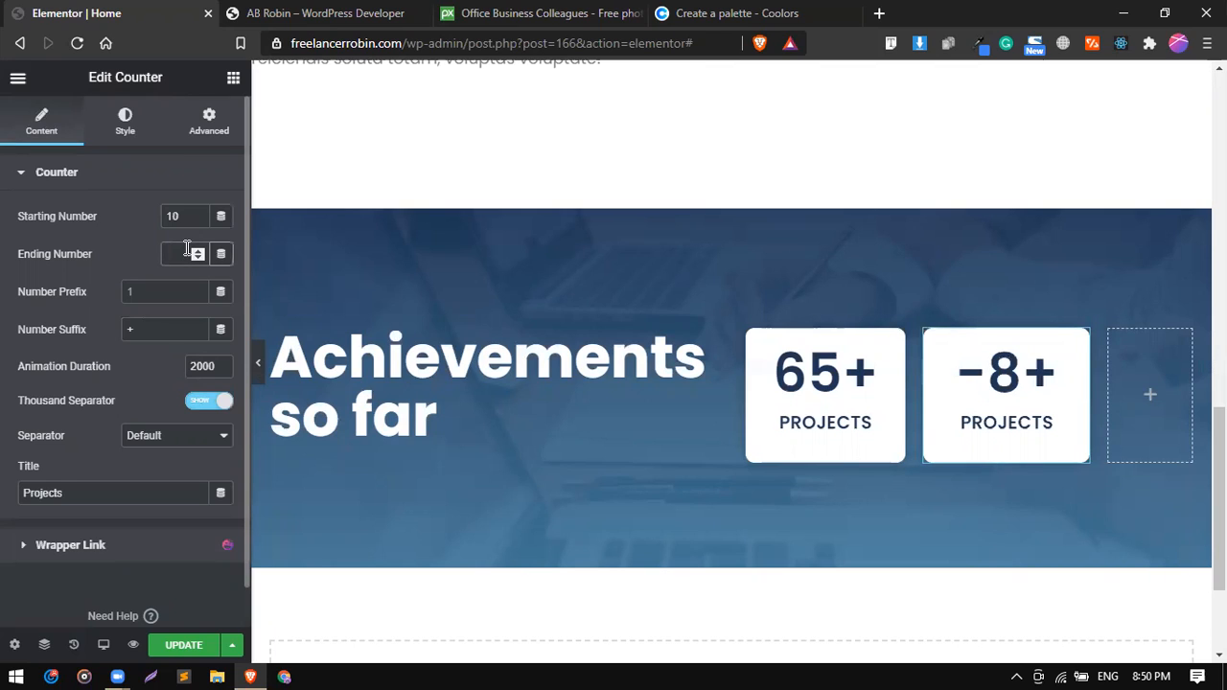
pyautogui.write('36')
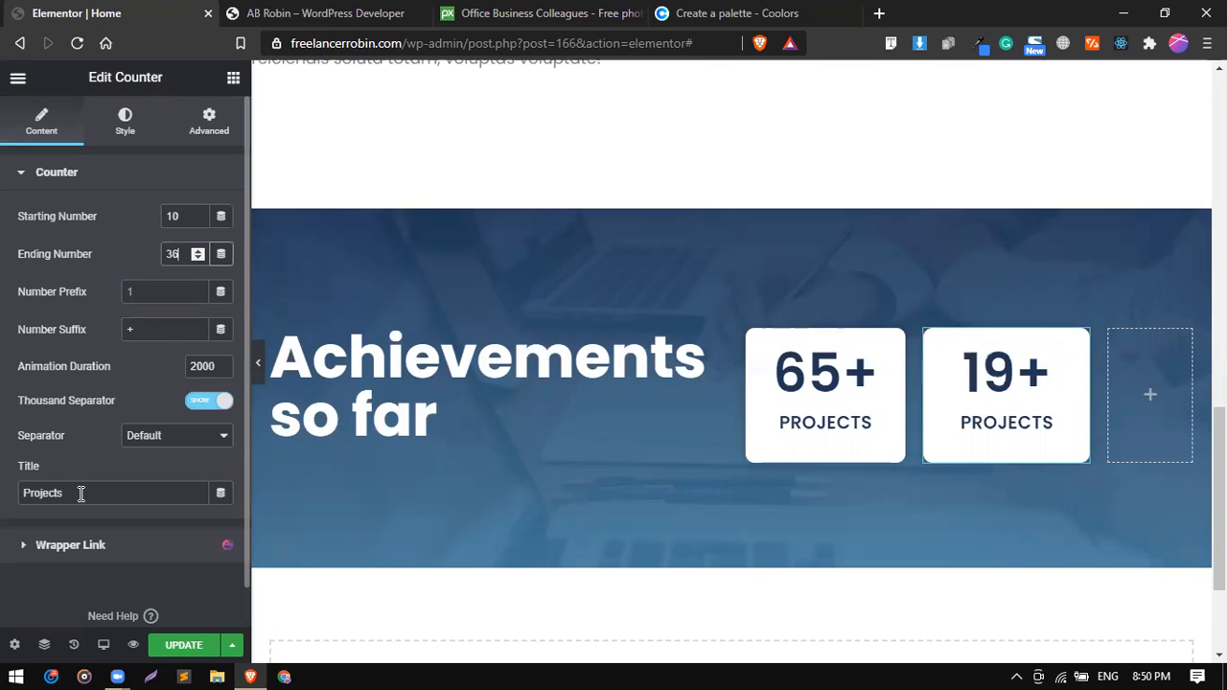
pyautogui.doubleClick(80, 493)
pyautogui.write('C')
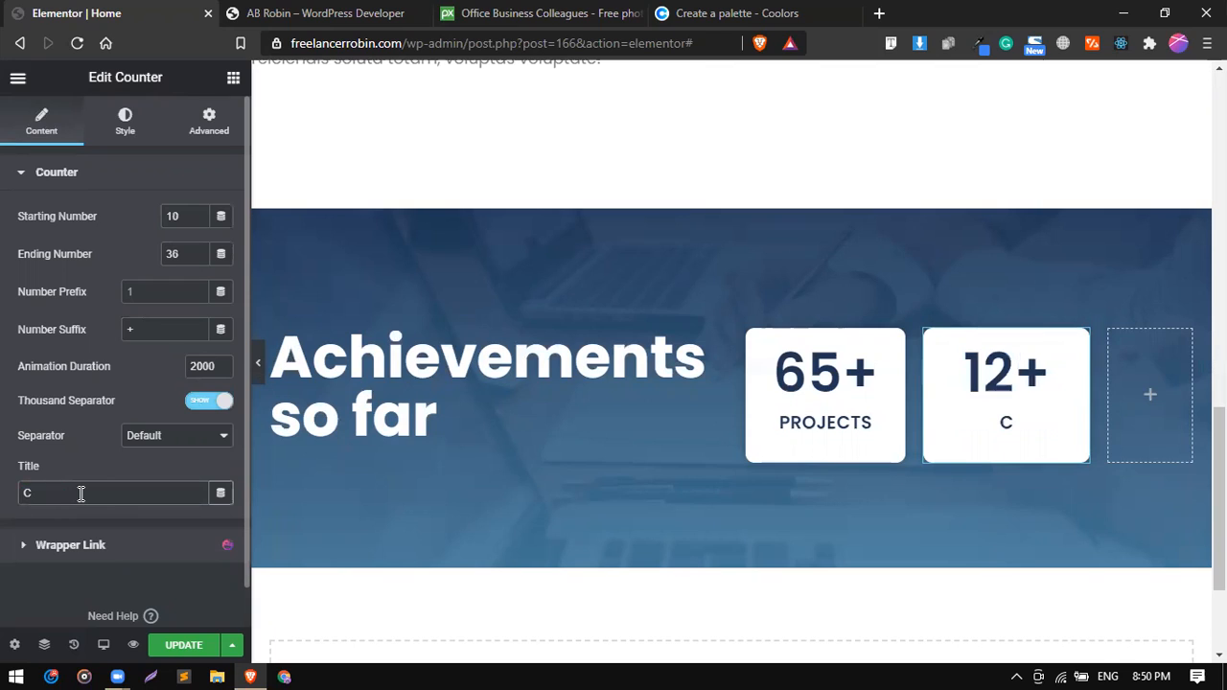
pyautogui.write('lints')
pyautogui.press('BackSpace')
pyautogui.press('BackSpace')
pyautogui.press('BackSpace')
pyautogui.write('ents')
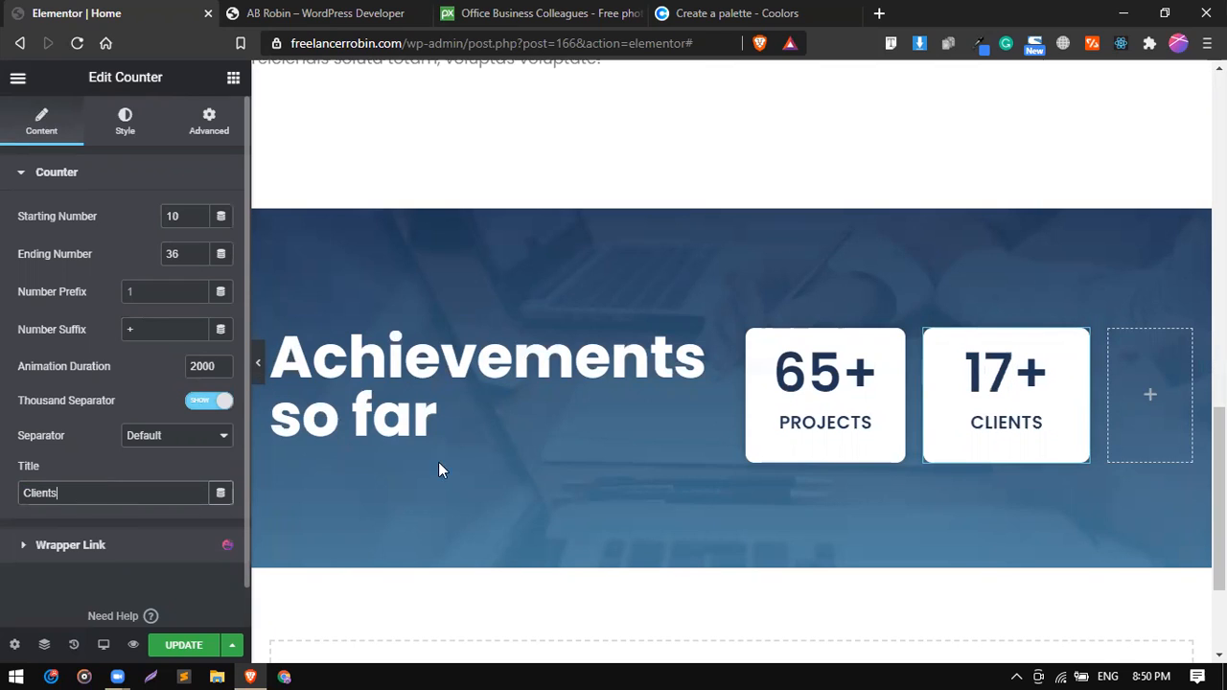
# Preview the achievements section at full page width and check it against the reference site's portfolio section.
pyautogui.scroll(1, 440, 463)
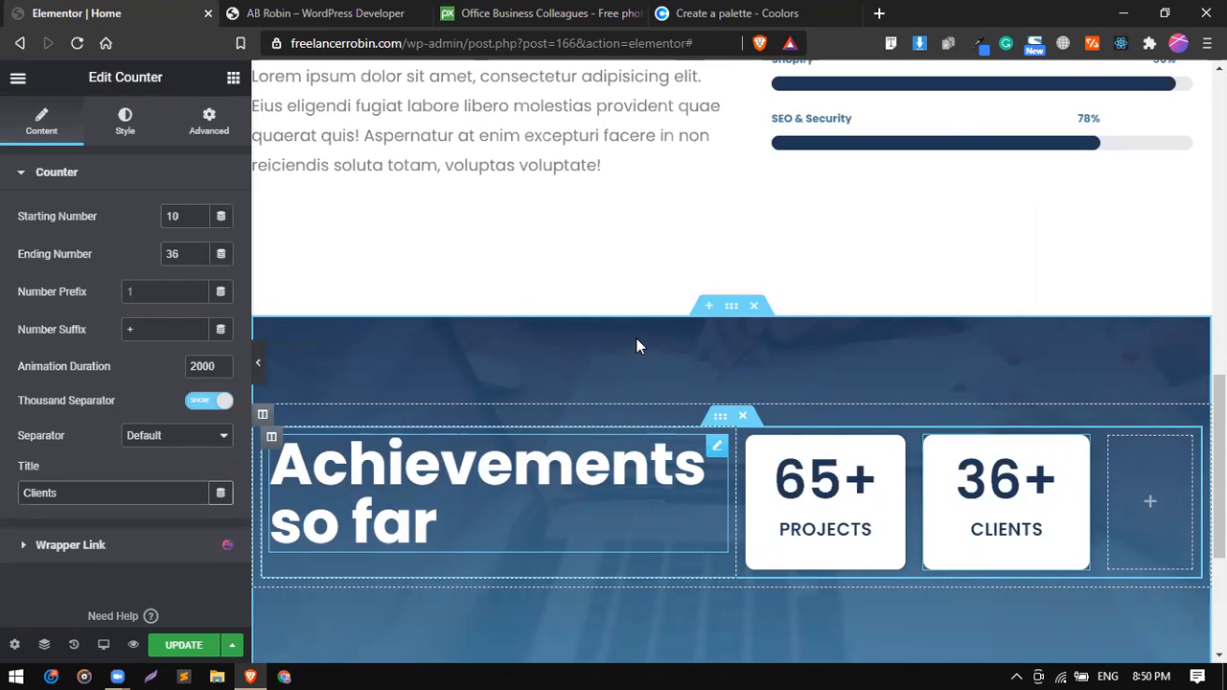
pyautogui.scroll(-1, 637, 345)
pyautogui.scroll(-1, 635, 337)
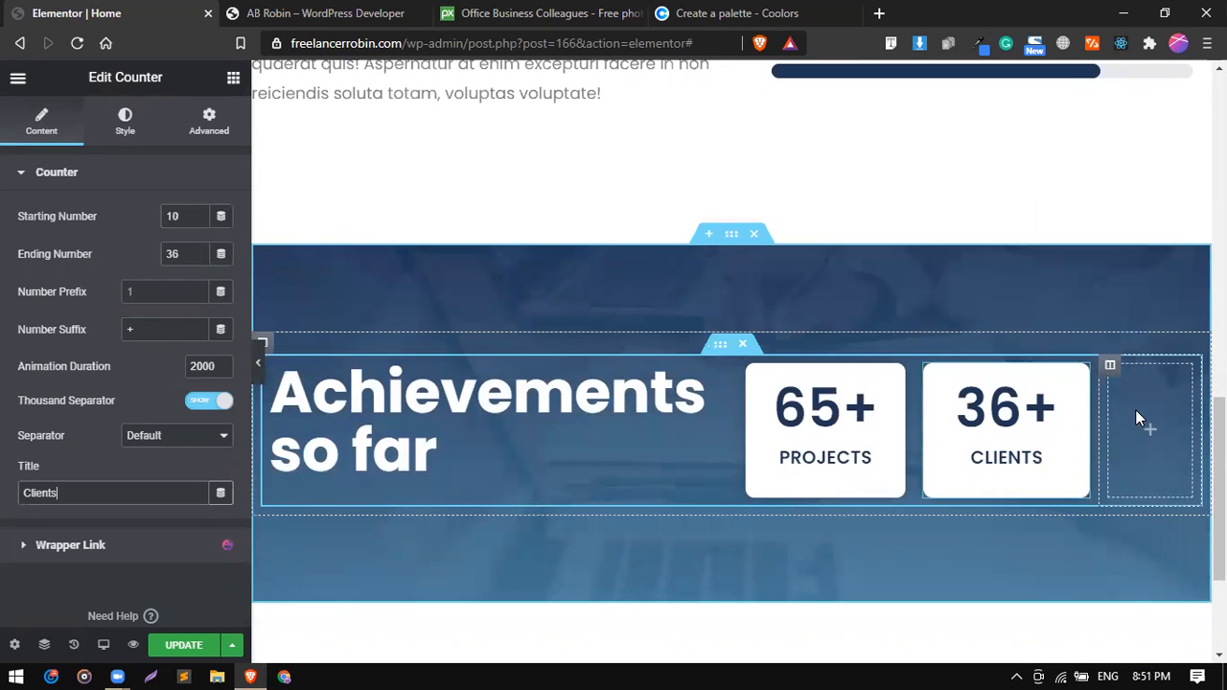
pyautogui.click(259, 361)
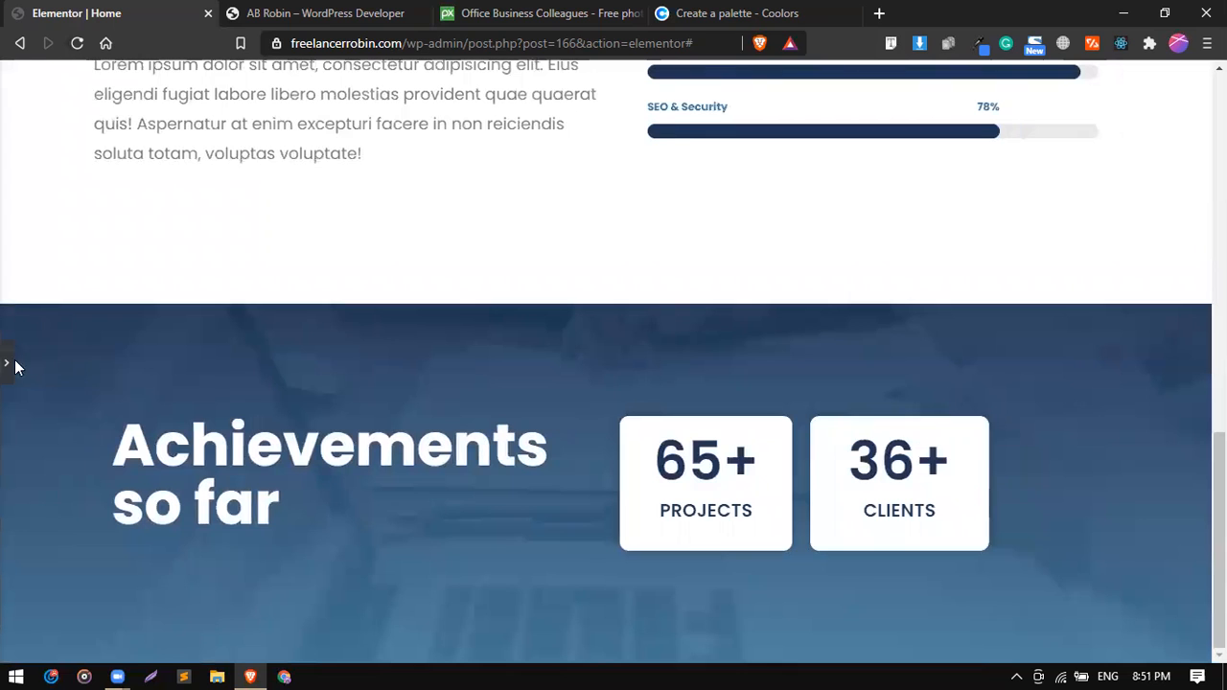
pyautogui.click(7, 364)
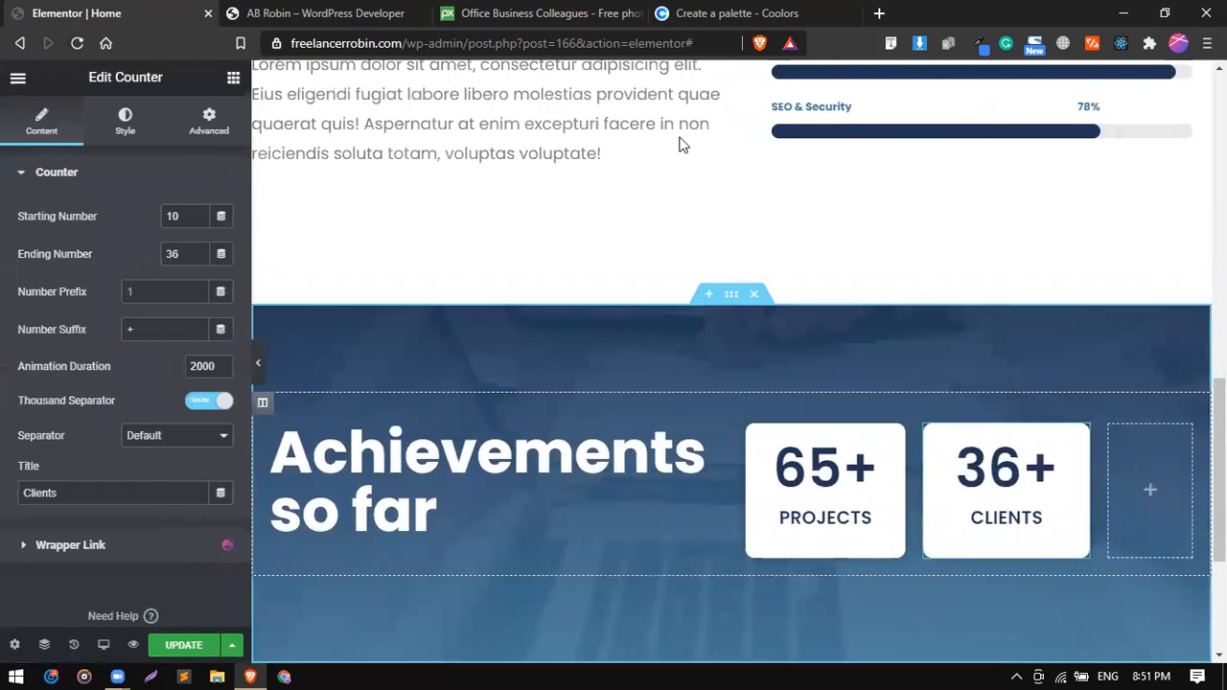
pyautogui.scroll(3, 696, 220)
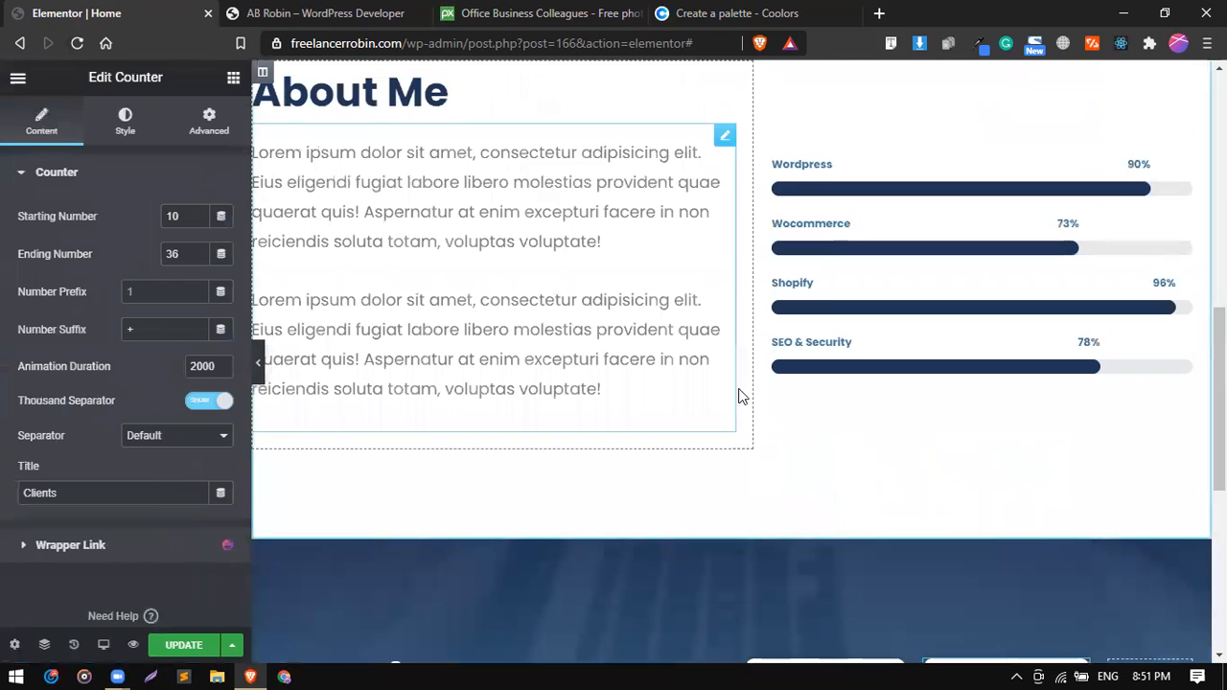
pyautogui.scroll(-3, 740, 396)
pyautogui.click(566, 521)
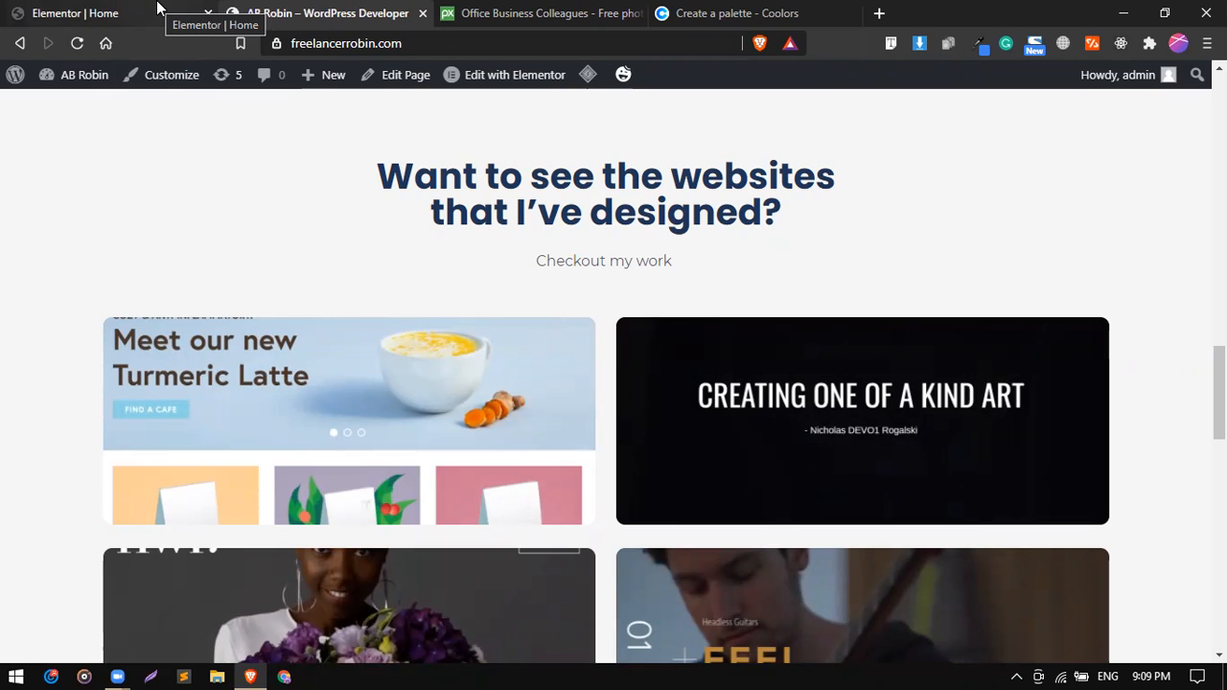
pyautogui.click(158, 9)
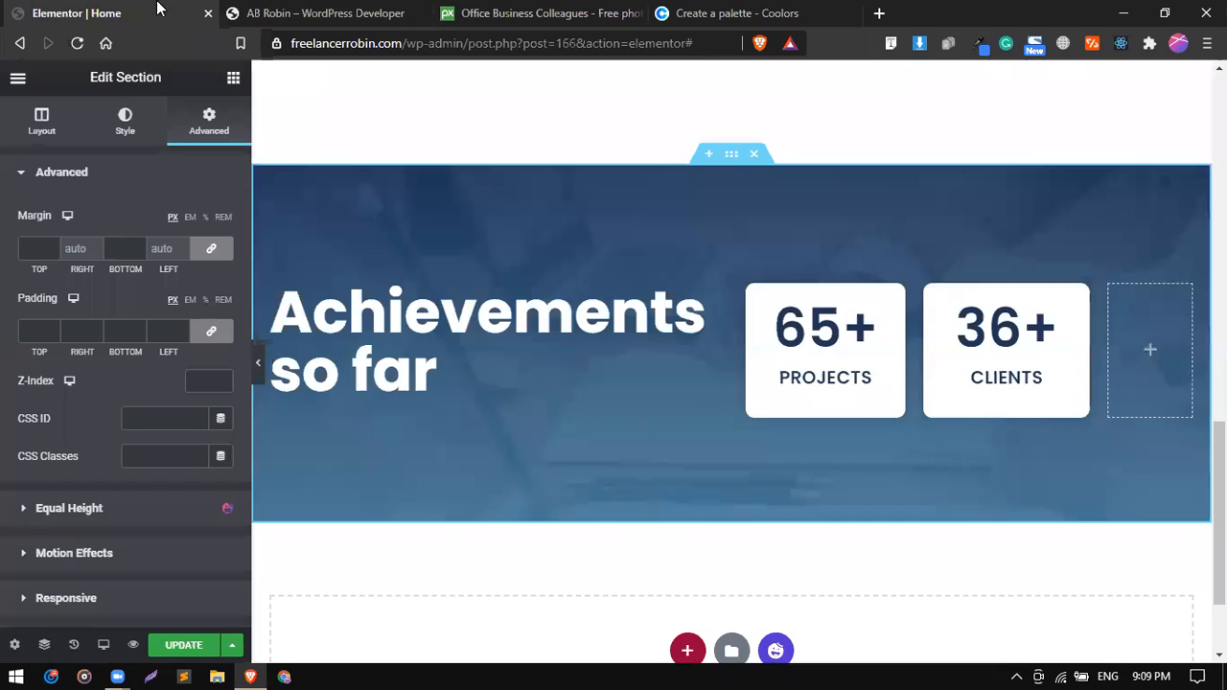
pyautogui.click(323, 10)
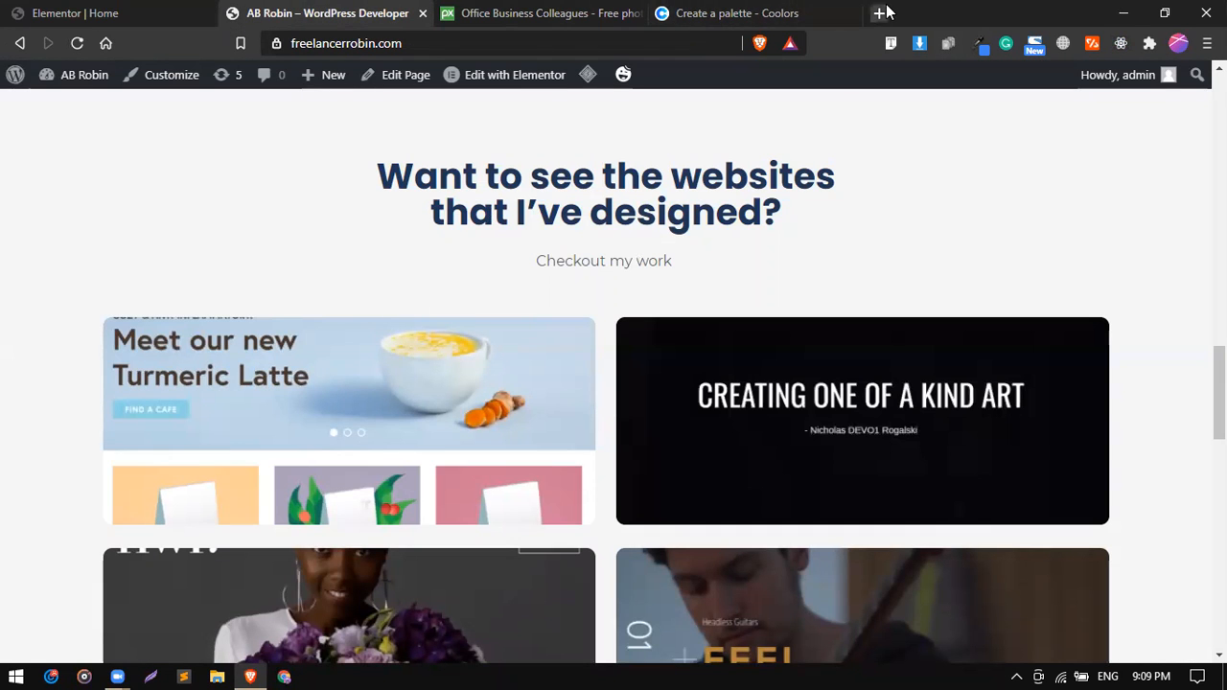
# Search Google for "elementor showcase" in a new browser tab.
pyautogui.click(875, 13)
pyautogui.click(613, 42)
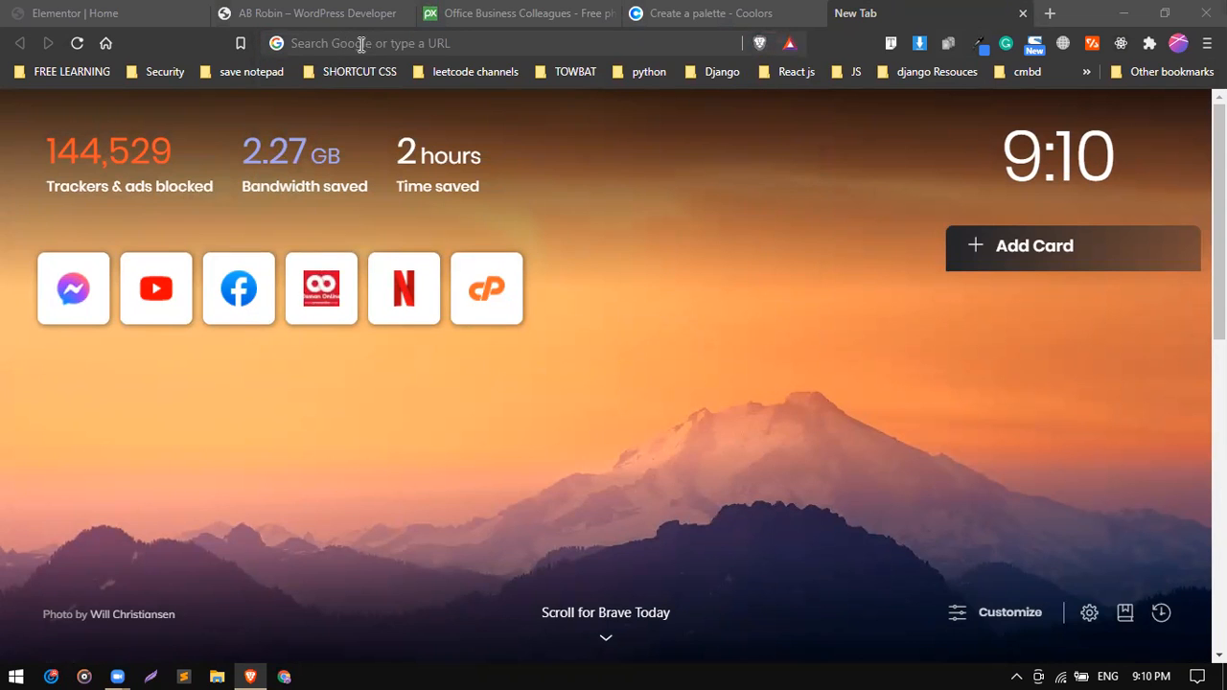
pyautogui.click(378, 43)
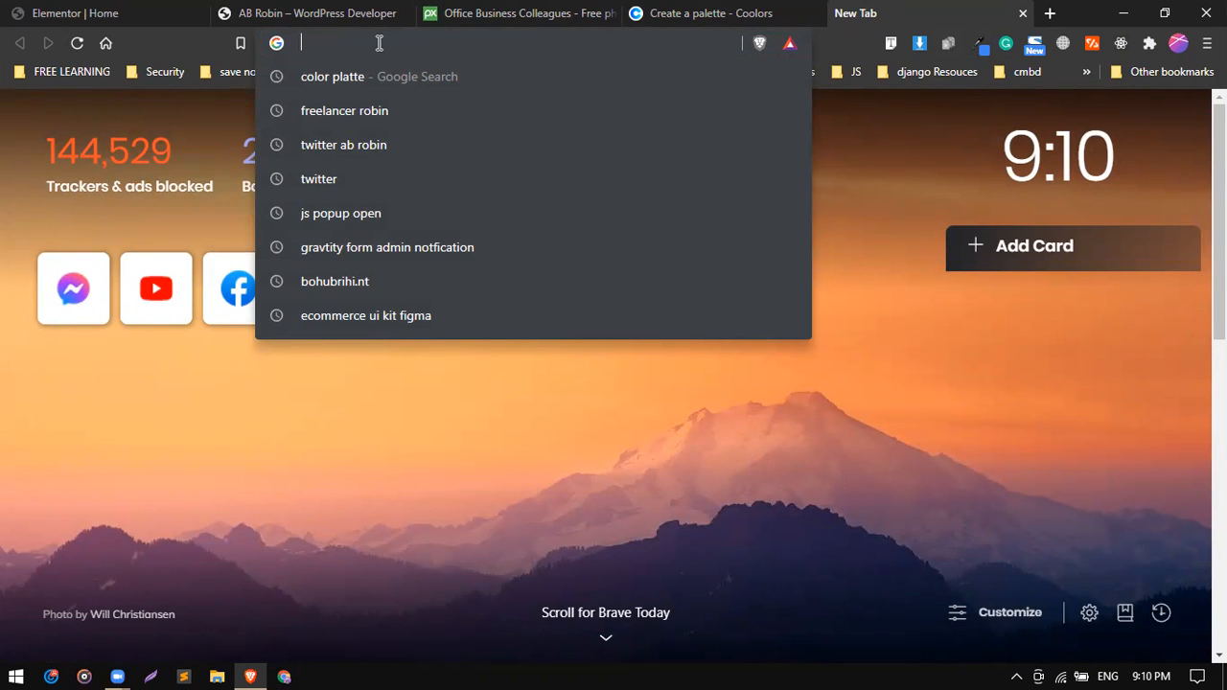
pyautogui.write('s')
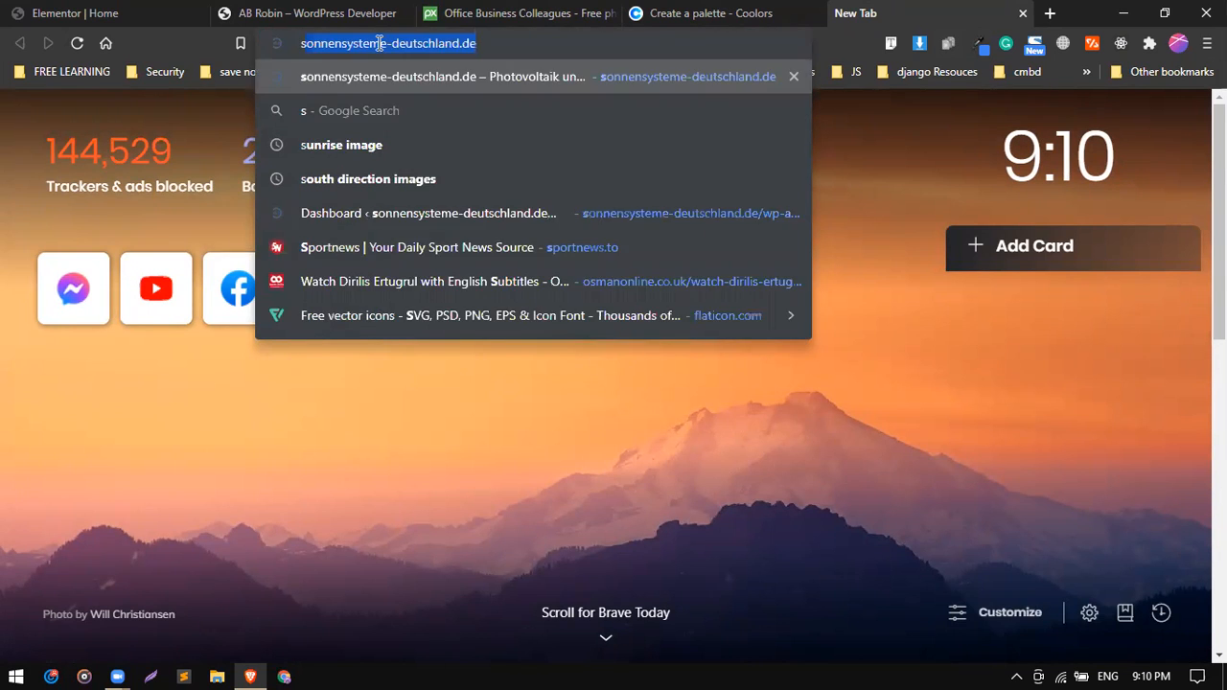
pyautogui.press('BackSpace')
pyautogui.press('BackSpace')
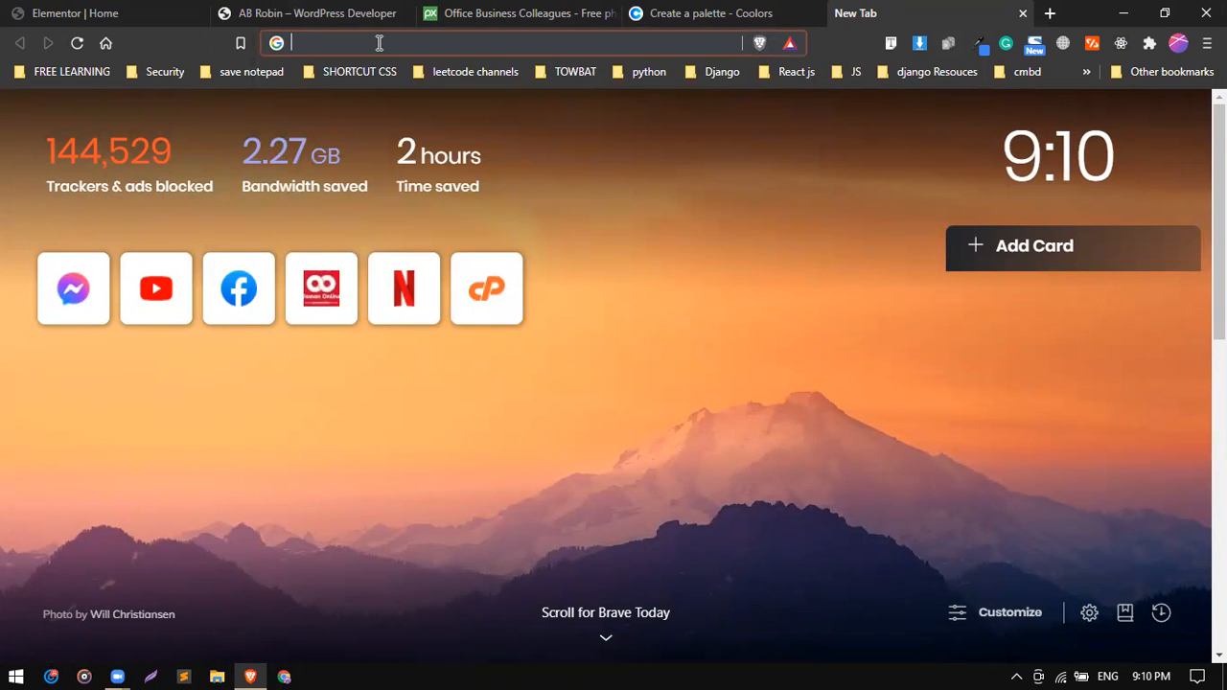
pyautogui.write('elem')
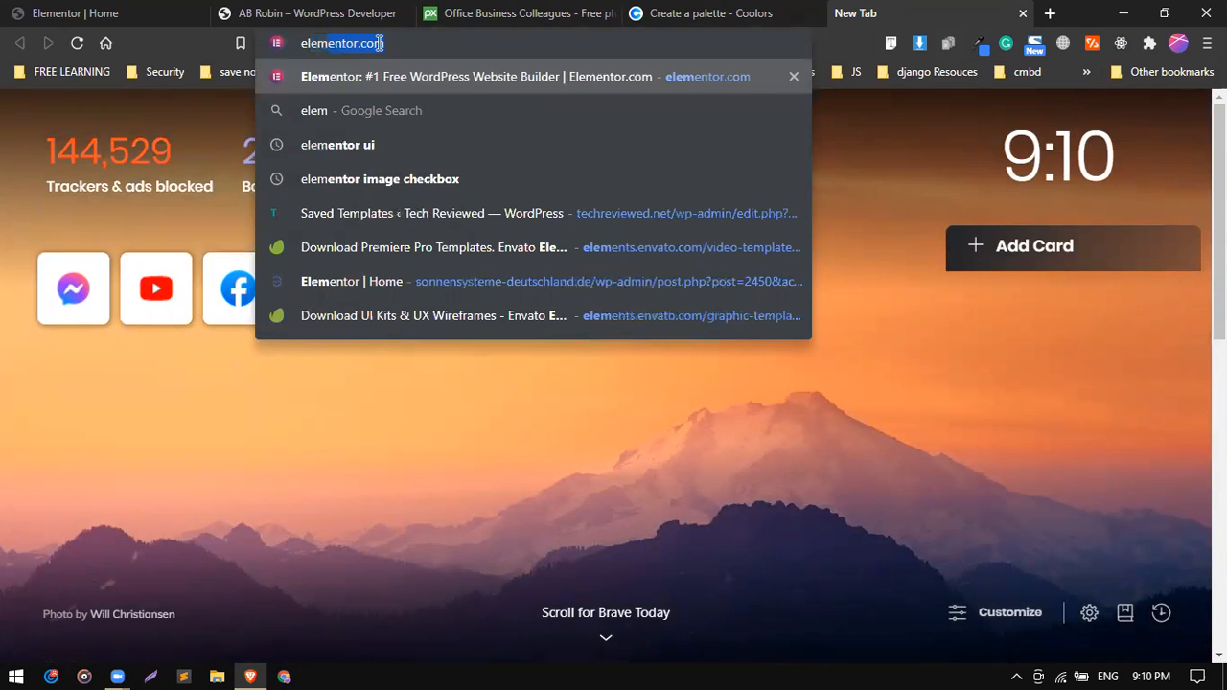
pyautogui.press('Right')
pyautogui.press('BackSpace')
pyautogui.press('BackSpace')
pyautogui.press('BackSpace')
pyautogui.press('BackSpace')
pyautogui.write('s')
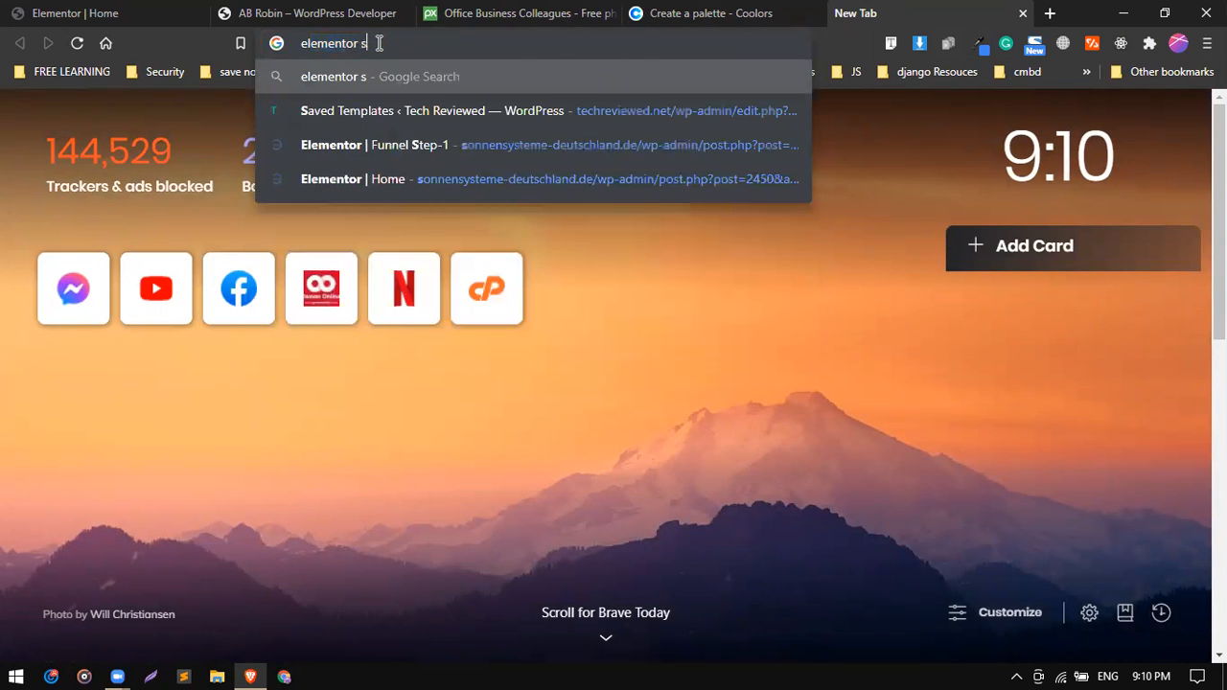
pyautogui.write('howcase')
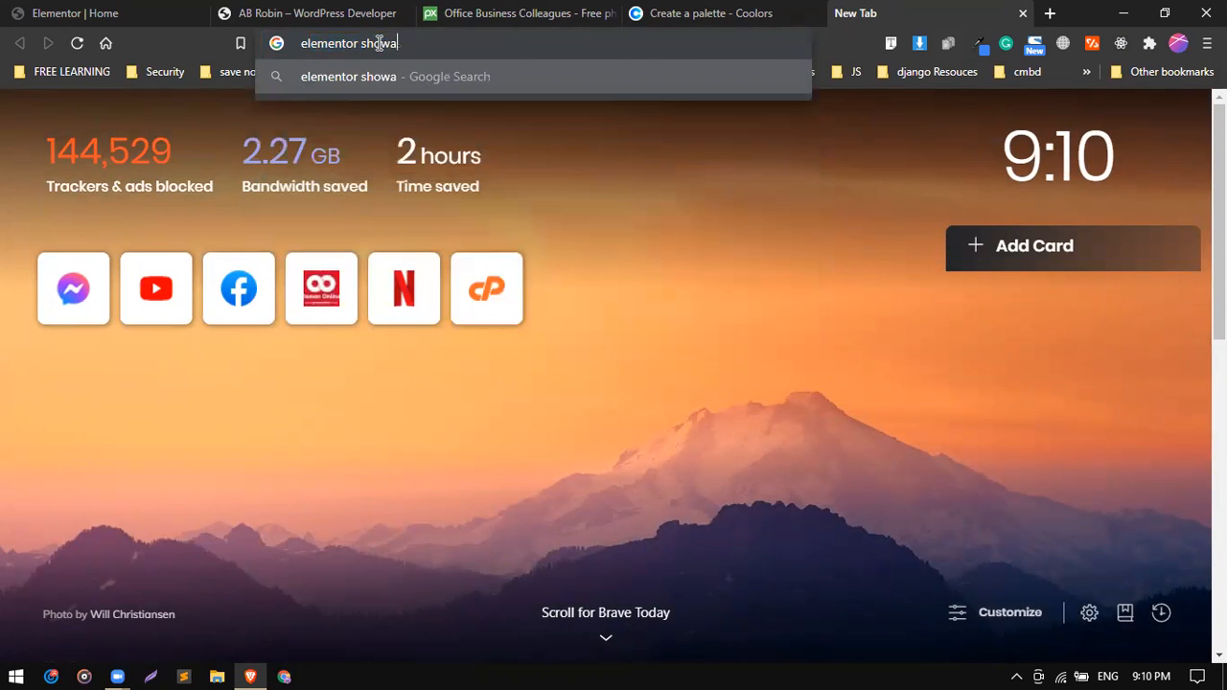
pyautogui.press('Return')
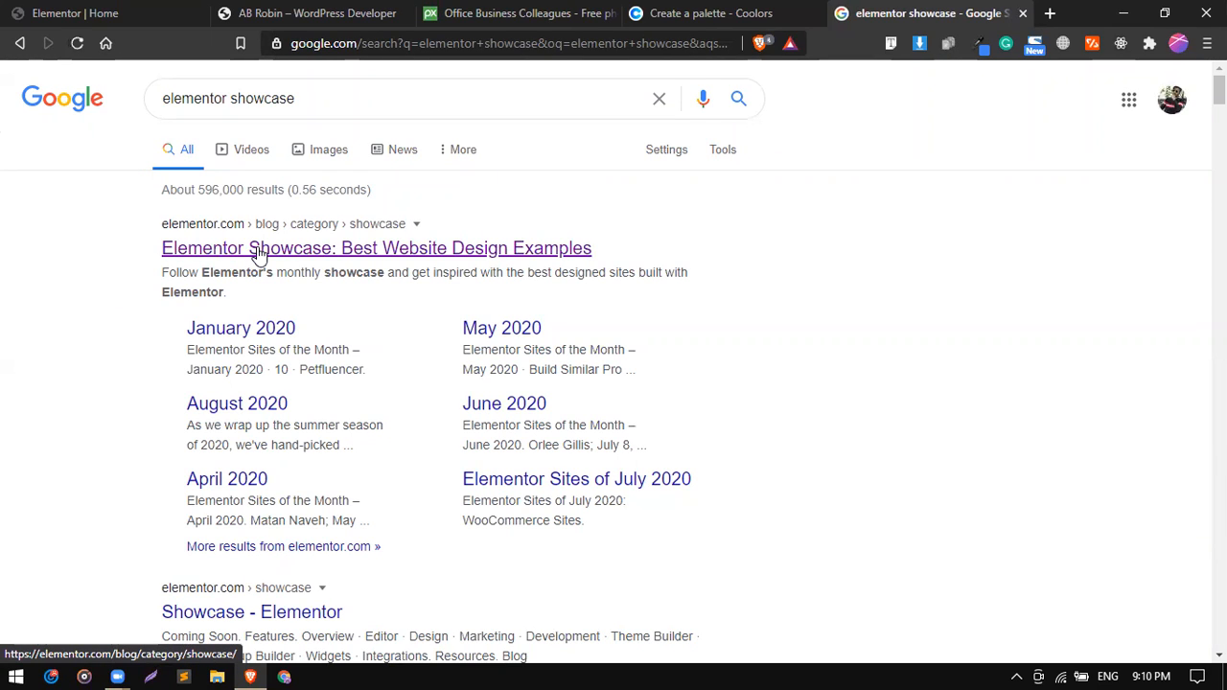
# Open the Elementor Showcase blog category from the search results and look through its monthly showcase posts.
pyautogui.click(255, 251)
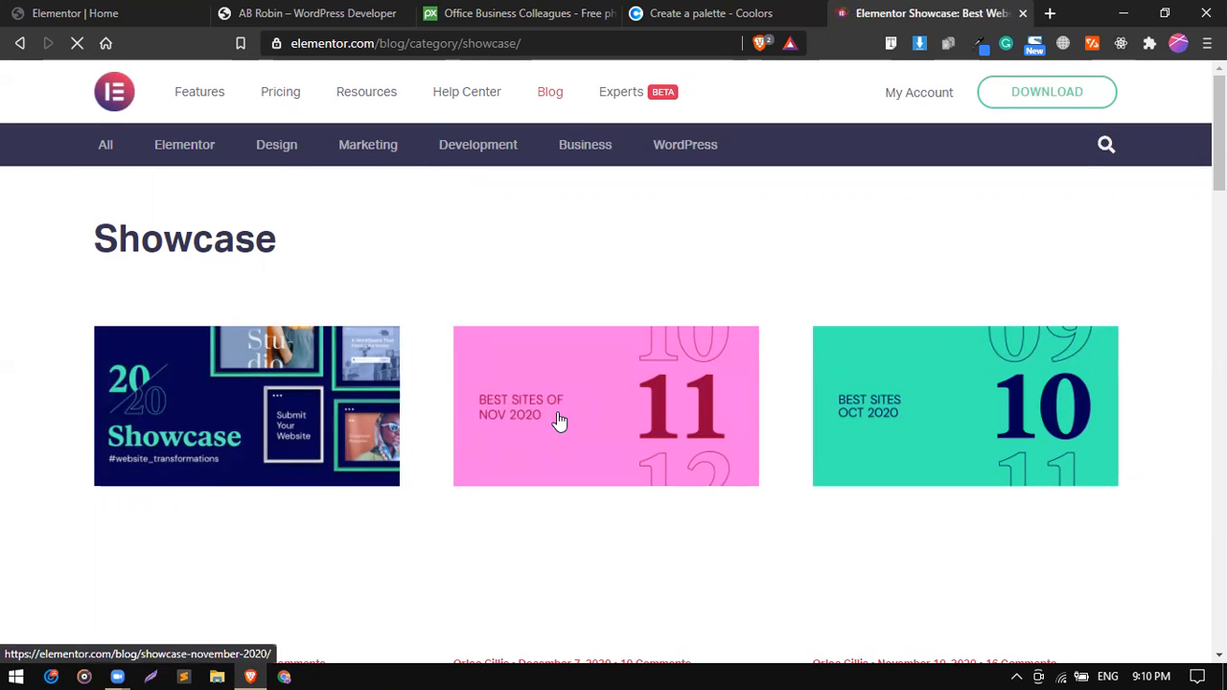
pyautogui.scroll(-1, 715, 531)
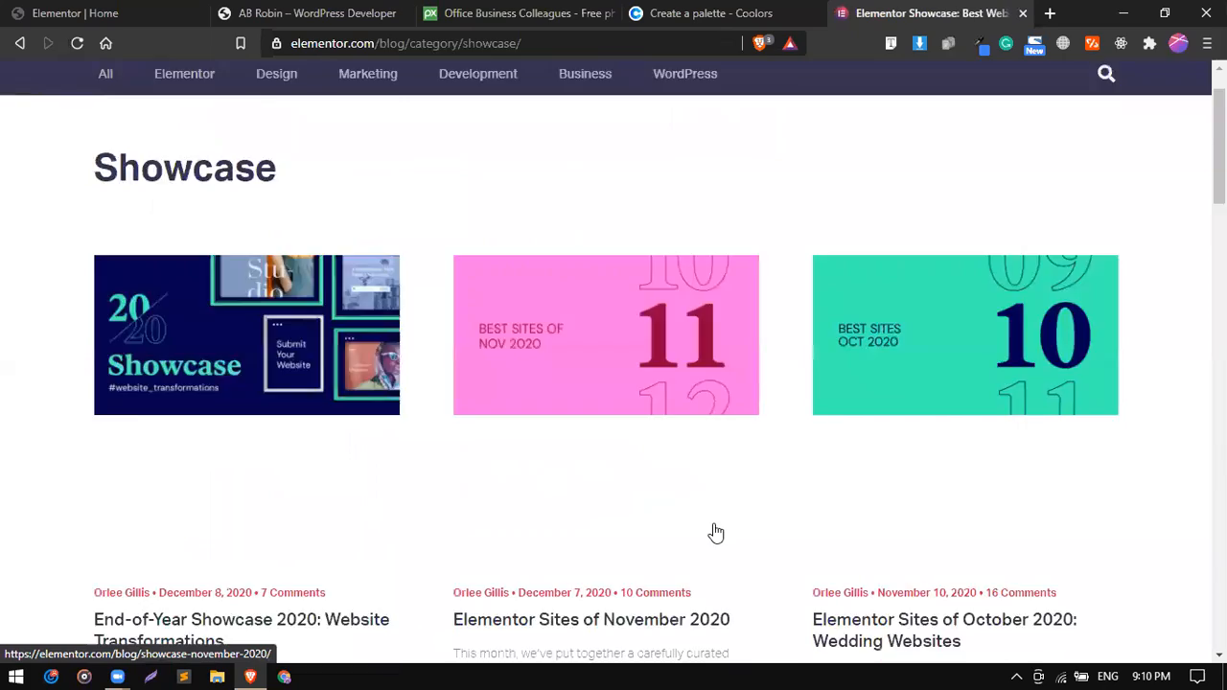
pyautogui.scroll(-7, 715, 532)
pyautogui.scroll(-3, 715, 532)
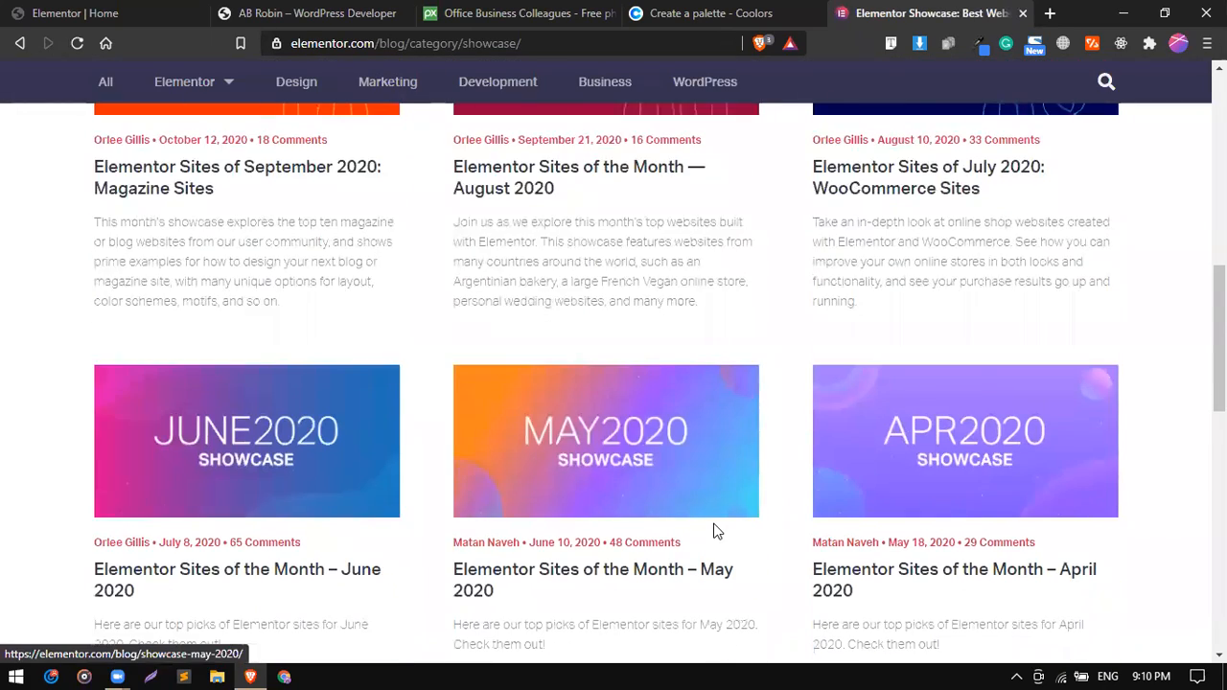
pyautogui.scroll(-2, 713, 525)
pyautogui.scroll(11, 715, 528)
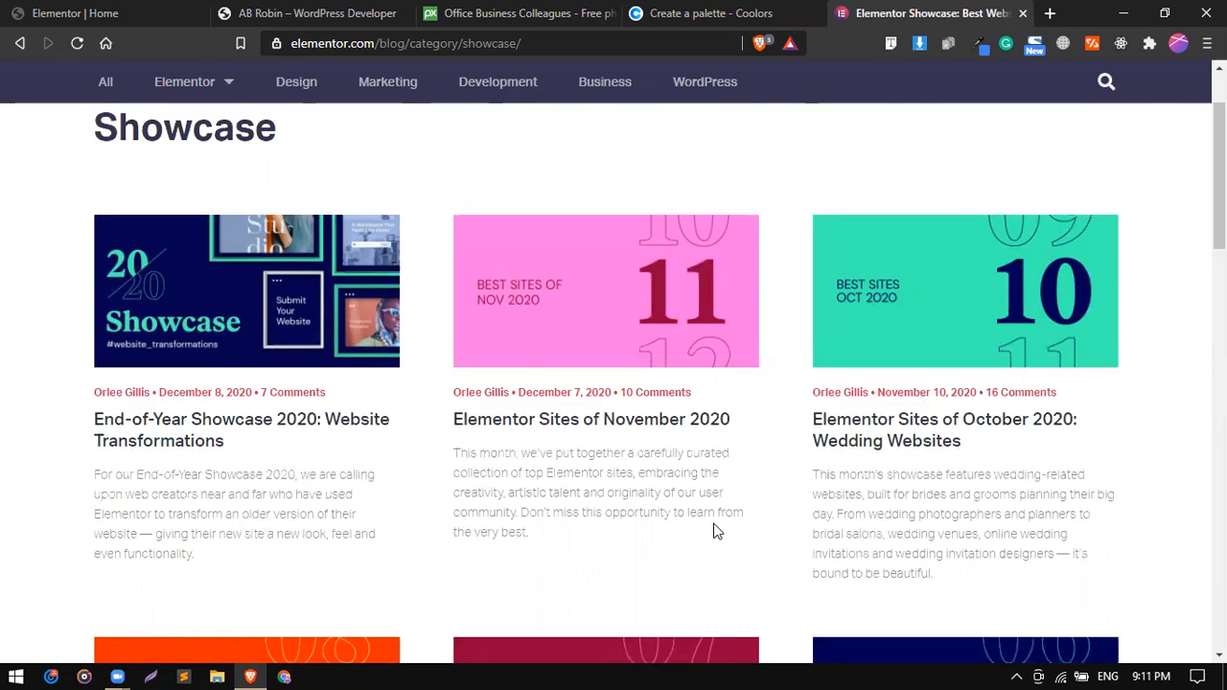
pyautogui.scroll(1, 714, 530)
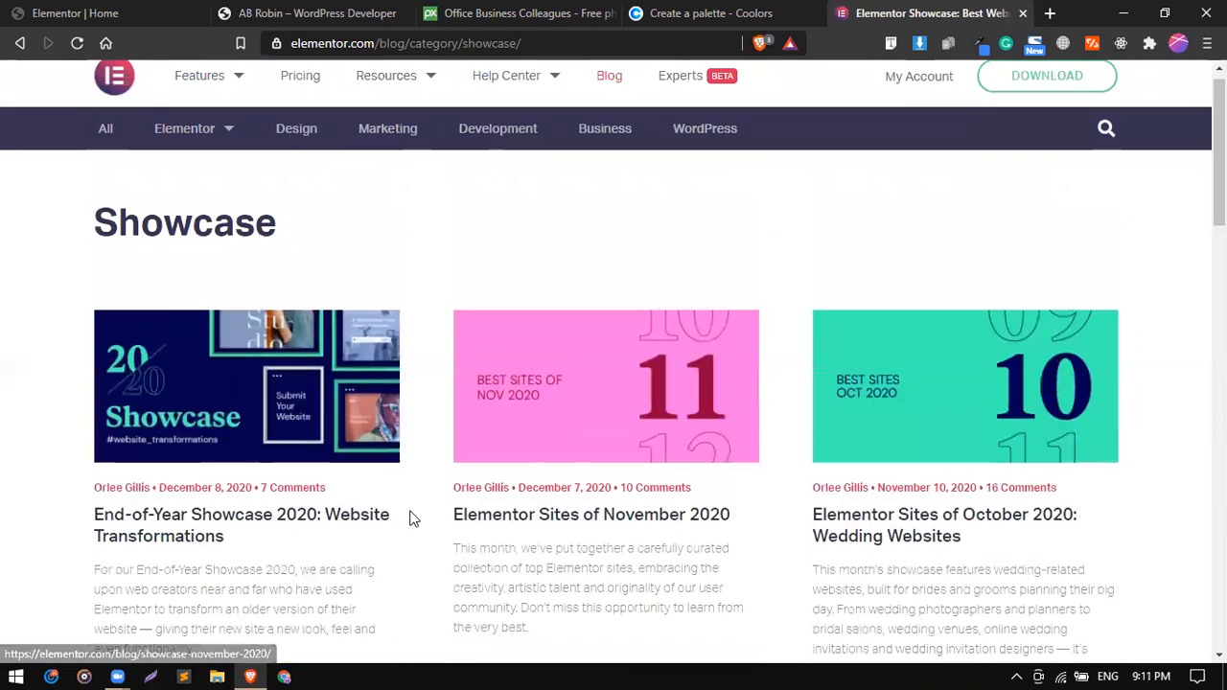
pyautogui.scroll(-3, 411, 516)
pyautogui.scroll(-10, 411, 518)
# Open the Elementor Sites of November 2020 post and view its featured site Hone.
pyautogui.scroll(7, 412, 513)
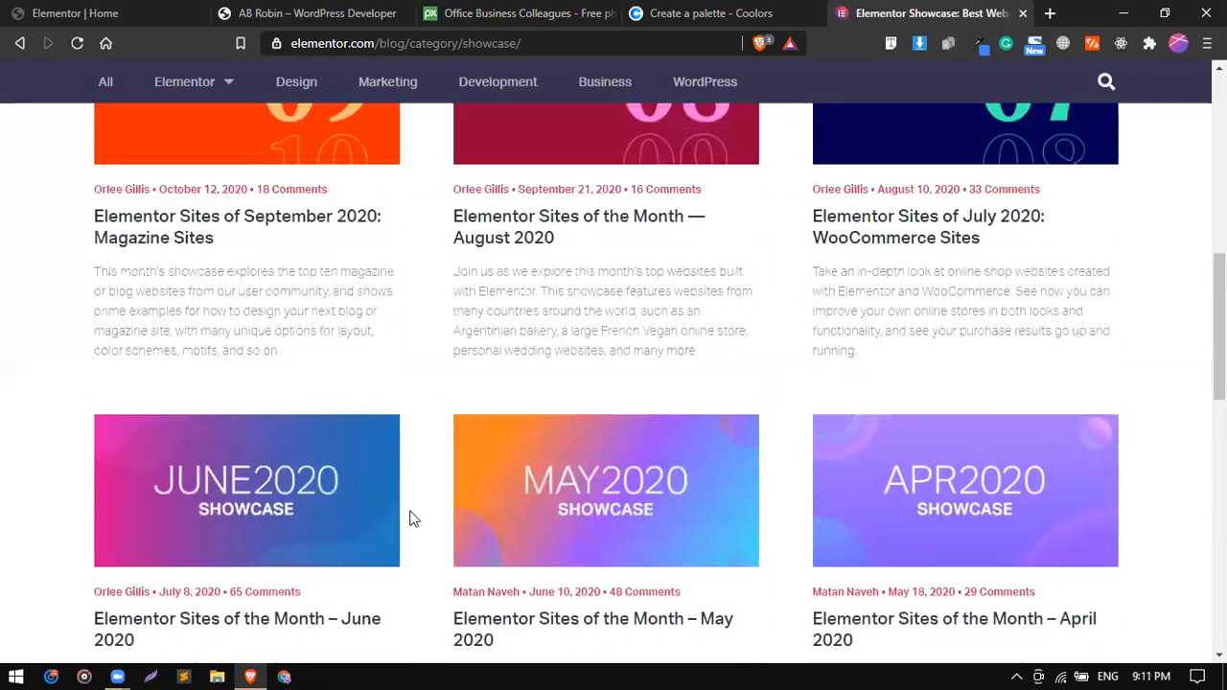
pyautogui.scroll(5, 412, 504)
pyautogui.click(560, 391)
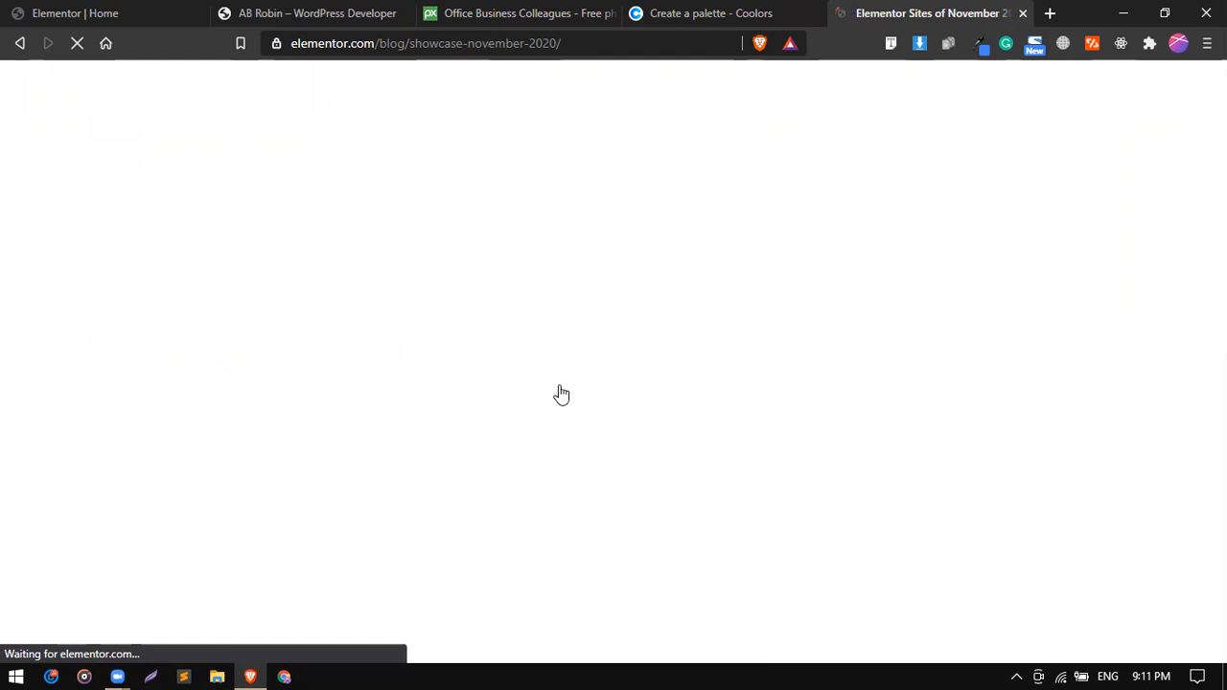
pyautogui.scroll(-10, 560, 393)
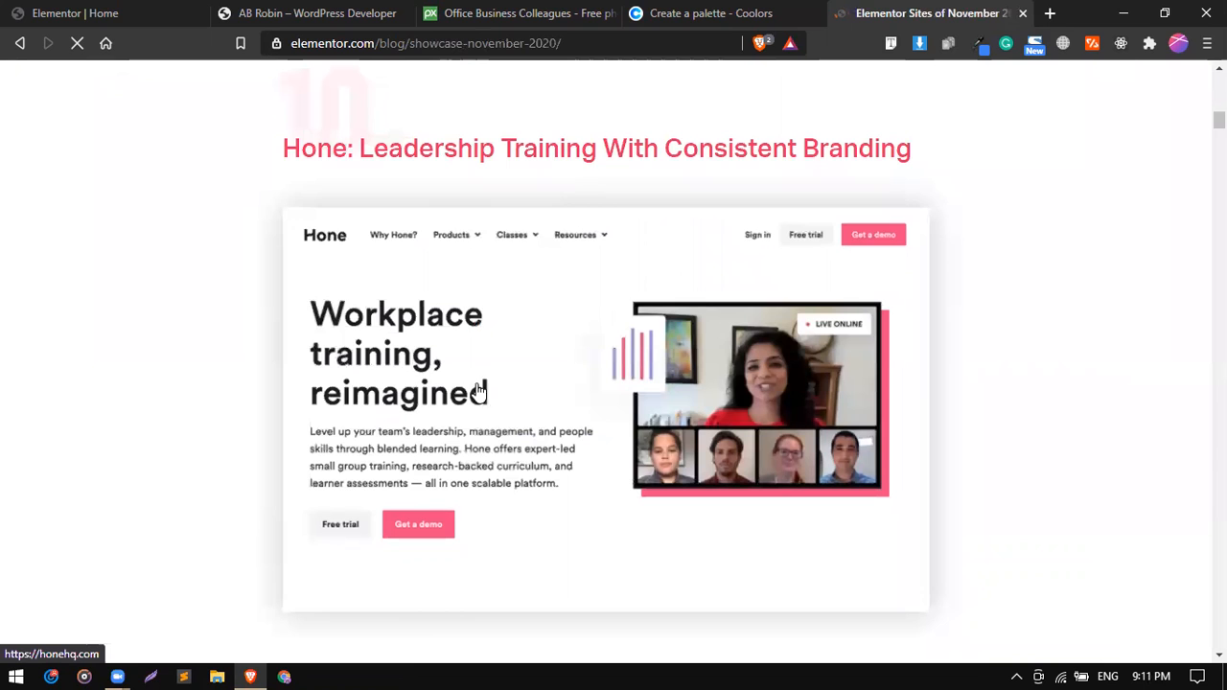
# Open the featured Hone website from the November 2020 showcase post in a new browser tab.
pyautogui.scroll(-3, 388, 493)
pyautogui.scroll(5, 388, 493)
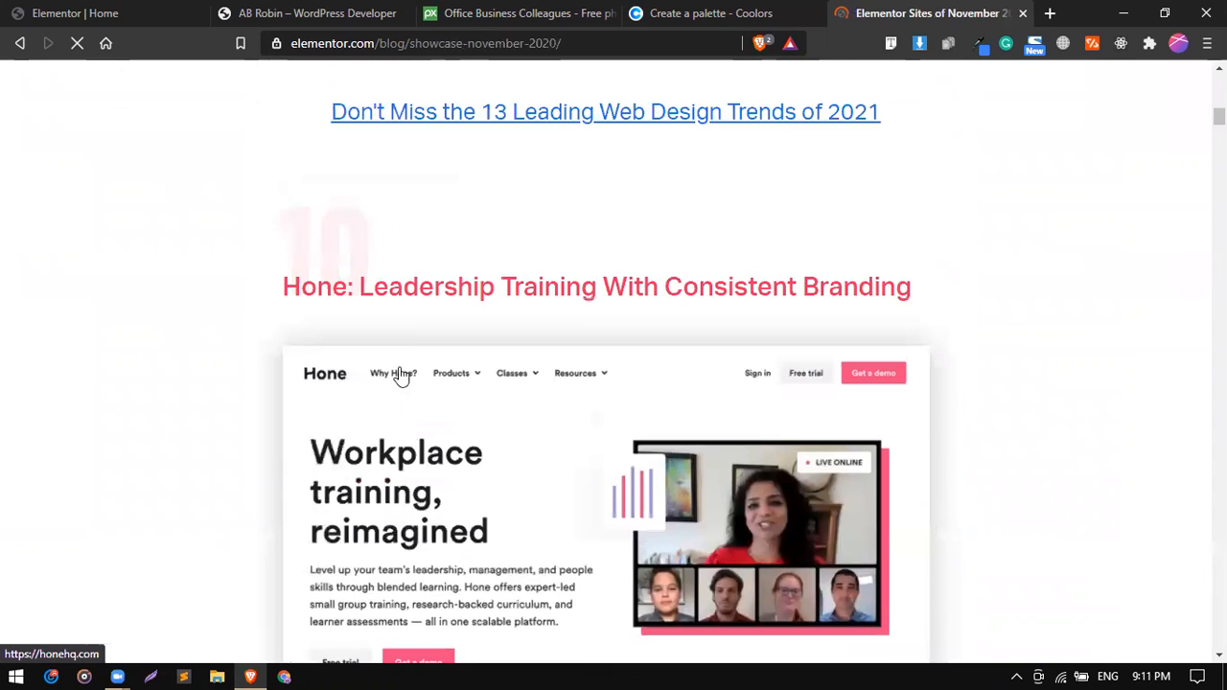
pyautogui.rightClick(440, 413)
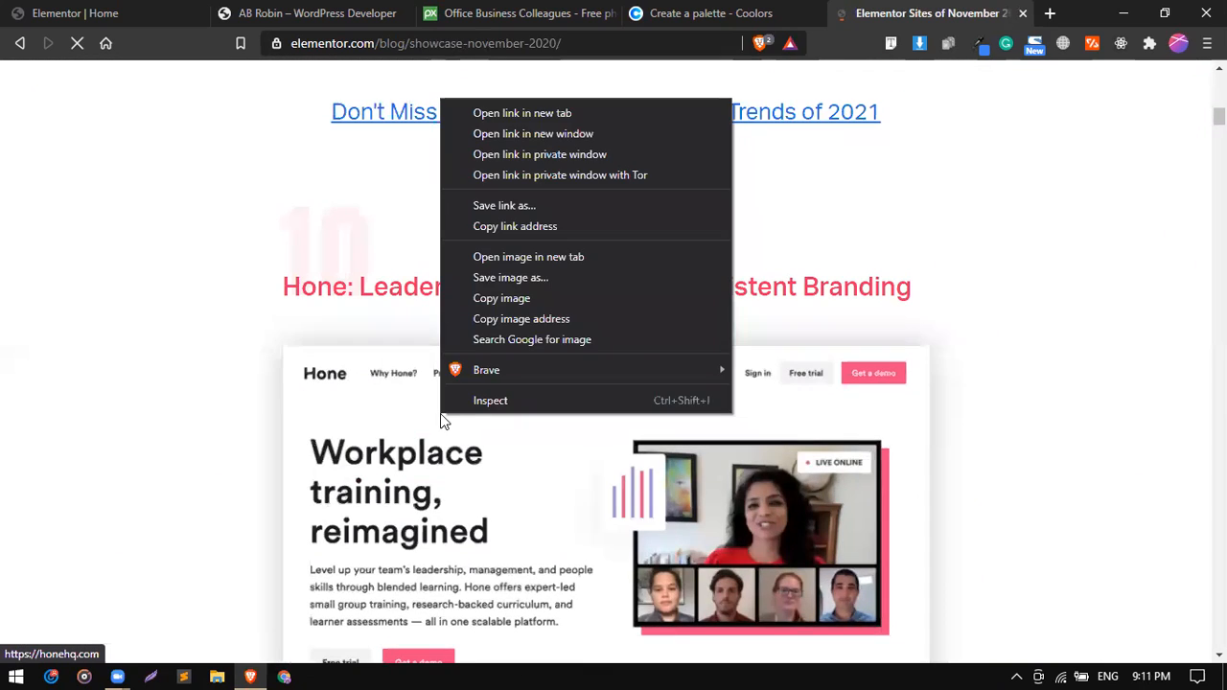
pyautogui.click(528, 112)
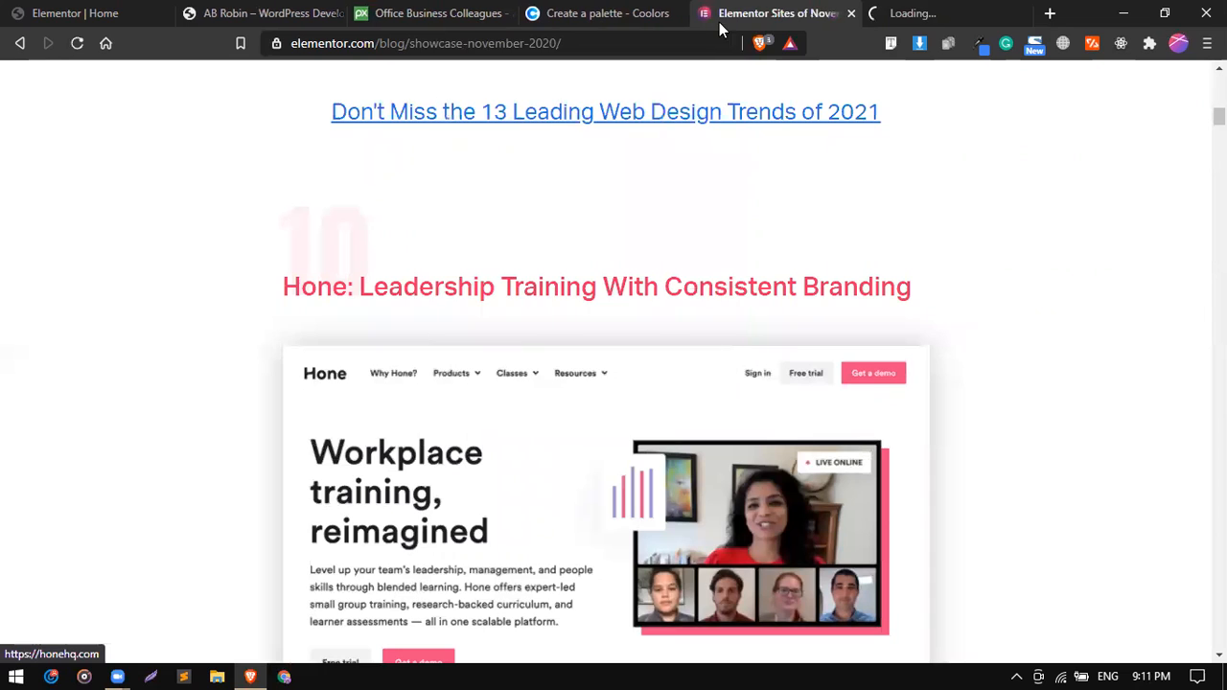
pyautogui.click(944, 11)
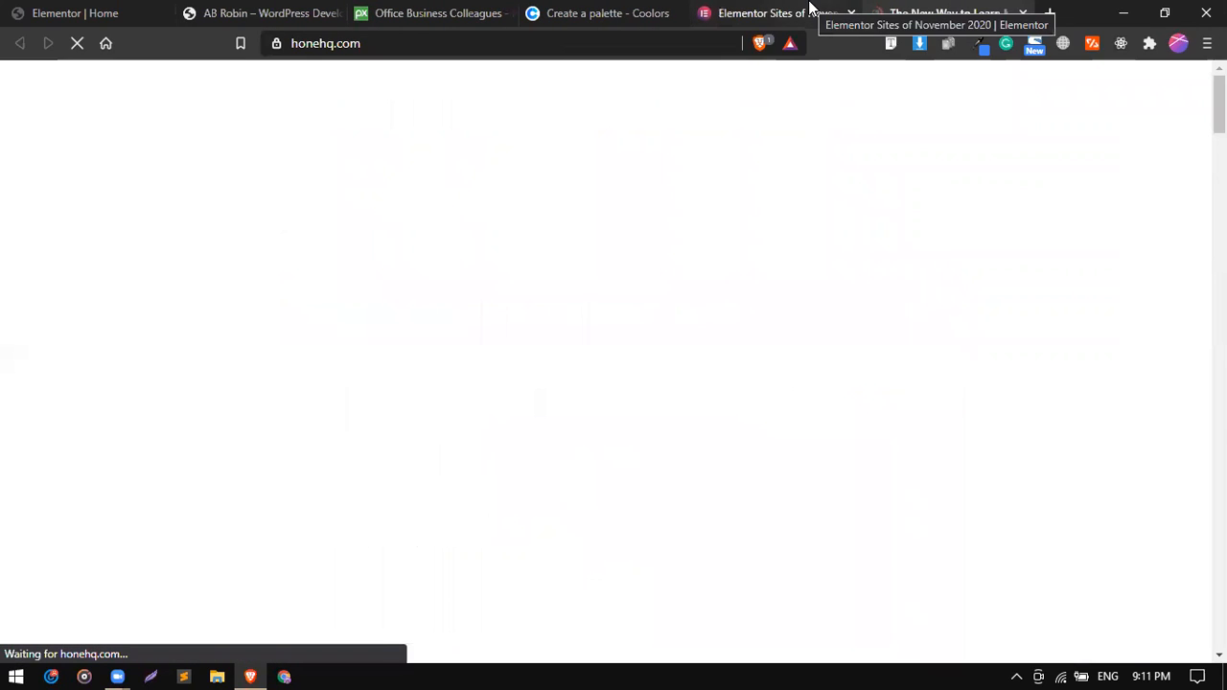
# Look through the sites featured after Hone in the November 2020 showcase post for further portfolio examples.
pyautogui.click(810, 9)
pyautogui.scroll(-10, 791, 377)
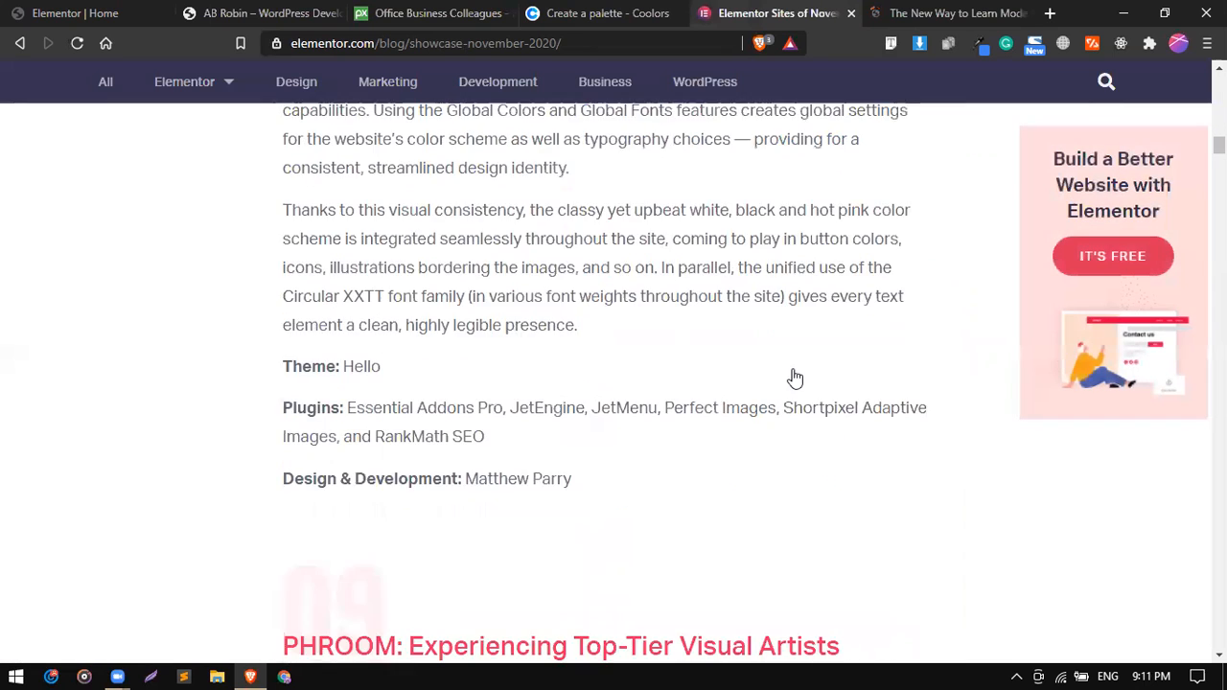
pyautogui.scroll(-15, 794, 378)
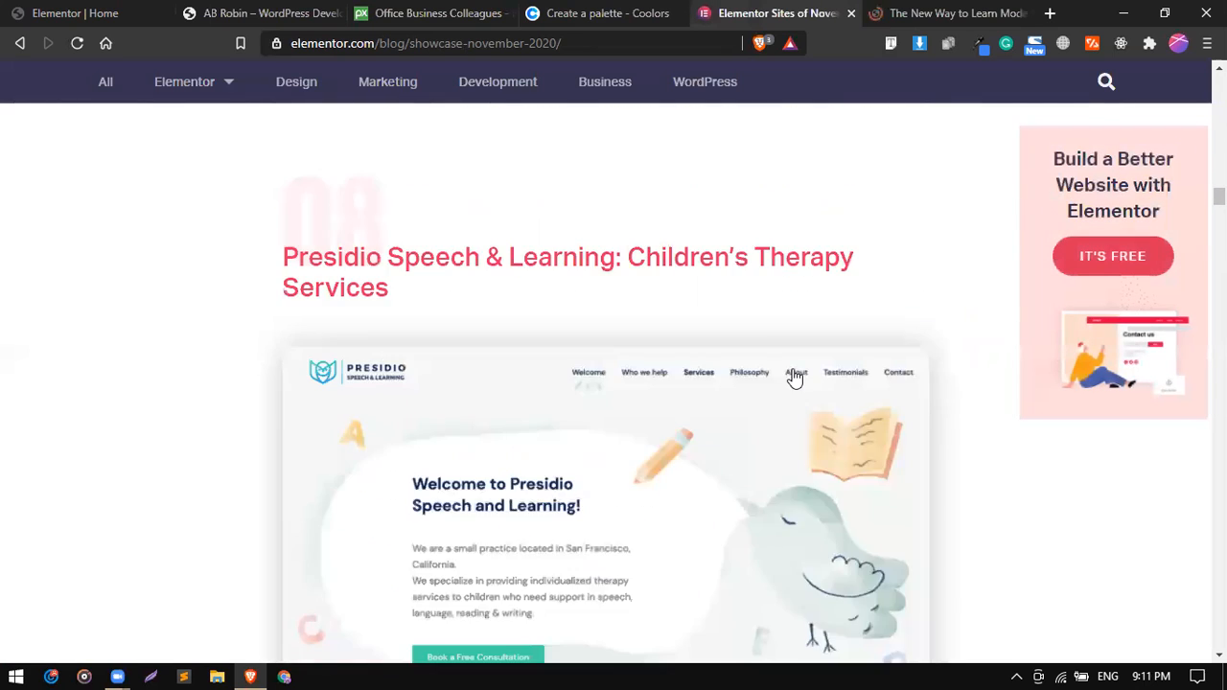
pyautogui.scroll(-3, 794, 378)
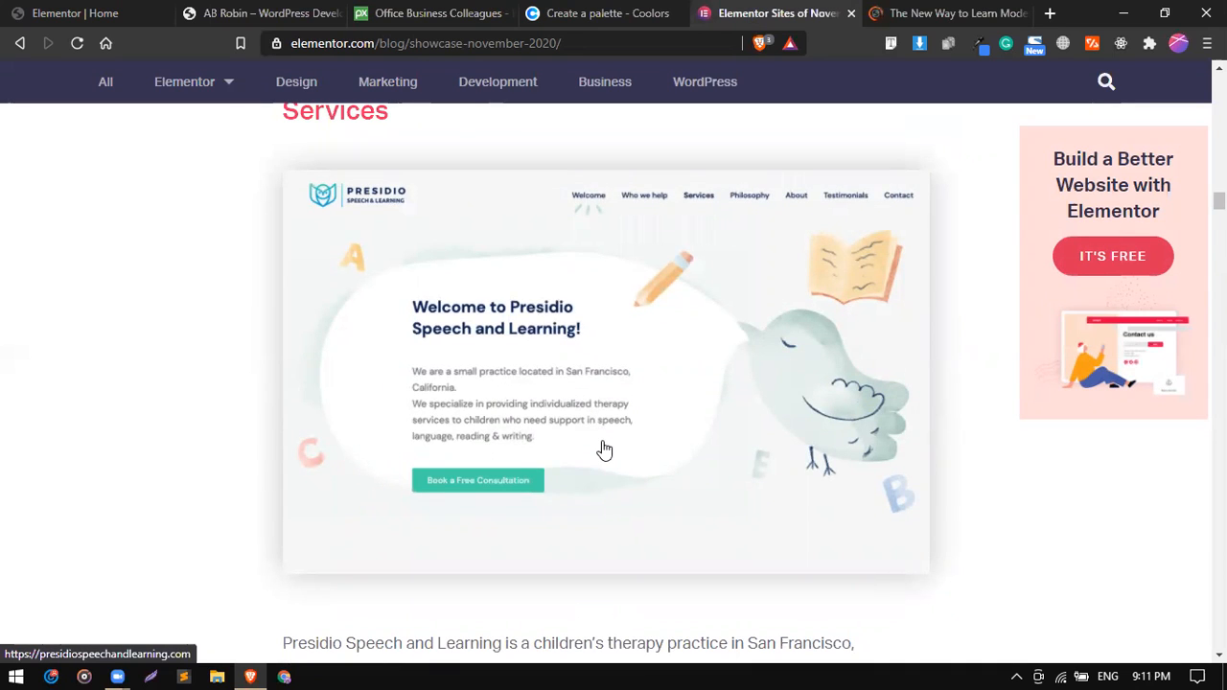
pyautogui.scroll(-1, 604, 449)
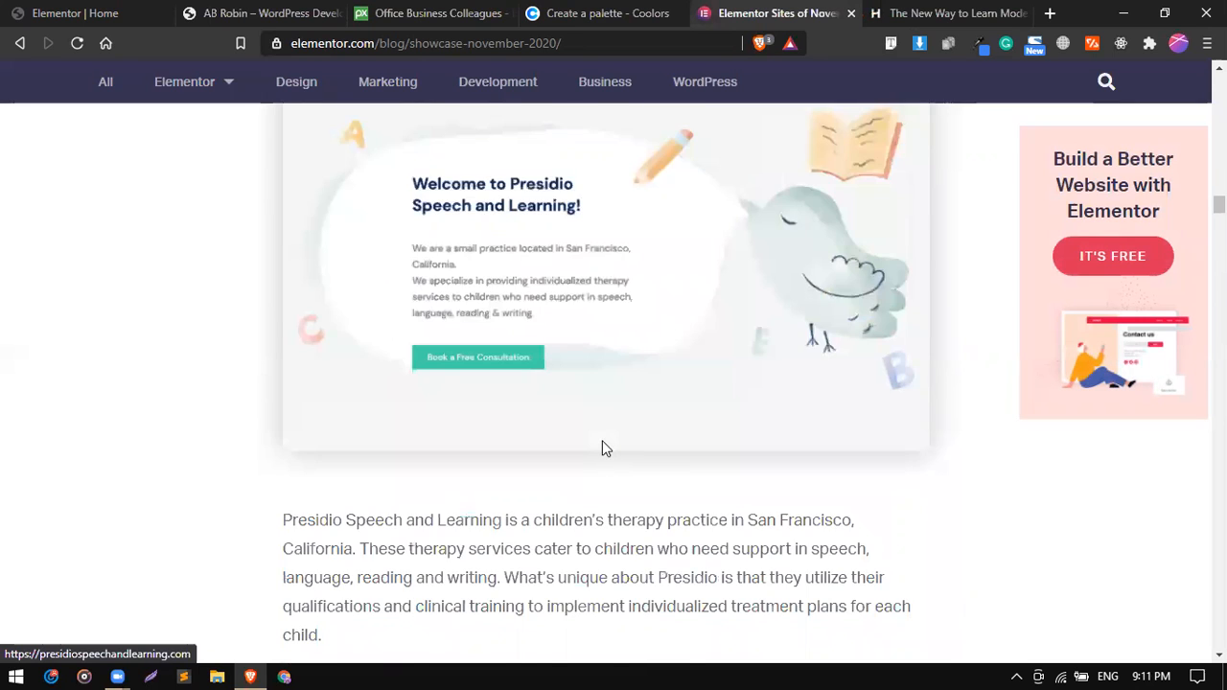
pyautogui.scroll(-5, 603, 449)
pyautogui.scroll(-2, 604, 449)
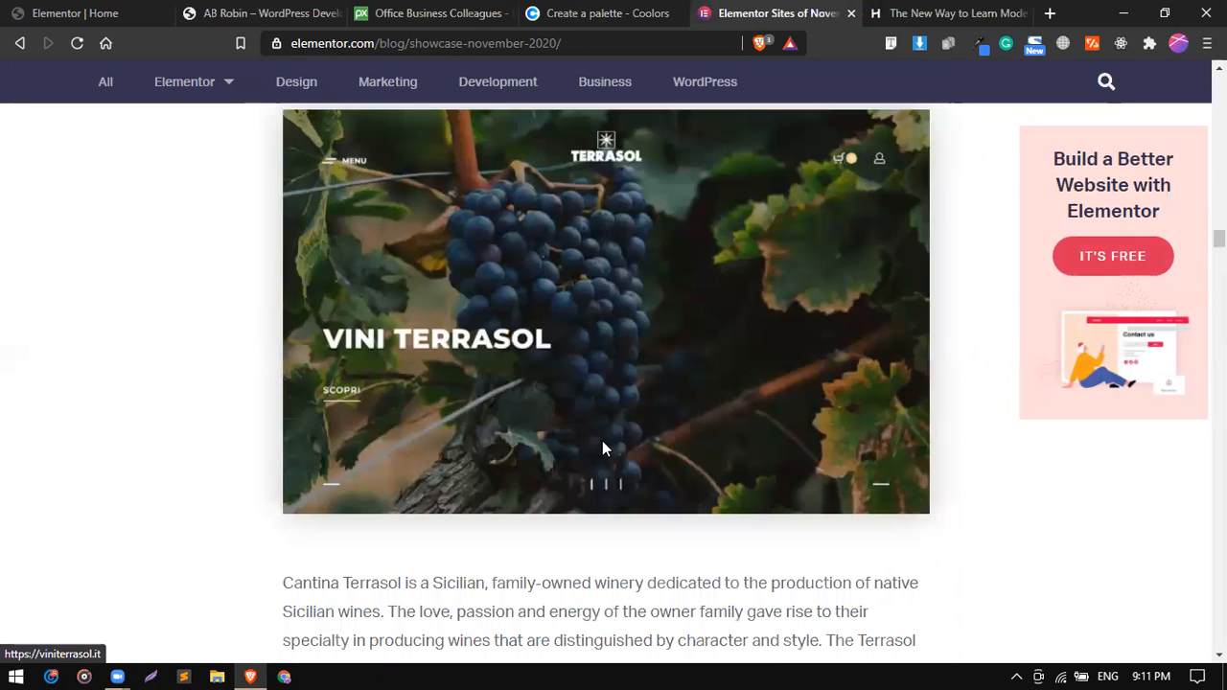
pyautogui.scroll(8, 604, 449)
pyautogui.scroll(2, 604, 449)
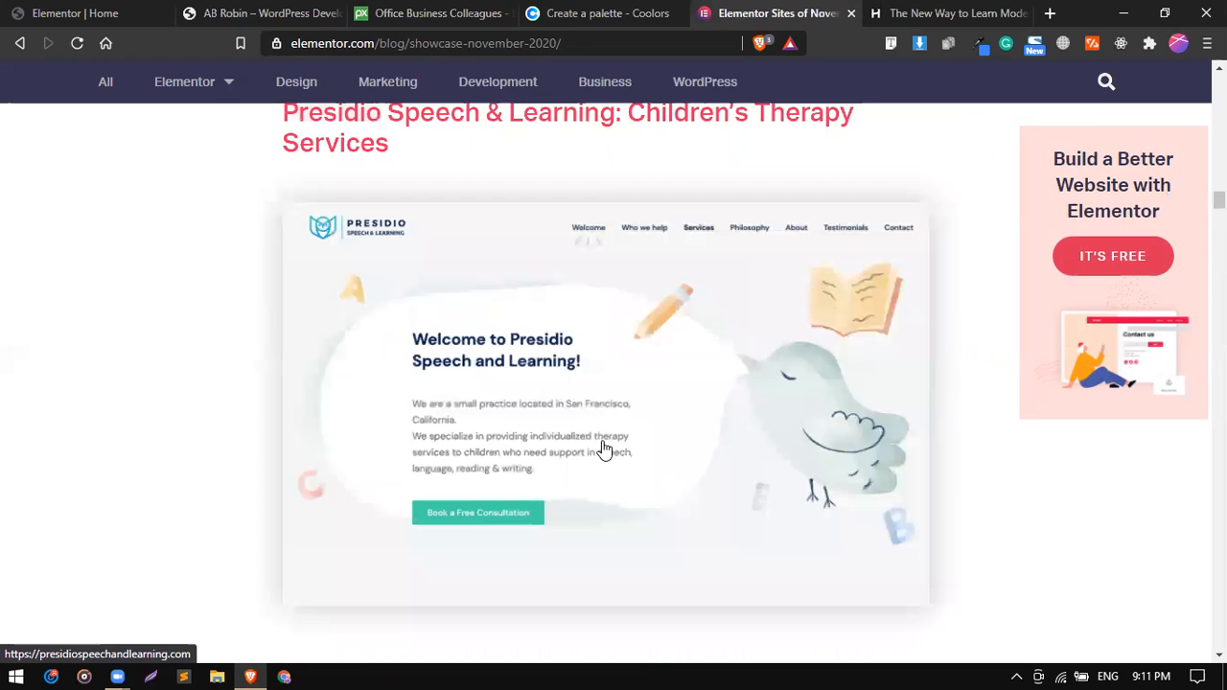
pyautogui.scroll(-1, 604, 450)
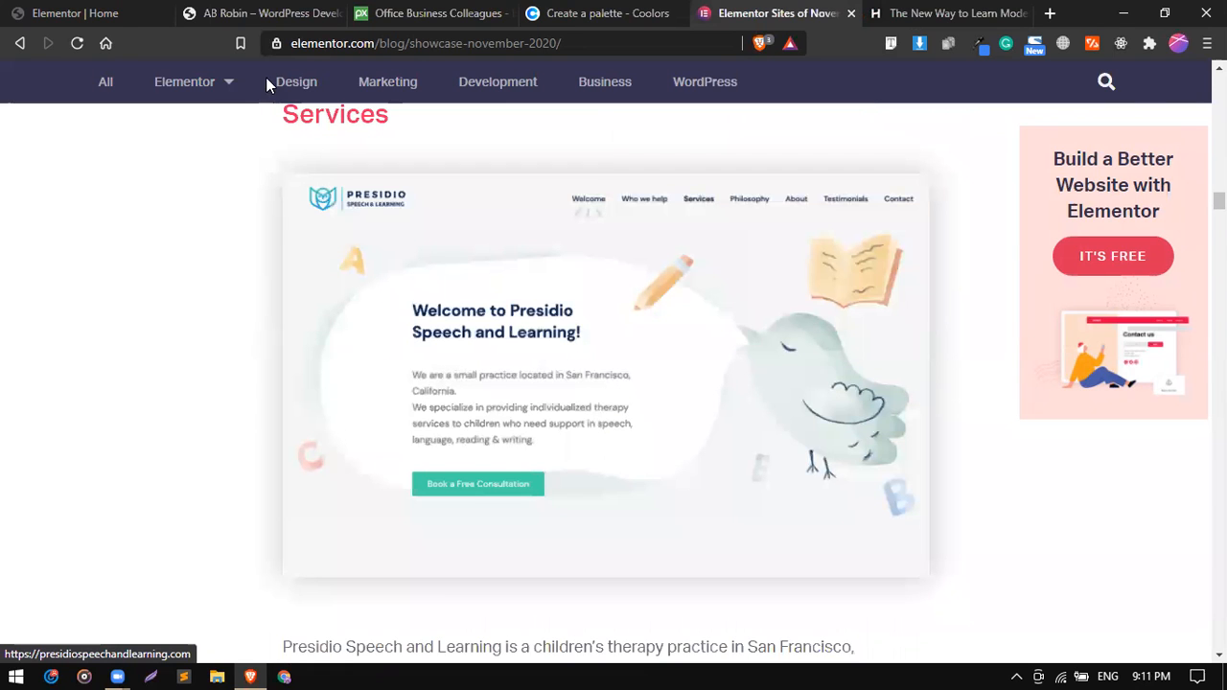
# Check the area around the achievements section on the homepage in the Elementor editor.
pyautogui.click(116, 9)
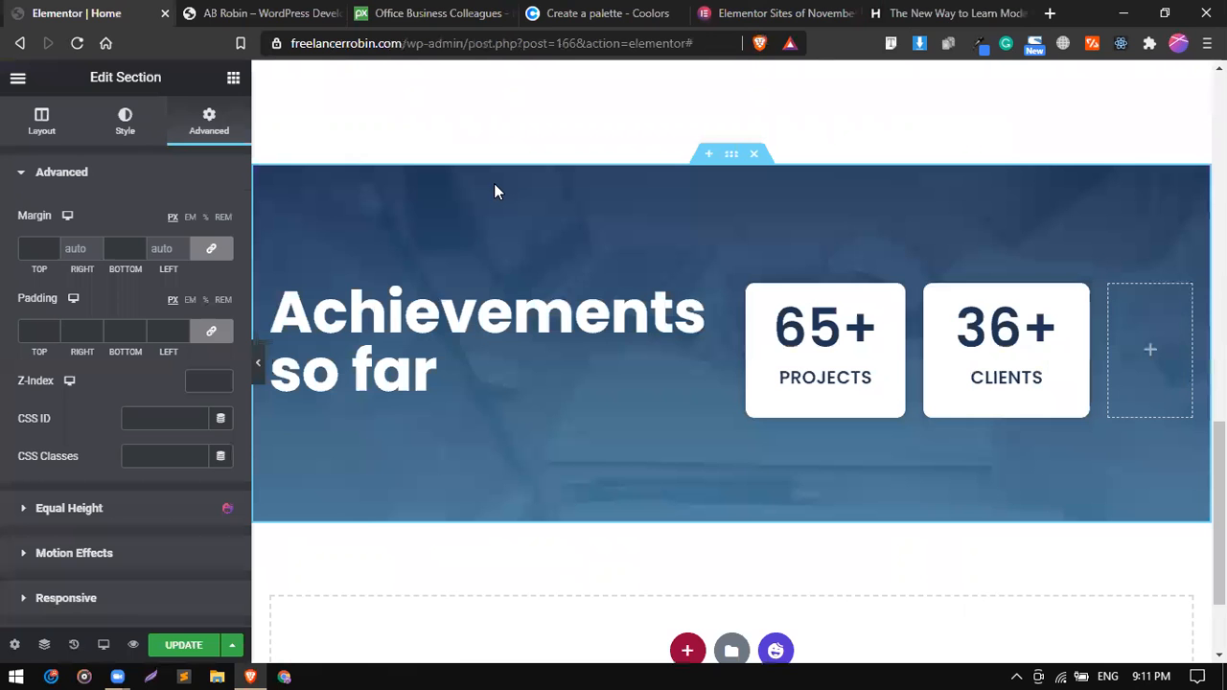
pyautogui.scroll(3, 494, 191)
pyautogui.scroll(-4, 493, 192)
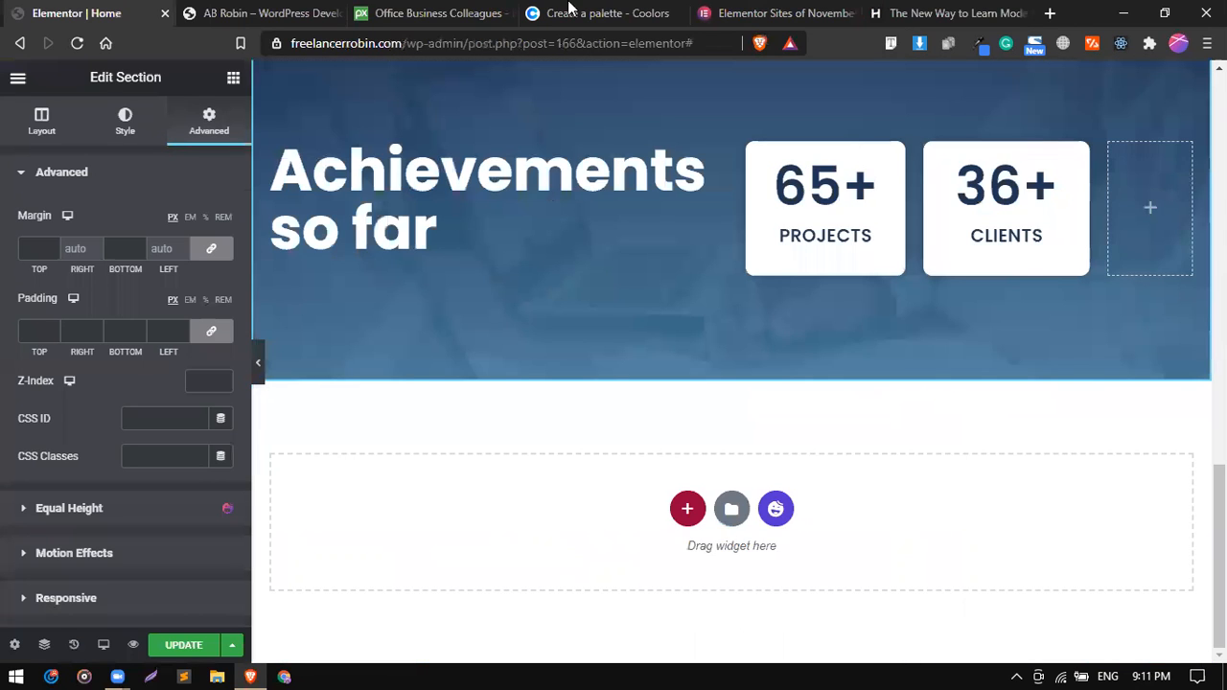
# Return to the November 2020 showcase post and examine the Presidio Speech & Learning entry.
pyautogui.click(810, 10)
pyautogui.scroll(2, 520, 485)
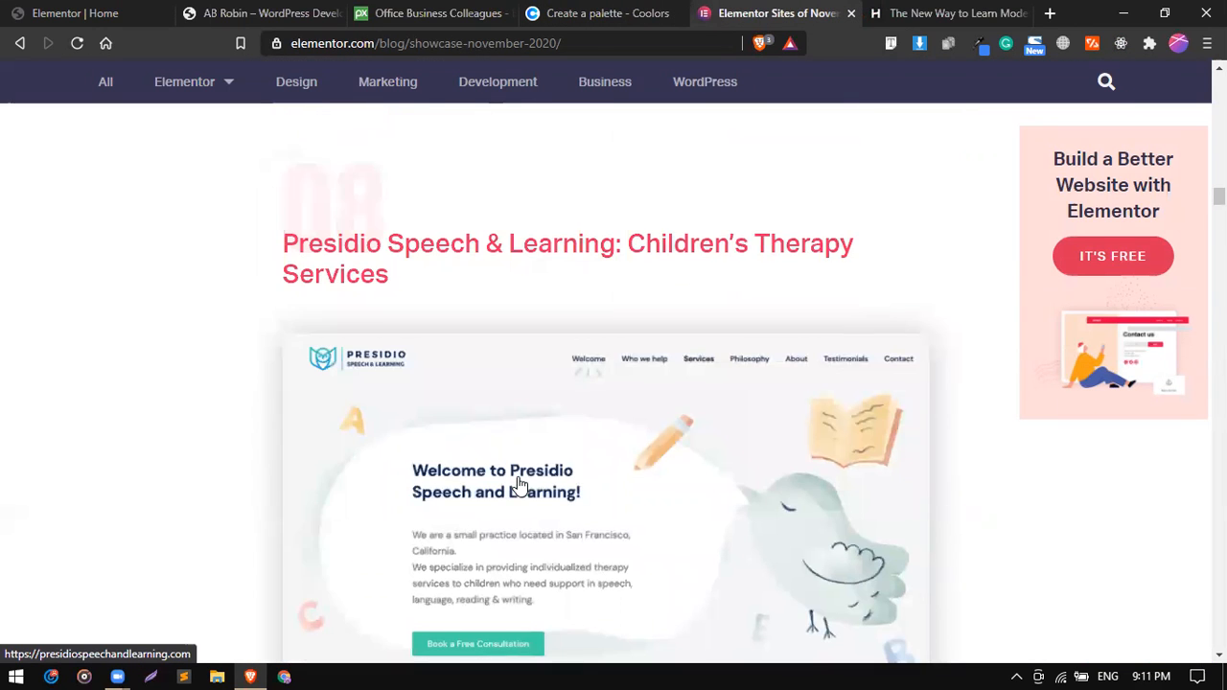
pyautogui.scroll(-3, 520, 485)
pyautogui.scroll(2, 521, 485)
pyautogui.scroll(-1, 521, 485)
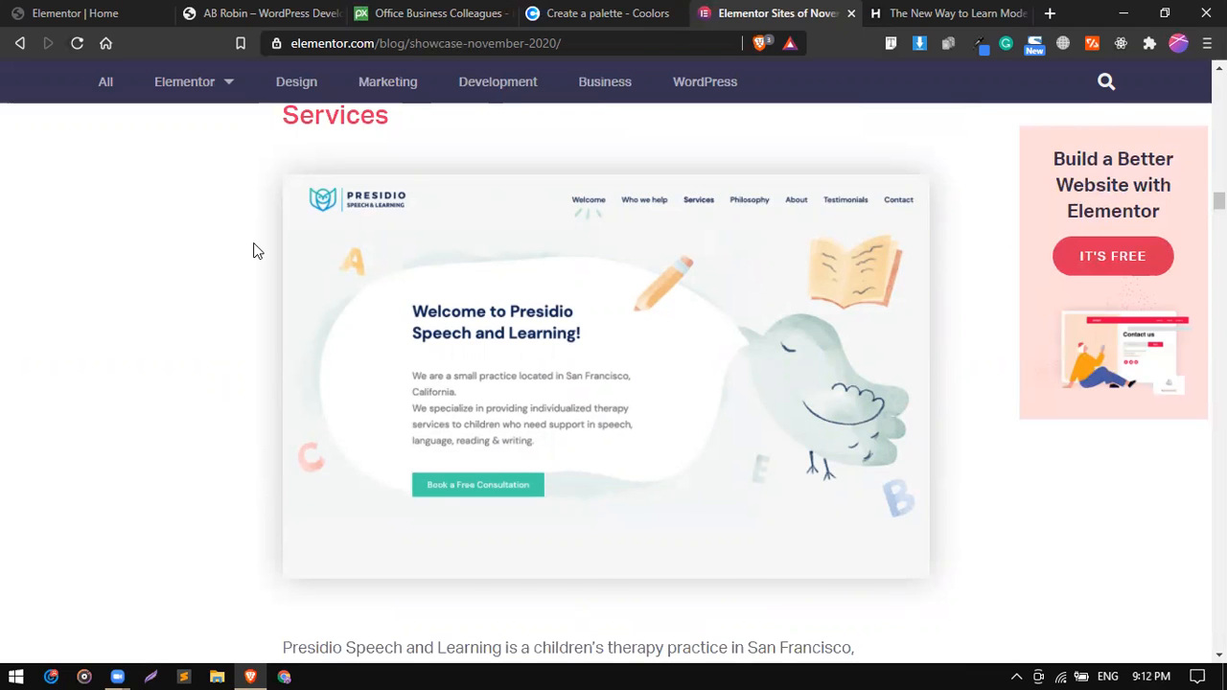
pyautogui.scroll(-3, 253, 250)
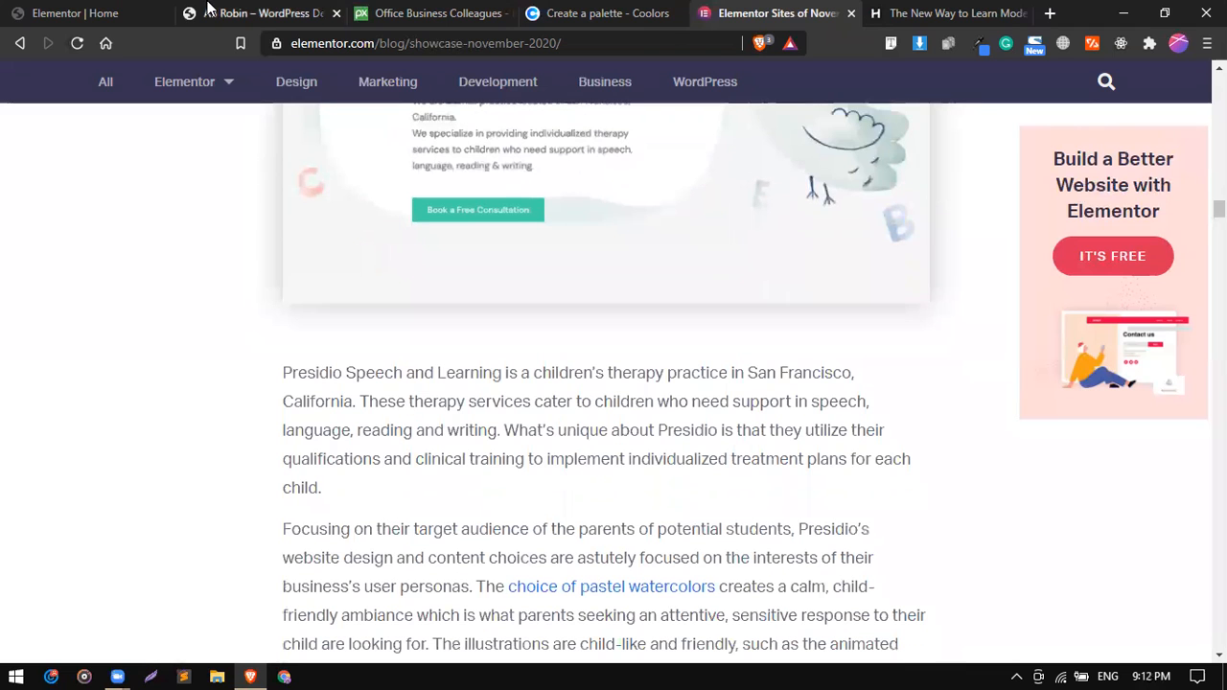
# Switch to the Hone website and review the sections of its homepage.
pyautogui.click(93, 8)
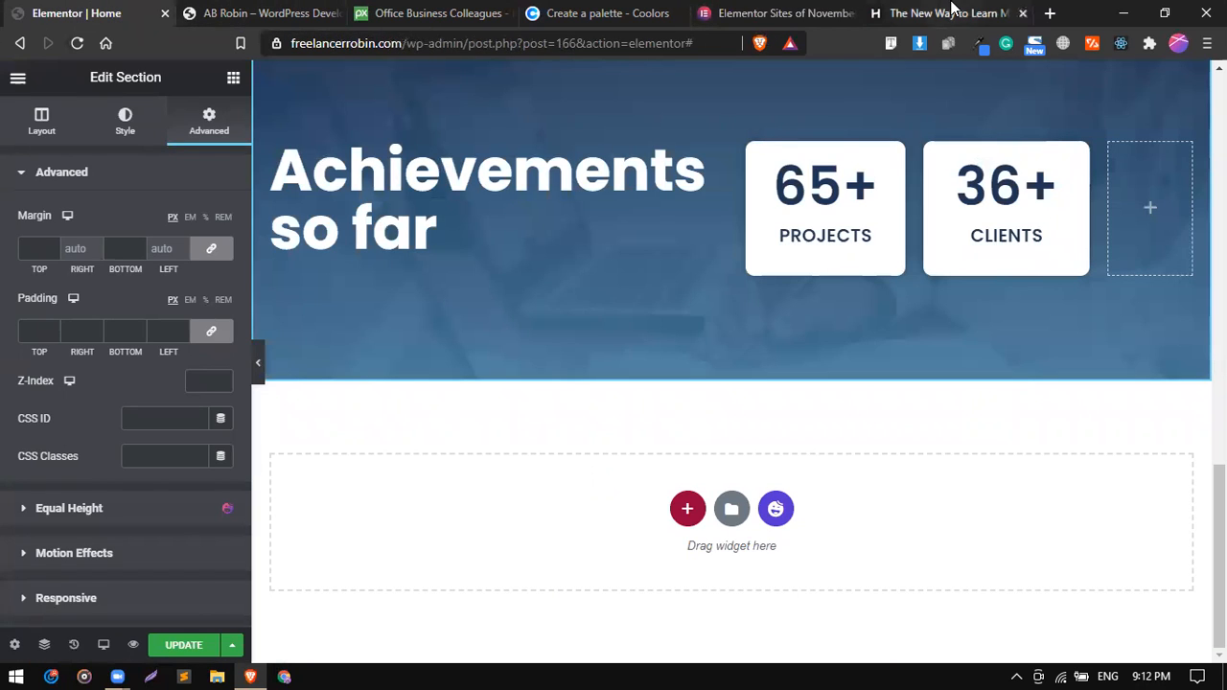
pyautogui.click(952, 11)
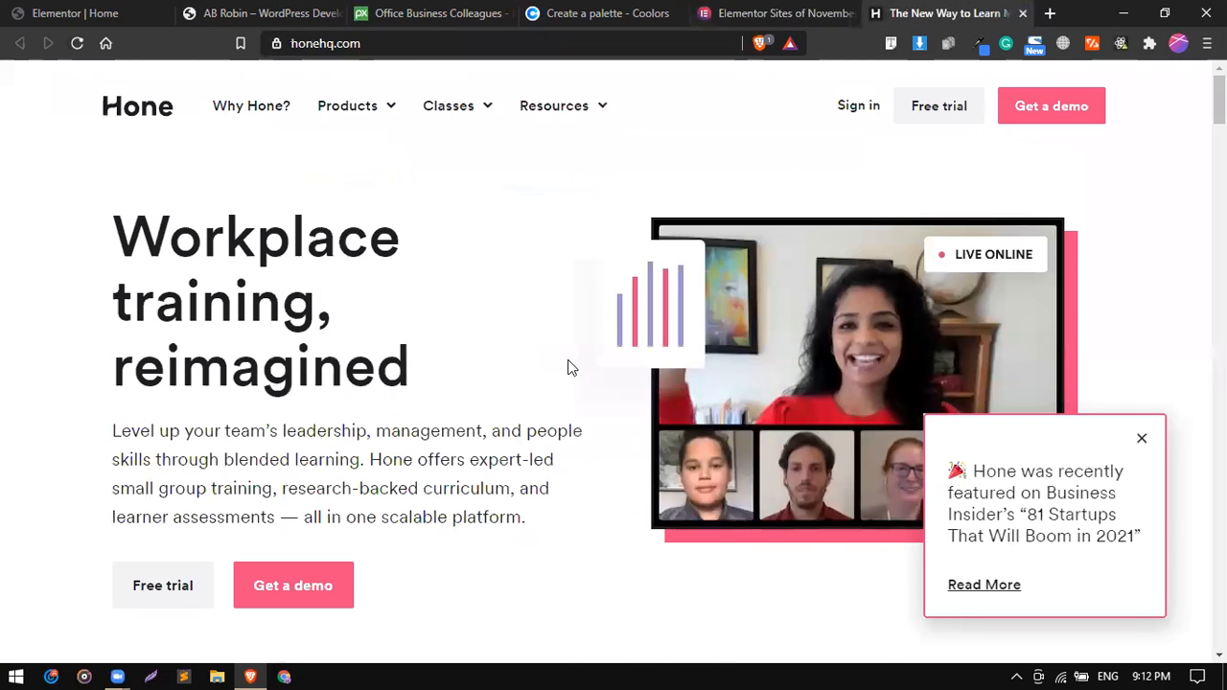
pyautogui.scroll(-7, 568, 367)
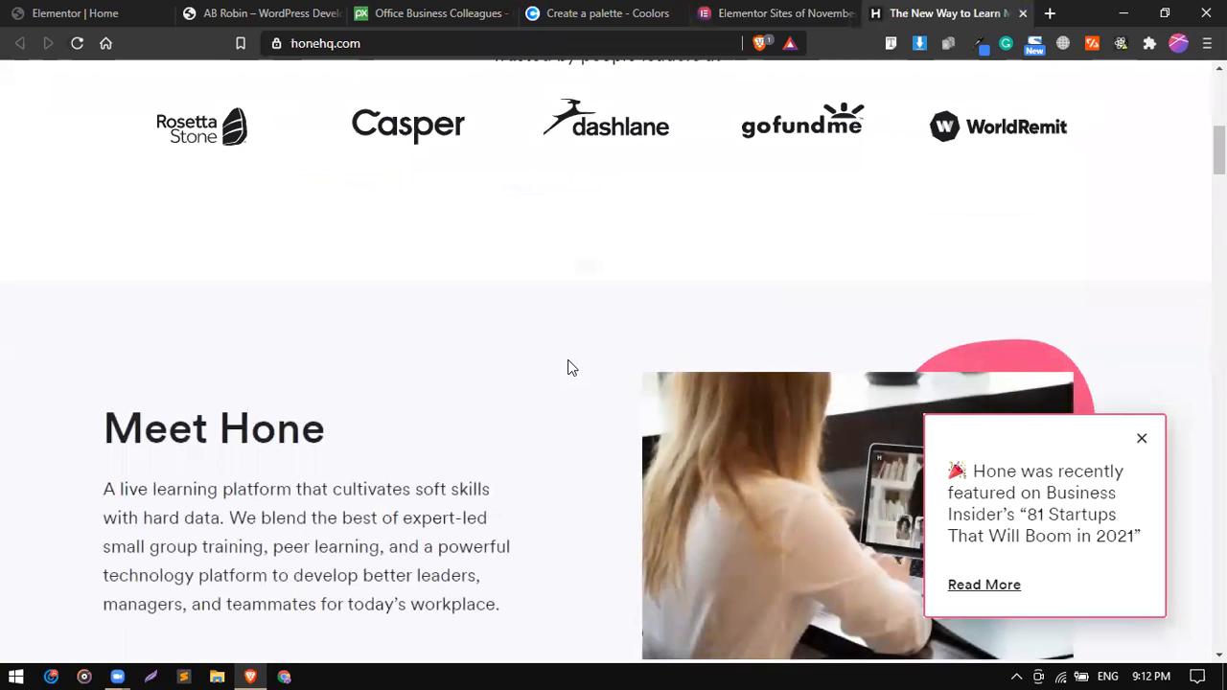
pyautogui.scroll(-6, 567, 367)
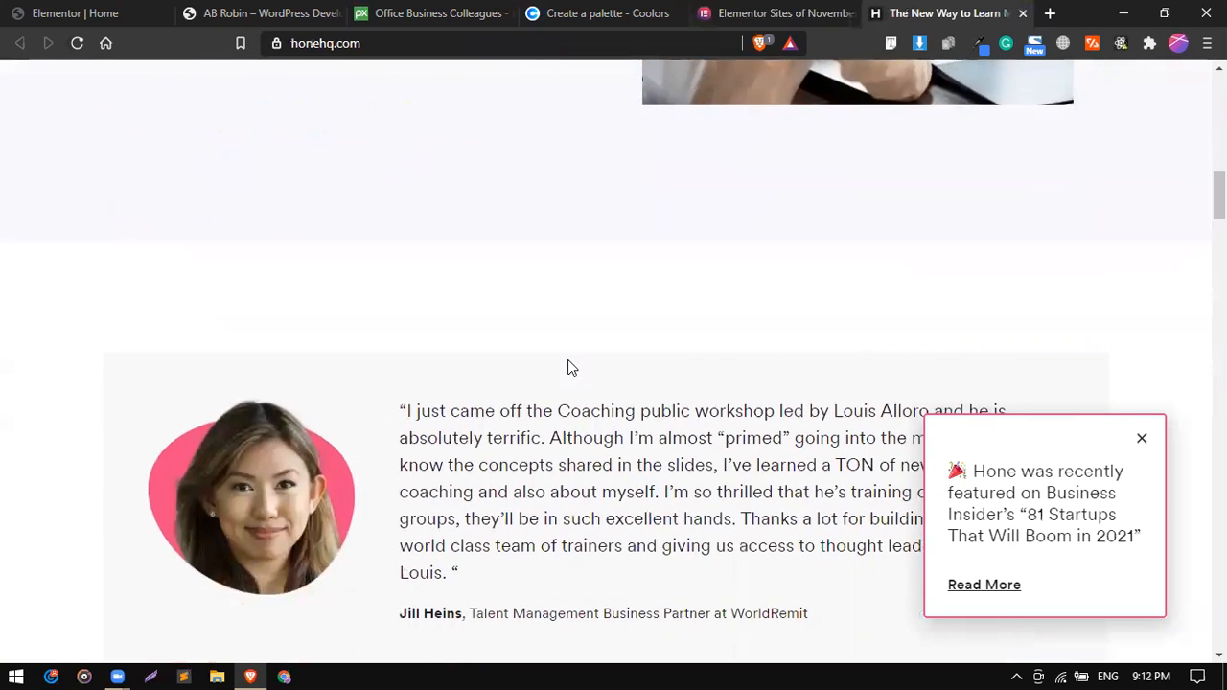
pyautogui.scroll(-5, 567, 367)
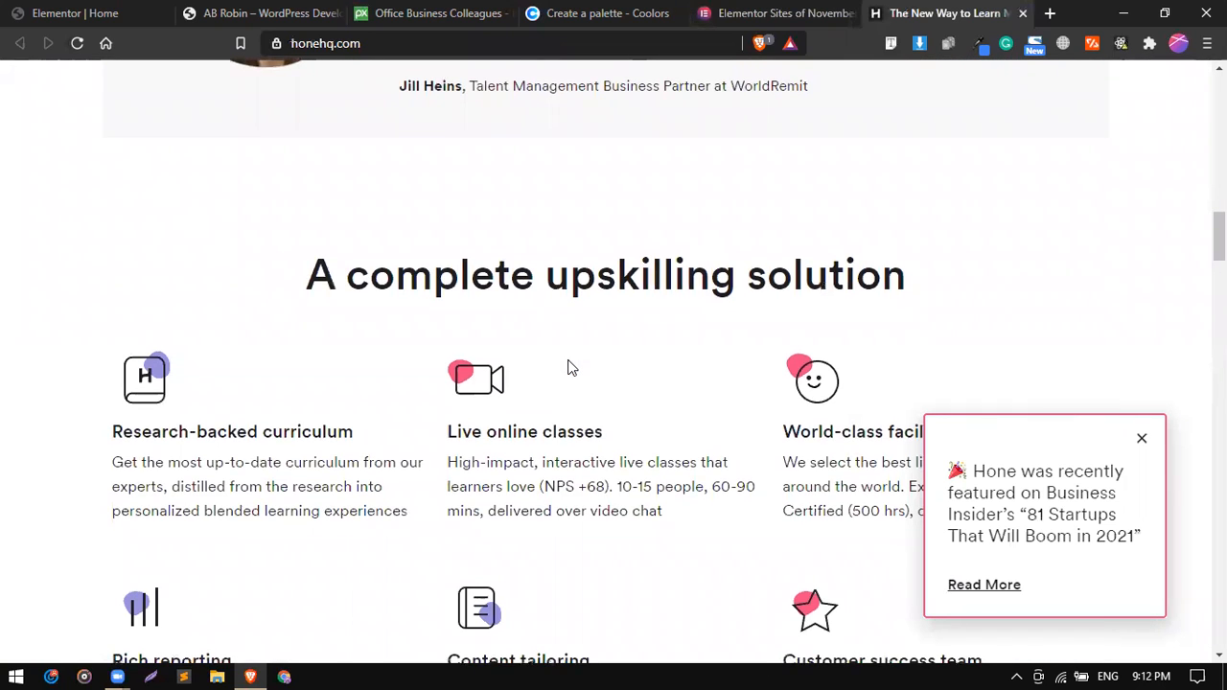
pyautogui.scroll(-14, 567, 367)
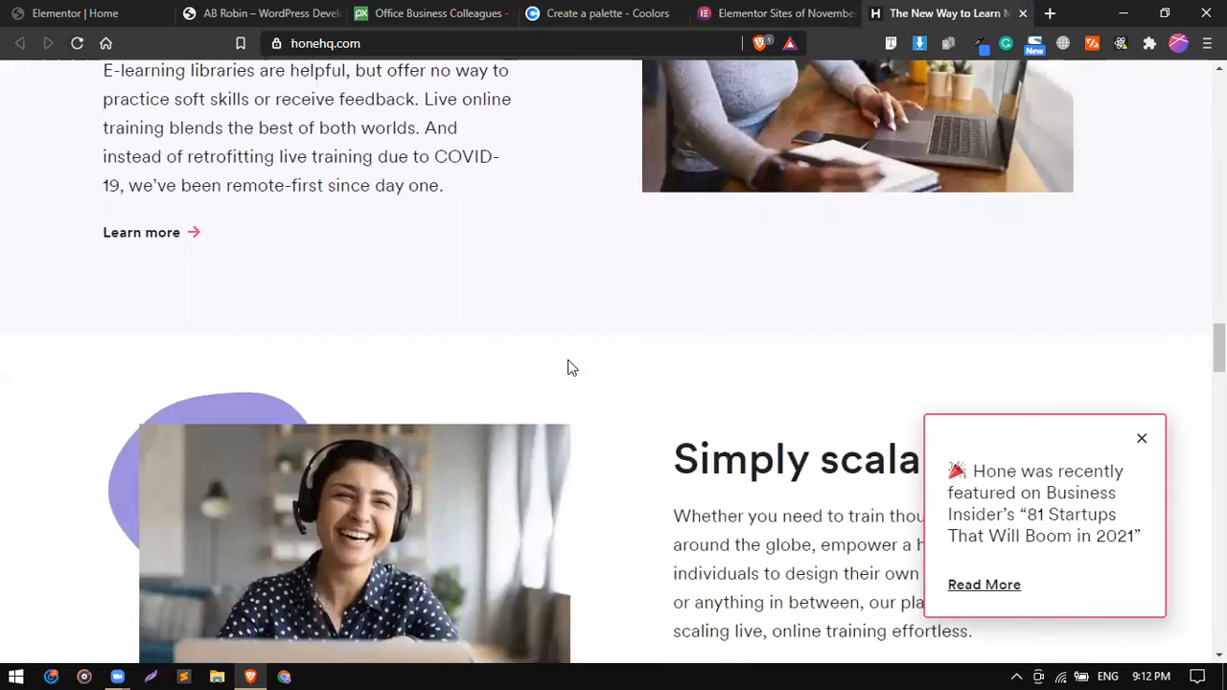
pyautogui.scroll(15, 567, 367)
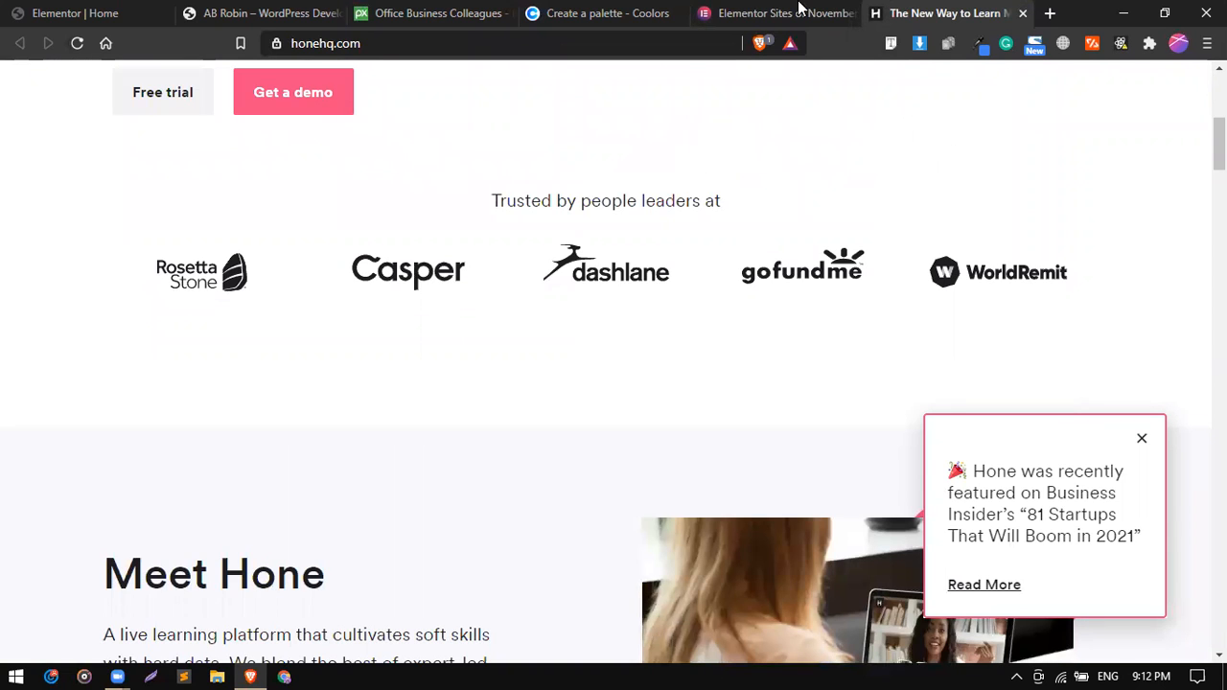
# Open the Presidio Speech & Learning website from the showcase post in a new tab and return to the post.
pyautogui.click(796, 11)
pyautogui.scroll(4, 500, 427)
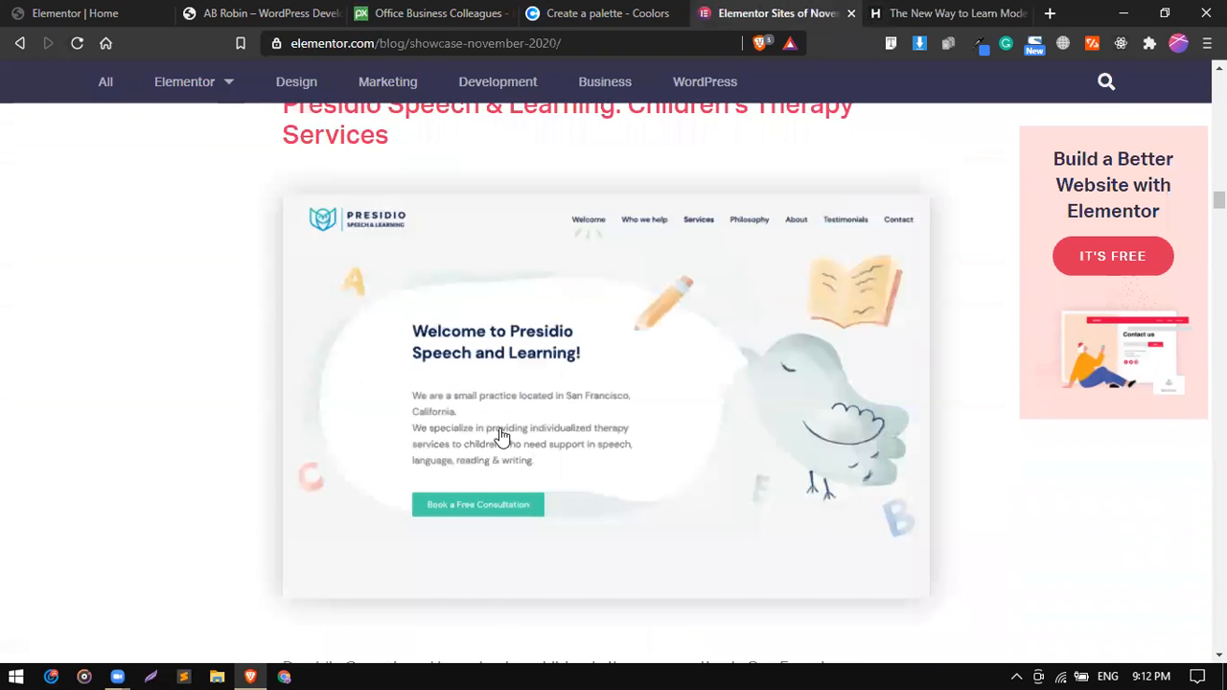
pyautogui.click(499, 433)
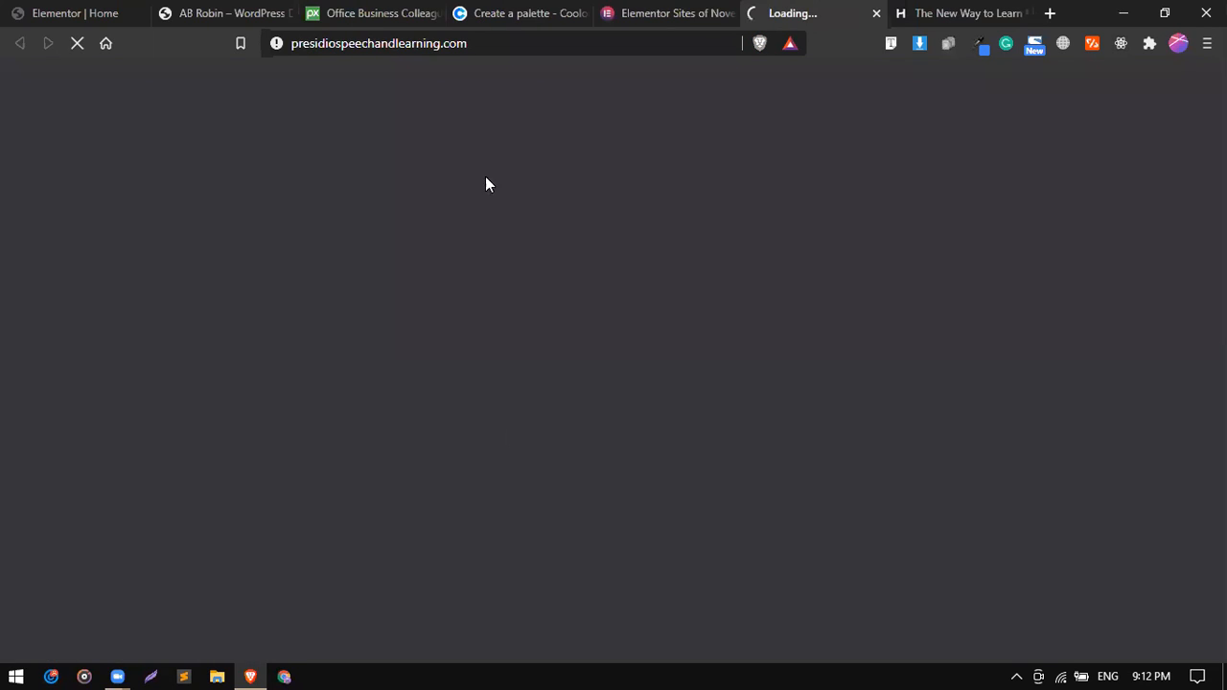
pyautogui.click(639, 12)
pyautogui.scroll(-2, 506, 403)
pyautogui.scroll(1, 507, 402)
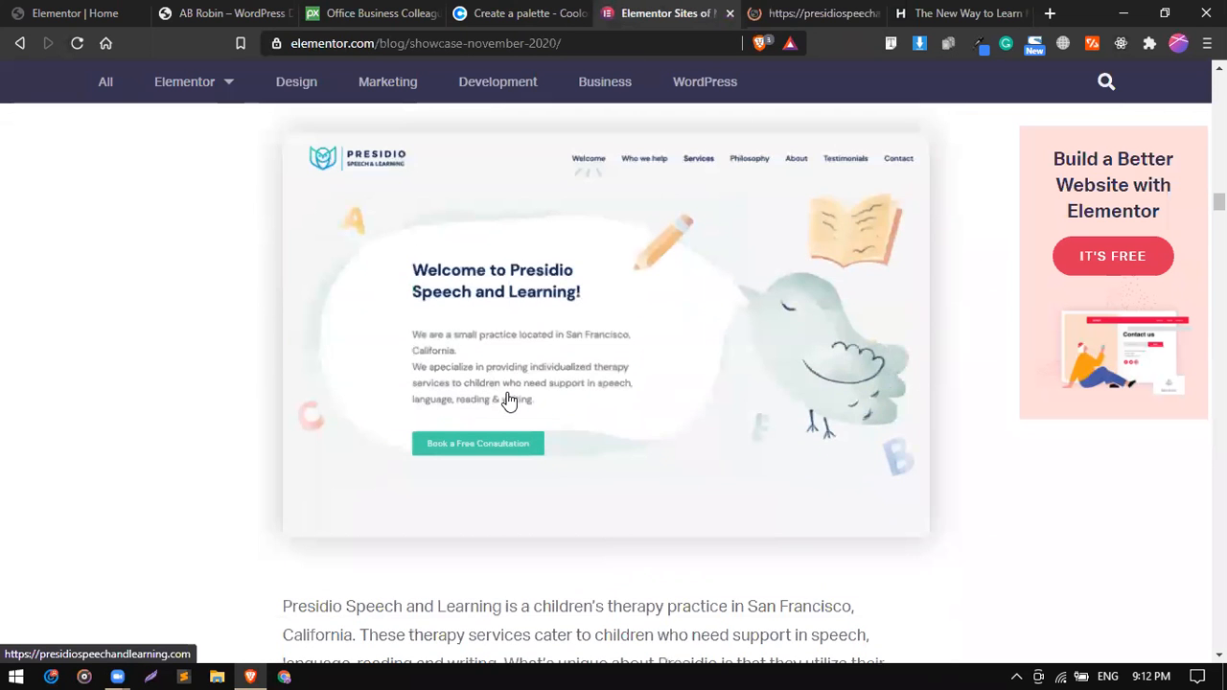
# Examine the "Want to see the websites that I've designed?" portfolio section on the reference site, including its heading and website thumbnails.
pyautogui.click(134, 6)
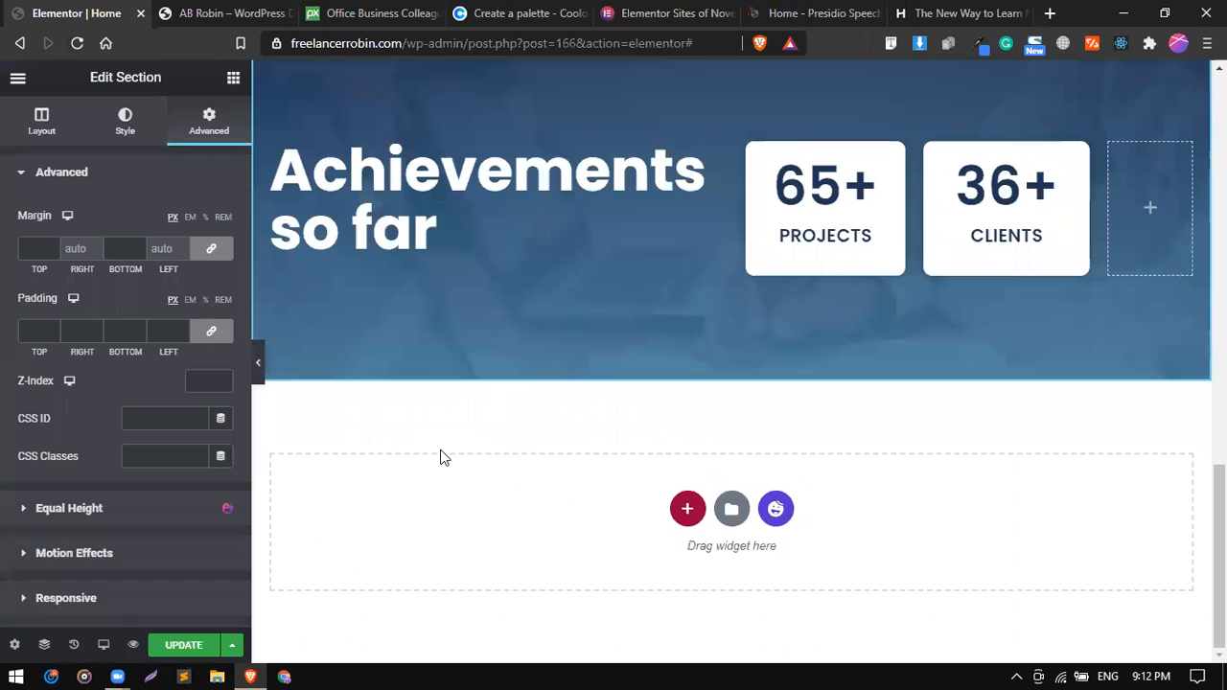
pyautogui.click(240, 11)
pyautogui.scroll(-1, 376, 211)
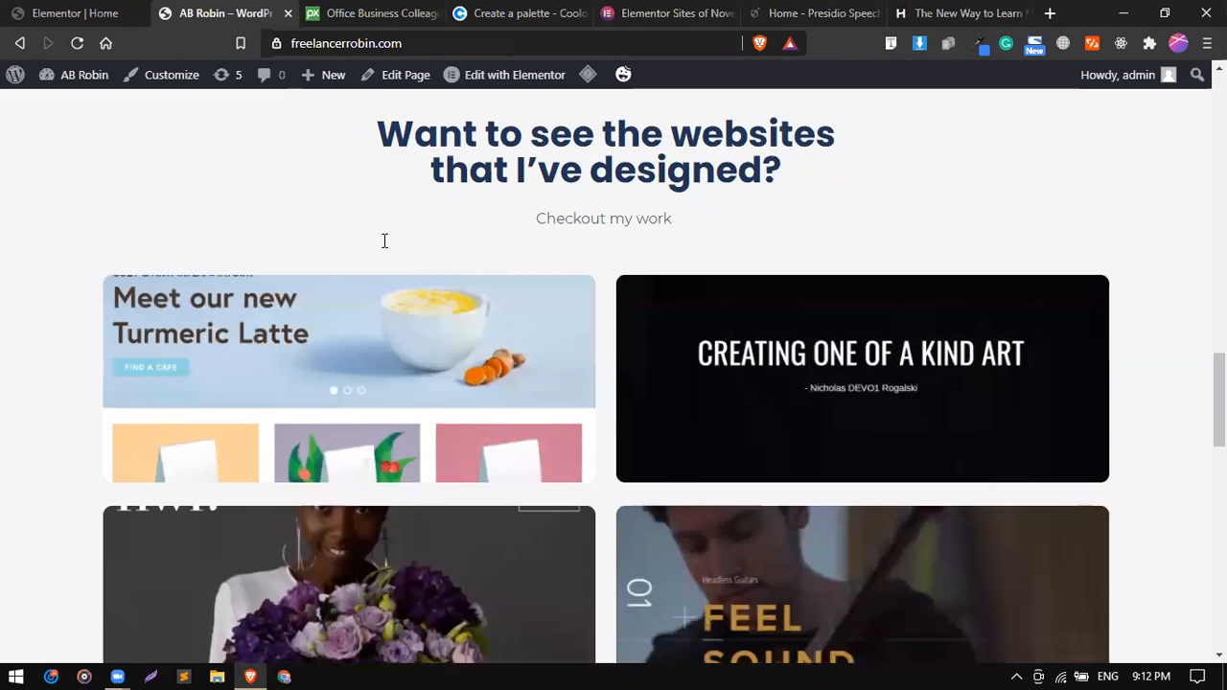
pyautogui.scroll(1, 671, 264)
pyautogui.tripleClick(771, 268)
pyautogui.hotkey('ctrl', 'c')
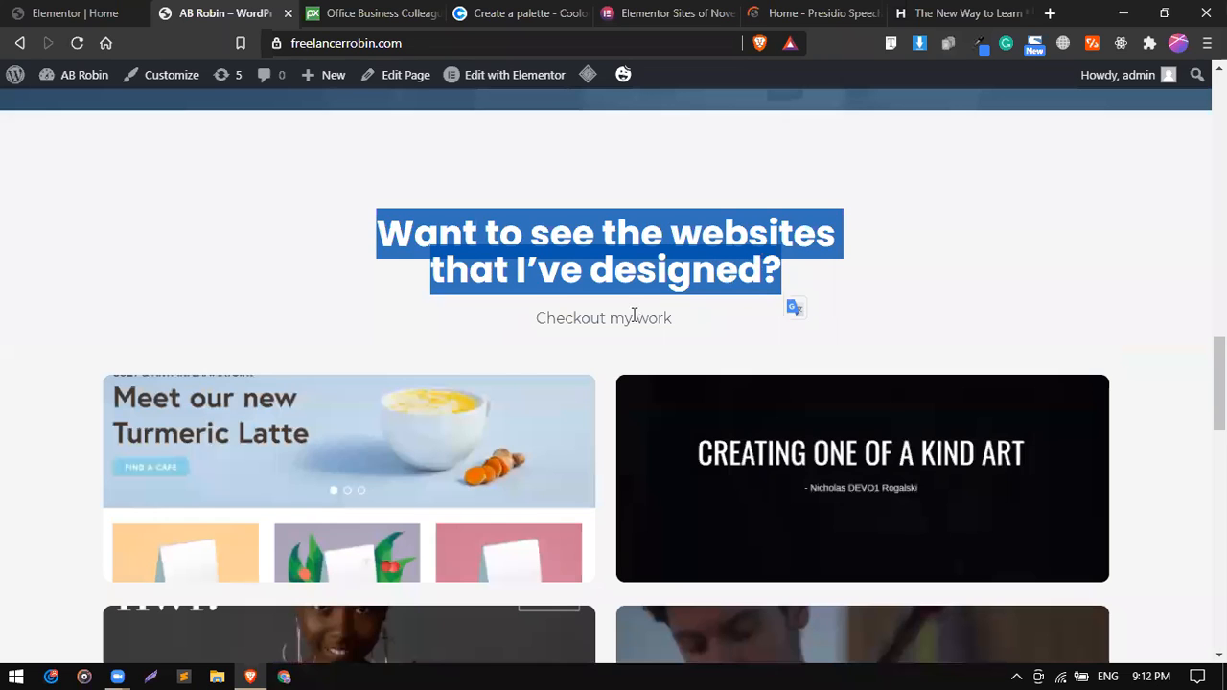
pyautogui.click(514, 359)
pyautogui.scroll(-1, 411, 509)
pyautogui.scroll(-1, 554, 340)
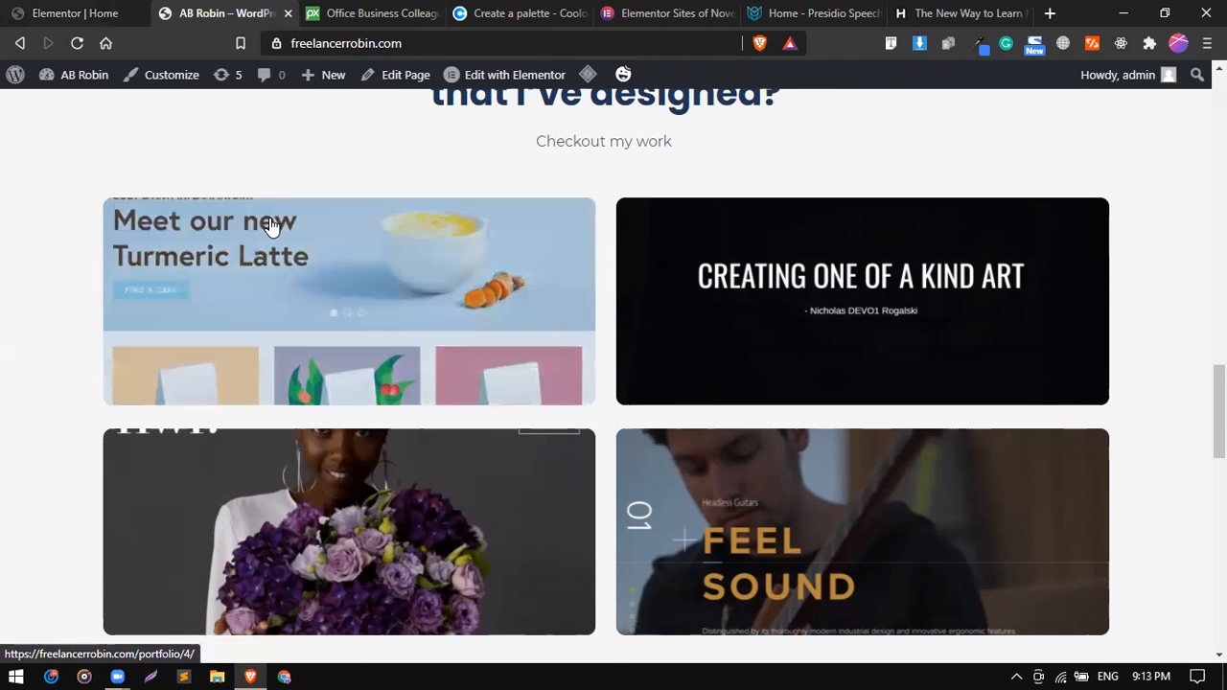
pyautogui.scroll(1, 230, 249)
# Add a one-column section below the achievements section in Elementor, place a two-column inner section in it, and open the outer section's settings.
pyautogui.click(115, 9)
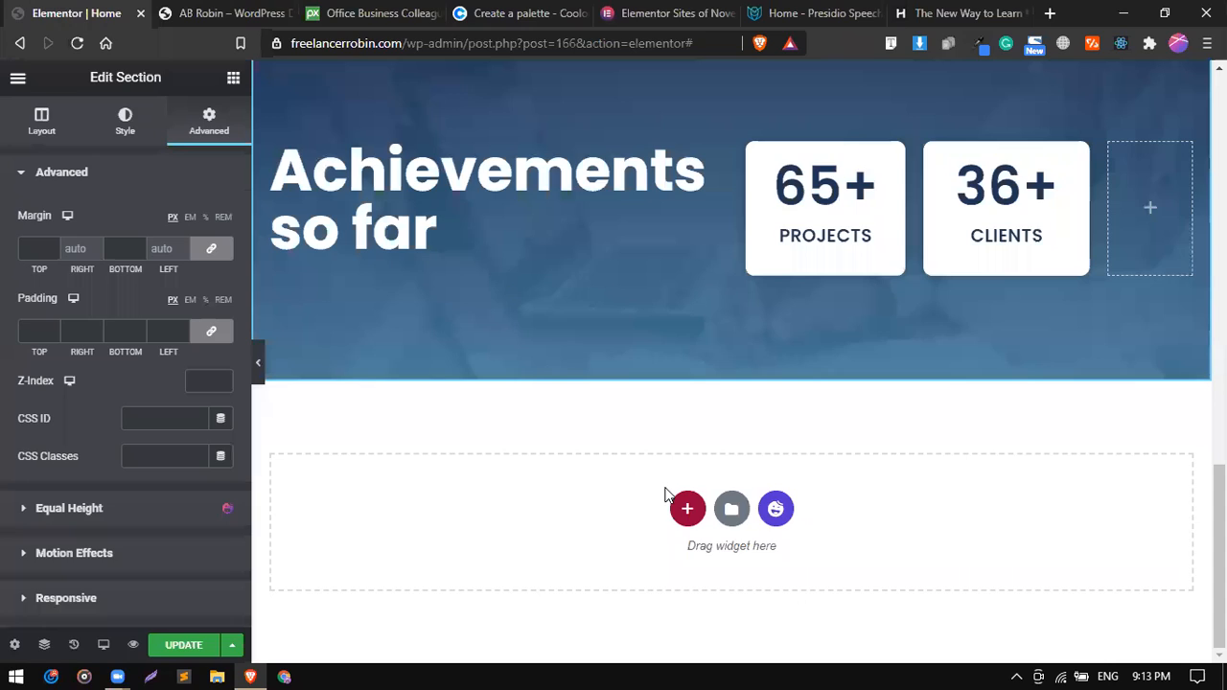
pyautogui.click(692, 525)
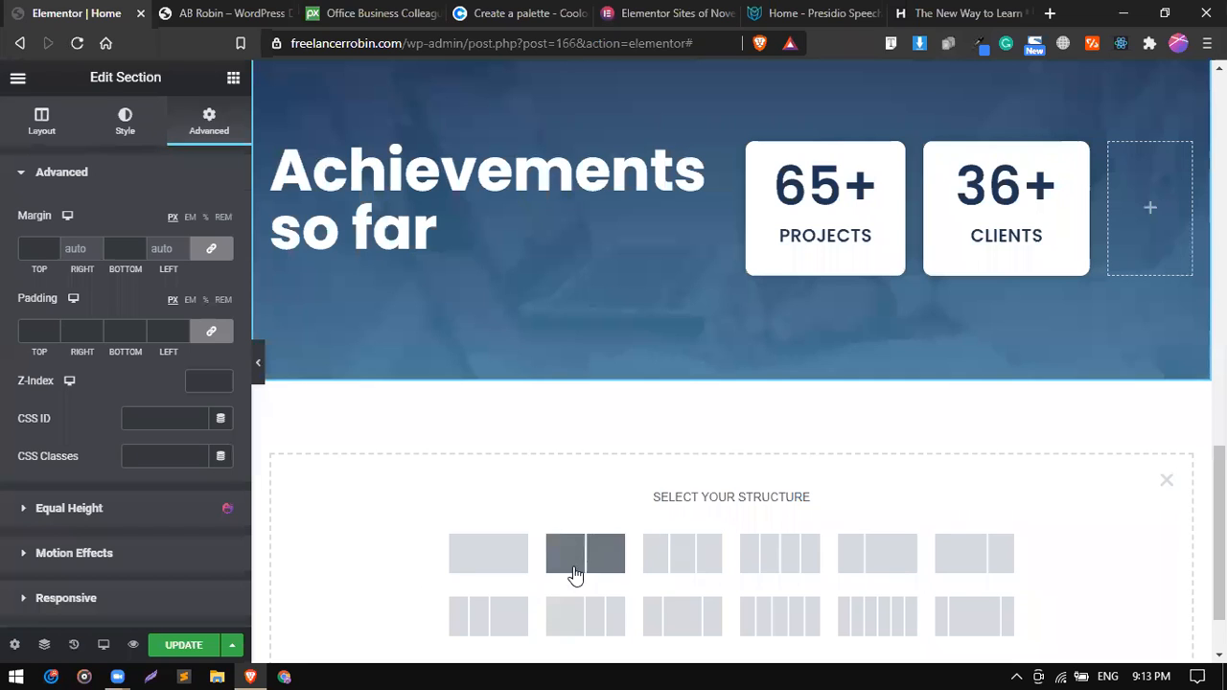
pyautogui.click(528, 555)
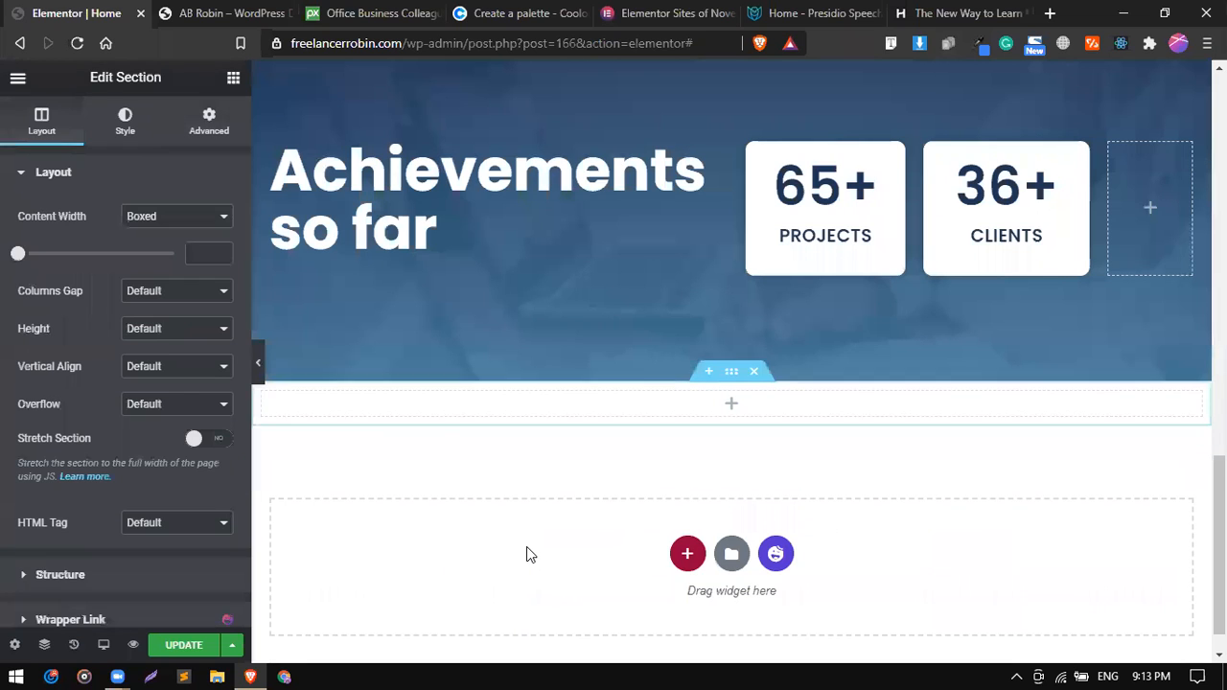
pyautogui.click(234, 79)
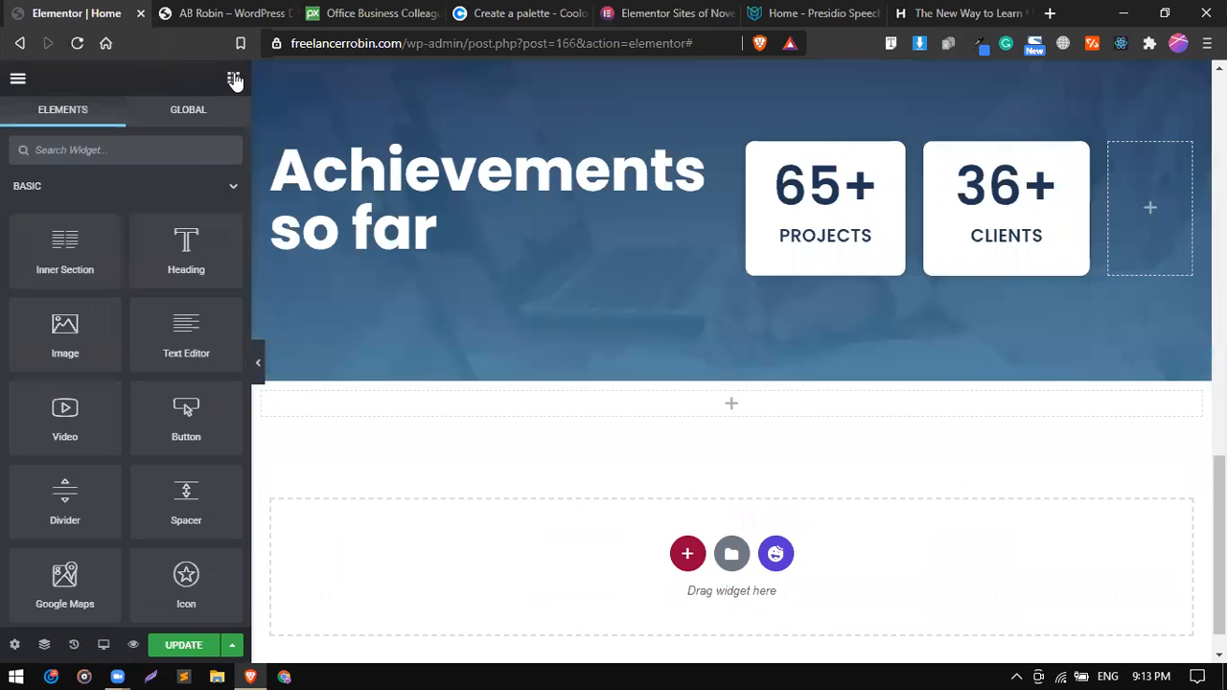
pyautogui.moveTo(55, 261); pyautogui.dragTo(607, 412)
pyautogui.click(731, 374)
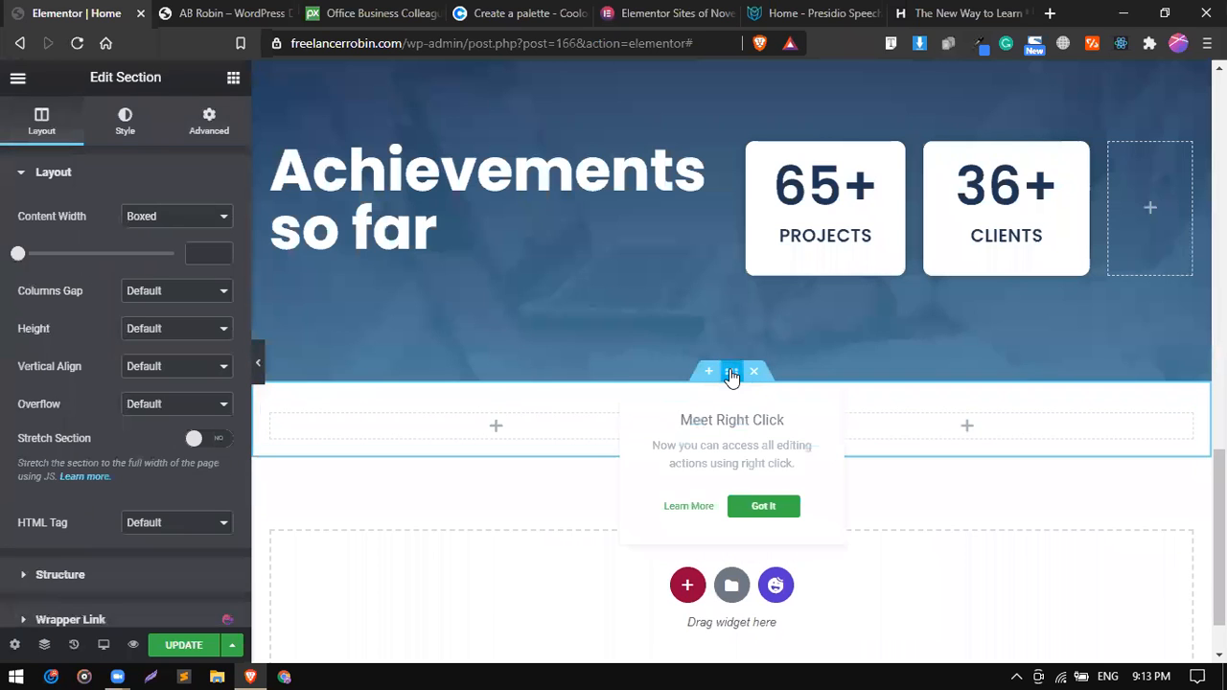
# Set the outer section's top and bottom margins to 100 px.
pyautogui.click(205, 130)
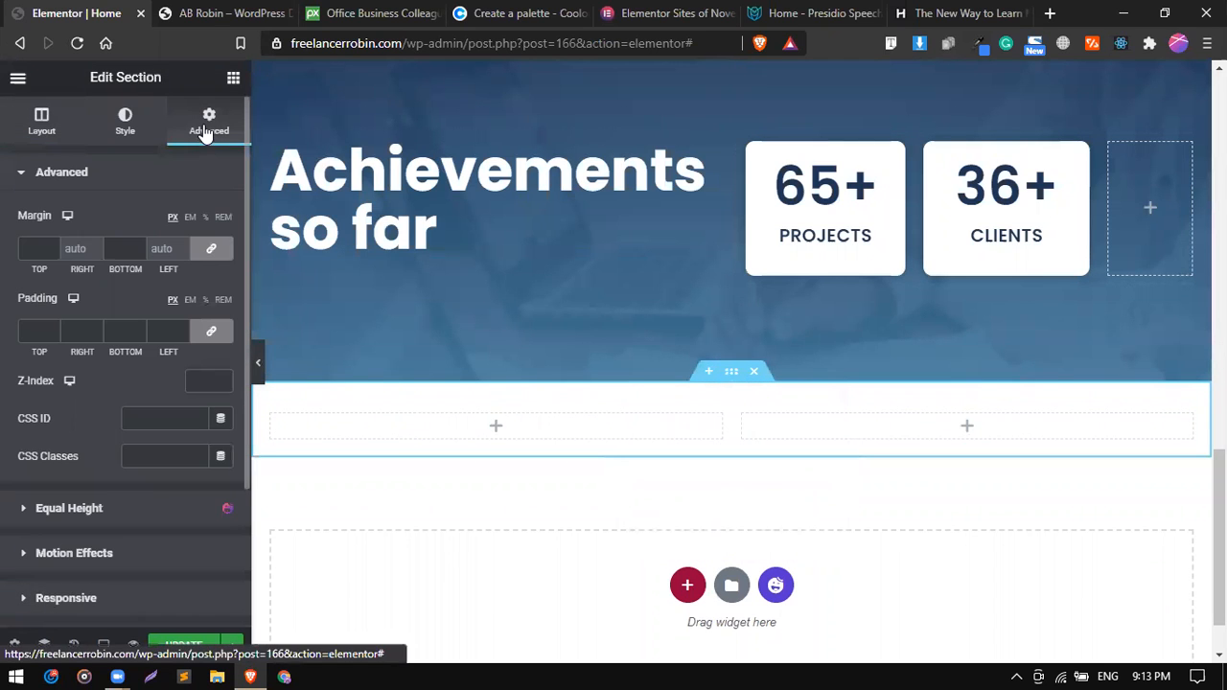
pyautogui.click(29, 252)
pyautogui.write('100')
pyautogui.scroll(-1, 454, 406)
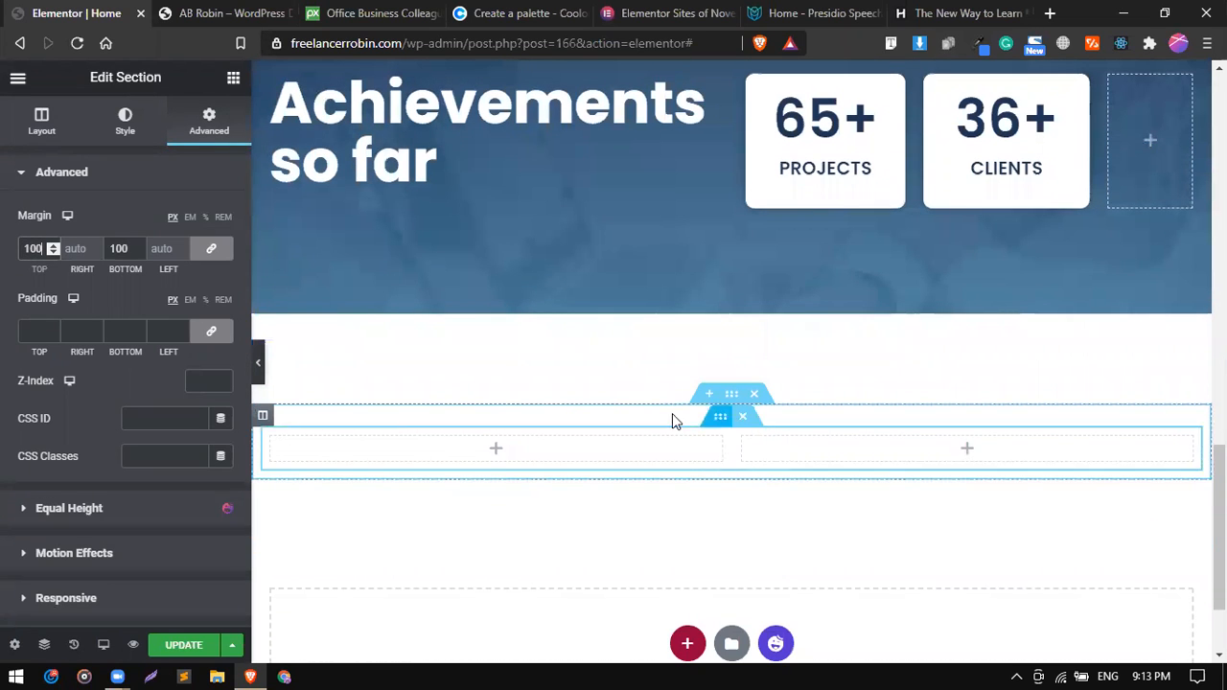
# Add a Heading widget above the two-column inner section with the text "Want to see the websites that I've designed?" copied from the reference site.
pyautogui.click(232, 80)
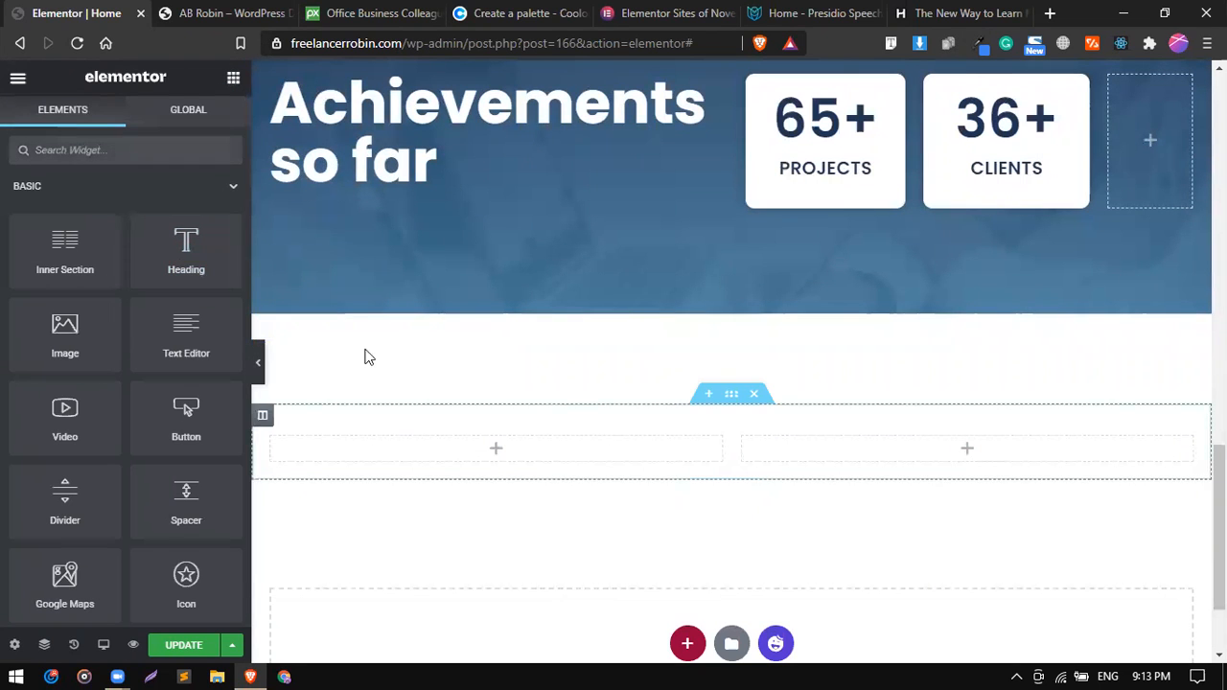
pyautogui.moveTo(192, 241); pyautogui.dragTo(558, 429)
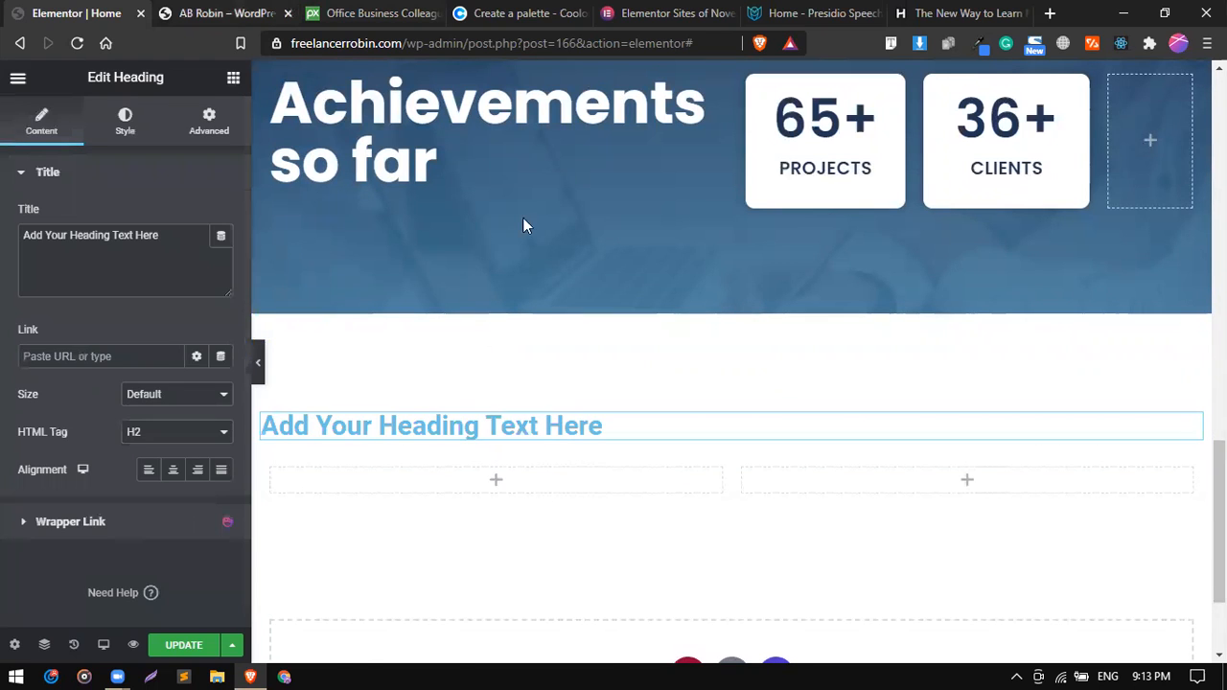
pyautogui.hotkey('ctrl', 'Tab')
pyautogui.doubleClick(520, 171)
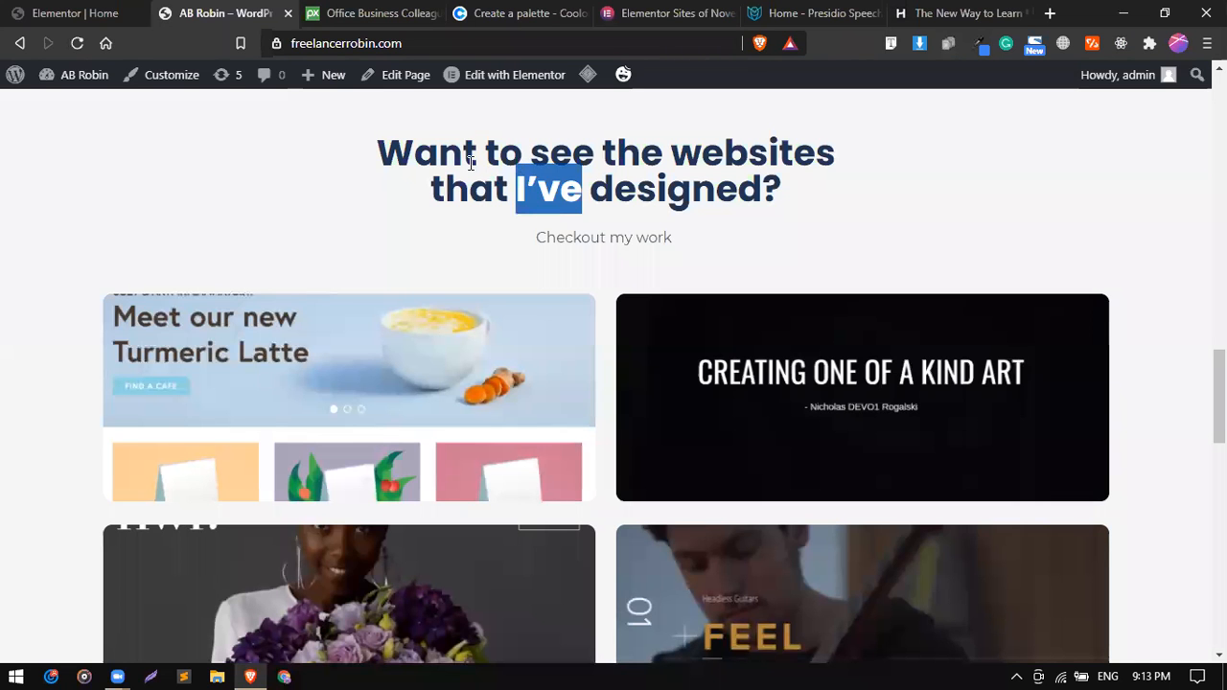
pyautogui.click(402, 151)
pyautogui.tripleClick(379, 140)
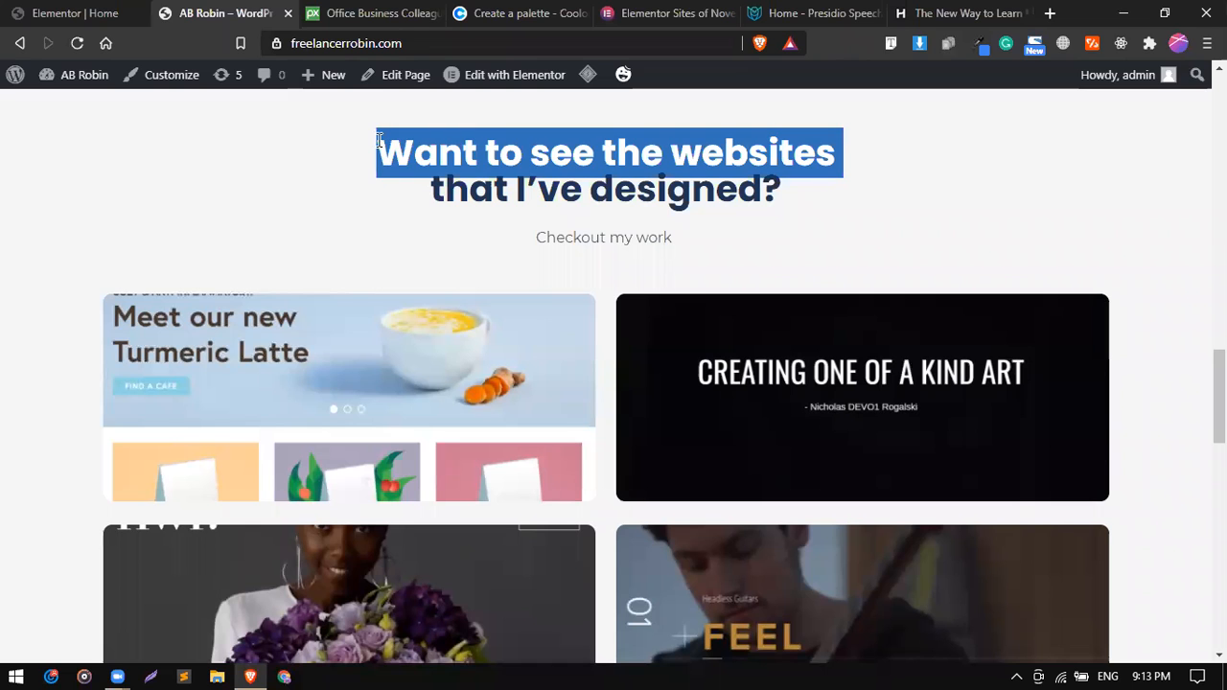
pyautogui.rightClick(379, 140)
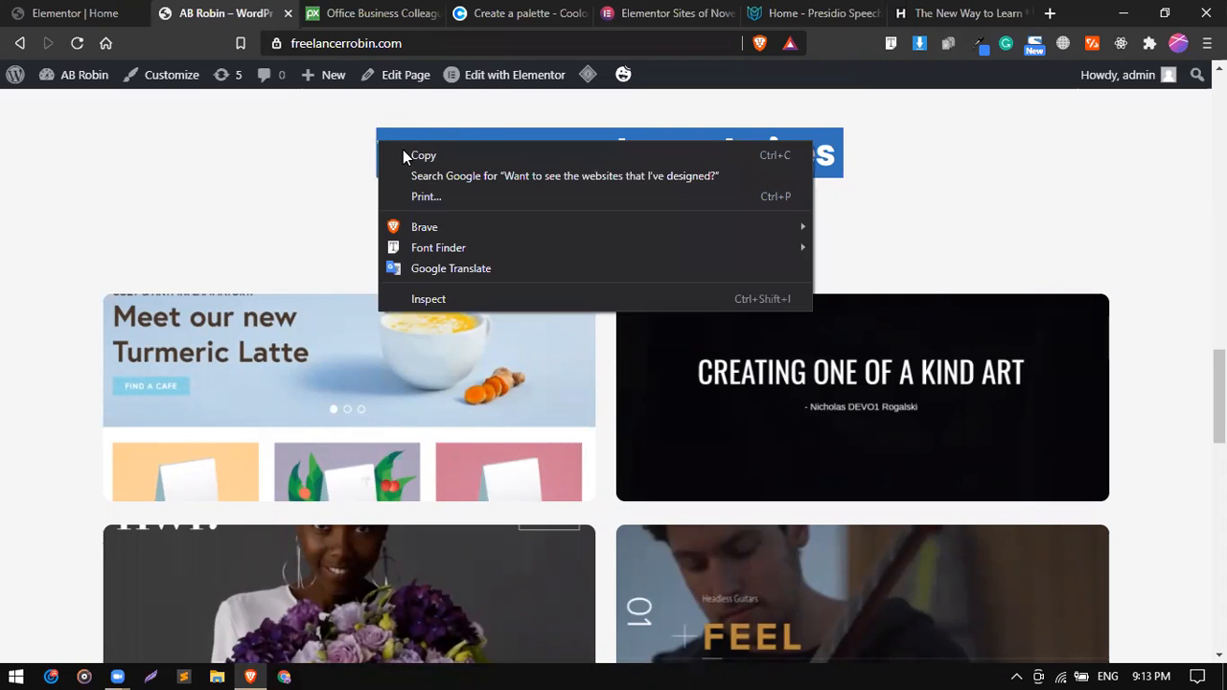
pyautogui.click(84, 11)
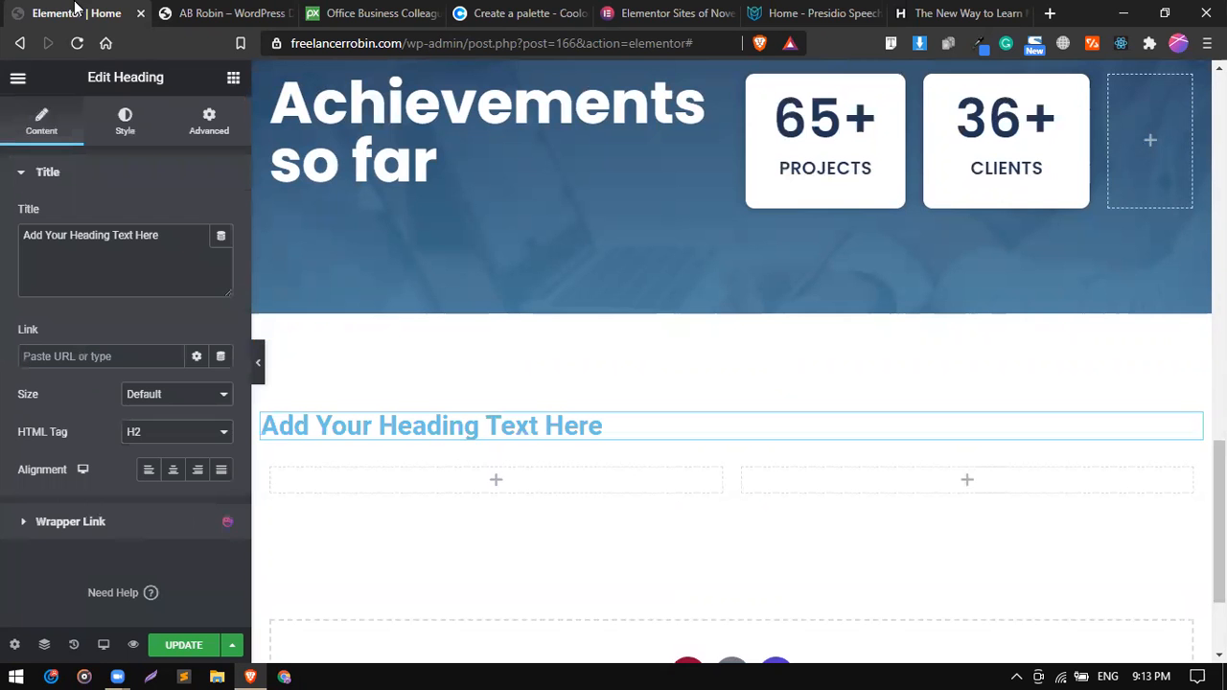
pyautogui.click(427, 422)
pyautogui.click(185, 287)
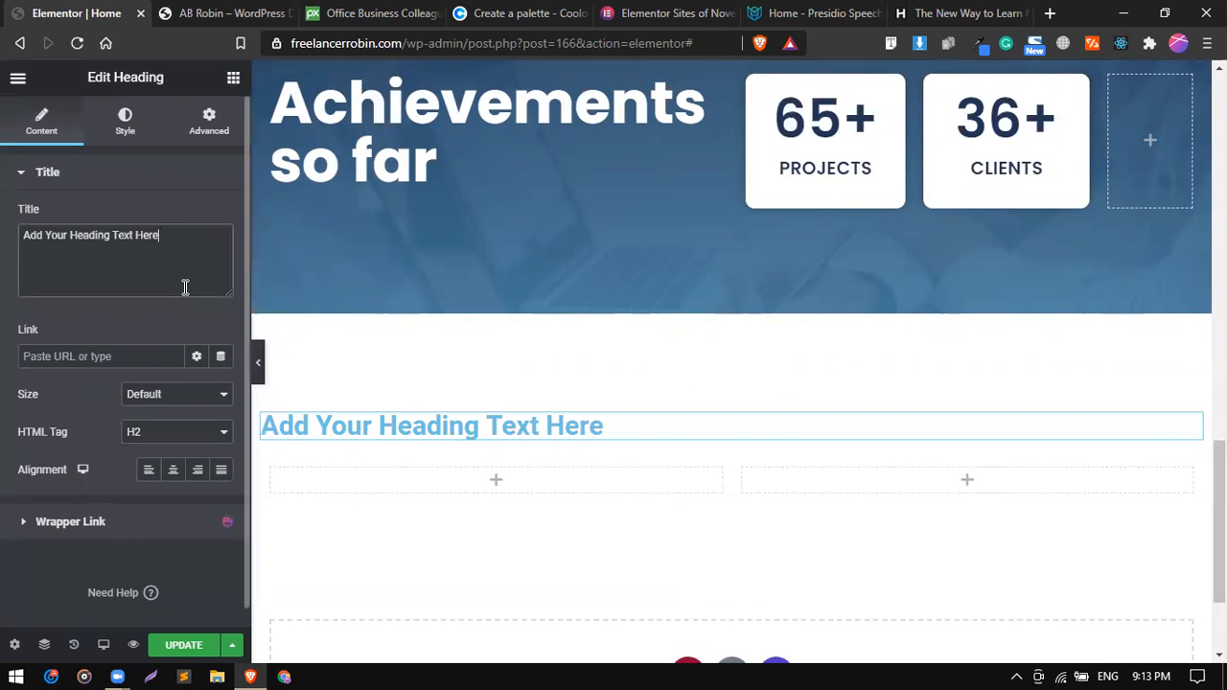
pyautogui.hotkey('ctrl', 'a')
pyautogui.hotkey('ctrl', 'v')
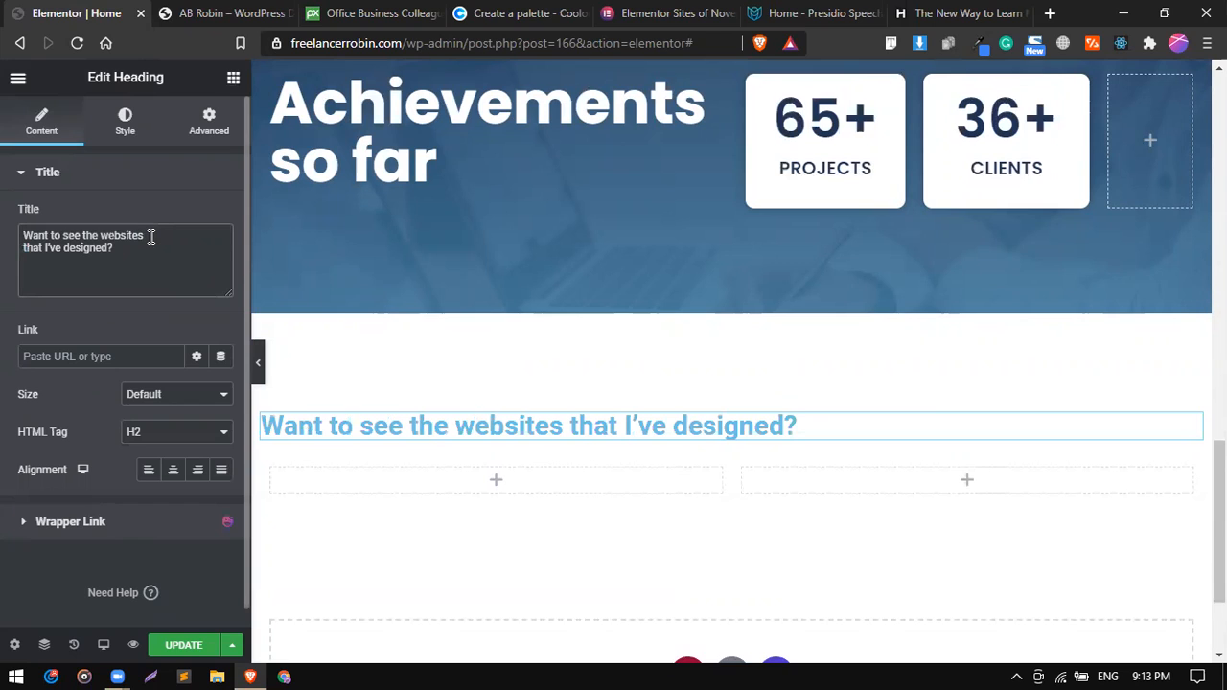
# Insert a <br> line break after "websites" in the new heading and center its alignment.
pyautogui.write('<>')
pyautogui.write('br>')
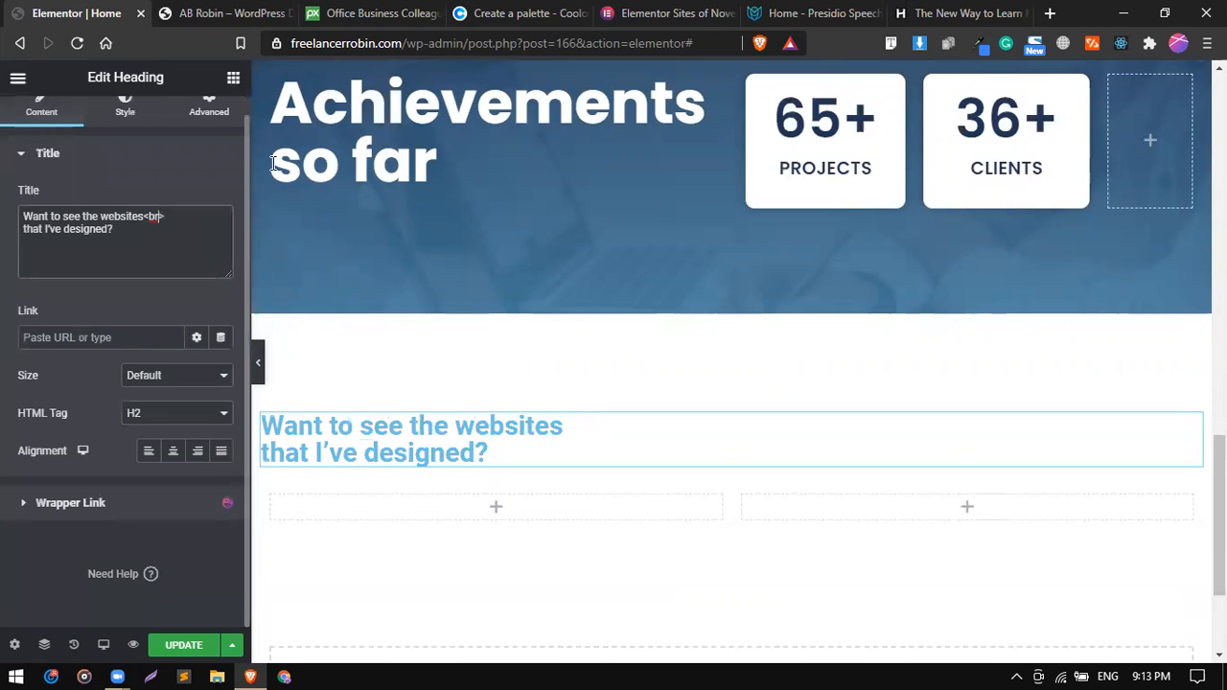
pyautogui.click(173, 453)
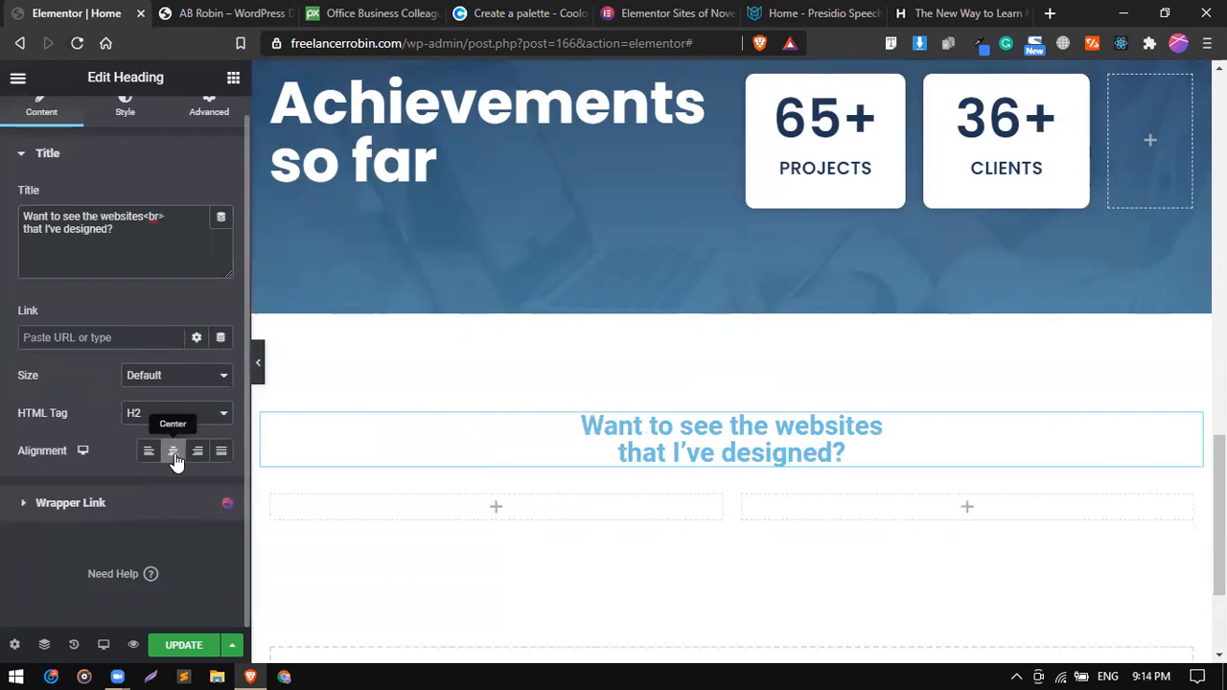
# Set the portfolio heading's text color to the dark blue global color #1D3557.
pyautogui.click(117, 107)
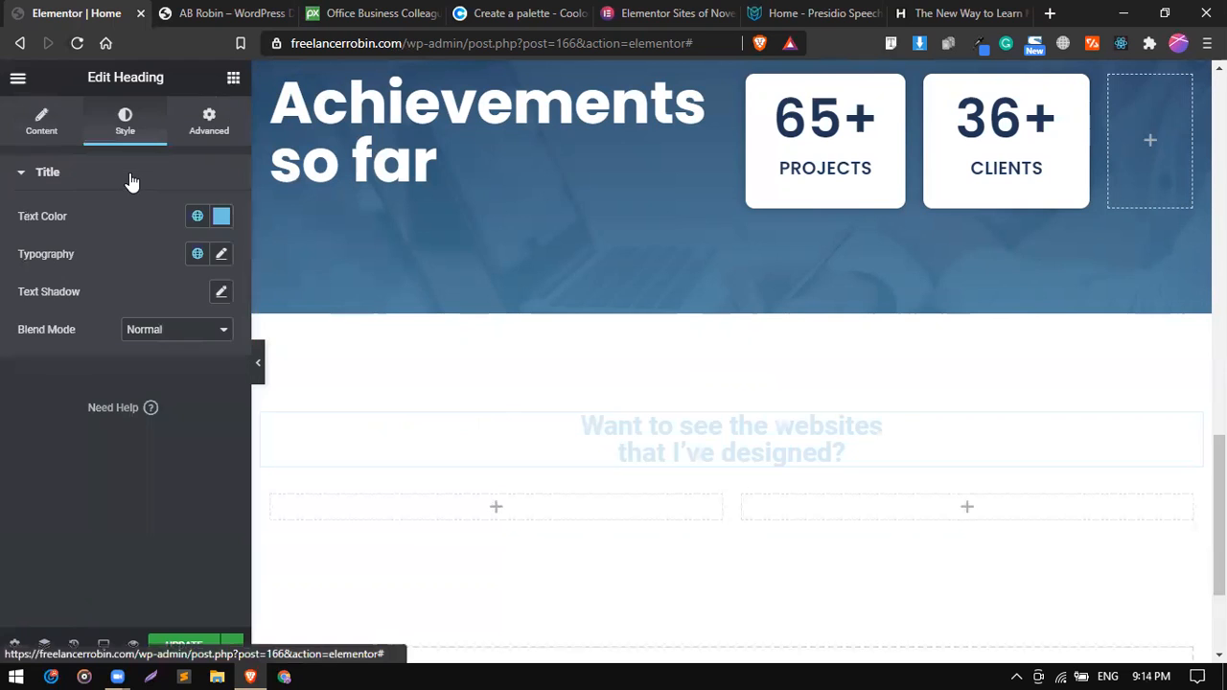
pyautogui.click(197, 218)
pyautogui.scroll(-3, 144, 417)
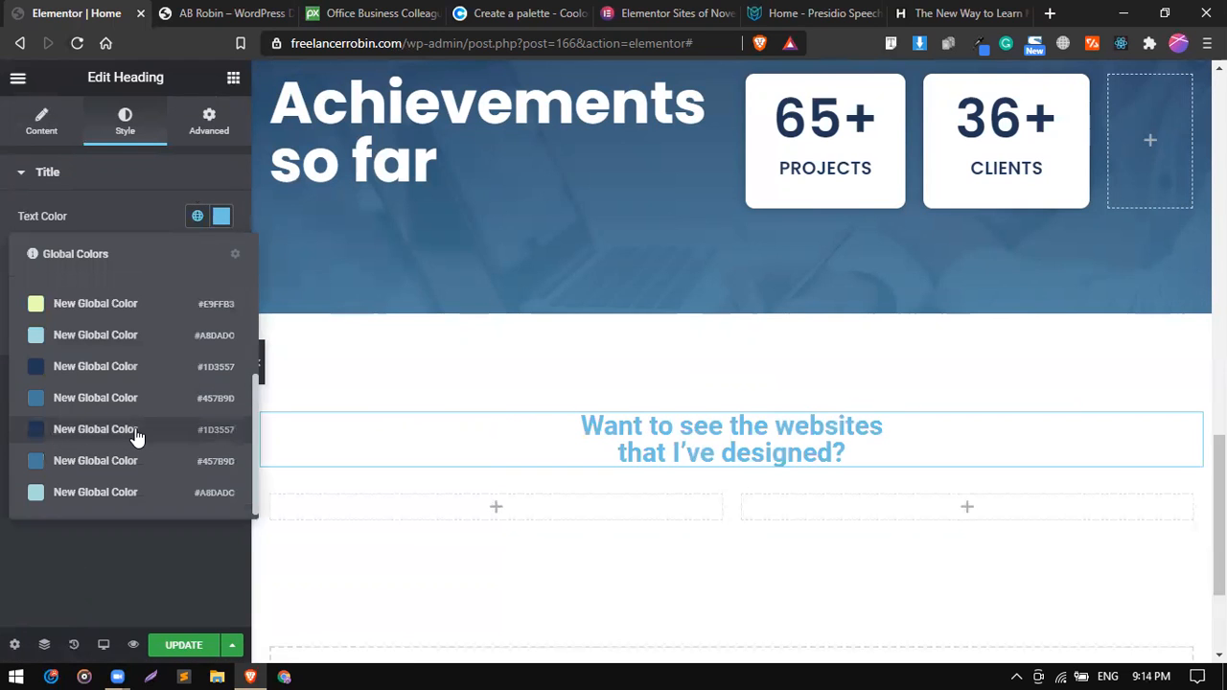
pyautogui.click(151, 366)
# Set the portfolio heading's typography to the Poppins family at 40 px.
pyautogui.click(221, 257)
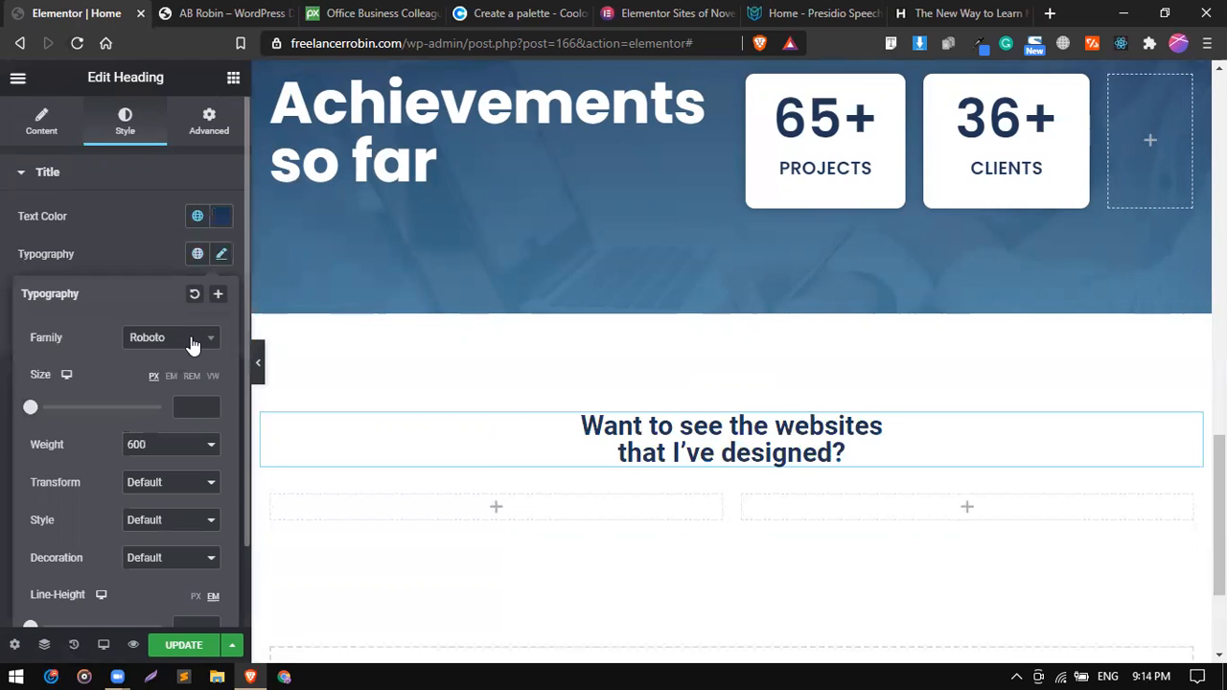
pyautogui.click(191, 347)
pyautogui.write('pop')
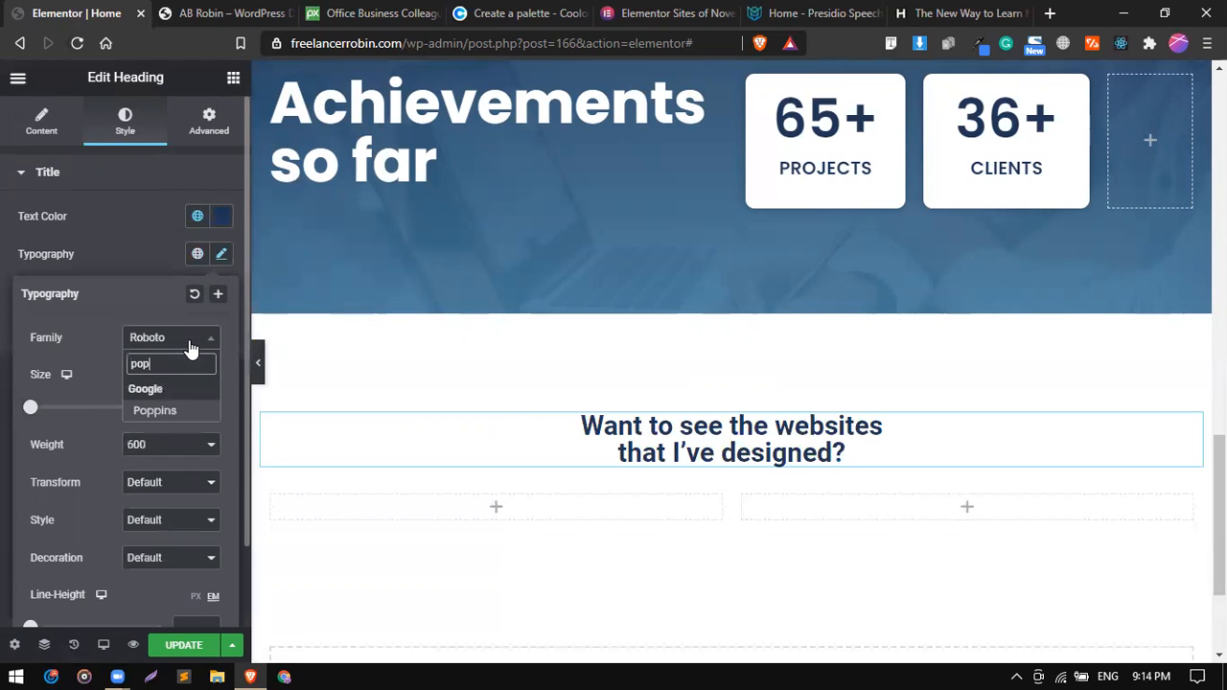
pyautogui.press('Return')
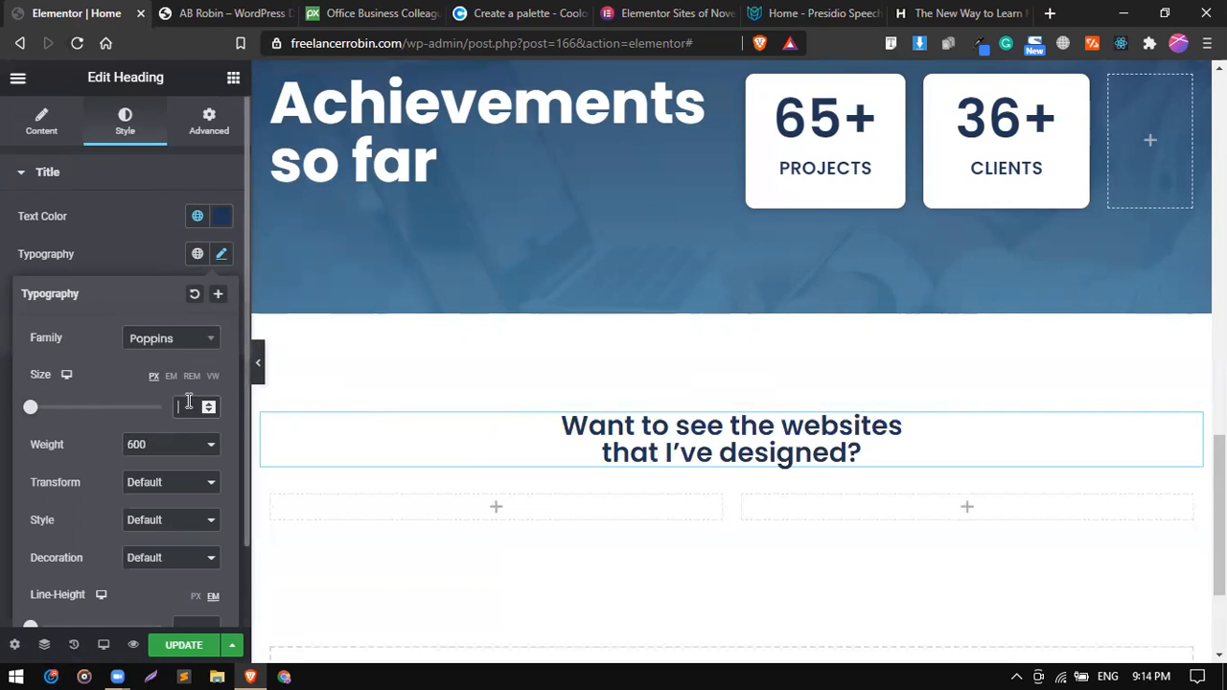
pyautogui.click(189, 400)
pyautogui.write('42')
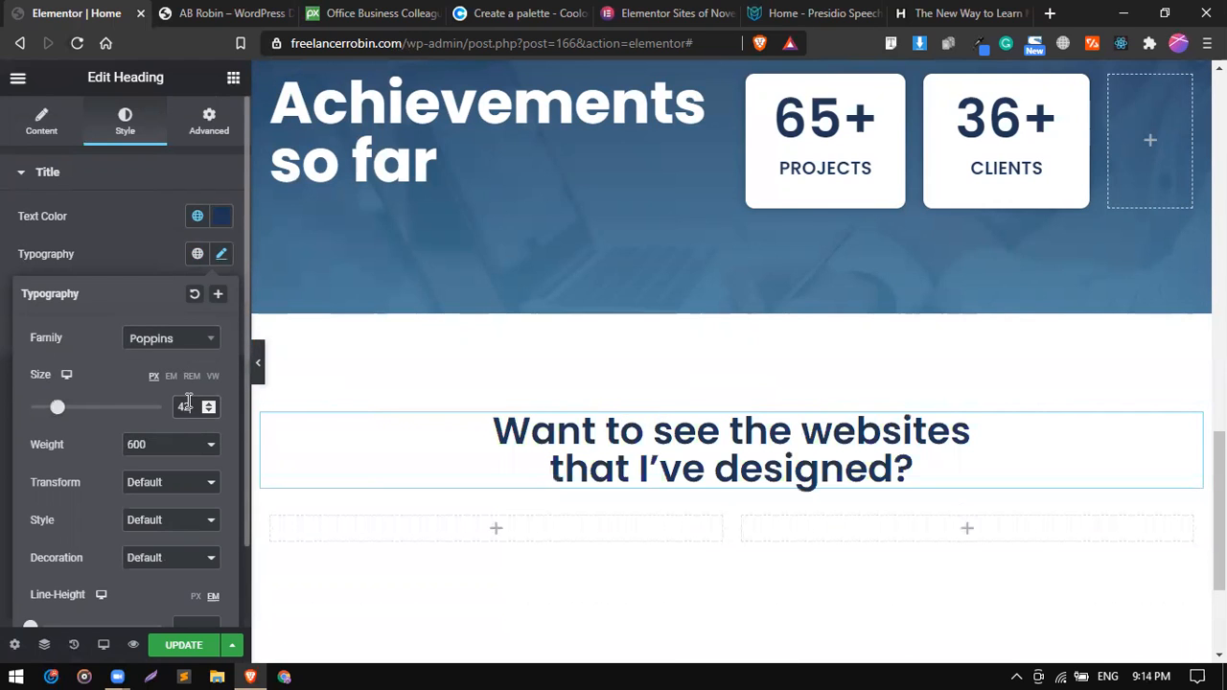
pyautogui.press('Down')
pyautogui.press('Down')
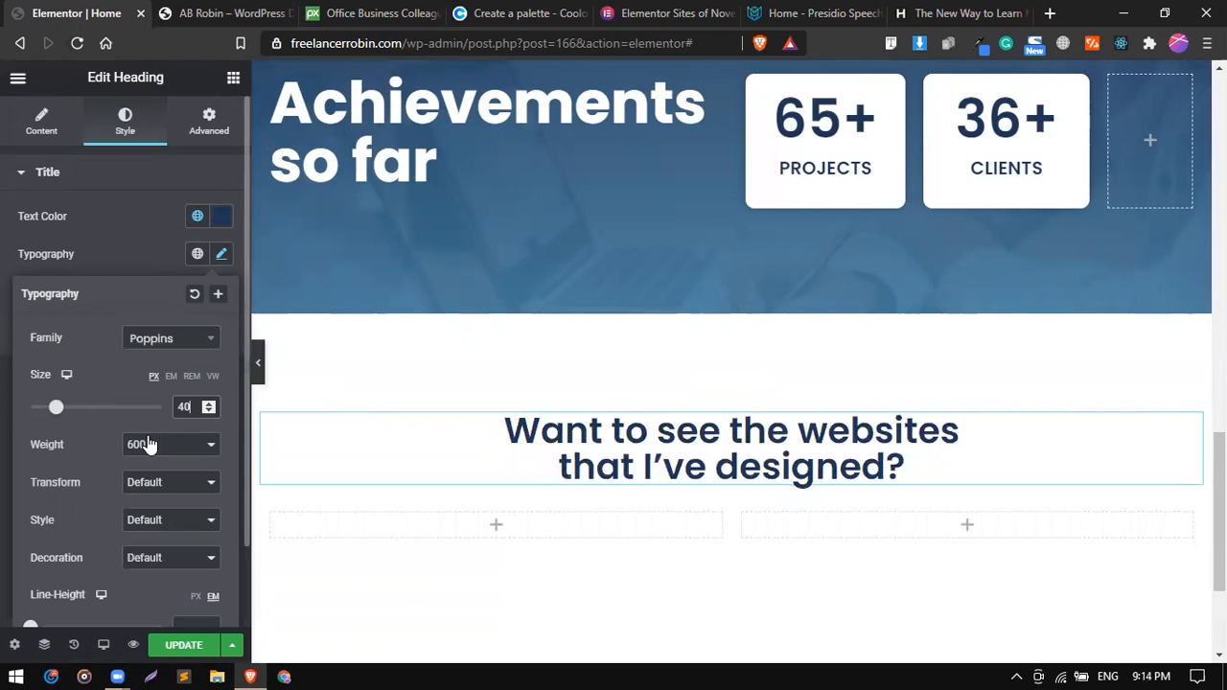
pyautogui.click(159, 253)
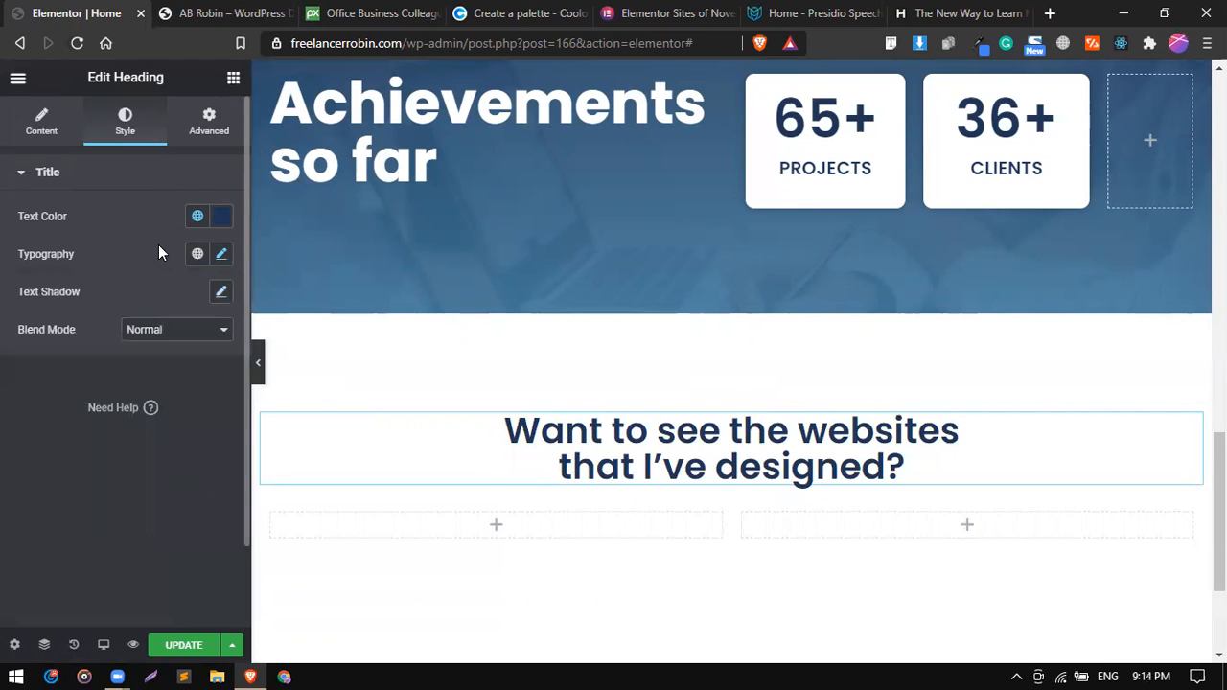
# Duplicate the portfolio heading and replace the copy's text with "Checkout my work" from the reference site.
pyautogui.rightClick(723, 449)
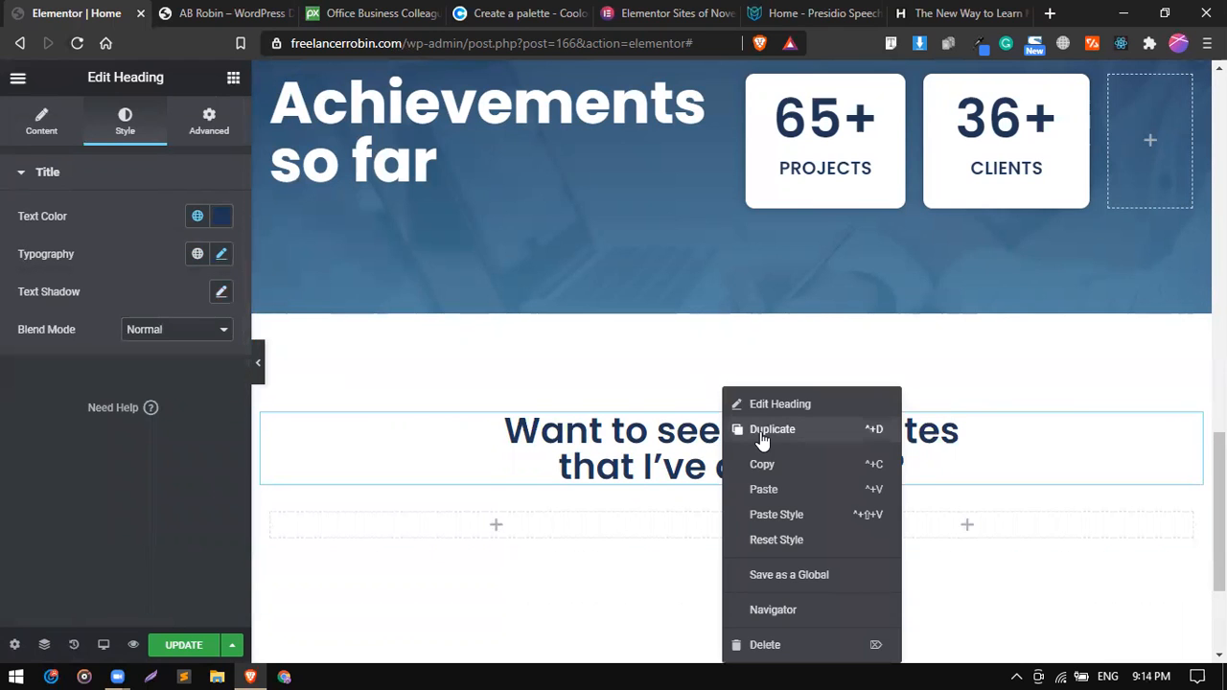
pyautogui.click(761, 438)
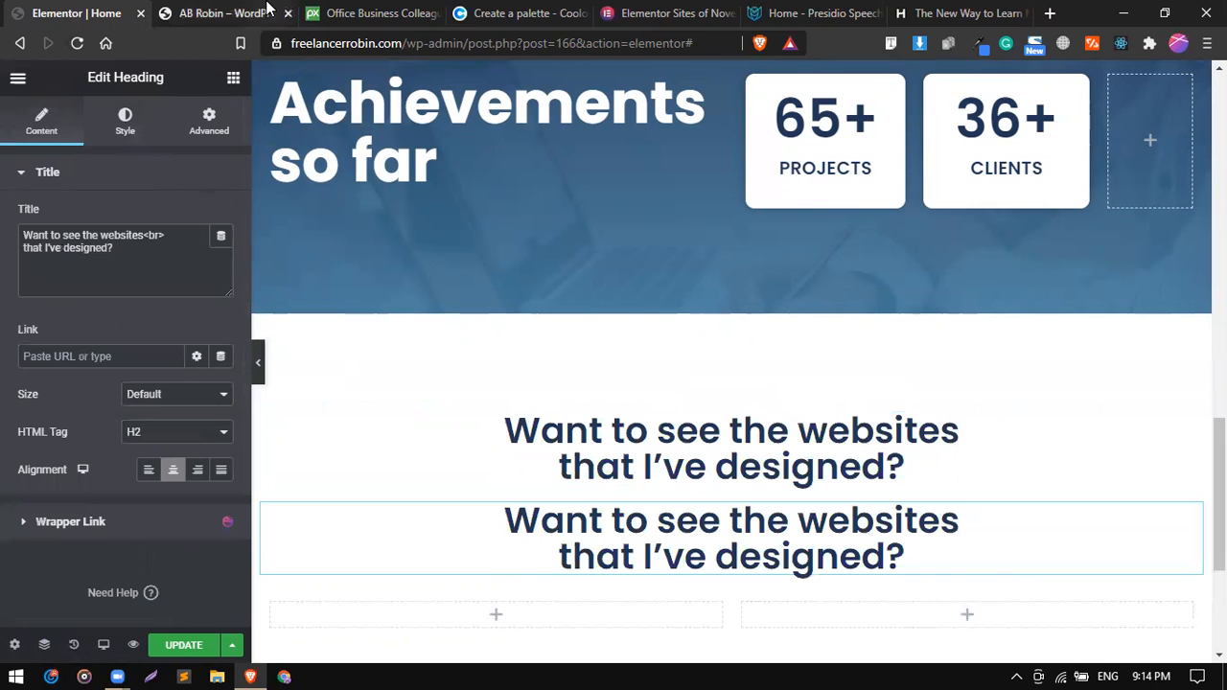
pyautogui.click(269, 9)
pyautogui.click(422, 12)
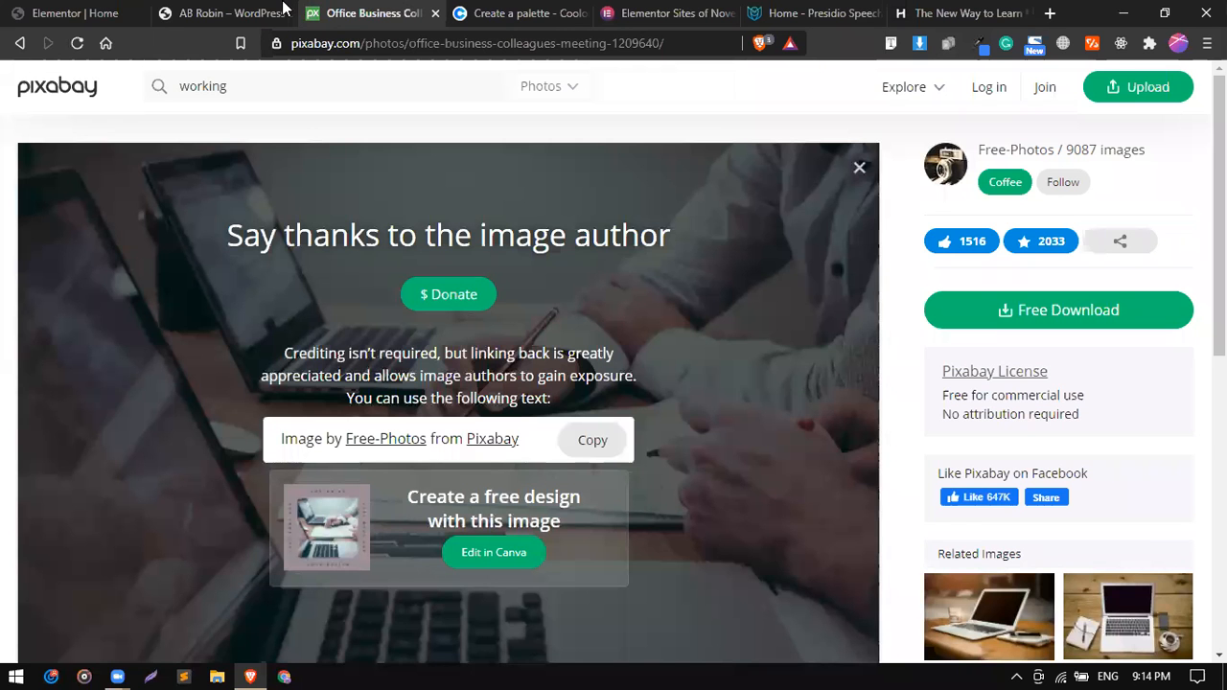
pyautogui.click(283, 10)
pyautogui.tripleClick(611, 240)
pyautogui.rightClick(610, 240)
pyautogui.click(648, 255)
pyautogui.click(91, 11)
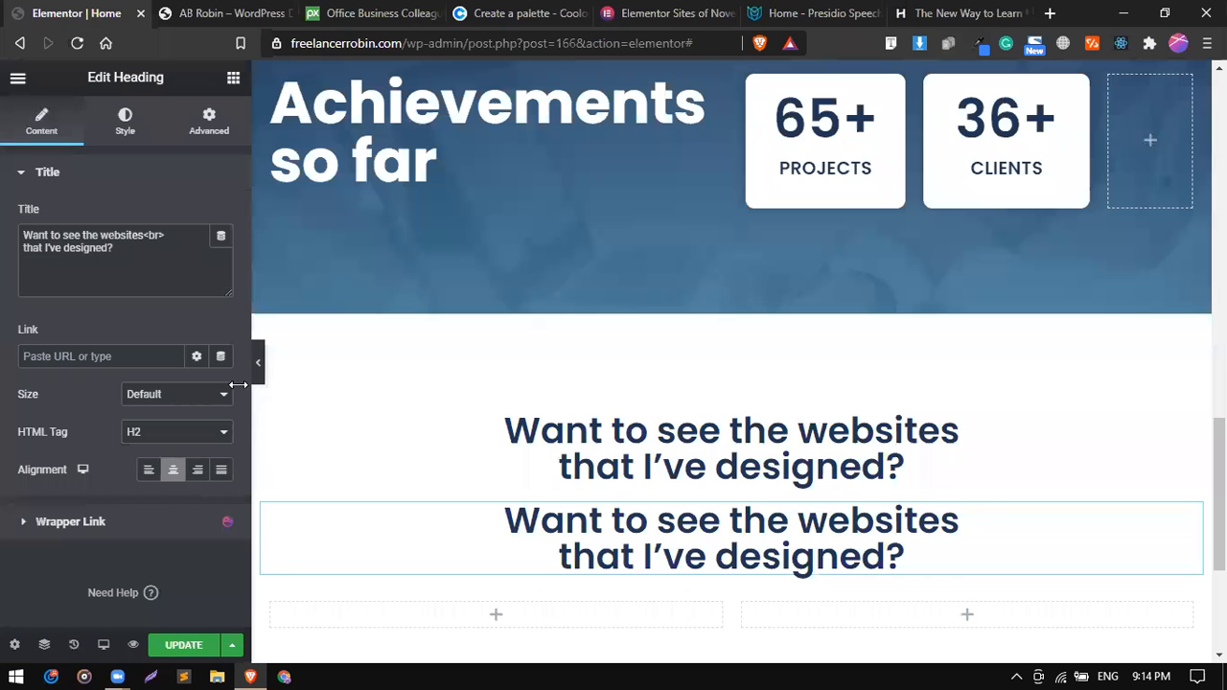
pyautogui.tripleClick(156, 262)
pyautogui.hotkey('ctrl', 'a')
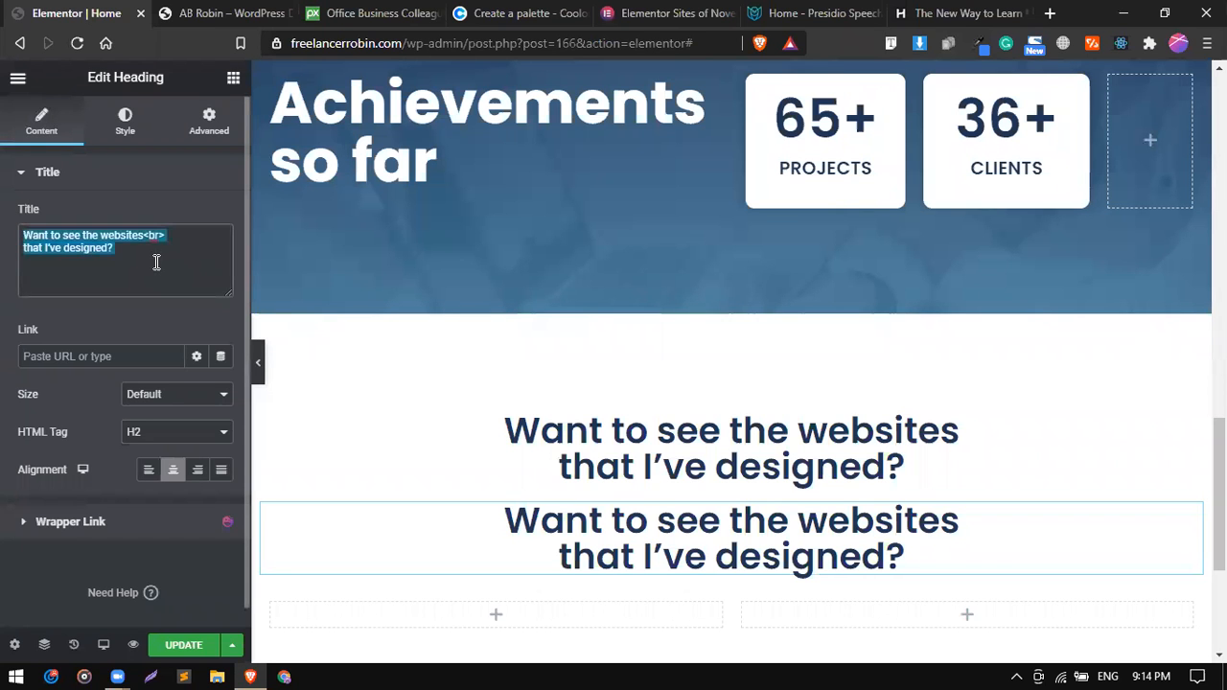
pyautogui.hotkey('ctrl', 'v')
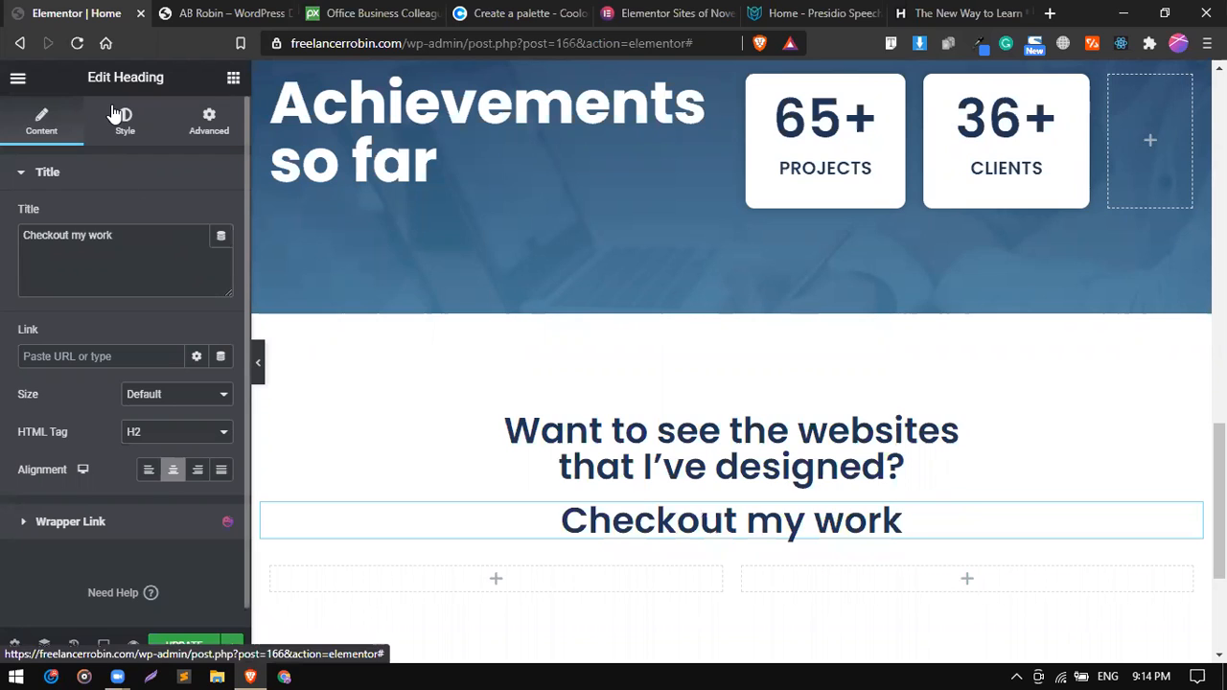
# Set the "Checkout my work" subheading's text color to the Secondary global color.
pyautogui.click(116, 115)
pyautogui.click(197, 216)
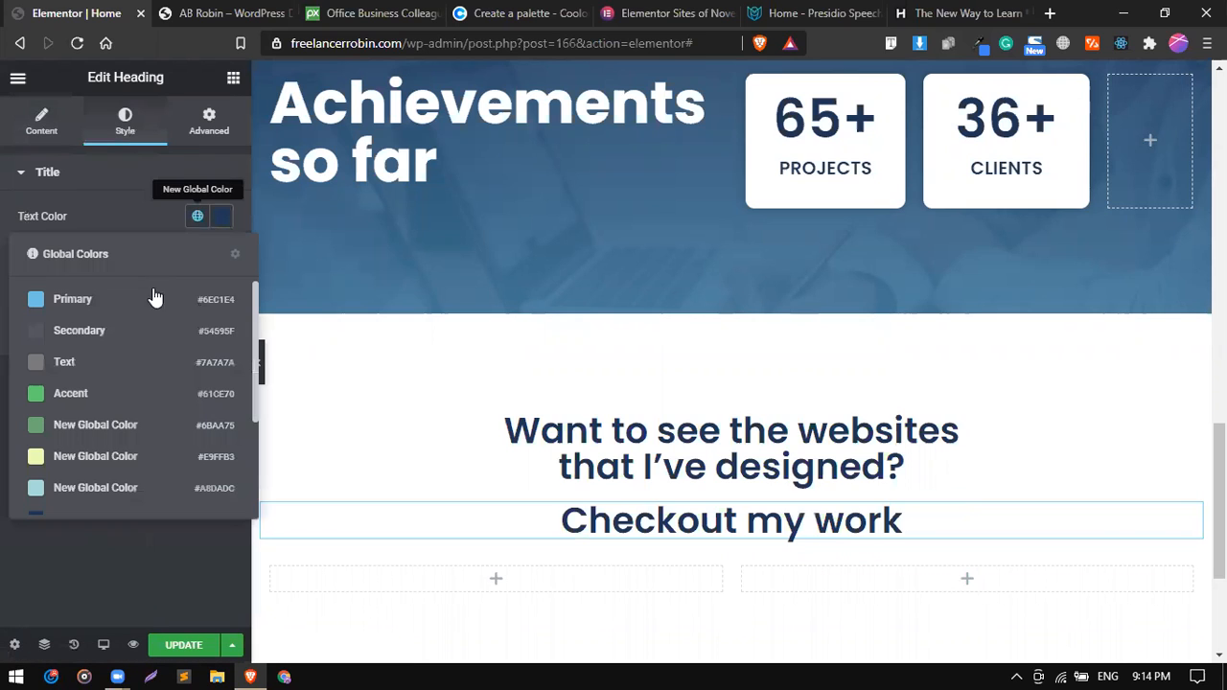
pyautogui.click(117, 332)
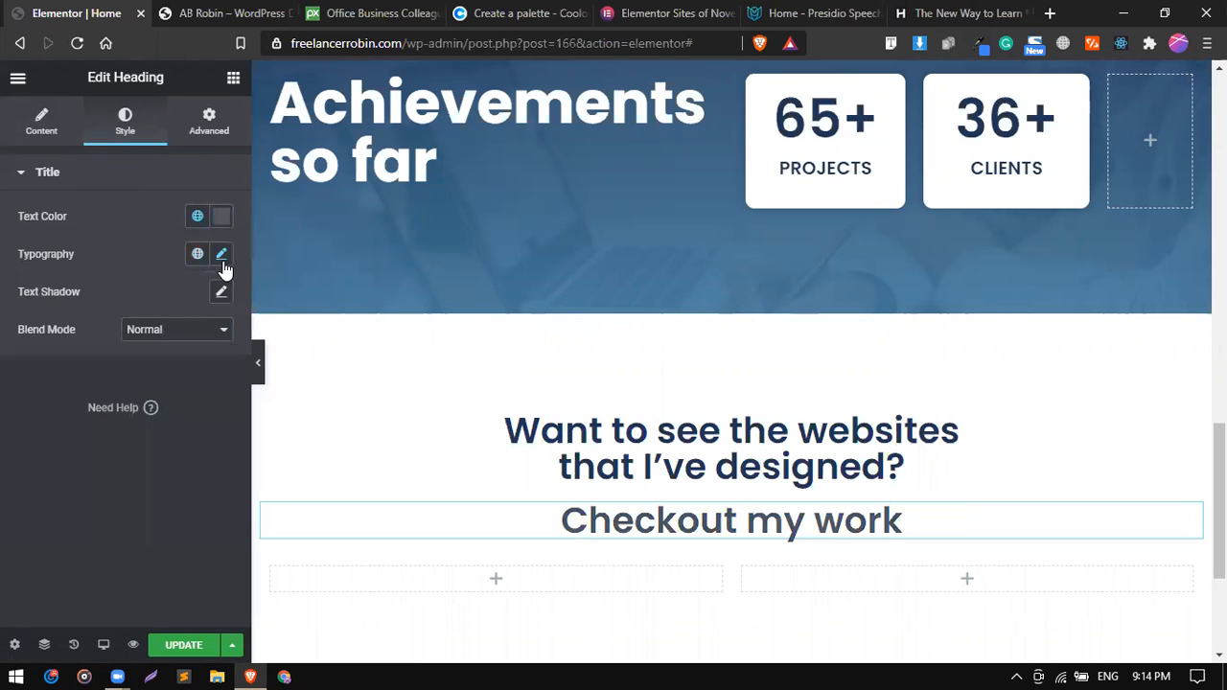
# Set the "Checkout my work" subheading's font size to 18 px and its weight to 400.
pyautogui.click(221, 255)
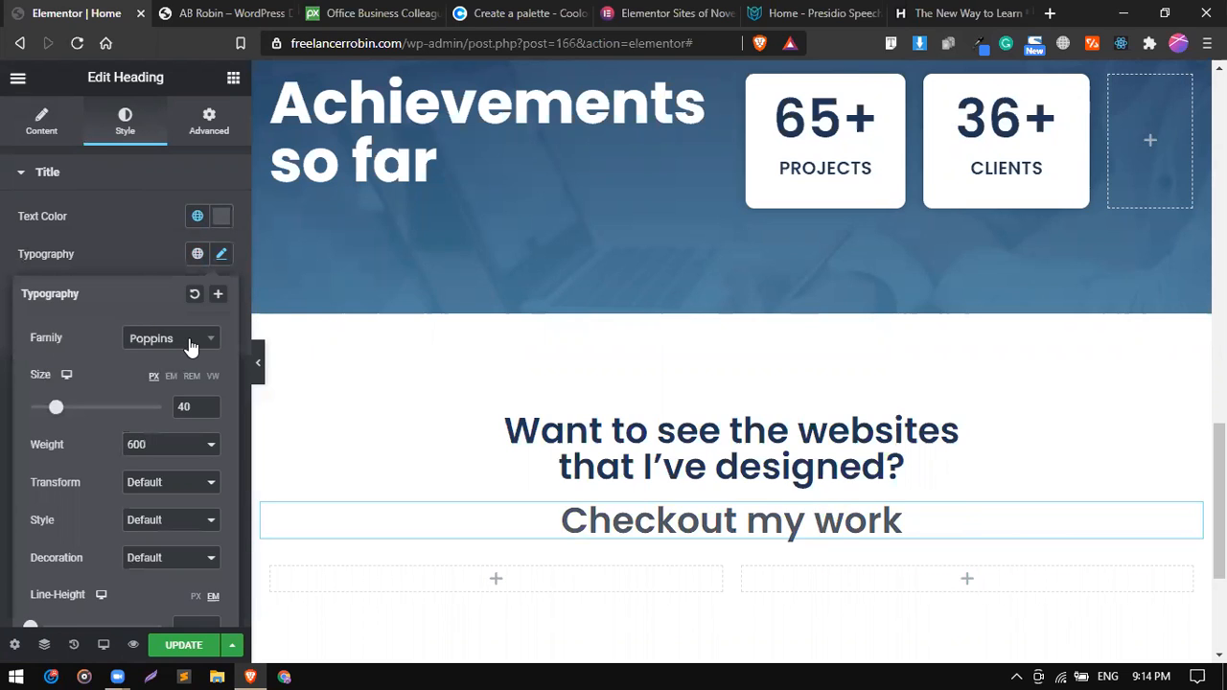
pyautogui.doubleClick(195, 409)
pyautogui.write('18')
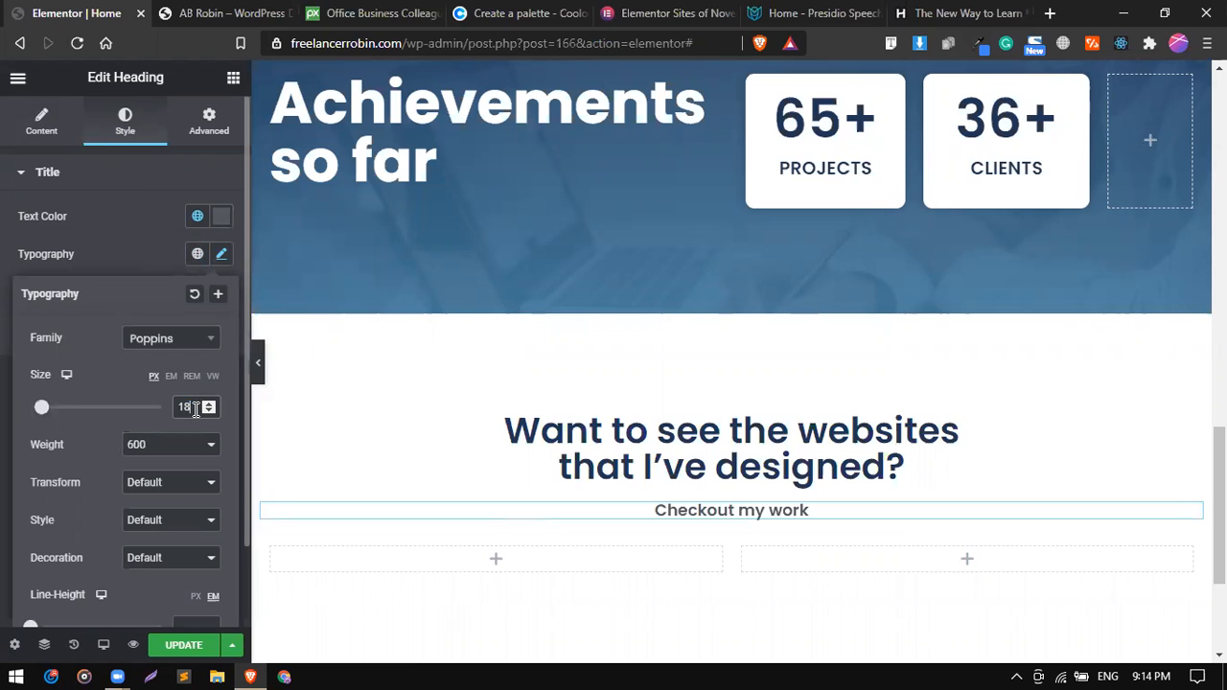
pyautogui.click(177, 445)
pyautogui.click(156, 499)
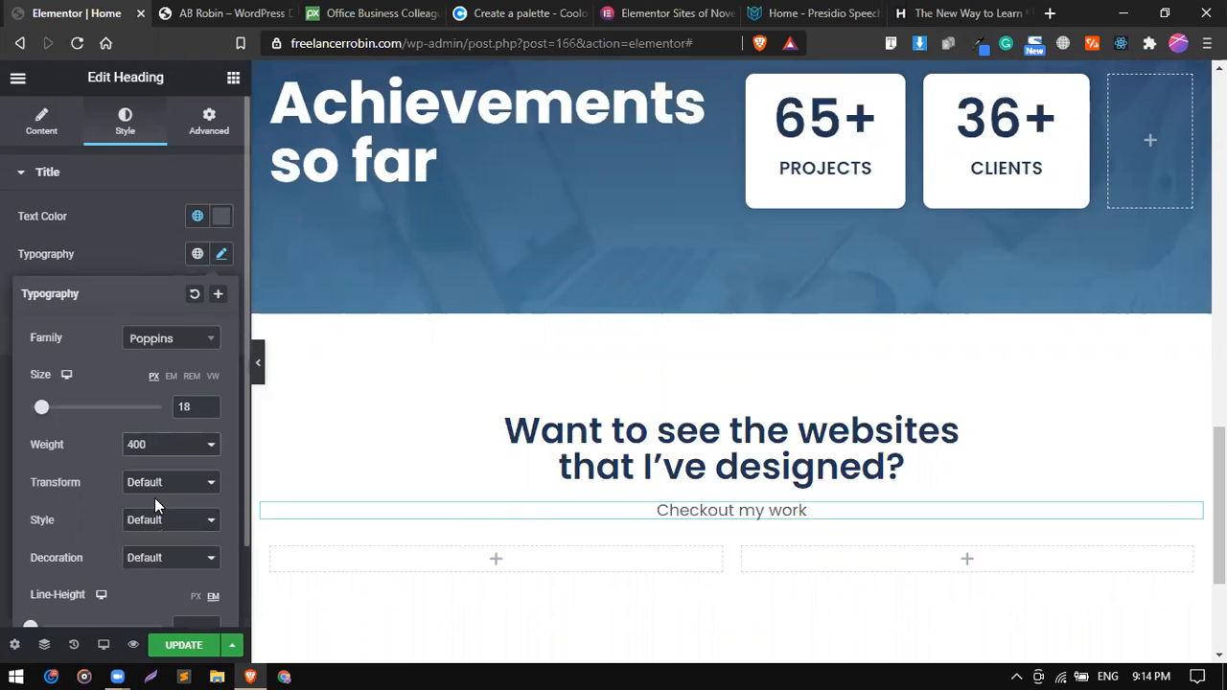
pyautogui.scroll(-2, 496, 454)
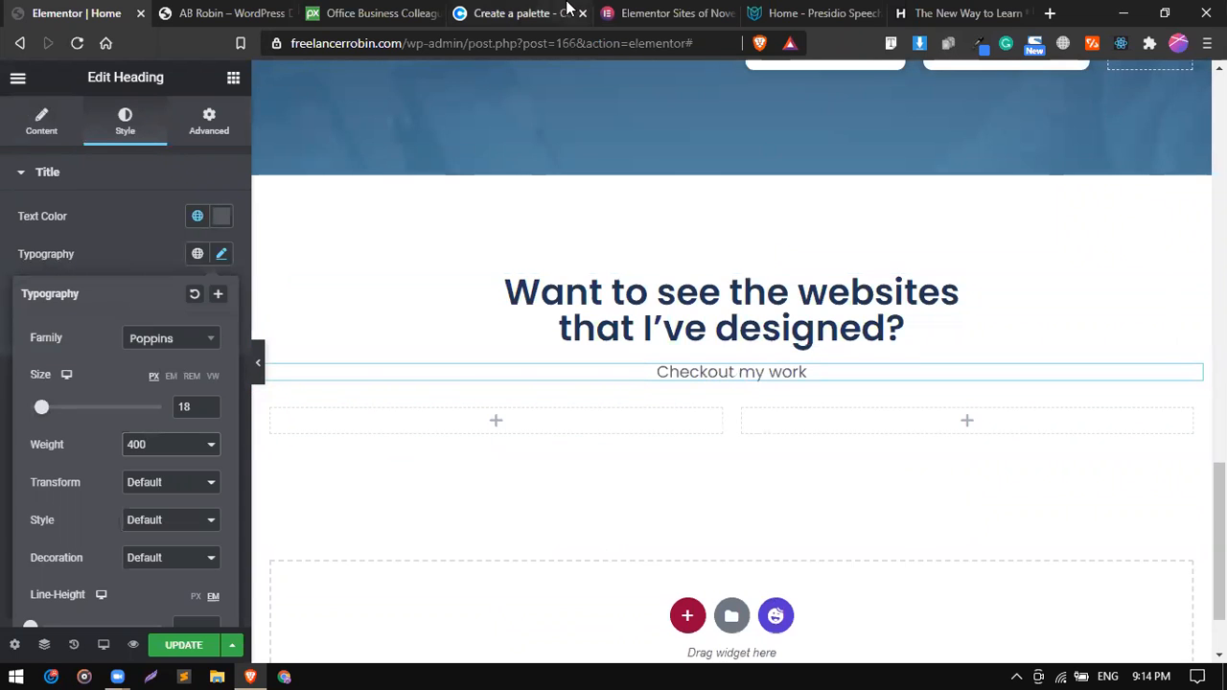
# Capture the Hone homepage image from the Elementor showcase article and save it to the Desktop as Screenshot_2.png.
pyautogui.click(668, 9)
pyautogui.scroll(10, 517, 325)
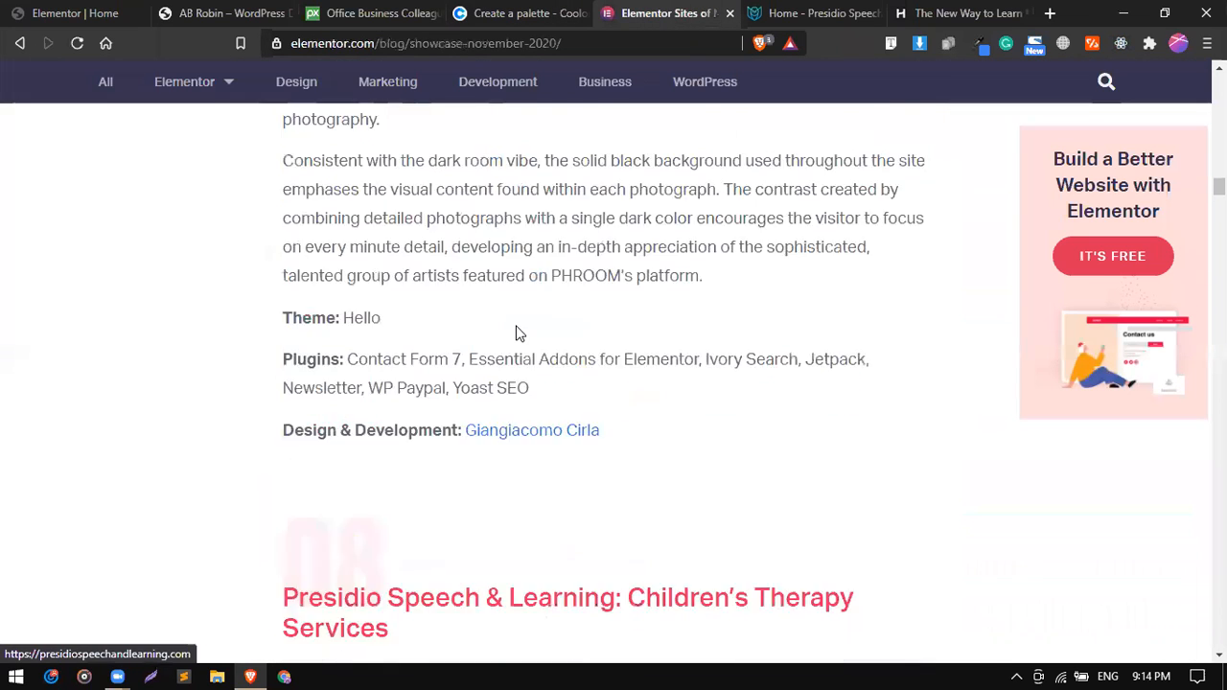
pyautogui.scroll(10, 517, 326)
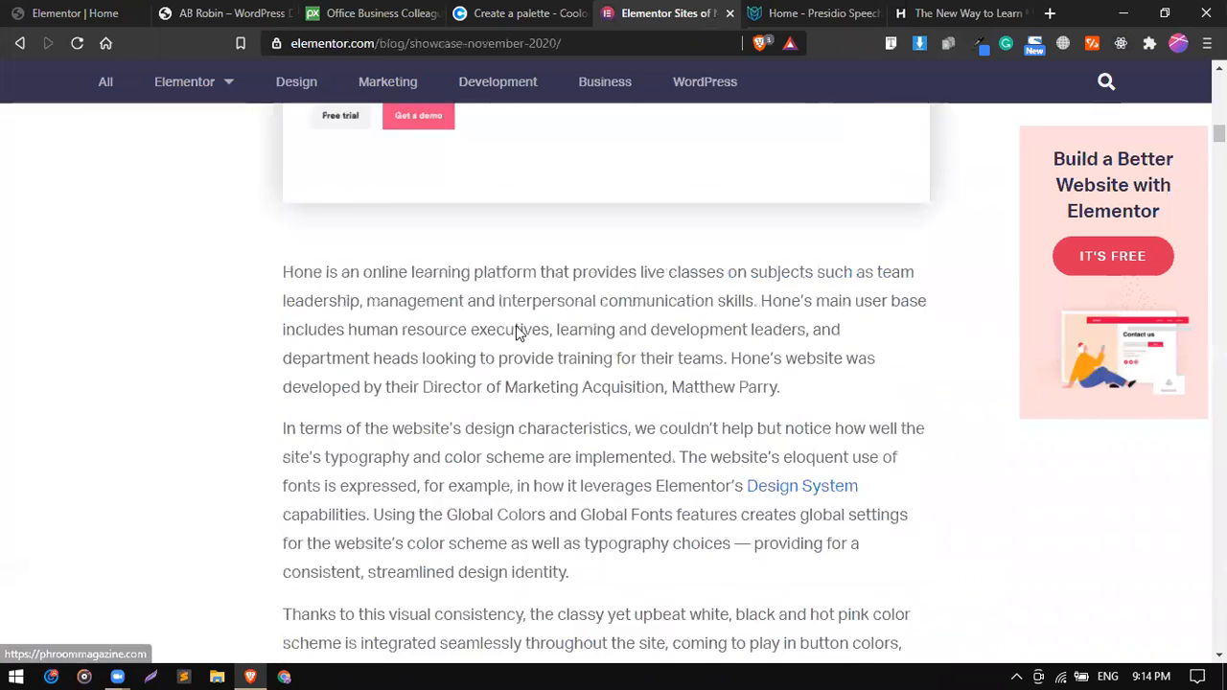
pyautogui.scroll(-1, 517, 334)
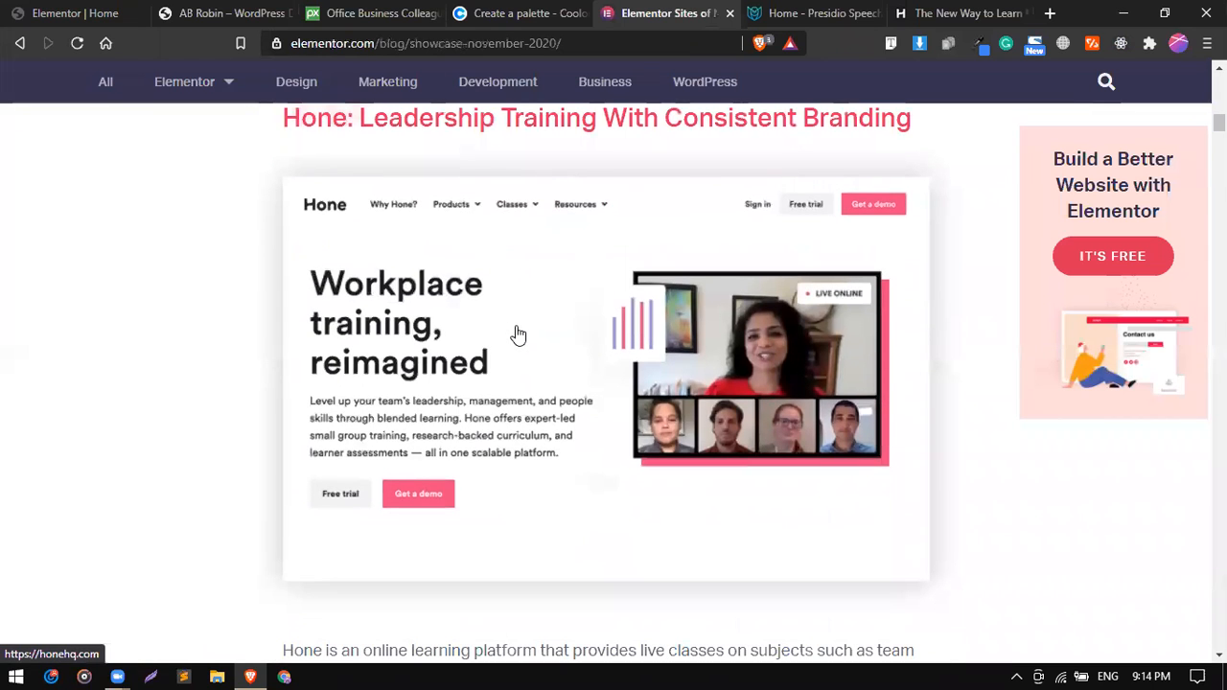
pyautogui.click(147, 670)
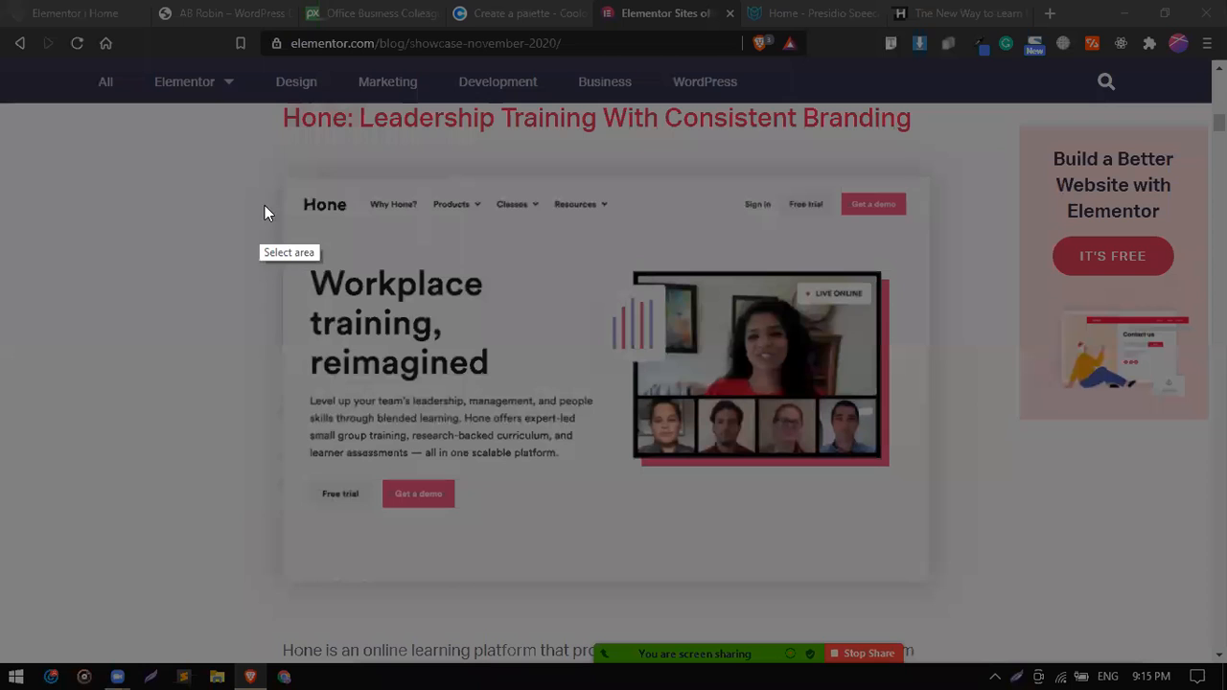
pyautogui.moveTo(284, 178)
pyautogui.mouseDown()
pyautogui.moveTo(745, 514)
pyautogui.moveTo(929, 583)
pyautogui.mouseUp()
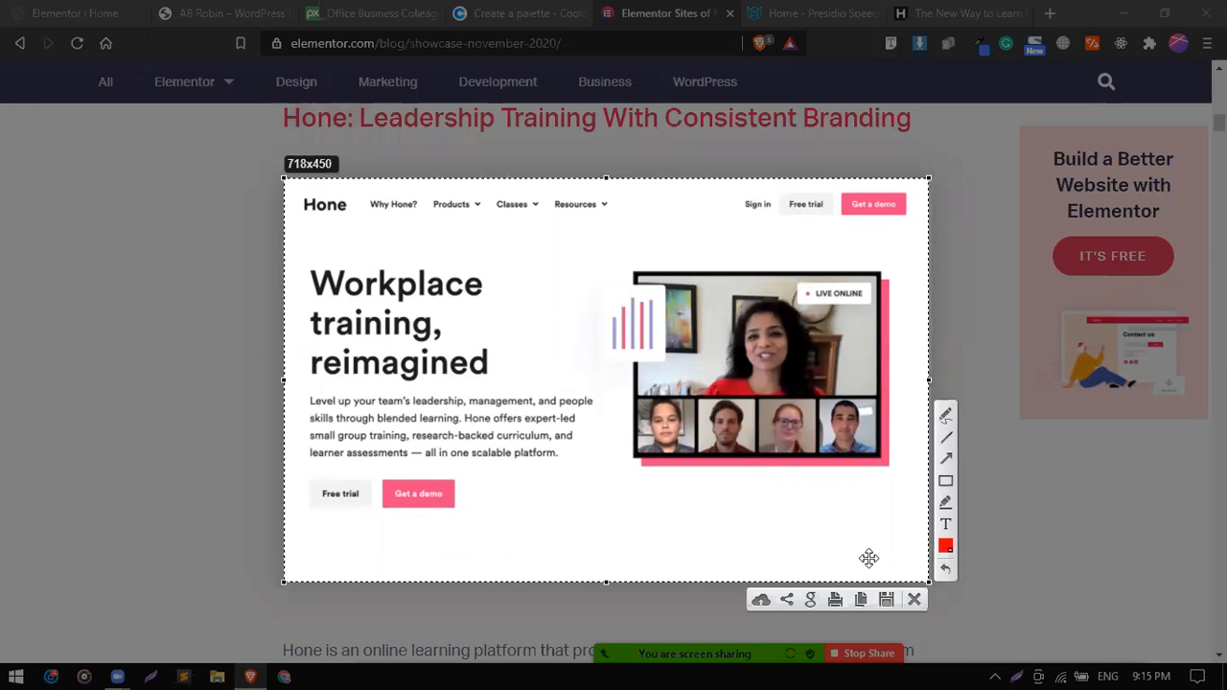
pyautogui.click(887, 599)
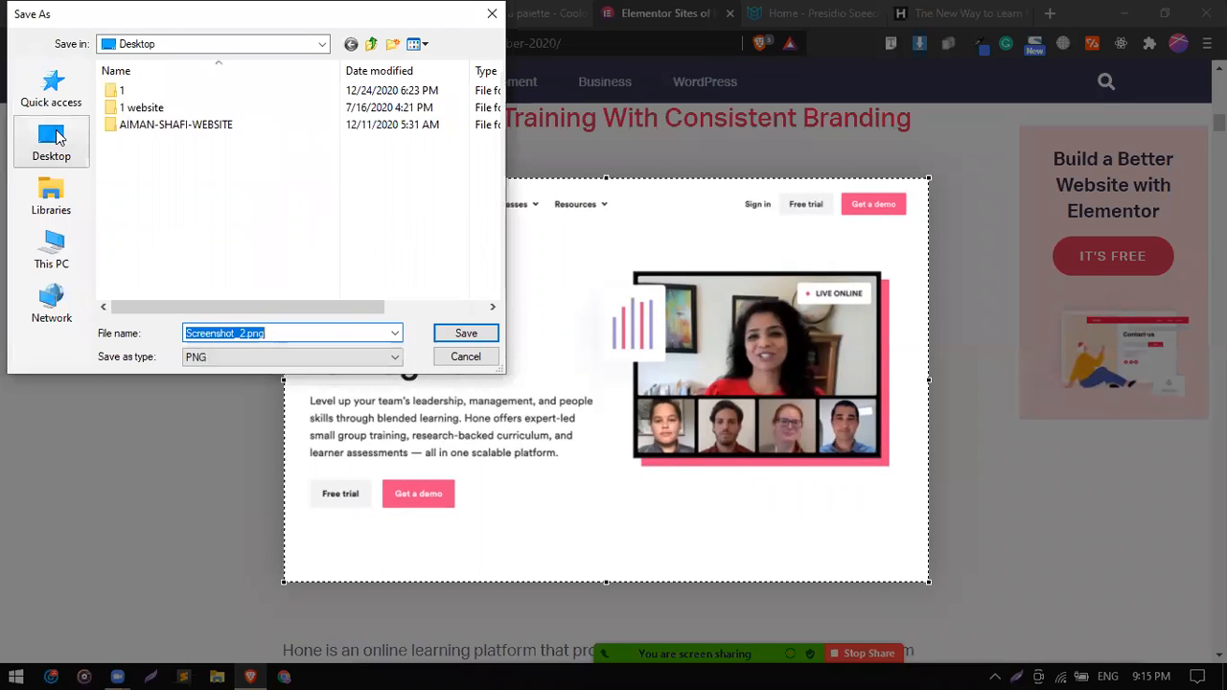
pyautogui.click(54, 139)
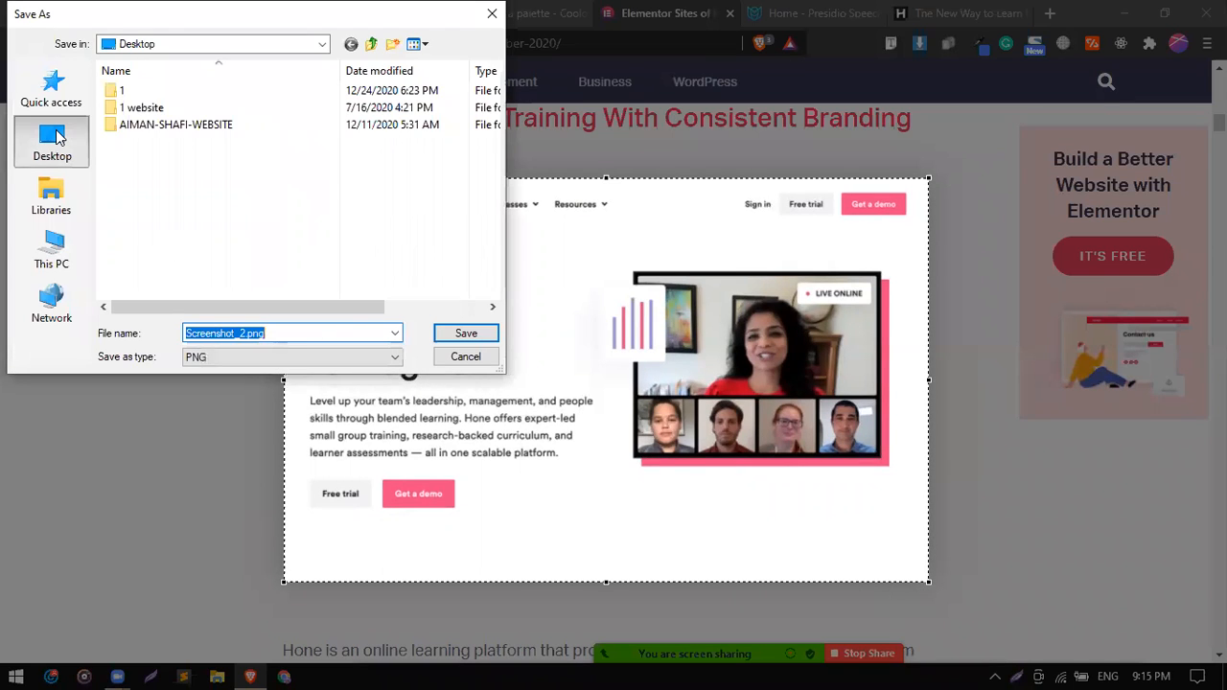
pyautogui.click(464, 333)
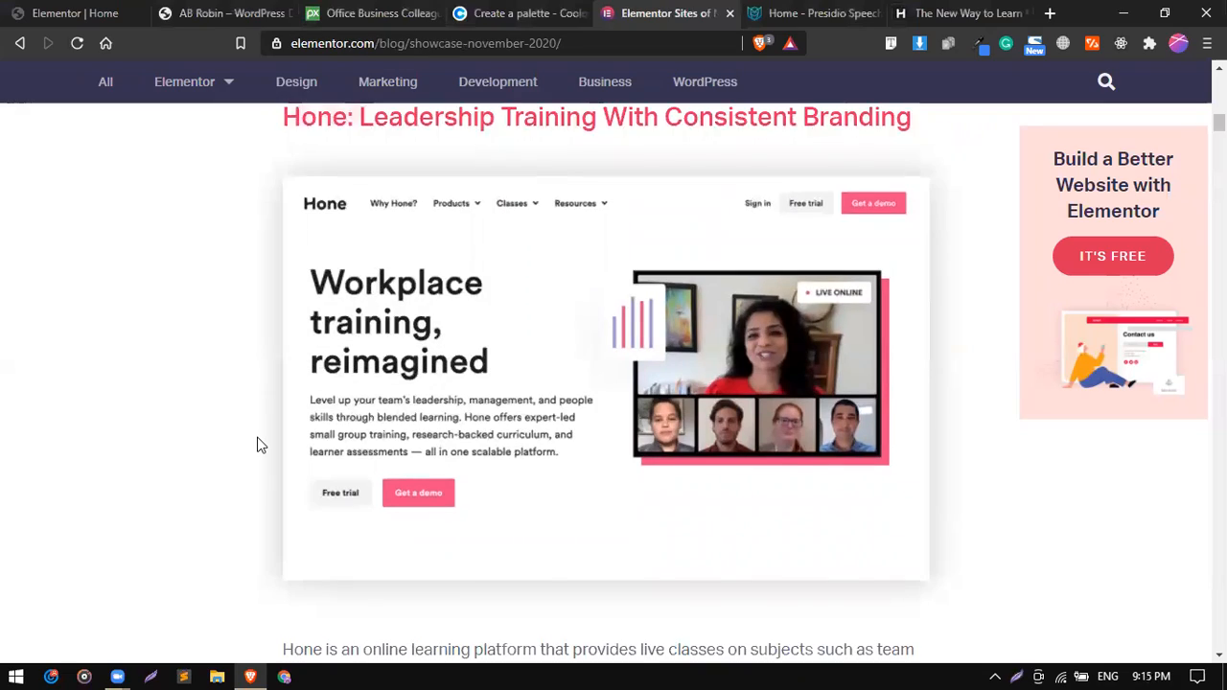
# Return from the showcase article to the Elementor editor of the Home page.
pyautogui.scroll(-15, 257, 445)
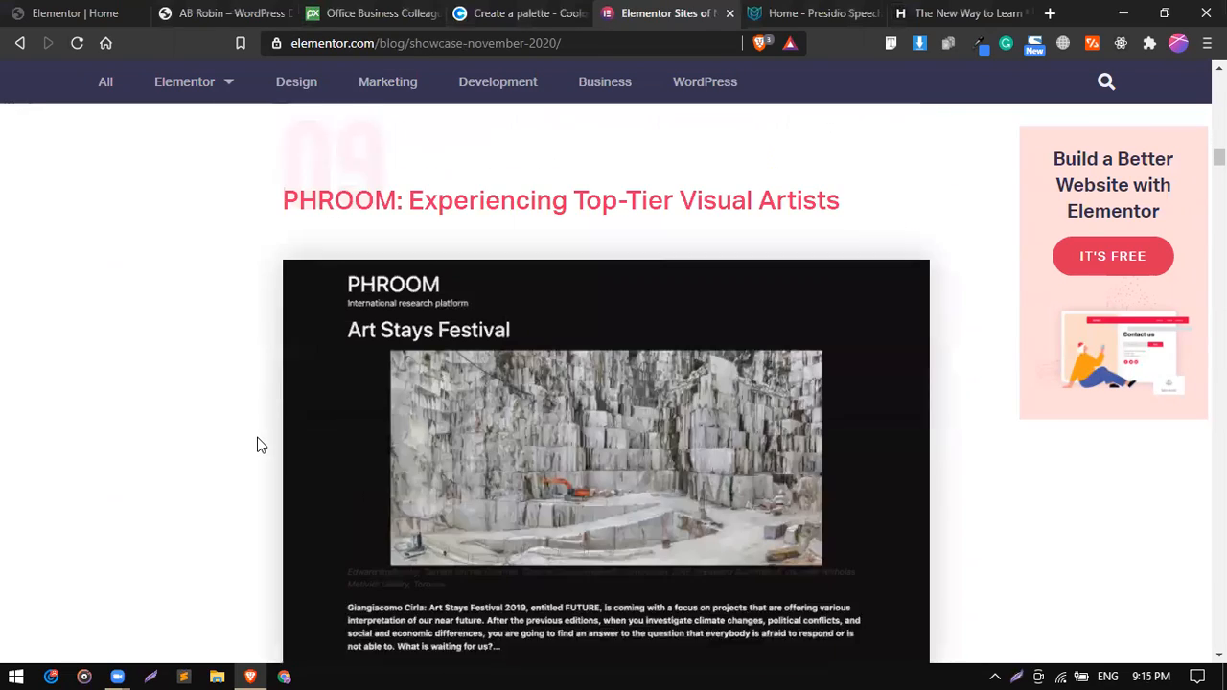
pyautogui.scroll(-1, 257, 445)
pyautogui.click(81, 11)
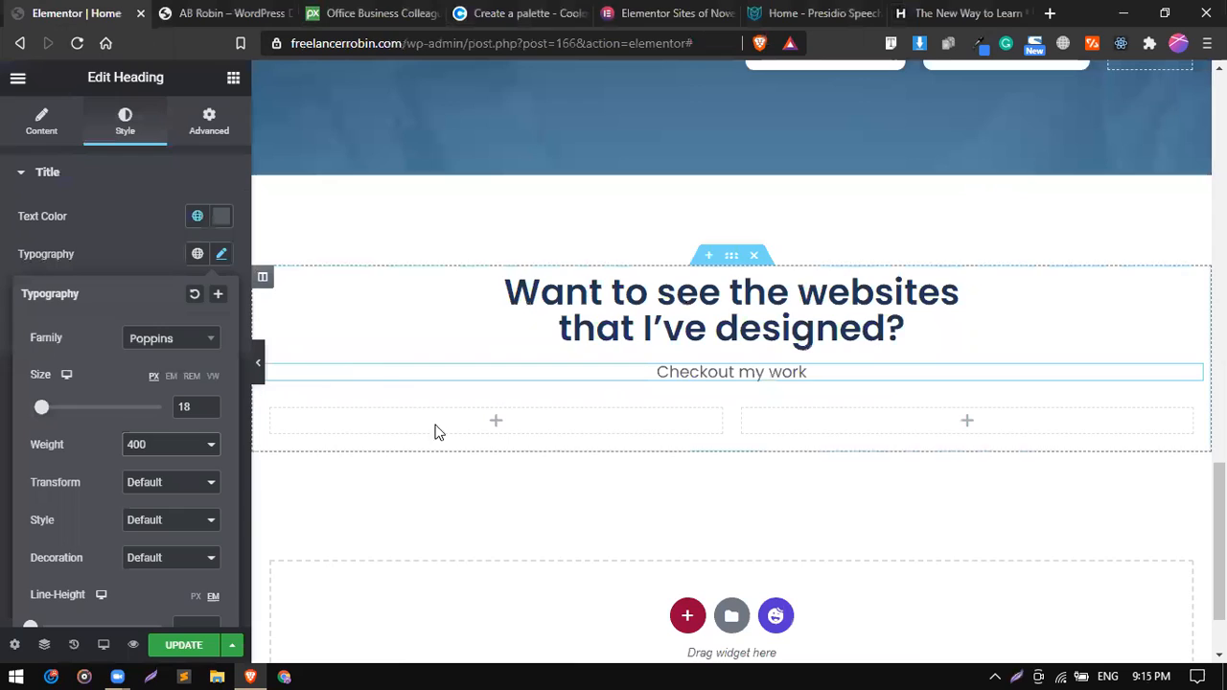
pyautogui.click(234, 79)
pyautogui.moveTo(76, 317); pyautogui.dragTo(562, 405)
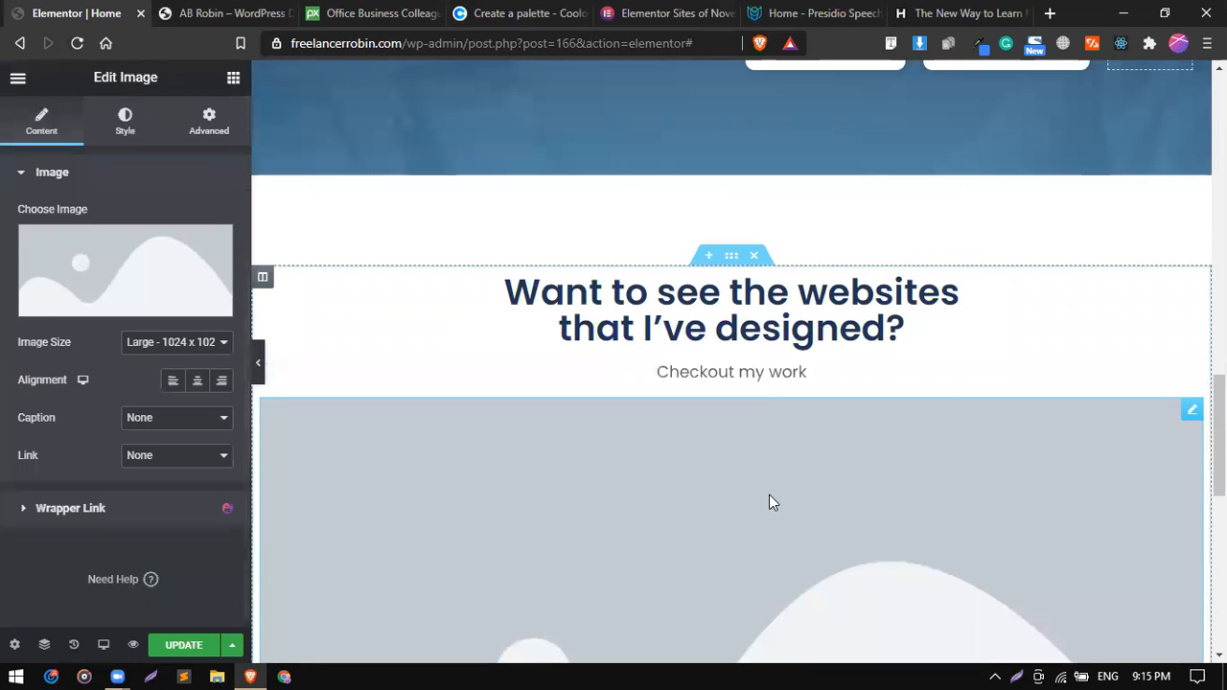
pyautogui.rightClick(768, 494)
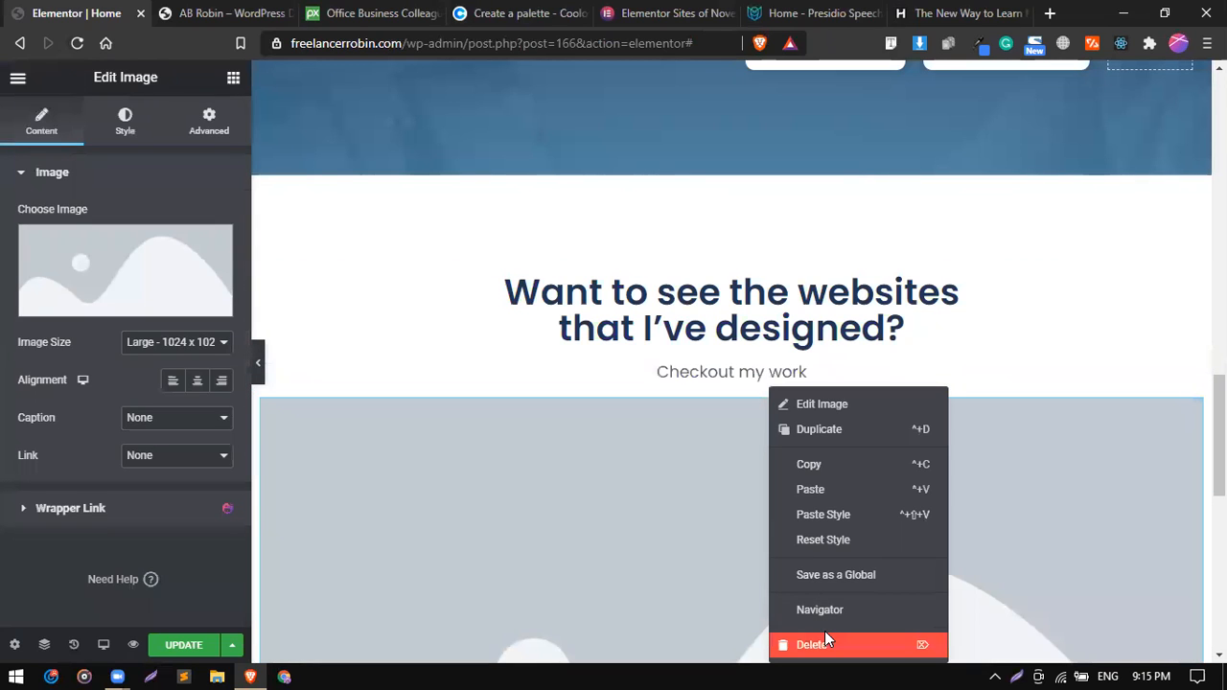
pyautogui.click(824, 637)
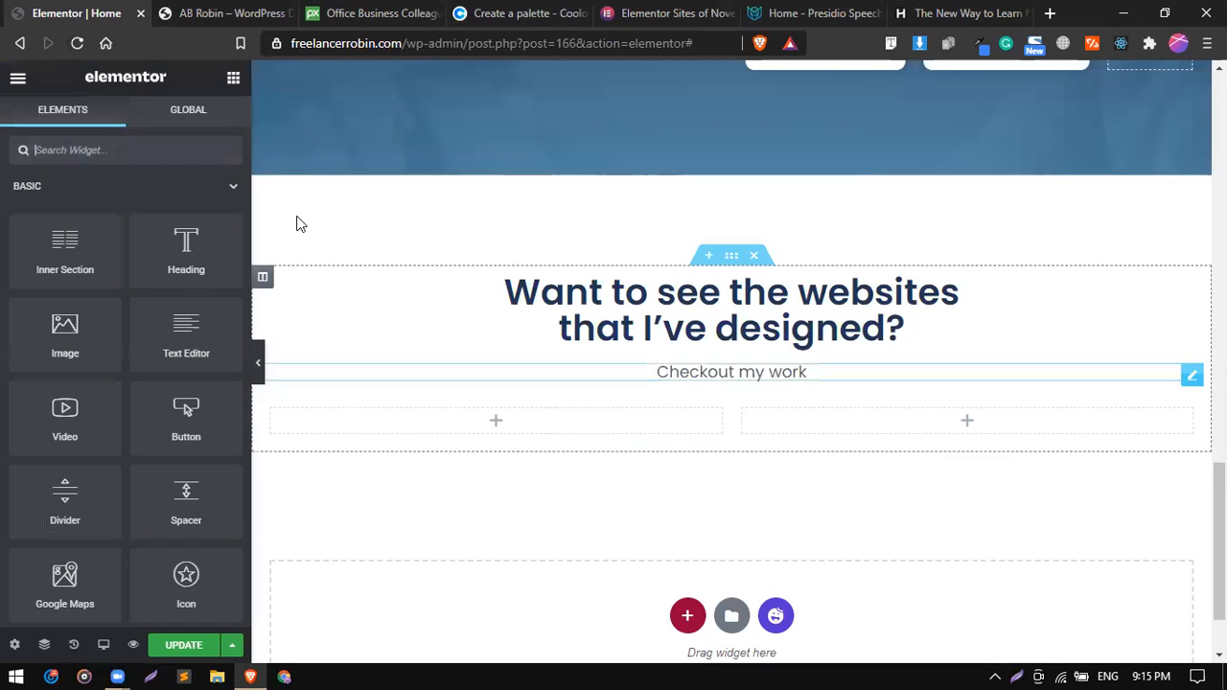
# Add an Image widget to the first column below the "Checkout my work" subheading and insert image05.jpg from the media library.
pyautogui.moveTo(96, 324); pyautogui.dragTo(438, 419)
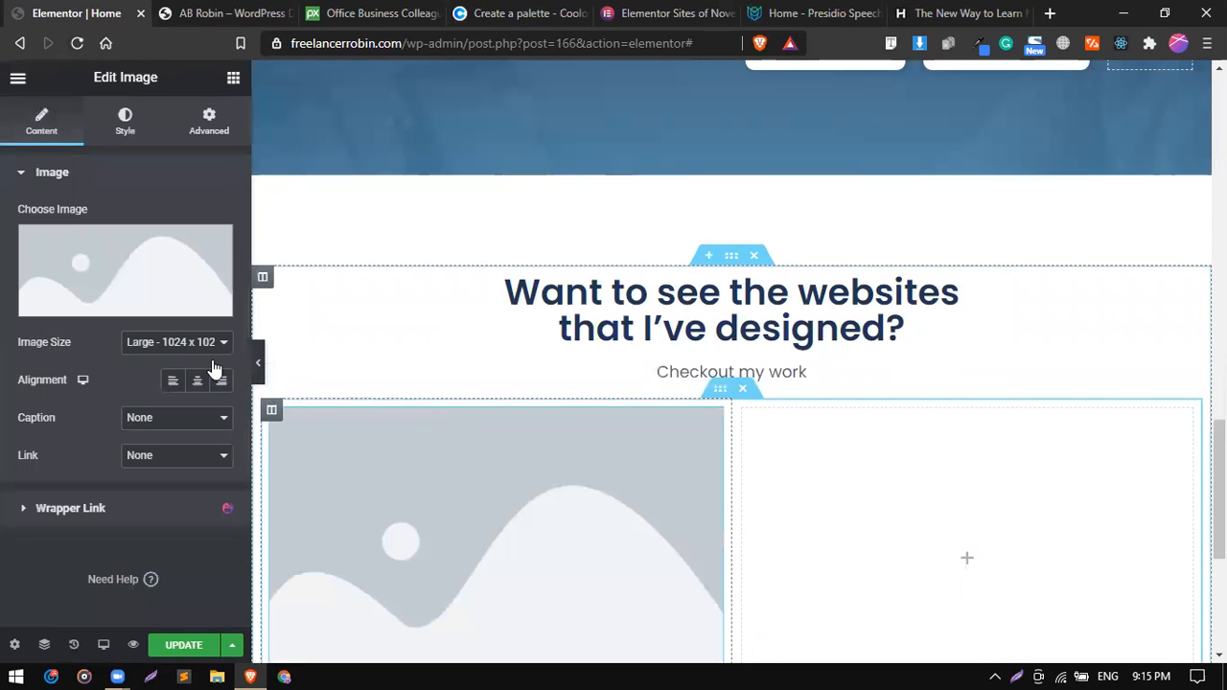
pyautogui.scroll(-1, 368, 449)
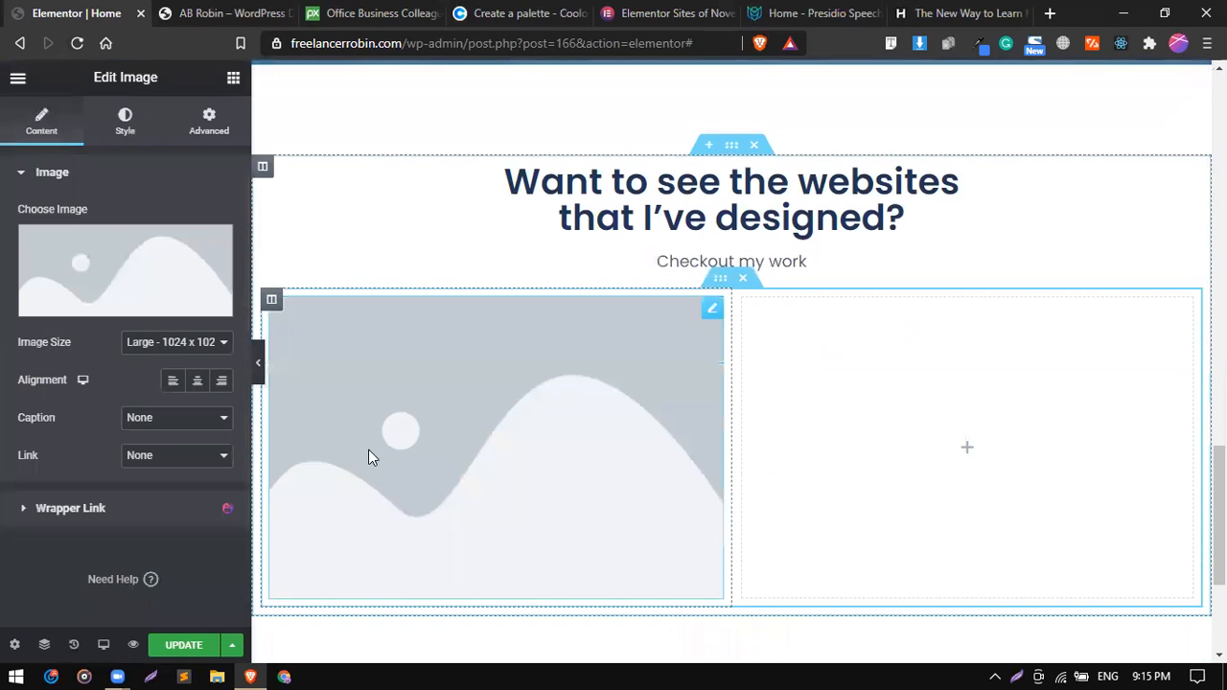
pyautogui.click(155, 249)
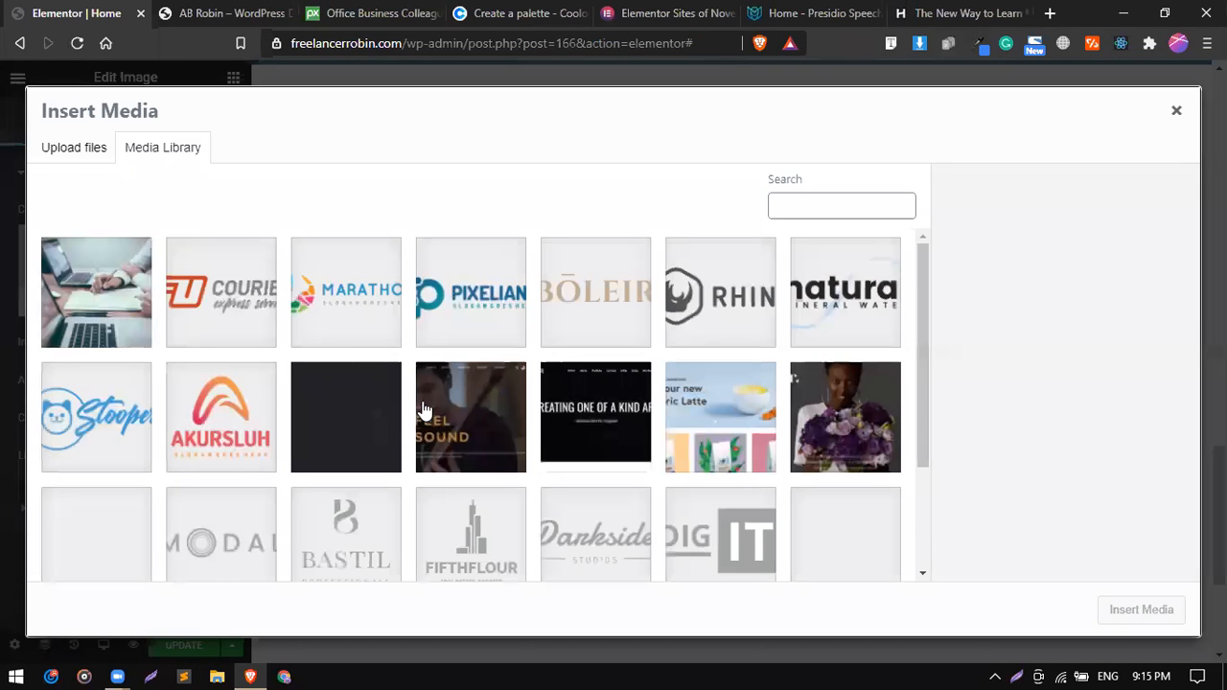
pyautogui.scroll(-1, 441, 400)
pyautogui.click(458, 389)
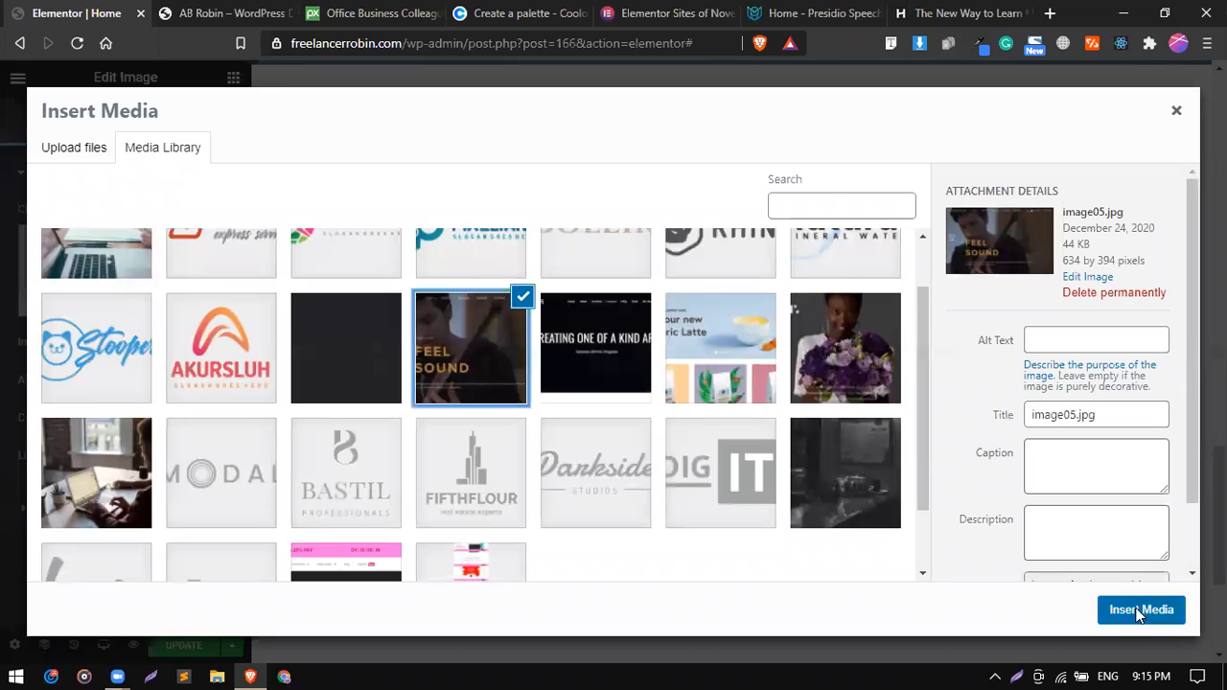
pyautogui.click(1140, 614)
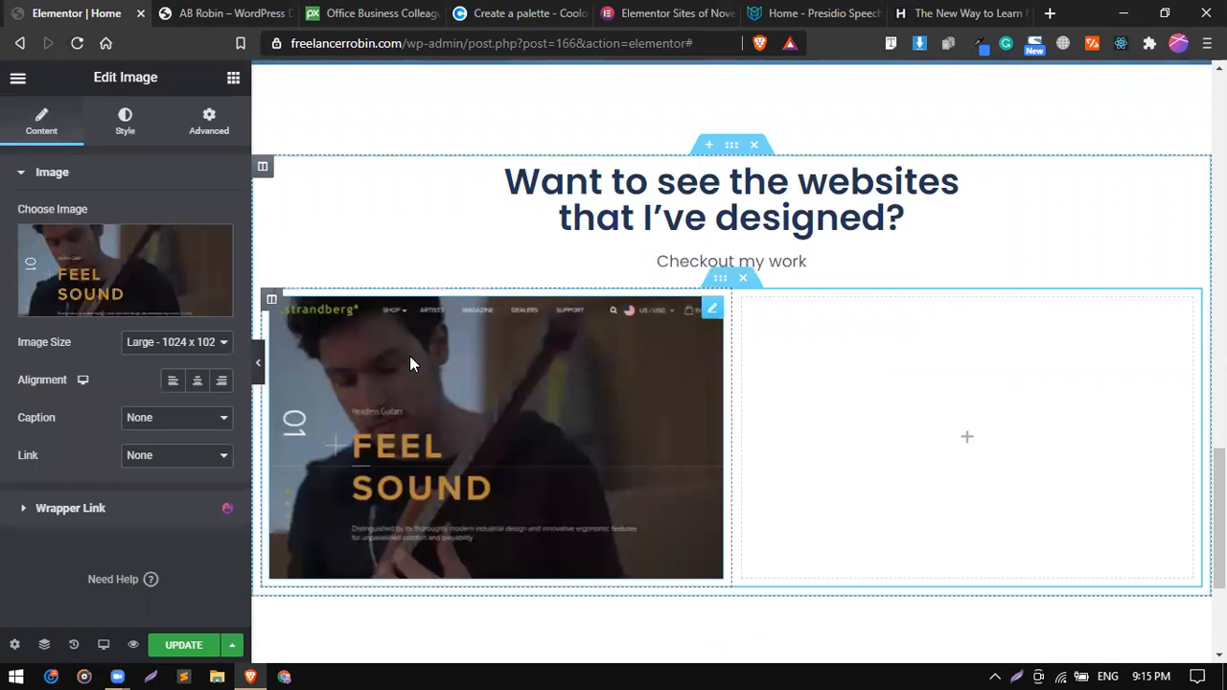
# Set the portfolio image's height to 250 px.
pyautogui.click(115, 132)
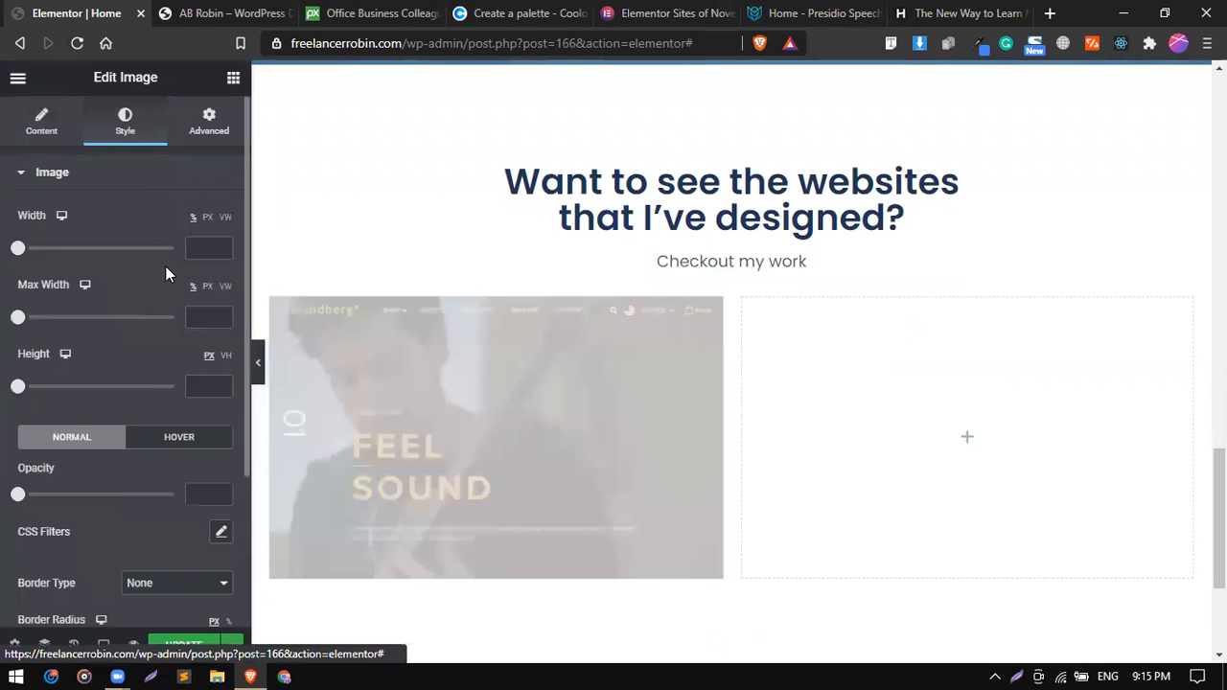
pyautogui.scroll(-1, 74, 427)
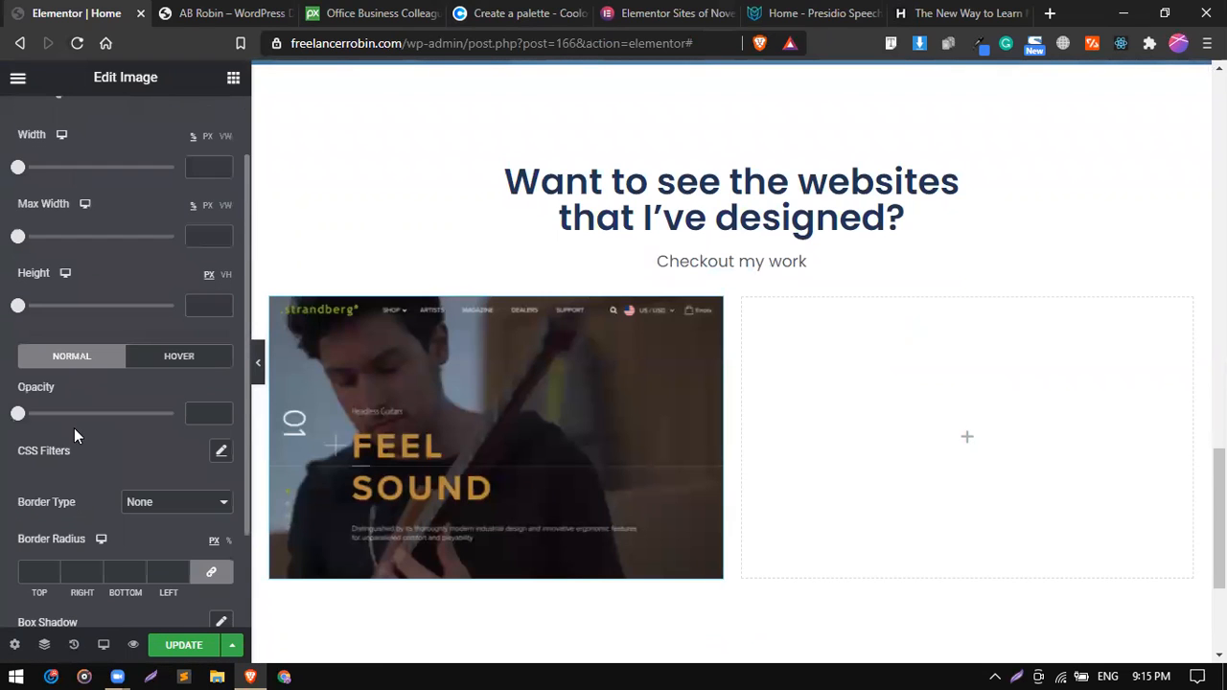
pyautogui.scroll(1, 205, 341)
pyautogui.click(206, 354)
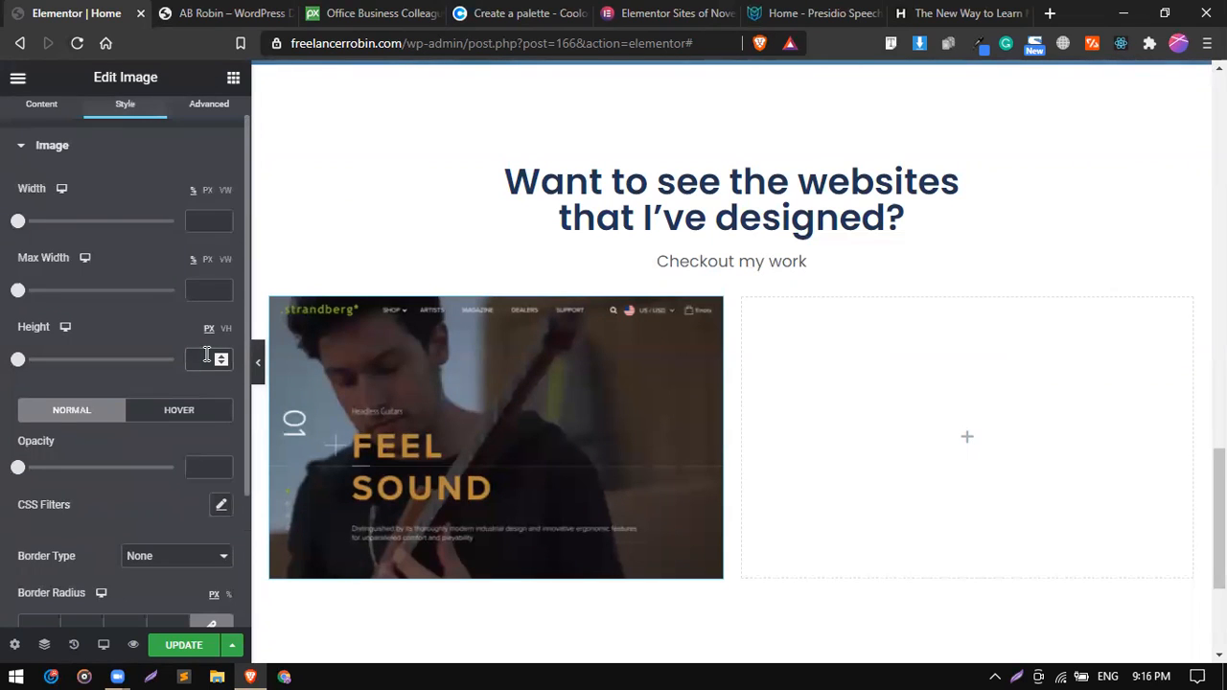
pyautogui.moveTo(20, 361); pyautogui.dragTo(130, 374)
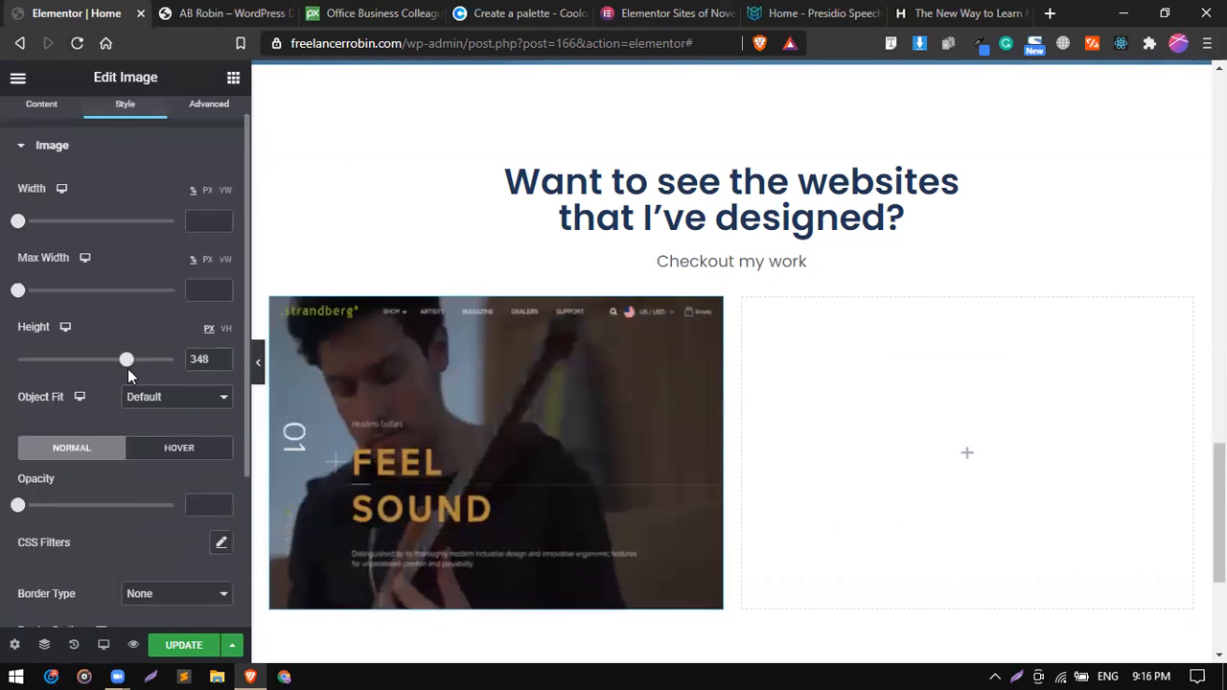
pyautogui.doubleClick(195, 359)
pyautogui.write('250')
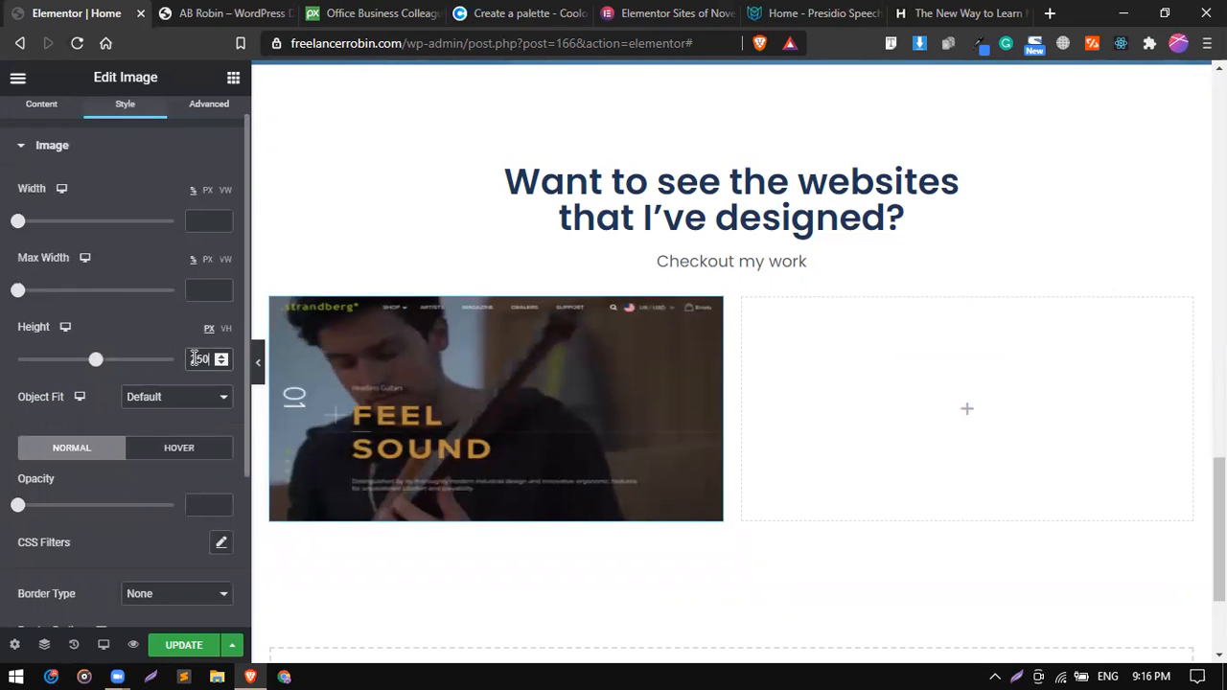
# Add a box shadow to the portfolio image and adjust the shadow's color.
pyautogui.scroll(-3, 94, 308)
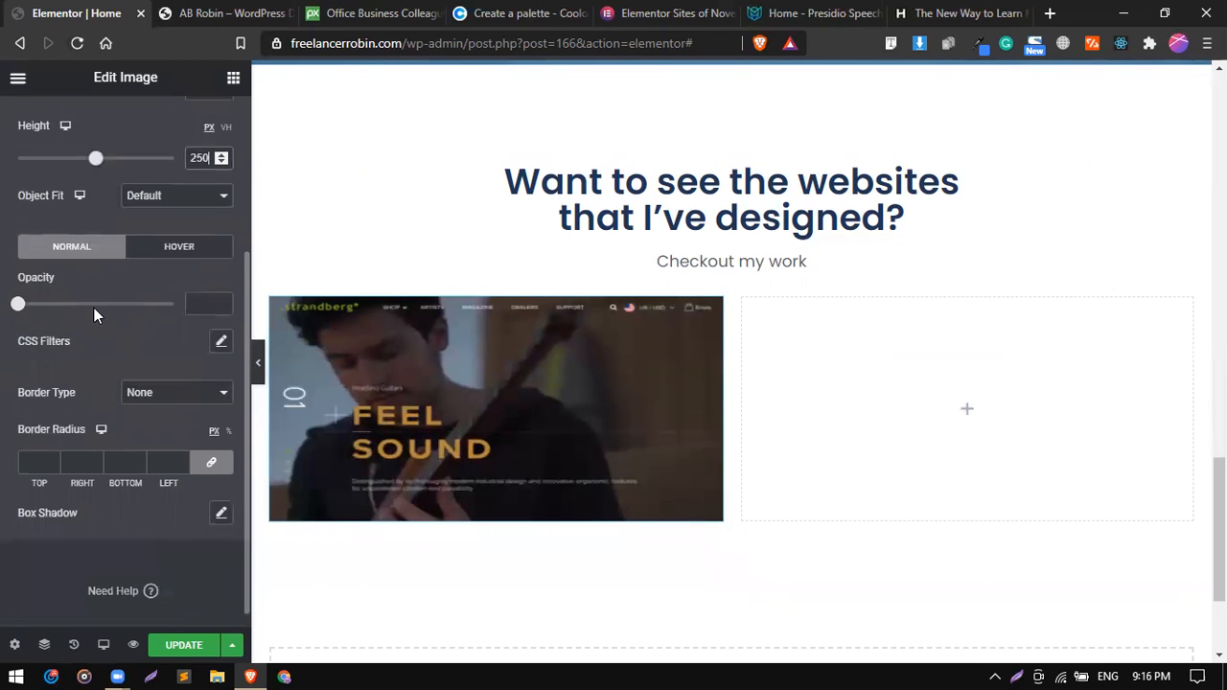
pyautogui.scroll(-1, 66, 419)
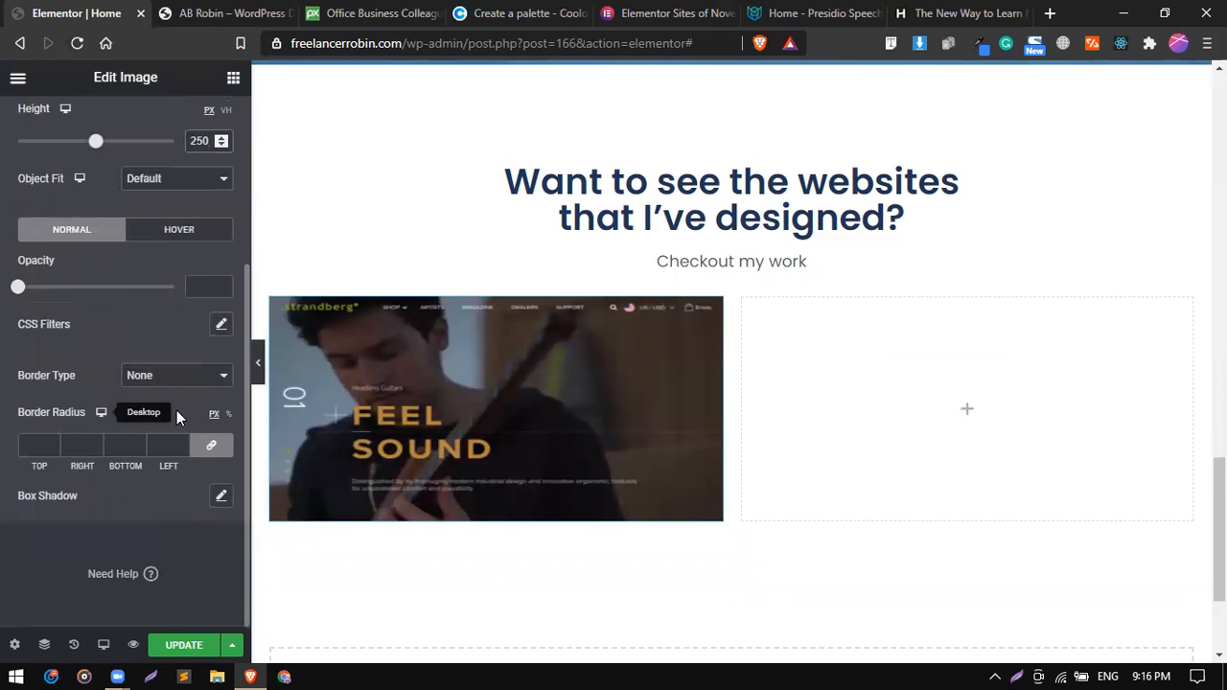
pyautogui.click(217, 496)
pyautogui.scroll(-3, 122, 447)
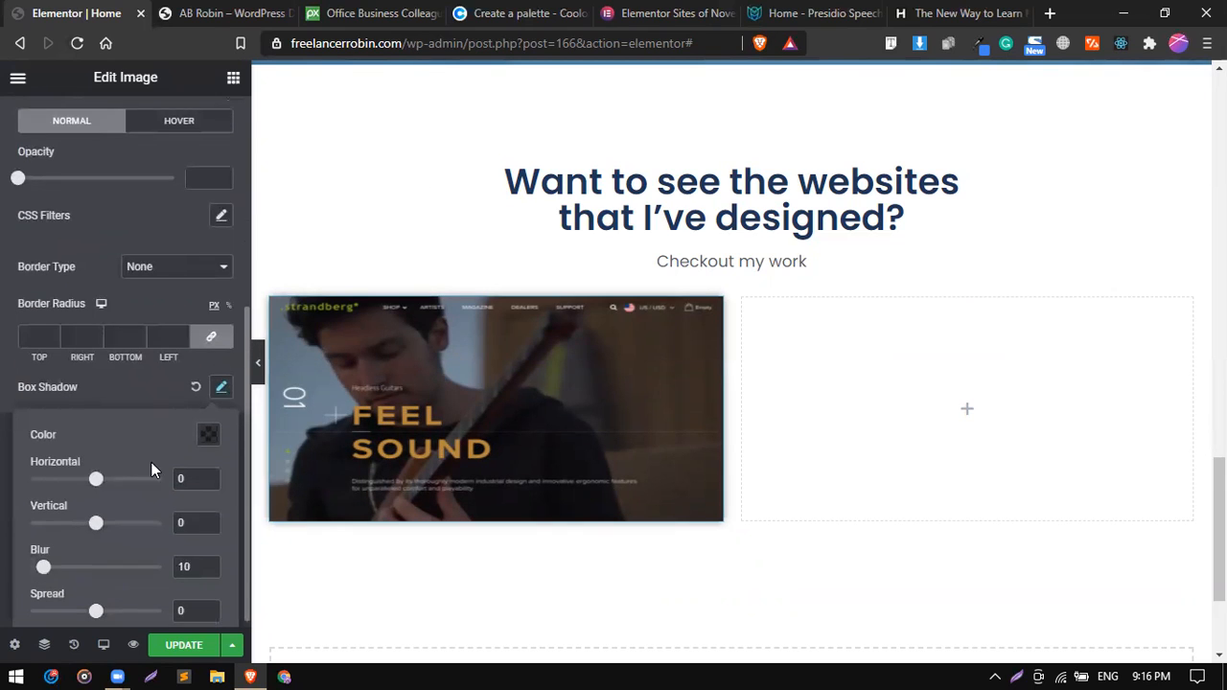
pyautogui.click(205, 428)
pyautogui.click(157, 357)
pyautogui.moveTo(156, 356); pyautogui.dragTo(169, 356)
pyautogui.click(81, 382)
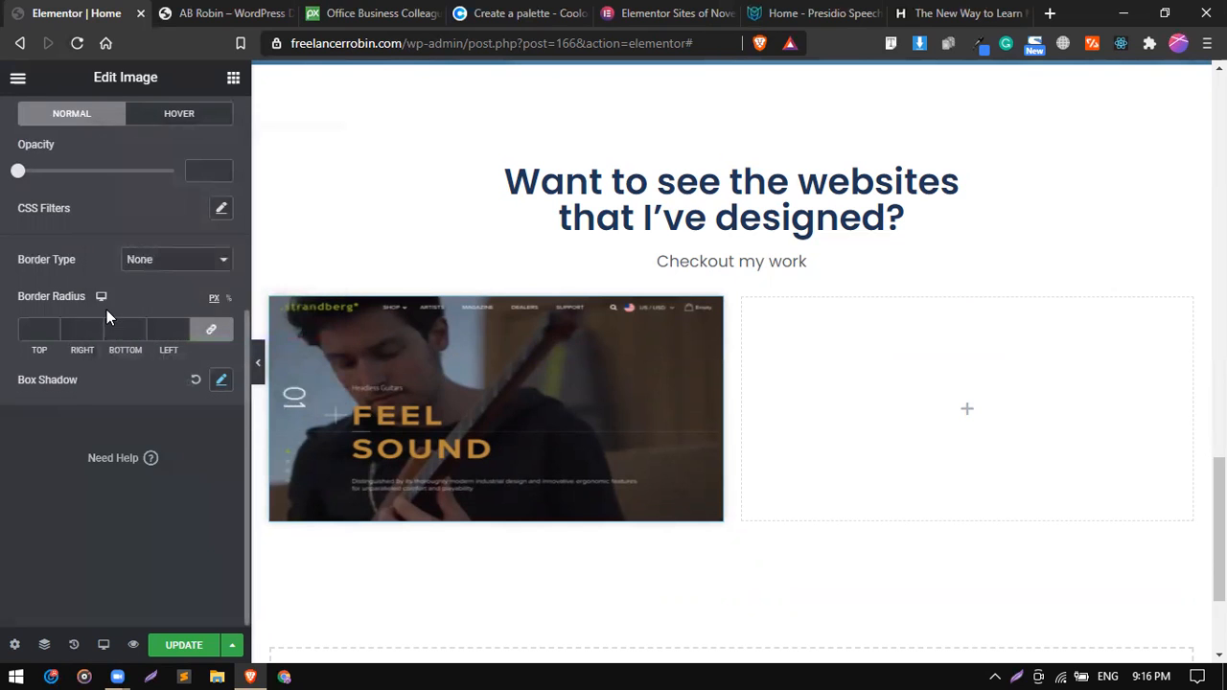
# Apply the Bob hover animation to the portfolio image.
pyautogui.scroll(2, 154, 146)
pyautogui.click(170, 221)
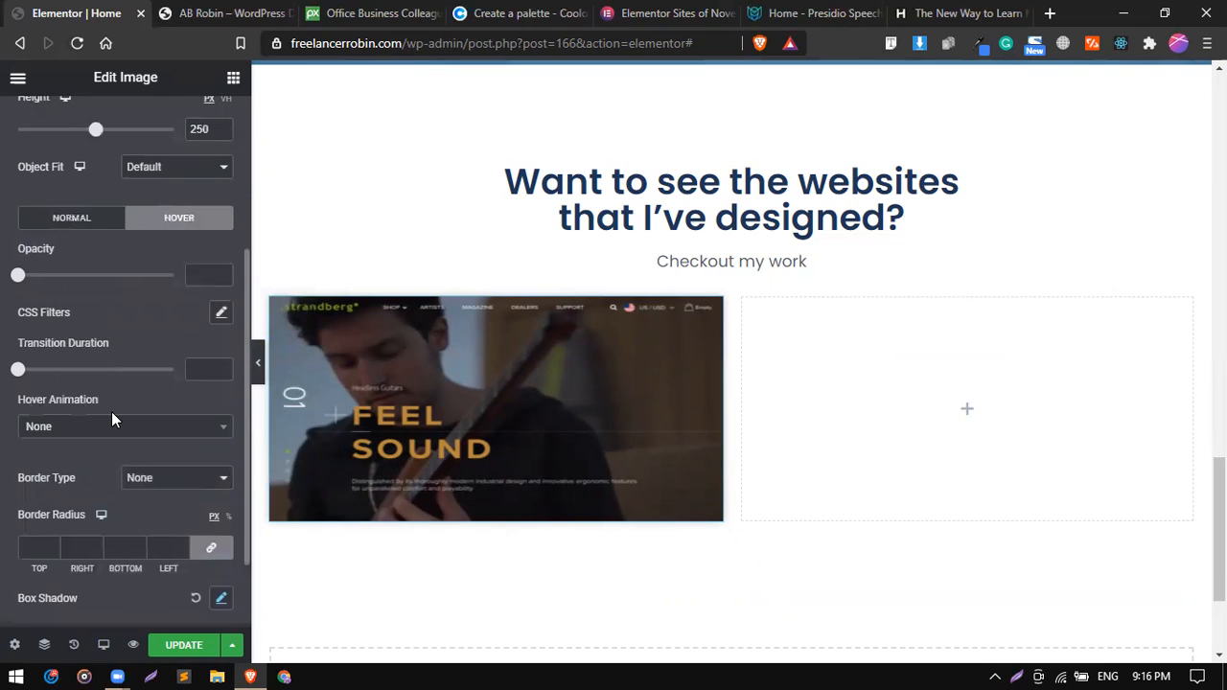
pyautogui.scroll(-2, 111, 411)
pyautogui.click(85, 342)
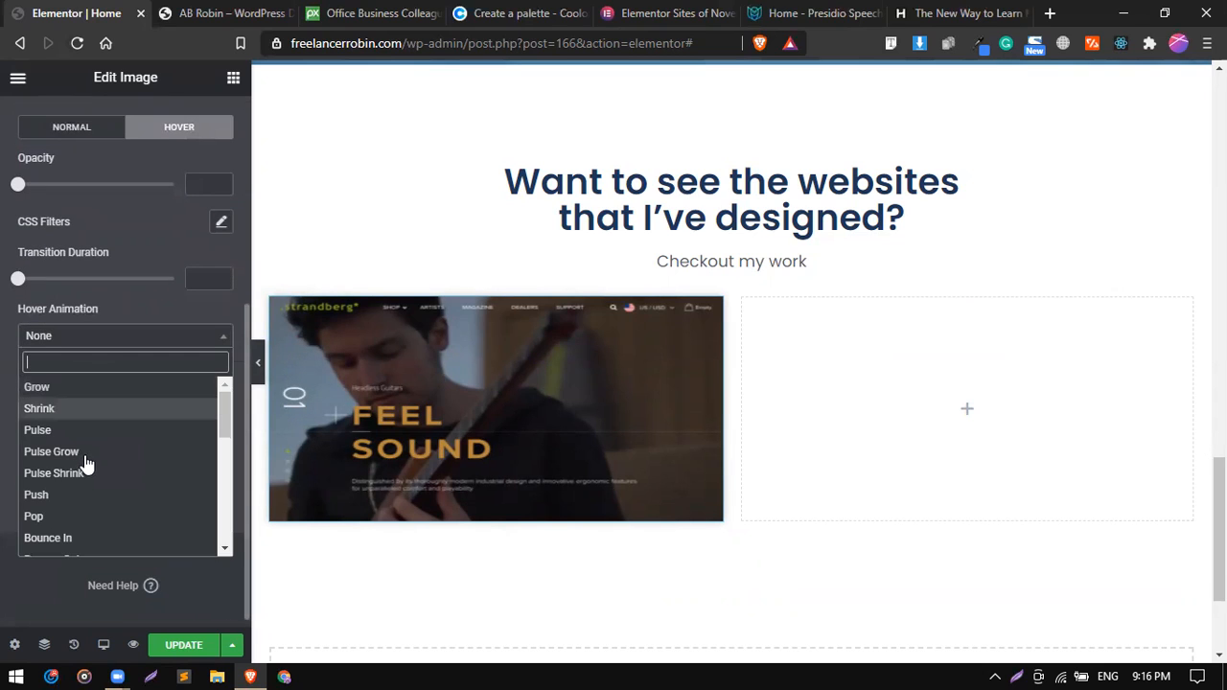
pyautogui.scroll(-5, 96, 516)
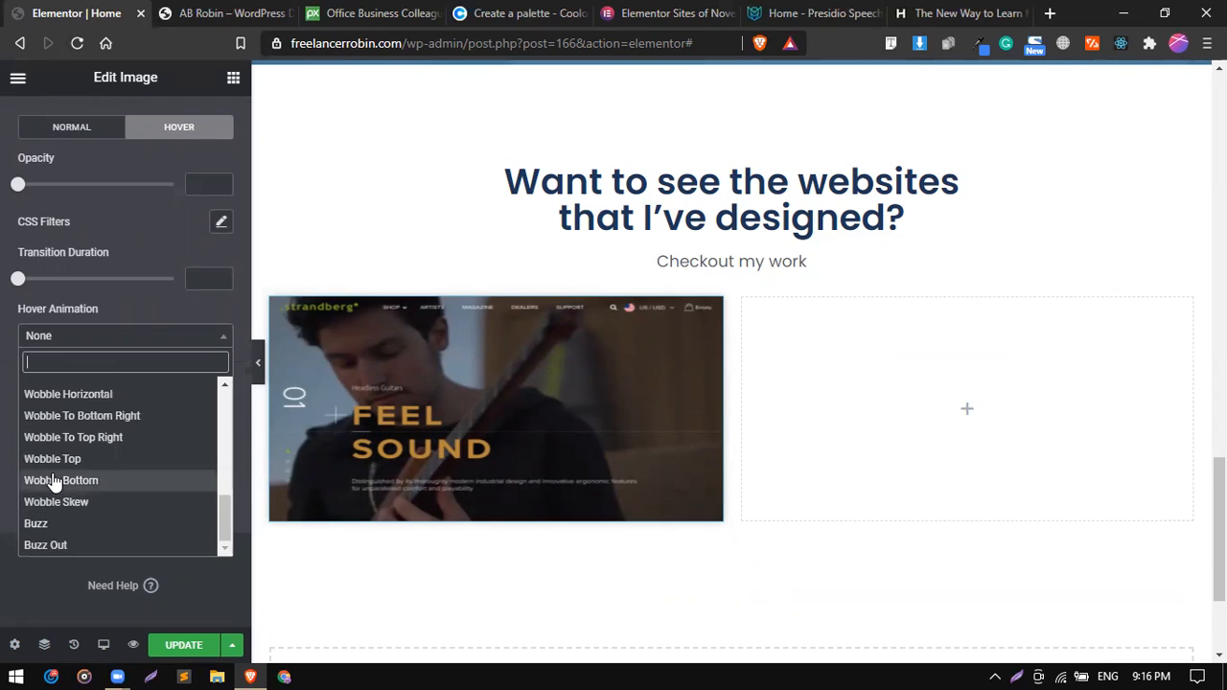
pyautogui.scroll(3, 55, 479)
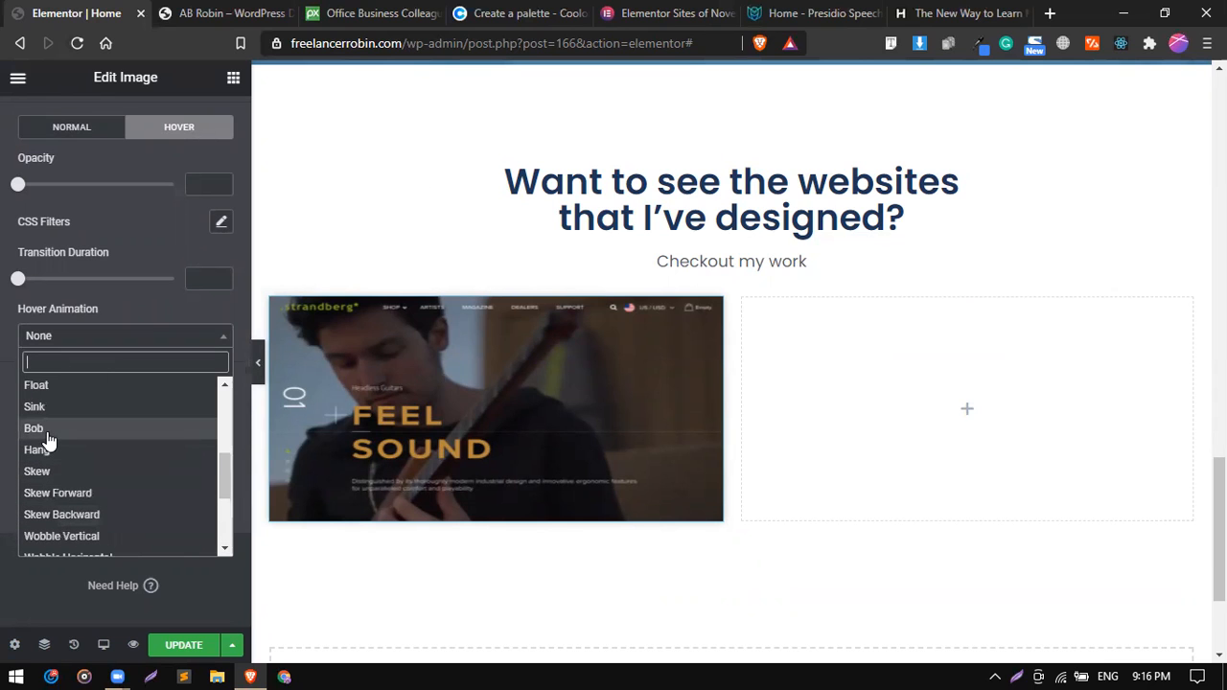
pyautogui.click(47, 432)
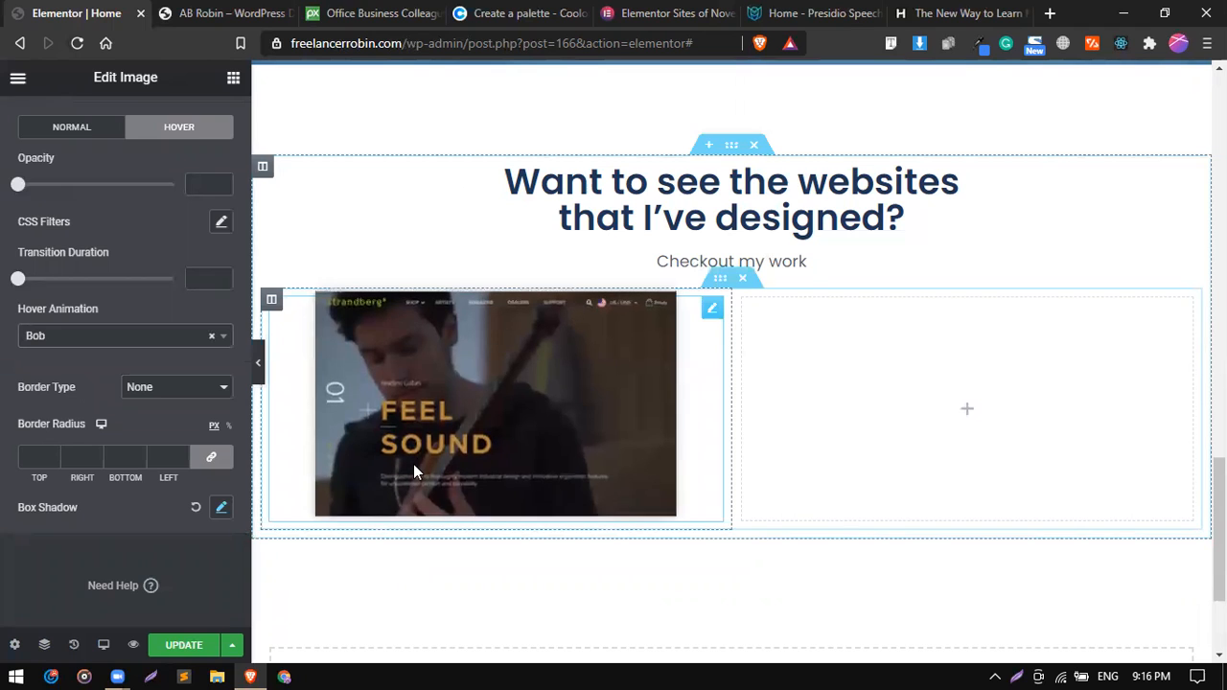
# Set the portfolio image's width to 100%.
pyautogui.click(713, 314)
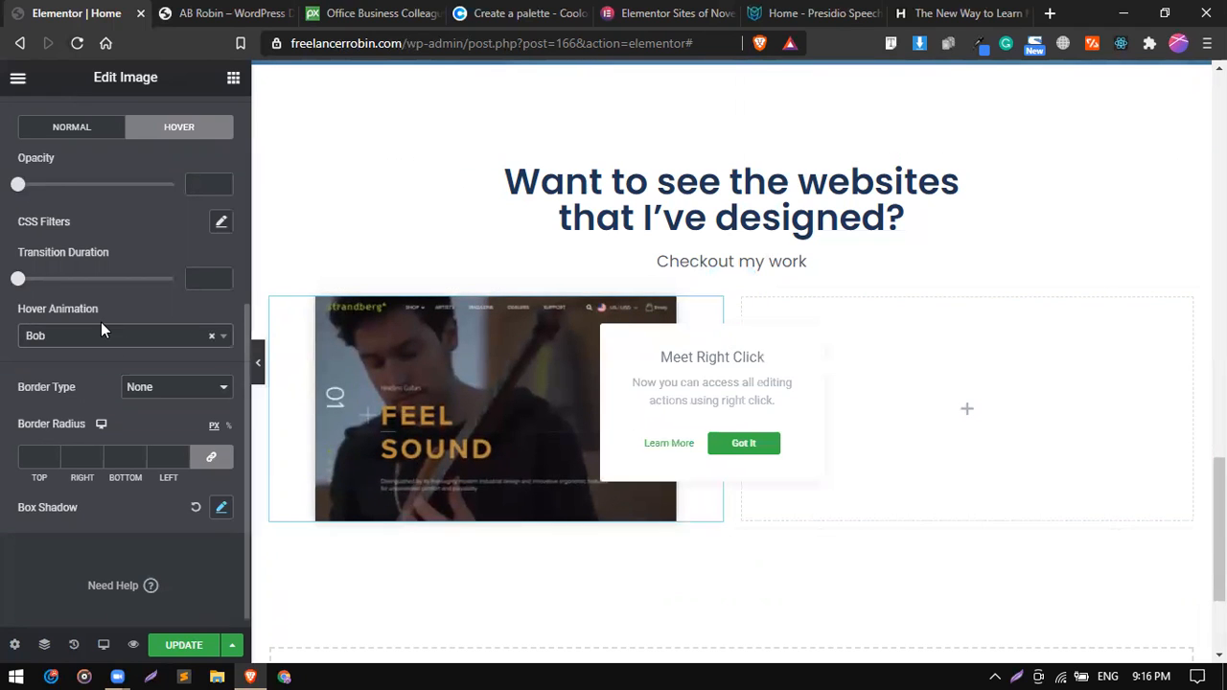
pyautogui.scroll(4, 101, 322)
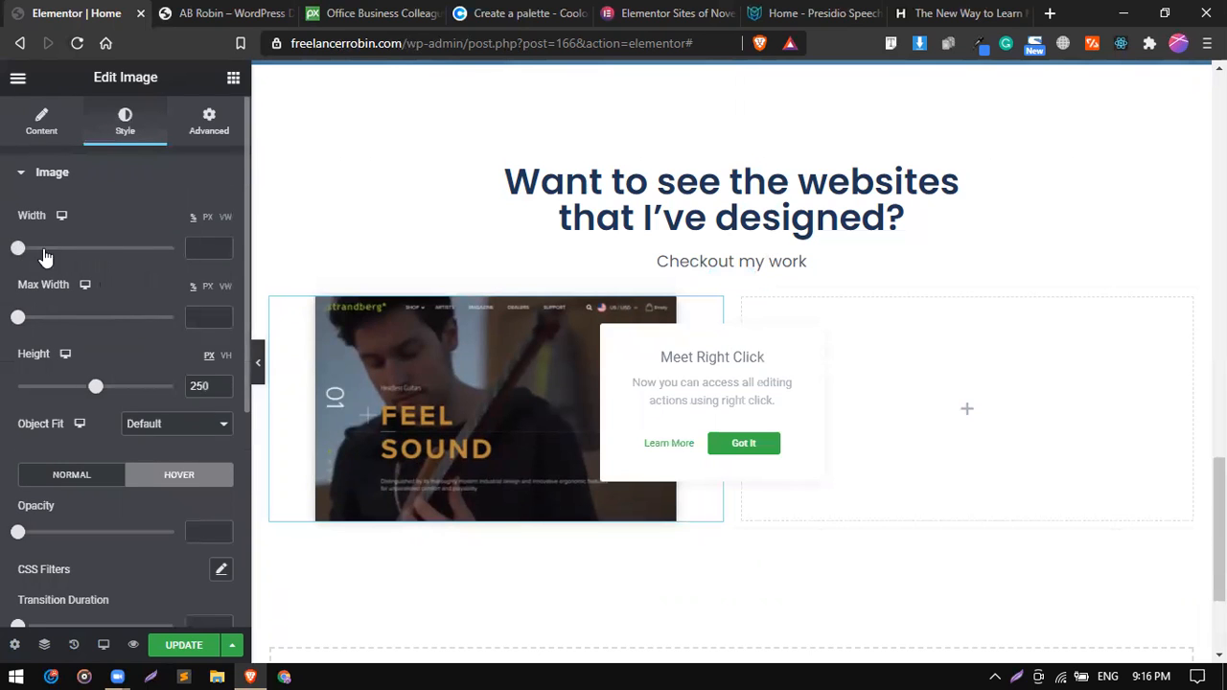
pyautogui.click(205, 246)
pyautogui.write('100')
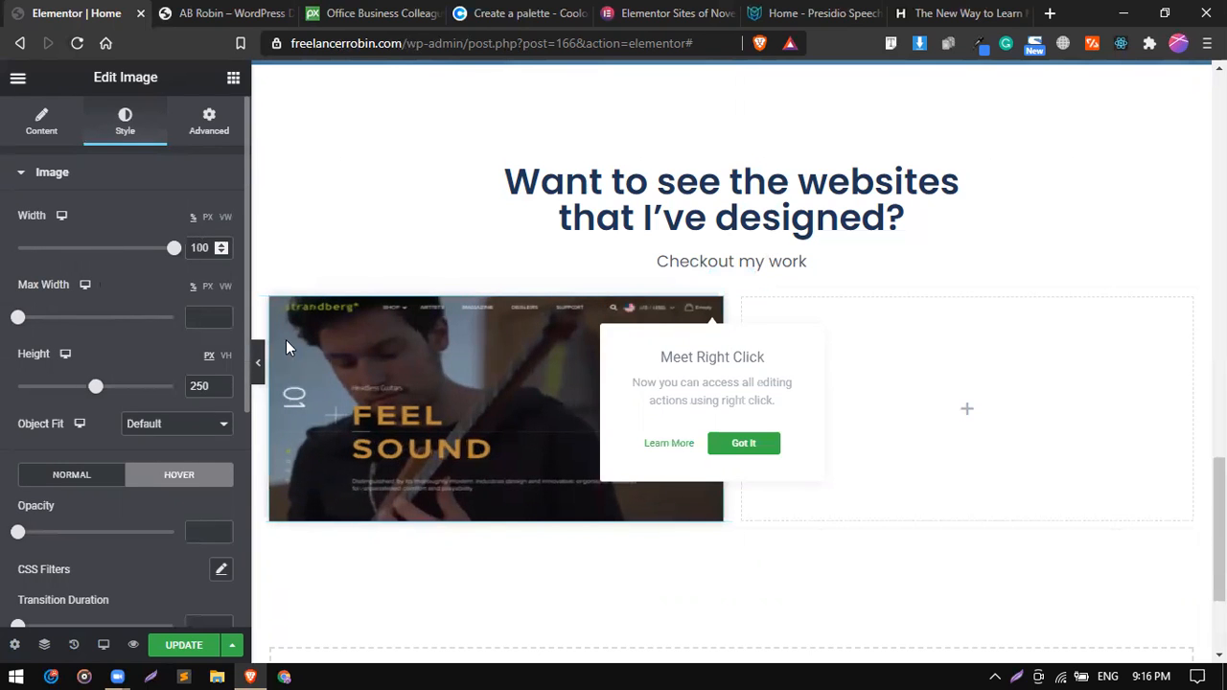
# Round the portfolio image's corners with a border radius of 10 px on all sides.
pyautogui.click(591, 406)
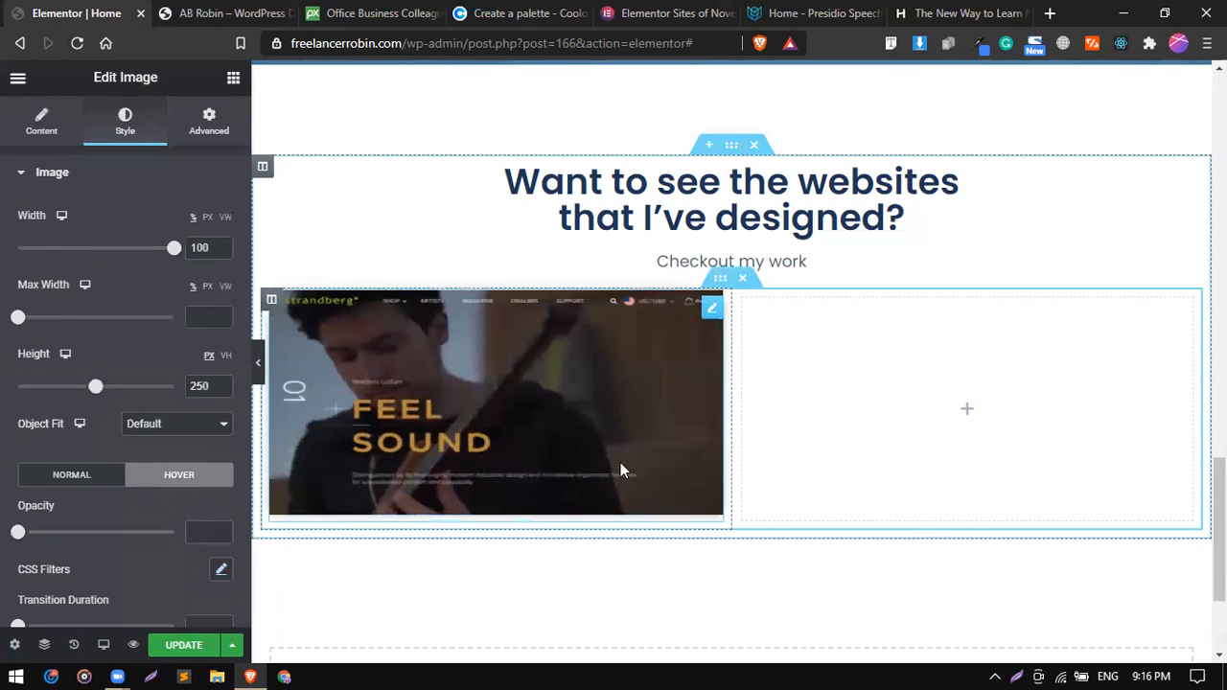
pyautogui.rightClick(634, 388)
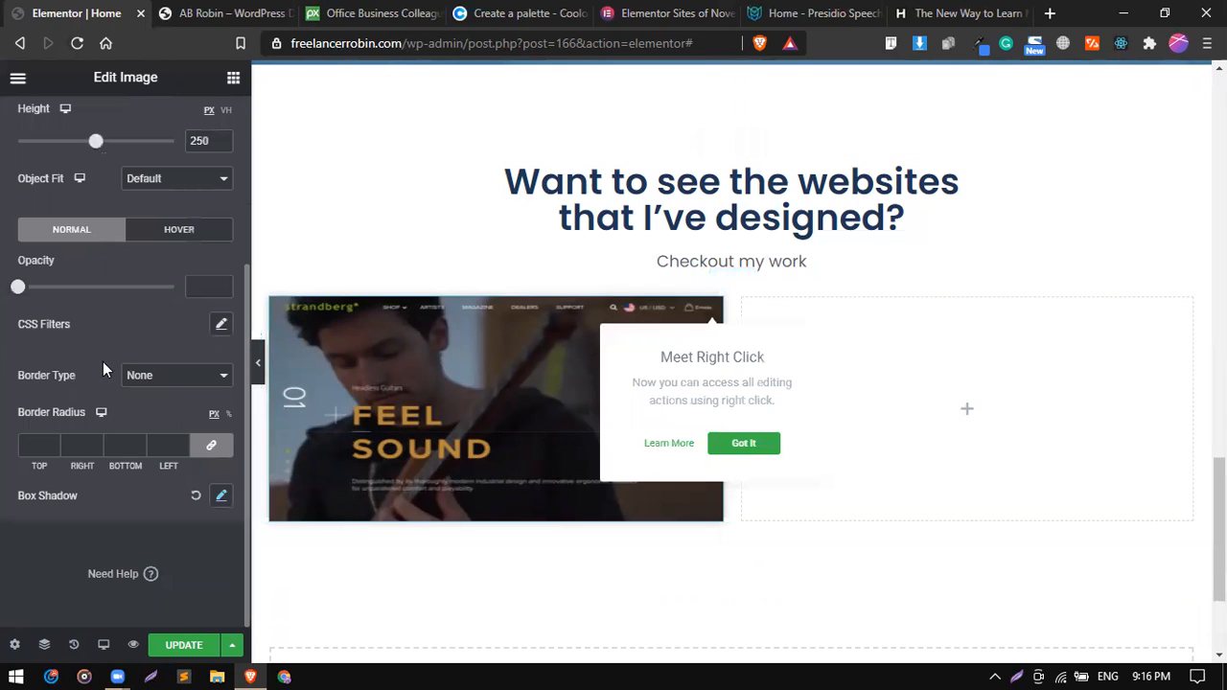
pyautogui.click(33, 444)
pyautogui.write('10')
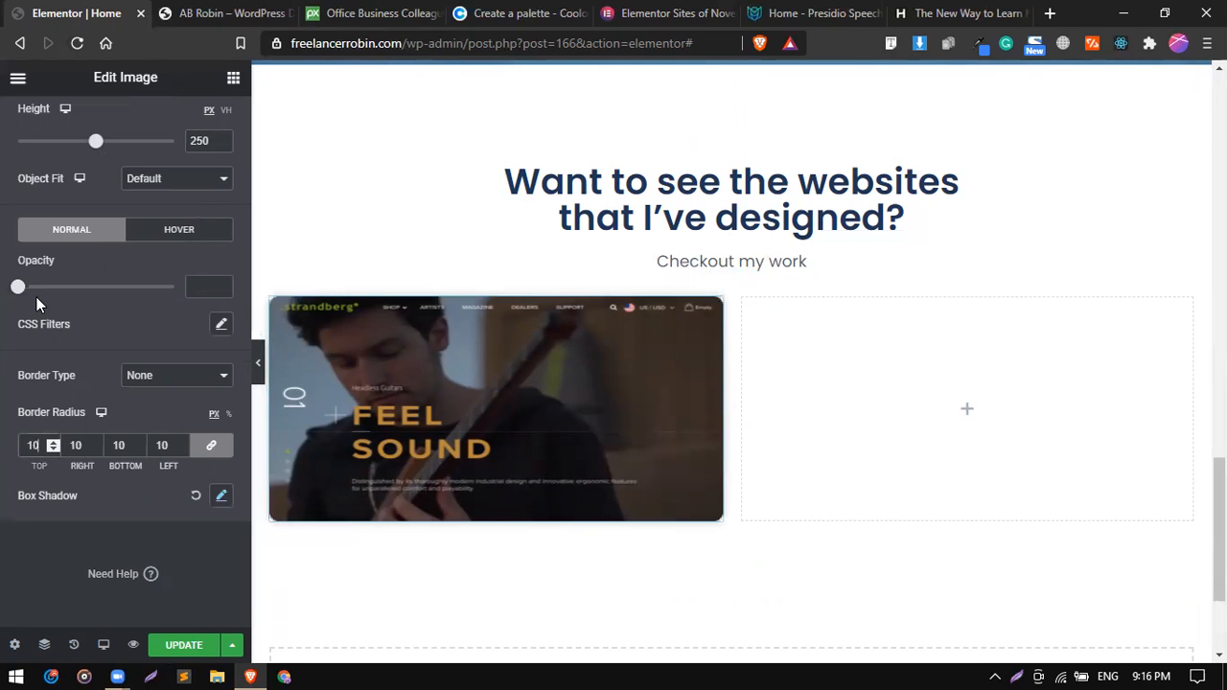
# Set the portfolio image's link type to Custom URL and open its URL for entry.
pyautogui.scroll(1, 38, 277)
pyautogui.scroll(1, 38, 142)
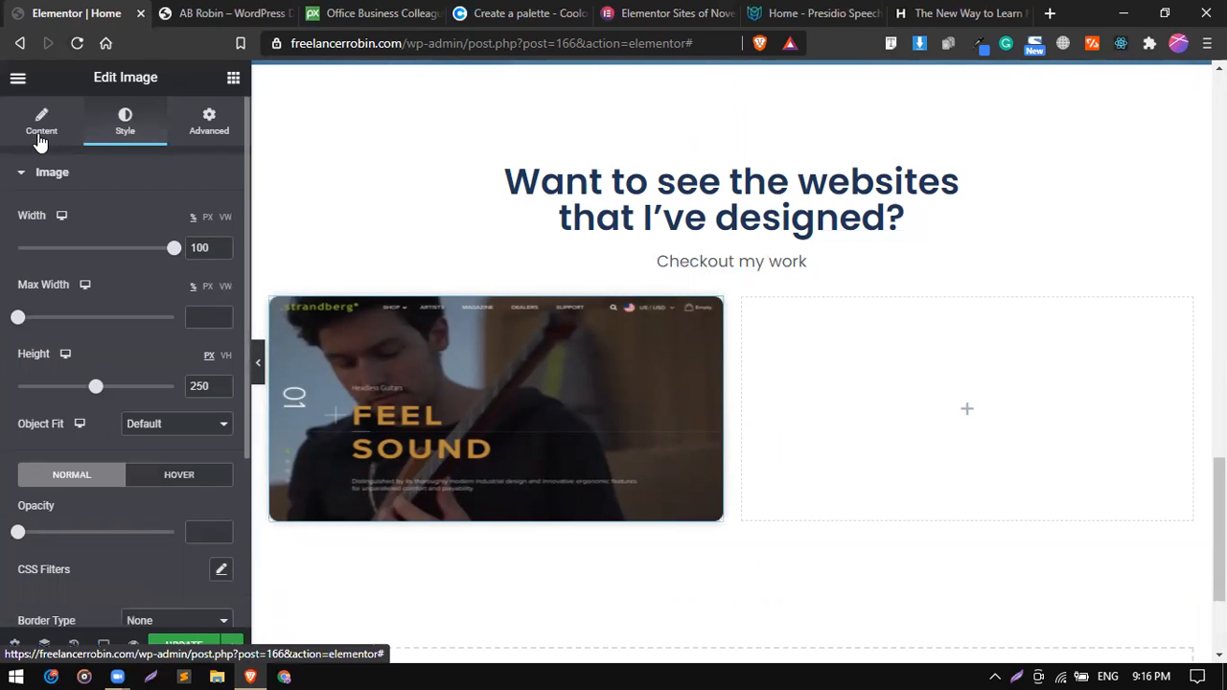
pyautogui.click(42, 123)
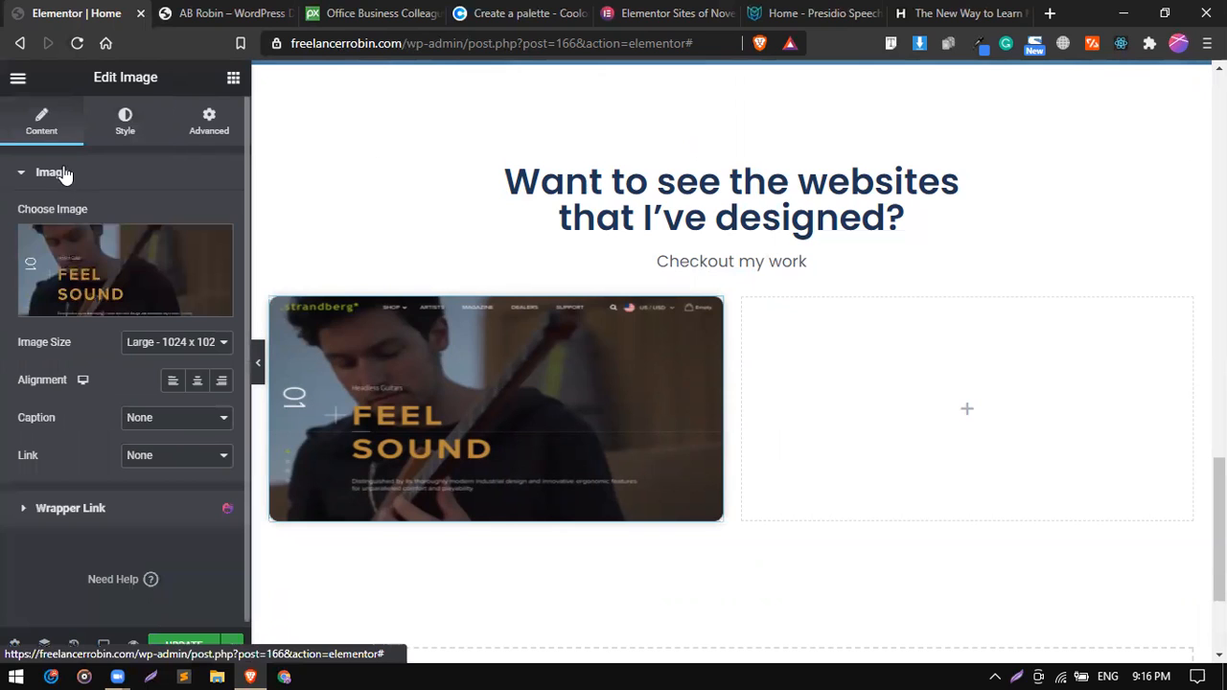
pyautogui.click(165, 456)
pyautogui.click(170, 500)
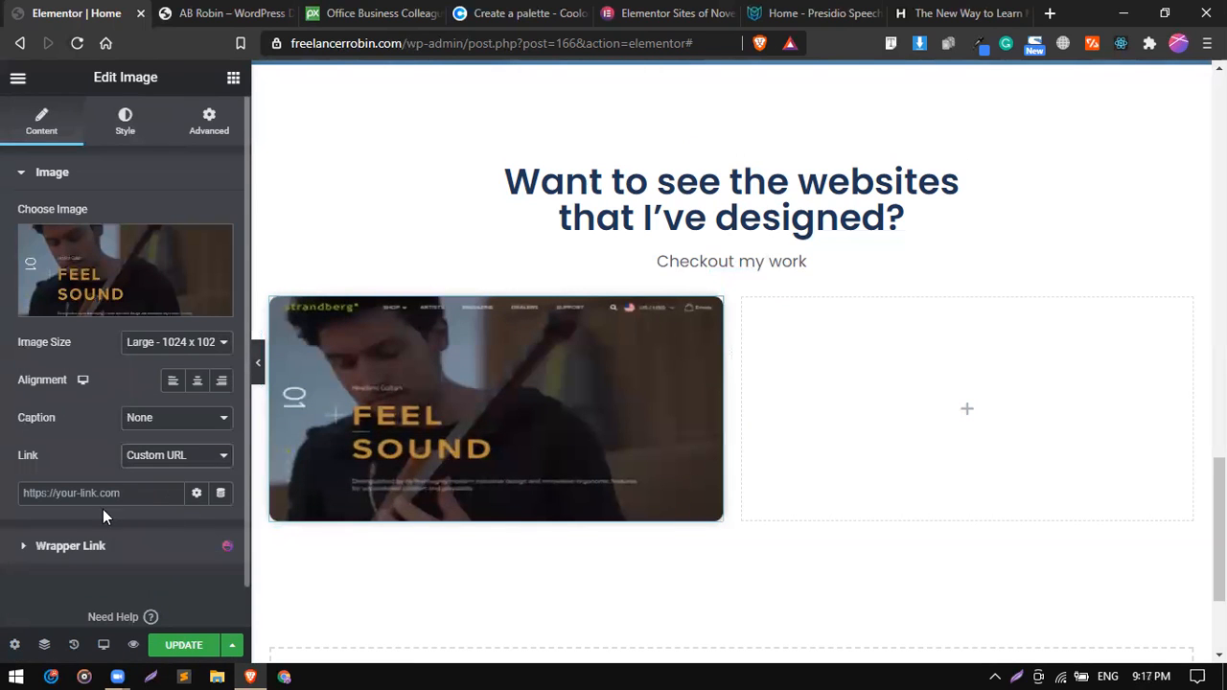
pyautogui.click(95, 495)
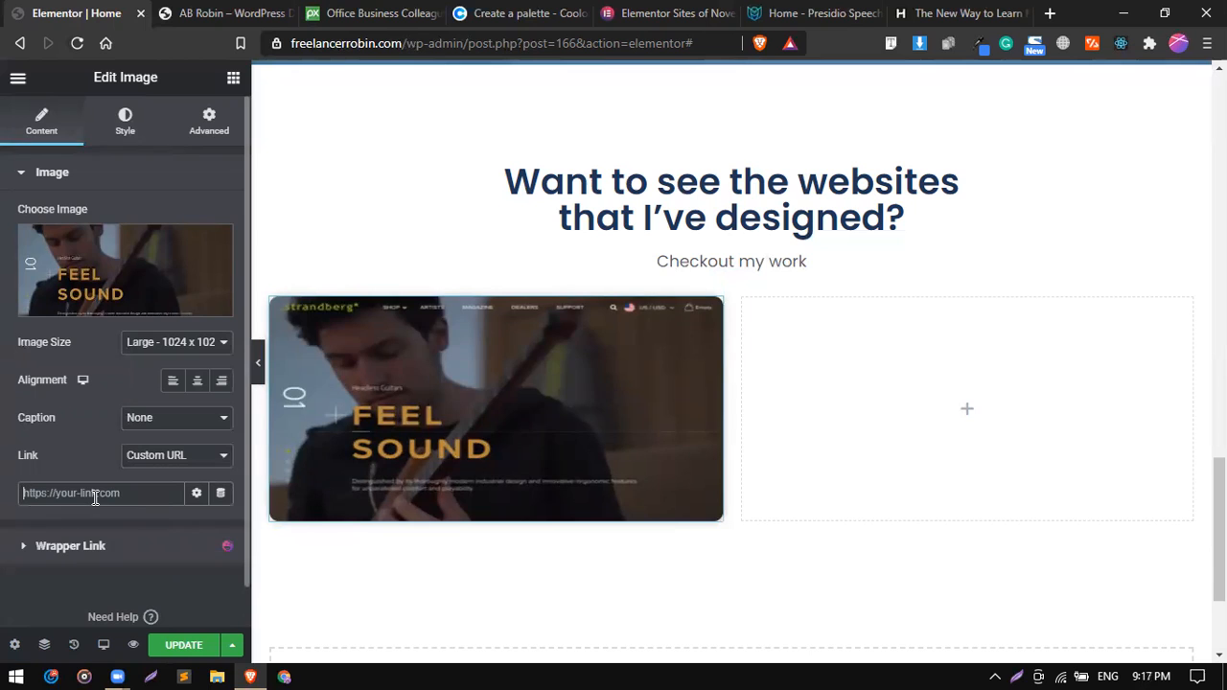
# Duplicate the portfolio image and move the copy into the empty second column.
pyautogui.rightClick(711, 313)
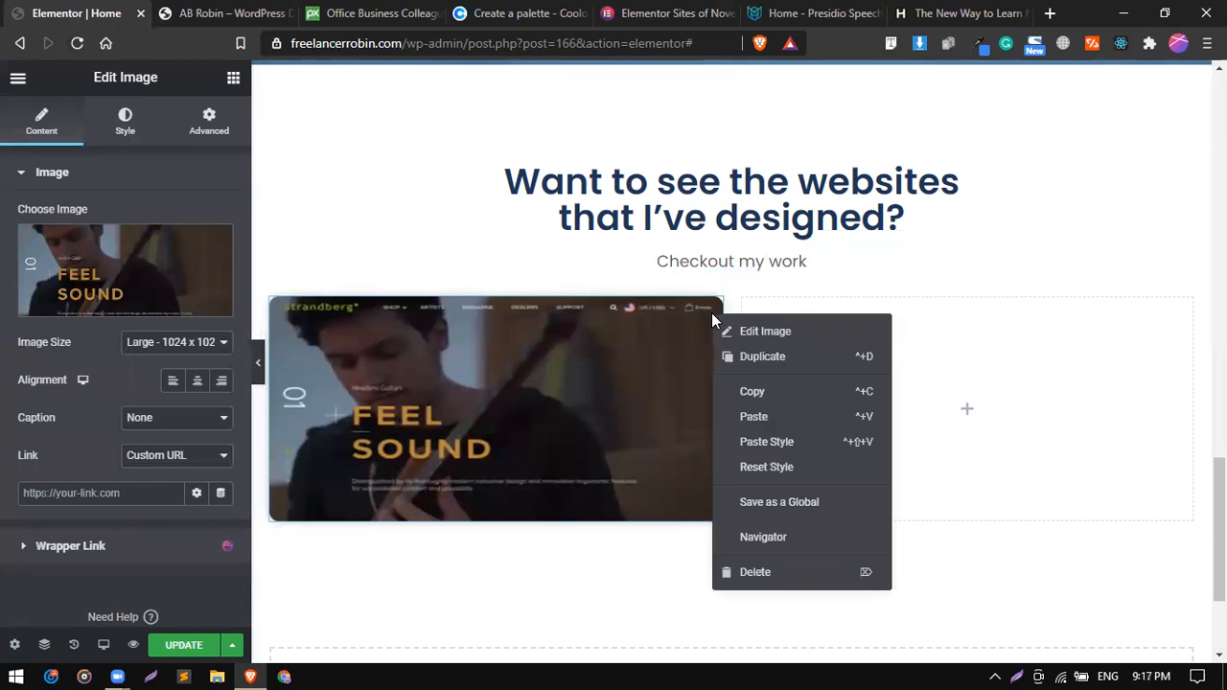
pyautogui.click(769, 373)
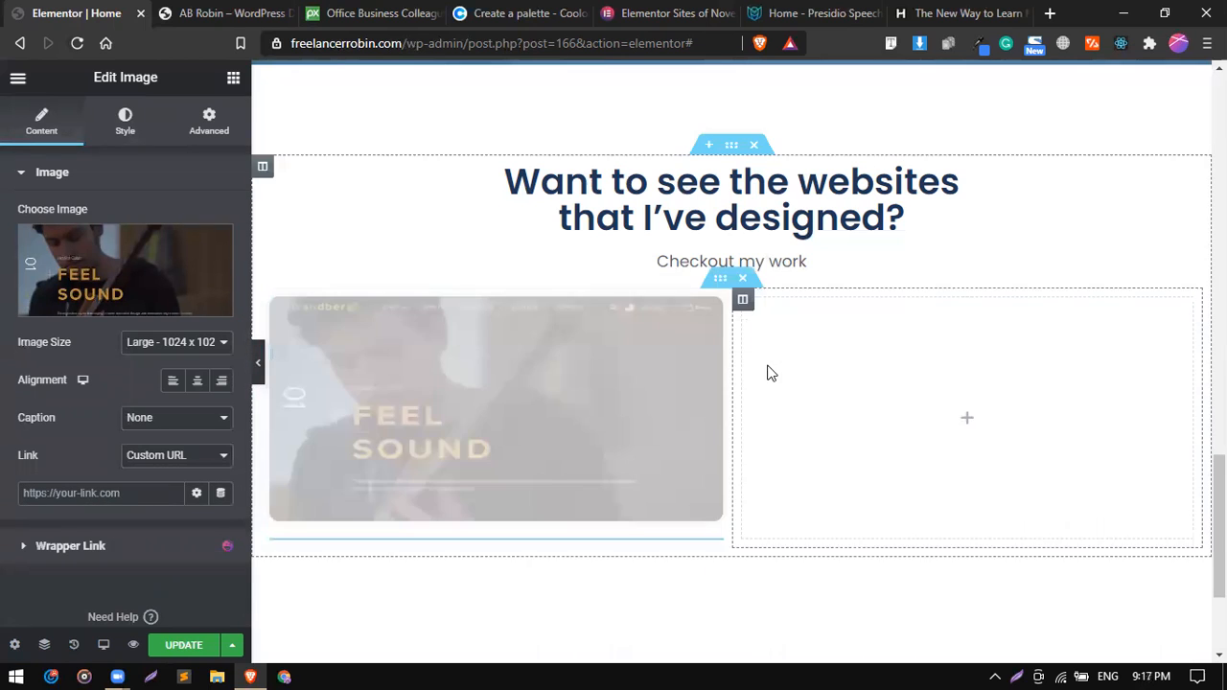
pyautogui.moveTo(713, 552); pyautogui.dragTo(877, 410)
# Duplicate the inner section holding both portfolio images to add a second row, and update the page.
pyautogui.rightClick(720, 279)
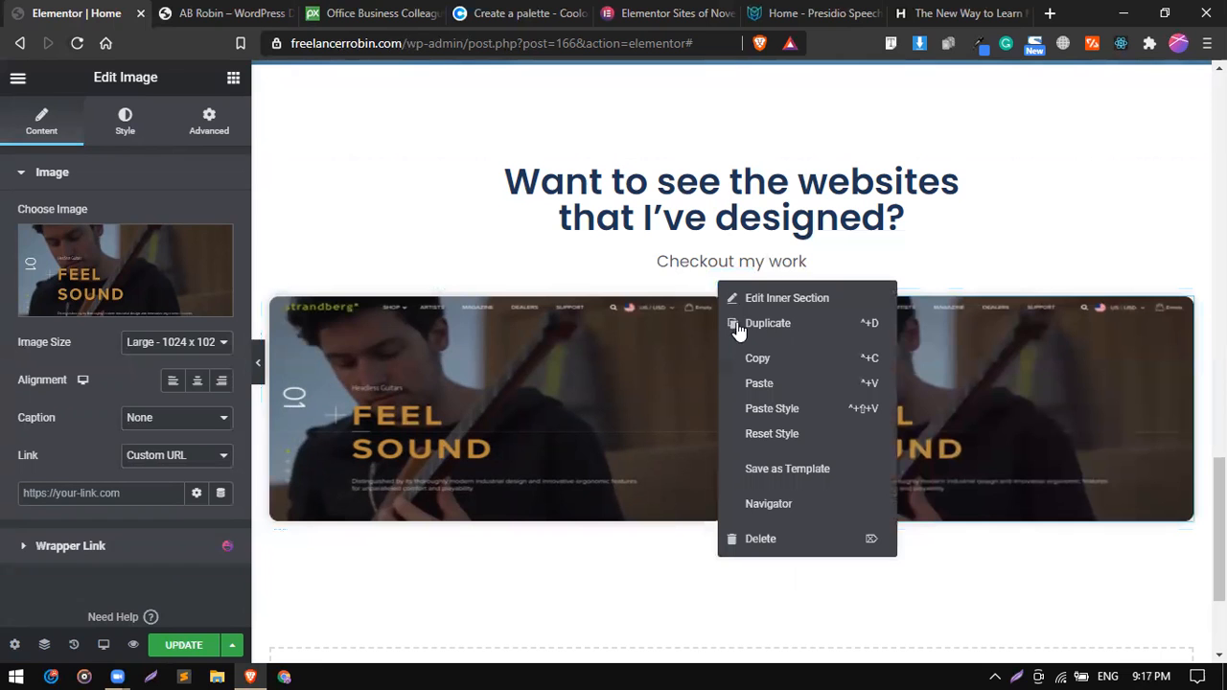
pyautogui.click(740, 327)
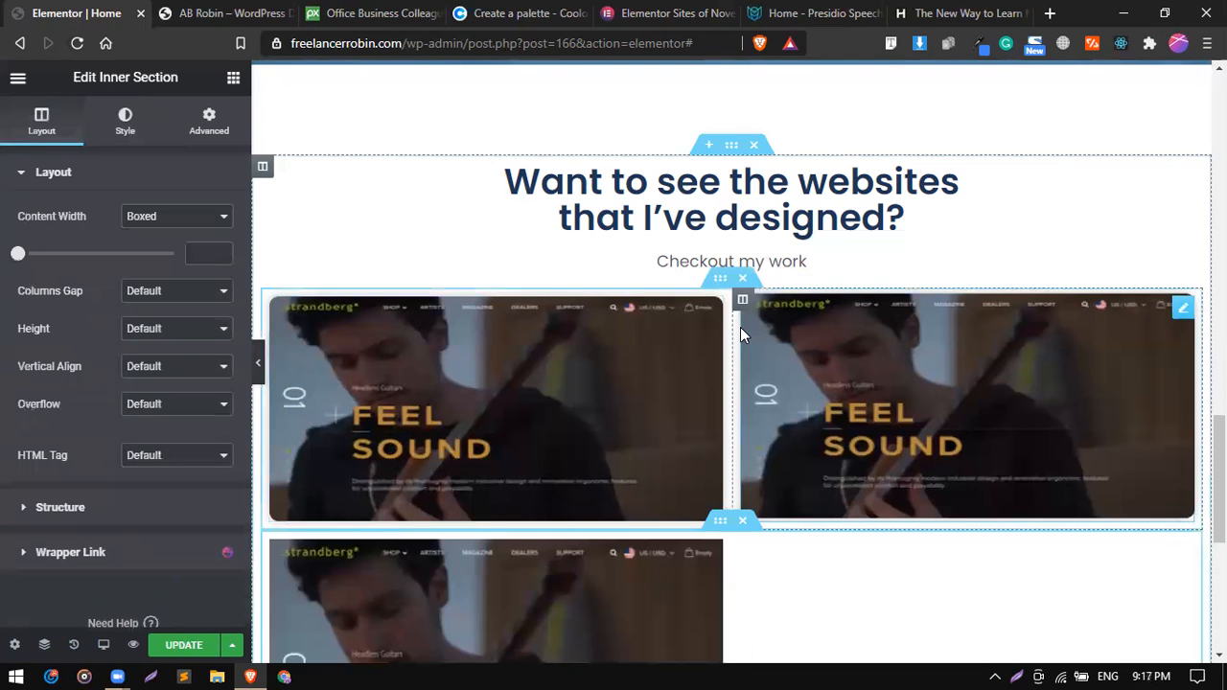
pyautogui.scroll(-3, 663, 409)
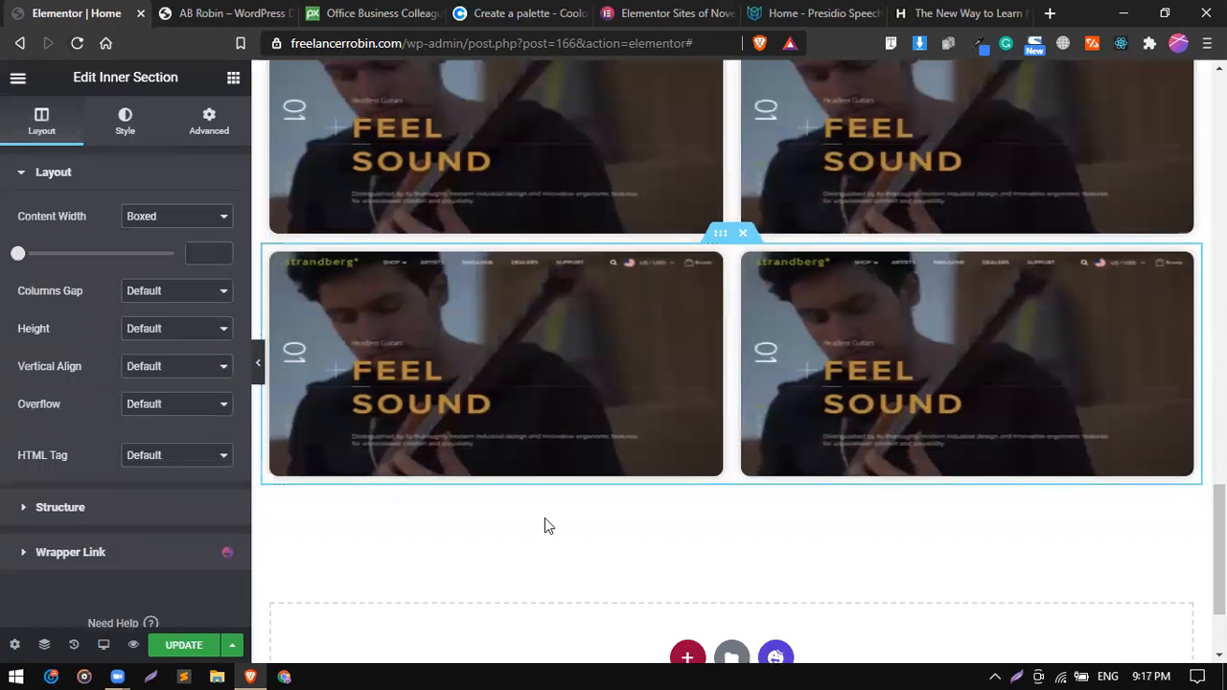
pyautogui.scroll(4, 545, 522)
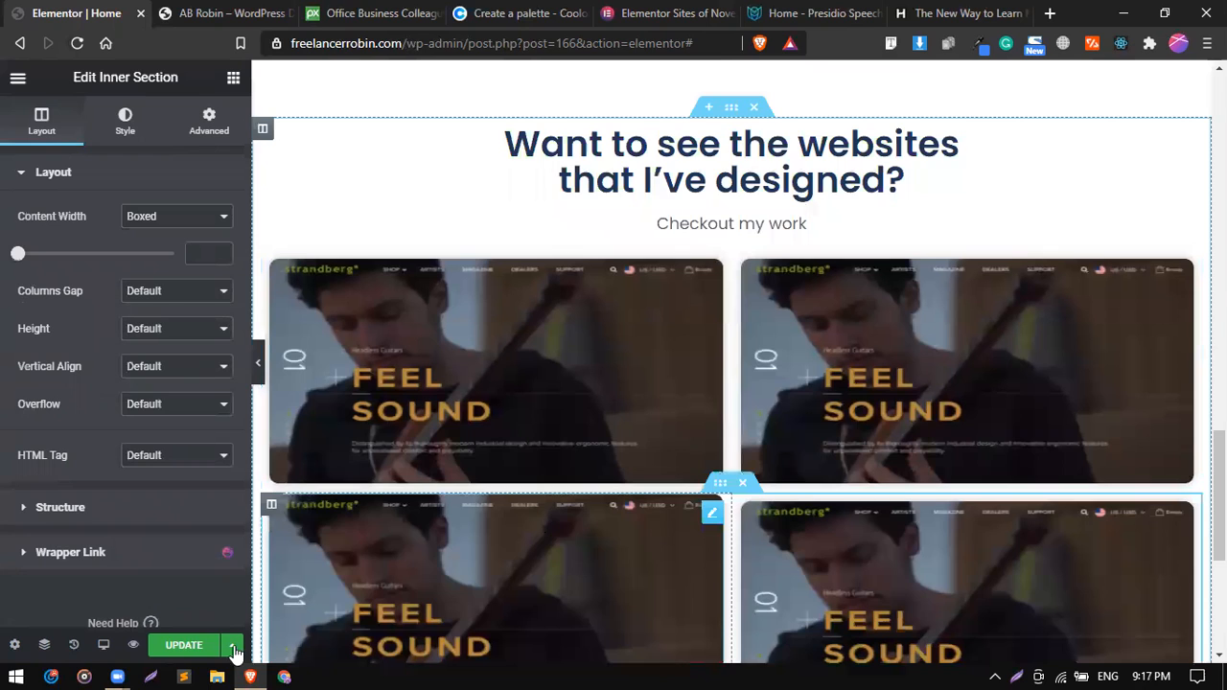
pyautogui.scroll(-3, 544, 523)
pyautogui.click(172, 655)
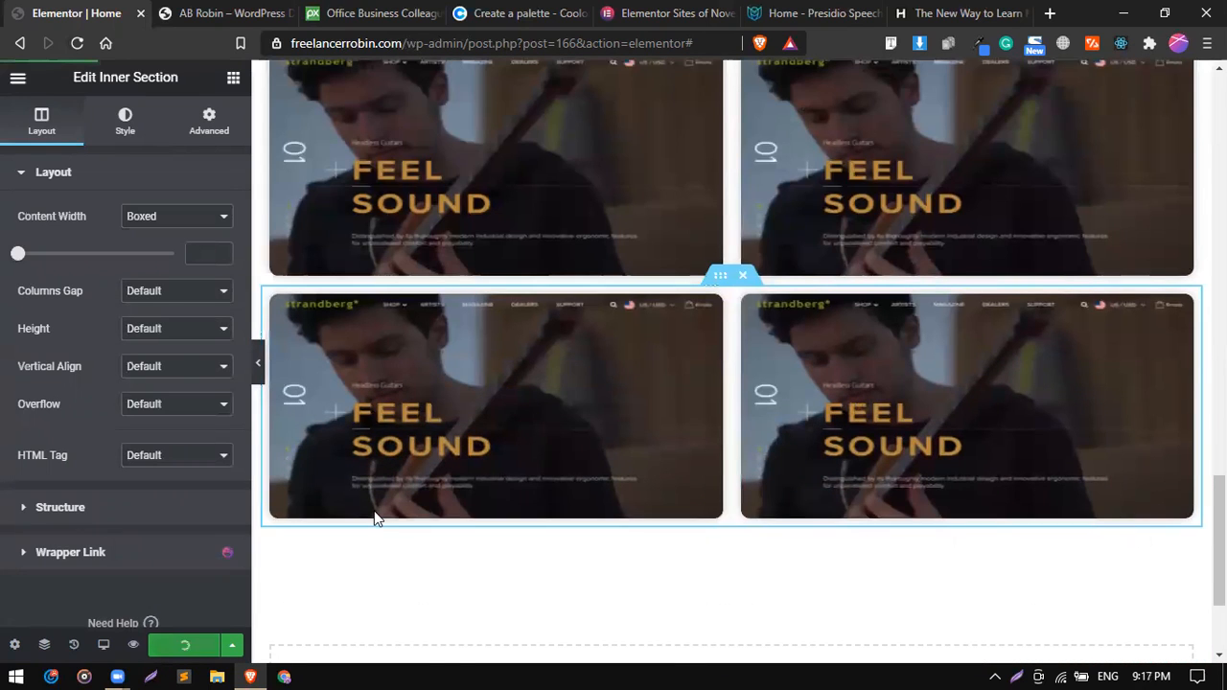
# Review the first portfolio image's link type, size, hover animation, border radius and box shadow settings.
pyautogui.scroll(1, 374, 517)
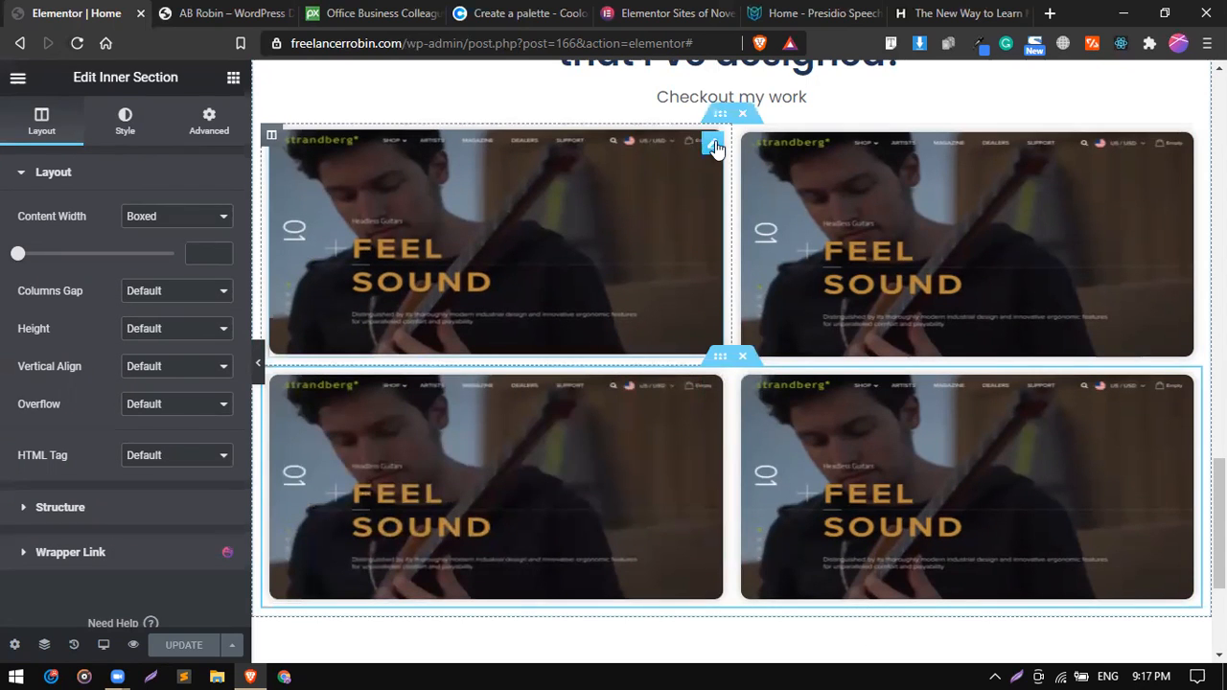
pyautogui.click(713, 145)
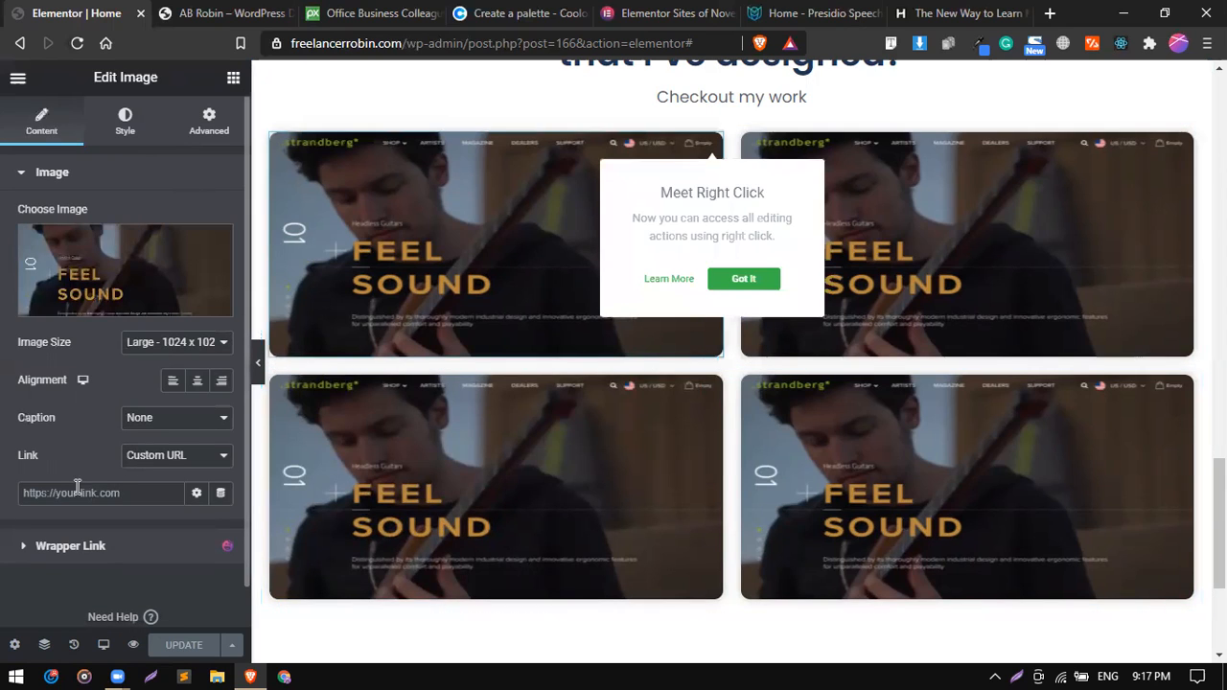
pyautogui.click(164, 455)
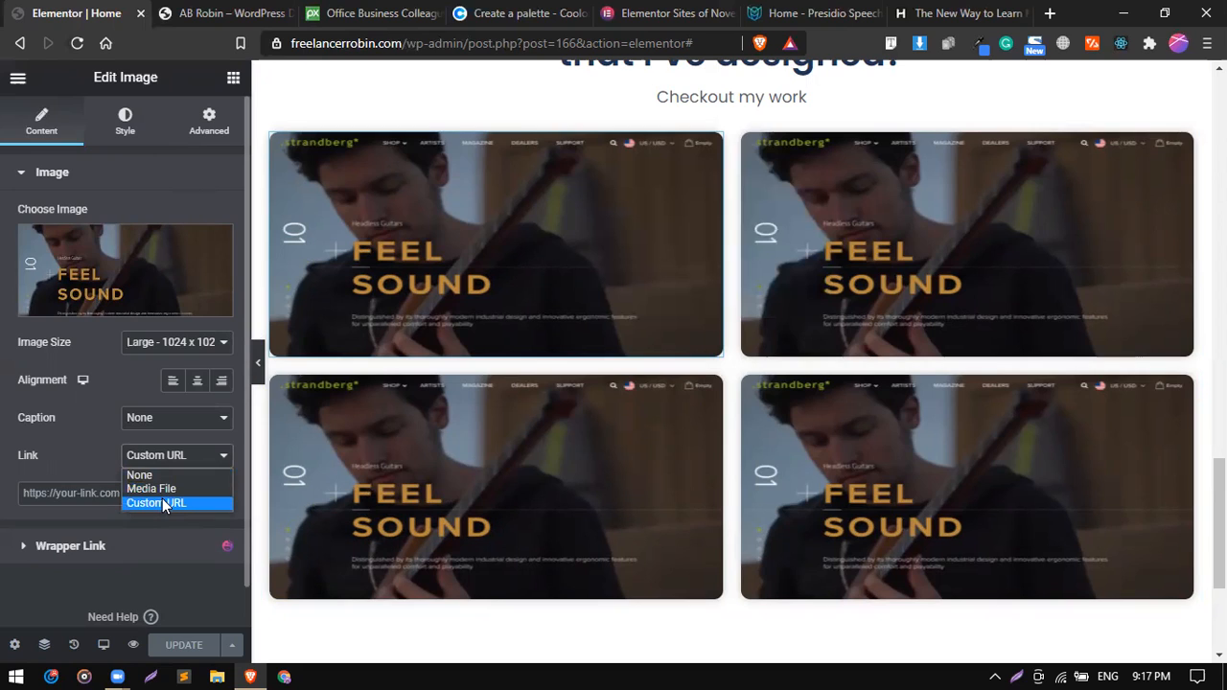
pyautogui.click(76, 487)
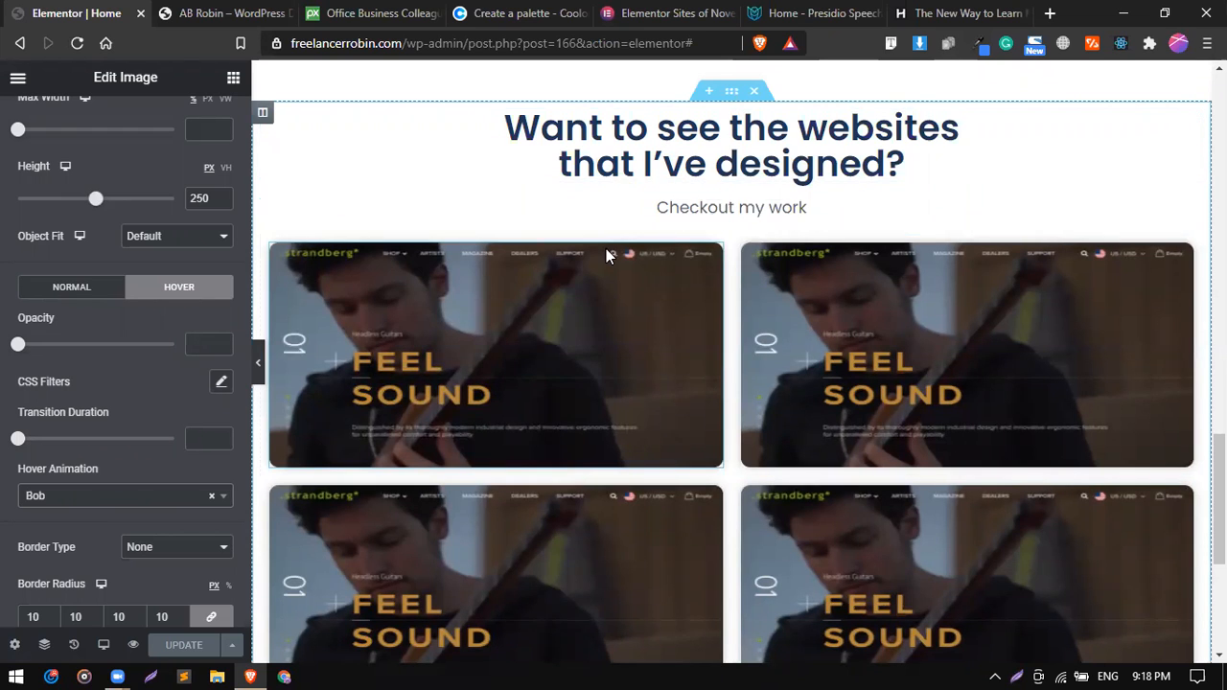
pyautogui.scroll(-1, 606, 248)
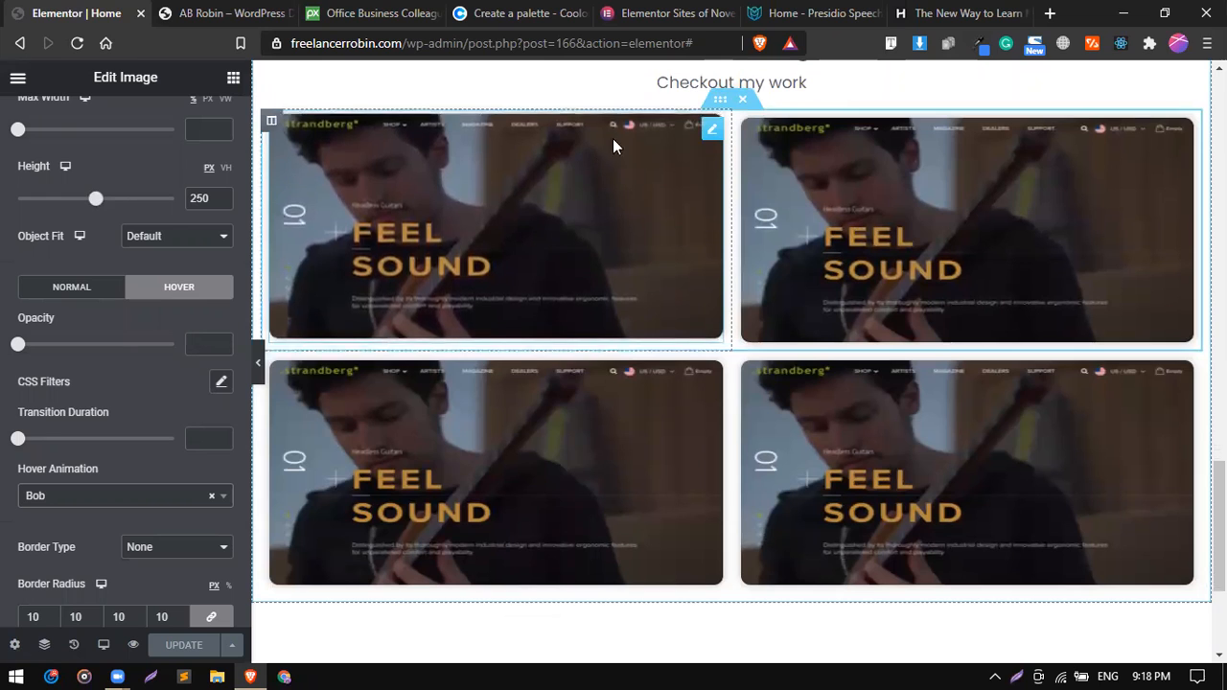
pyautogui.click(711, 131)
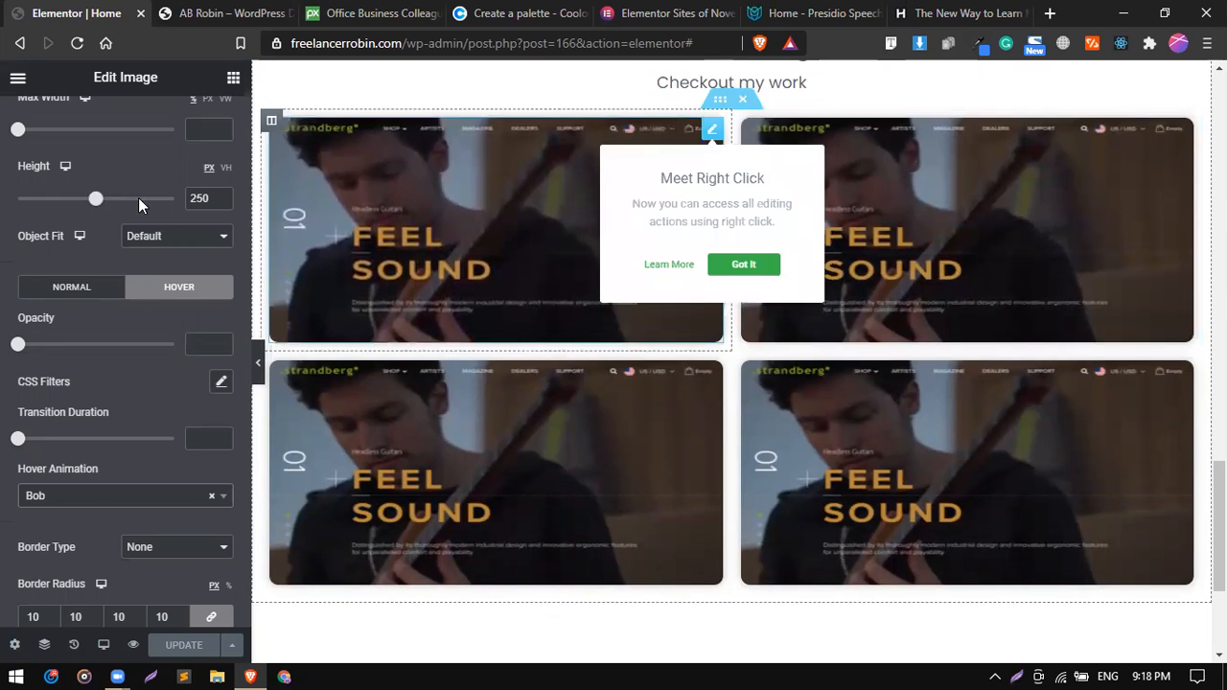
pyautogui.scroll(2, 36, 269)
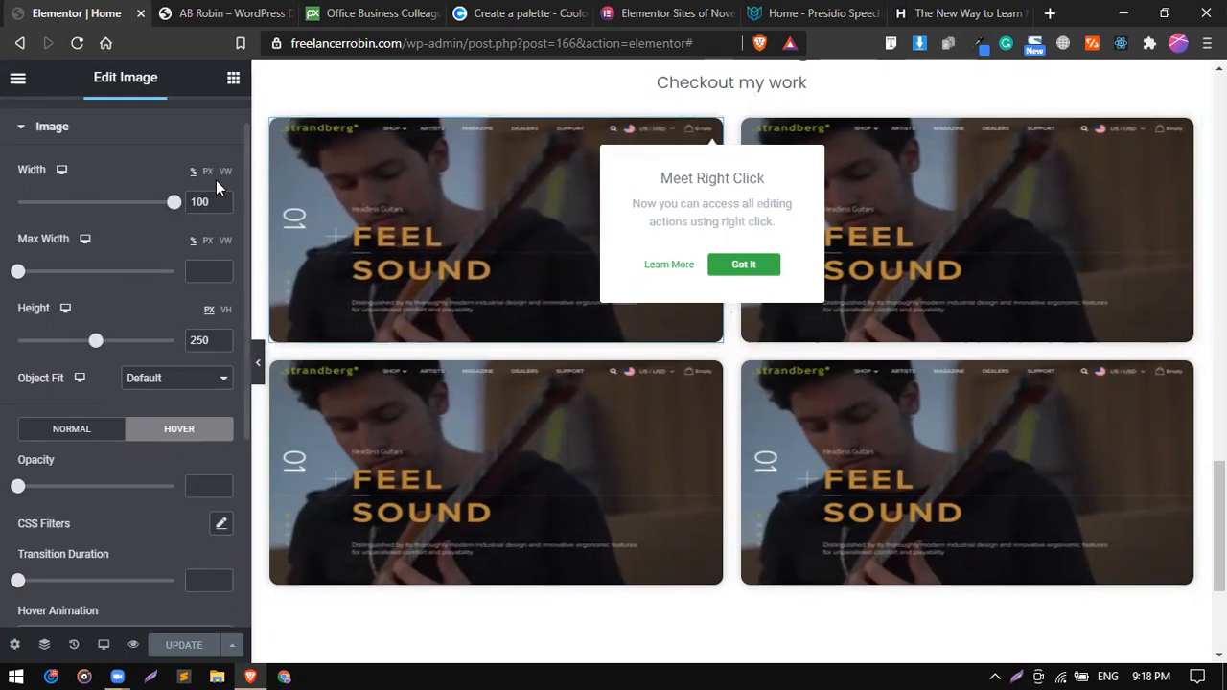
pyautogui.scroll(-3, 115, 425)
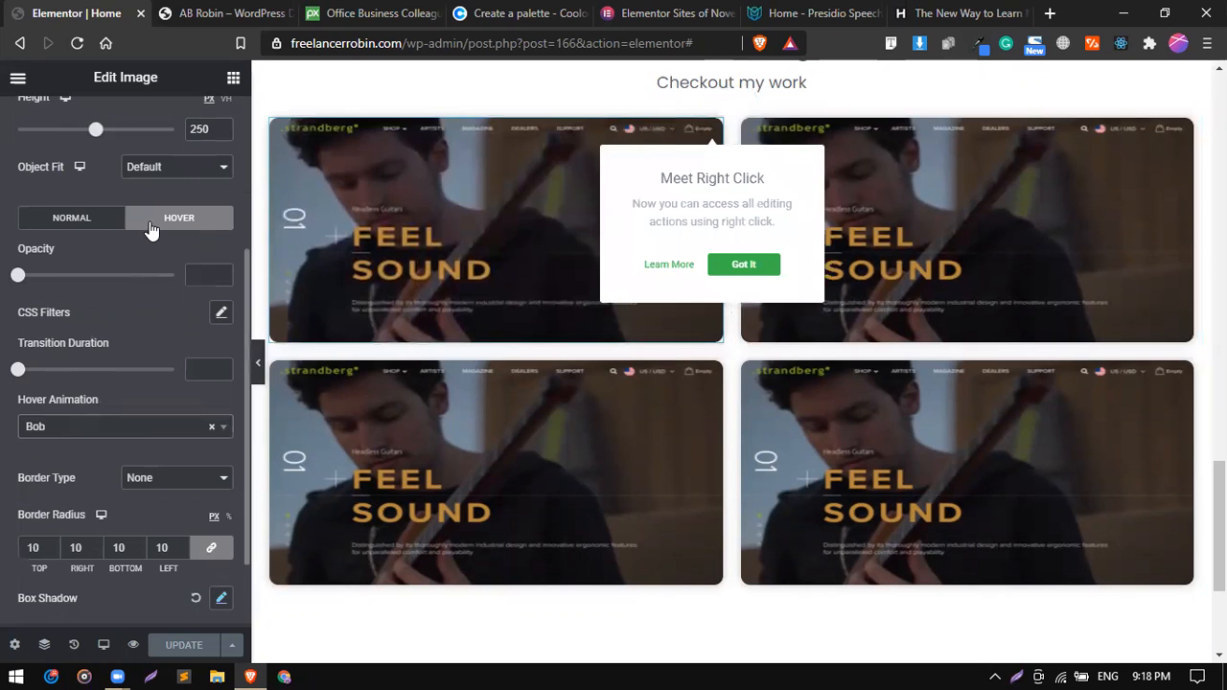
pyautogui.click(113, 223)
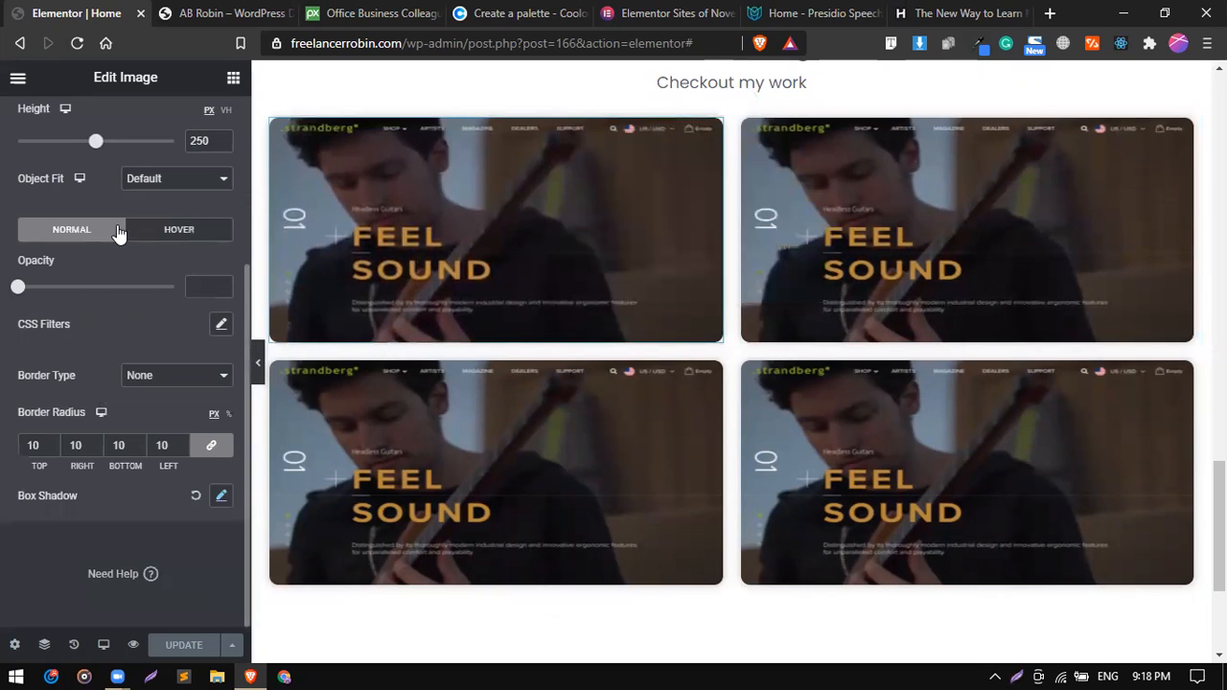
pyautogui.click(165, 234)
pyautogui.scroll(-2, 117, 388)
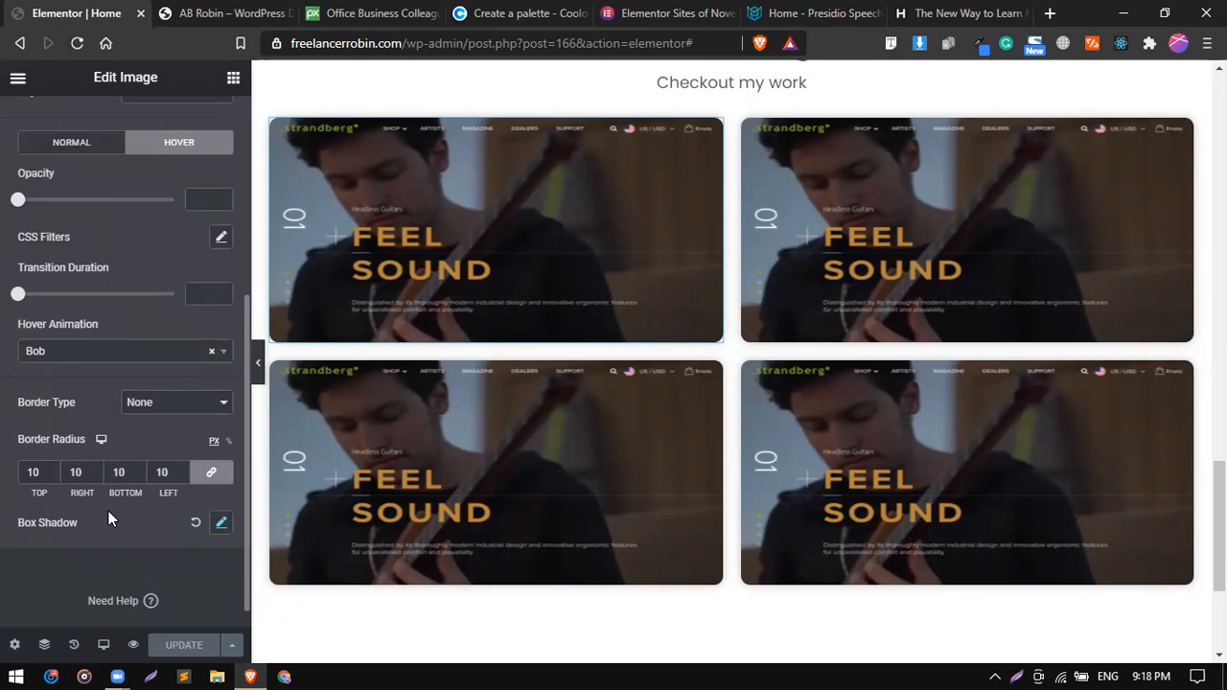
pyautogui.scroll(-1, 107, 509)
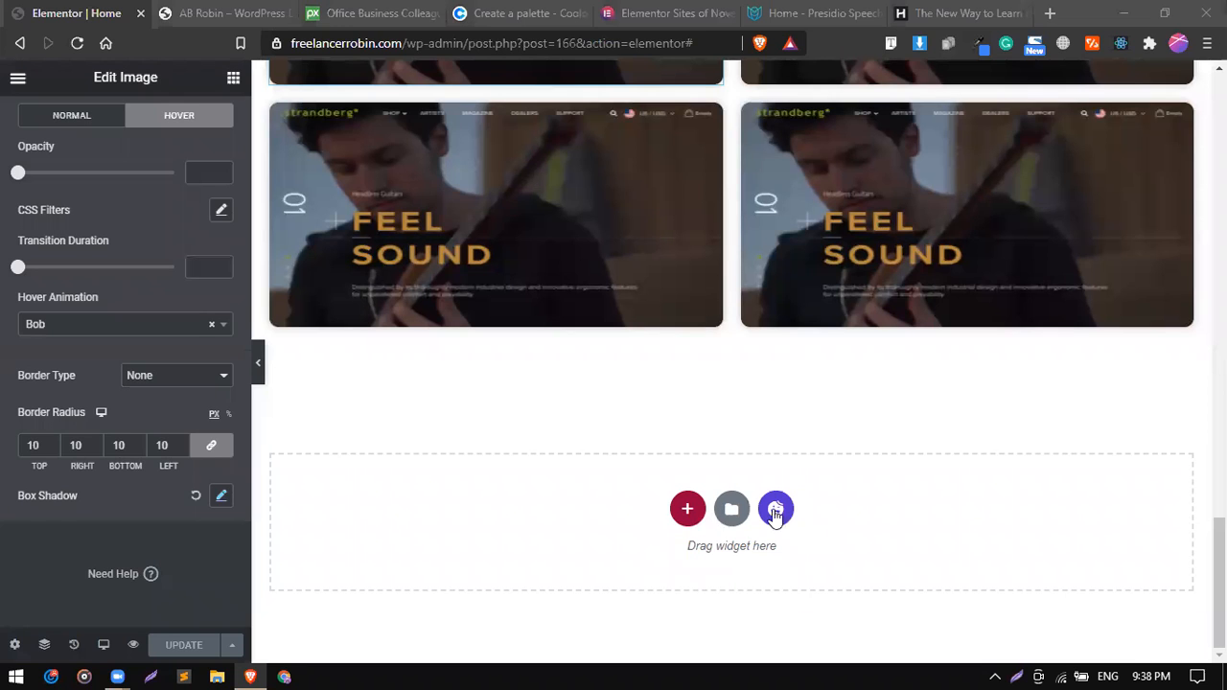
# Examine the My Clients section on the live reference site, and return to the Elementor editor.
pyautogui.click(215, 13)
pyautogui.scroll(-1, 421, 408)
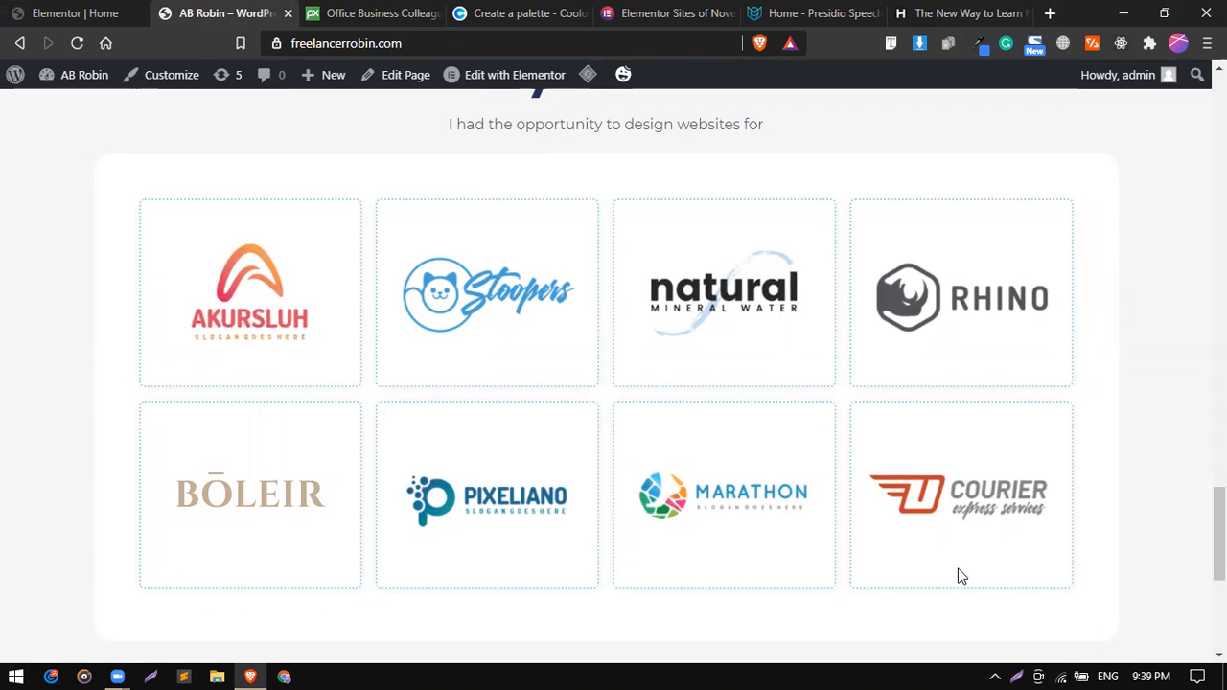
pyautogui.scroll(1, 961, 576)
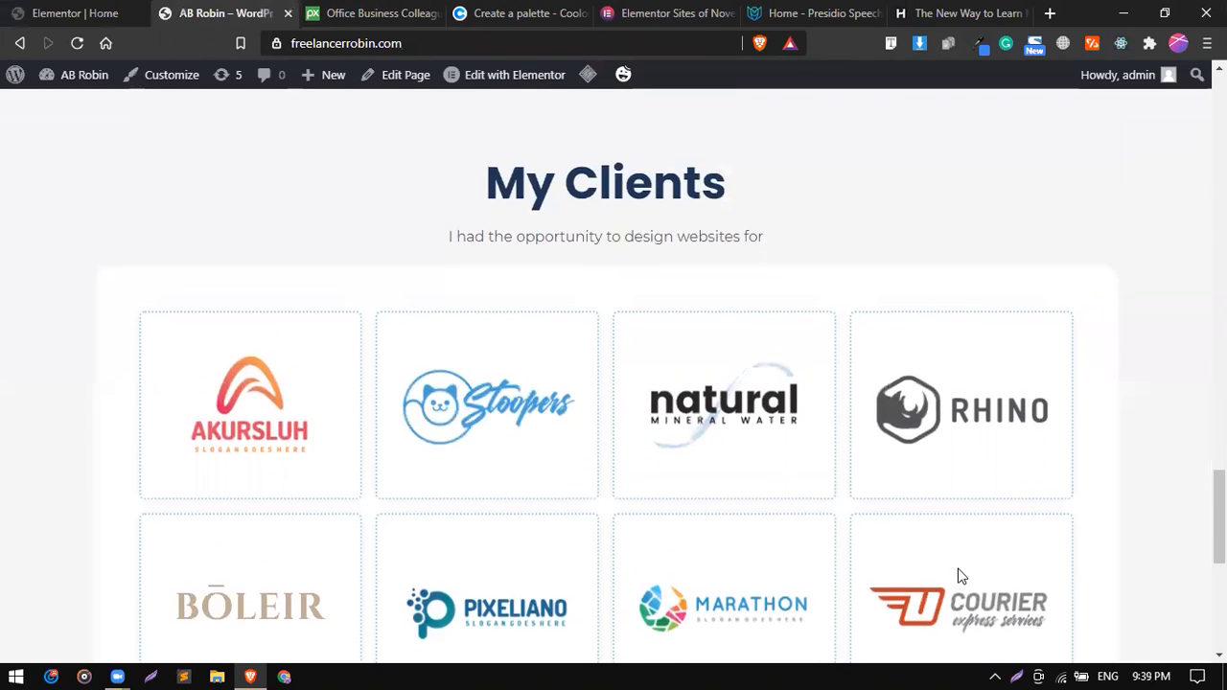
pyautogui.scroll(-1, 961, 576)
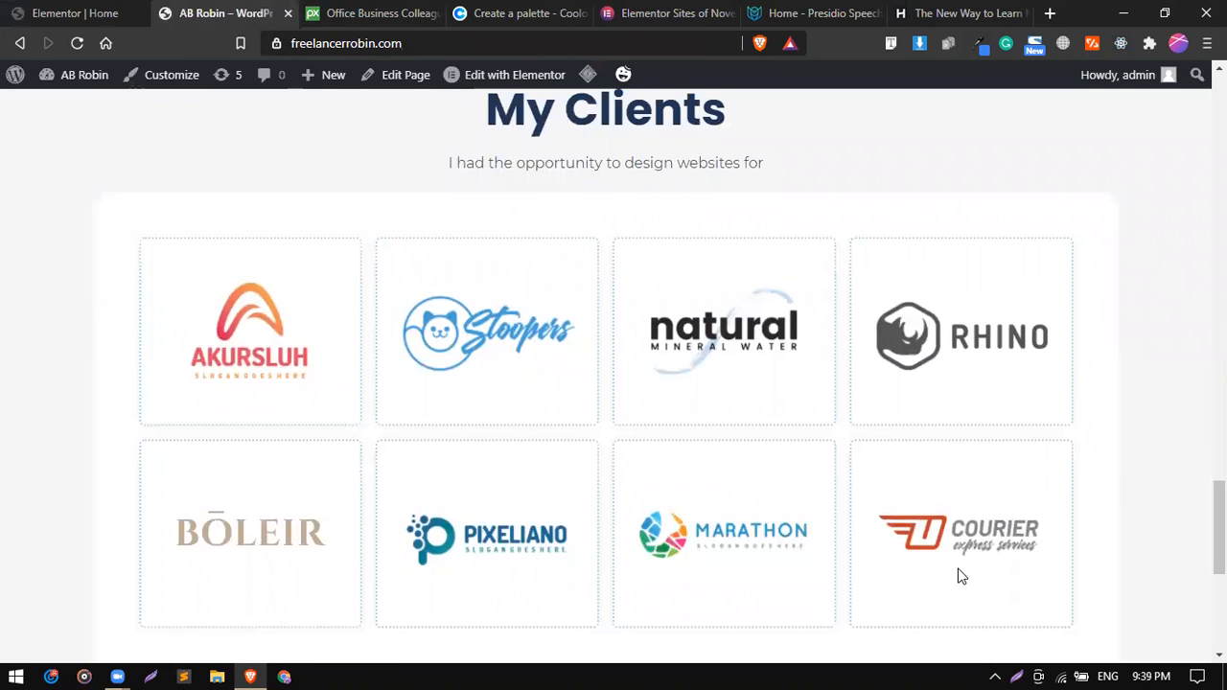
pyautogui.click(96, 12)
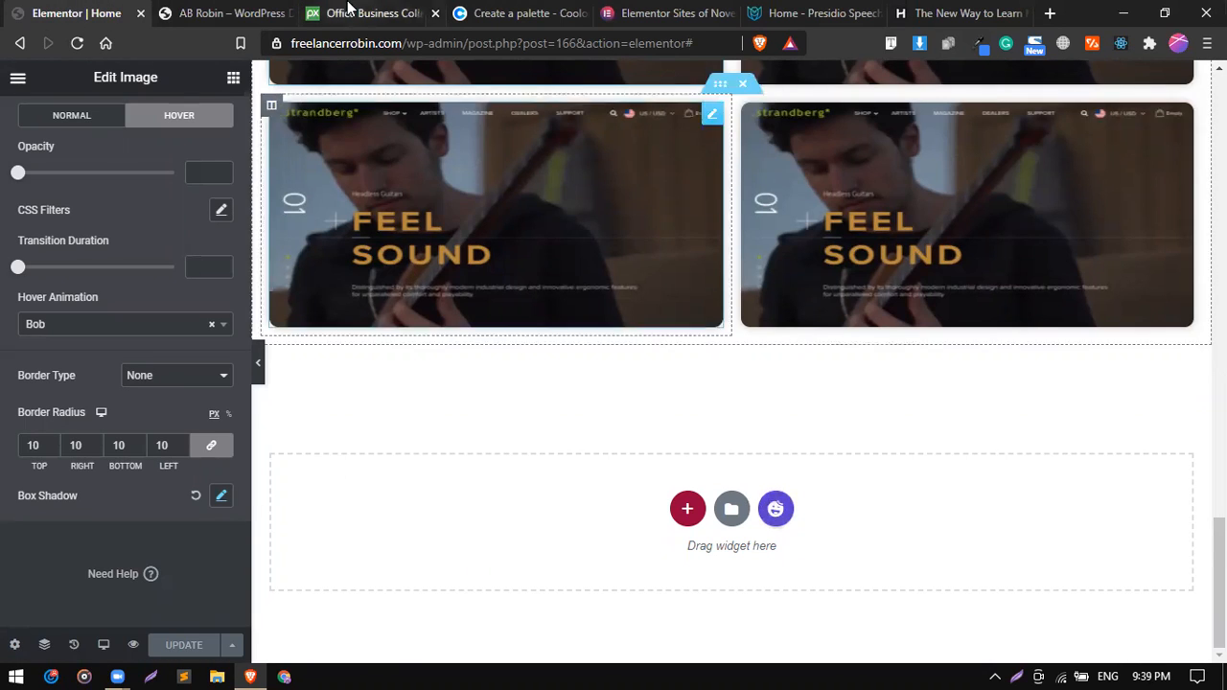
pyautogui.click(208, 9)
pyautogui.click(102, 11)
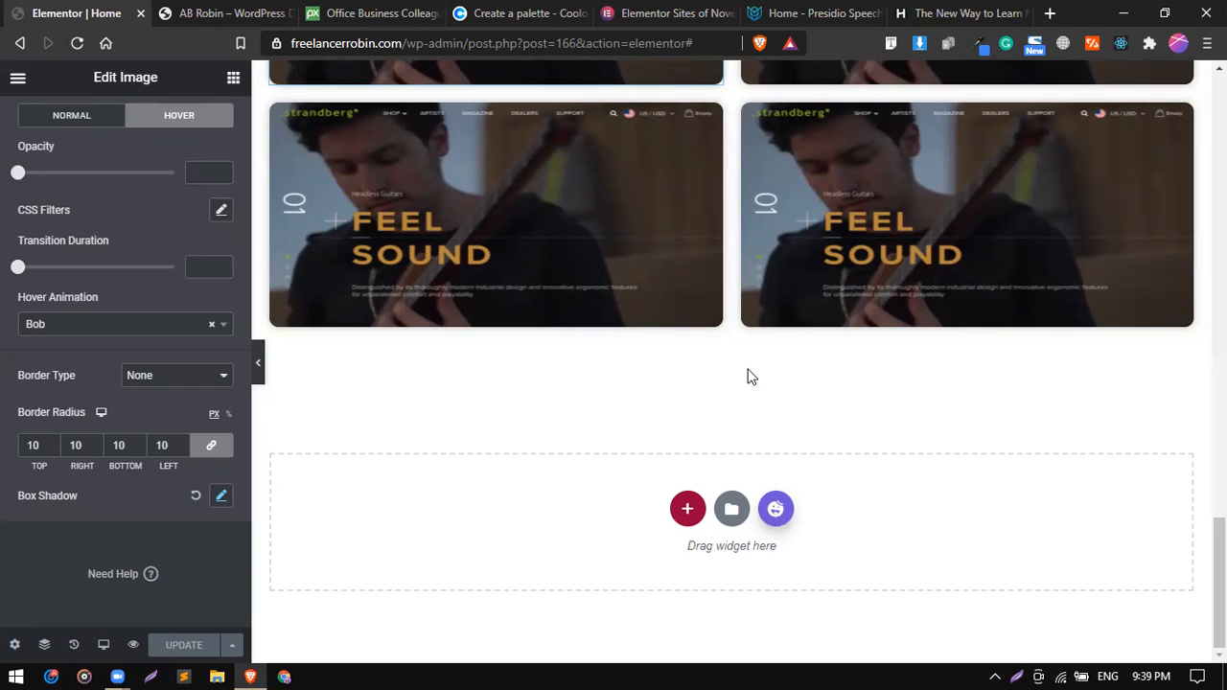
# Try inserting the borderless eight-logo grid block from the Client category of the template library.
pyautogui.scroll(-3, 752, 377)
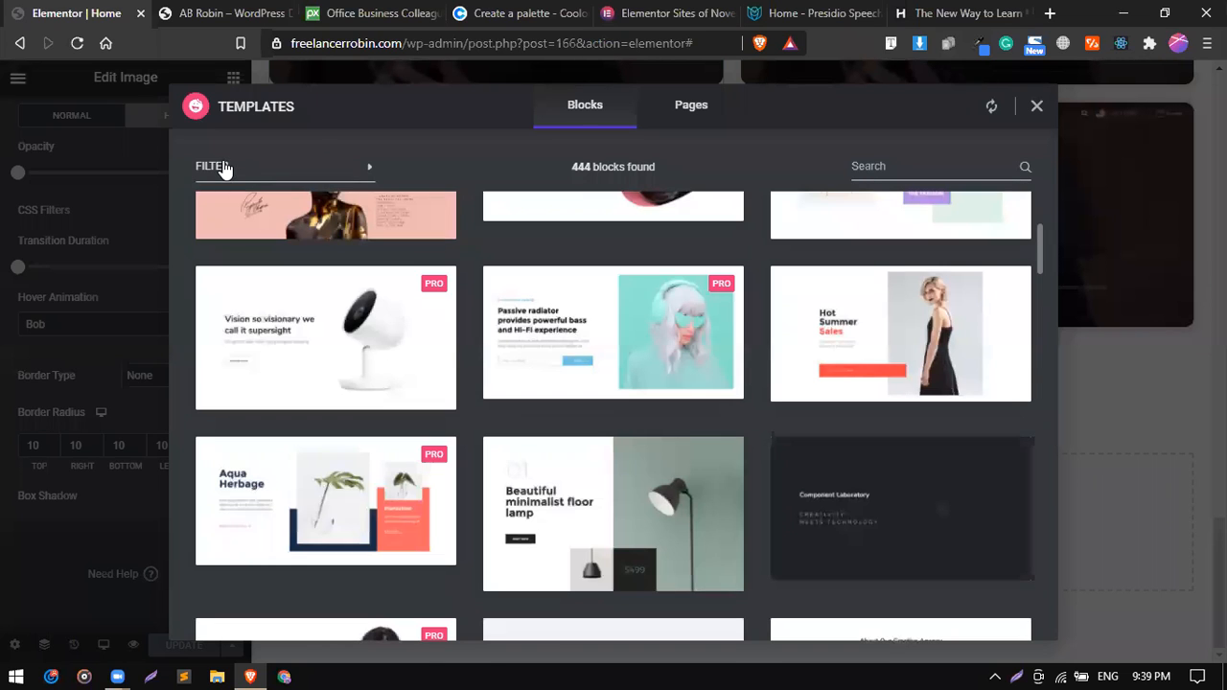
pyautogui.click(370, 173)
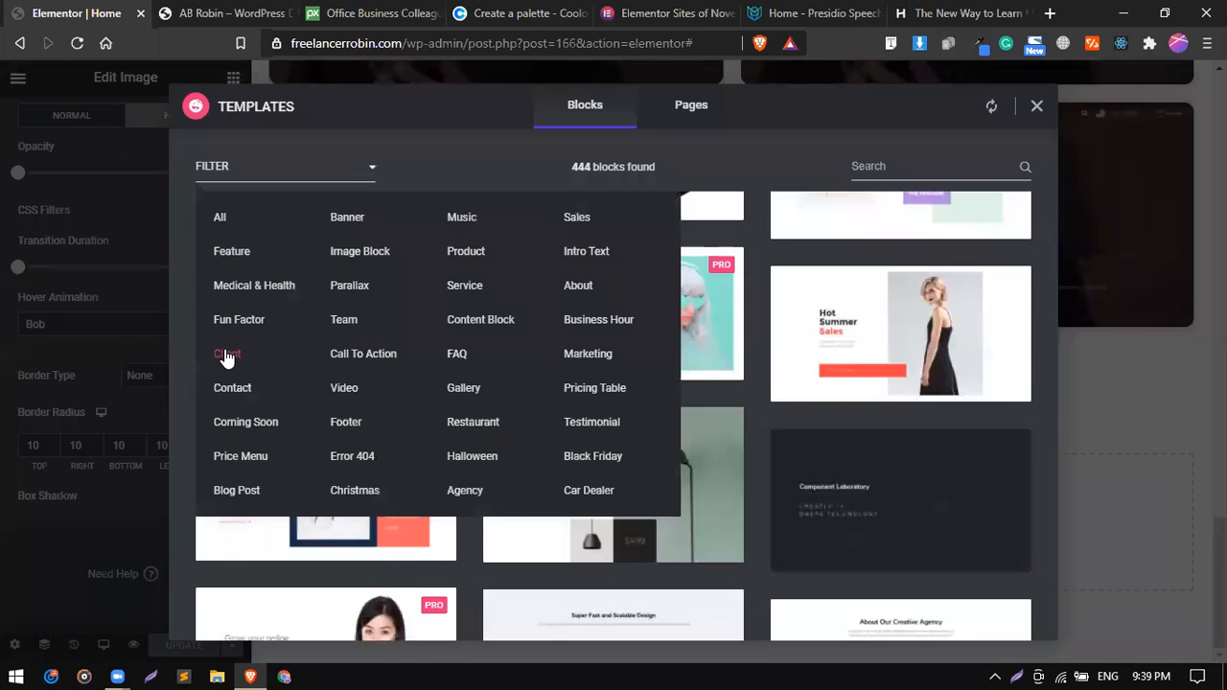
pyautogui.click(226, 354)
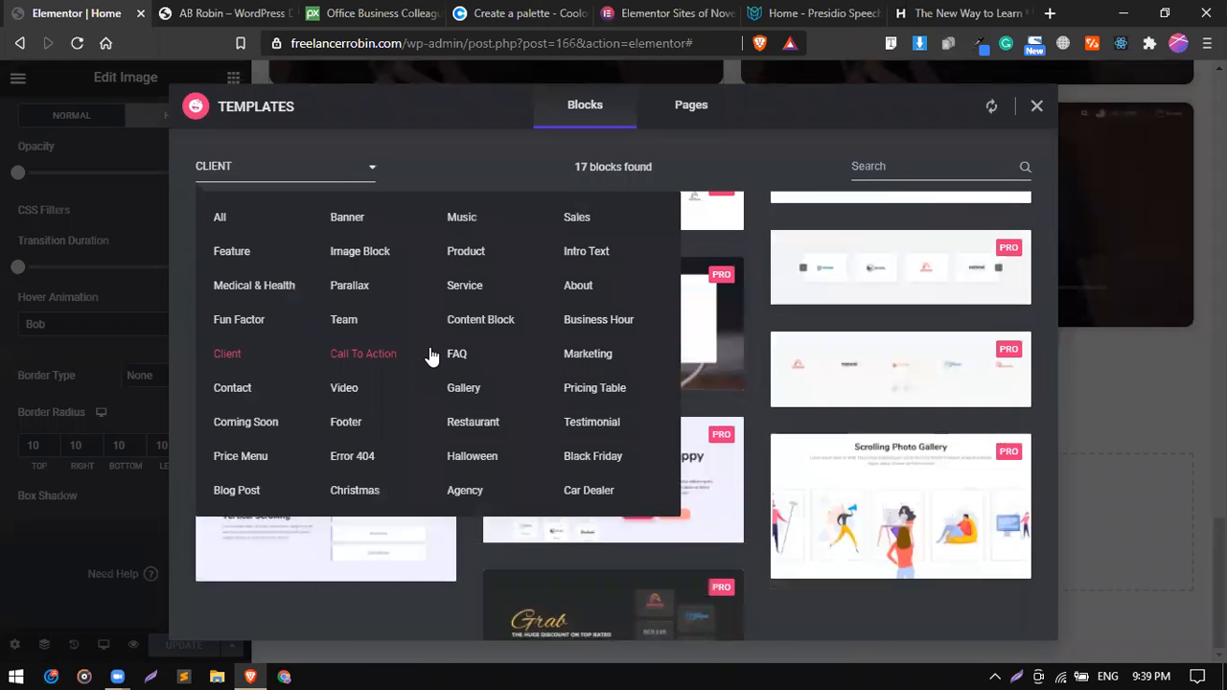
pyautogui.scroll(3, 650, 414)
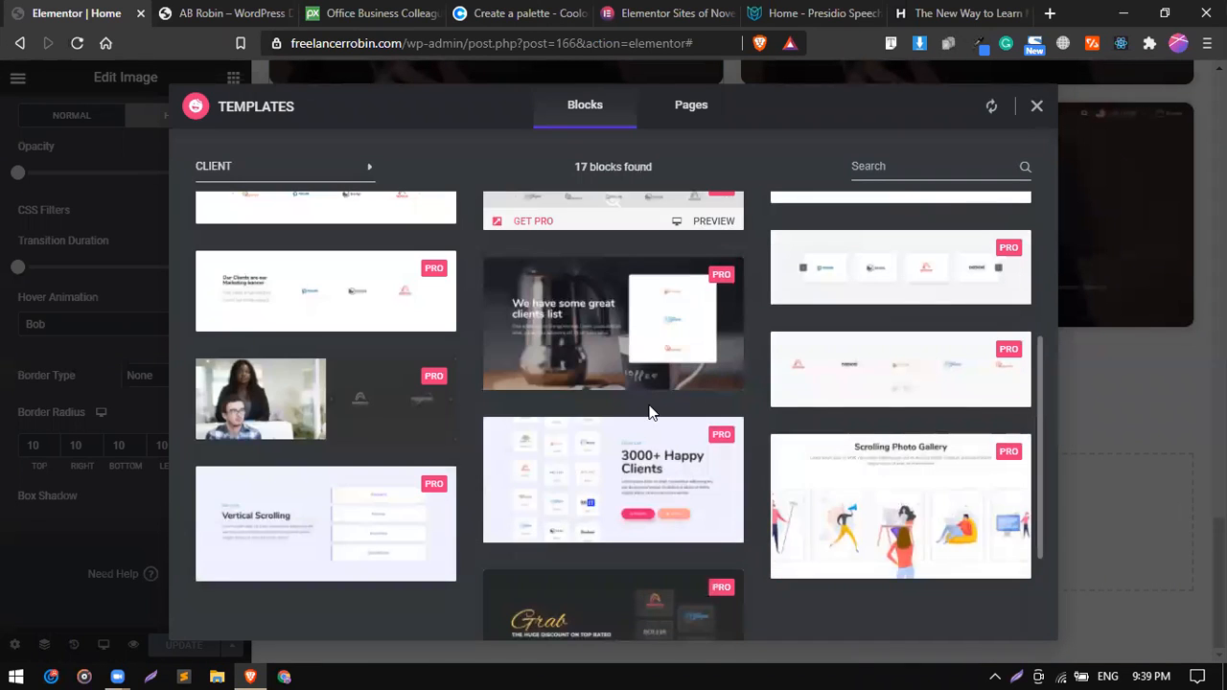
pyautogui.scroll(2, 650, 414)
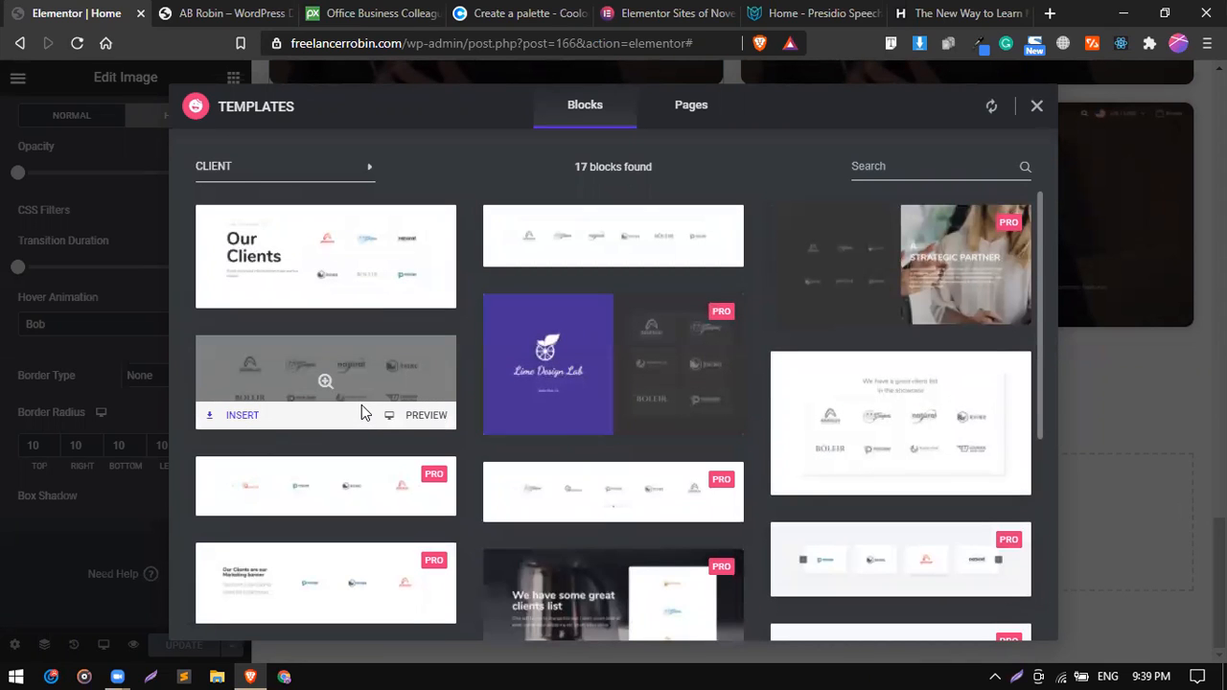
pyautogui.click(242, 415)
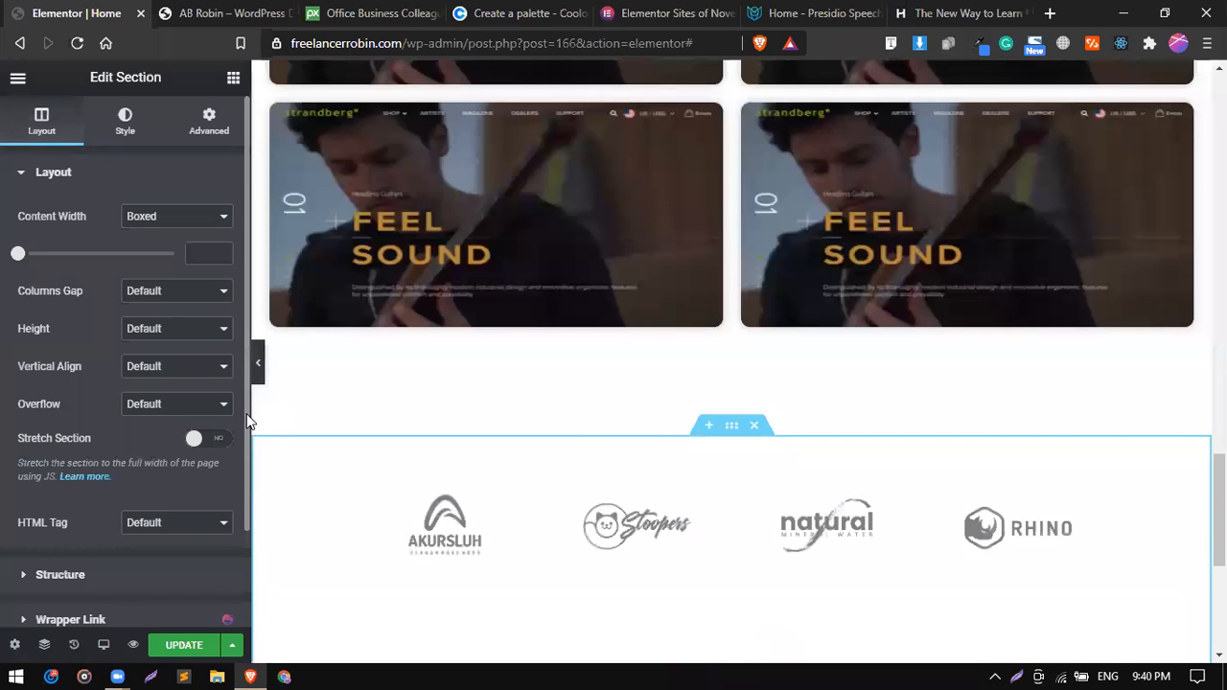
# Delete the borderless logo grid and the empty section that contained it.
pyautogui.scroll(-2, 600, 455)
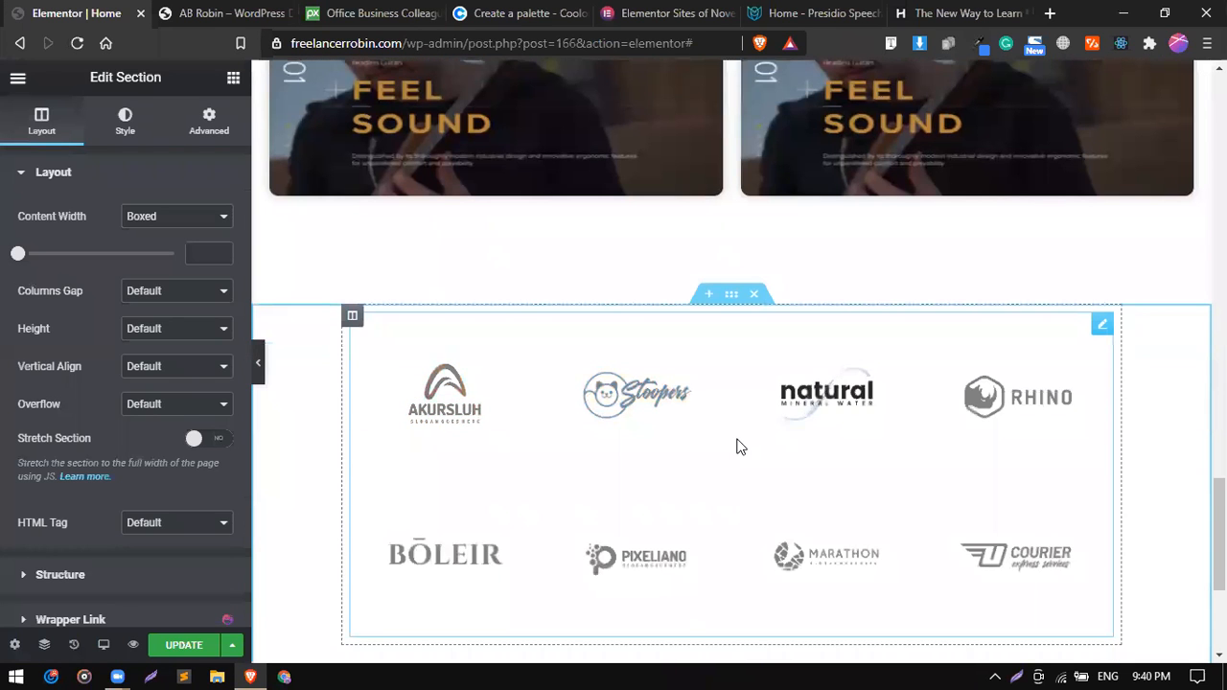
pyautogui.rightClick(625, 489)
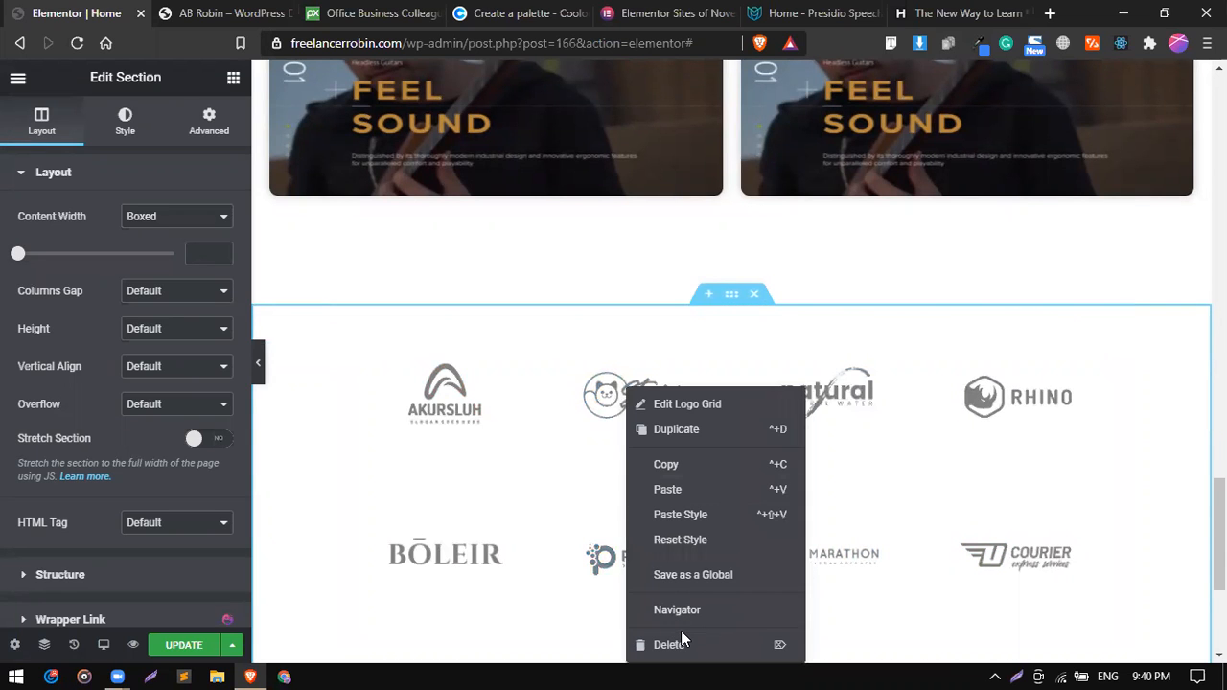
pyautogui.scroll(-1, 596, 530)
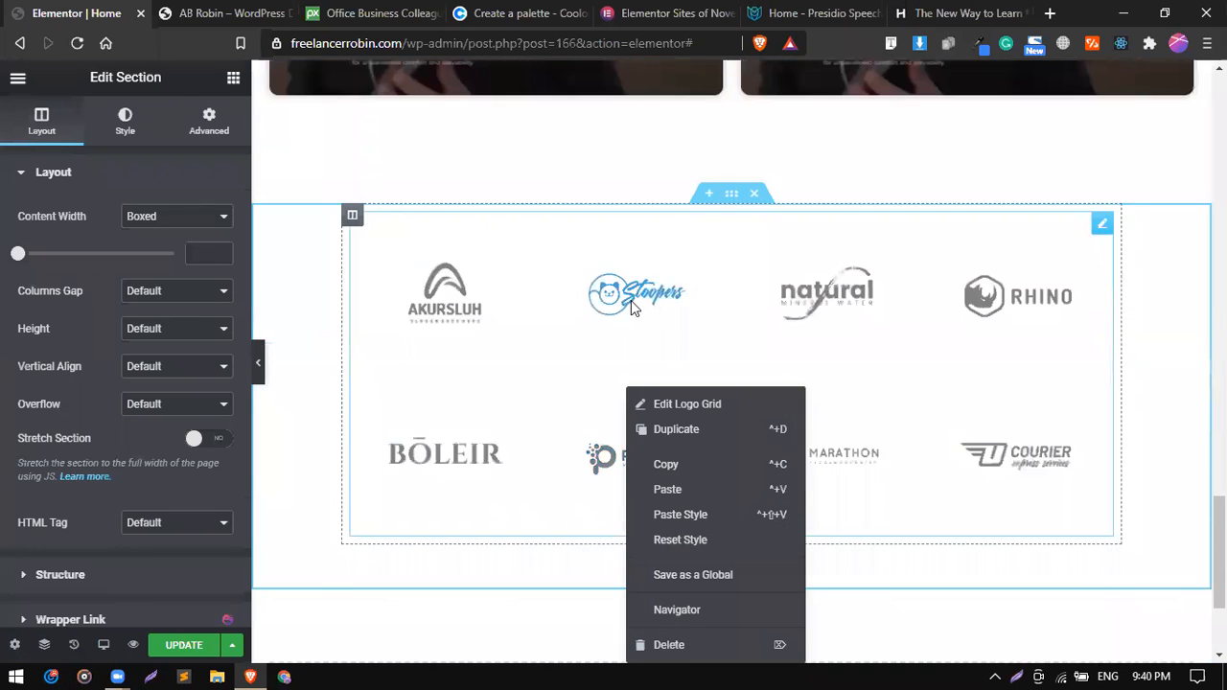
pyautogui.click(733, 559)
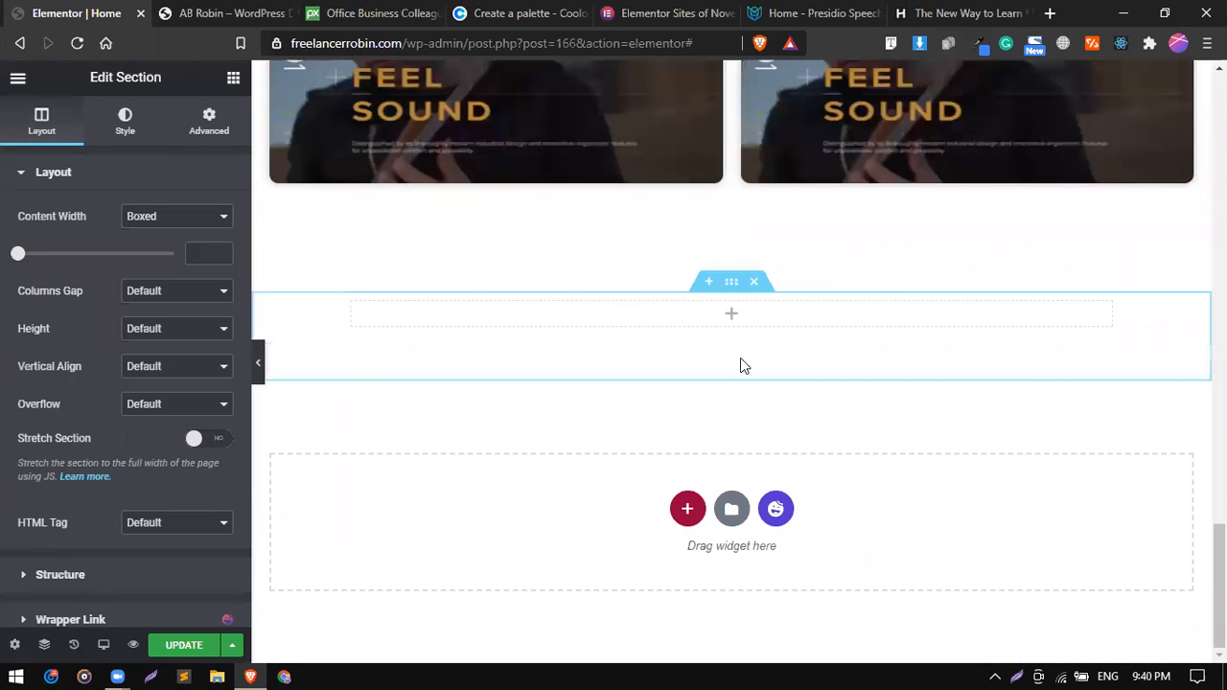
pyautogui.click(756, 284)
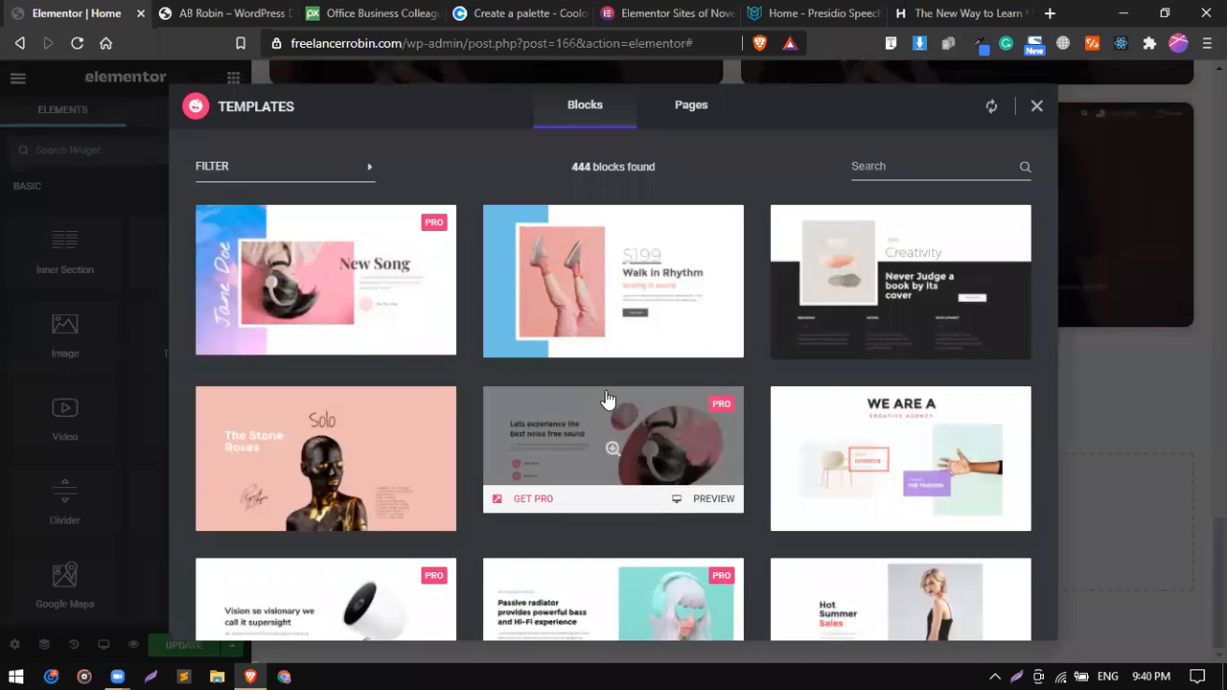
# Insert the Client category block with the heading "We have a great client list in the showcase" and a bordered logo grid.
pyautogui.click(366, 170)
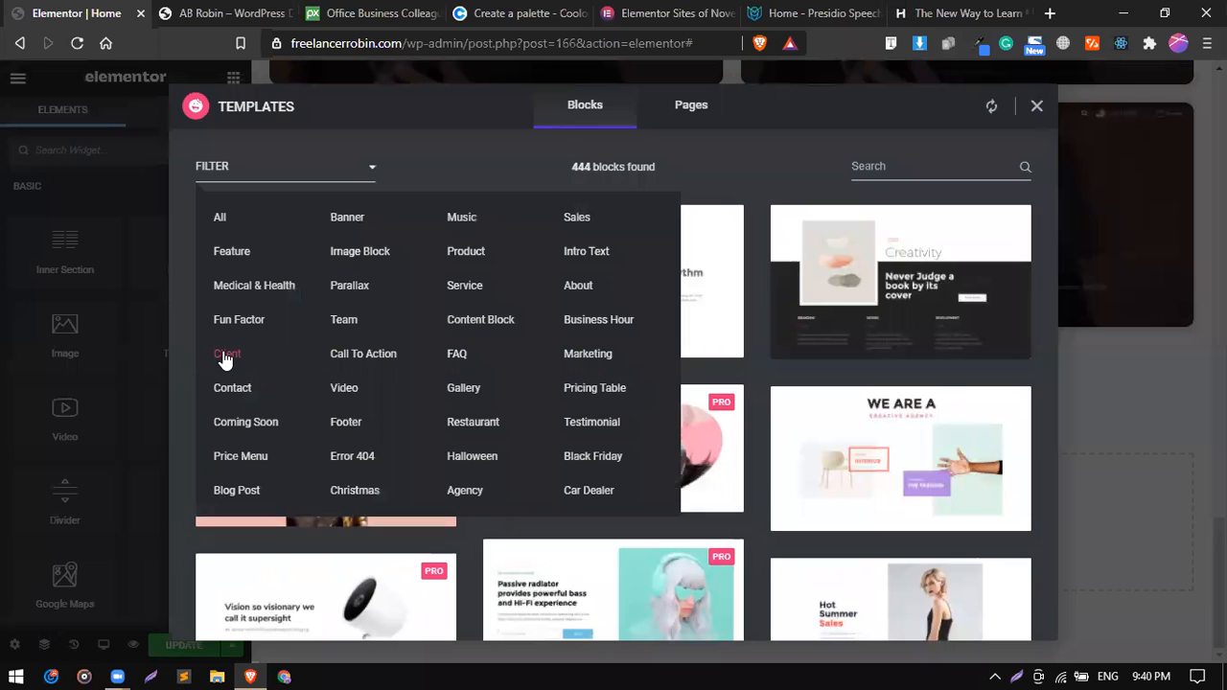
pyautogui.click(226, 356)
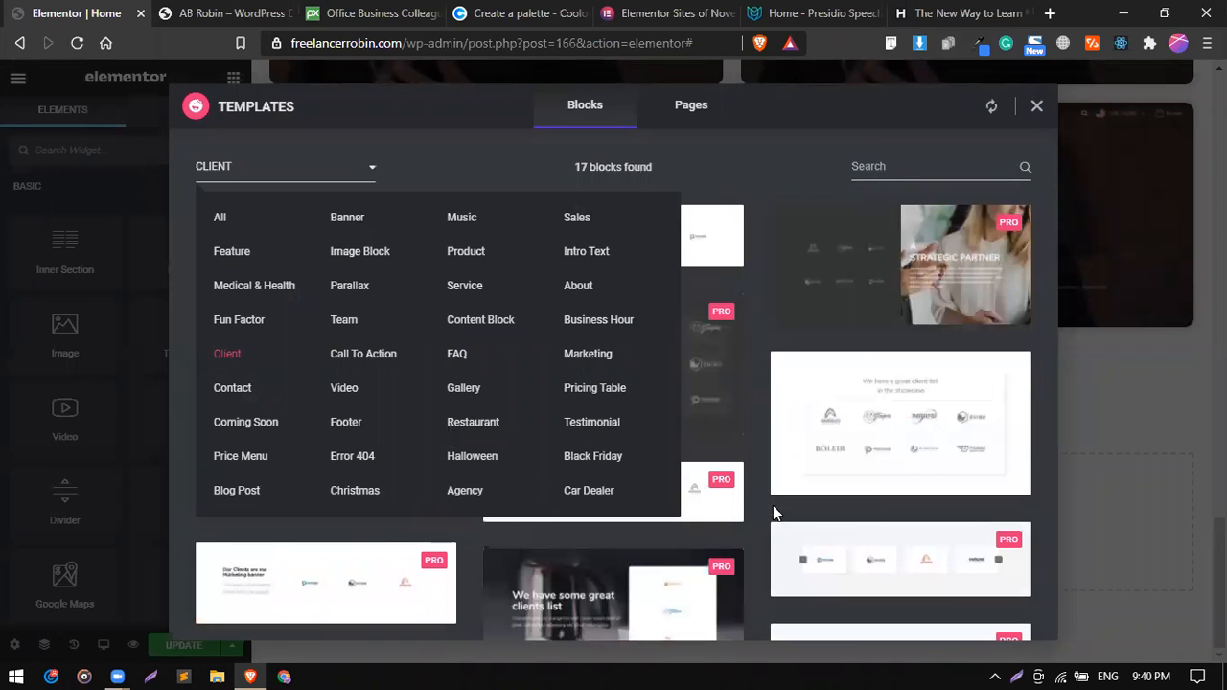
pyautogui.click(918, 426)
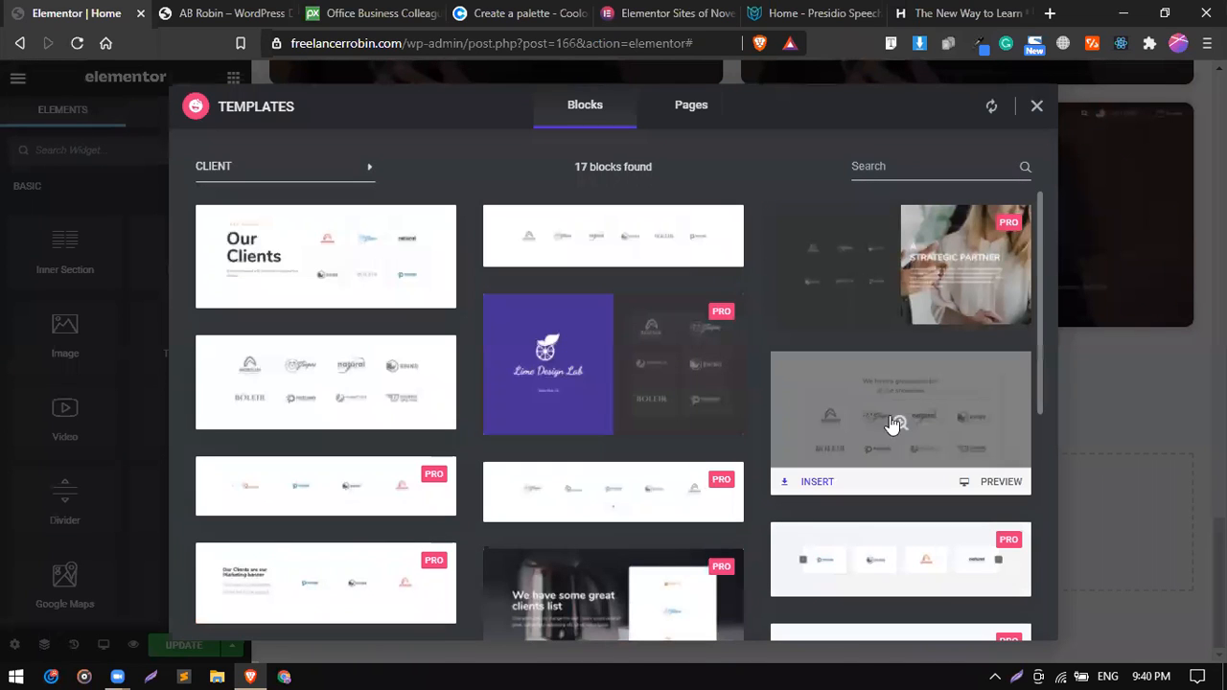
pyautogui.click(816, 481)
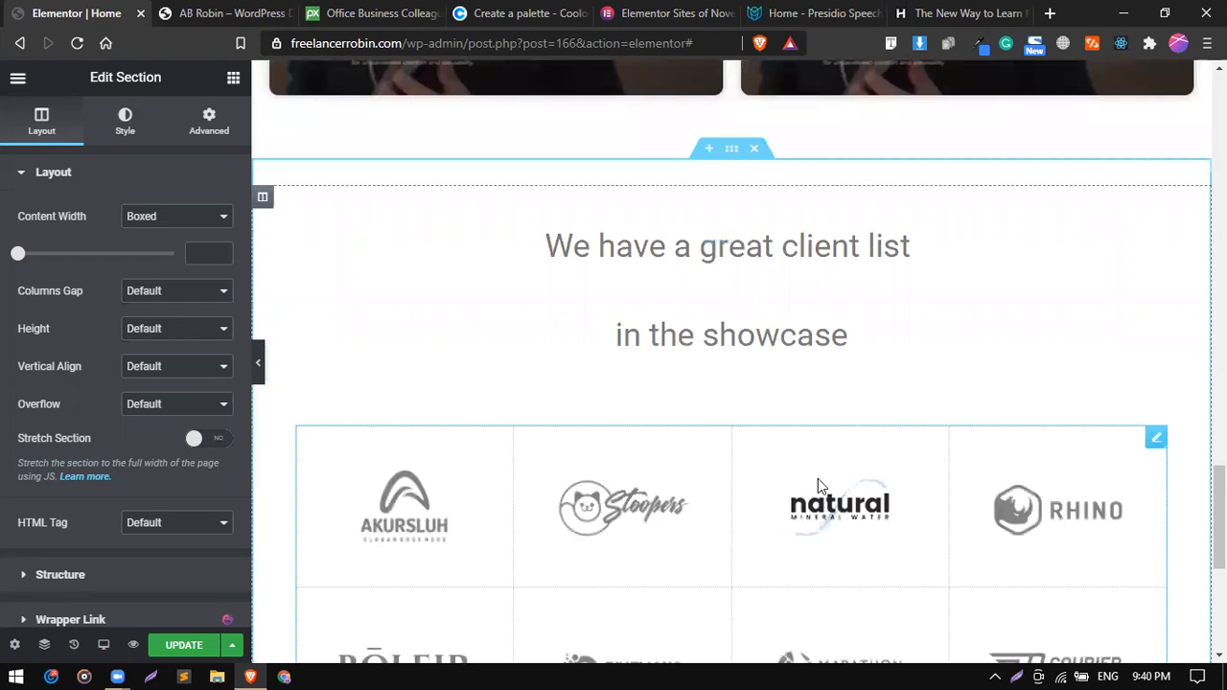
pyautogui.scroll(-3, 817, 478)
pyautogui.scroll(1, 818, 478)
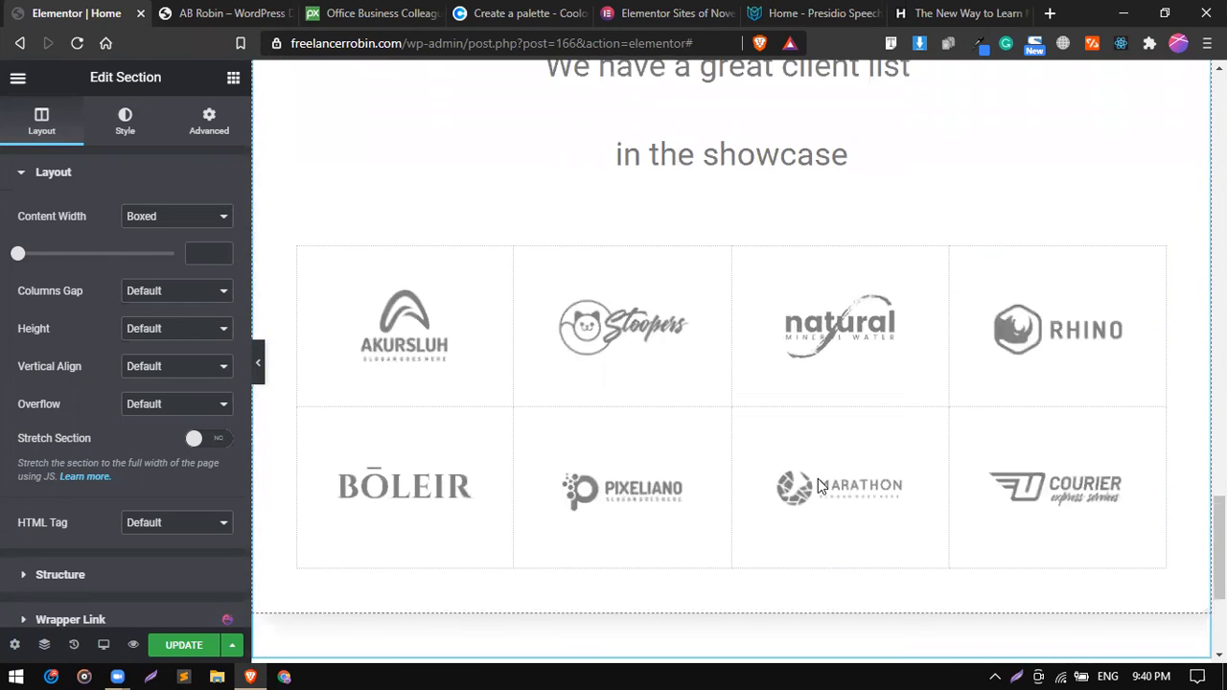
# Compare with the My Clients section on the live reference site, and inspect the Akurshluh item of the new logo grid.
pyautogui.click(241, 12)
pyautogui.scroll(-1, 370, 285)
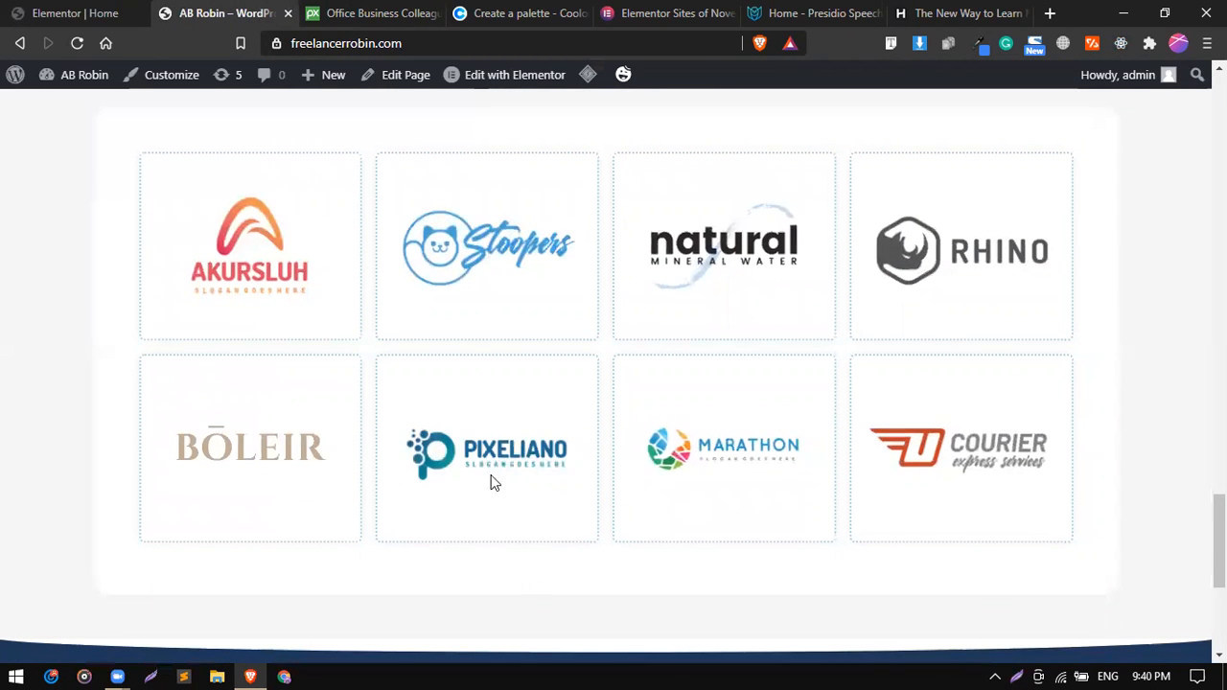
pyautogui.scroll(1, 345, 479)
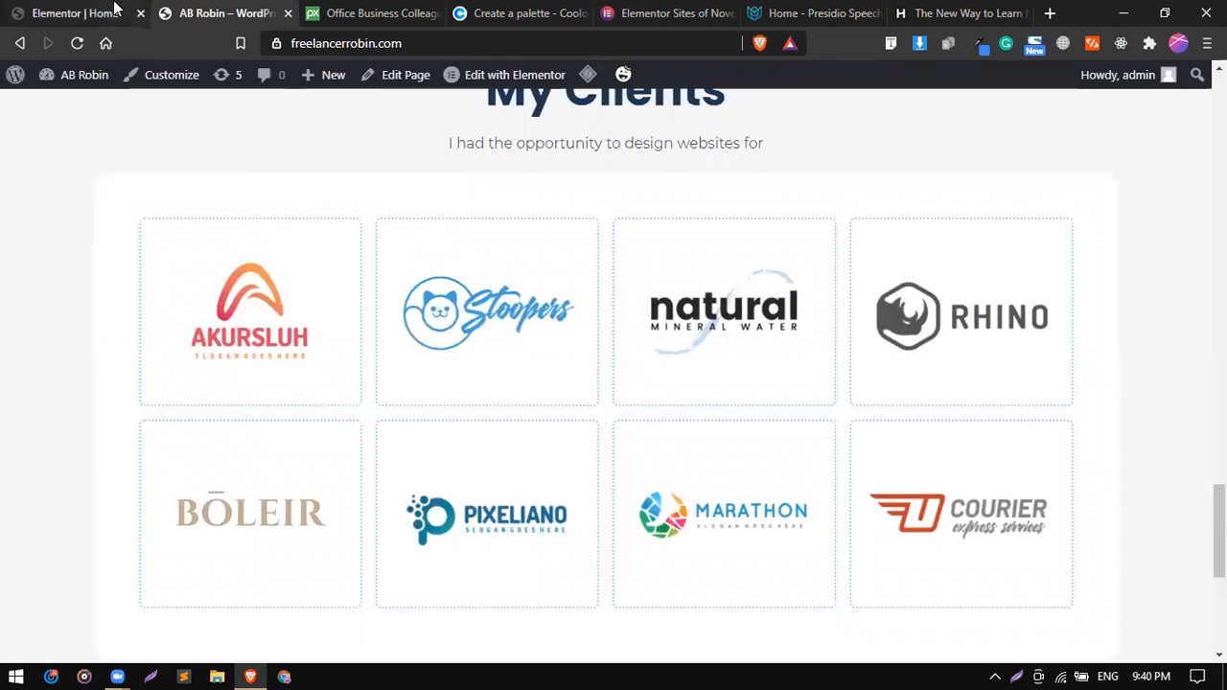
pyautogui.click(114, 8)
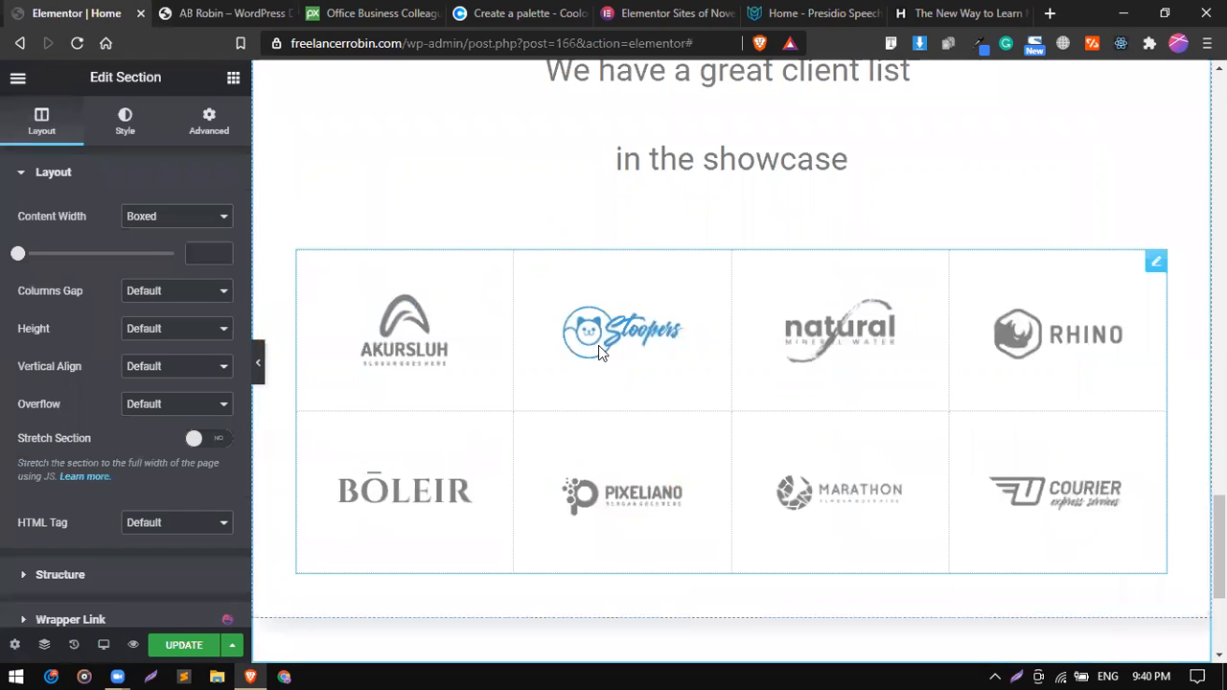
pyautogui.click(1156, 266)
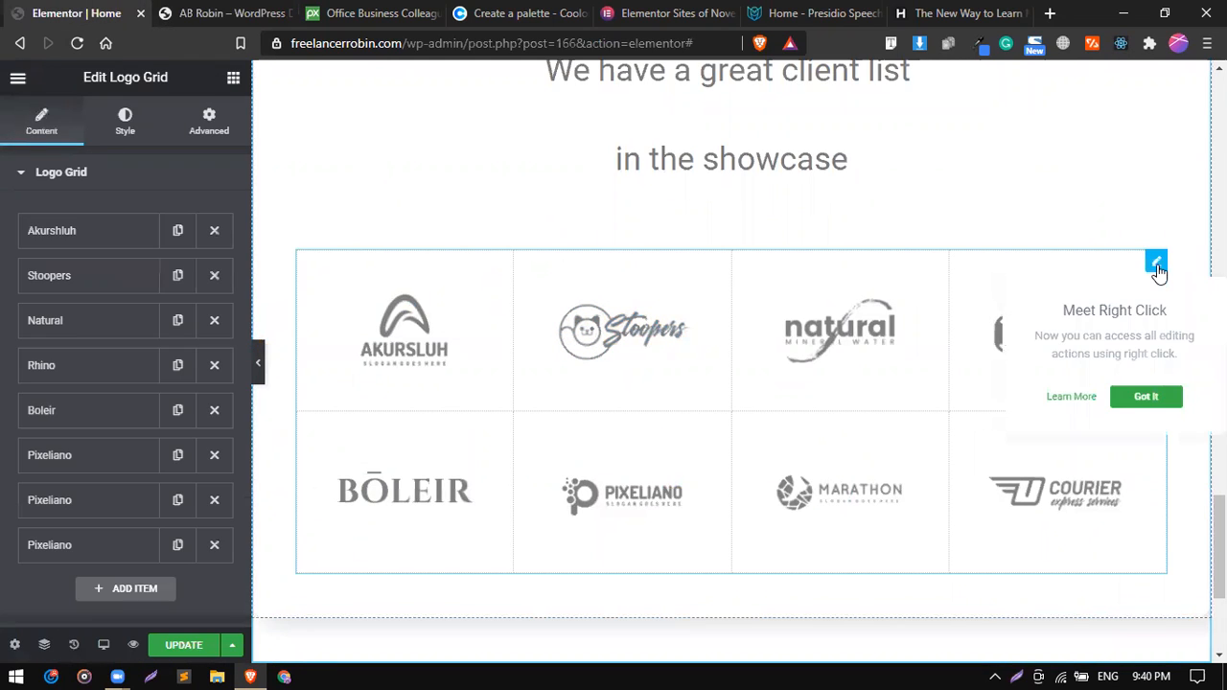
pyautogui.scroll(-3, 6, 452)
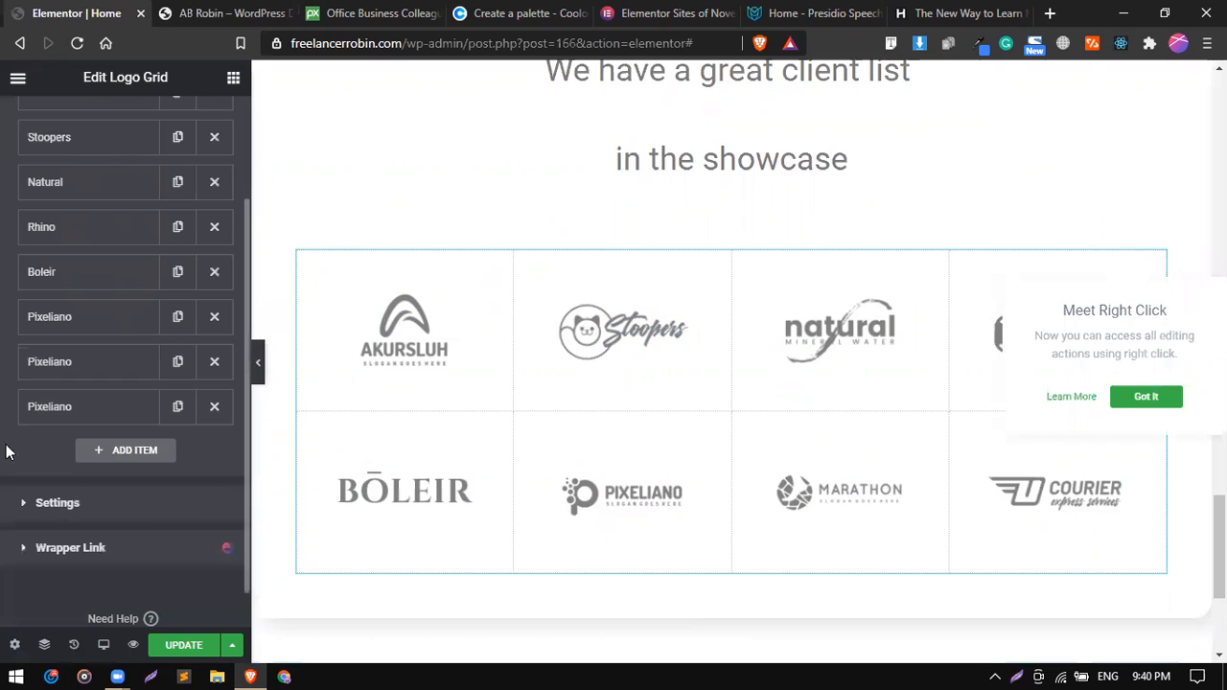
pyautogui.scroll(3, 76, 254)
pyautogui.click(80, 252)
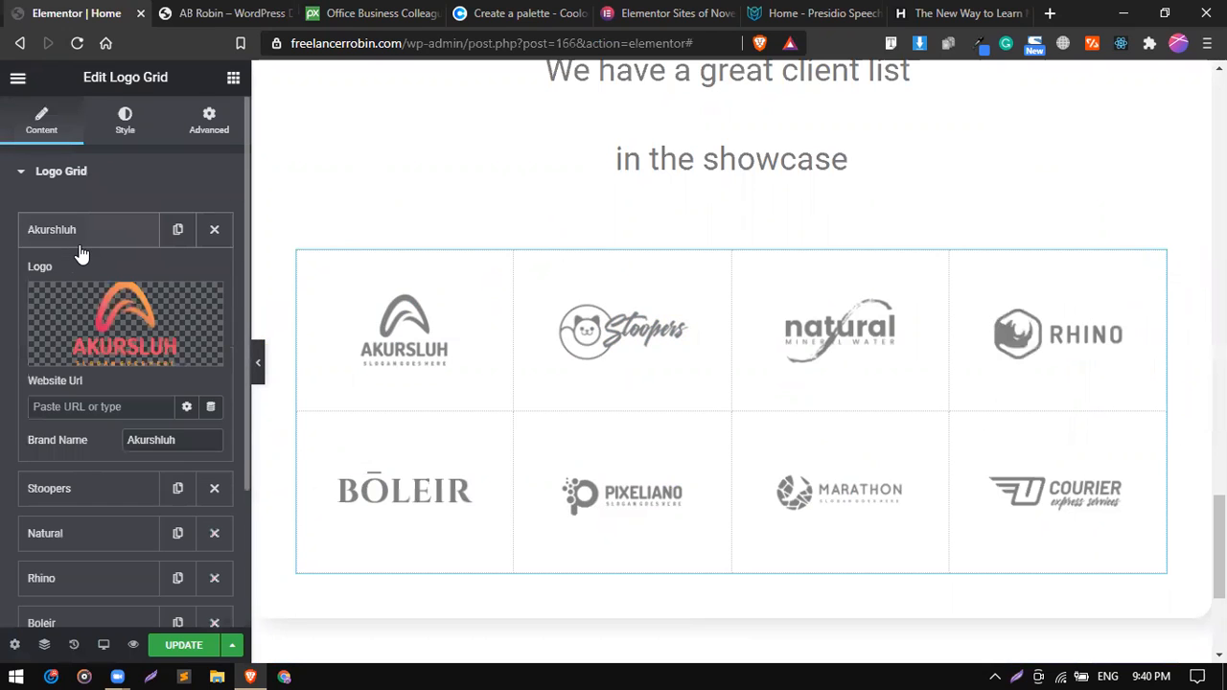
# Delete the last two logo items from the grid and replace them with two duplicates of the remaining Pixeliano item.
pyautogui.click(215, 544)
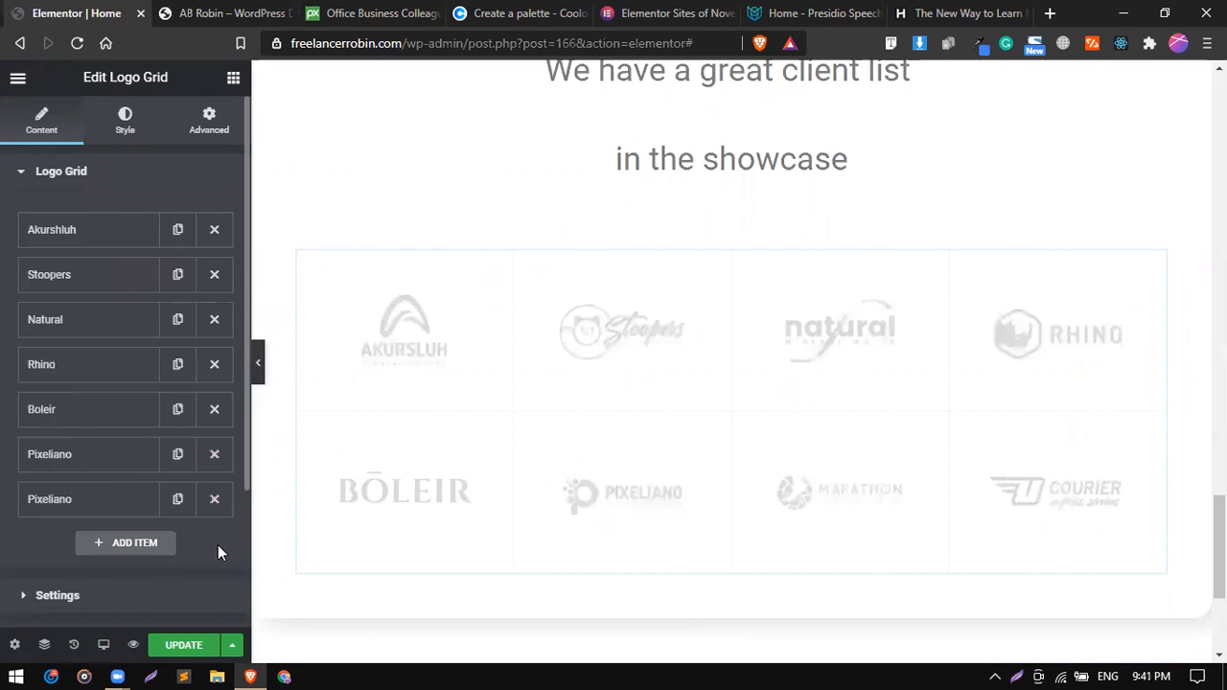
pyautogui.click(214, 500)
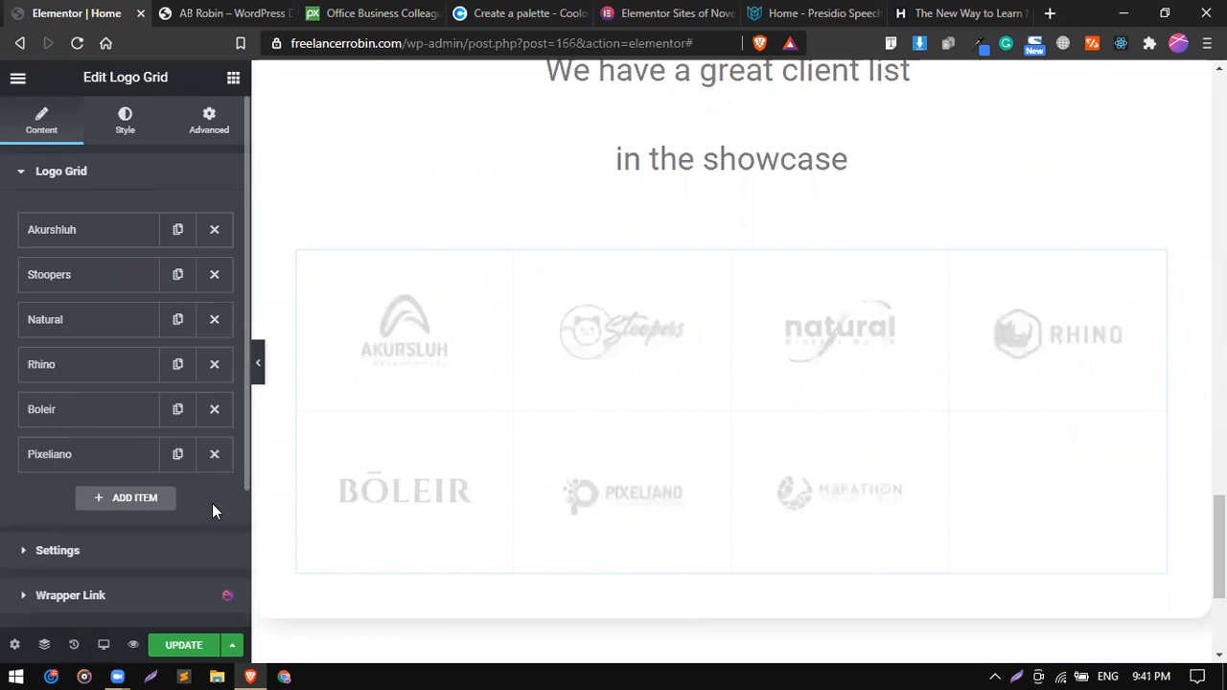
pyautogui.click(177, 454)
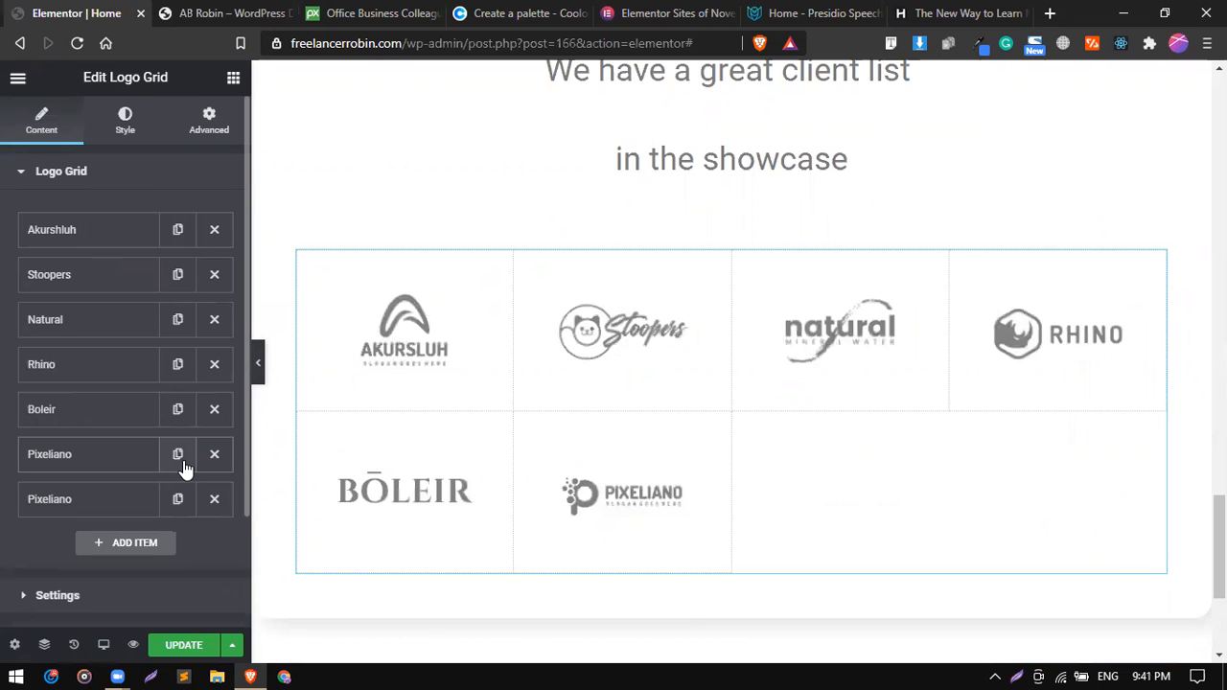
pyautogui.click(177, 454)
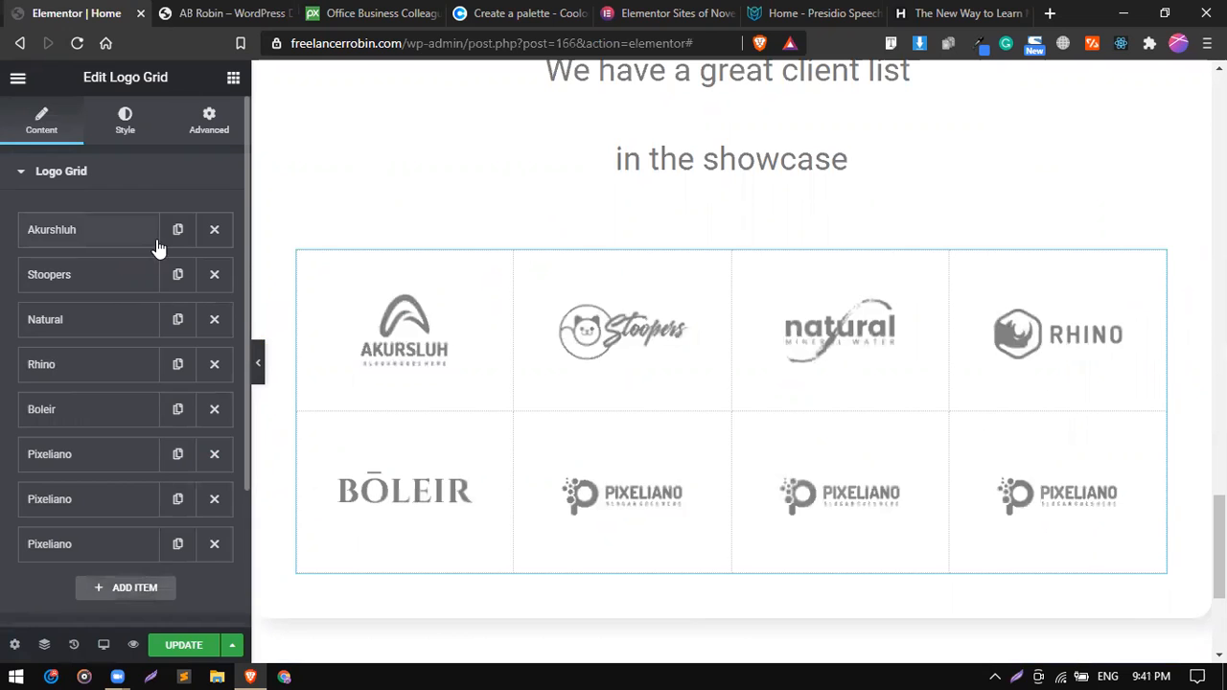
# Try the logo grid with 2 and 3 columns, and set it back to 4 columns.
pyautogui.scroll(-3, 121, 309)
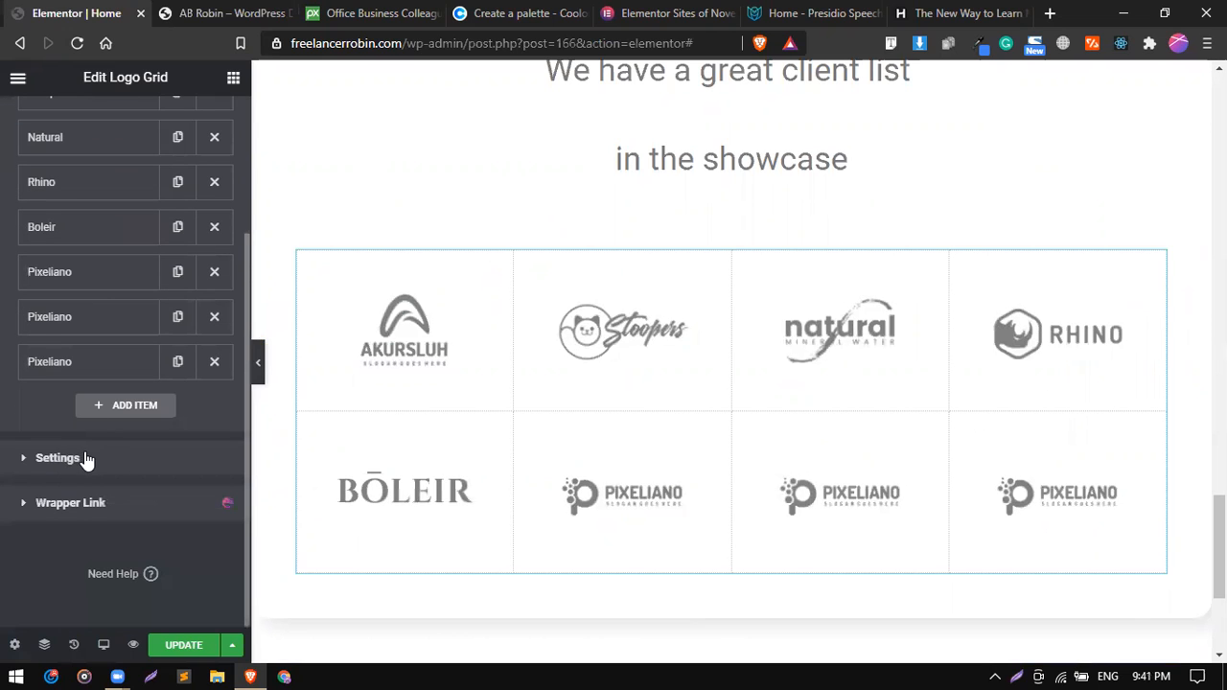
pyautogui.click(85, 458)
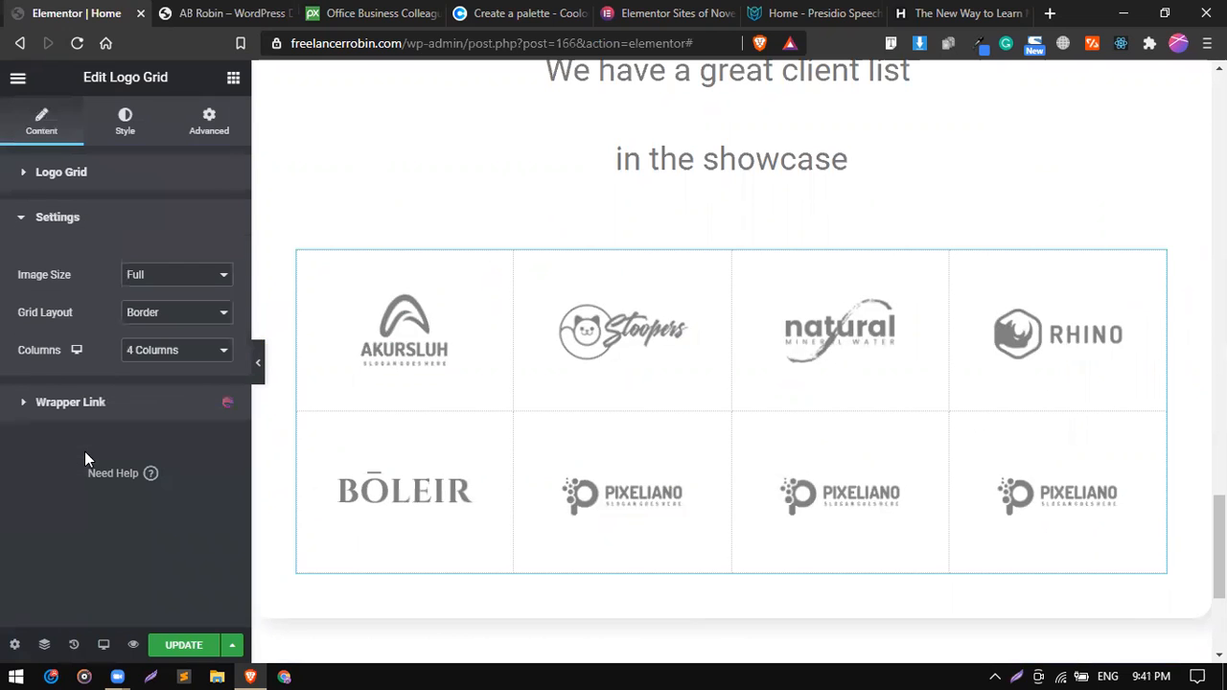
pyautogui.click(175, 351)
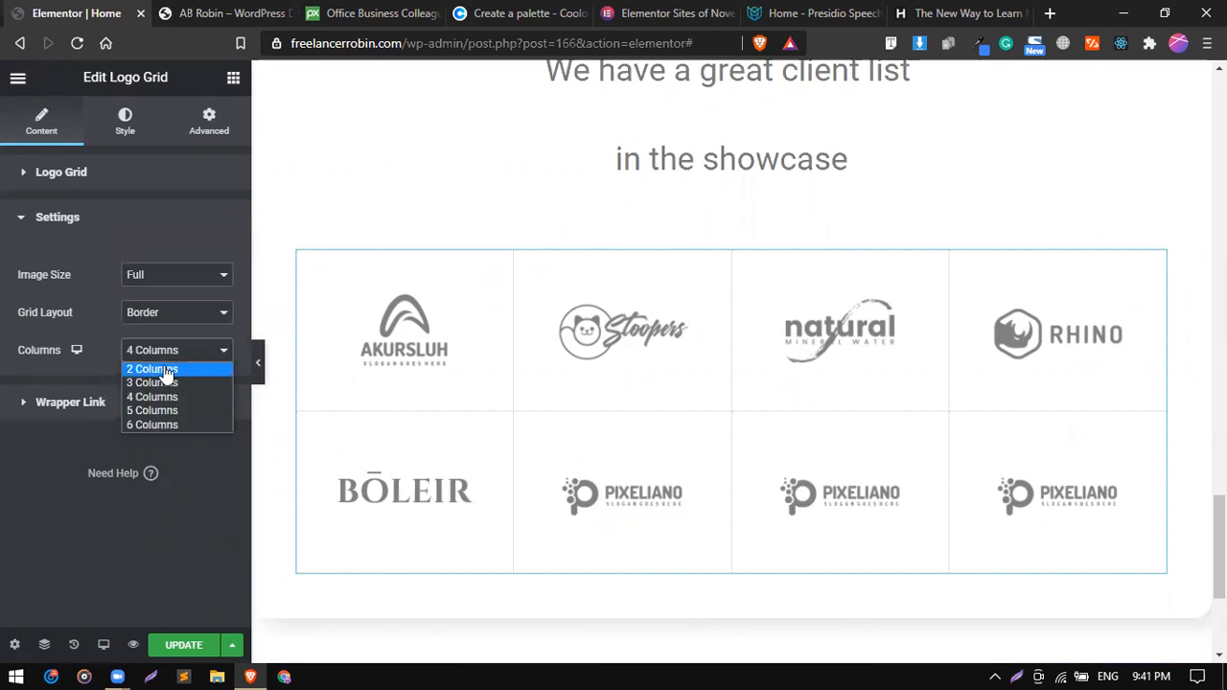
pyautogui.click(166, 370)
pyautogui.click(175, 354)
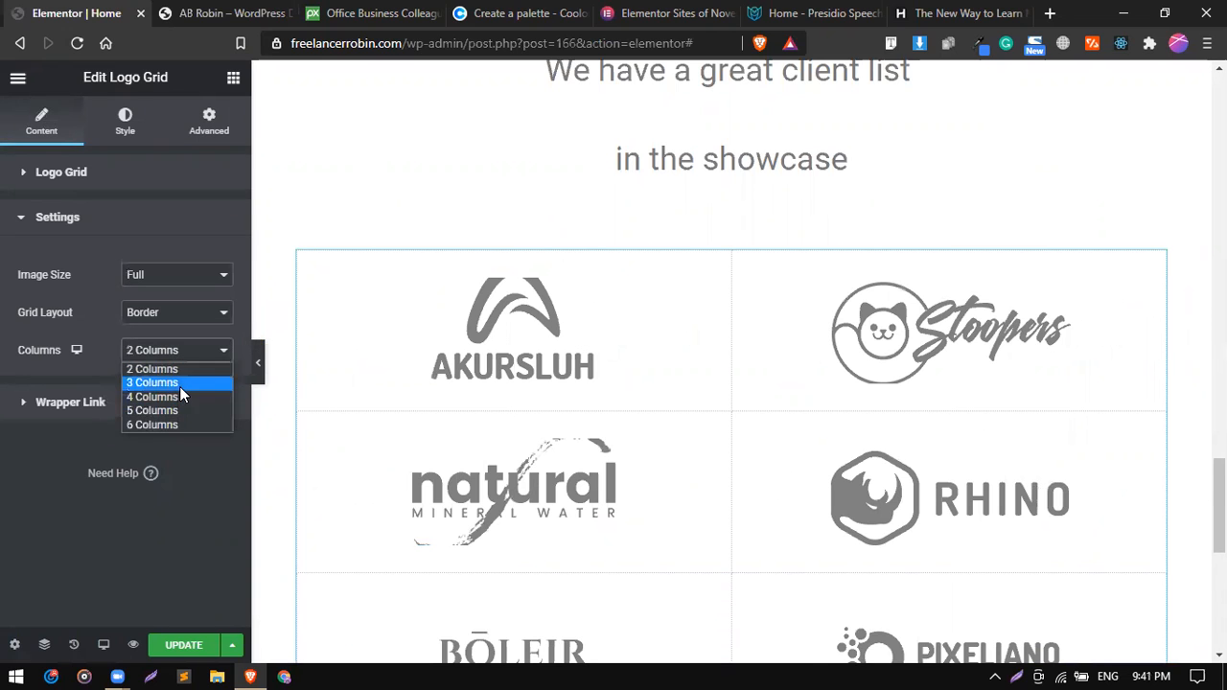
pyautogui.click(179, 384)
pyautogui.click(169, 357)
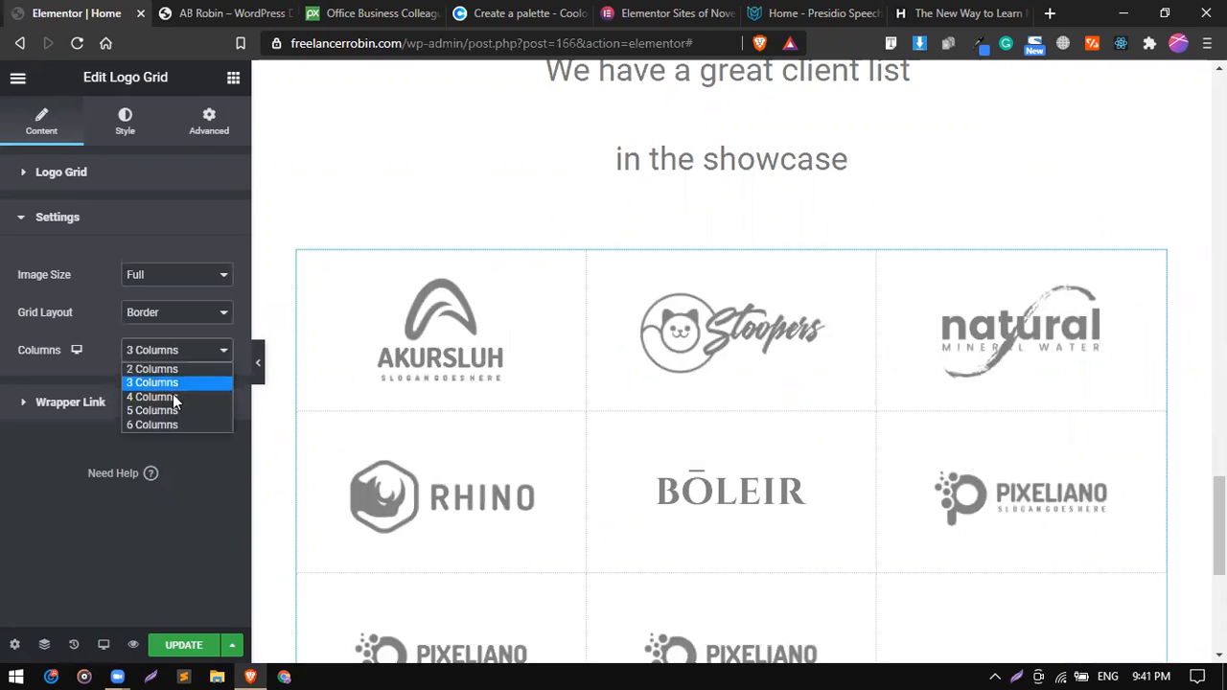
pyautogui.click(175, 397)
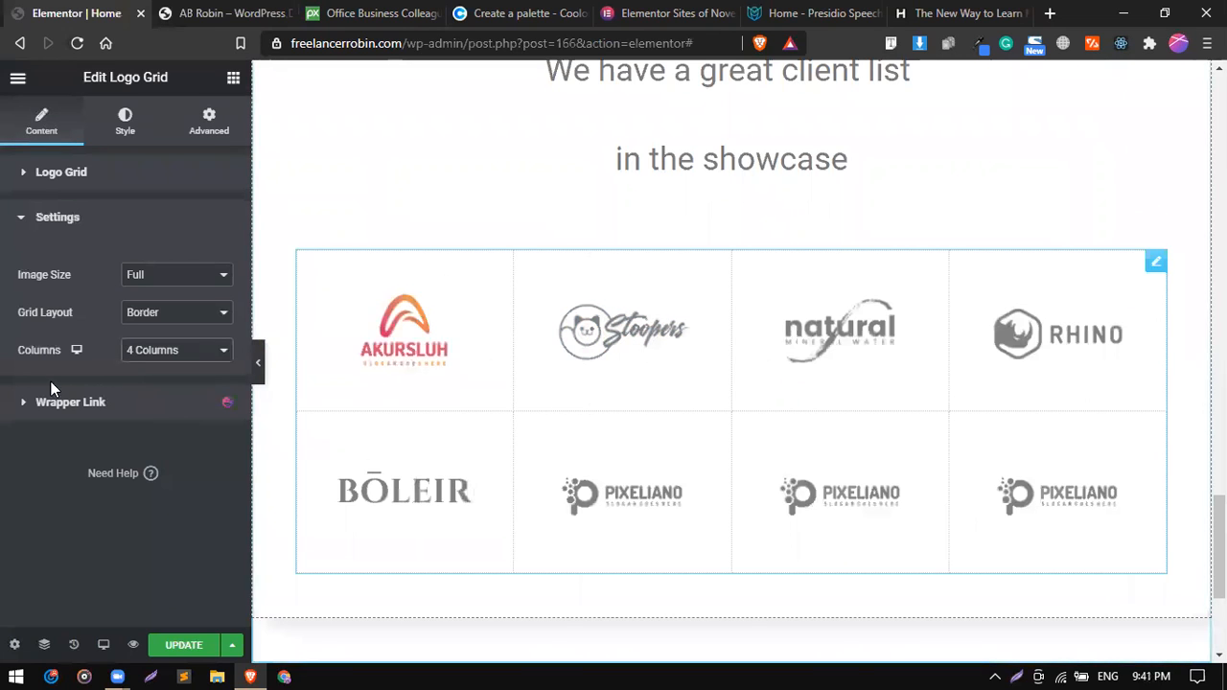
pyautogui.click(80, 223)
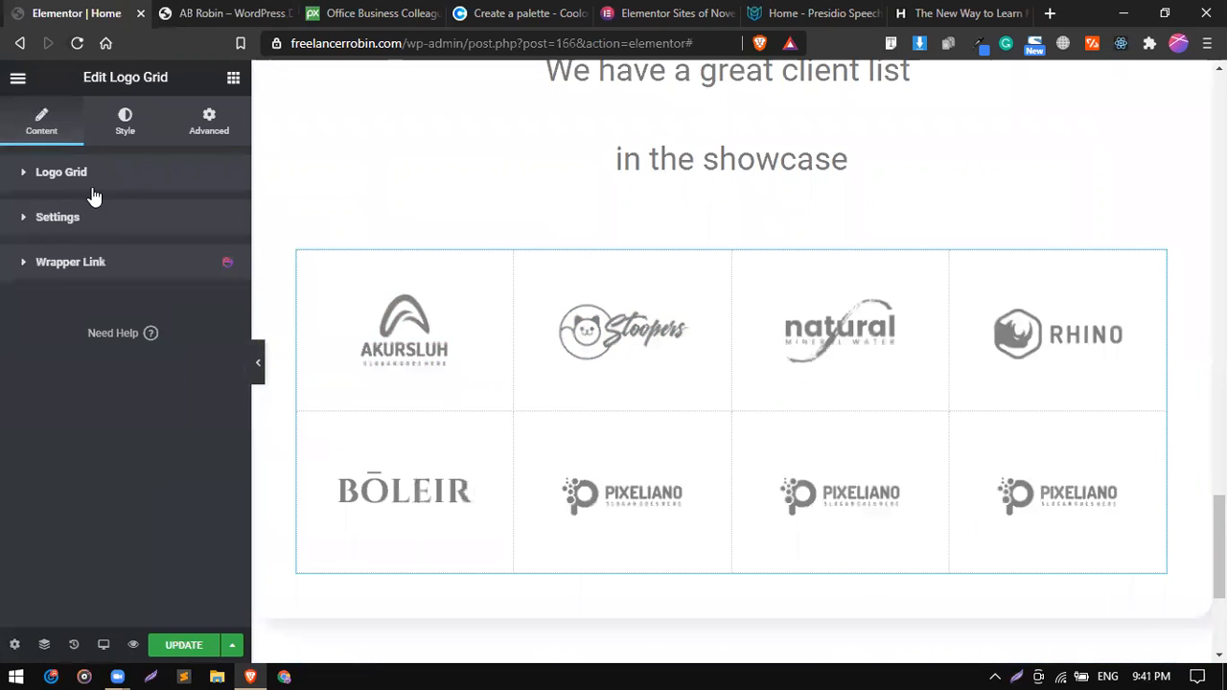
# Reset the logo grid's CSS filters for the normal state to show the logos in full colour.
pyautogui.click(124, 131)
pyautogui.scroll(-2, 68, 326)
pyautogui.scroll(-4, 68, 328)
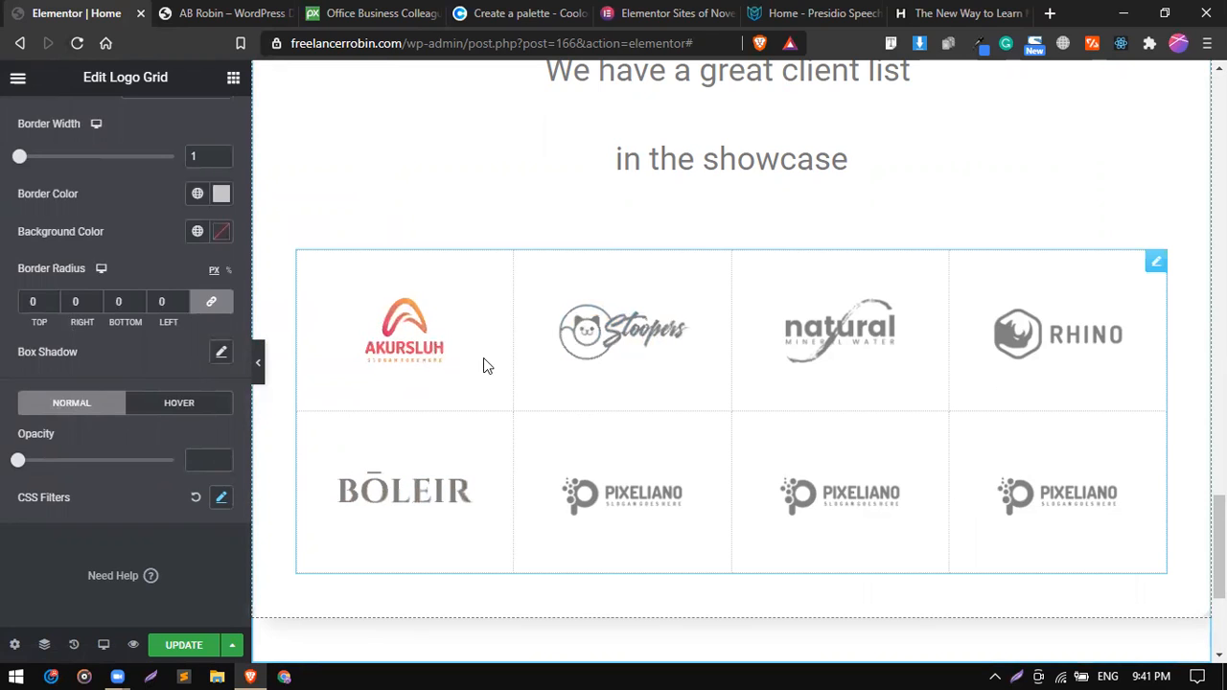
pyautogui.click(194, 497)
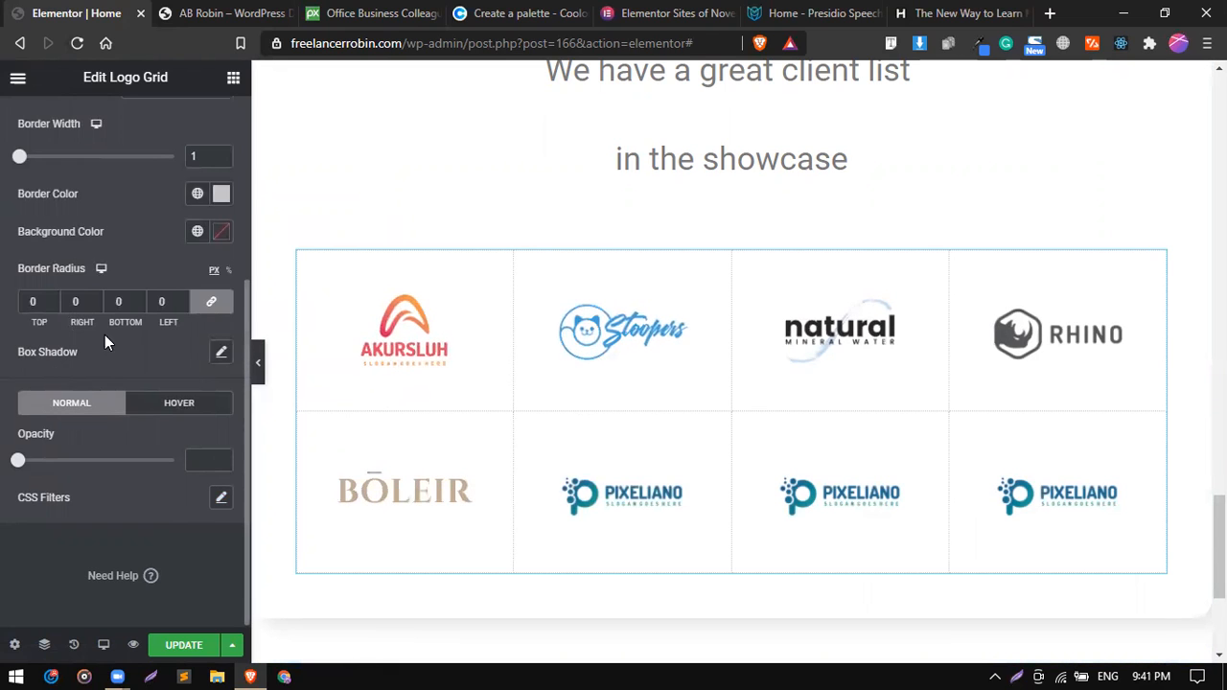
# Change the logo grid's border type to Solid.
pyautogui.scroll(4, 105, 335)
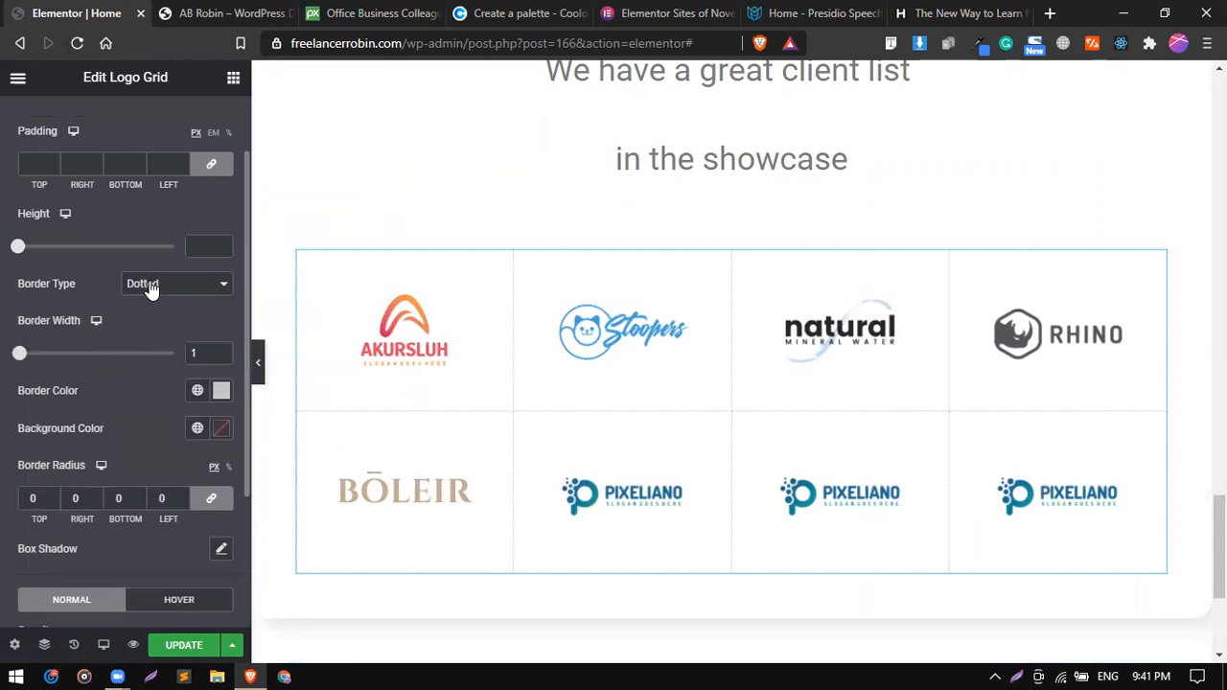
pyautogui.click(150, 286)
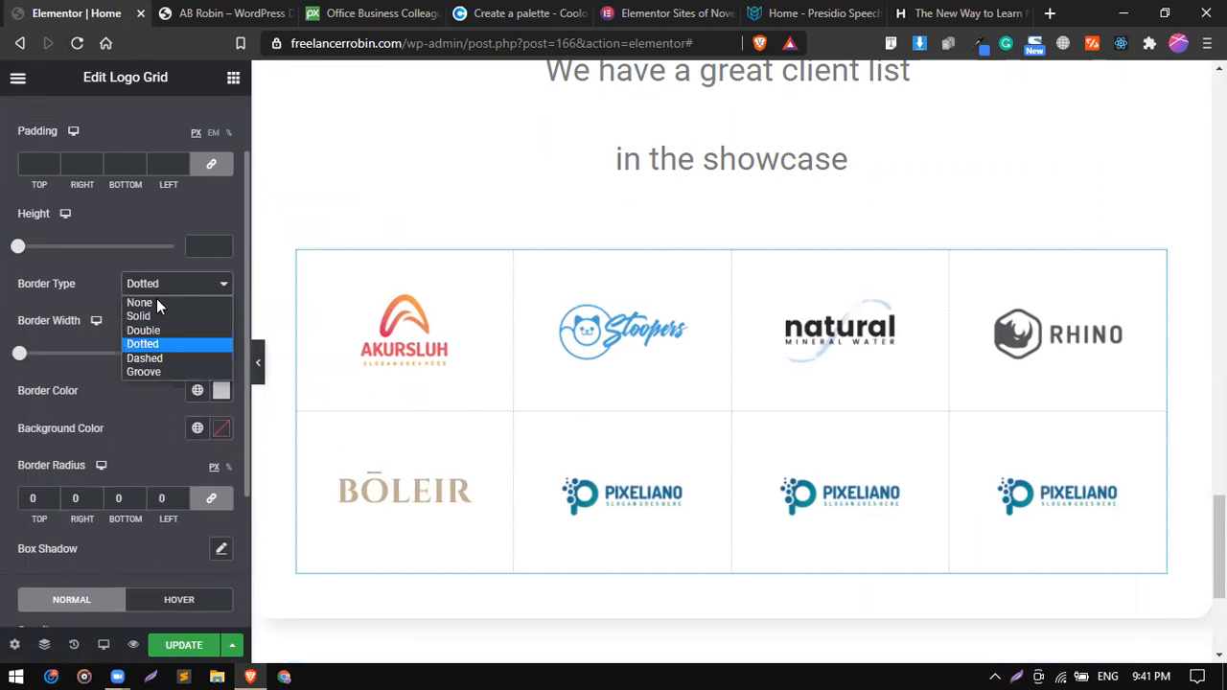
pyautogui.click(161, 317)
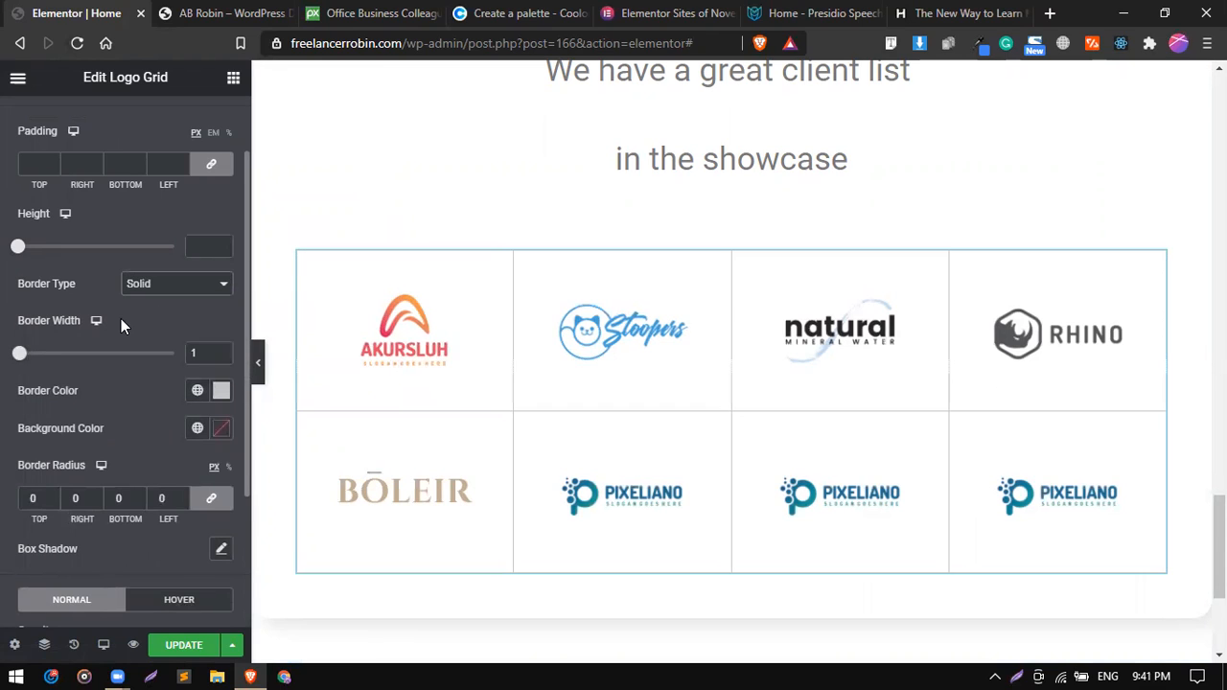
# Try border widths of 6 and 2 on the logo grid, and set the width back to 1.
pyautogui.scroll(2, 120, 319)
pyautogui.scroll(-3, 121, 326)
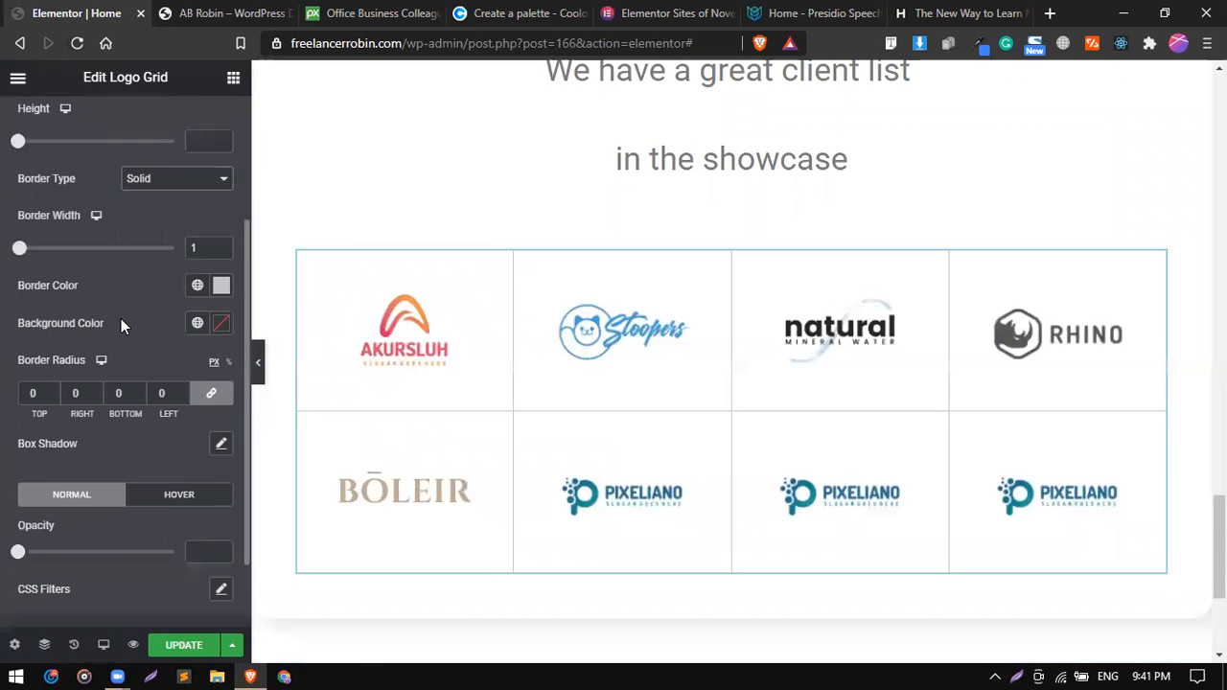
pyautogui.scroll(2, 92, 381)
pyautogui.scroll(1, 92, 374)
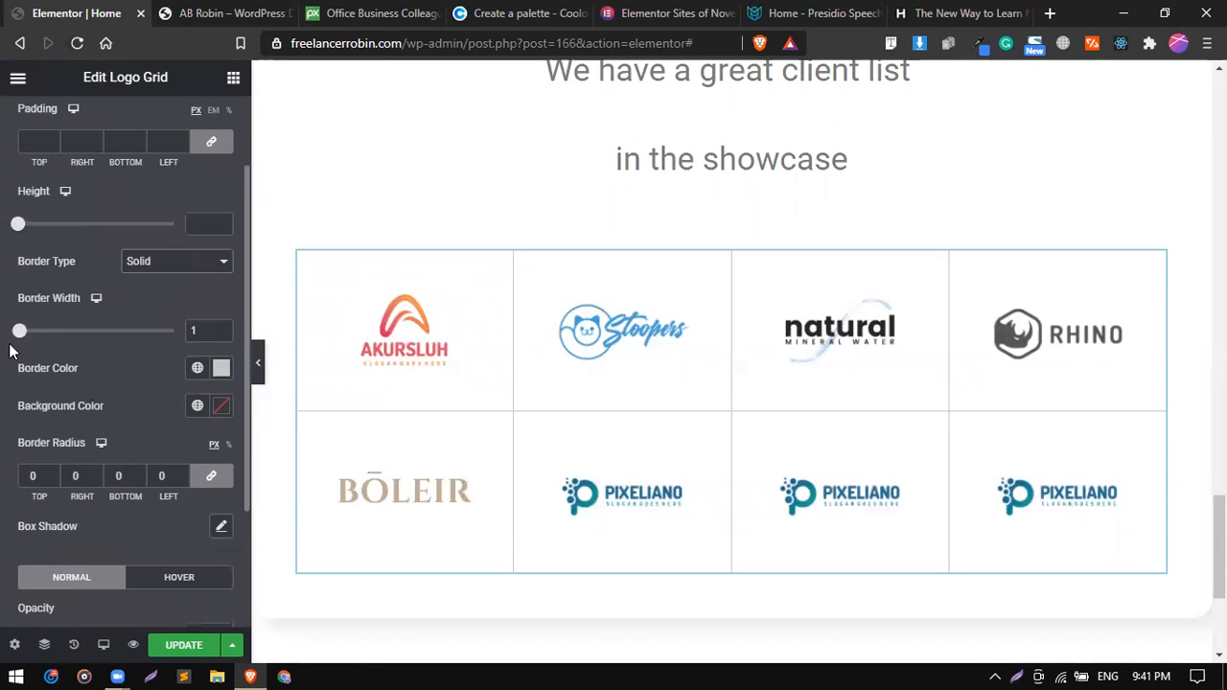
pyautogui.moveTo(19, 330)
pyautogui.mouseDown()
pyautogui.moveTo(39, 332)
pyautogui.moveTo(27, 332)
pyautogui.mouseUp()
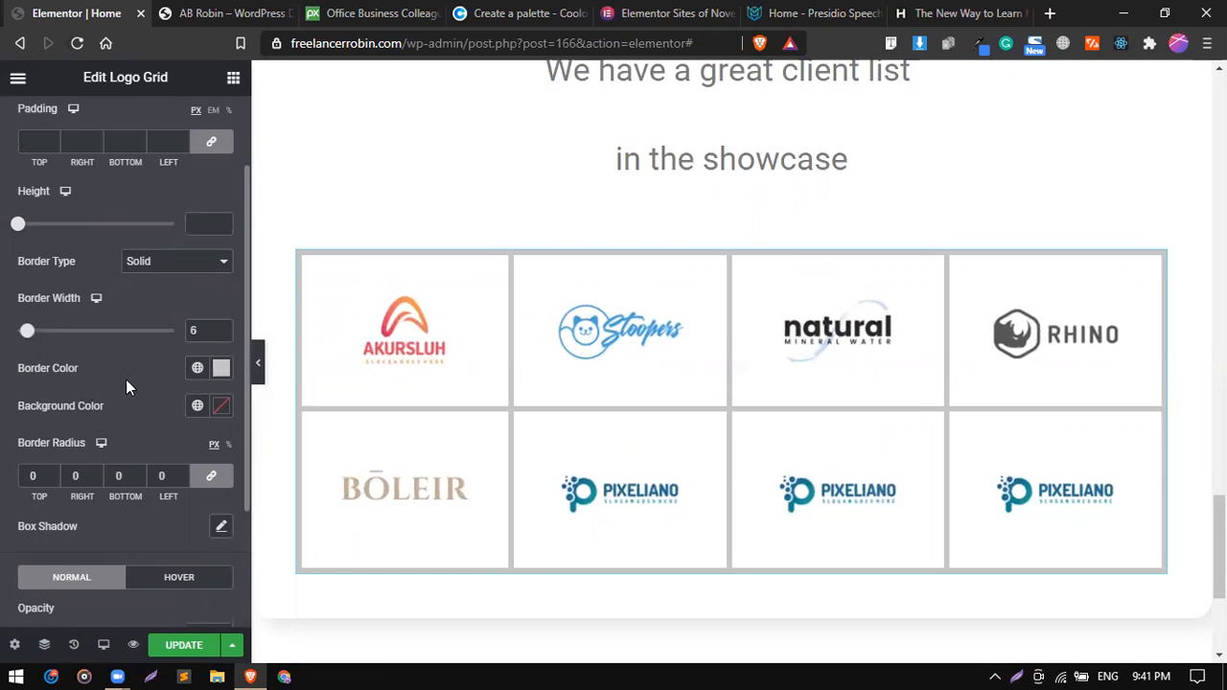
pyautogui.click(202, 330)
pyautogui.press('BackSpace')
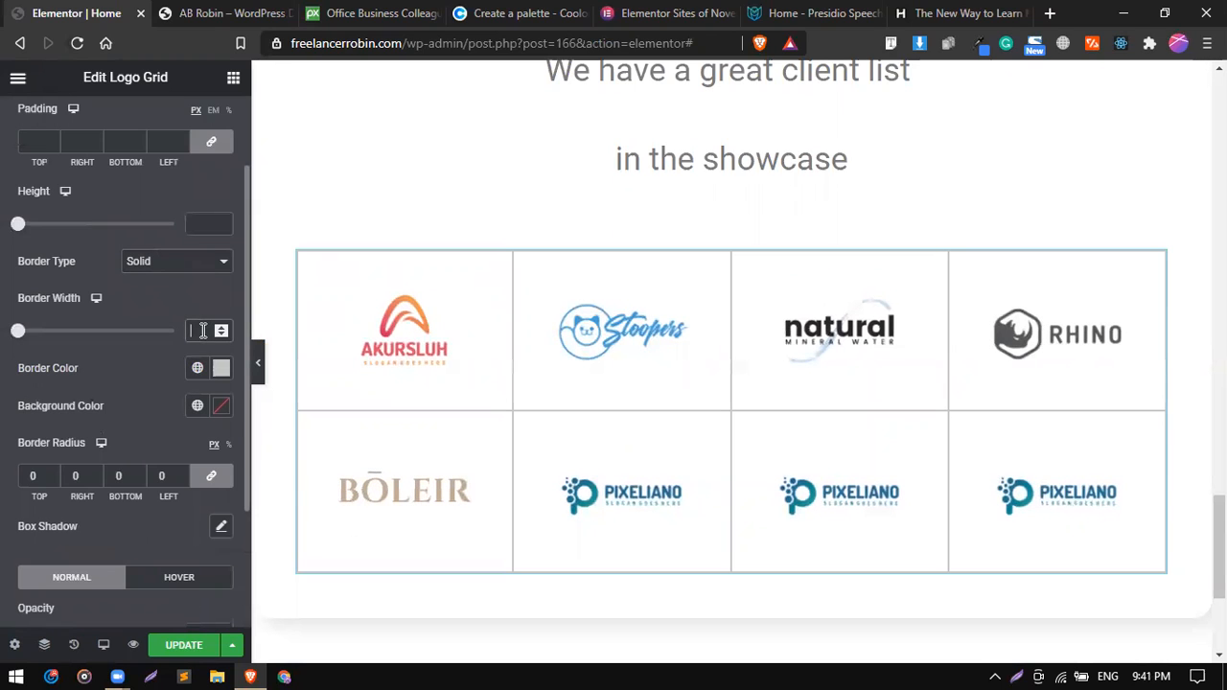
pyautogui.write('2')
pyautogui.press('BackSpace')
pyautogui.write('1')
# Try a custom height for the logo grid's cells, and clear the height value again.
pyautogui.scroll(1, 41, 272)
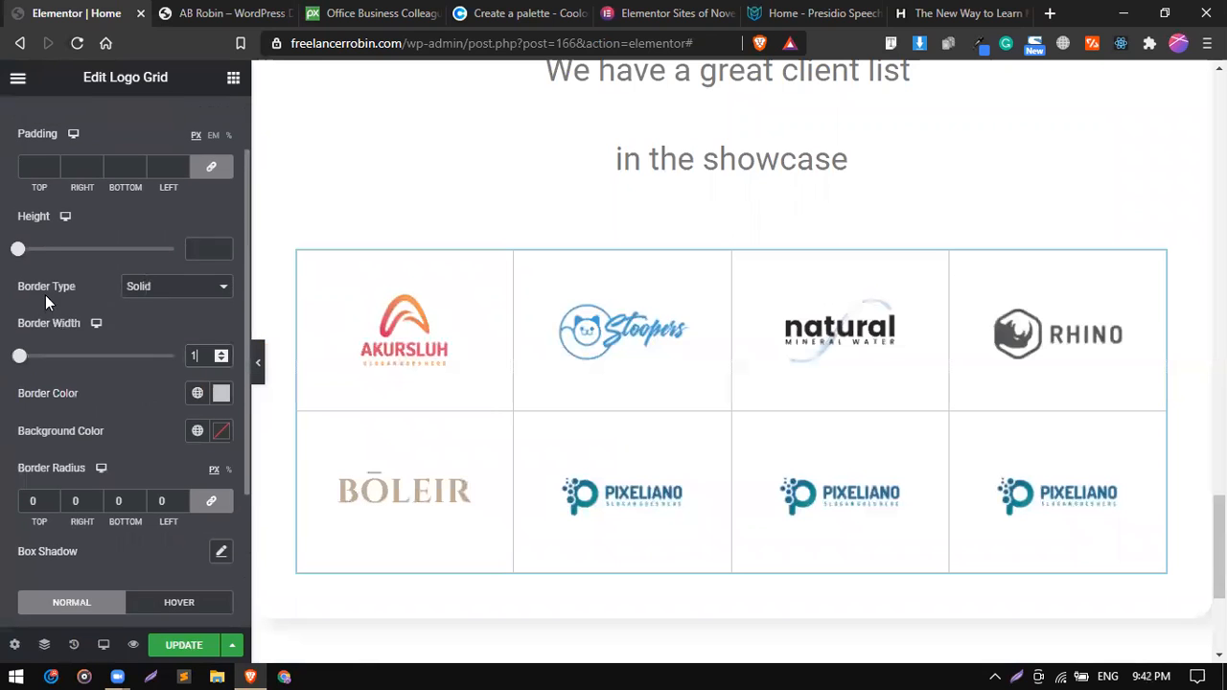
pyautogui.scroll(3, 69, 269)
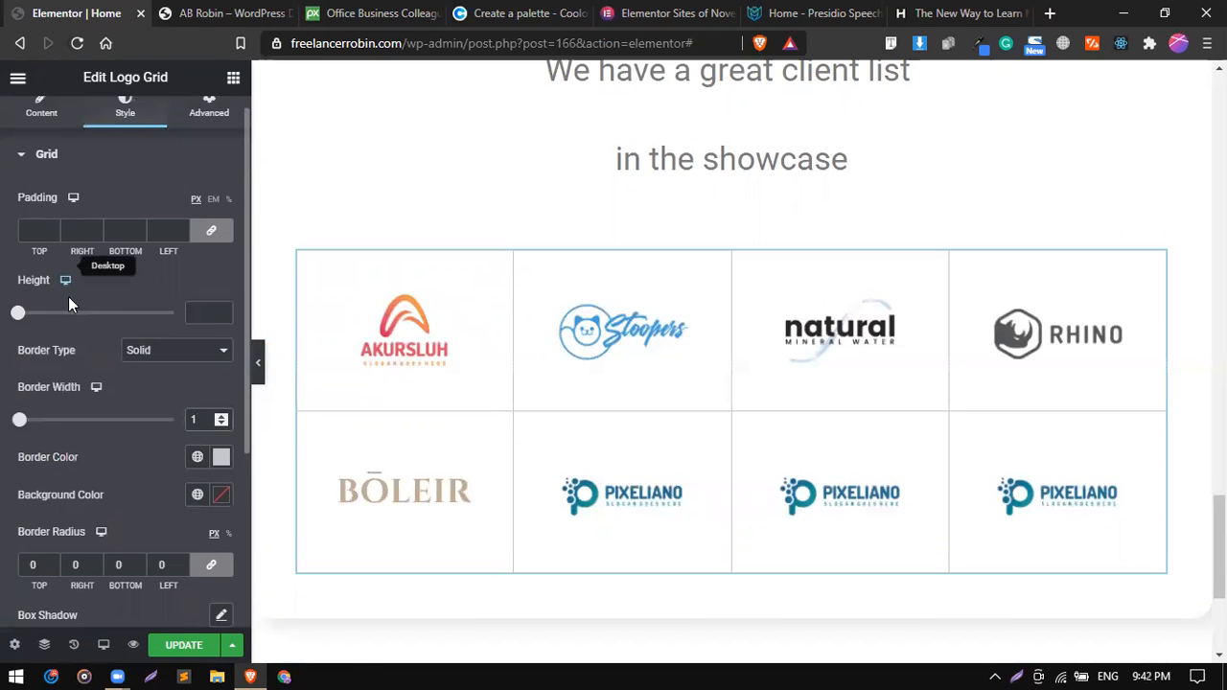
pyautogui.click(19, 314)
pyautogui.moveTo(19, 316); pyautogui.dragTo(48, 313)
pyautogui.doubleClick(206, 314)
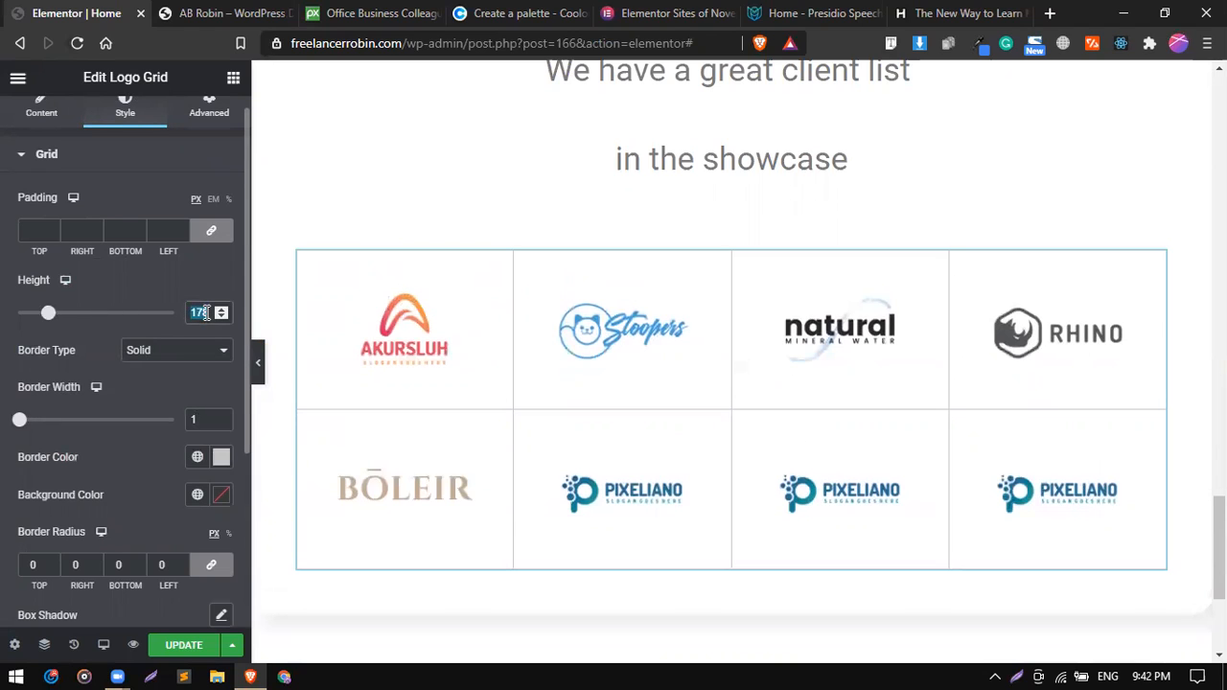
pyautogui.press('BackSpace')
# Set the logo grid's cell padding to 10 px on all four sides.
pyautogui.click(25, 226)
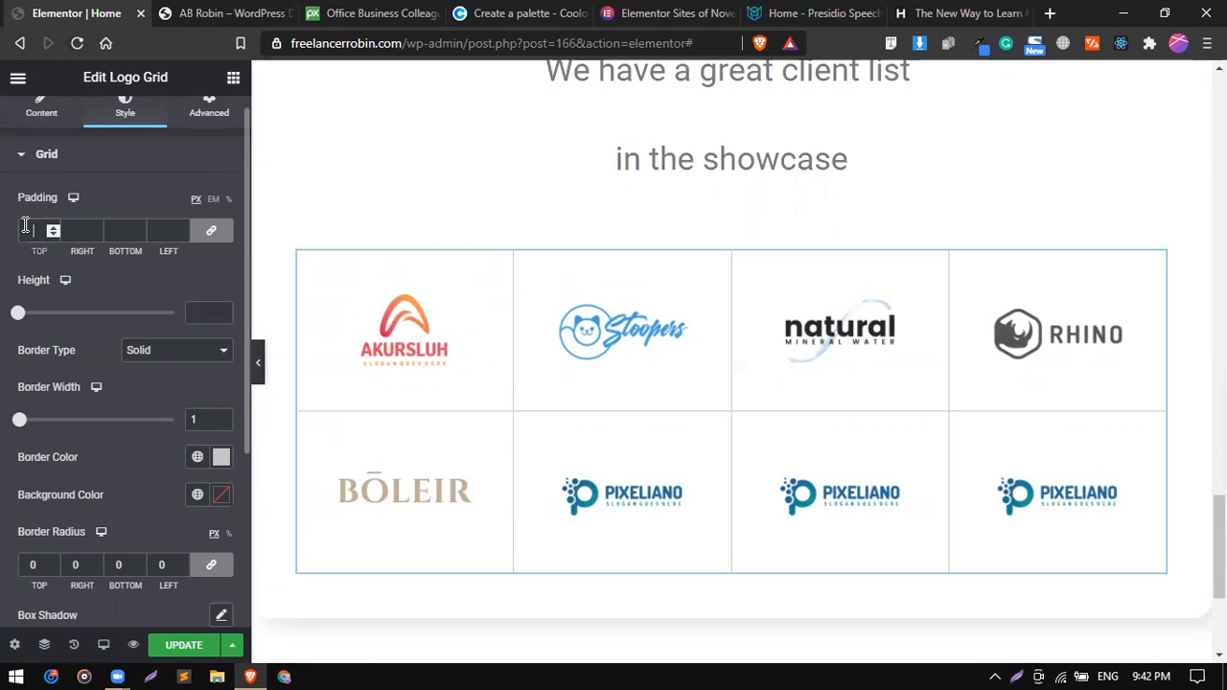
pyautogui.write('10')
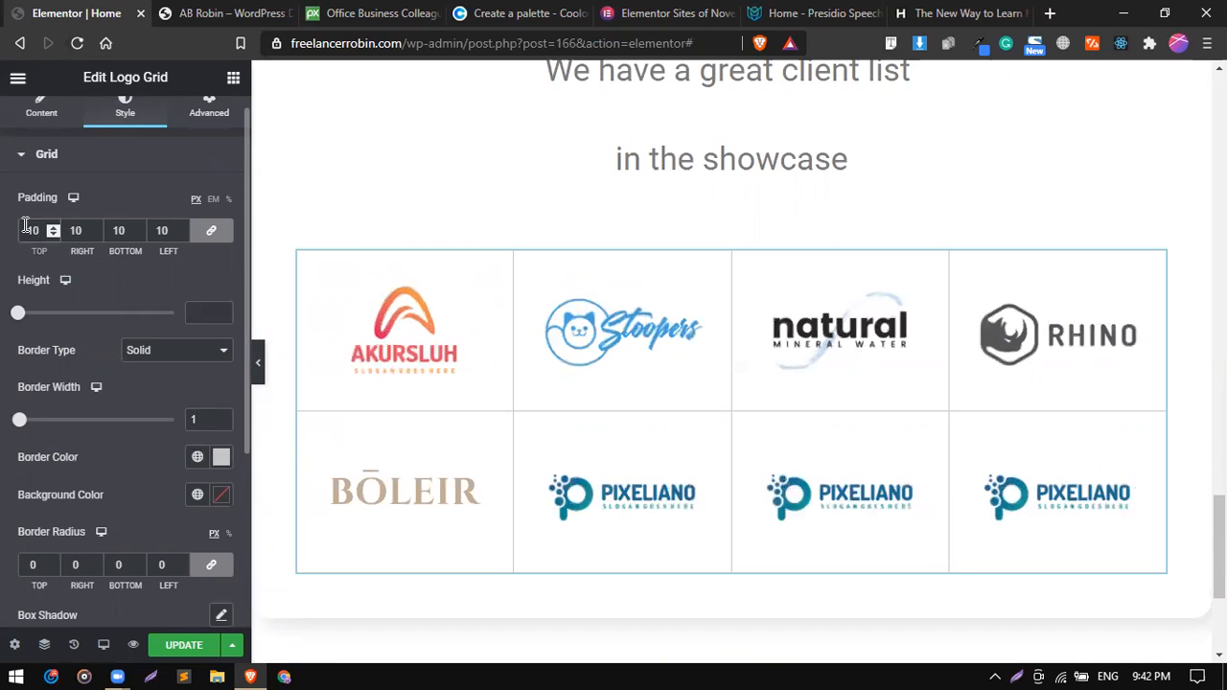
pyautogui.scroll(-2, 44, 316)
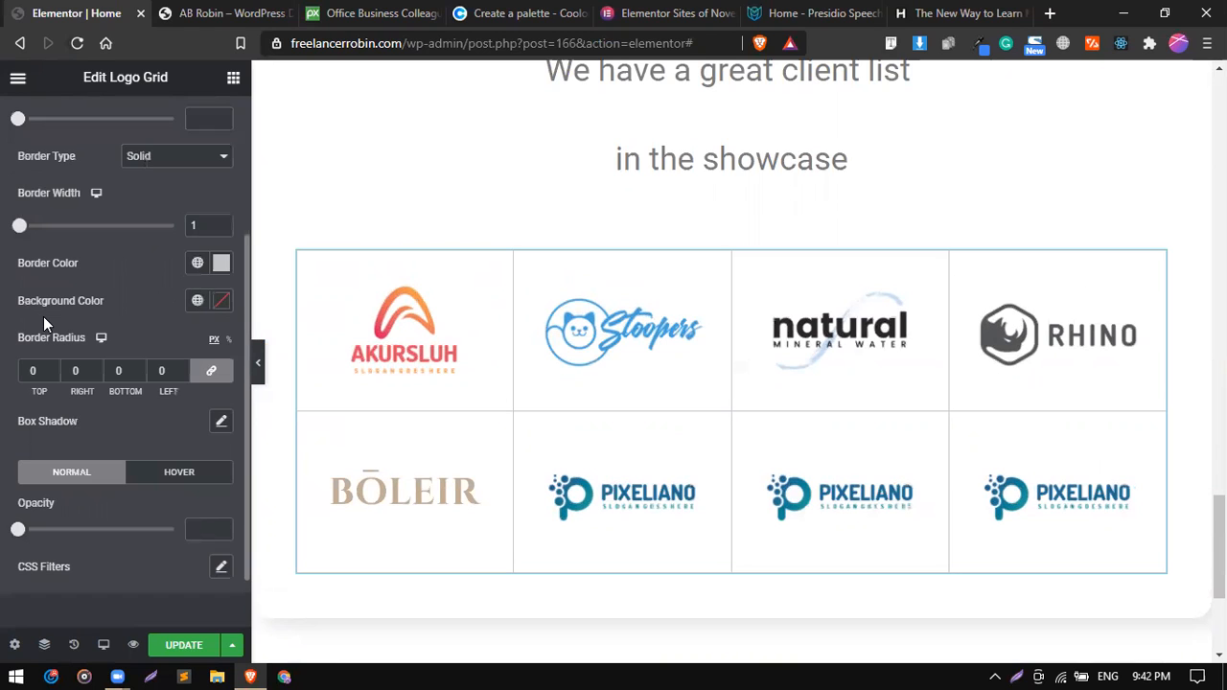
pyautogui.scroll(1, 92, 454)
pyautogui.scroll(4, 92, 453)
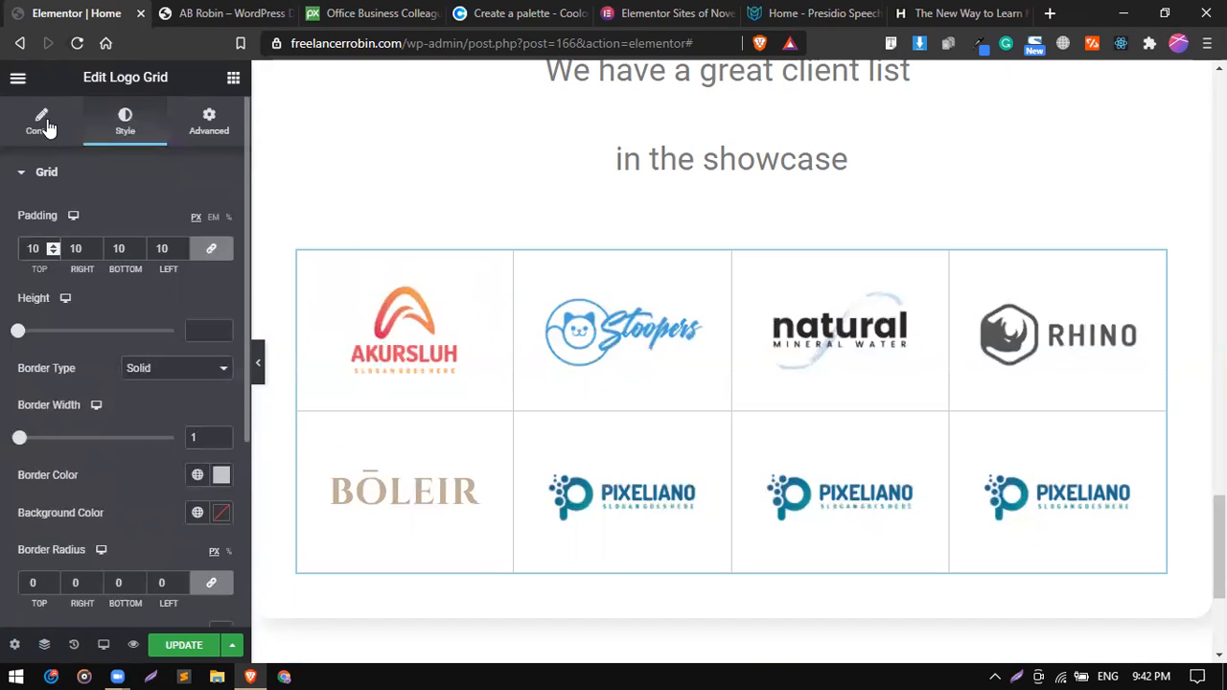
# Look through the logo grid's advanced options and its grid styling options.
pyautogui.click(99, 188)
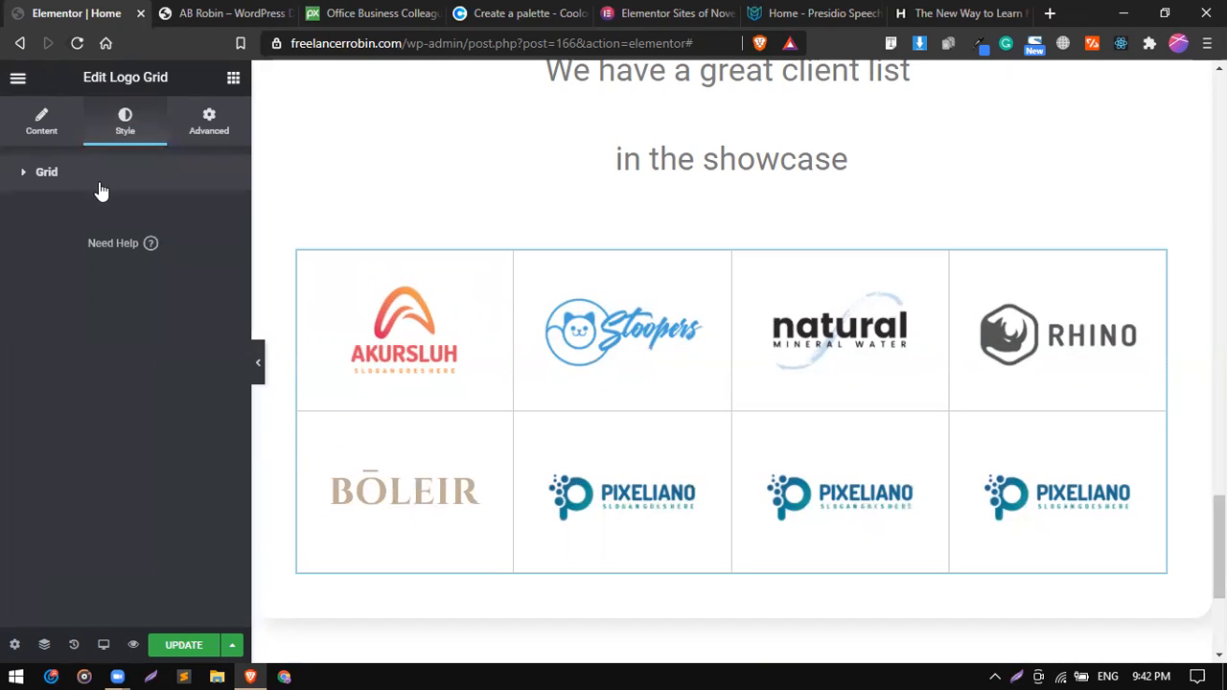
pyautogui.click(175, 134)
pyautogui.scroll(-4, 95, 440)
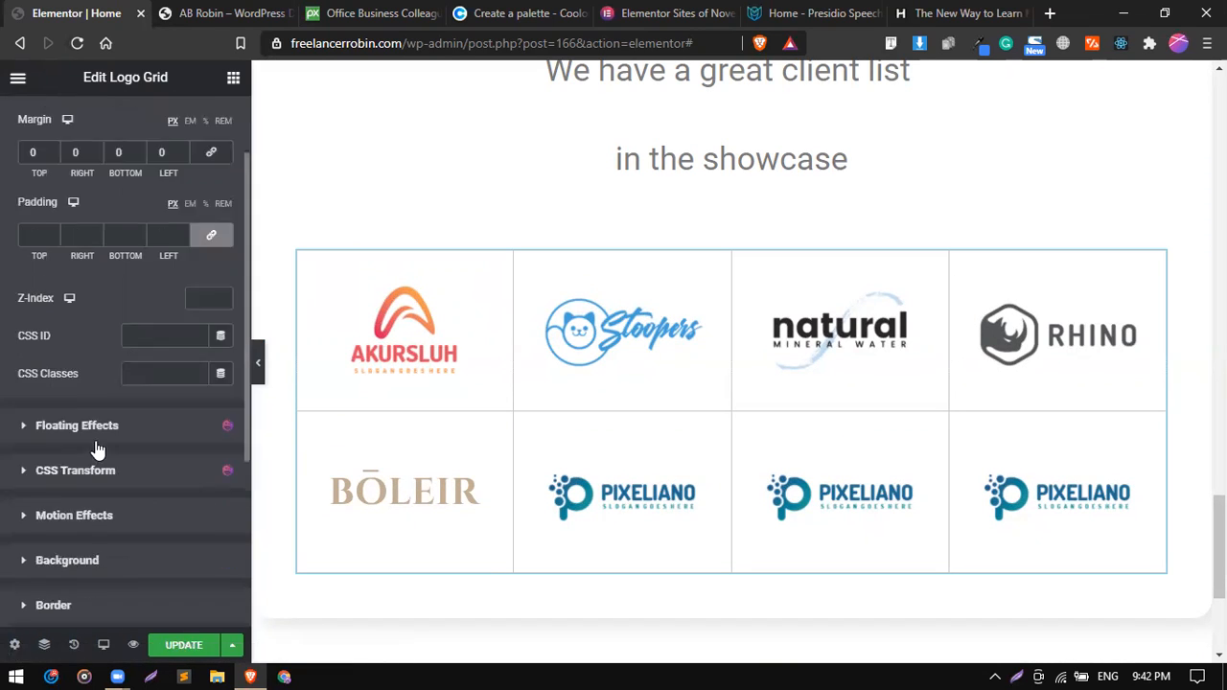
pyautogui.scroll(4, 94, 440)
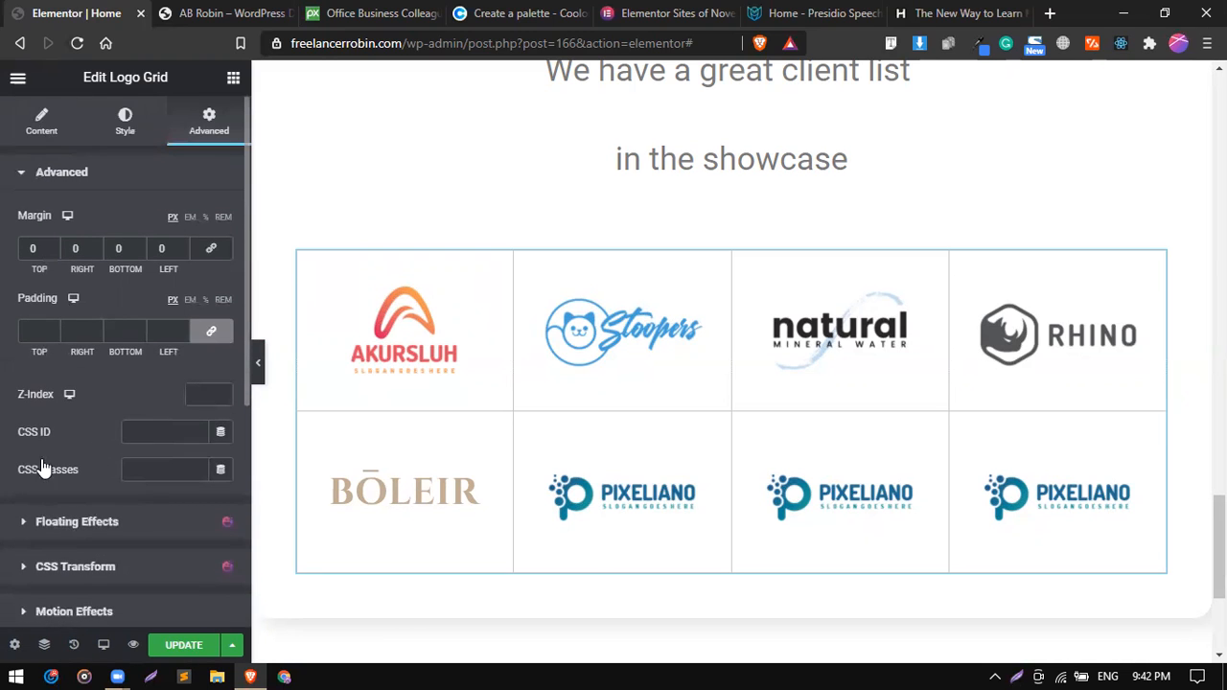
pyautogui.scroll(-4, 41, 471)
pyautogui.scroll(4, 91, 288)
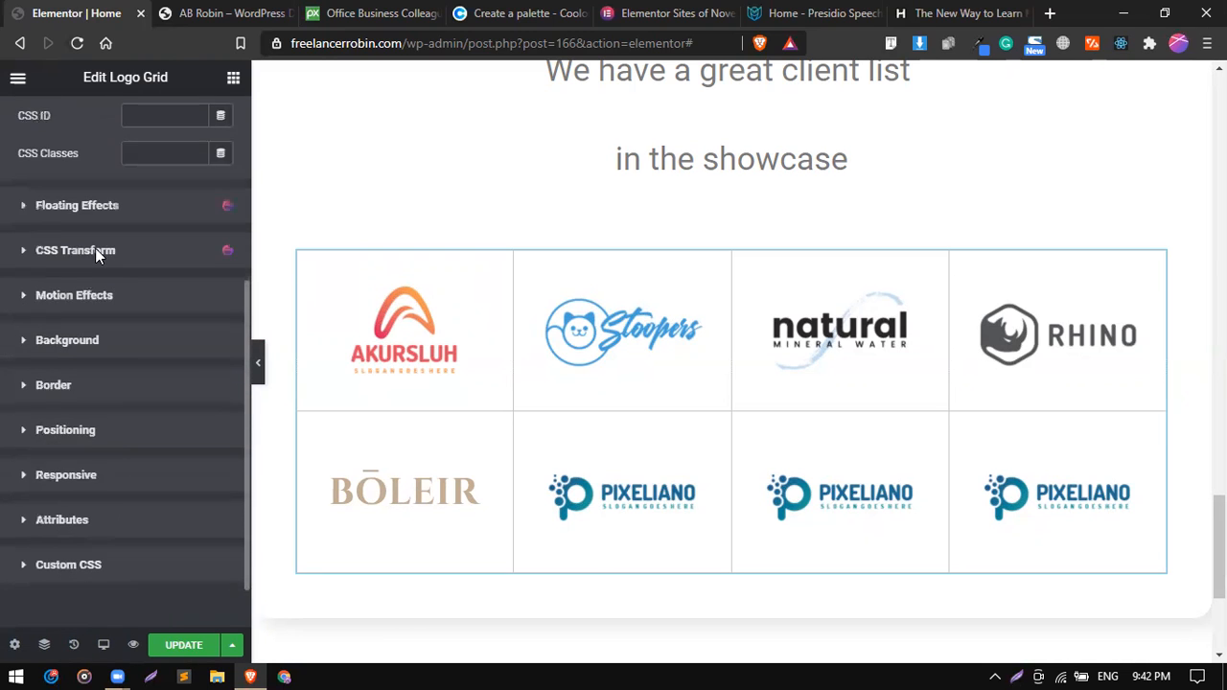
pyautogui.click(122, 119)
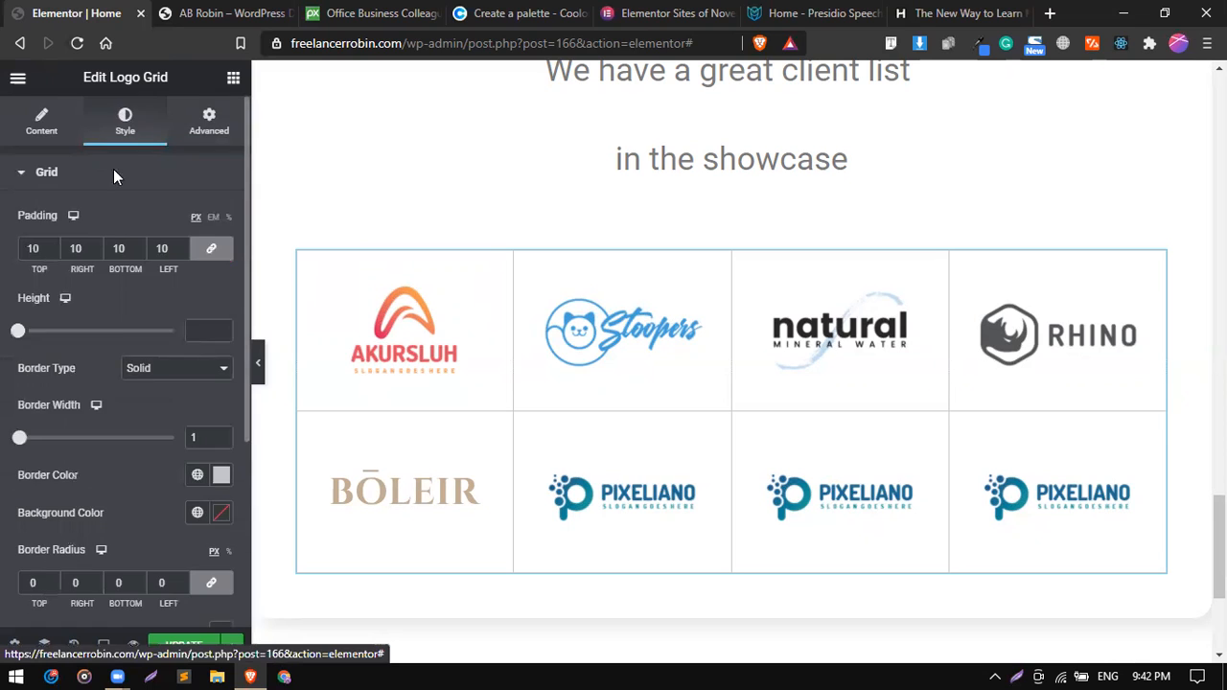
pyautogui.scroll(-3, 121, 310)
pyautogui.scroll(-2, 84, 441)
pyautogui.scroll(1, 84, 441)
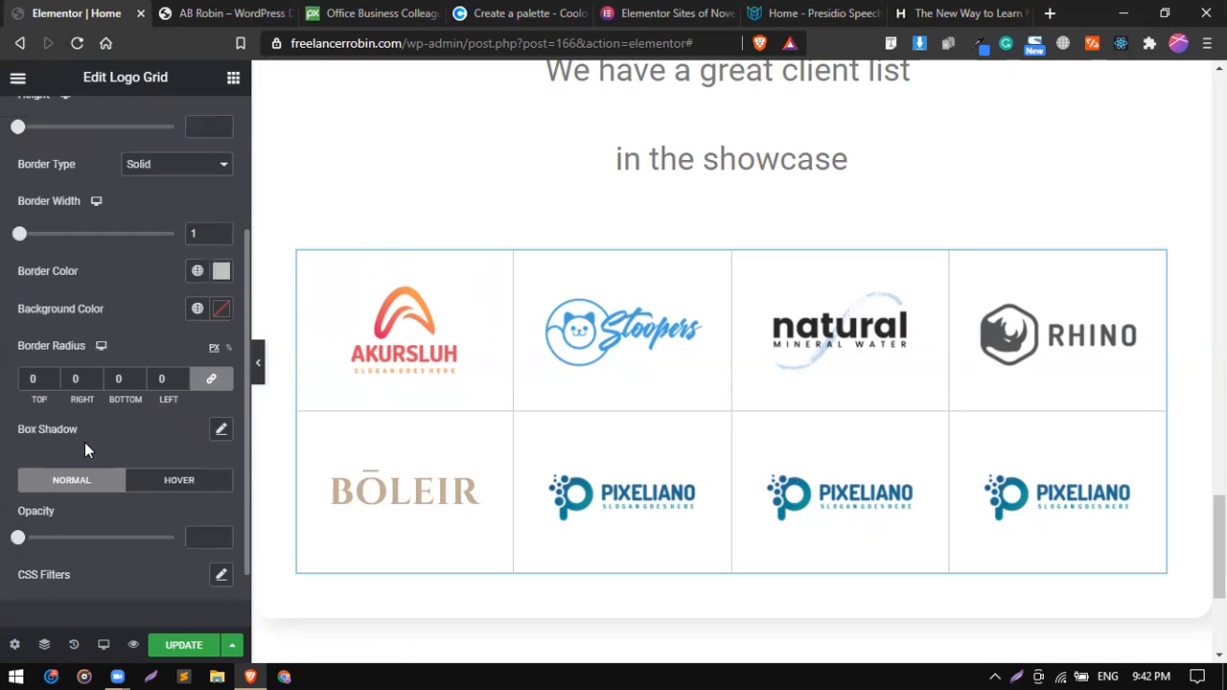
pyautogui.scroll(3, 84, 441)
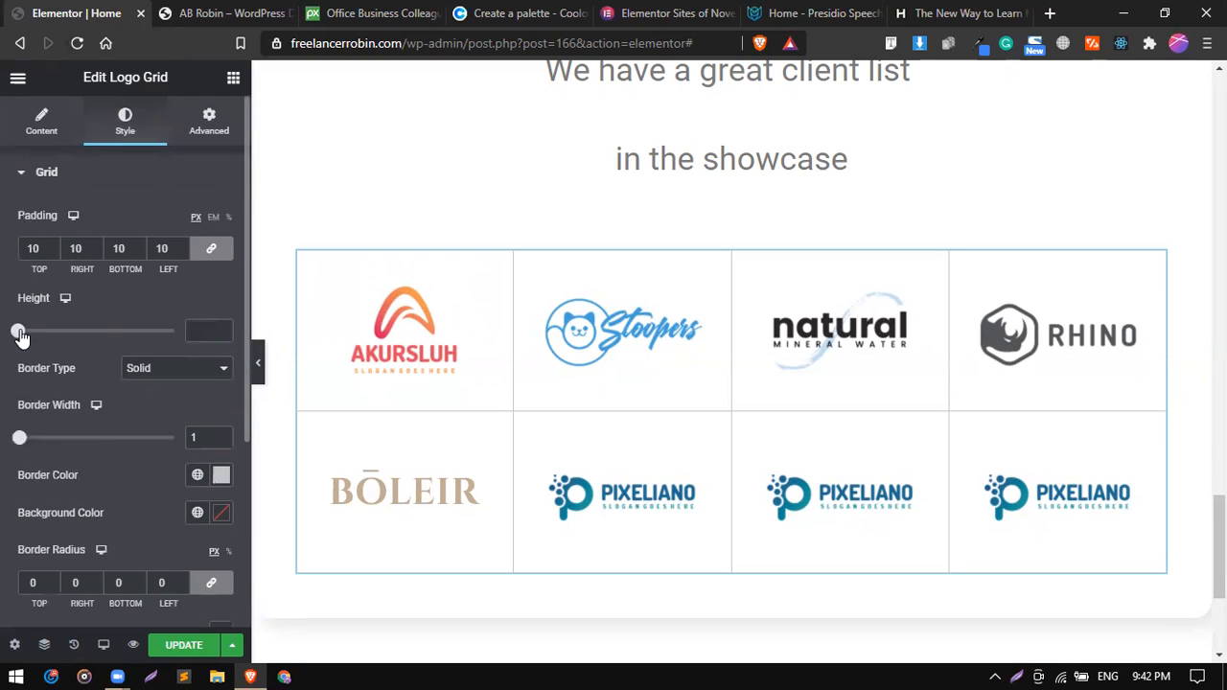
# Change the logo grid's layout to Box in its content settings.
pyautogui.click(40, 129)
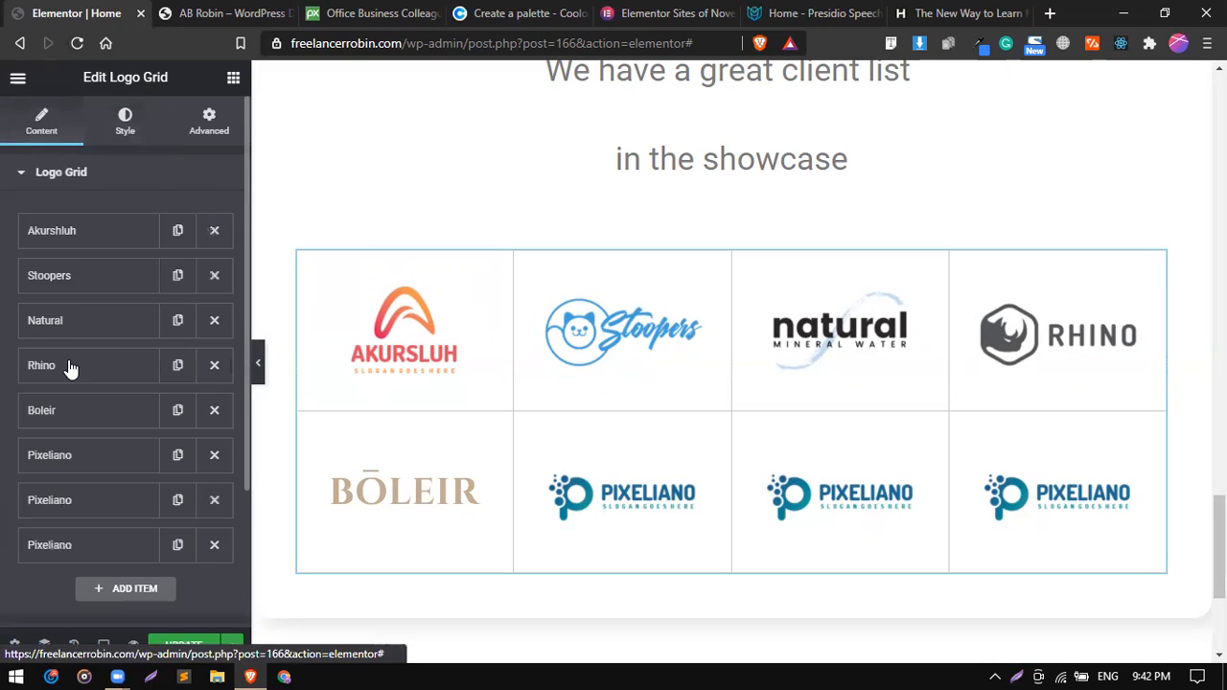
pyautogui.scroll(-4, 69, 364)
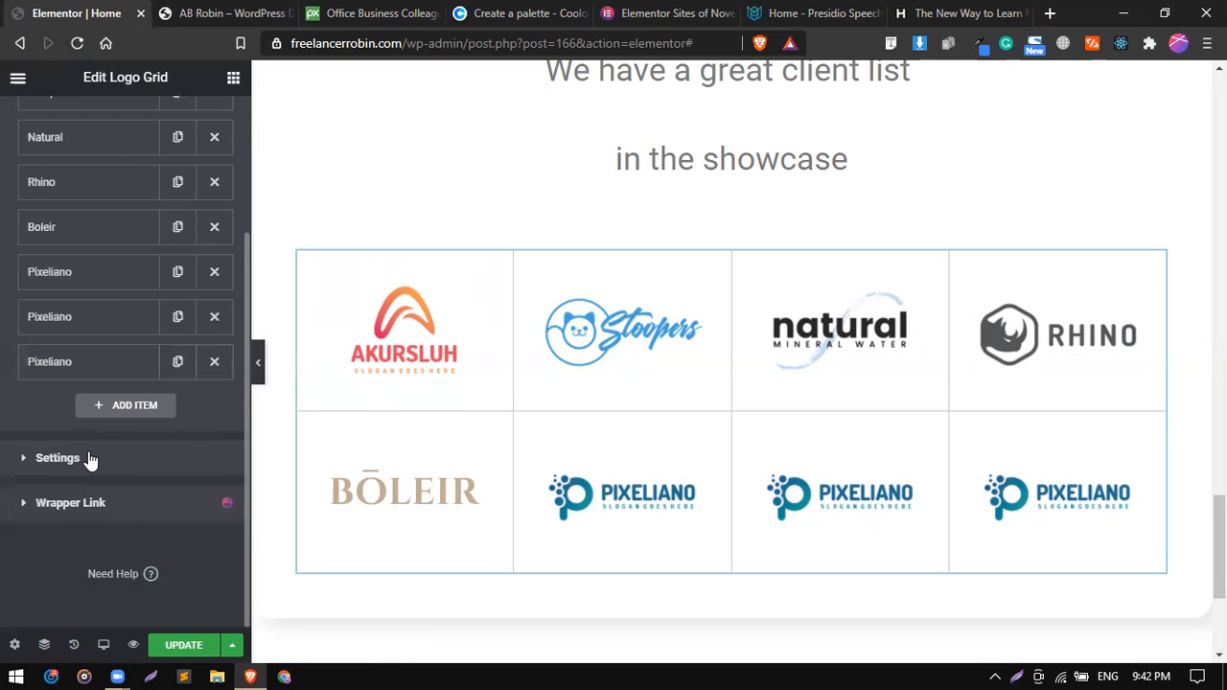
pyautogui.click(88, 459)
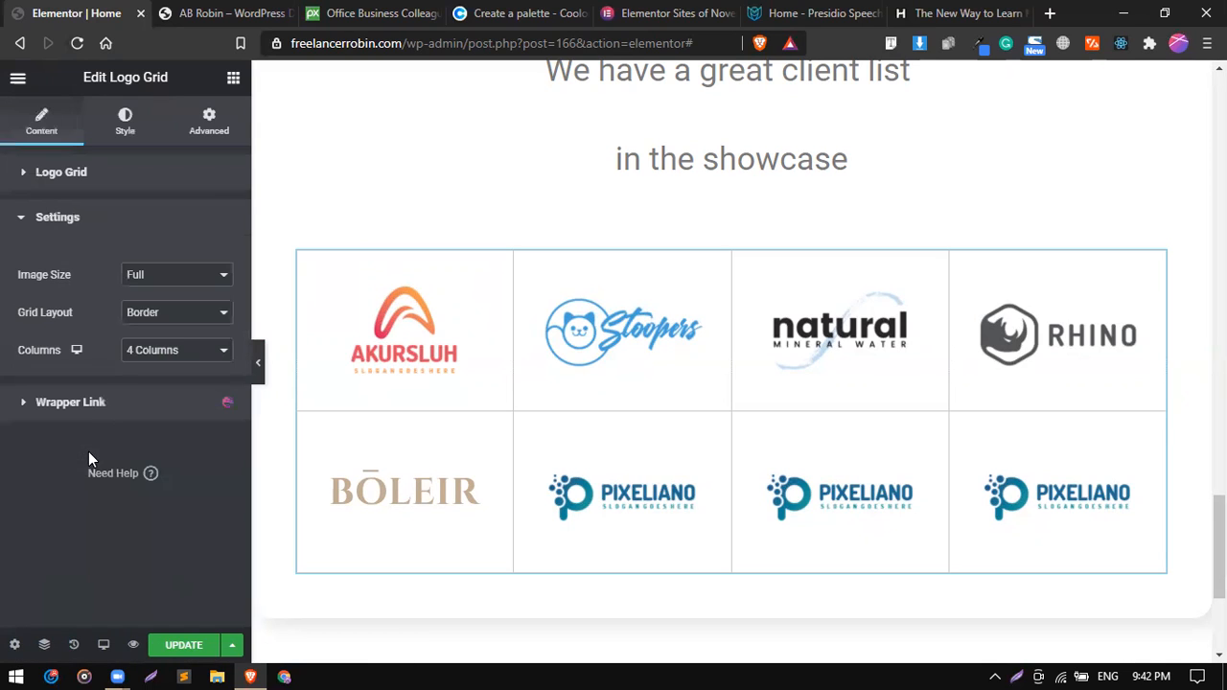
pyautogui.click(153, 317)
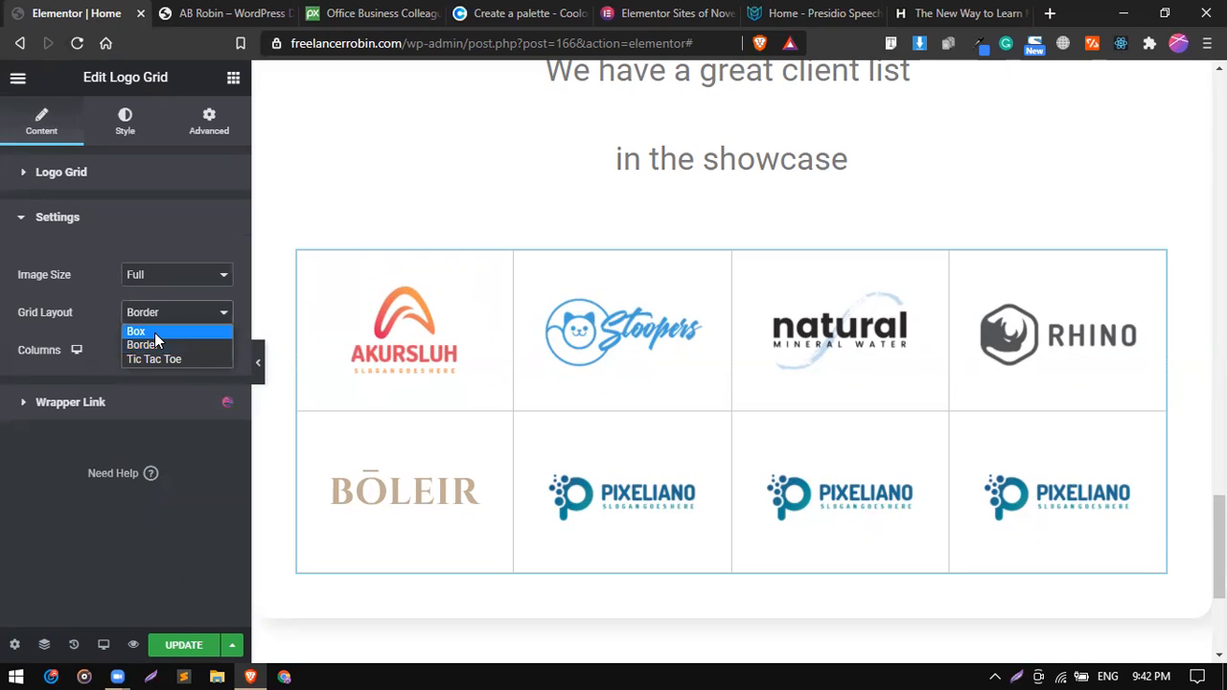
pyautogui.click(155, 332)
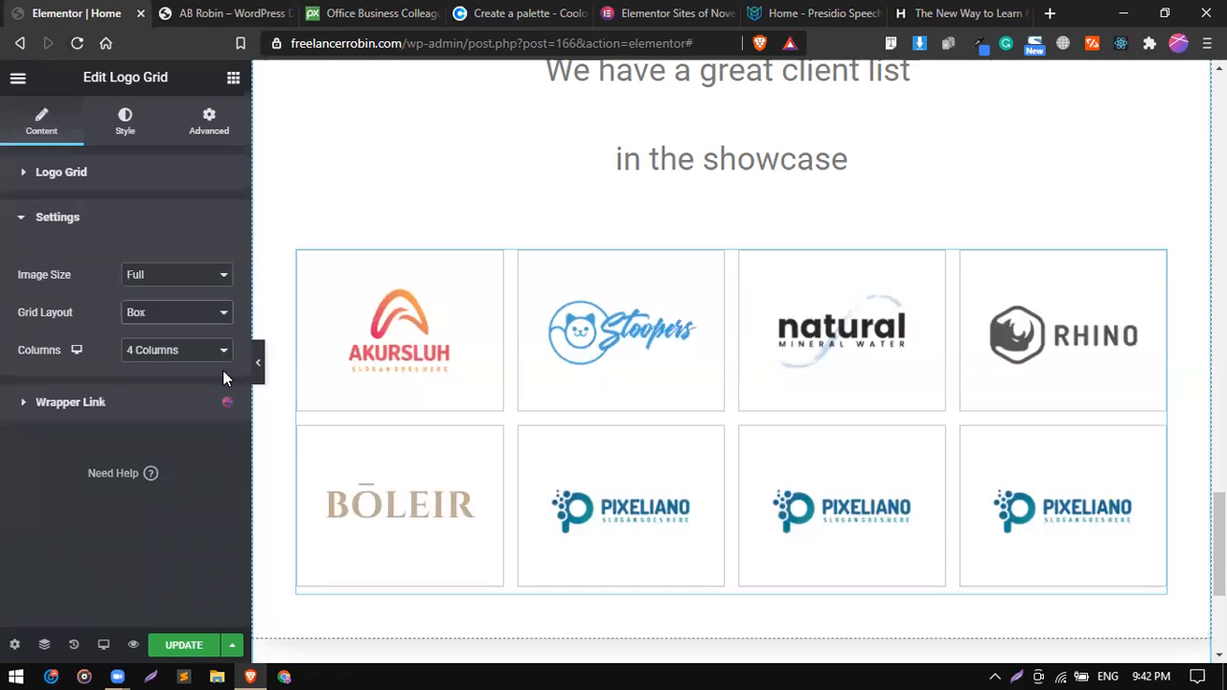
# Try the Tic Tac Toe grid layout, preview it at full width, and set the layout back to Box.
pyautogui.click(174, 314)
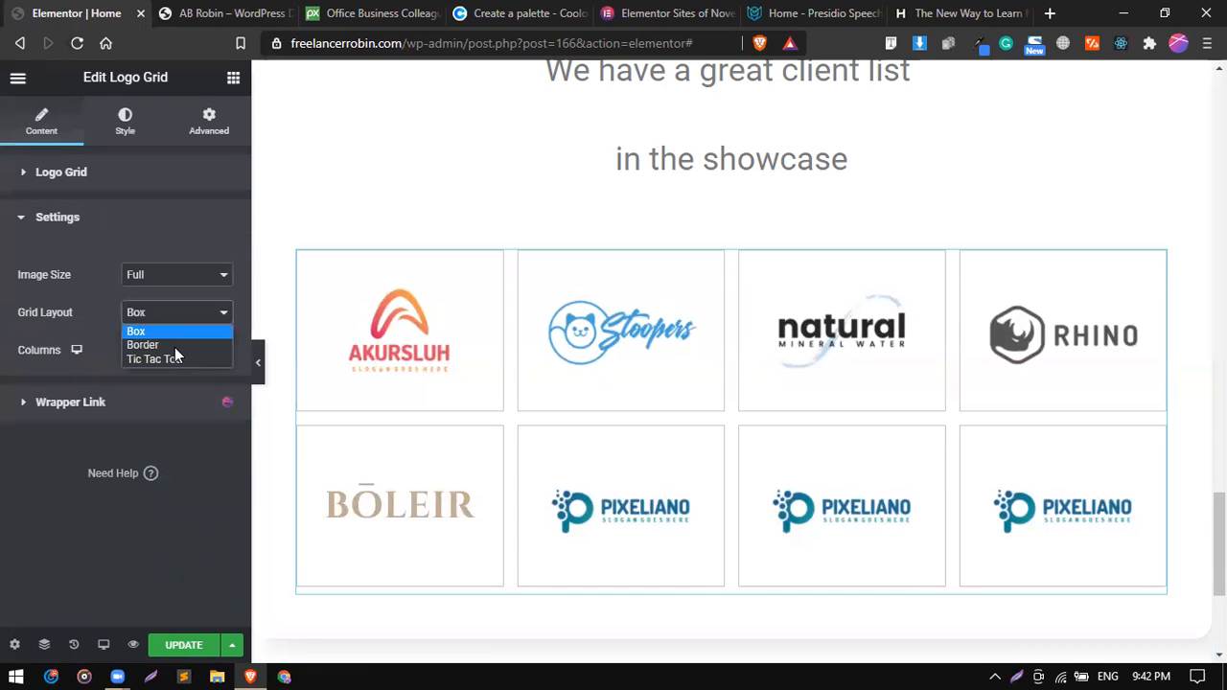
pyautogui.click(179, 359)
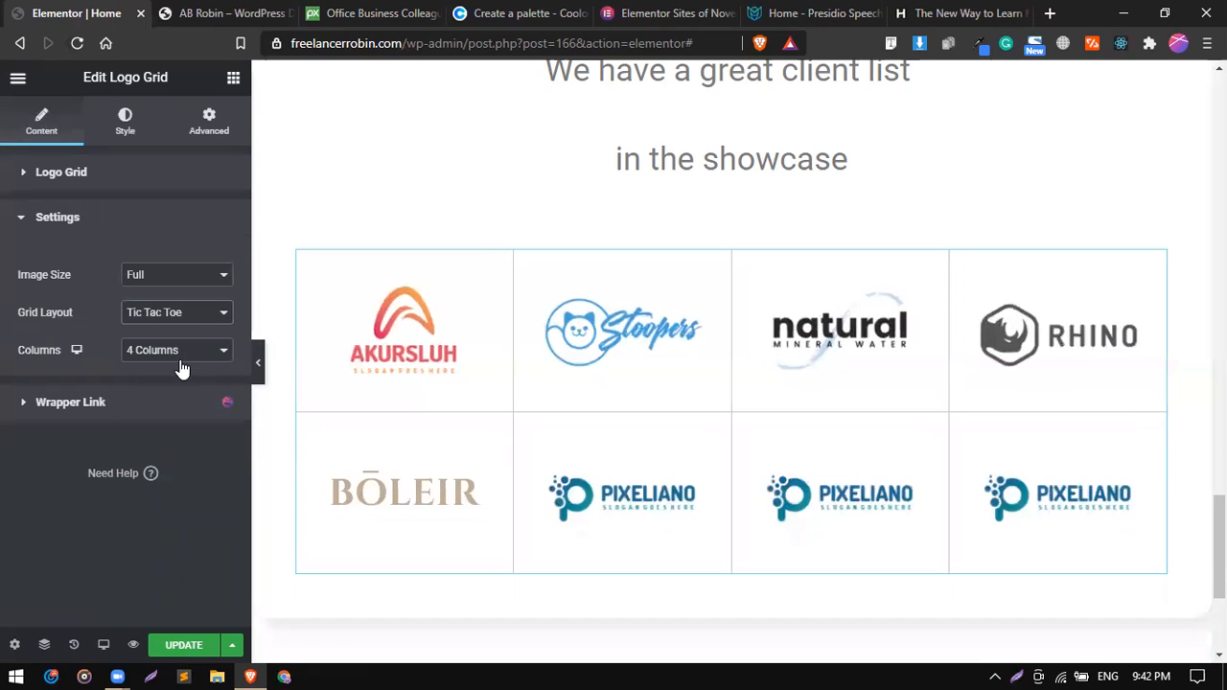
pyautogui.click(258, 363)
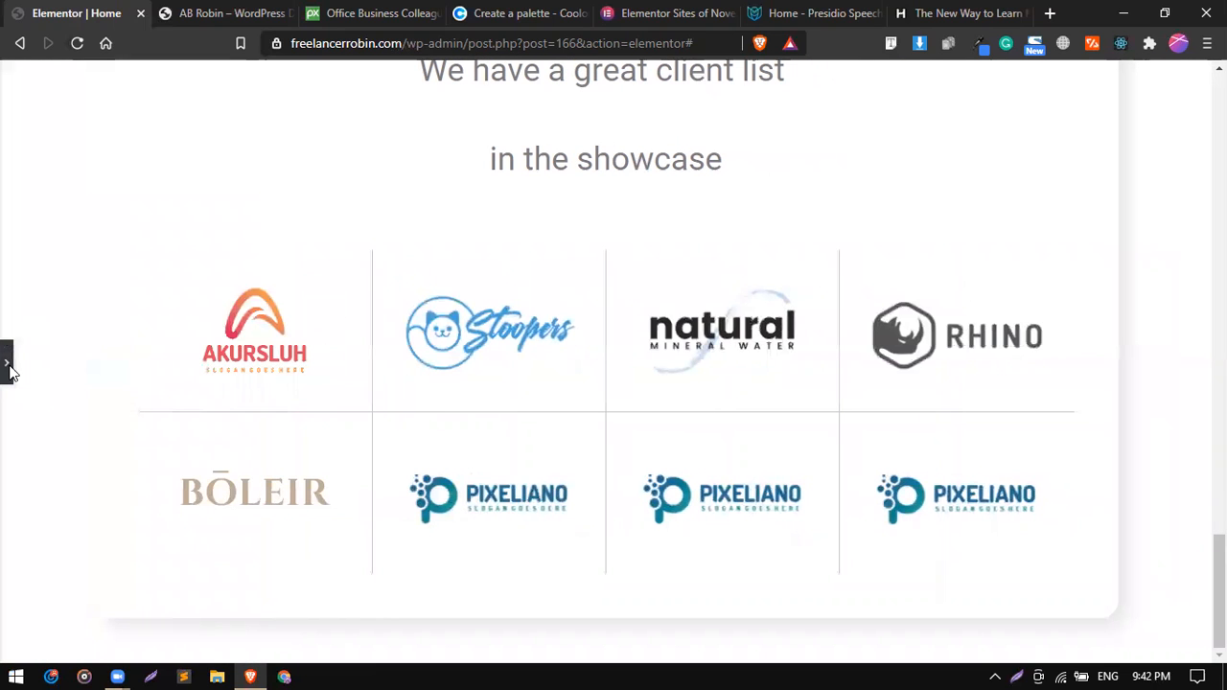
pyautogui.click(8, 366)
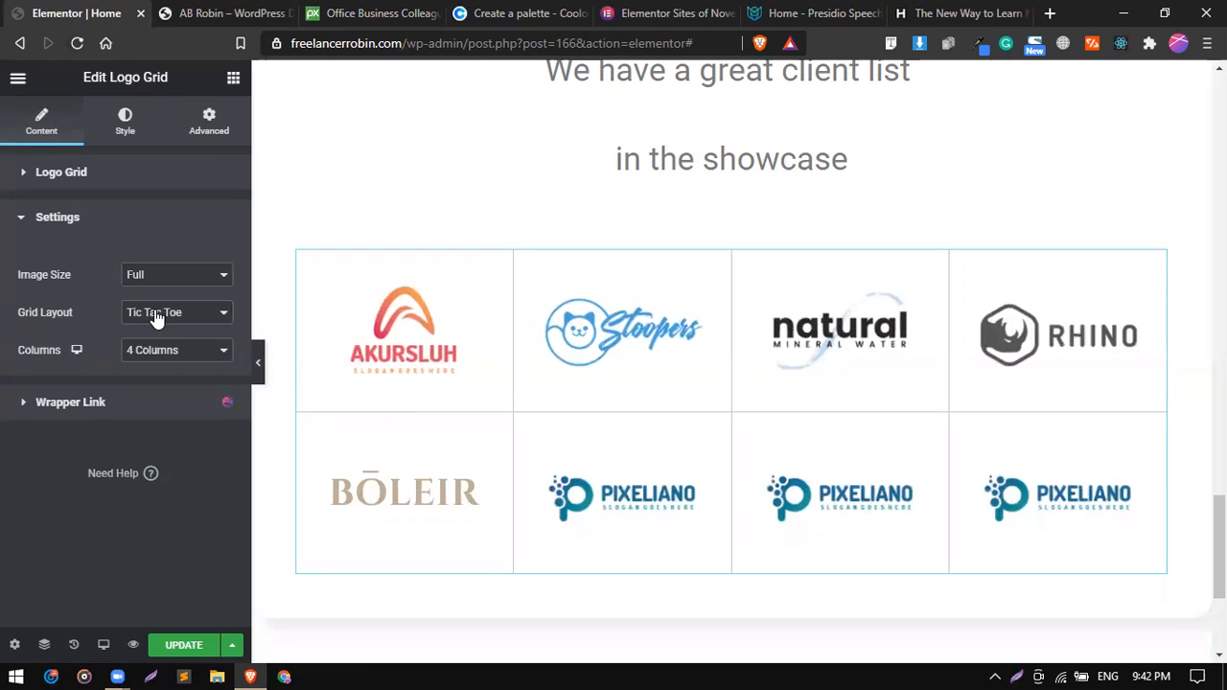
pyautogui.click(156, 321)
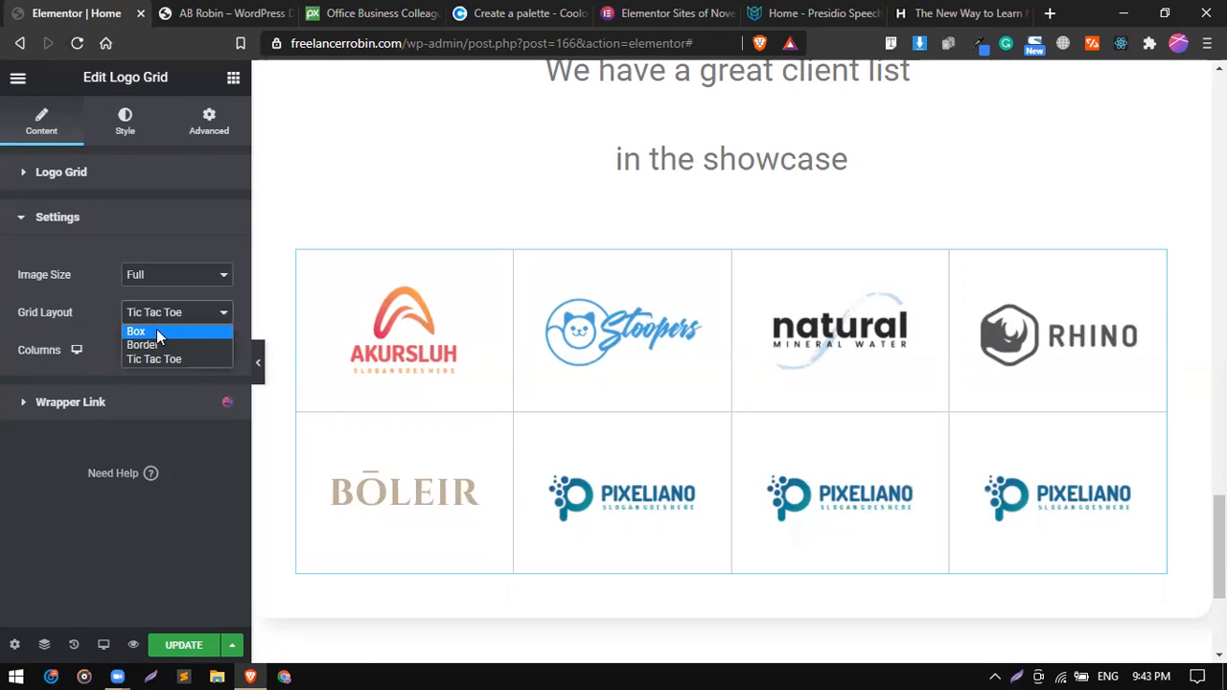
pyautogui.click(156, 330)
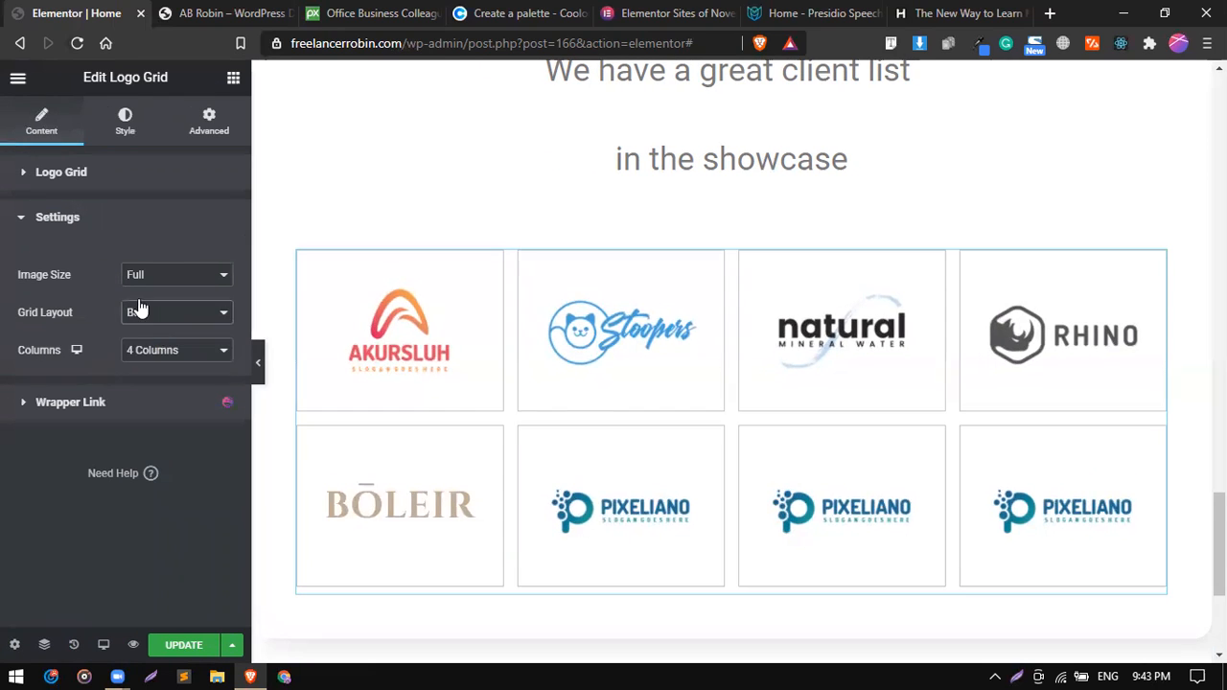
# Set the logo grid's border radius to 10 px on all corners and enable its box shadow with the default 10 blur.
pyautogui.click(124, 128)
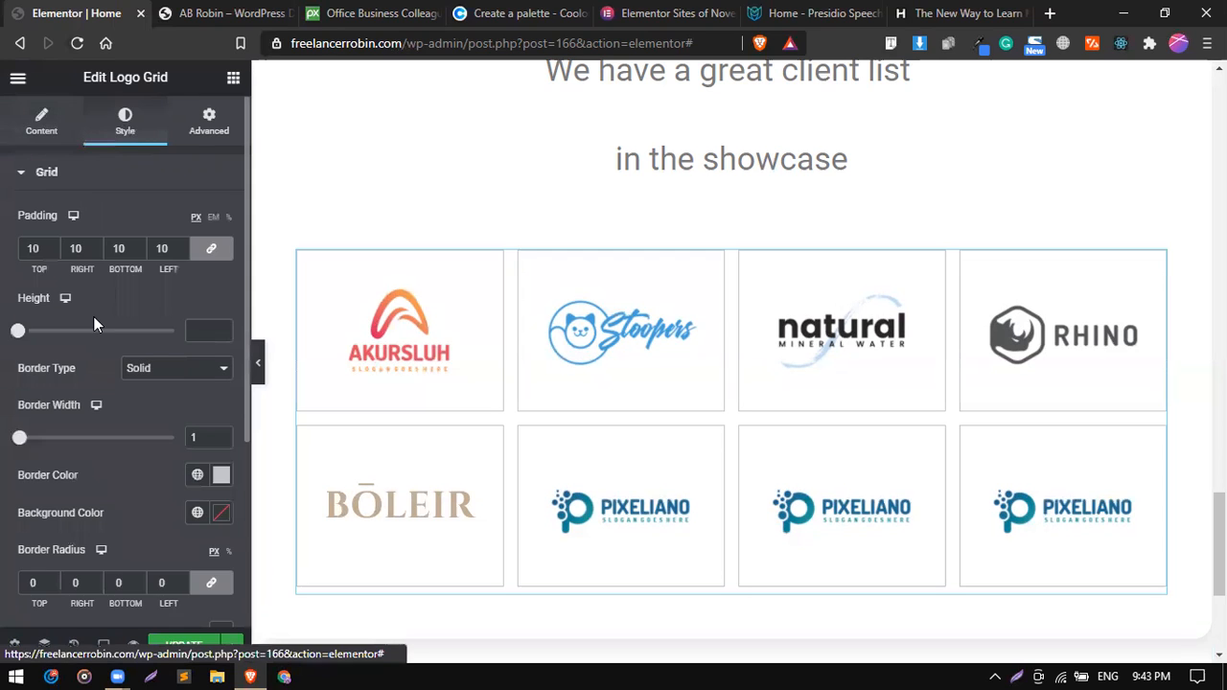
pyautogui.scroll(-2, 94, 324)
pyautogui.scroll(-1, 53, 307)
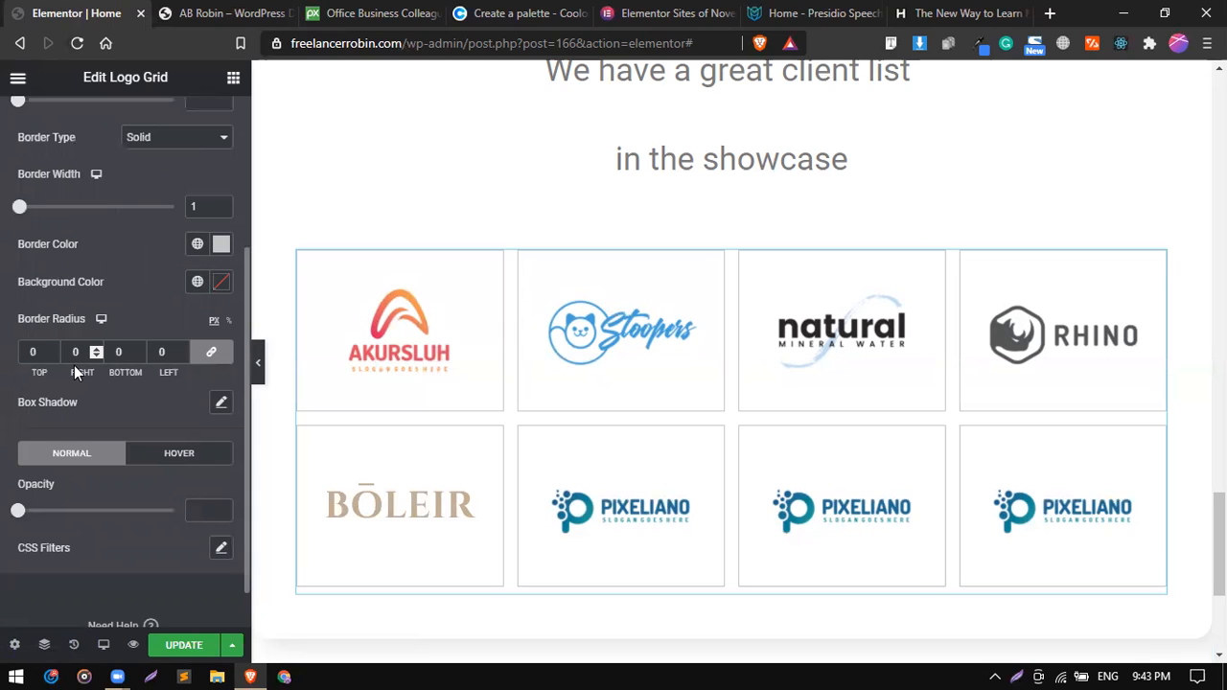
pyautogui.scroll(-1, 74, 365)
pyautogui.click(43, 337)
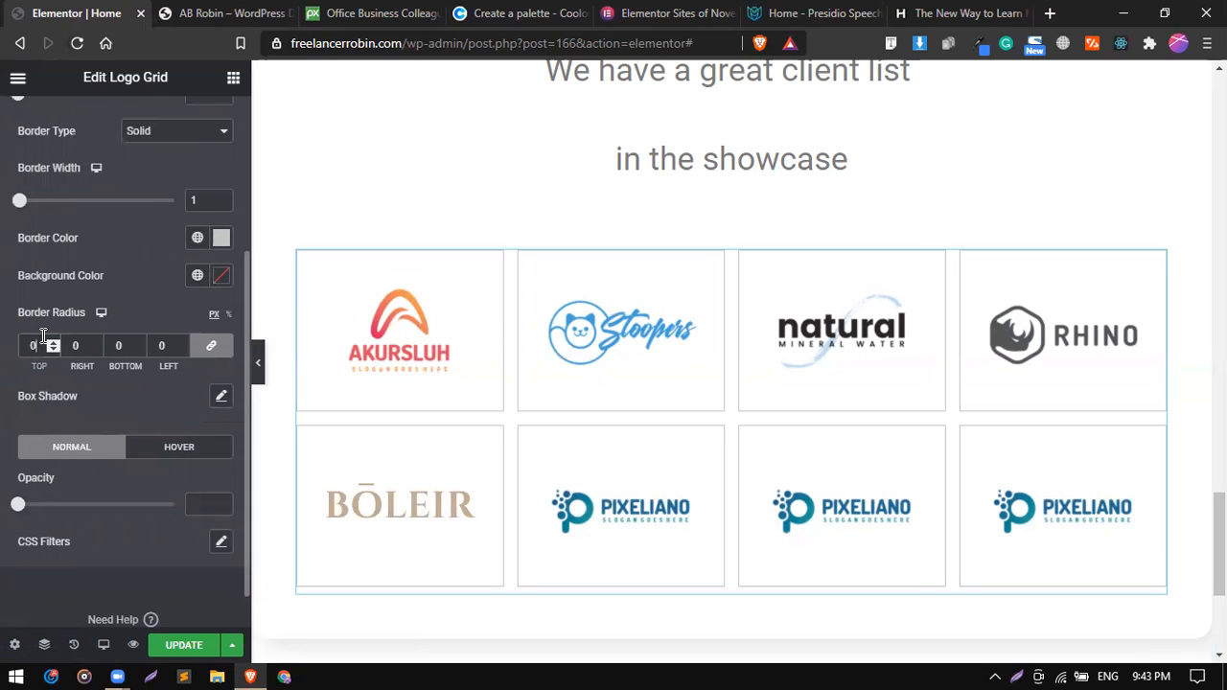
pyautogui.write('10')
pyautogui.click(220, 396)
pyautogui.scroll(-1, 178, 402)
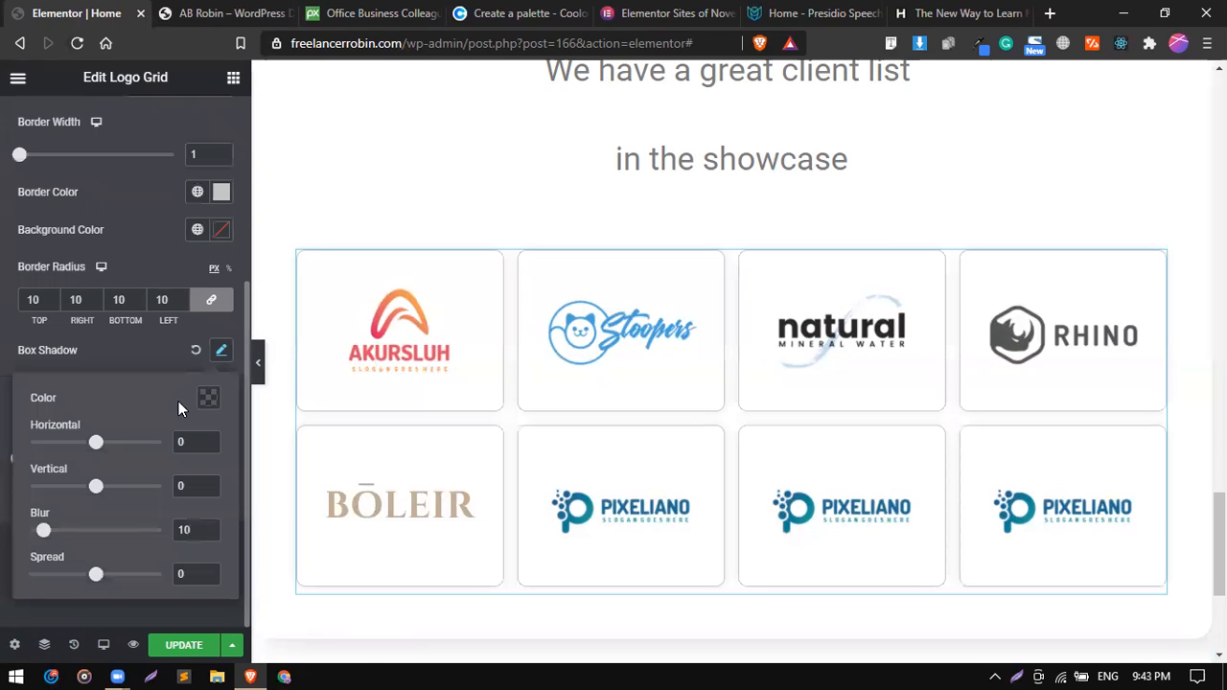
pyautogui.click(154, 349)
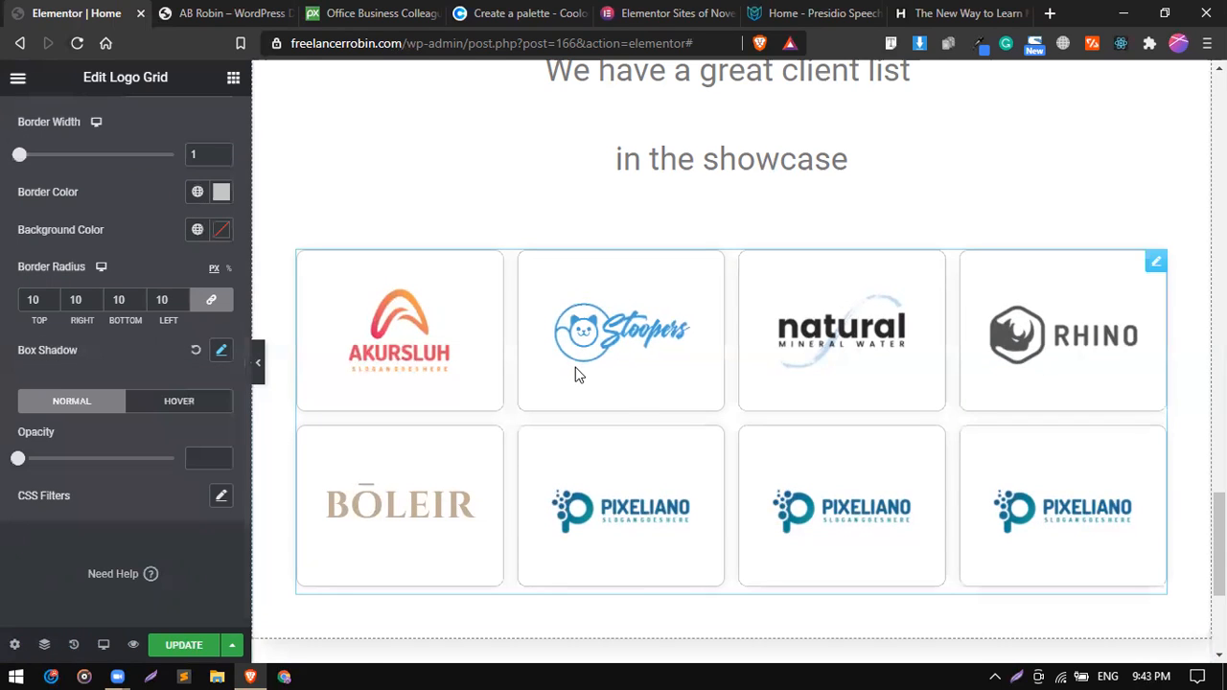
# Delete the text block reading "We have a great client list in the showcase" above the logo grid.
pyautogui.scroll(2, 575, 374)
pyautogui.rightClick(555, 390)
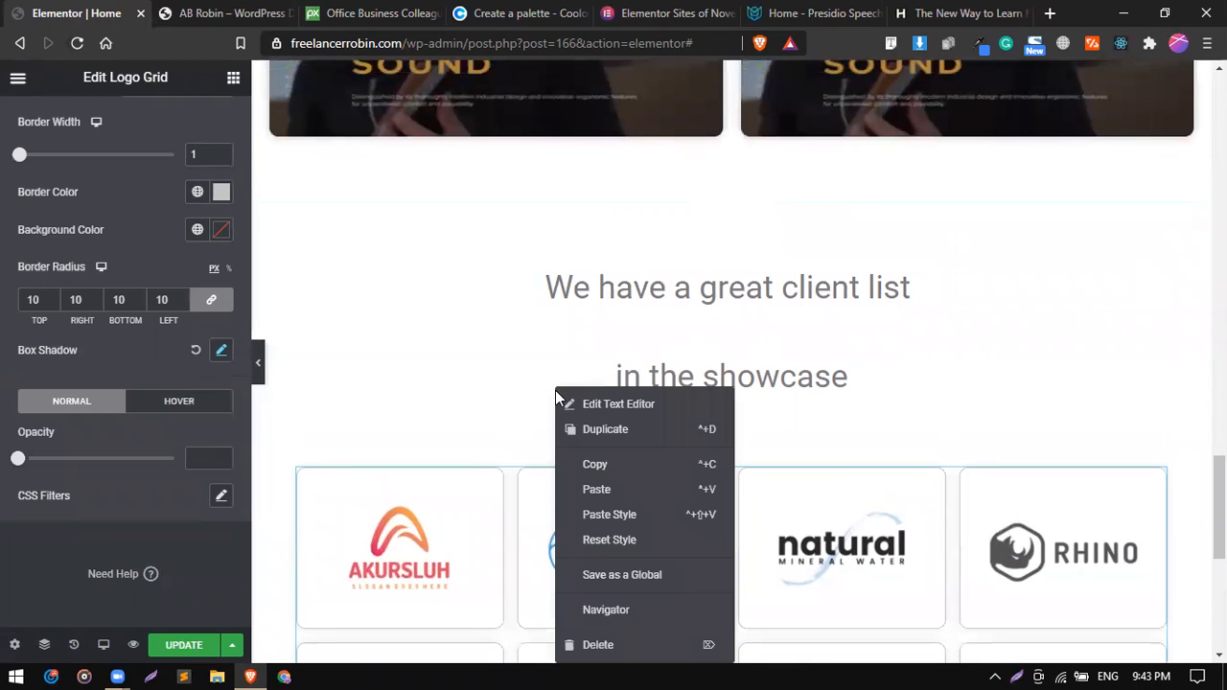
pyautogui.scroll(-2, 582, 299)
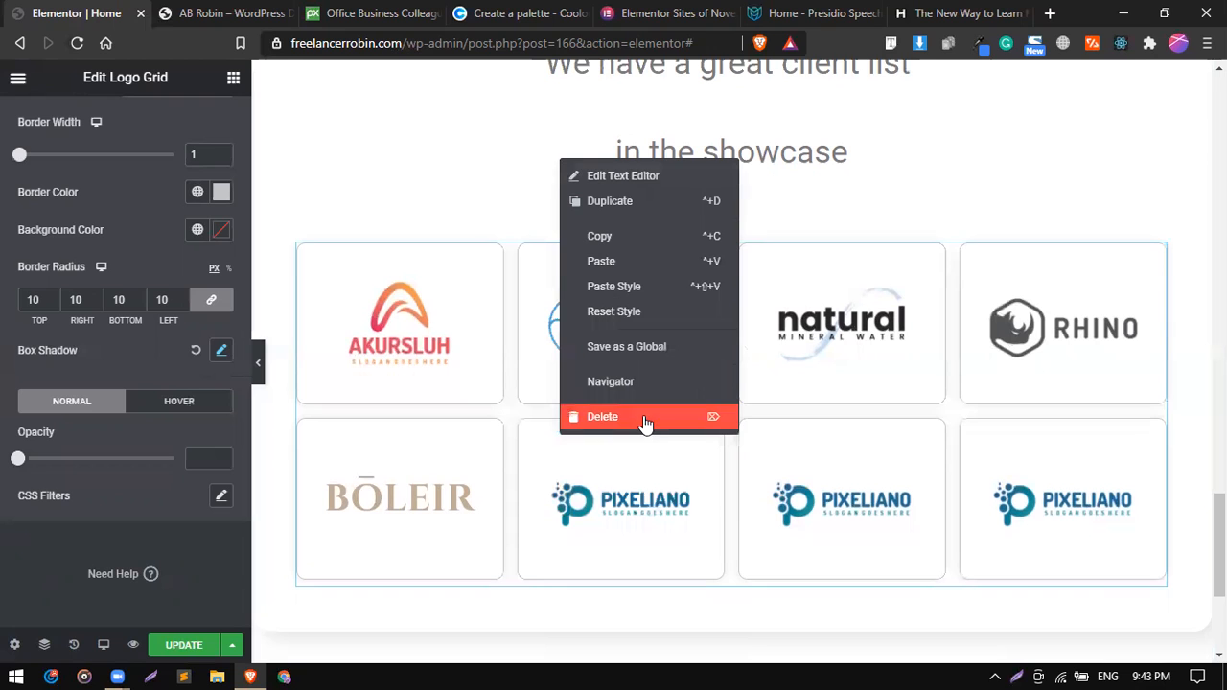
pyautogui.click(646, 423)
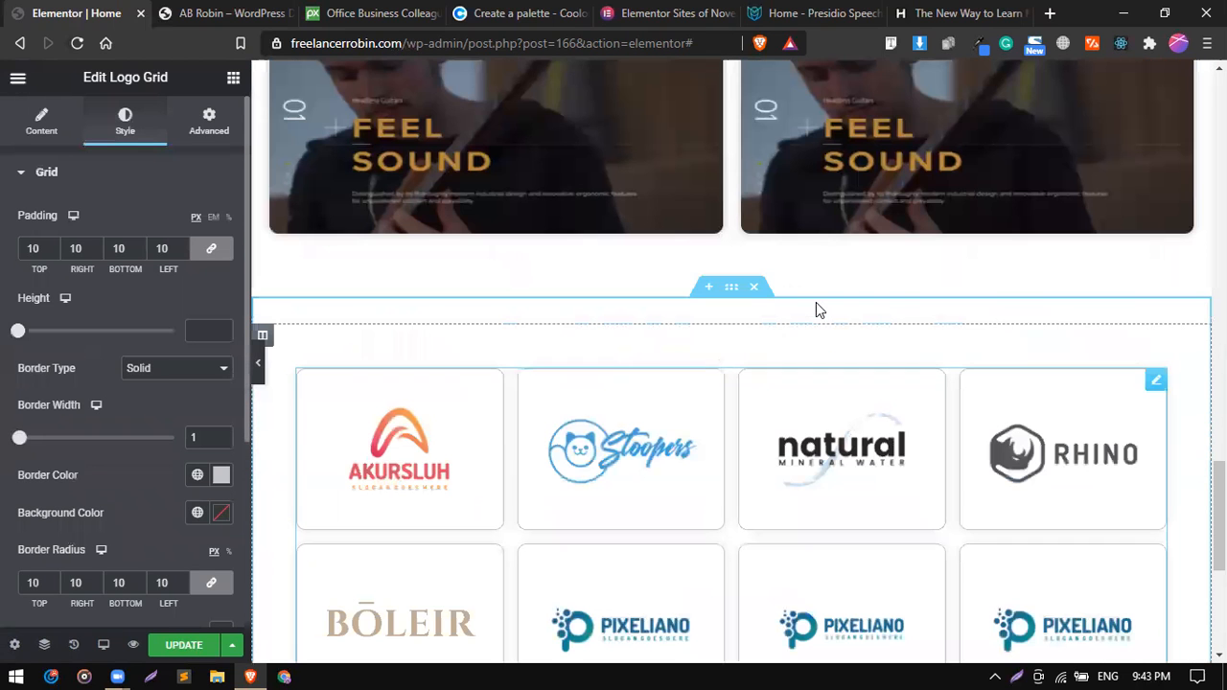
# Copy the "Want to see the websites that I've designed?" heading into the clients section and place it above the logo grid.
pyautogui.scroll(3, 920, 265)
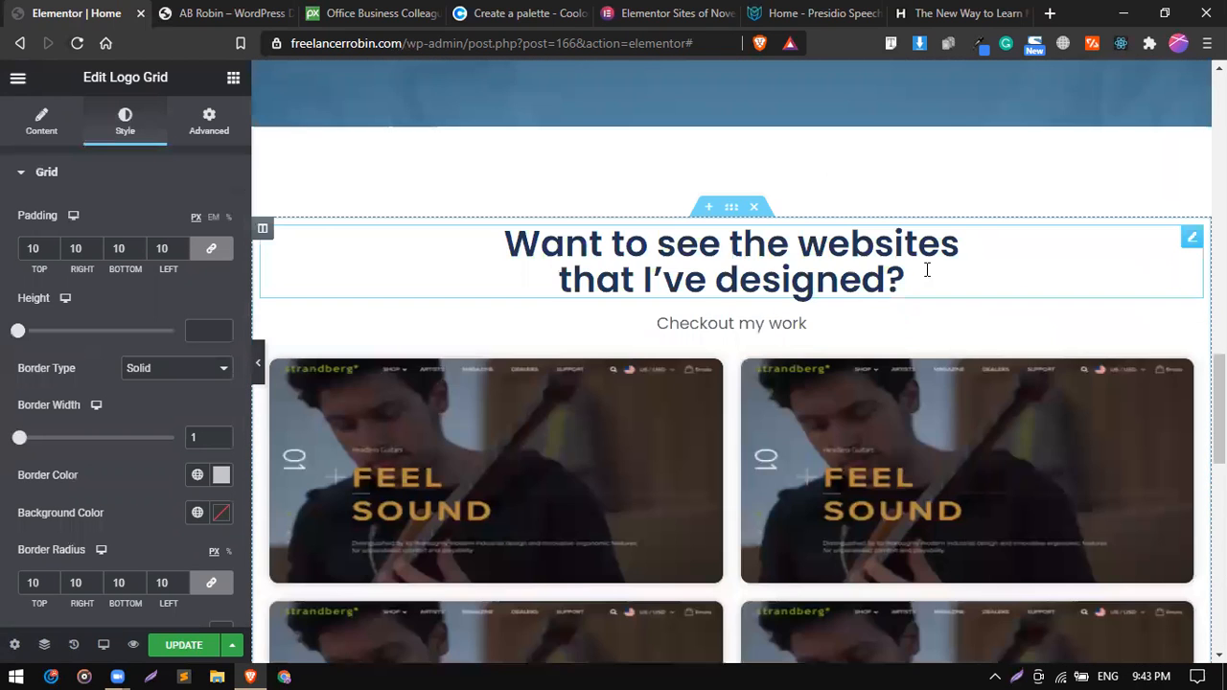
pyautogui.rightClick(923, 270)
pyautogui.click(966, 347)
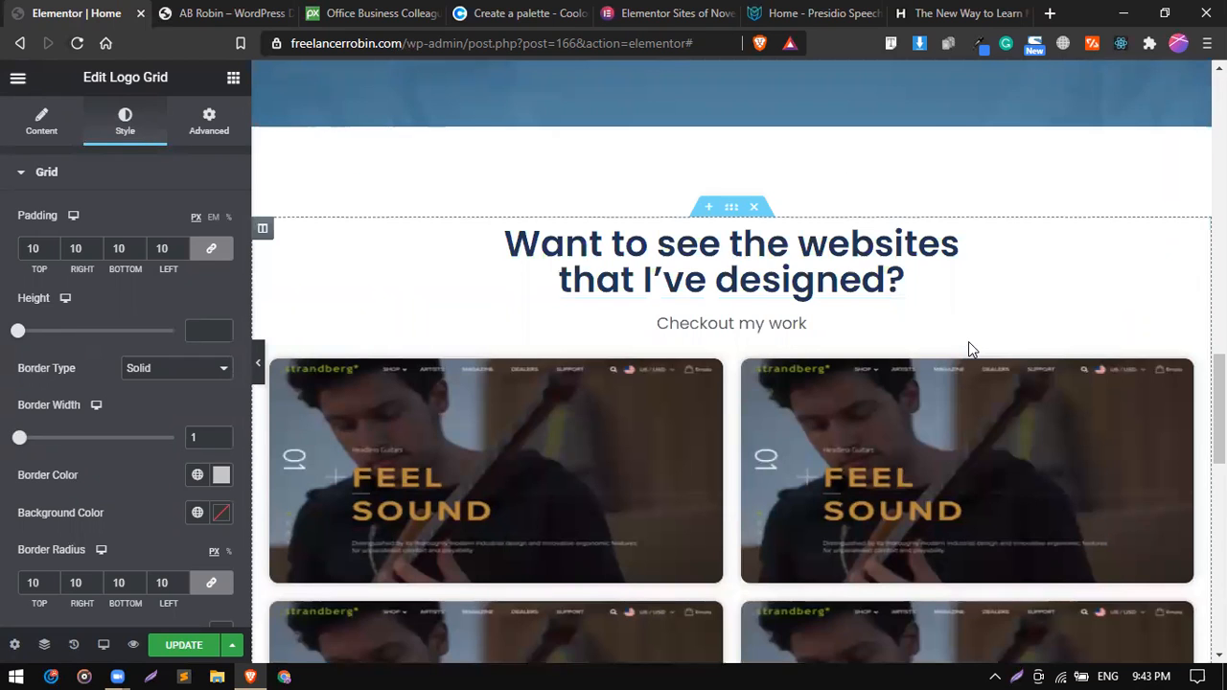
pyautogui.scroll(-5, 966, 347)
pyautogui.rightClick(769, 246)
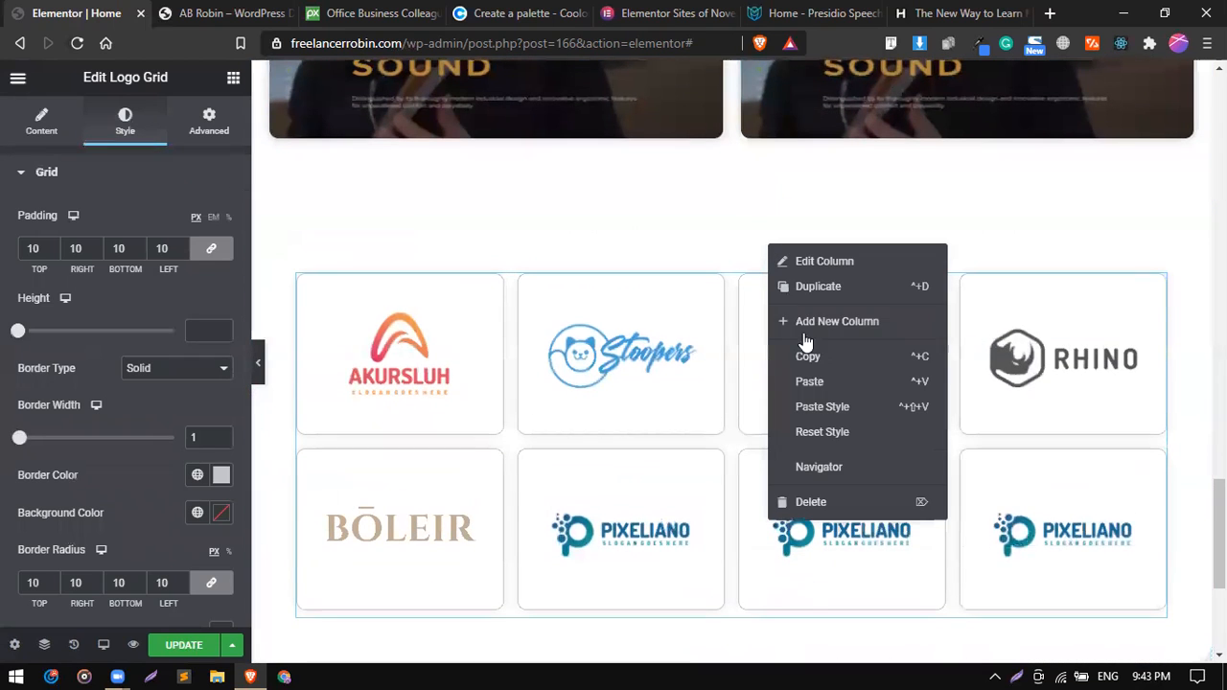
pyautogui.click(820, 383)
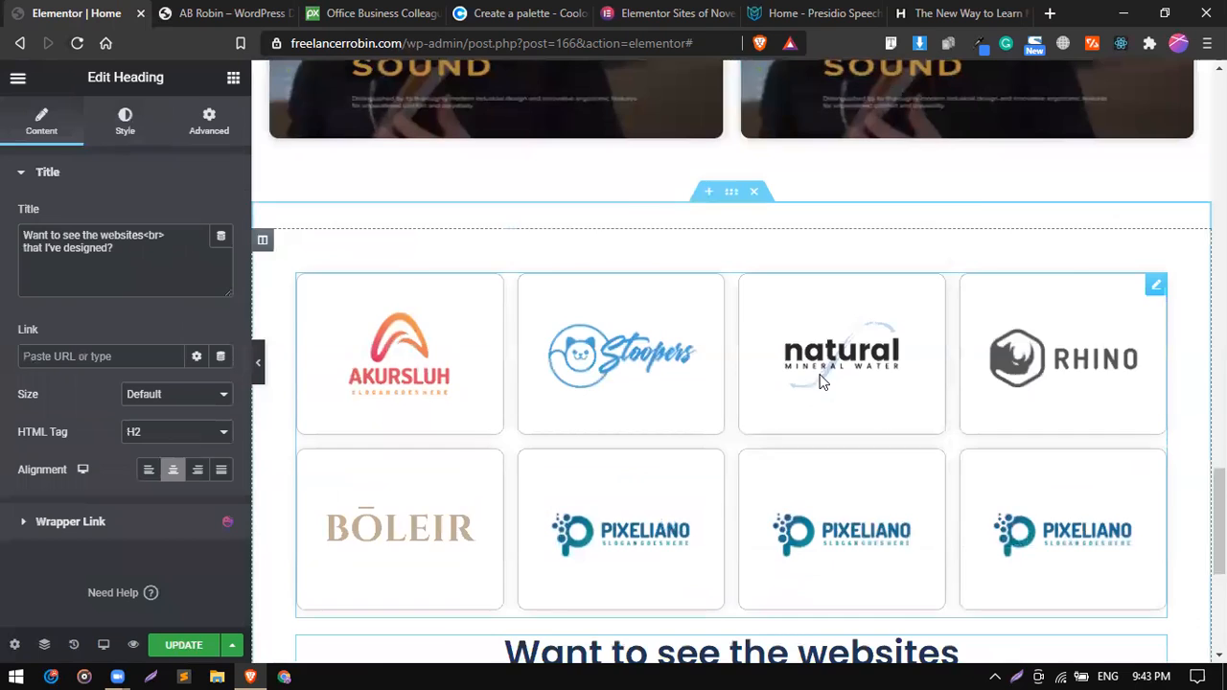
pyautogui.scroll(-2, 1118, 460)
pyautogui.moveTo(1162, 461); pyautogui.dragTo(816, 131)
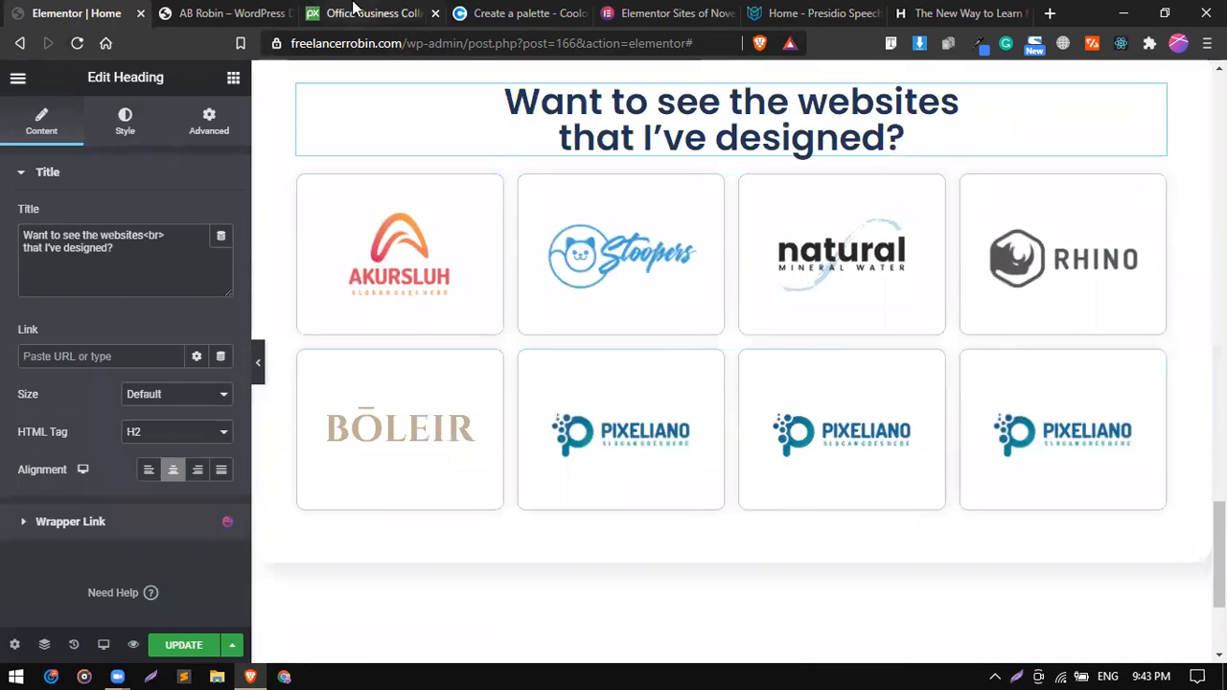
# Change the copied heading's title to "My Clients", matching the clients section on the reference site.
pyautogui.click(247, 8)
pyautogui.scroll(-3, 455, 378)
pyautogui.scroll(5, 468, 361)
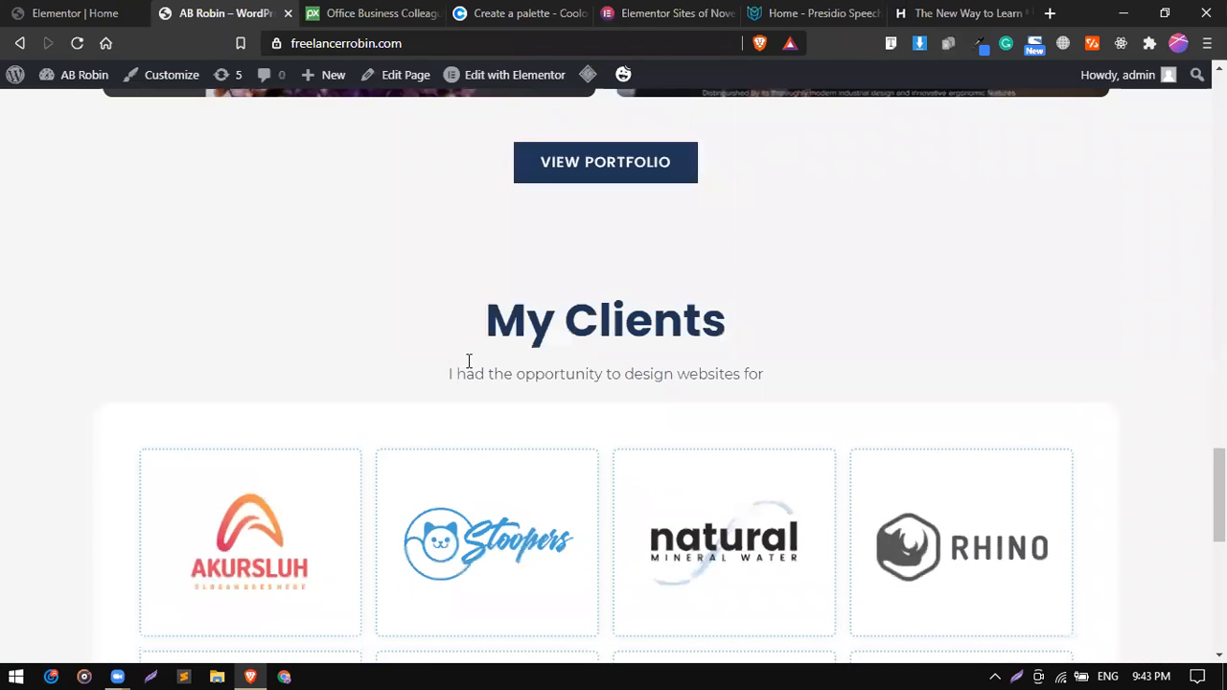
pyautogui.tripleClick(519, 327)
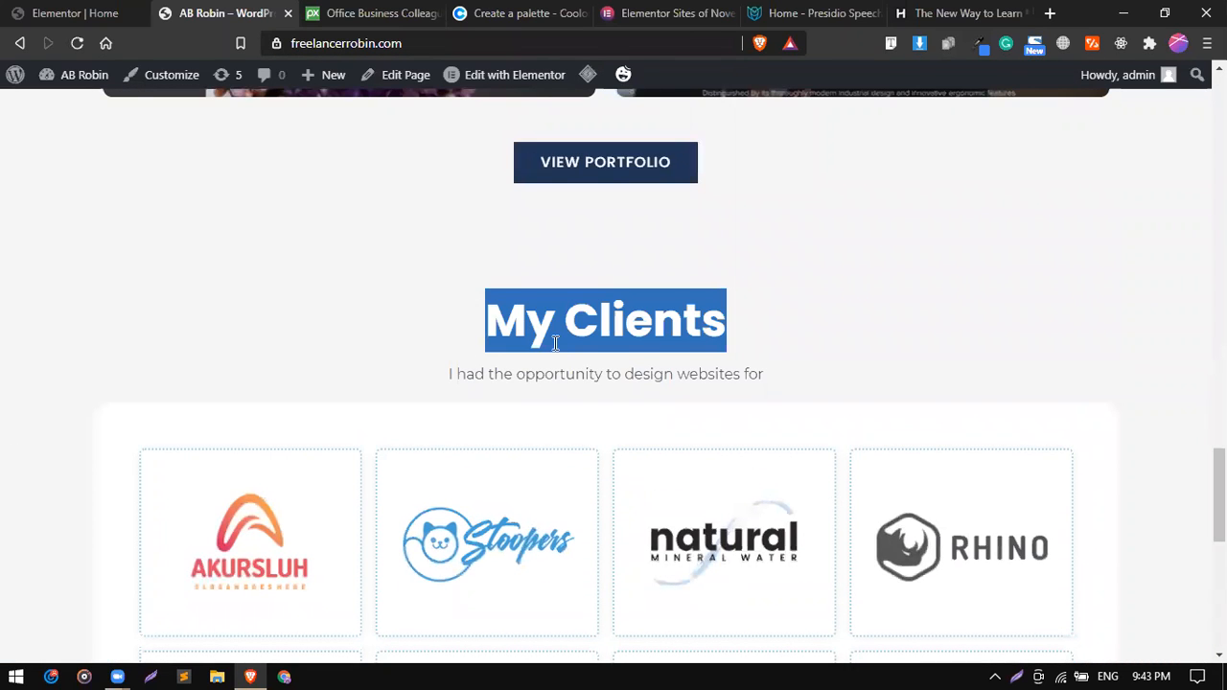
pyautogui.click(31, 8)
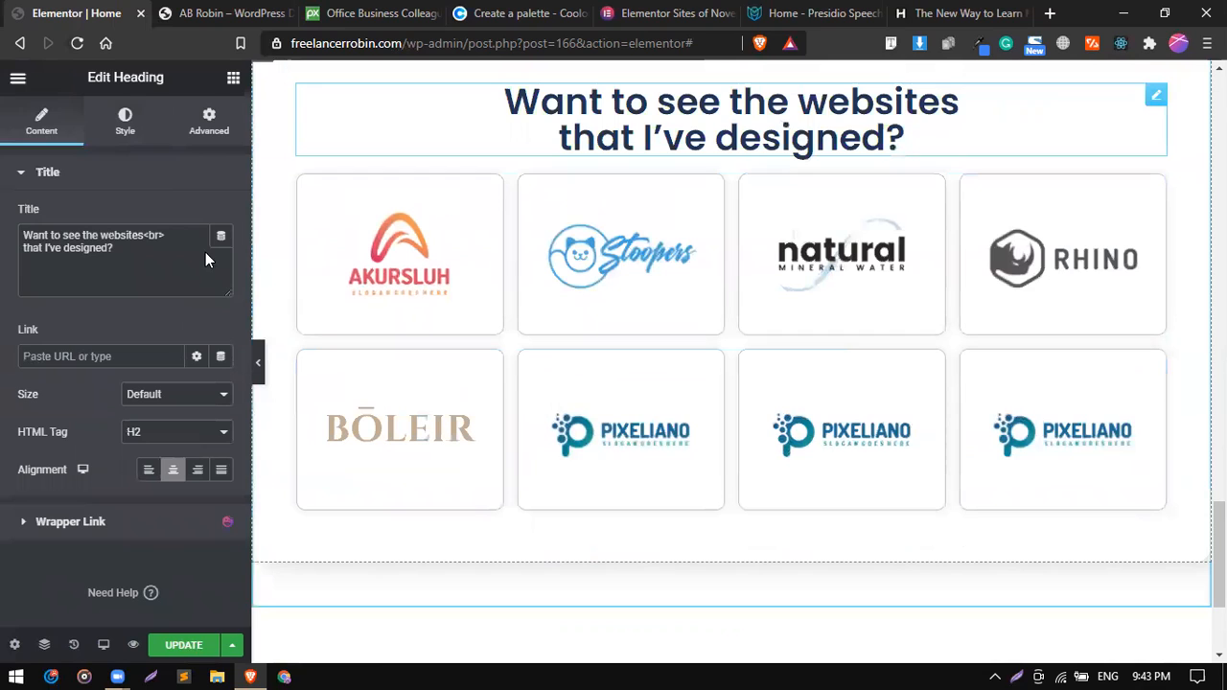
pyautogui.click(148, 267)
pyautogui.hotkey('shift', 'Up')
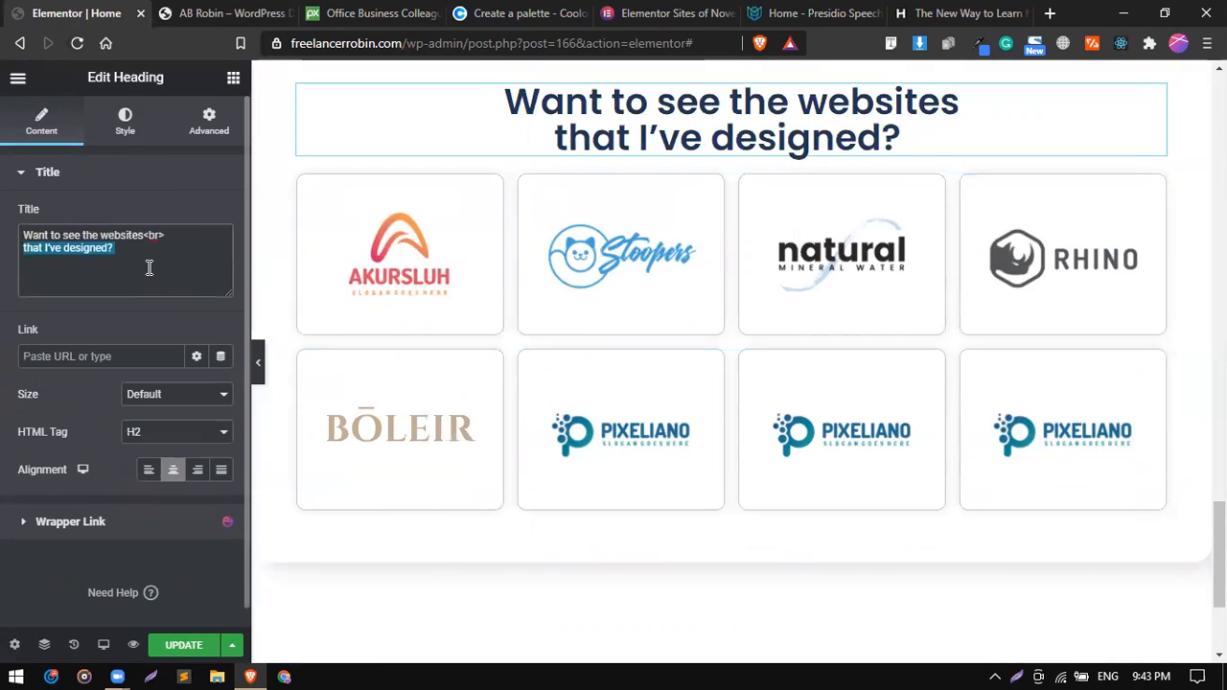
pyautogui.write('My Clients')
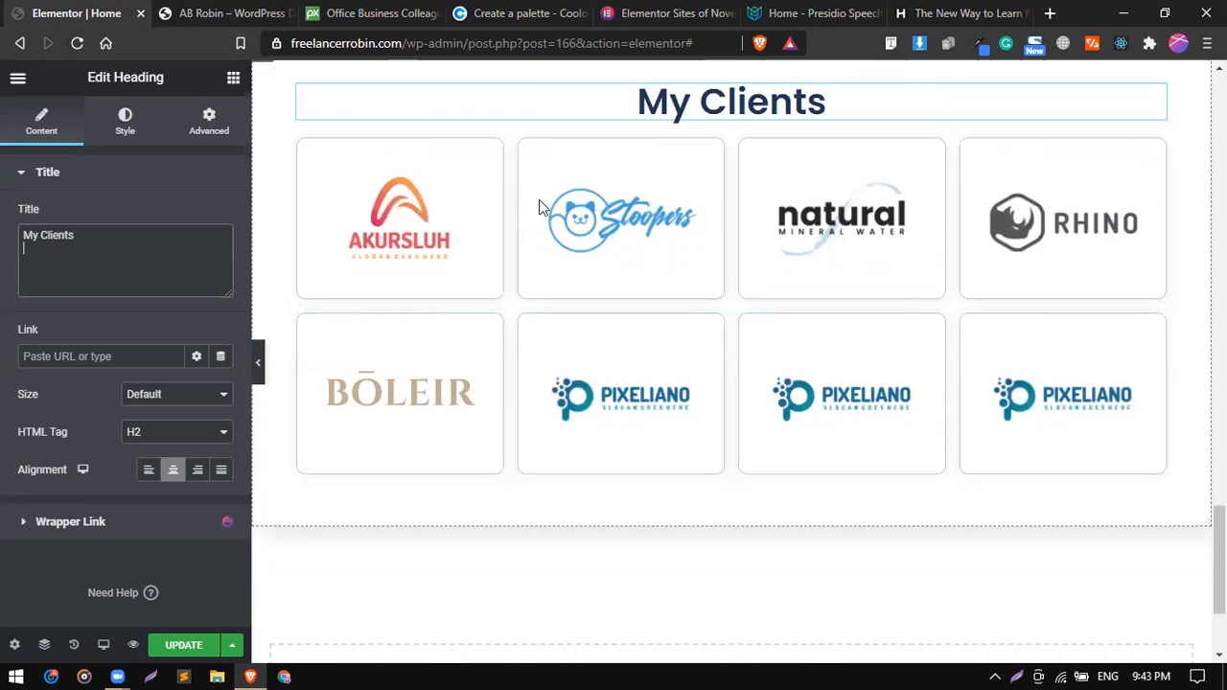
# Copy the "Checkout my work" subheading from the portfolio section and paste it beneath the "My Clients" heading.
pyautogui.scroll(1, 856, 209)
pyautogui.rightClick(854, 204)
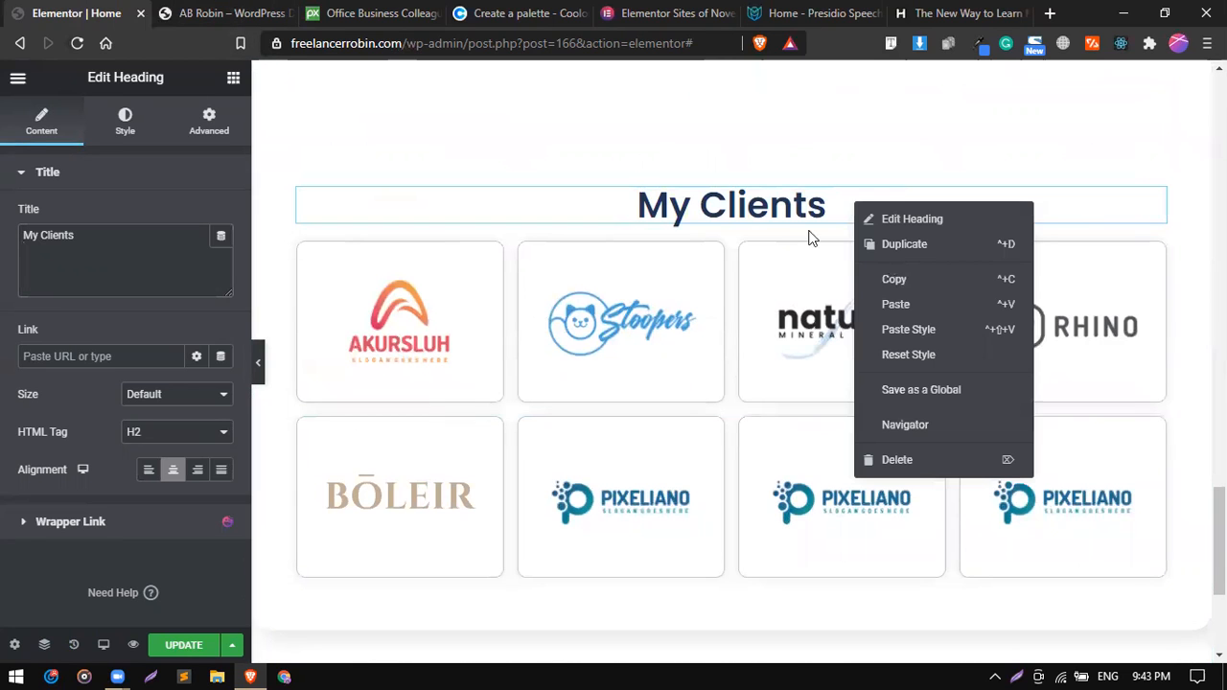
pyautogui.scroll(4, 808, 238)
pyautogui.scroll(5, 803, 241)
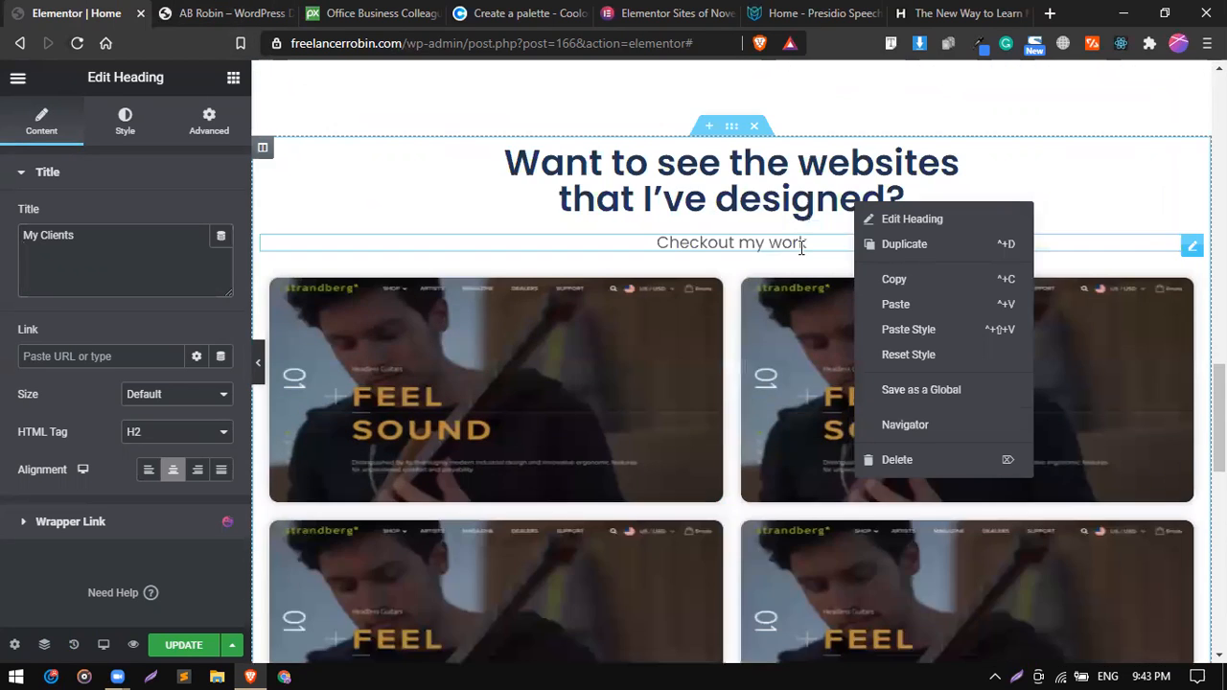
pyautogui.rightClick(812, 241)
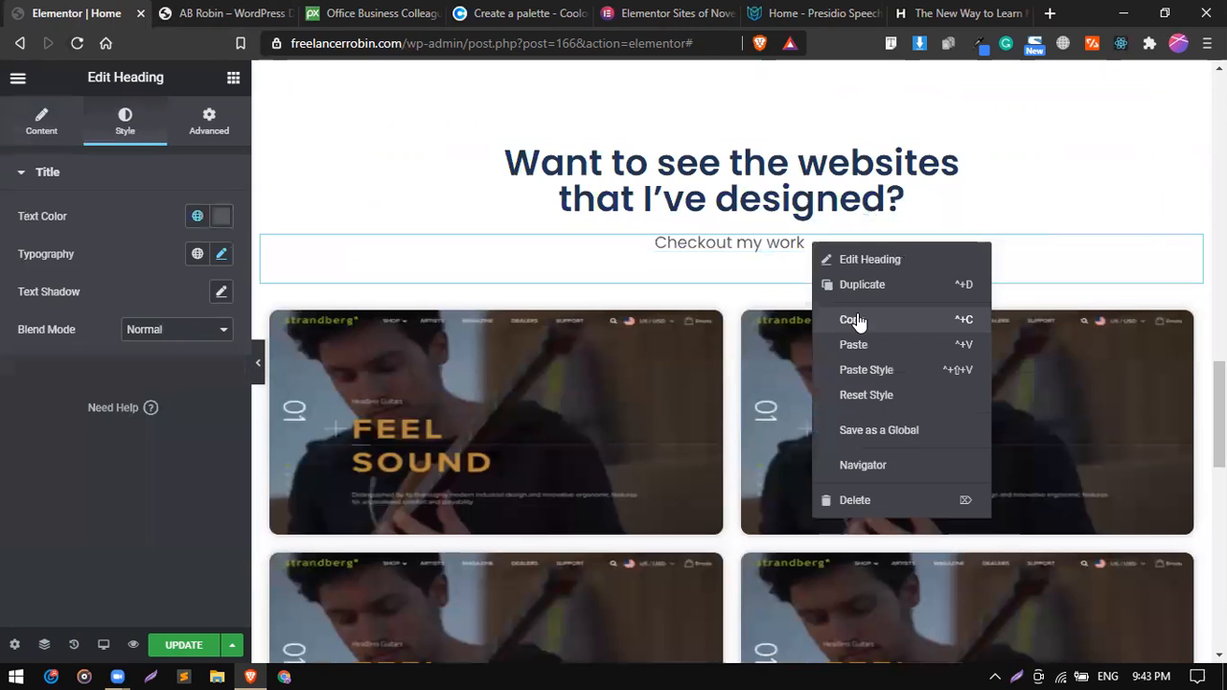
pyautogui.click(857, 314)
pyautogui.scroll(-3, 857, 314)
pyautogui.scroll(-4, 857, 312)
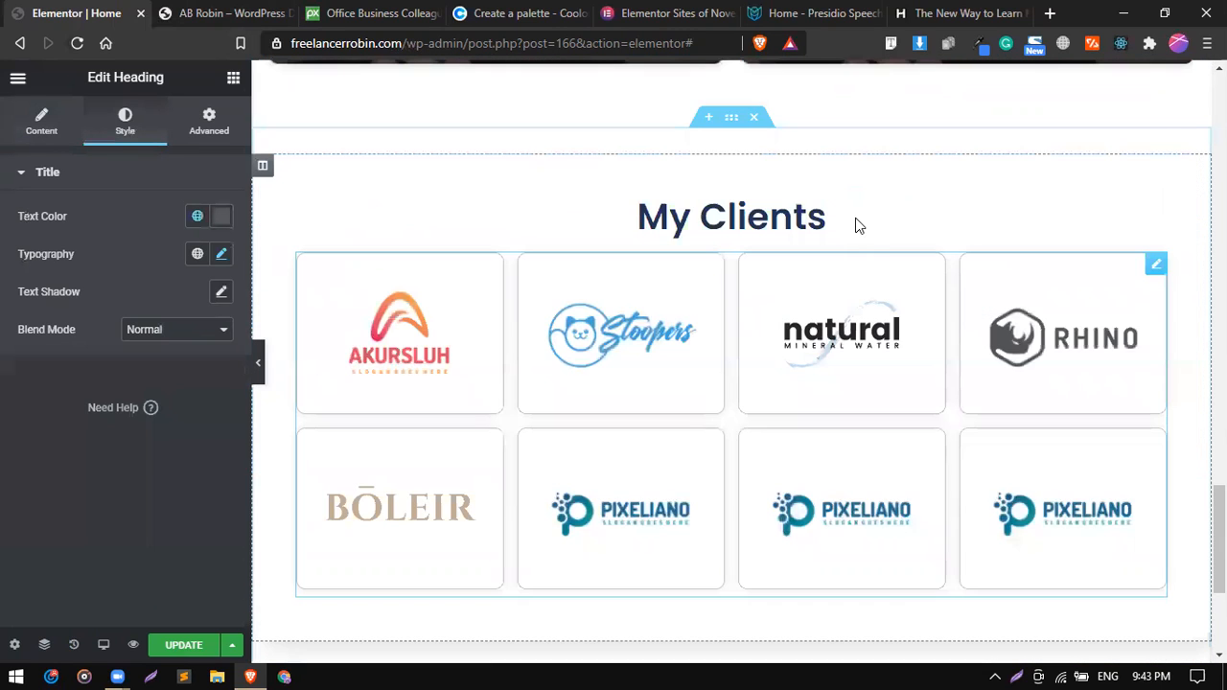
pyautogui.rightClick(855, 217)
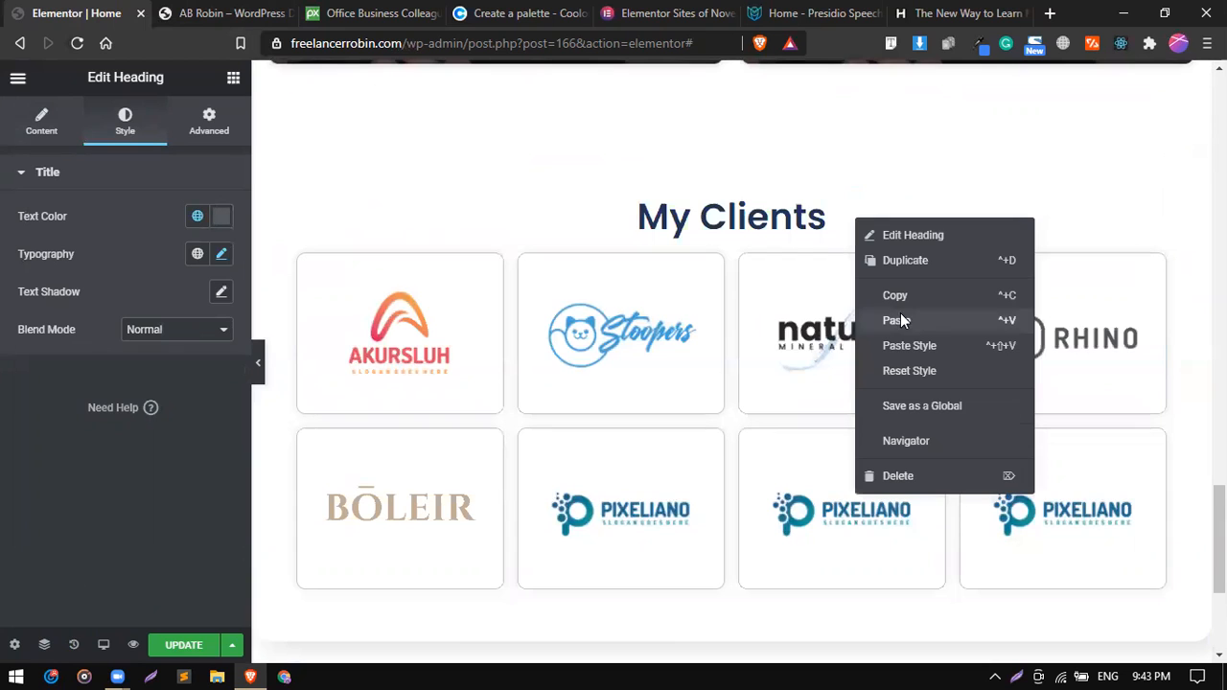
pyautogui.hotkey('ctrl', 'v')
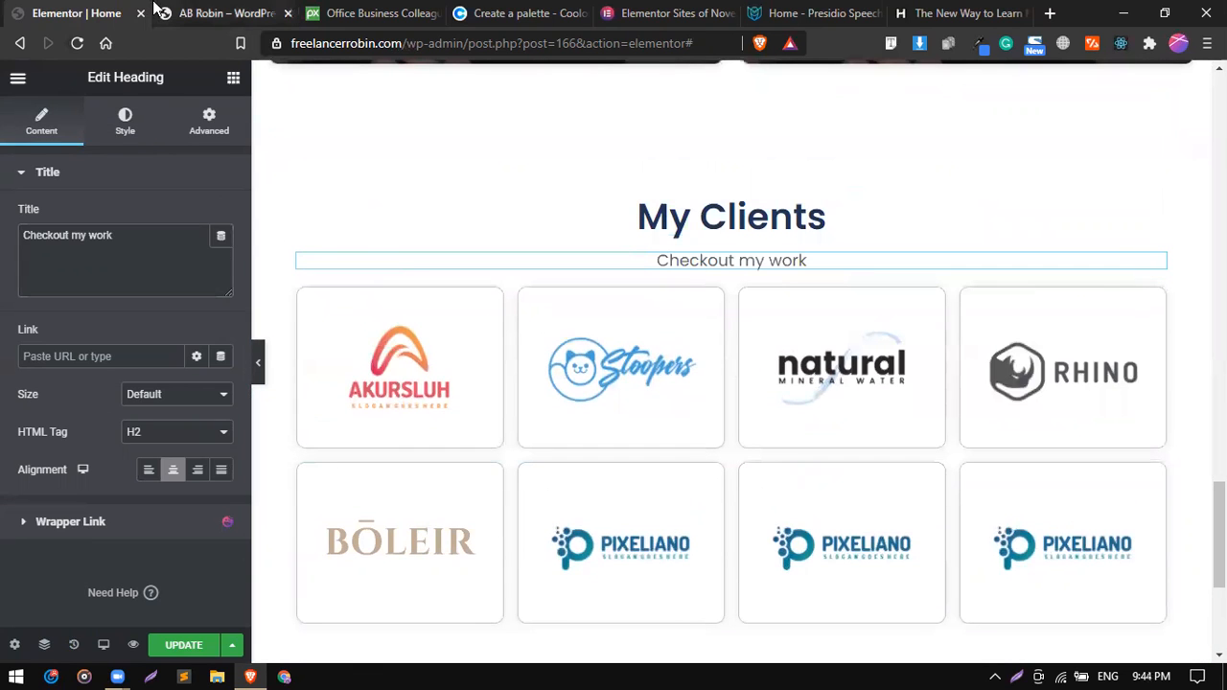
# Replace the pasted subheading's text with "I had the opportunity to design websites for", copied from the reference site.
pyautogui.click(156, 8)
pyautogui.click(497, 384)
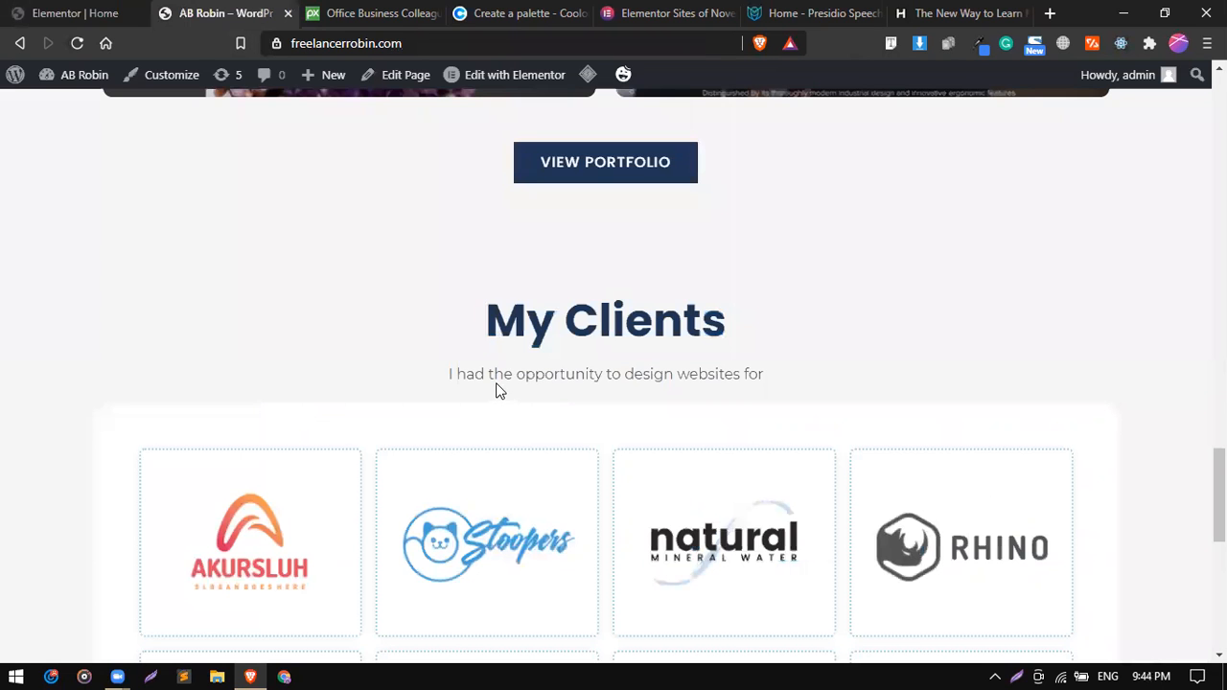
pyautogui.tripleClick(498, 383)
pyautogui.tripleClick(499, 376)
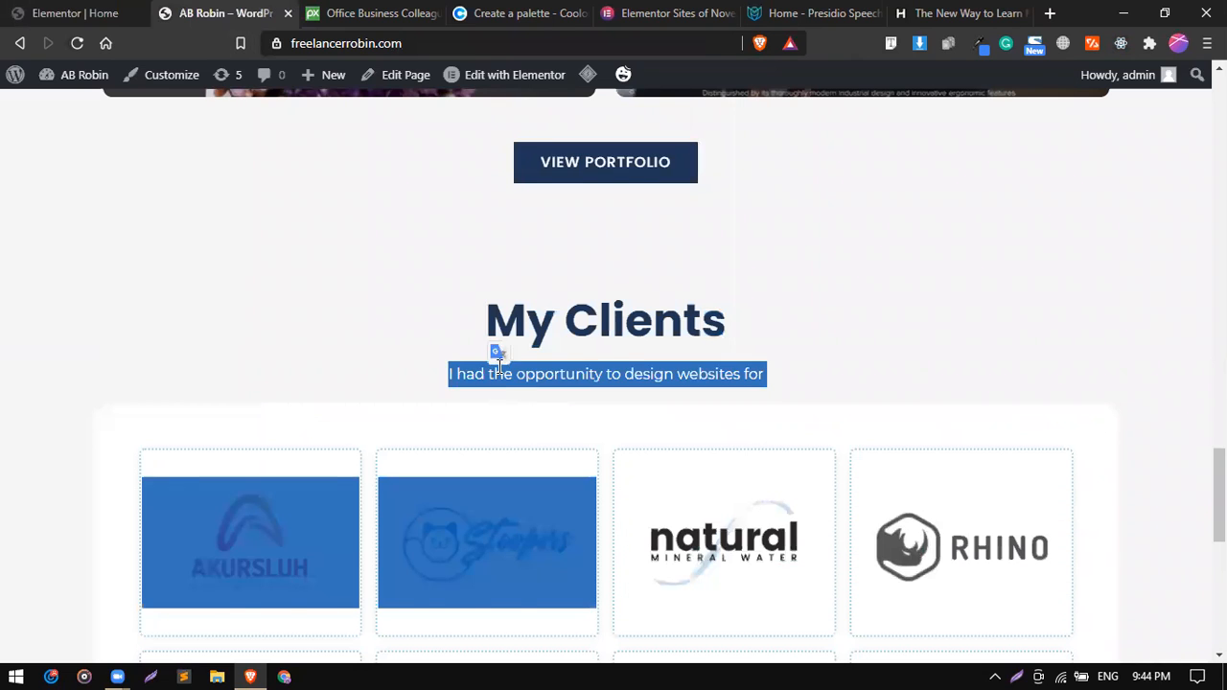
pyautogui.doubleClick(498, 371)
pyautogui.tripleClick(499, 369)
pyautogui.rightClick(499, 367)
pyautogui.click(539, 380)
pyautogui.click(29, 9)
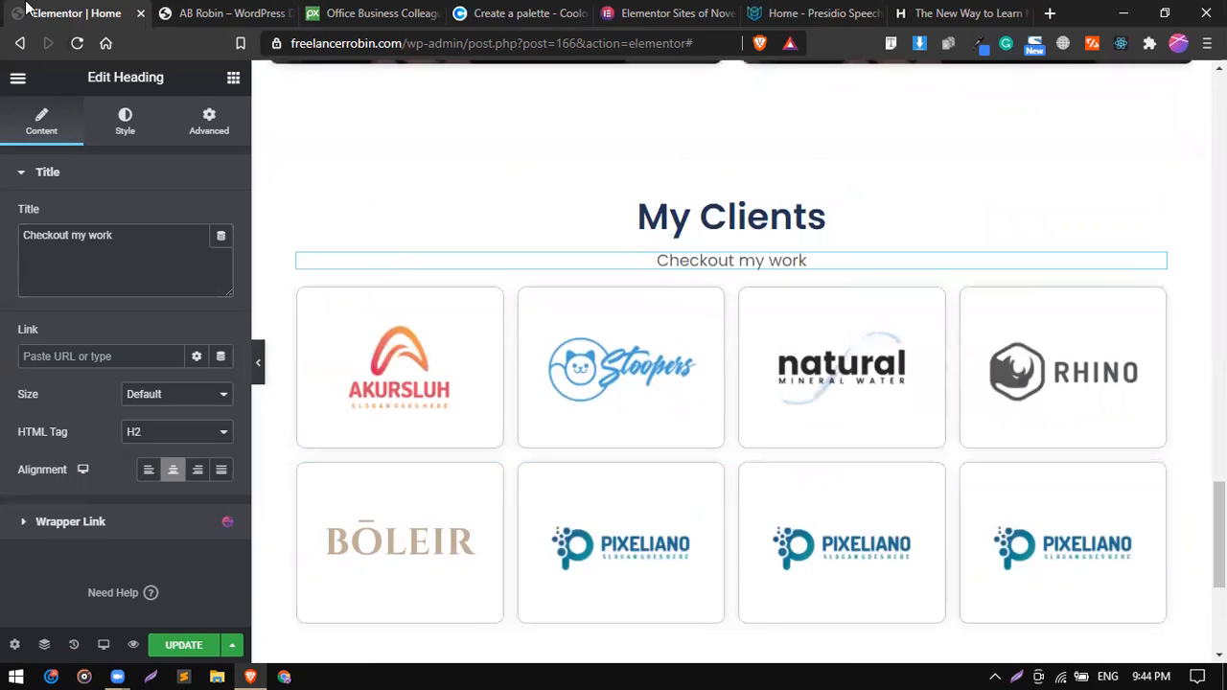
pyautogui.tripleClick(140, 241)
pyautogui.hotkey('ctrl', 'v')
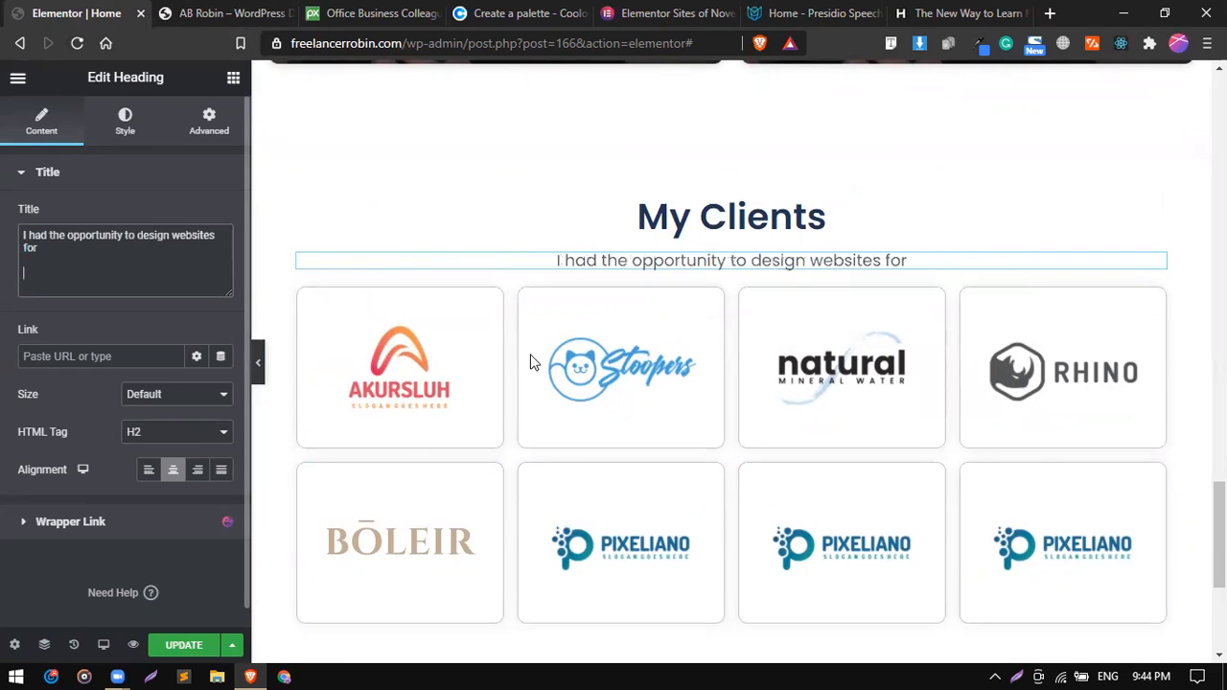
# Add an empty section placeholder directly above the My Clients section.
pyautogui.scroll(-3, 530, 359)
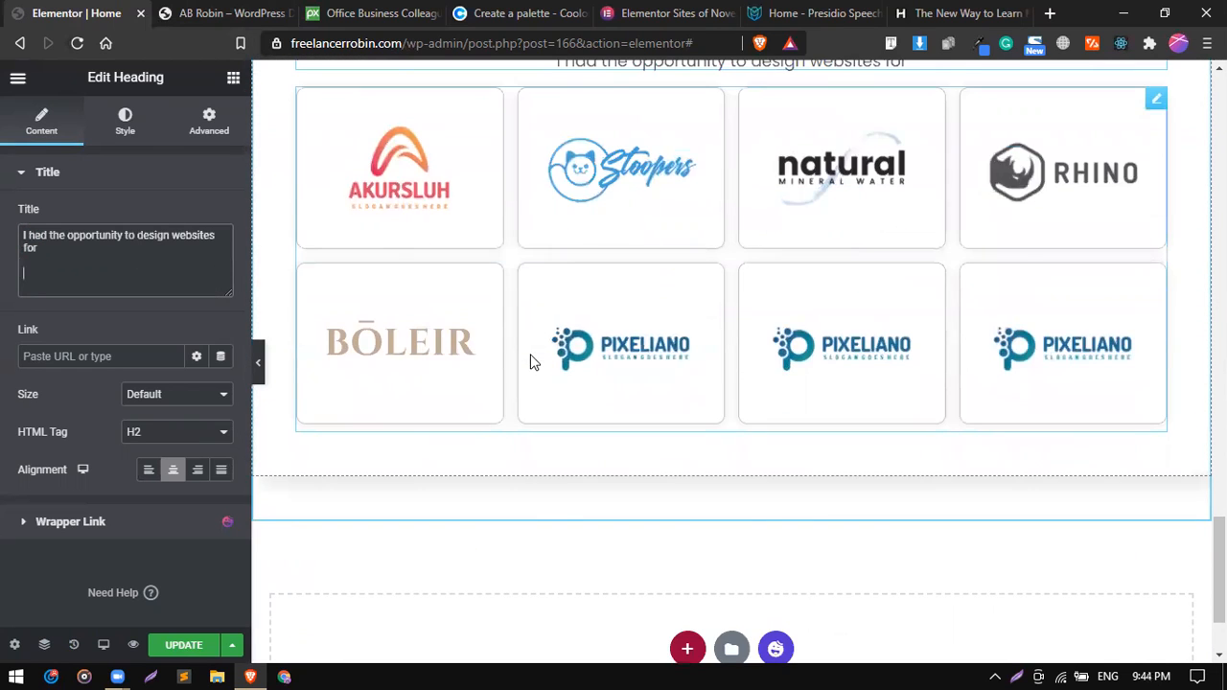
pyautogui.scroll(7, 534, 362)
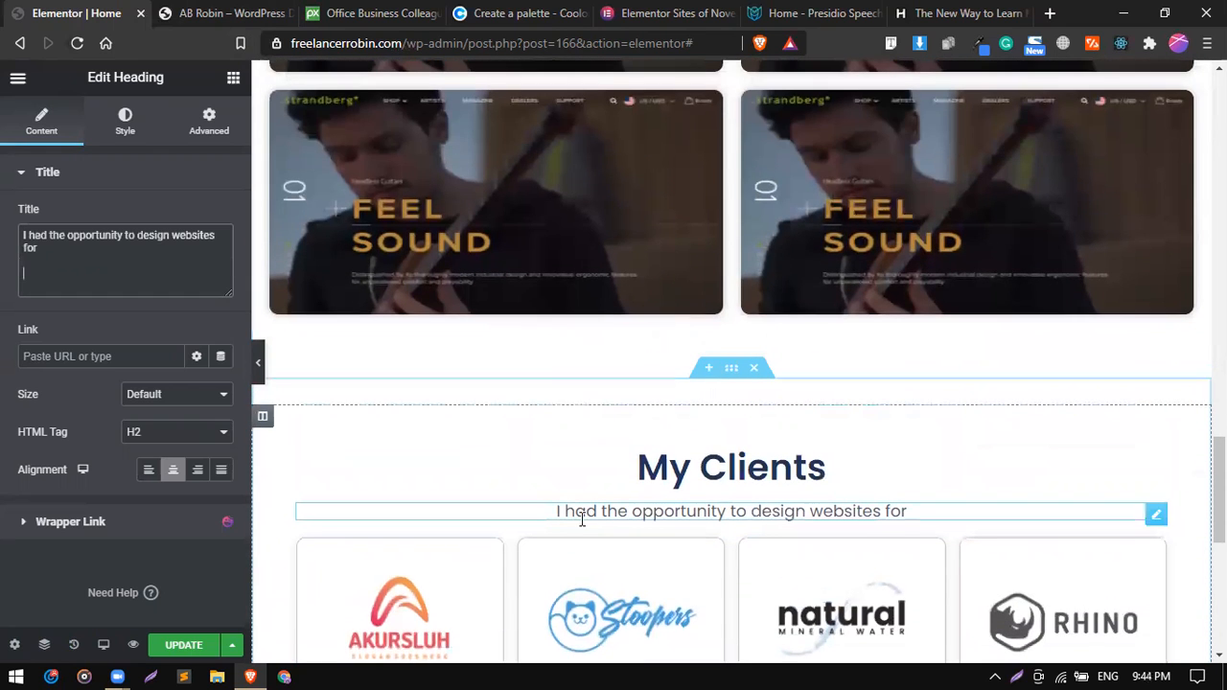
pyautogui.scroll(-4, 557, 464)
pyautogui.scroll(1, 557, 465)
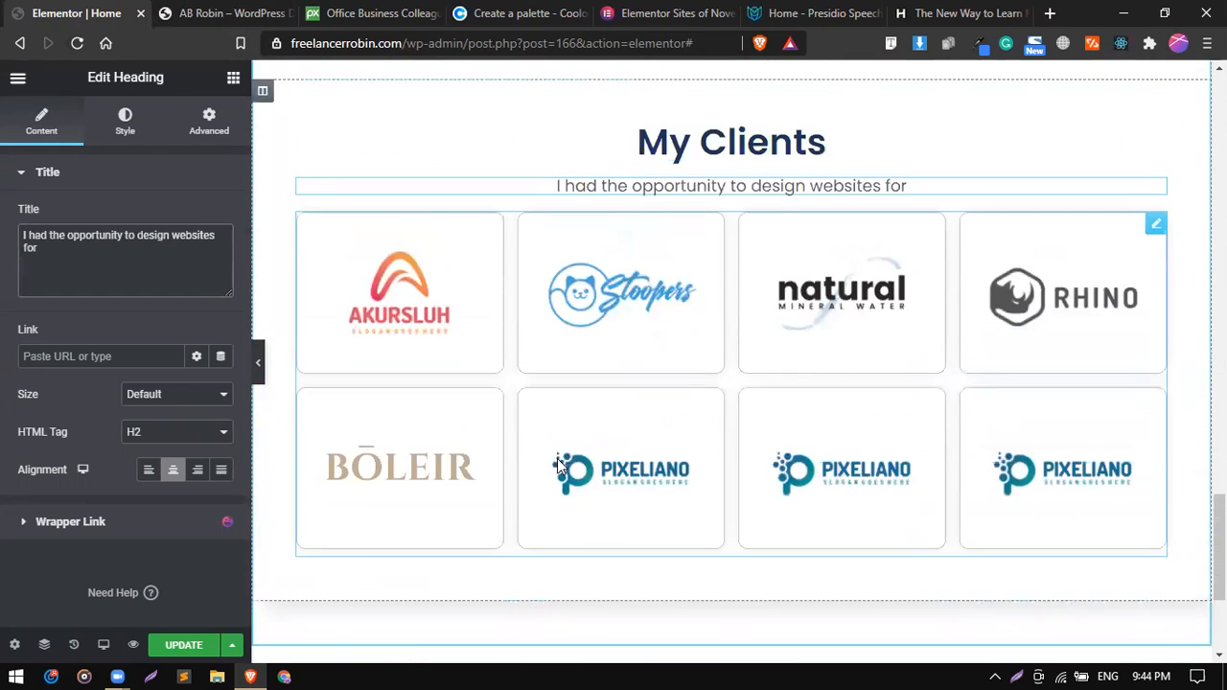
pyautogui.scroll(1, 557, 458)
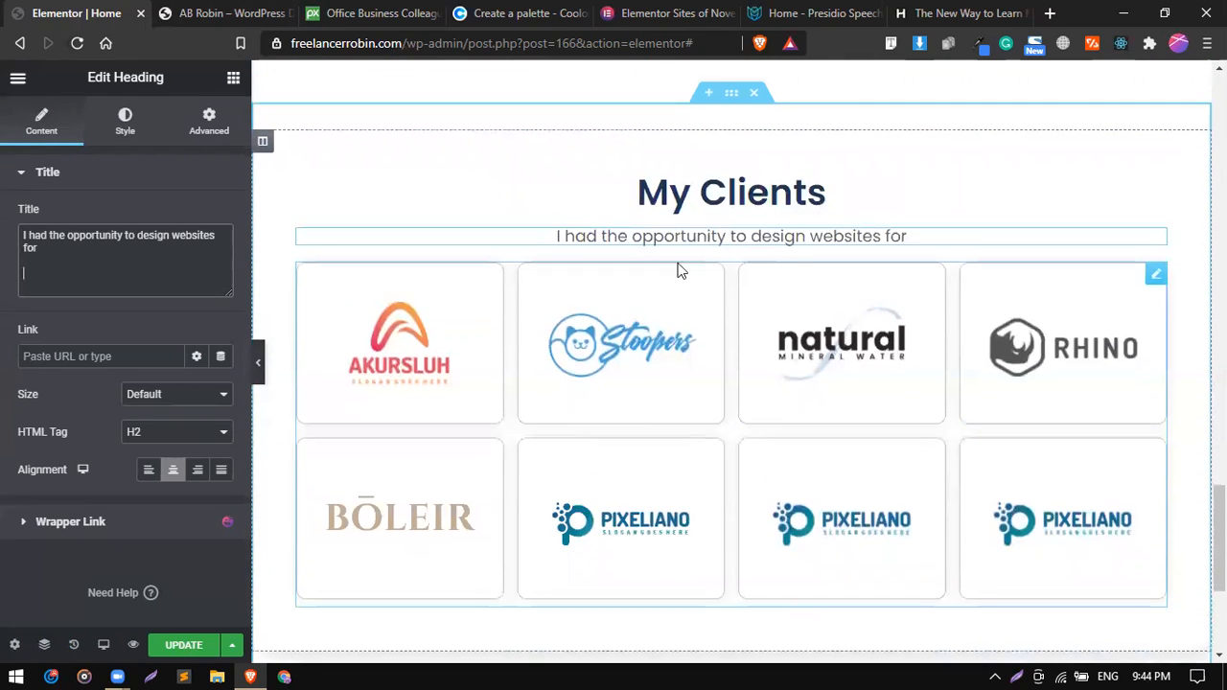
pyautogui.click(707, 93)
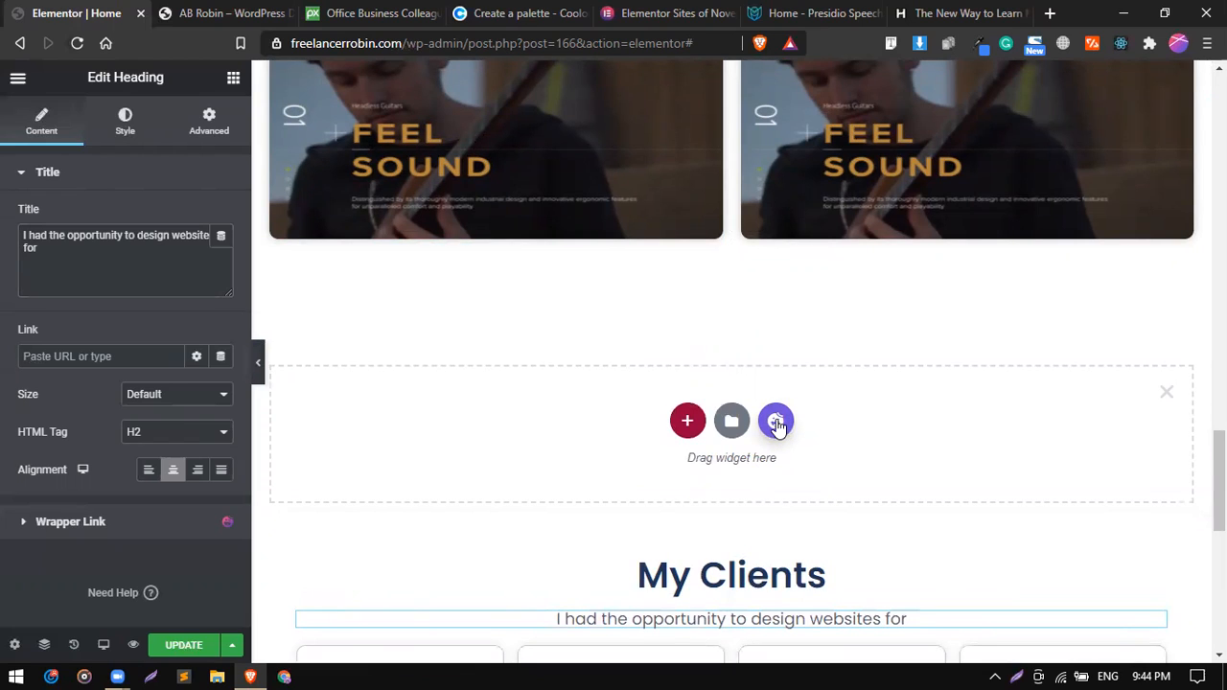
# Browse the template library's blocks filtered by the Client category and close the library without inserting one.
pyautogui.click(777, 422)
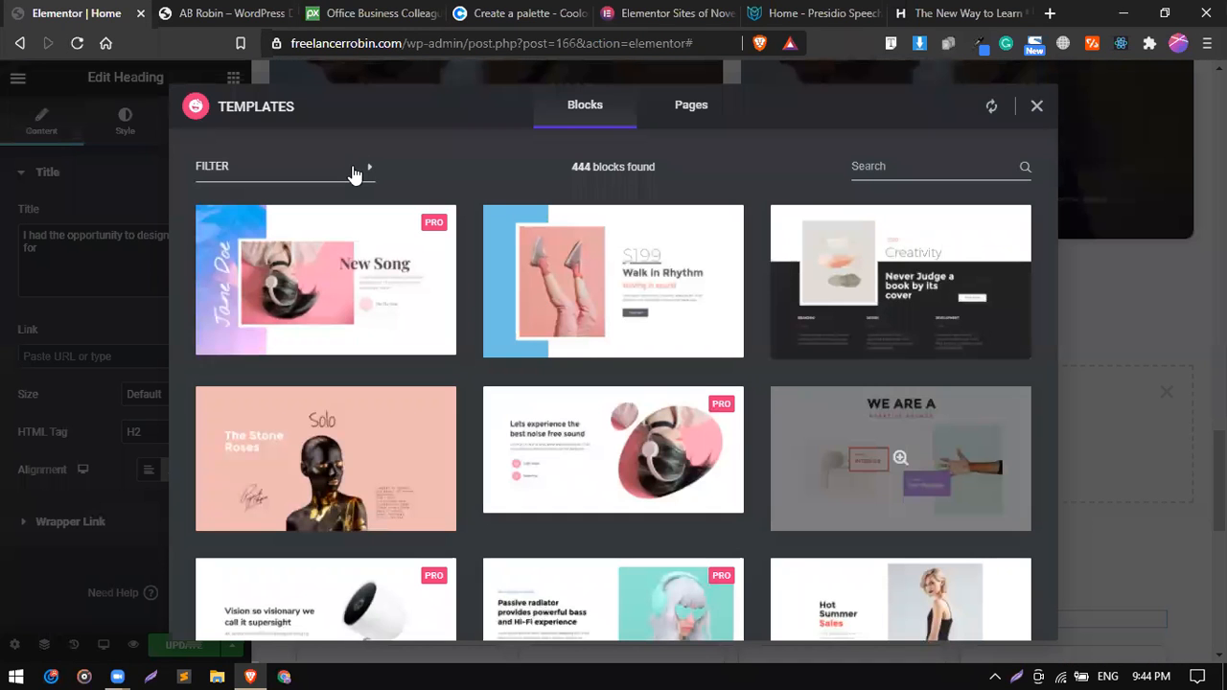
pyautogui.click(355, 170)
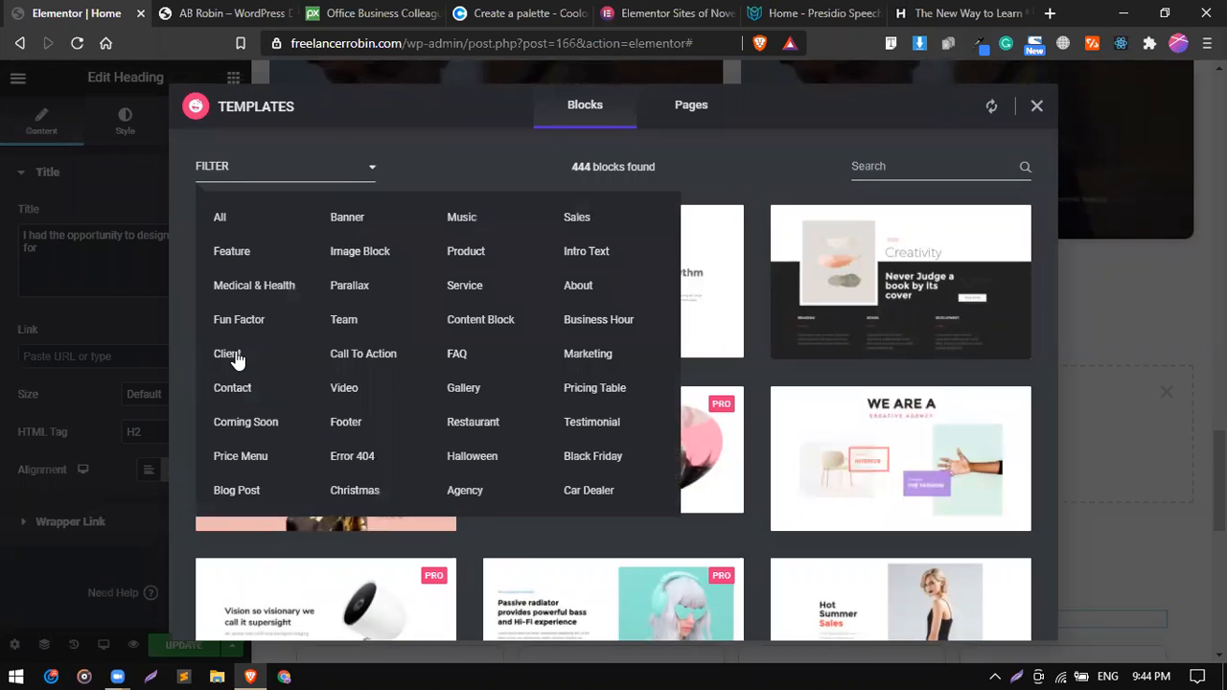
pyautogui.click(228, 353)
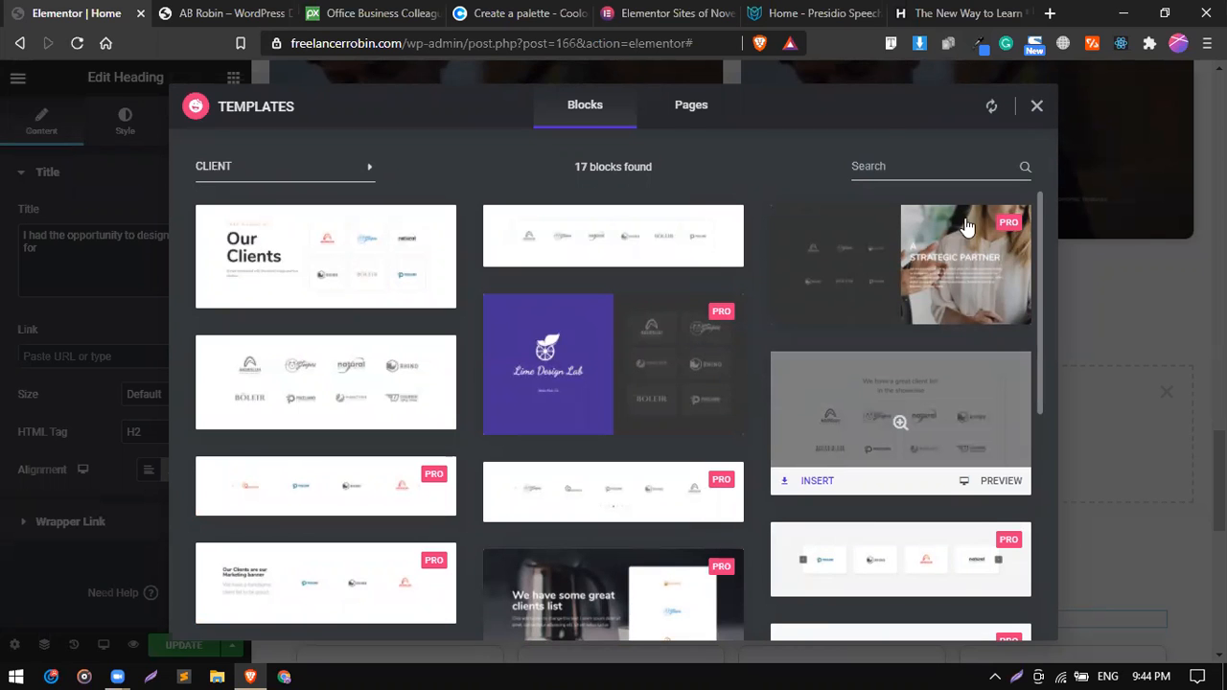
pyautogui.click(1037, 108)
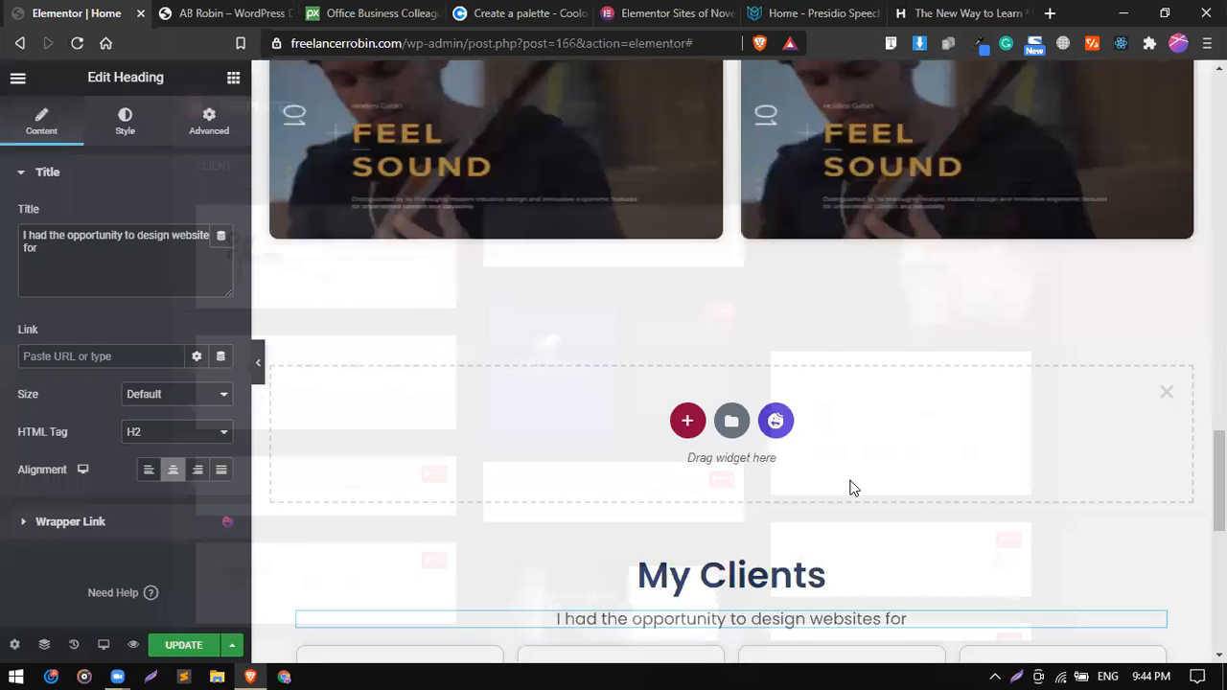
# Search the widgets for "logo" and place a new Logo Grid between the My Clients subheading and the existing logo grid.
pyautogui.scroll(-5, 850, 487)
pyautogui.scroll(1, 849, 488)
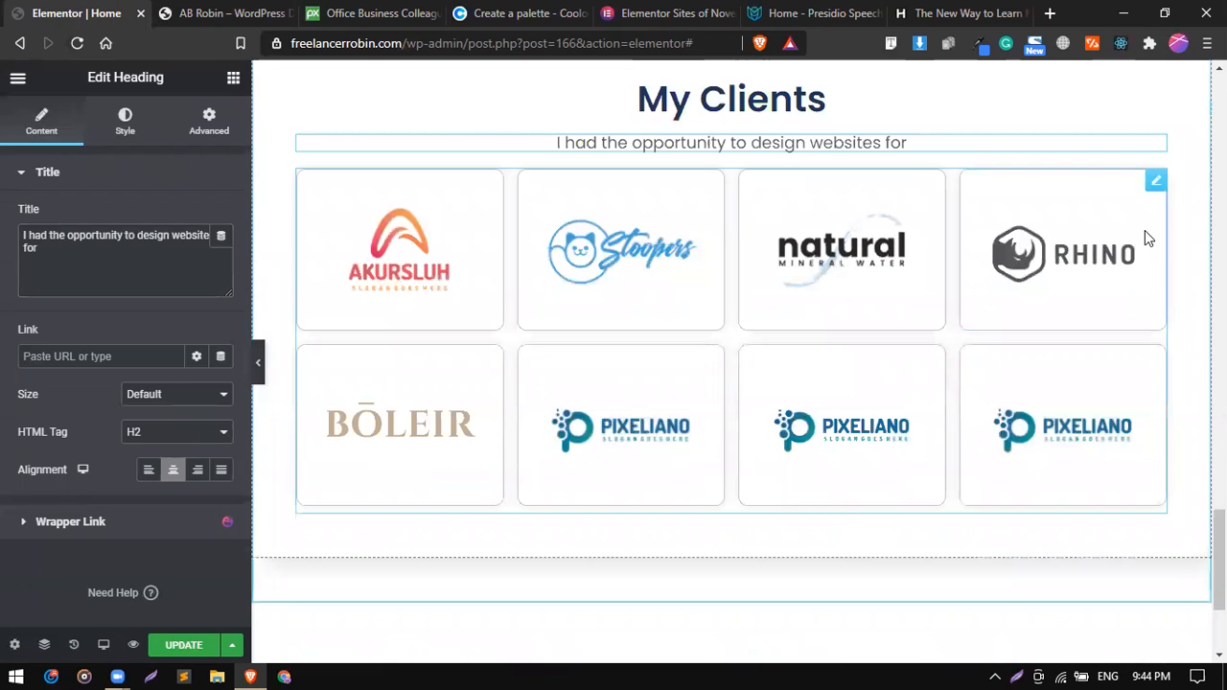
pyautogui.click(1157, 182)
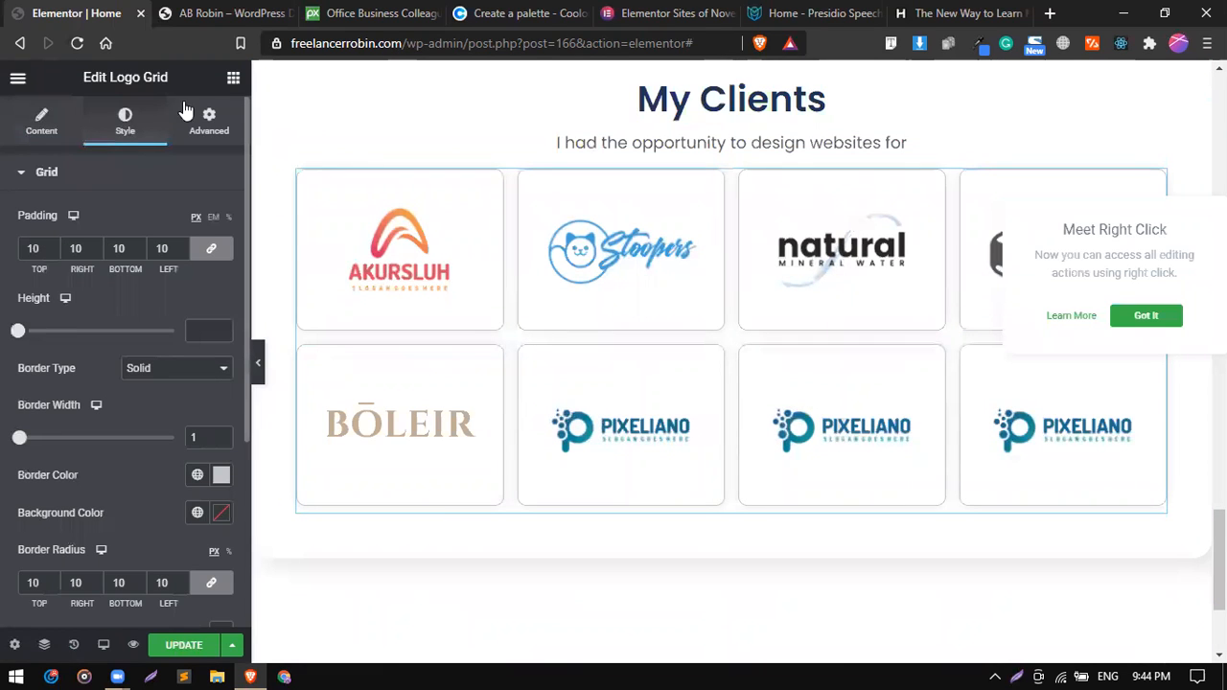
pyautogui.click(232, 82)
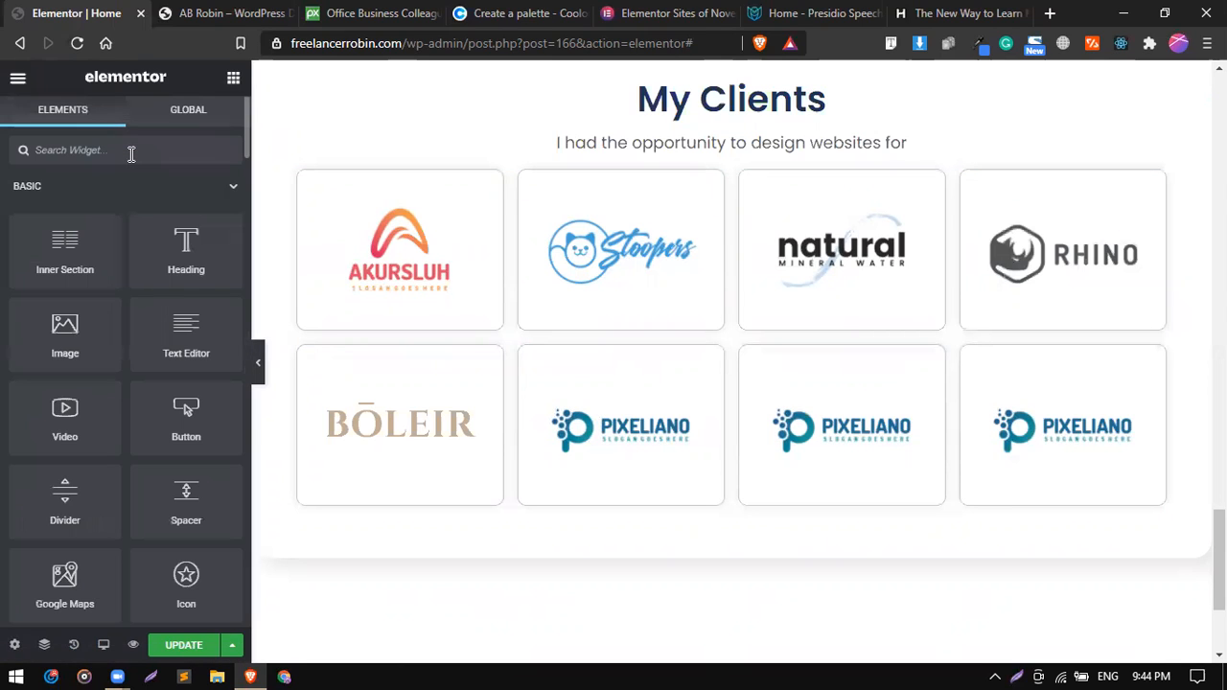
pyautogui.click(131, 150)
pyautogui.write('lgo')
pyautogui.press('BackSpace')
pyautogui.press('BackSpace')
pyautogui.press('BackSpace')
pyautogui.write('l')
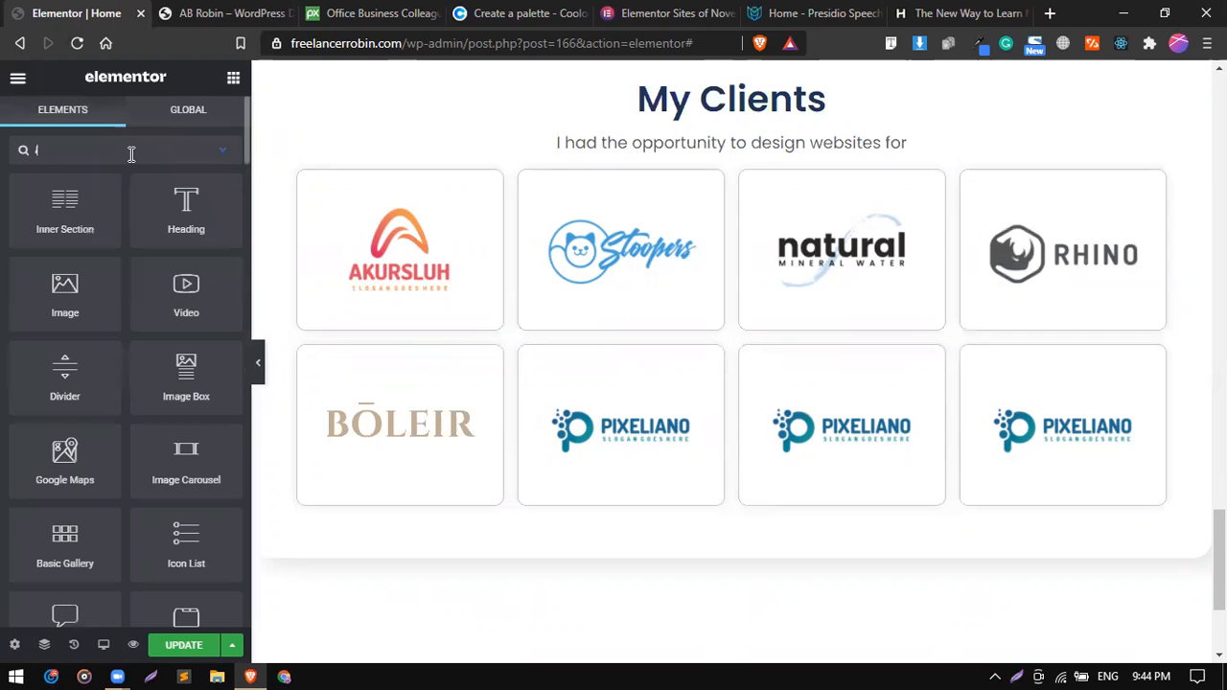
pyautogui.write('ogo')
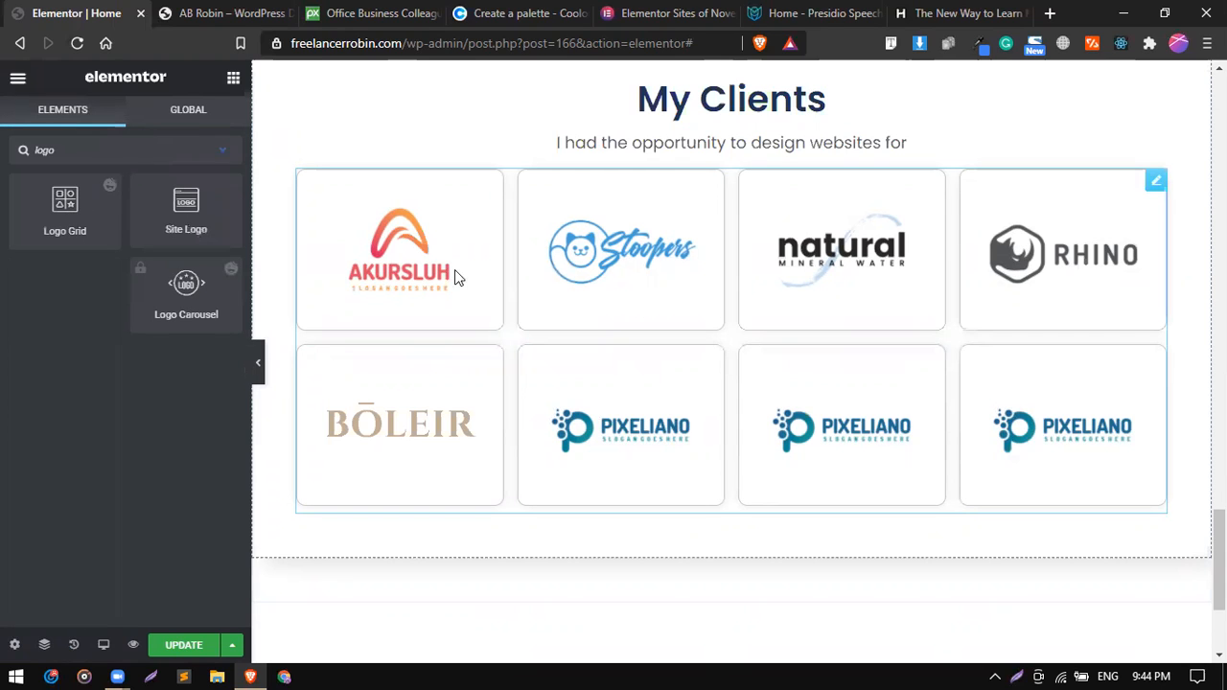
pyautogui.moveTo(69, 222); pyautogui.dragTo(511, 218)
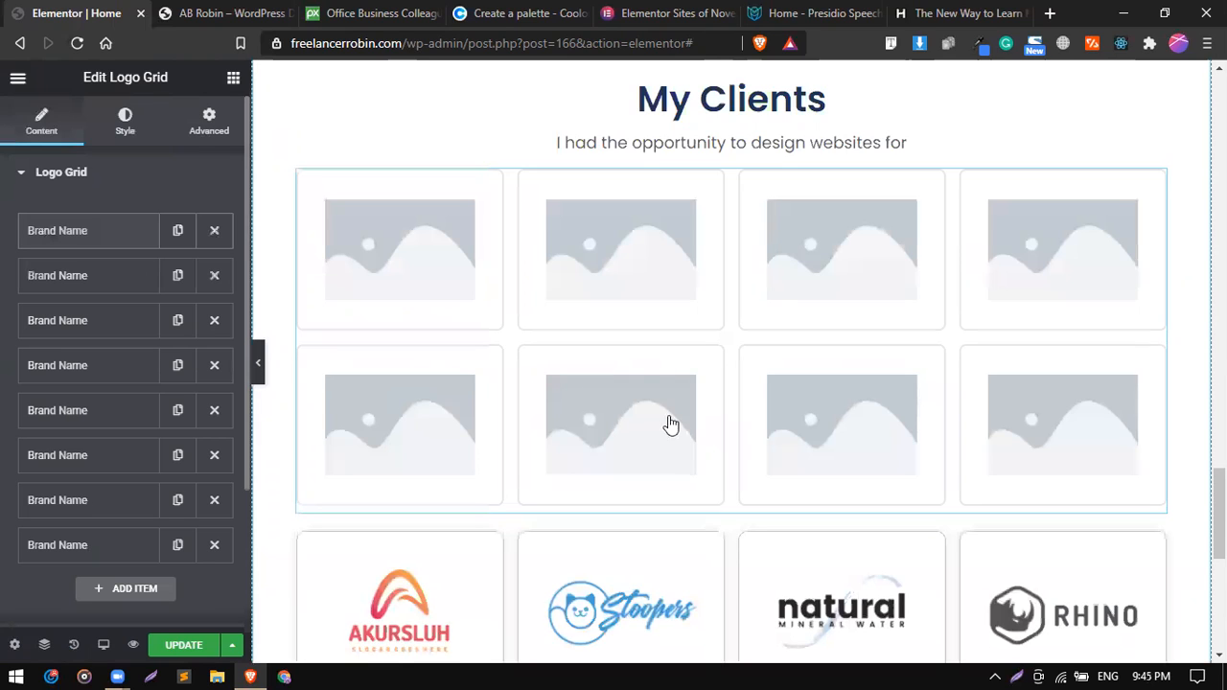
# Delete the newly added placeholder Logo Grid from the My Clients section.
pyautogui.scroll(1, 669, 422)
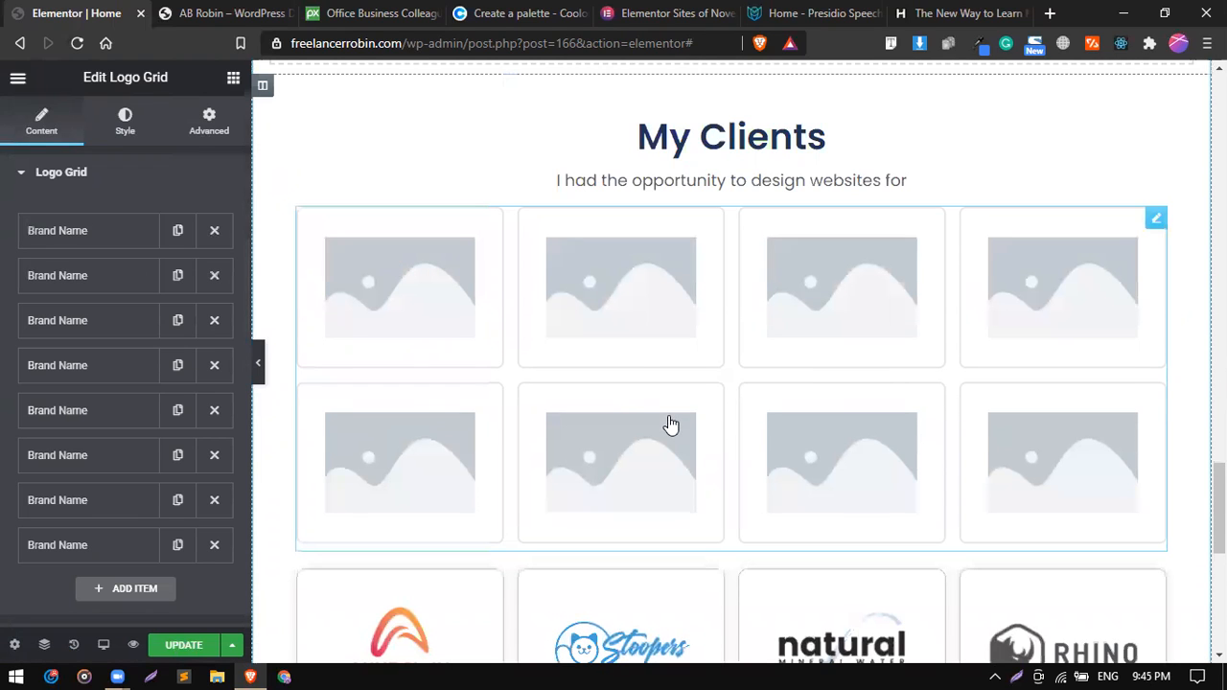
pyautogui.rightClick(636, 343)
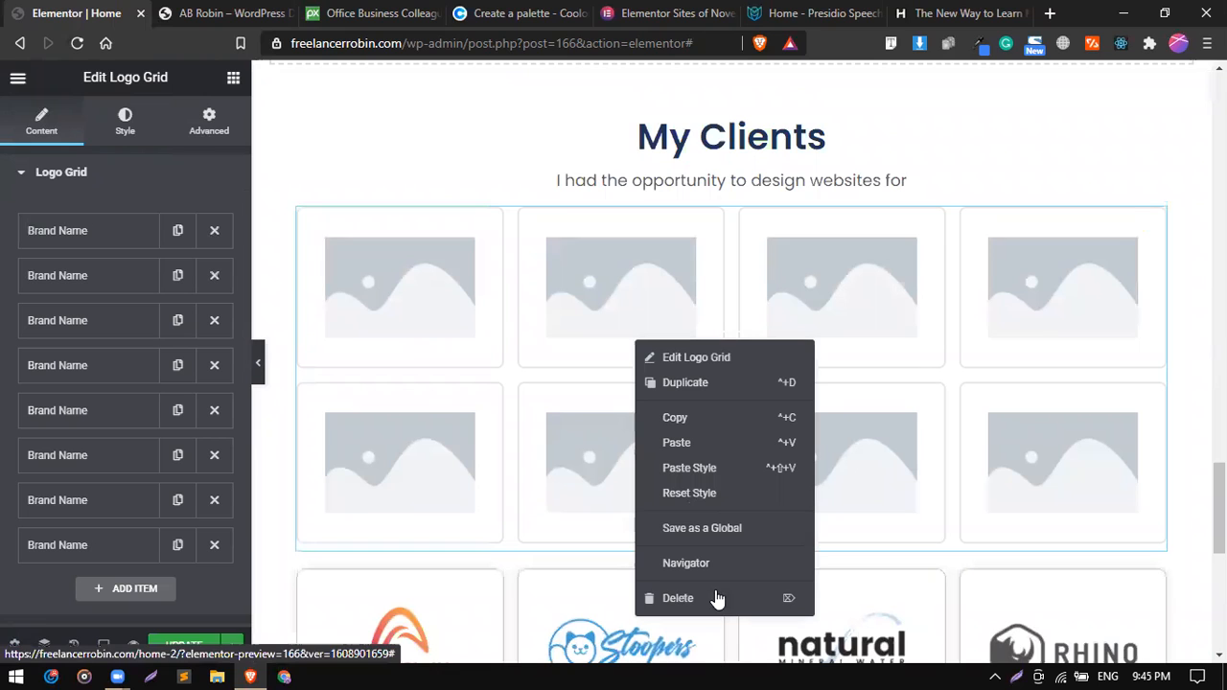
pyautogui.click(716, 595)
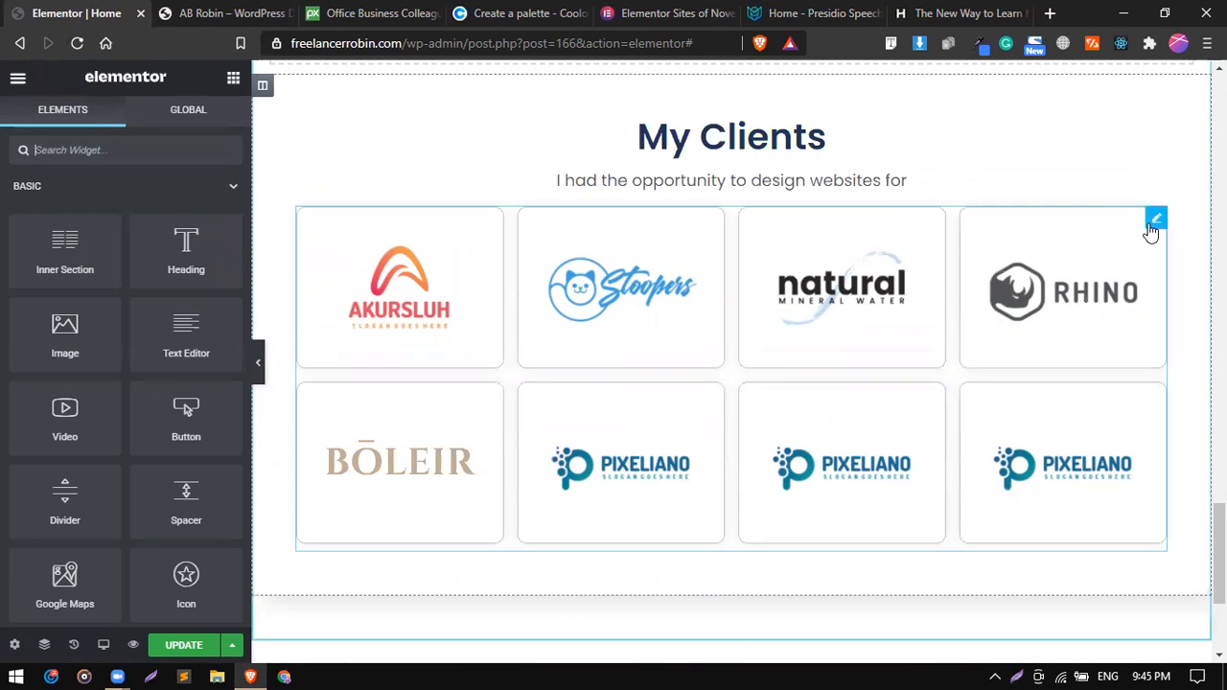
# Examine the existing client logo grid's style options, from padding and border to opacity and CSS filters.
pyautogui.click(1152, 225)
pyautogui.scroll(-3, 135, 413)
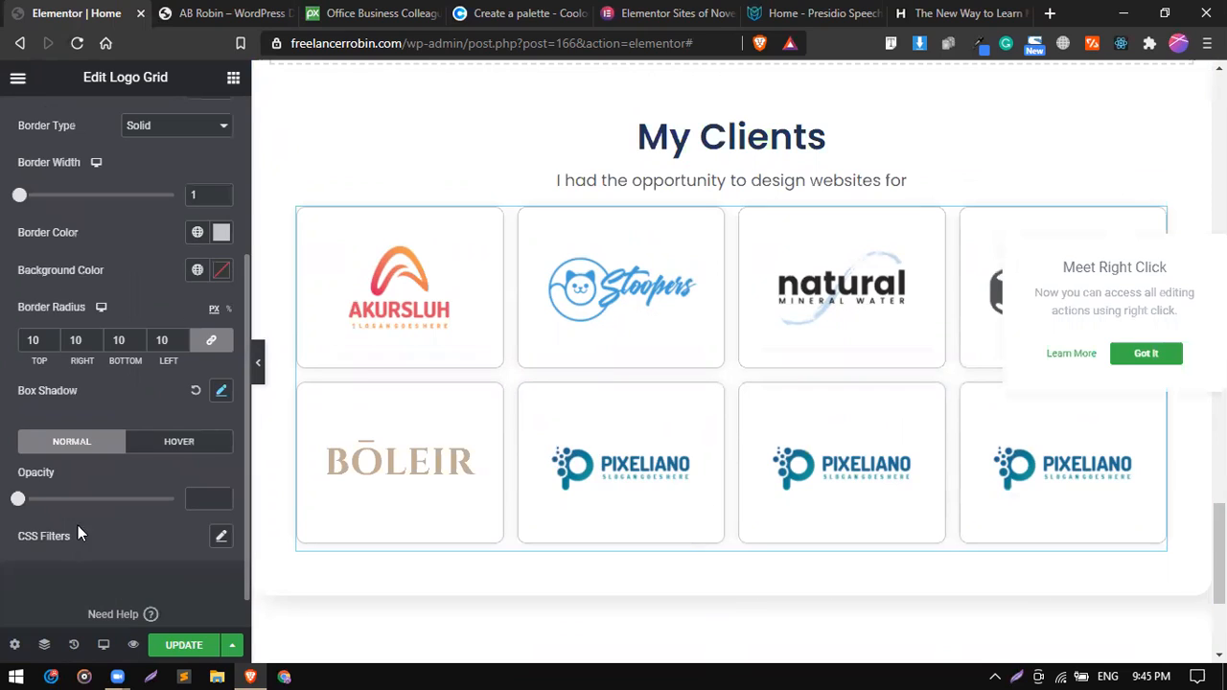
pyautogui.scroll(3, 51, 221)
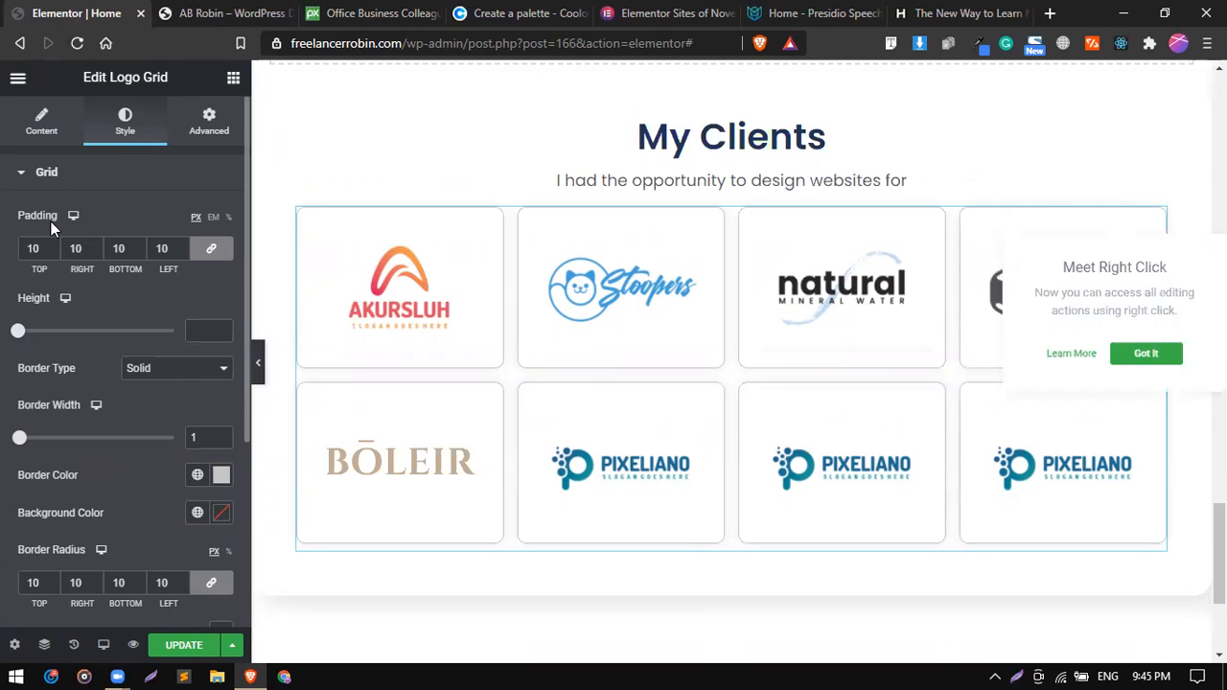
# Try the Border grid layout on the client logo grid and switch it back to Box.
pyautogui.click(42, 145)
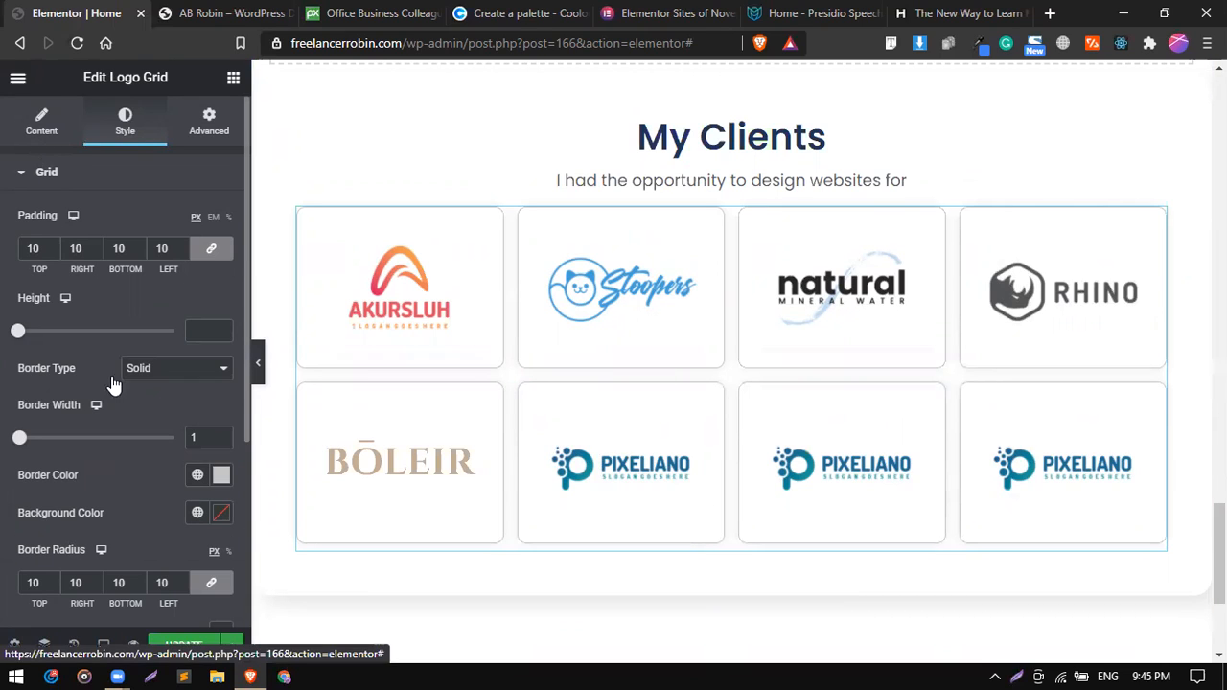
pyautogui.scroll(-3, 114, 451)
pyautogui.click(104, 457)
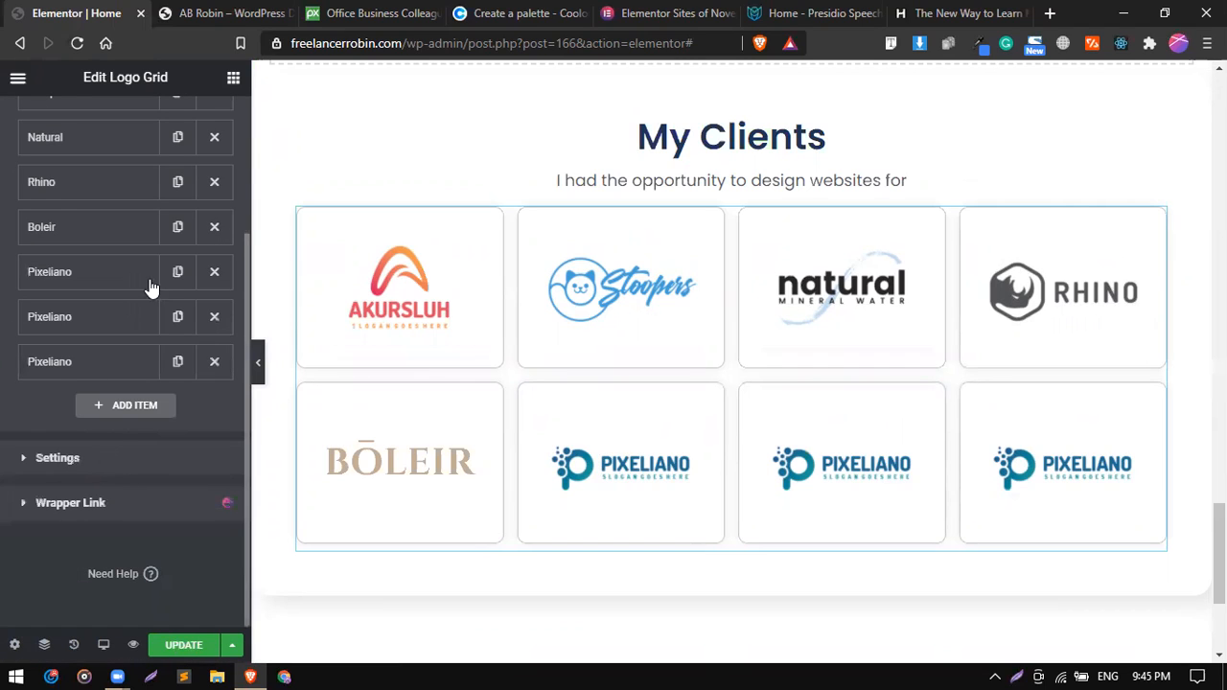
pyautogui.click(151, 279)
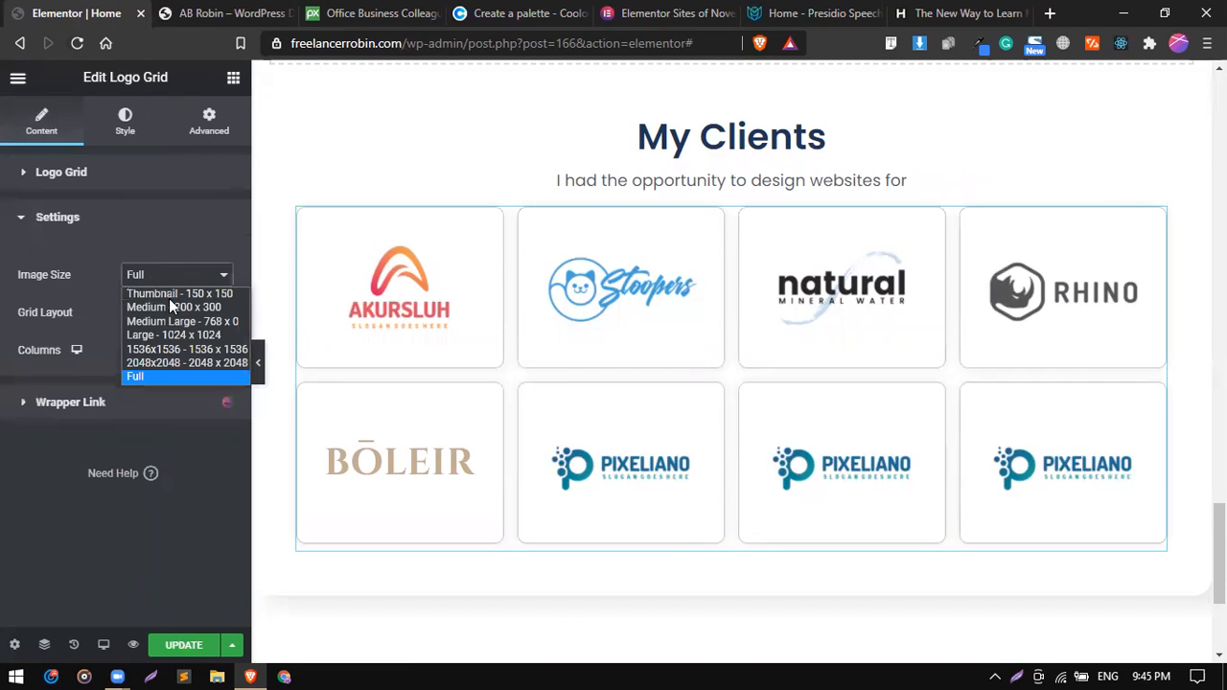
pyautogui.press('Escape')
pyautogui.click(182, 316)
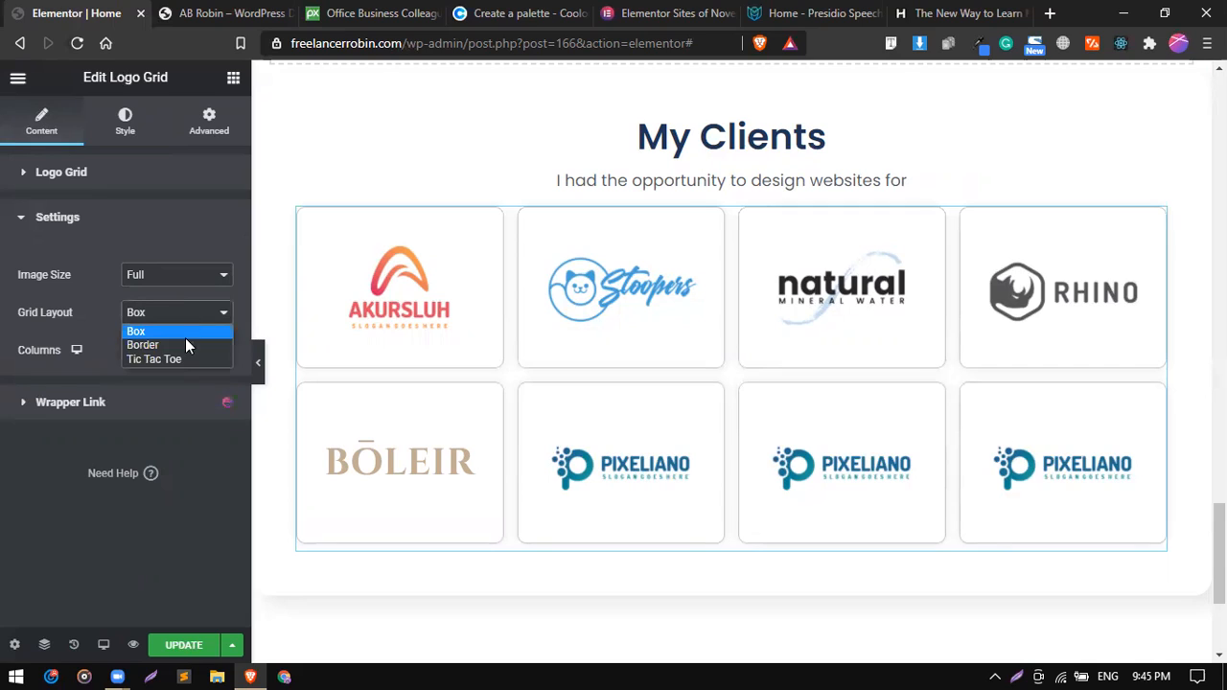
pyautogui.click(187, 343)
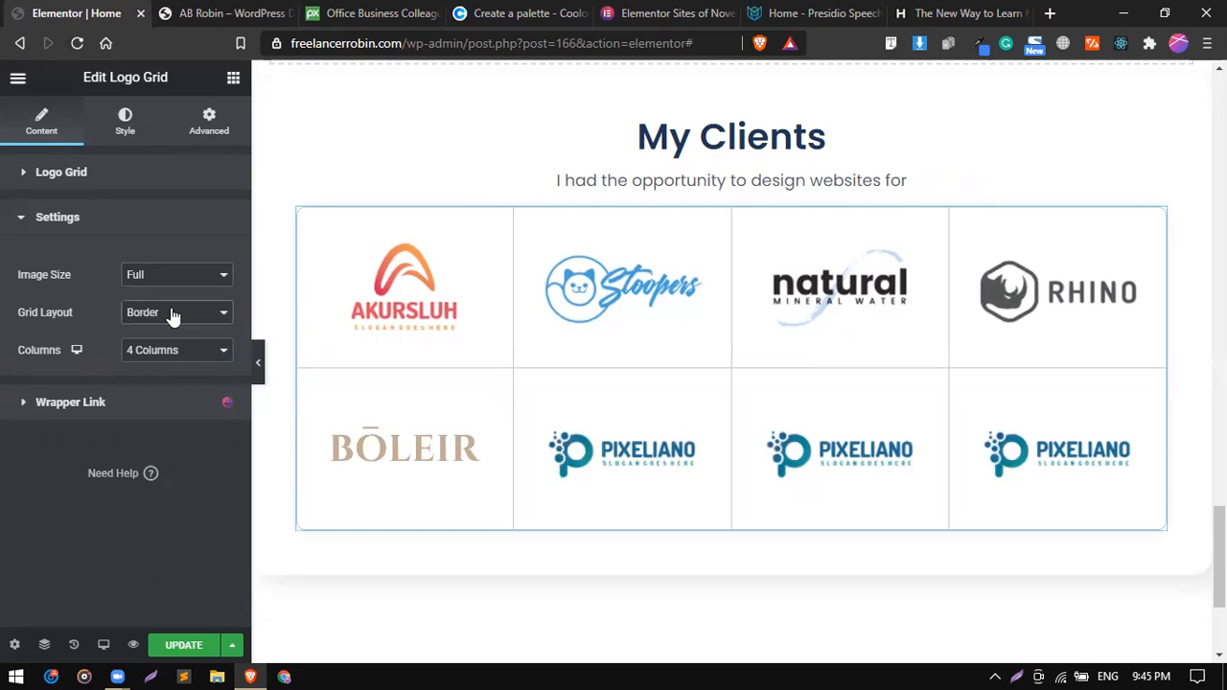
pyautogui.click(171, 328)
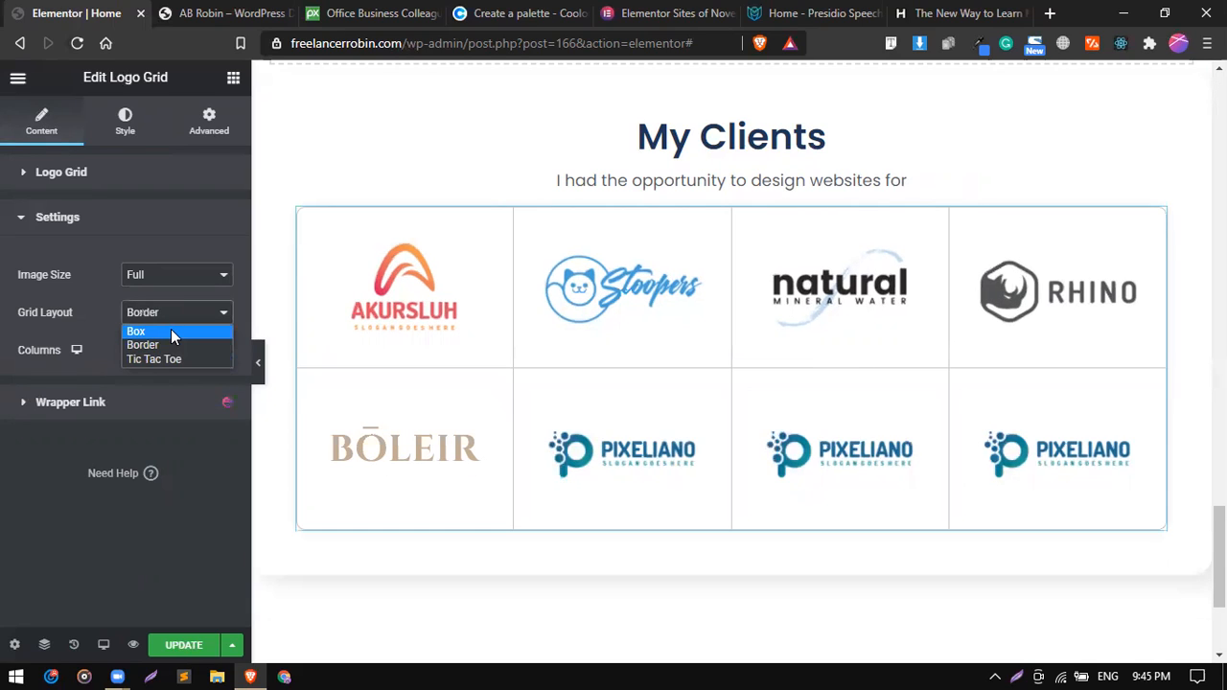
pyautogui.click(170, 331)
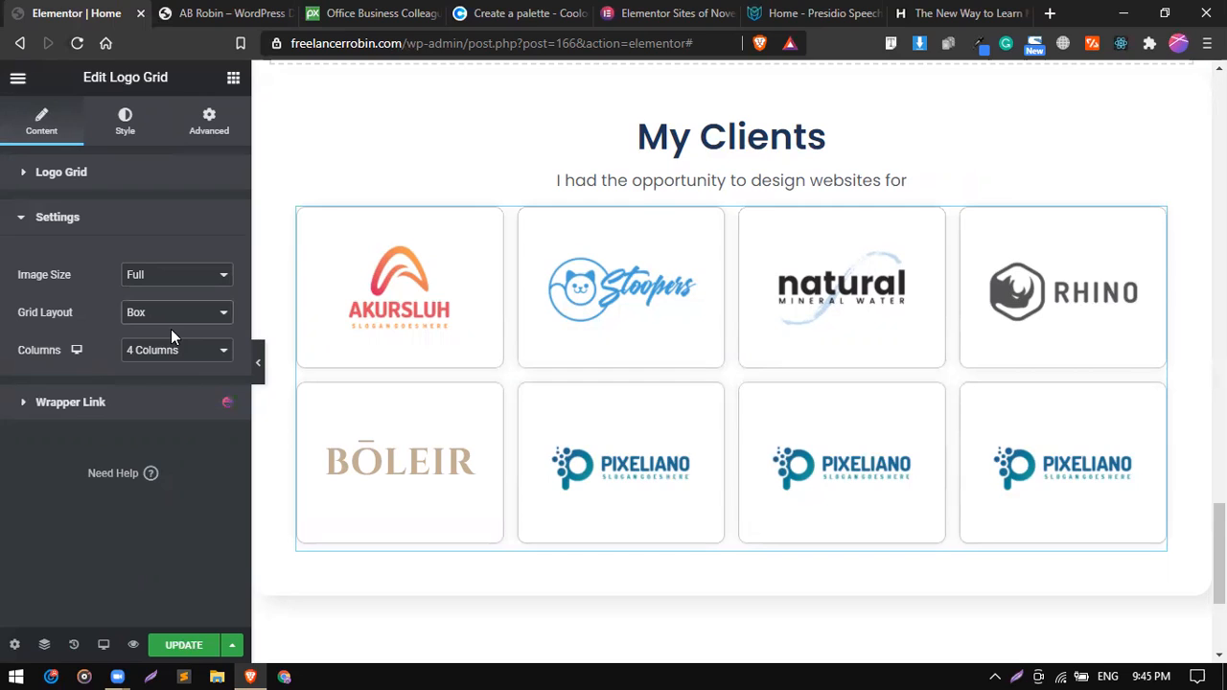
# Close the layout settings and bring up the logo grid's border radius and box shadow style options.
pyautogui.click(110, 223)
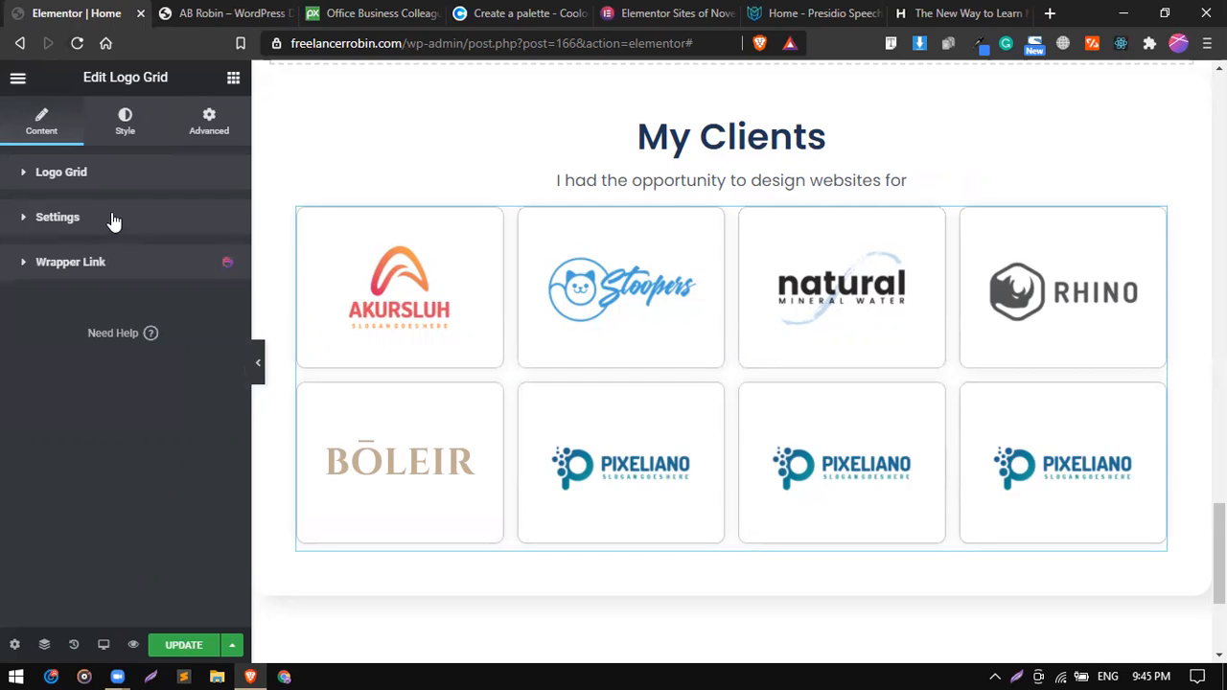
pyautogui.click(126, 127)
pyautogui.scroll(-2, 117, 396)
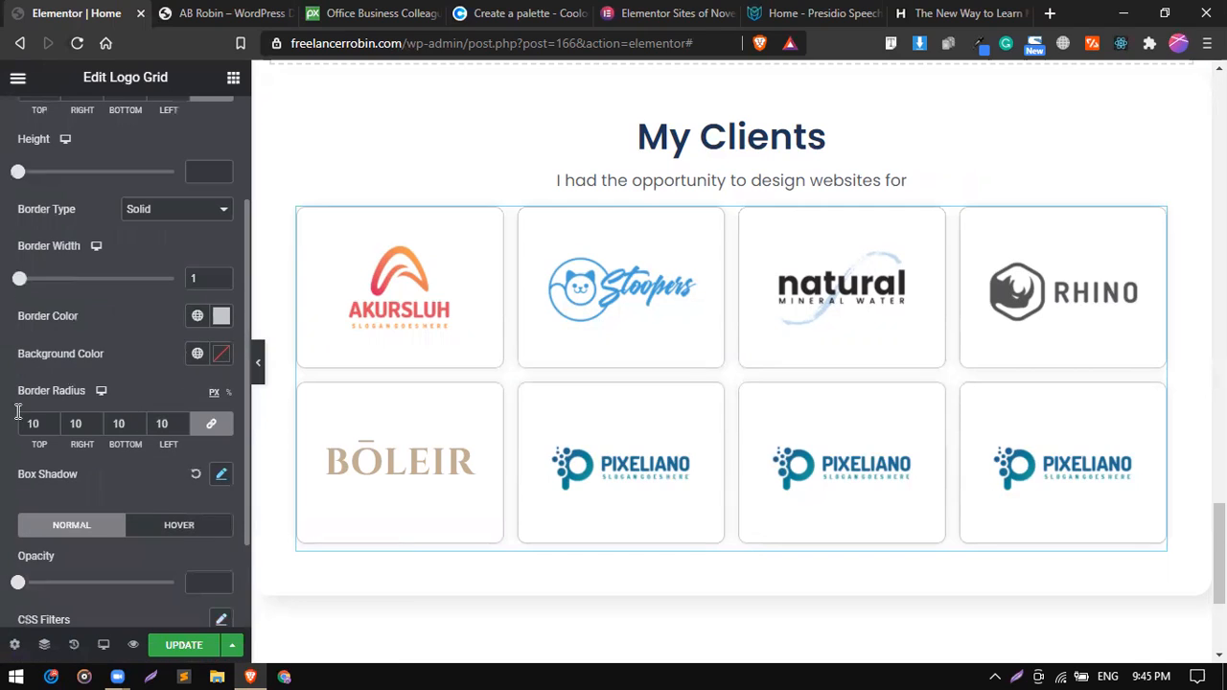
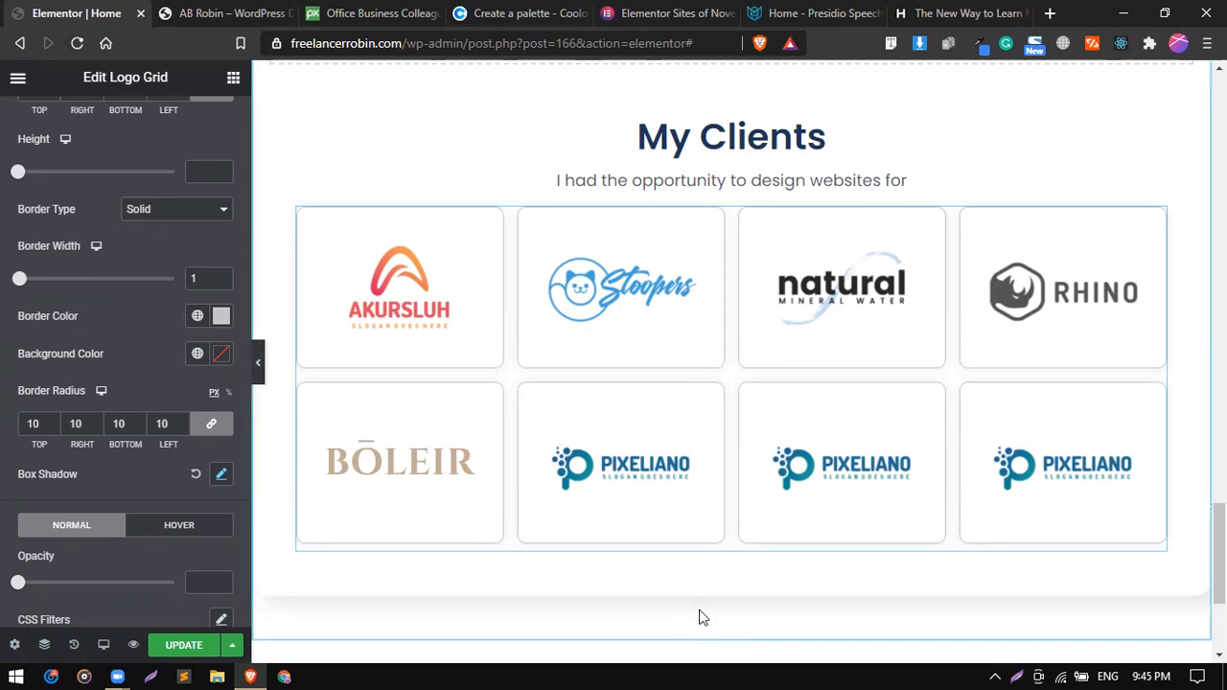
pyautogui.scroll(3, 687, 501)
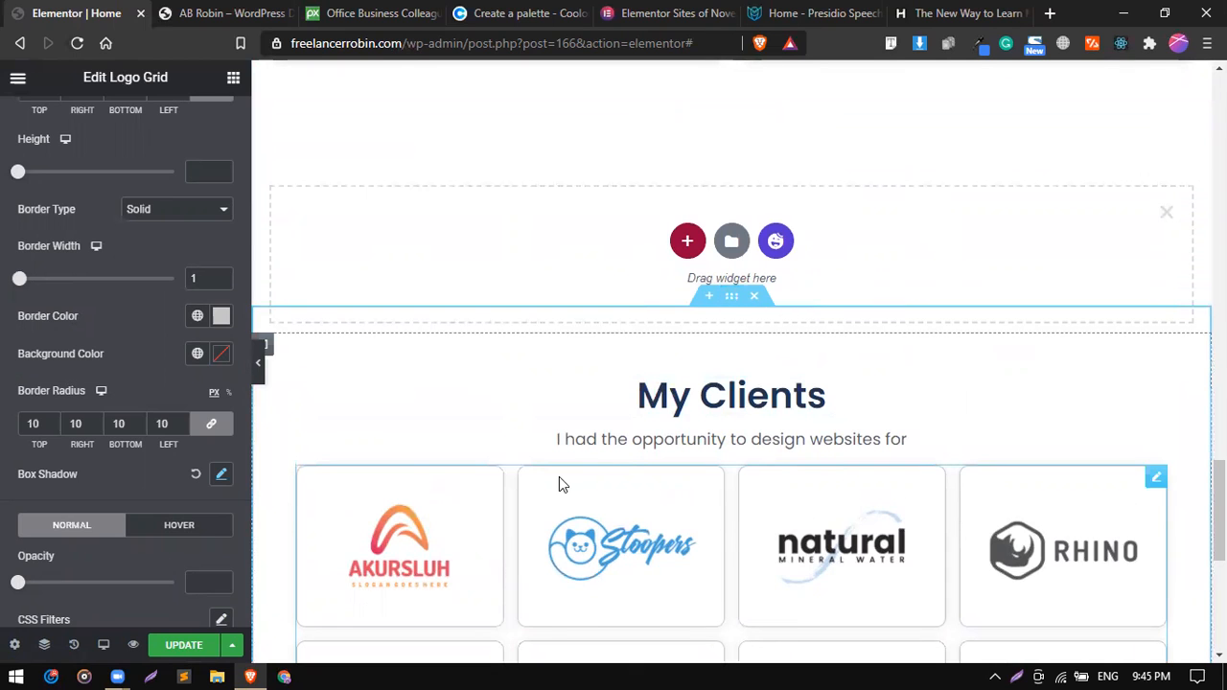
pyautogui.scroll(-2, 559, 476)
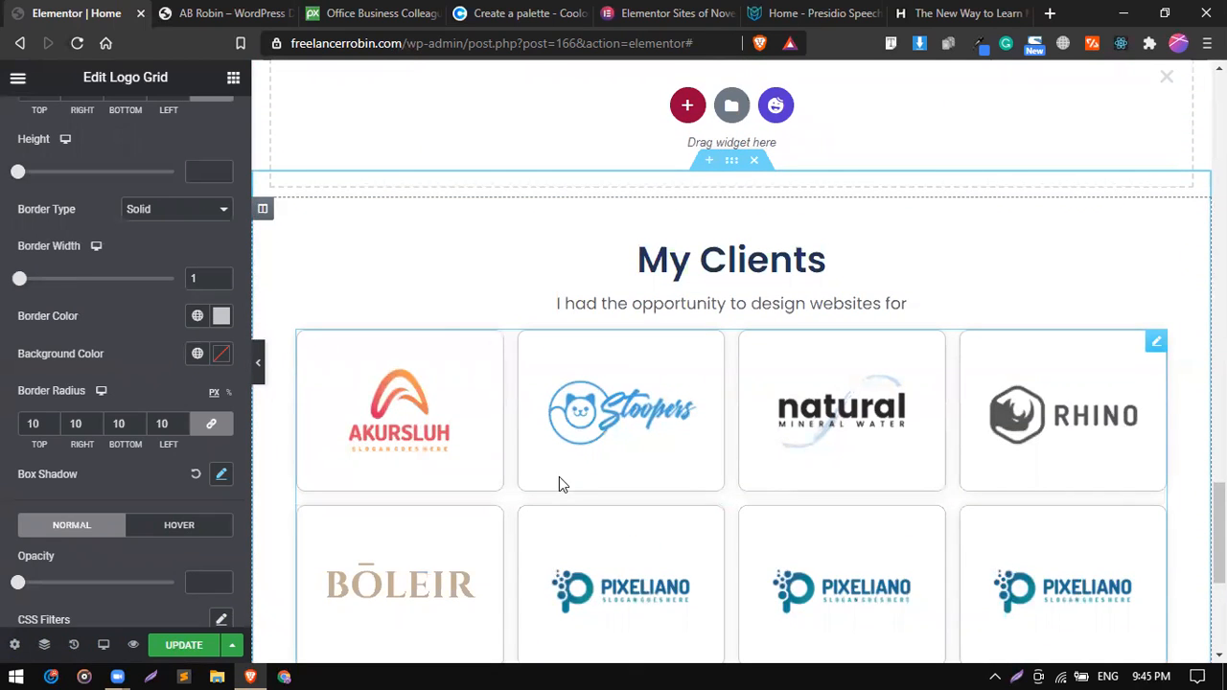
pyautogui.scroll(-1, 558, 484)
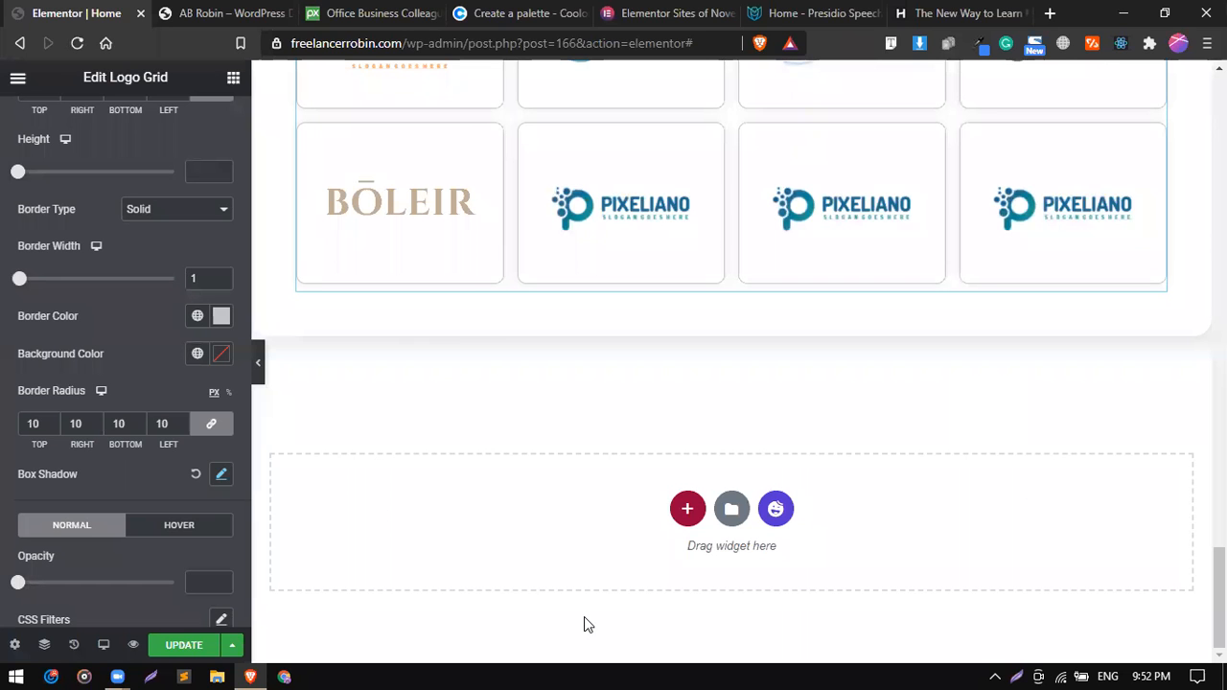
pyautogui.click(786, 511)
pyautogui.click(782, 510)
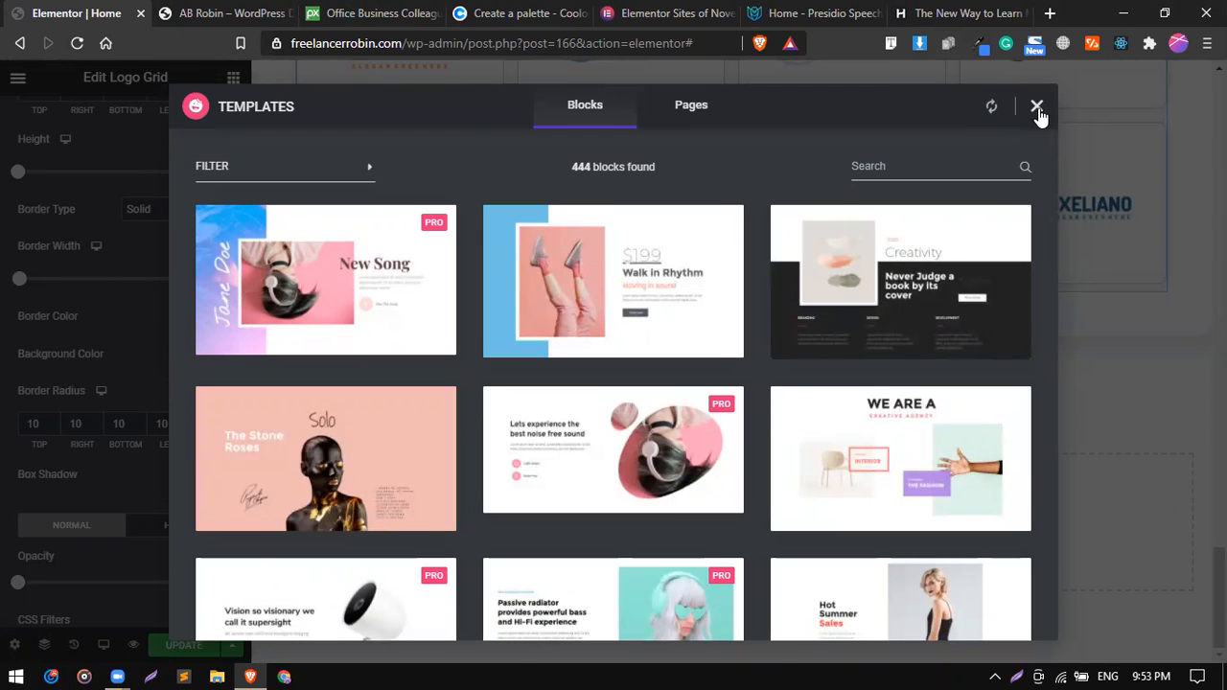
pyautogui.click(1037, 107)
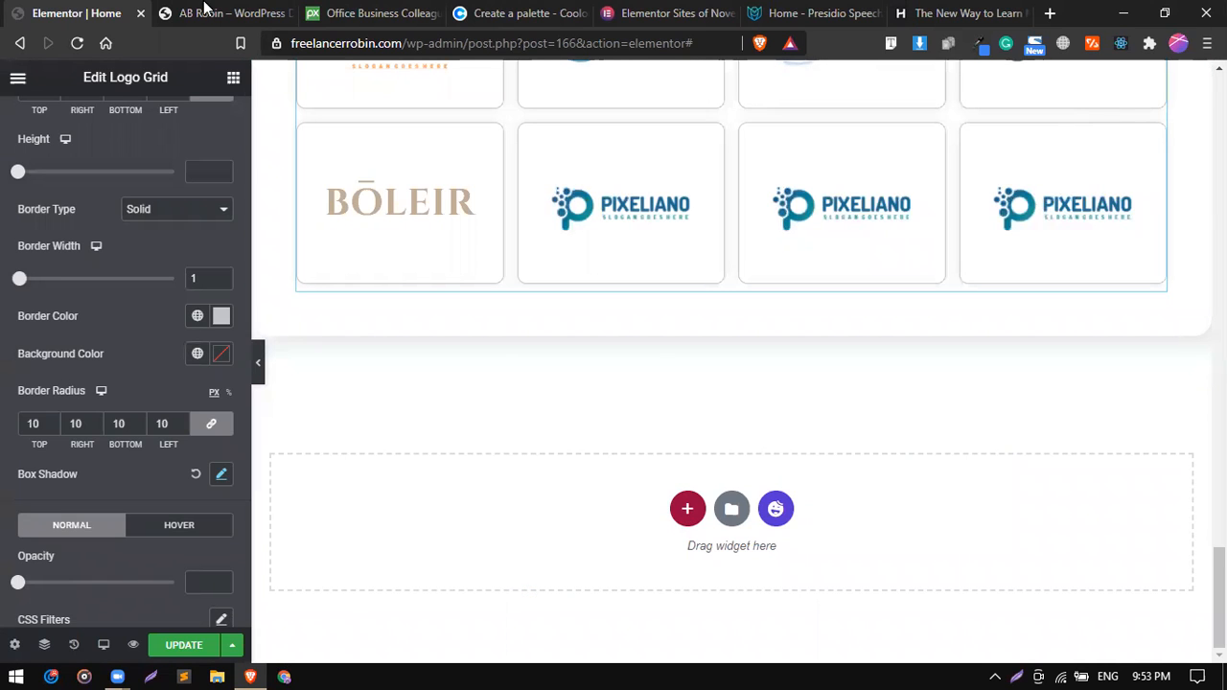
# Add a single-column section below the client logo grid, using the live site's footer as reference, and duplicate the section.
pyautogui.click(204, 7)
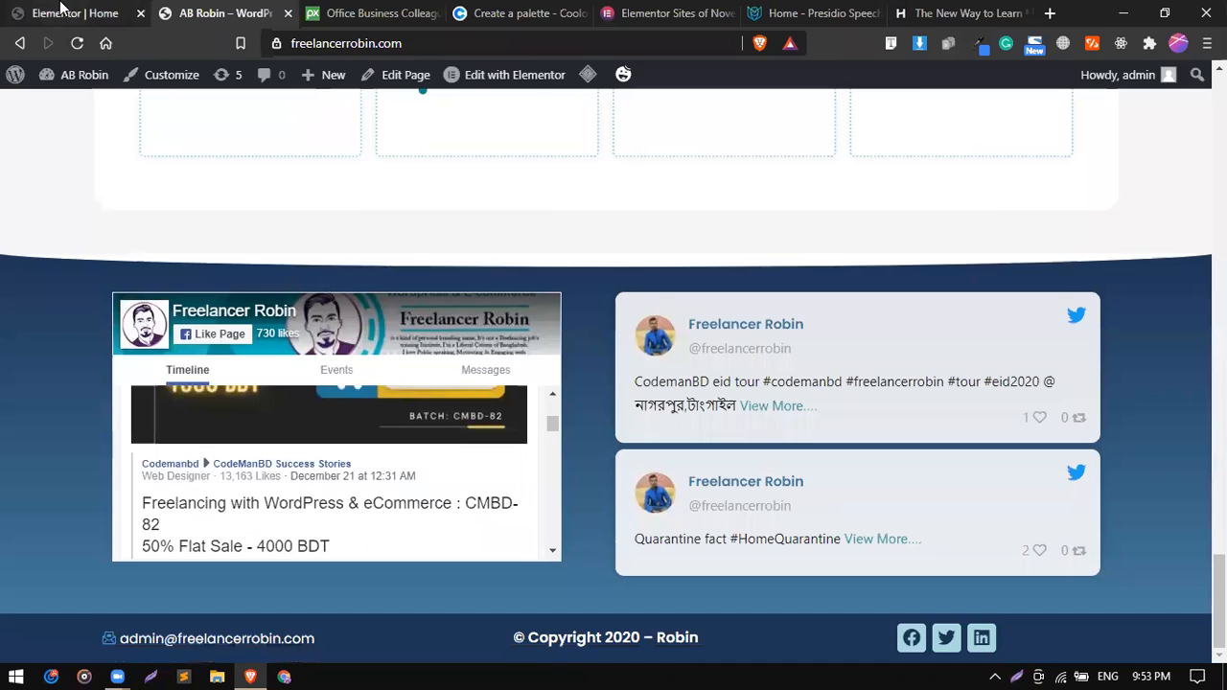
pyautogui.click(60, 7)
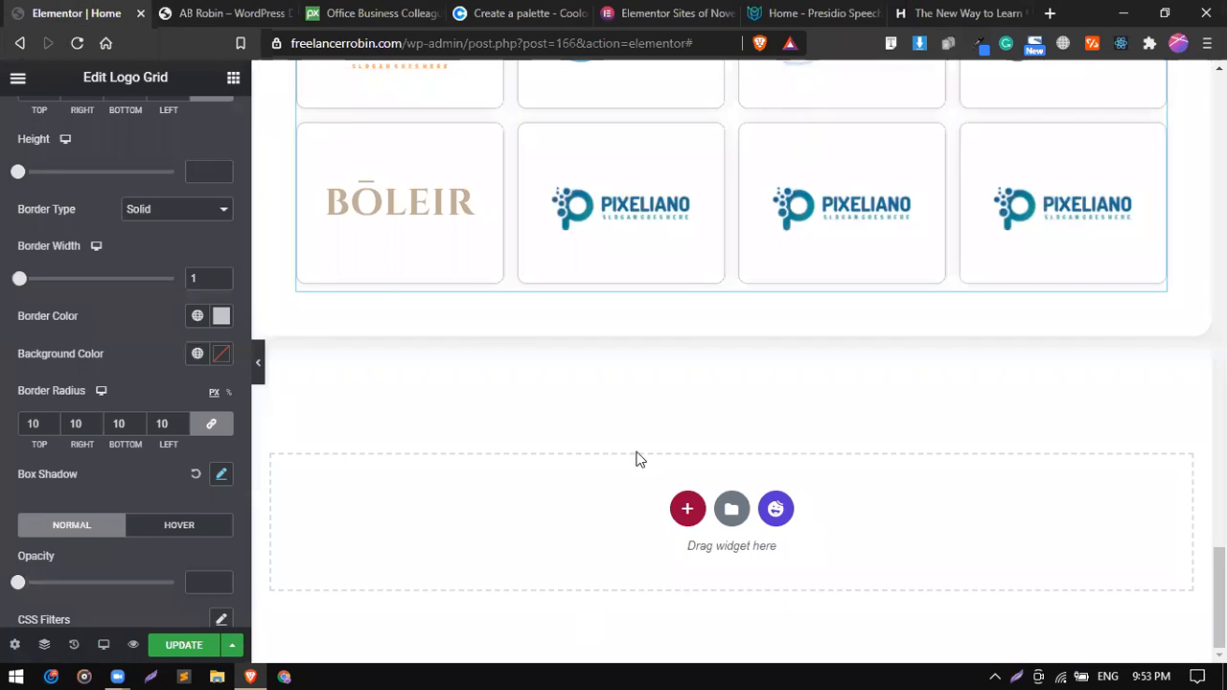
pyautogui.click(252, 8)
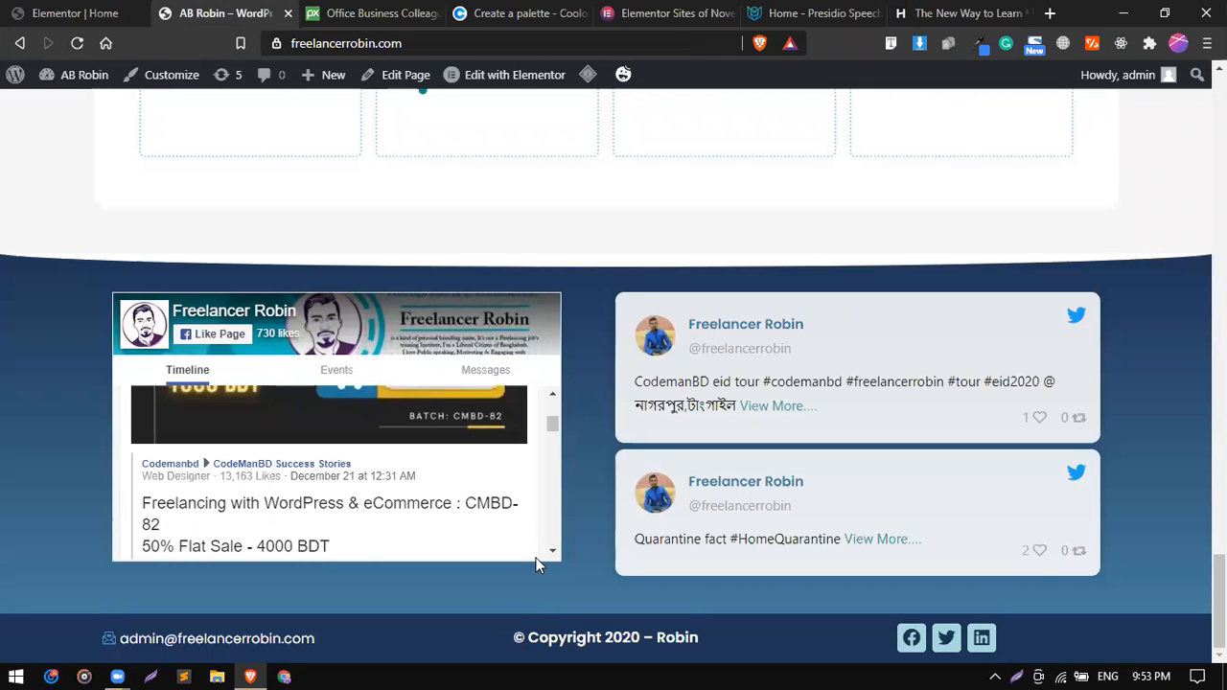
pyautogui.click(60, 12)
pyautogui.click(687, 511)
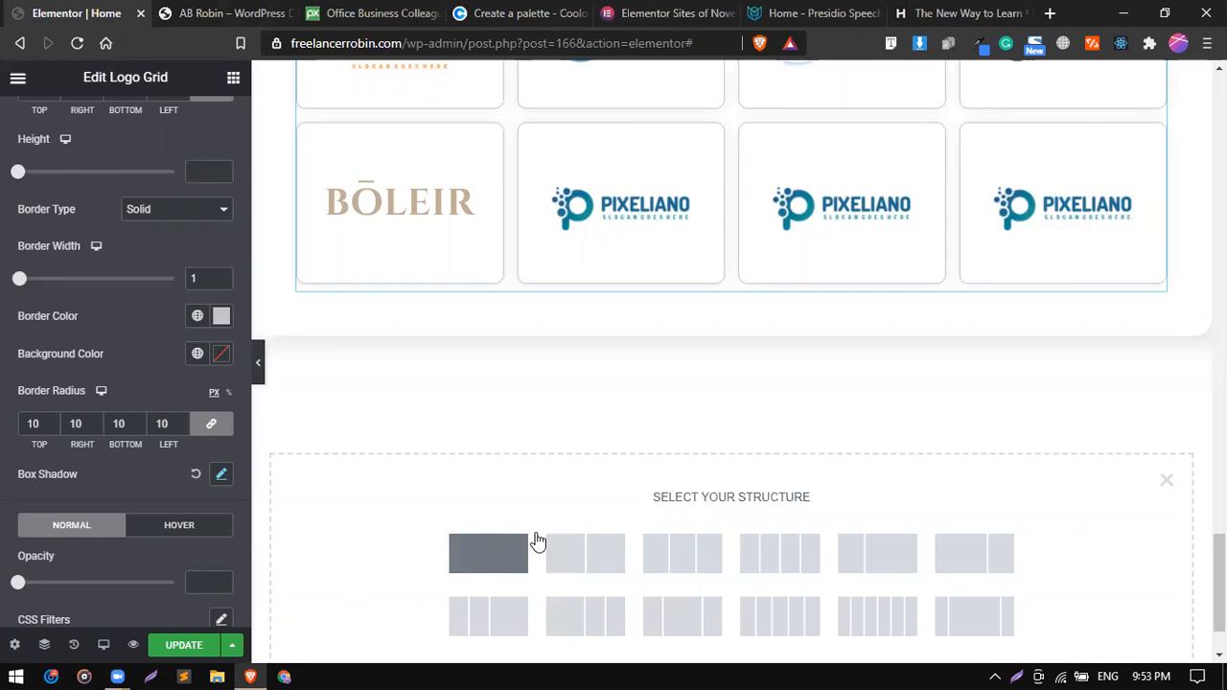
pyautogui.click(488, 556)
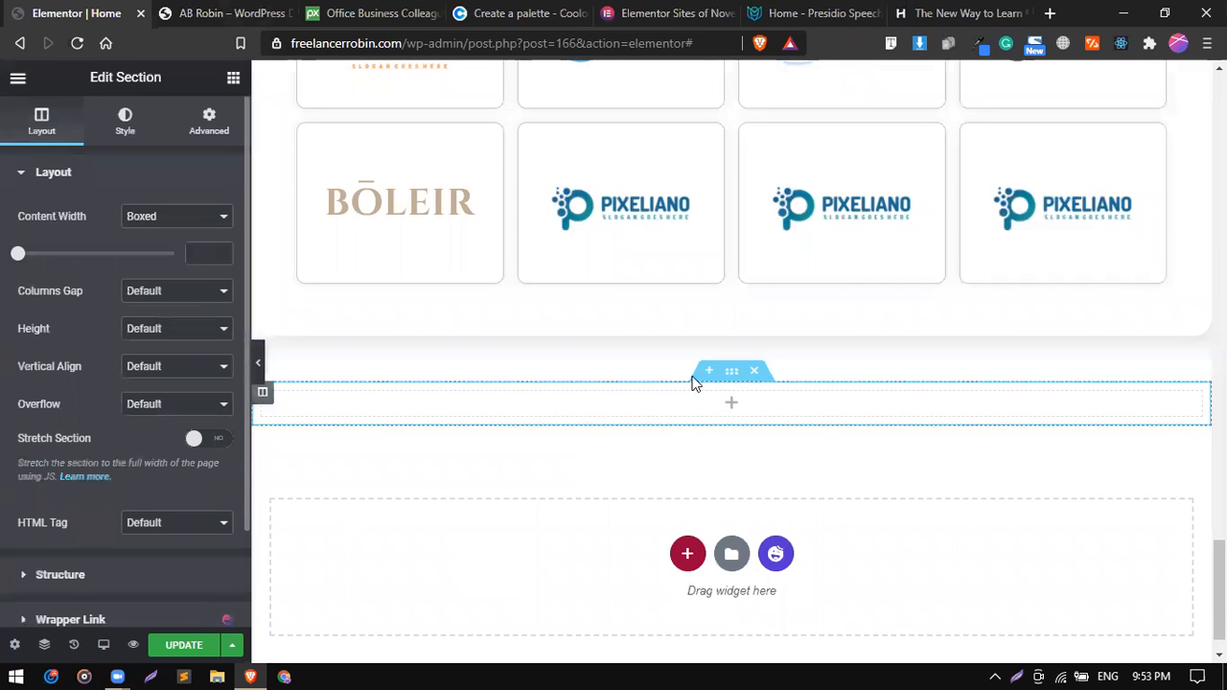
pyautogui.rightClick(732, 371)
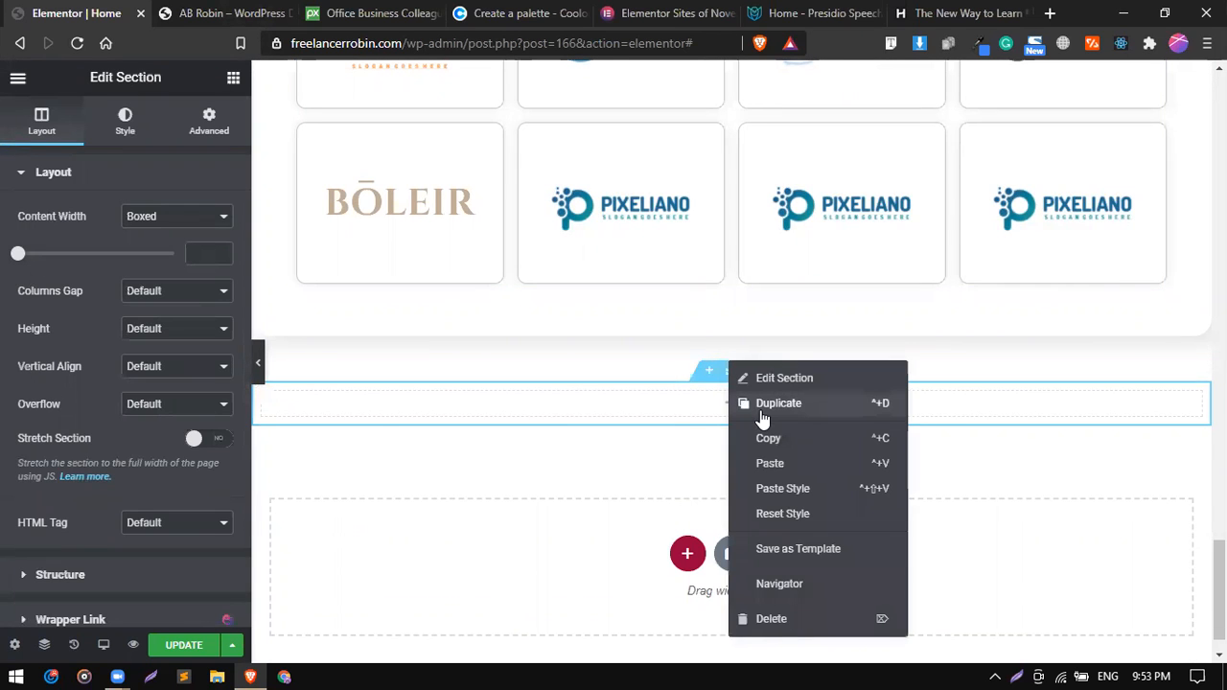
pyautogui.click(762, 404)
# Place a two-column Inner Section widget in the upper of the two new empty sections.
pyautogui.click(206, 13)
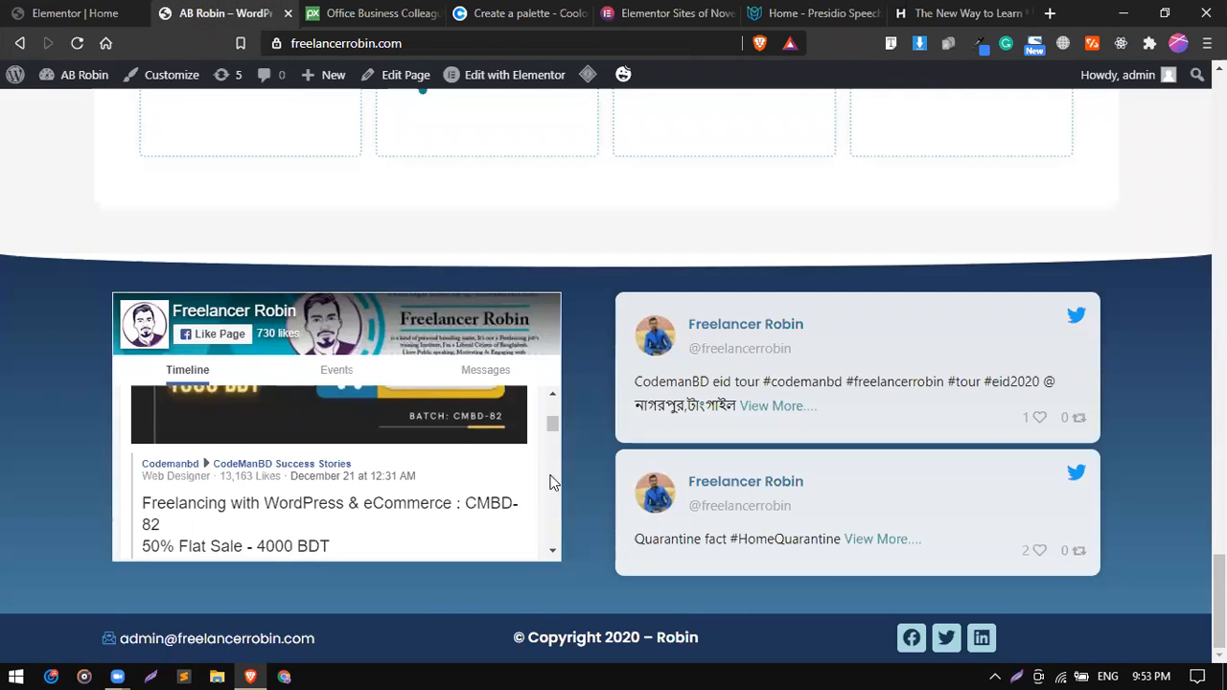
pyautogui.click(43, 11)
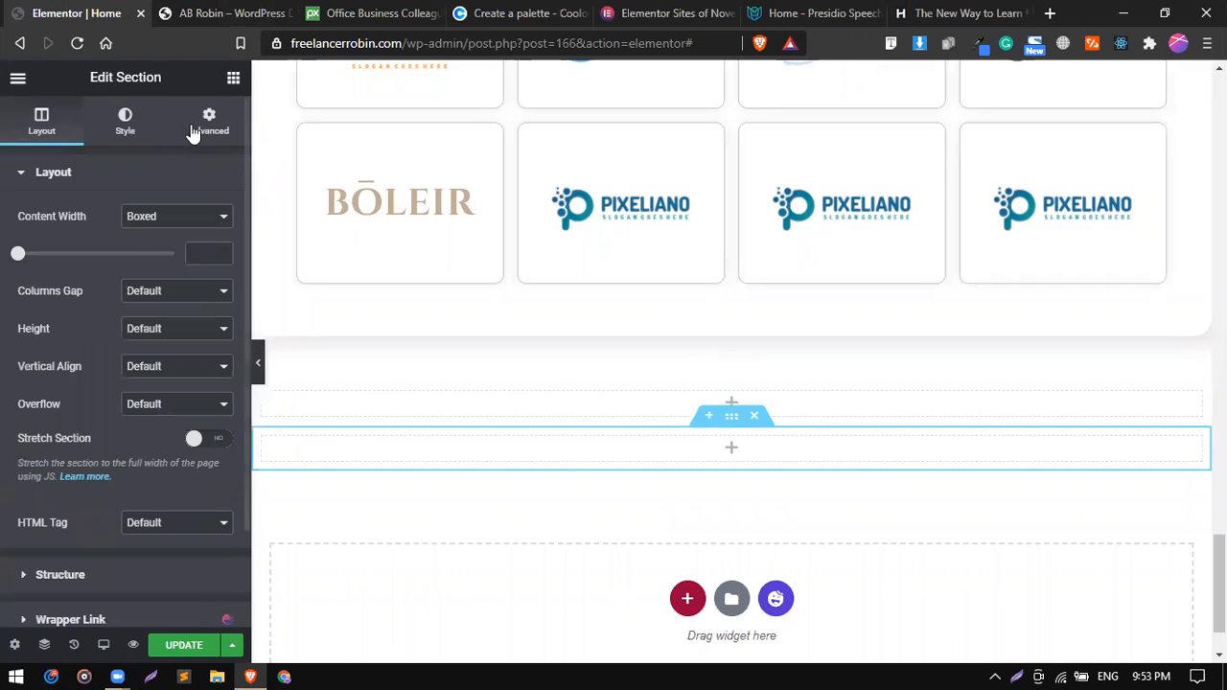
pyautogui.click(230, 77)
pyautogui.moveTo(82, 252); pyautogui.dragTo(542, 401)
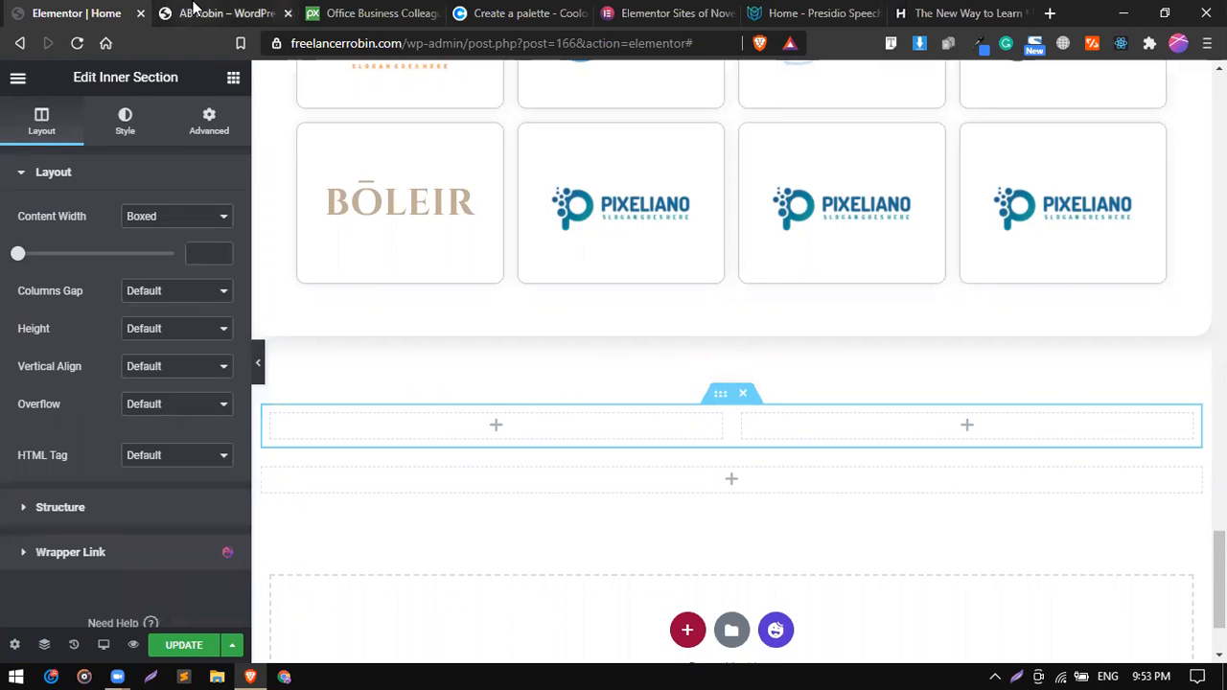
# Find the Facebook Page widget and place it in the left column of the inner section.
pyautogui.hotkey('ctrl', 'Tab')
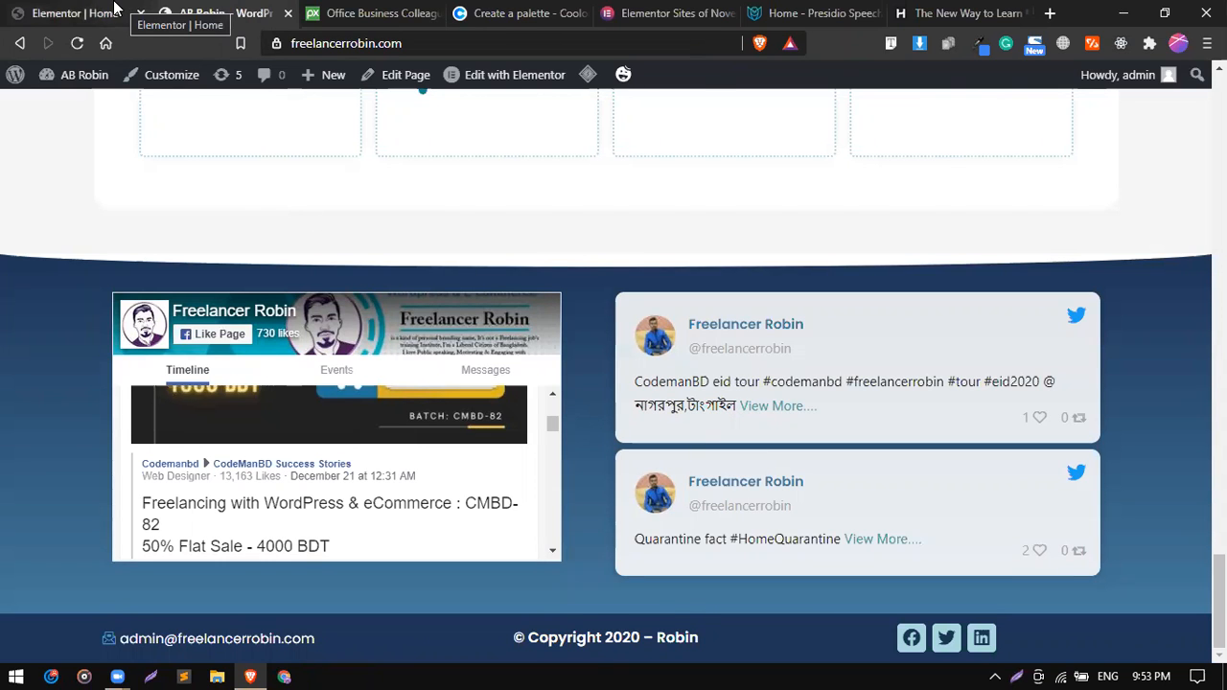
pyautogui.click(115, 7)
pyautogui.click(235, 85)
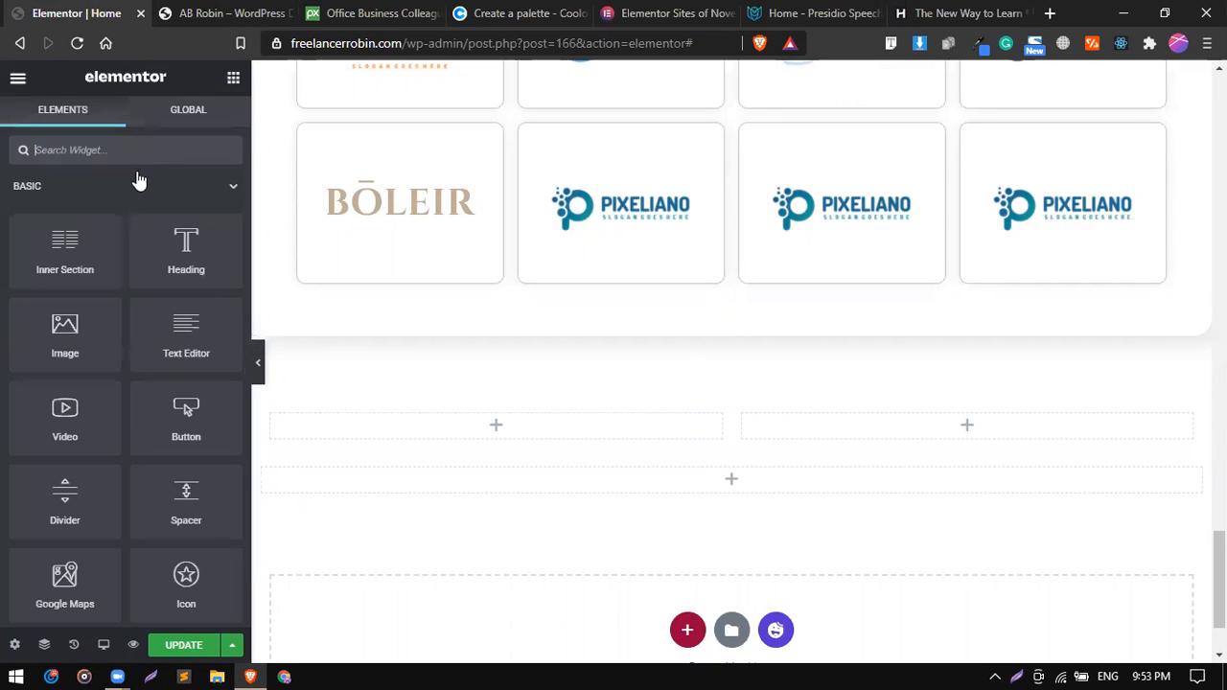
pyautogui.write('face')
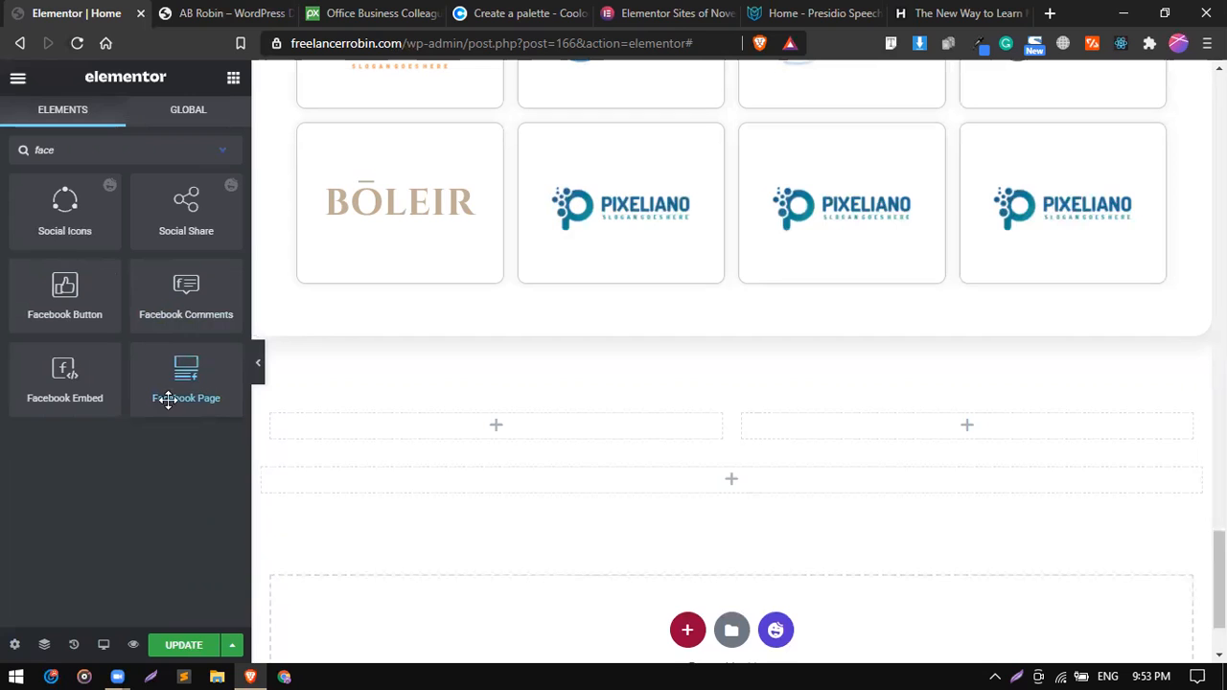
pyautogui.moveTo(156, 388); pyautogui.dragTo(466, 419)
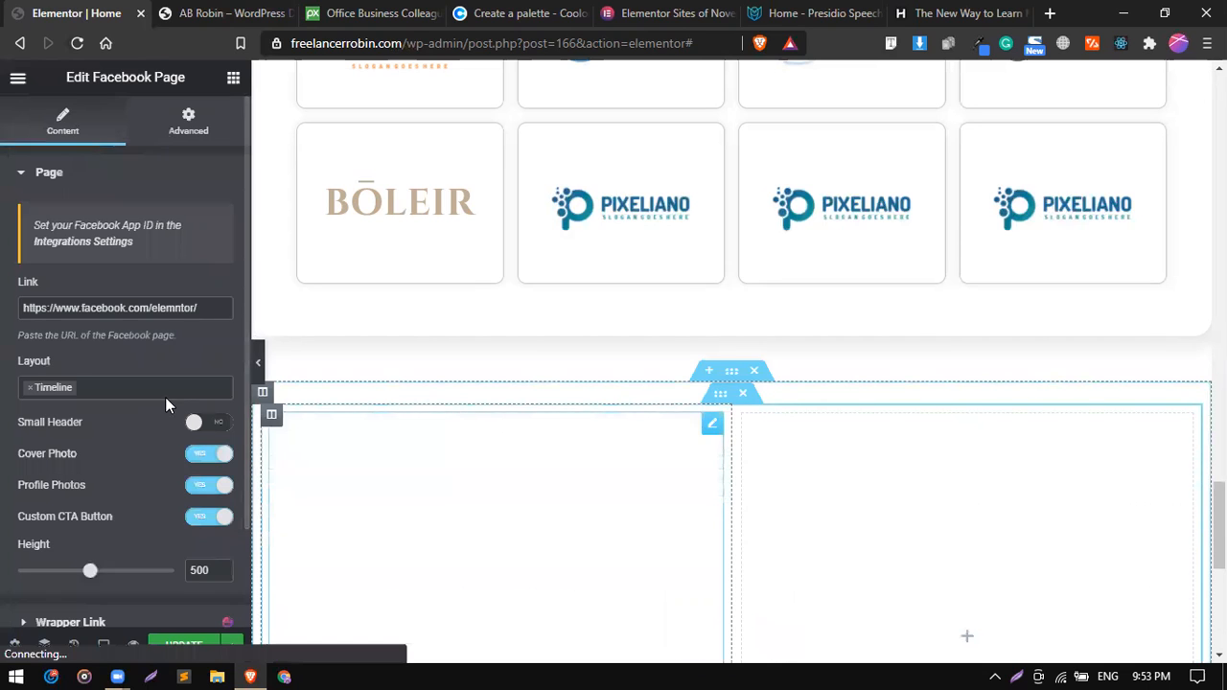
# Add Events and Messages to the Facebook Page widget's layout alongside Timeline.
pyautogui.scroll(-2, 269, 424)
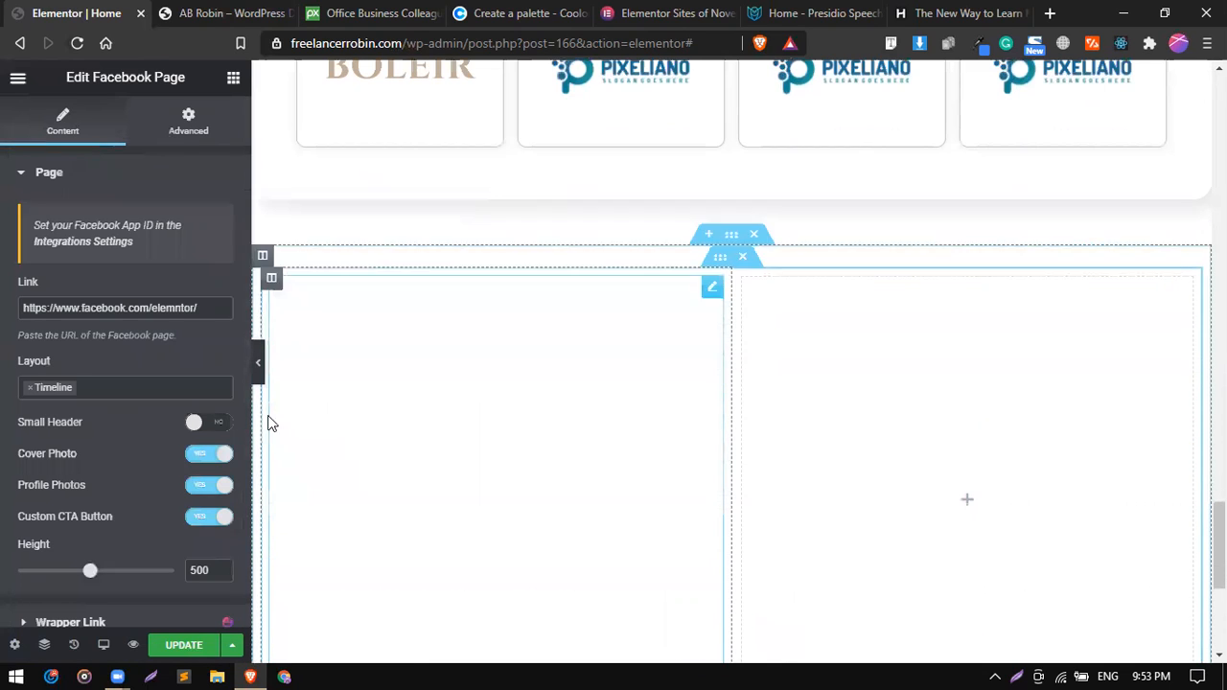
pyautogui.tripleClick(212, 308)
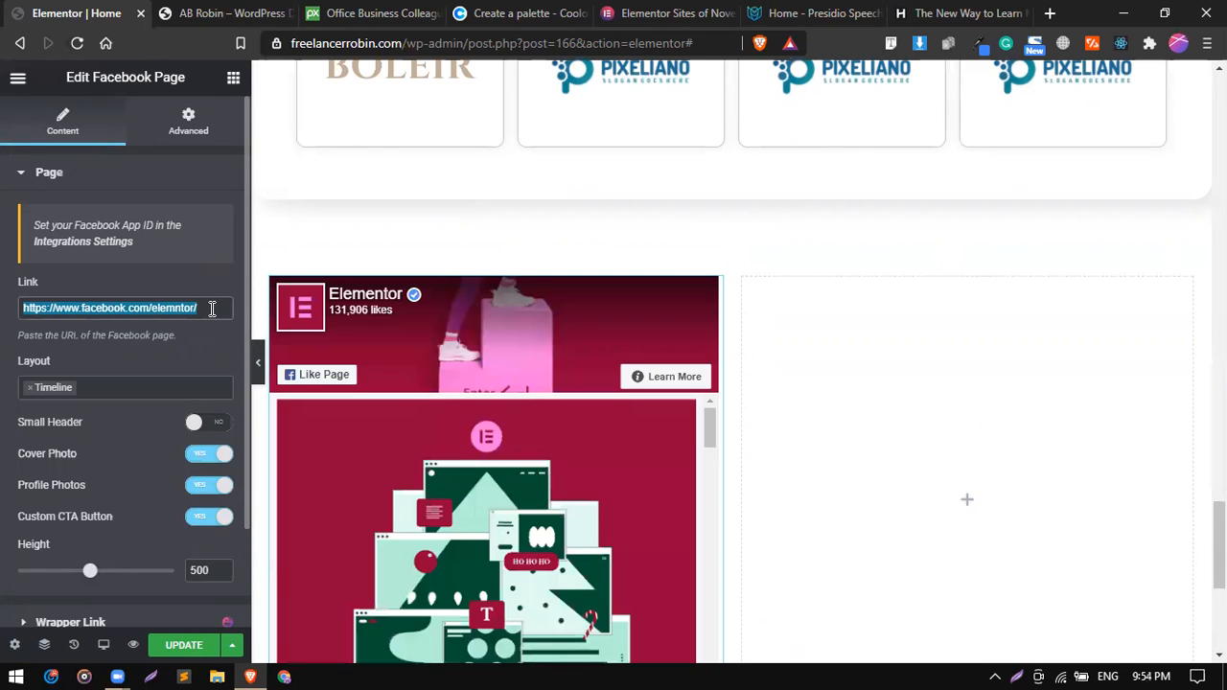
pyautogui.click(108, 384)
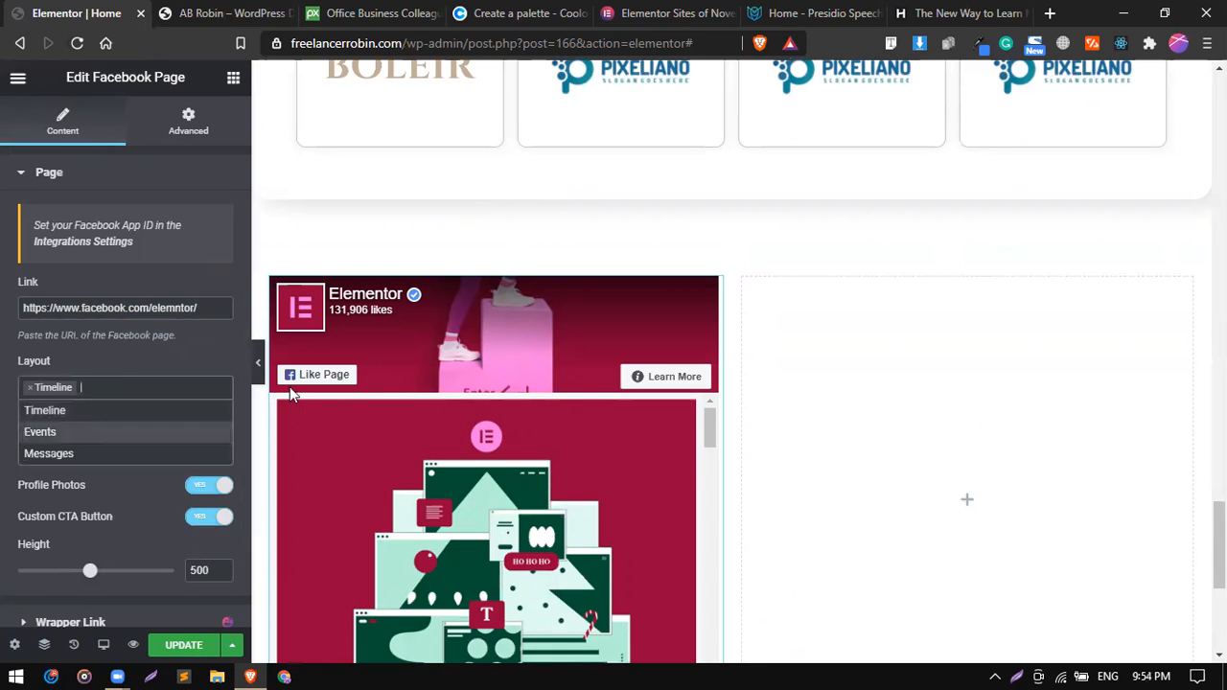
pyautogui.press('Return')
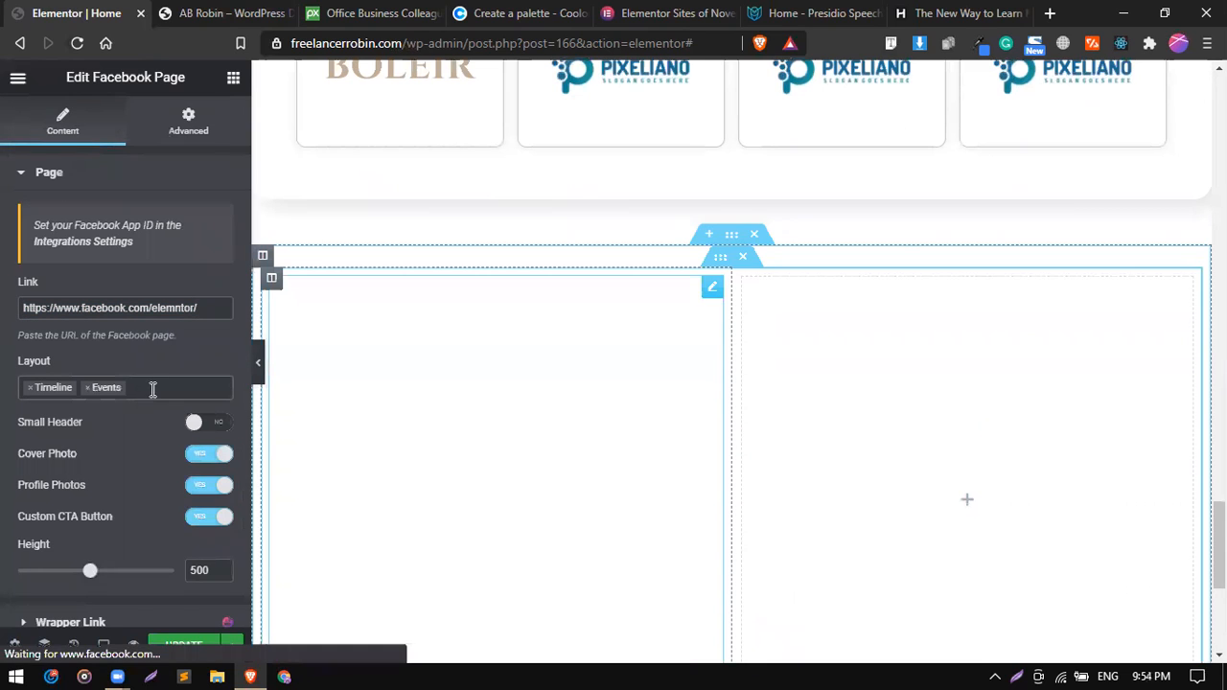
pyautogui.click(154, 389)
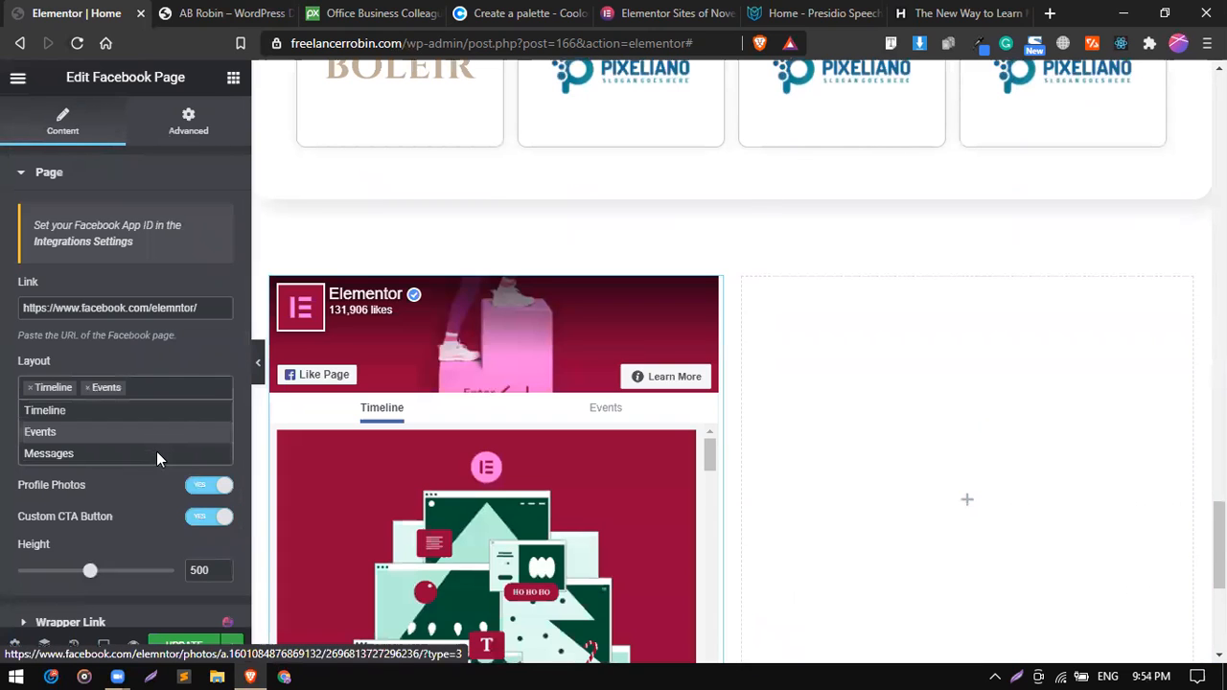
pyautogui.click(156, 454)
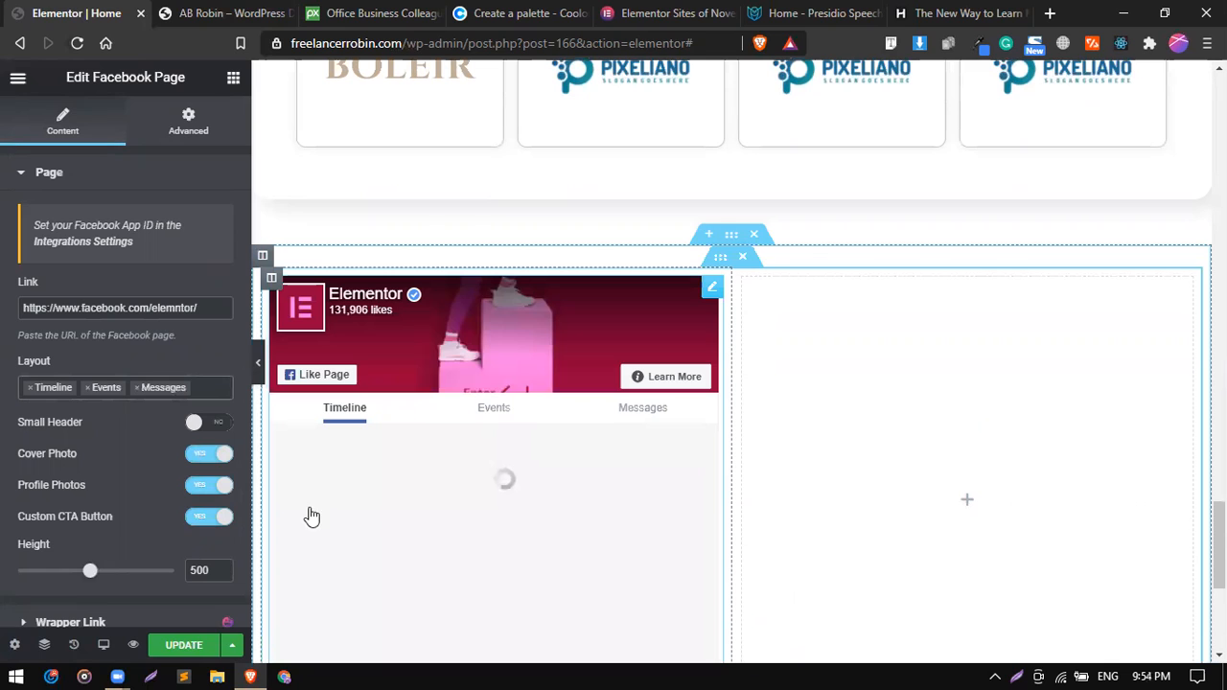
pyautogui.scroll(-2, 85, 441)
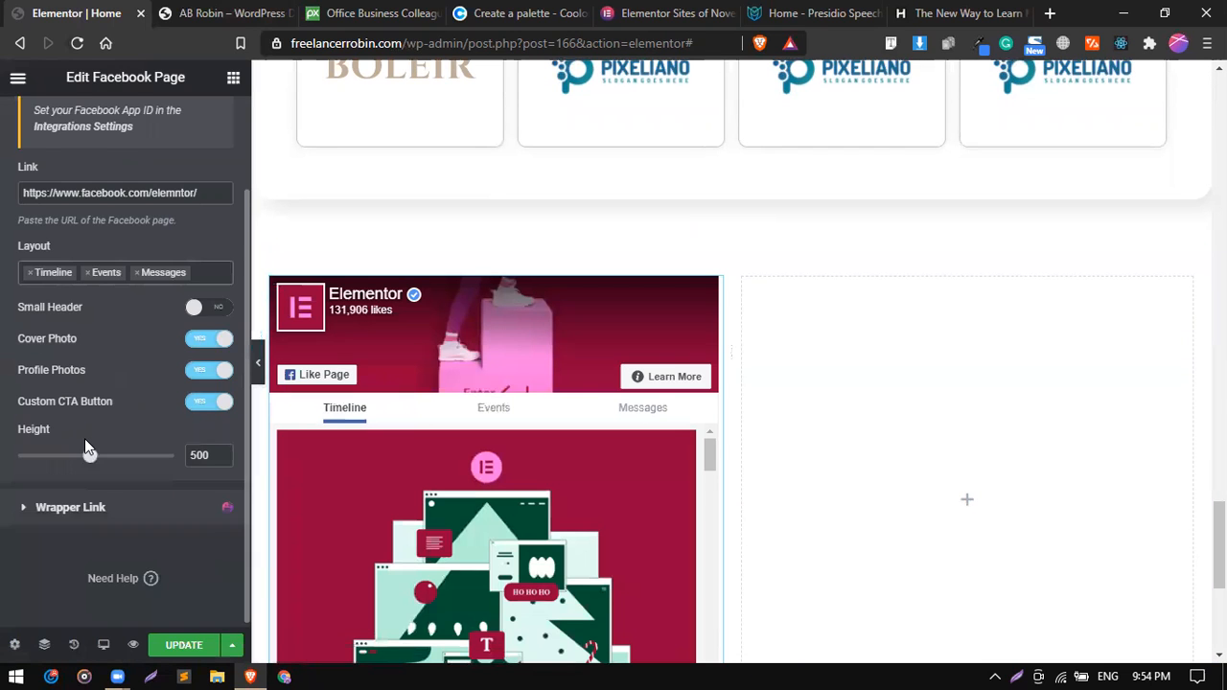
pyautogui.scroll(2, 84, 447)
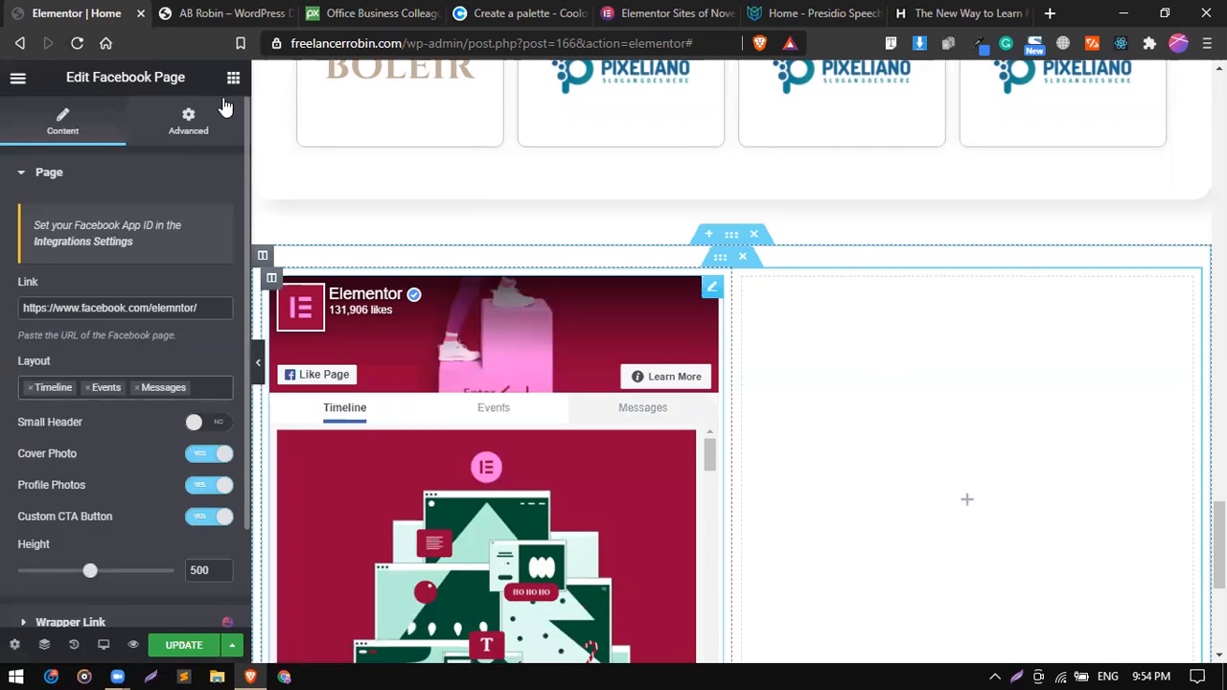
# Find the Twitter Feed widget and place it in the right column of the inner section.
pyautogui.click(231, 80)
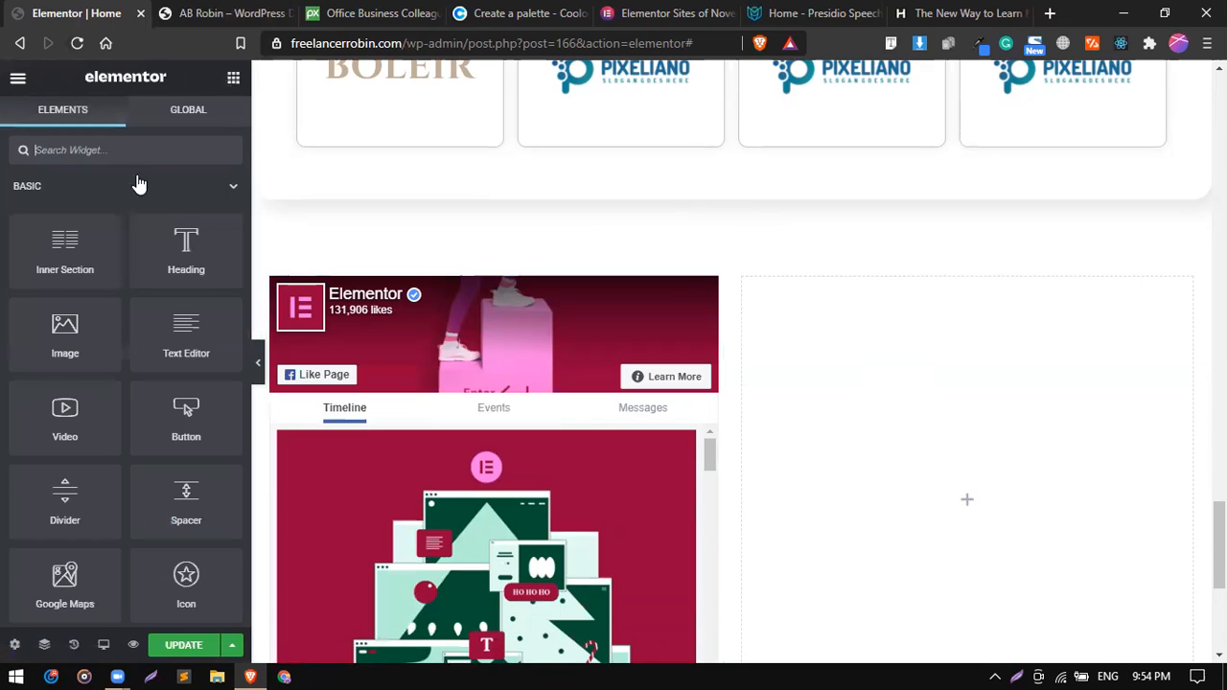
pyautogui.write('twi')
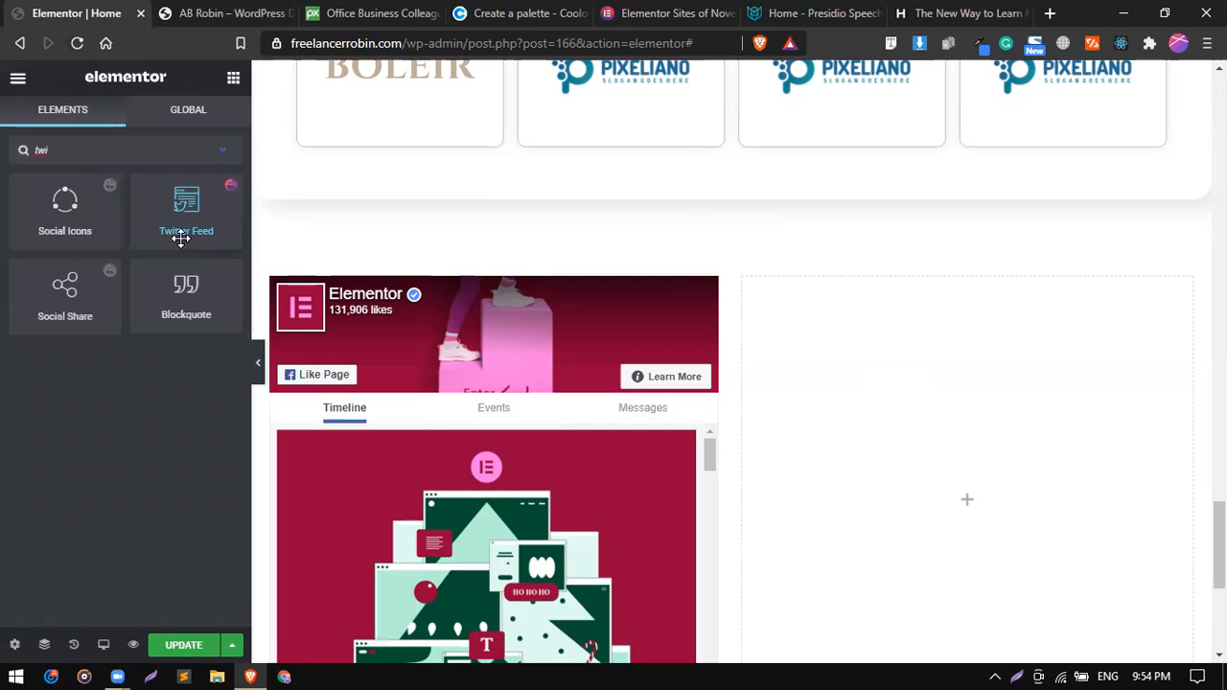
pyautogui.moveTo(194, 207); pyautogui.dragTo(901, 444)
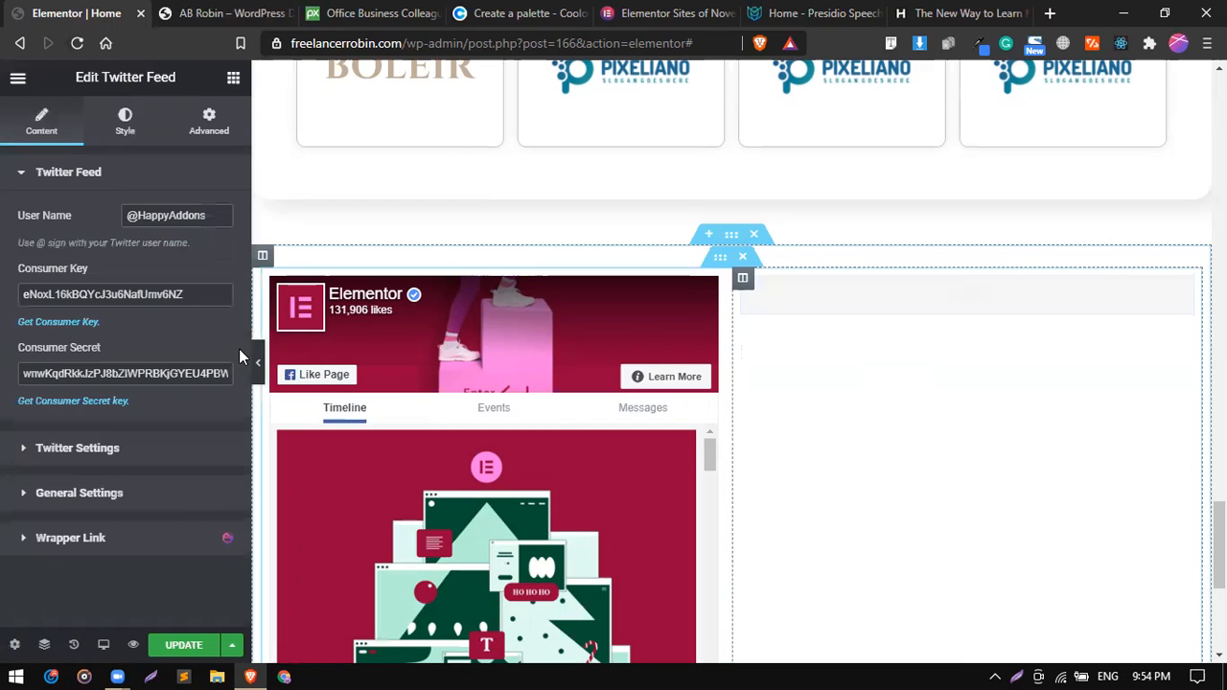
# Replace the Twitter Feed's user name with the site owner's Twitter handle, as displayed in the live site's footer.
pyautogui.doubleClick(151, 215)
pyautogui.write('F')
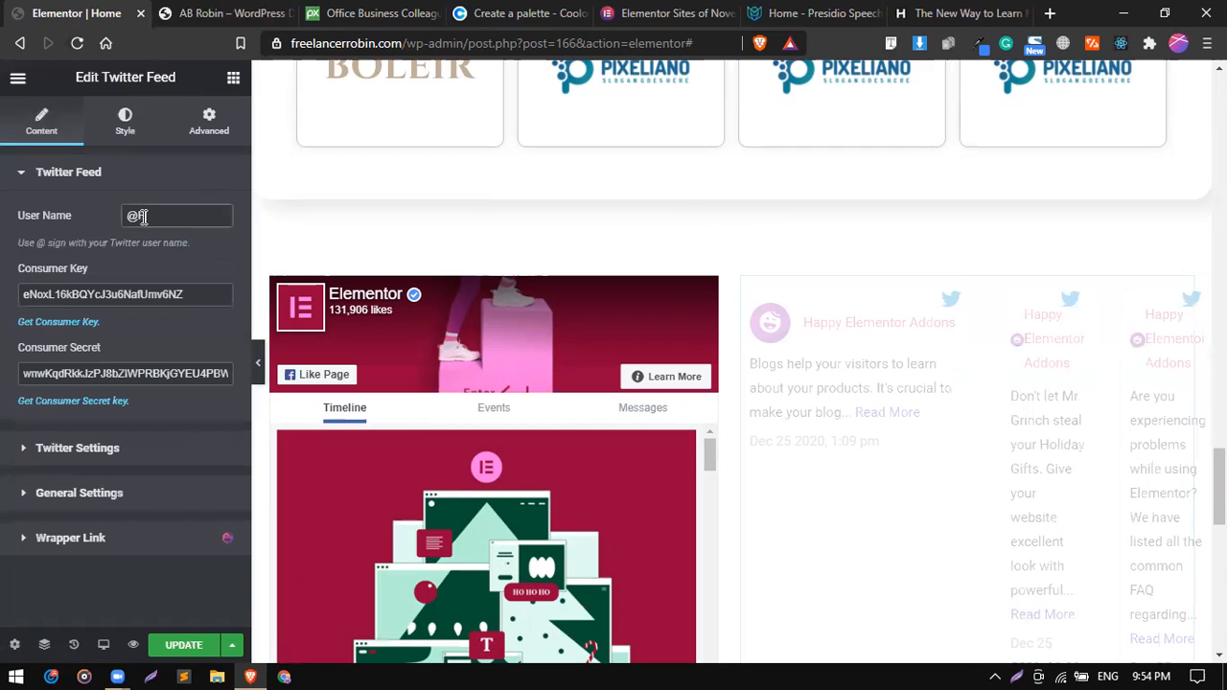
pyautogui.click(203, 11)
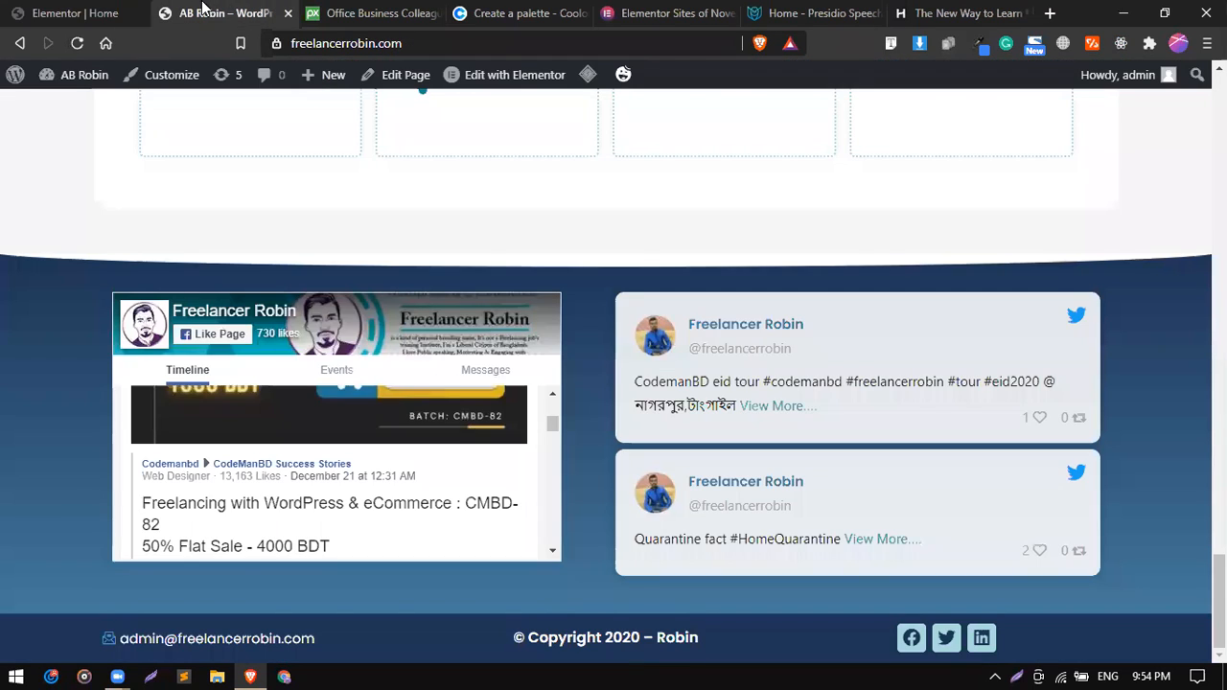
pyautogui.click(131, 10)
pyautogui.write('fre')
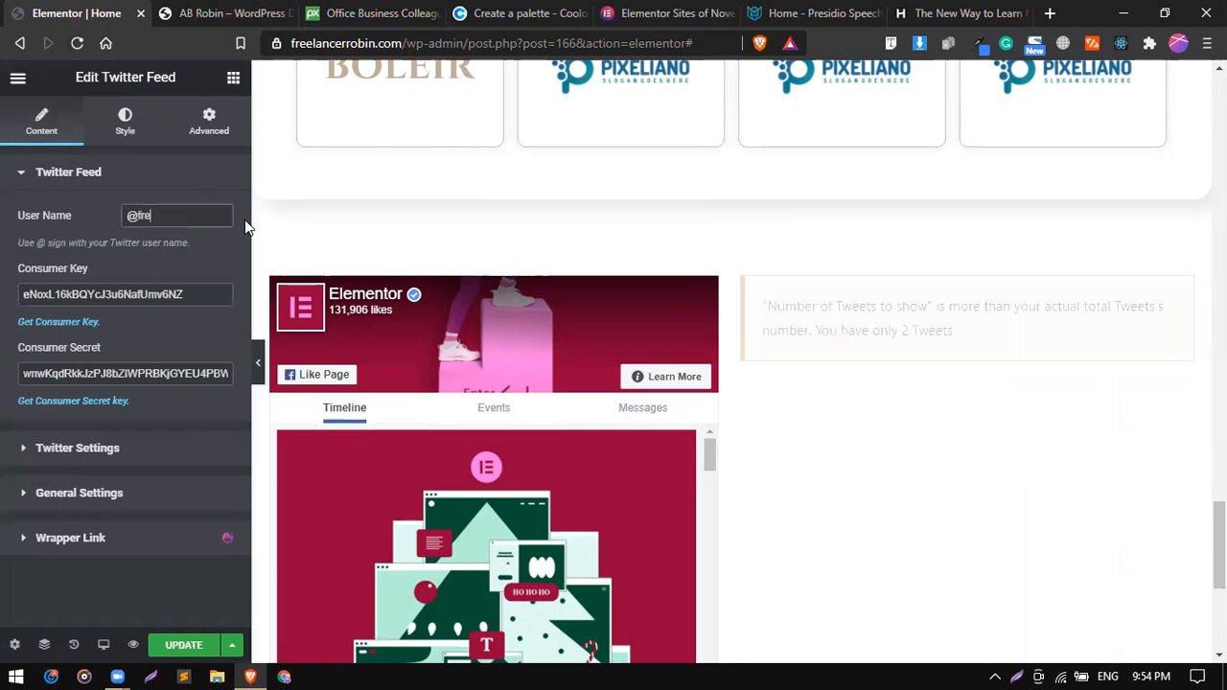
pyautogui.write('elancerrobin')
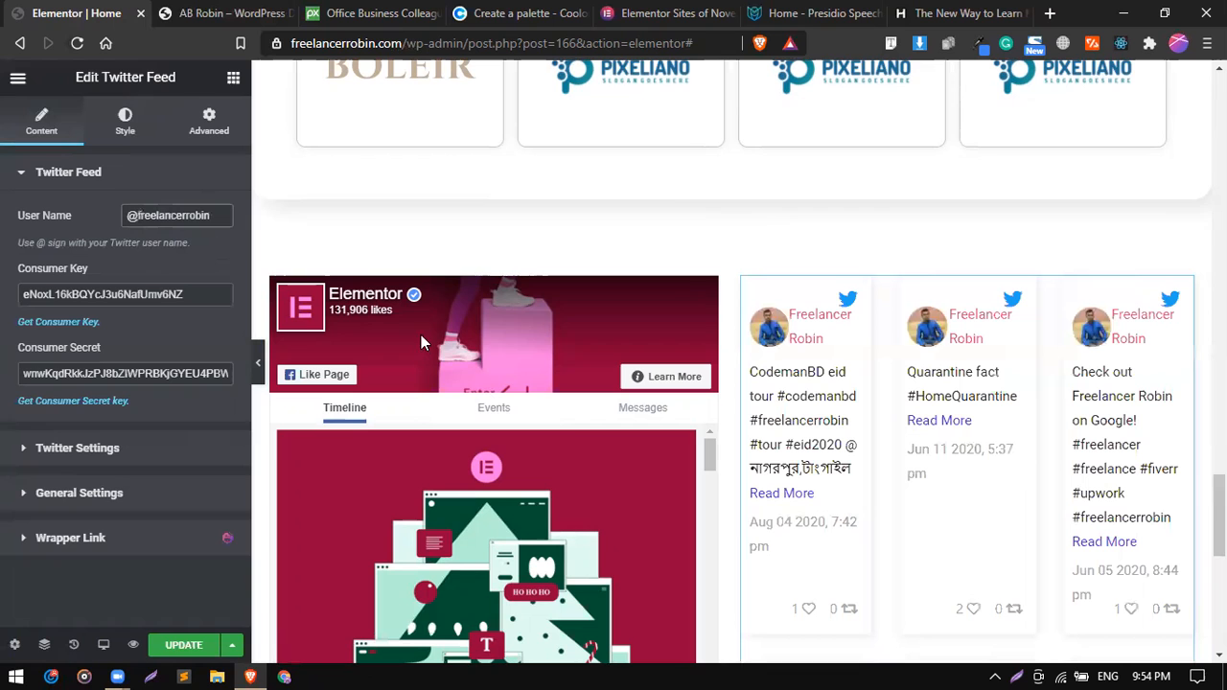
pyautogui.scroll(-5, 902, 457)
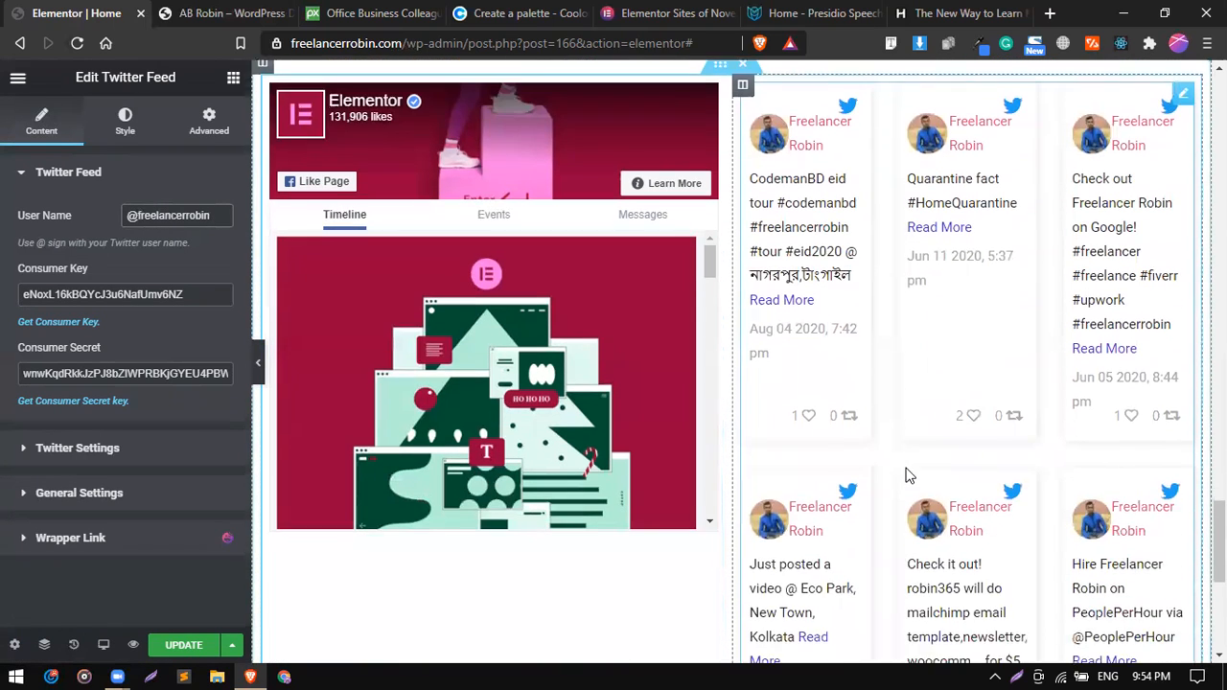
pyautogui.scroll(4, 908, 473)
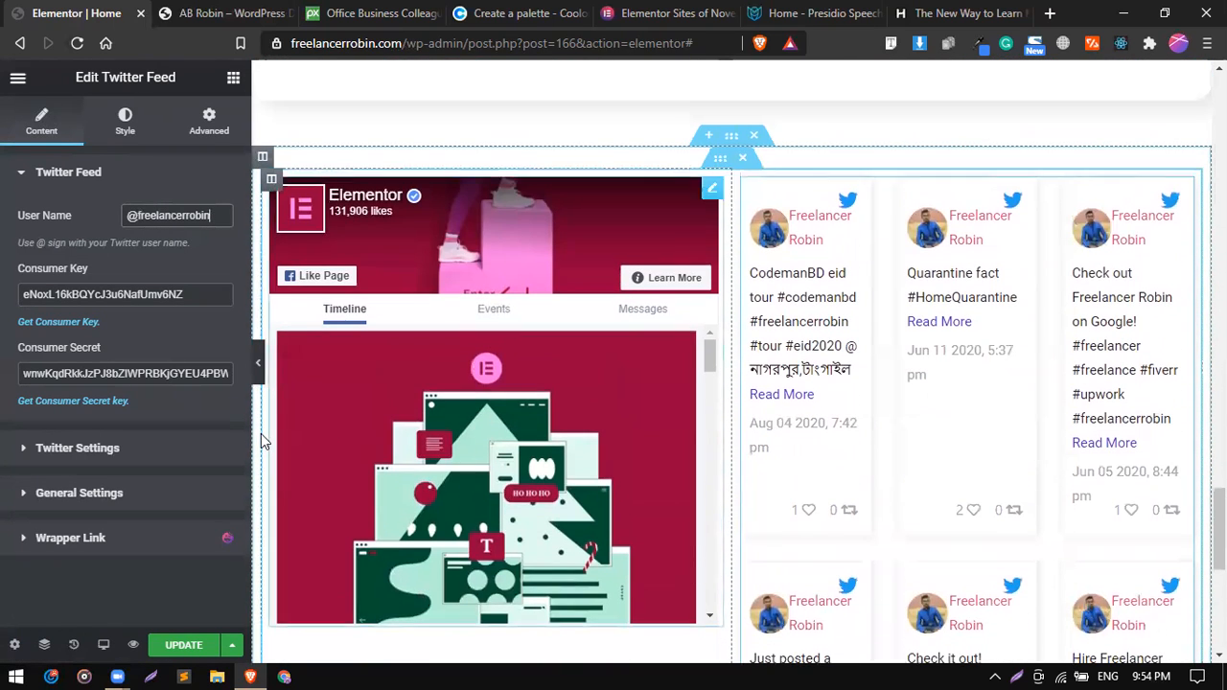
# Limit the Twitter Feed to 2 tweets and arrange them in 1 column.
pyautogui.click(102, 173)
pyautogui.click(79, 222)
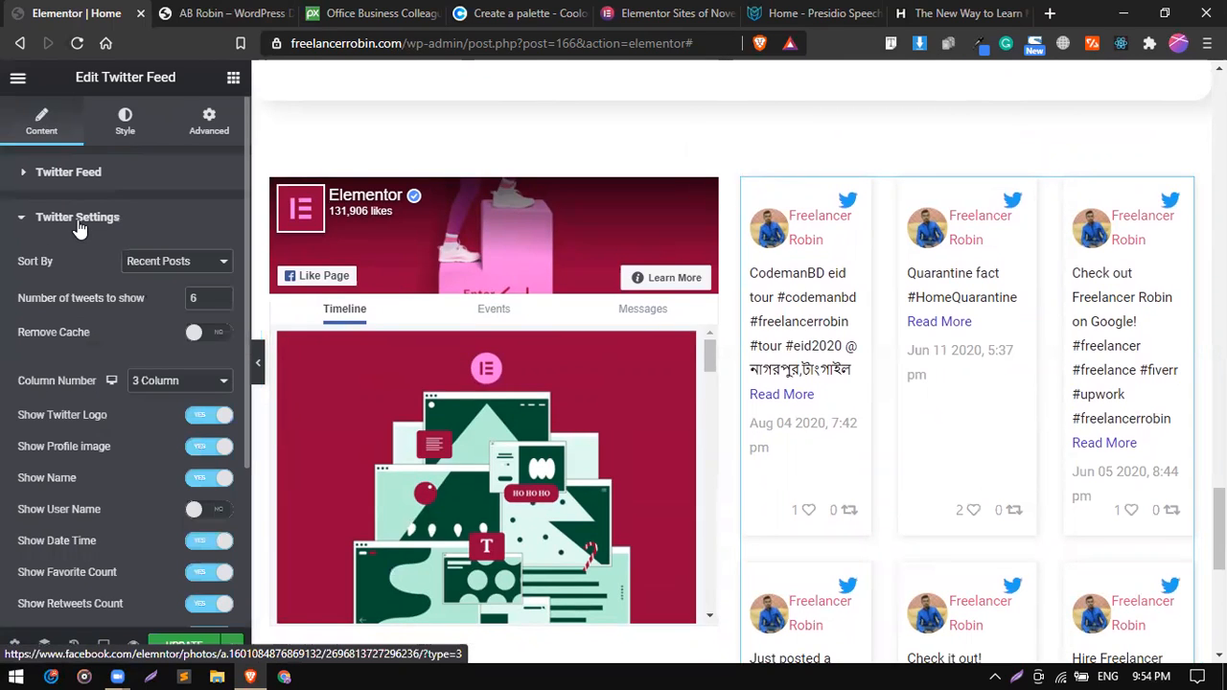
pyautogui.click(204, 298)
pyautogui.press('BackSpace')
pyautogui.write('2')
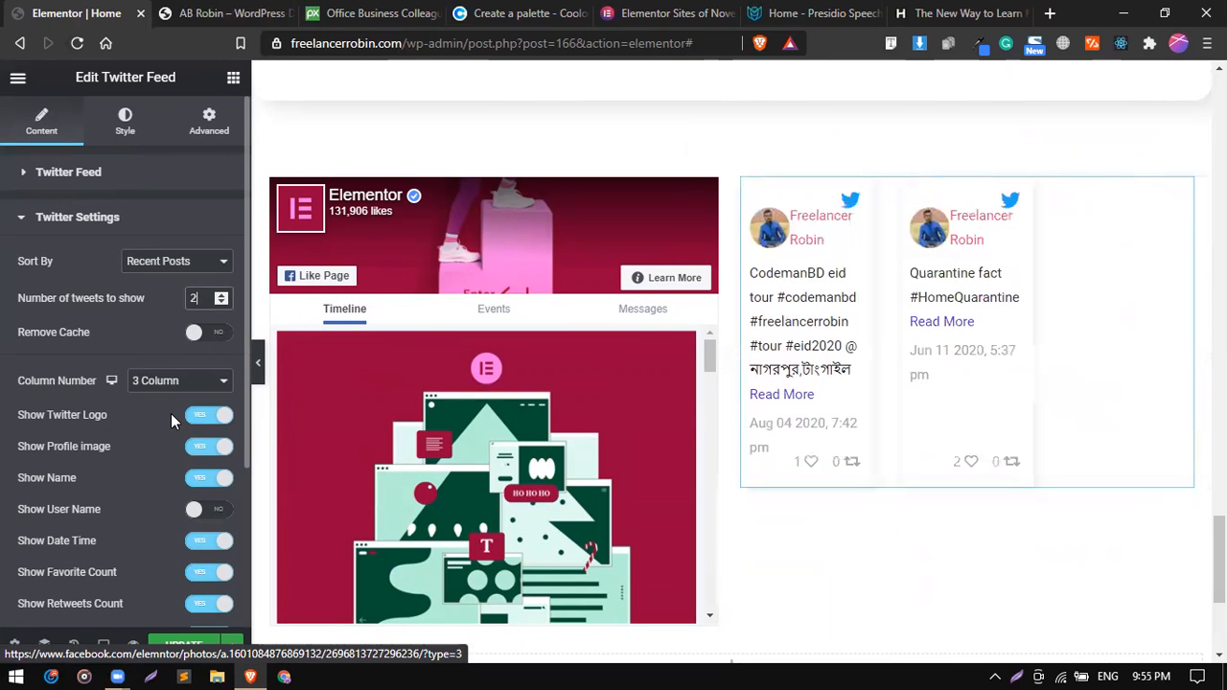
pyautogui.click(173, 380)
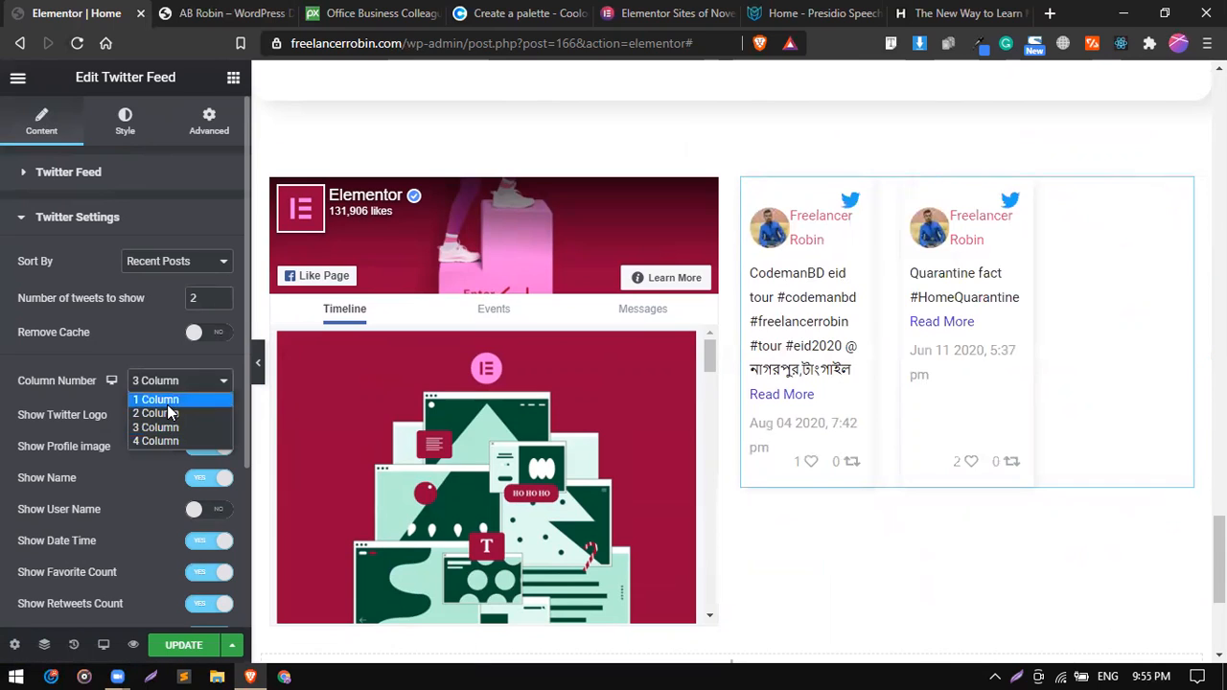
pyautogui.click(168, 404)
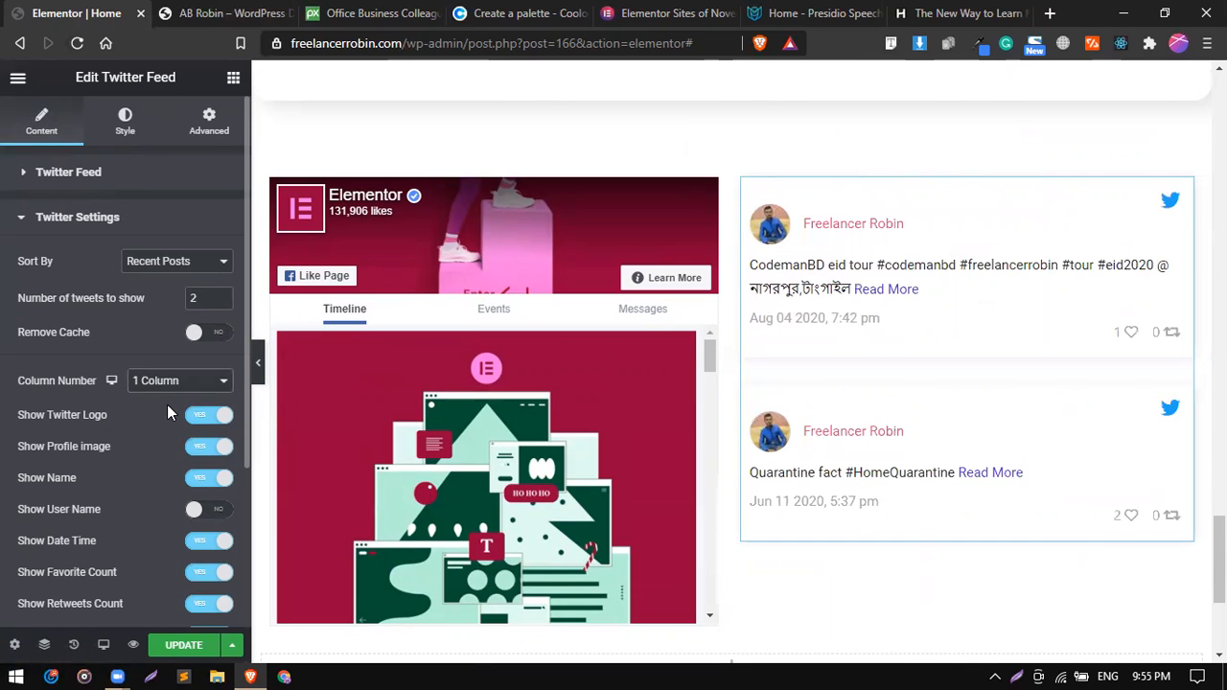
# Hide the date and time in the Twitter Feed and change its Read More text to "View More".
pyautogui.scroll(-2, 144, 458)
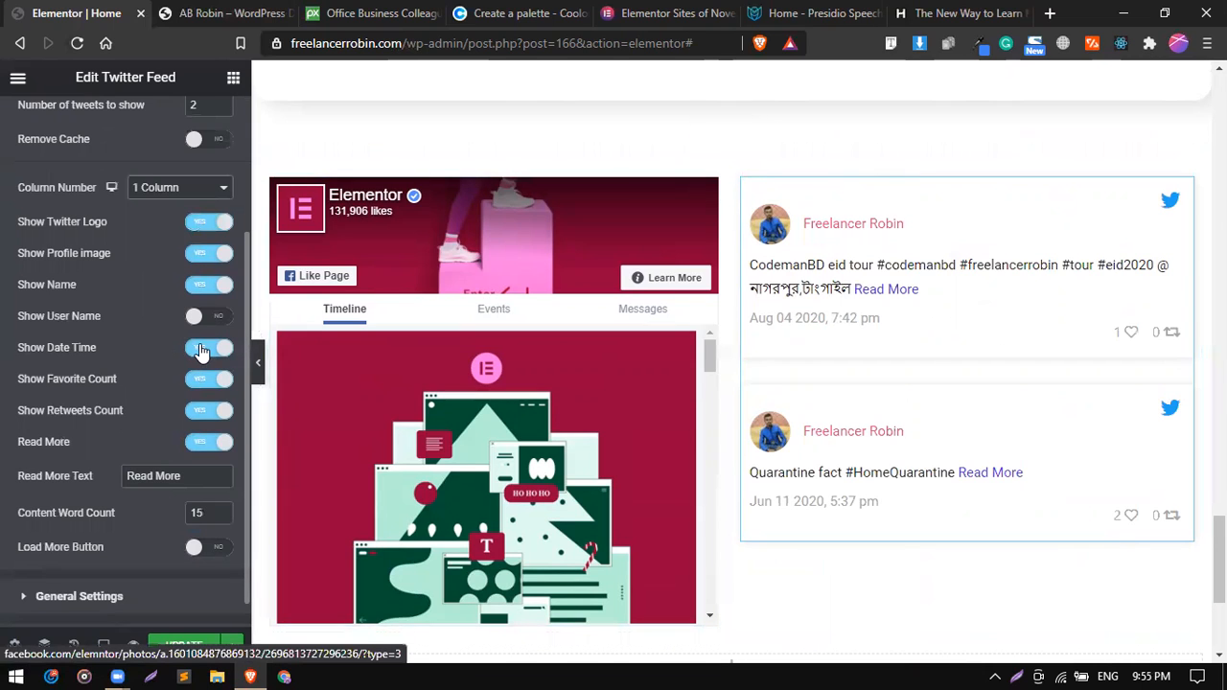
pyautogui.click(201, 350)
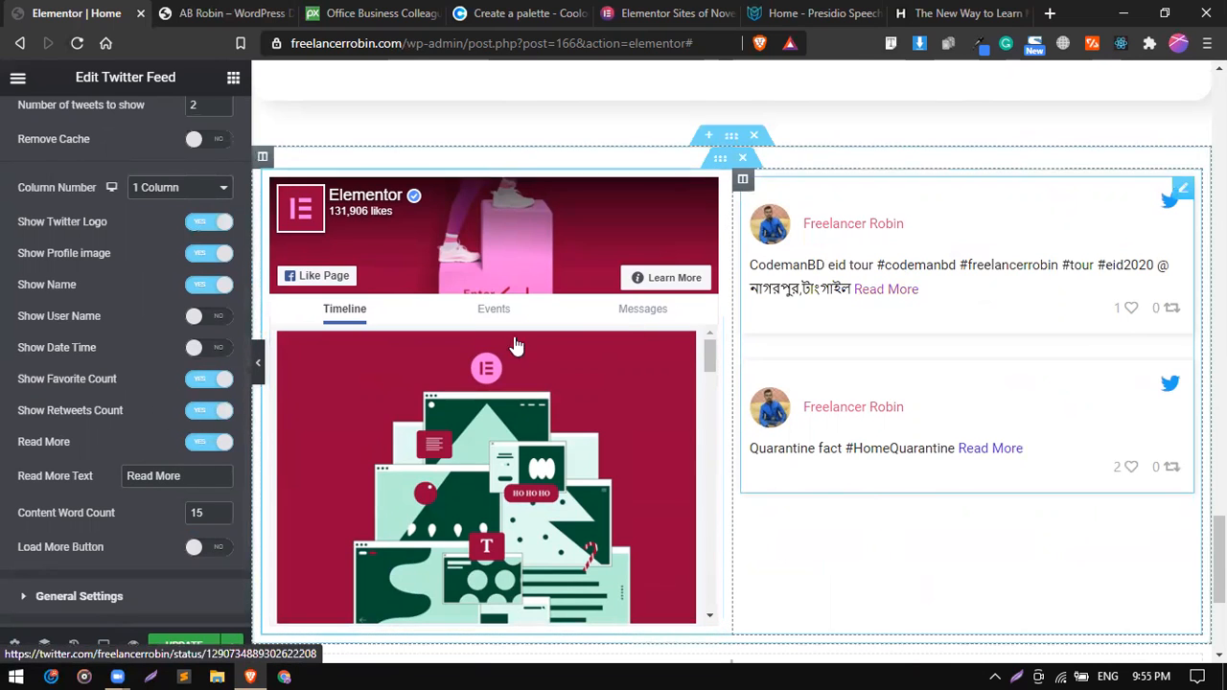
pyautogui.tripleClick(182, 473)
pyautogui.write('View')
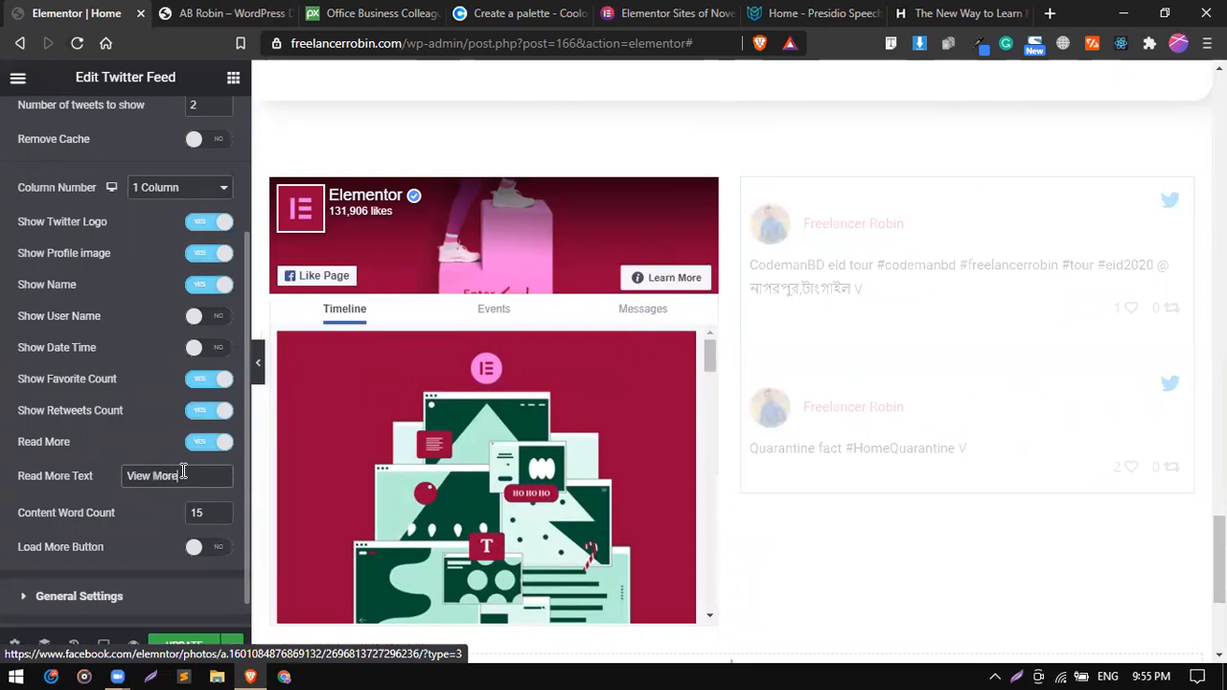
pyautogui.write(' More')
pyautogui.scroll(3, 178, 383)
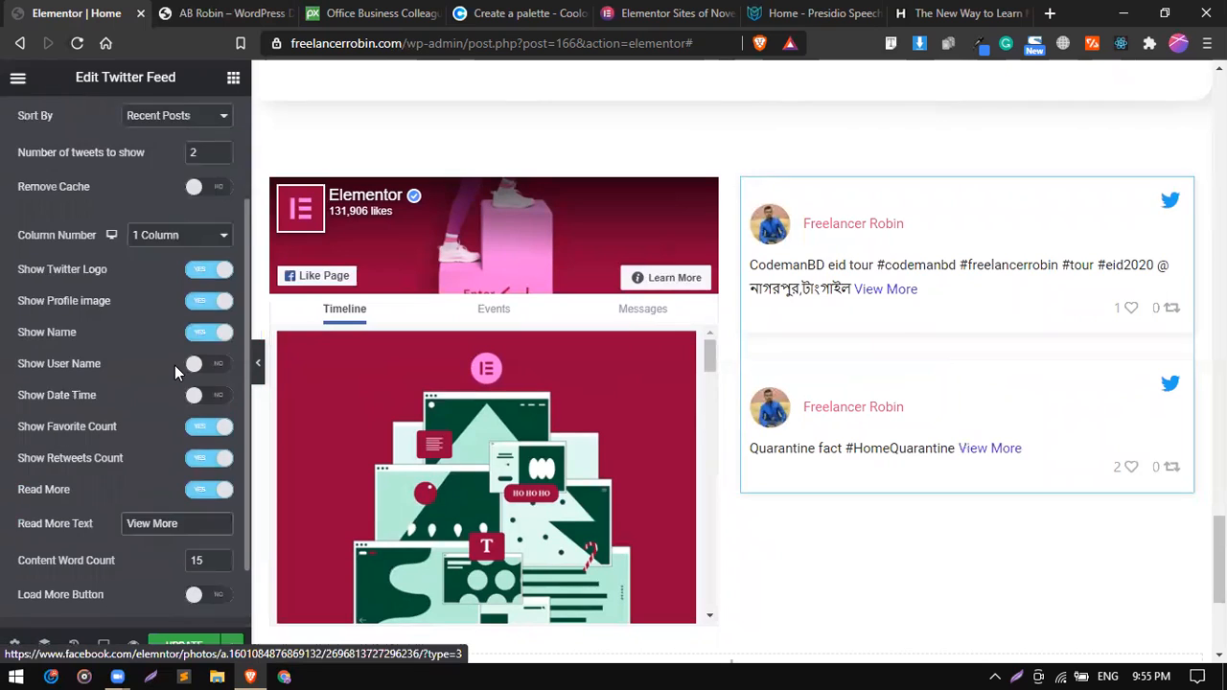
pyautogui.click(78, 218)
# Give the outer section holding both feeds a gradient background from global color #1D3557 to global color #457B9D.
pyautogui.scroll(-1, 547, 246)
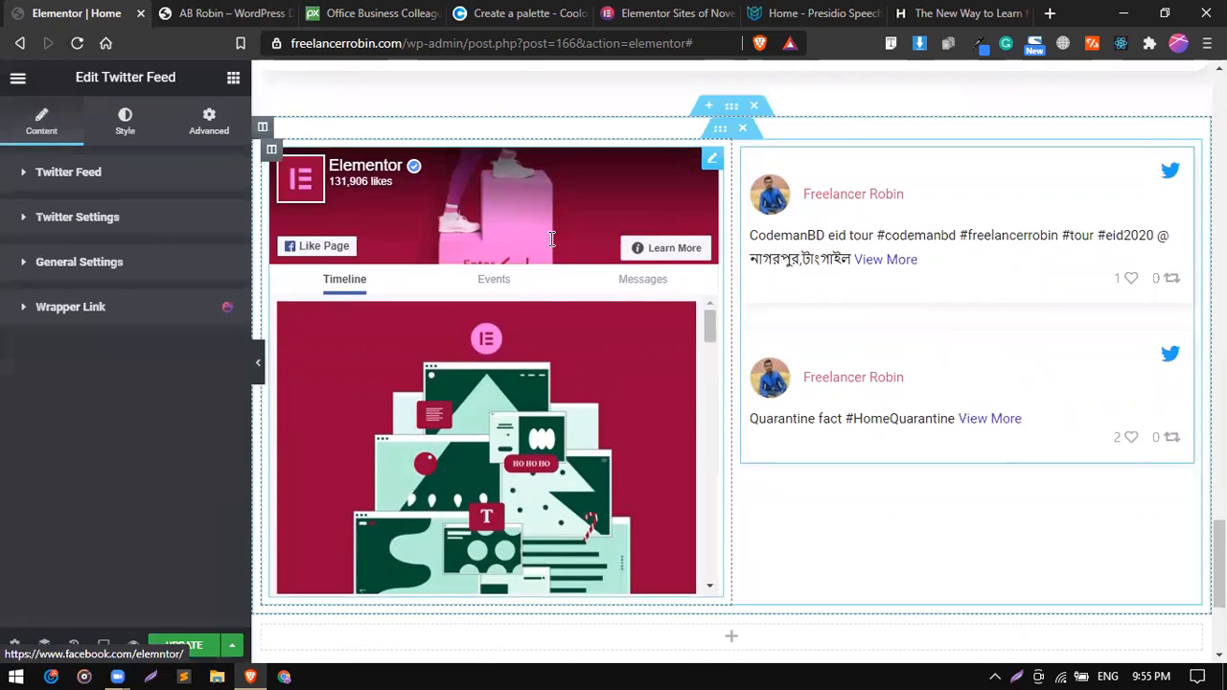
pyautogui.scroll(-1, 551, 239)
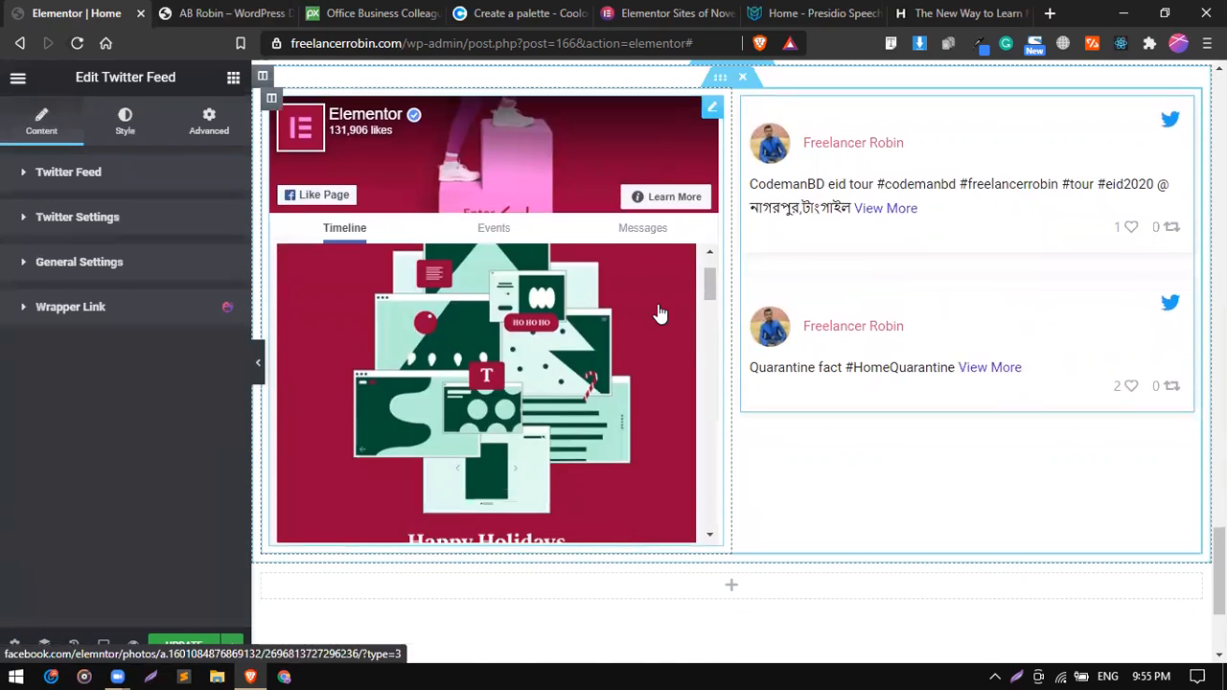
pyautogui.scroll(3, 657, 316)
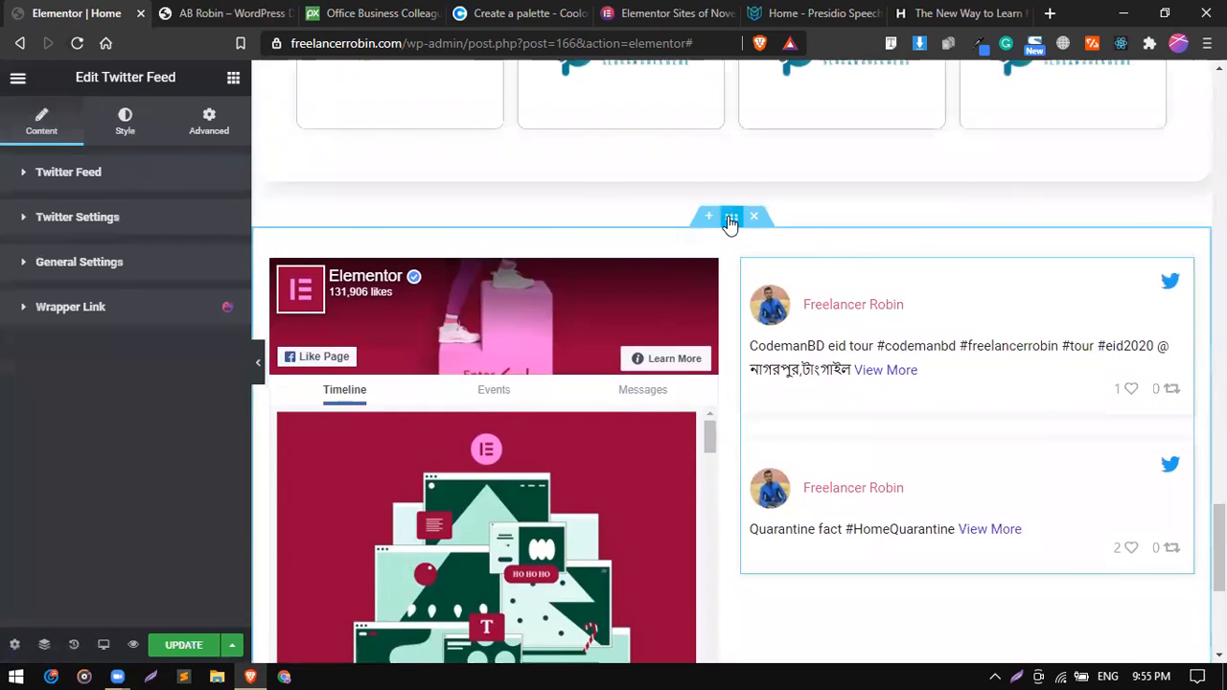
pyautogui.click(730, 217)
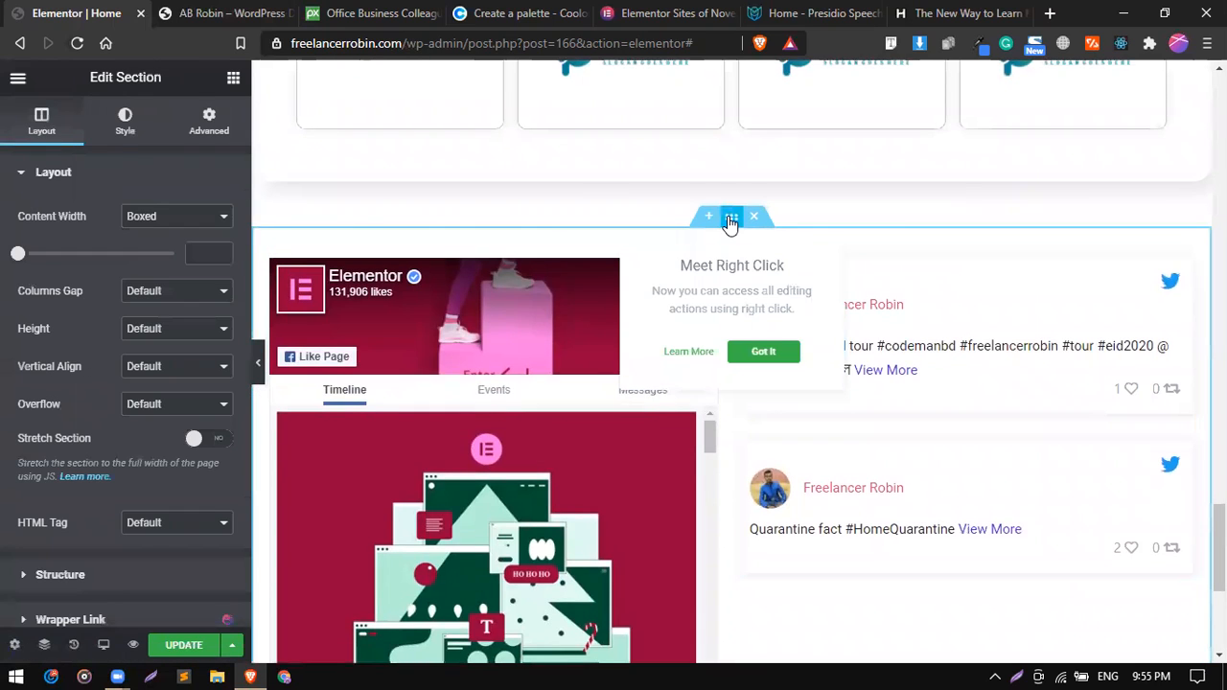
pyautogui.click(119, 135)
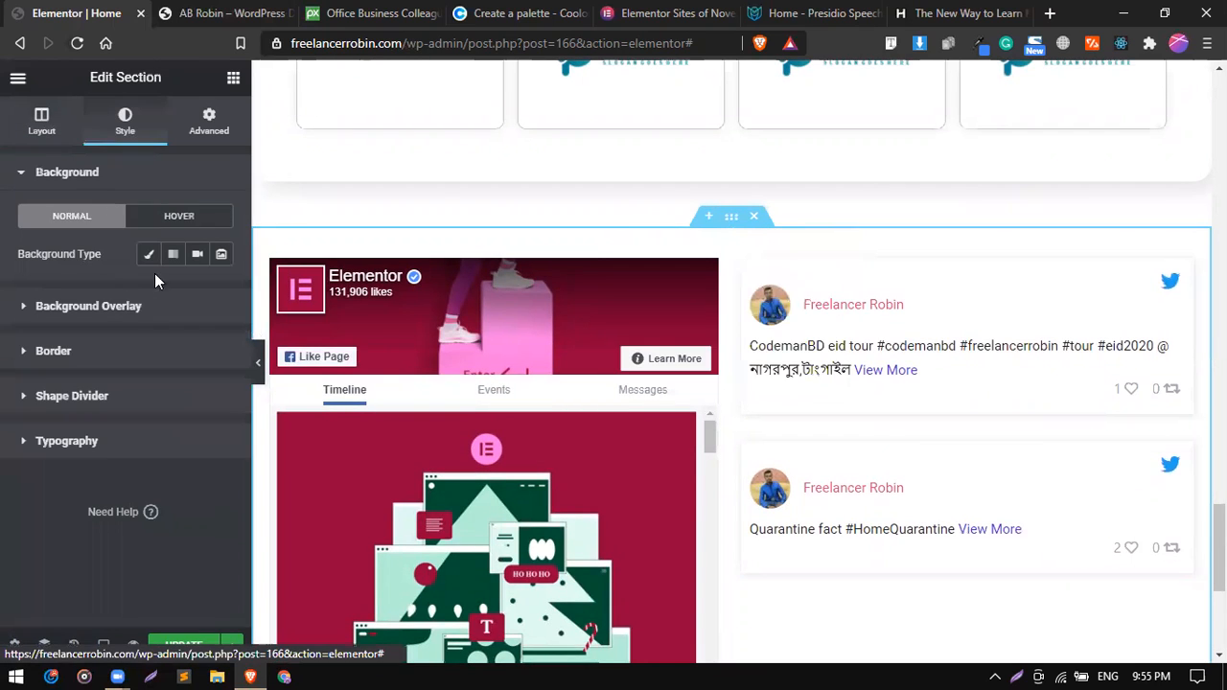
pyautogui.click(172, 254)
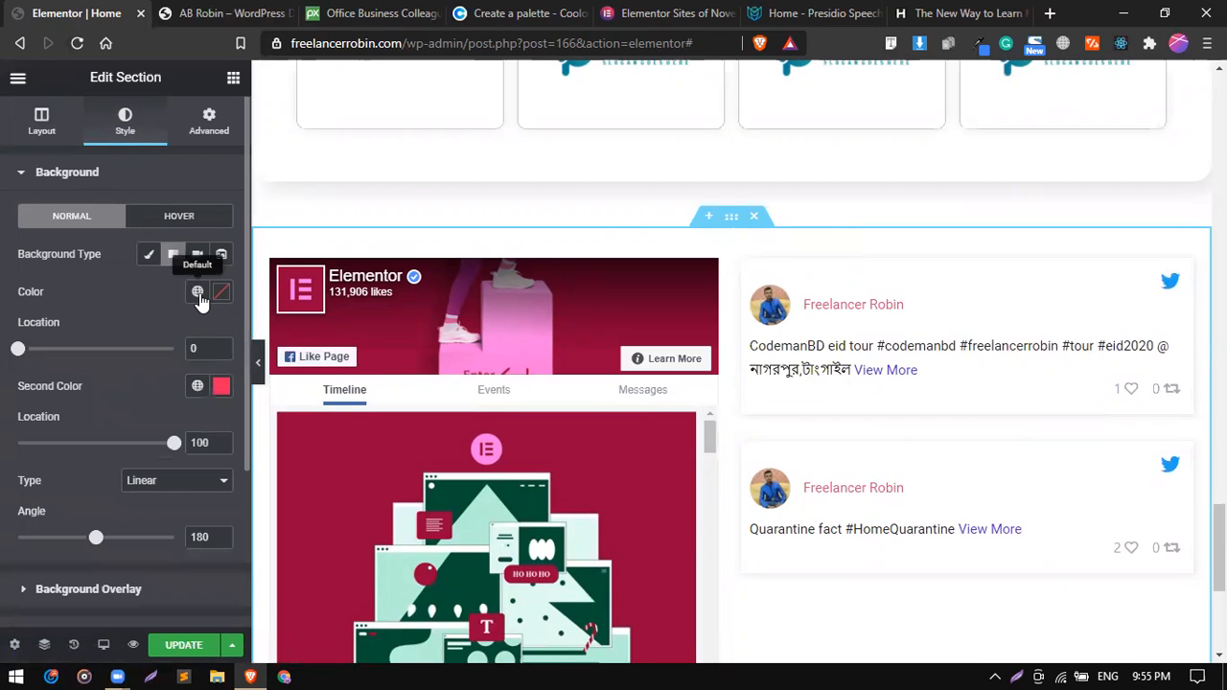
pyautogui.click(197, 291)
pyautogui.scroll(-3, 115, 518)
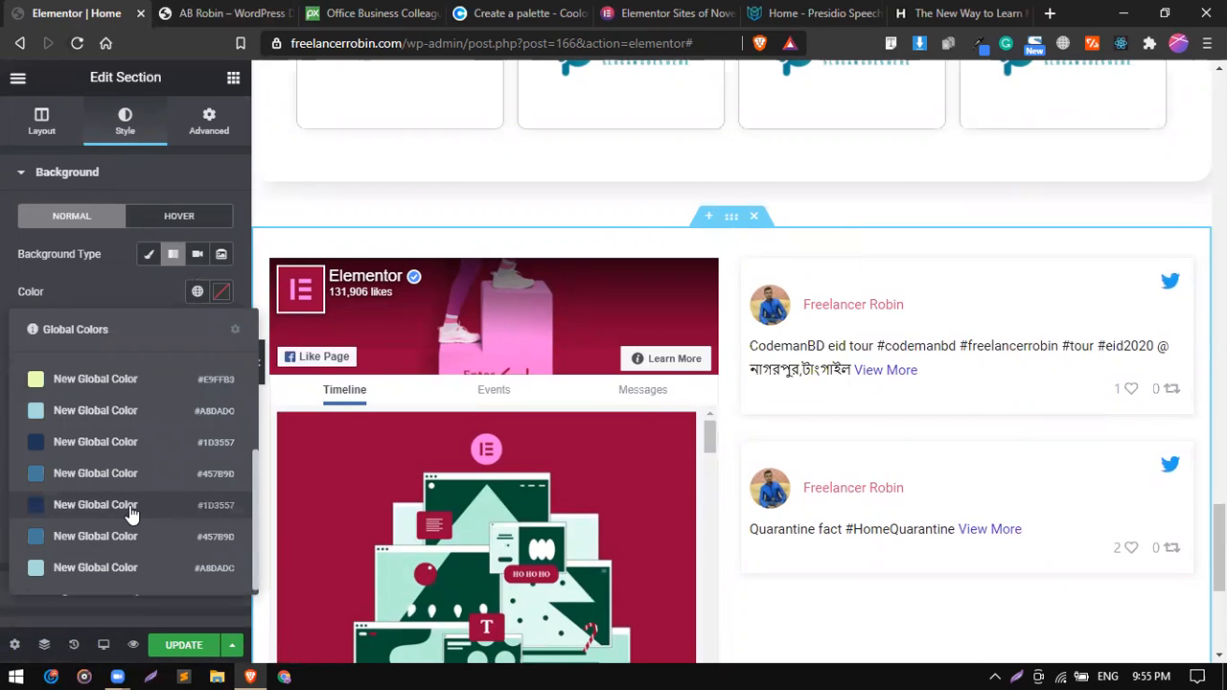
pyautogui.click(131, 514)
pyautogui.click(197, 385)
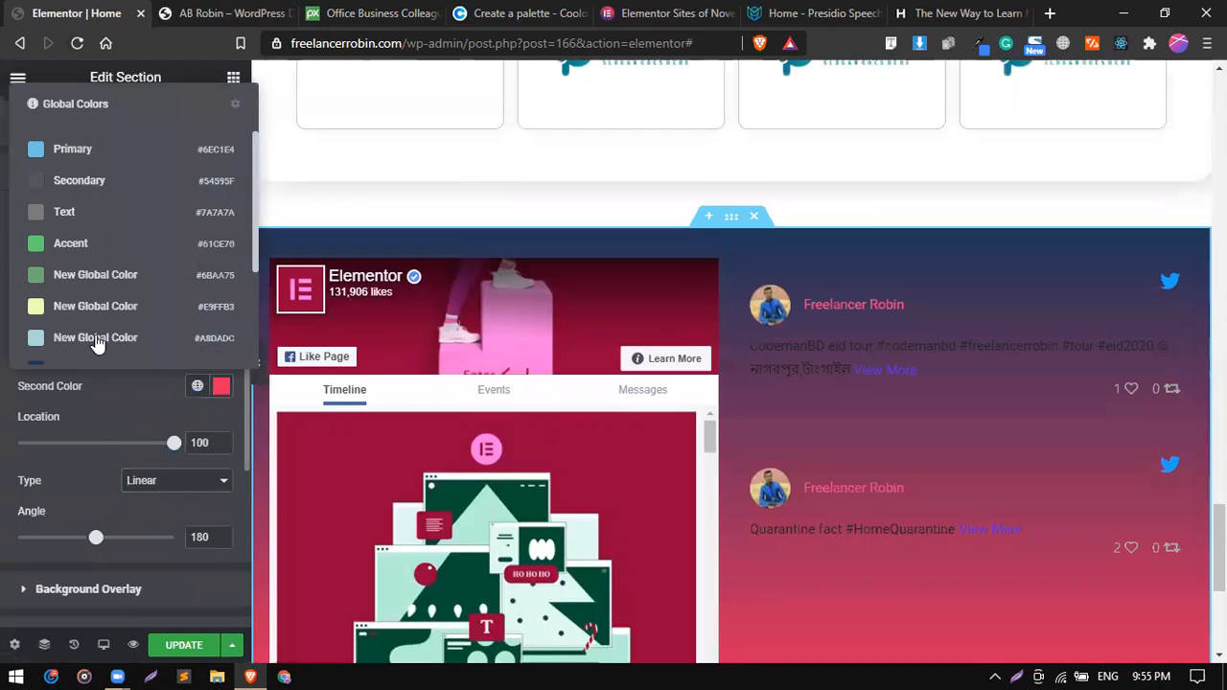
pyautogui.scroll(-3, 95, 340)
pyautogui.click(93, 309)
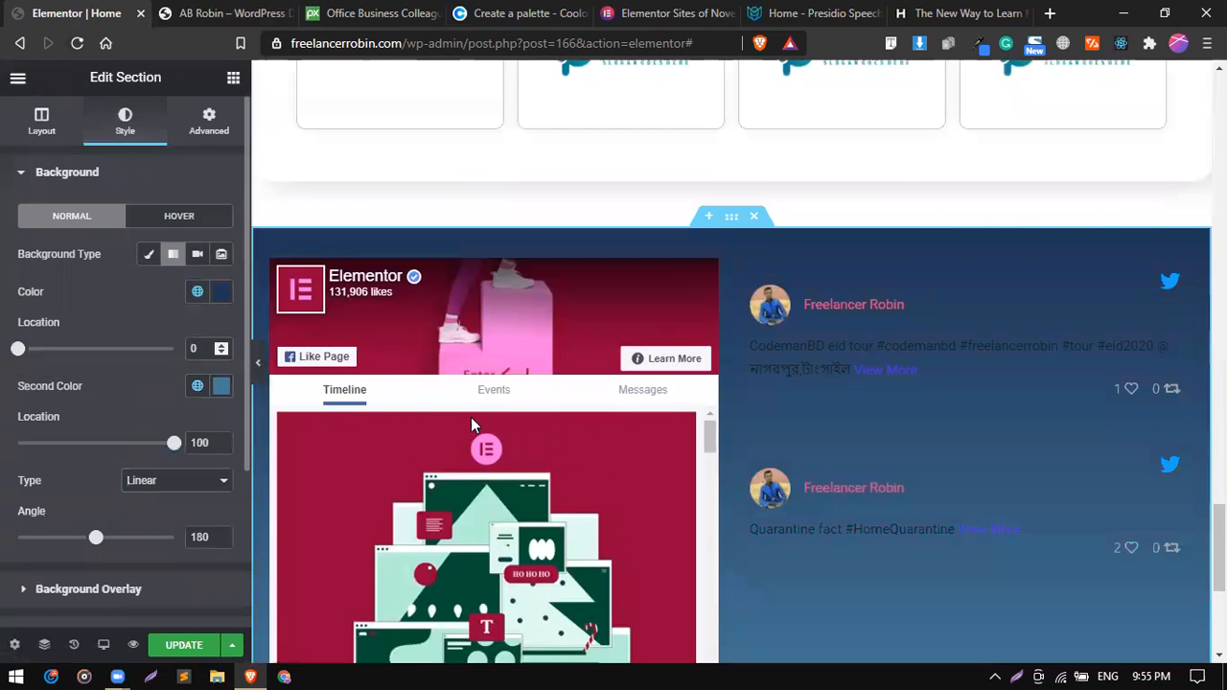
# Set a classic background on the Twitter Feed's tweet cards in slightly transparent white, #FFFFFFF2.
pyautogui.scroll(-3, 651, 471)
pyautogui.scroll(-2, 652, 470)
pyautogui.scroll(-1, 1007, 501)
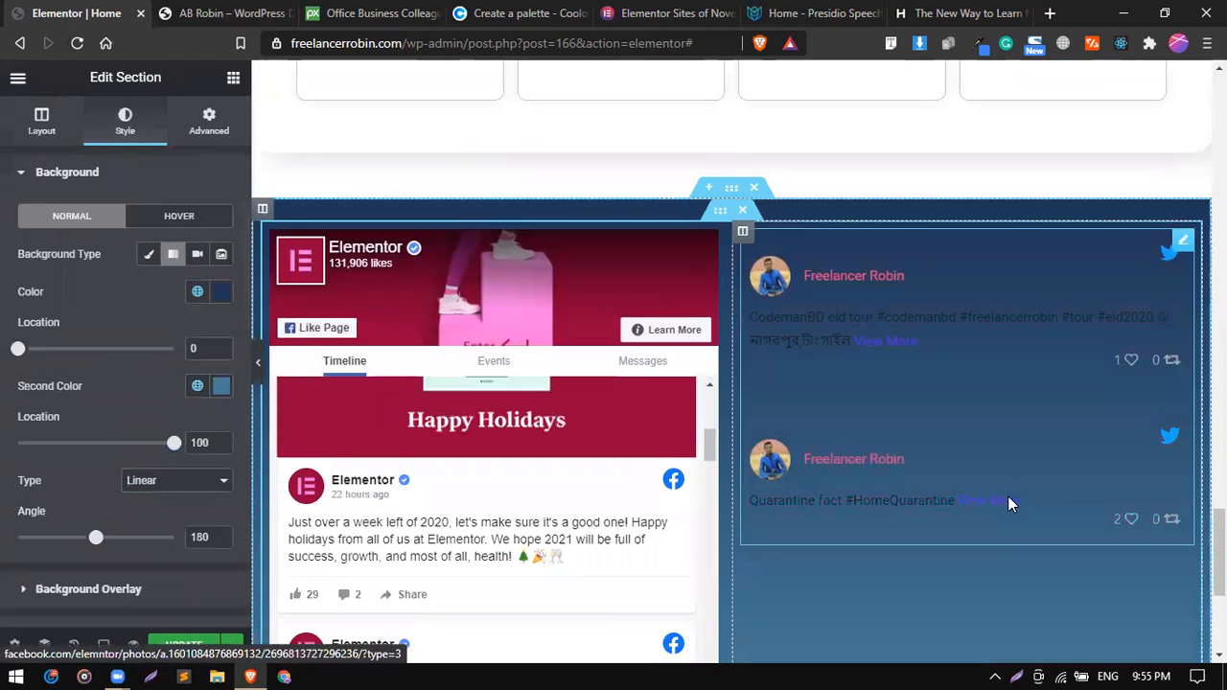
pyautogui.scroll(-1, 1008, 498)
pyautogui.click(1182, 137)
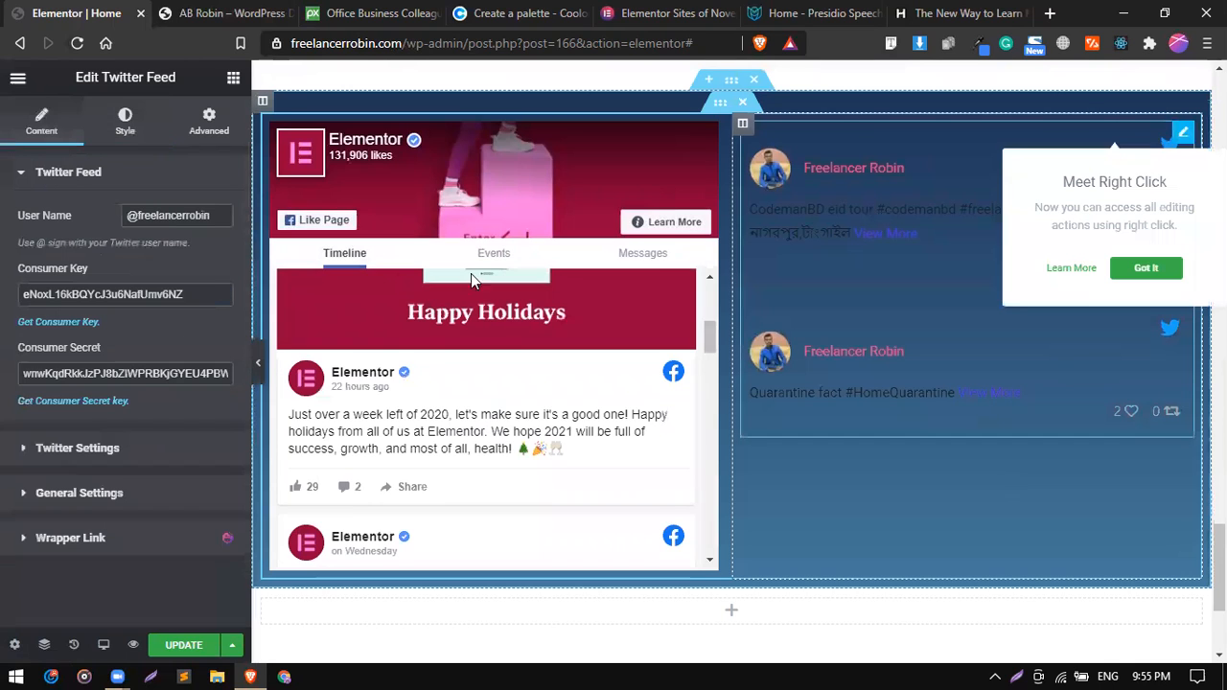
pyautogui.click(113, 133)
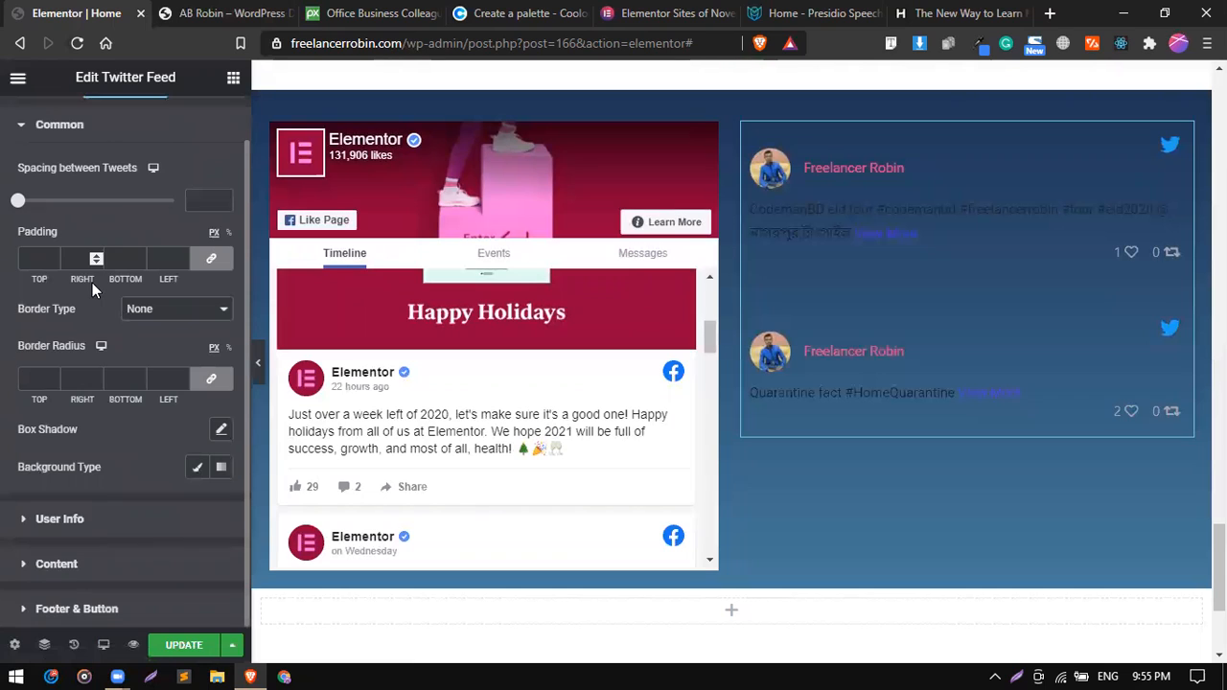
pyautogui.click(96, 565)
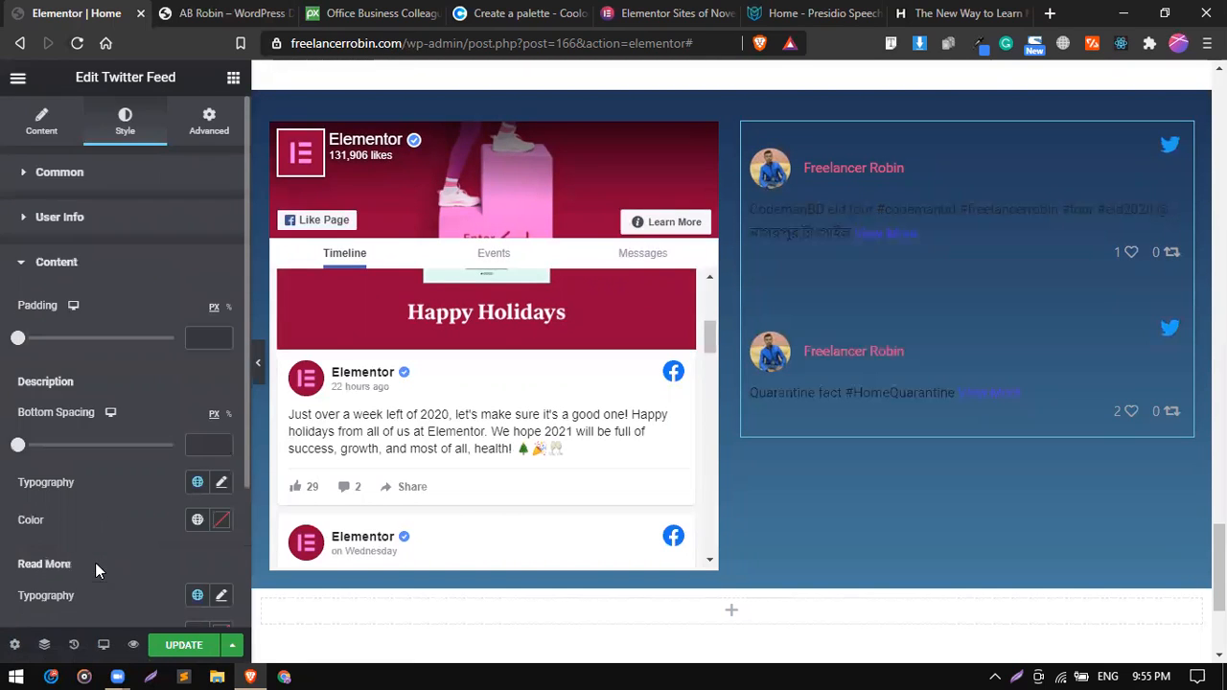
pyautogui.click(102, 173)
pyautogui.click(196, 516)
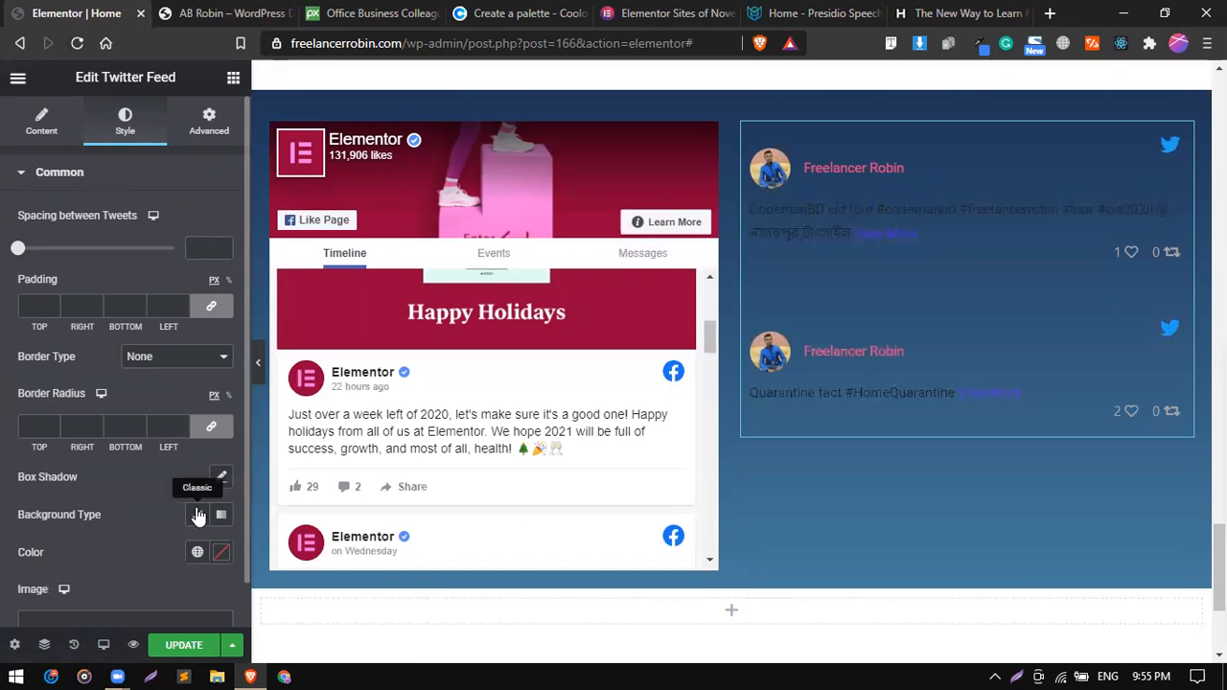
pyautogui.scroll(-1, 179, 503)
pyautogui.click(221, 482)
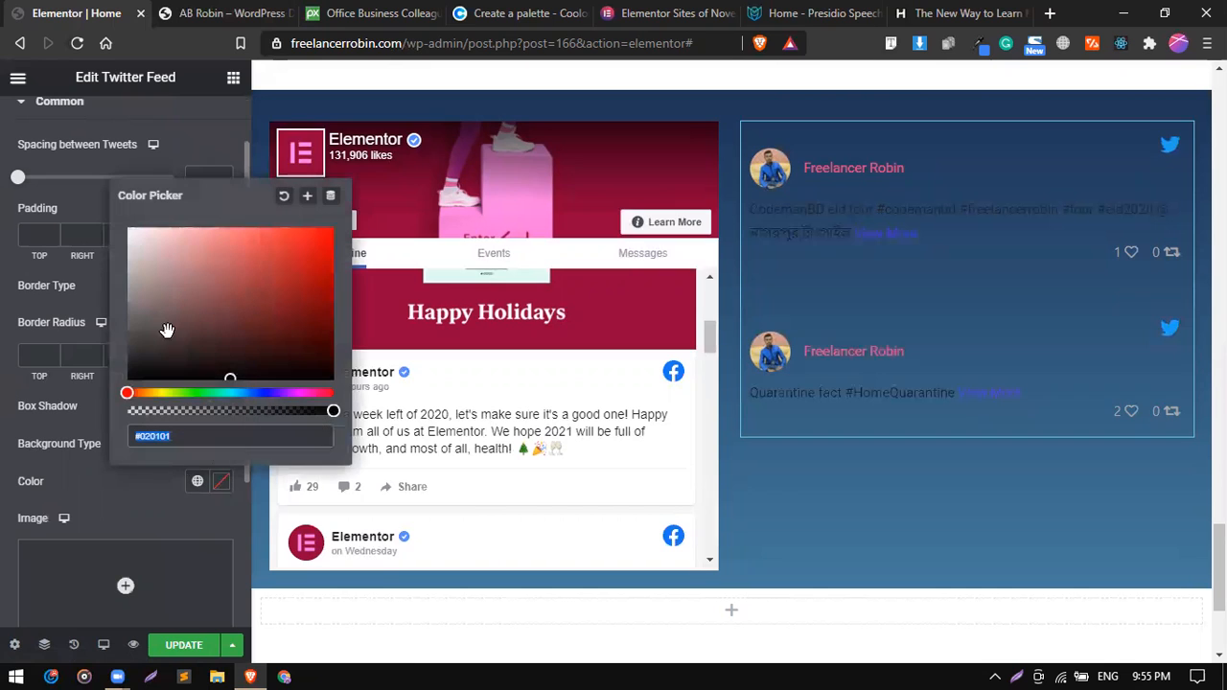
pyautogui.moveTo(156, 277); pyautogui.dragTo(123, 223)
pyautogui.click(308, 410)
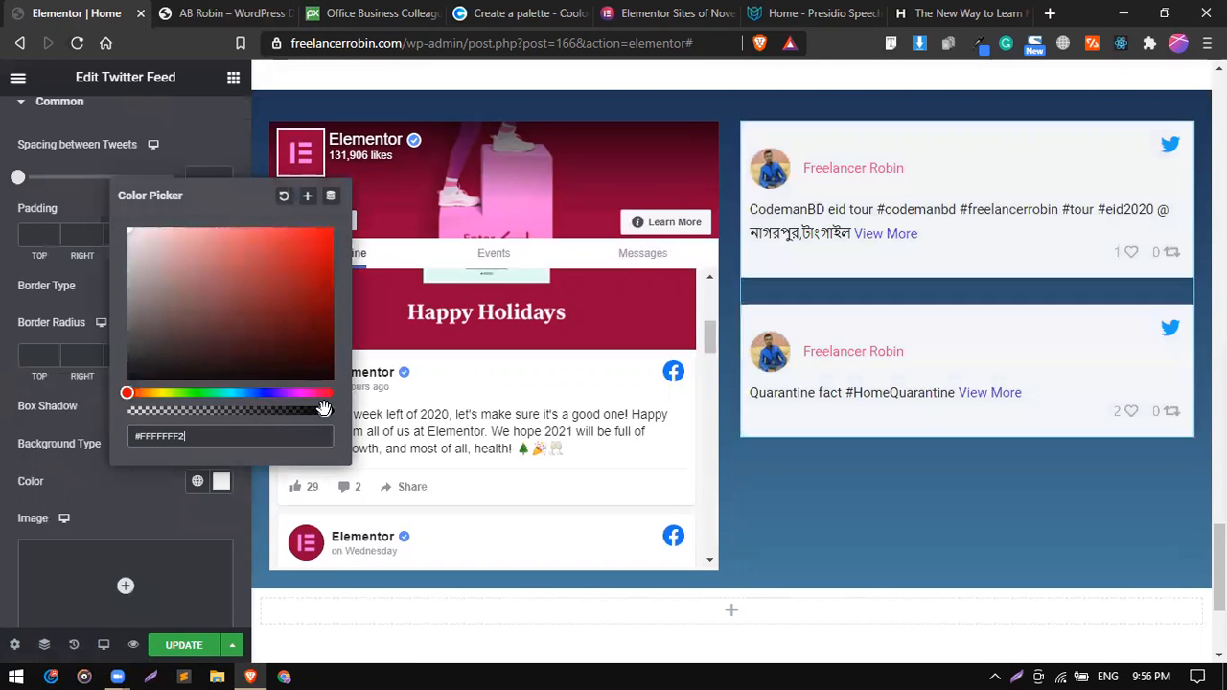
pyautogui.click(104, 473)
# Add a box shadow in rgba(0, 0, 0, 0.16) to the tweet cards and round all their corners to 10 px.
pyautogui.scroll(-1, 106, 481)
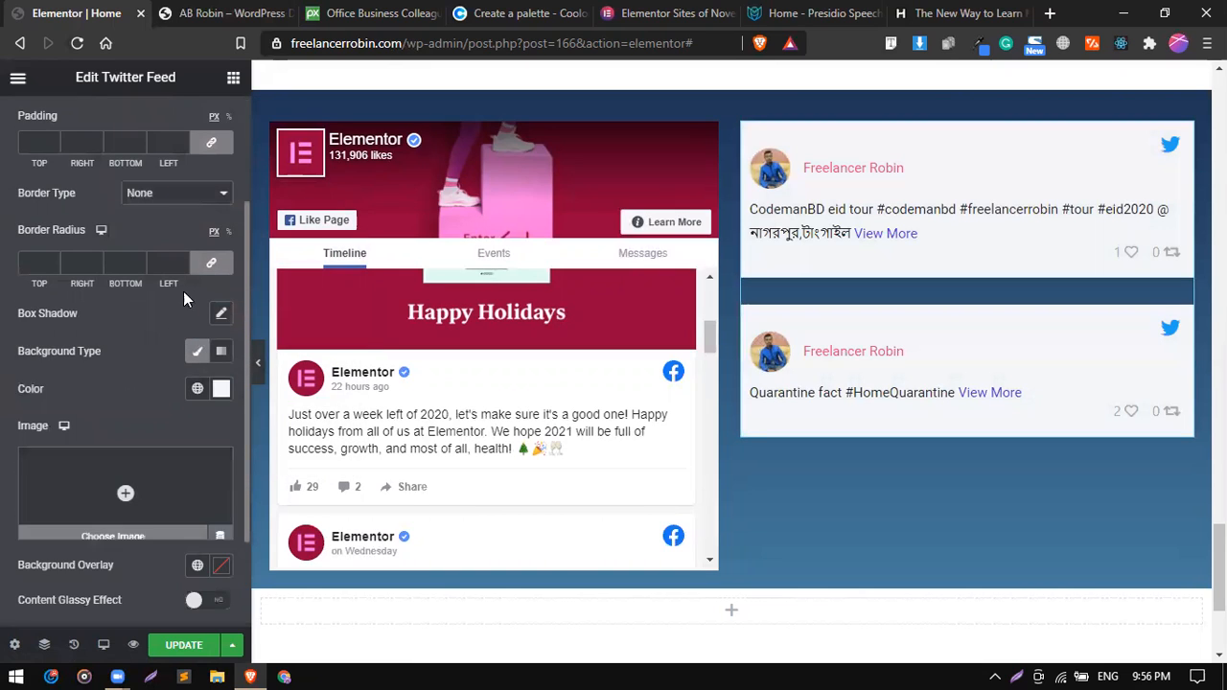
pyautogui.click(220, 314)
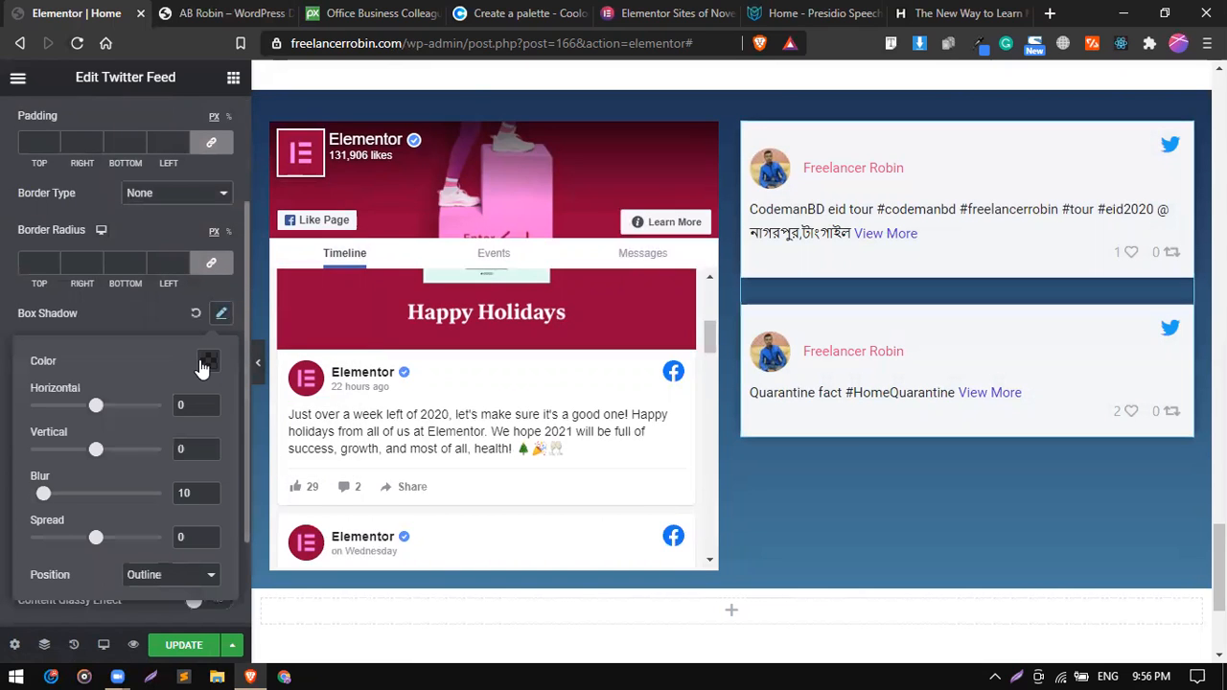
pyautogui.click(205, 362)
pyautogui.click(284, 316)
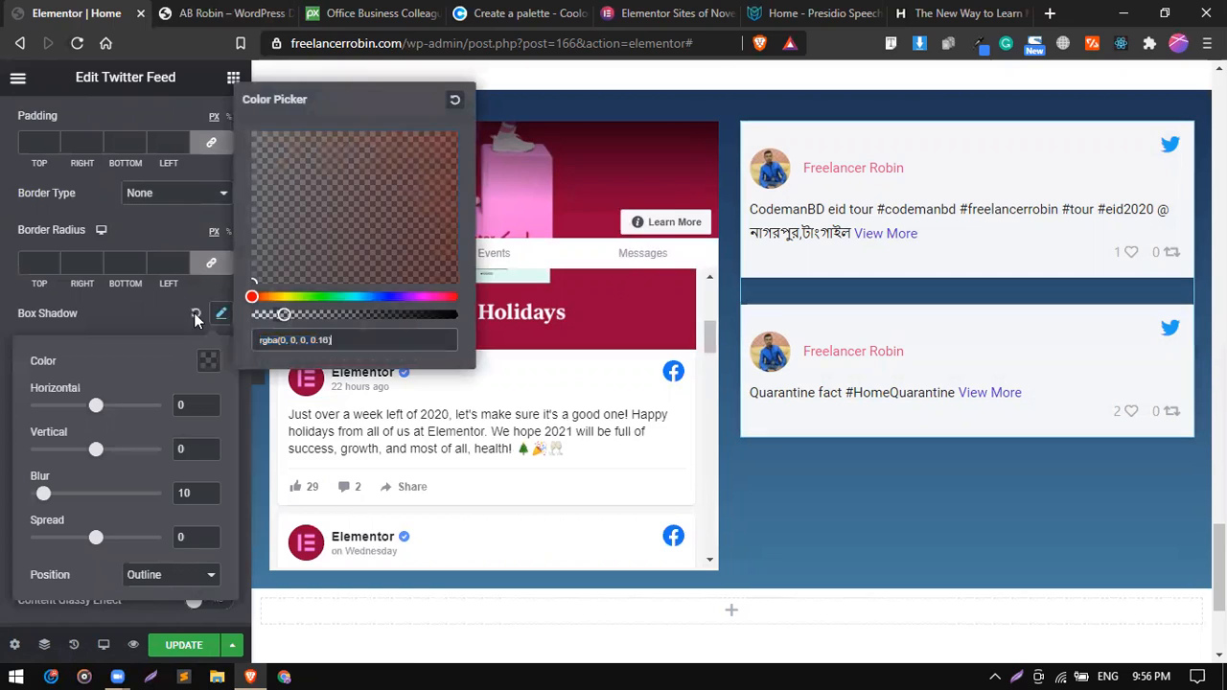
pyautogui.click(121, 298)
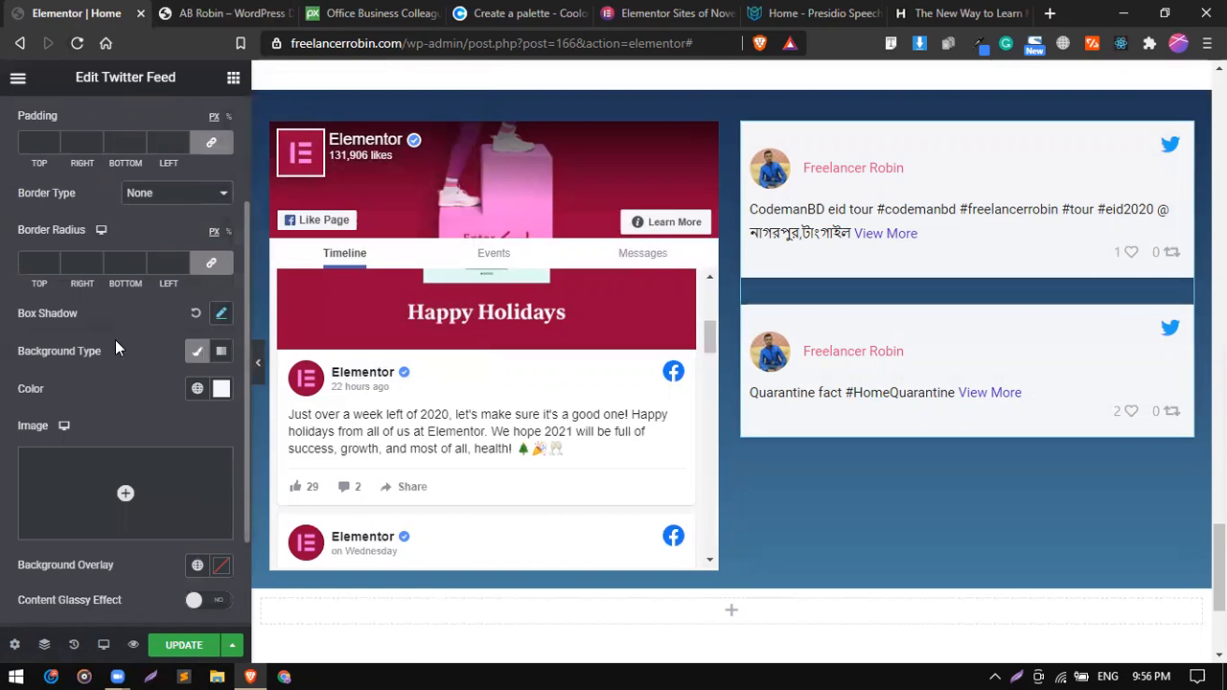
pyautogui.click(21, 260)
pyautogui.write('10')
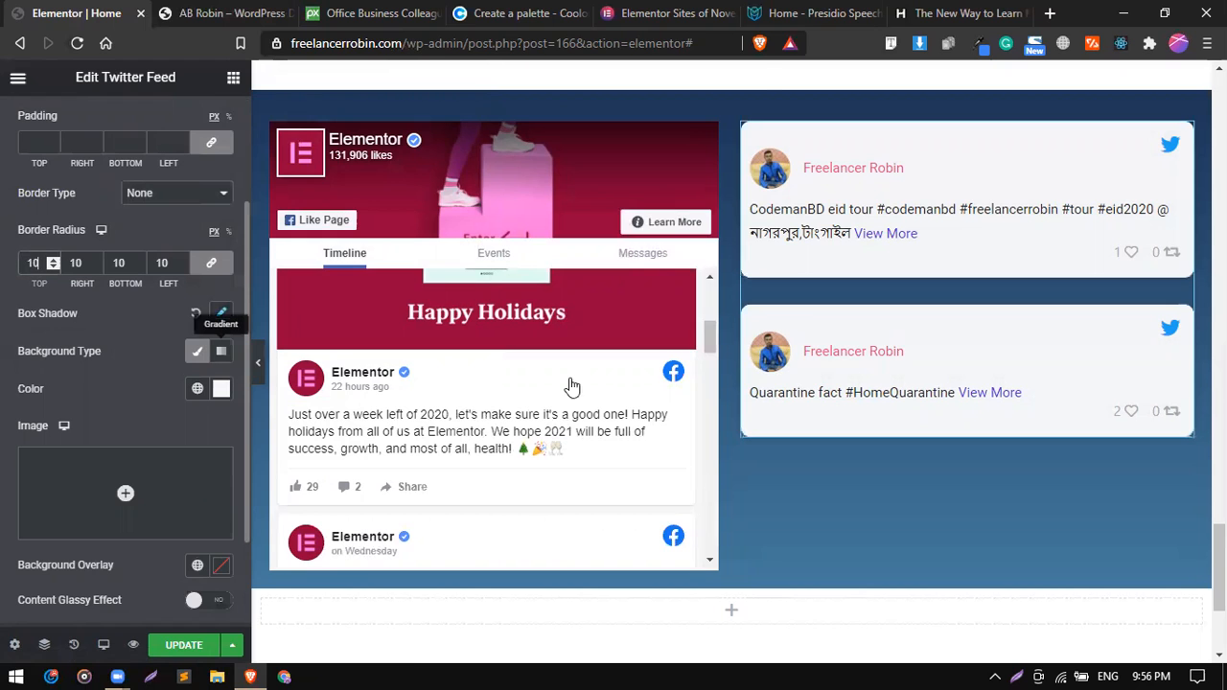
# Review the styled feeds and examine the Twitter Feed's User Info options for its icon, profile image and name.
pyautogui.scroll(-2, 706, 457)
pyautogui.scroll(1, 745, 503)
pyautogui.scroll(-2, 746, 503)
pyautogui.scroll(-2, 151, 330)
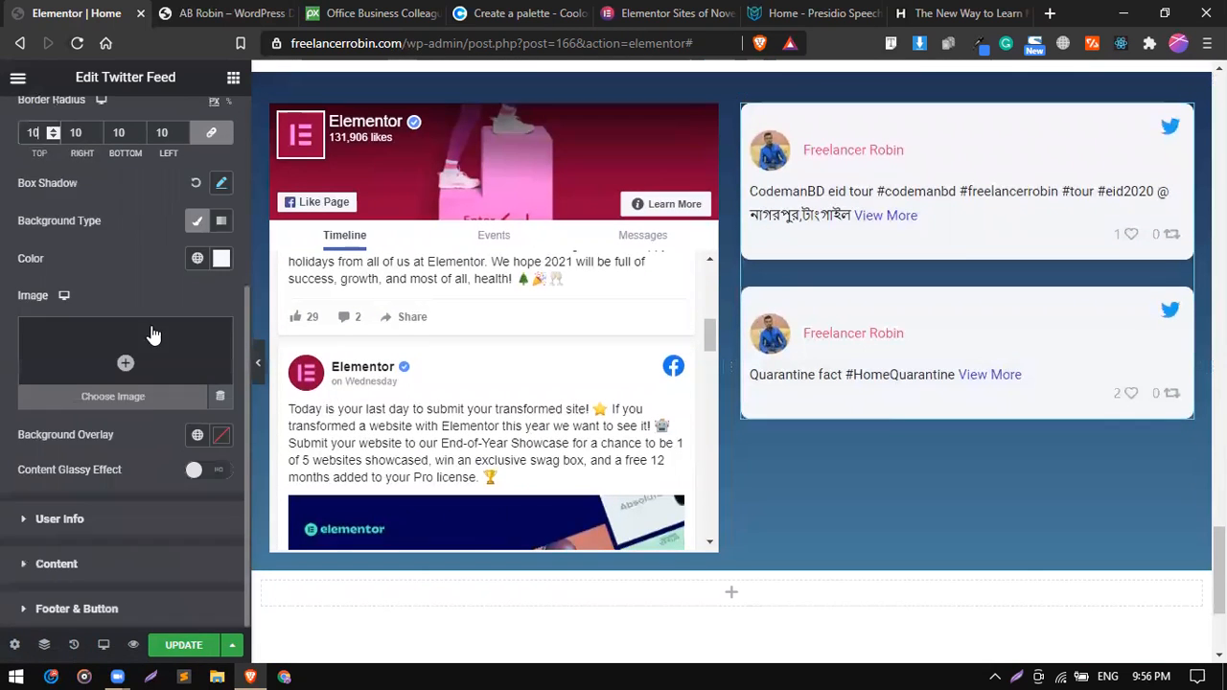
pyautogui.click(97, 523)
pyautogui.scroll(-1, 136, 411)
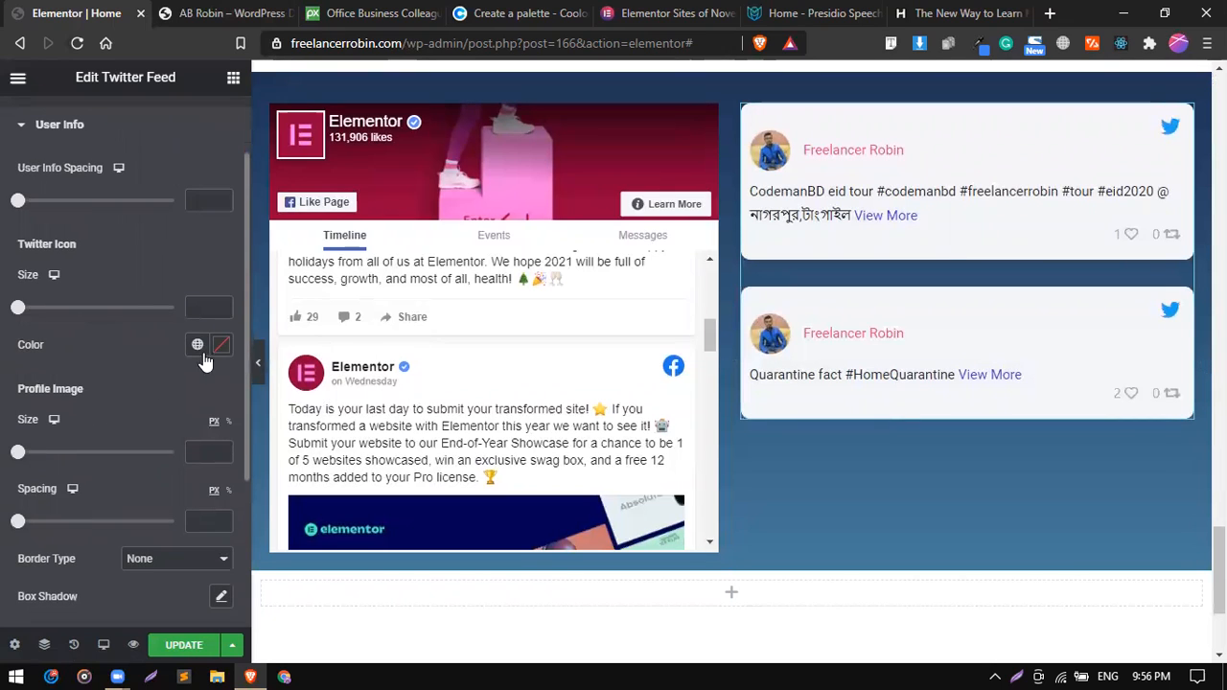
pyautogui.scroll(-2, 149, 402)
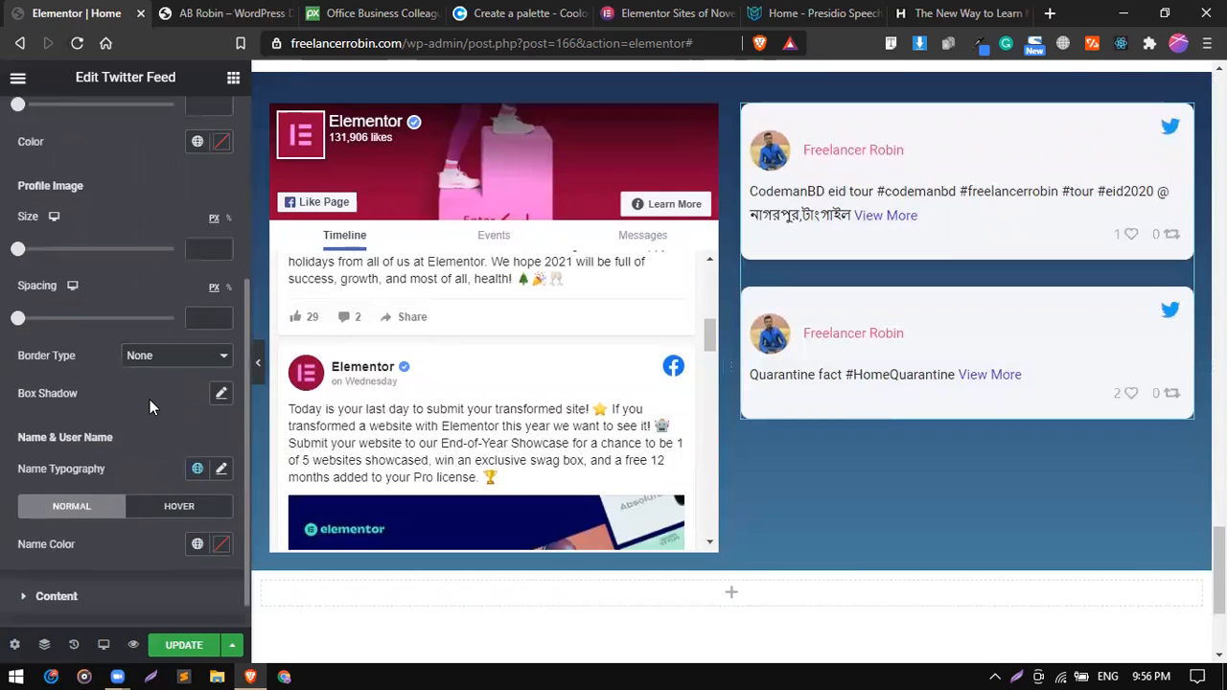
pyautogui.scroll(5, 149, 399)
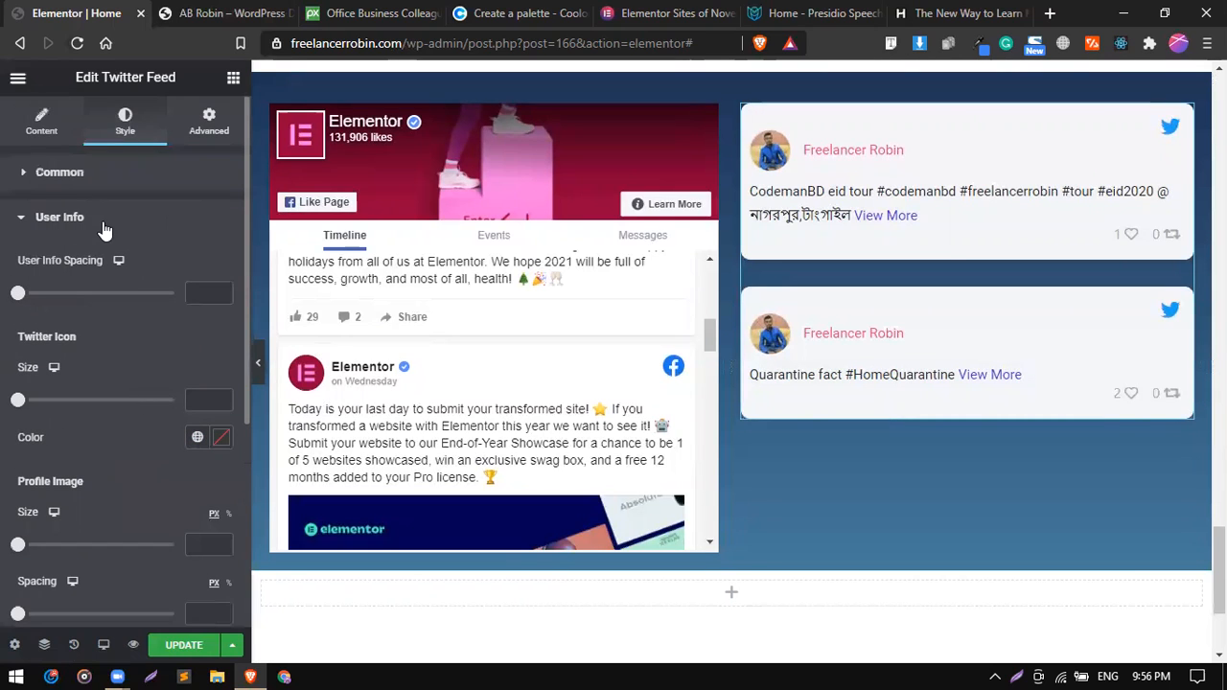
pyautogui.click(103, 228)
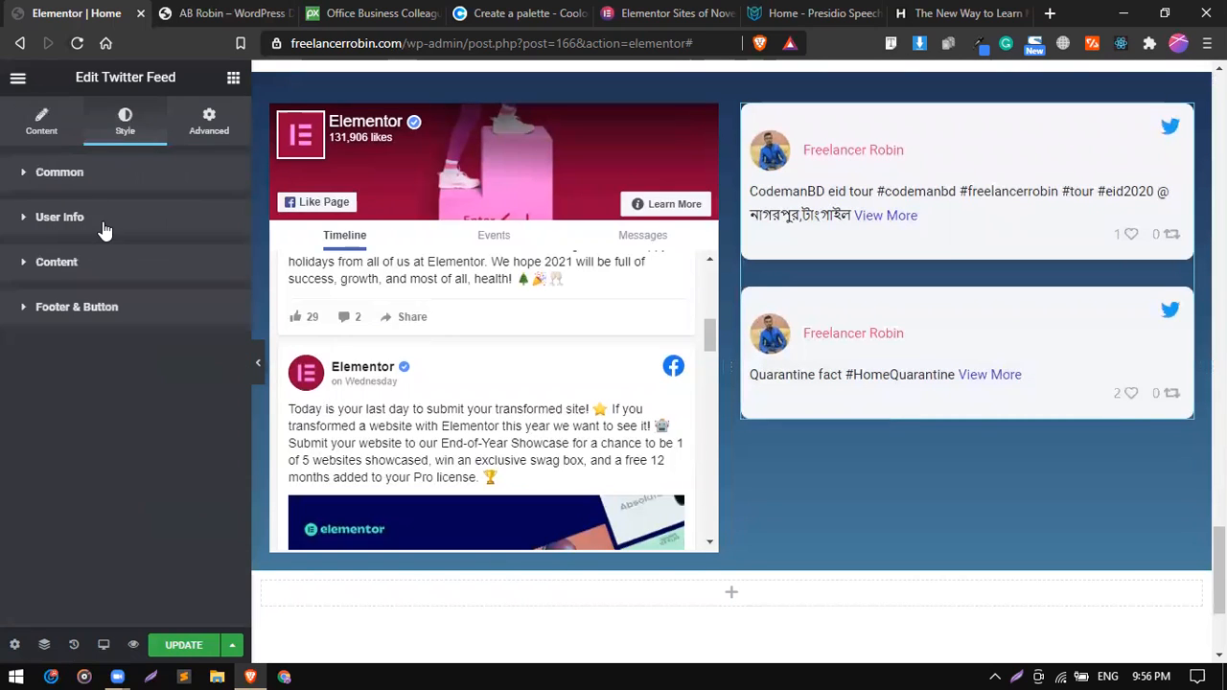
pyautogui.click(43, 123)
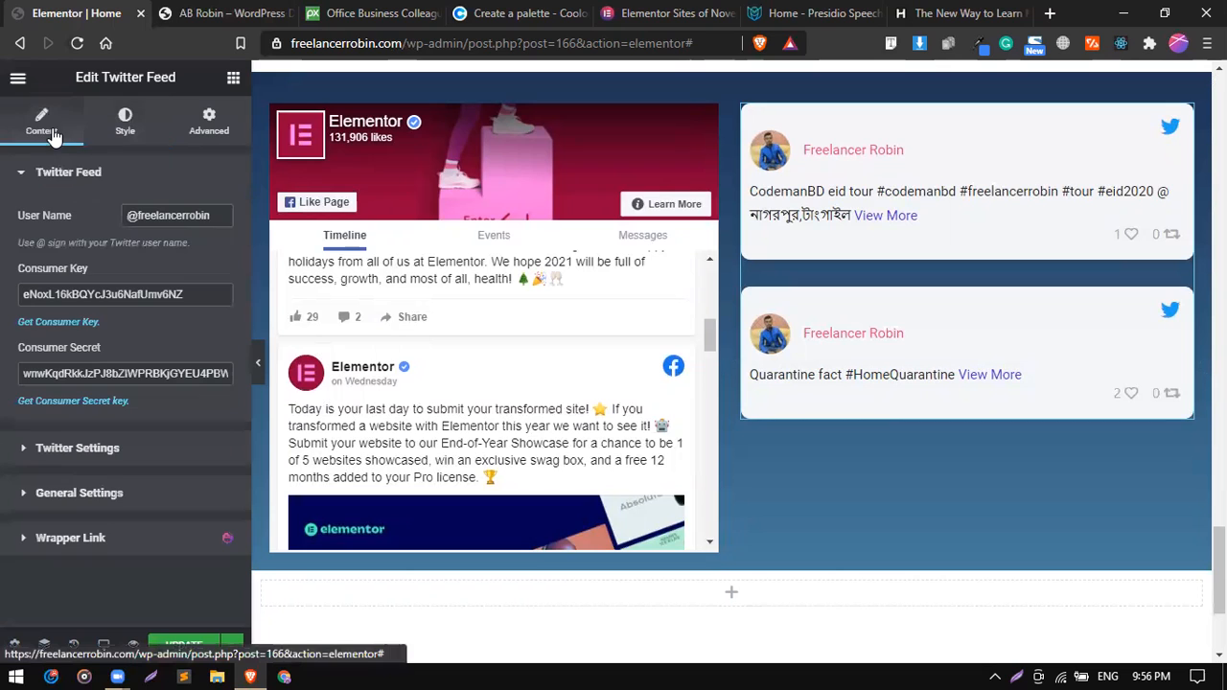
# Turn on Show User Name in the Twitter Feed's Twitter Settings.
pyautogui.click(129, 456)
pyautogui.scroll(-2, 203, 503)
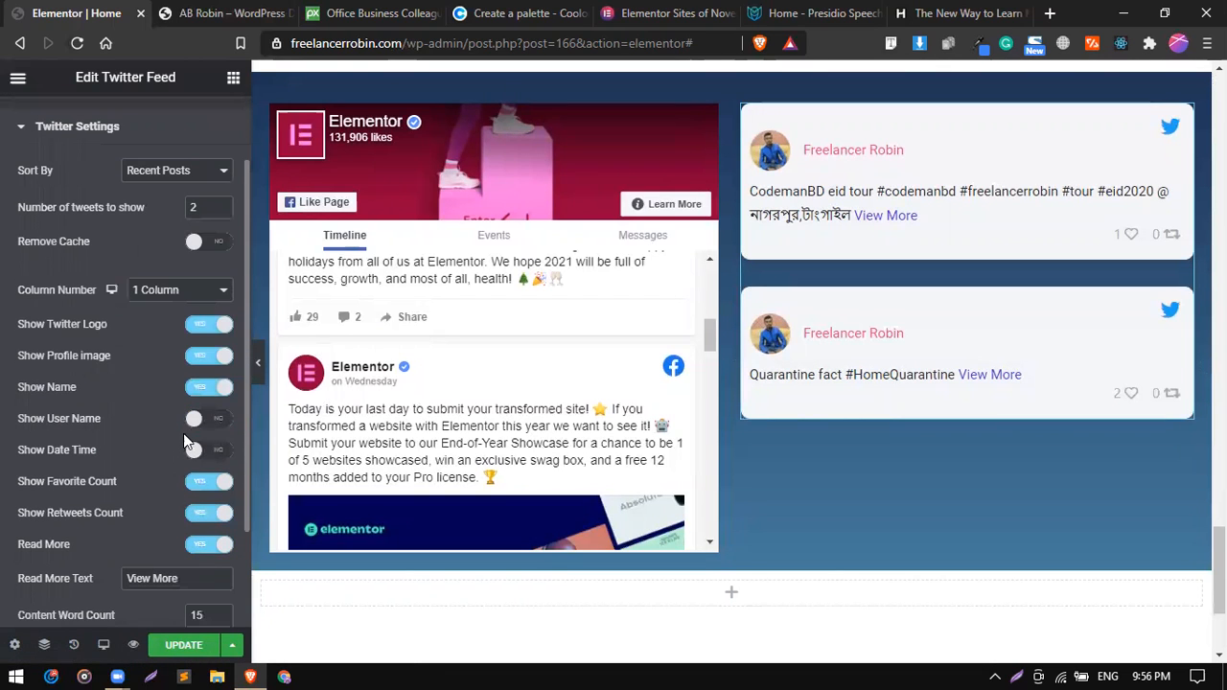
pyautogui.click(194, 427)
pyautogui.scroll(2, 181, 368)
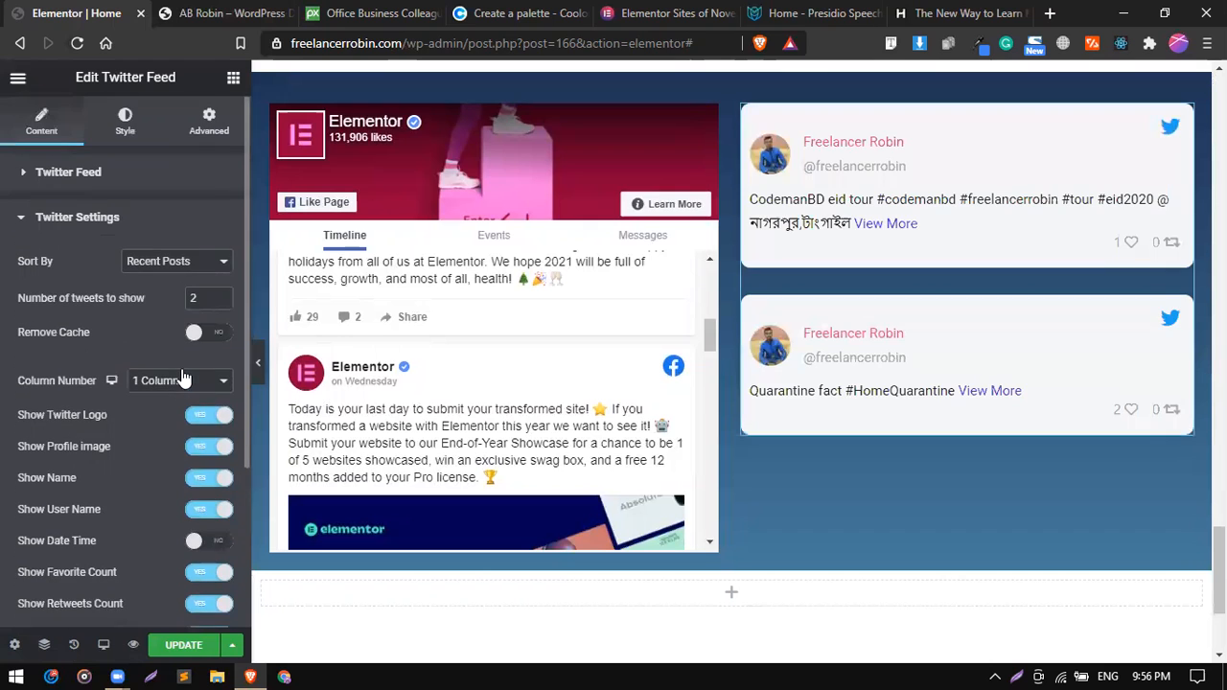
# Examine the Twitter Feed's Common, User Info and Content style options for spacing, typography and color controls.
pyautogui.click(125, 123)
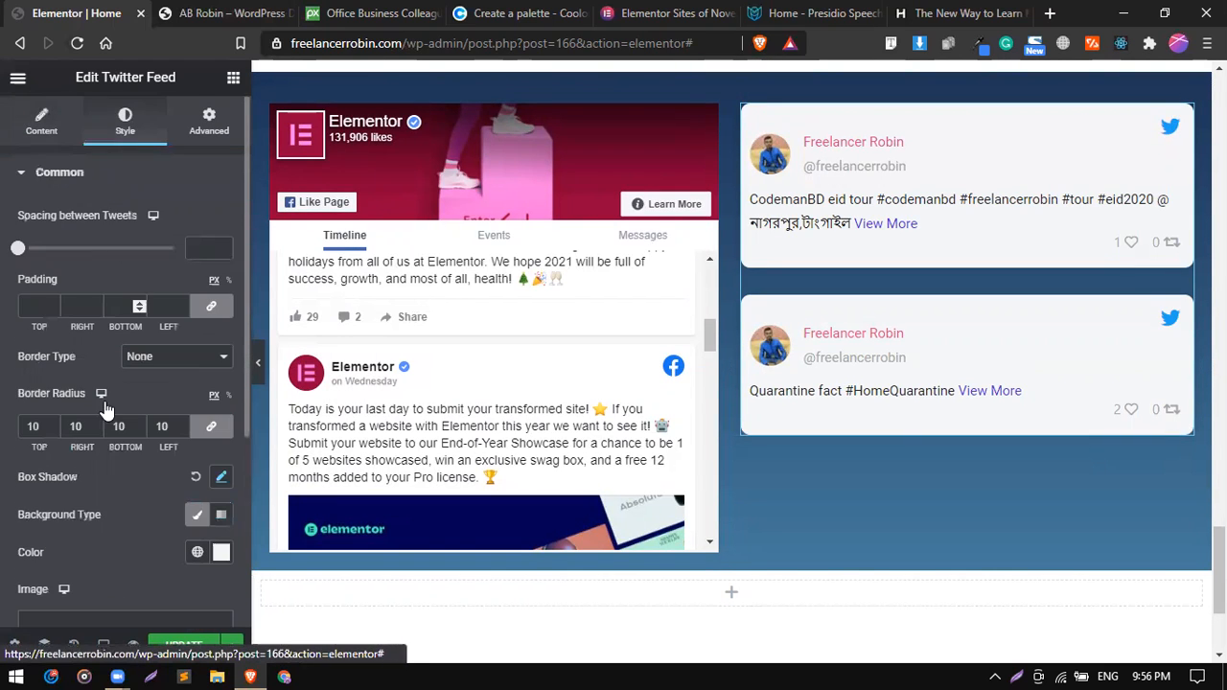
pyautogui.scroll(-3, 106, 407)
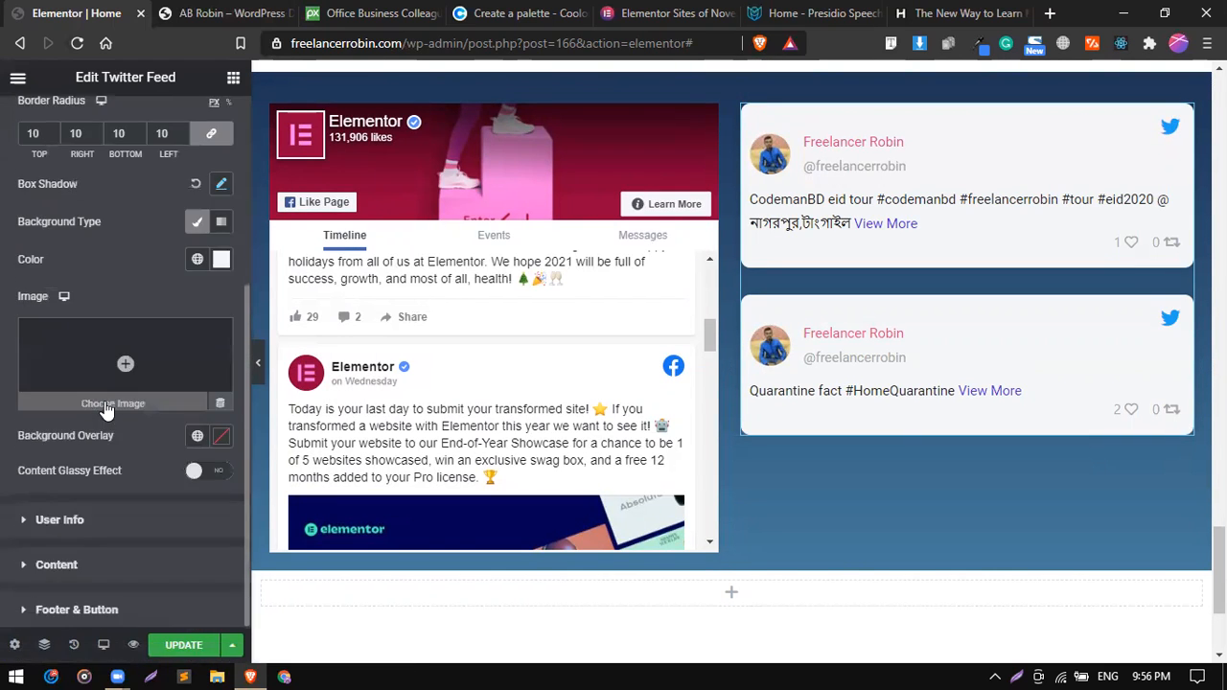
pyautogui.click(122, 518)
pyautogui.scroll(-7, 122, 518)
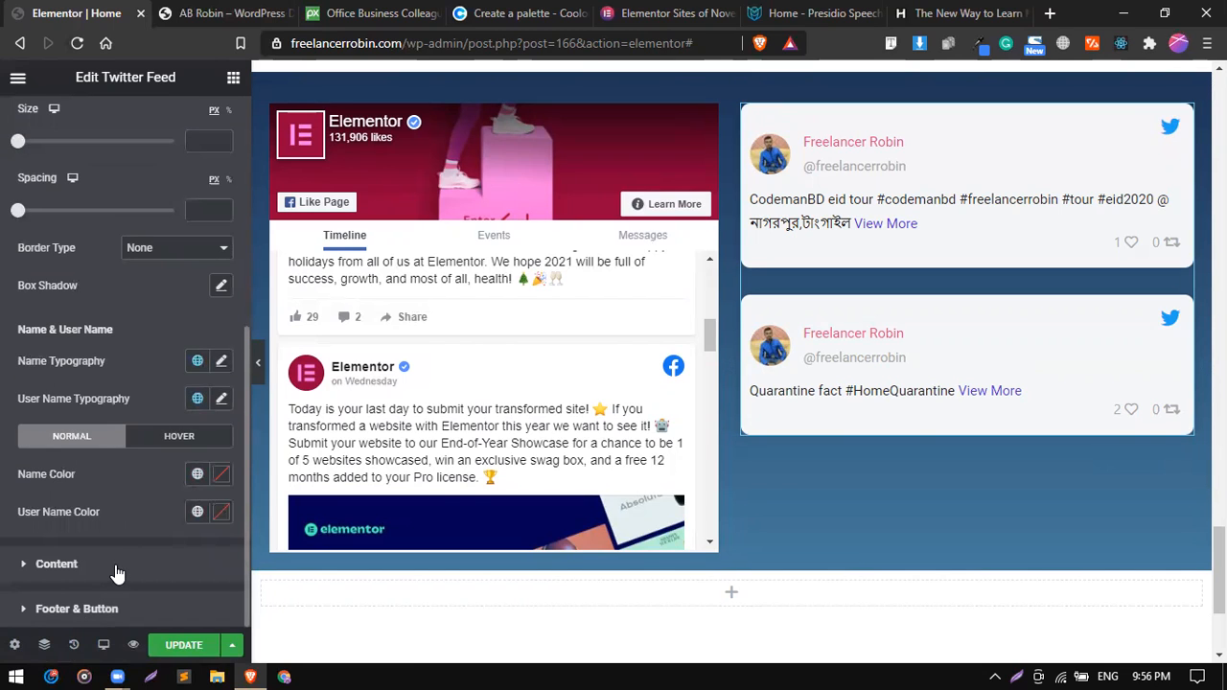
pyautogui.click(115, 564)
pyautogui.scroll(-3, 143, 471)
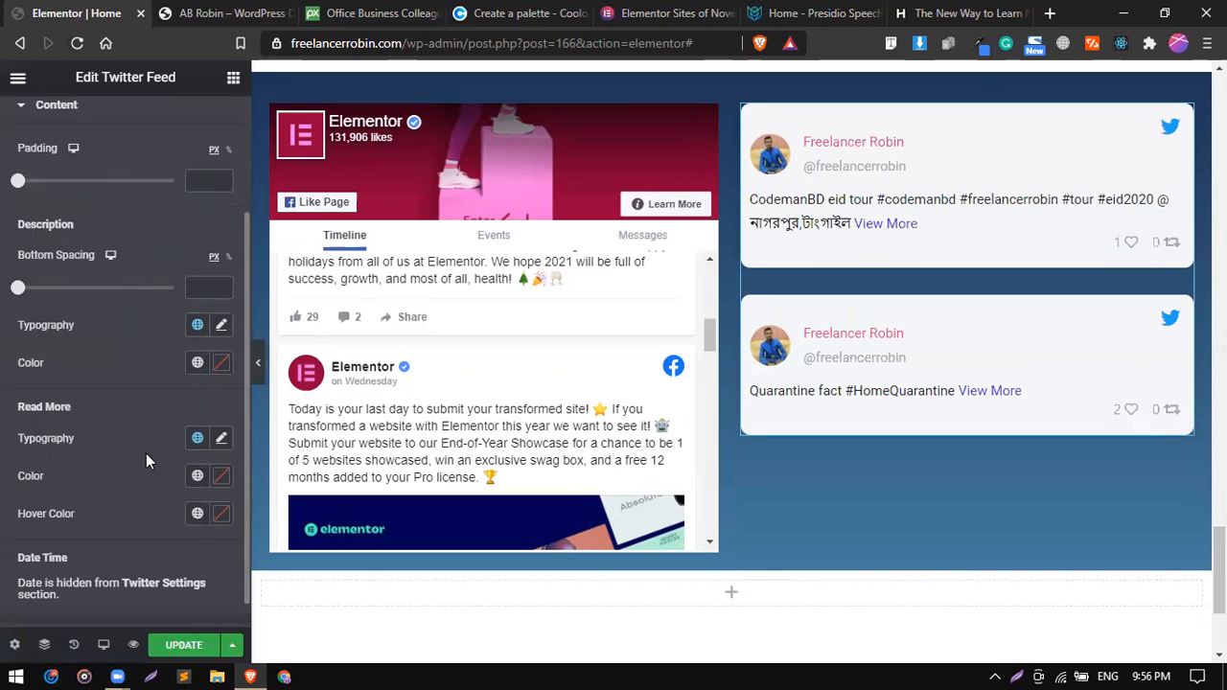
pyautogui.scroll(2, 145, 453)
pyautogui.scroll(-3, 145, 453)
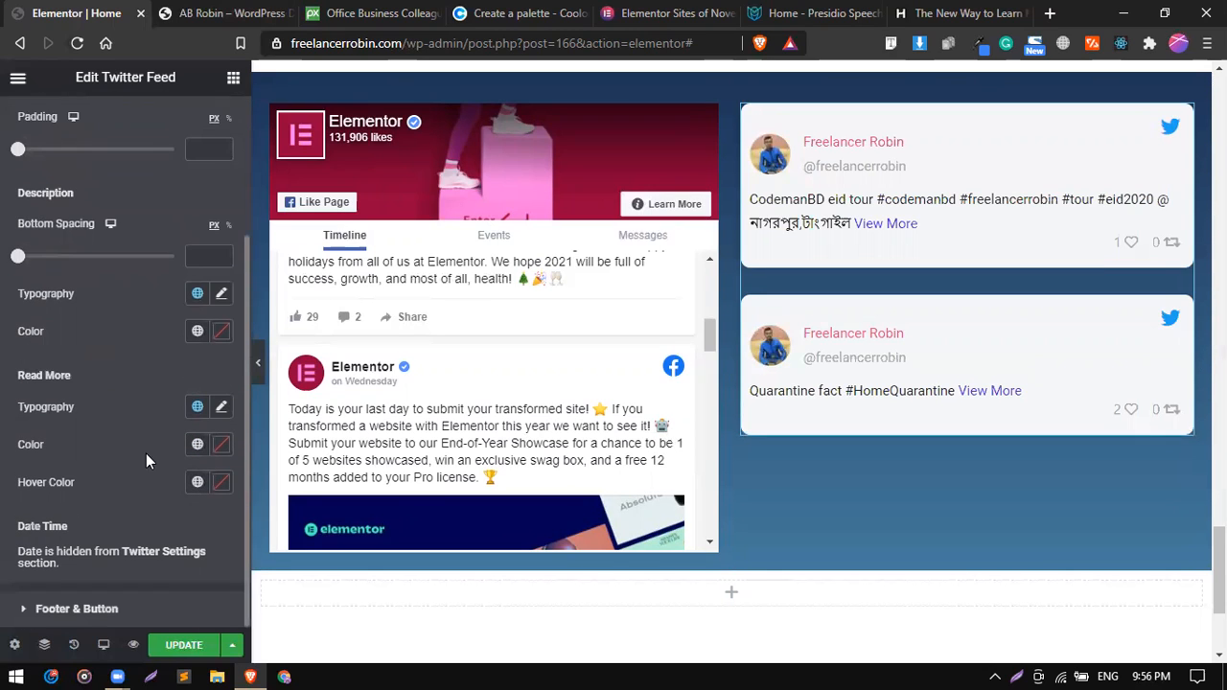
pyautogui.scroll(2, 106, 351)
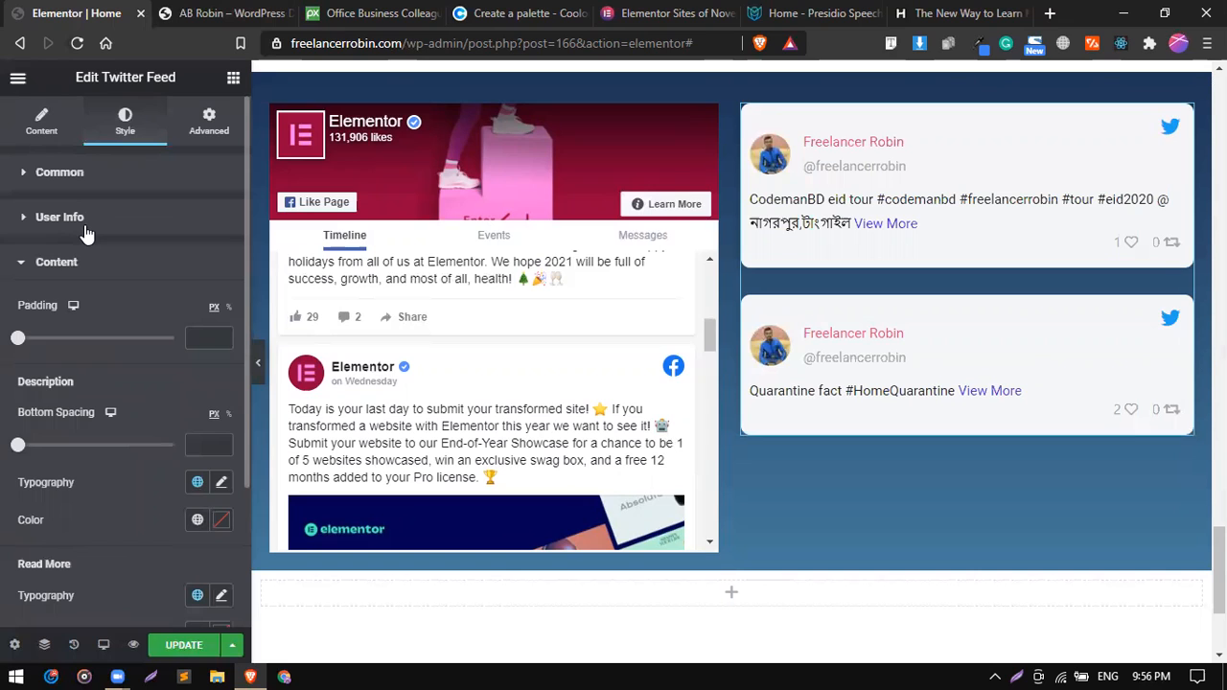
# Set the Twitter Feed's Name Color to the global color #1D3557 in the User Info styling.
pyautogui.click(85, 228)
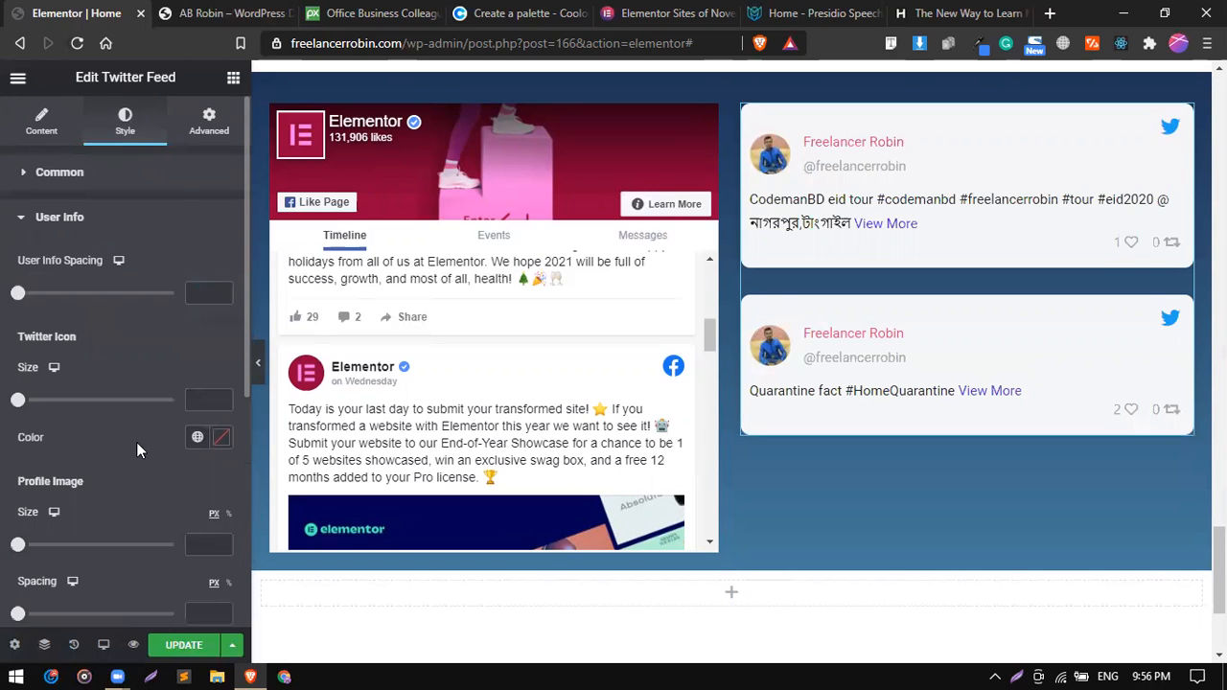
pyautogui.scroll(-1, 136, 442)
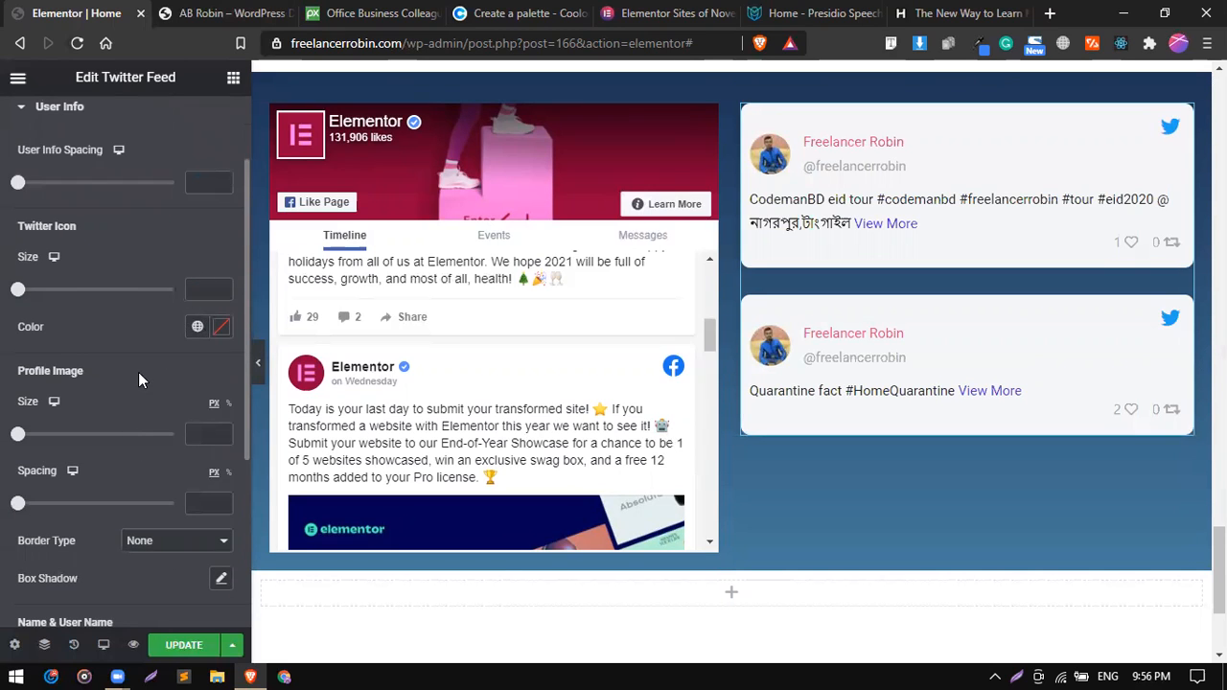
pyautogui.scroll(-2, 138, 372)
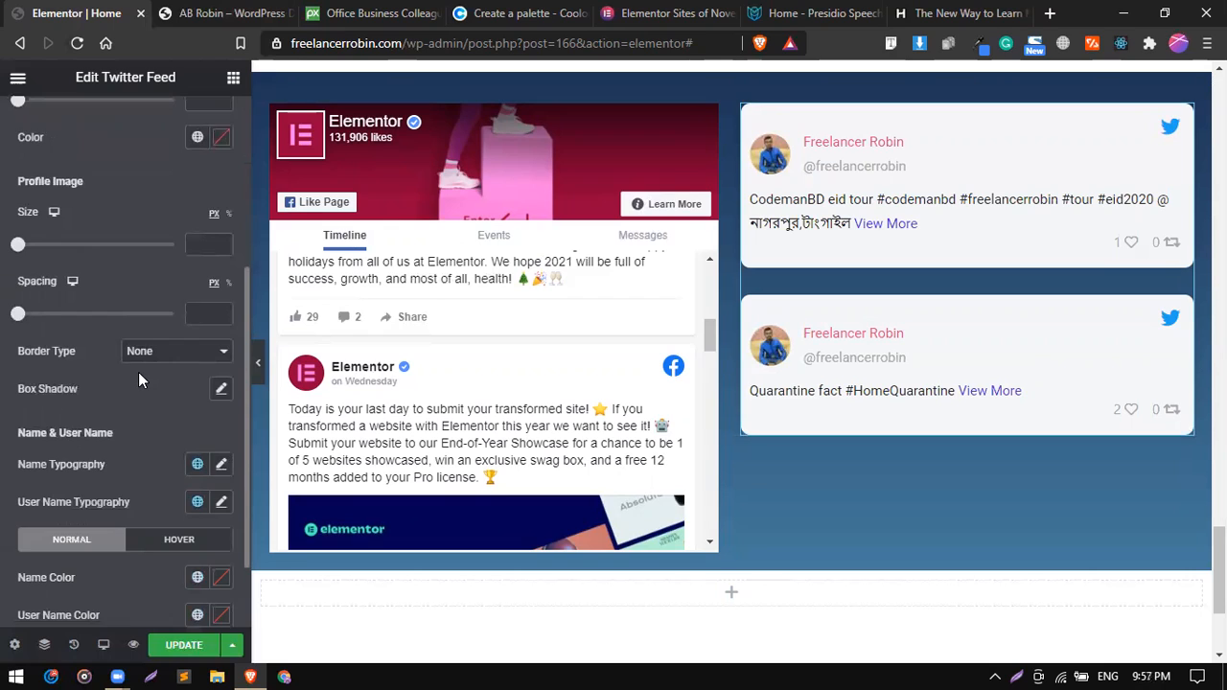
pyautogui.scroll(-1, 138, 381)
pyautogui.scroll(-1, 138, 372)
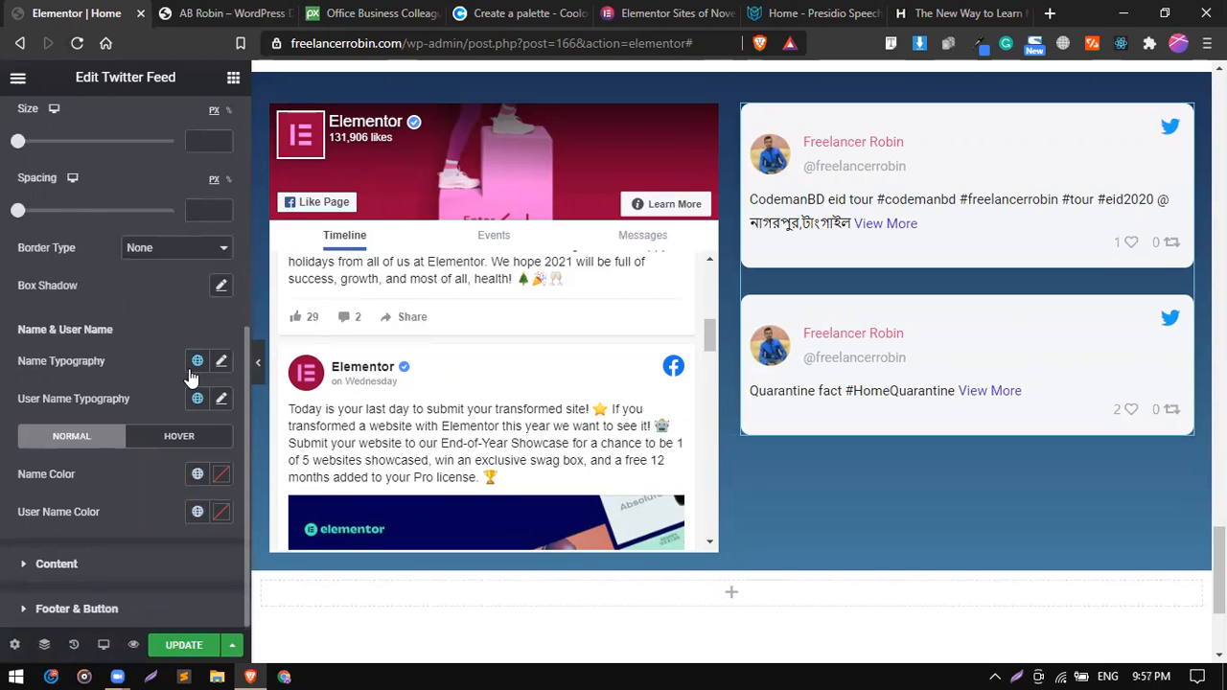
pyautogui.click(197, 474)
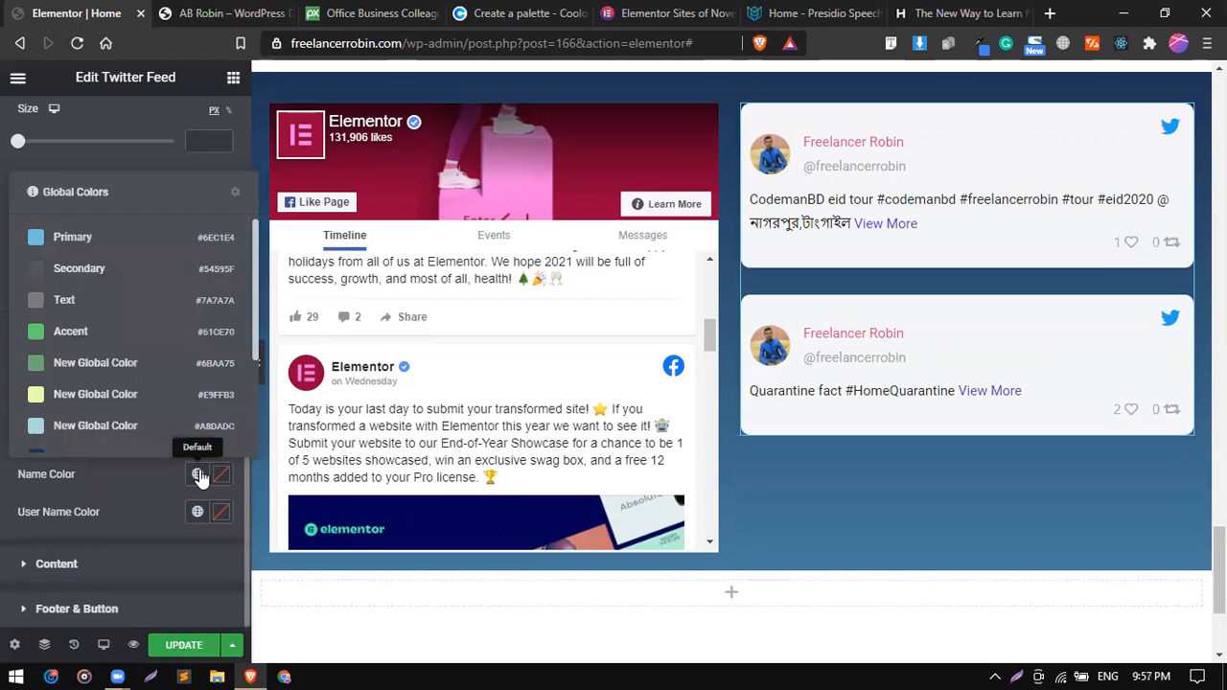
pyautogui.scroll(-3, 124, 374)
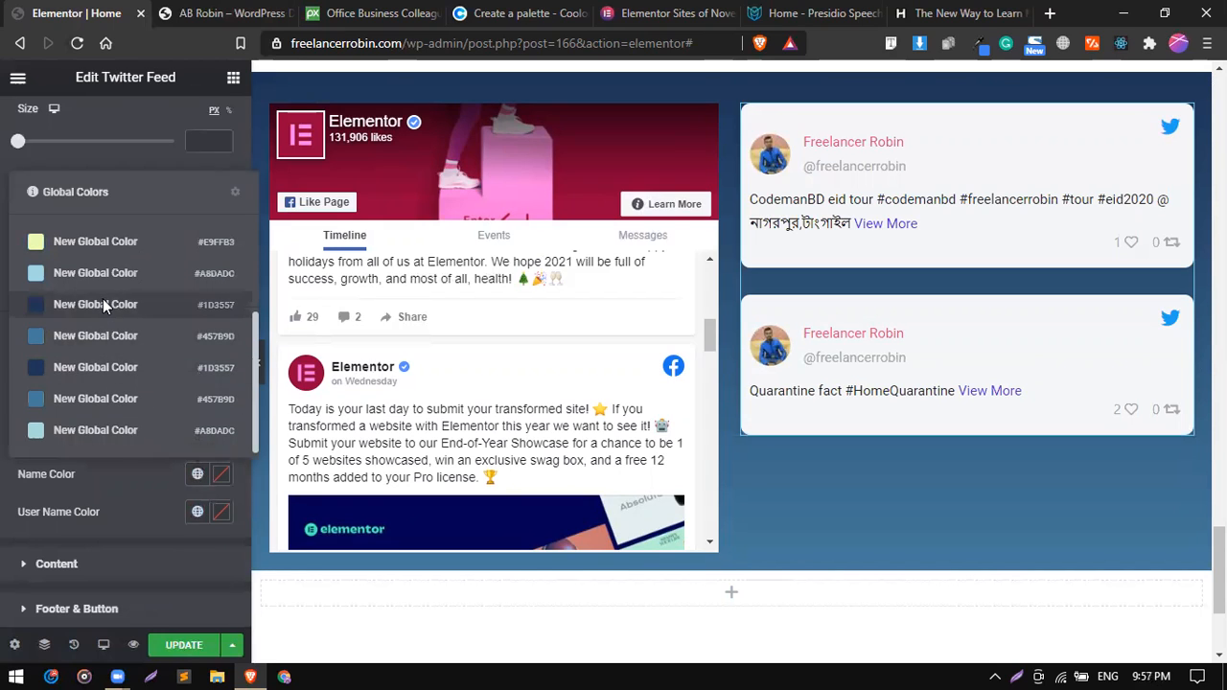
pyautogui.click(103, 301)
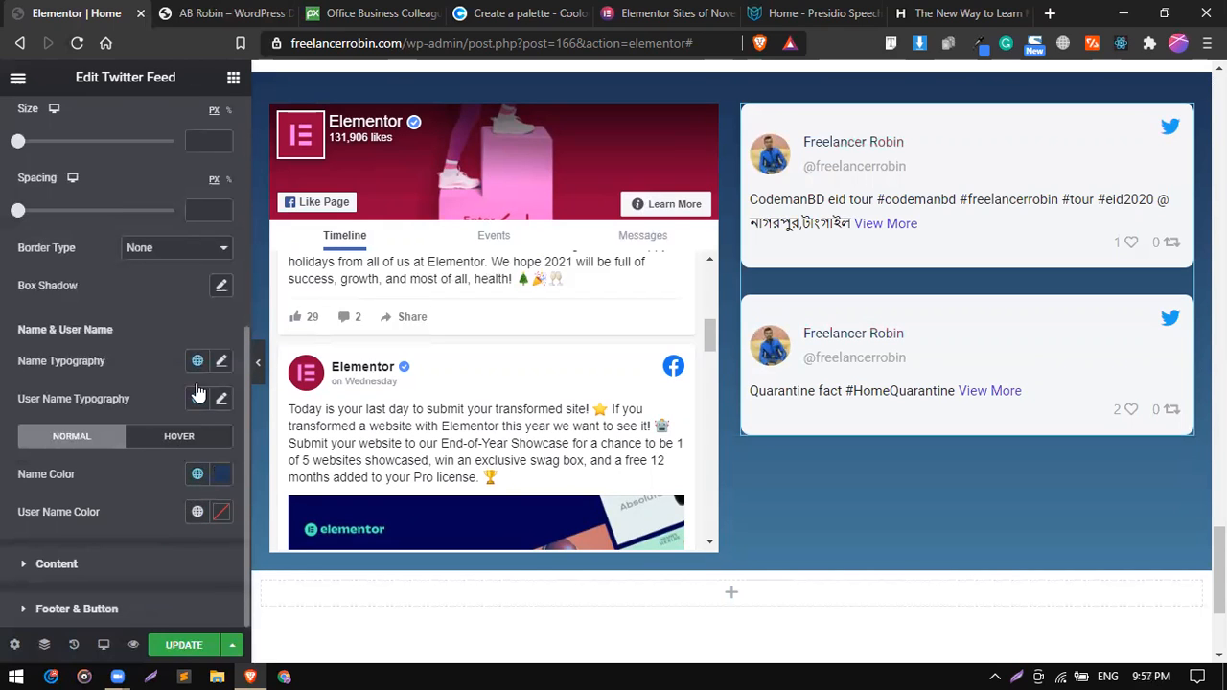
# Set the Name Typography to the Poppins font family at a size of 15 px.
pyautogui.click(220, 362)
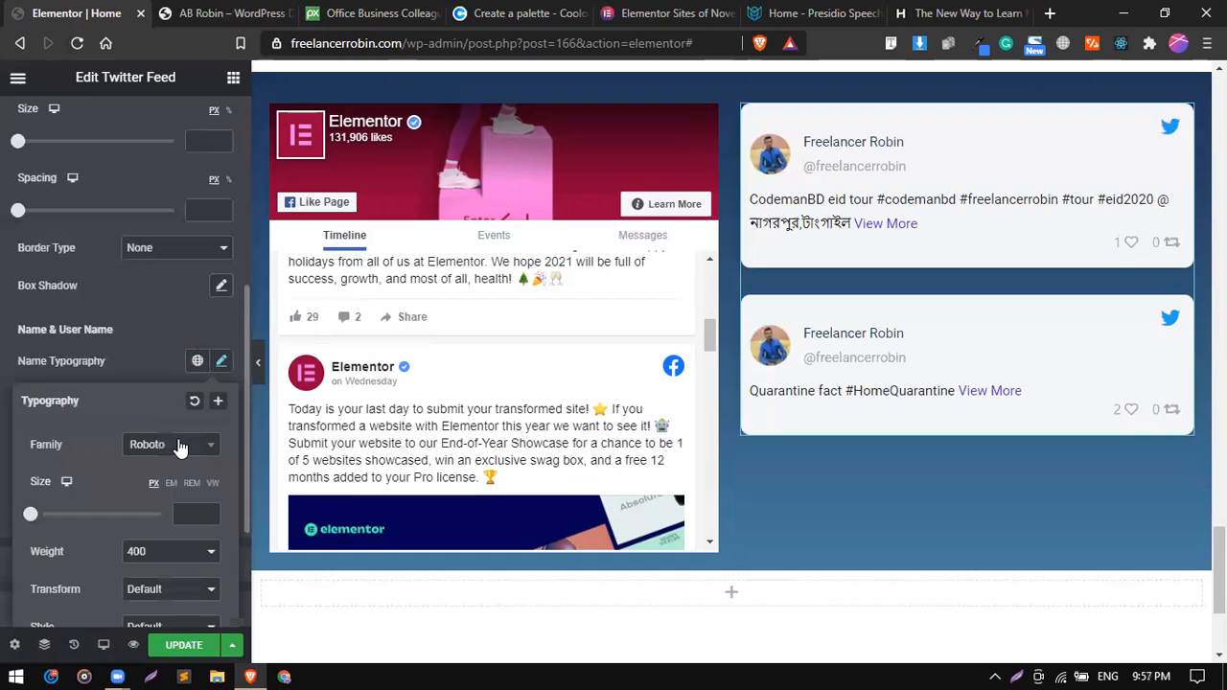
pyautogui.click(178, 447)
pyautogui.write('pop')
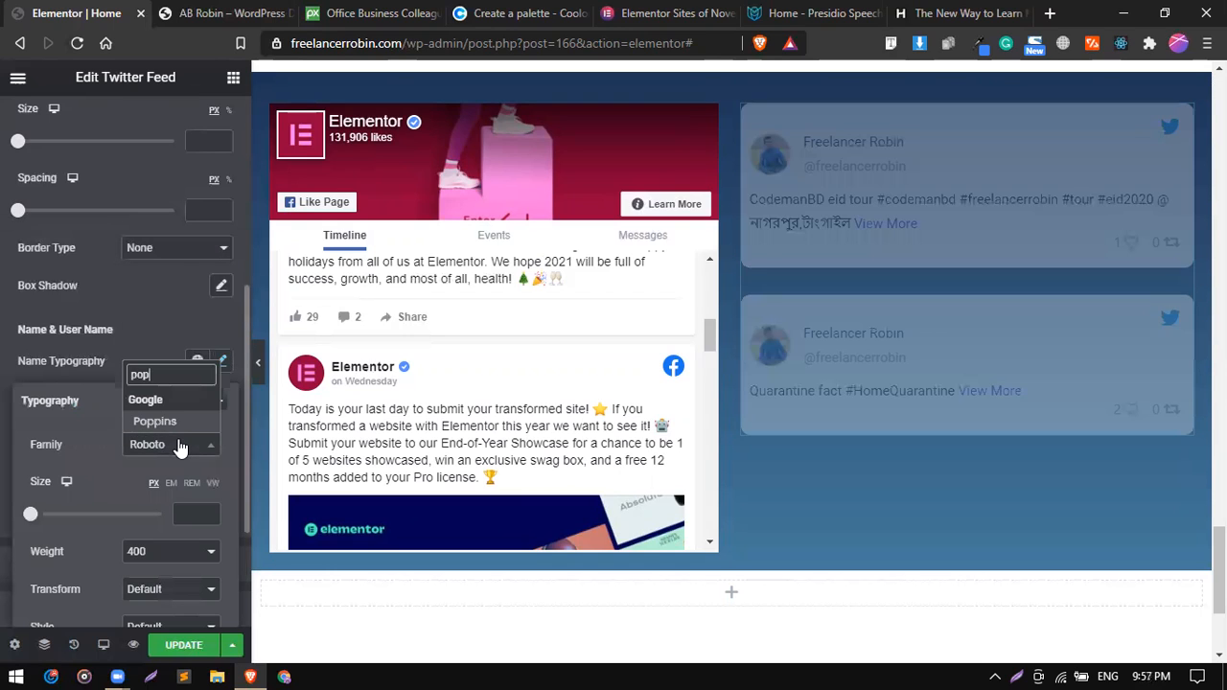
pyautogui.press('Return')
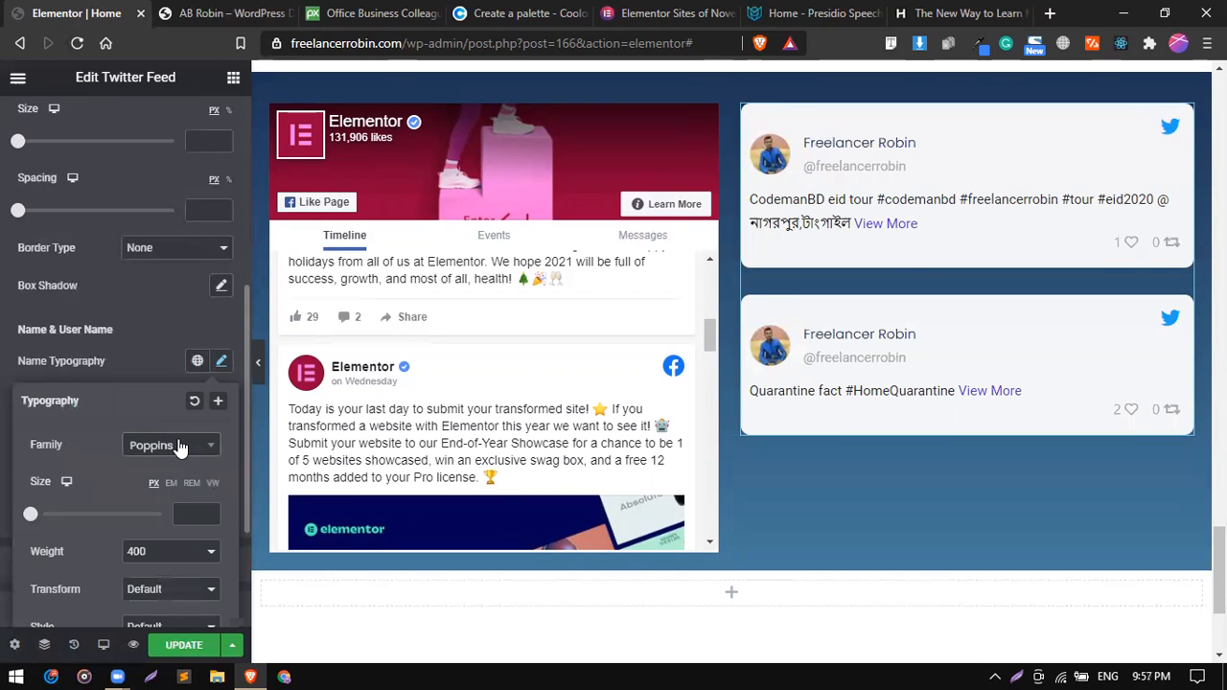
pyautogui.click(192, 518)
pyautogui.moveTo(31, 514)
pyautogui.mouseDown()
pyautogui.moveTo(47, 514)
pyautogui.moveTo(39, 522)
pyautogui.mouseUp()
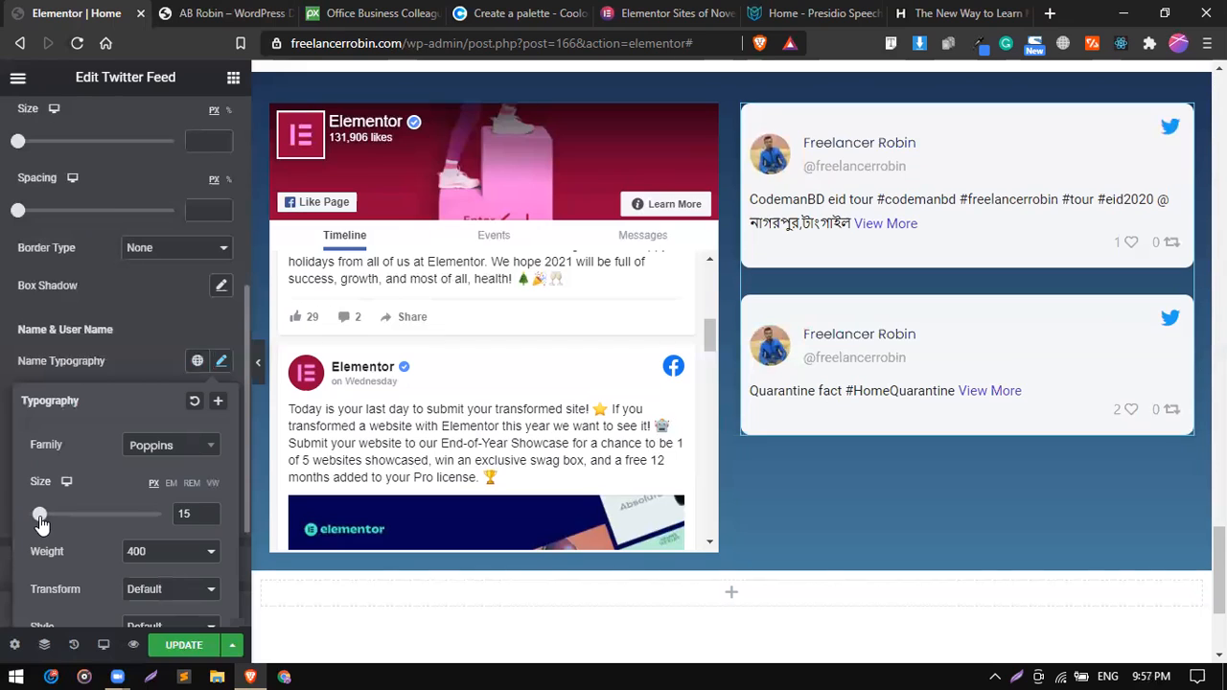
pyautogui.click(165, 351)
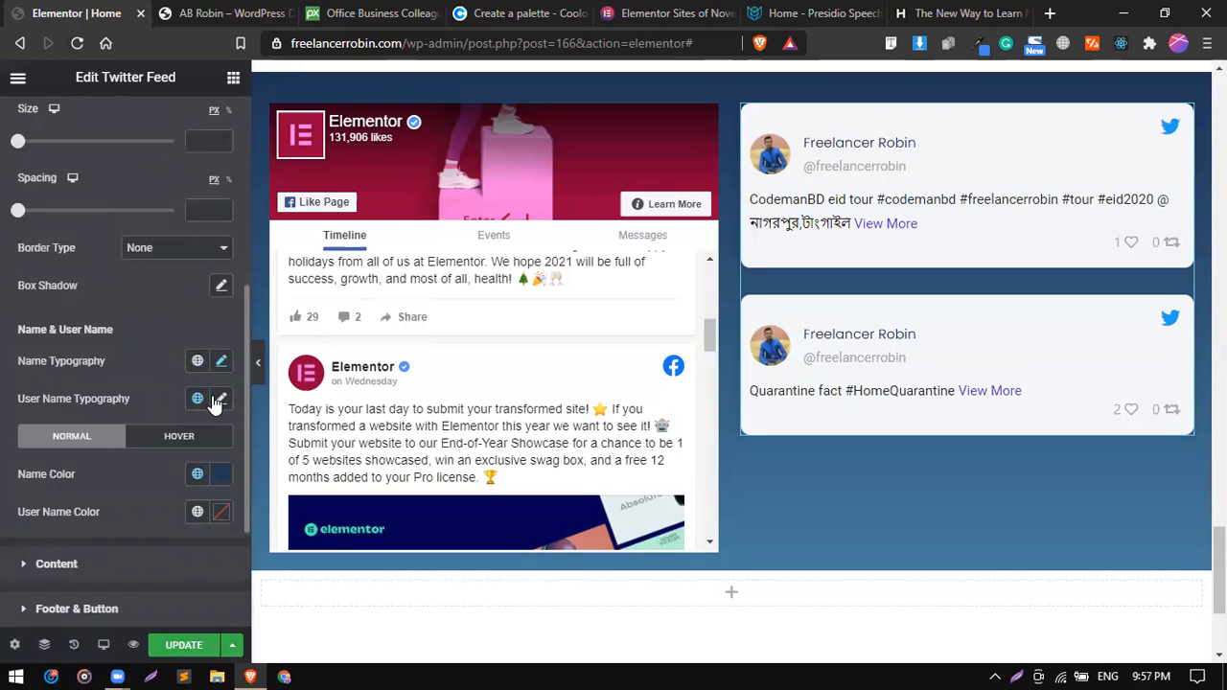
# Set the User Name Typography to the Poppins font family.
pyautogui.click(219, 398)
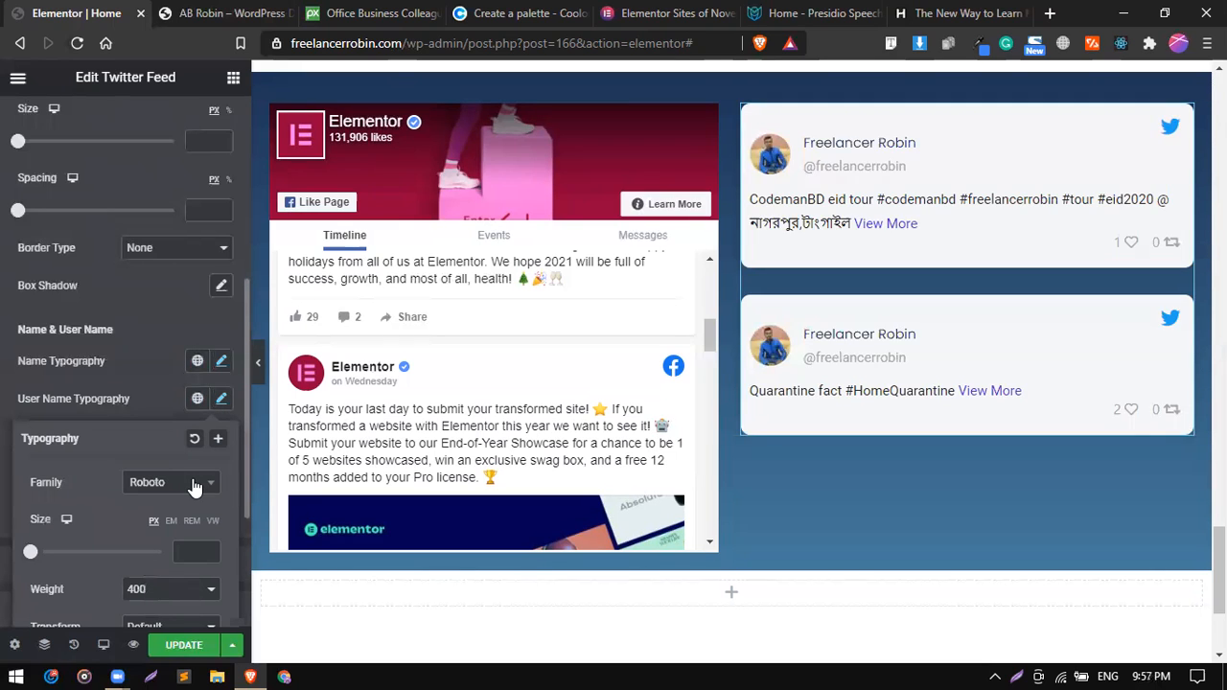
pyautogui.click(194, 487)
pyautogui.write('pop')
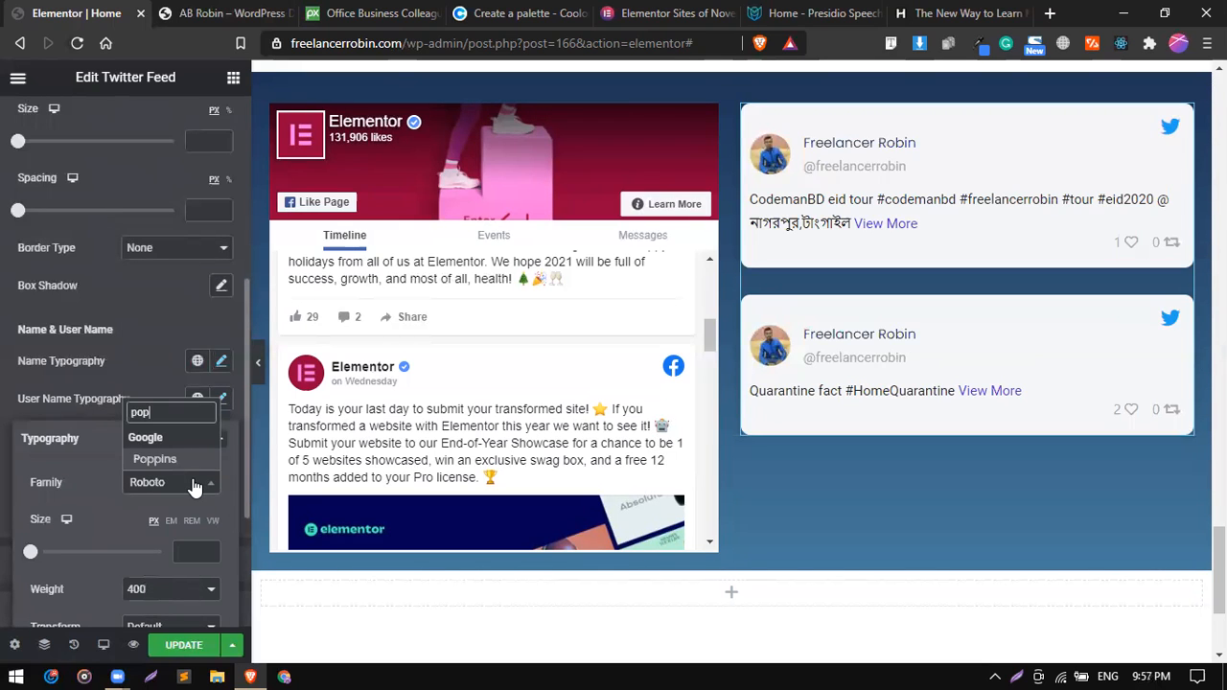
pyautogui.press('Return')
pyautogui.click(173, 403)
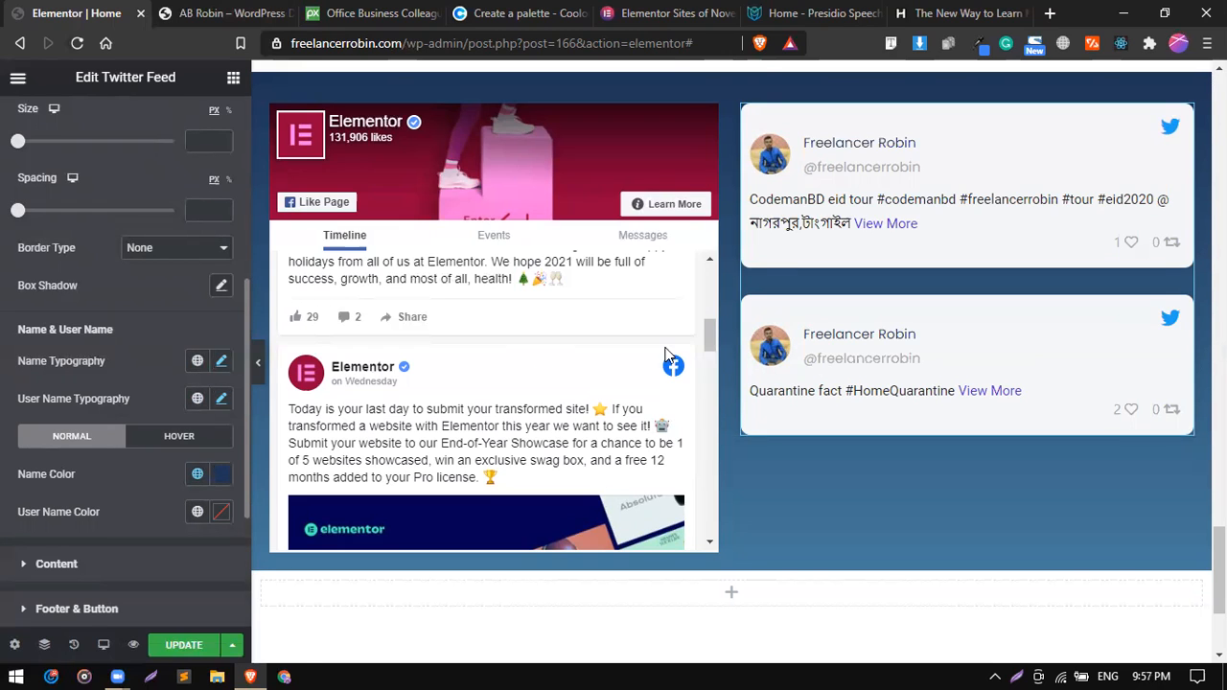
# Review the restyled feeds and examine the Twitter Settings, including the available Sort By choices.
pyautogui.scroll(3, 727, 359)
pyautogui.scroll(-3, 728, 359)
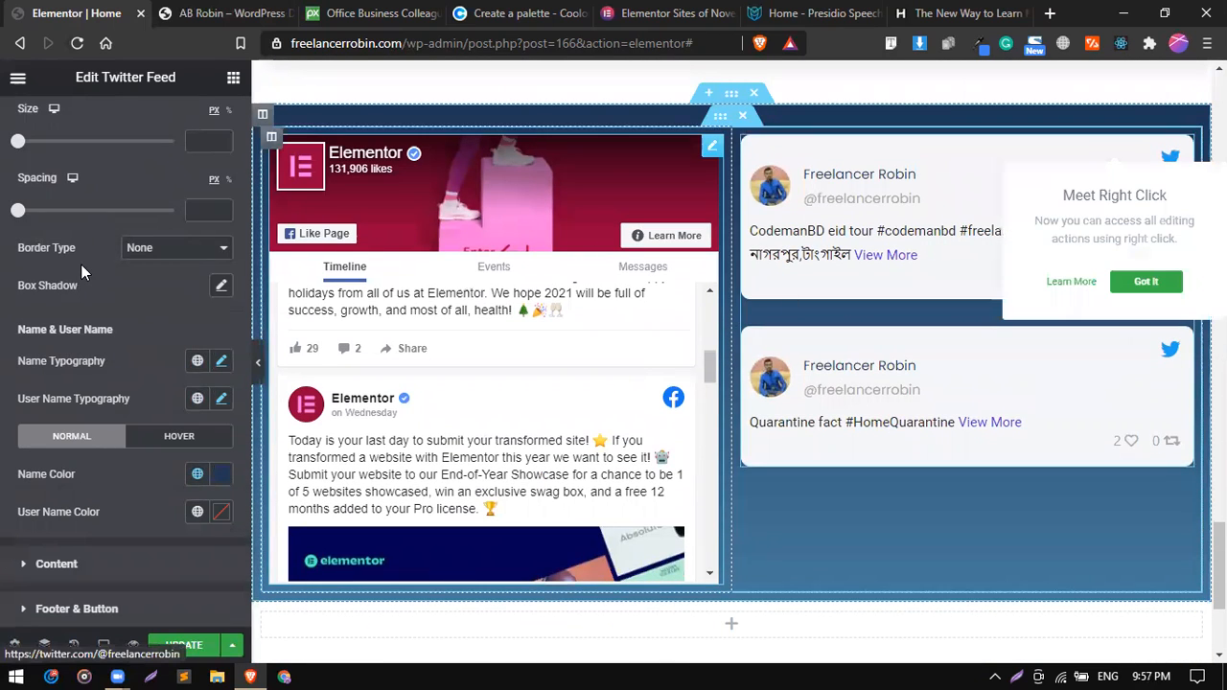
pyautogui.scroll(2, 81, 264)
pyautogui.scroll(3, 81, 263)
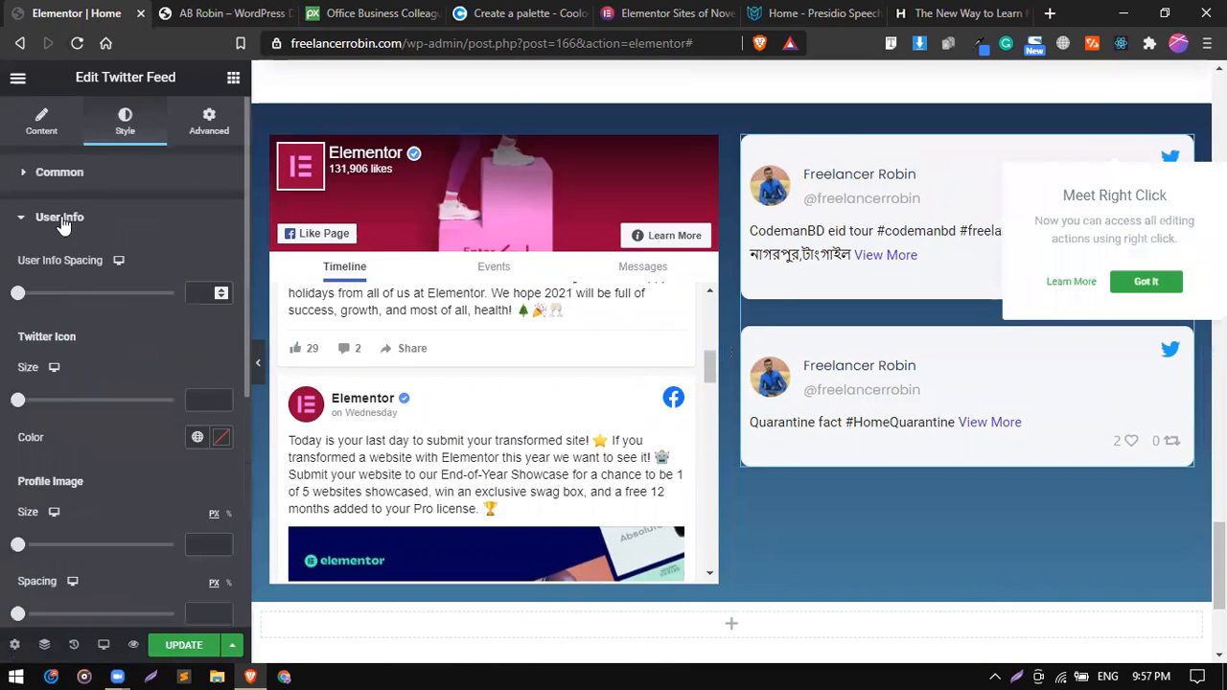
pyautogui.click(42, 125)
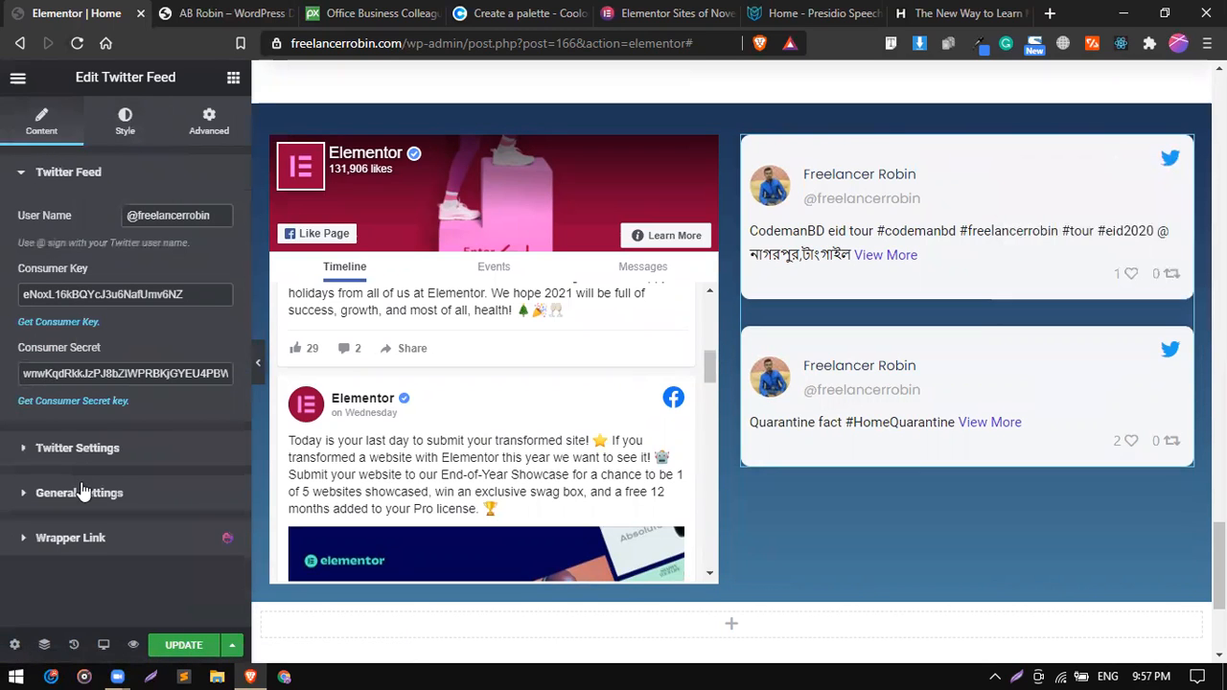
pyautogui.click(97, 448)
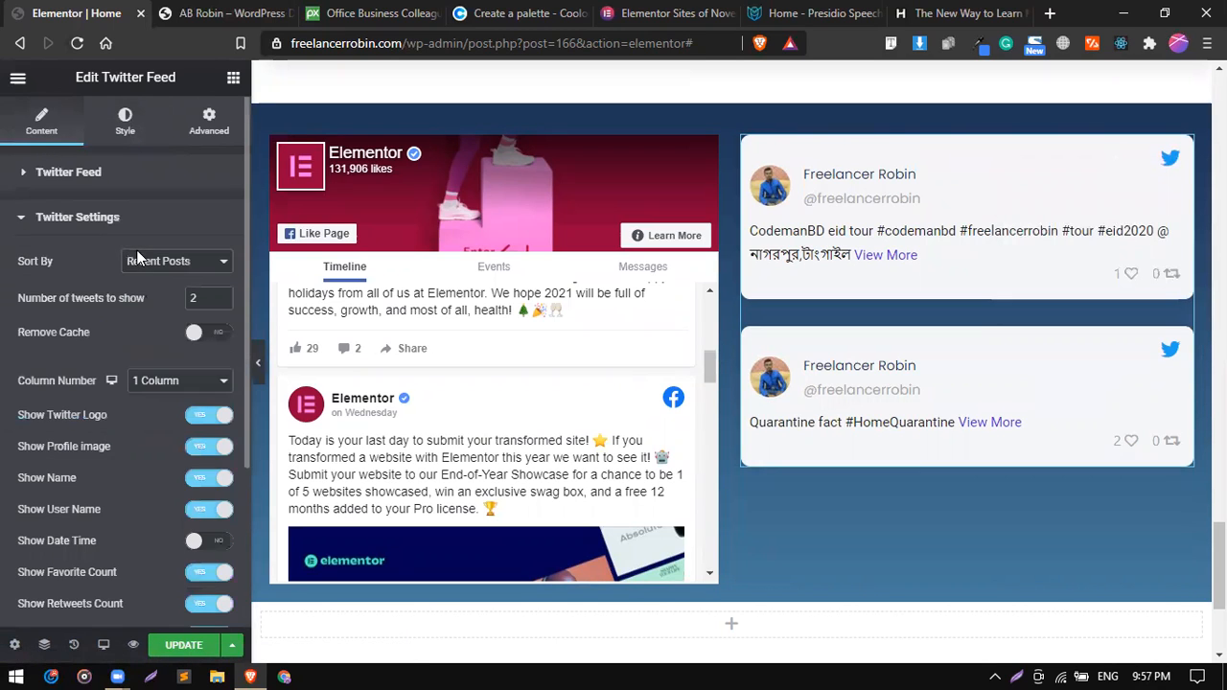
pyautogui.scroll(-3, 136, 253)
pyautogui.scroll(2, 136, 249)
pyautogui.click(187, 171)
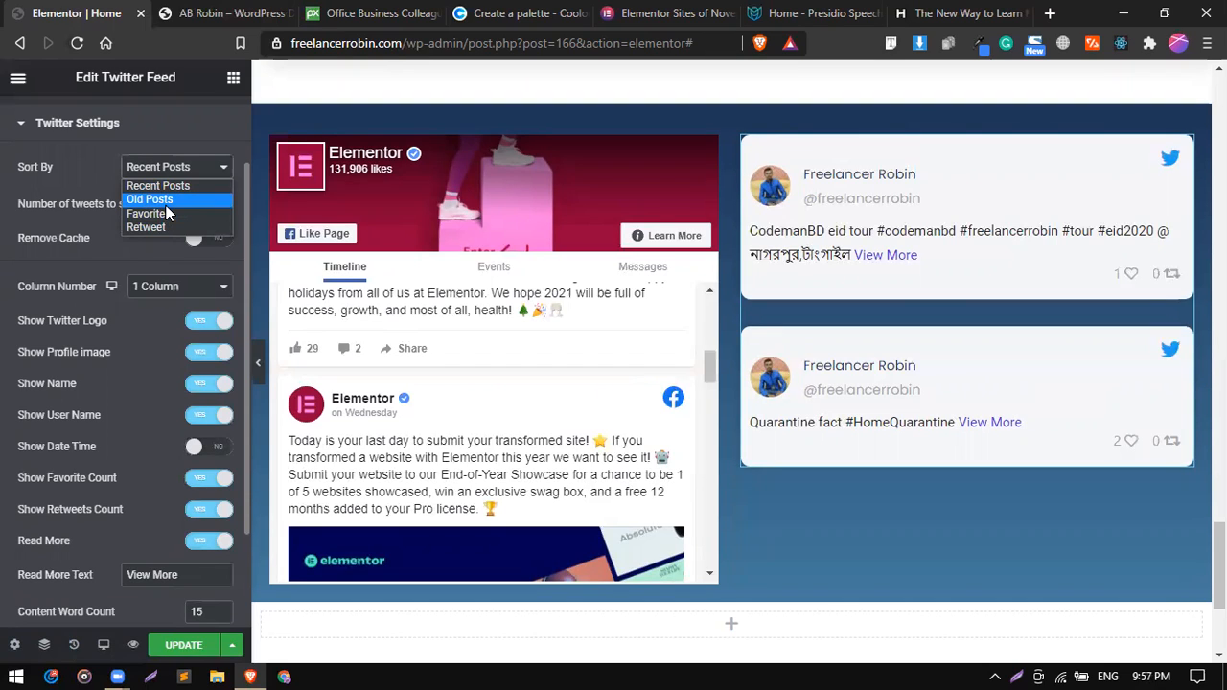
pyautogui.click(93, 146)
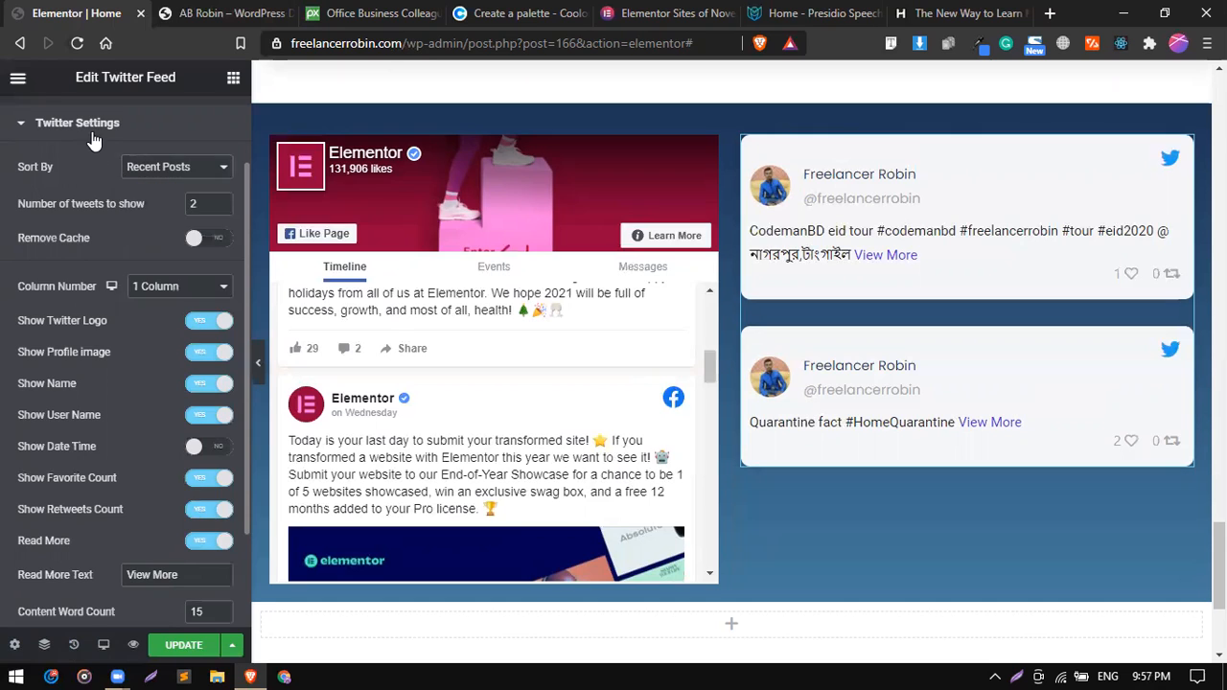
pyautogui.click(93, 137)
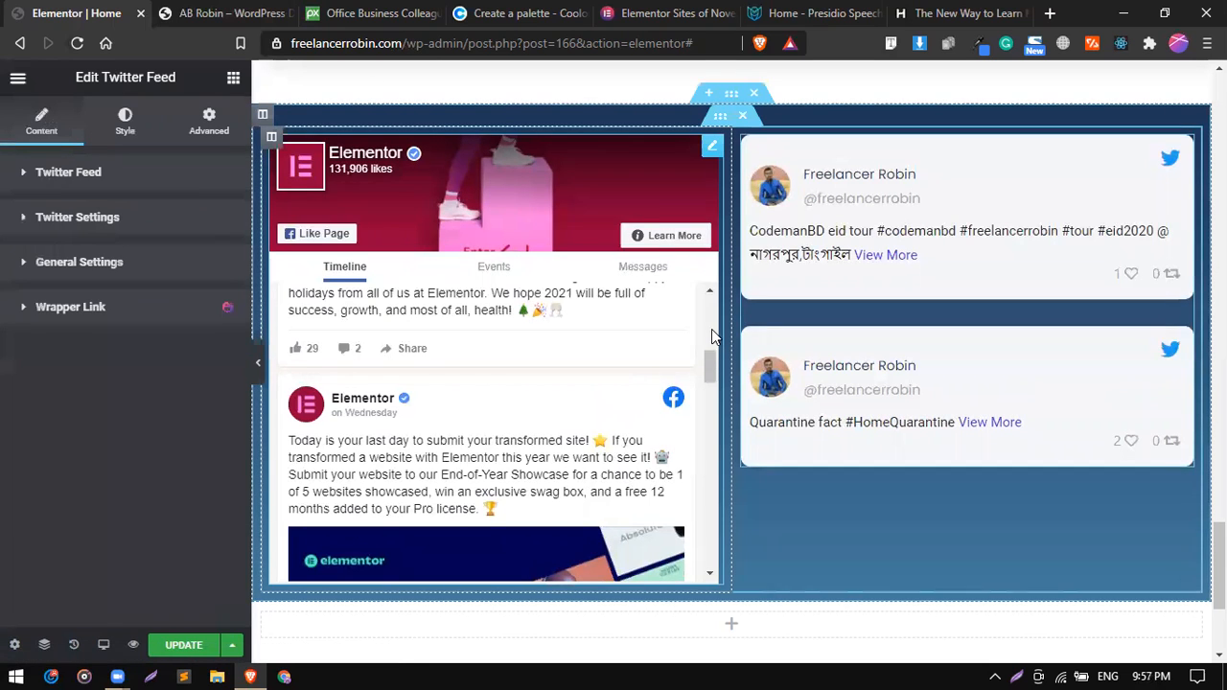
pyautogui.scroll(-3, 688, 568)
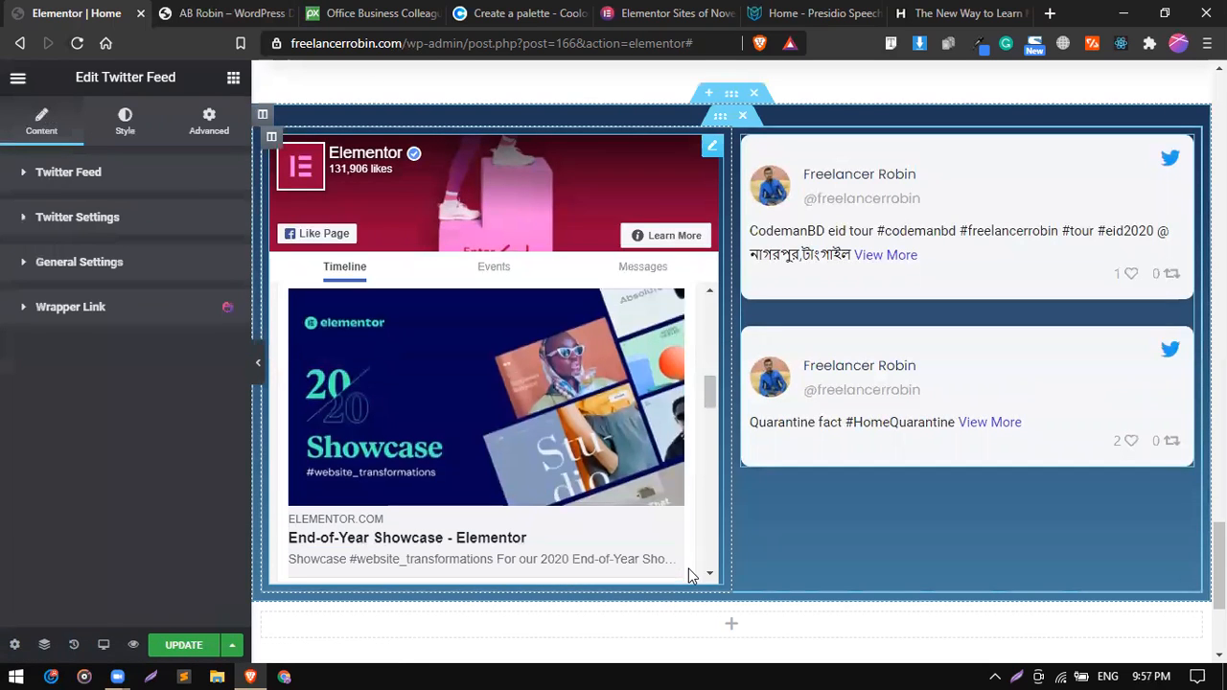
# Insert a two-column inner section into the empty section below the feeds.
pyautogui.click(549, 621)
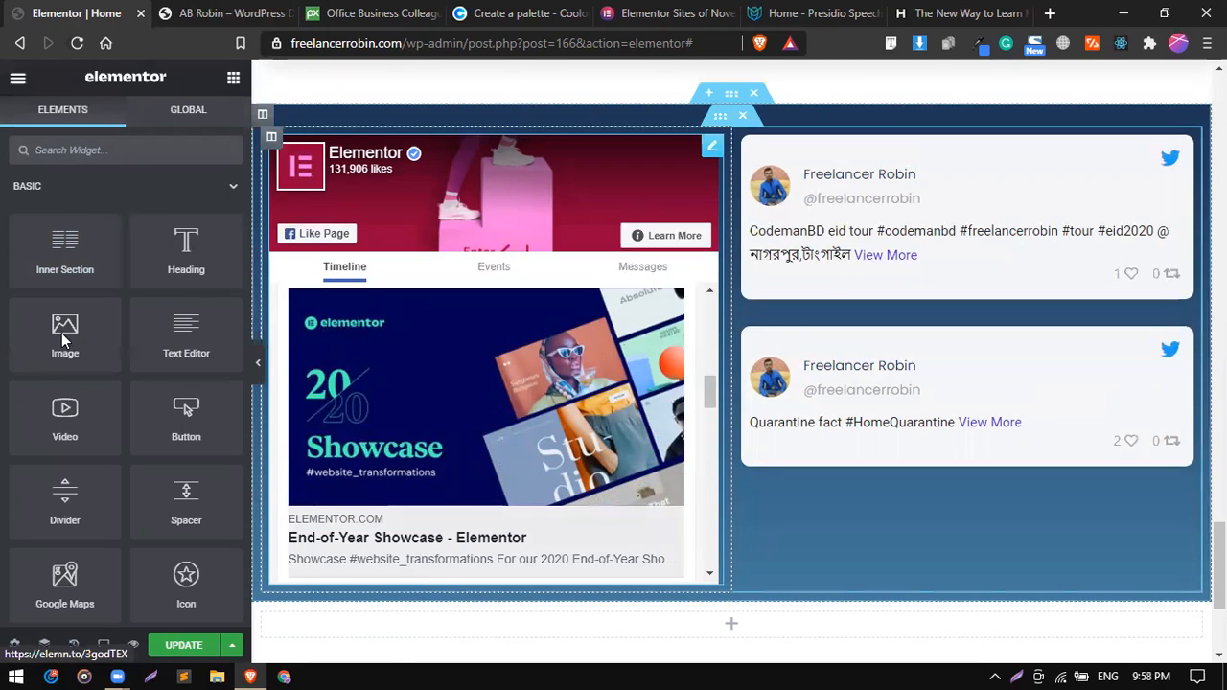
pyautogui.moveTo(66, 264); pyautogui.dragTo(583, 526)
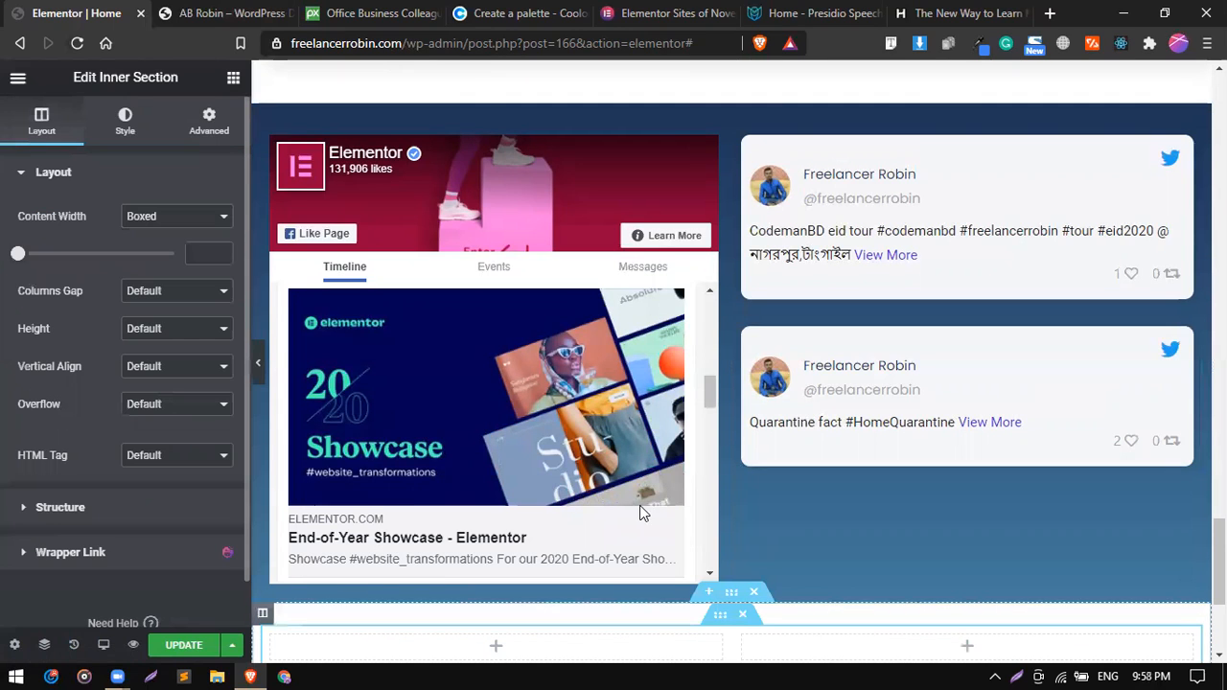
# Add a third column to the inner section below the feeds.
pyautogui.scroll(-3, 1083, 584)
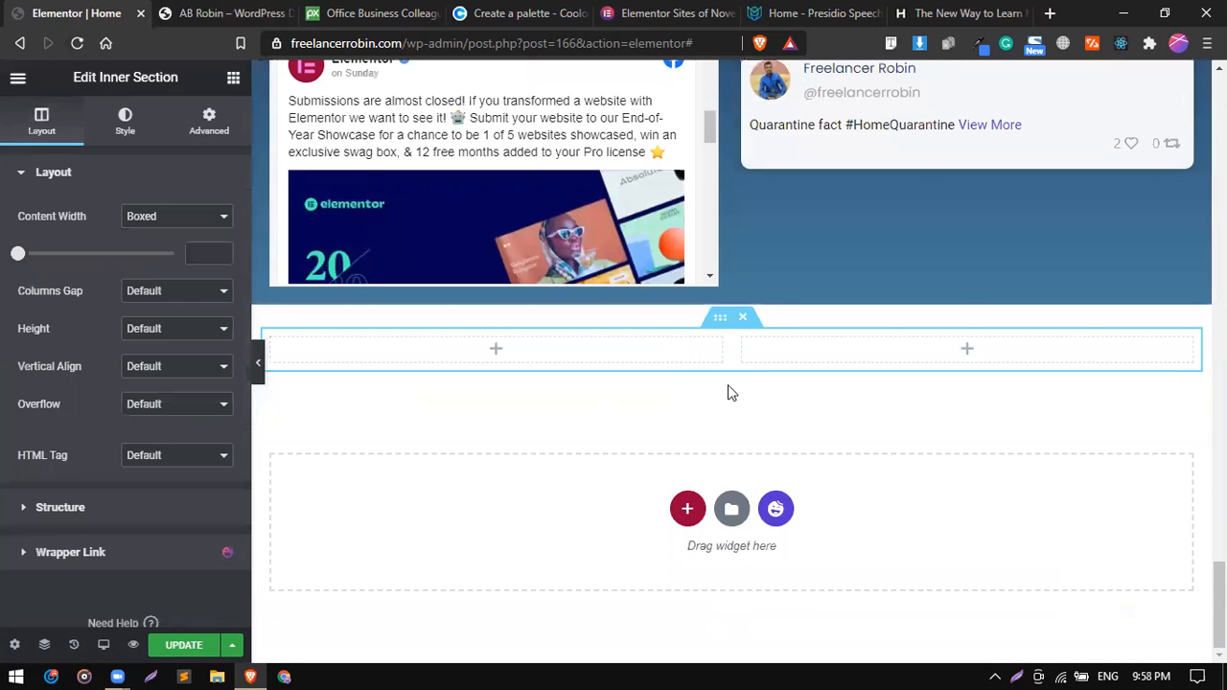
pyautogui.rightClick(283, 353)
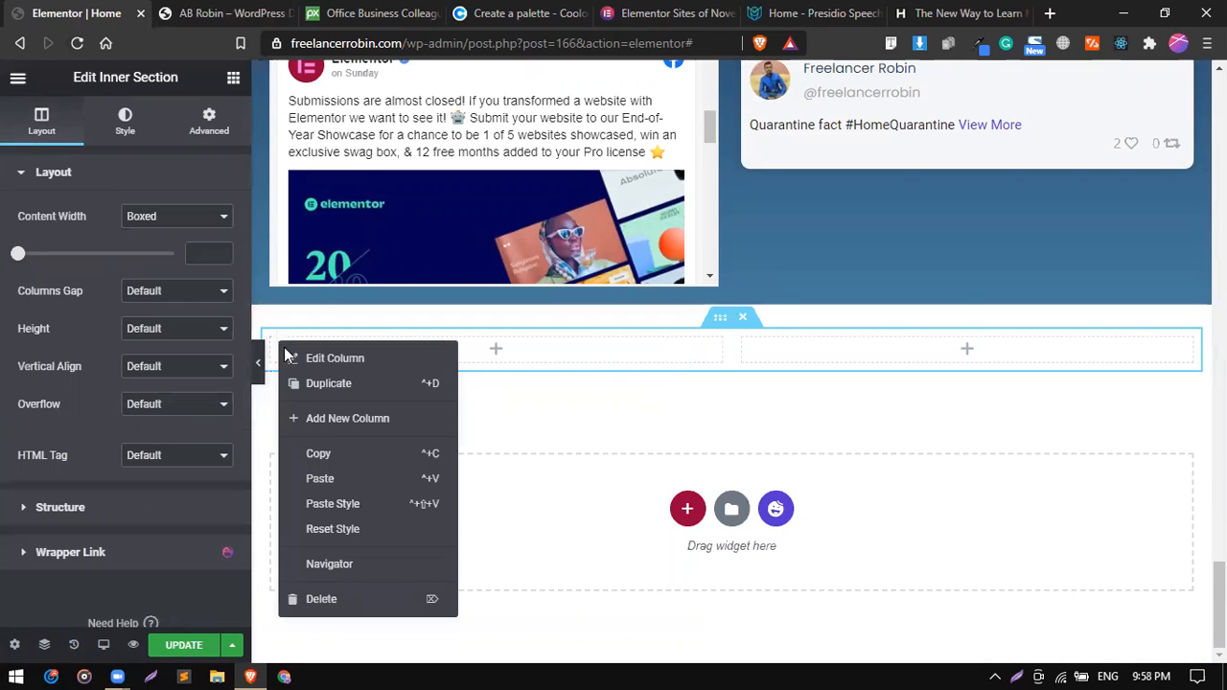
pyautogui.click(332, 420)
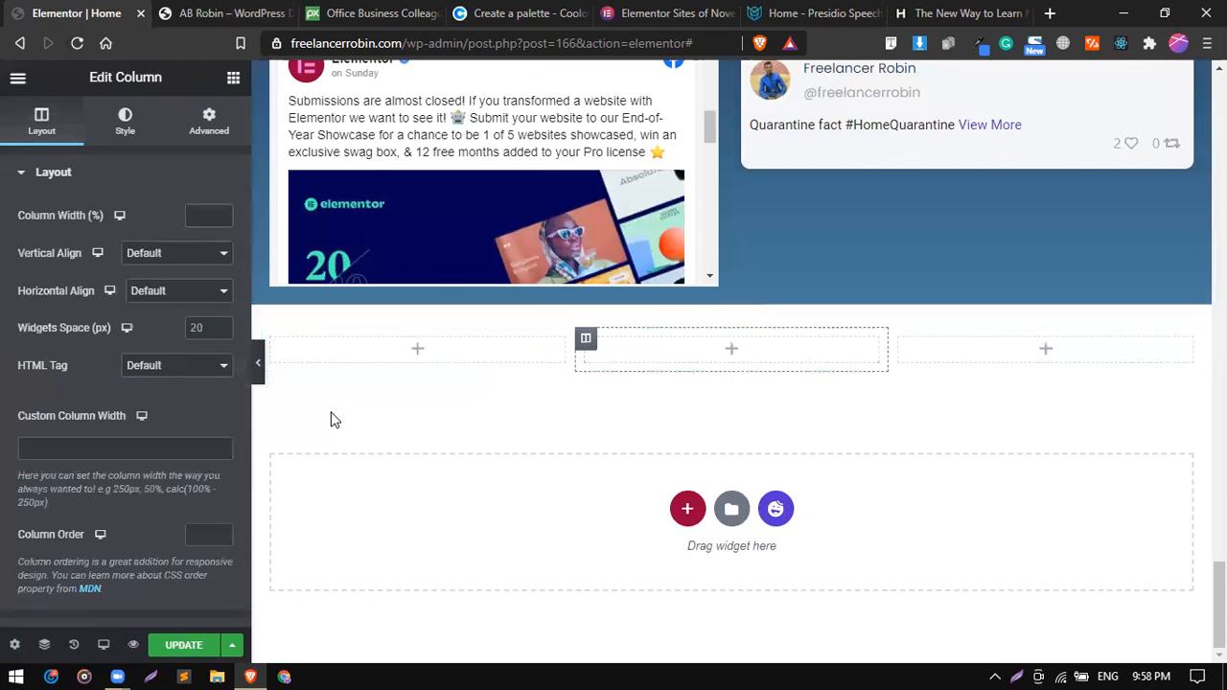
# Examine the reference home page's header and the bottom footer bar's layout for comparison with the new three-column section.
pyautogui.click(216, 10)
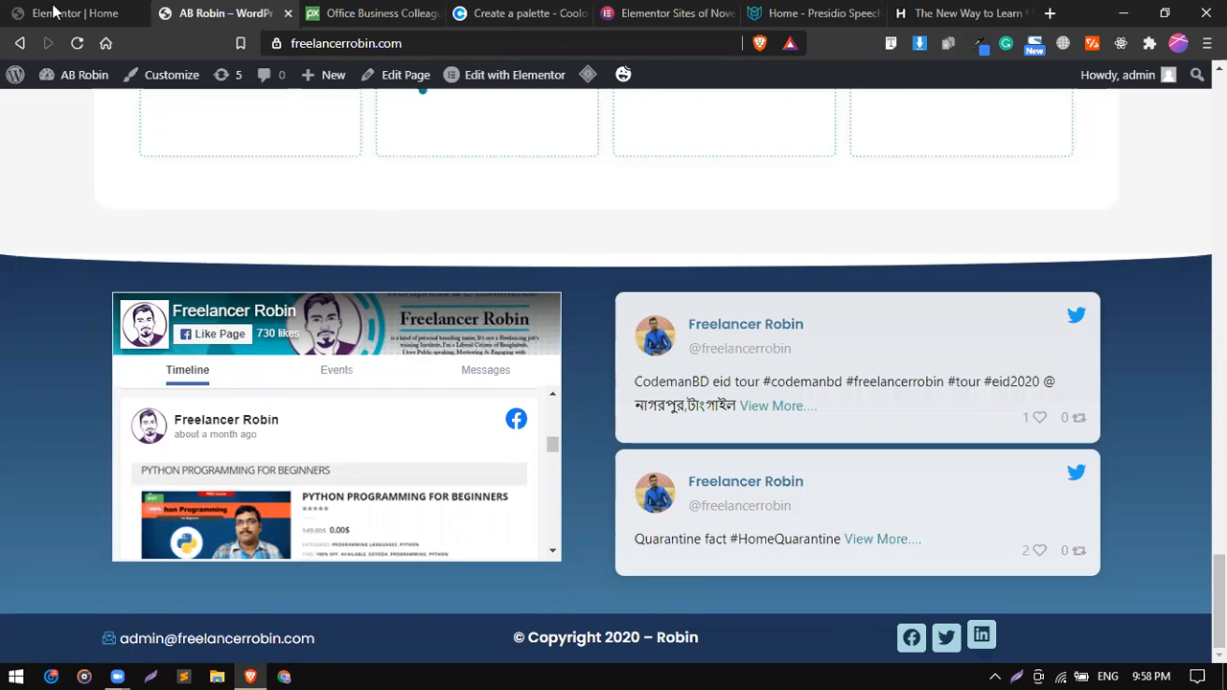
pyautogui.hotkey('ctrl', 'shift', 'Tab')
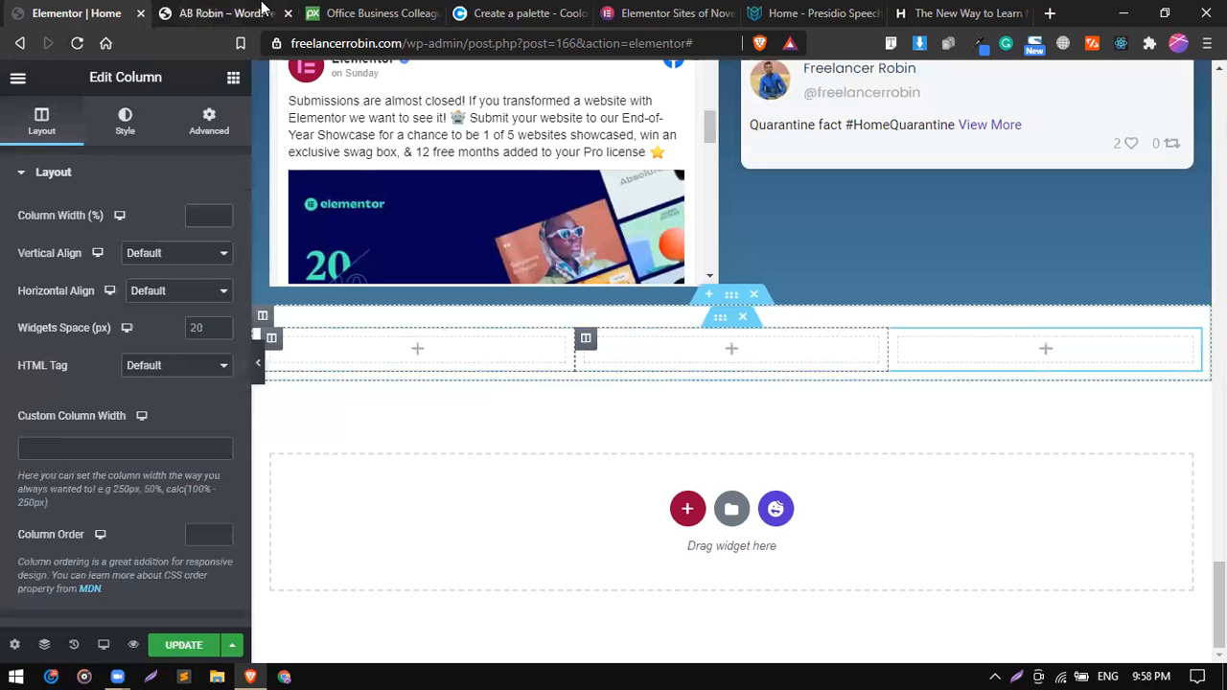
pyautogui.click(261, 9)
pyautogui.press('Home')
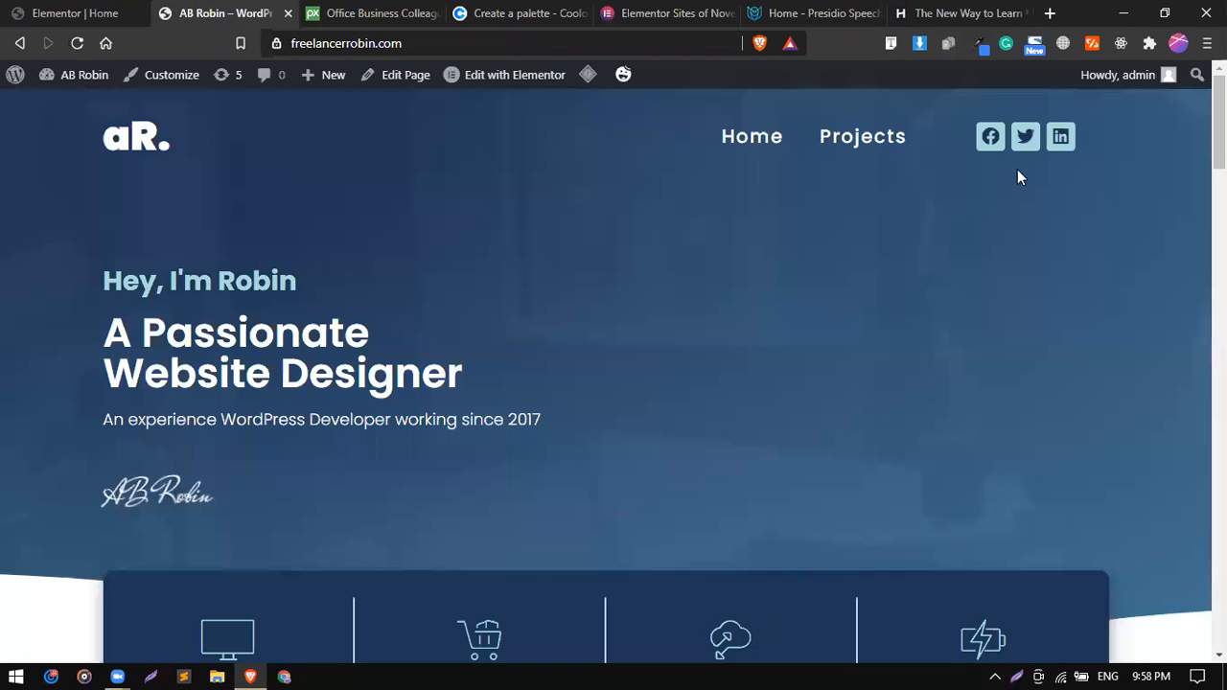
pyautogui.click(43, 12)
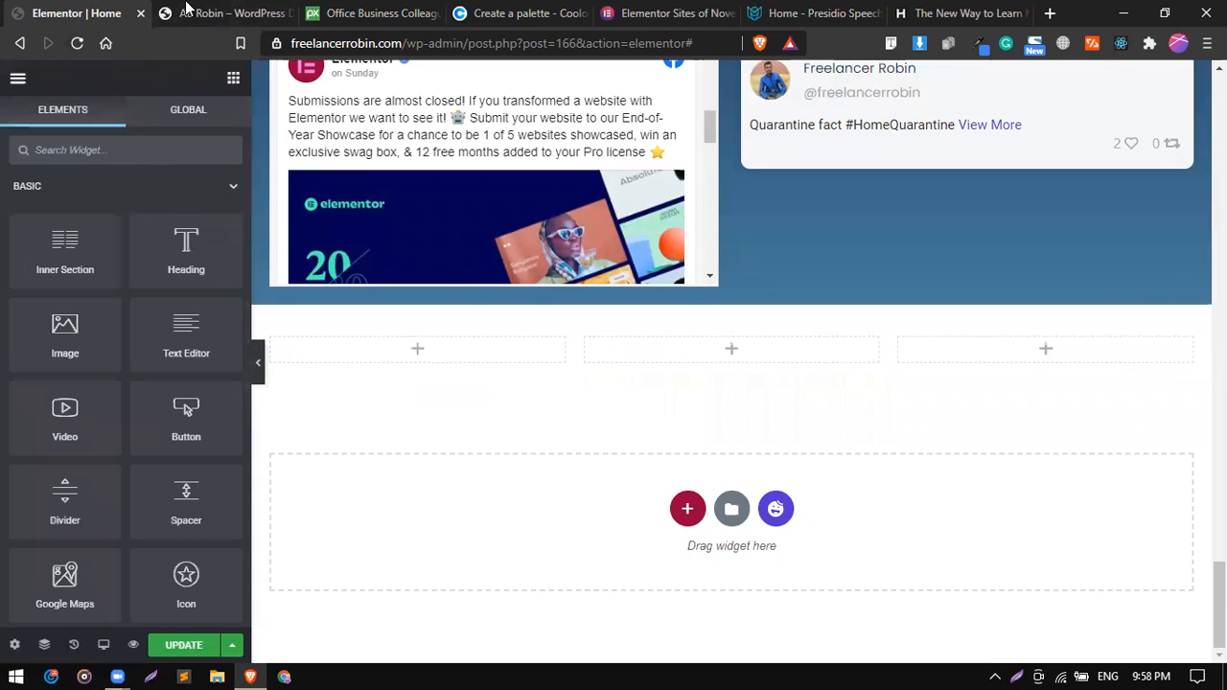
pyautogui.hotkey('ctrl', 'Tab')
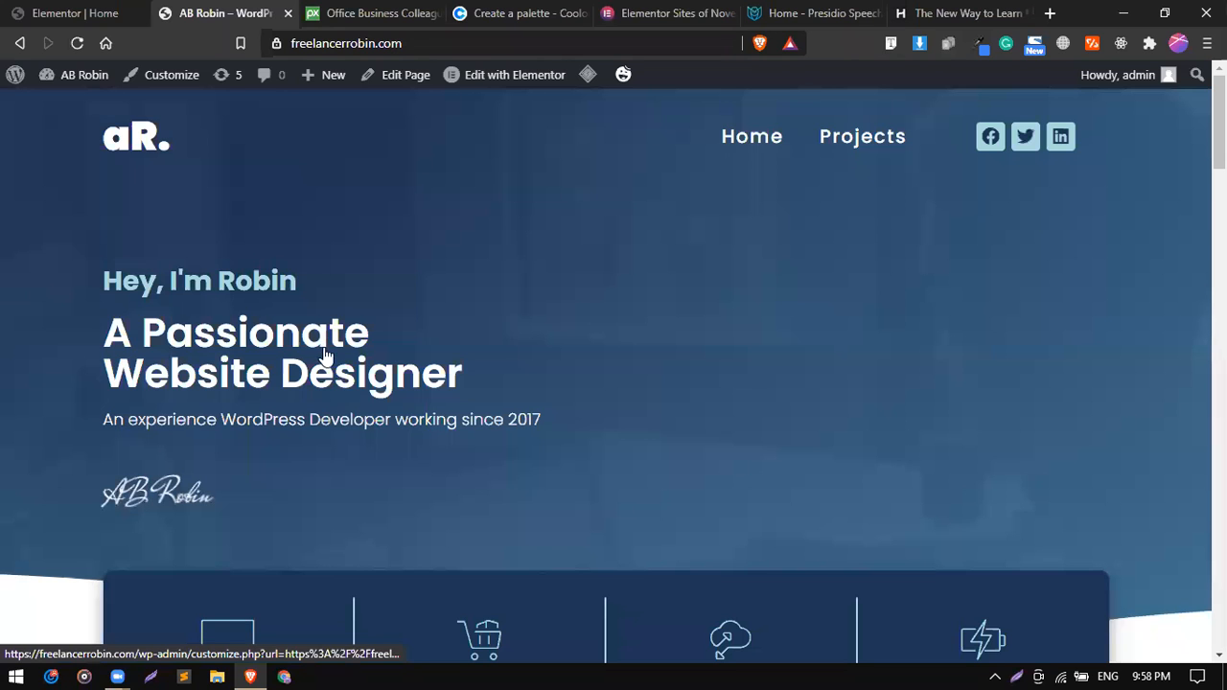
pyautogui.press('End')
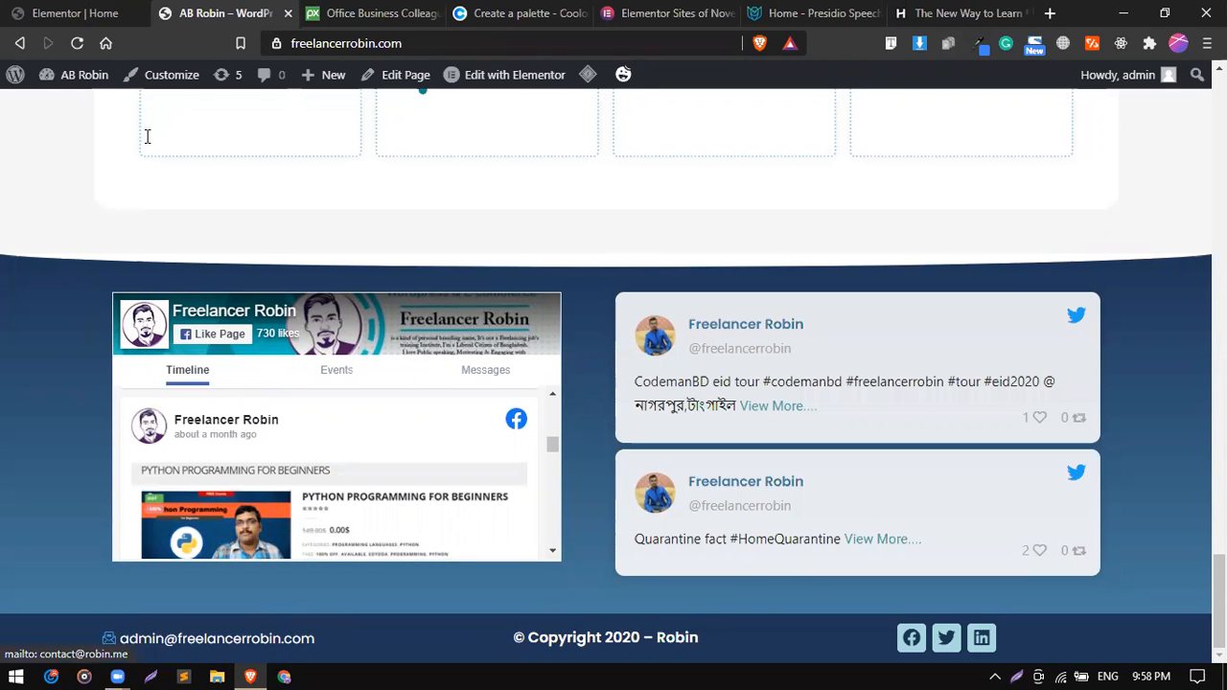
pyautogui.hotkey('ctrl', 'shift', 'Tab')
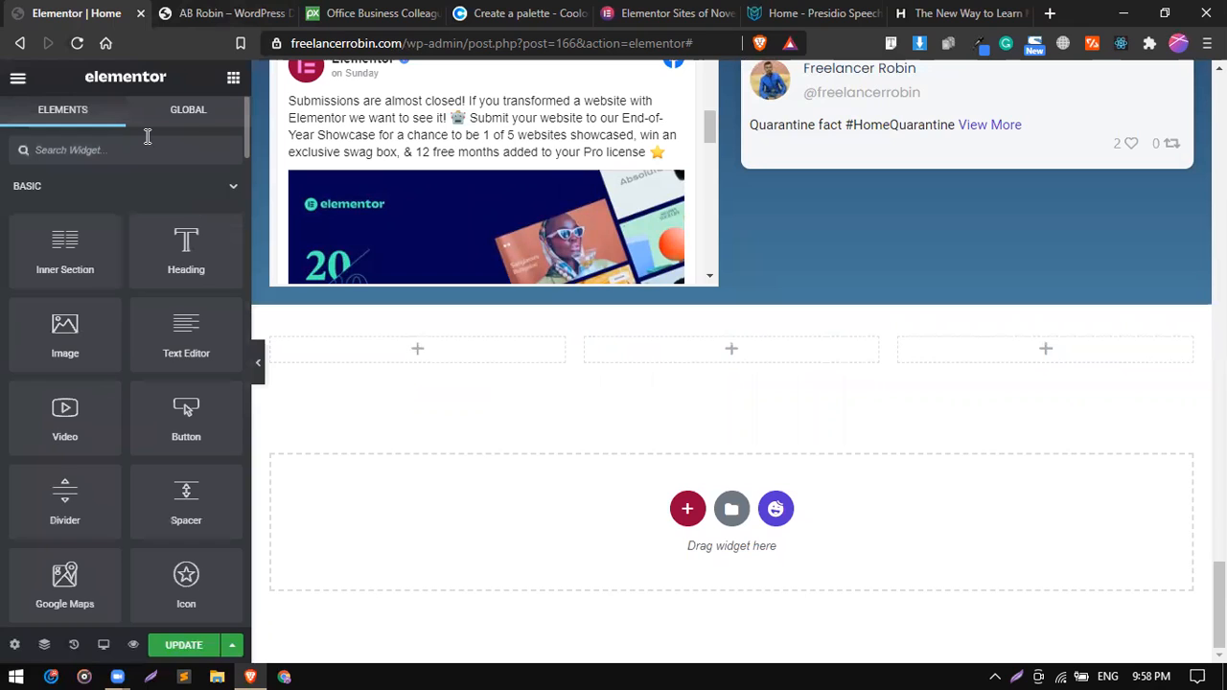
# Place an Icon List widget in the first column and remove its second and third items.
pyautogui.click(148, 139)
pyautogui.write('ico')
pyautogui.moveTo(72, 304); pyautogui.dragTo(449, 361)
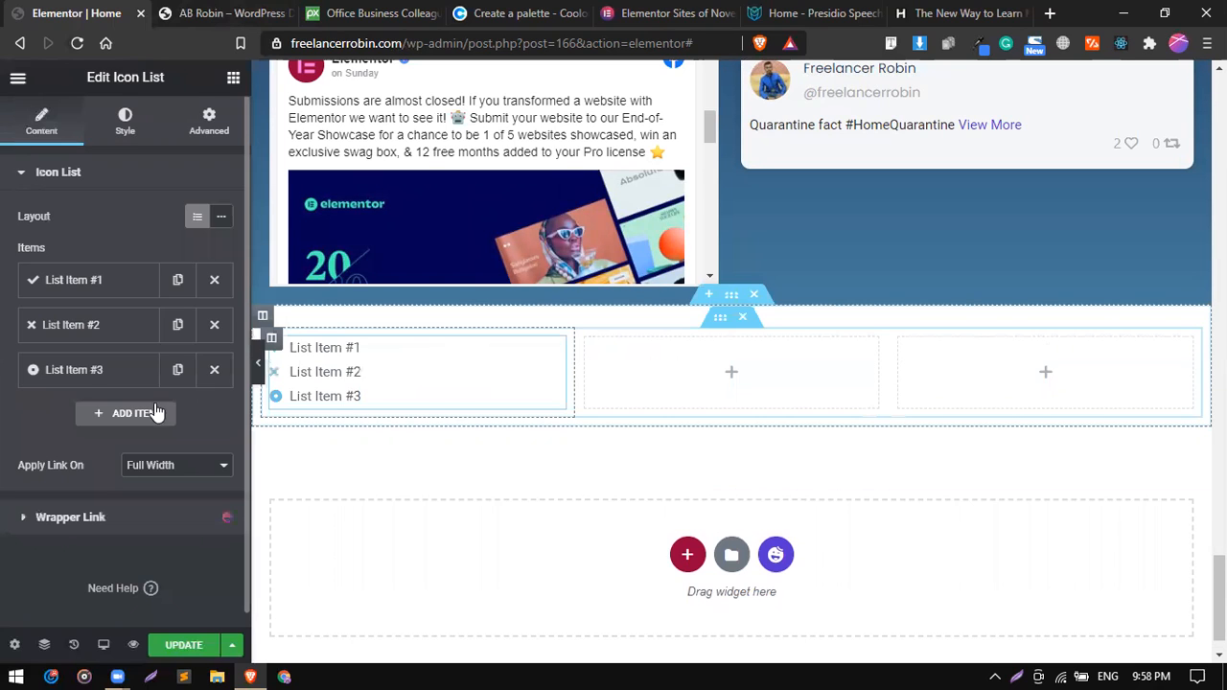
pyautogui.click(215, 370)
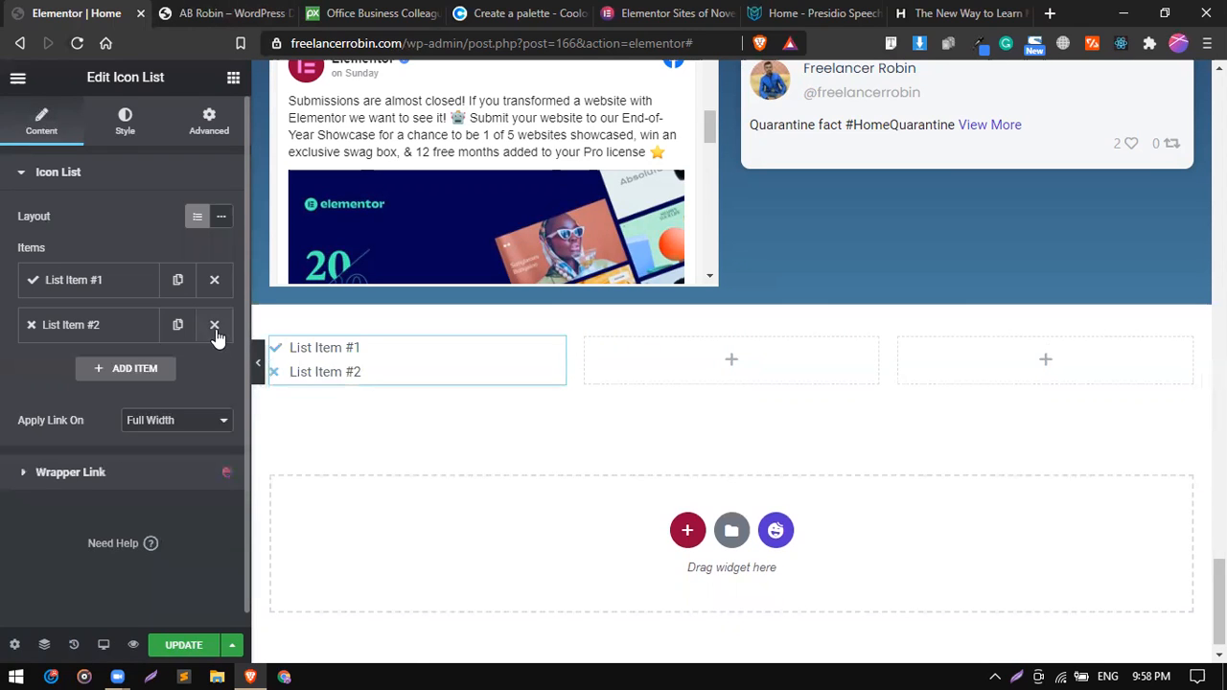
# Check the reference footer's contact entry and replace the remaining list item's text with the admin e-mail address.
pyautogui.click(120, 290)
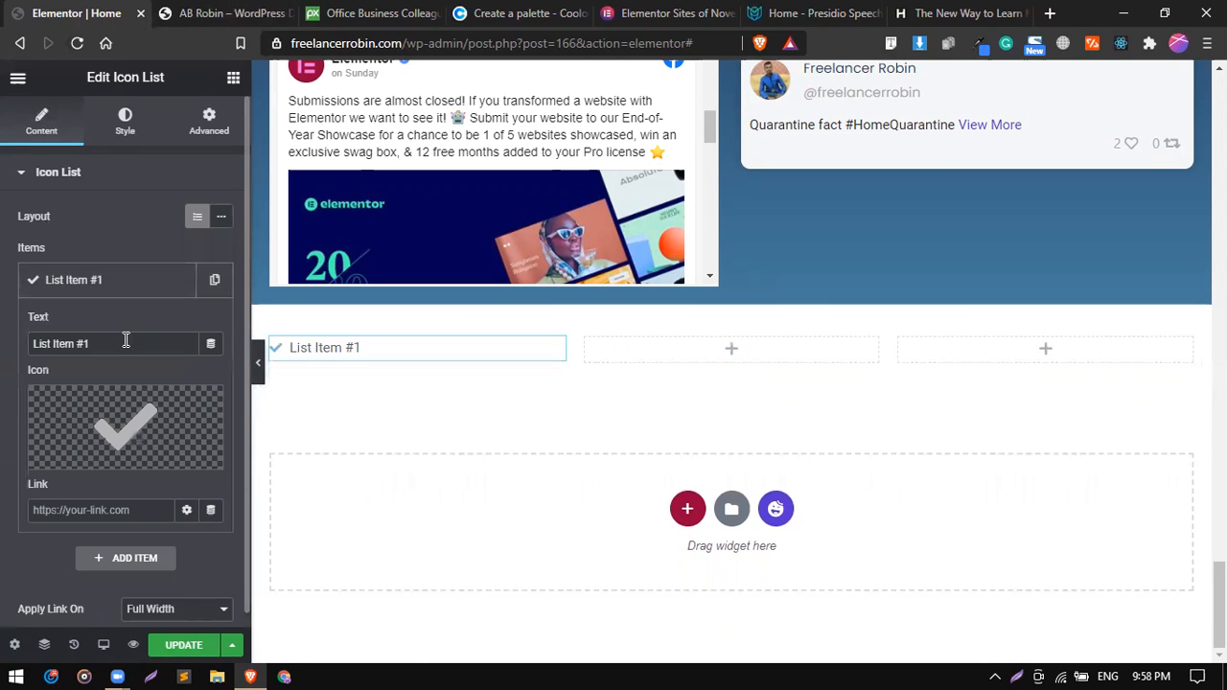
pyautogui.tripleClick(126, 340)
pyautogui.click(165, 12)
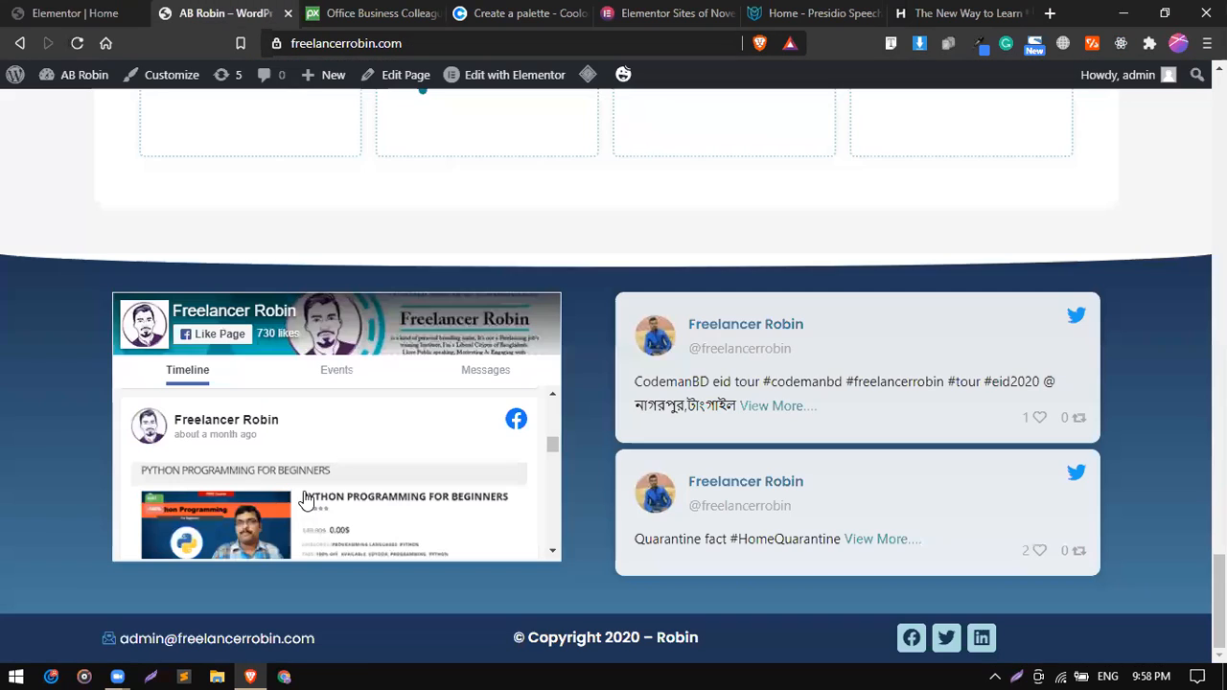
pyautogui.moveTo(142, 641); pyautogui.dragTo(137, 632)
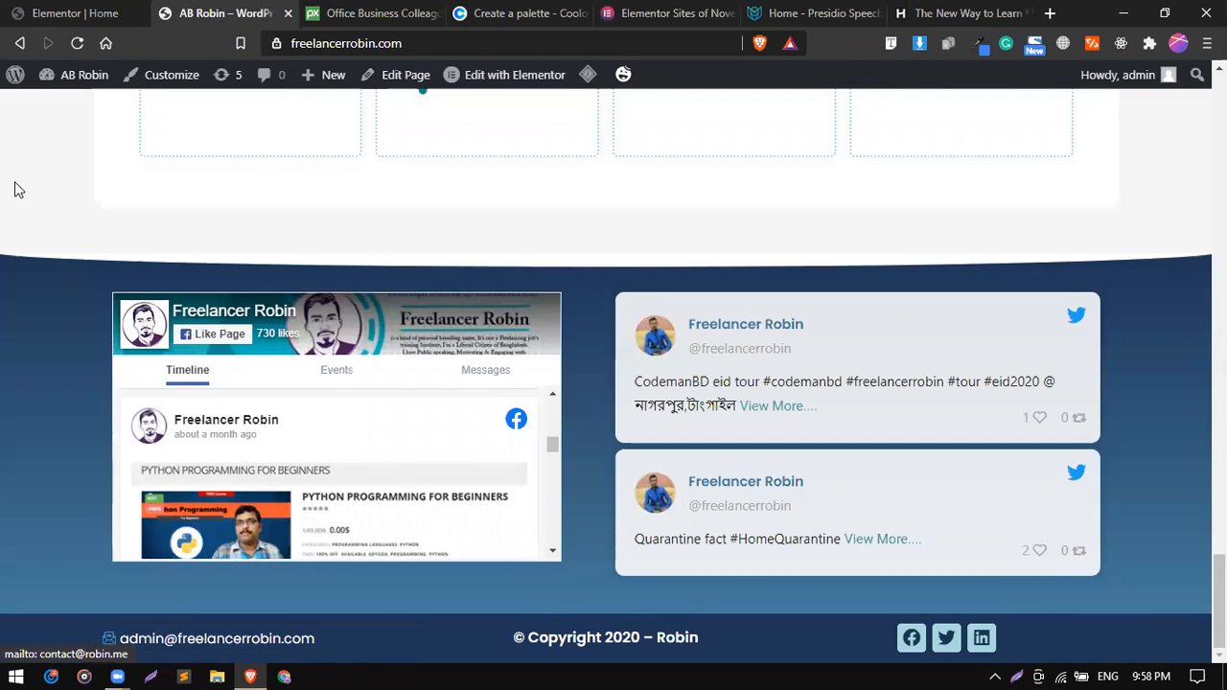
pyautogui.click(8, 7)
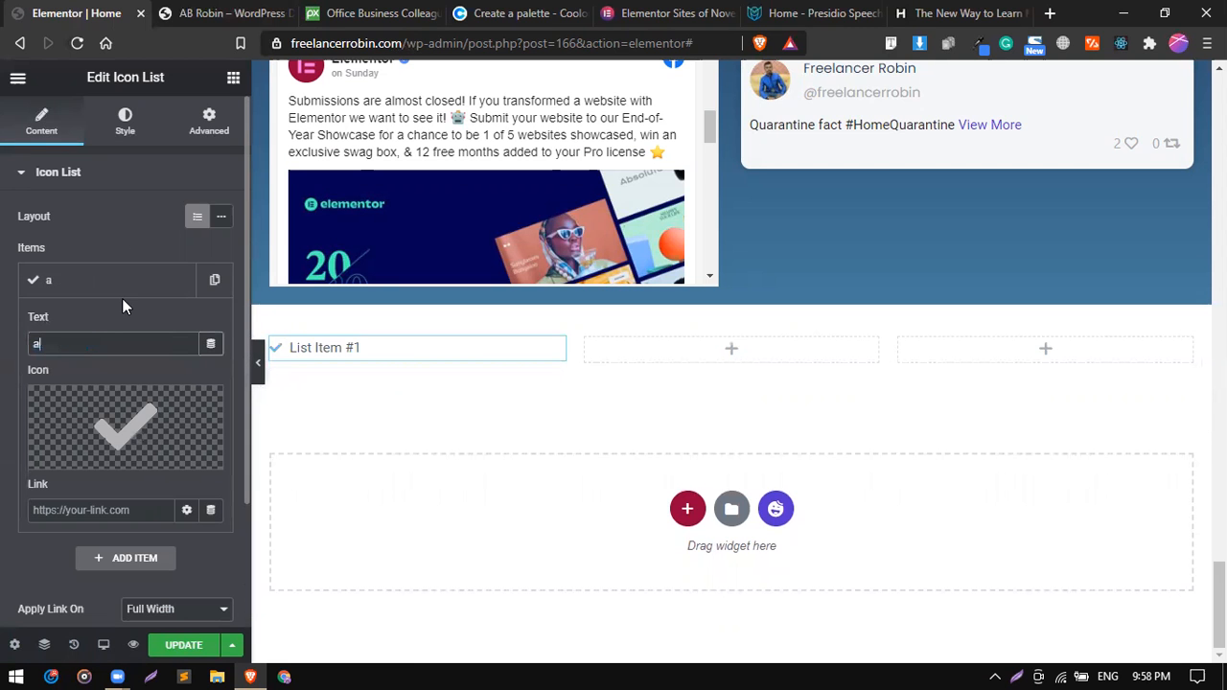
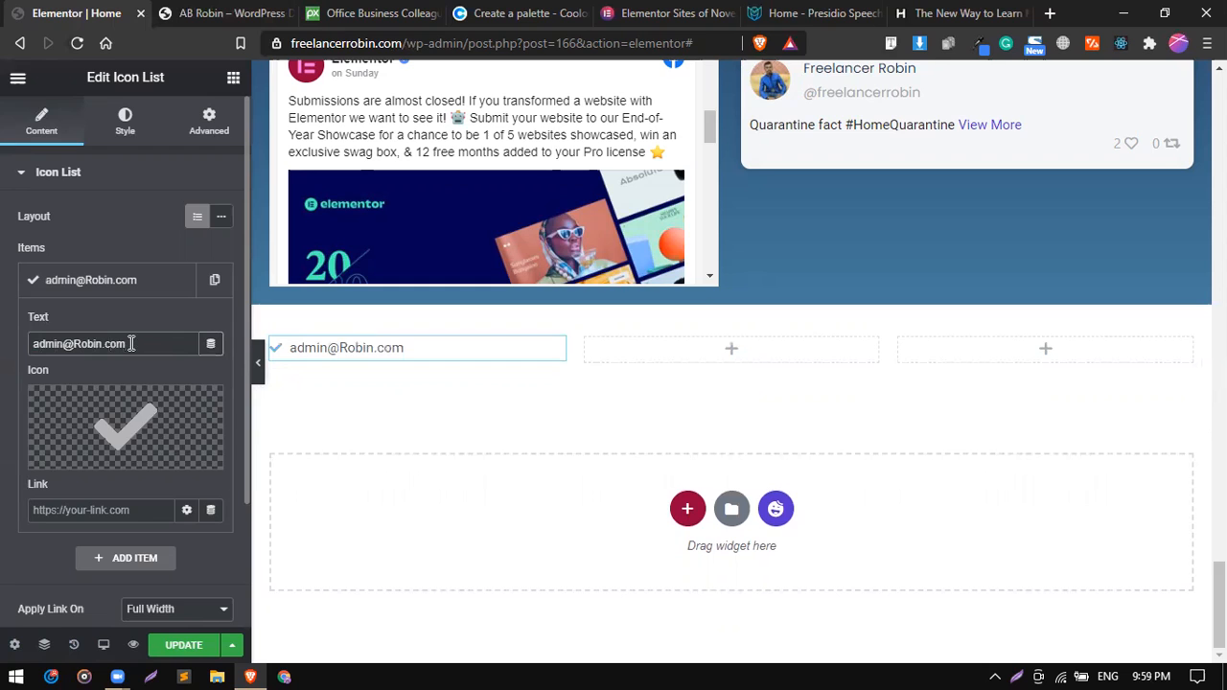
# Find an icon for the e-mail list item by searching "mail" and insert the Mail open icon.
pyautogui.click(152, 429)
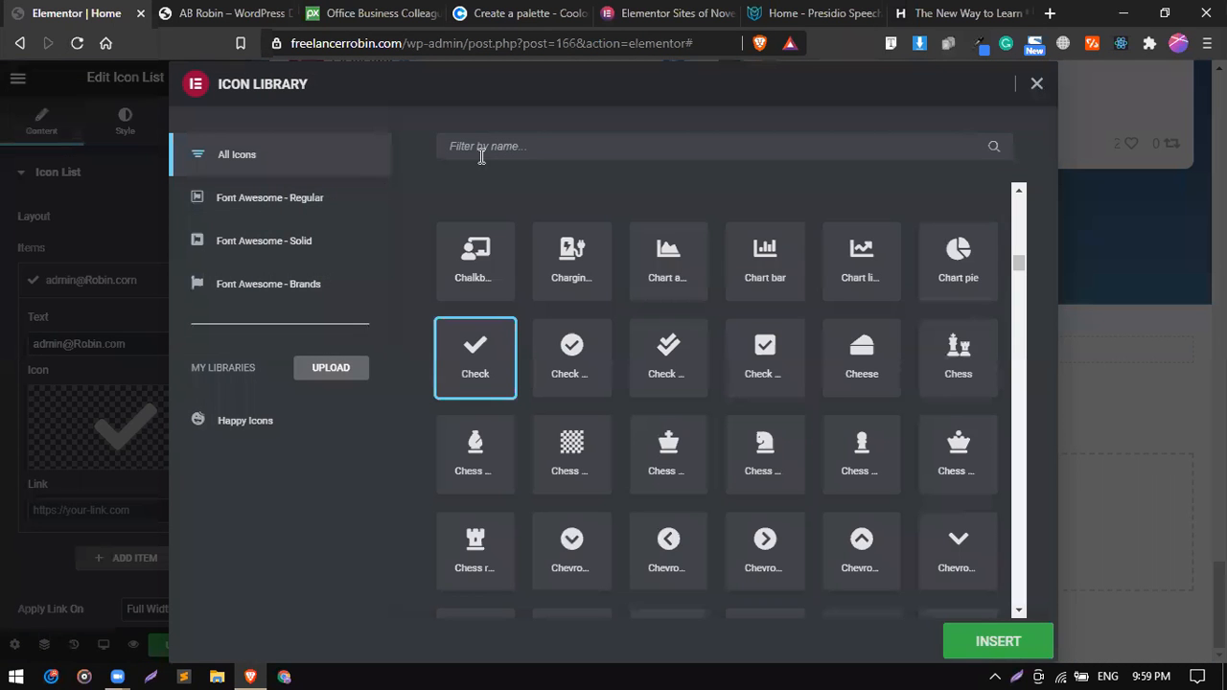
pyautogui.click(559, 150)
pyautogui.write('mail')
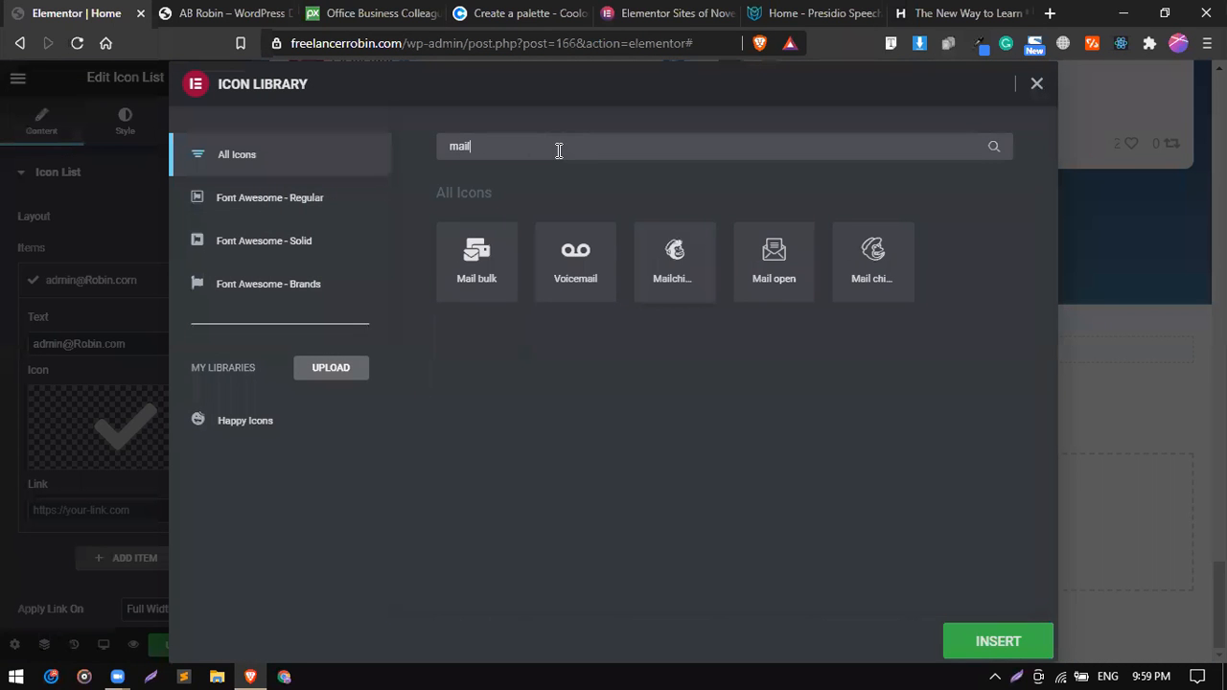
pyautogui.click(774, 247)
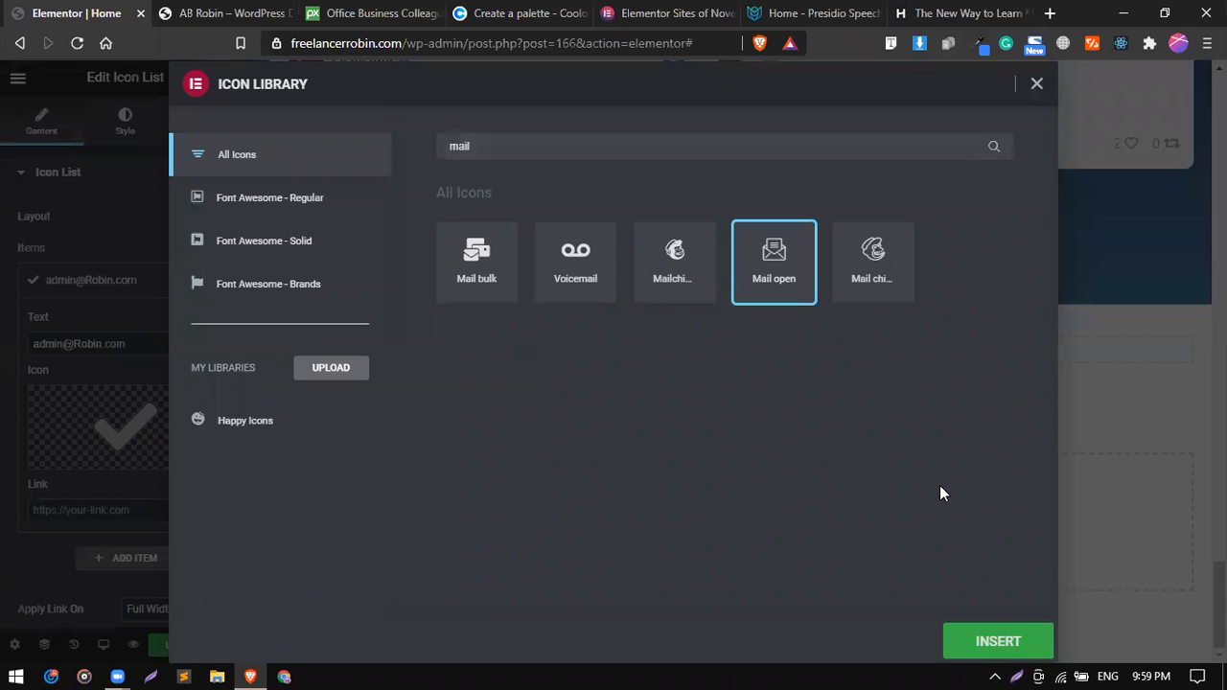
pyautogui.click(999, 640)
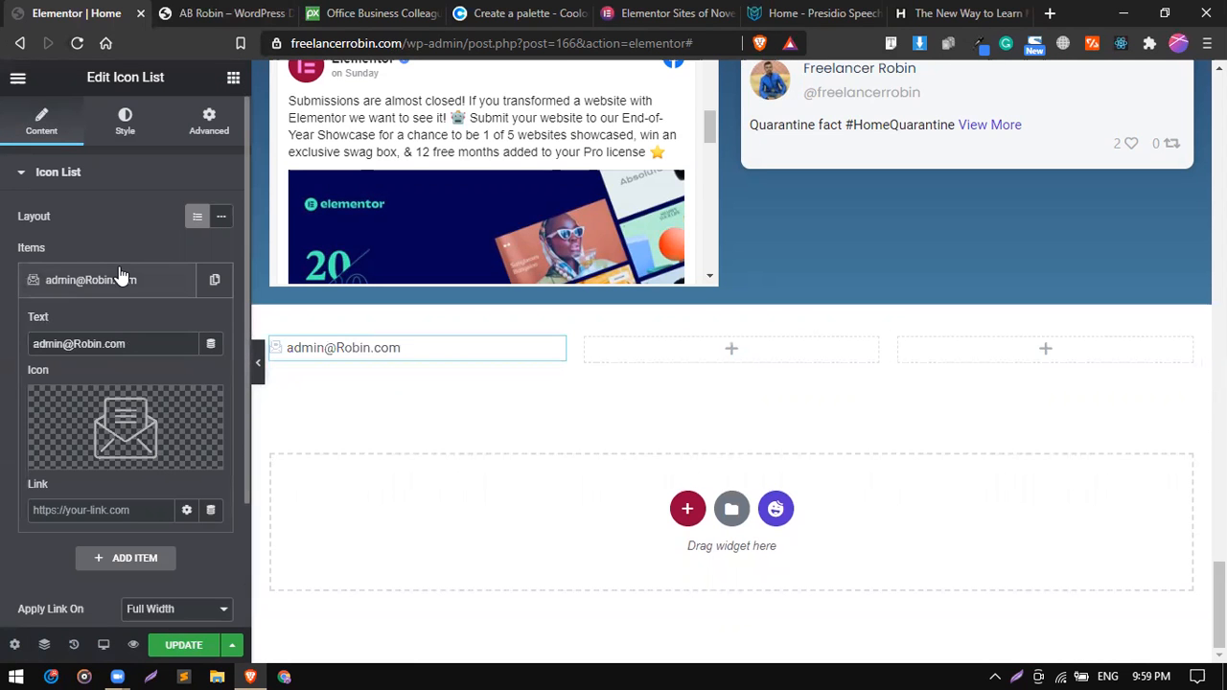
pyautogui.click(118, 276)
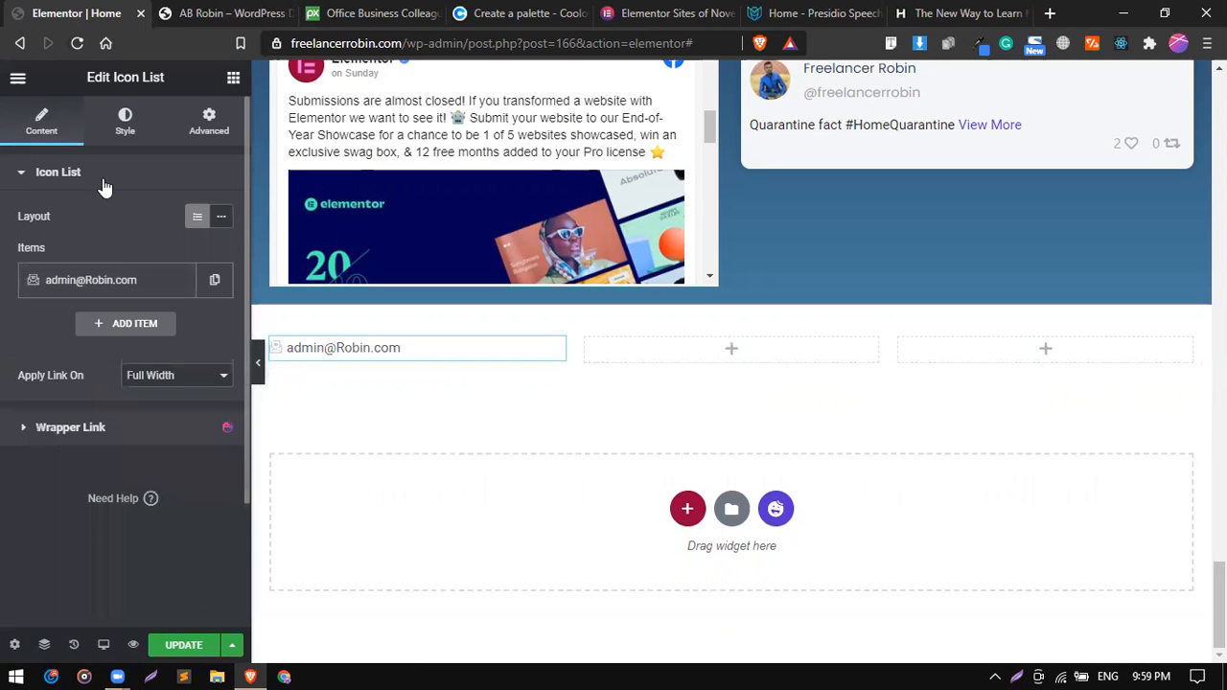
# Set the list icon's size to 18 and its color to the global light blue #A8DADC.
pyautogui.click(115, 134)
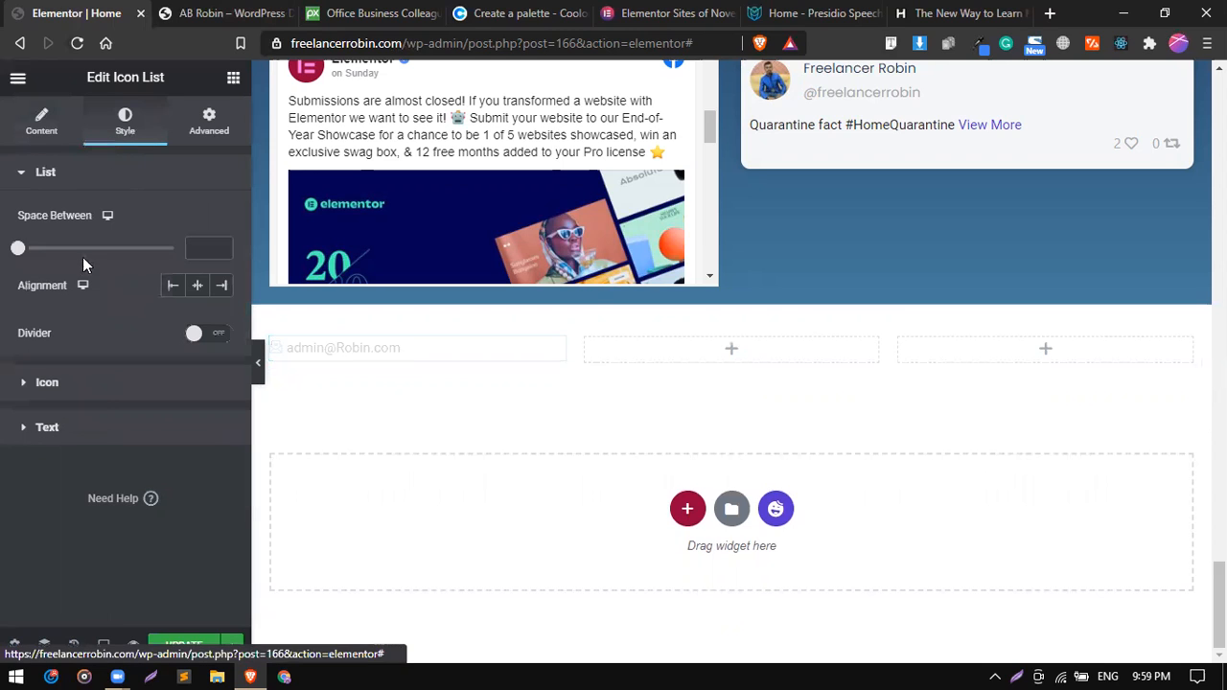
pyautogui.click(99, 398)
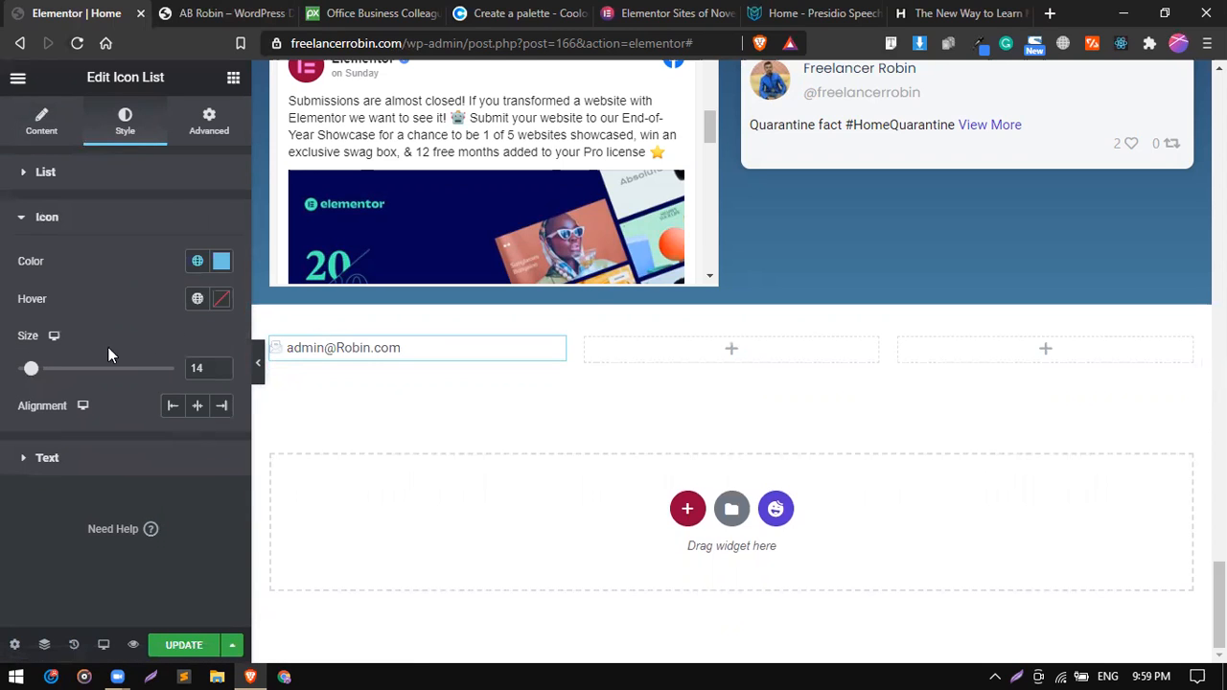
pyautogui.moveTo(33, 372); pyautogui.dragTo(38, 370)
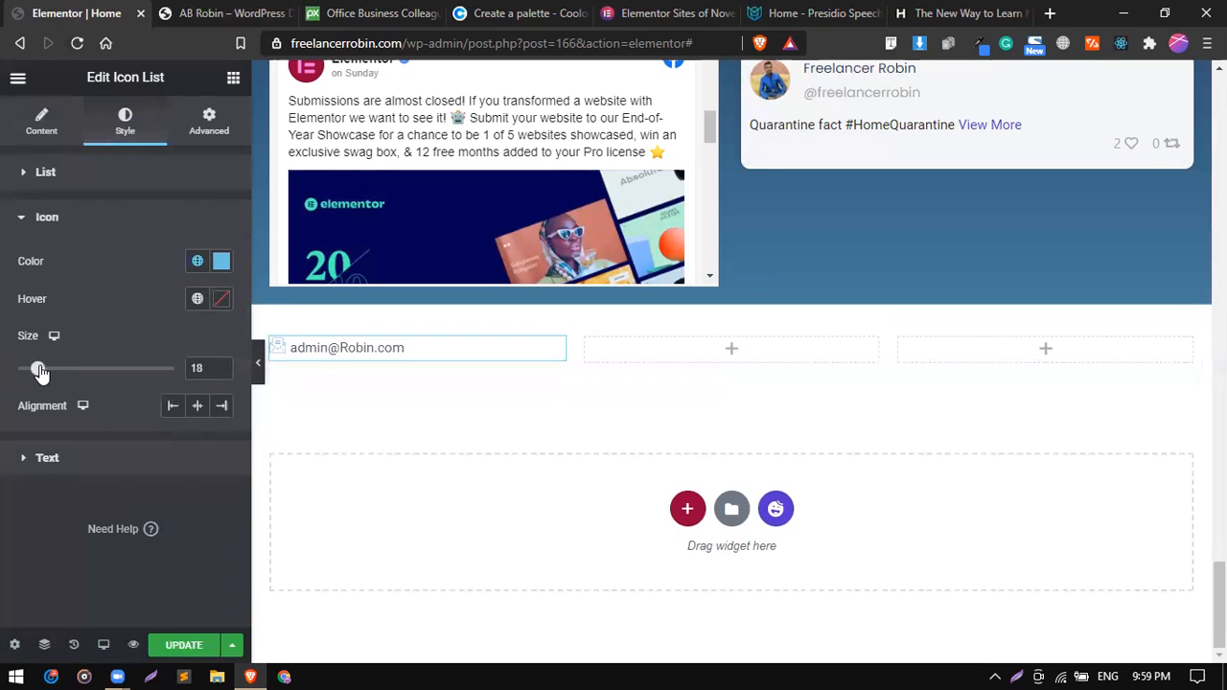
pyautogui.click(196, 261)
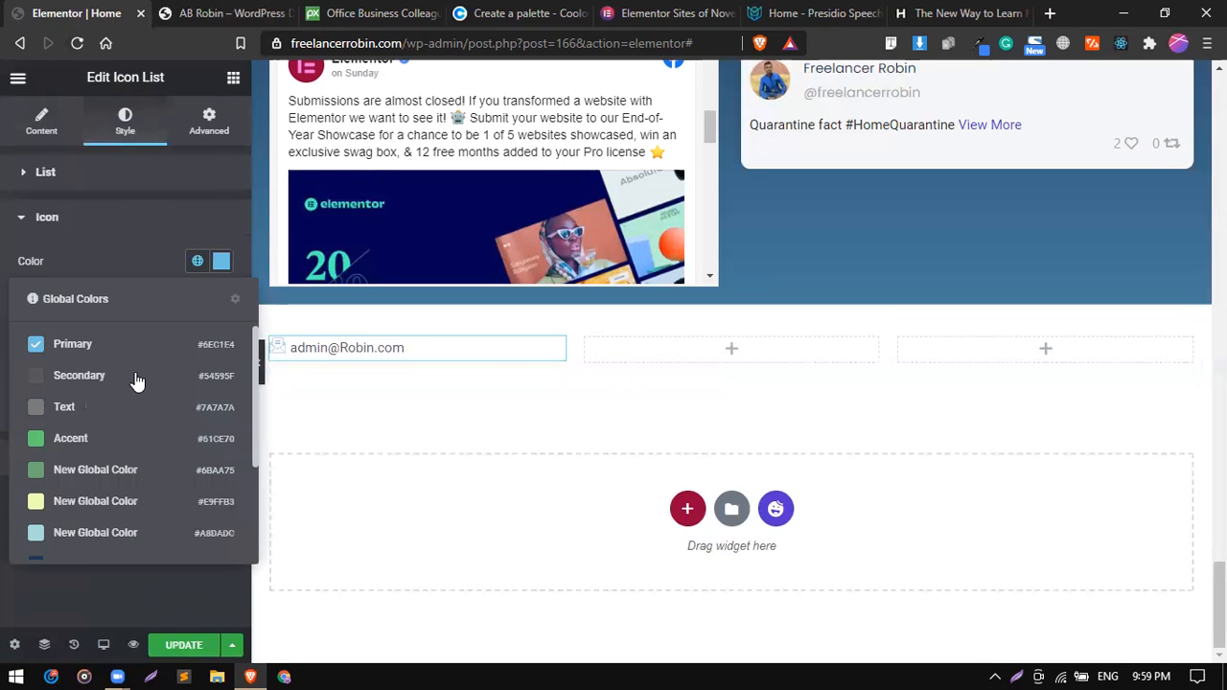
pyautogui.scroll(-2, 38, 419)
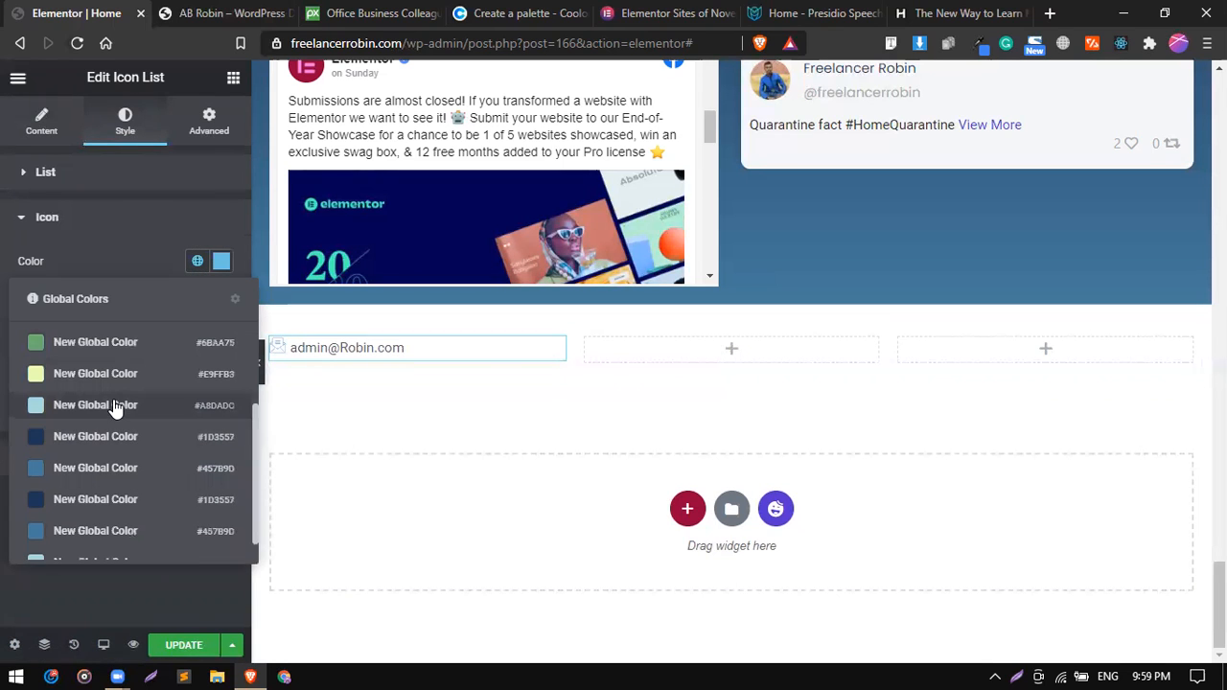
pyautogui.click(38, 405)
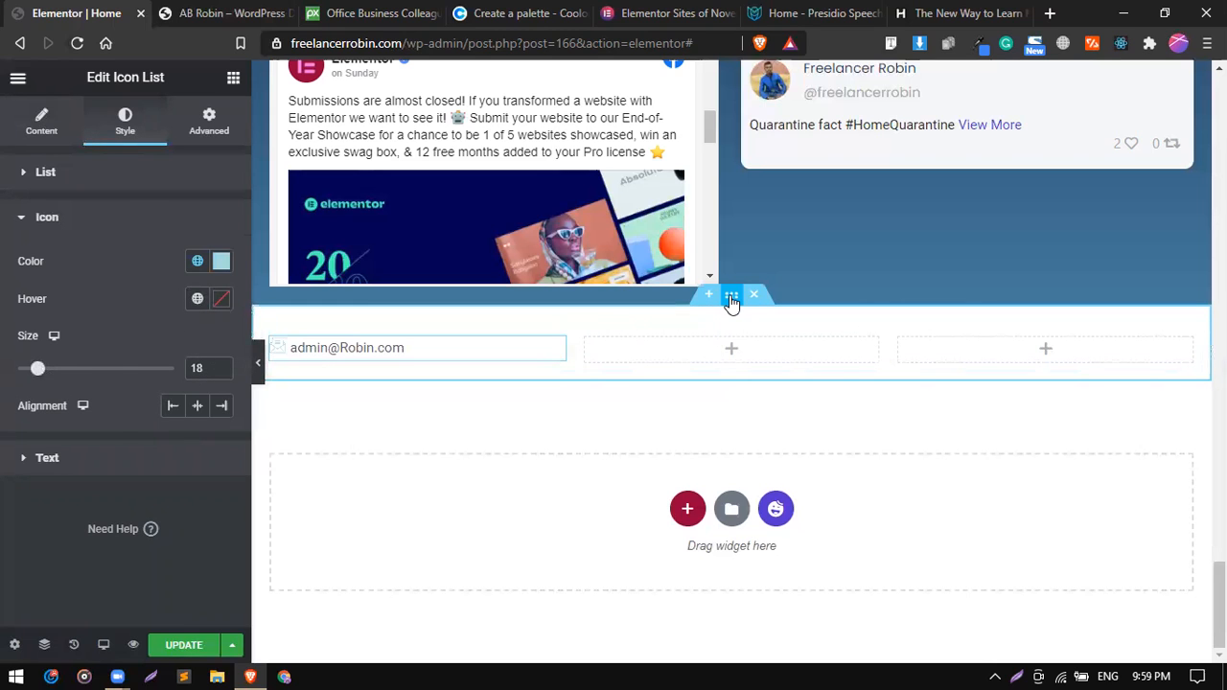
# Give the section holding the three columns a classic background in the global dark blue #1D3557.
pyautogui.click(731, 300)
pyautogui.scroll(-1, 87, 395)
pyautogui.scroll(1, 86, 395)
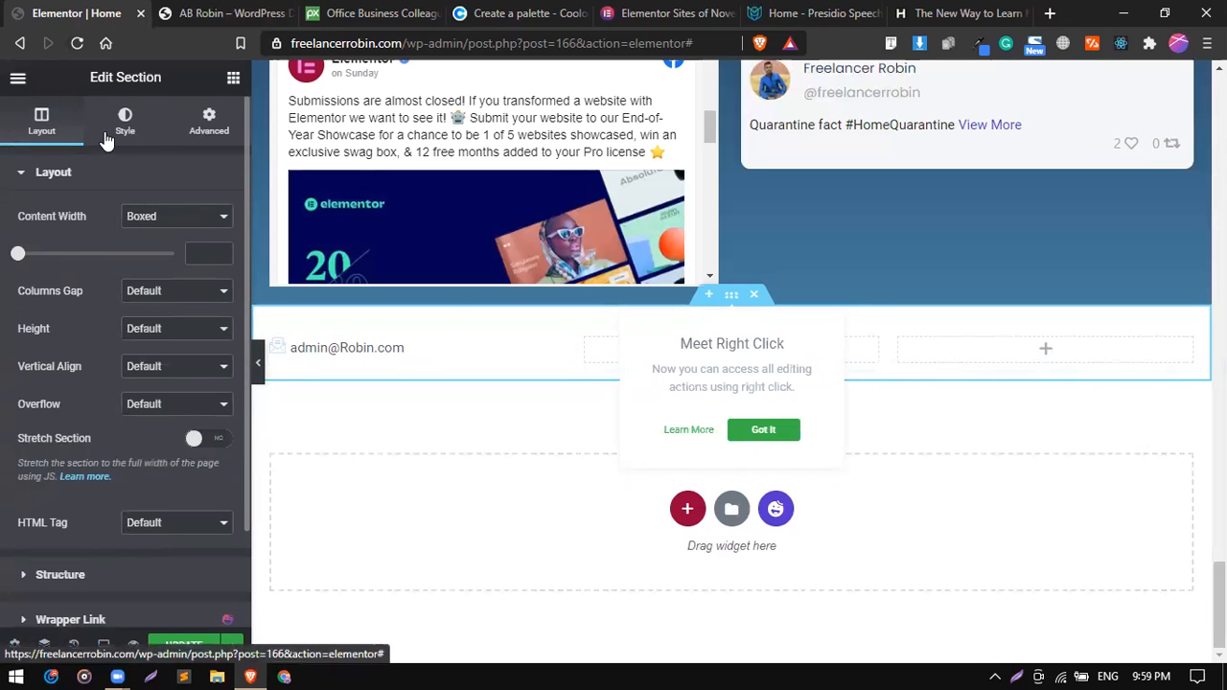
pyautogui.click(107, 136)
pyautogui.click(145, 255)
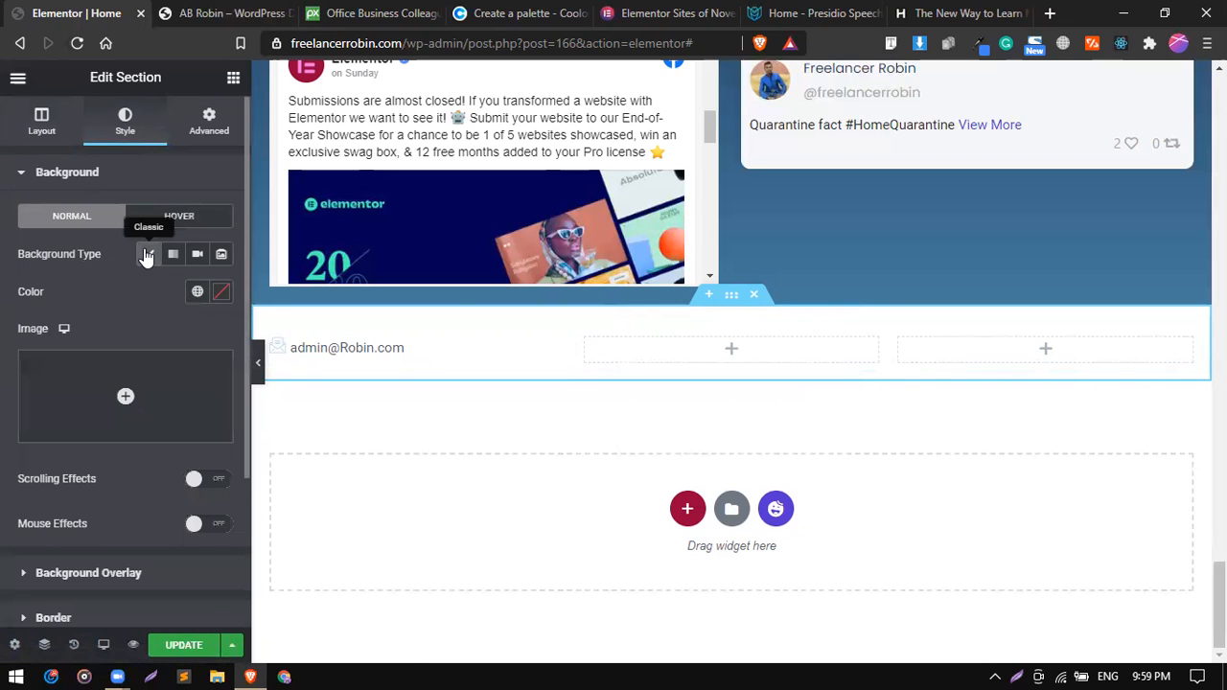
pyautogui.click(198, 292)
pyautogui.scroll(-3, 112, 481)
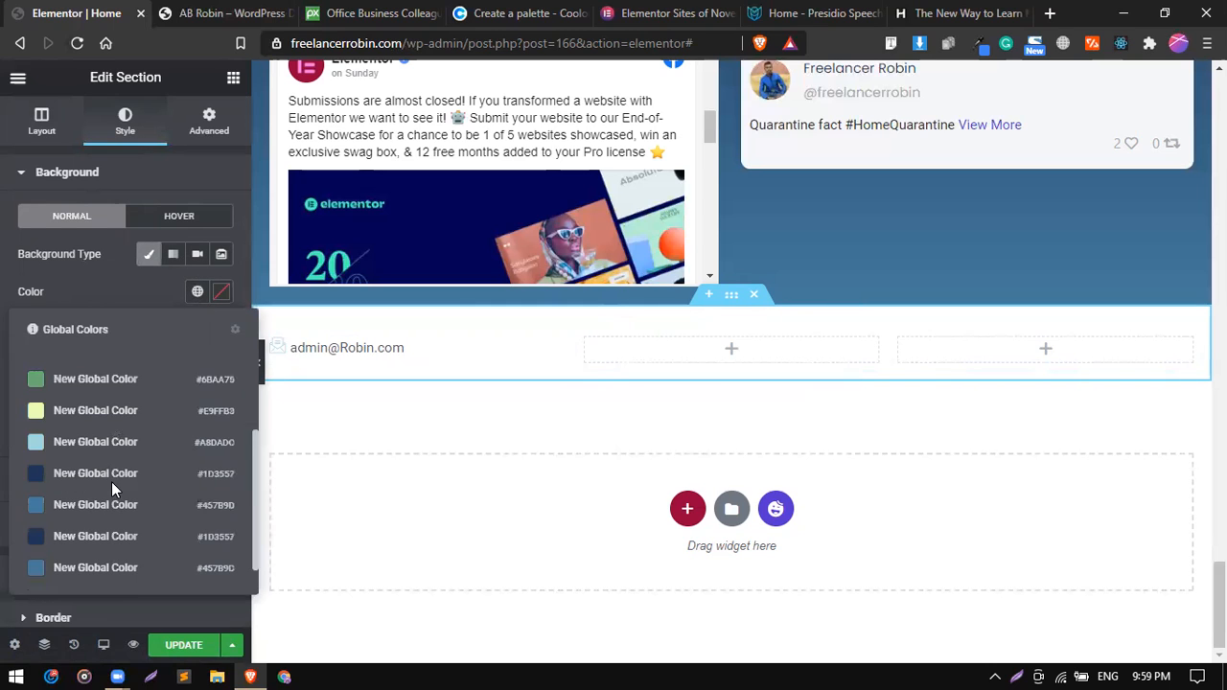
pyautogui.click(91, 468)
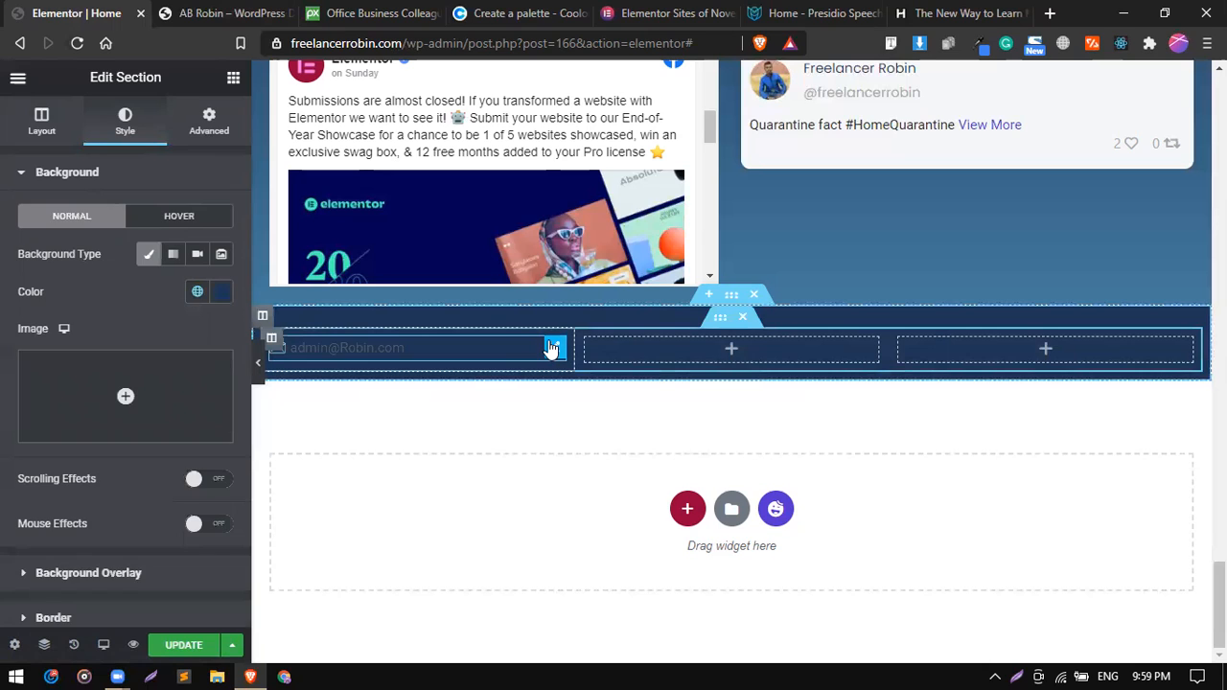
# Set the e-mail icon list's text color to white (#FFFFFF).
pyautogui.click(554, 346)
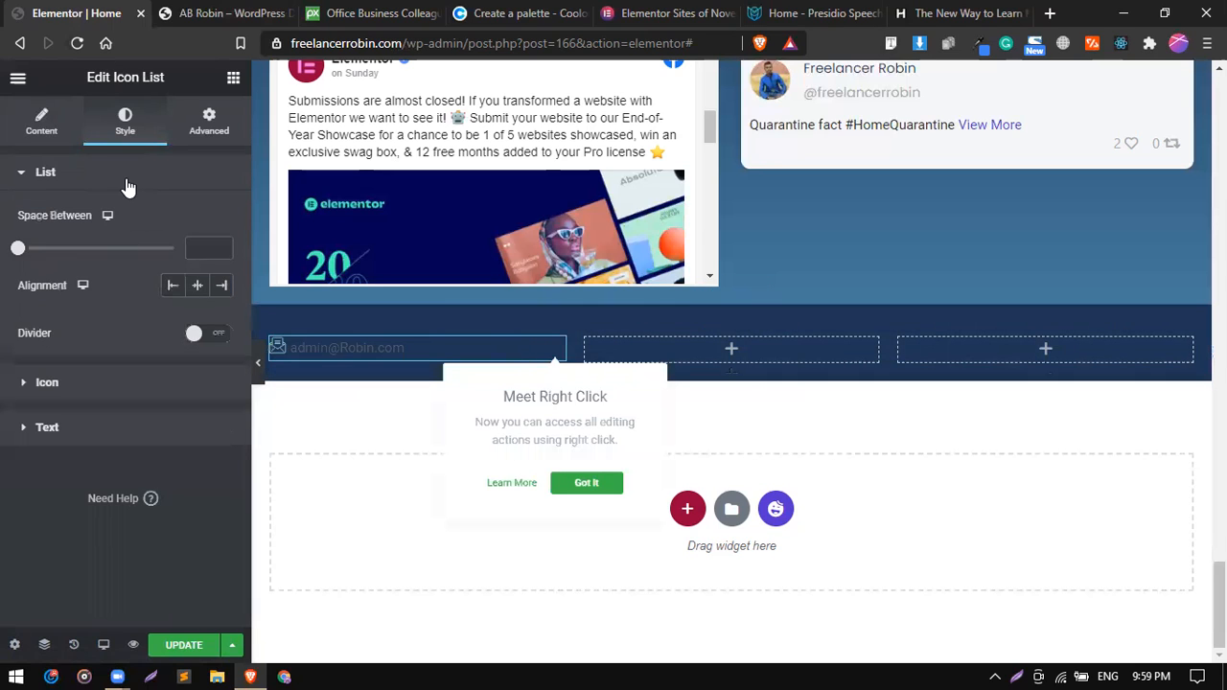
pyautogui.click(124, 177)
pyautogui.click(108, 265)
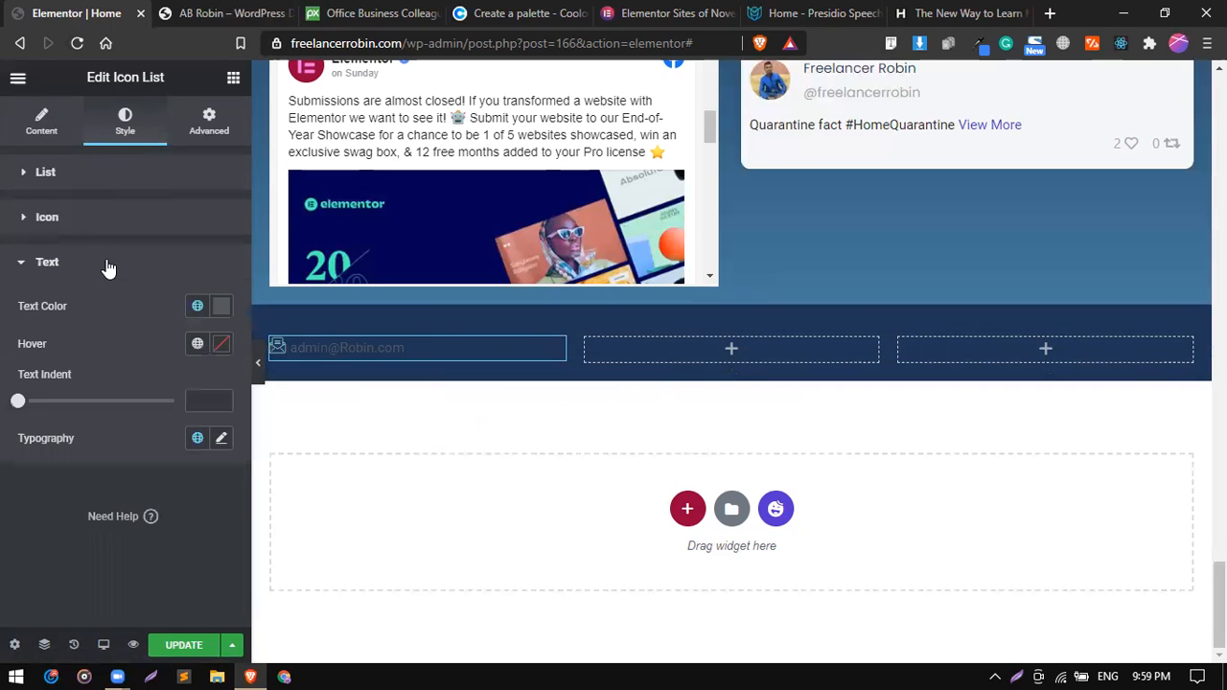
pyautogui.click(196, 307)
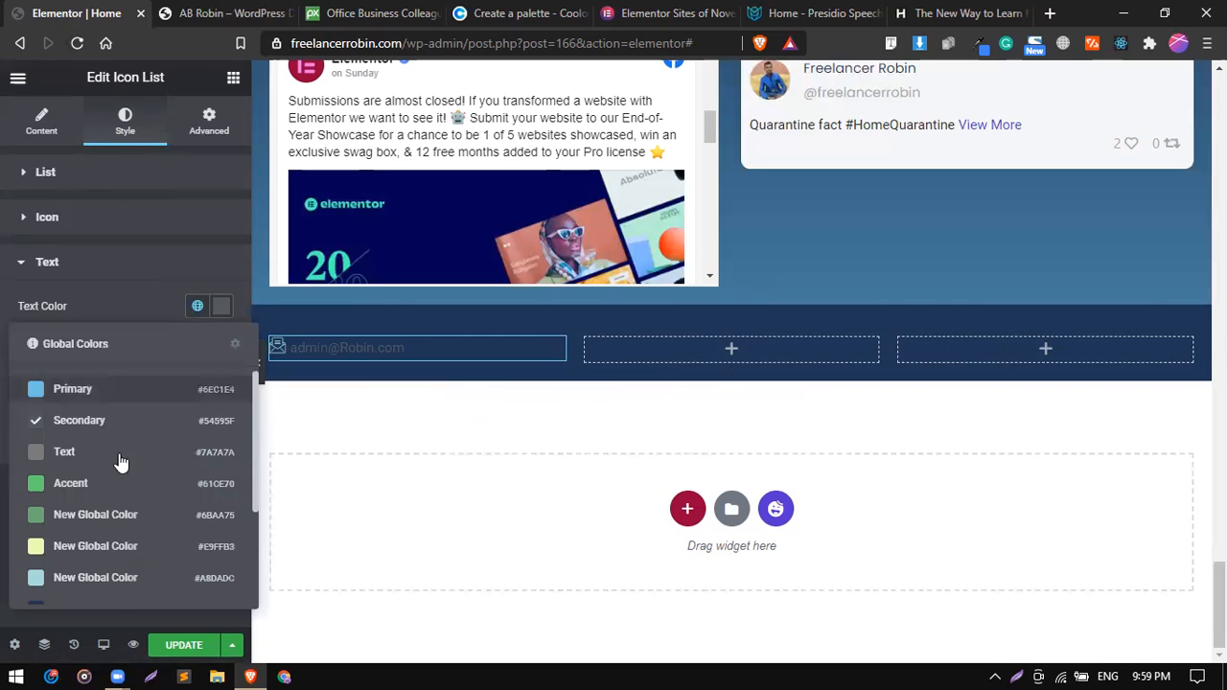
pyautogui.scroll(-3, 119, 462)
pyautogui.scroll(3, 115, 518)
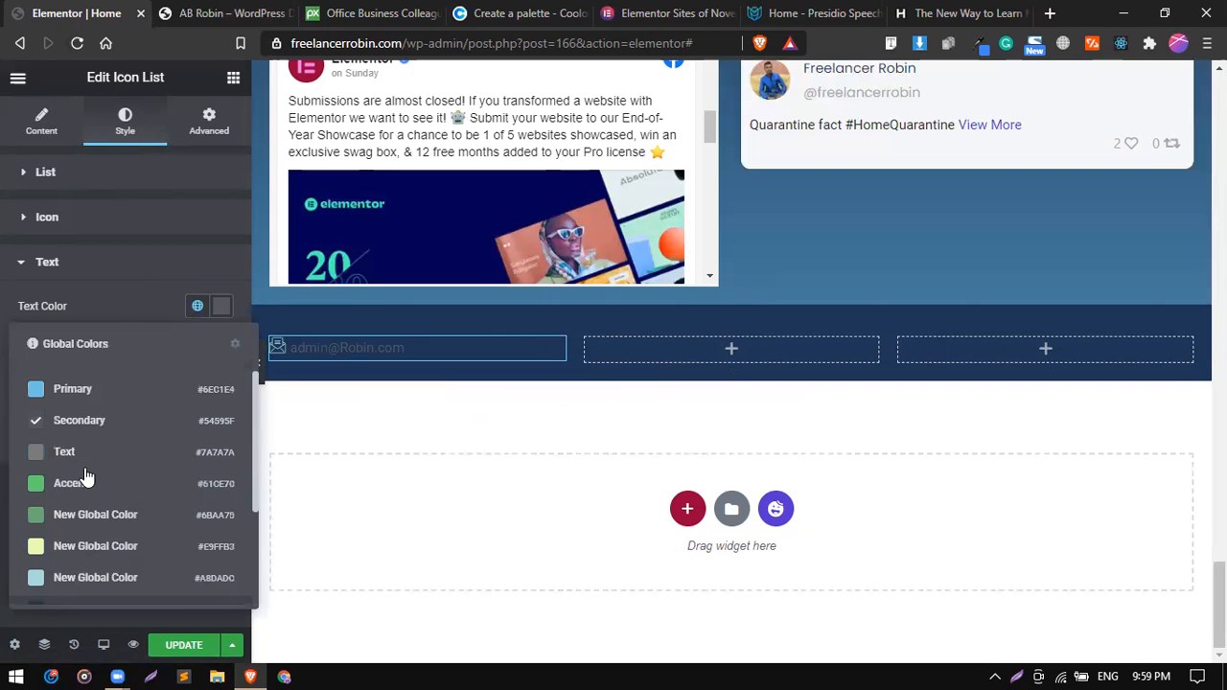
pyautogui.click(220, 306)
pyautogui.moveTo(107, 352); pyautogui.dragTo(90, 340)
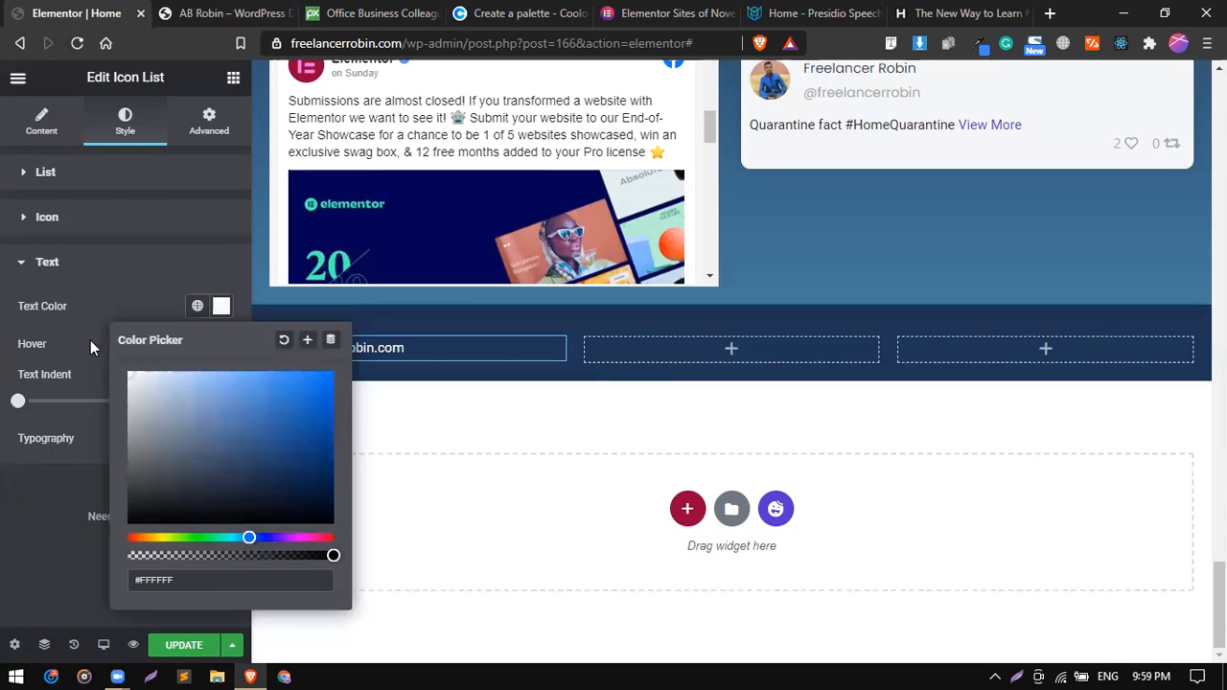
pyautogui.click(141, 308)
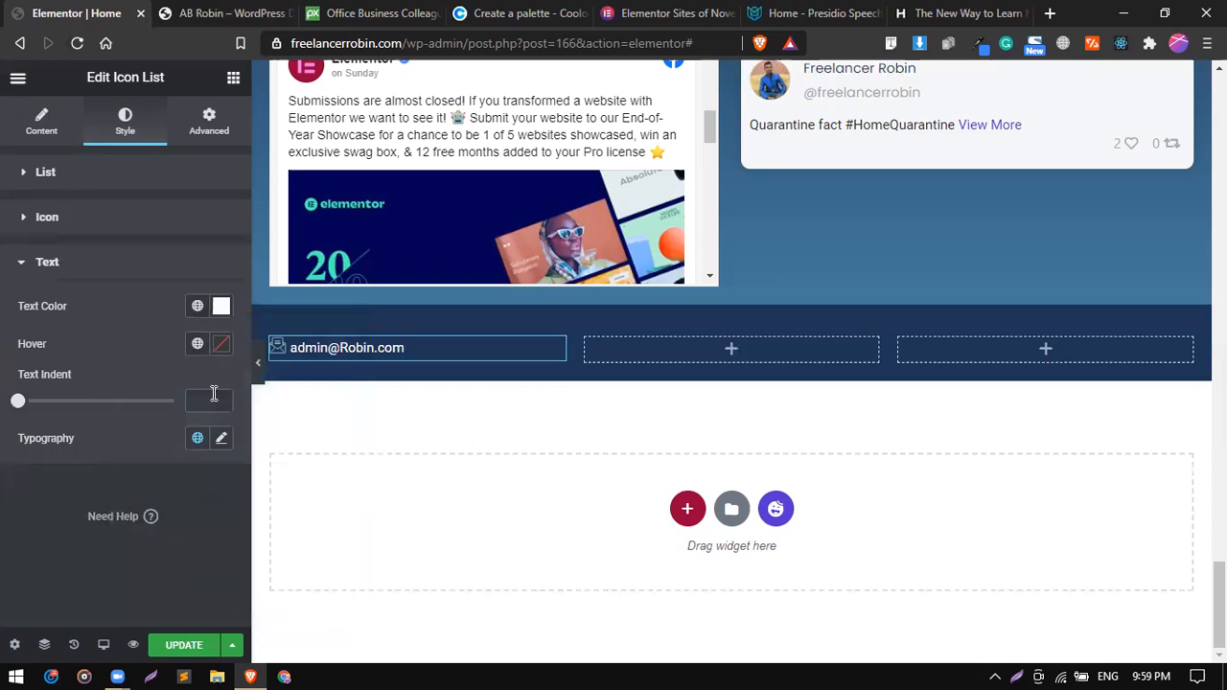
# Set the e-mail list text's font family to Poppins.
pyautogui.click(224, 440)
pyautogui.click(184, 535)
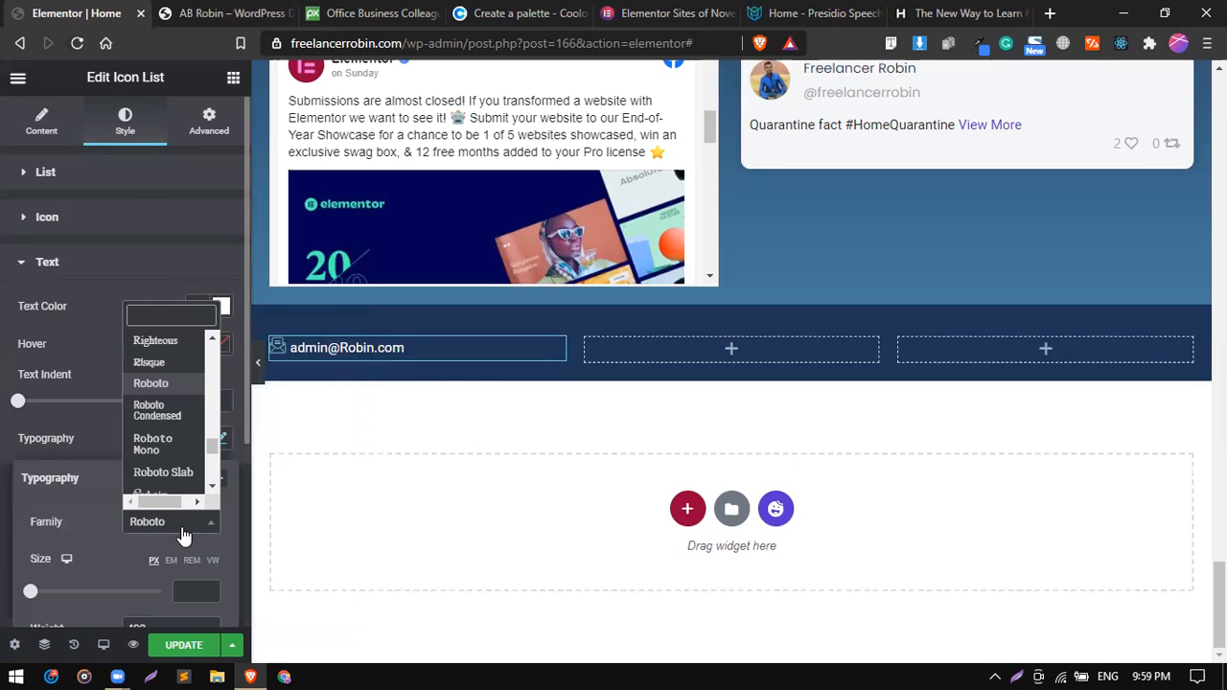
pyautogui.write('pop')
pyautogui.press('Return')
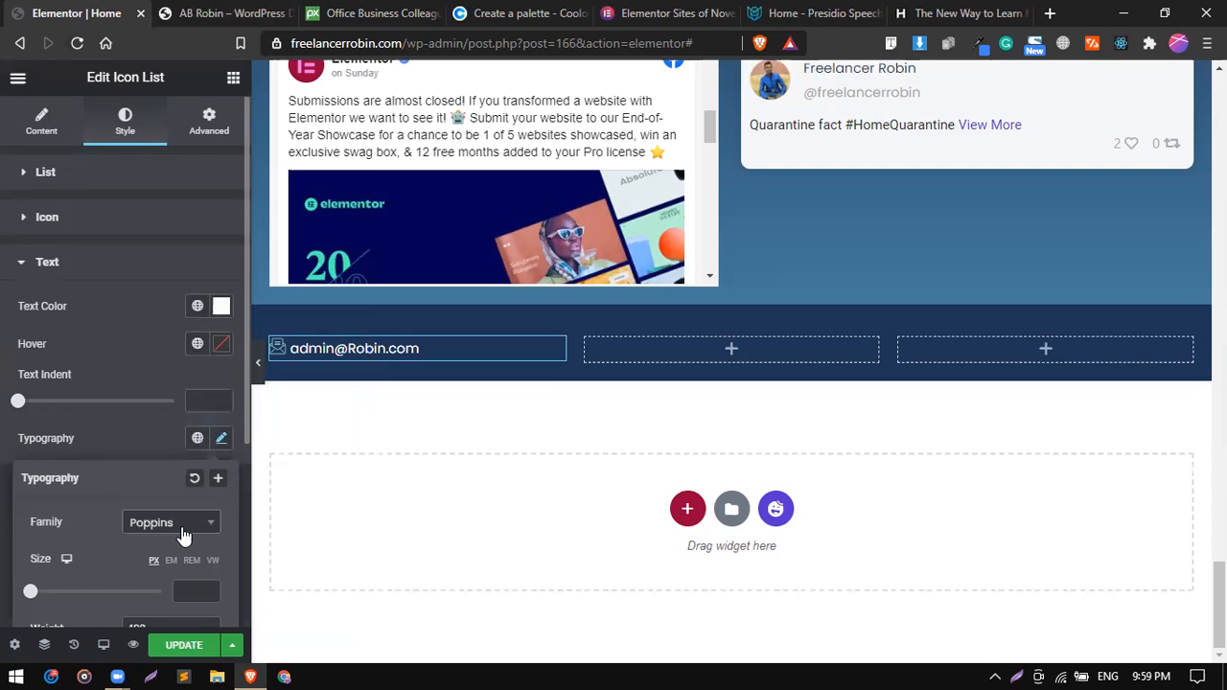
pyautogui.click(142, 418)
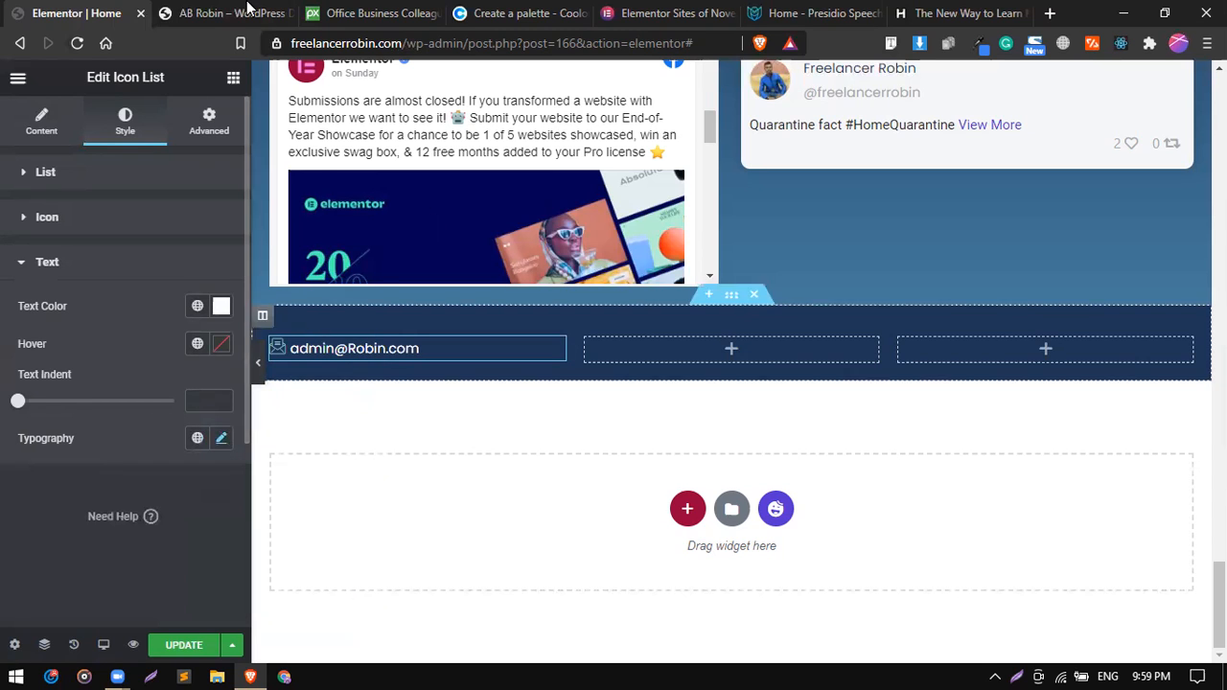
# Check the reference site's footer bar and add a Heading widget to the middle column of the dark blue section.
pyautogui.click(217, 7)
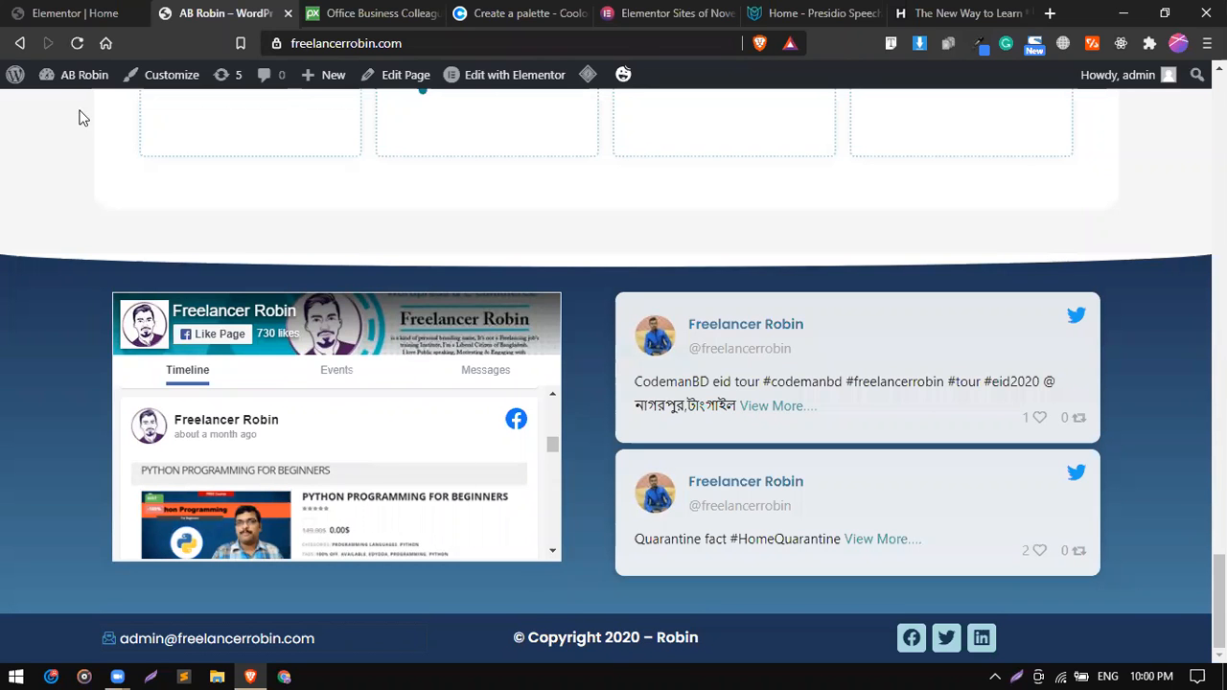
pyautogui.click(71, 11)
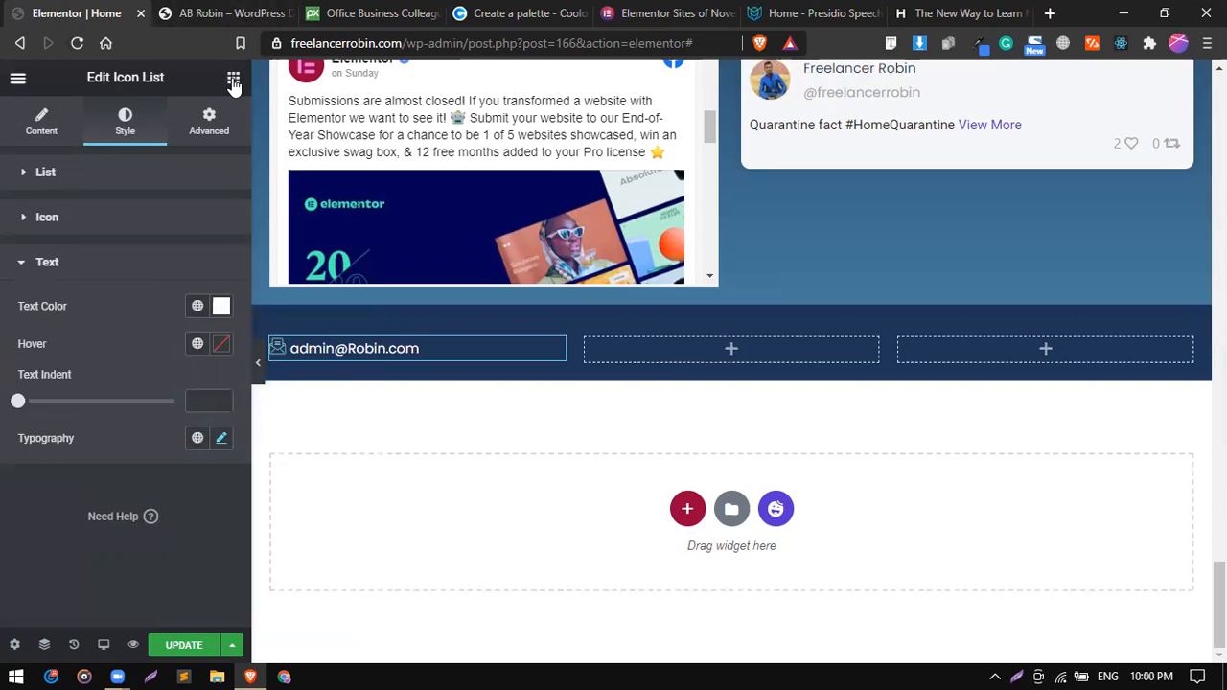
pyautogui.click(750, 368)
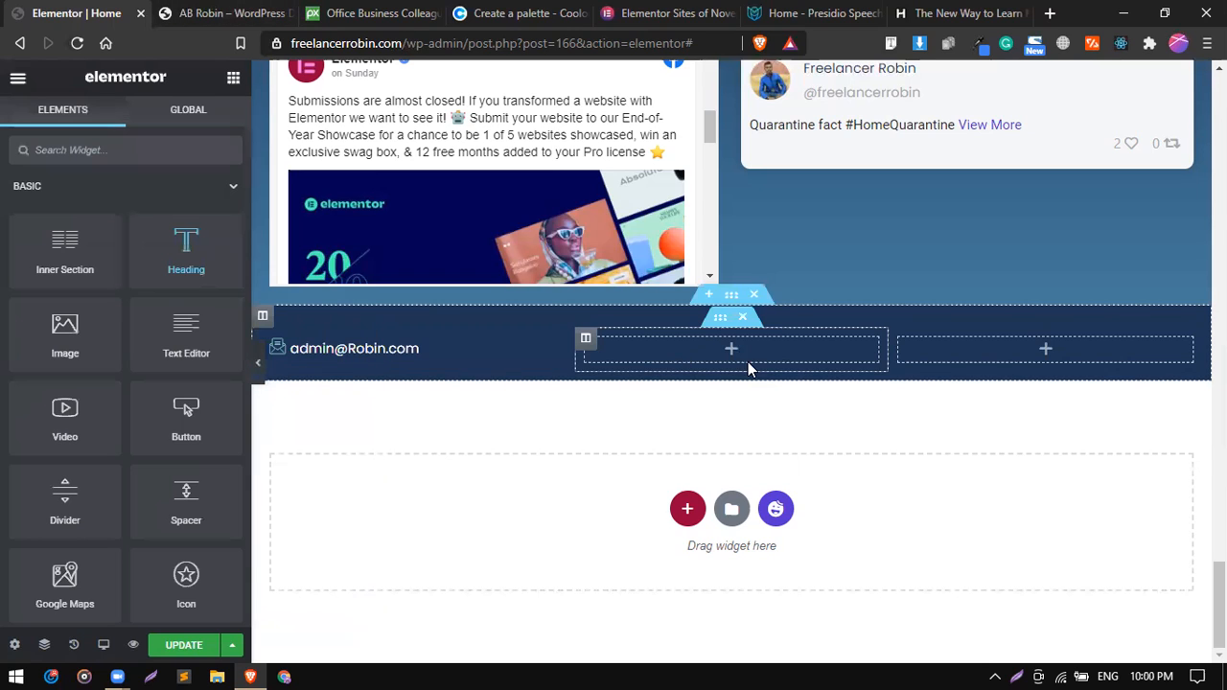
pyautogui.moveTo(186, 241); pyautogui.dragTo(657, 334)
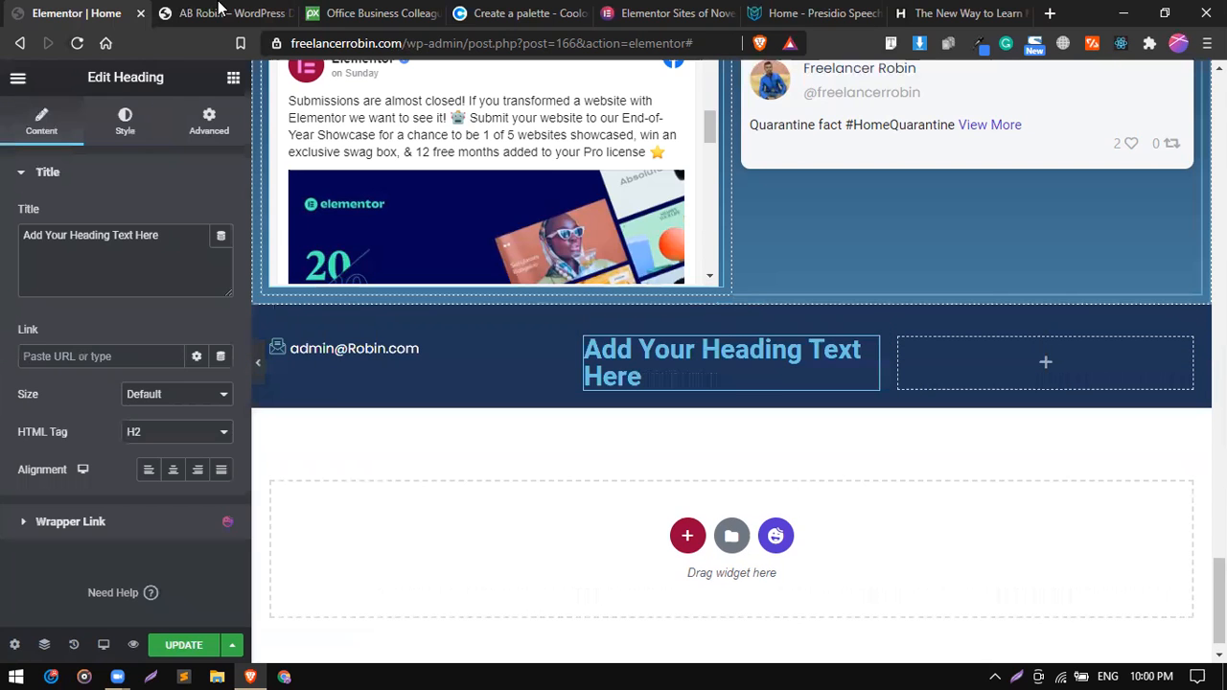
# Copy the copyright line from the reference site's footer and replace the middle column heading's title with it.
pyautogui.hotkey('ctrl', 'Tab')
pyautogui.tripleClick(553, 598)
pyautogui.hotkey('ctrl', 'c')
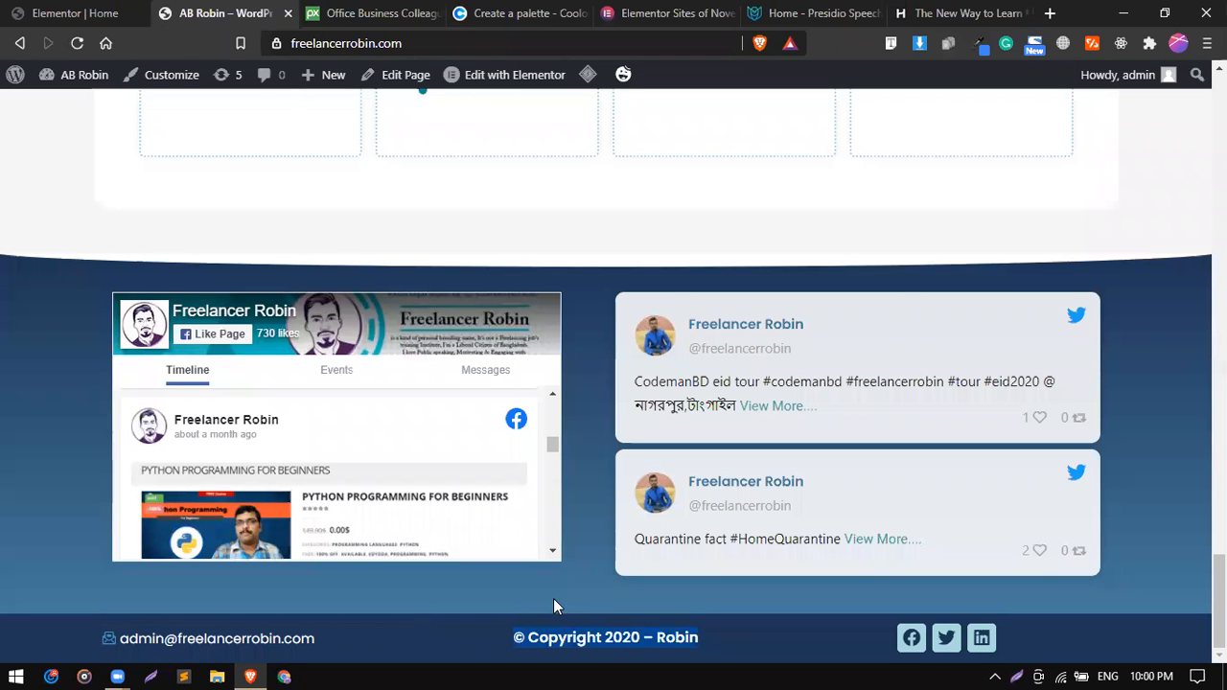
pyautogui.rightClick(583, 488)
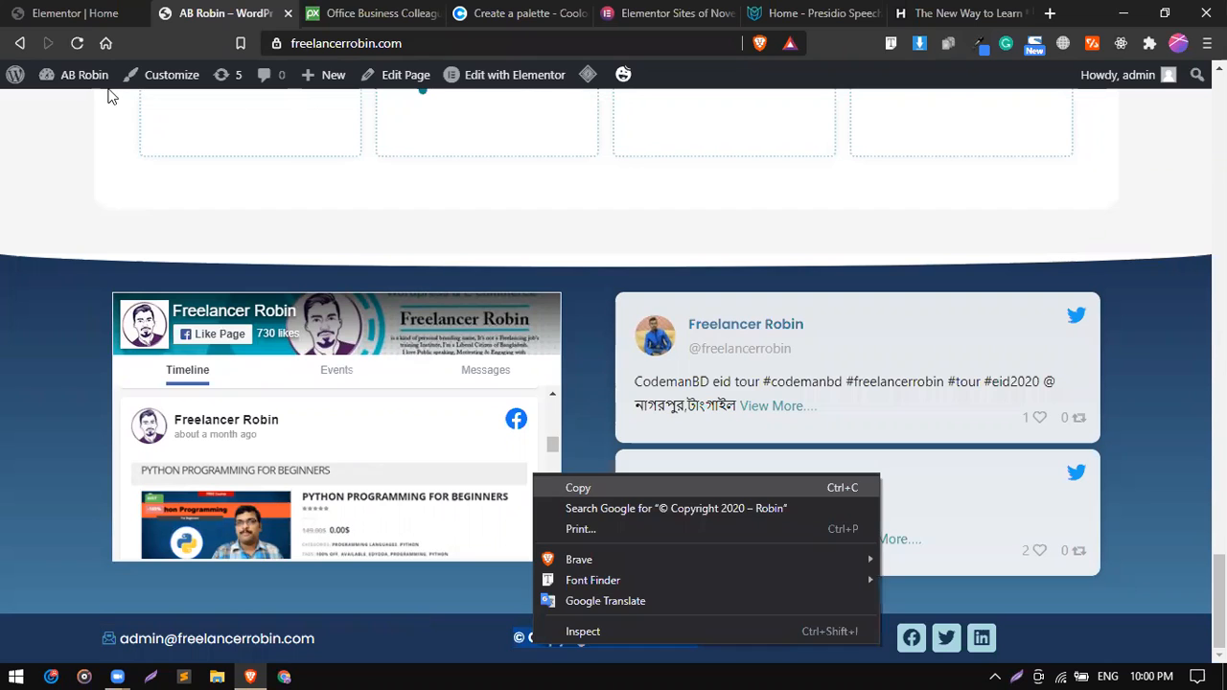
pyautogui.click(96, 11)
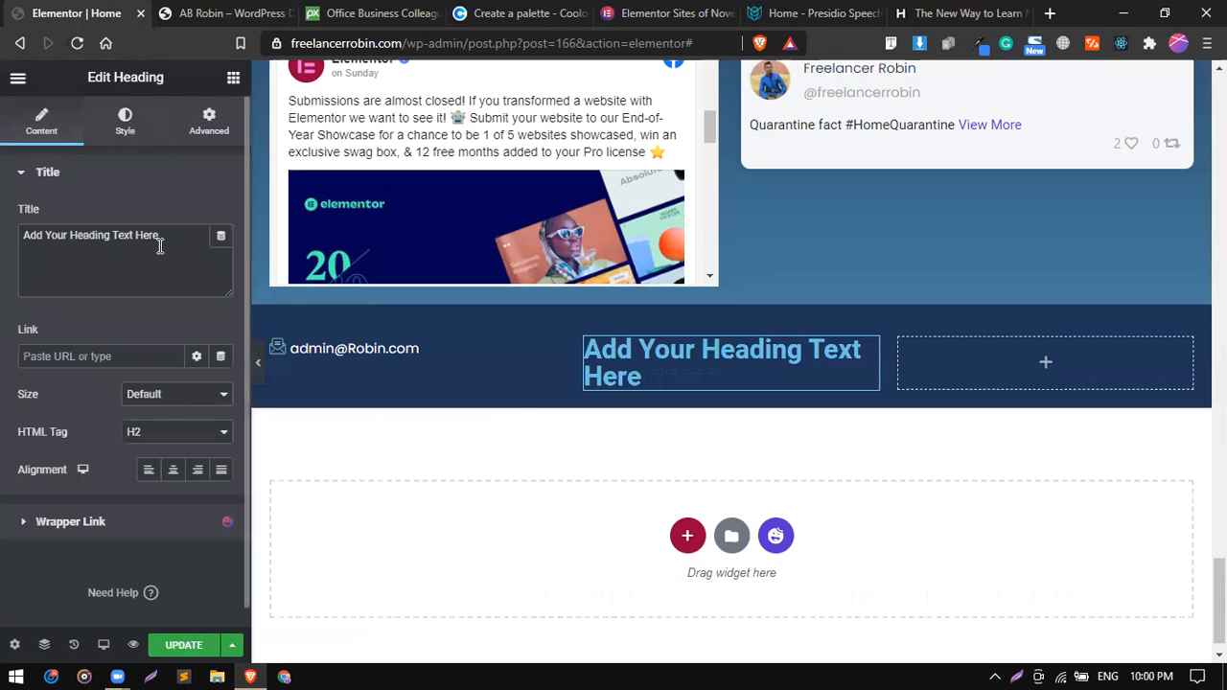
pyautogui.tripleClick(159, 249)
pyautogui.rightClick(159, 248)
pyautogui.click(203, 332)
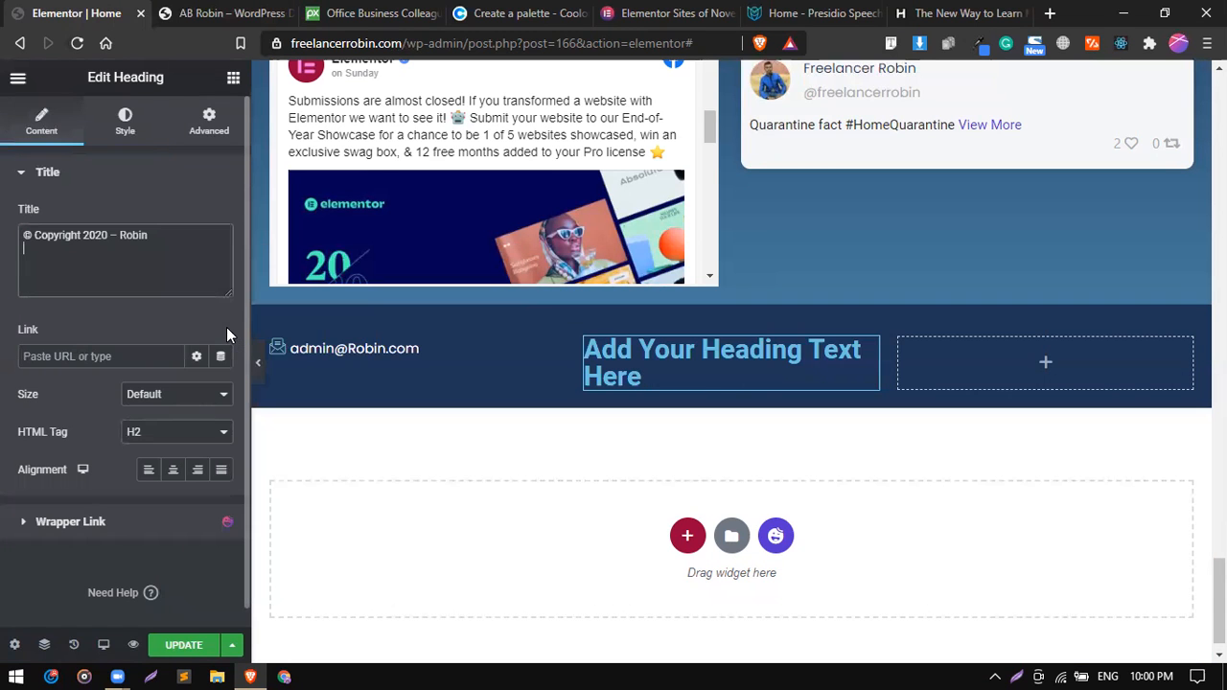
# Center the copyright heading and set its font family to Poppins.
pyautogui.click(125, 120)
pyautogui.click(42, 120)
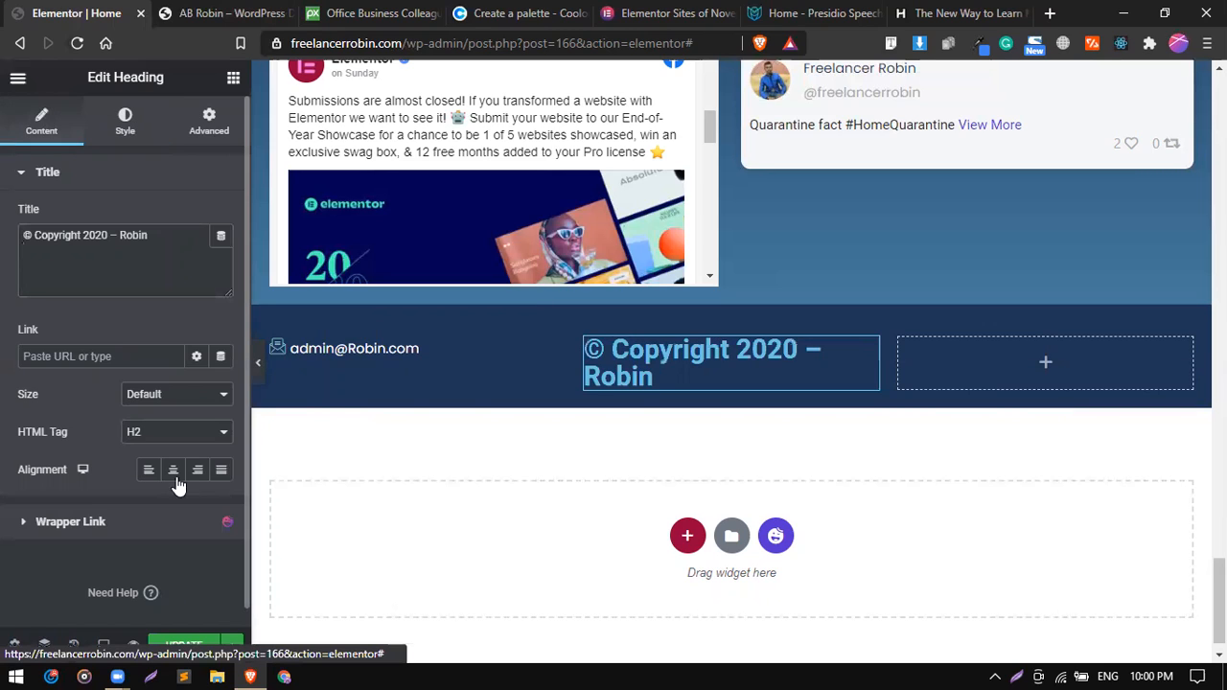
pyautogui.click(127, 138)
pyautogui.click(221, 255)
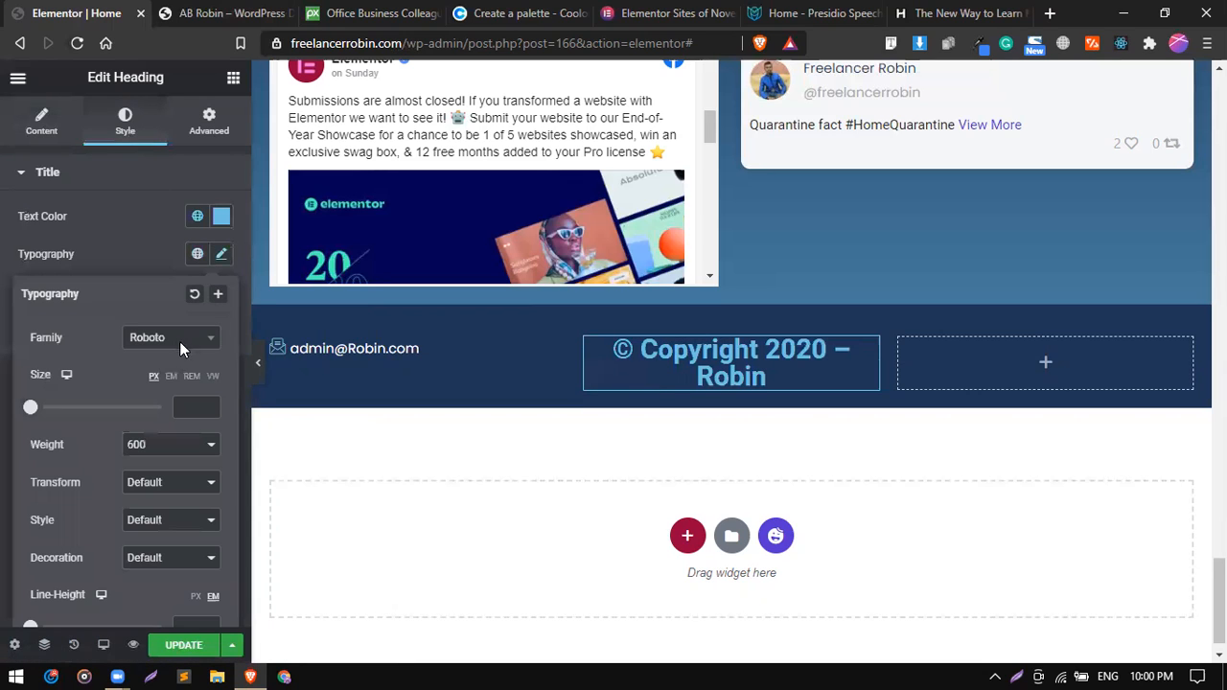
pyautogui.click(177, 341)
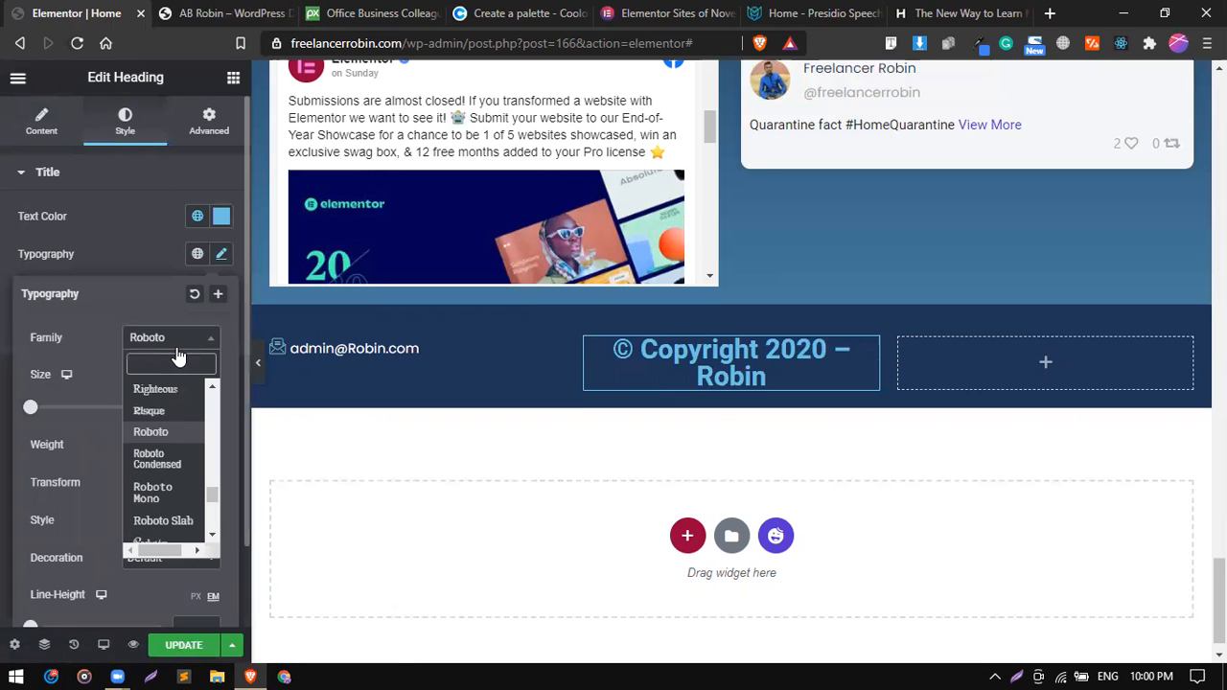
pyautogui.write('po')
pyautogui.press('Return')
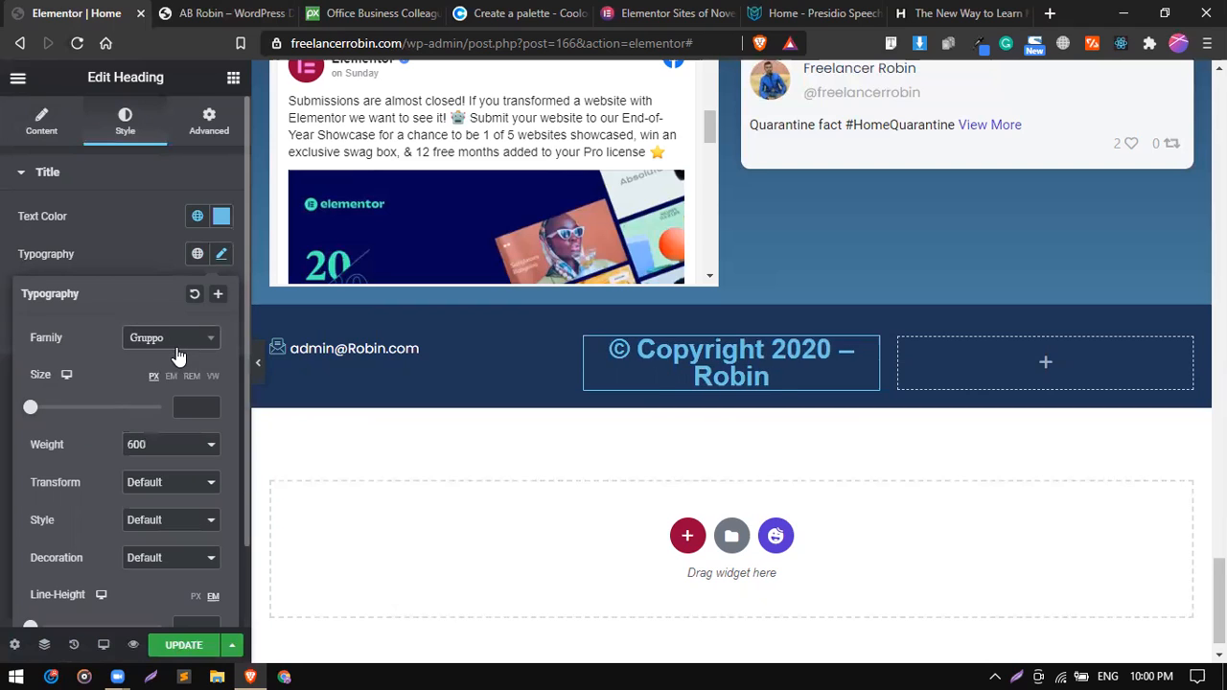
pyautogui.click(181, 343)
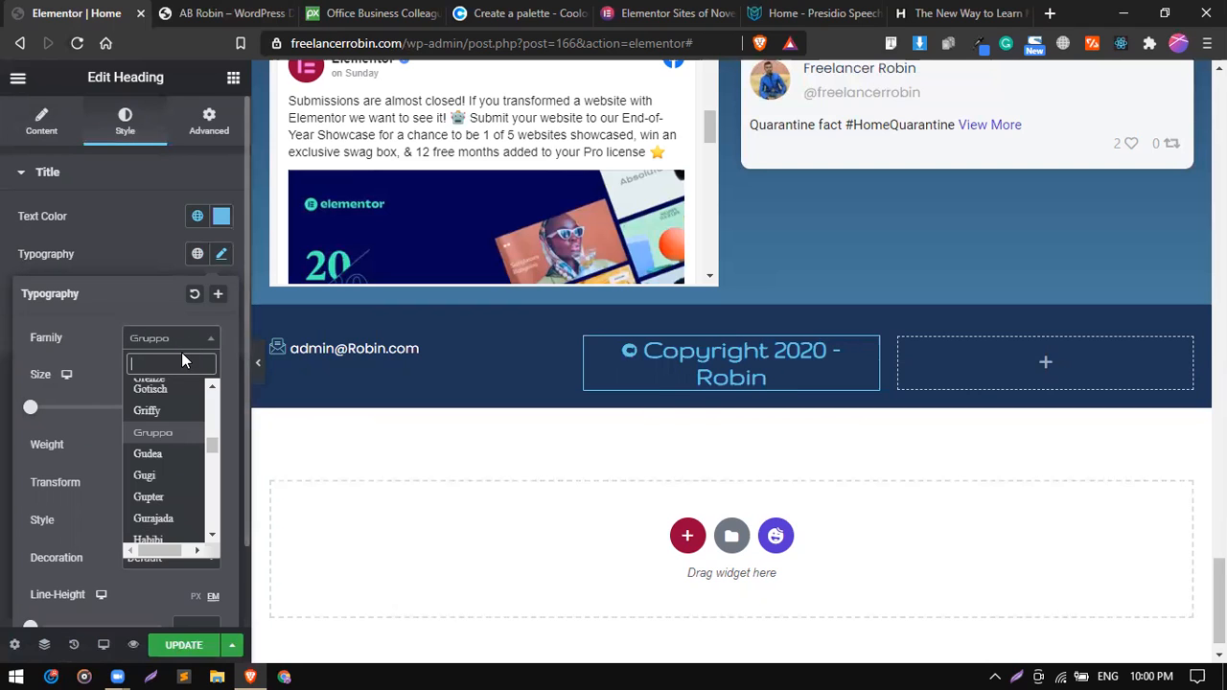
pyautogui.write('pop')
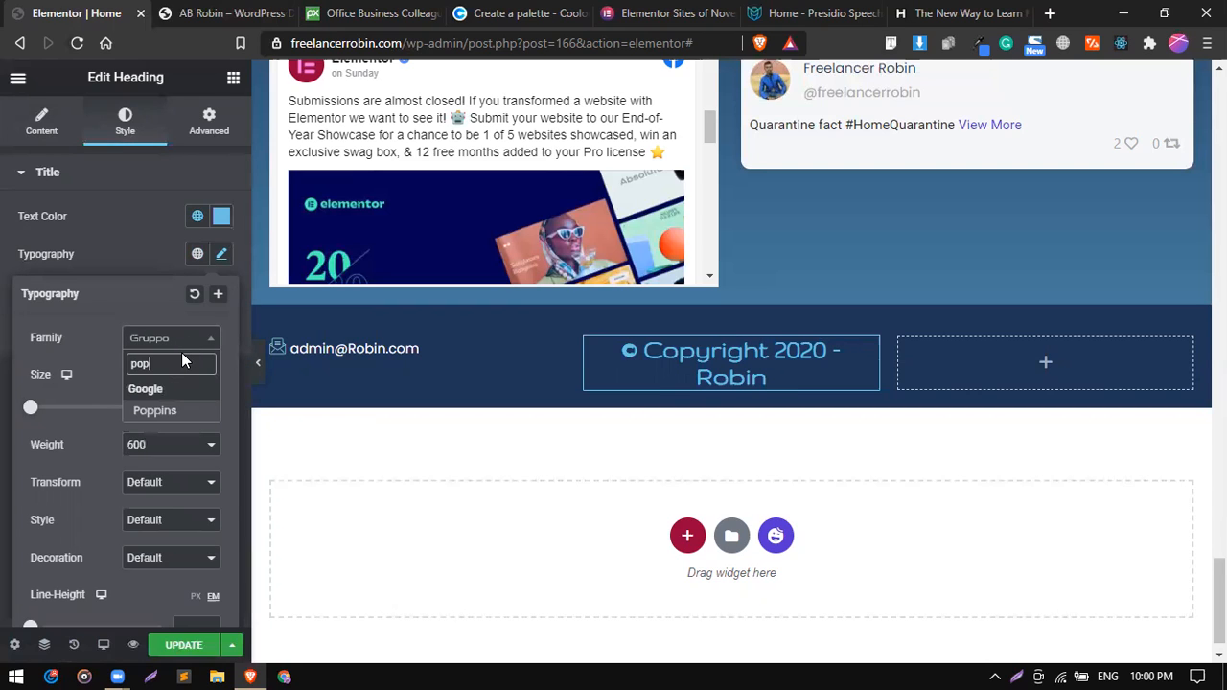
pyautogui.press('Return')
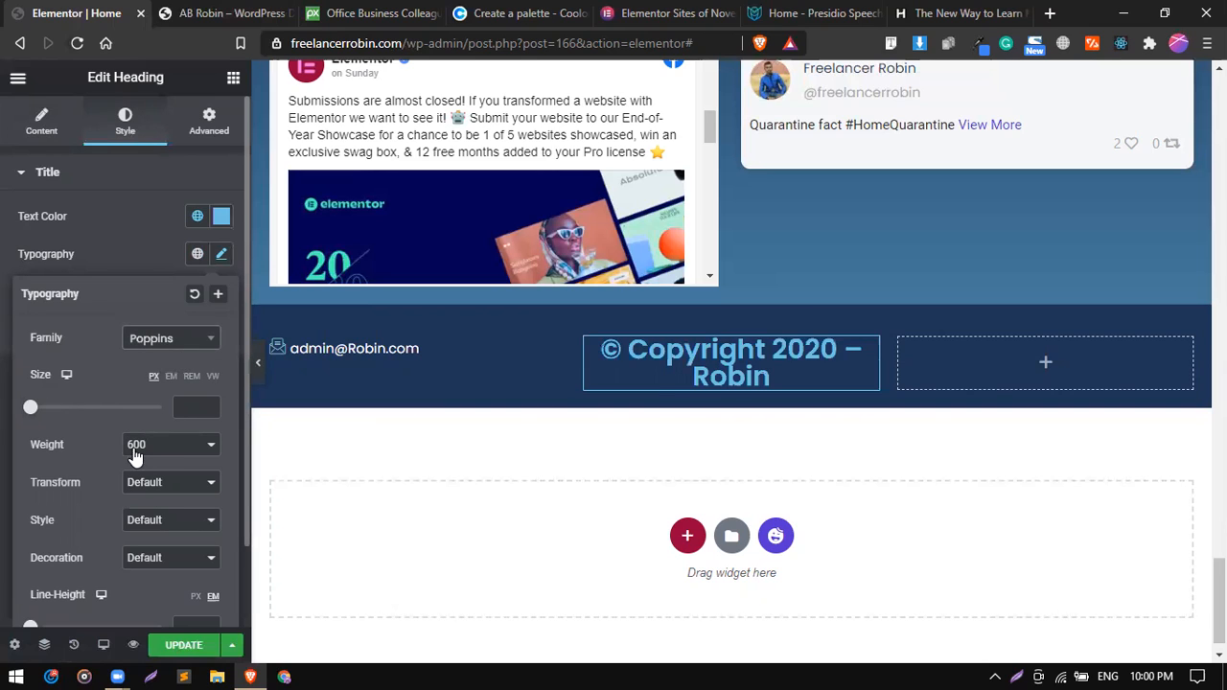
# Set the copyright heading's font size to 20 px.
pyautogui.moveTo(30, 419)
pyautogui.mouseDown()
pyautogui.moveTo(51, 417)
pyautogui.moveTo(42, 412)
pyautogui.mouseUp()
pyautogui.write('18')
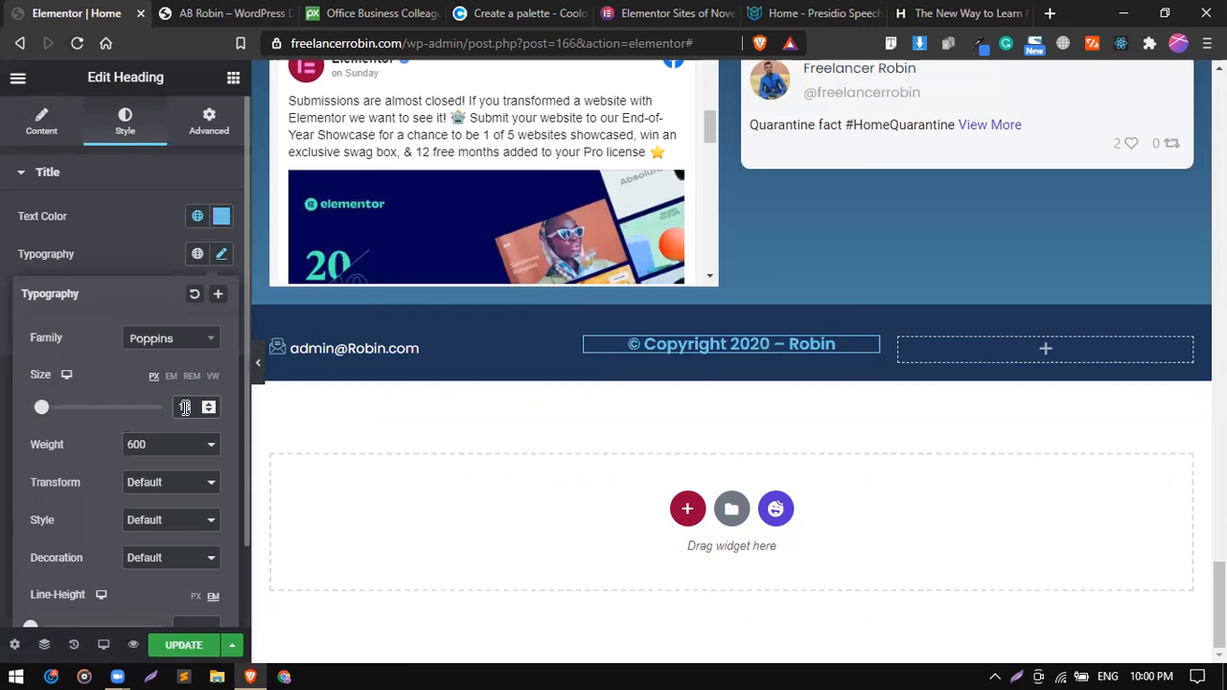
pyautogui.press('Up')
pyautogui.press('Up')
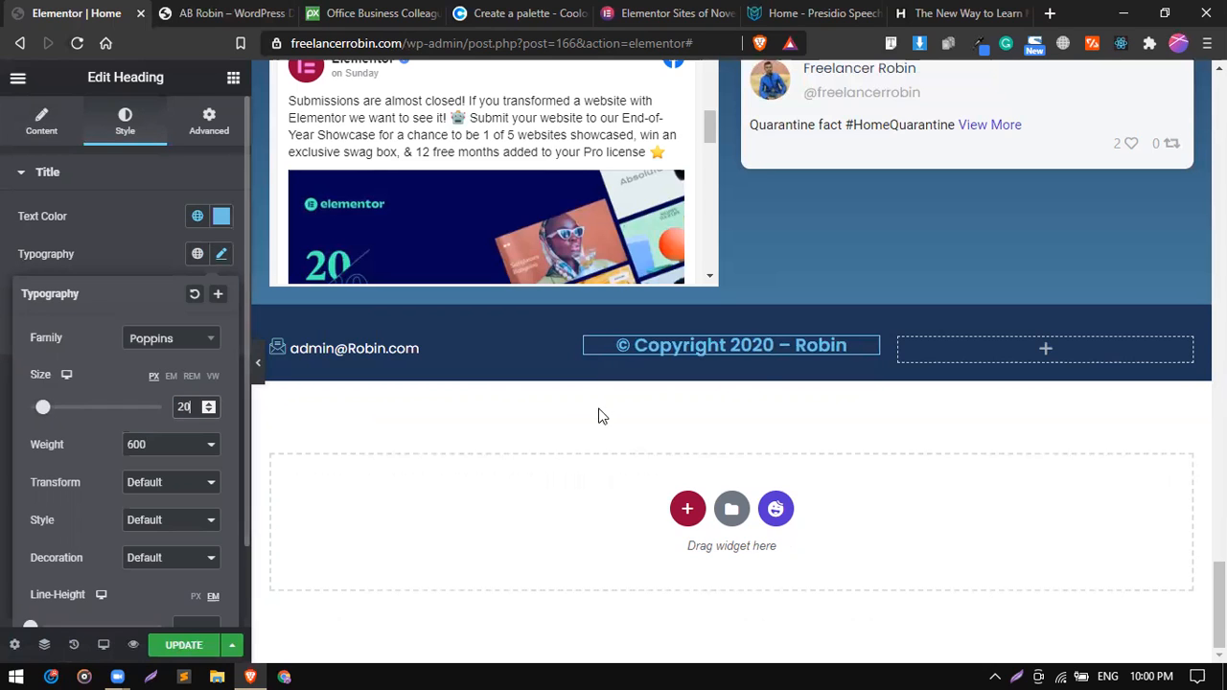
# Set the copyright heading's text color to white with a custom color instead of a global one.
pyautogui.click(198, 217)
pyautogui.scroll(-5, 145, 416)
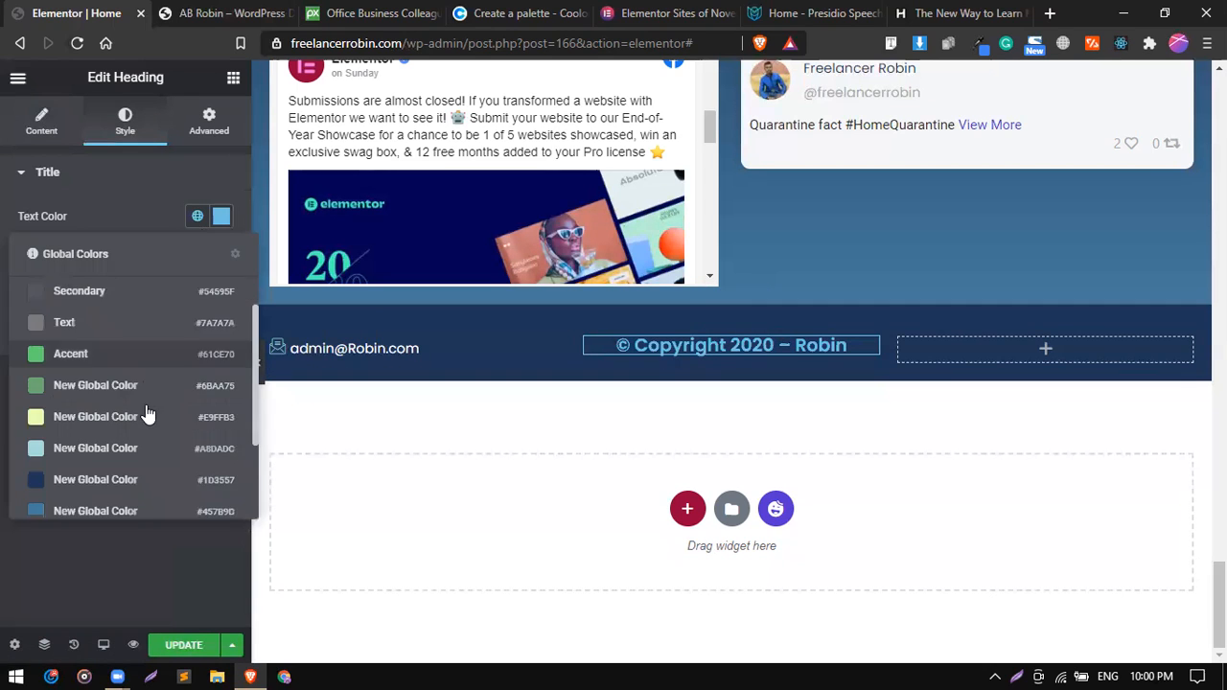
pyautogui.click(221, 216)
pyautogui.moveTo(159, 292); pyautogui.dragTo(101, 272)
pyautogui.click(165, 214)
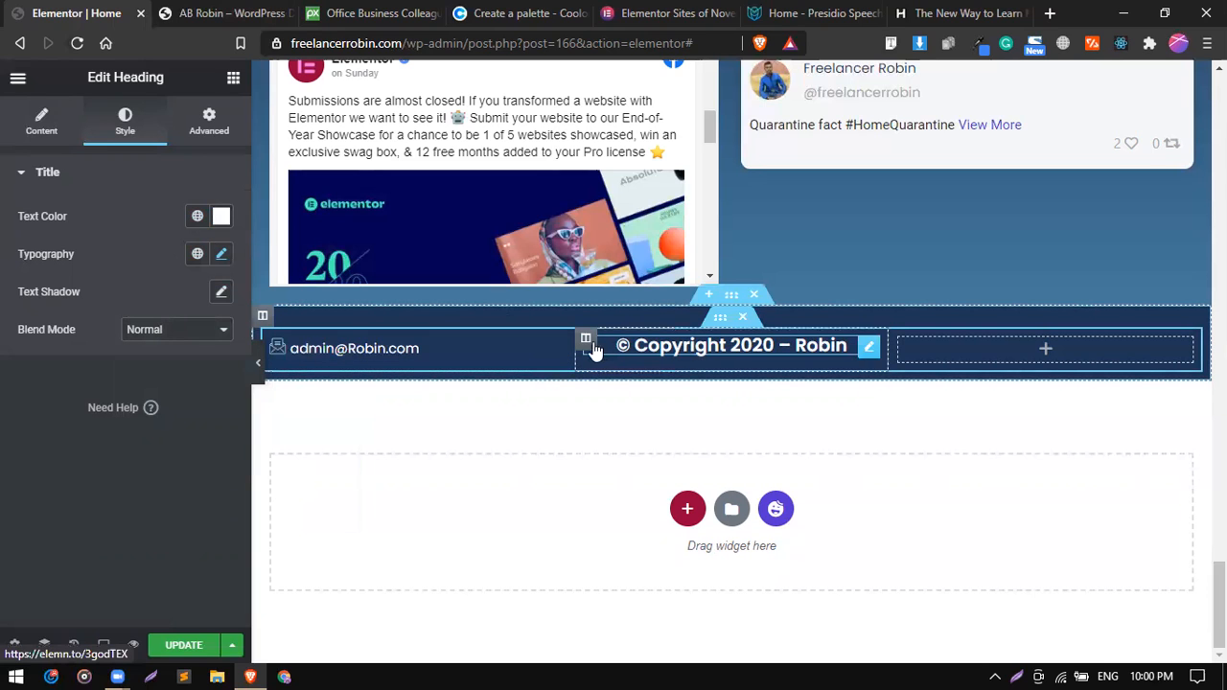
# Set the vertical alignment of the column holding the copyright heading to Middle.
pyautogui.click(585, 341)
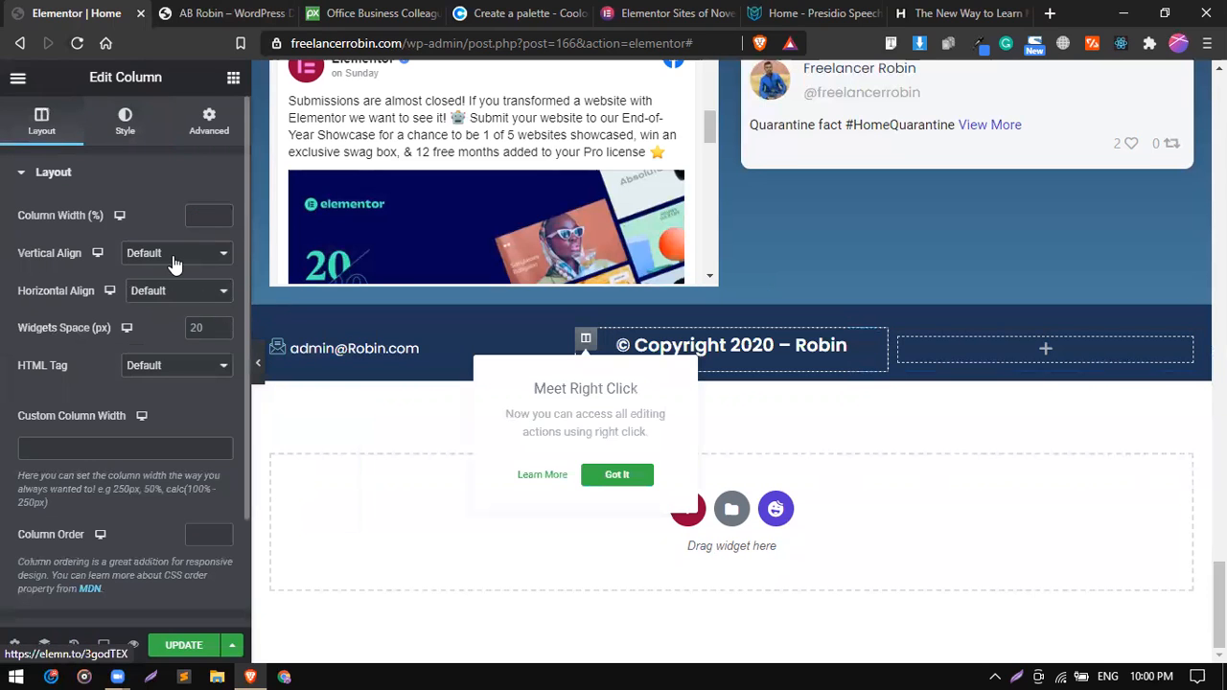
pyautogui.click(177, 253)
pyautogui.click(180, 299)
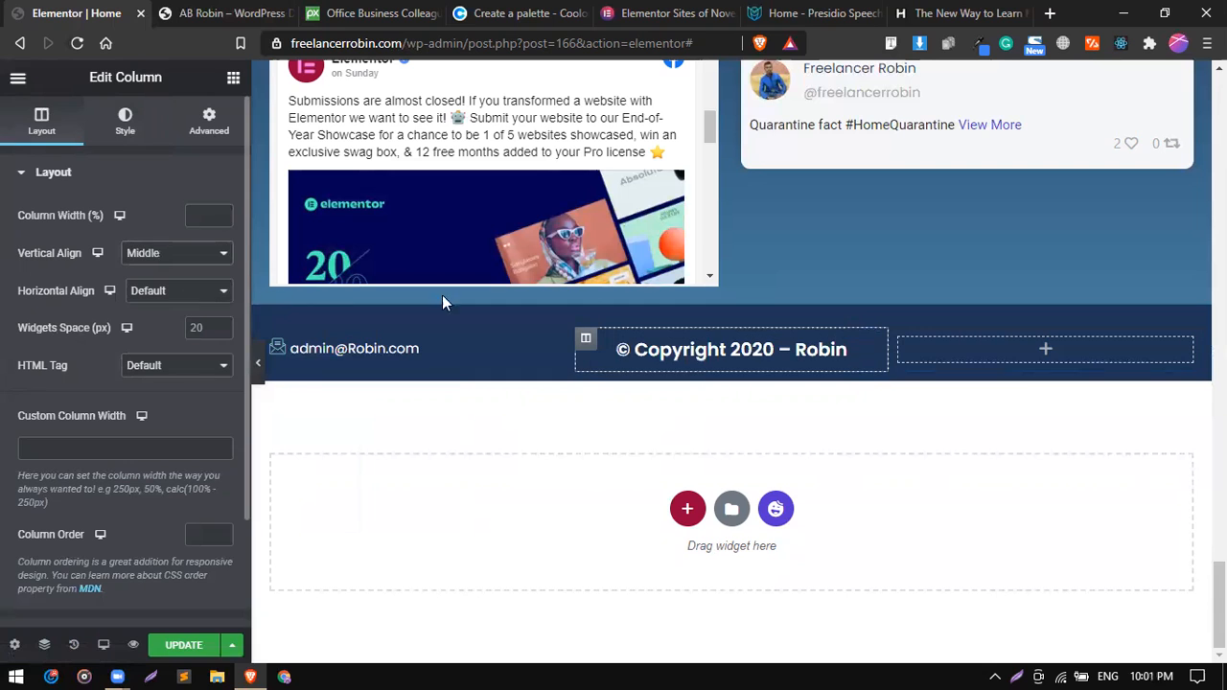
# Check the reference footer's social icons, find the Social Icons widget by searching "soci", add it to the empty third column and open its style settings.
pyautogui.click(1020, 353)
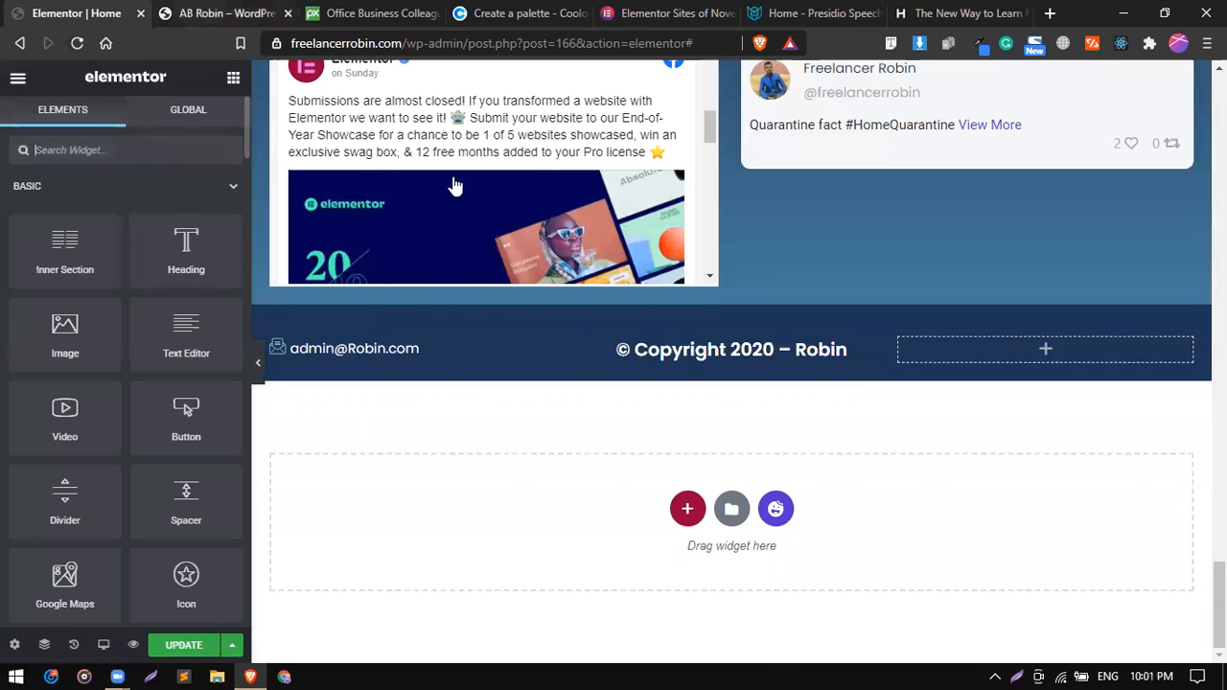
pyautogui.click(219, 13)
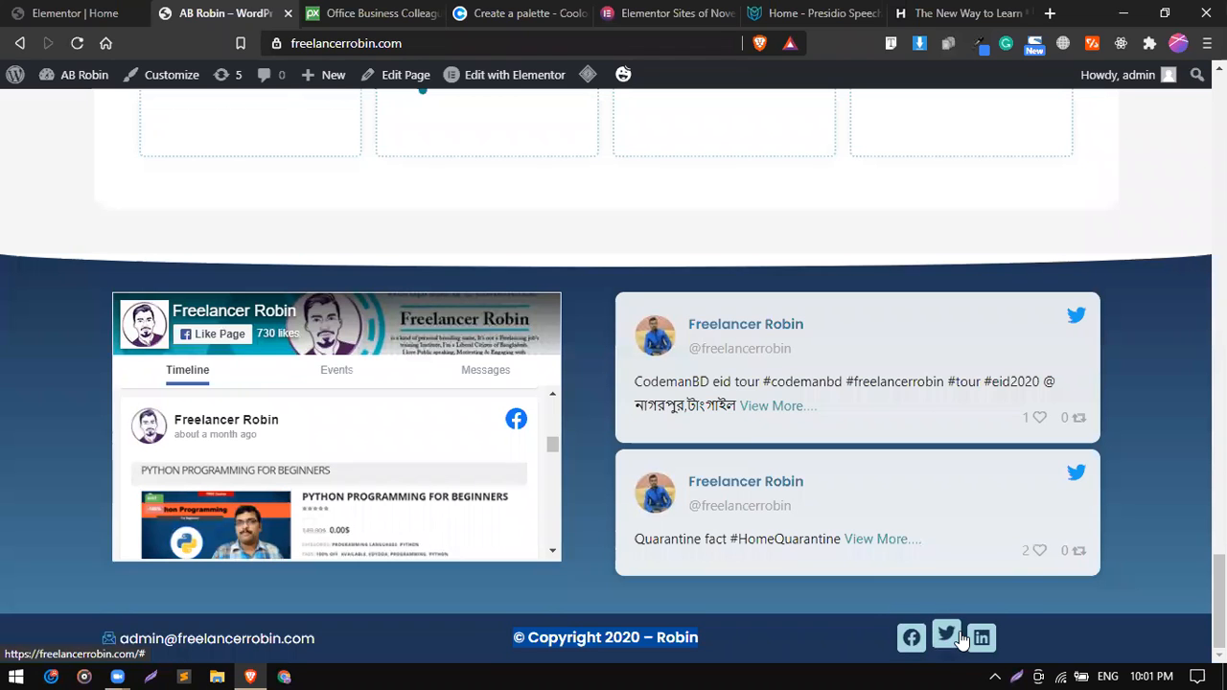
pyautogui.click(58, 12)
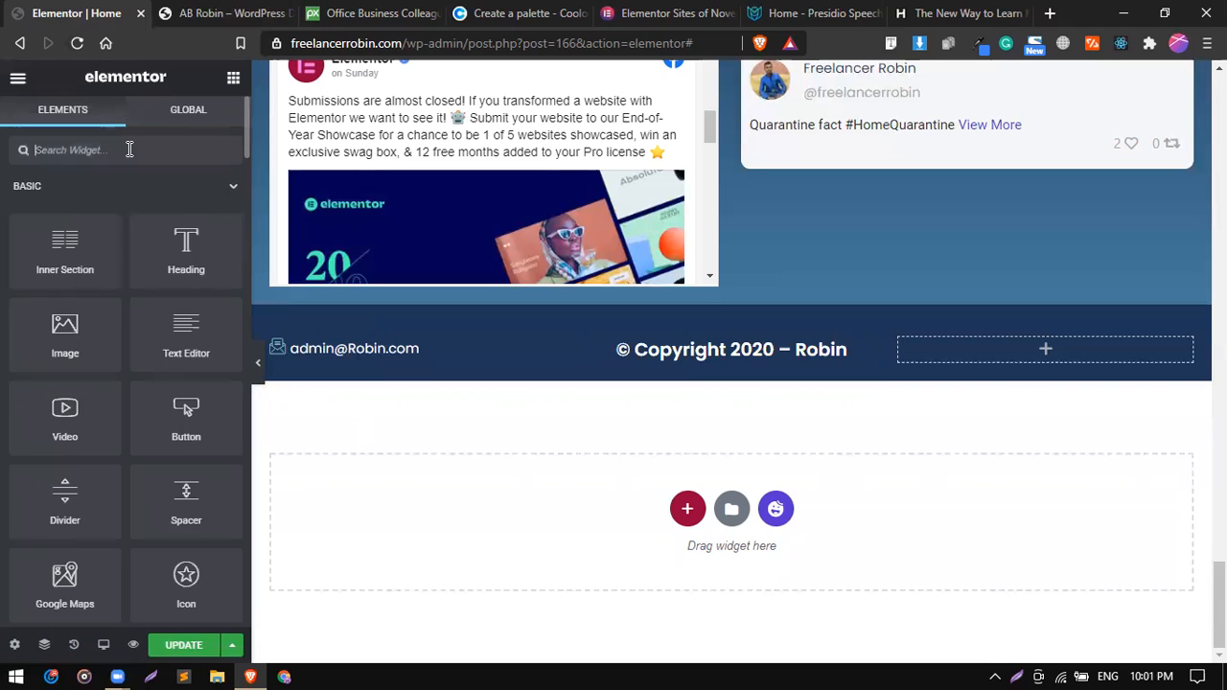
pyautogui.write('soci')
pyautogui.moveTo(179, 227); pyautogui.dragTo(1052, 353)
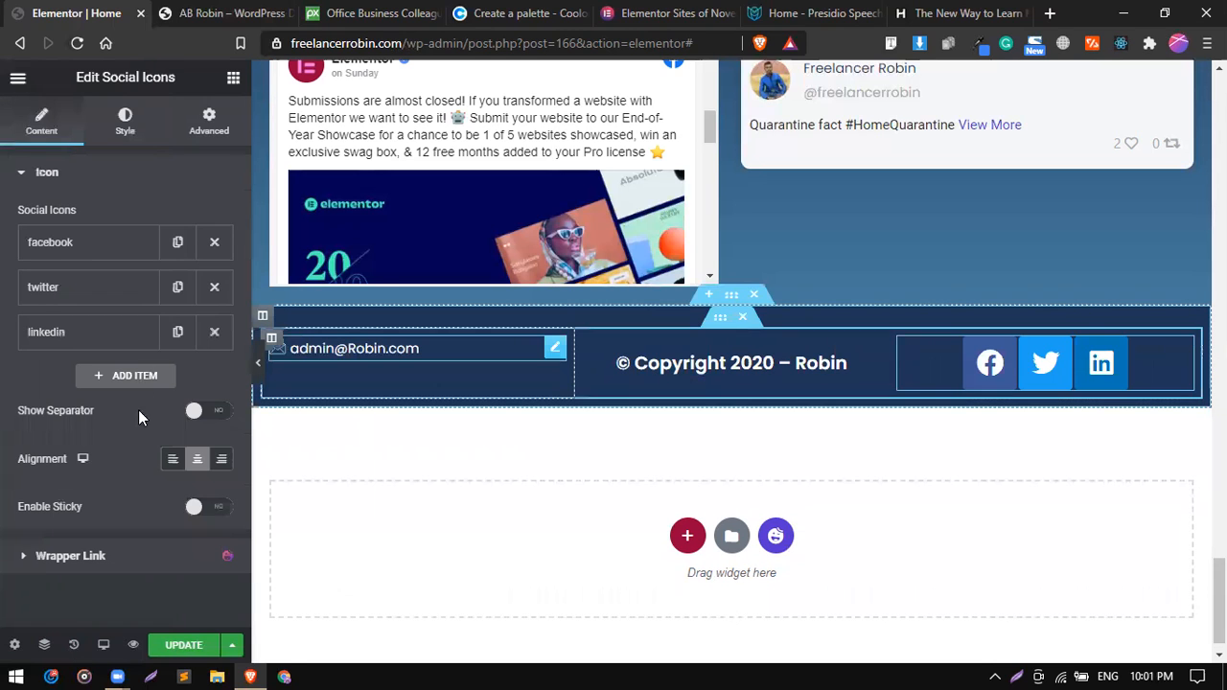
pyautogui.click(128, 117)
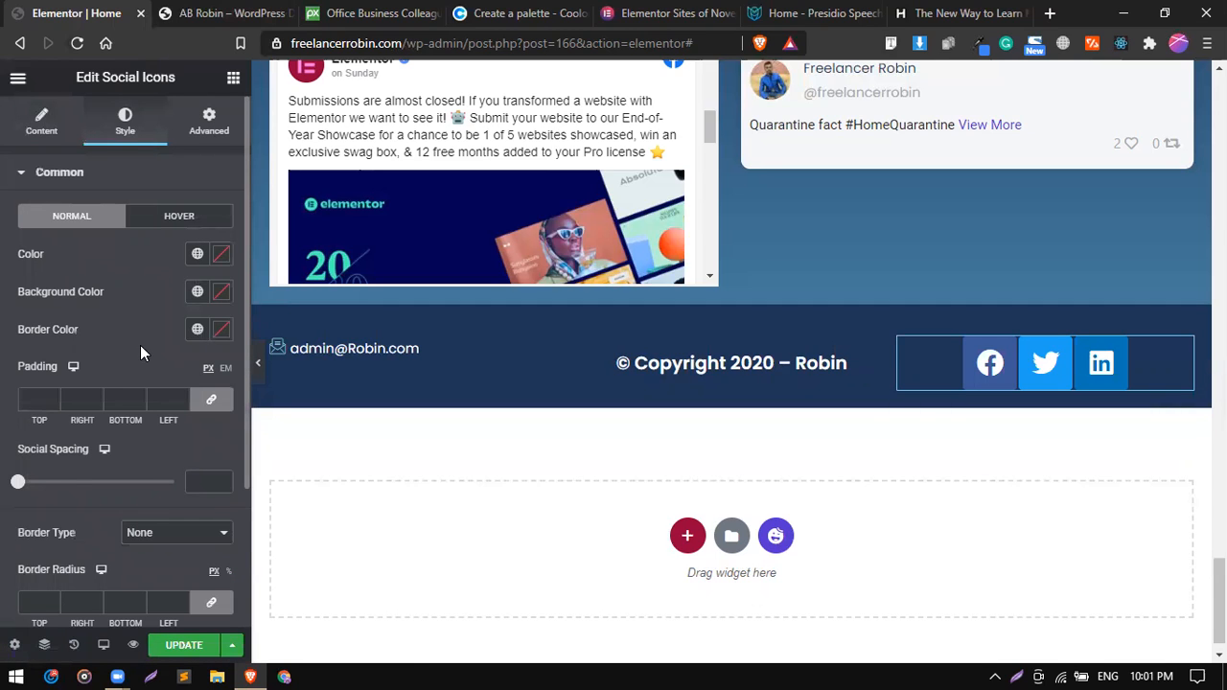
# Set the social icons' size to 28 and their padding to 0.2.
pyautogui.scroll(-3, 140, 350)
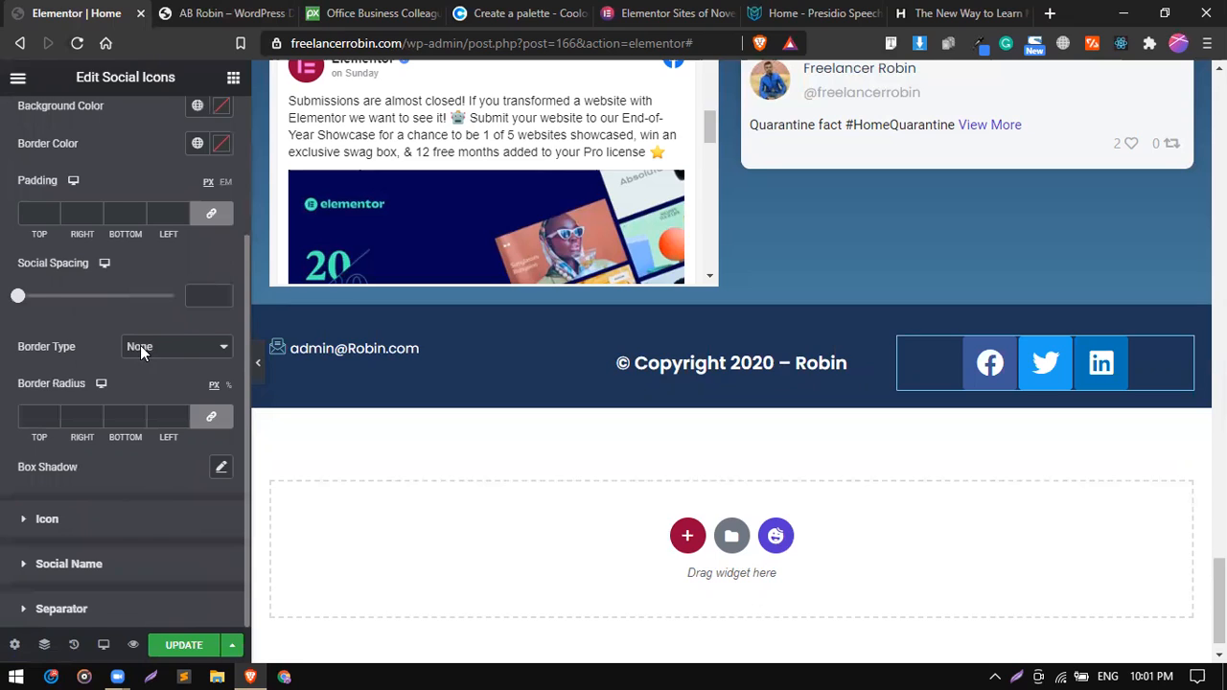
pyautogui.scroll(3, 140, 345)
pyautogui.scroll(-3, 69, 536)
pyautogui.click(47, 518)
pyautogui.moveTo(18, 298)
pyautogui.mouseDown()
pyautogui.moveTo(35, 299)
pyautogui.moveTo(25, 303)
pyautogui.mouseUp()
pyautogui.moveTo(21, 364)
pyautogui.mouseDown()
pyautogui.moveTo(51, 367)
pyautogui.moveTo(22, 364)
pyautogui.moveTo(32, 371)
pyautogui.mouseUp()
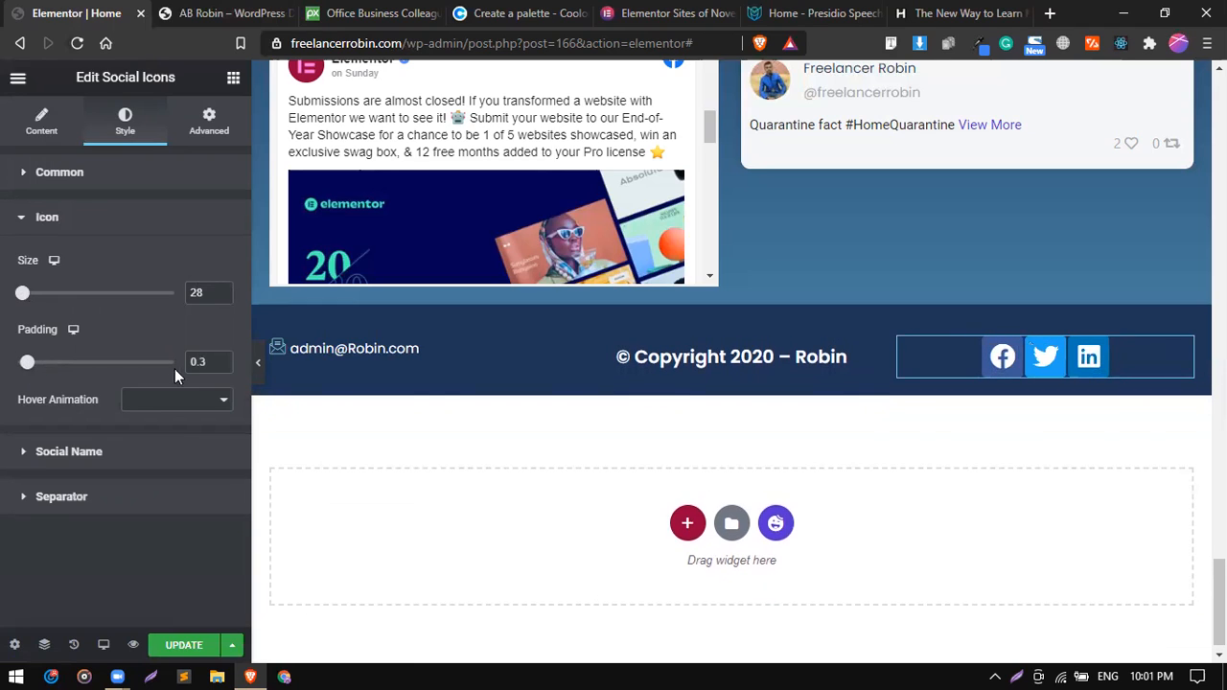
pyautogui.moveTo(34, 362); pyautogui.dragTo(29, 374)
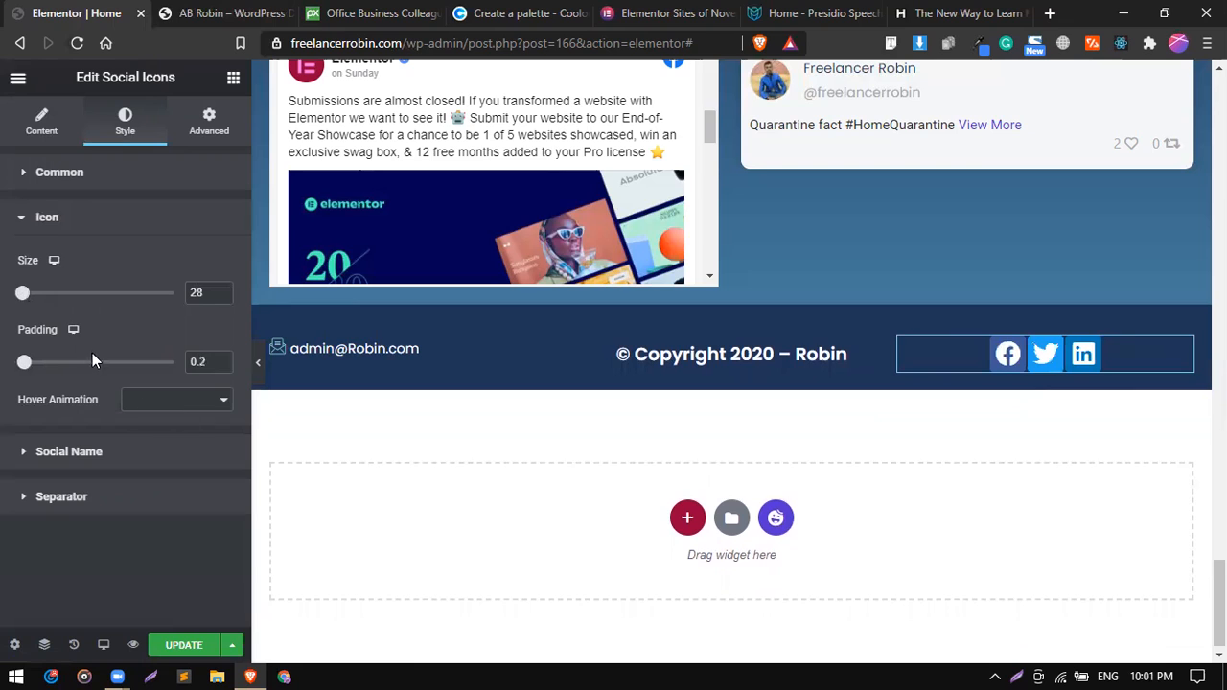
# Set the spacing between the footer's social icons to 5.
pyautogui.click(93, 182)
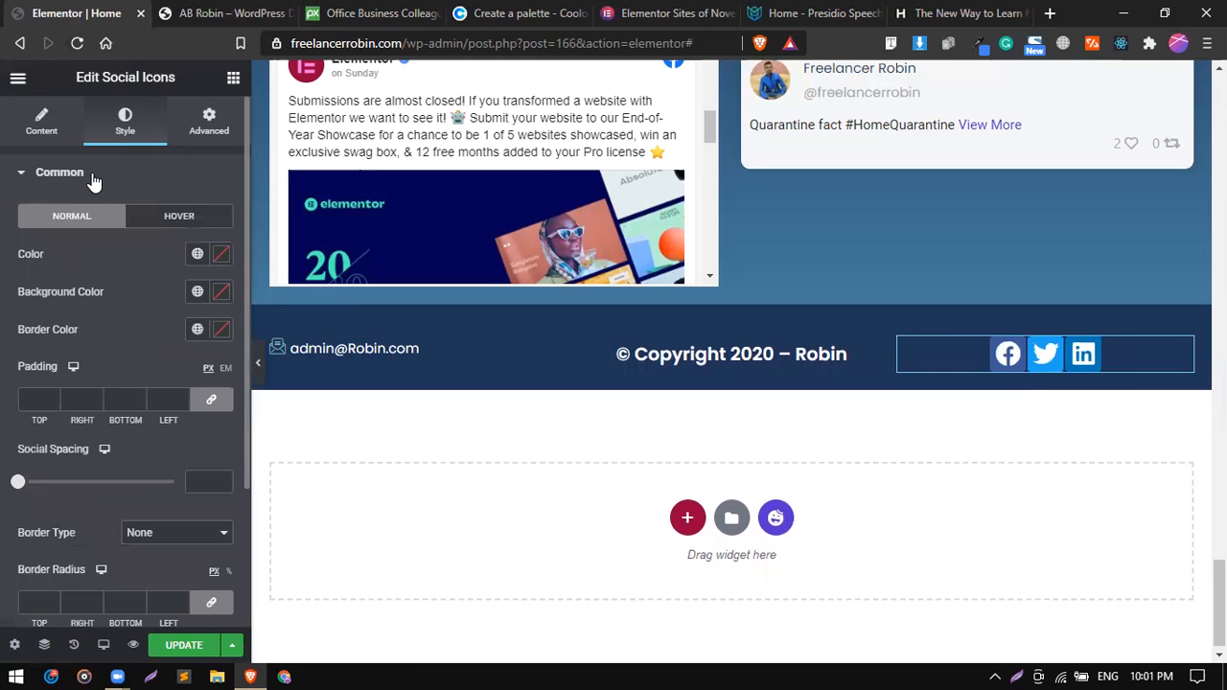
pyautogui.scroll(-2, 111, 280)
pyautogui.moveTo(18, 402); pyautogui.dragTo(26, 404)
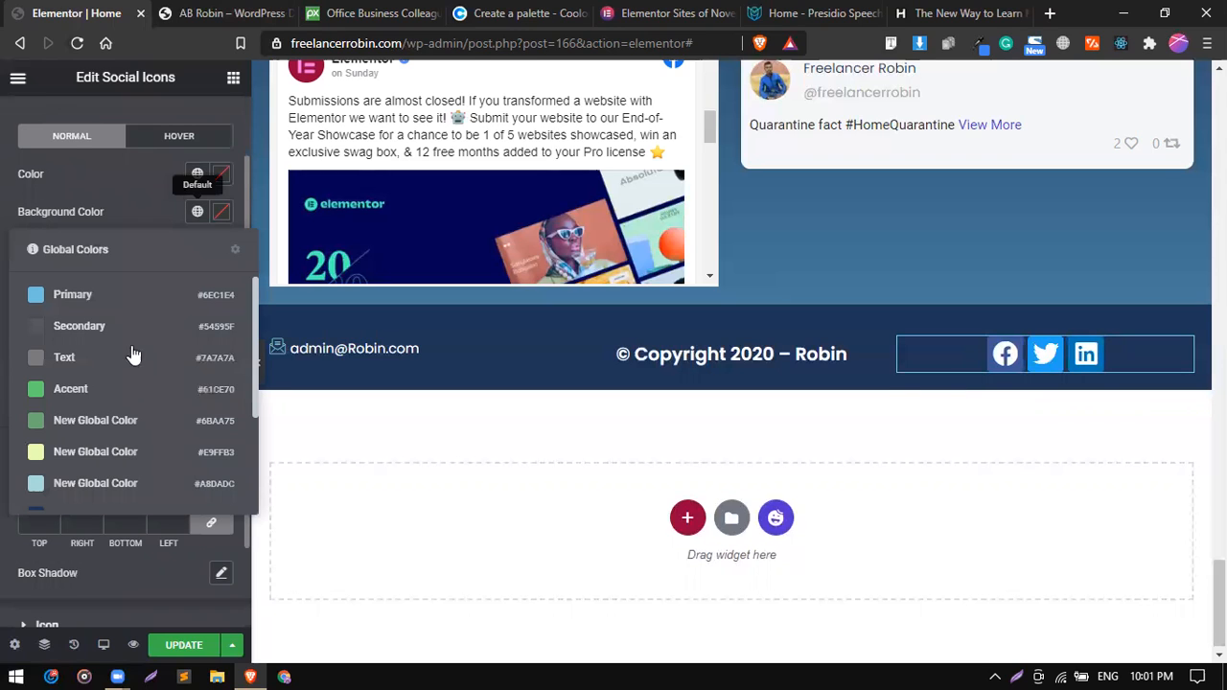
# Give the social icons the light blue #A8DADC global color as background and the dark blue global color as icon color.
pyautogui.scroll(-2, 134, 355)
pyautogui.click(119, 382)
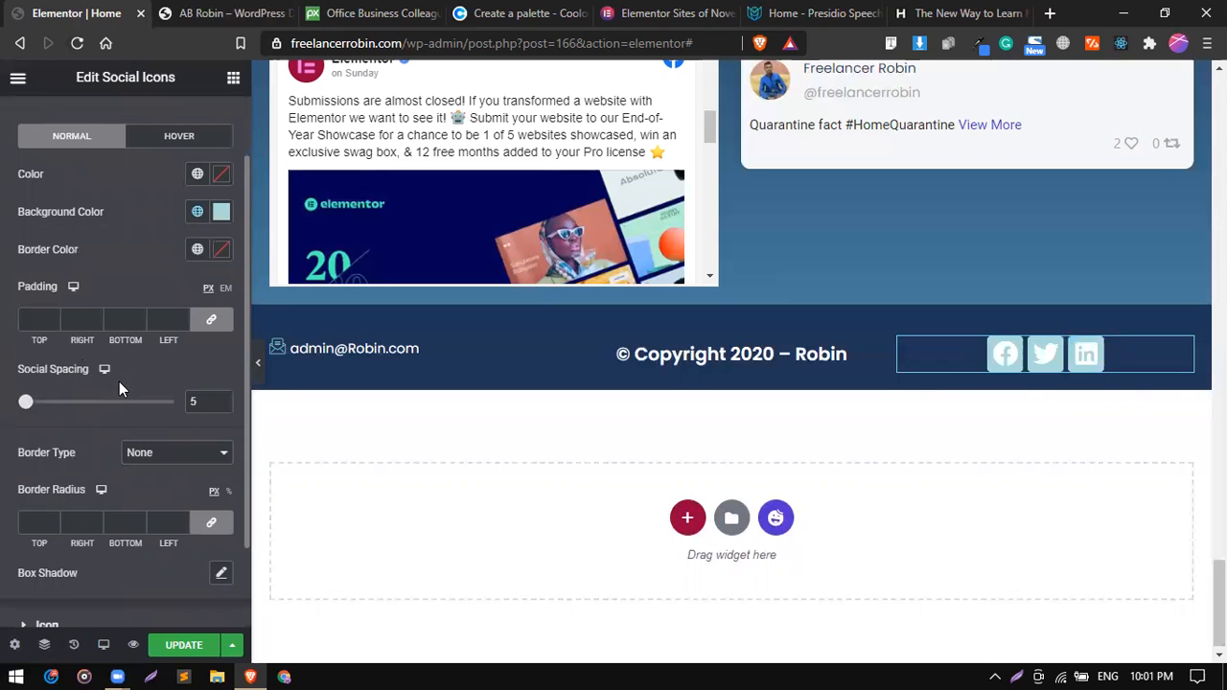
pyautogui.click(196, 174)
pyautogui.scroll(-5, 90, 424)
pyautogui.click(92, 357)
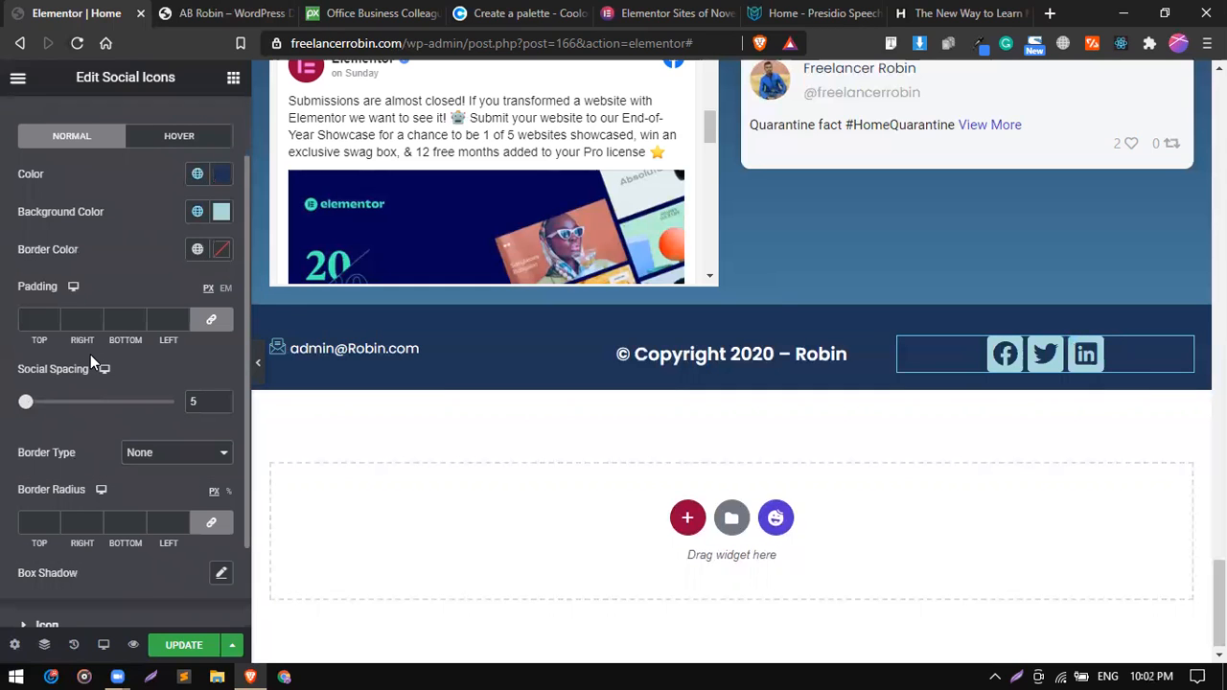
pyautogui.scroll(-1, 96, 419)
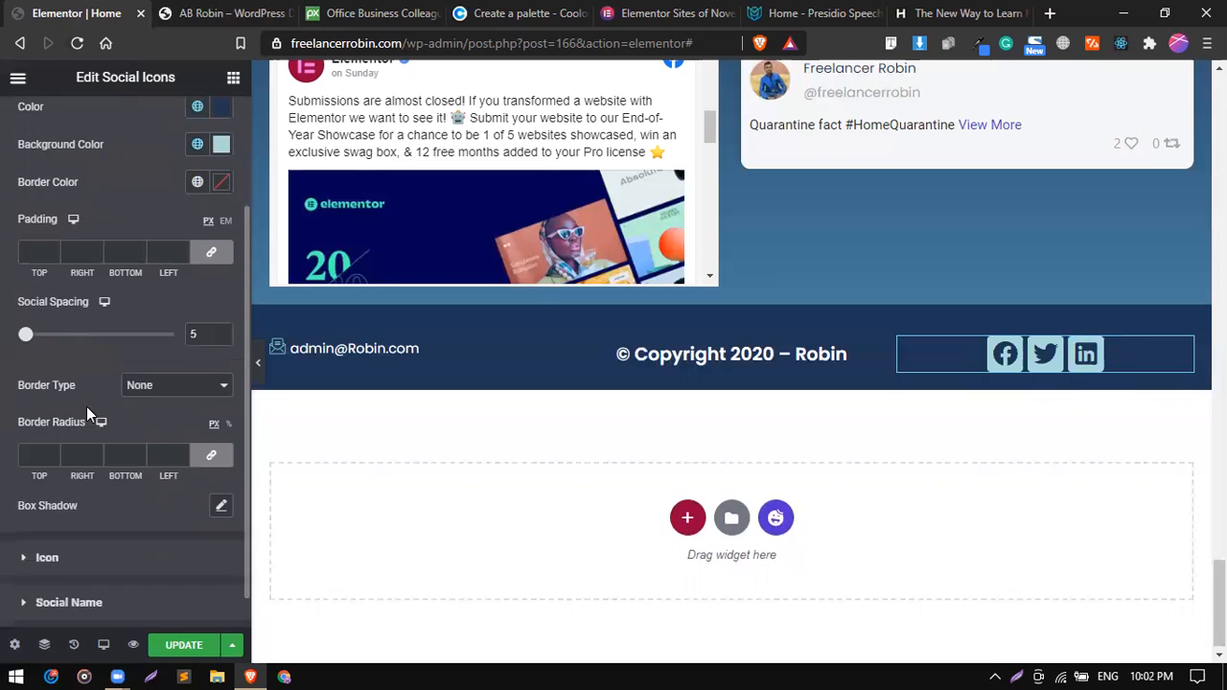
pyautogui.scroll(3, 96, 419)
pyautogui.click(159, 216)
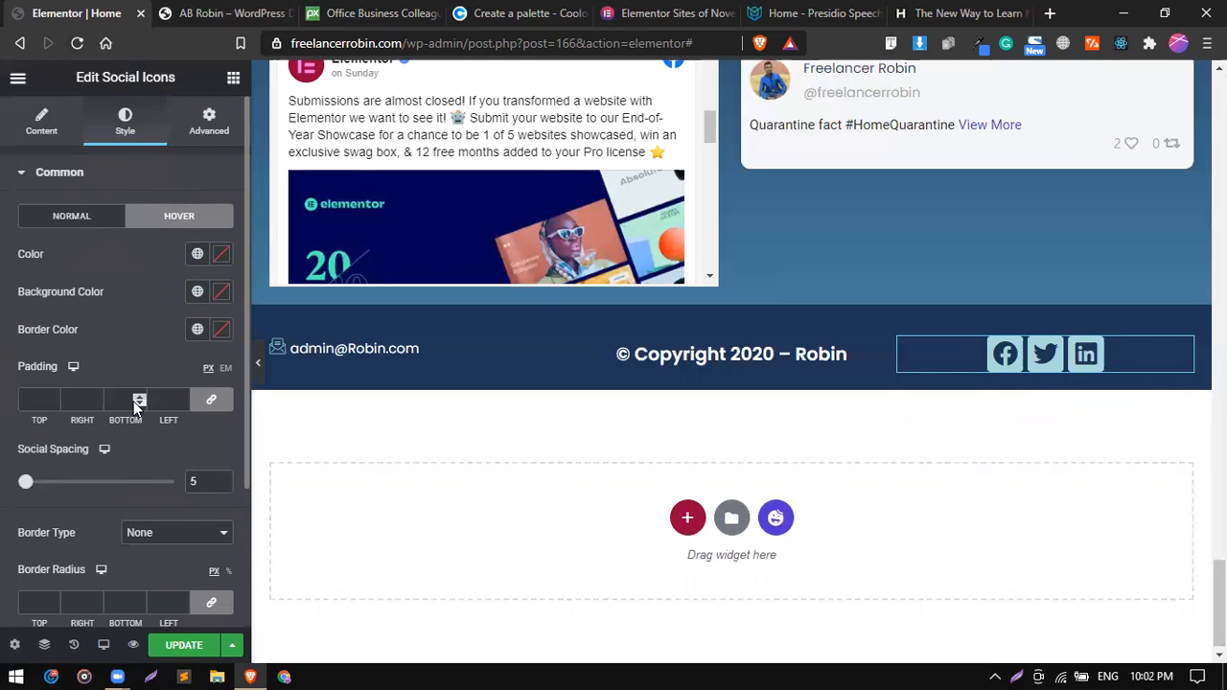
pyautogui.scroll(-2, 133, 401)
pyautogui.scroll(1, 127, 325)
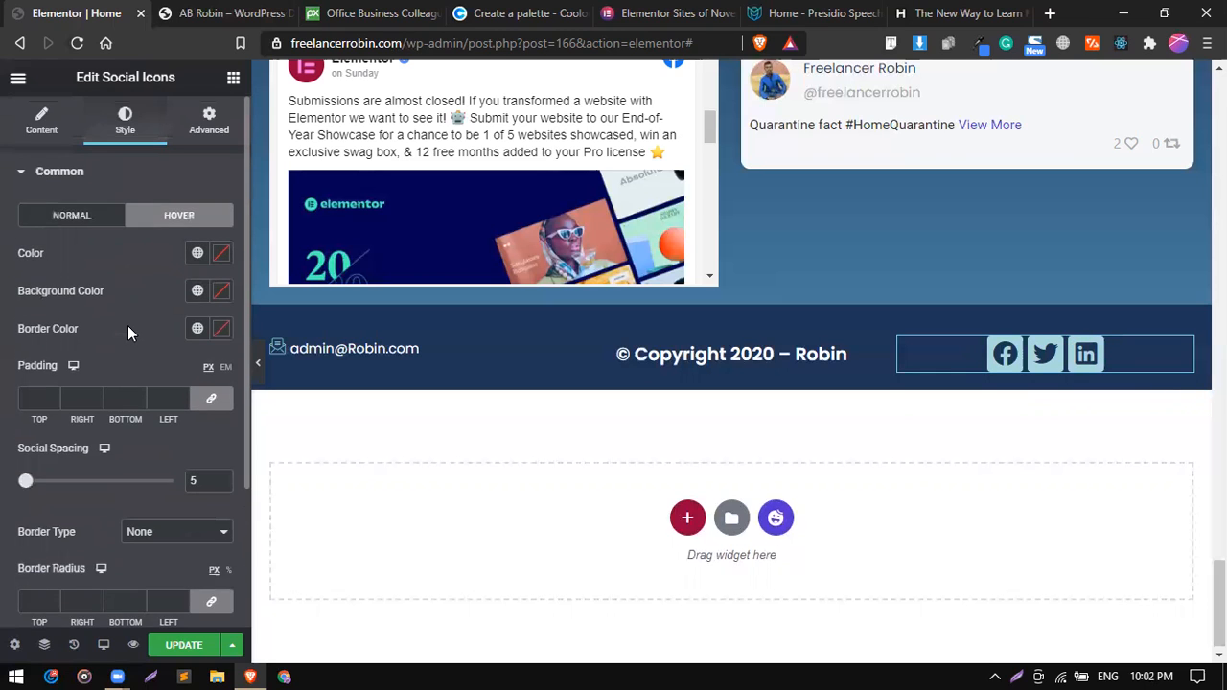
# Try Background Animation with the Sweep To Right effect as the social icons' hover animation.
pyautogui.scroll(-2, 103, 518)
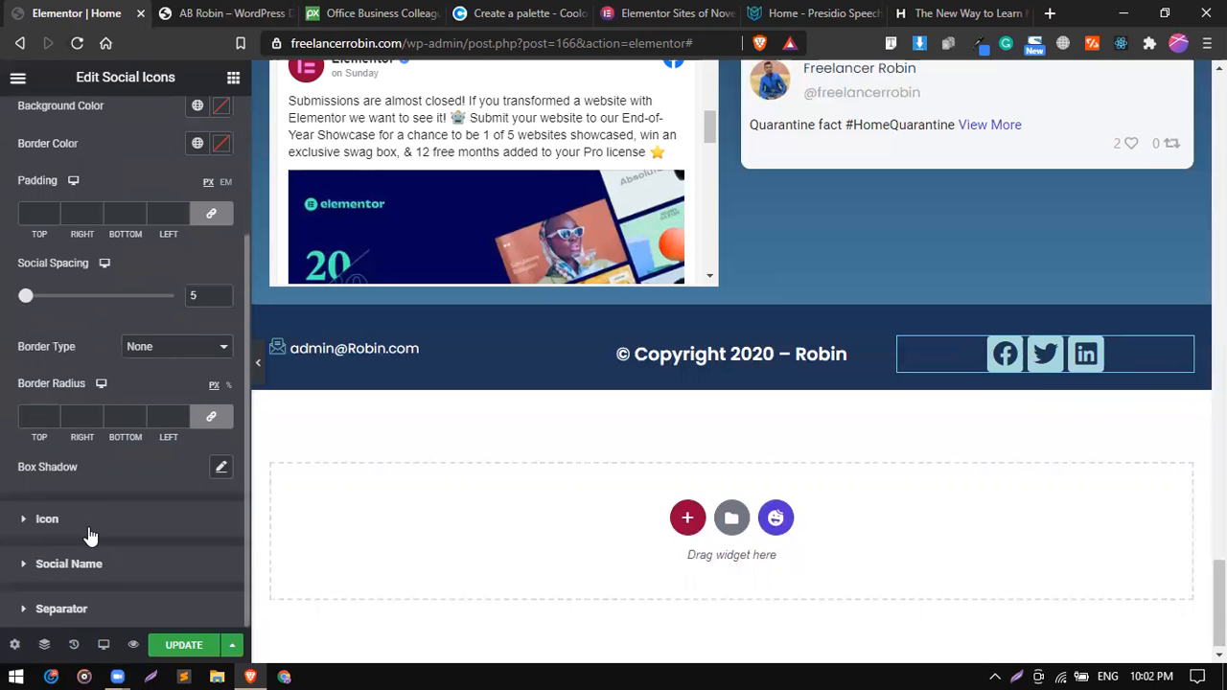
pyautogui.click(88, 526)
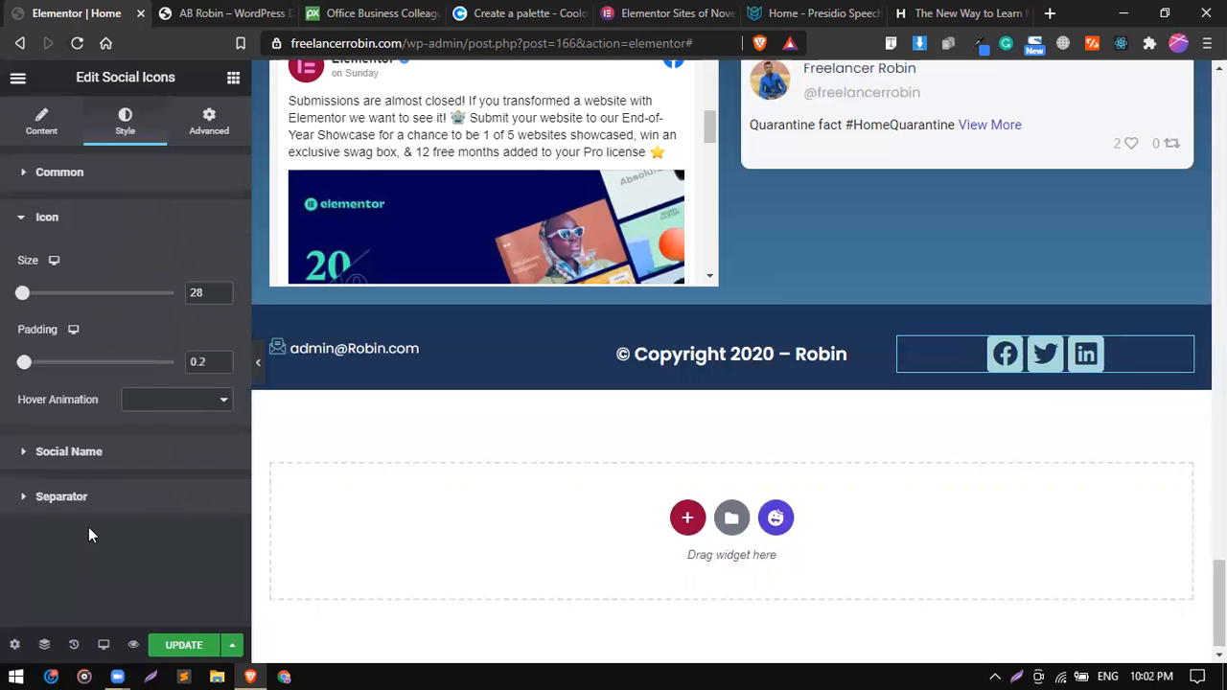
pyautogui.click(151, 402)
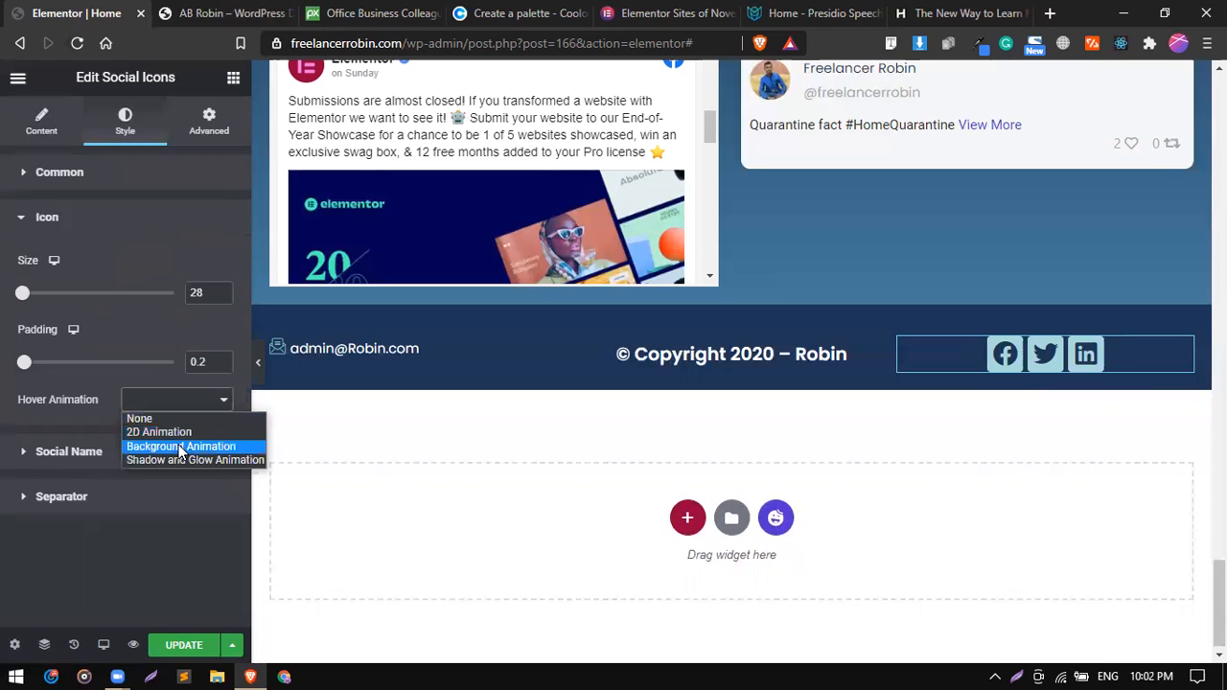
pyautogui.click(179, 447)
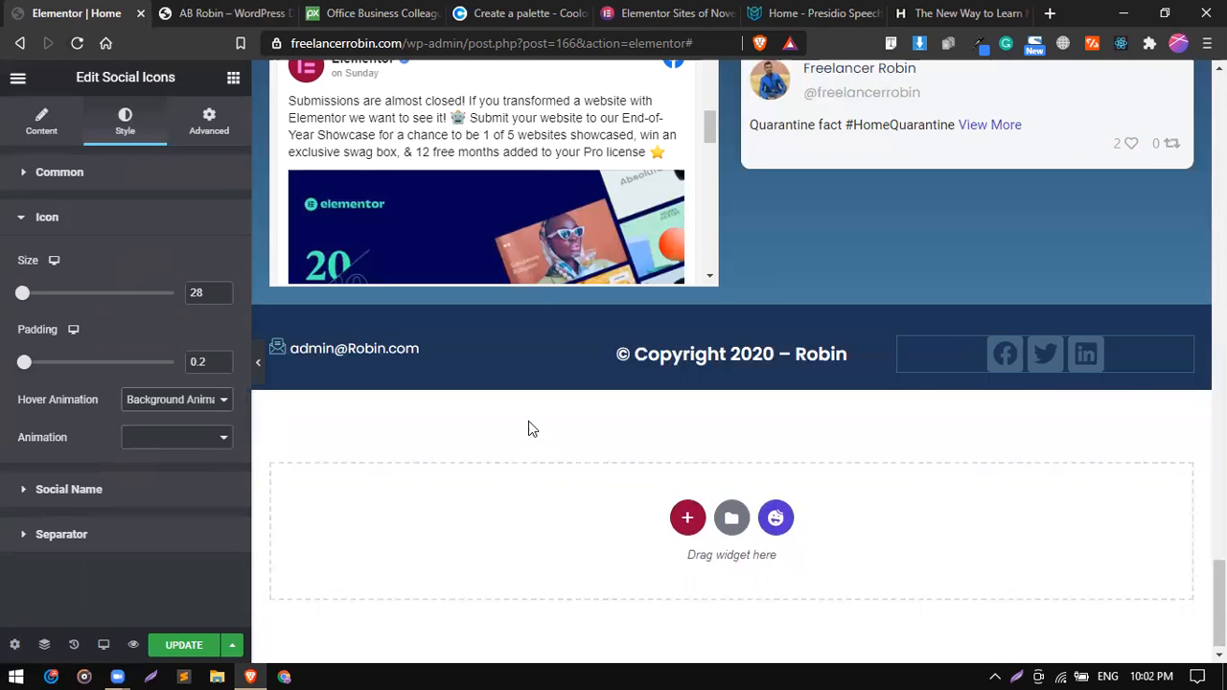
pyautogui.click(191, 441)
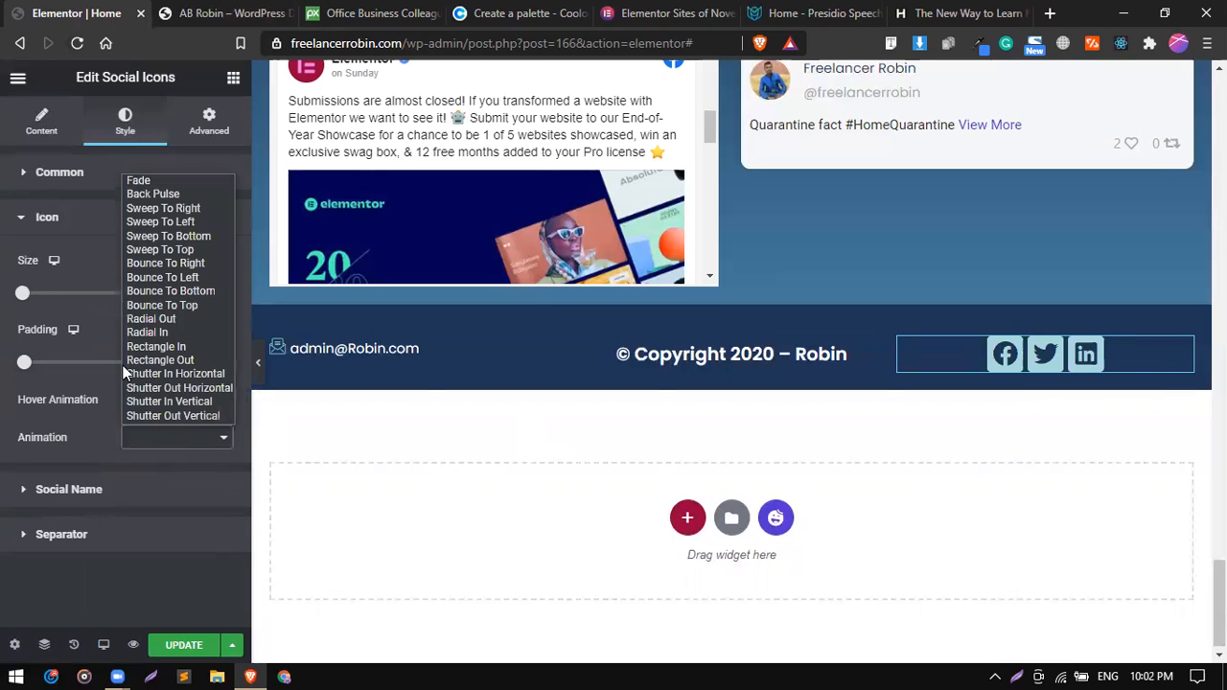
pyautogui.click(173, 209)
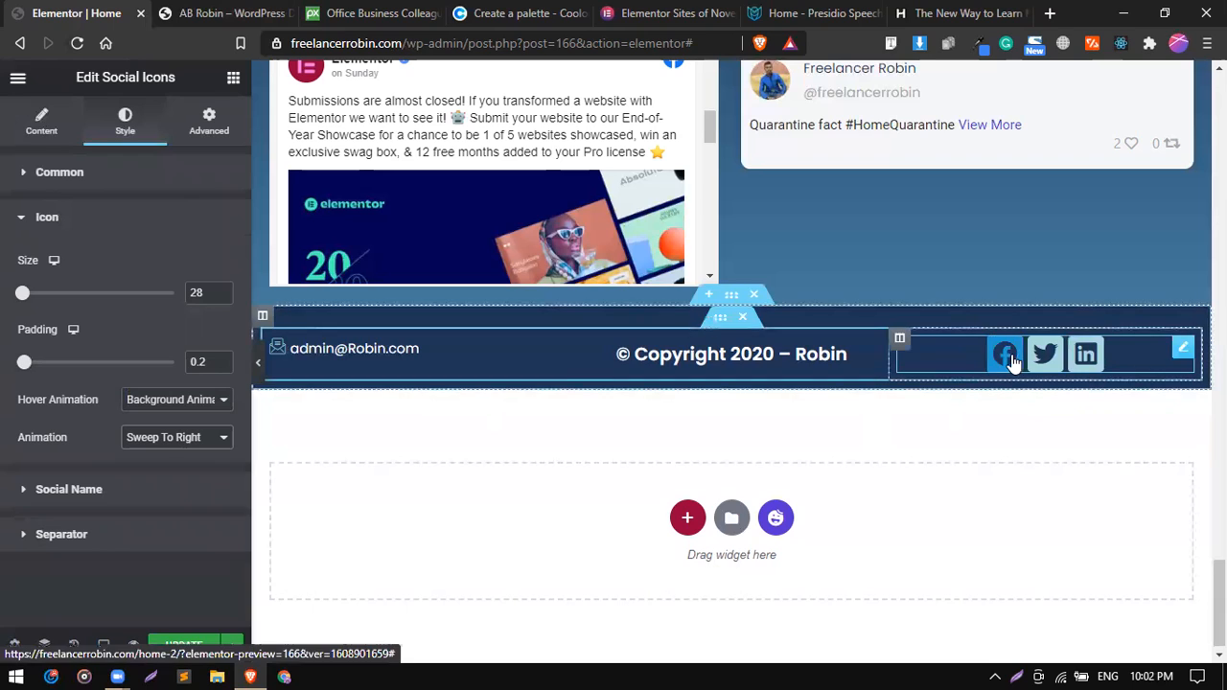
# Set the social icons' hover animation to Shadow and Glow Animation with the Grow Shadow effect.
pyautogui.click(168, 414)
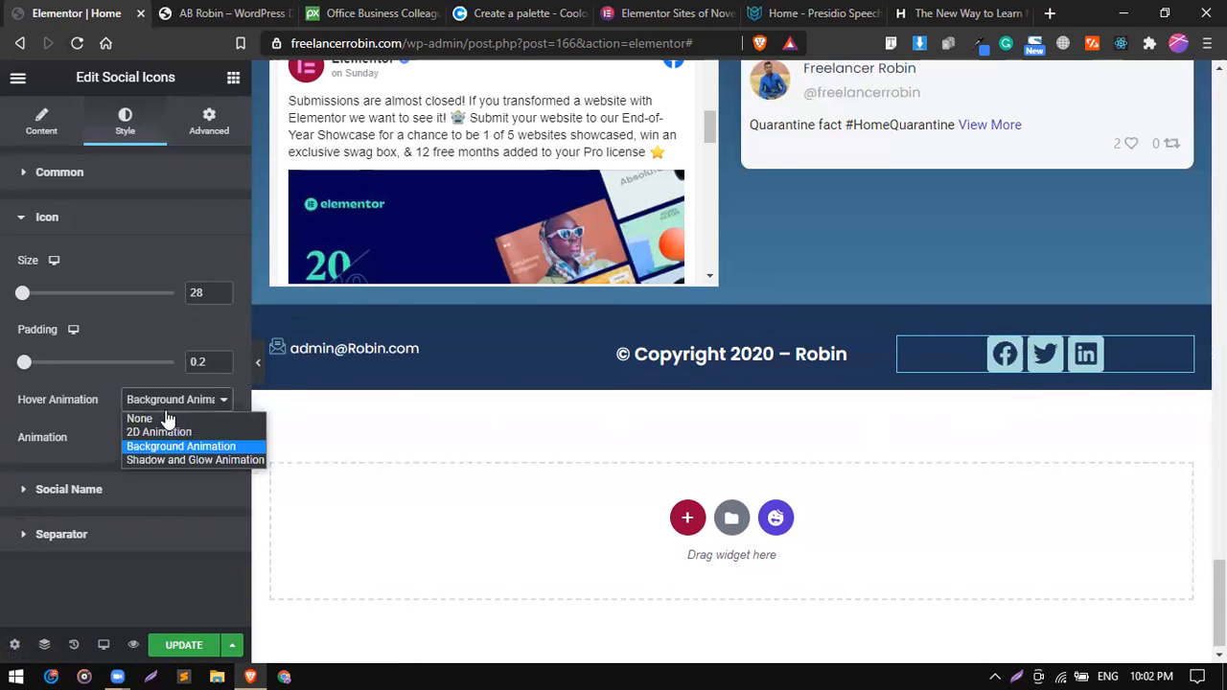
pyautogui.click(176, 460)
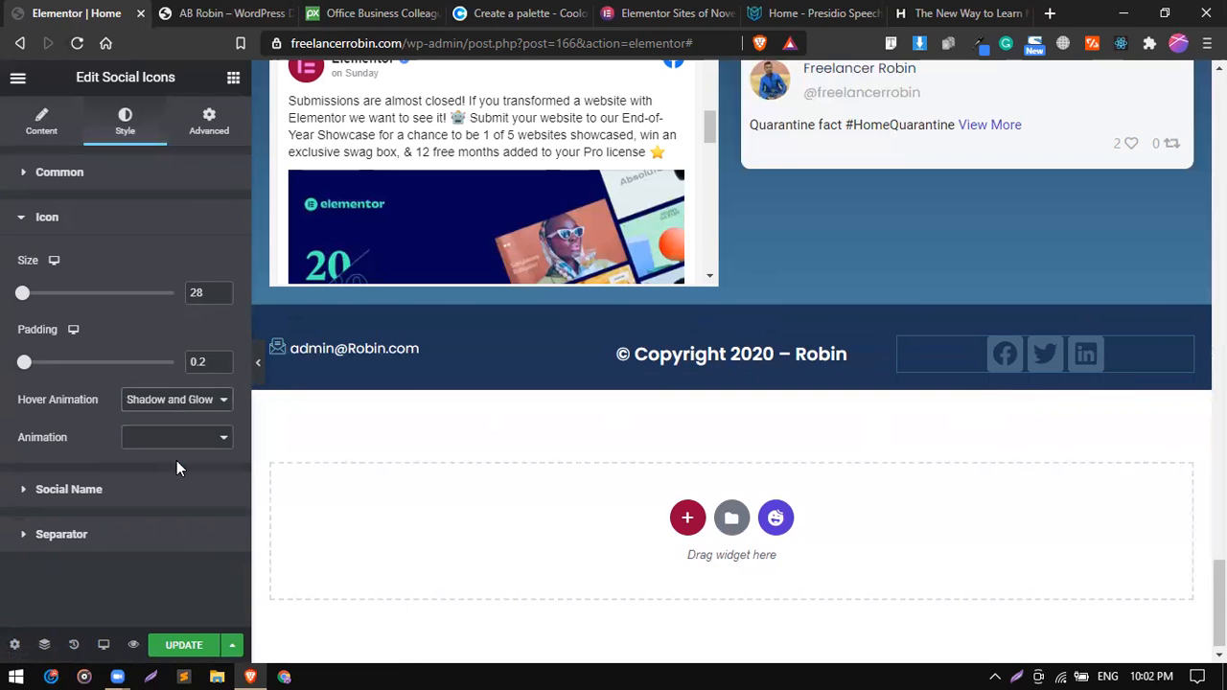
pyautogui.click(180, 442)
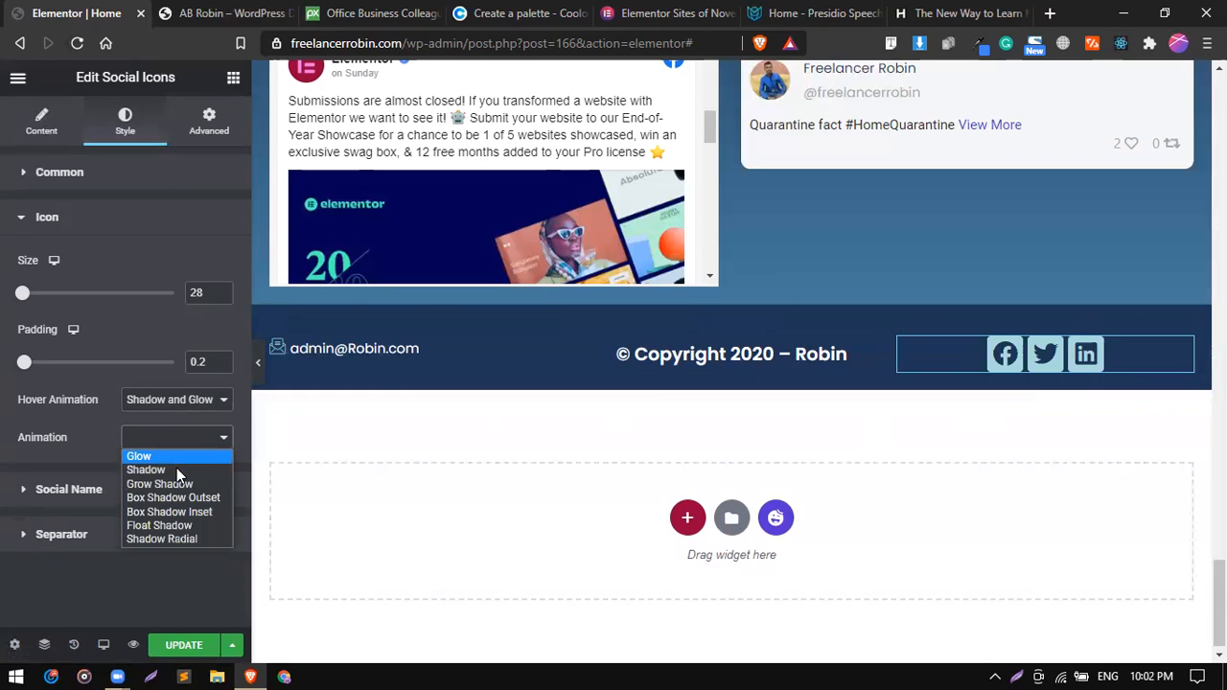
pyautogui.click(177, 485)
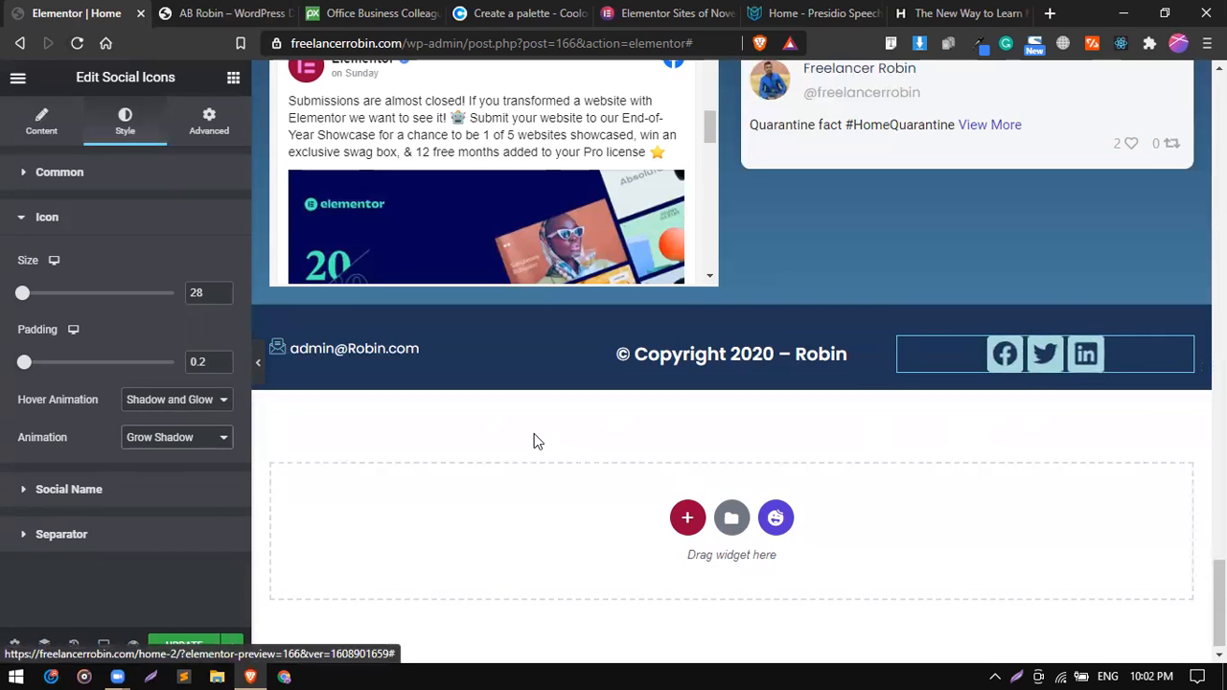
pyautogui.click(202, 401)
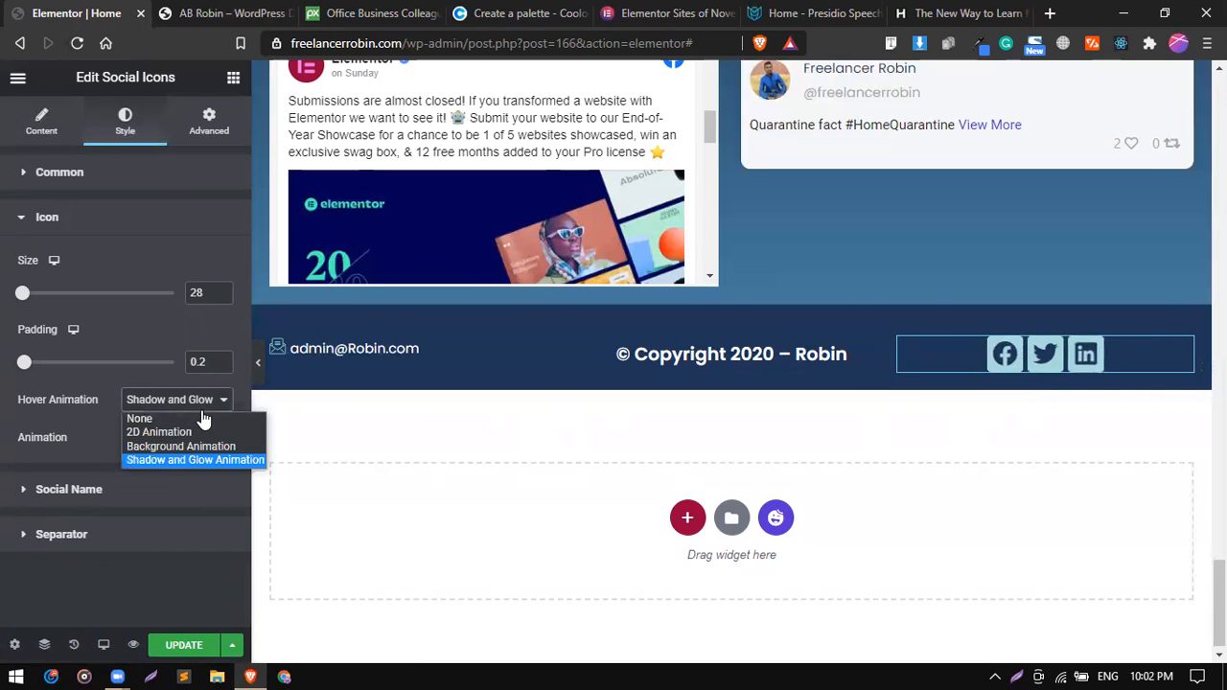
pyautogui.click(202, 412)
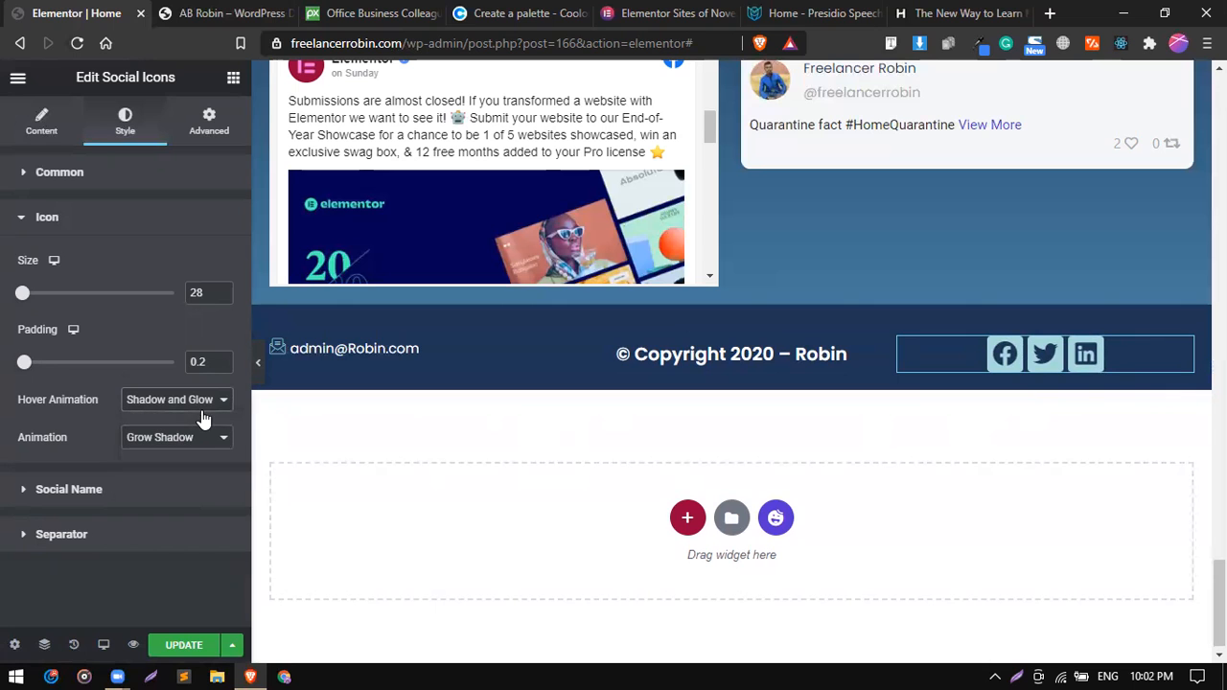
# Review the social feeds and the footer bar, and publish the page's changes.
pyautogui.scroll(2, 495, 413)
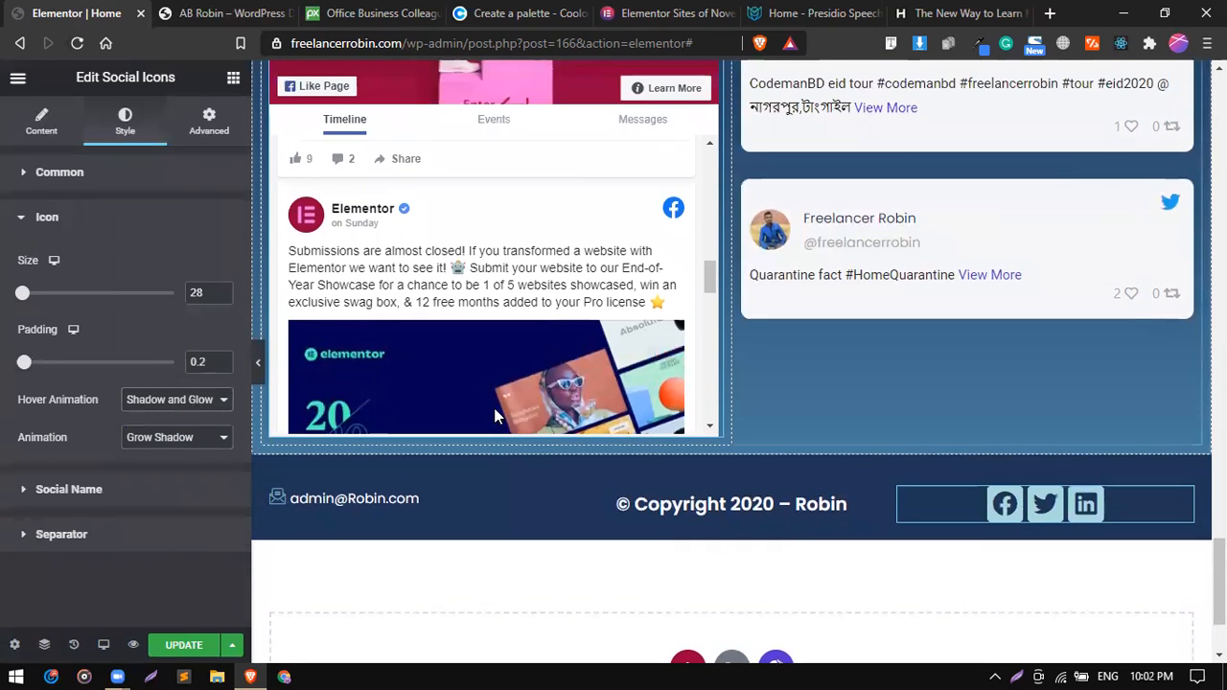
pyautogui.scroll(1, 496, 415)
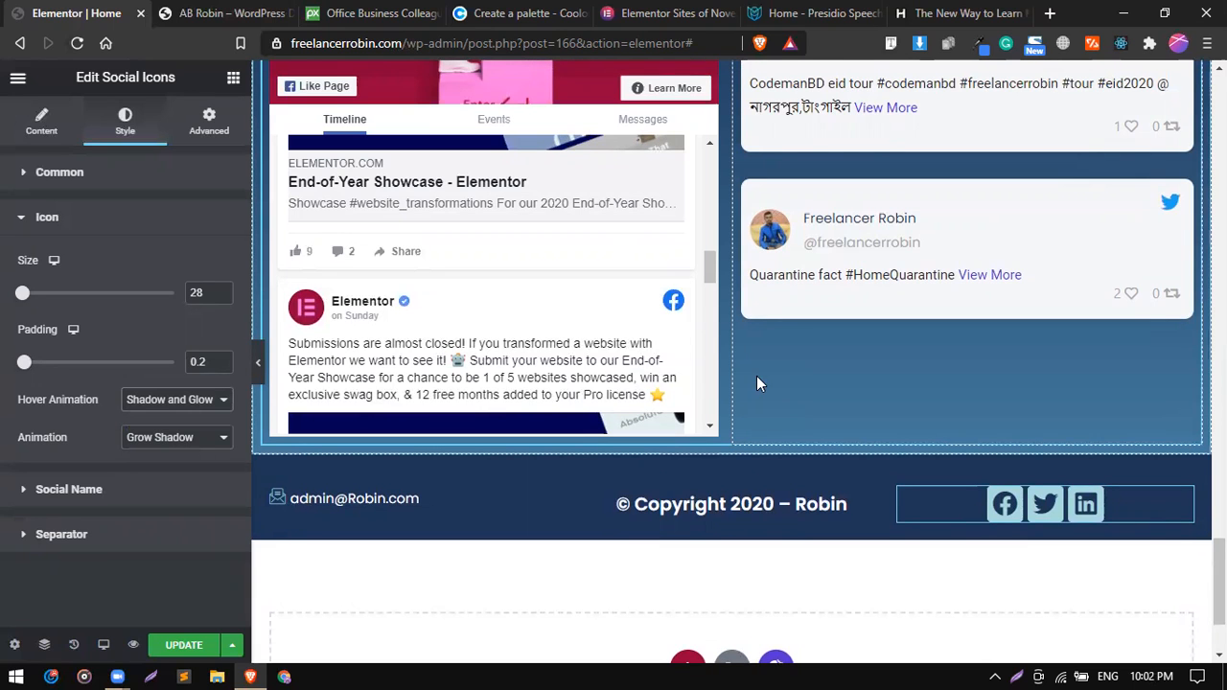
pyautogui.scroll(1, 889, 353)
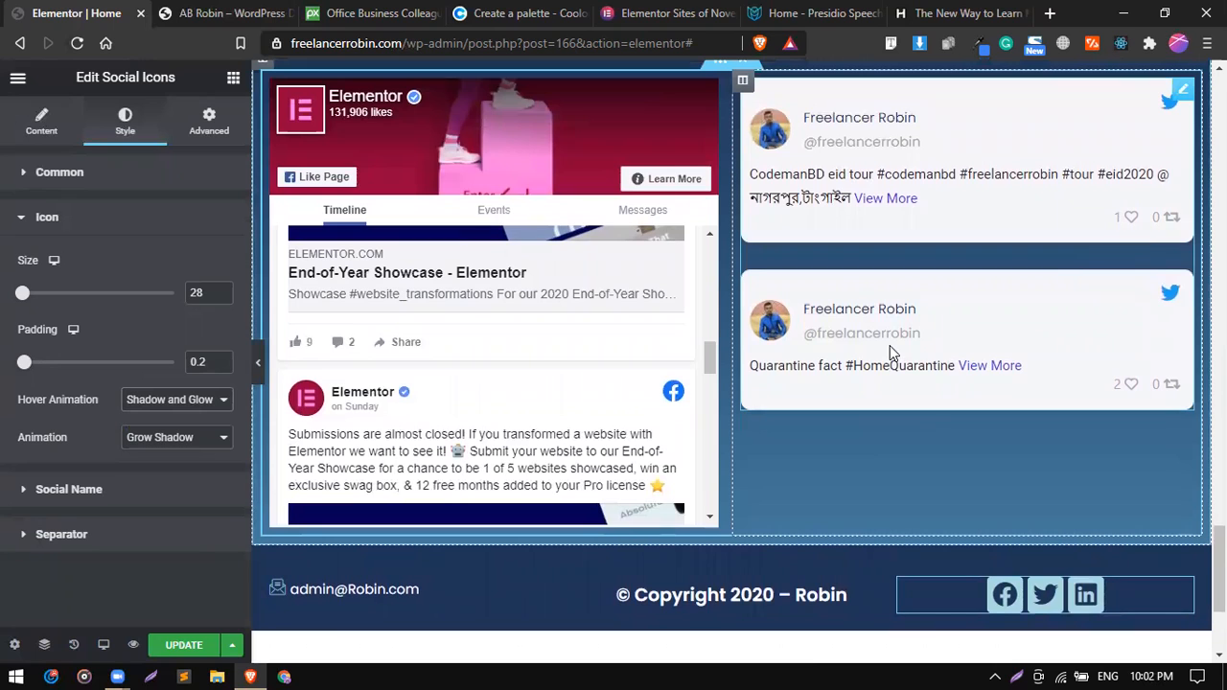
pyautogui.click(182, 645)
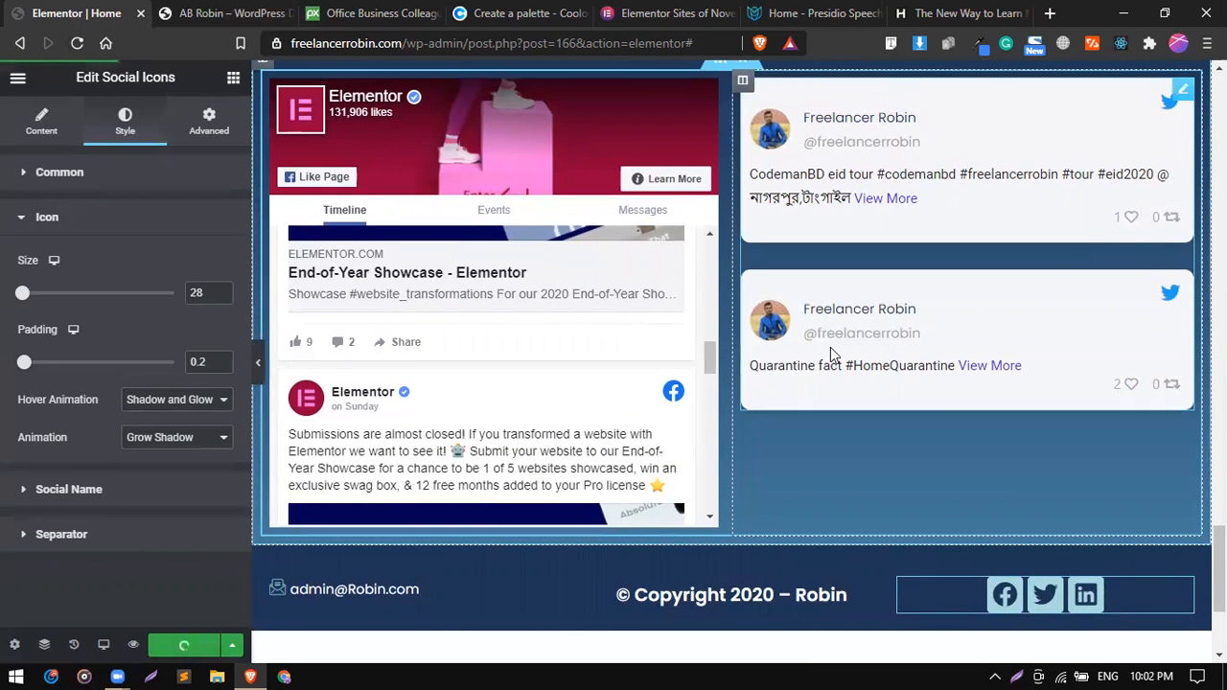
# Examine the header of the reference site's home page and compare it with the page being edited.
pyautogui.scroll(10, 830, 347)
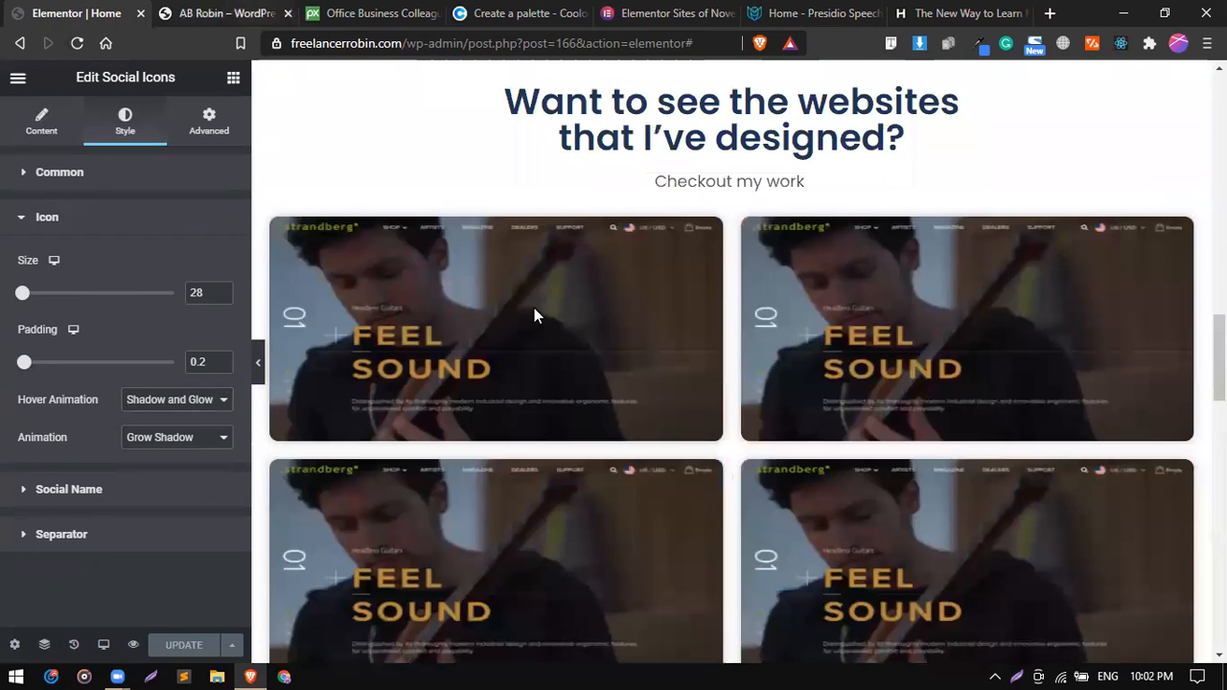
pyautogui.hotkey('ctrl', 'Tab')
pyautogui.scroll(15, 562, 359)
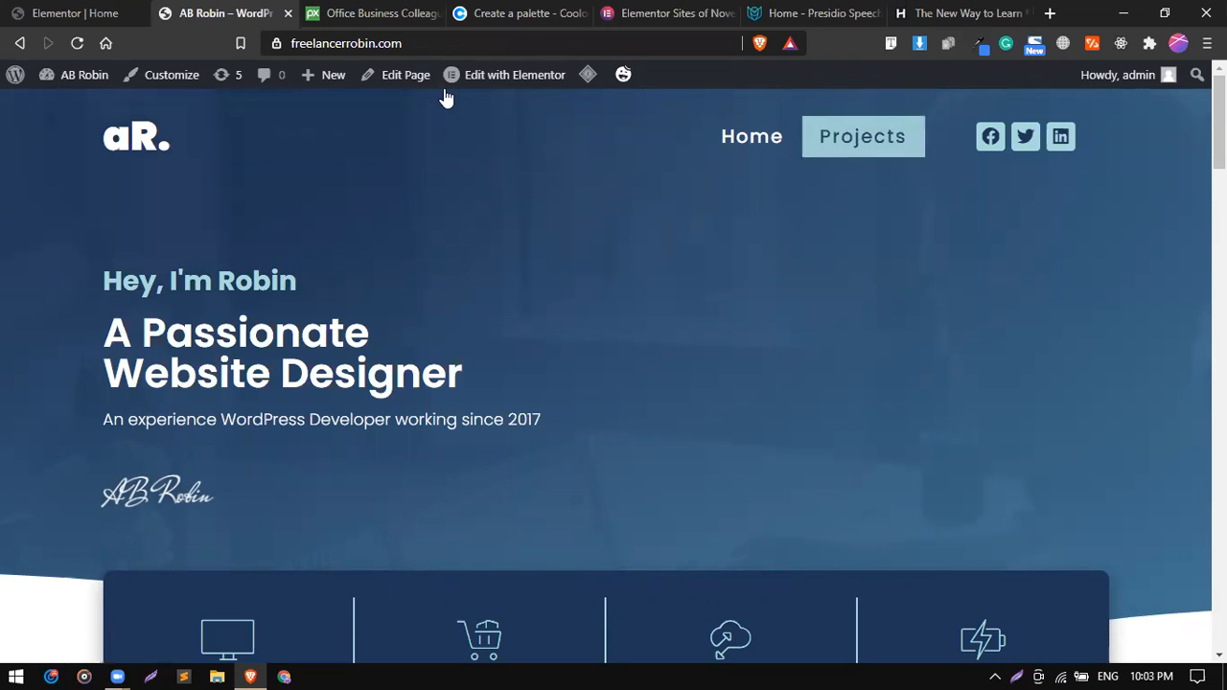
pyautogui.click(88, 11)
pyautogui.scroll(4, 454, 530)
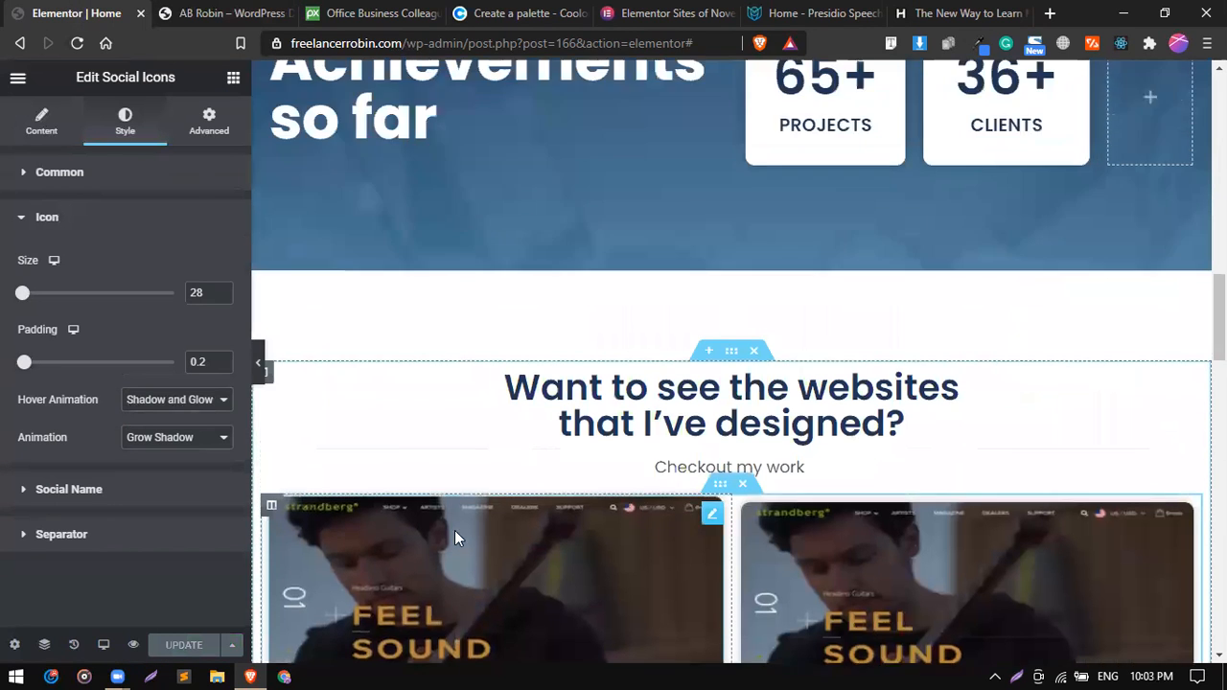
pyautogui.scroll(-12, 454, 530)
pyautogui.scroll(-6, 454, 530)
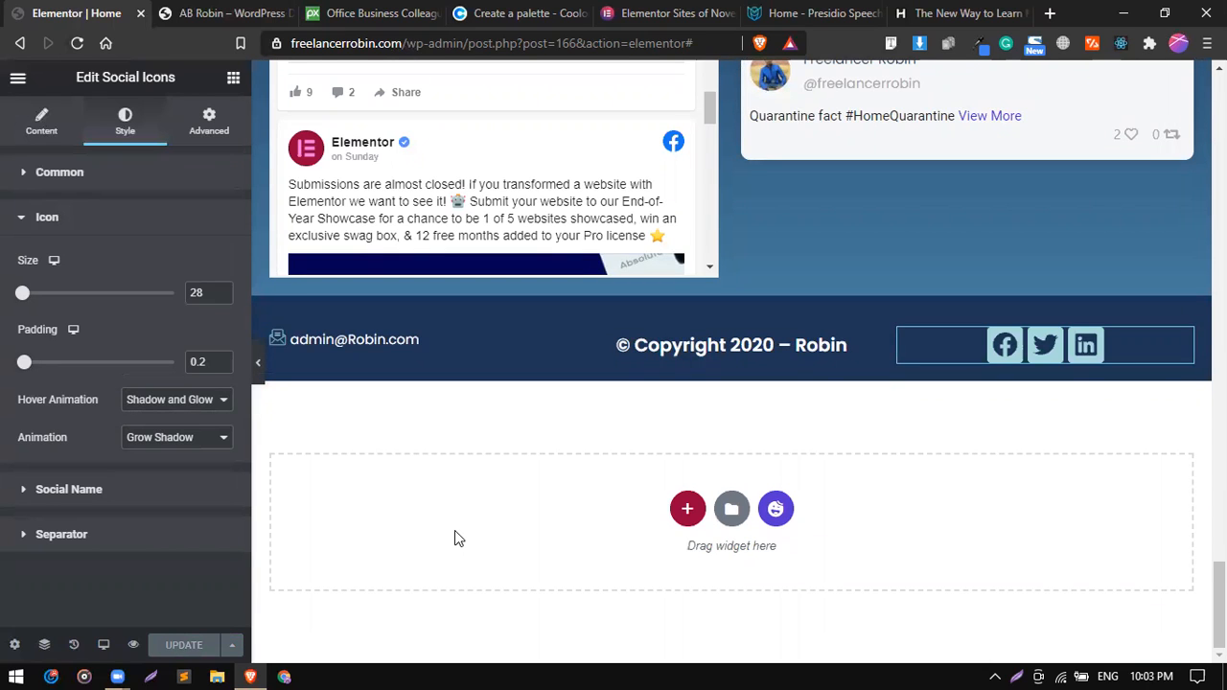
# Insert a single-column section above the hero section at the start of the page and bring up the widget list.
pyautogui.scroll(5, 454, 530)
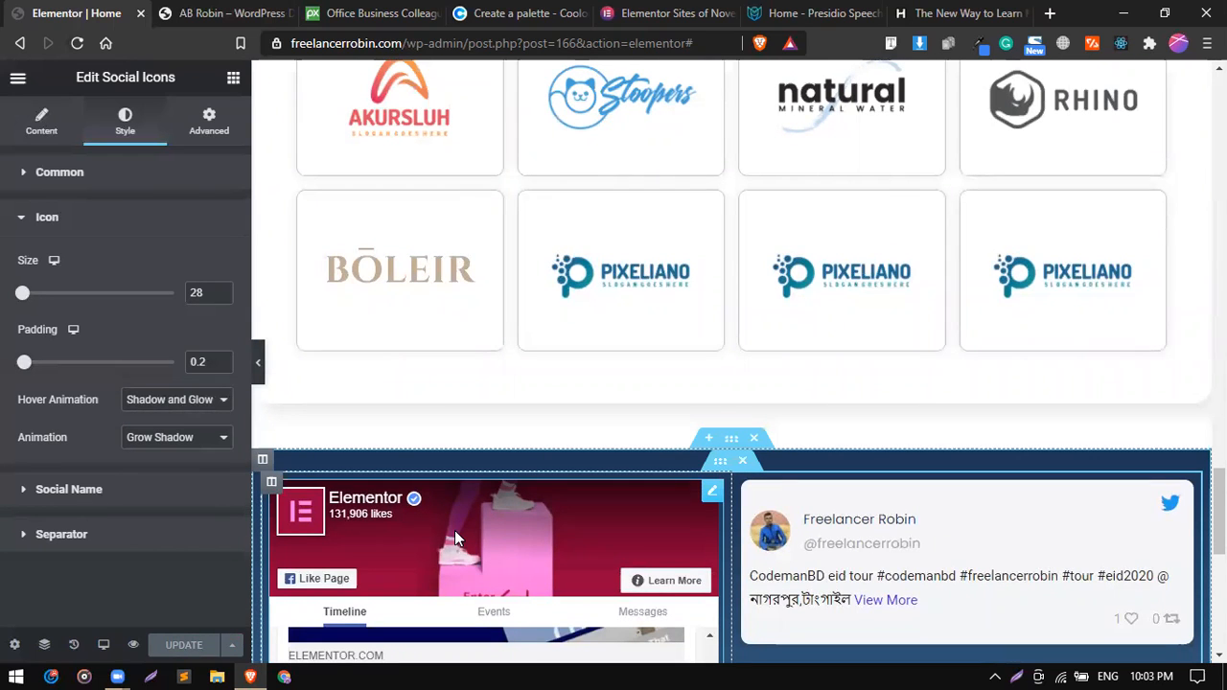
pyautogui.scroll(8, 492, 409)
pyautogui.scroll(15, 490, 402)
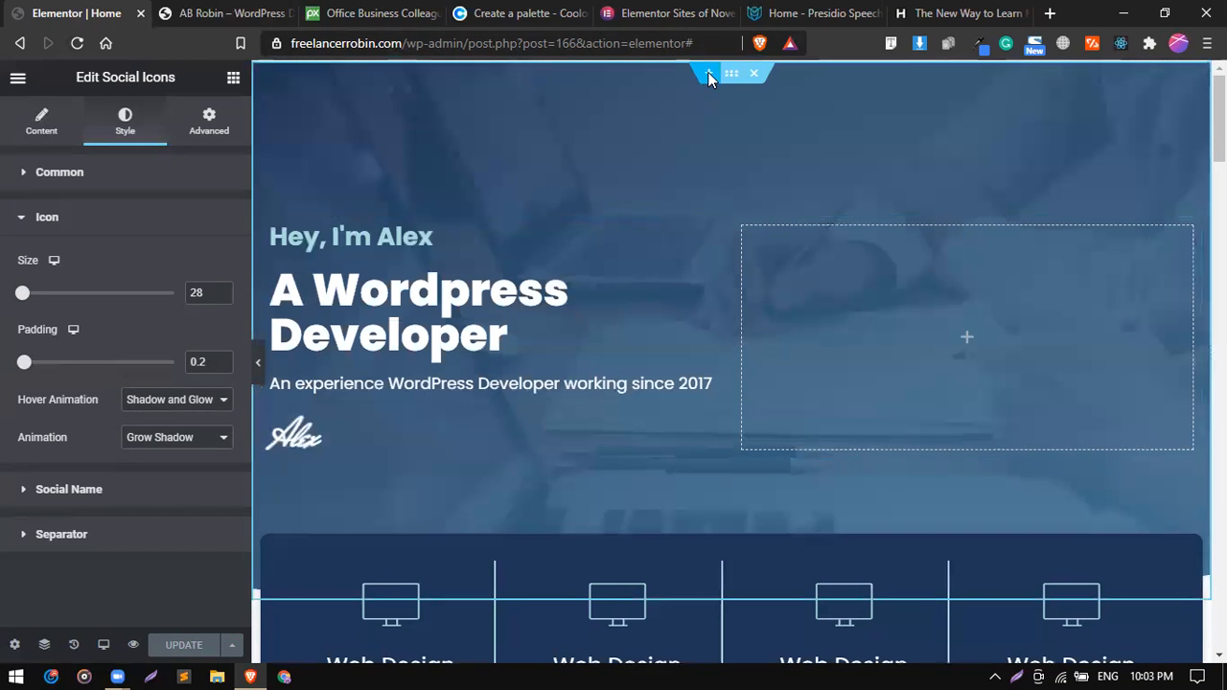
pyautogui.click(707, 75)
pyautogui.click(686, 140)
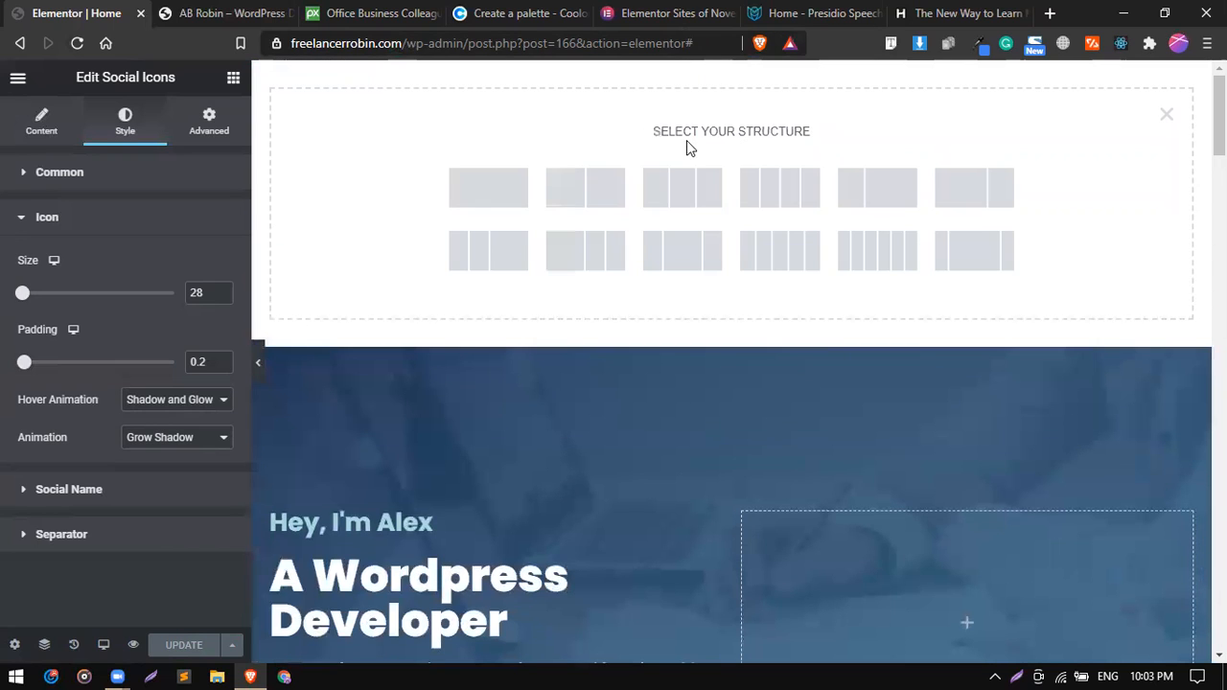
pyautogui.click(508, 189)
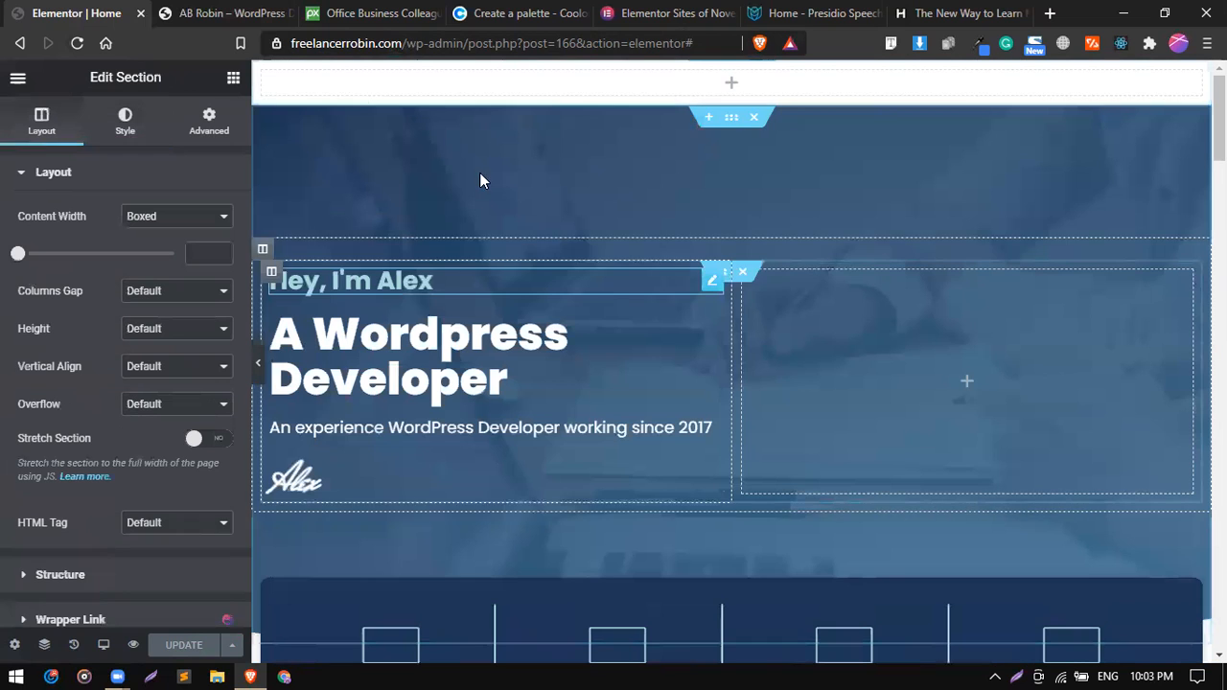
pyautogui.click(233, 82)
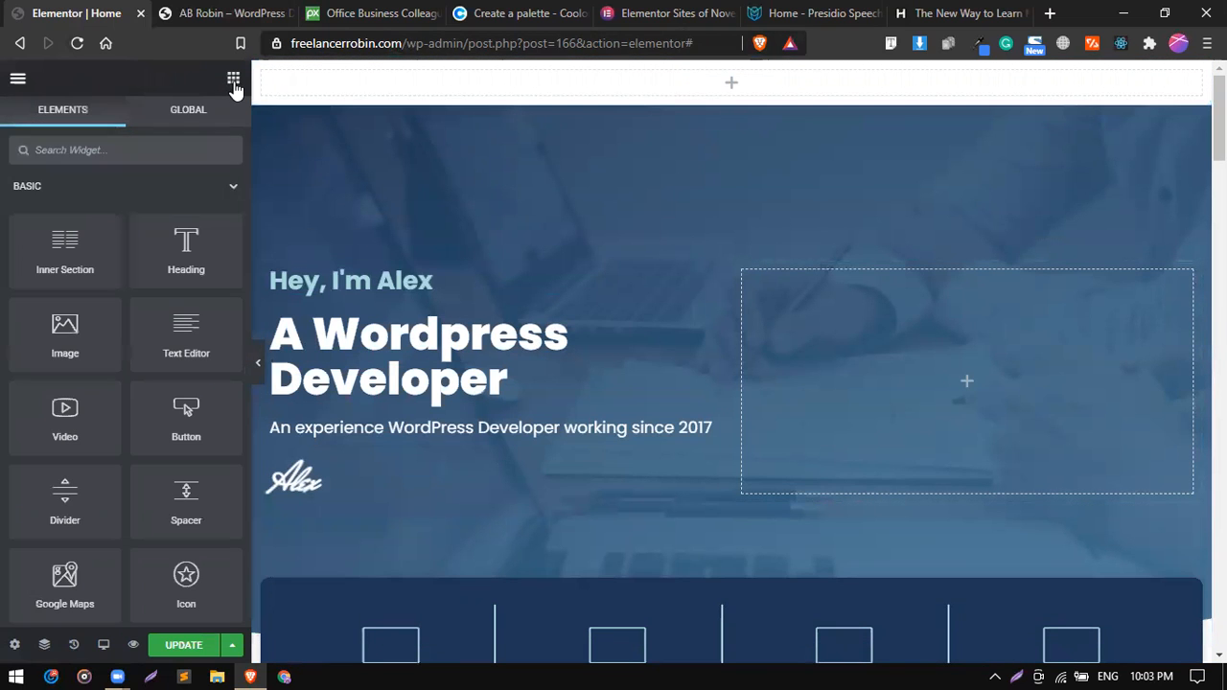
# Search the widgets for "nav" and place the Nav Menu widget in the empty section above the hero.
pyautogui.click(169, 142)
pyautogui.write('me')
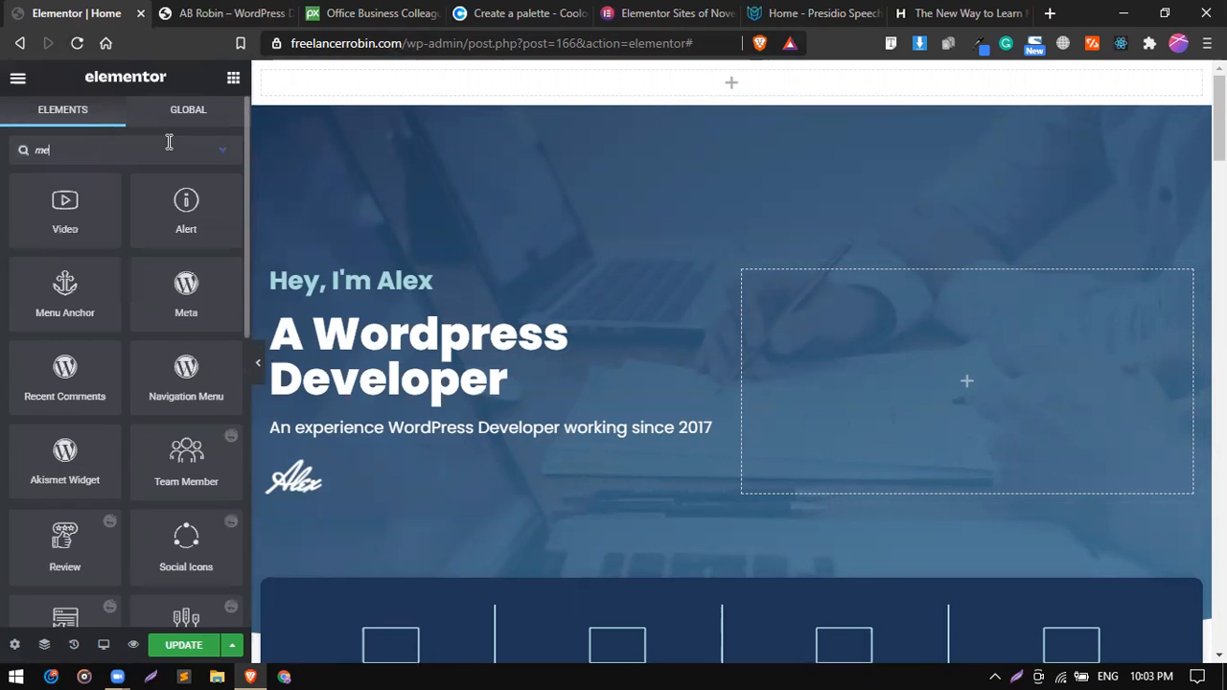
pyautogui.press('BackSpace')
pyautogui.press('BackSpace')
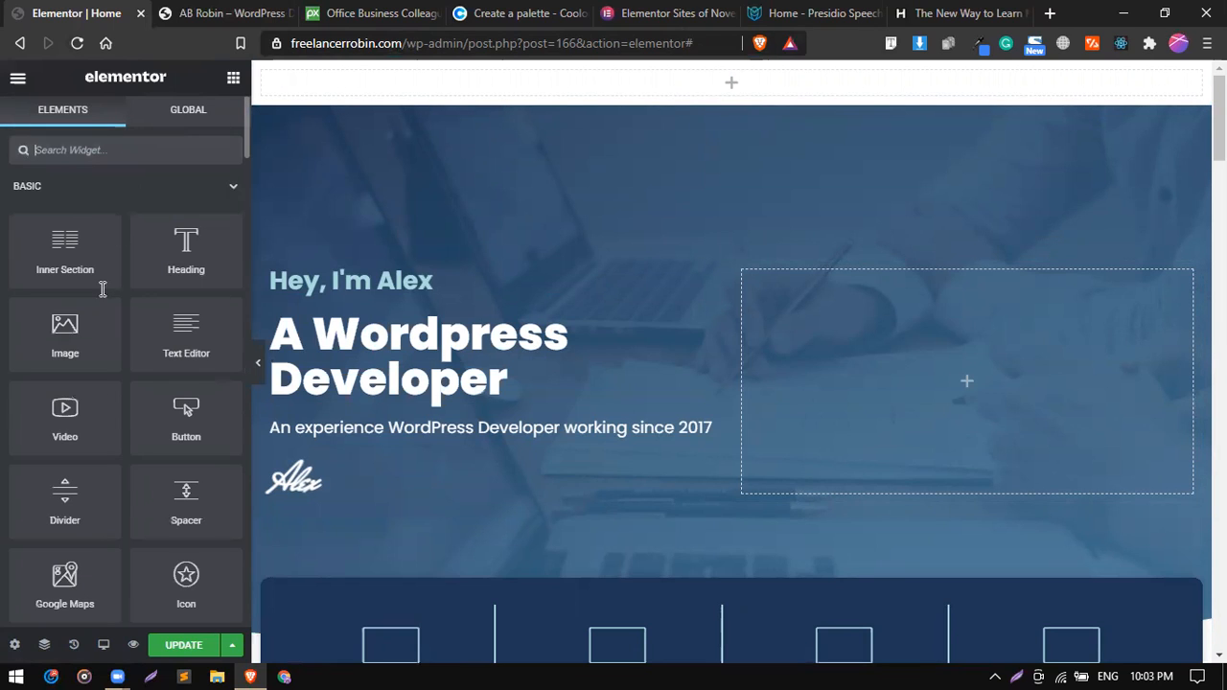
pyautogui.write('nav')
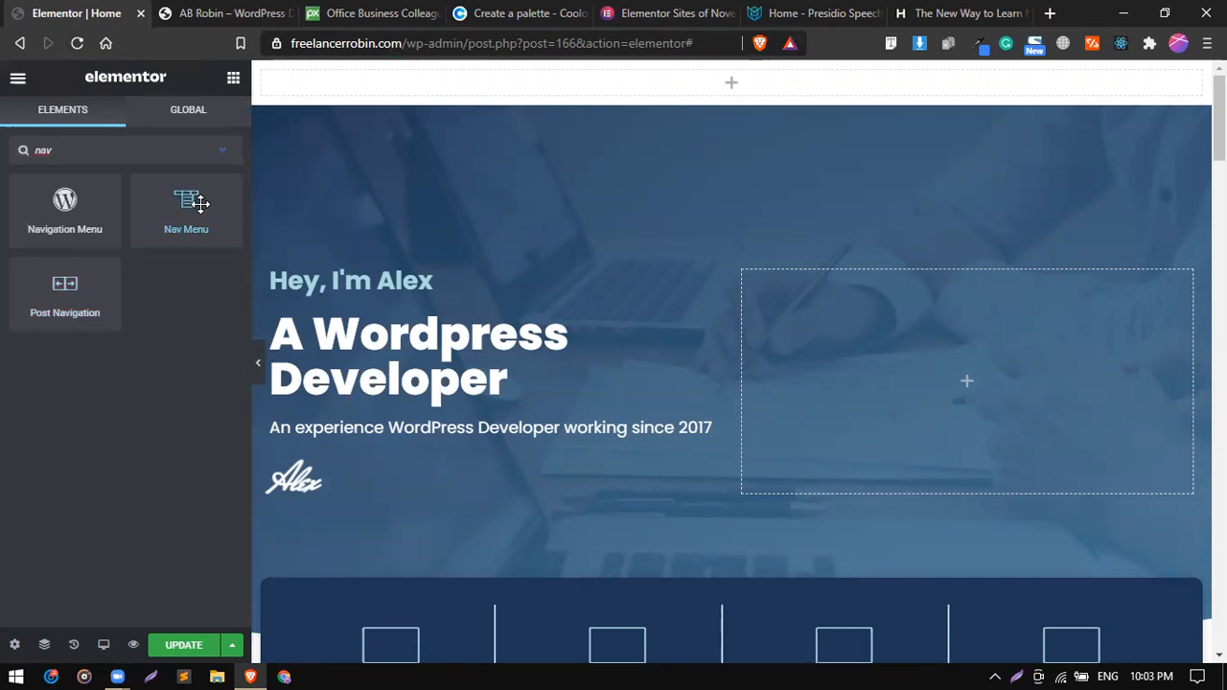
pyautogui.moveTo(199, 202); pyautogui.dragTo(556, 89)
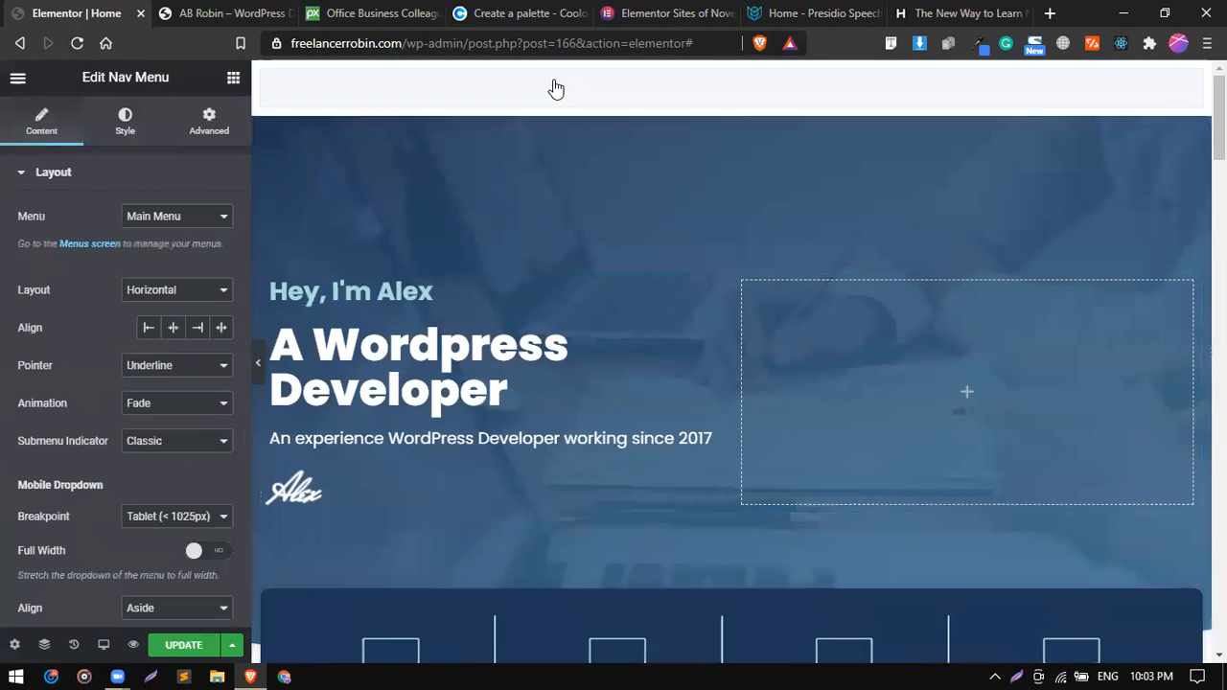
# Try Menu 1 as the nav menu's source and switch it back to Main Menu.
pyautogui.click(192, 226)
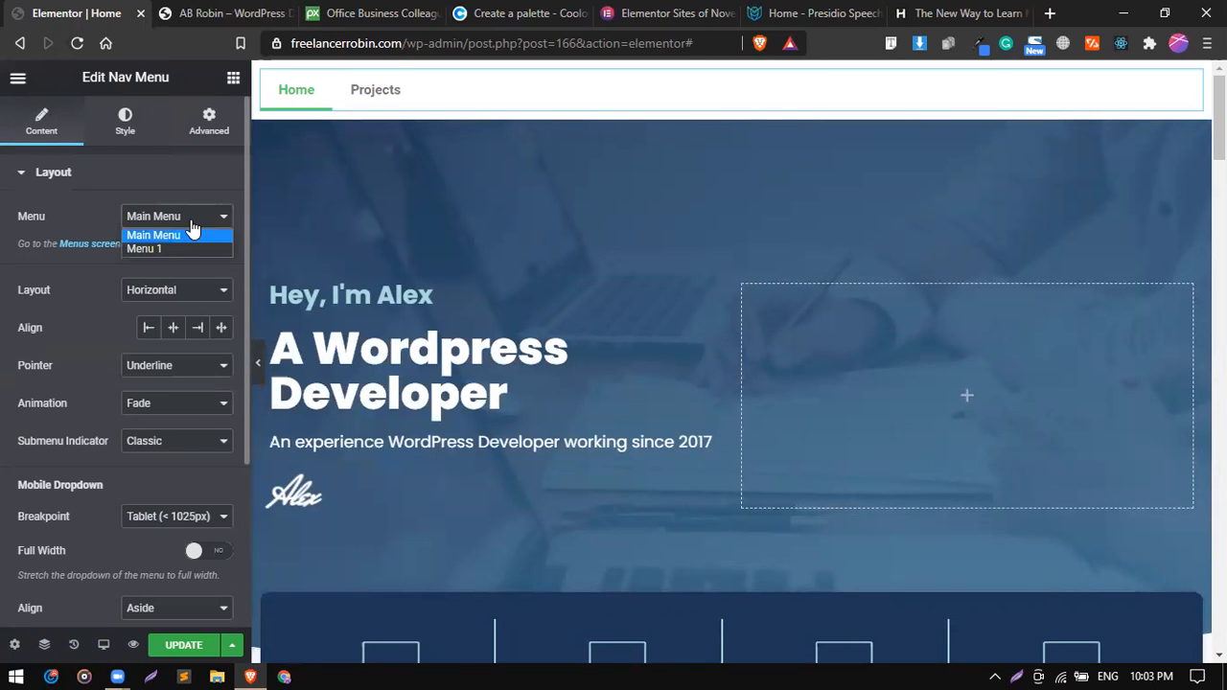
pyautogui.click(187, 248)
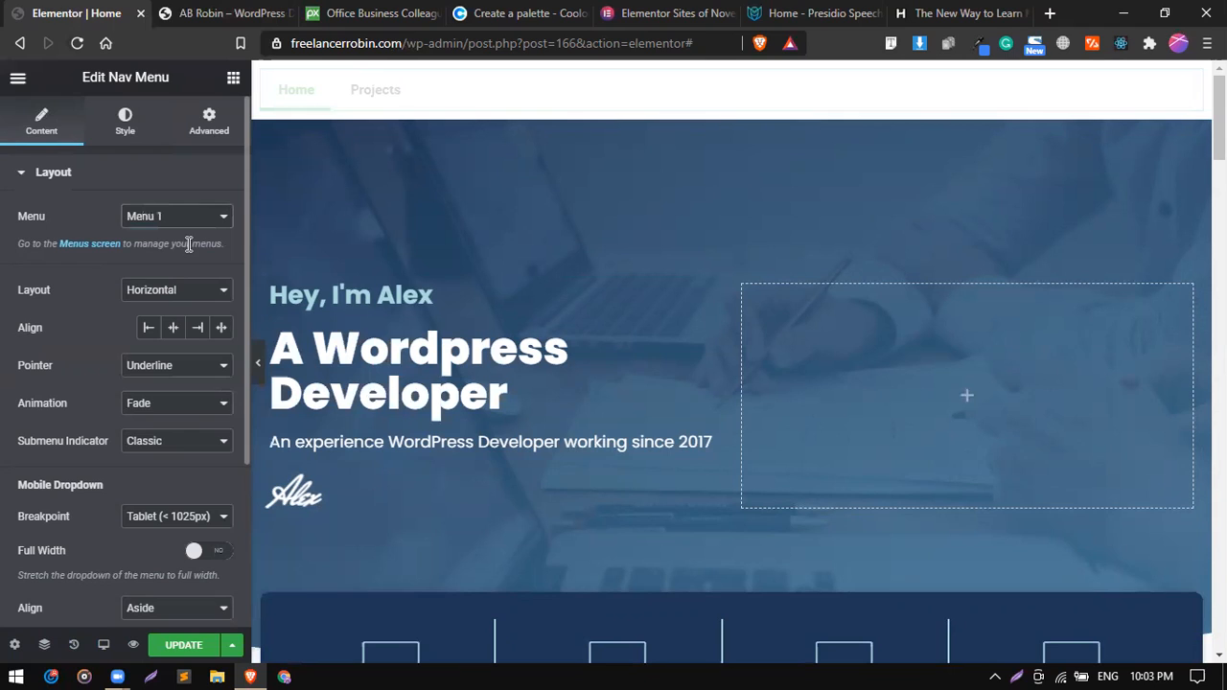
pyautogui.click(195, 218)
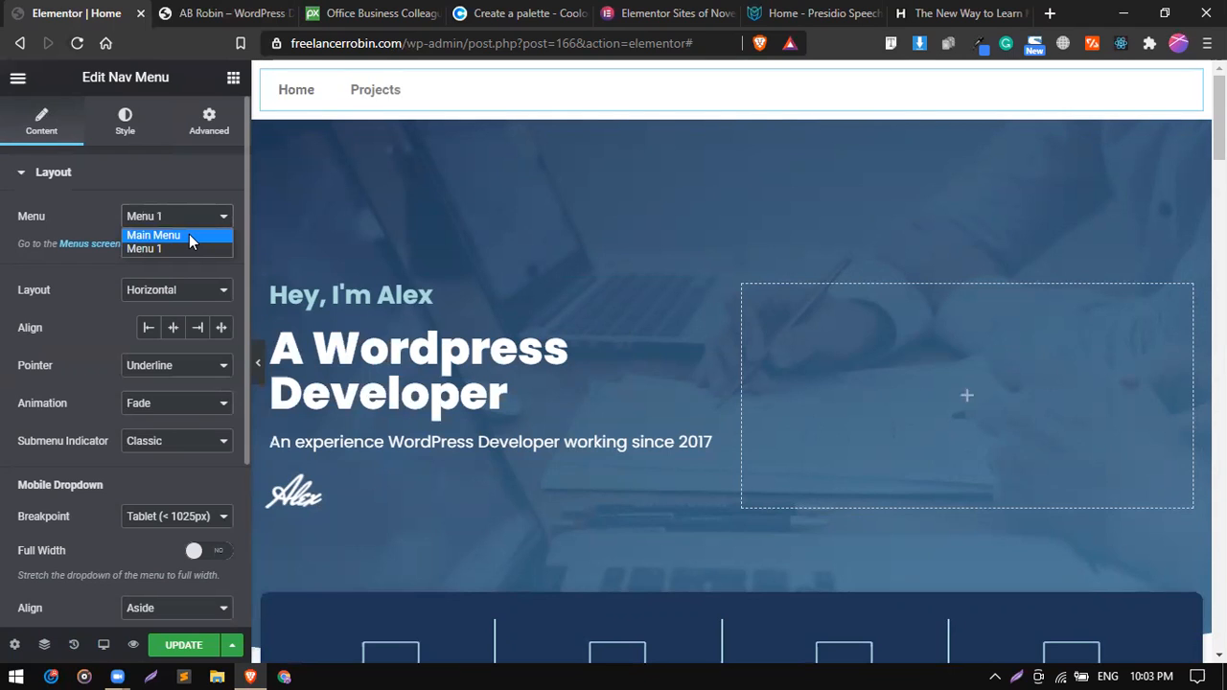
pyautogui.click(189, 235)
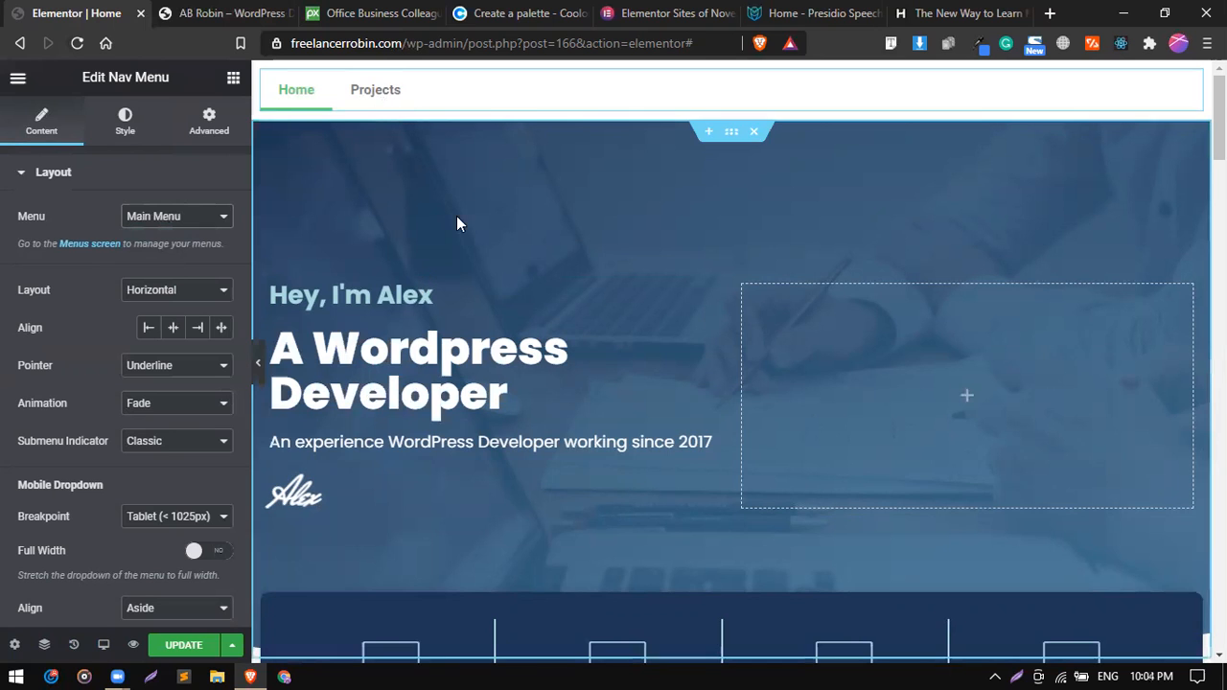
# Give the "Want to see the websites that I've designed?" section the CSS ID my-work.
pyautogui.scroll(-2, 456, 216)
pyautogui.scroll(-3, 456, 216)
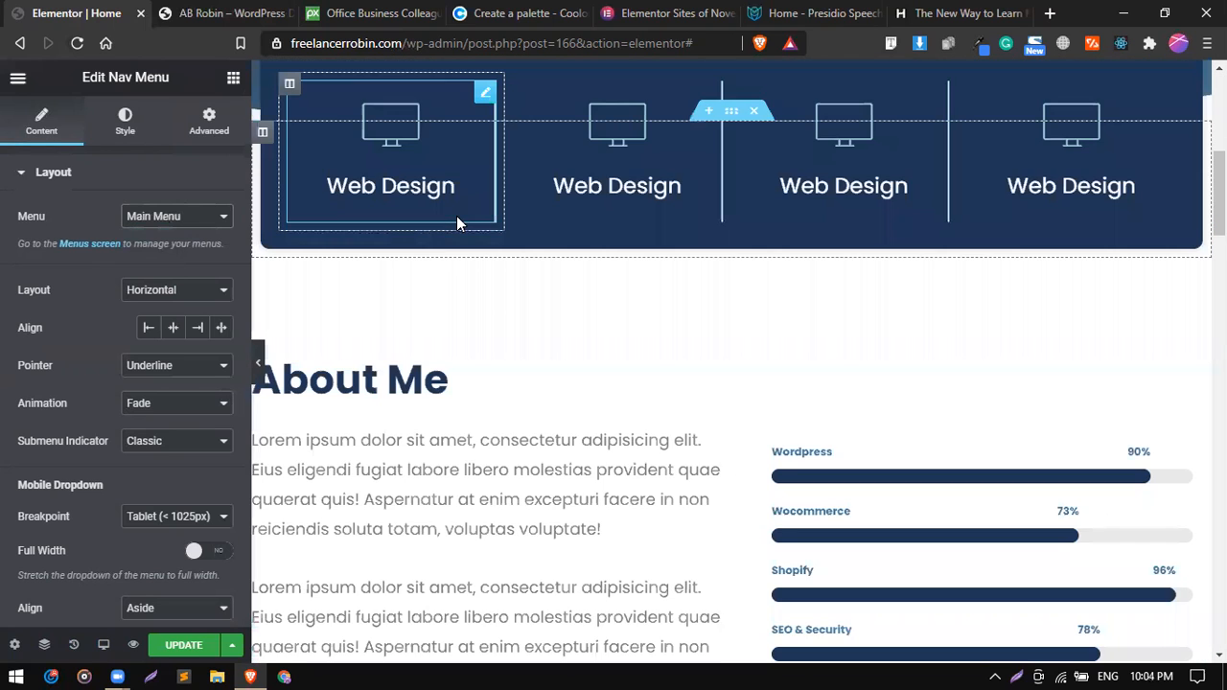
pyautogui.scroll(-4, 456, 216)
pyautogui.scroll(10, 370, 98)
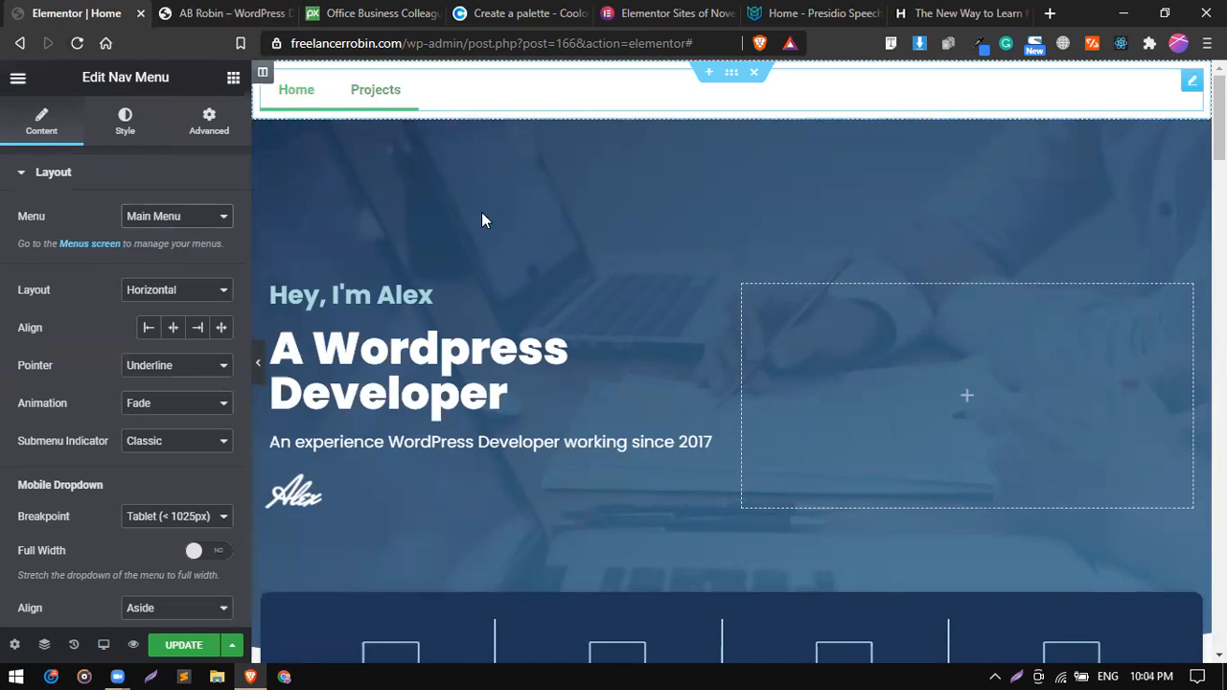
pyautogui.scroll(-6, 509, 434)
pyautogui.scroll(-4, 508, 434)
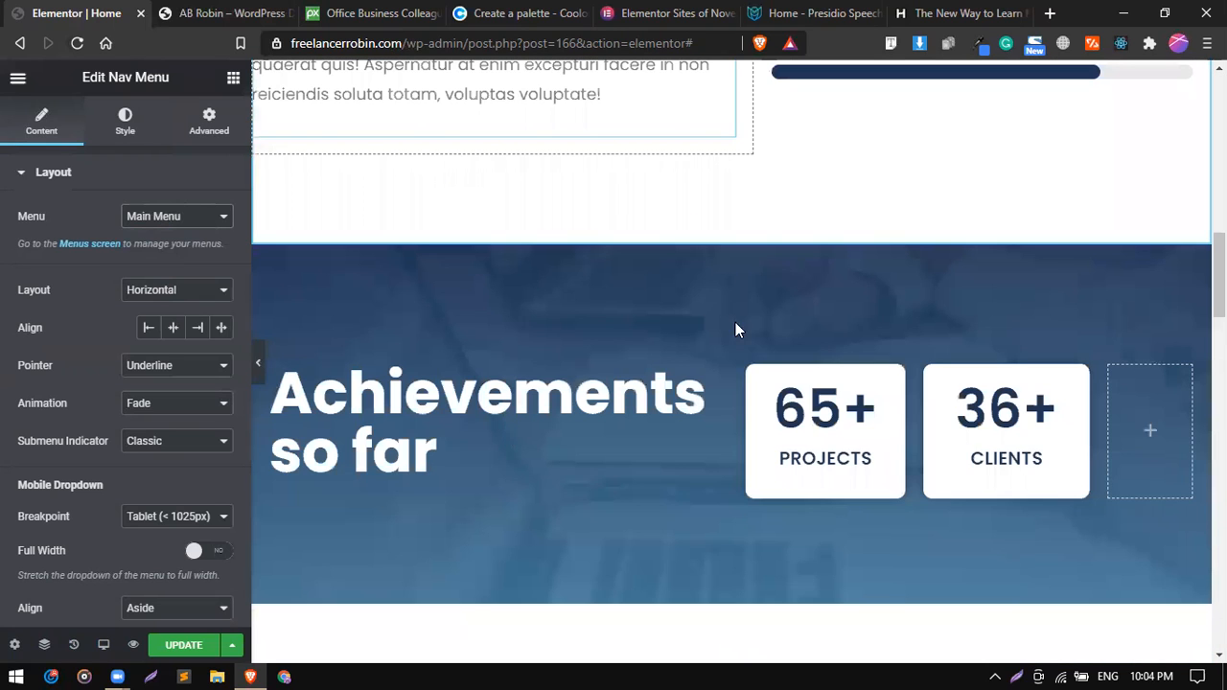
pyautogui.scroll(-6, 783, 319)
pyautogui.scroll(3, 731, 319)
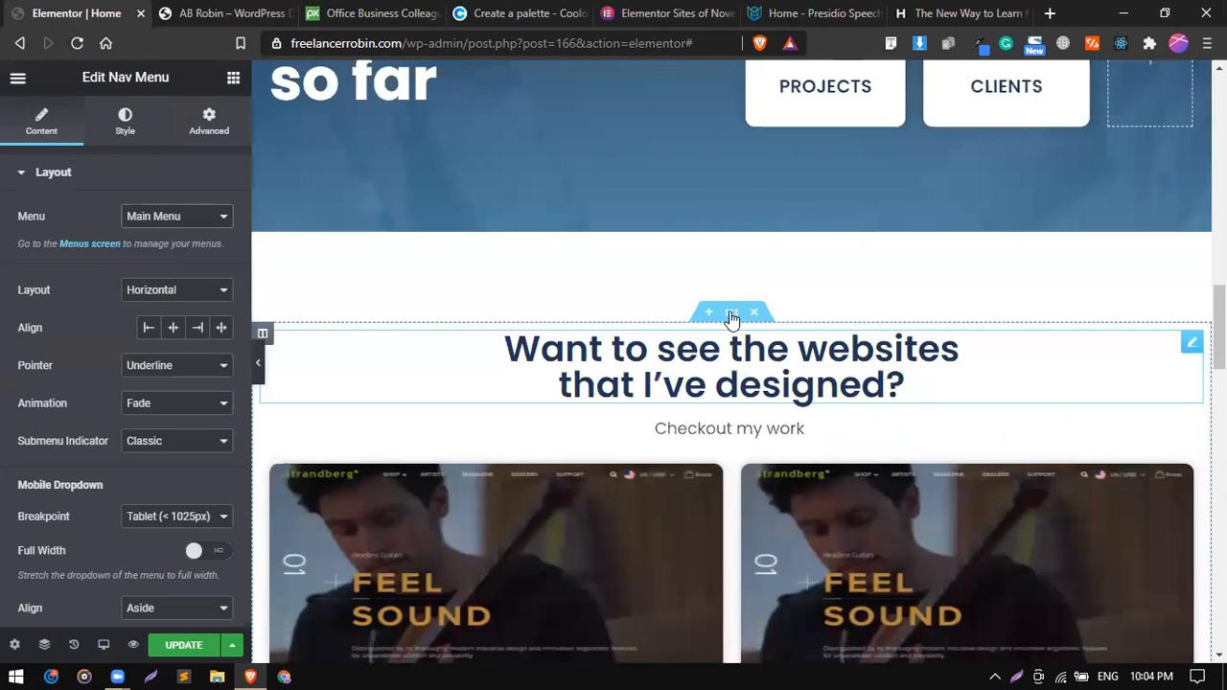
pyautogui.click(732, 315)
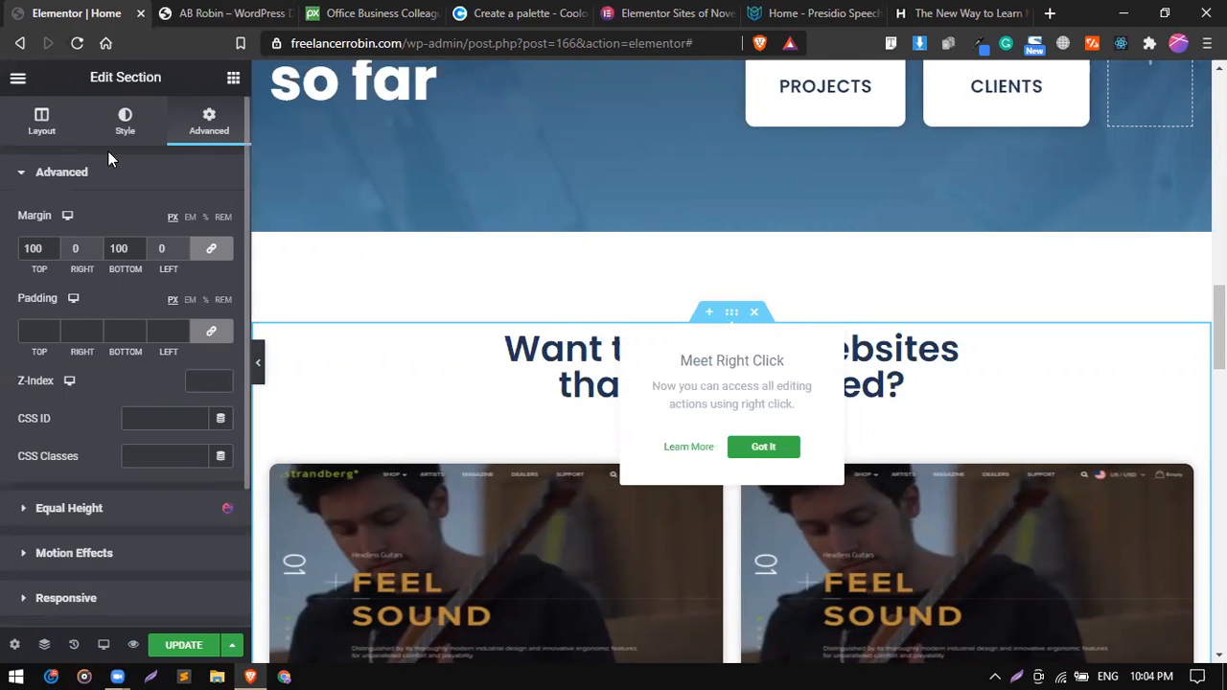
pyautogui.click(153, 418)
pyautogui.write('my-work')
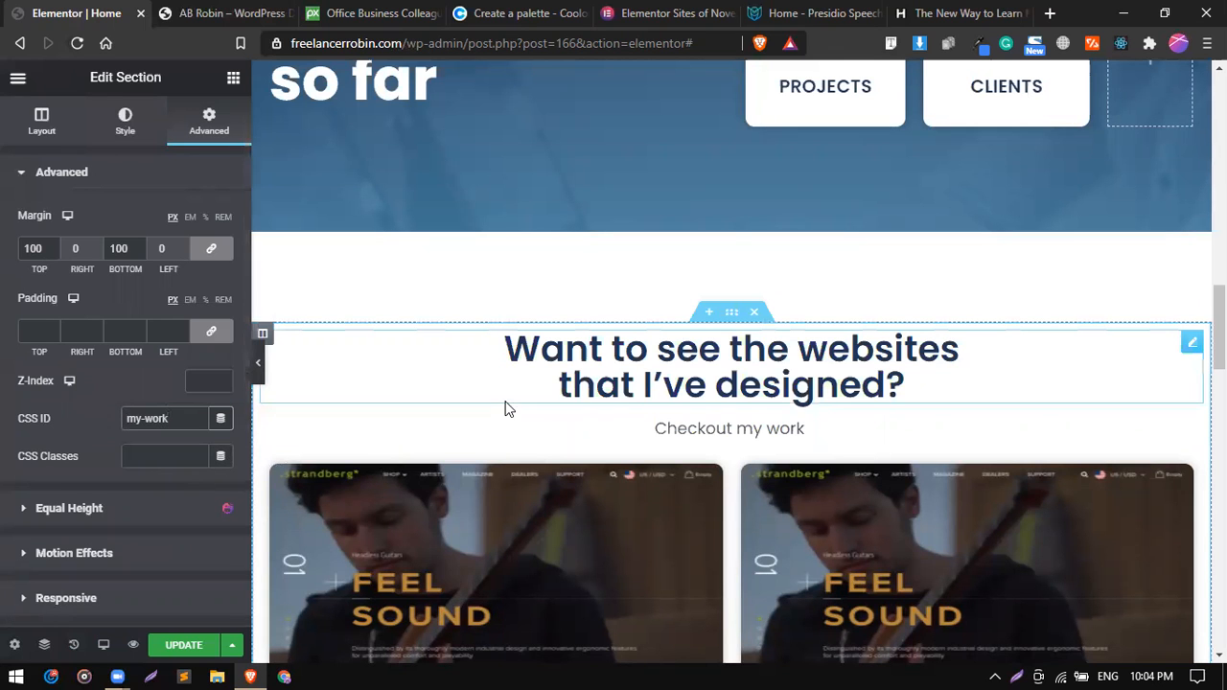
# Compare the header's Projects link with the portfolio section it should lead to, and update the page.
pyautogui.scroll(15, 493, 345)
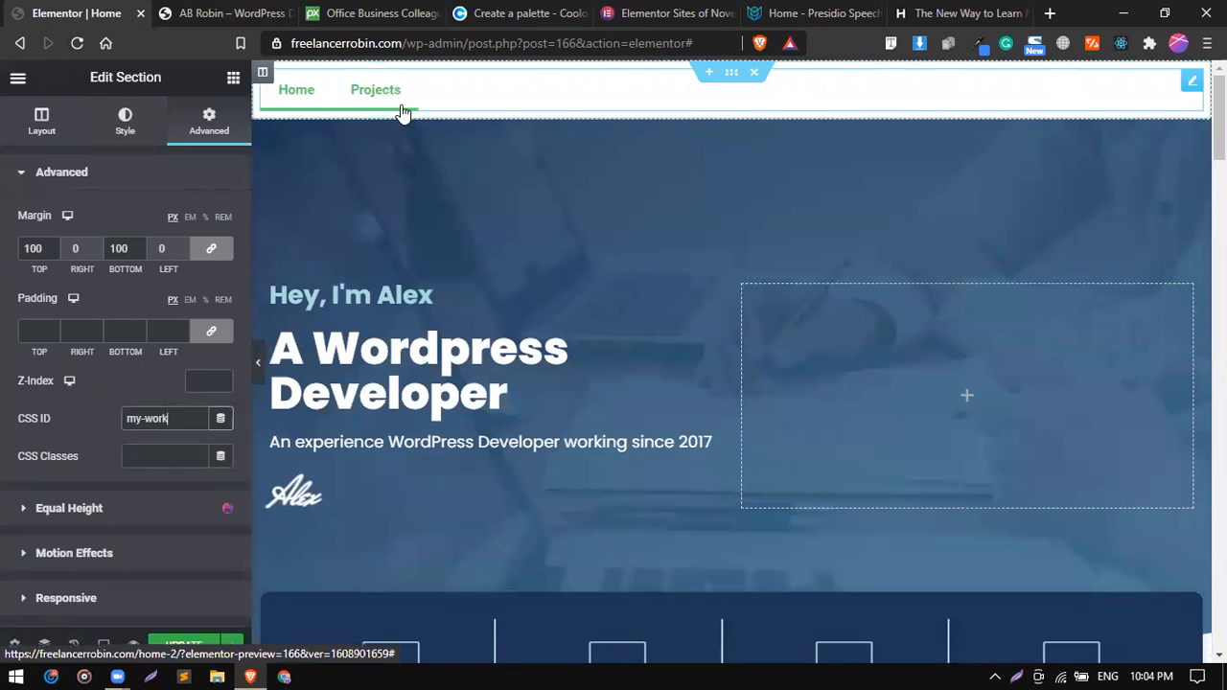
pyautogui.scroll(-15, 527, 493)
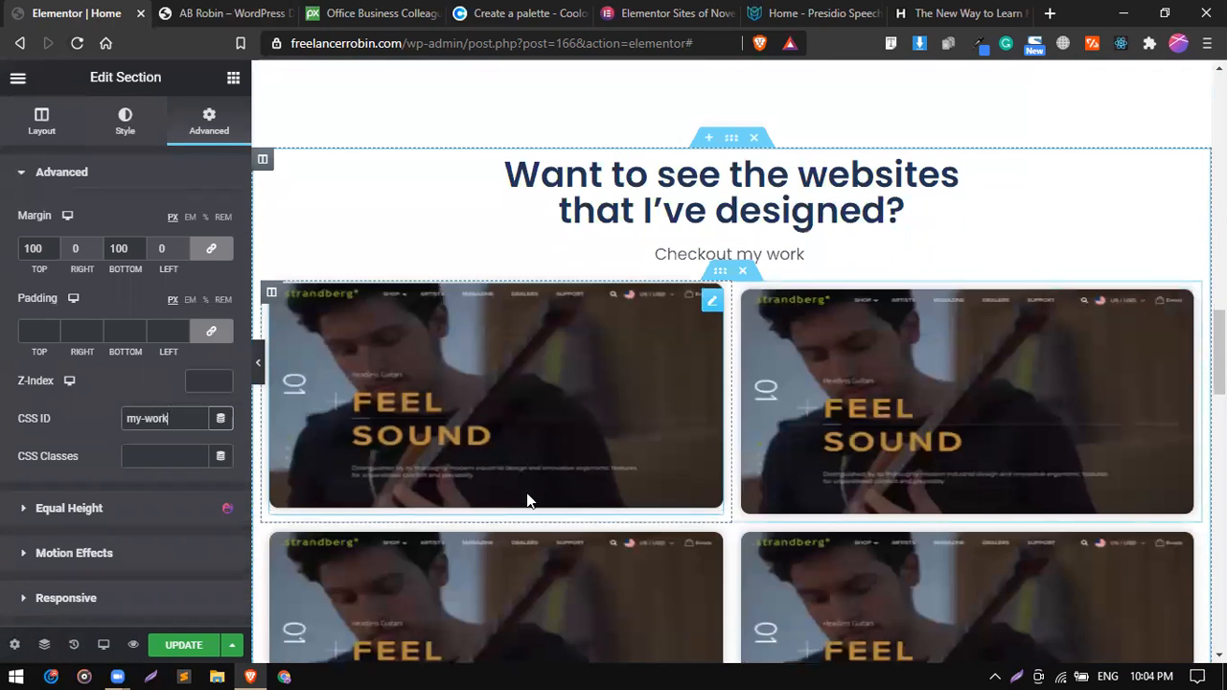
pyautogui.click(213, 644)
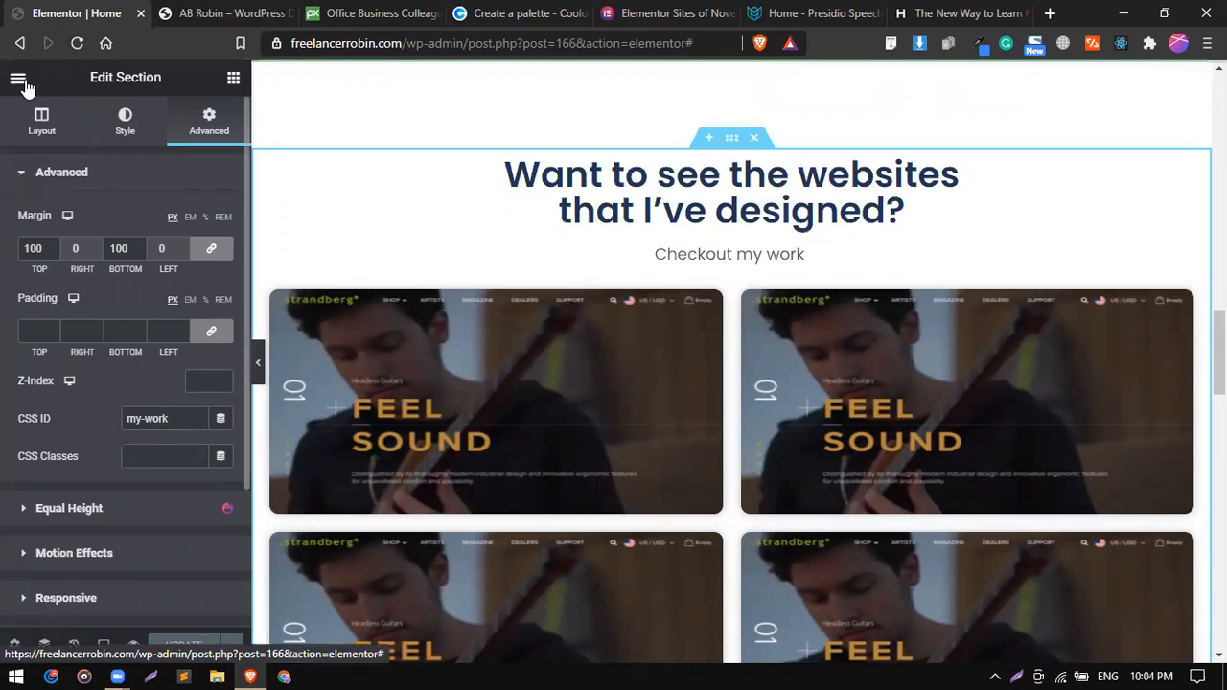
# Switch to the reference site's browser tab, enter its WordPress dashboard and open the Menus management screen.
pyautogui.click(192, 8)
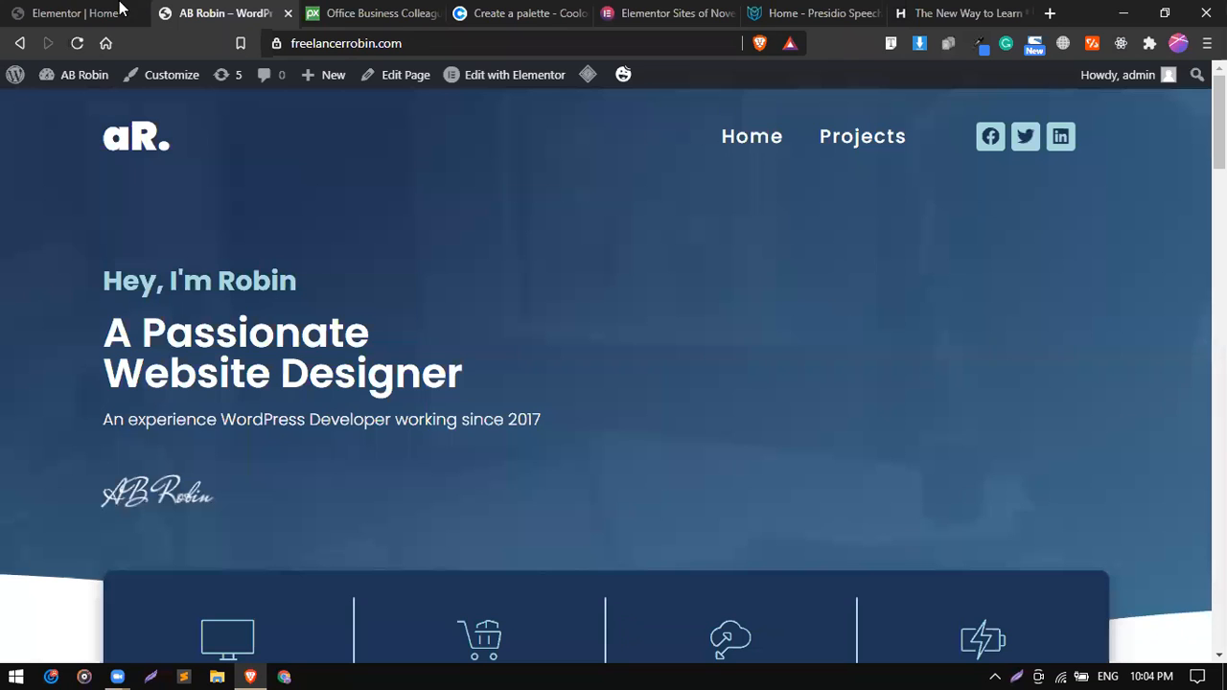
pyautogui.click(84, 112)
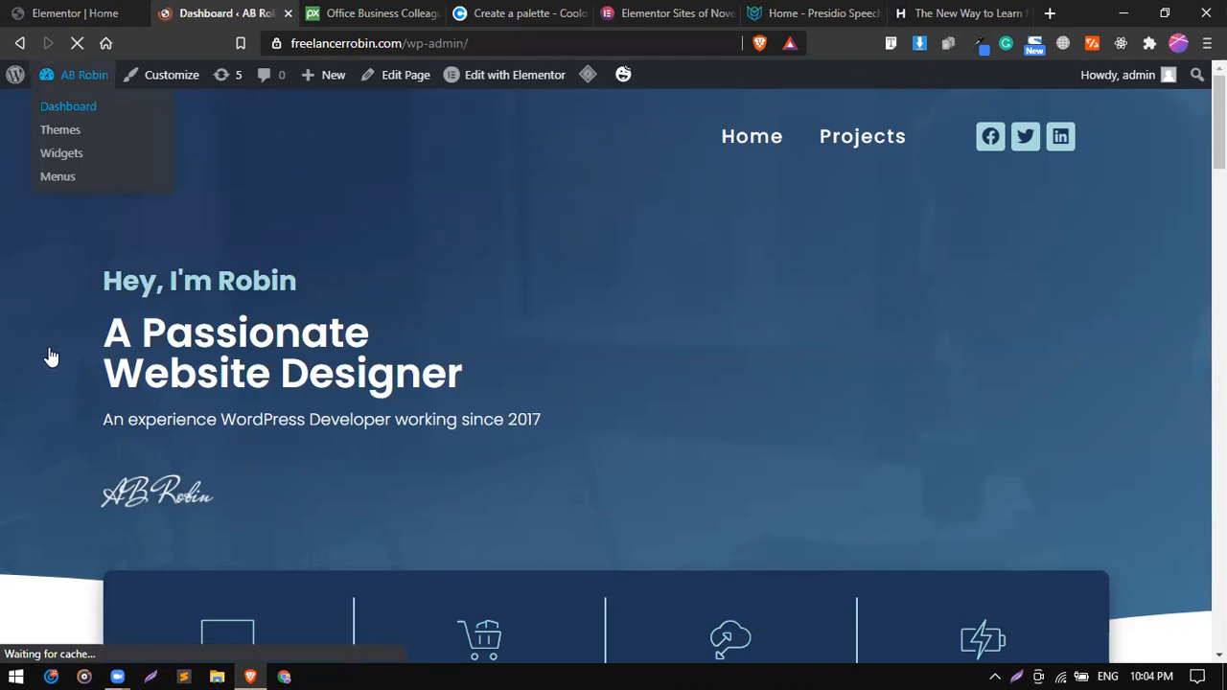
pyautogui.scroll(-3, 95, 343)
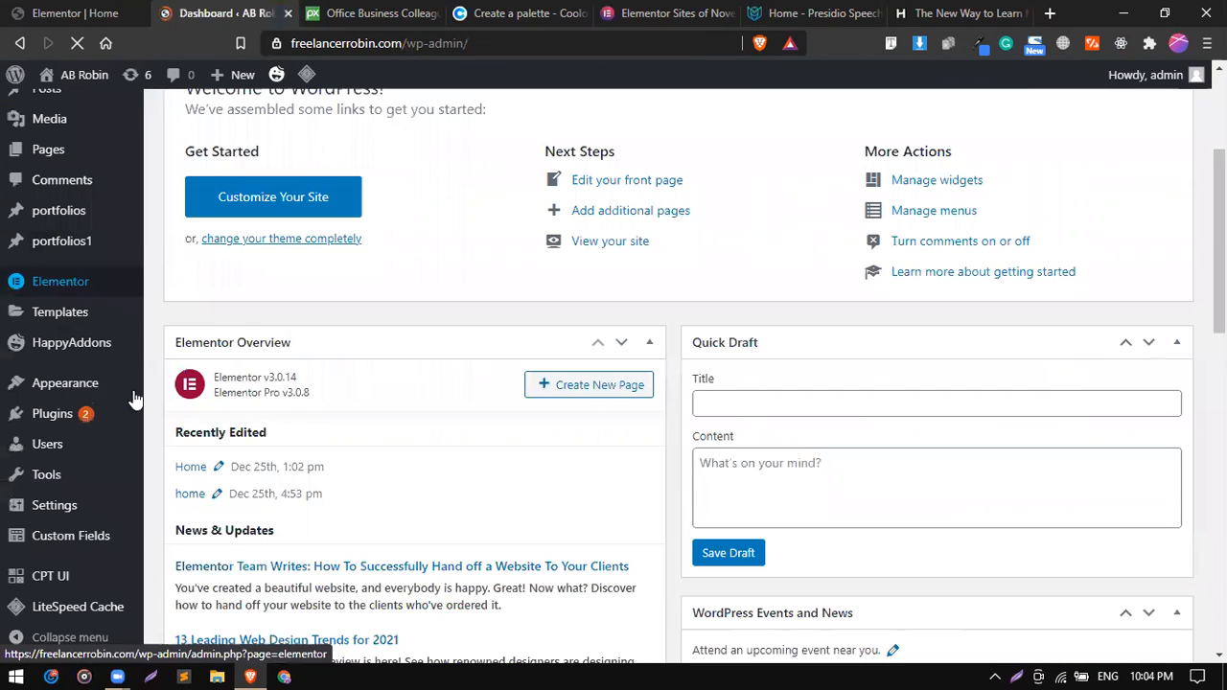
pyautogui.moveTo(129, 391)
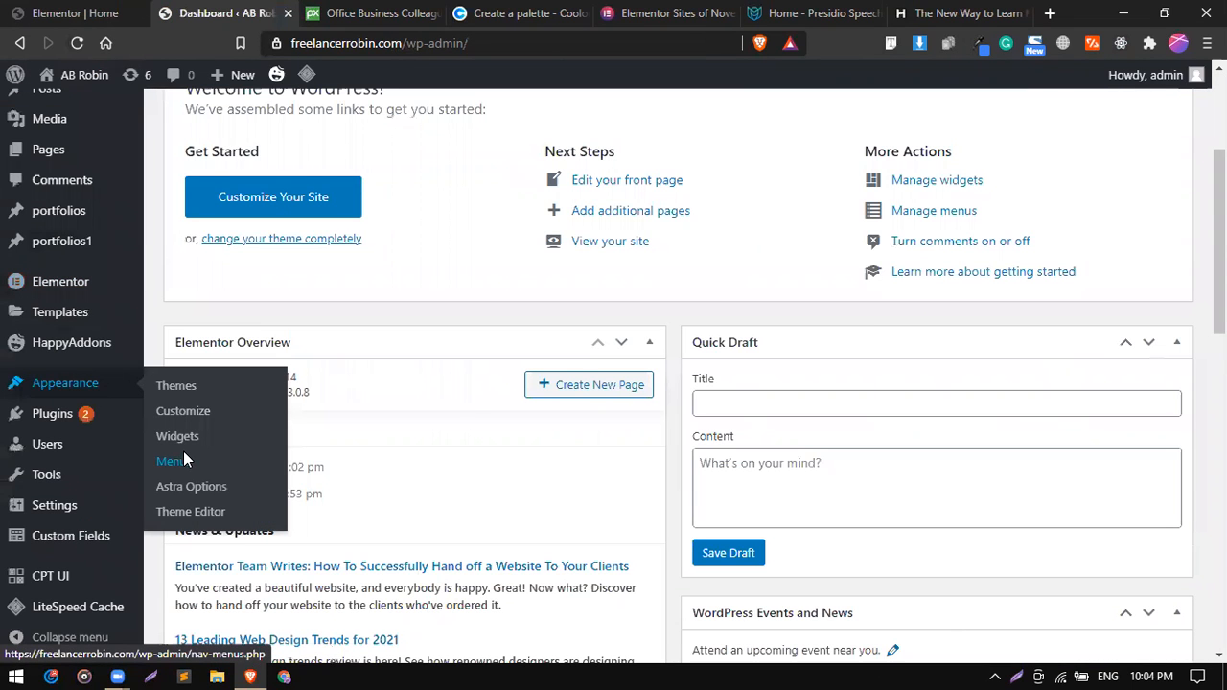
pyautogui.click(185, 459)
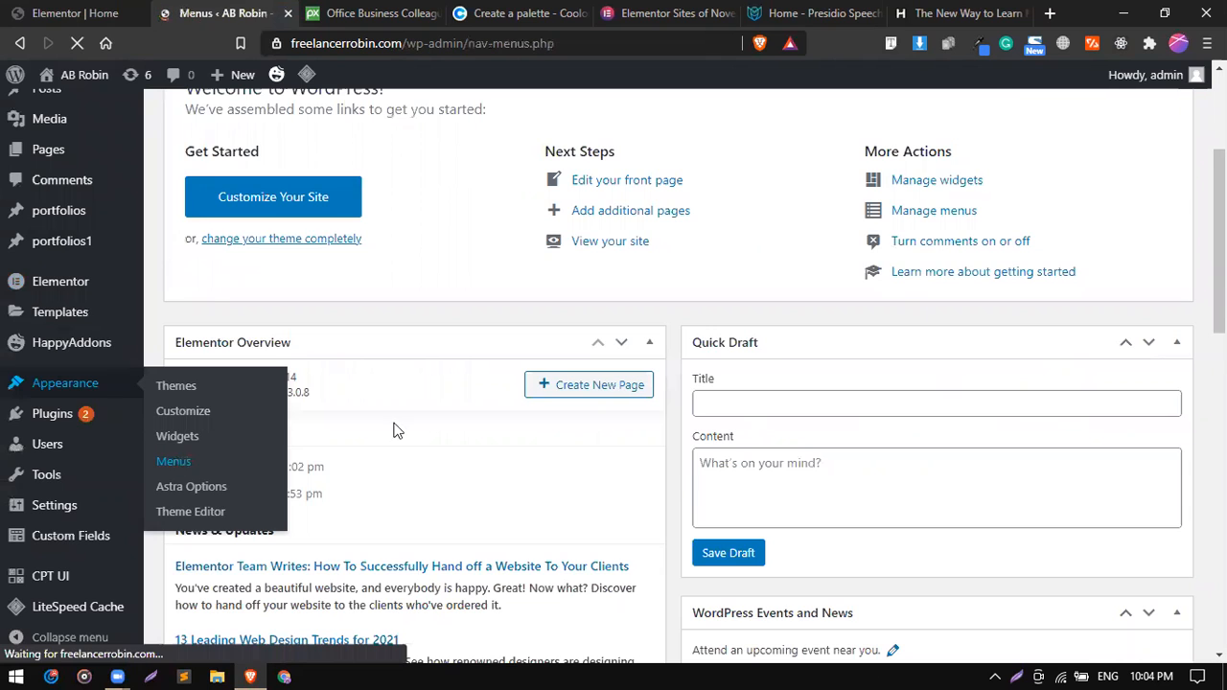
pyautogui.scroll(-2, 393, 431)
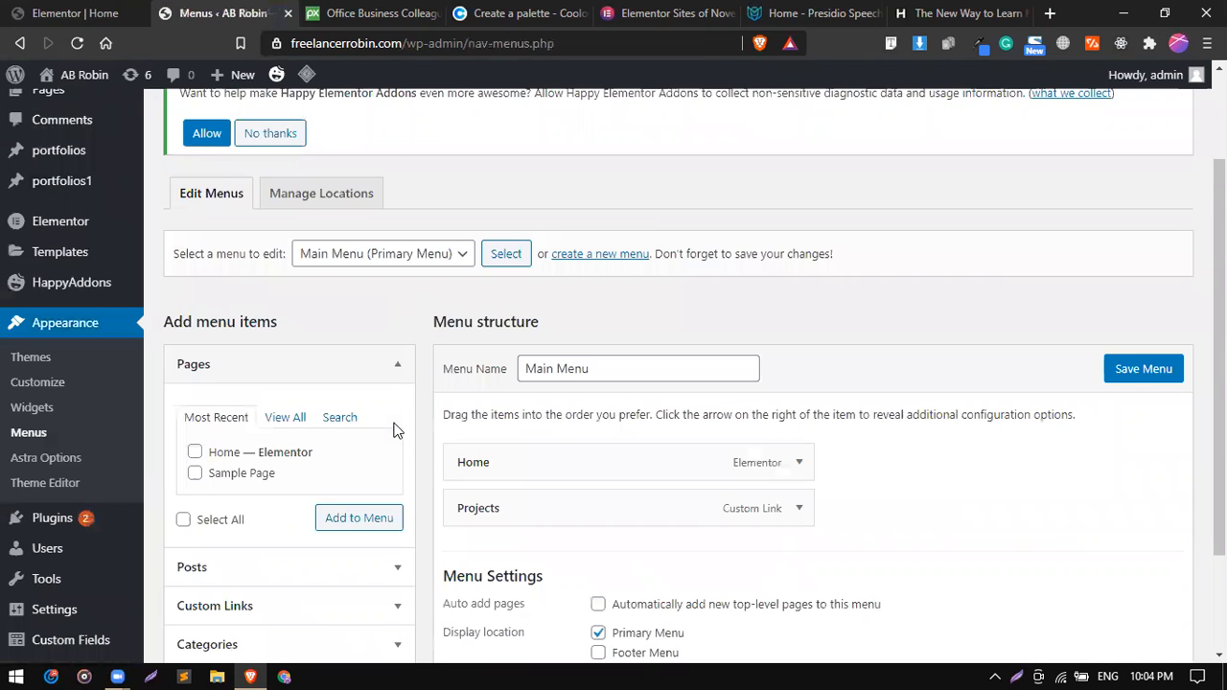
pyautogui.scroll(-1, 565, 395)
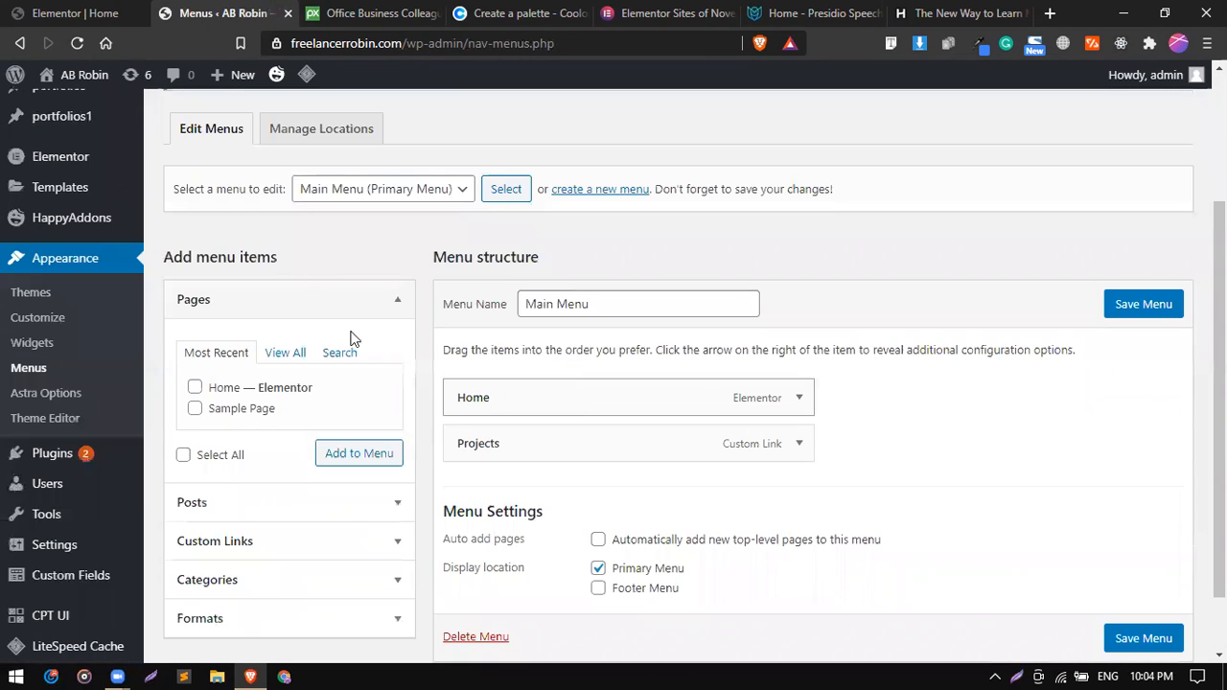
# Review the menus available for editing, keep Main Menu selected and expand its Projects item.
pyautogui.click(430, 191)
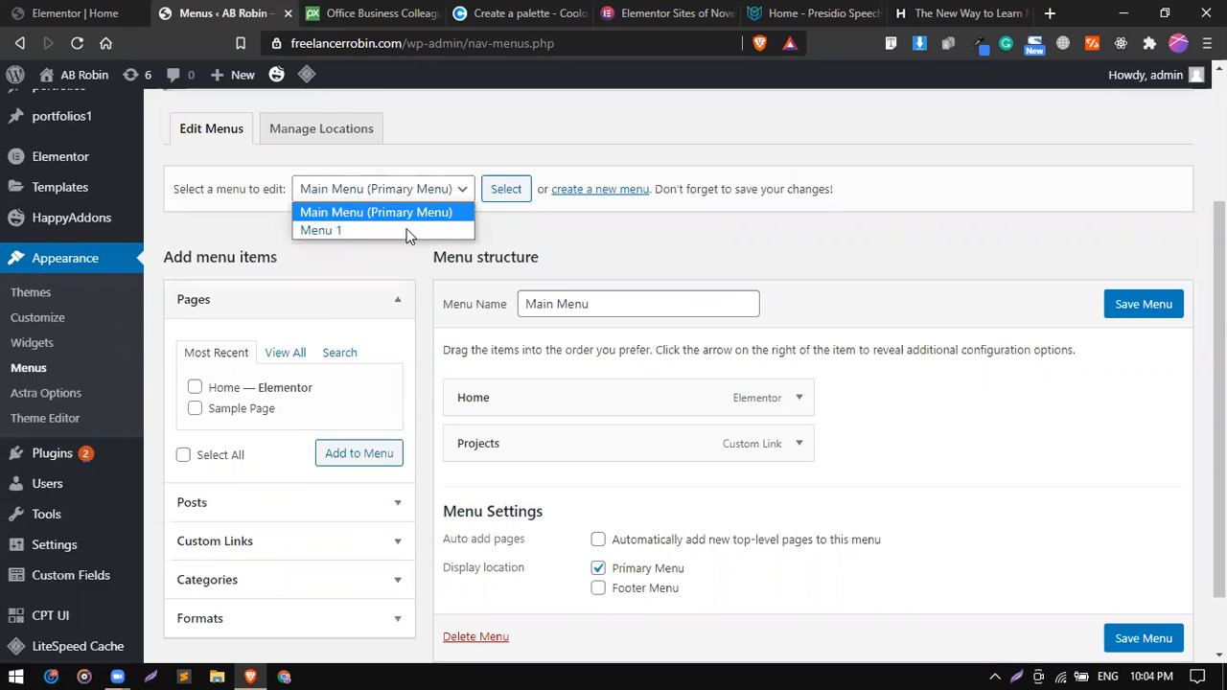
pyautogui.click(456, 289)
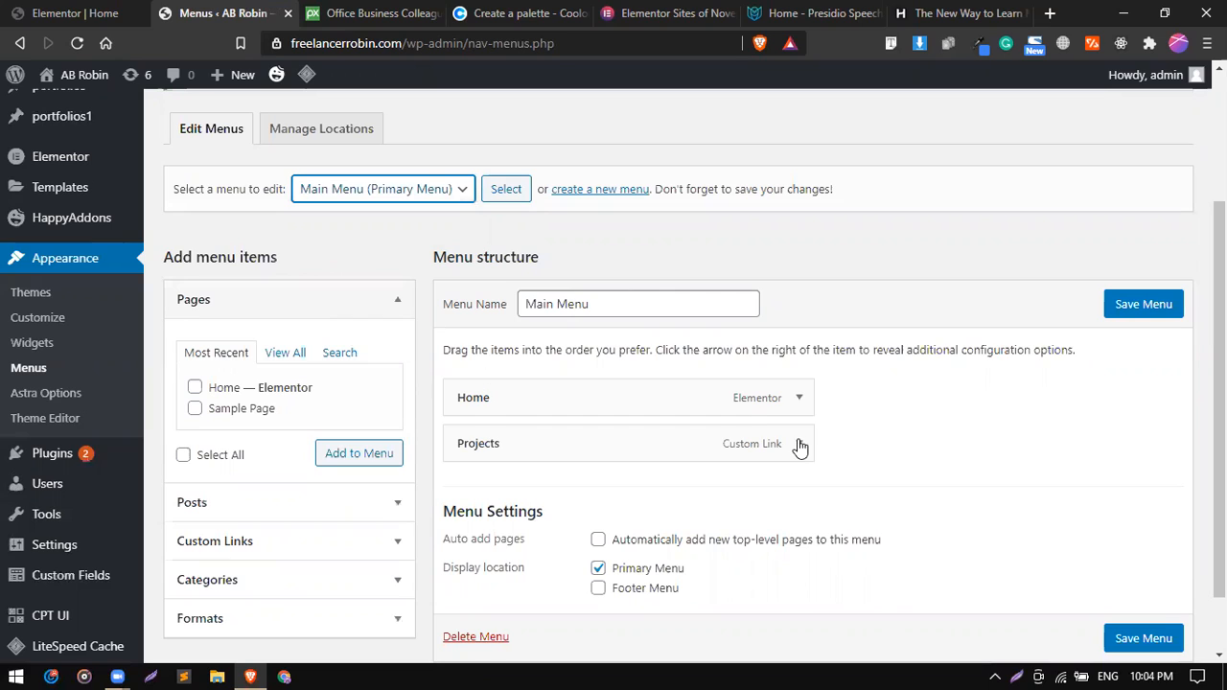
pyautogui.click(696, 452)
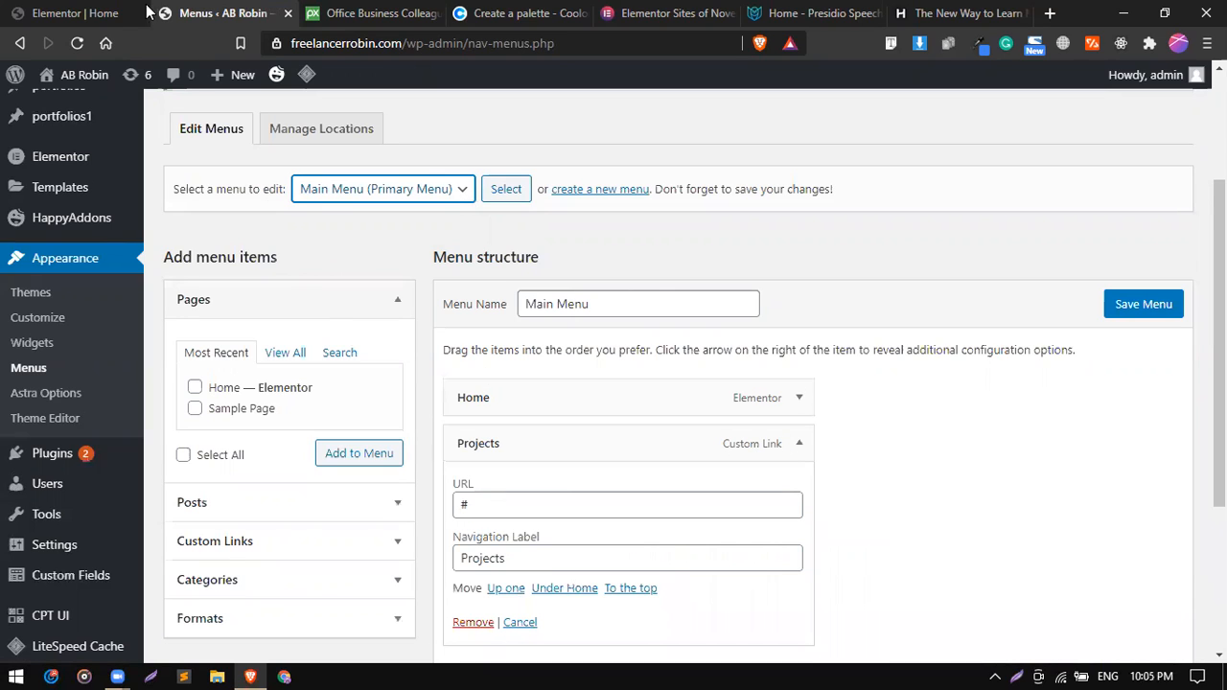
# Copy the portfolio section's CSS ID from Elementor and set the Projects menu item's URL to #my-work.
pyautogui.click(74, 10)
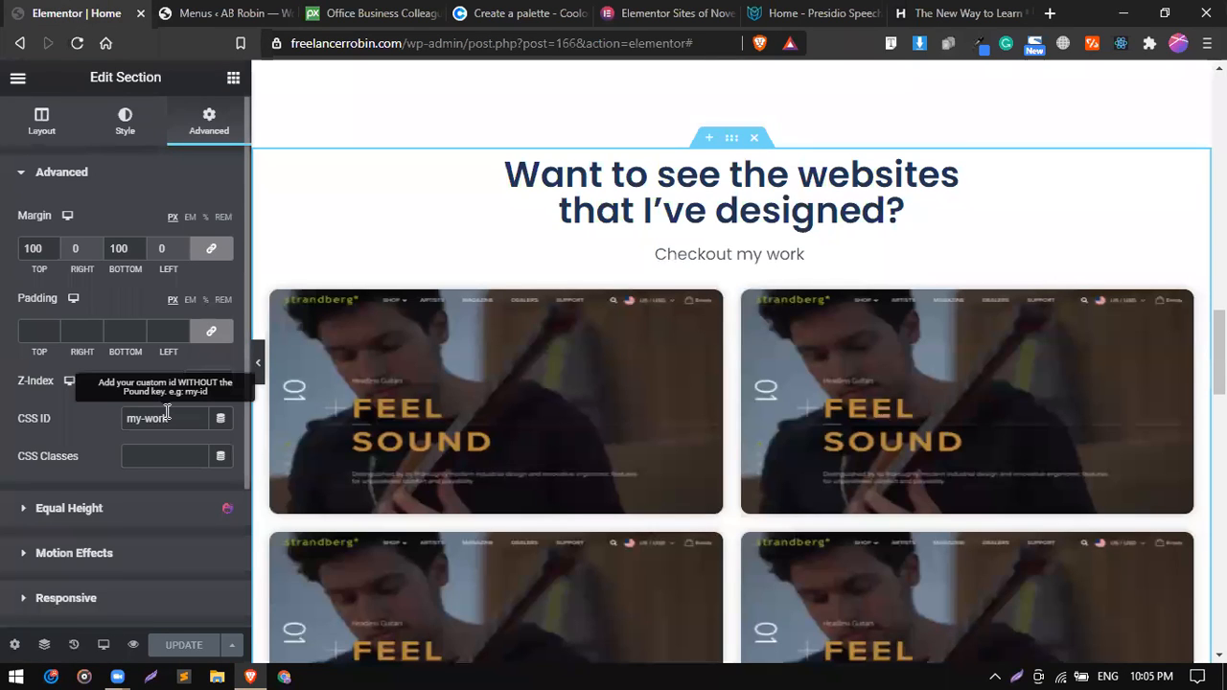
pyautogui.tripleClick(167, 413)
pyautogui.rightClick(158, 419)
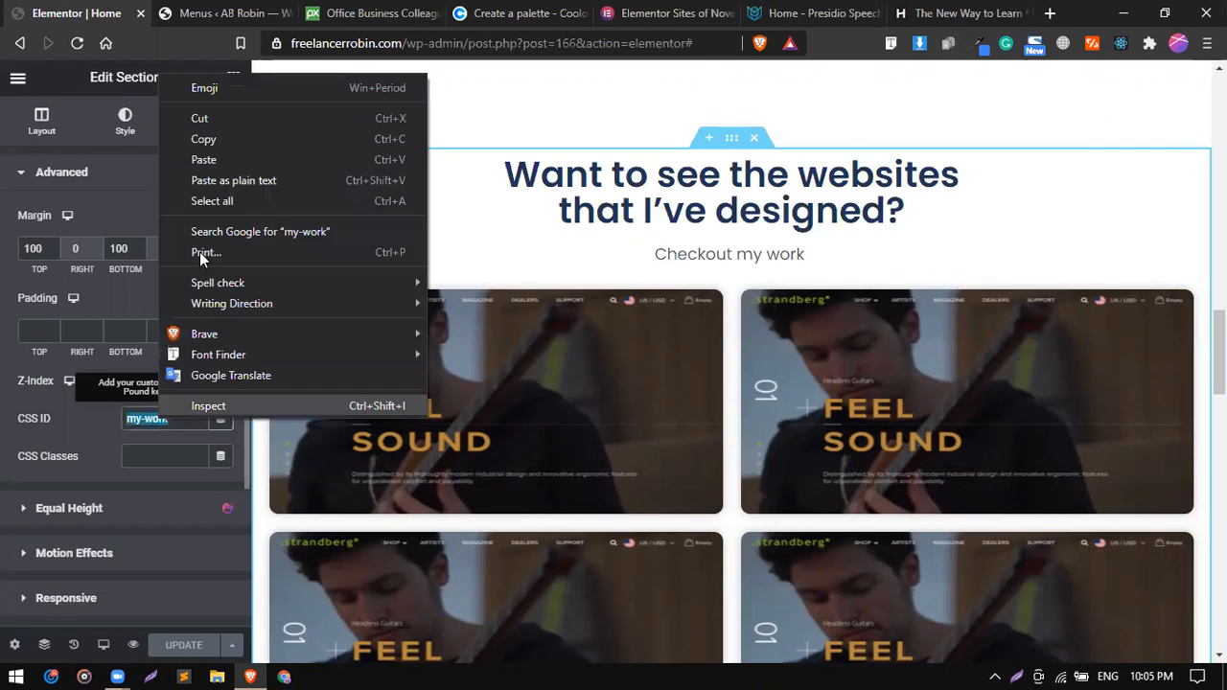
pyautogui.click(209, 139)
pyautogui.click(220, 13)
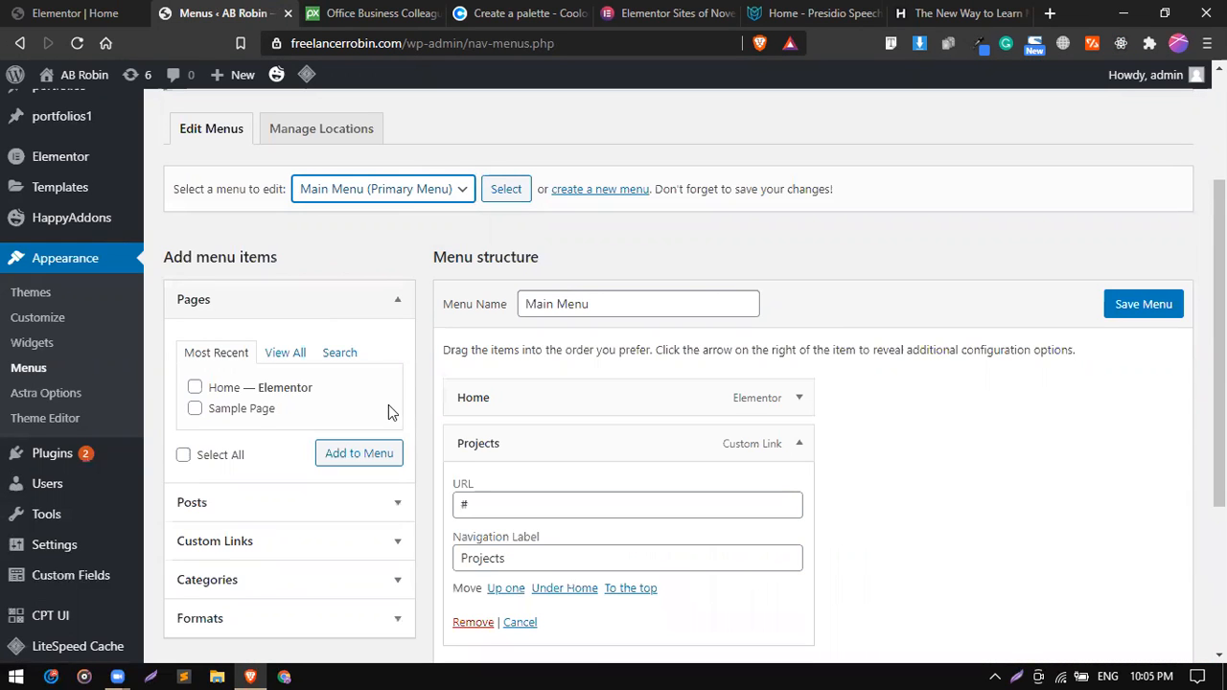
pyautogui.scroll(-1, 571, 384)
pyautogui.click(553, 395)
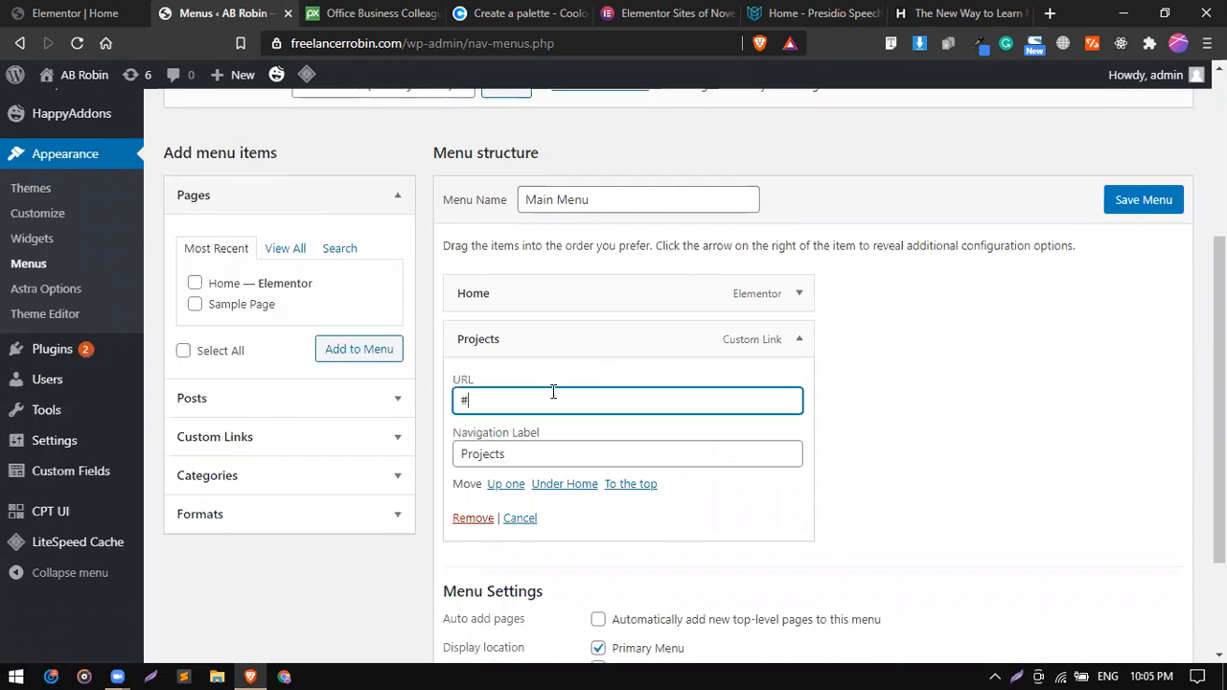
pyautogui.hotkey('ctrl', 'v')
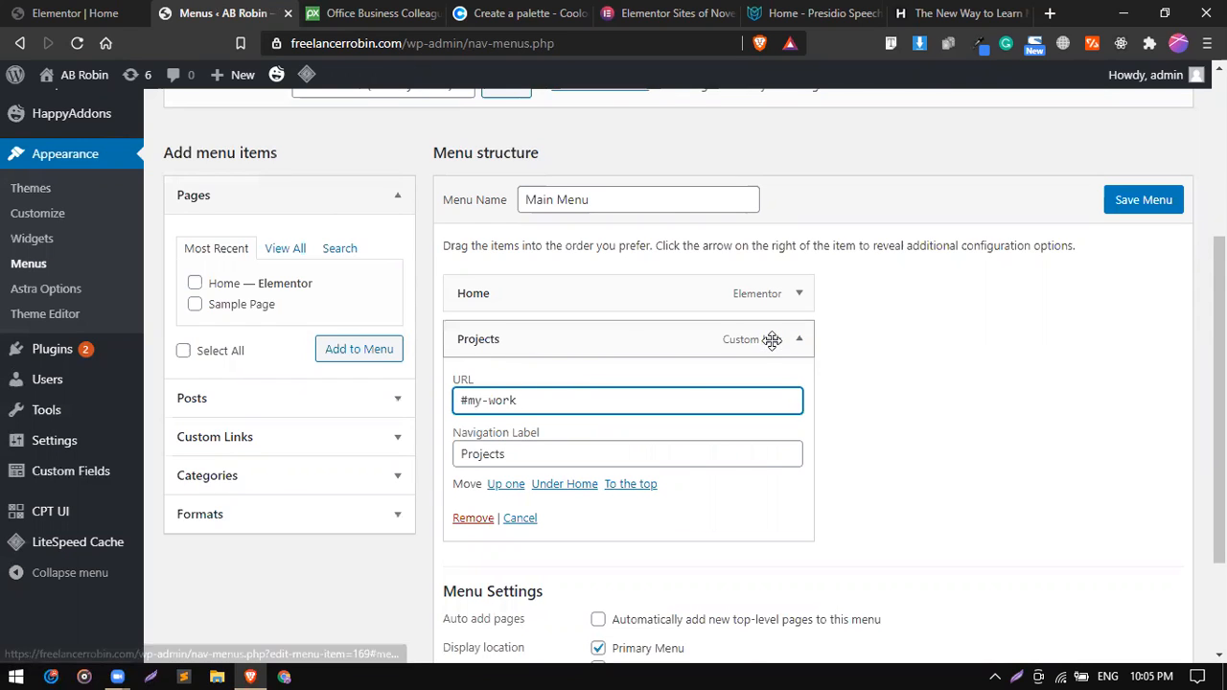
# Examine the custom link form for adding menu items and the Projects item's navigation label.
pyautogui.click(367, 441)
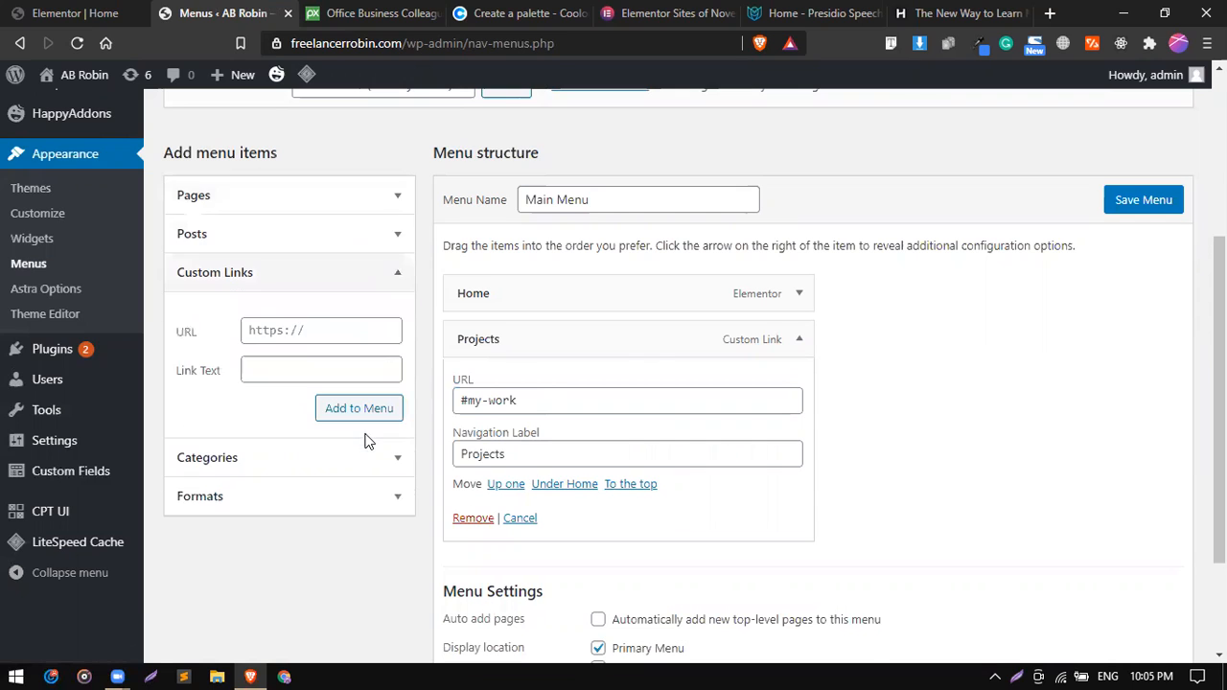
pyautogui.click(269, 333)
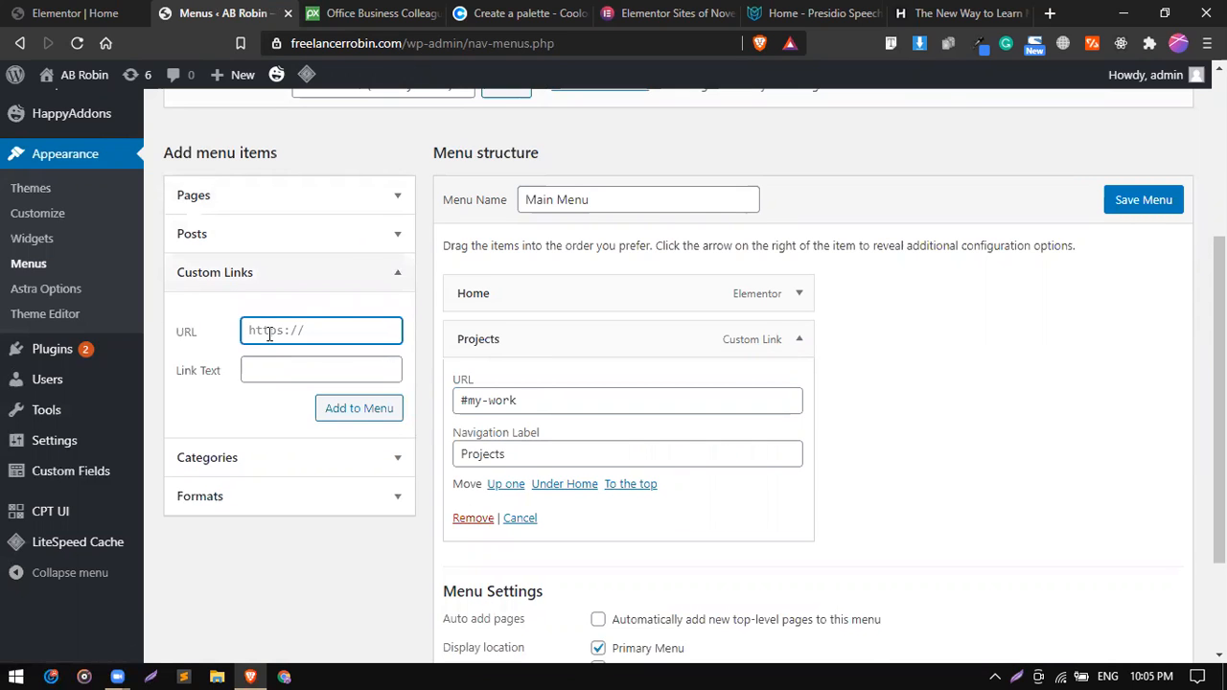
pyautogui.doubleClick(534, 452)
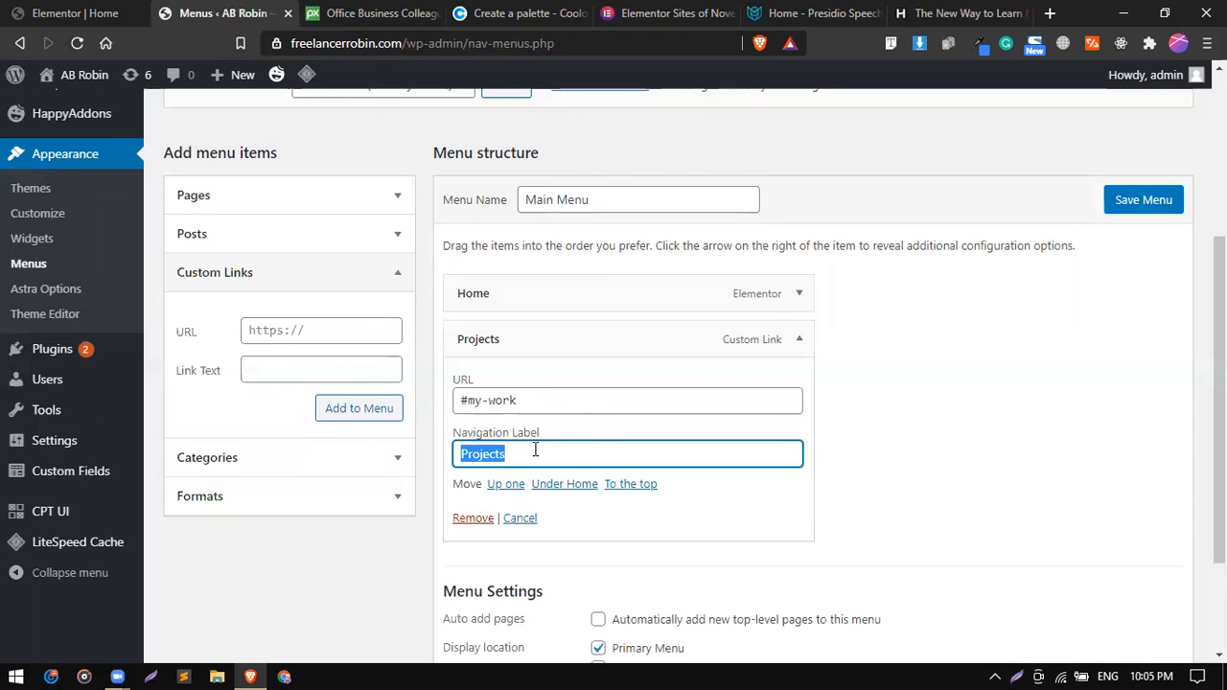
# Save Main Menu with the updated Projects item and test the Projects link on the page preview.
pyautogui.click(798, 339)
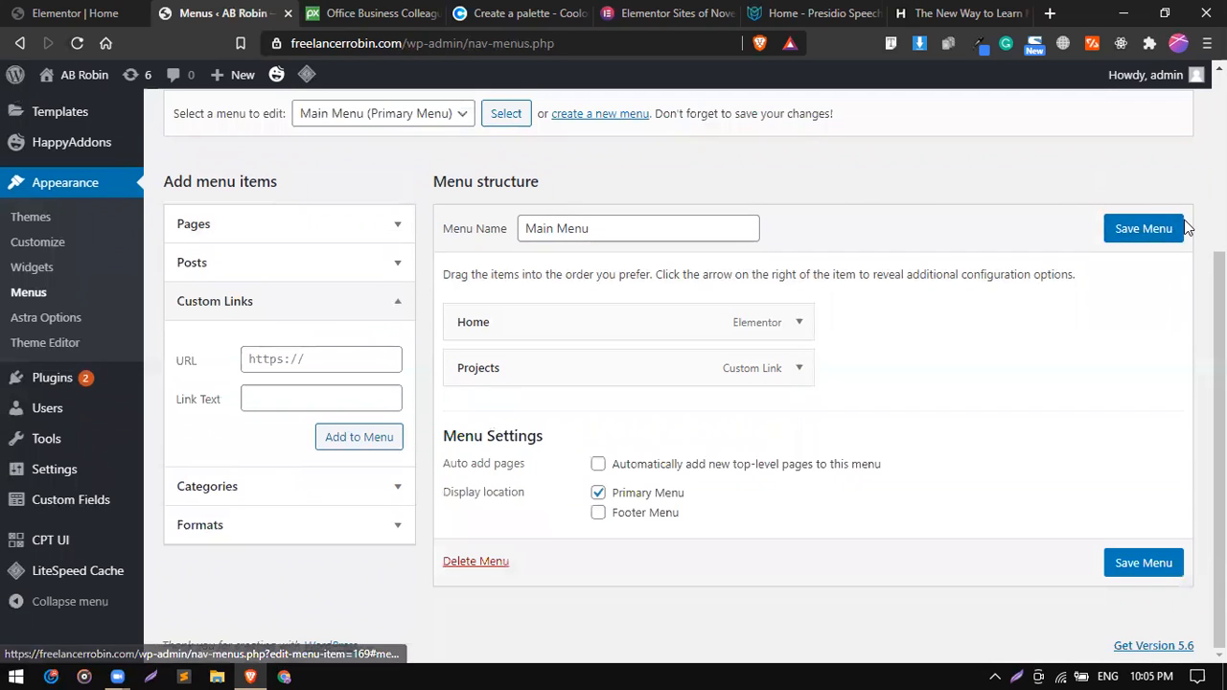
pyautogui.click(1178, 230)
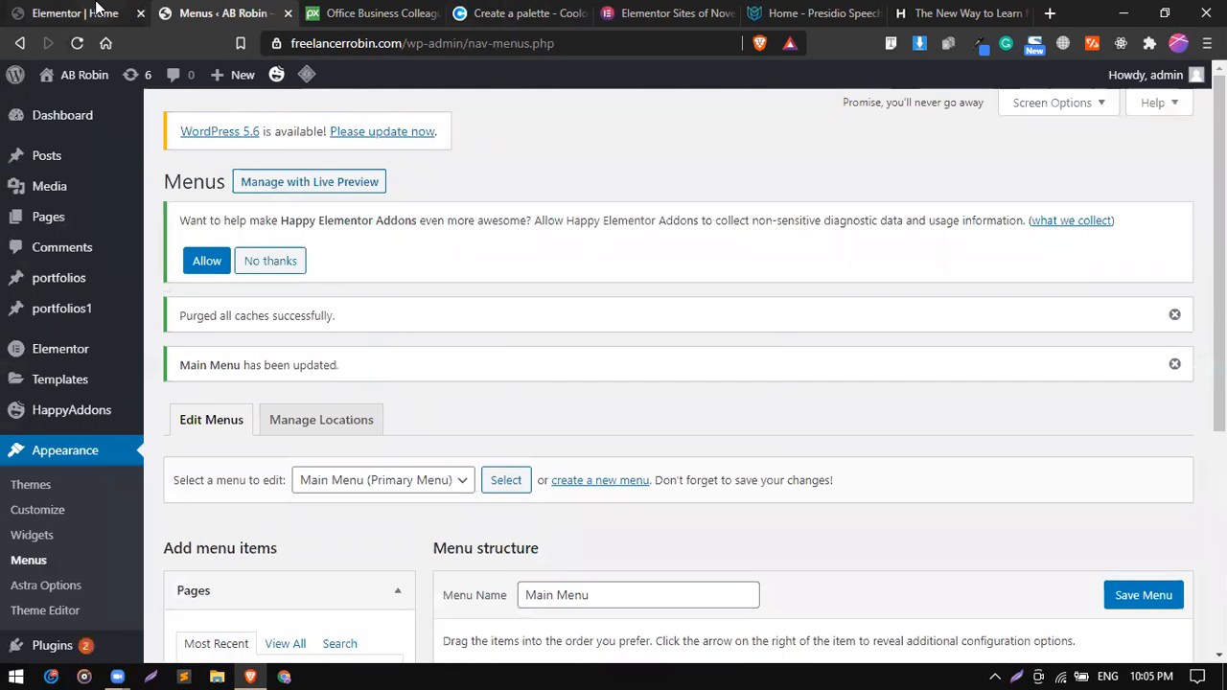
pyautogui.click(96, 12)
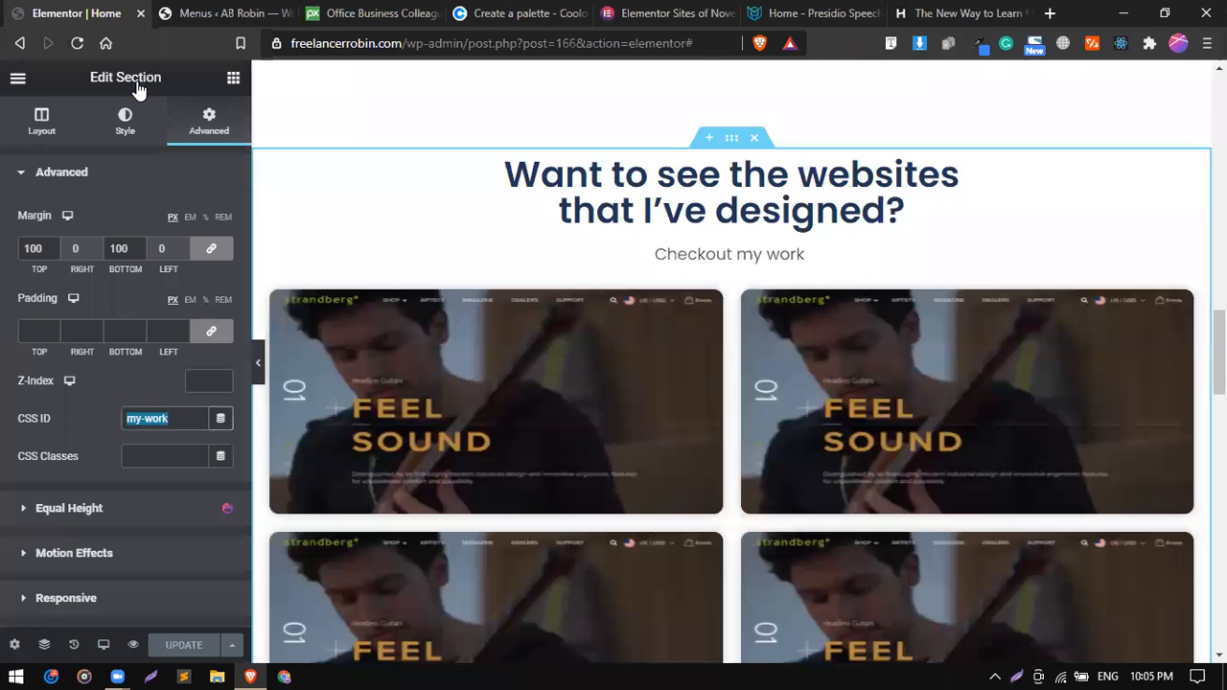
pyautogui.click(135, 645)
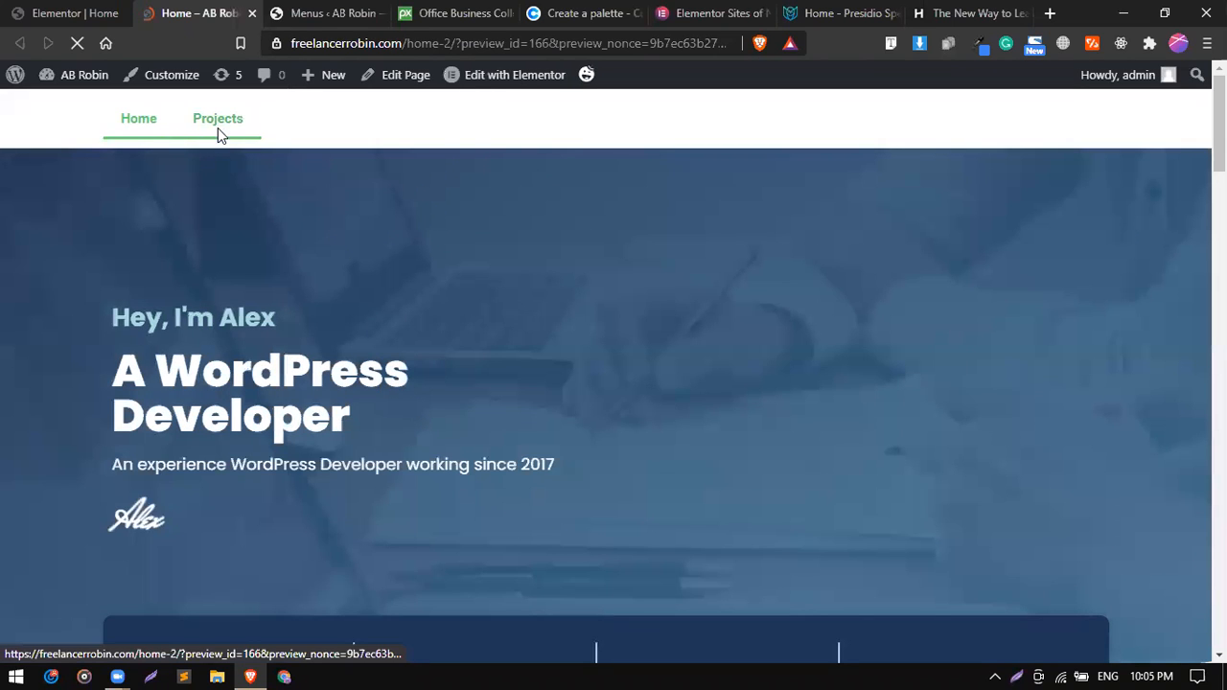
pyautogui.click(217, 128)
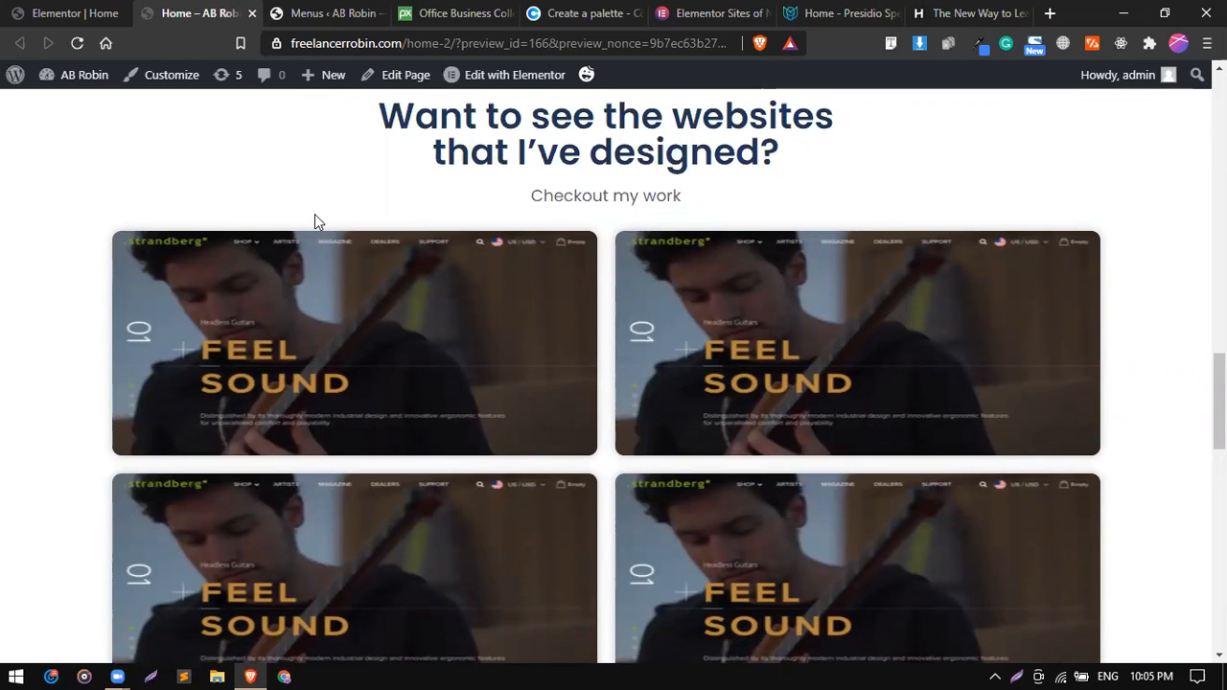
pyautogui.press('Home')
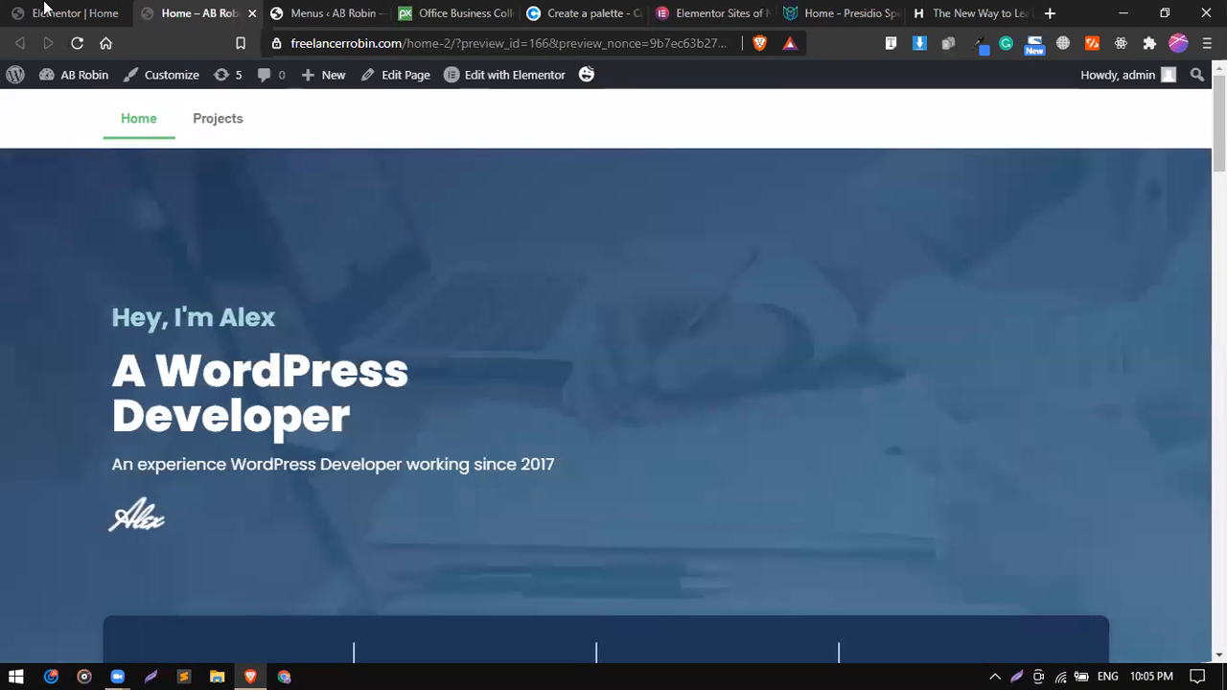
# Fill in a new custom link for Main Menu with the URL #about and the link text About.
pyautogui.click(279, 10)
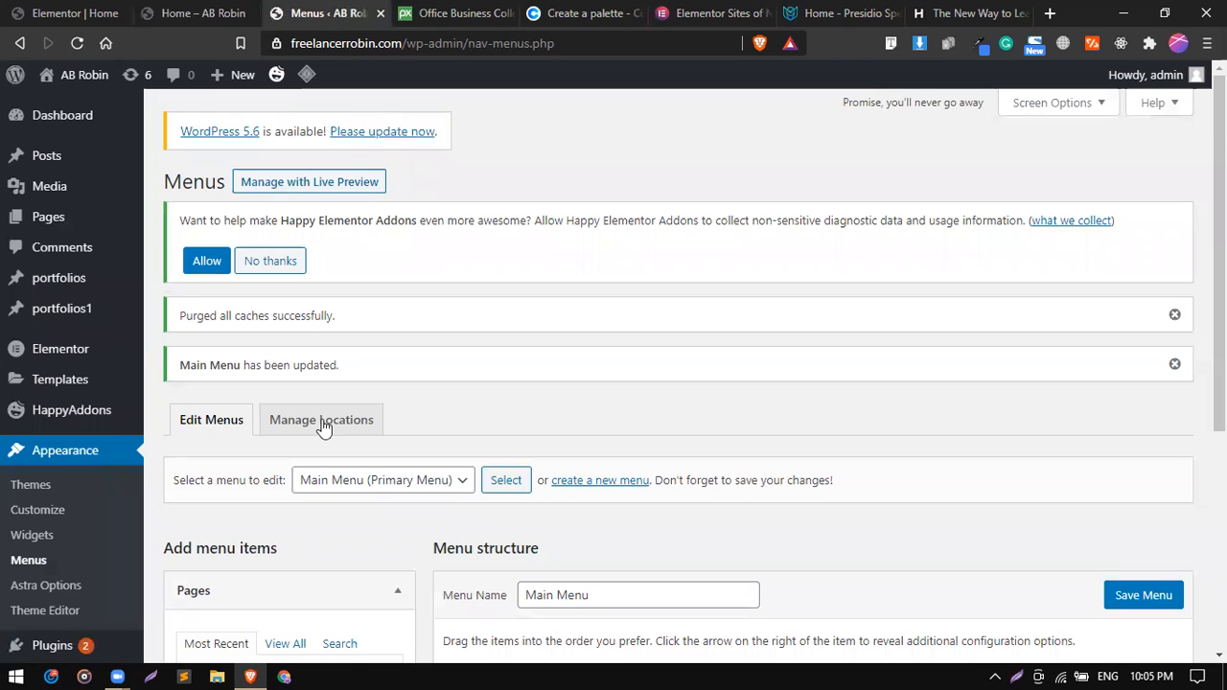
pyautogui.scroll(-1, 320, 425)
pyautogui.scroll(-2, 291, 479)
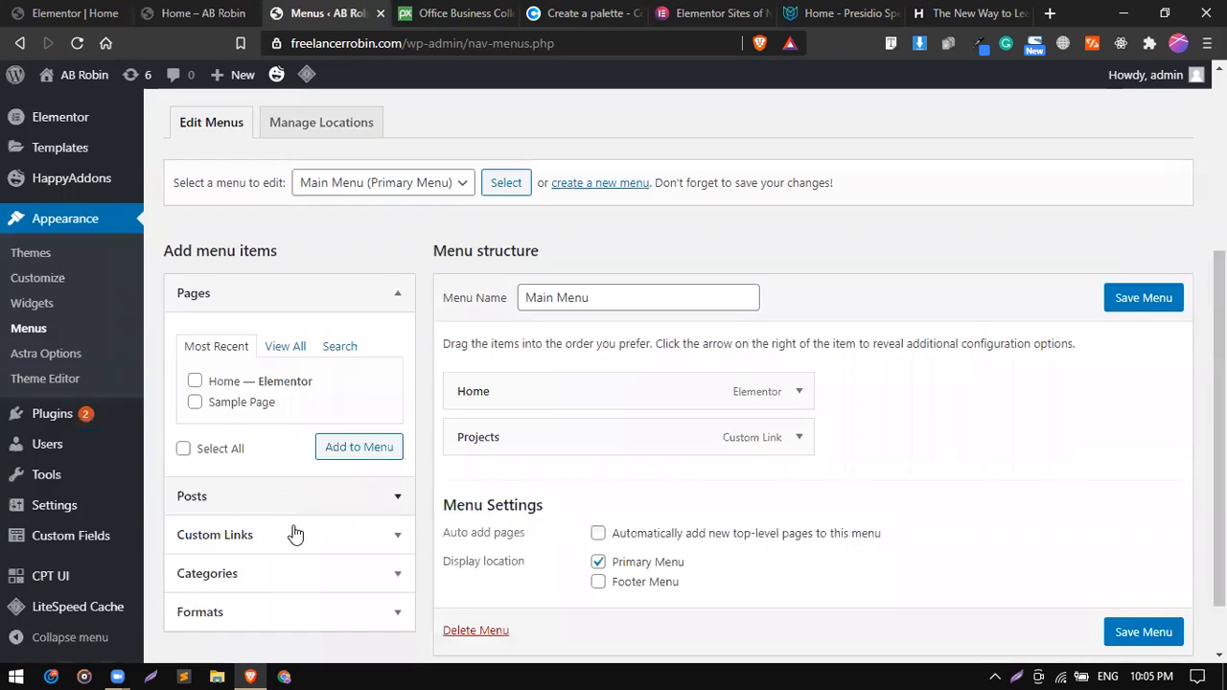
pyautogui.click(372, 529)
pyautogui.click(298, 430)
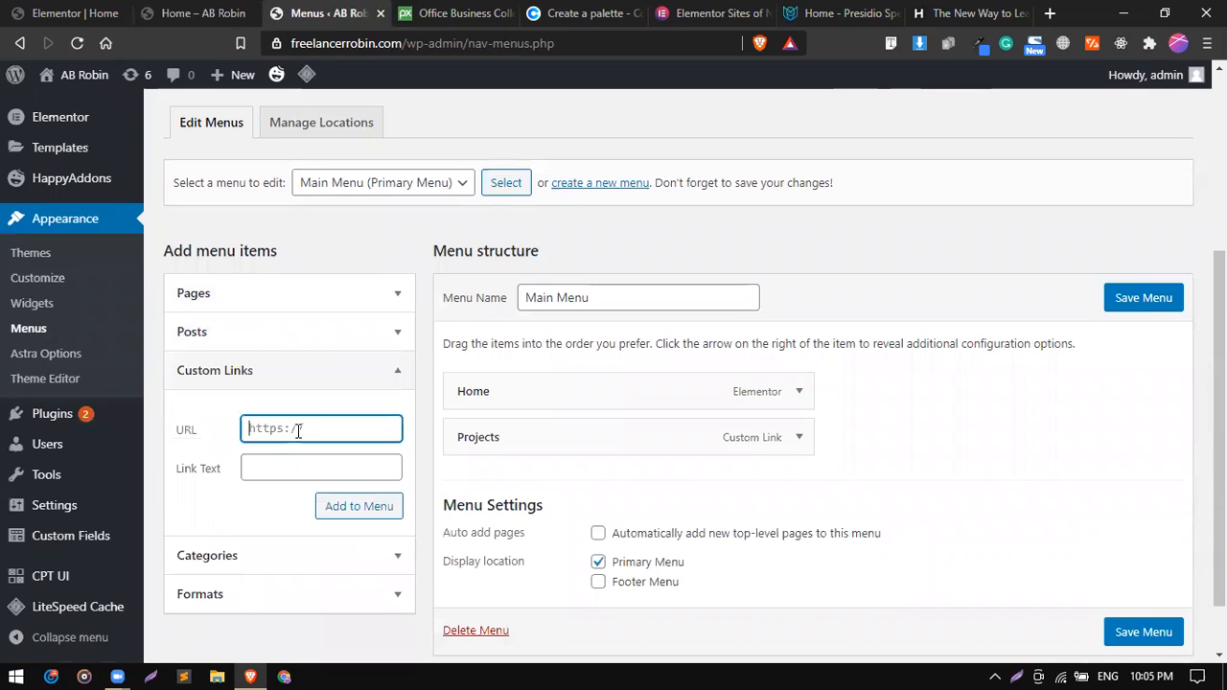
pyautogui.write('About')
pyautogui.press('BackSpace')
pyautogui.press('BackSpace')
pyautogui.press('BackSpace')
pyautogui.press('BackSpace')
pyautogui.press('BackSpace')
pyautogui.click(296, 466)
pyautogui.write('my-work')
pyautogui.click(298, 433)
pyautogui.tripleClick(309, 470)
pyautogui.write('About')
pyautogui.click(314, 429)
pyautogui.write('#about')
# In Elementor, set the About Me section's CSS ID to about and update the page.
pyautogui.click(201, 11)
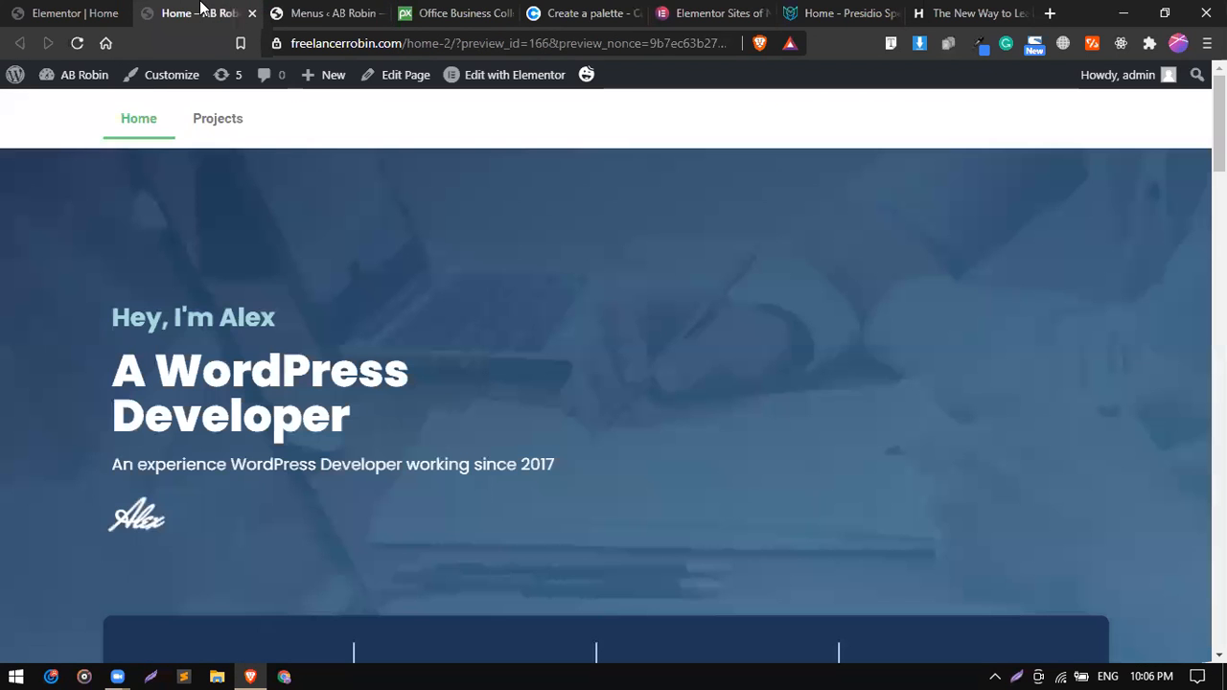
pyautogui.click(96, 12)
pyautogui.scroll(6, 690, 304)
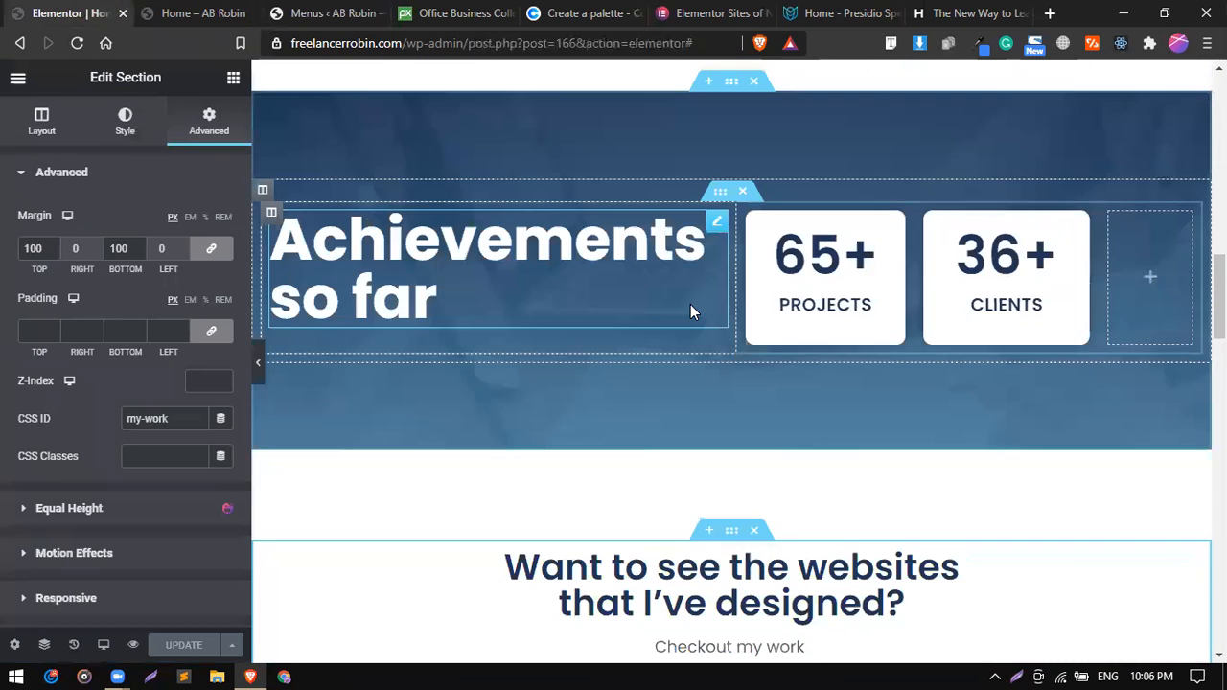
pyautogui.scroll(5, 691, 305)
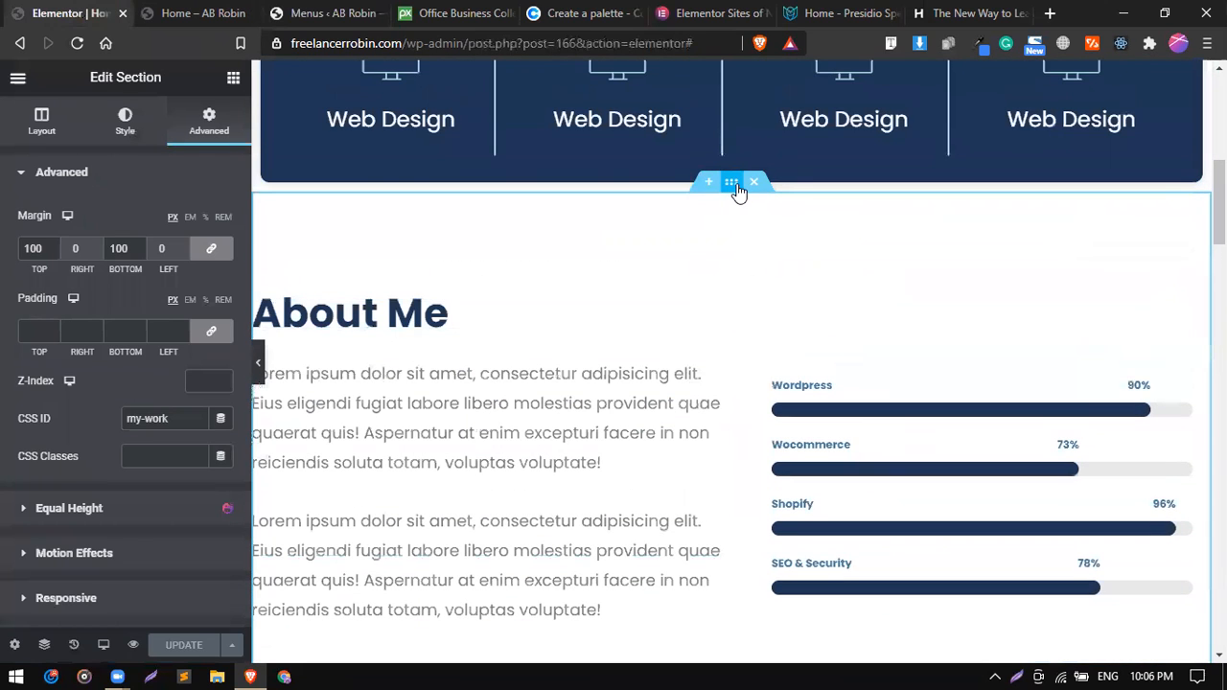
pyautogui.click(735, 186)
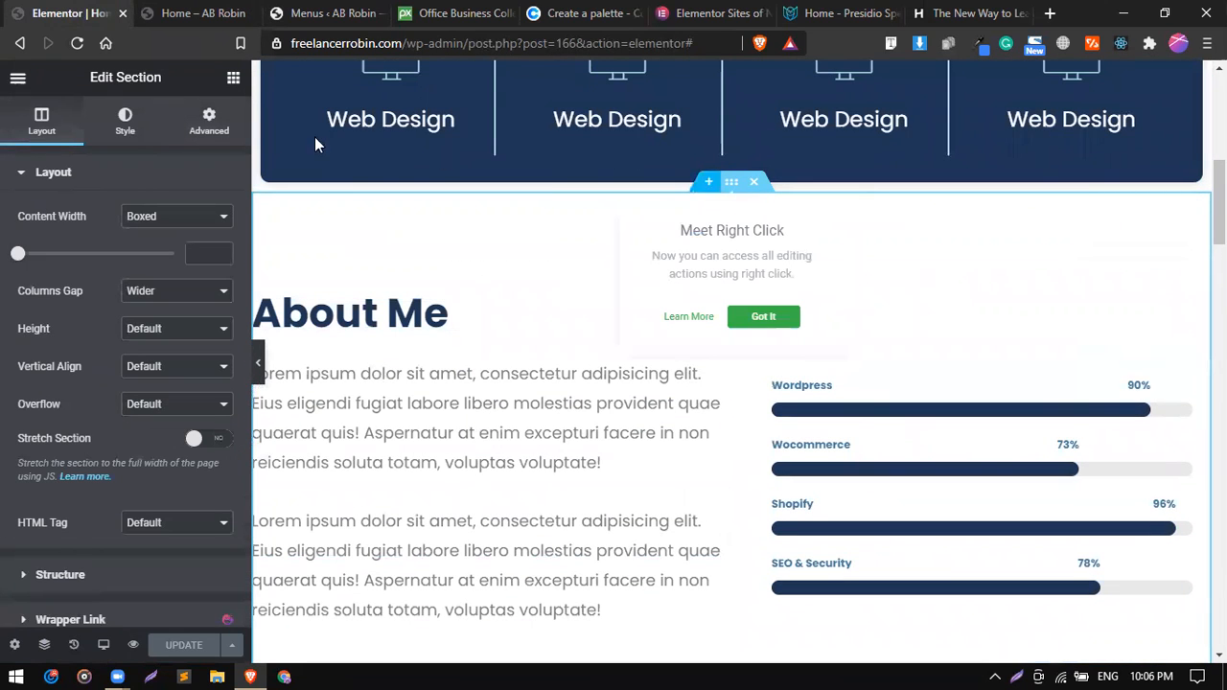
pyautogui.click(236, 138)
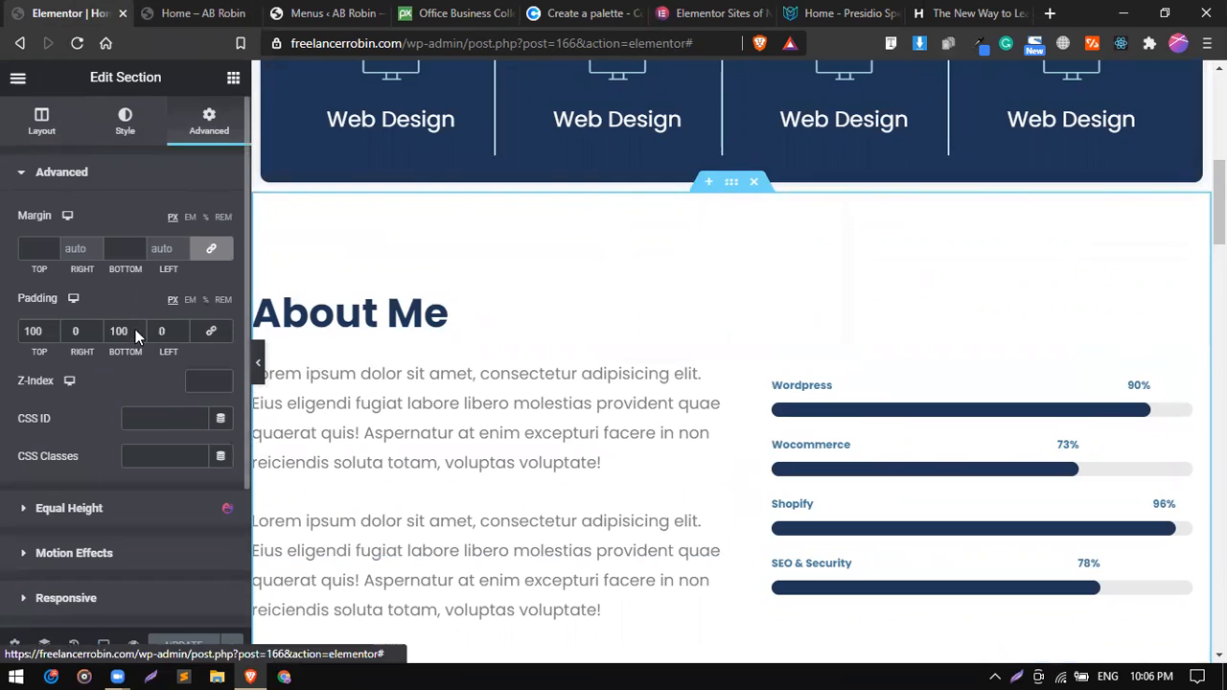
pyautogui.click(152, 419)
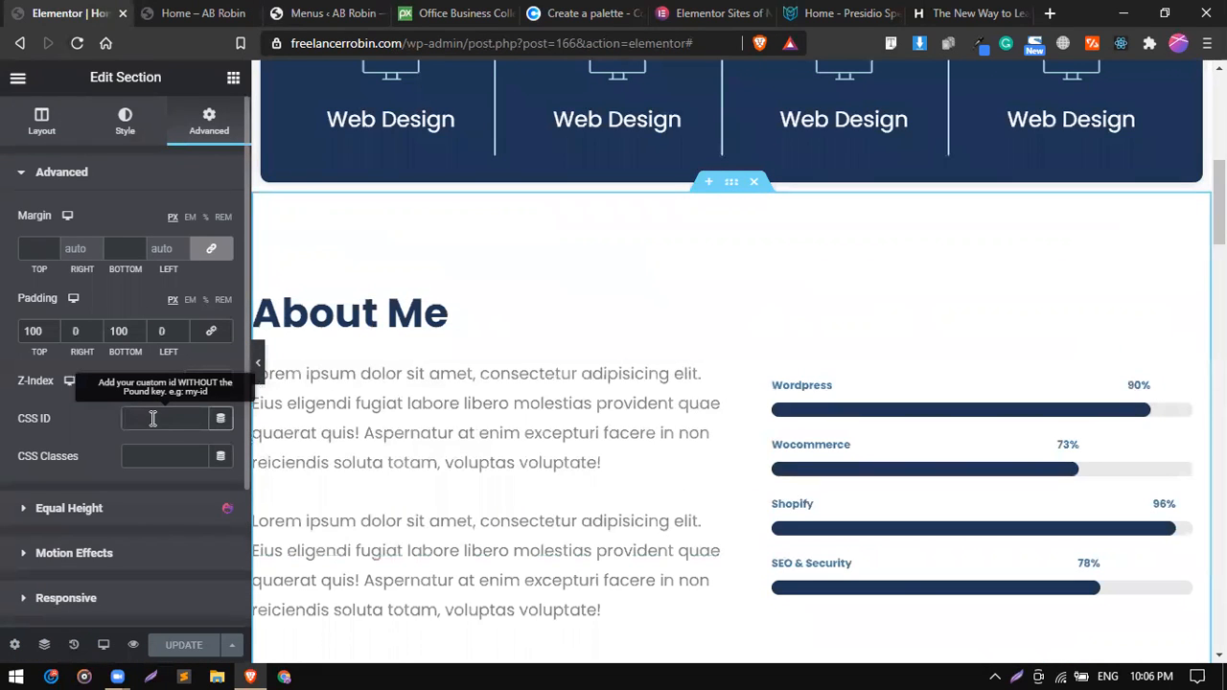
pyautogui.write('my-work')
pyautogui.tripleClick(163, 427)
pyautogui.press('BackSpace')
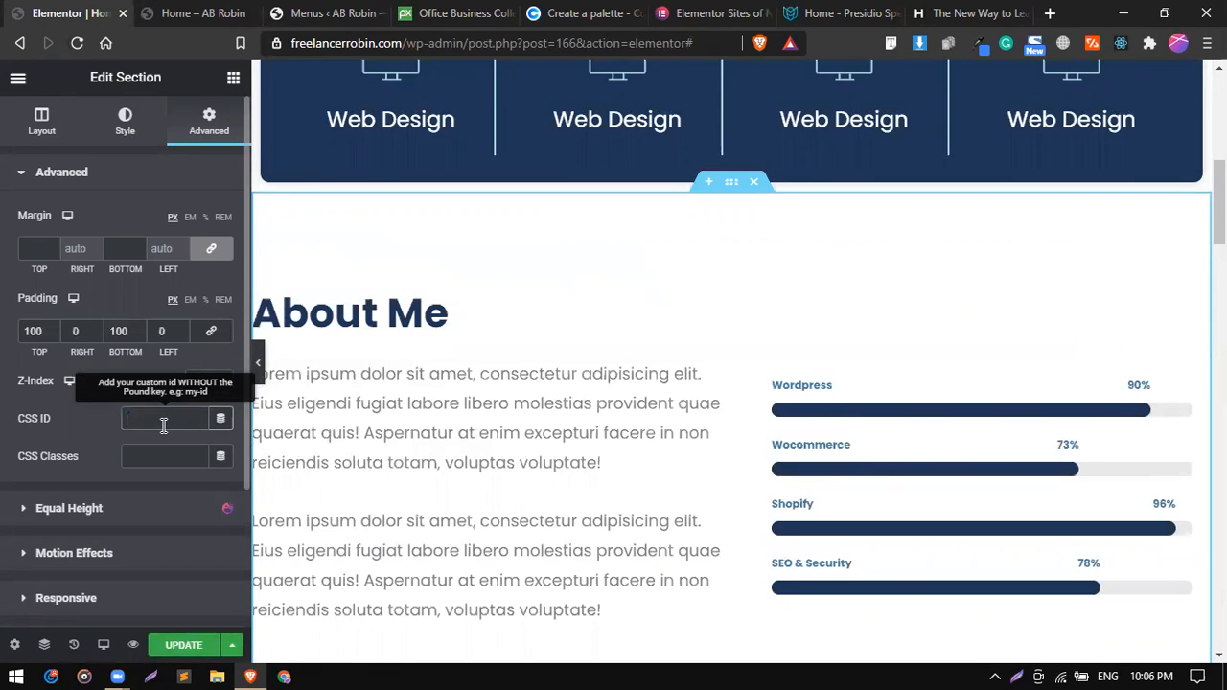
pyautogui.write('abouty')
pyautogui.click(202, 644)
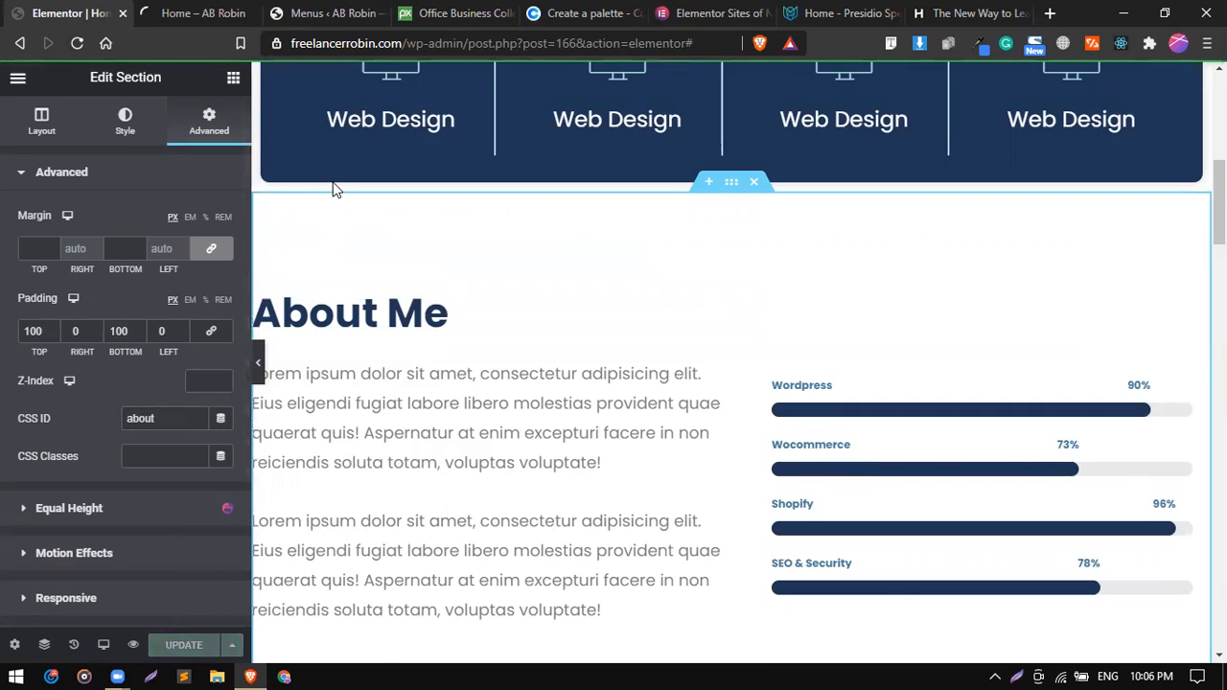
# Add the prepared About custom link to Main Menu and save the menu.
pyautogui.click(319, 12)
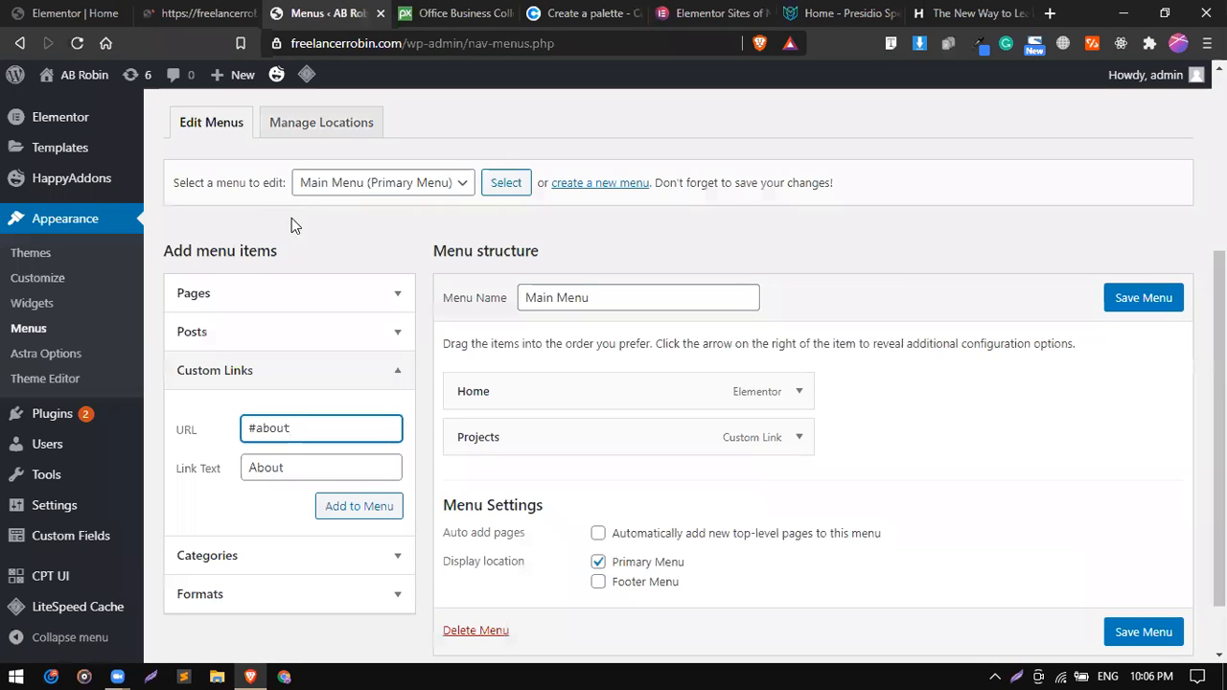
pyautogui.click(342, 505)
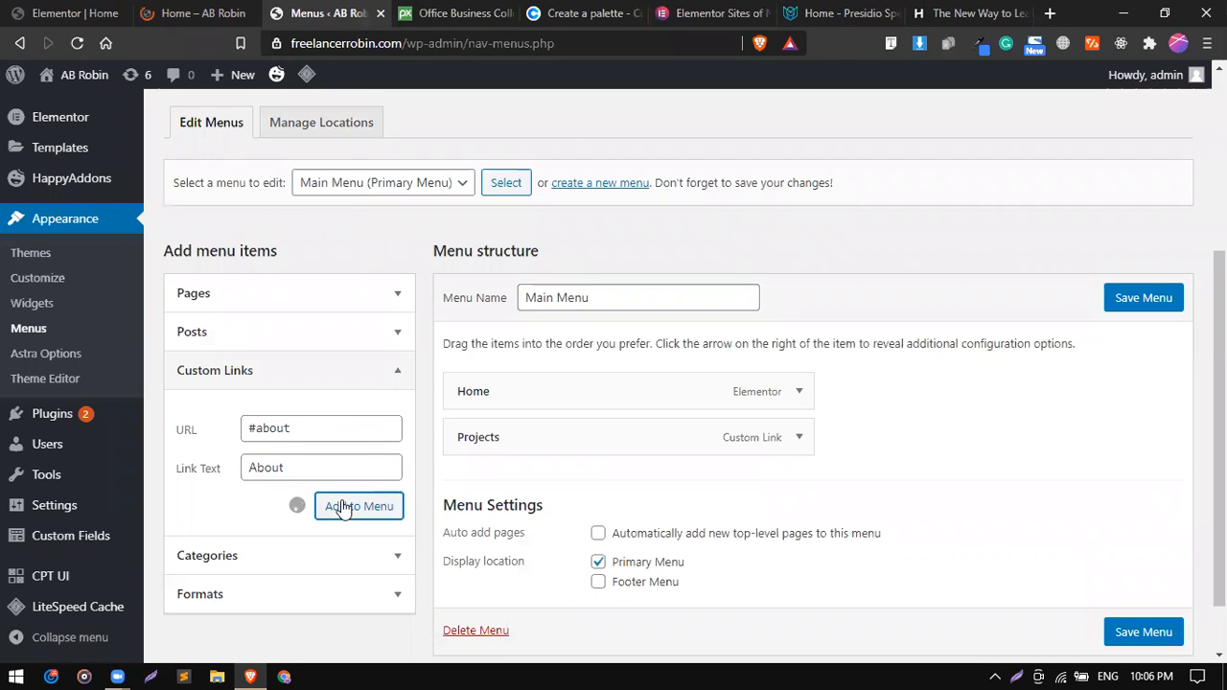
pyautogui.click(1140, 298)
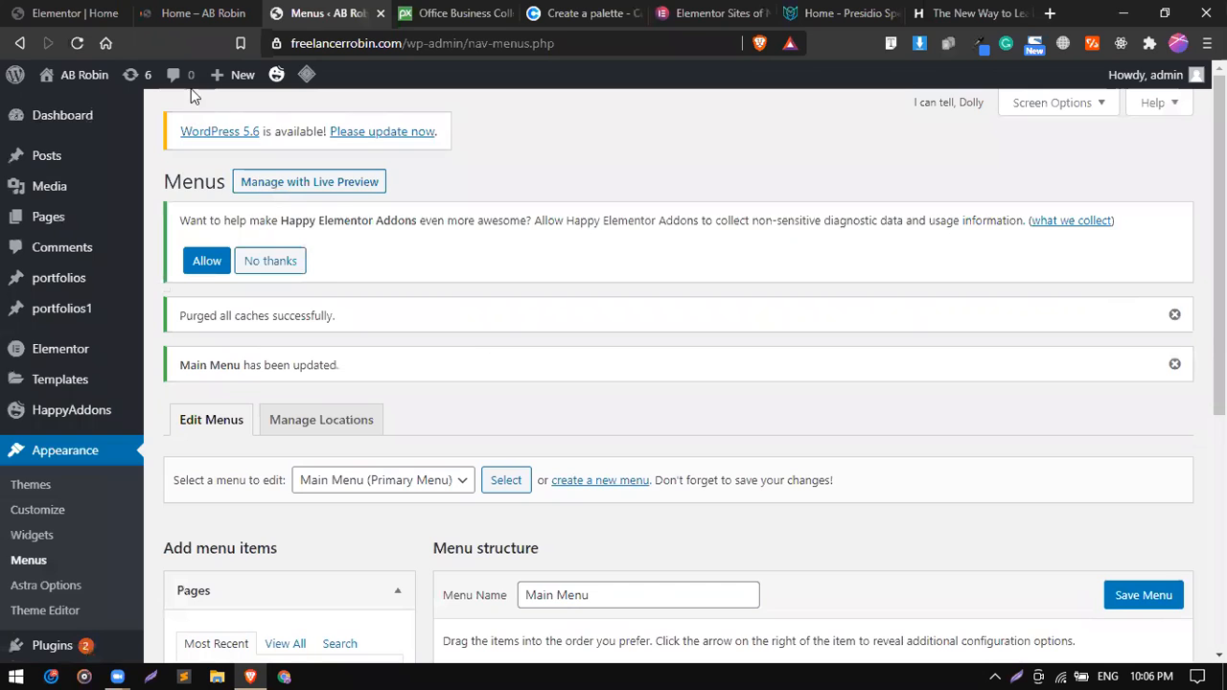
# Reload the home page preview, test the header's About link and look over the sections below About Me.
pyautogui.click(209, 12)
pyautogui.click(77, 43)
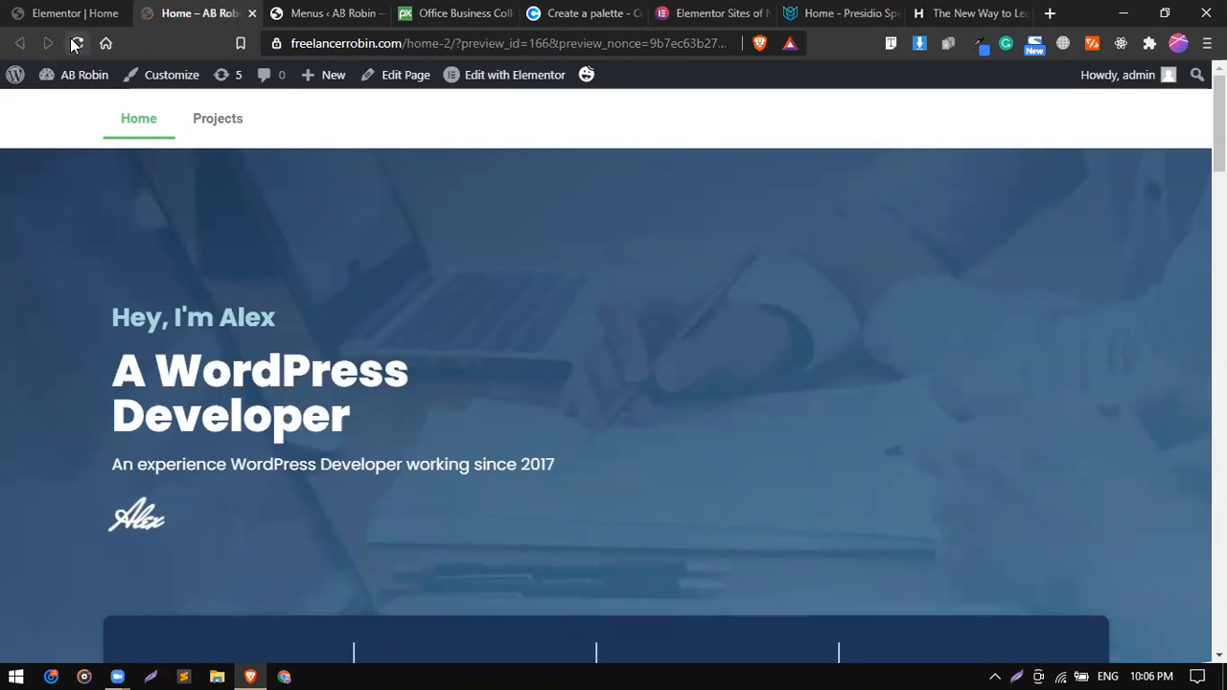
pyautogui.click(75, 43)
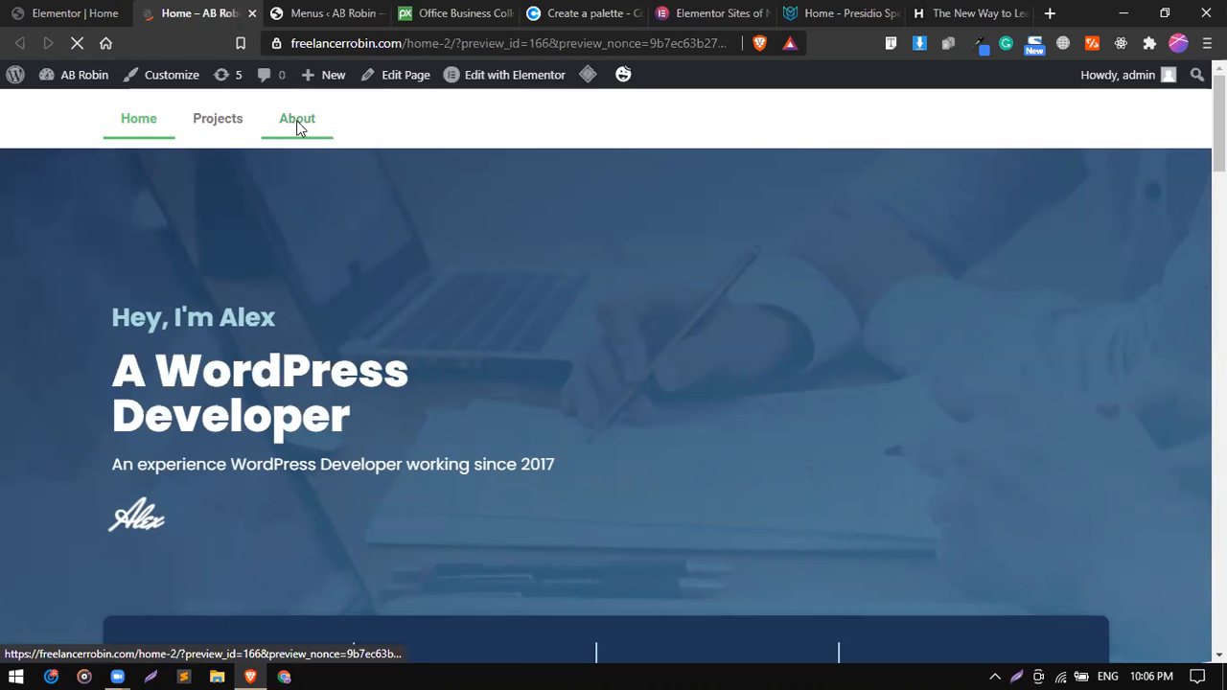
pyautogui.click(297, 129)
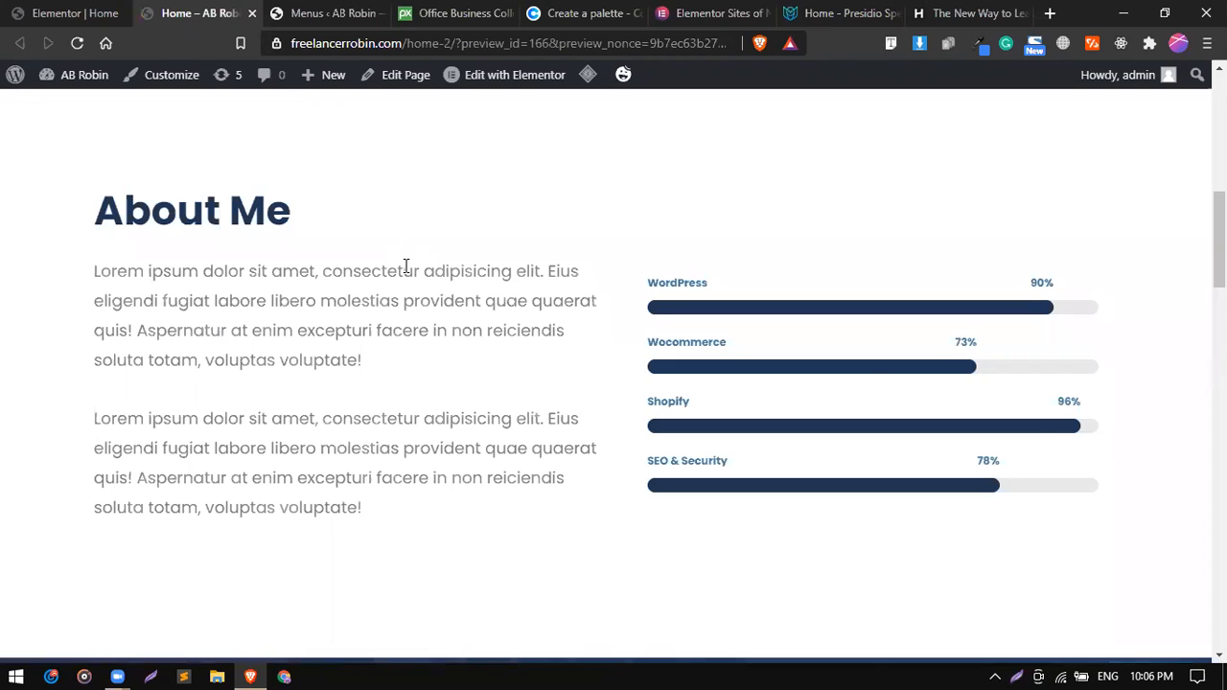
pyautogui.scroll(-5, 505, 449)
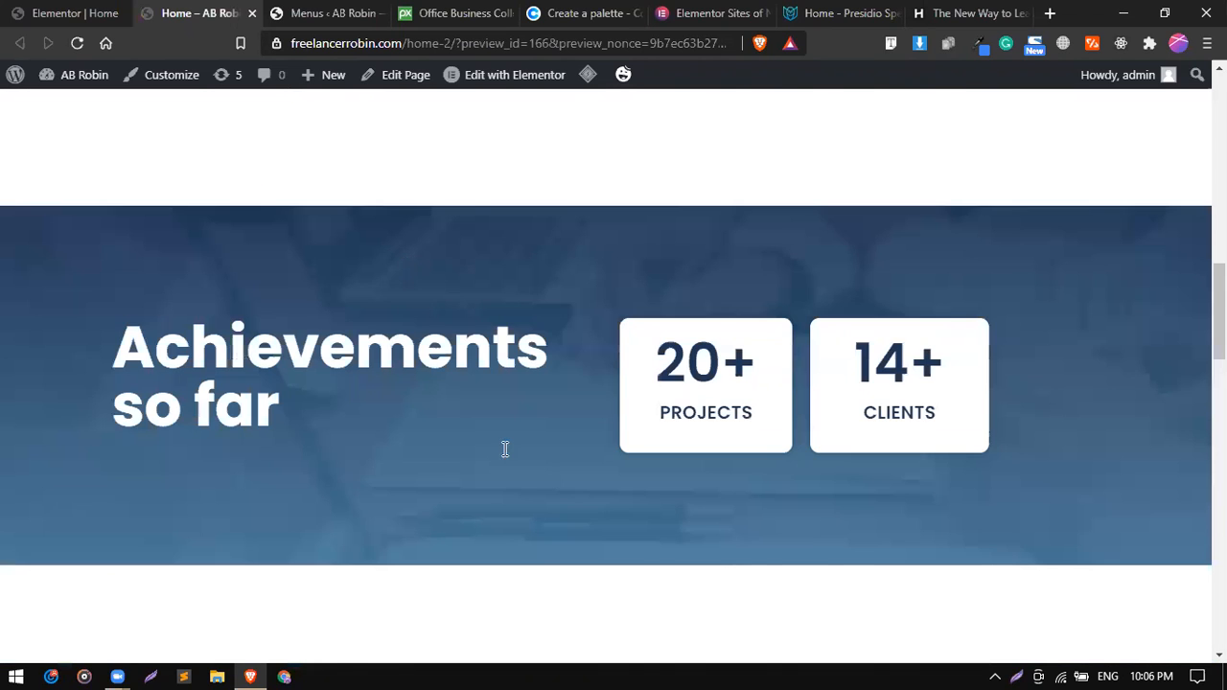
pyautogui.scroll(-3, 505, 448)
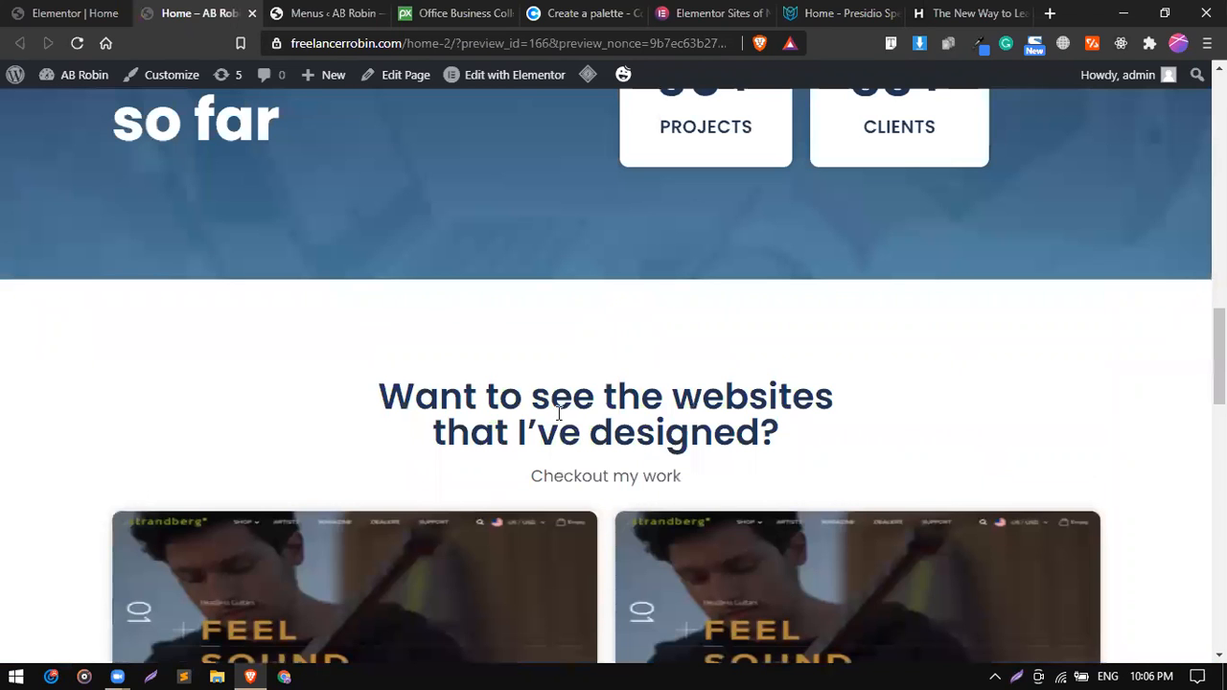